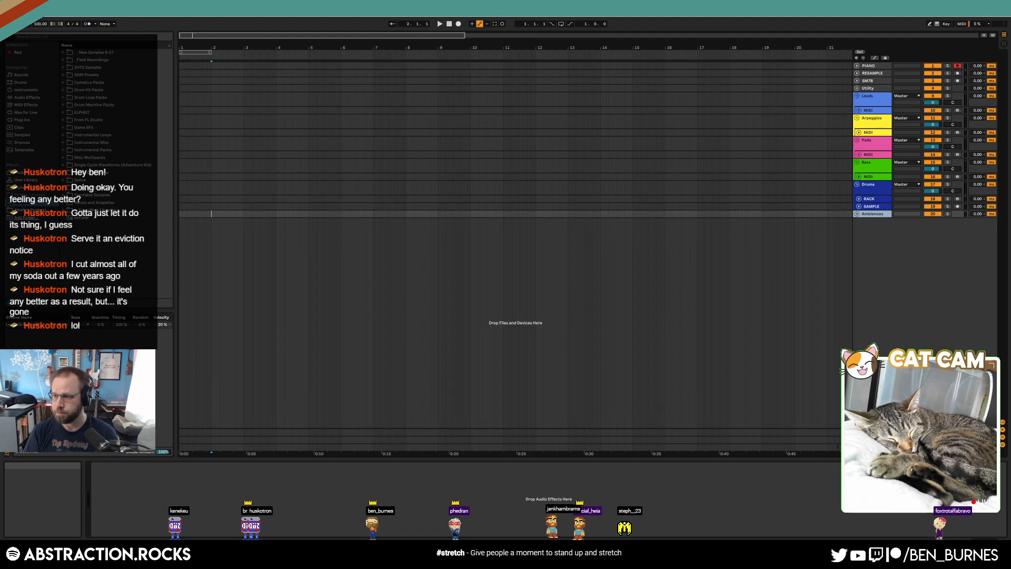
# - Switch to the browser, check the Two Hour Track Challenge playlist and the calendar date, and close the playlist page
pyautogui.hotkey('alt', 'Tab')
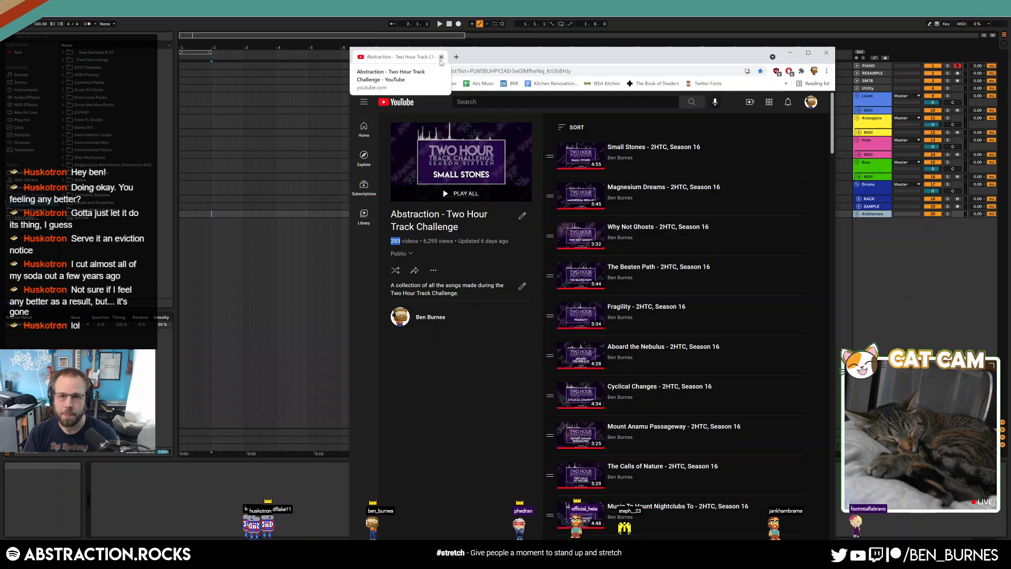
pyautogui.press('super+alt+d')
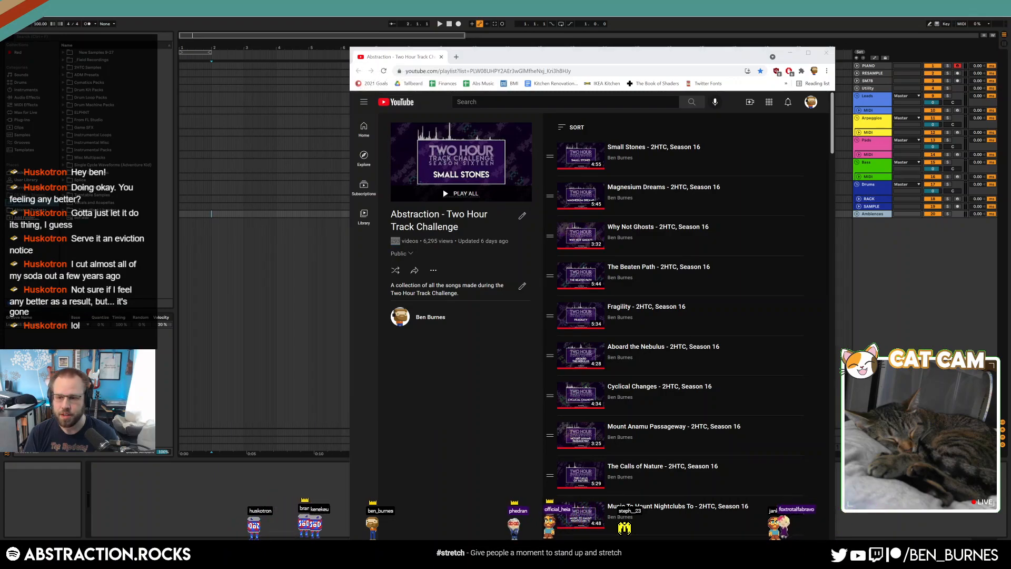
pyautogui.scroll(-3, 939, 379)
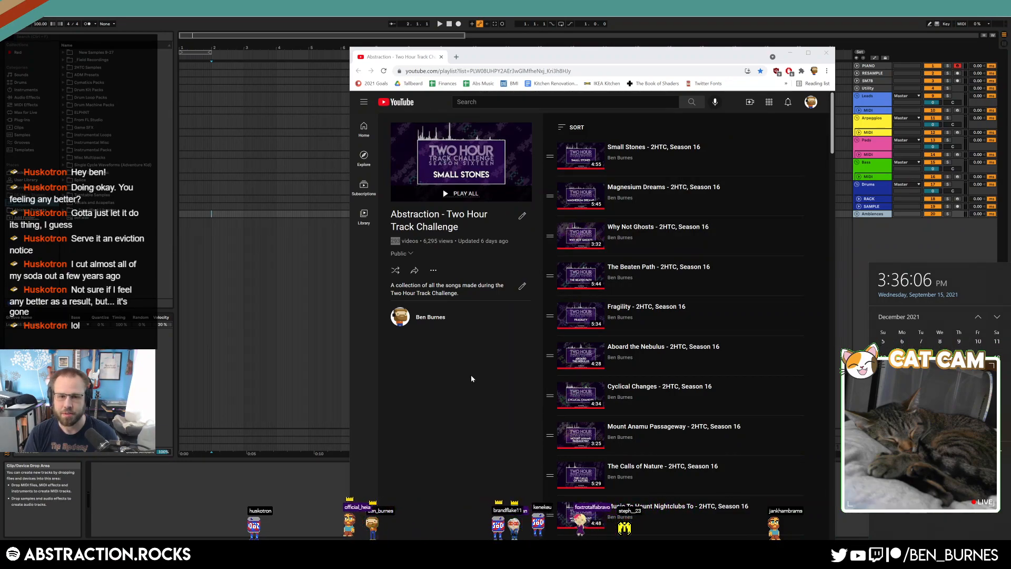
pyautogui.scroll(3, 939, 347)
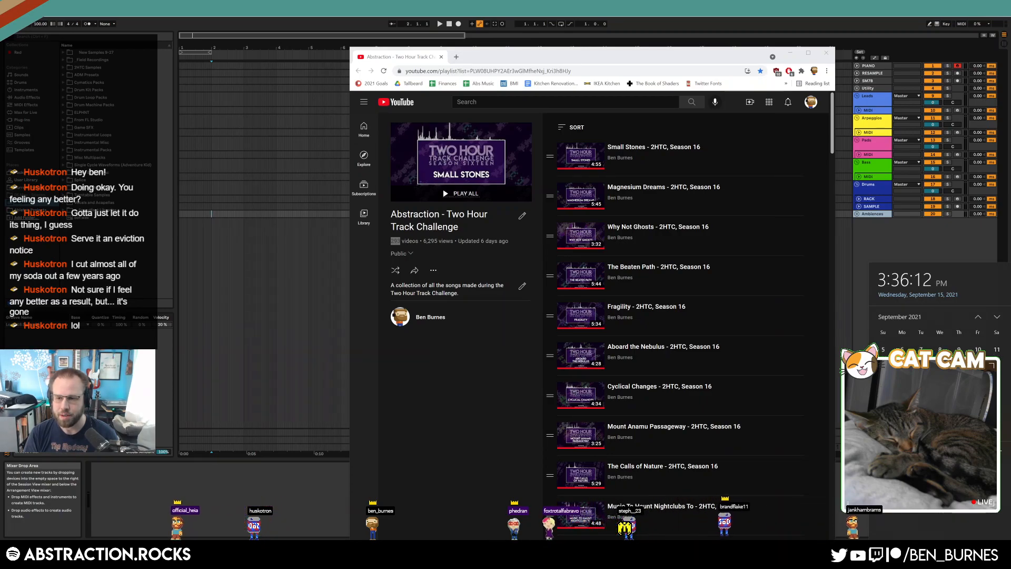
pyautogui.click(438, 53)
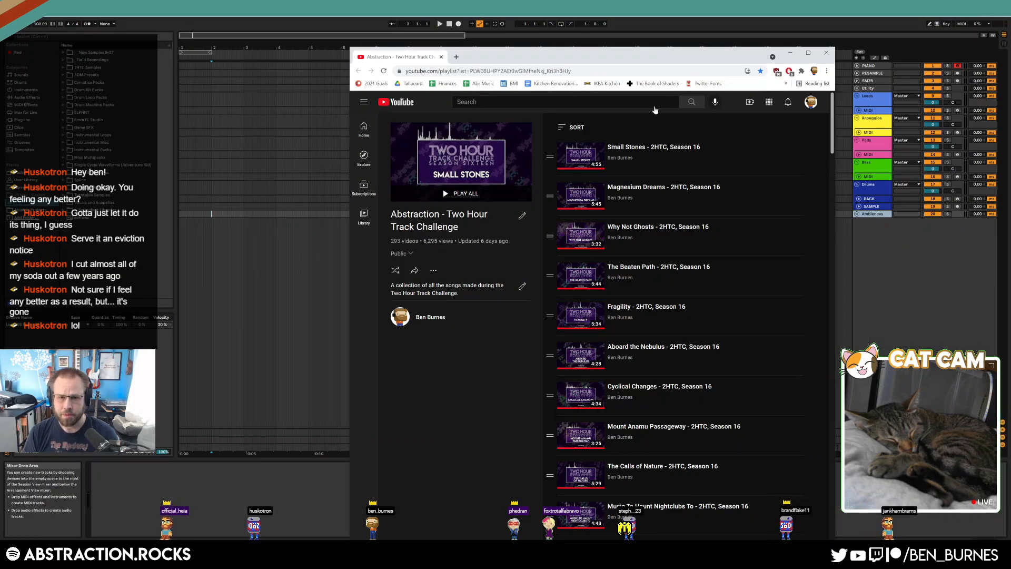
pyautogui.click(441, 57)
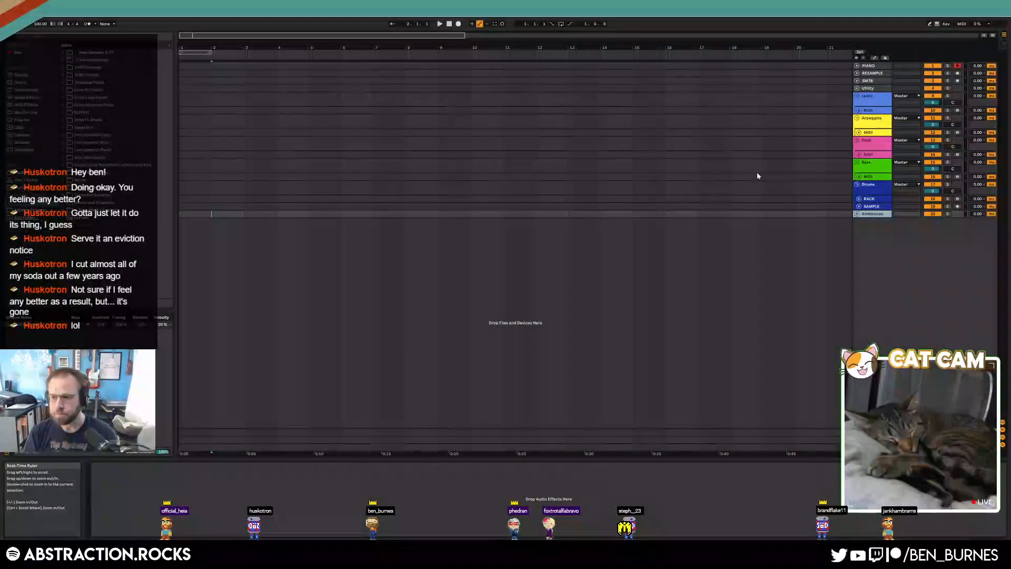
# - Switch to Splice and search the samples for "drums", refining the search to "minimal drums"
pyautogui.click(426, 155)
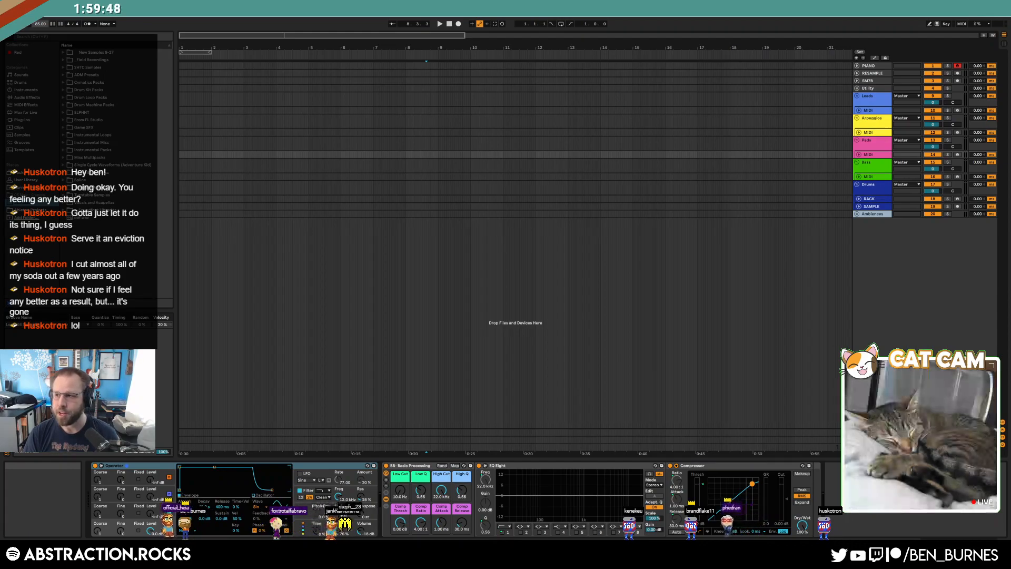
pyautogui.press('super+Tab')
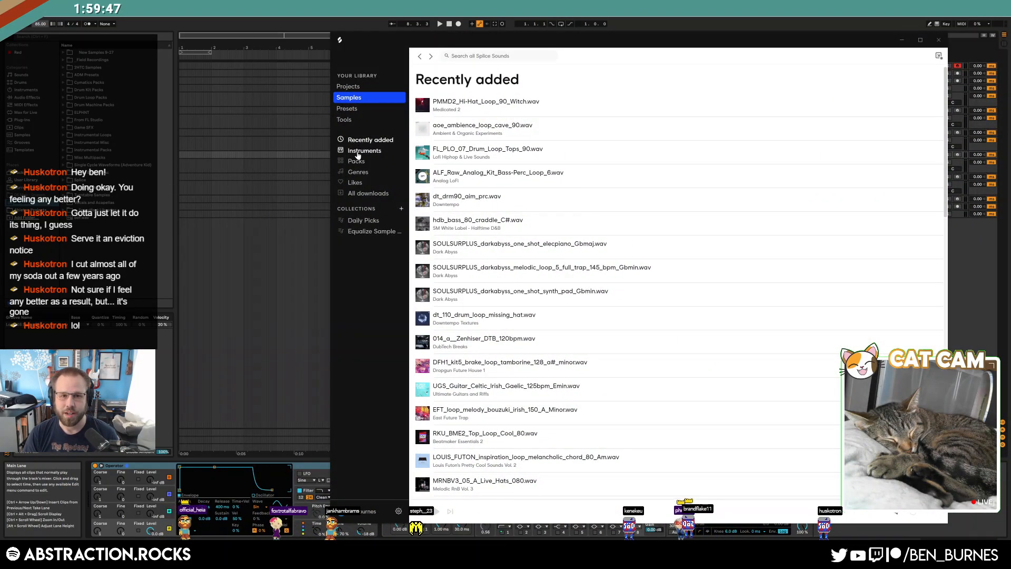
pyautogui.click(363, 151)
pyautogui.click(485, 56)
pyautogui.write('drum')
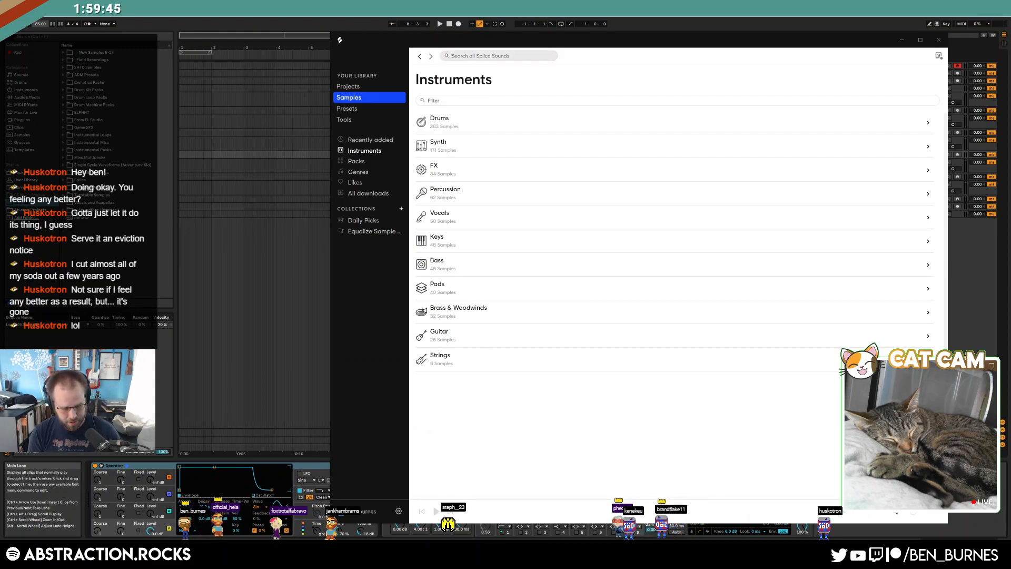
pyautogui.write('s')
pyautogui.press('Return')
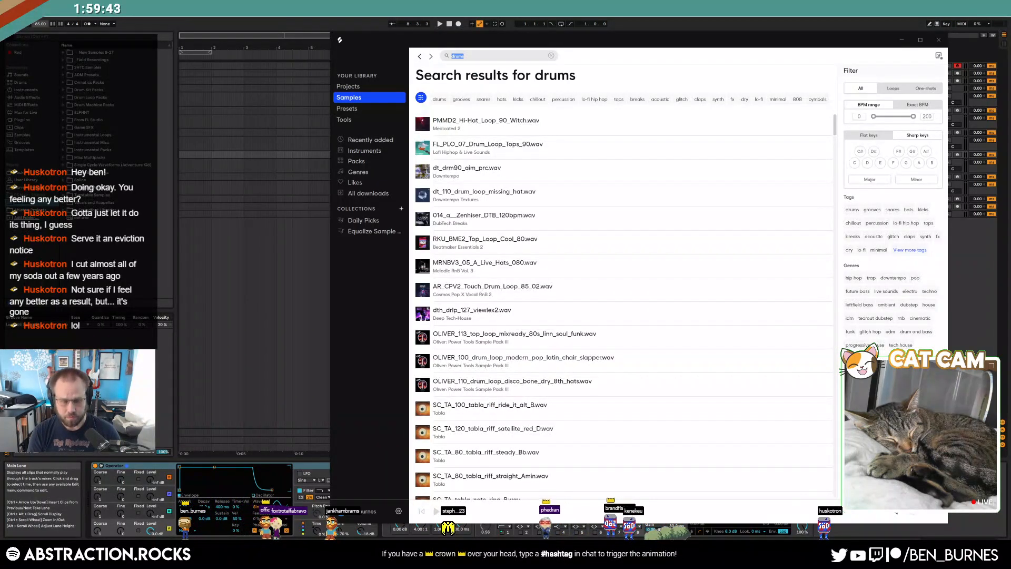
pyautogui.write('minimal drums')
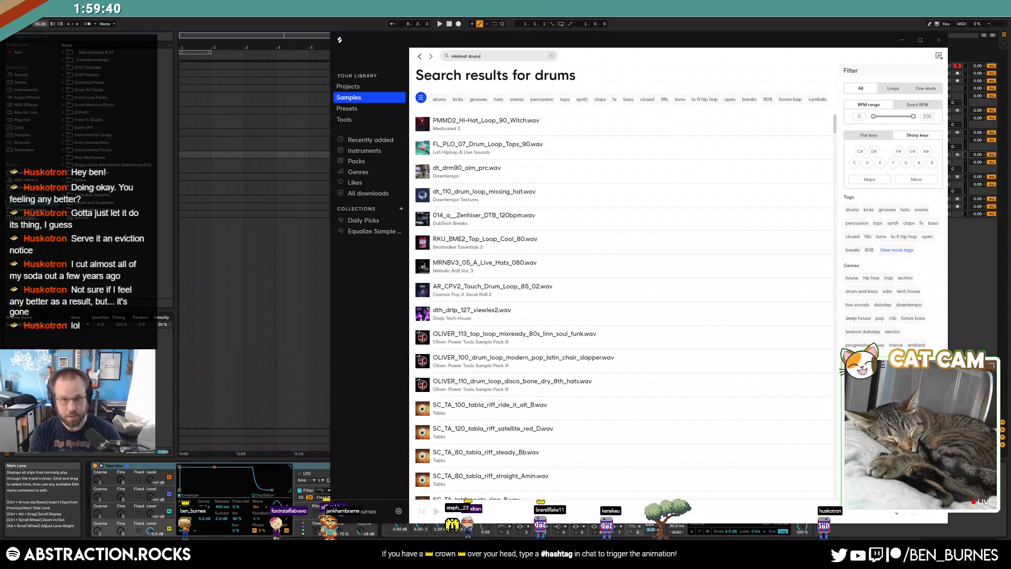
pyautogui.press('Return')
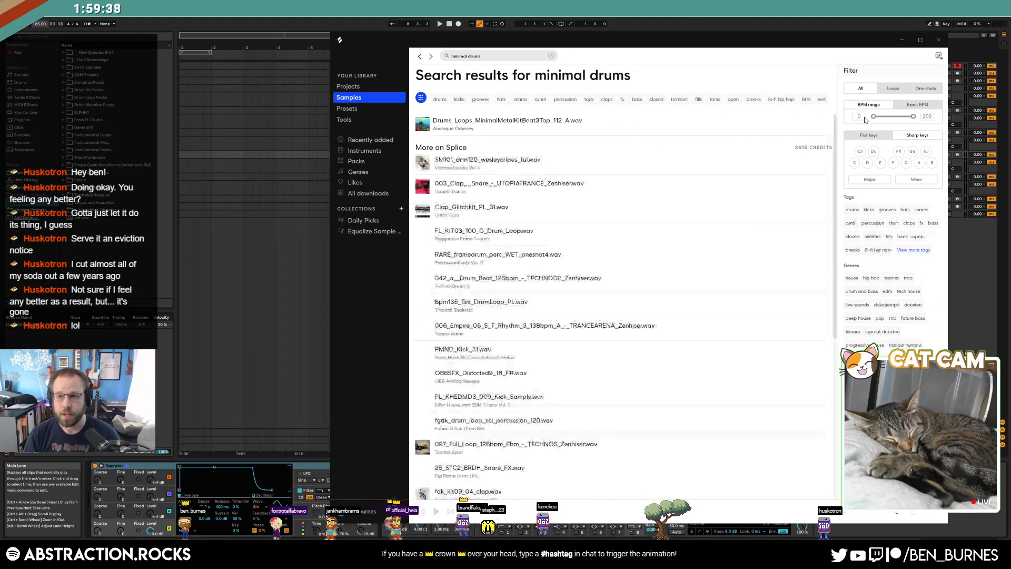
# - Filter the search results to loops with a BPM range of 80 to 90
pyautogui.click(857, 117)
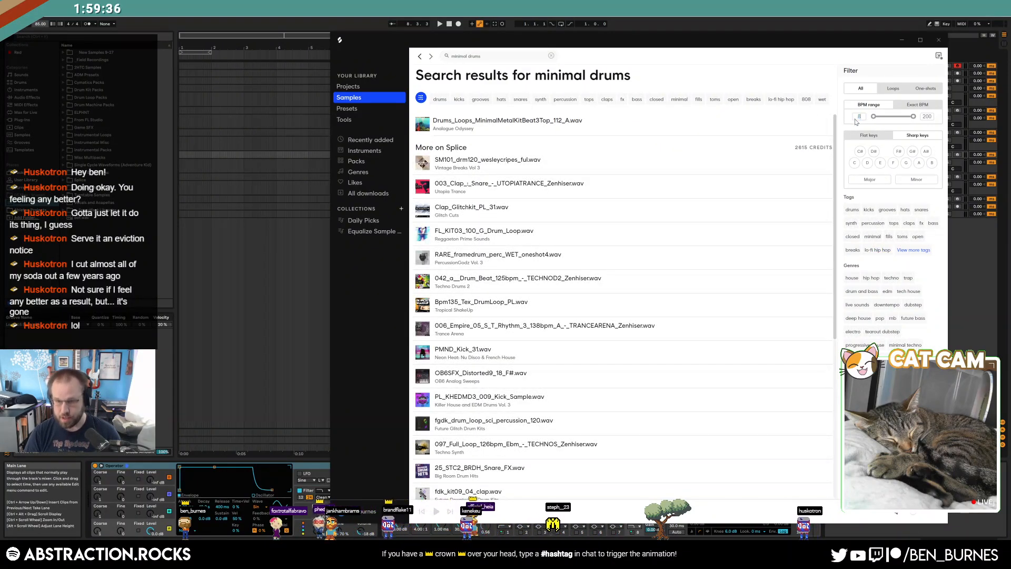
pyautogui.write('80')
pyautogui.click(893, 133)
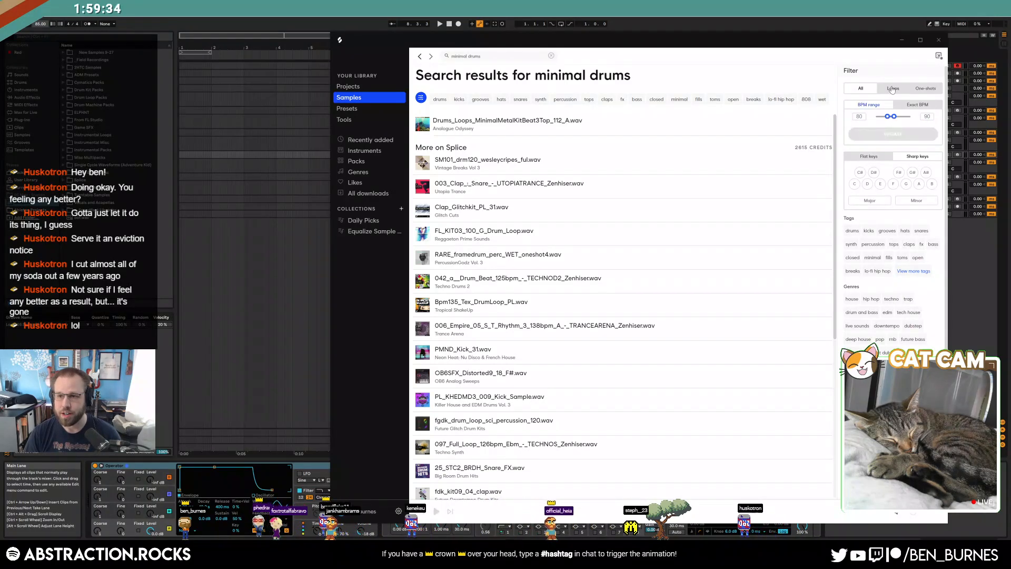
pyautogui.click(892, 88)
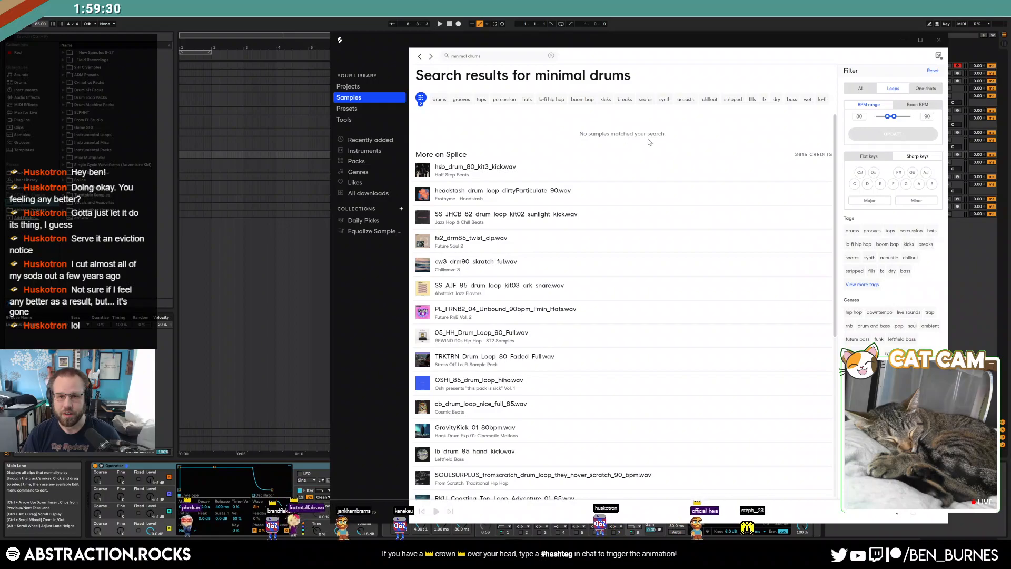
# - Audition the loops under More on Splice from hsb_drum_80_kit3_kick.wav through xpic_drum_loop_barrier_full_80.wav
pyautogui.click(422, 170)
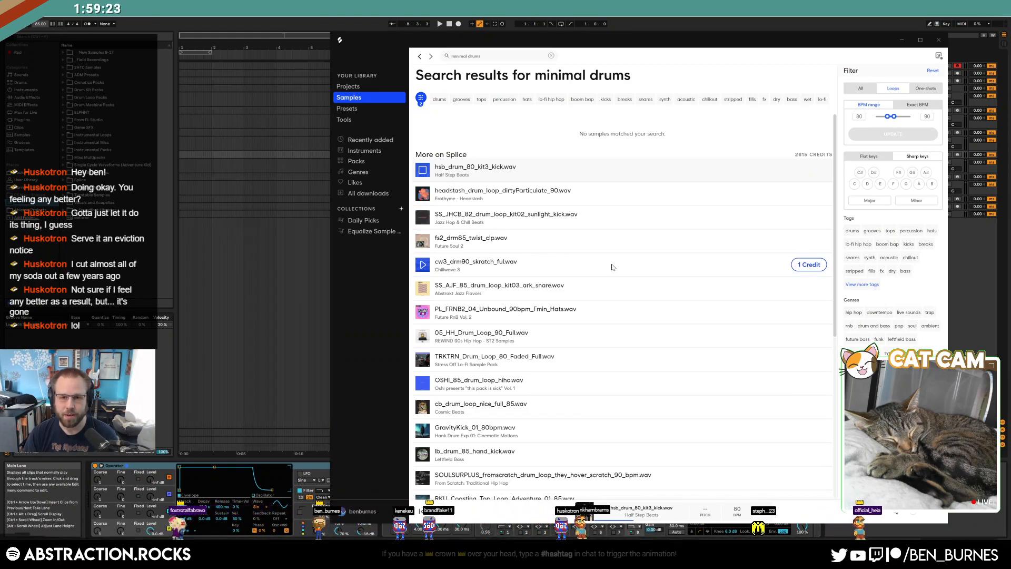
pyautogui.press('Down')
pyautogui.press('Down')
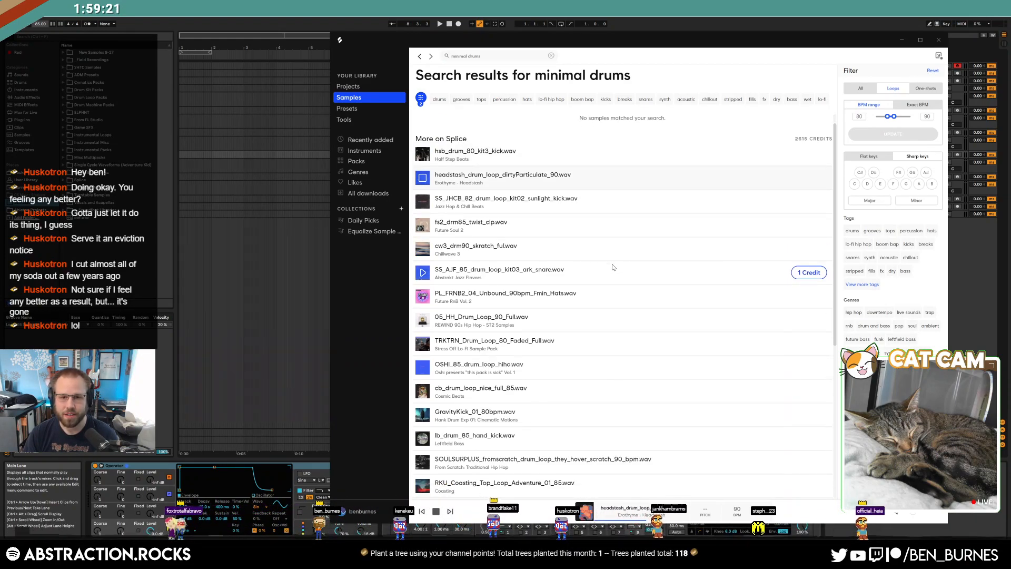
pyautogui.scroll(-1, 612, 267)
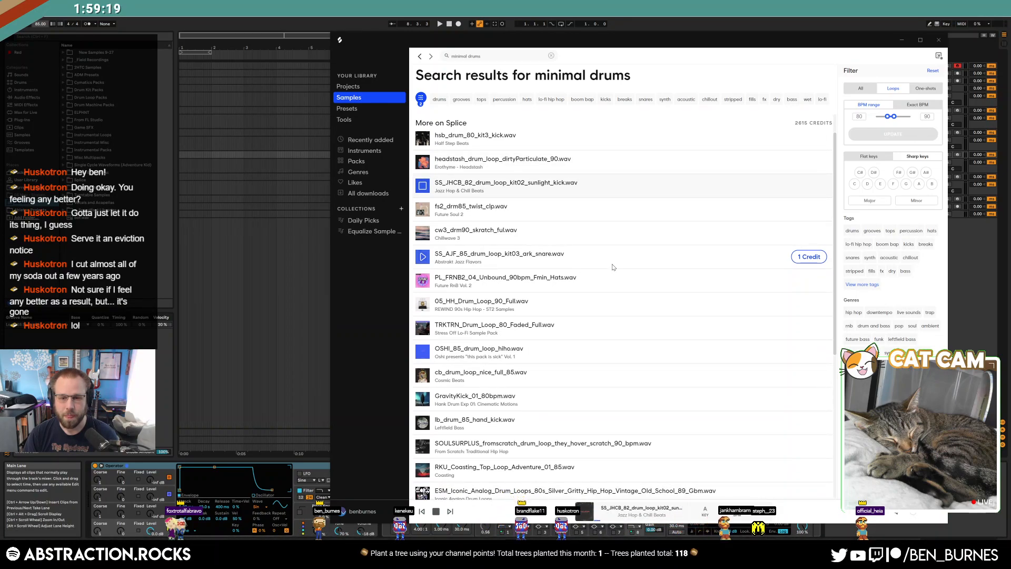
pyautogui.press('Down')
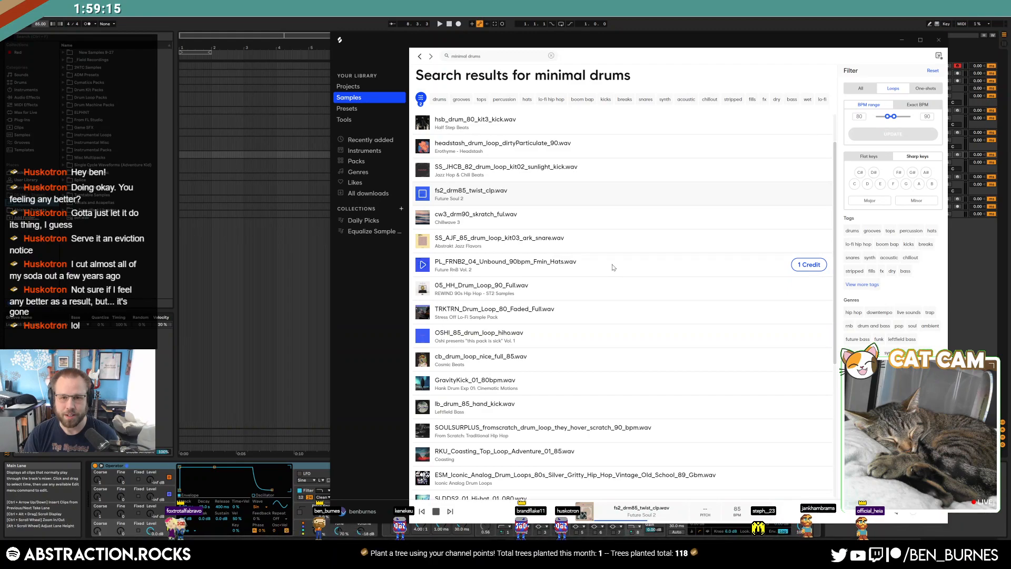
pyautogui.press('Down')
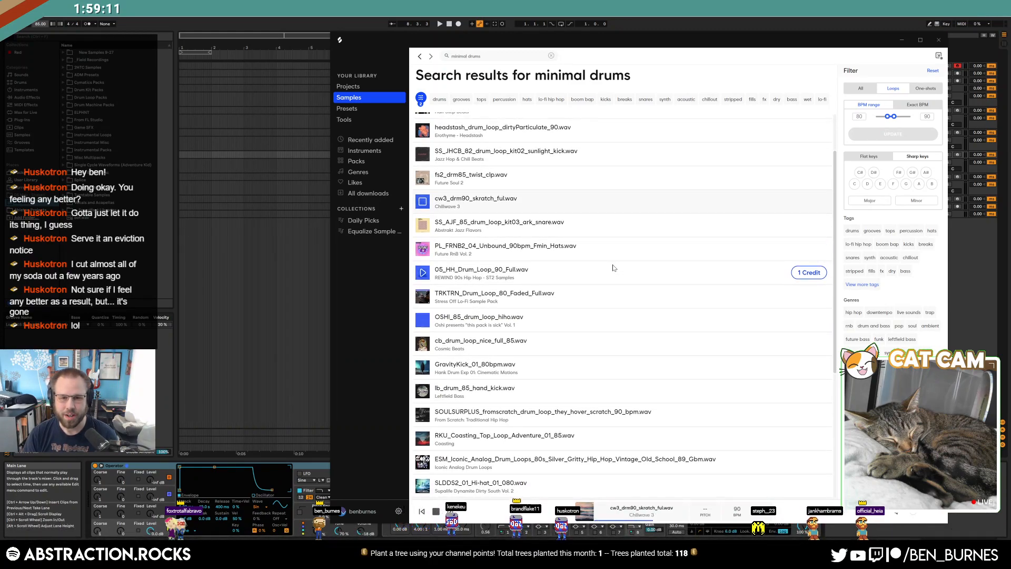
pyautogui.press('Down')
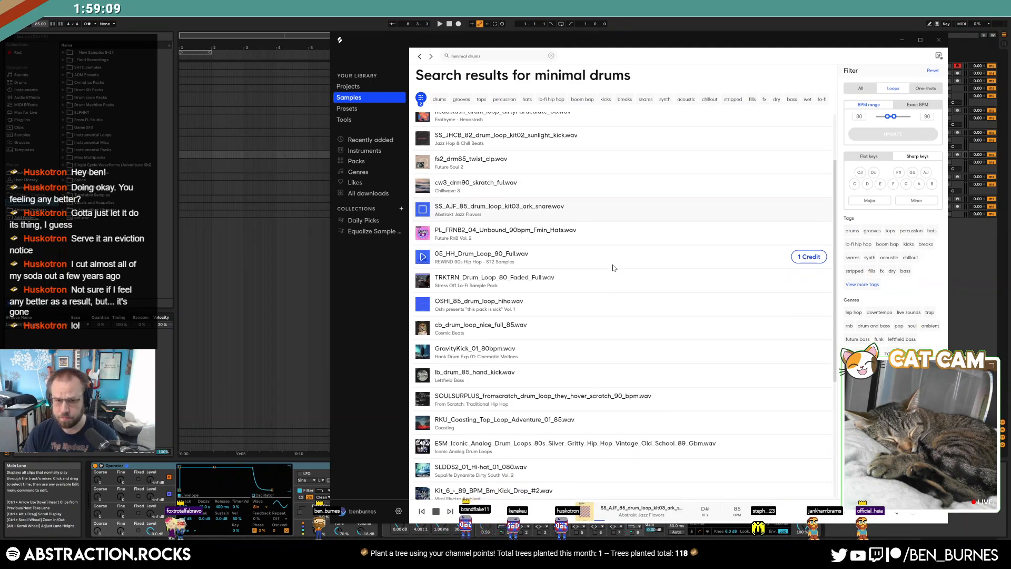
pyautogui.press('Down')
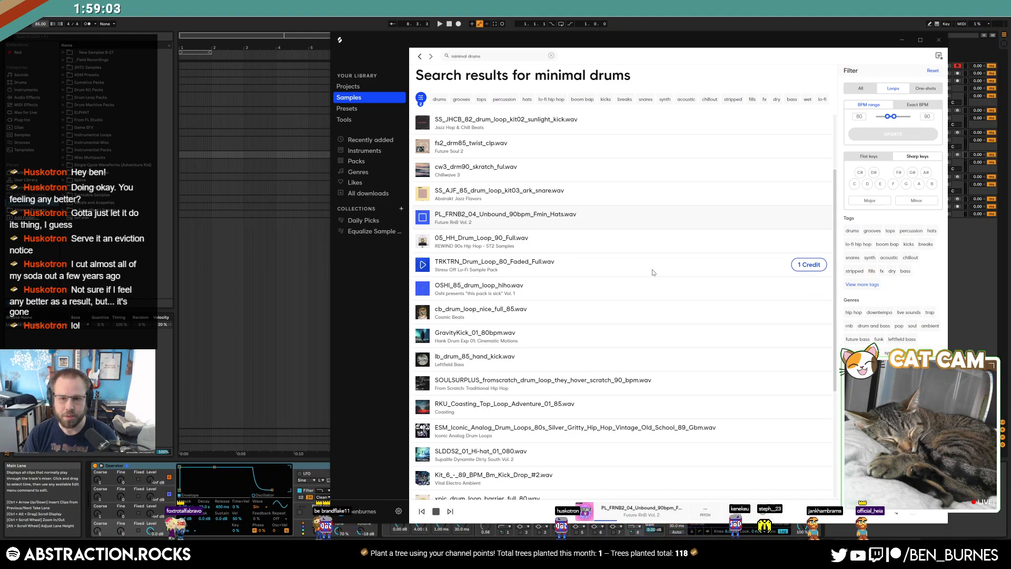
pyautogui.press('Down')
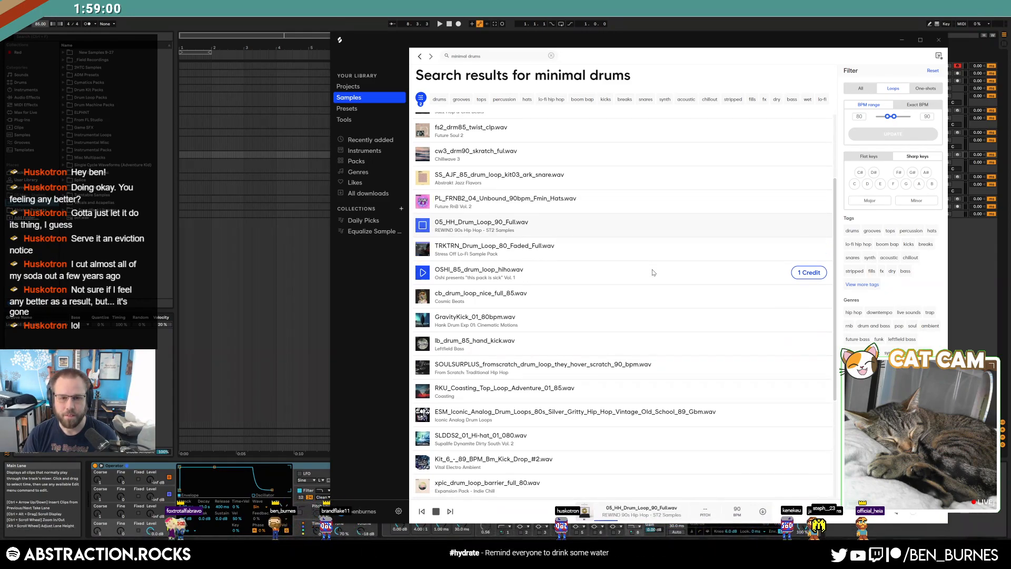
pyautogui.press('Down')
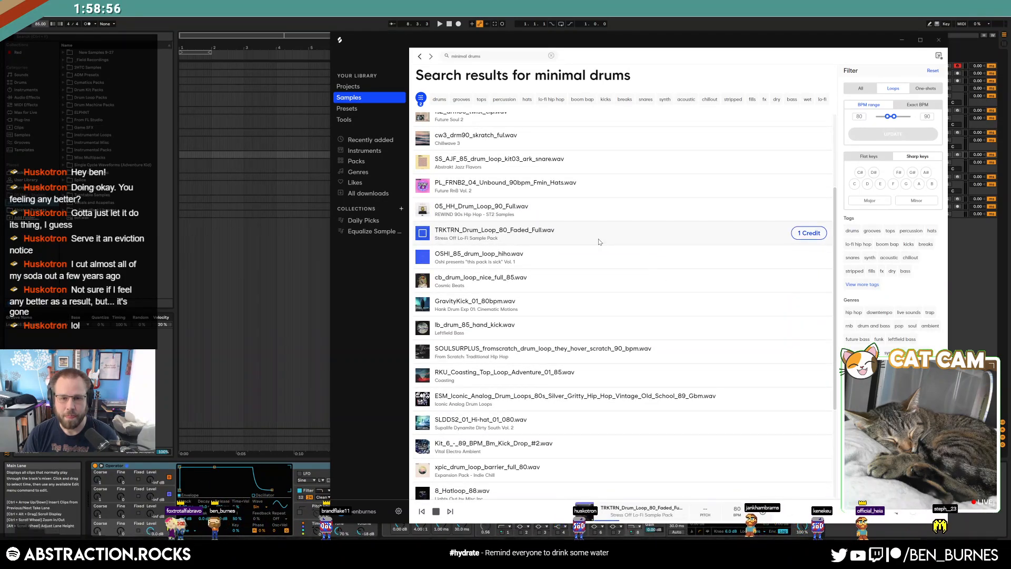
pyautogui.press('Down')
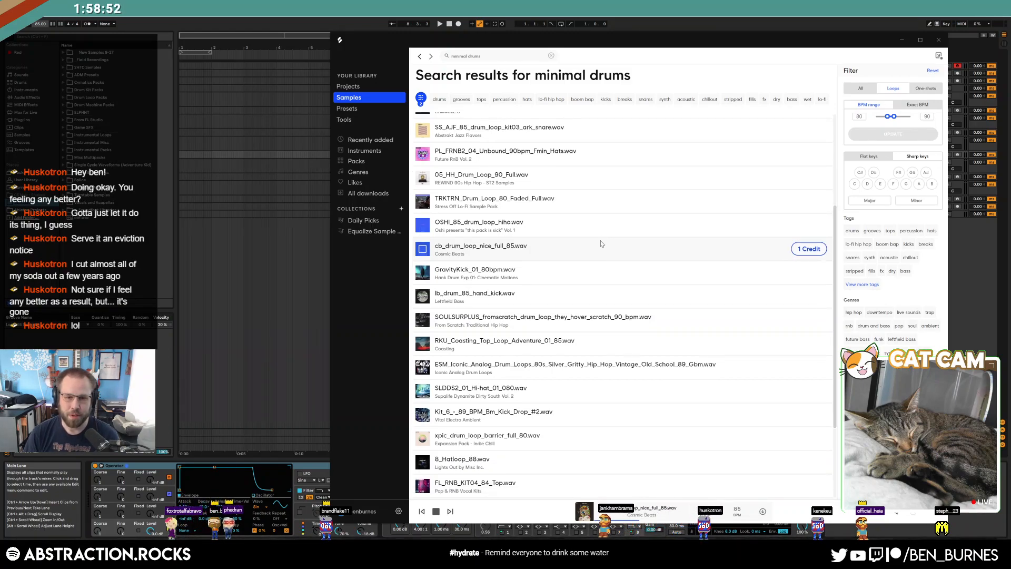
pyautogui.press('Down')
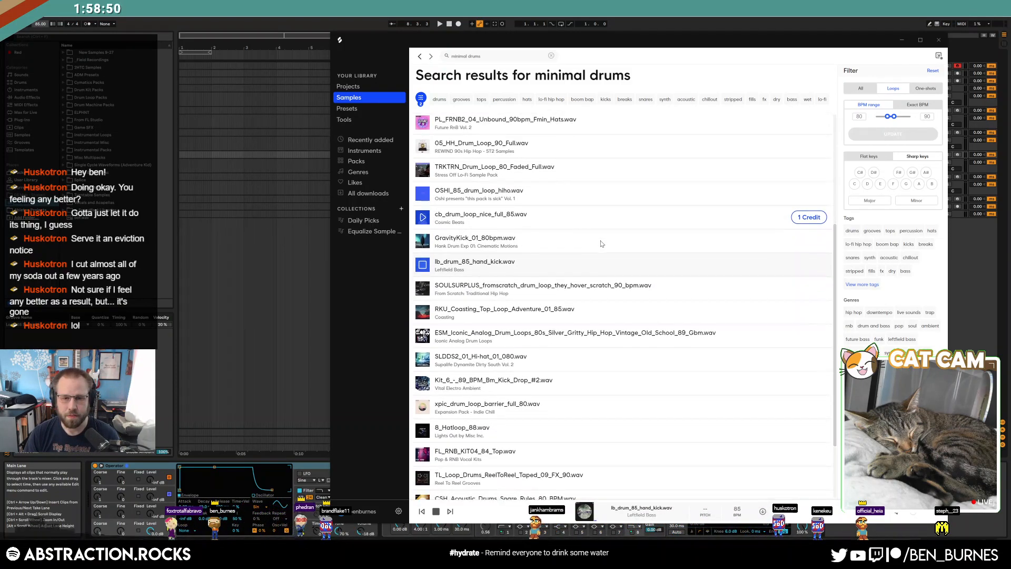
pyautogui.press('Down')
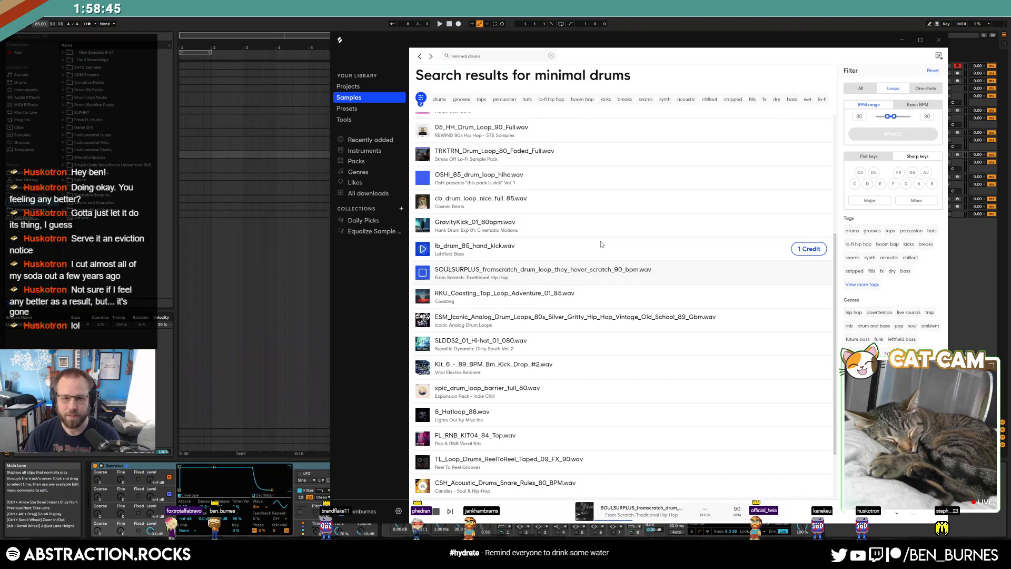
pyautogui.press('Down')
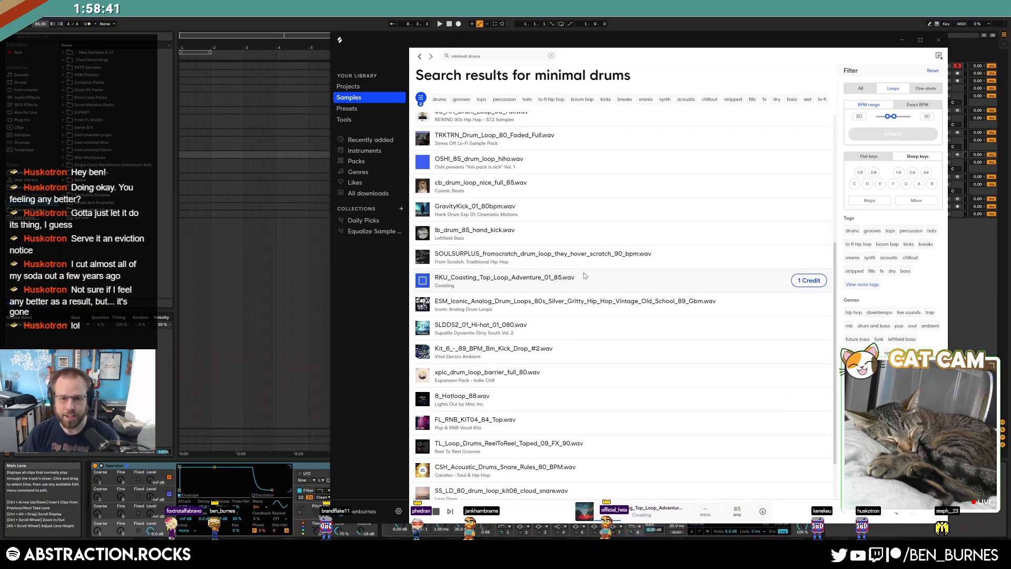
pyautogui.press('Down')
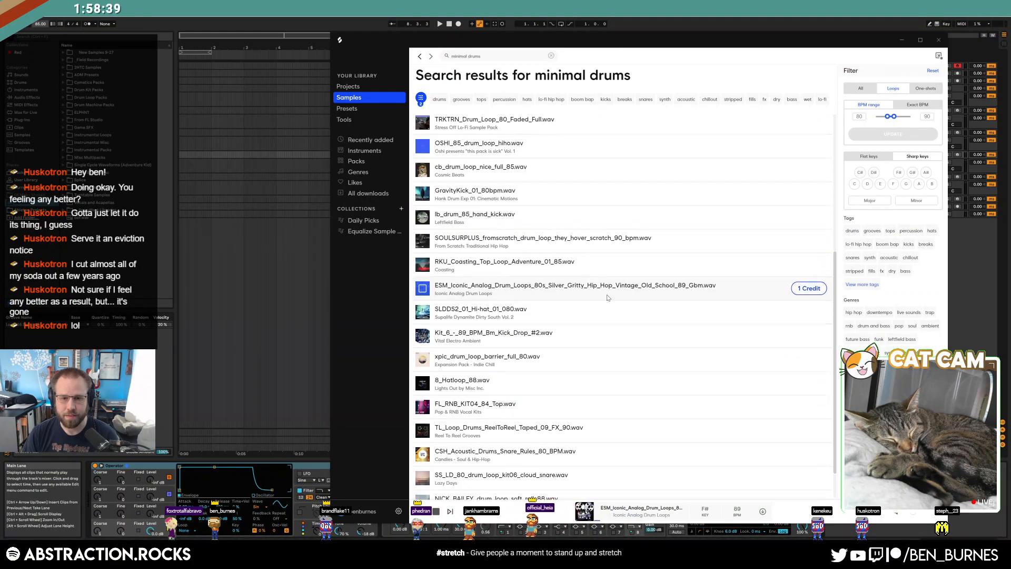
pyautogui.press('Down')
pyautogui.press('Down')
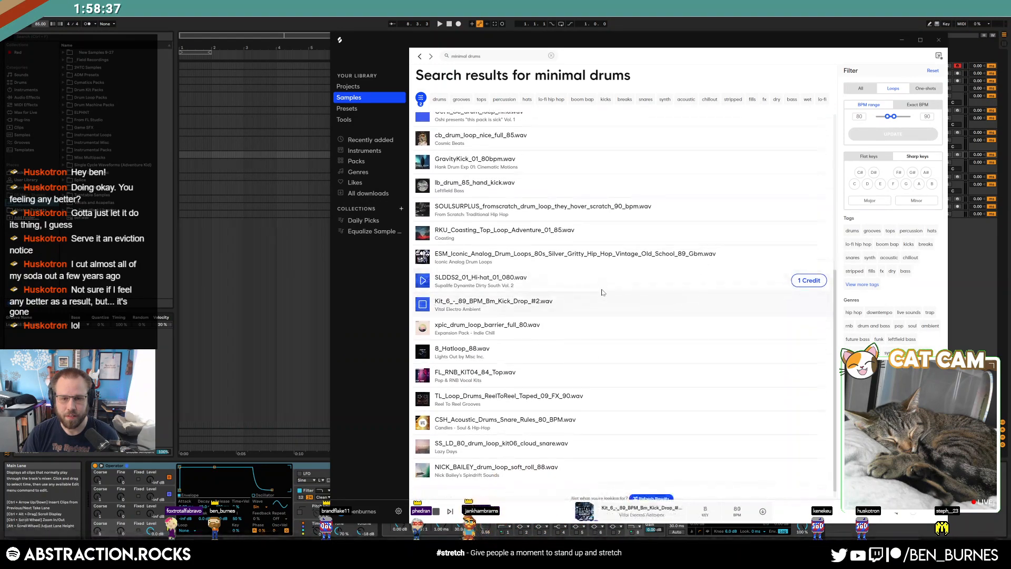
pyautogui.press('Down')
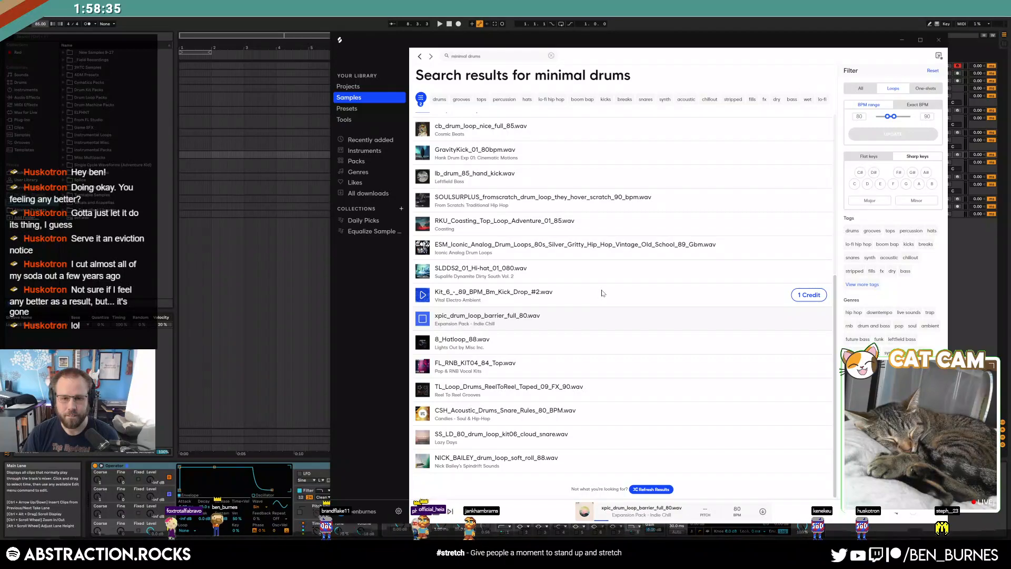
# - Bring xpic_drum_loop_barrier_full_80.wav into Ableton Live at the start of the SAMPLE track and enable Warp on the clip
pyautogui.moveTo(589, 320); pyautogui.dragTo(426, 61)
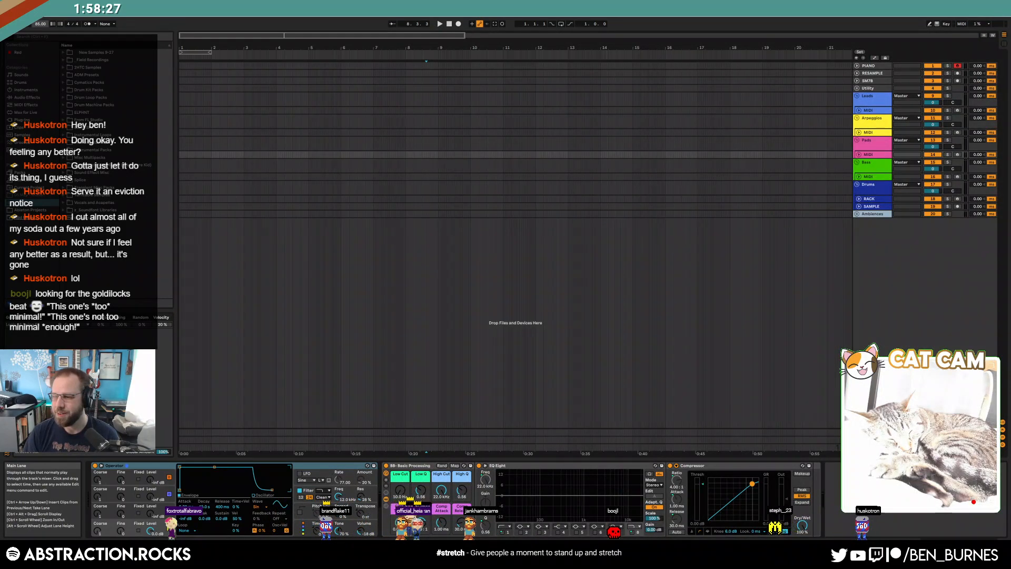
pyautogui.moveTo(428, 232); pyautogui.dragTo(180, 207)
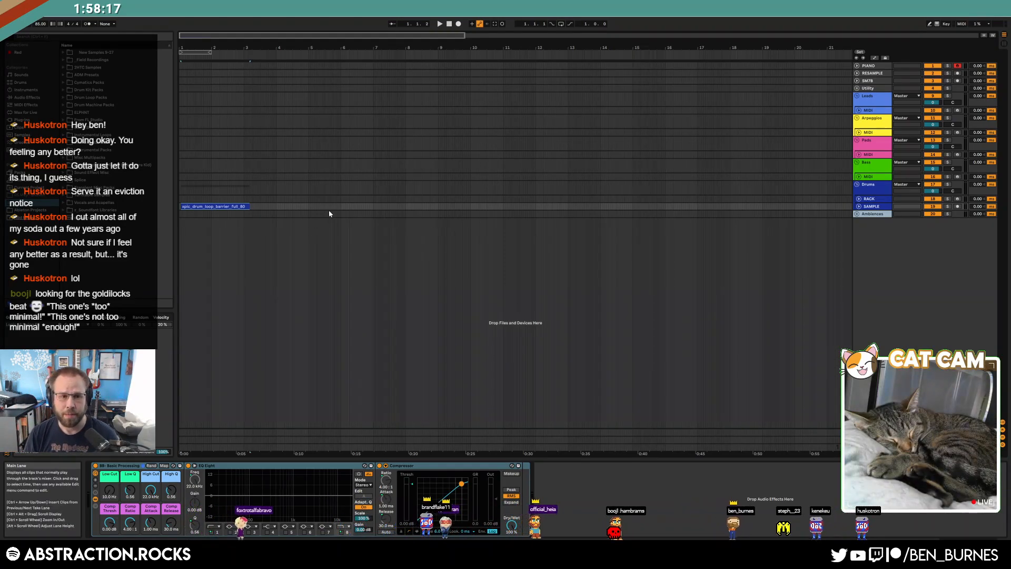
pyautogui.hotkey('shift', 'Tab')
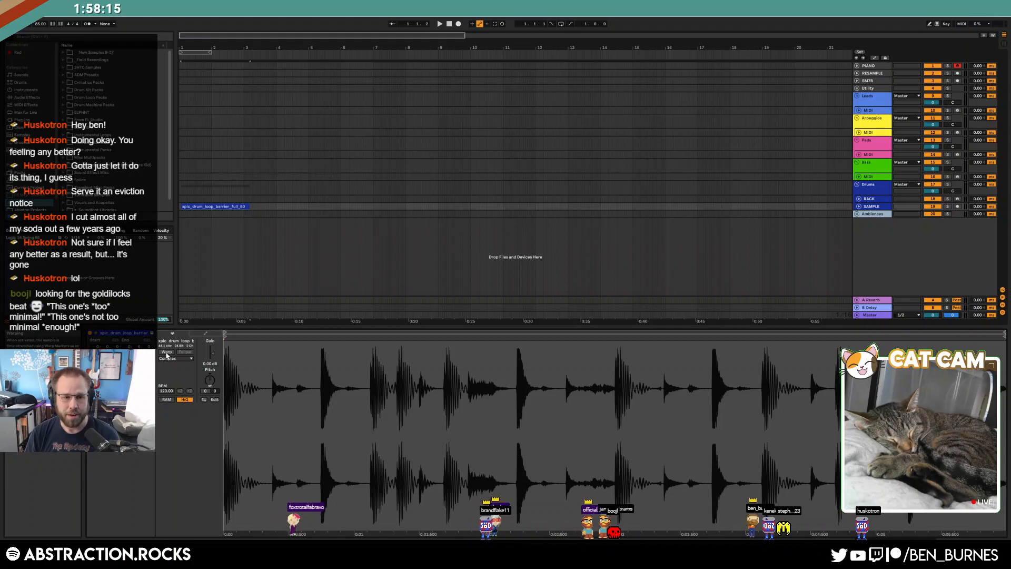
pyautogui.click(167, 352)
pyautogui.press('Return')
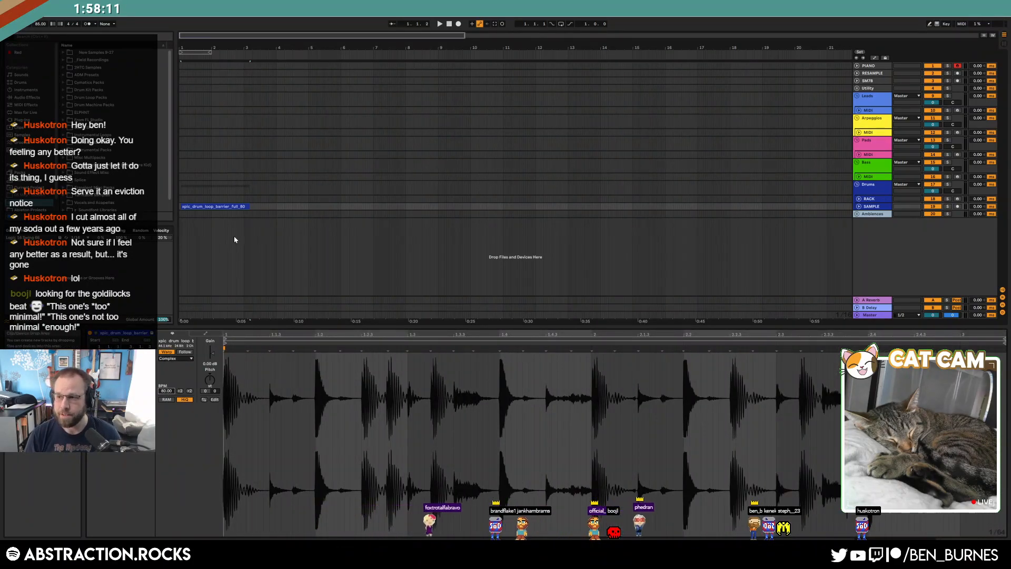
# - Trim the drum loop clip on the SAMPLE track to end at bar 3, with the loop brace spanning bars 1 to 3
pyautogui.moveTo(245, 208); pyautogui.dragTo(242, 207)
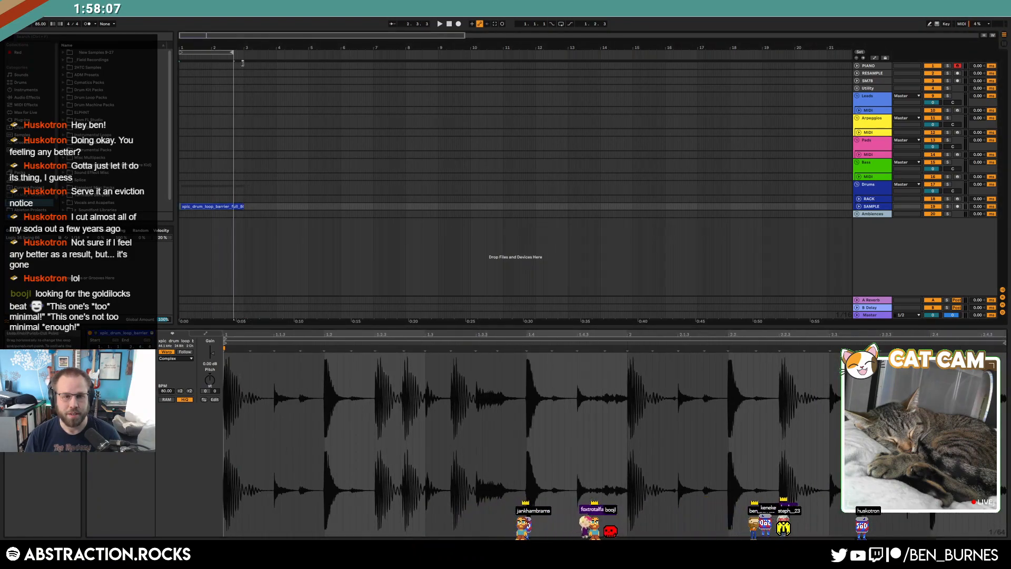
pyautogui.scroll(5, 221, 113)
pyautogui.click(312, 104)
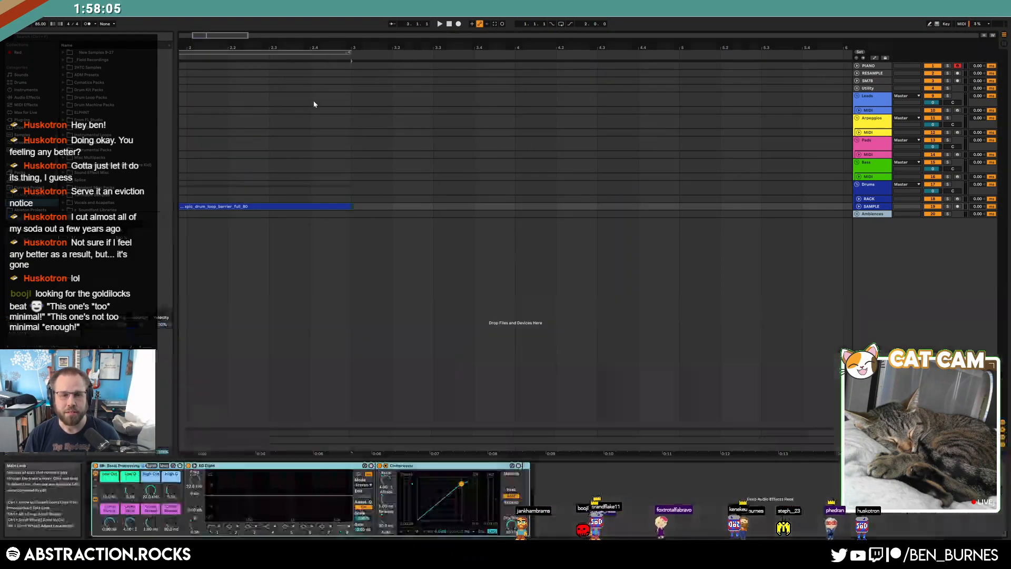
# - Turn on arrangement looping for the two-bar region from bar 1 to bar 3 and play the drum loop back
pyautogui.click(472, 110)
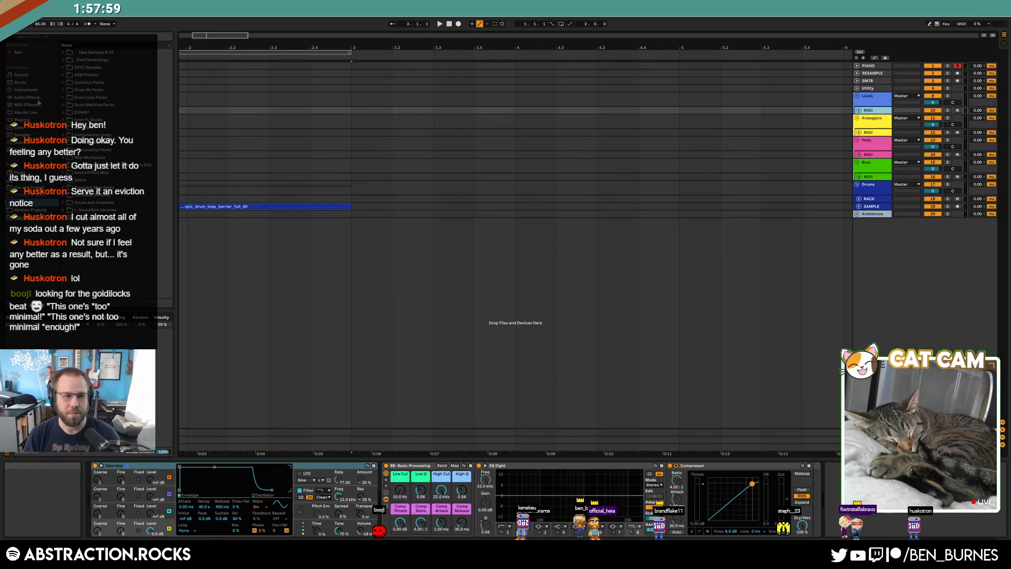
pyautogui.moveTo(389, 47); pyautogui.dragTo(393, 37)
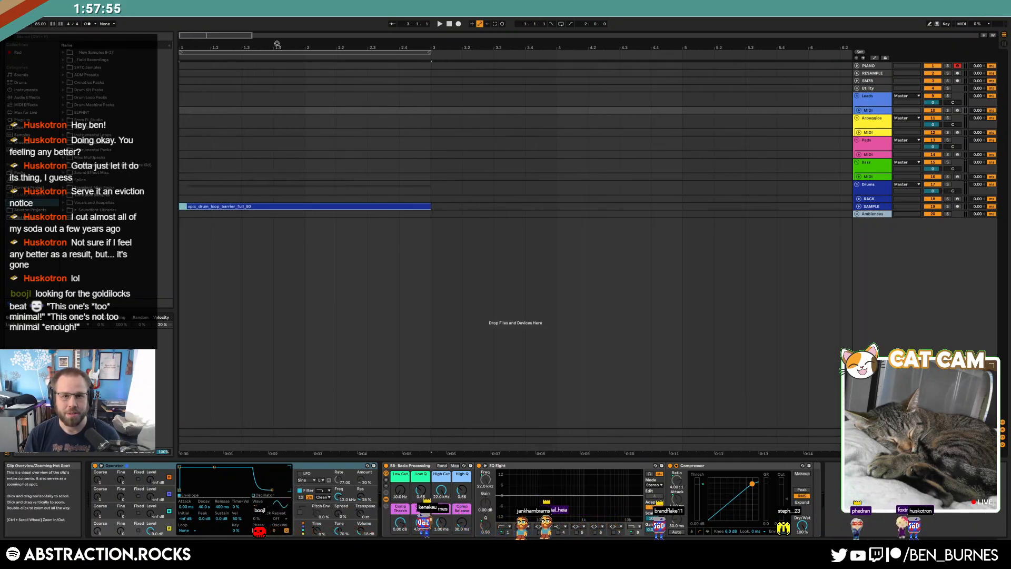
pyautogui.click(448, 24)
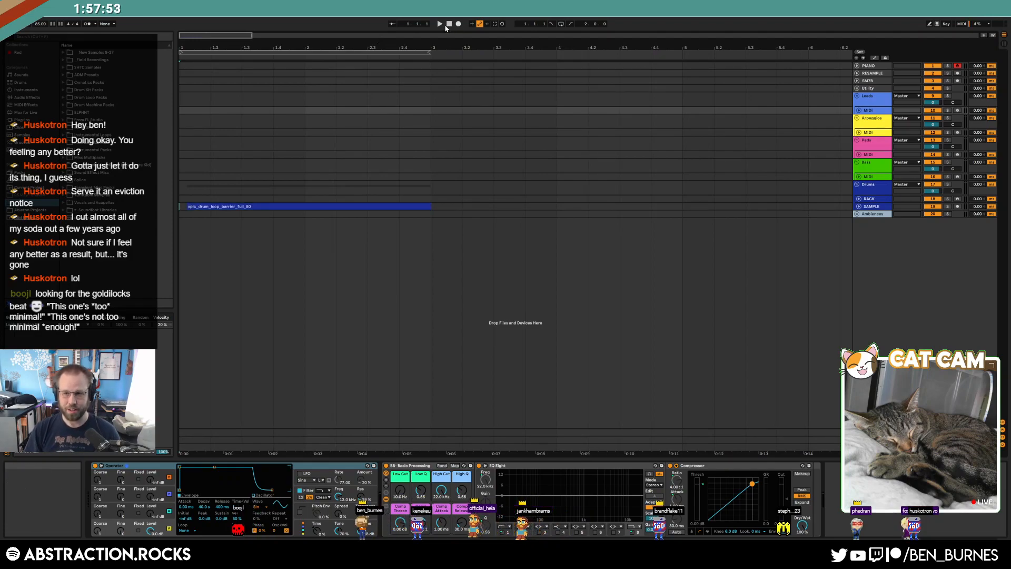
pyautogui.click(405, 51)
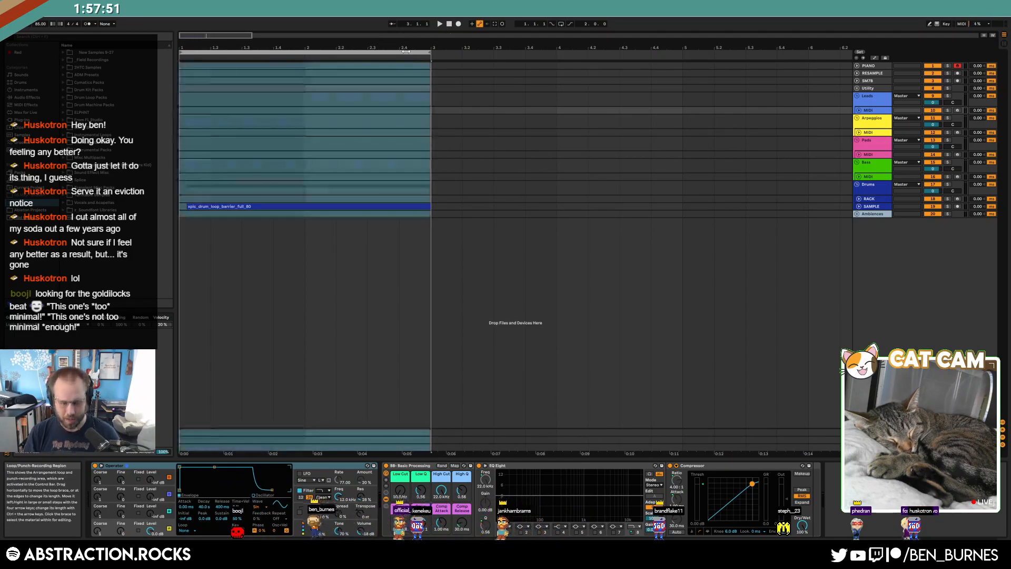
pyautogui.hotkey('ctrl', 'l')
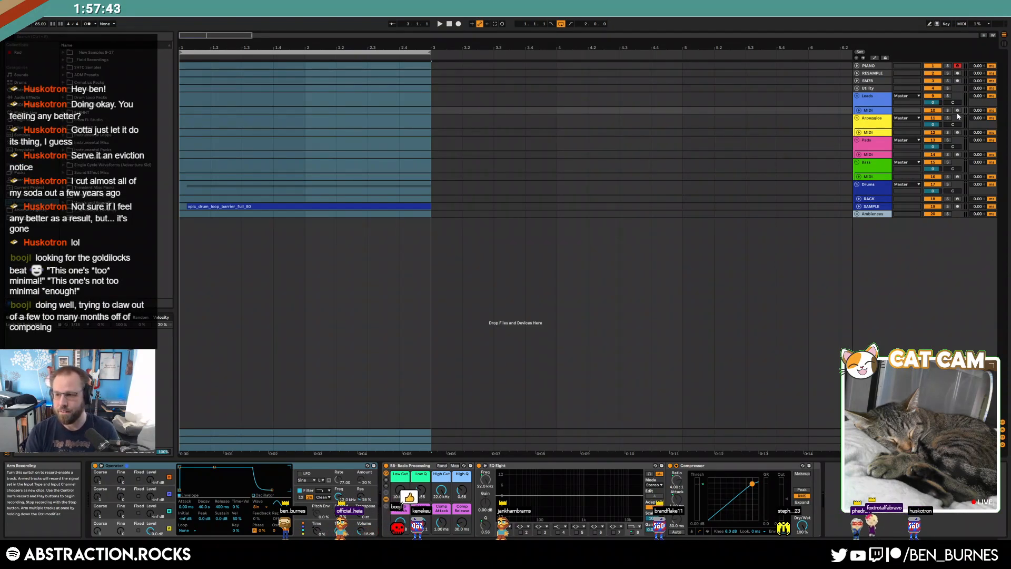
pyautogui.press('space')
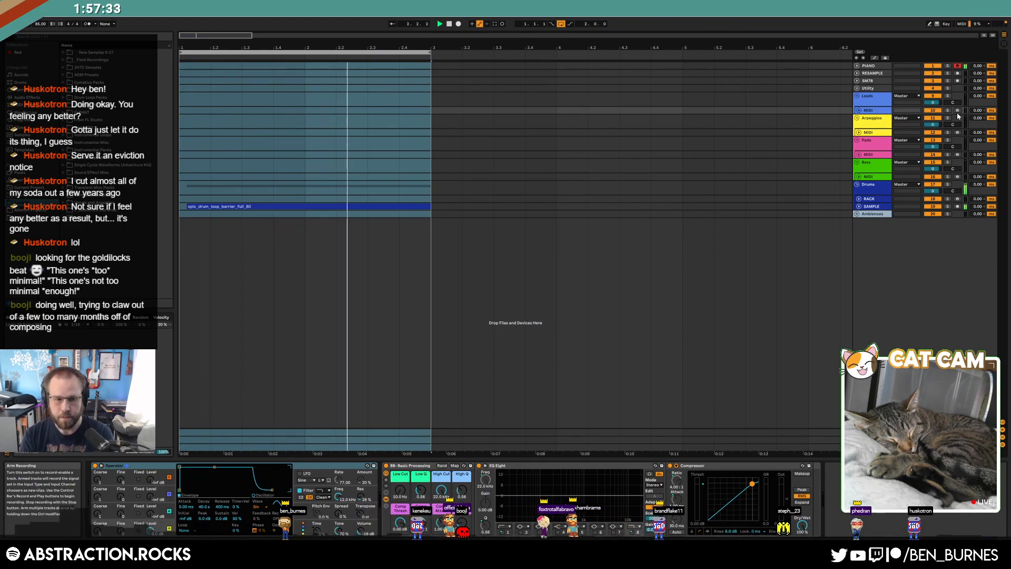
pyautogui.press('space')
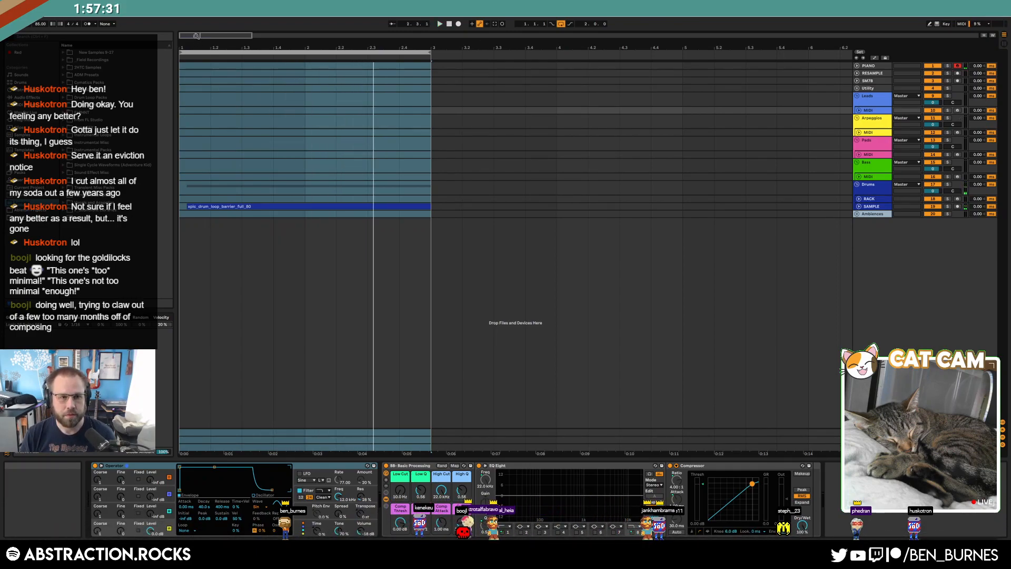
# - Unfold the SAMPLE track to show the drum loop's waveform
pyautogui.click(217, 252)
pyautogui.click(189, 207)
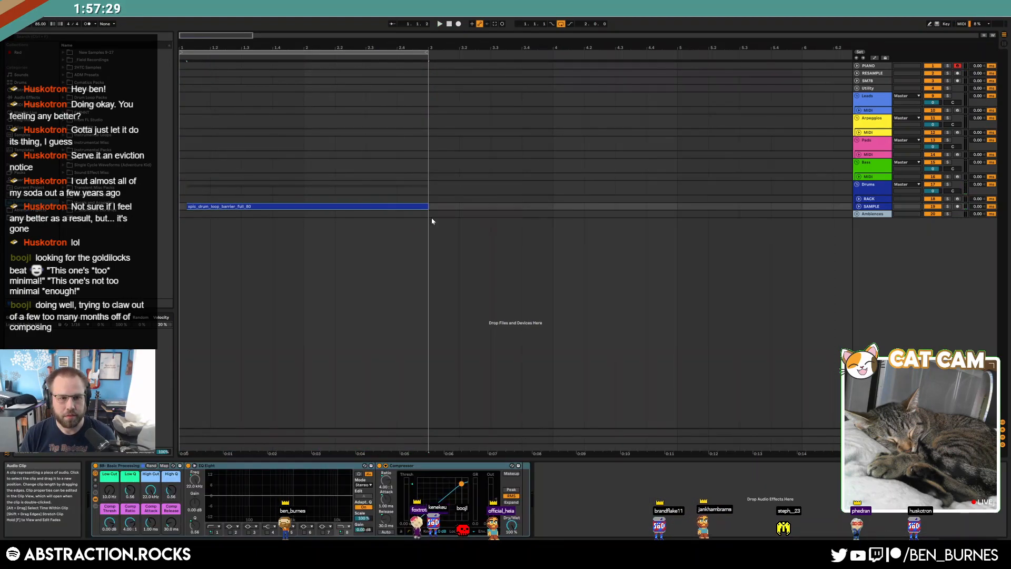
pyautogui.click(859, 206)
pyautogui.moveTo(425, 207); pyautogui.dragTo(428, 206)
pyautogui.click(459, 221)
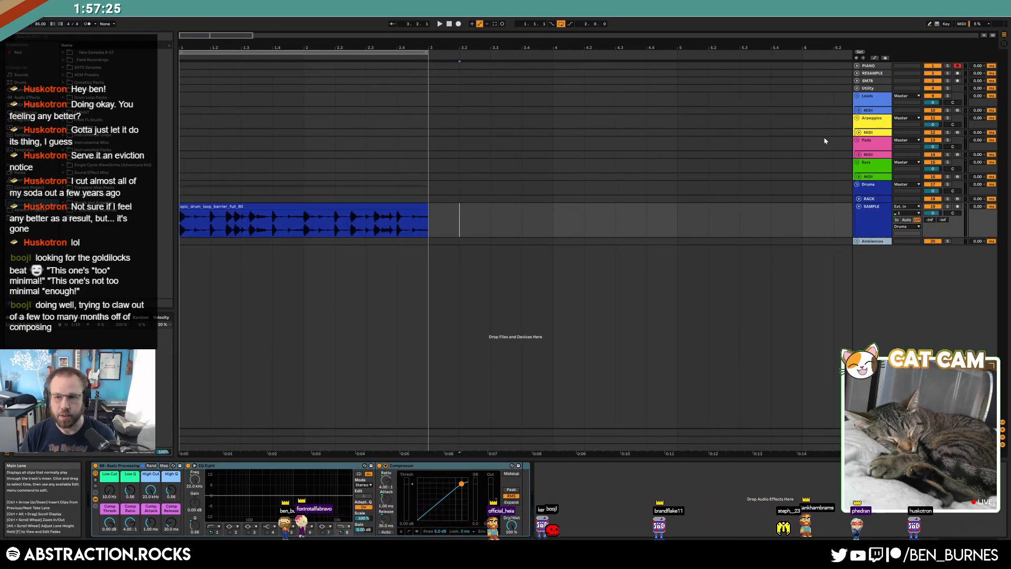
# - Unfold the MIDI track in the Leads group and load the Kontakt plug-in onto it
pyautogui.click(859, 110)
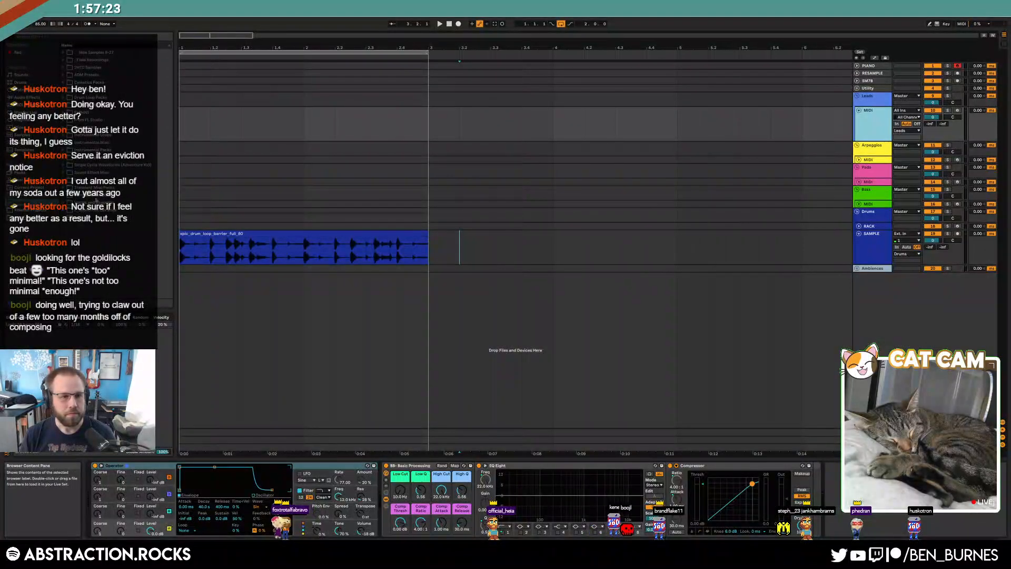
pyautogui.click(21, 119)
pyautogui.click(66, 60)
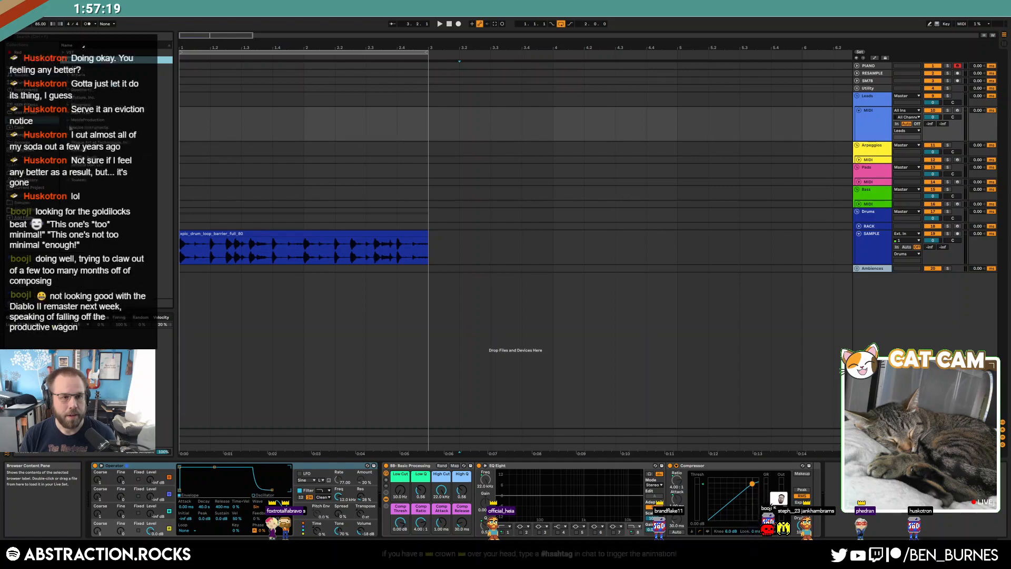
pyautogui.click(71, 127)
pyautogui.click(79, 142)
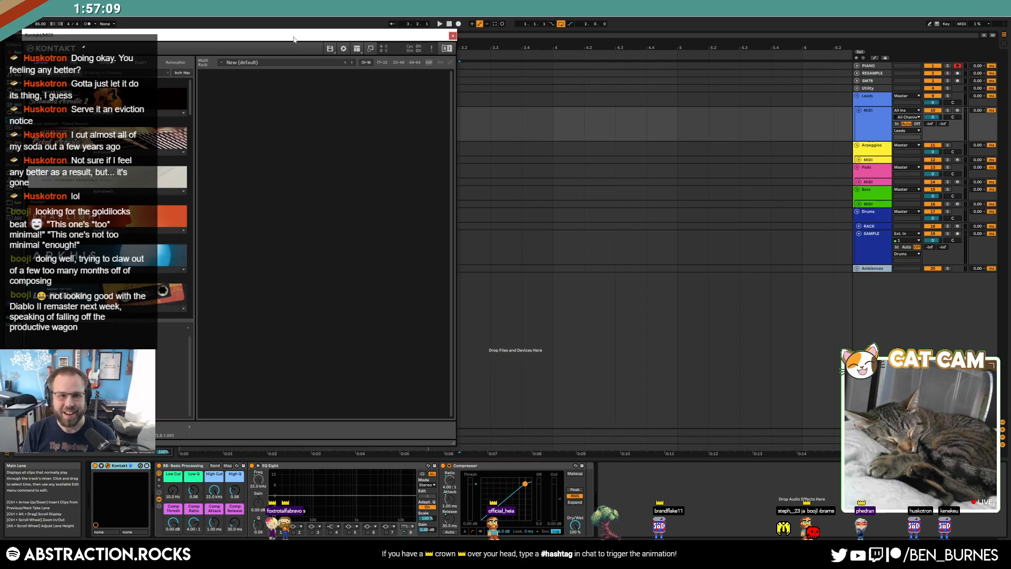
# - Load the Lo-Fi Glow instrument from the Kontakt library list
pyautogui.moveTo(294, 39); pyautogui.dragTo(676, 50)
pyautogui.scroll(-2, 488, 220)
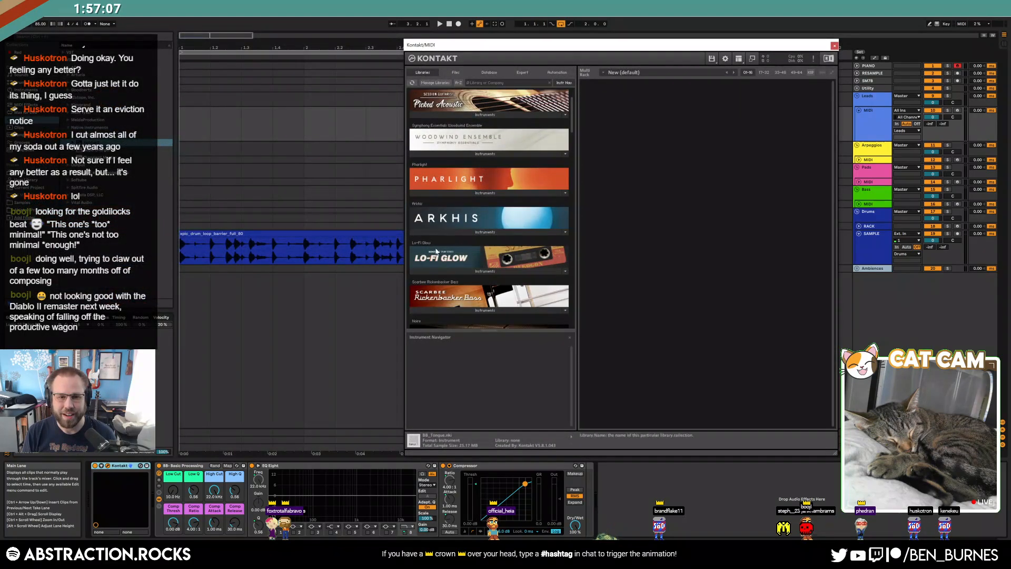
pyautogui.click(500, 272)
pyautogui.doubleClick(427, 282)
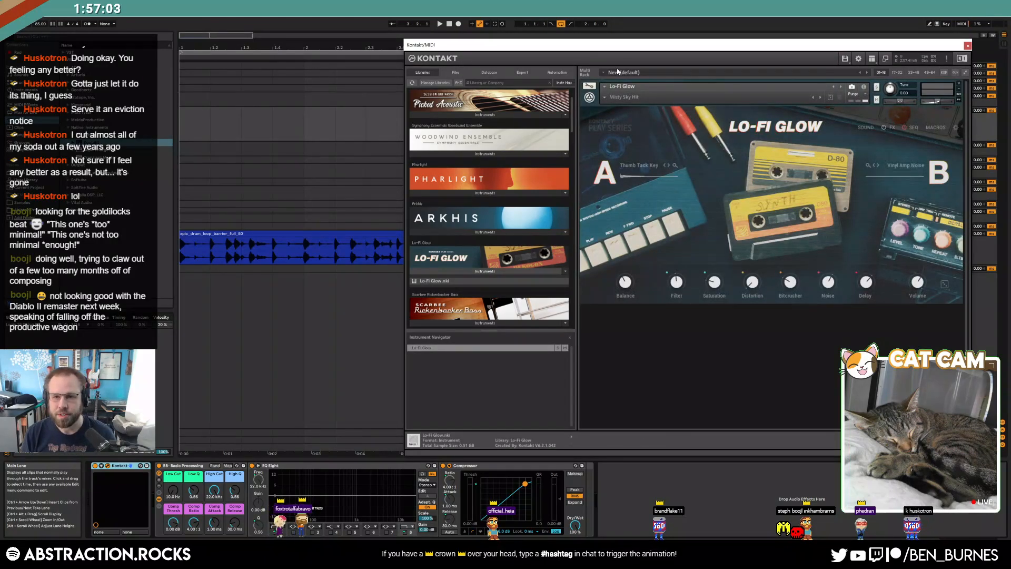
# - Load the Lead preset Winter Bells in Lo-Fi Glow, try its Attack control, and close the Kontakt window
pyautogui.click(606, 98)
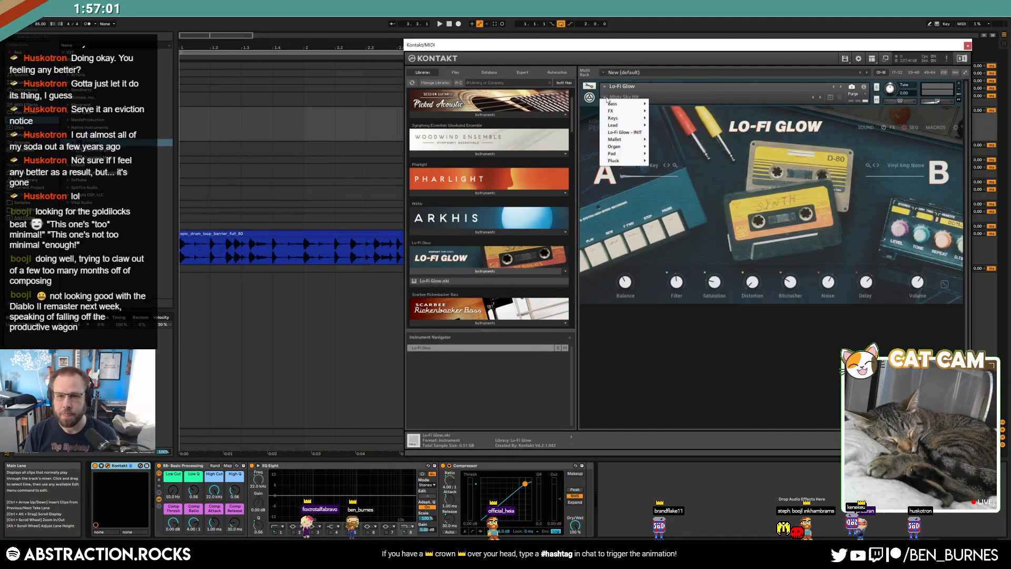
pyautogui.moveTo(623, 125)
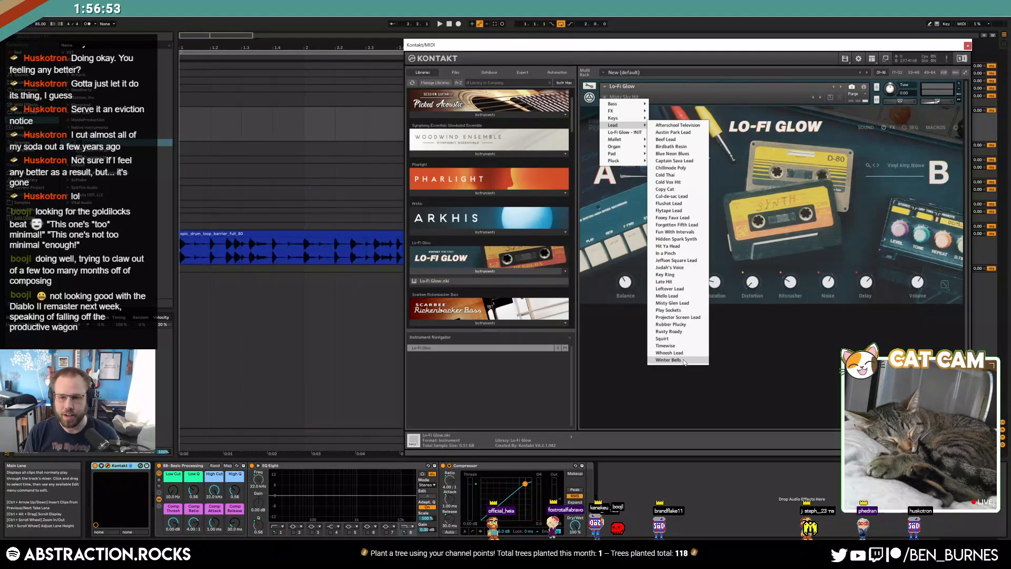
pyautogui.press('Return')
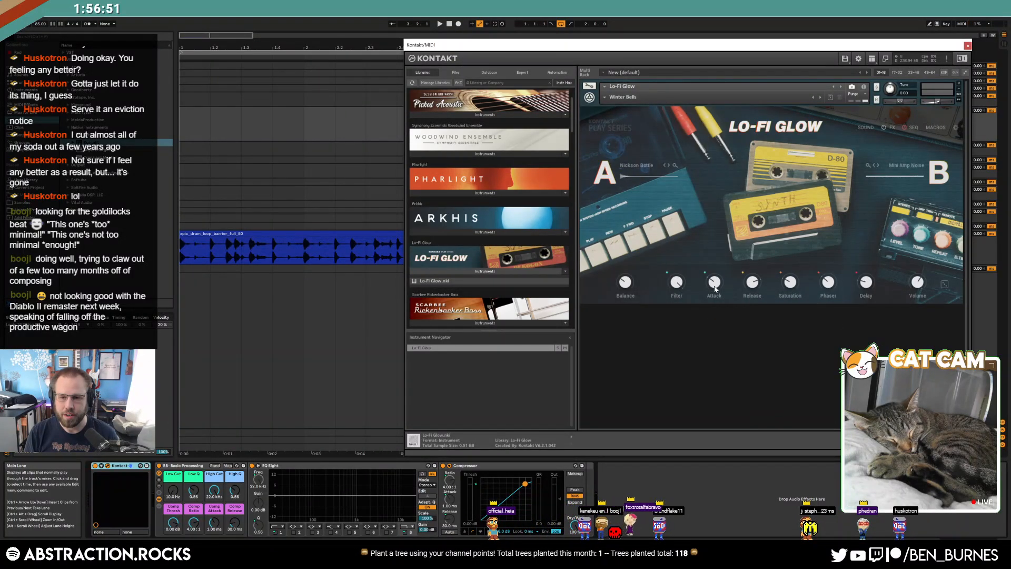
pyautogui.moveTo(713, 286); pyautogui.dragTo(711, 284)
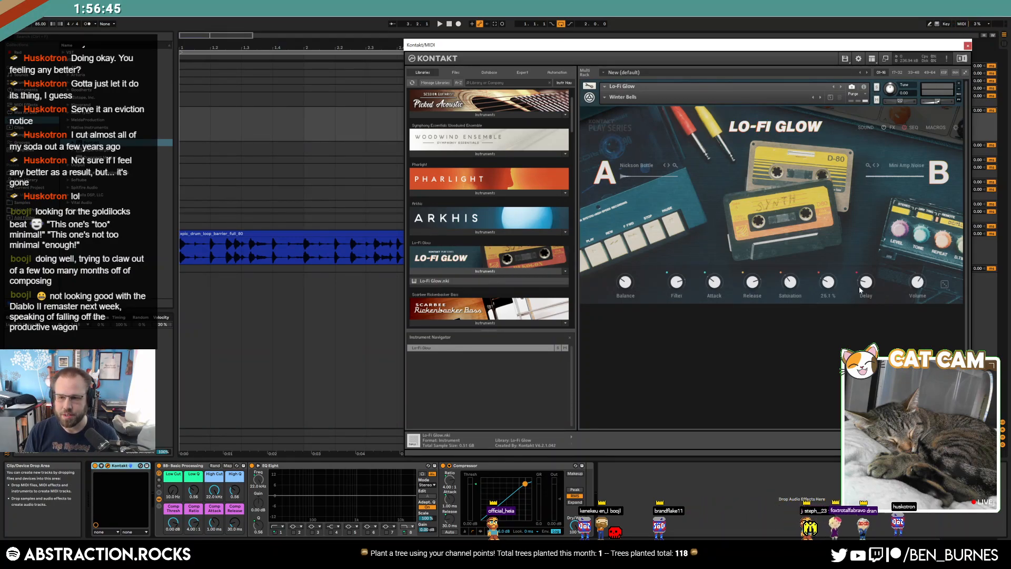
pyautogui.click(966, 46)
# - Record-arm the Leads MIDI track and play along with the drum loop from the start
pyautogui.click(860, 110)
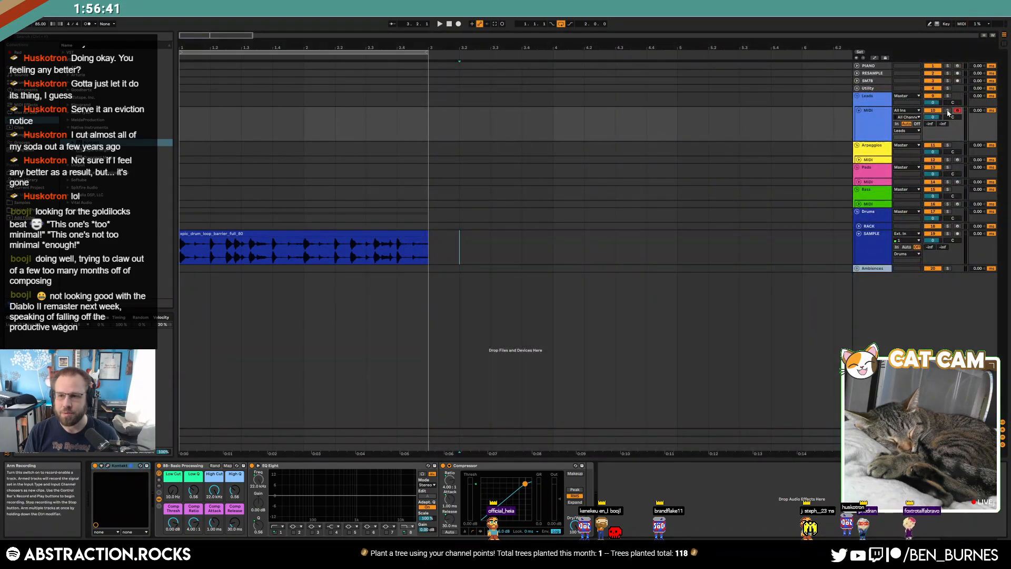
pyautogui.click(447, 24)
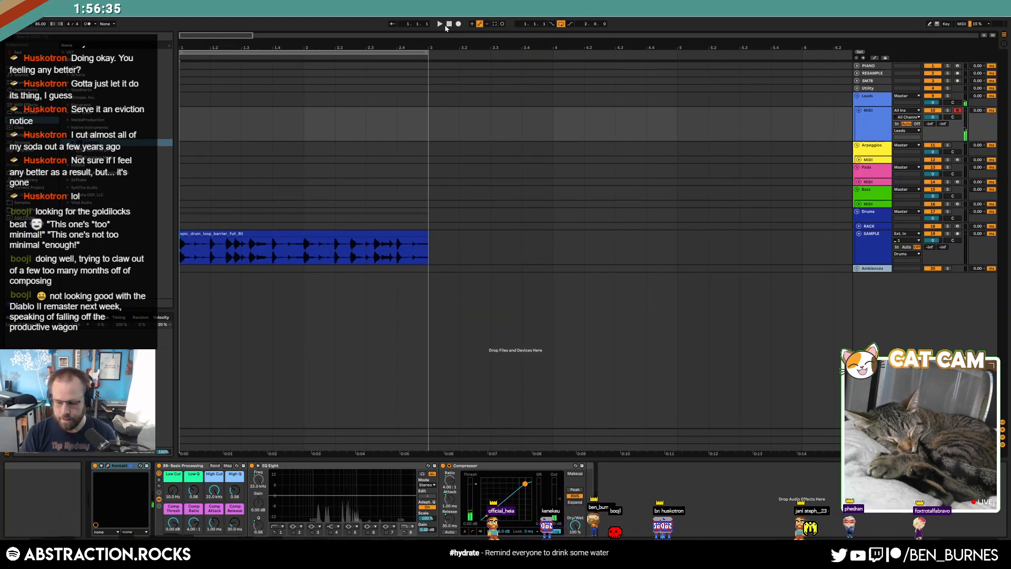
pyautogui.press('space')
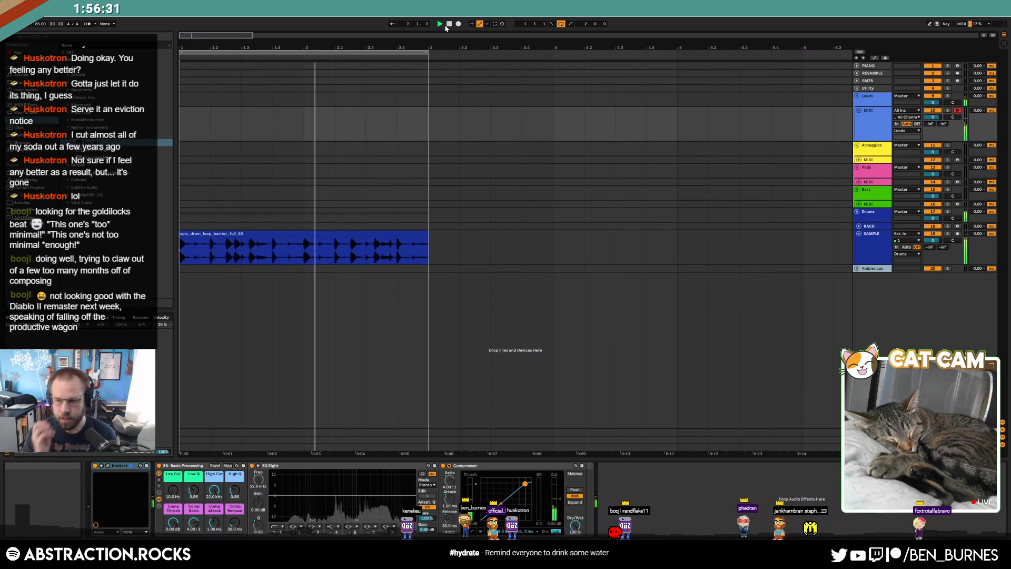
pyautogui.press('space')
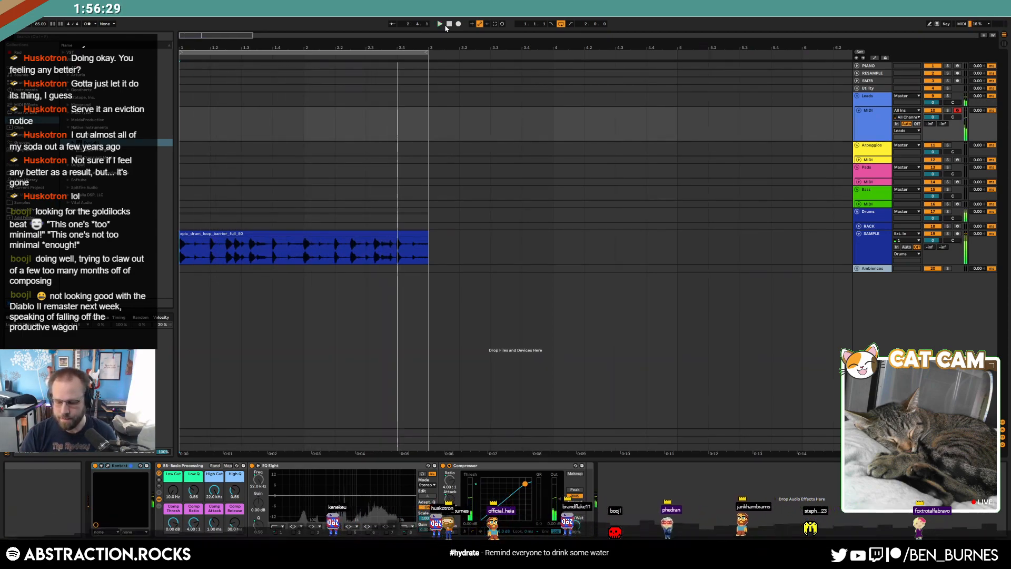
# - Reopen Kontakt on the Leads MIDI track and switch Lo-Fi Glow to the Organ preset Open Mind
pyautogui.click(108, 467)
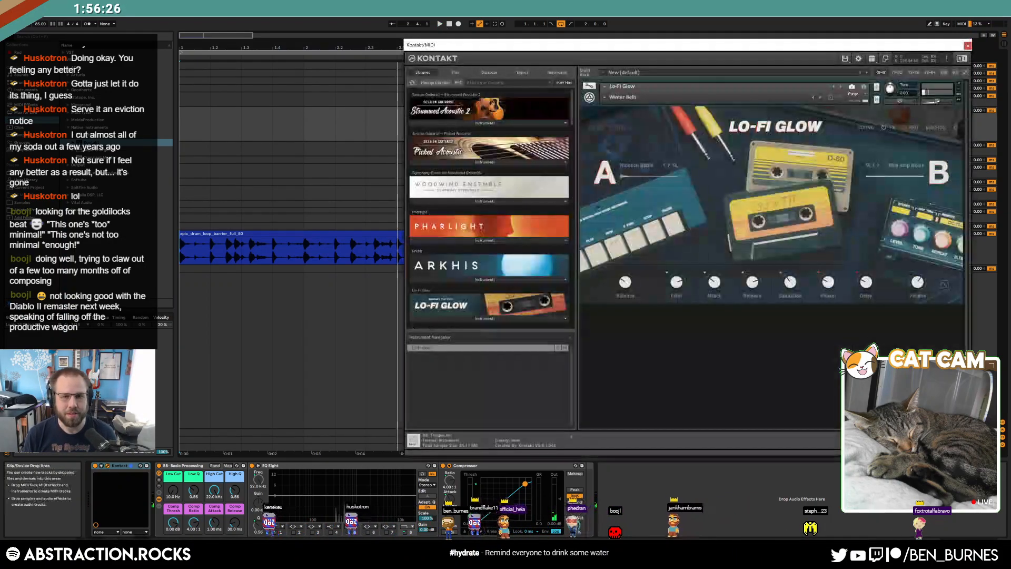
pyautogui.click(607, 97)
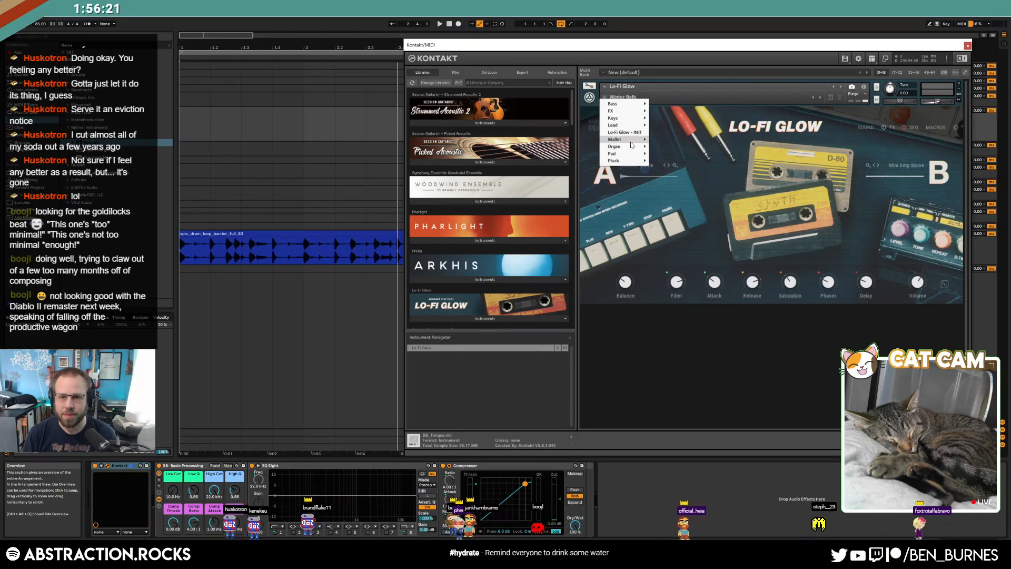
pyautogui.moveTo(629, 146)
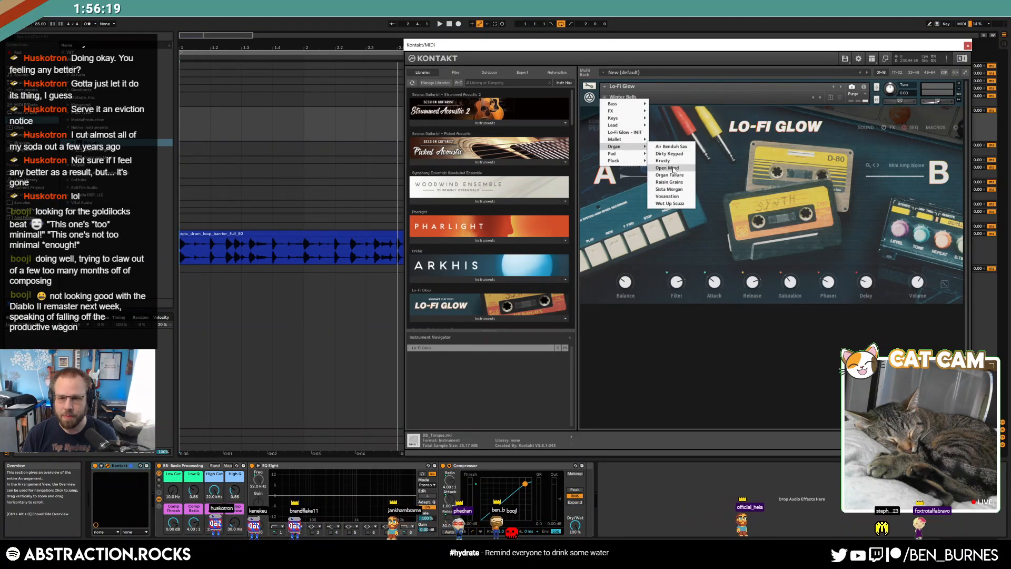
pyautogui.click(667, 168)
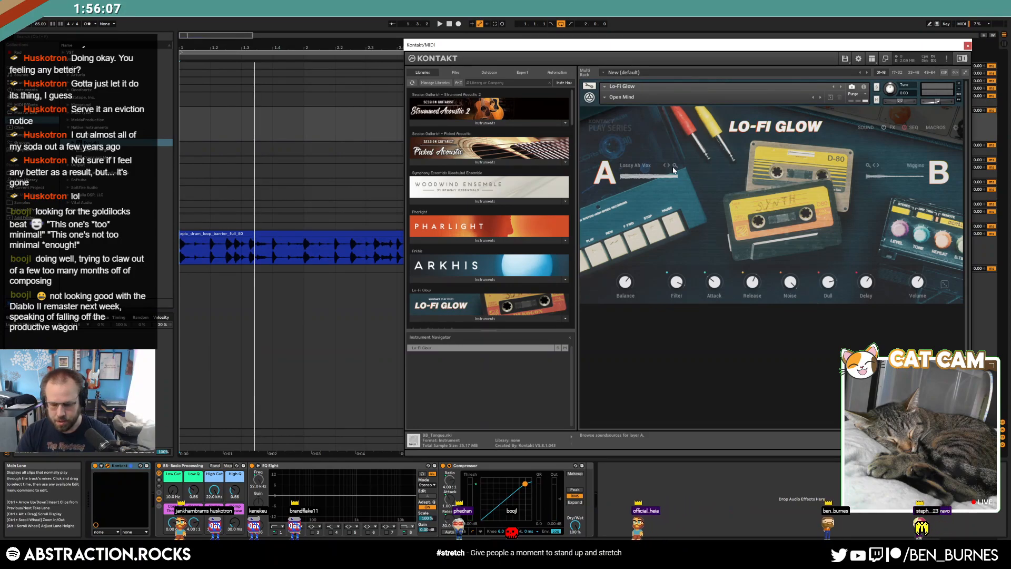
# - Record a MIDI take with Open Mind over the drum loop, discard it, and play along with the loop again
pyautogui.press('F9')
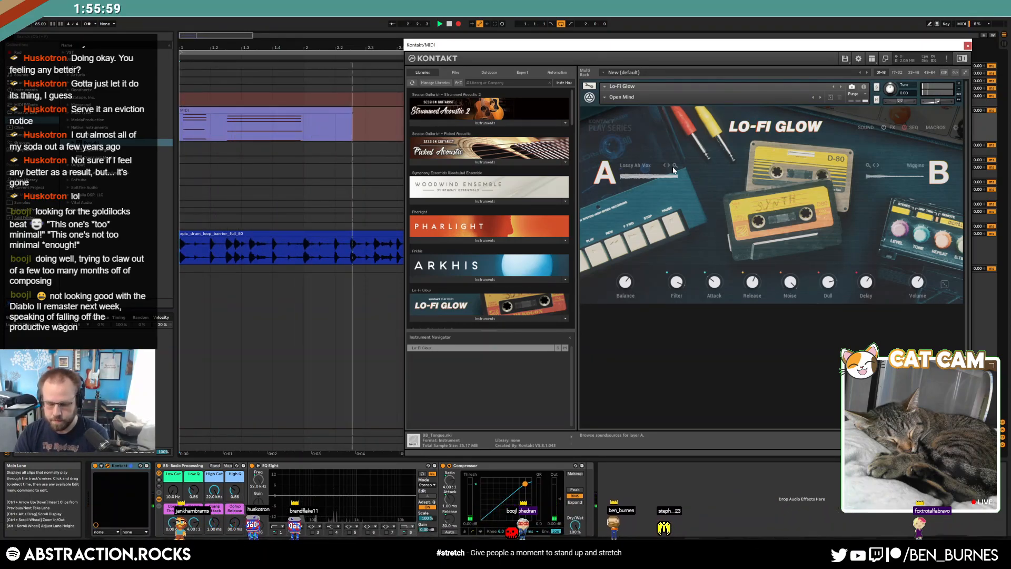
pyautogui.press('space')
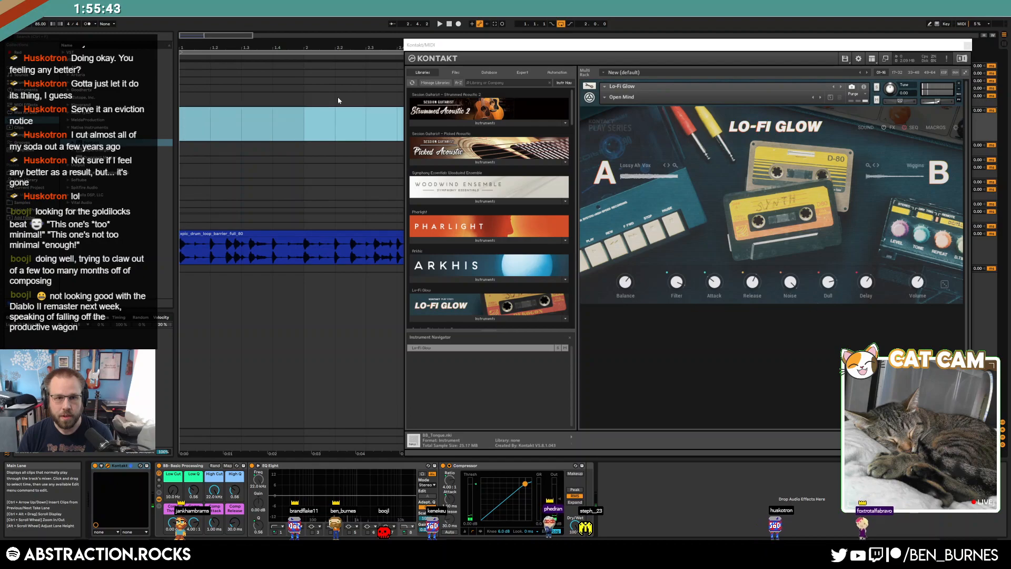
pyautogui.click(449, 24)
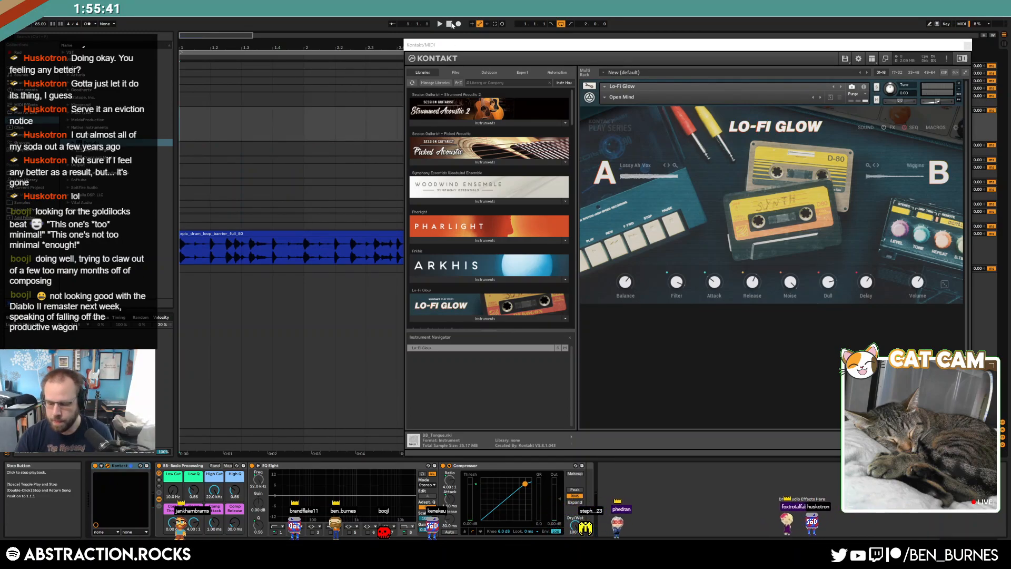
pyautogui.press('space')
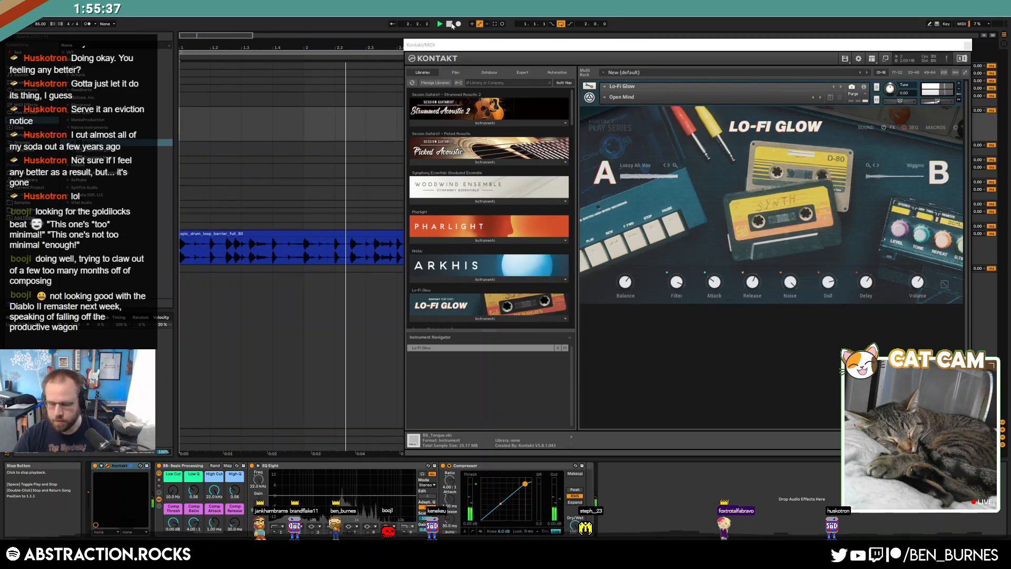
pyautogui.click(449, 24)
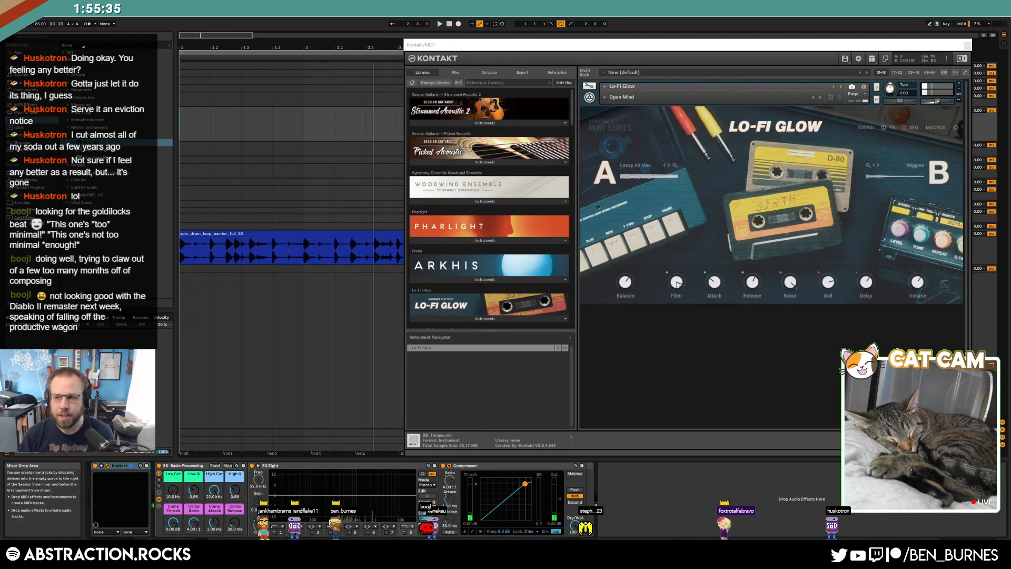
# - Close Kontakt, record-arm the Arpeggios MIDI track, and reshape its Operator envelope into a quick decay
pyautogui.hotkey('ctrl', 'alt', 'p')
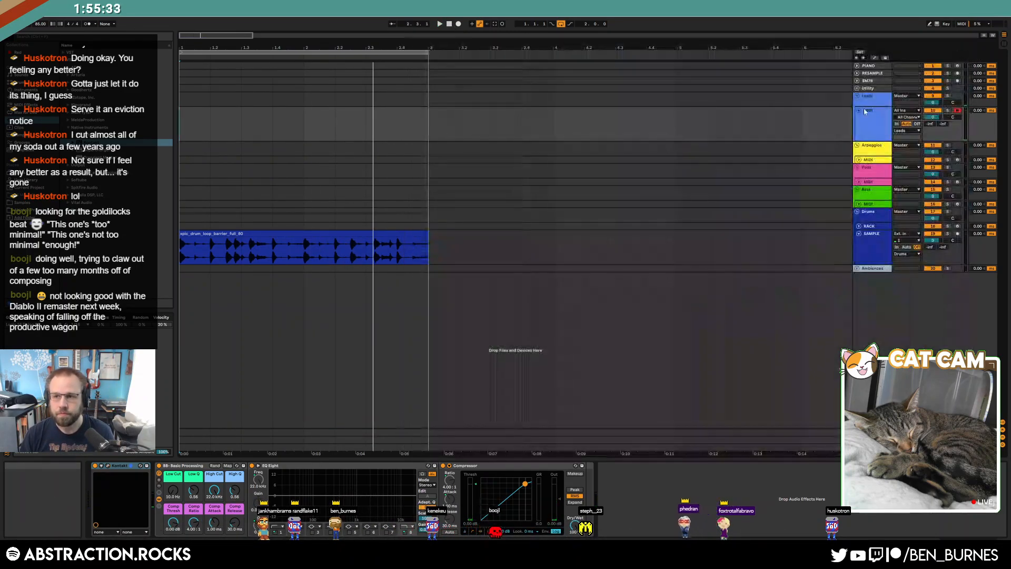
pyautogui.click(957, 159)
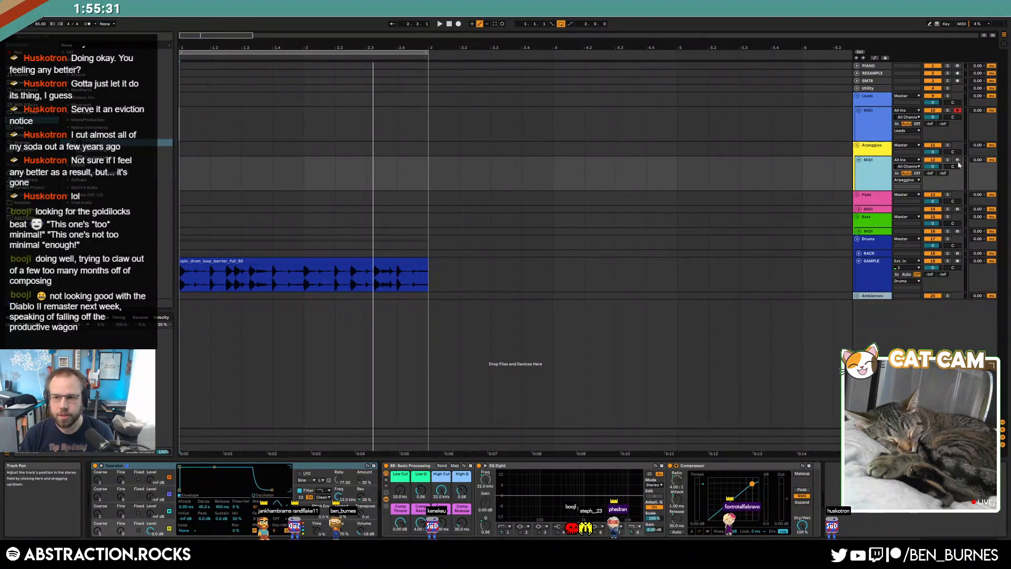
pyautogui.moveTo(271, 489); pyautogui.dragTo(209, 489)
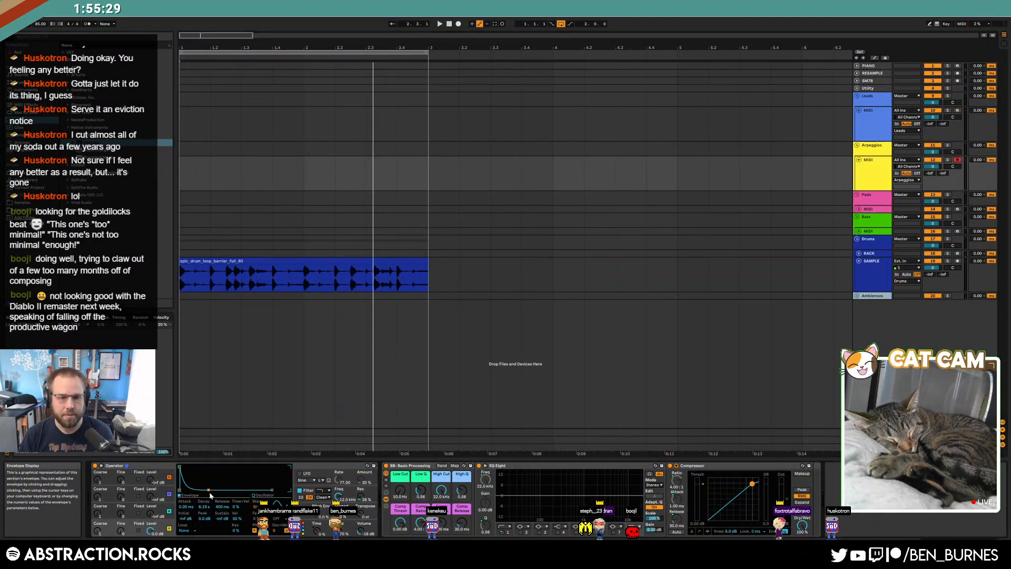
# - Record a two-bar MIDI clip of C4 and C3 notes on the Arpeggios track and tighten the notes' timing to the grid
pyautogui.click(190, 179)
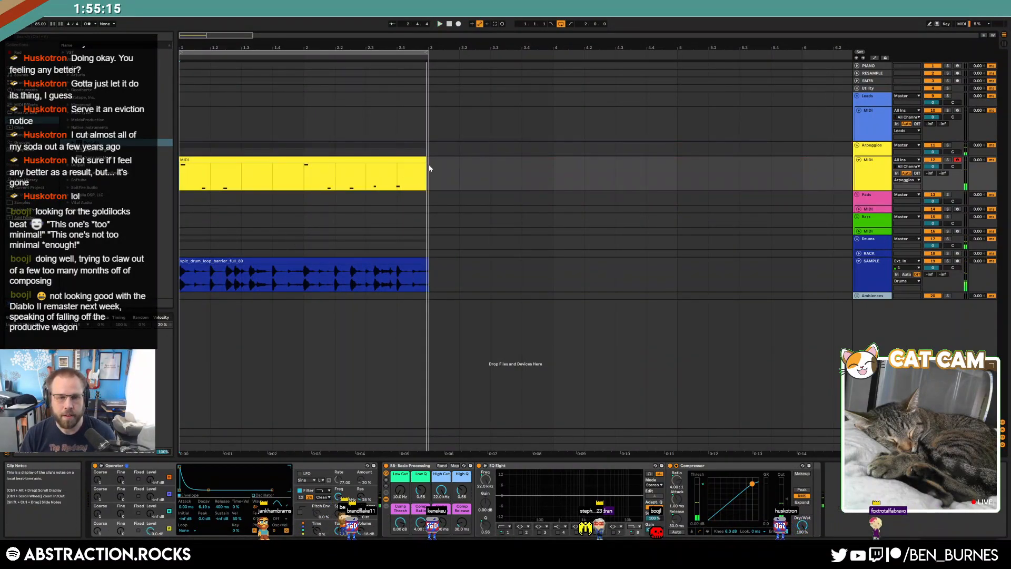
pyautogui.click(424, 162)
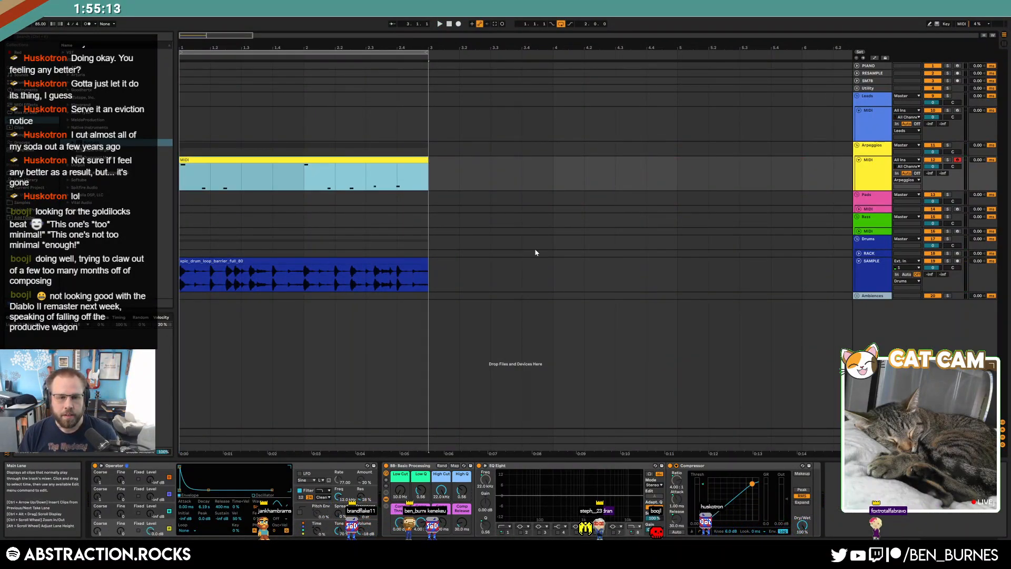
pyautogui.doubleClick(260, 160)
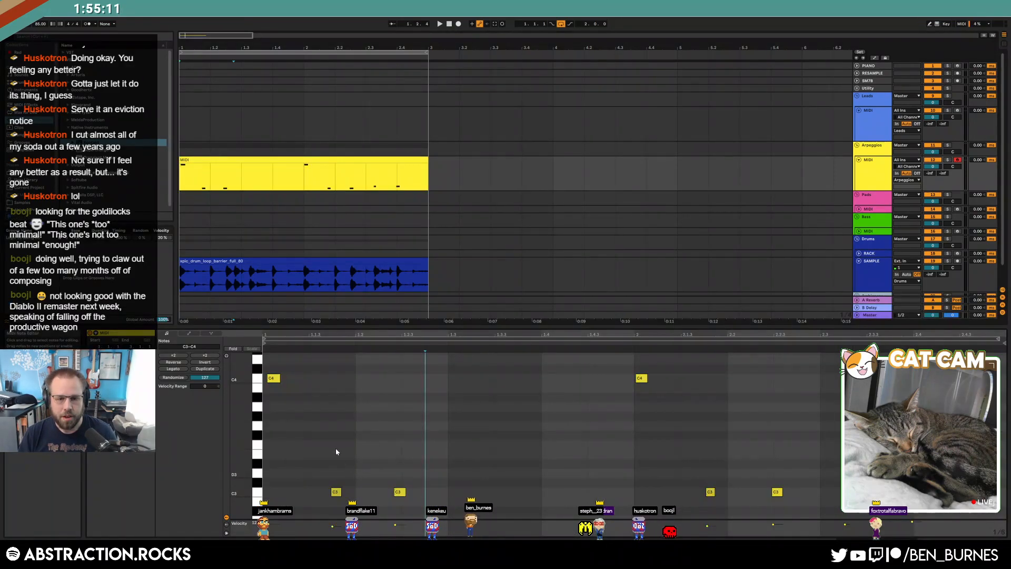
pyautogui.moveTo(380, 482); pyautogui.dragTo(450, 498)
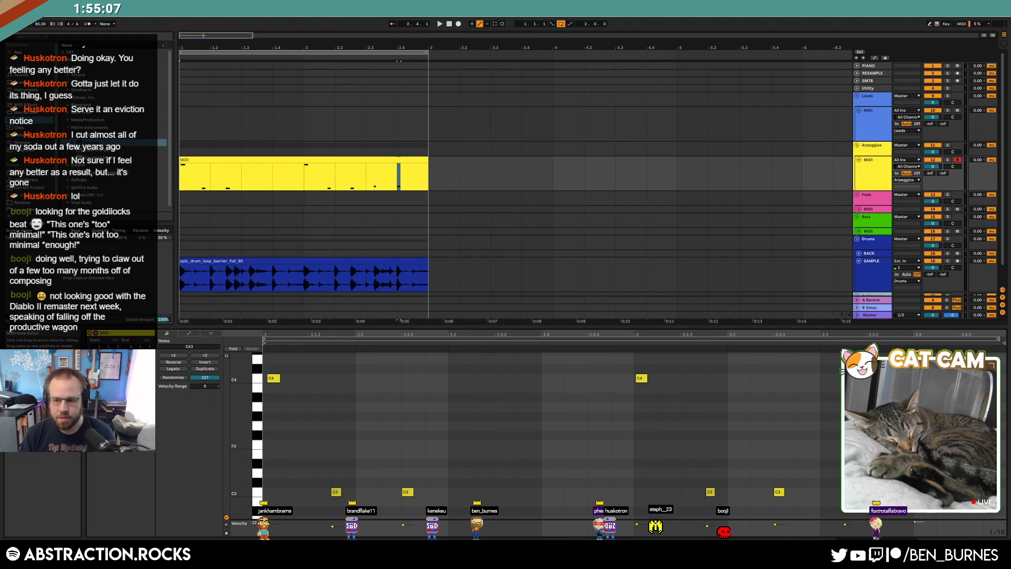
# - Play the loop with the new Arpeggios clip and fine-tune the decay point of the Operator envelope
pyautogui.press('space')
pyautogui.hotkey('shift', 'Tab')
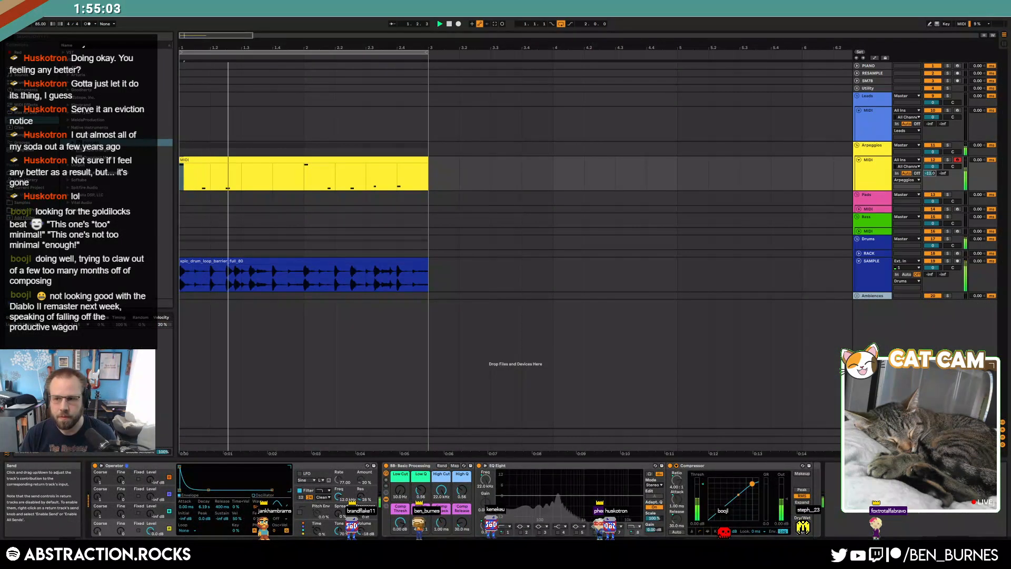
pyautogui.moveTo(207, 494); pyautogui.dragTo(210, 491)
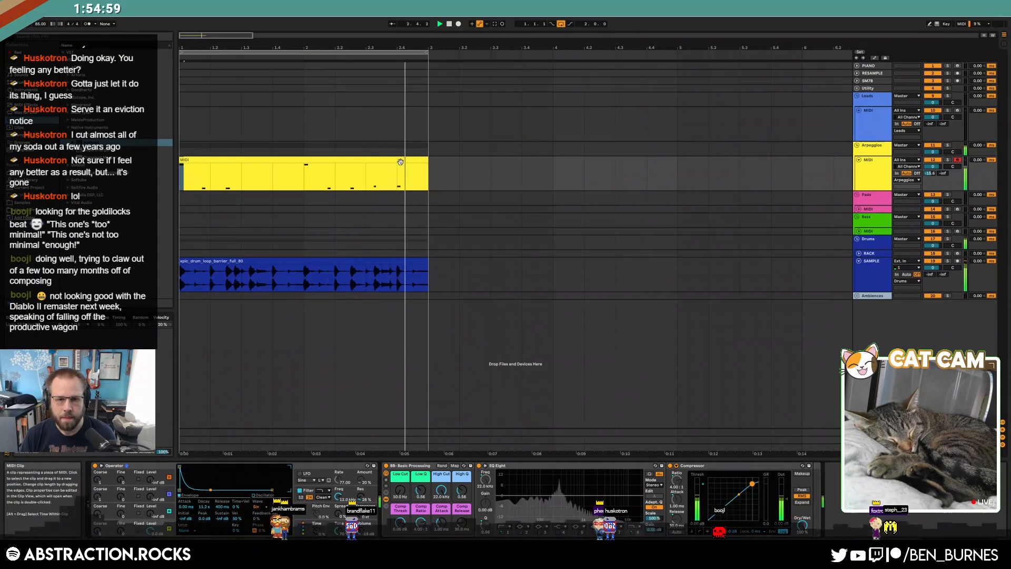
# - Examine the drum loop's waveform and clip settings on the SAMPLE track, and reselect the Arpeggios MIDI track
pyautogui.click(453, 274)
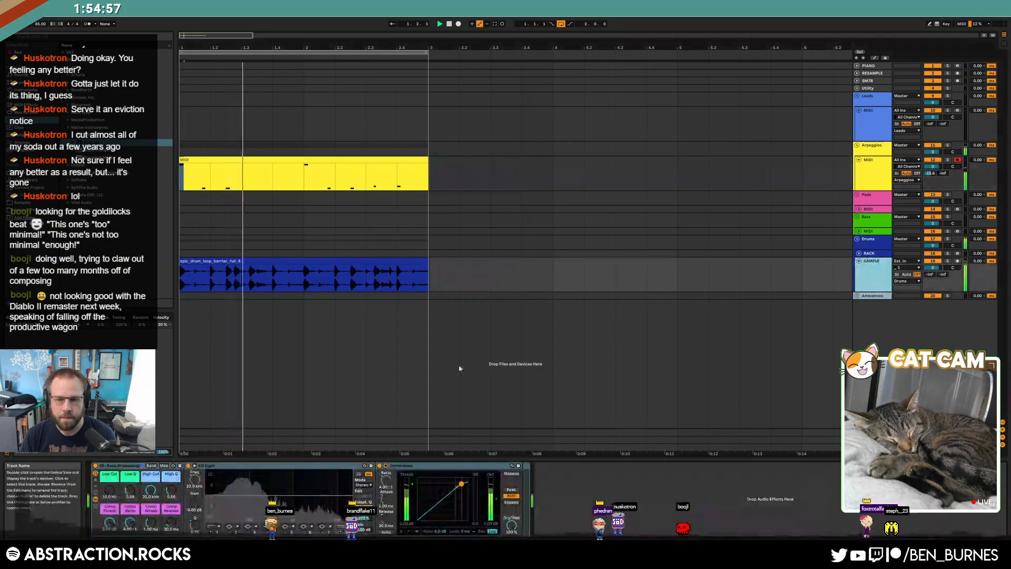
pyautogui.click(324, 261)
pyautogui.doubleClick(323, 261)
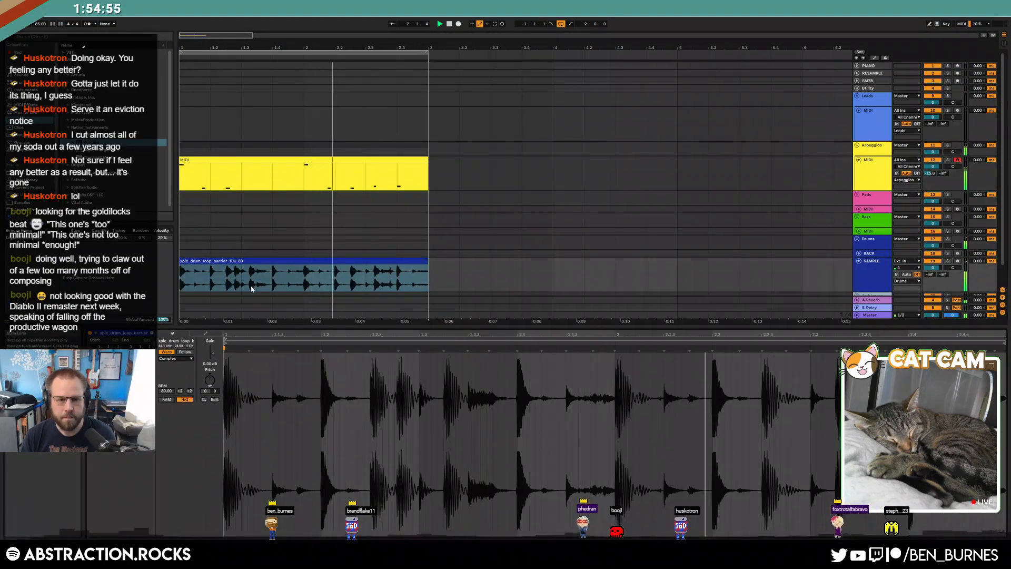
pyautogui.press('+')
pyautogui.moveTo(200, 34); pyautogui.dragTo(197, 32)
pyautogui.click(871, 189)
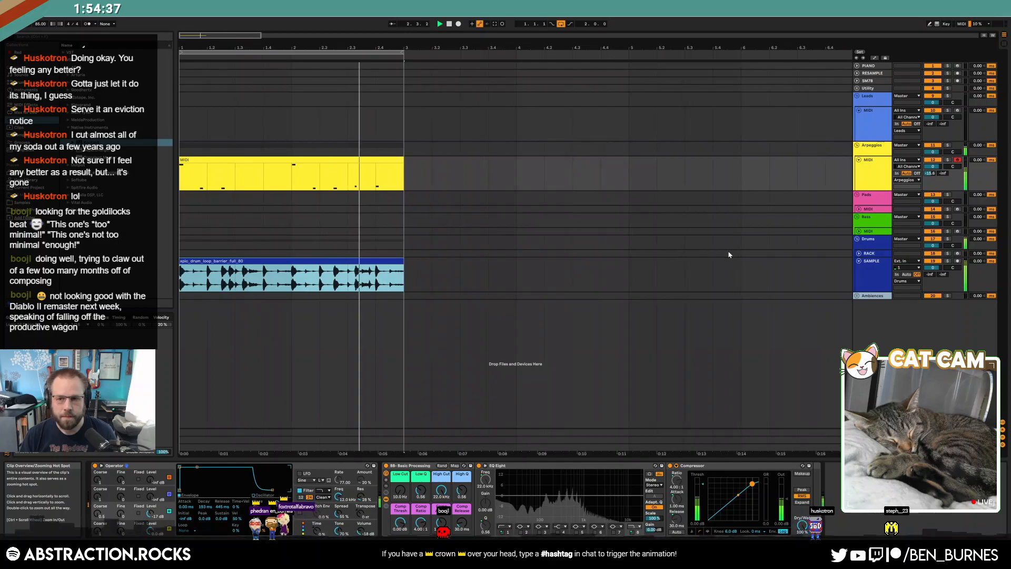
# - Set the drum loop's warp mode to Beats, preserving 1/16, with the transient envelope at 31
pyautogui.click(869, 270)
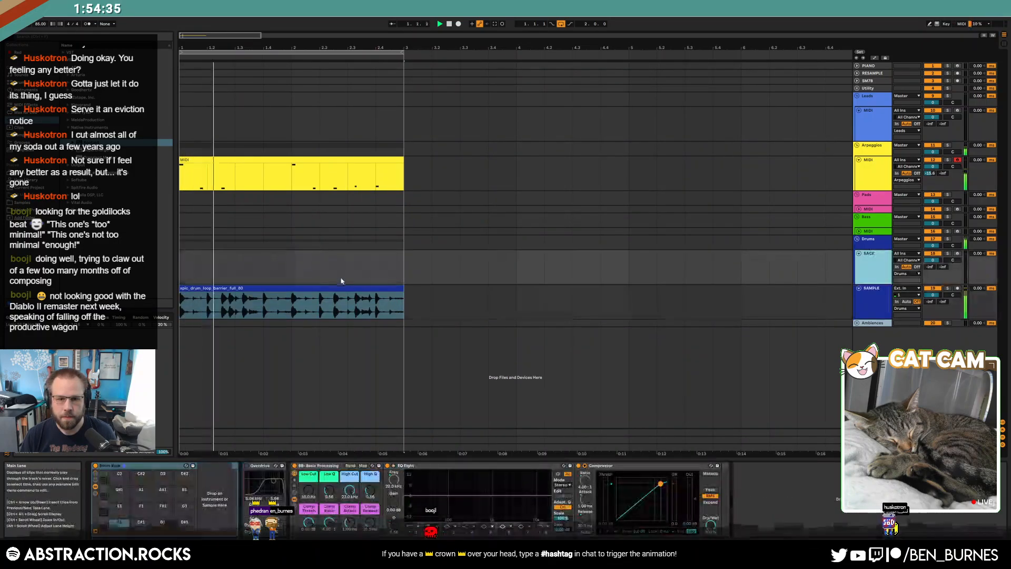
pyautogui.press('Down')
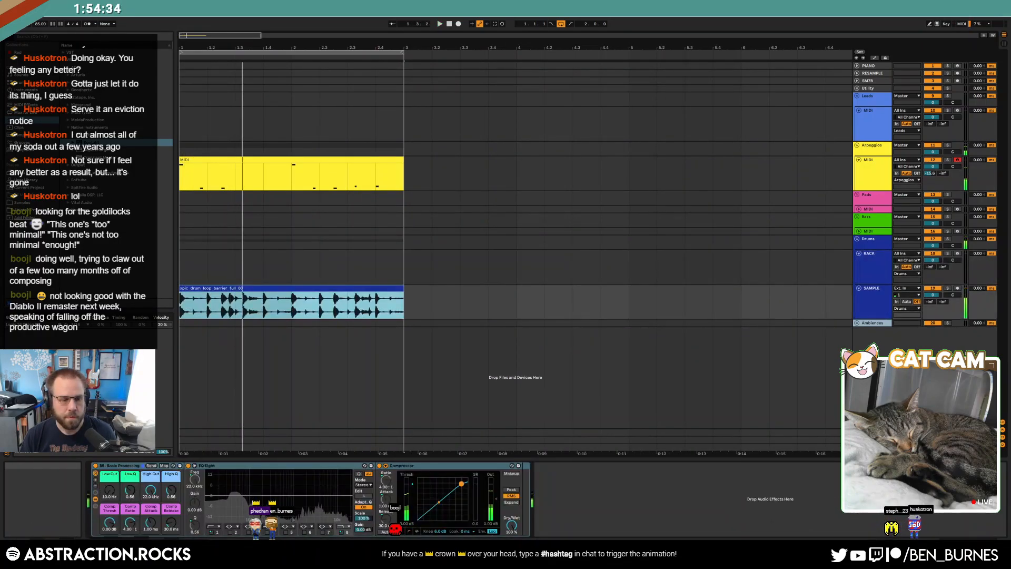
pyautogui.doubleClick(296, 288)
pyautogui.click(179, 358)
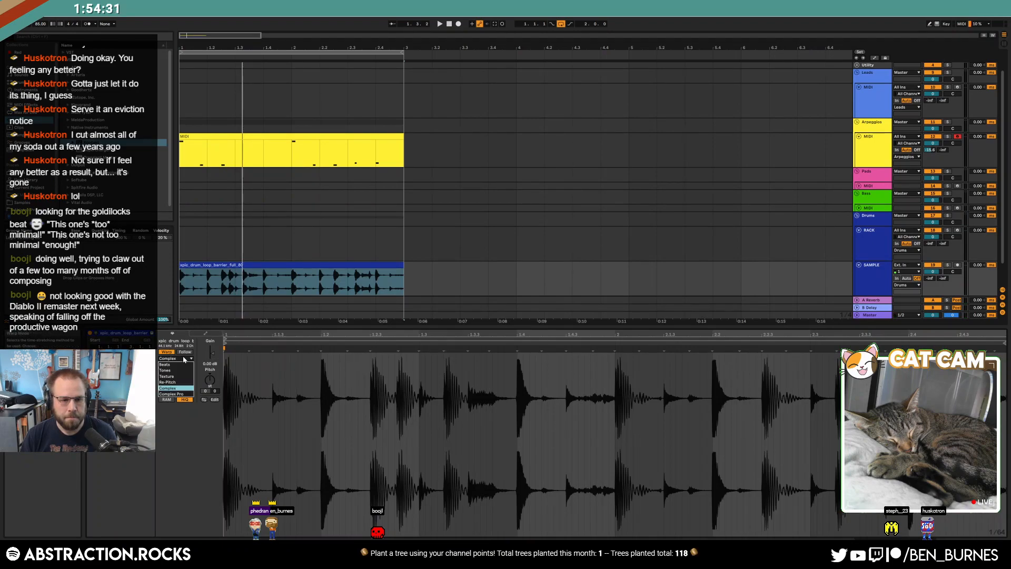
pyautogui.click(181, 364)
pyautogui.click(176, 370)
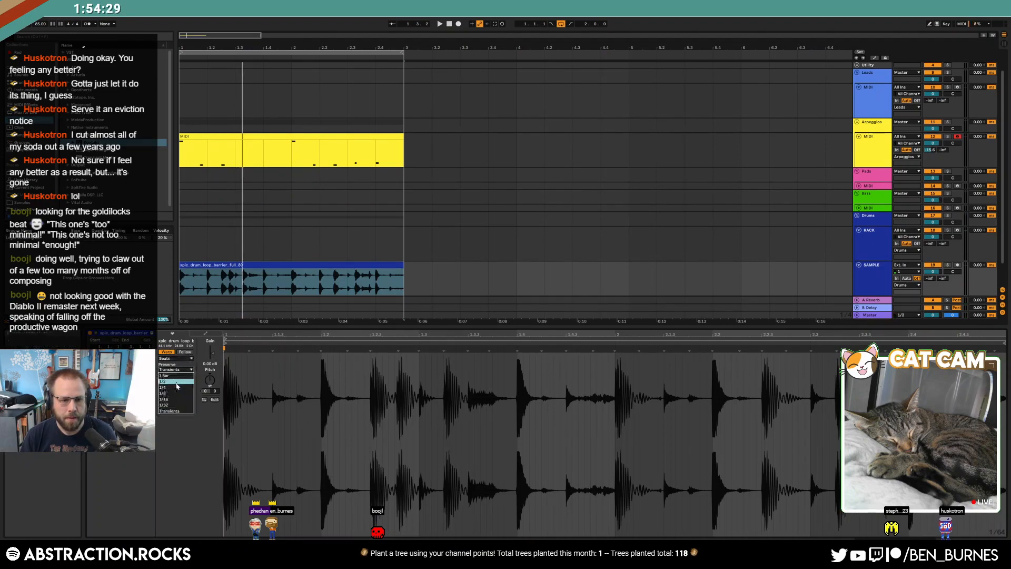
pyautogui.click(180, 400)
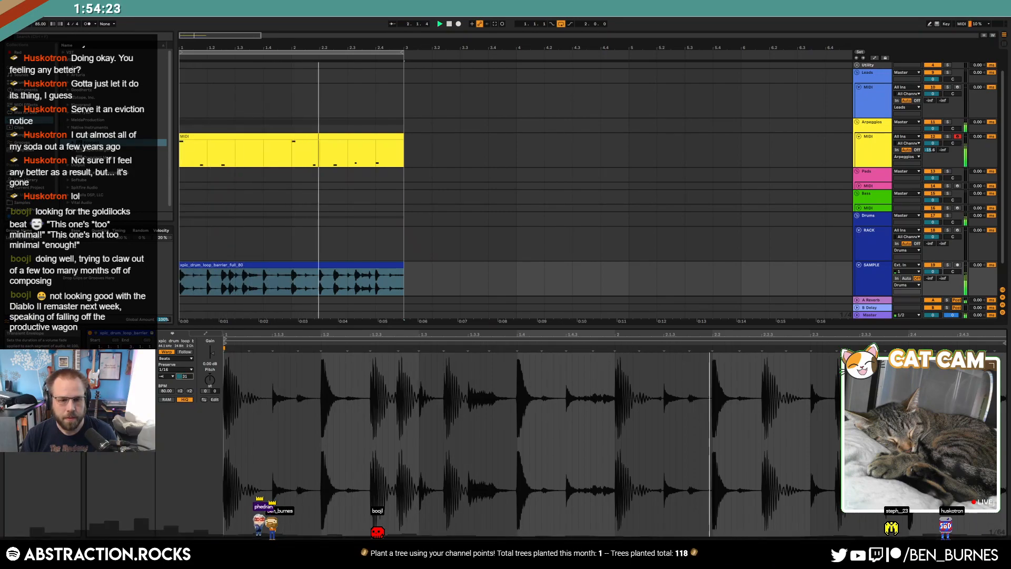
pyautogui.moveTo(182, 379); pyautogui.dragTo(183, 378)
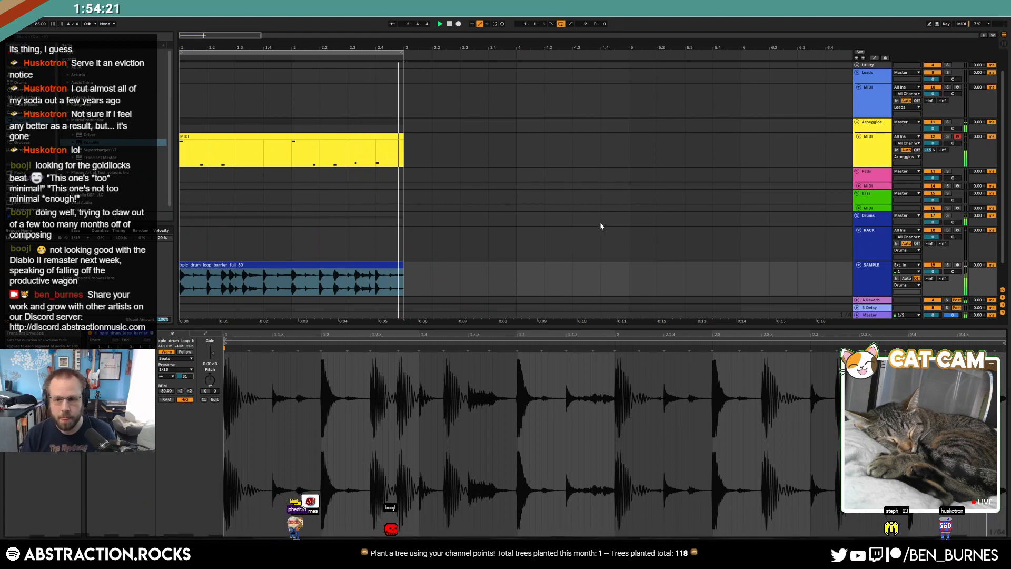
# - Copy the Arpeggios MIDI clip to the Bass MIDI track and adjust the oscillator envelope in the Bass track's Operator
pyautogui.click(859, 265)
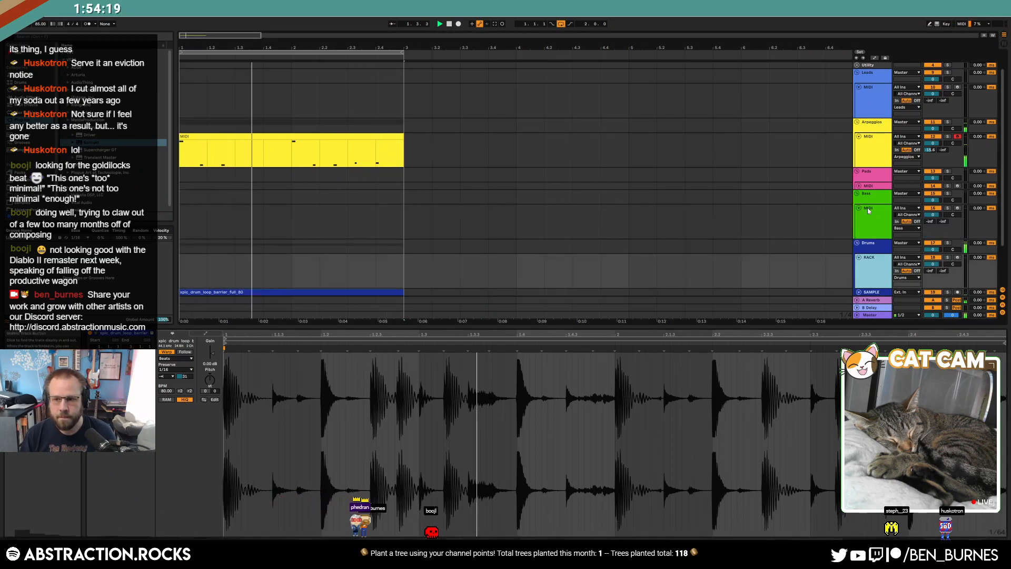
pyautogui.click(858, 208)
pyautogui.moveTo(352, 137); pyautogui.dragTo(352, 222)
pyautogui.click(874, 226)
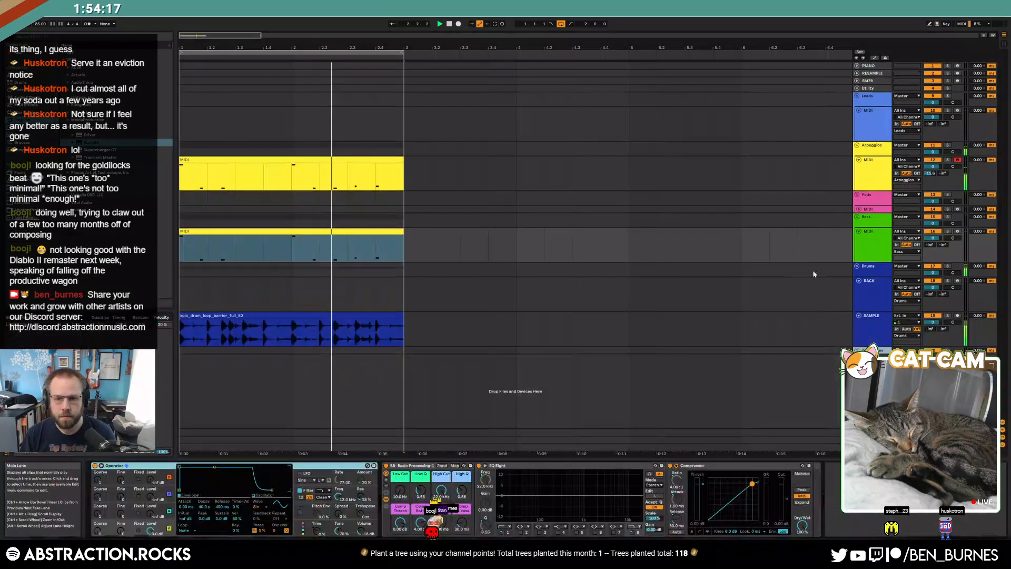
pyautogui.click(354, 246)
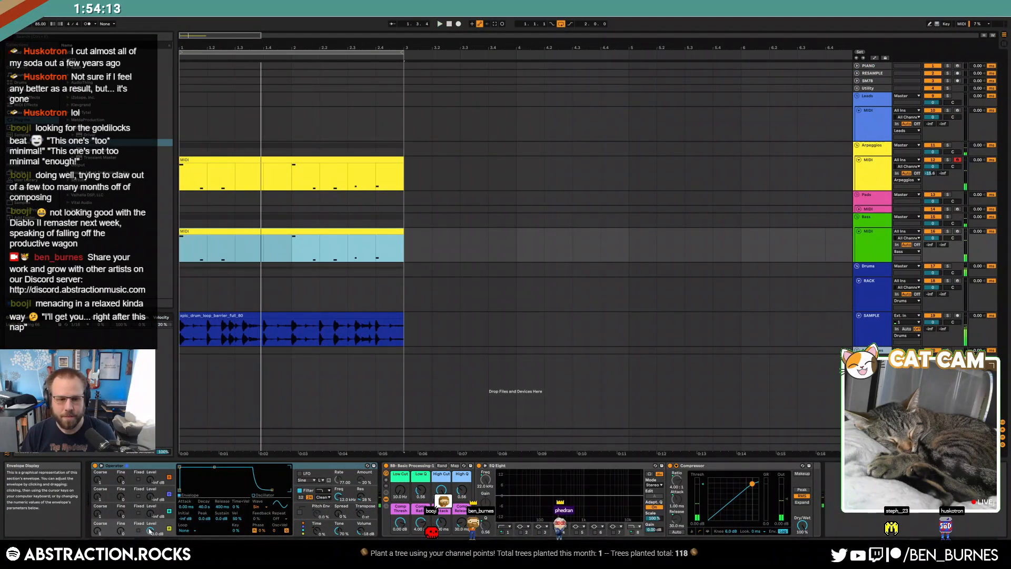
pyautogui.click(98, 496)
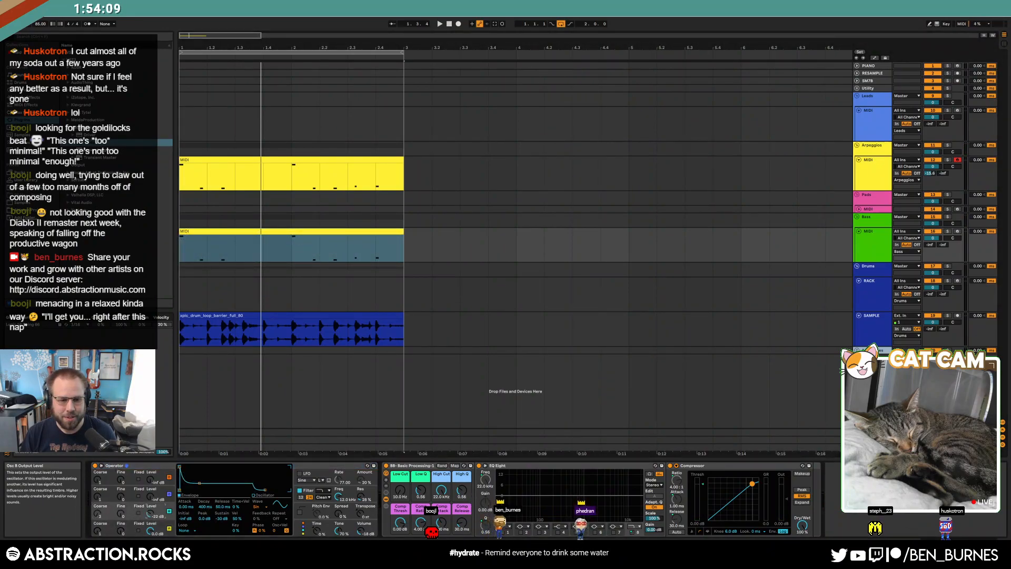
# - Transpose the Bass clip's notes down two octaves to C2 and C1 and lengthen them all
pyautogui.doubleClick(309, 242)
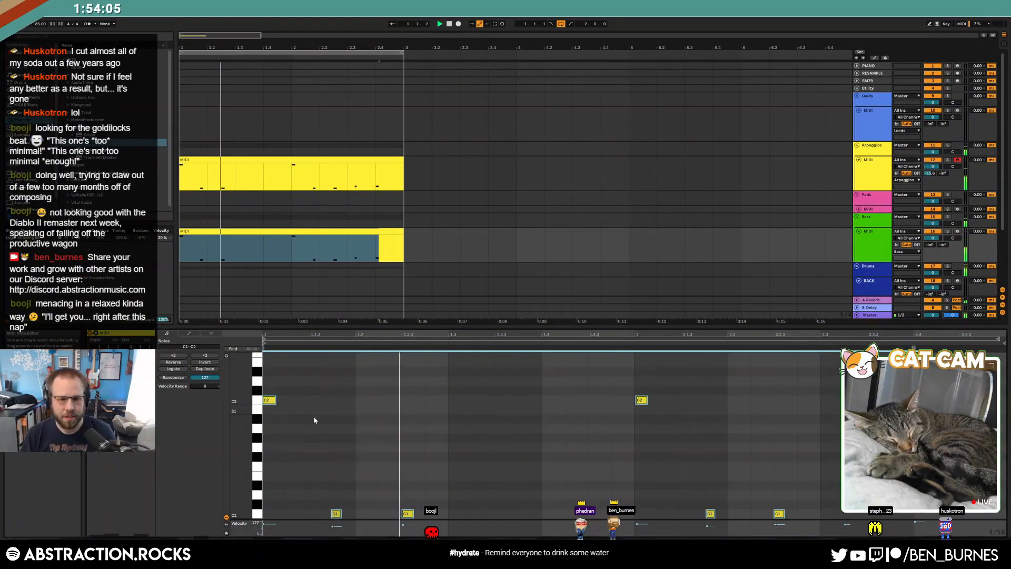
pyautogui.moveTo(275, 400); pyautogui.dragTo(285, 400)
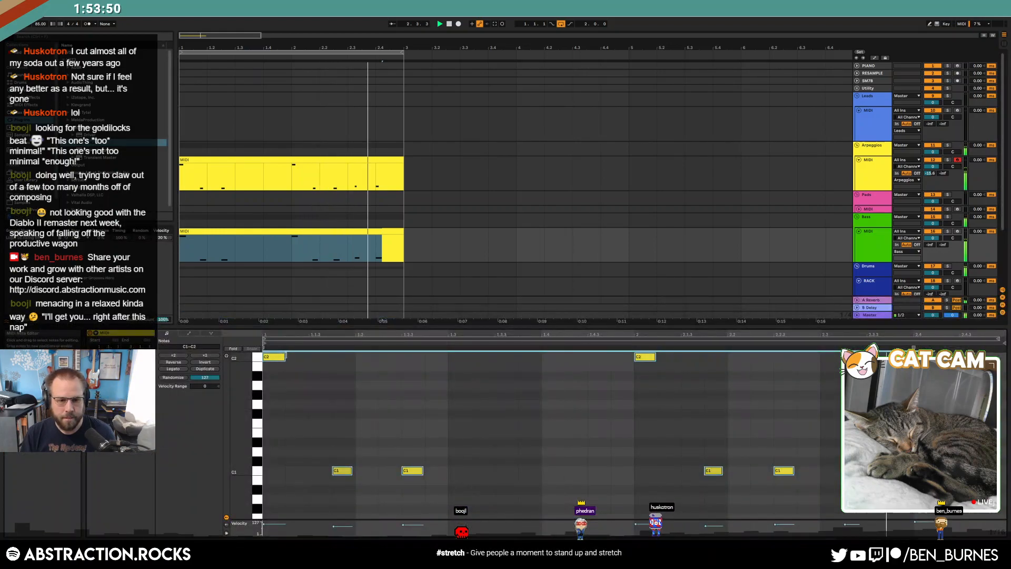
pyautogui.moveTo(286, 357)
pyautogui.mouseDown()
pyautogui.moveTo(309, 356)
pyautogui.moveTo(294, 359)
pyautogui.mouseUp()
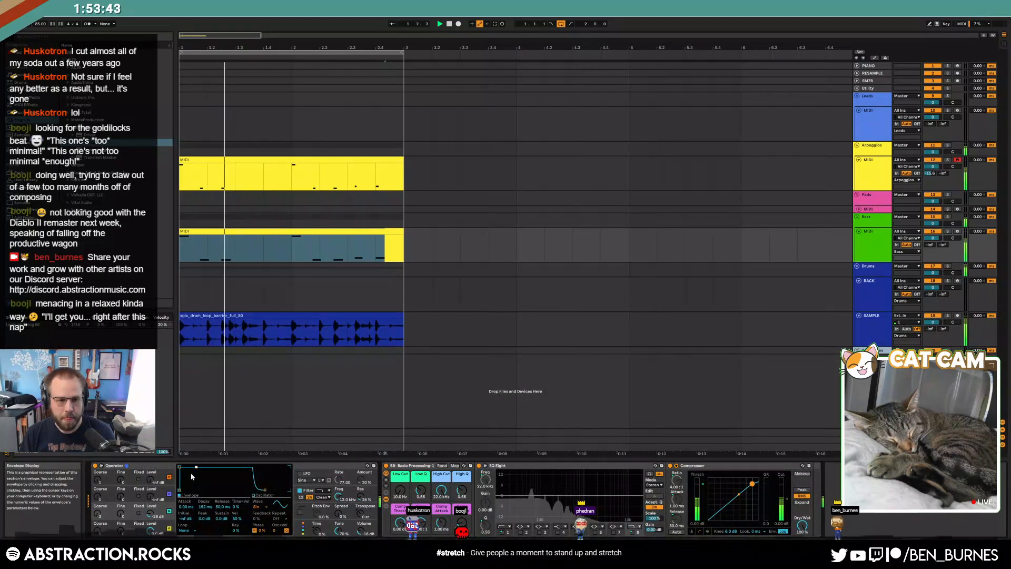
# - Adjust the pitch envelope section of the Bass track's Operator, and select all notes in the Arpeggios MIDI clip
pyautogui.click(340, 513)
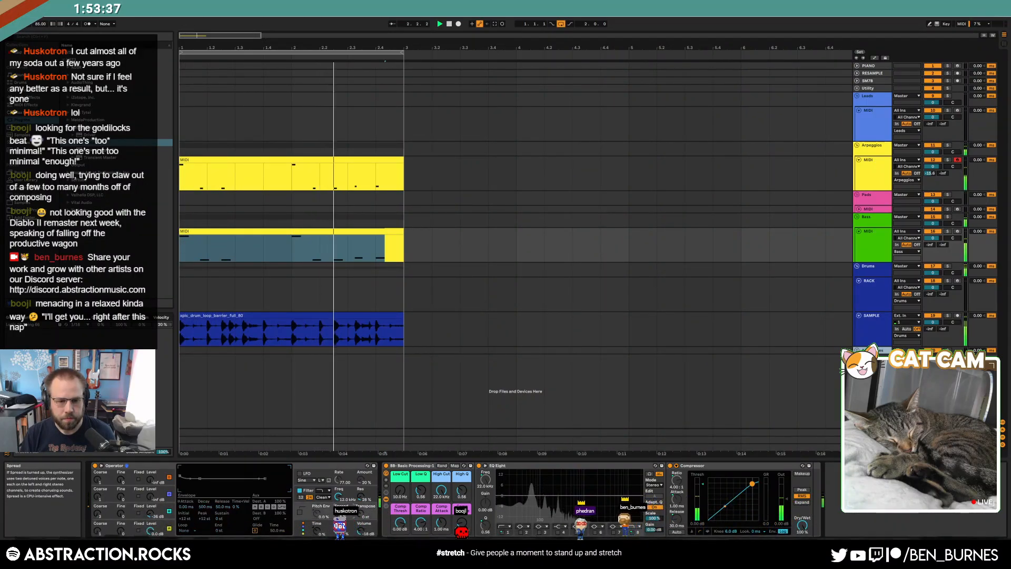
pyautogui.click(381, 158)
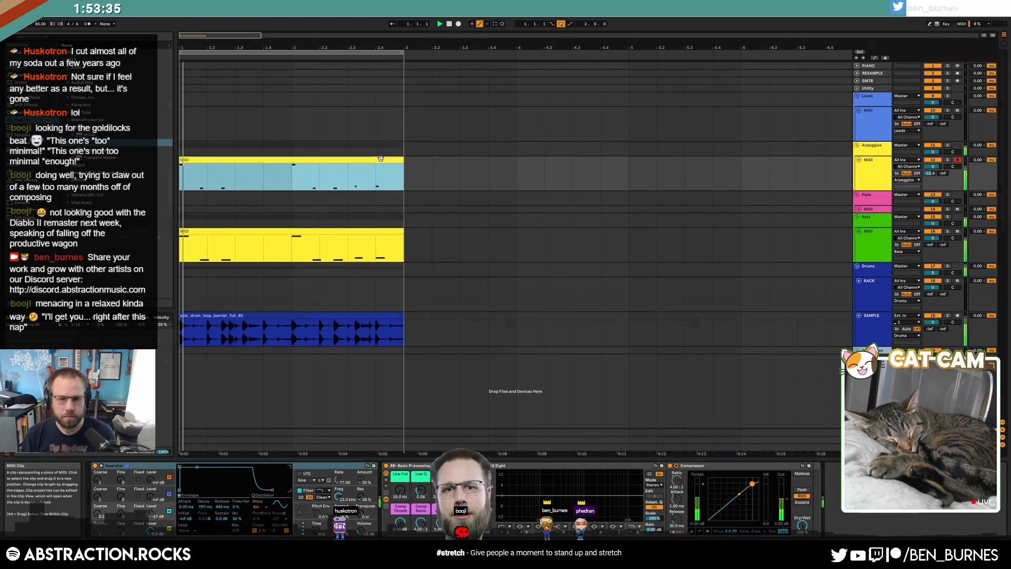
pyautogui.doubleClick(380, 158)
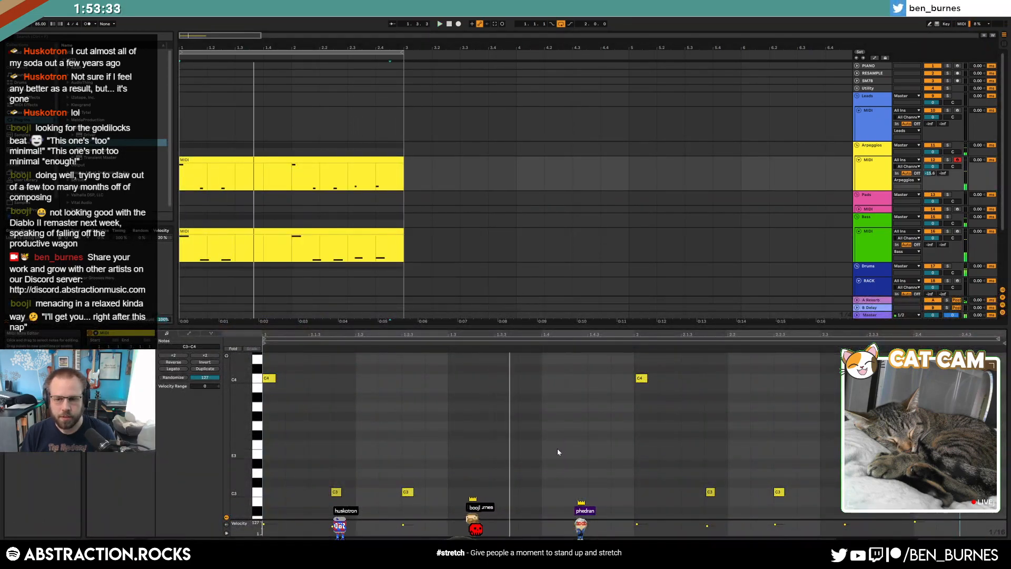
pyautogui.hotkey('ctrl', 'a')
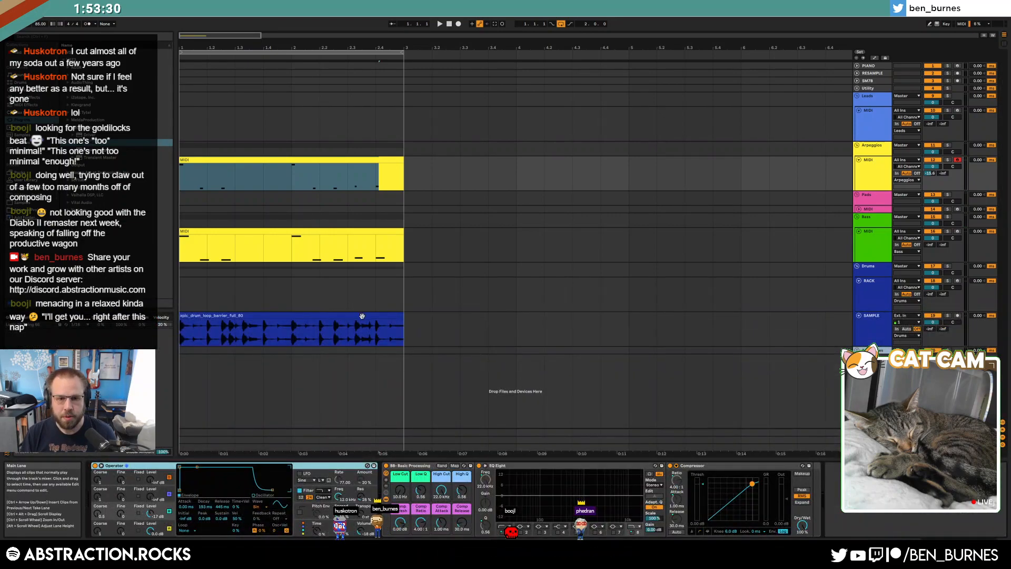
# - Assign the Bass MIDI track's green color to its clip and reselect the Arpeggios MIDI track
pyautogui.click(868, 272)
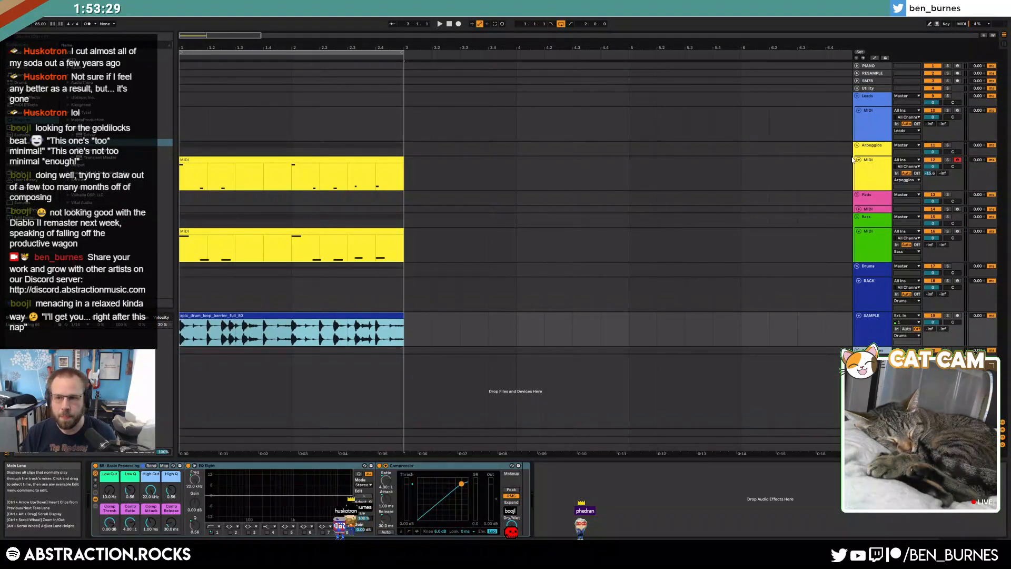
pyautogui.click(872, 122)
pyautogui.rightClick(890, 254)
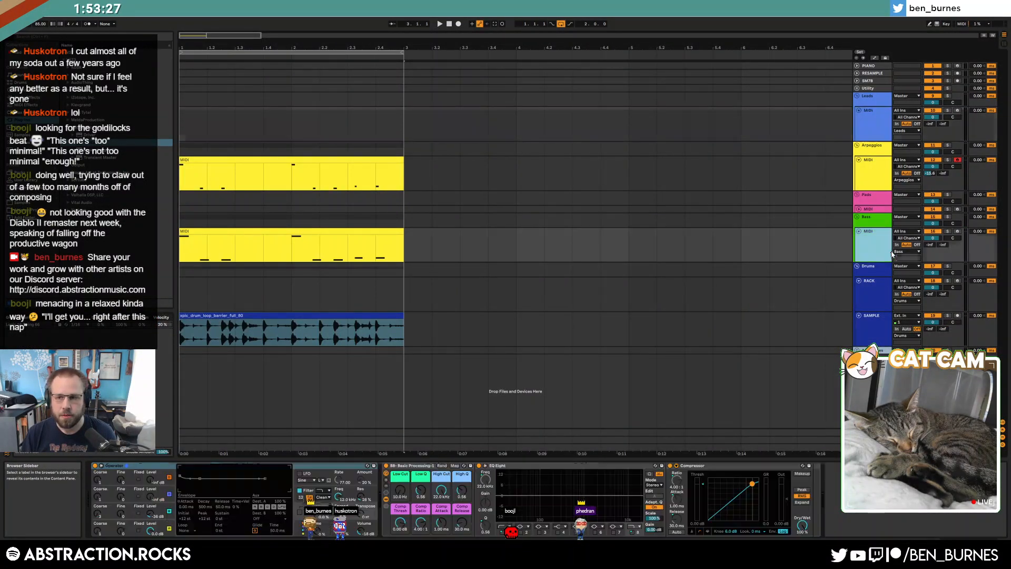
pyautogui.click(926, 337)
pyautogui.click(873, 180)
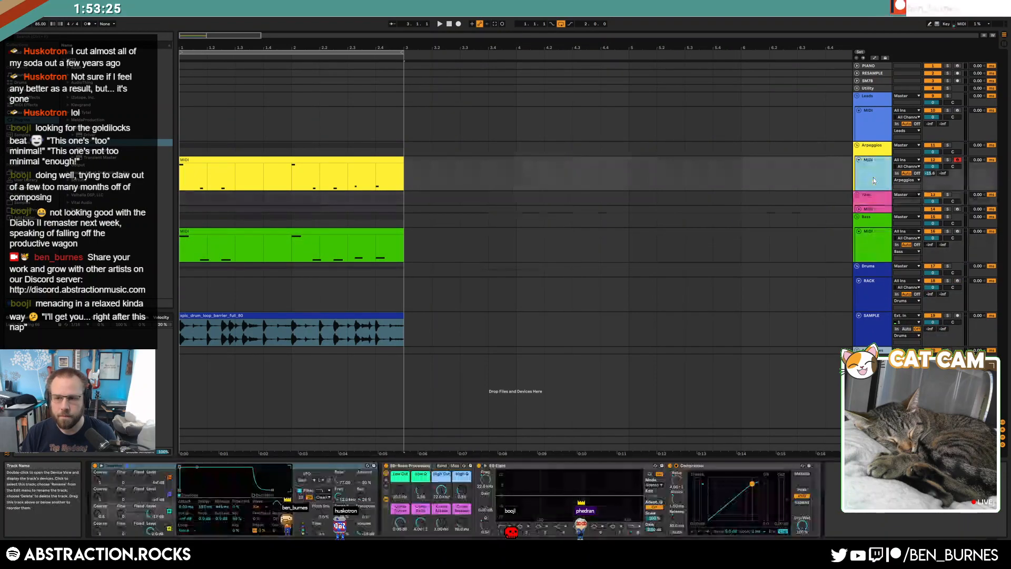
# - Expand the Pads MIDI track and load the Pigments synth onto it
pyautogui.click(867, 209)
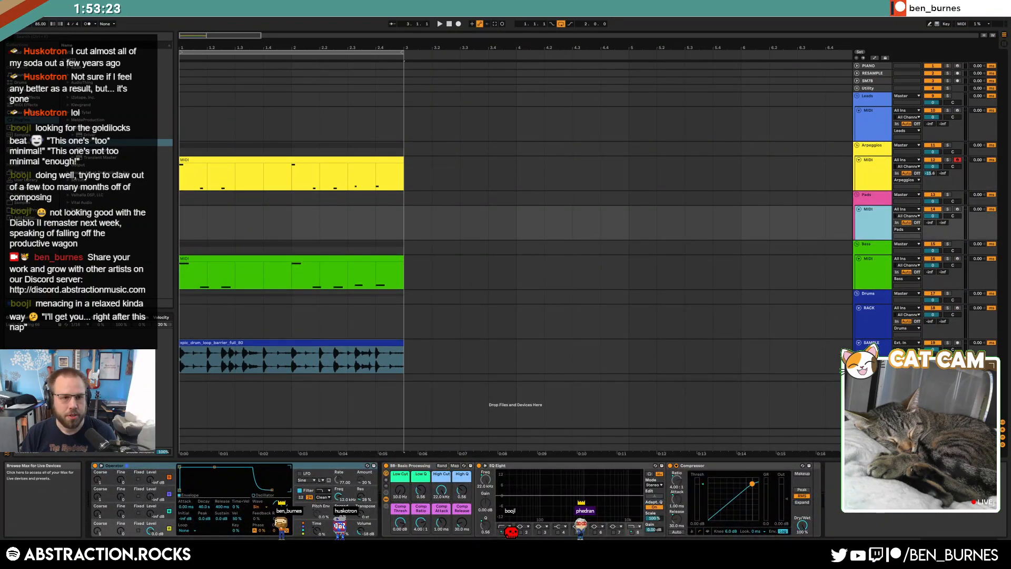
pyautogui.click(24, 98)
pyautogui.click(24, 120)
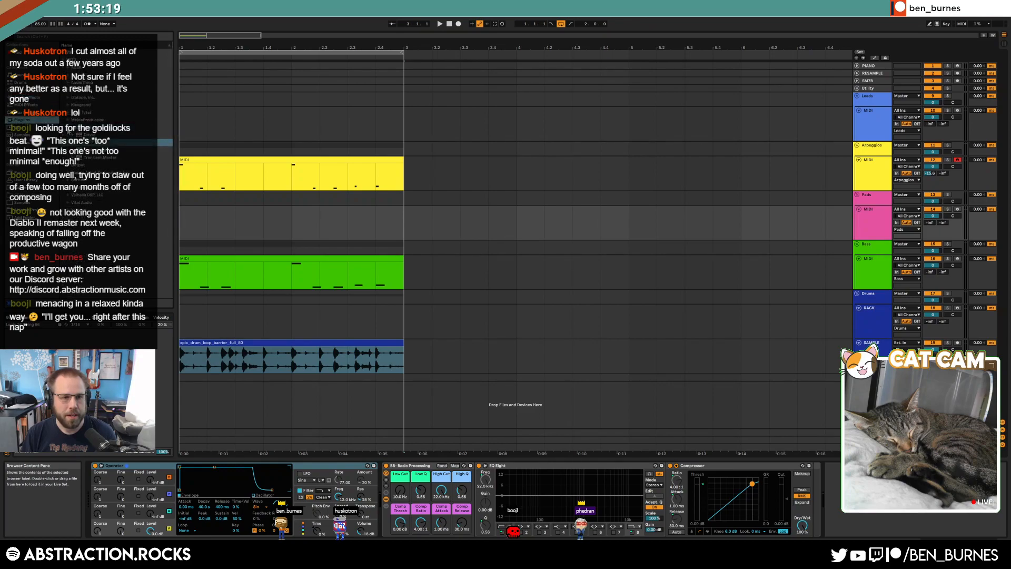
pyautogui.click(92, 82)
pyautogui.click(153, 465)
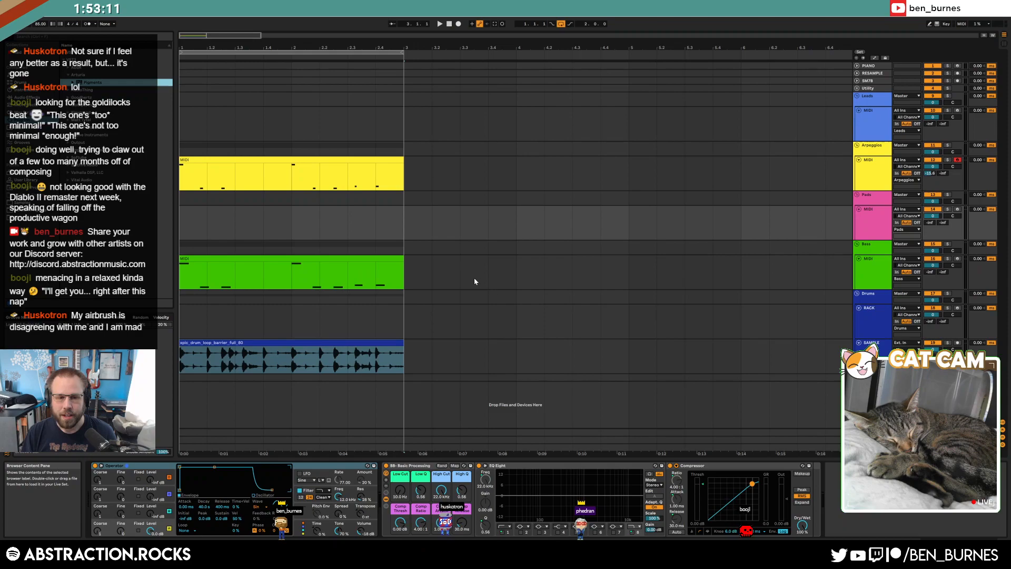
pyautogui.press('Return')
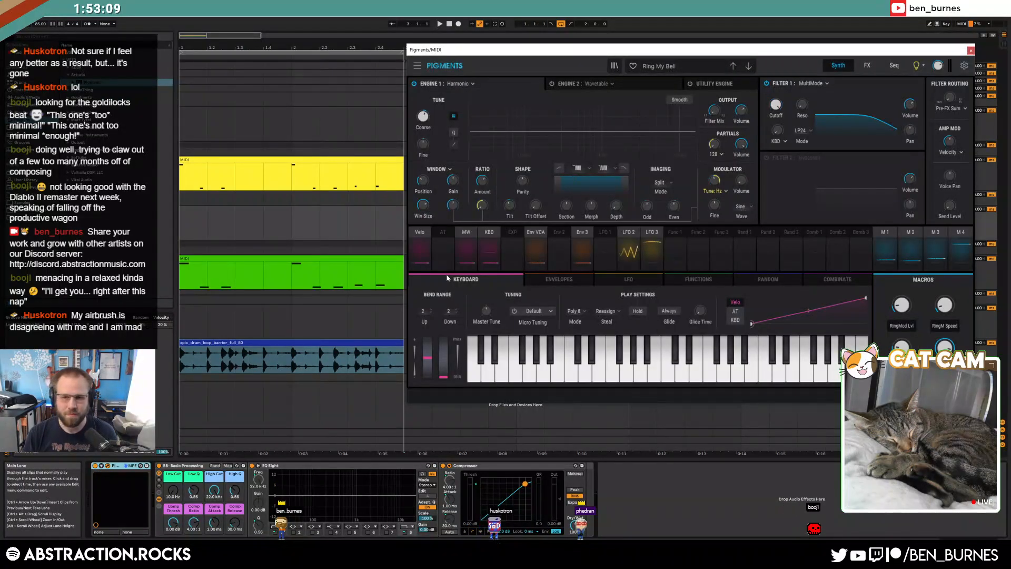
# - Choose the pad preset Dreamlike Chords in Pigments and close the plug-in window
pyautogui.click(659, 66)
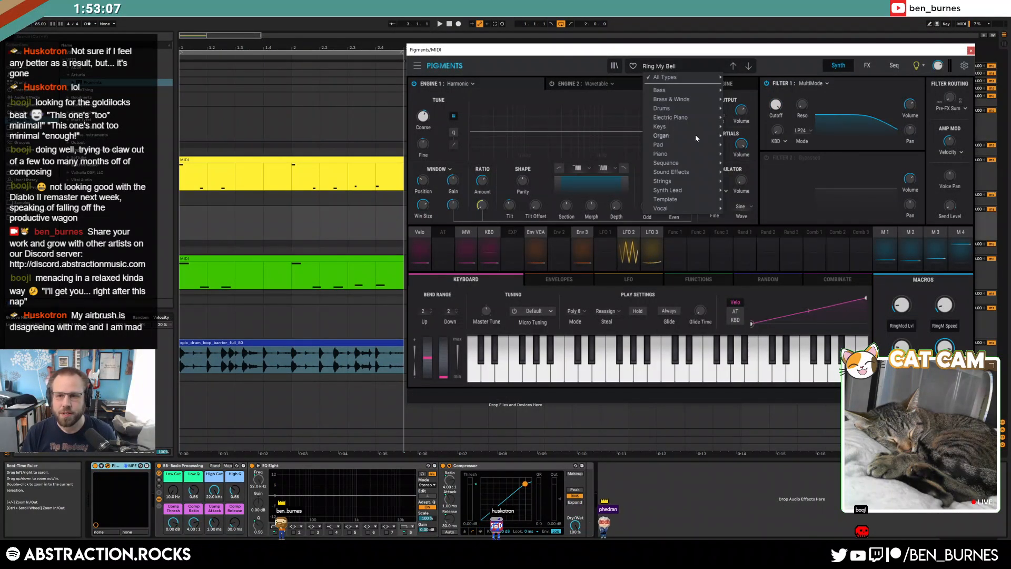
pyautogui.moveTo(677, 144)
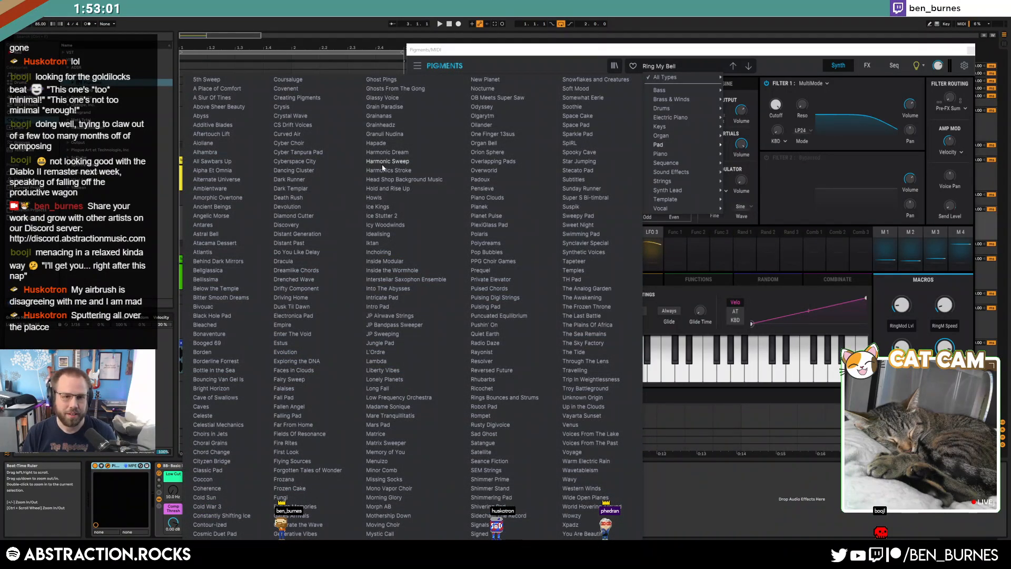
pyautogui.click(316, 271)
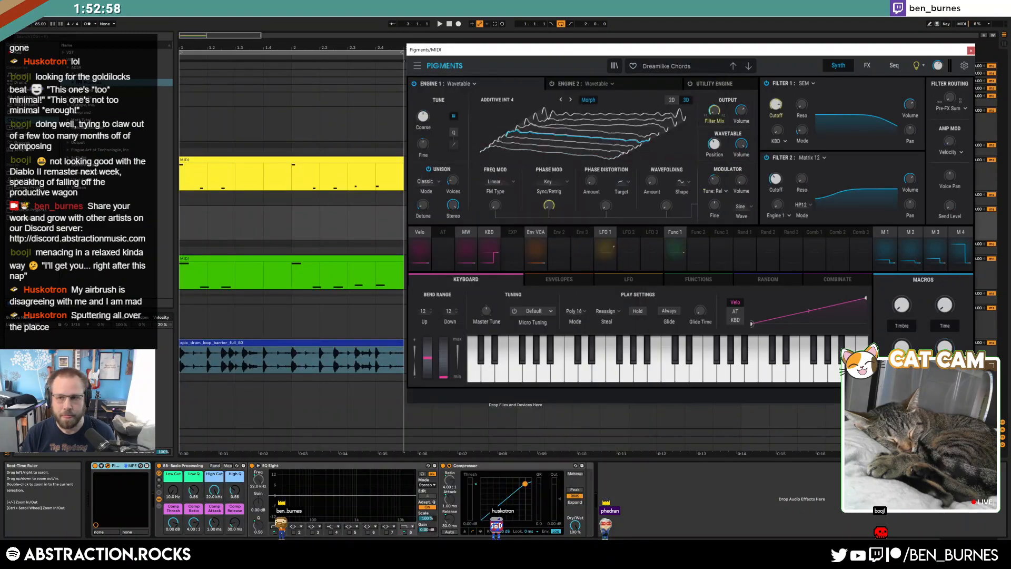
pyautogui.click(970, 50)
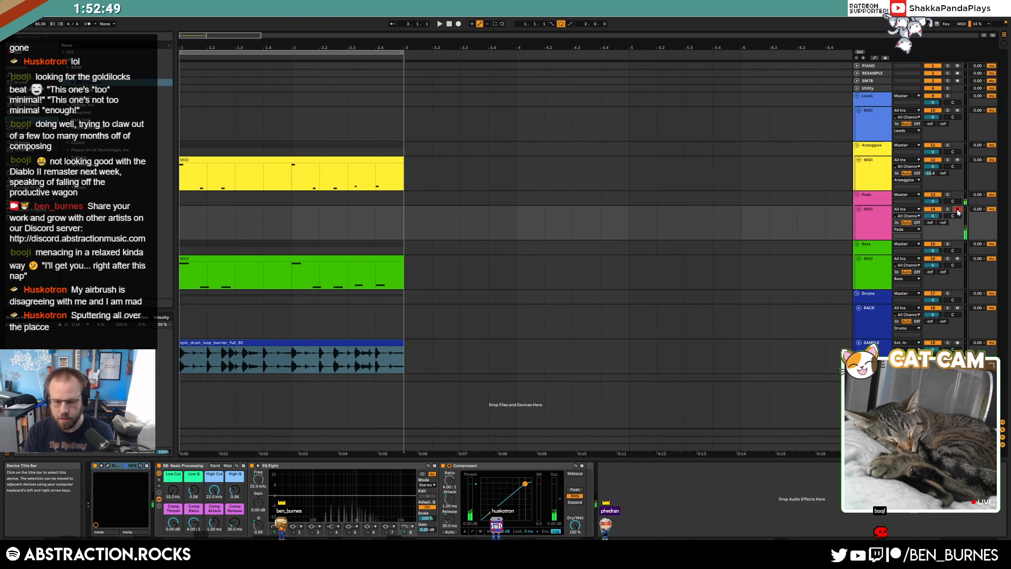
# - Record a chord part on the Pads MIDI track over the loop and extend the clip to bar 3
pyautogui.press('space')
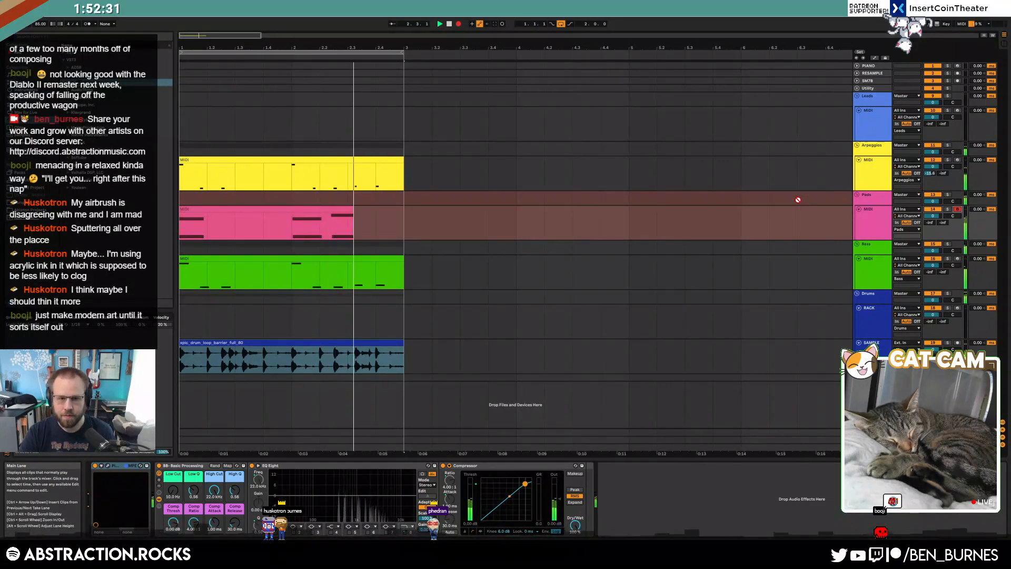
pyautogui.press('space')
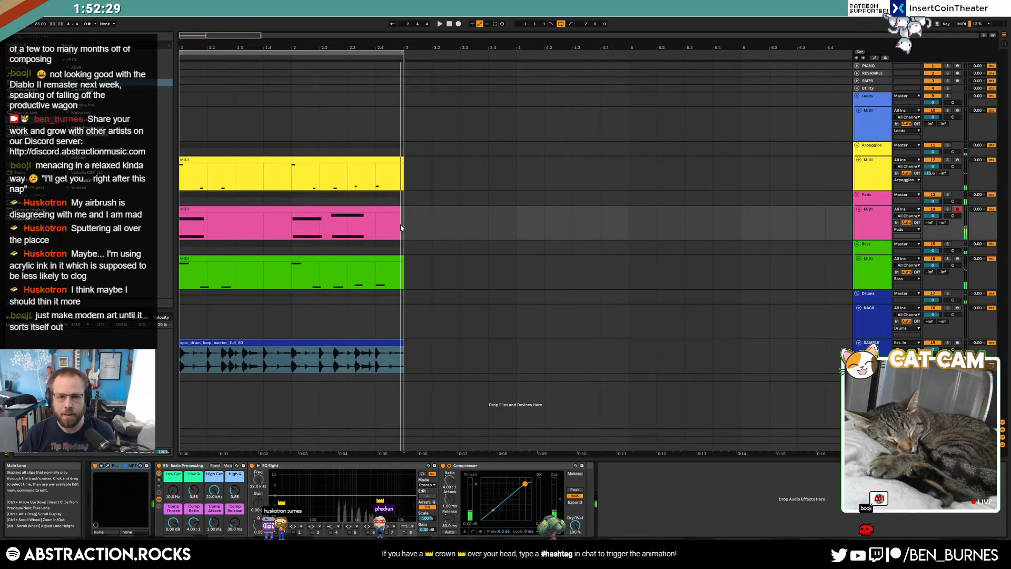
pyautogui.click(402, 211)
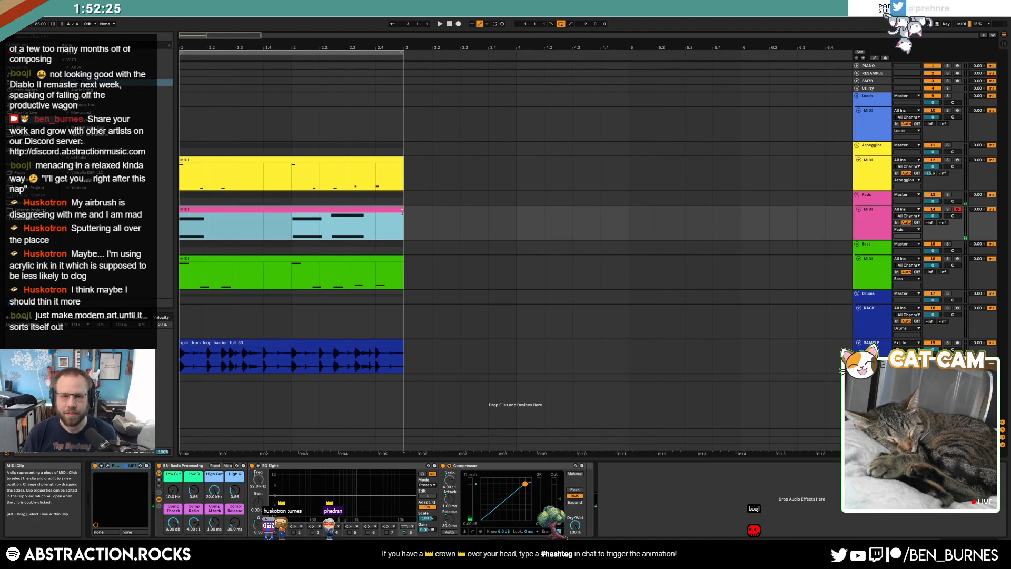
pyautogui.click(450, 24)
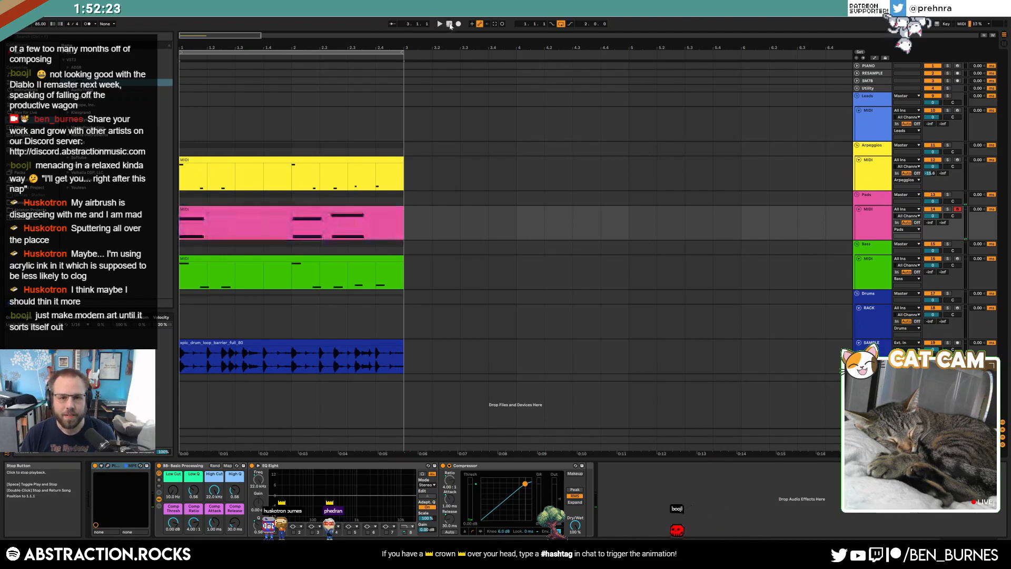
# - Adjust the reverb decay in Pigments' effects, with the FX B reverb at 0.349, and play the loop with the plug-in window hidden
pyautogui.click(107, 465)
pyautogui.click(867, 66)
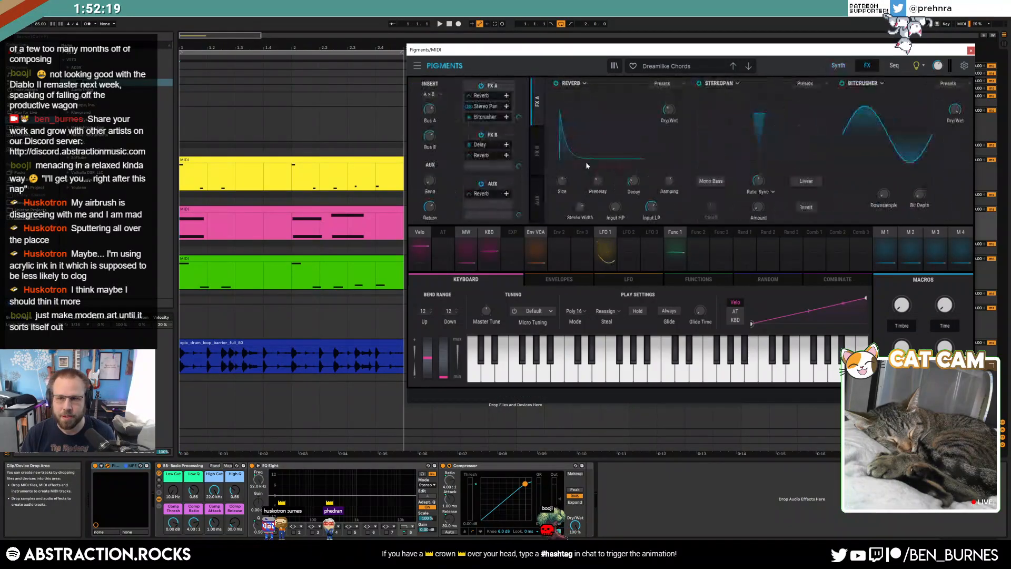
pyautogui.moveTo(632, 181)
pyautogui.mouseDown()
pyautogui.moveTo(632, 192)
pyautogui.moveTo(642, 176)
pyautogui.mouseUp()
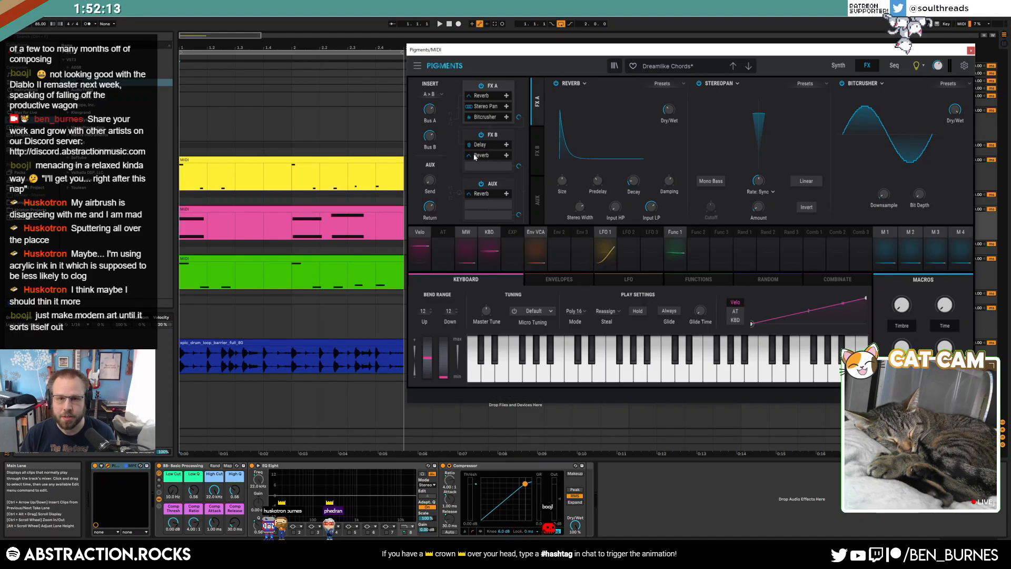
pyautogui.click(476, 184)
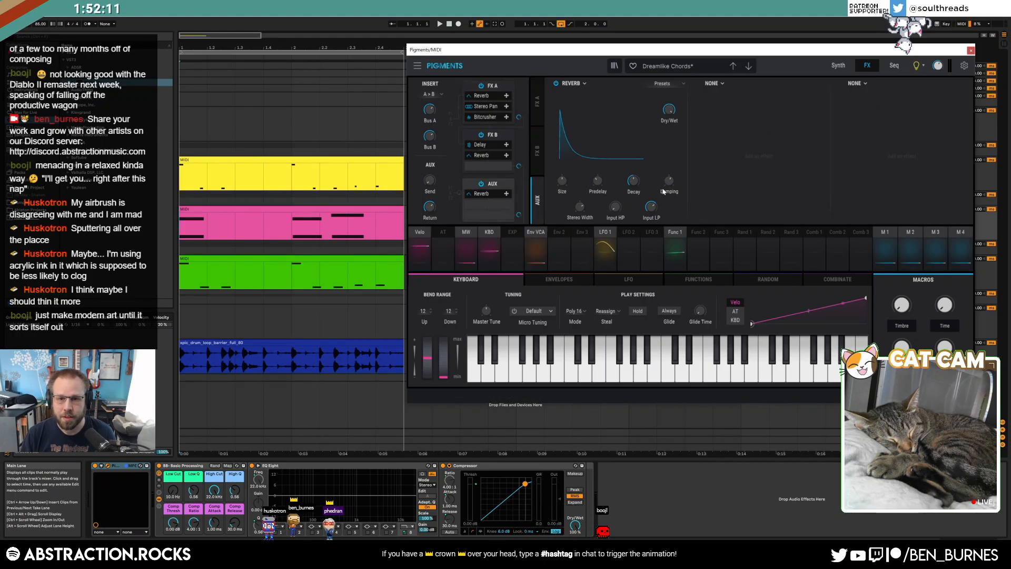
pyautogui.click(477, 140)
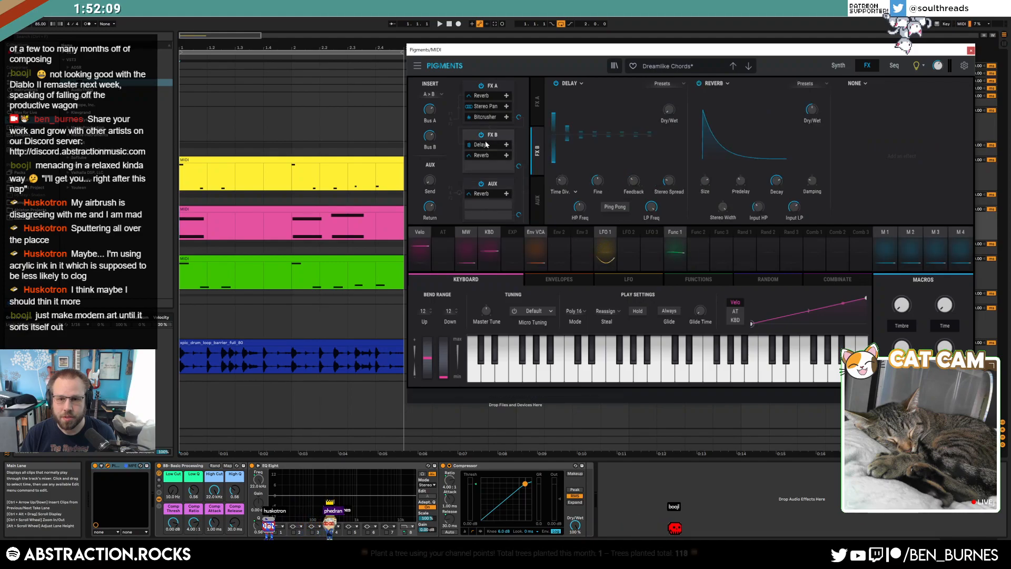
pyautogui.moveTo(785, 176)
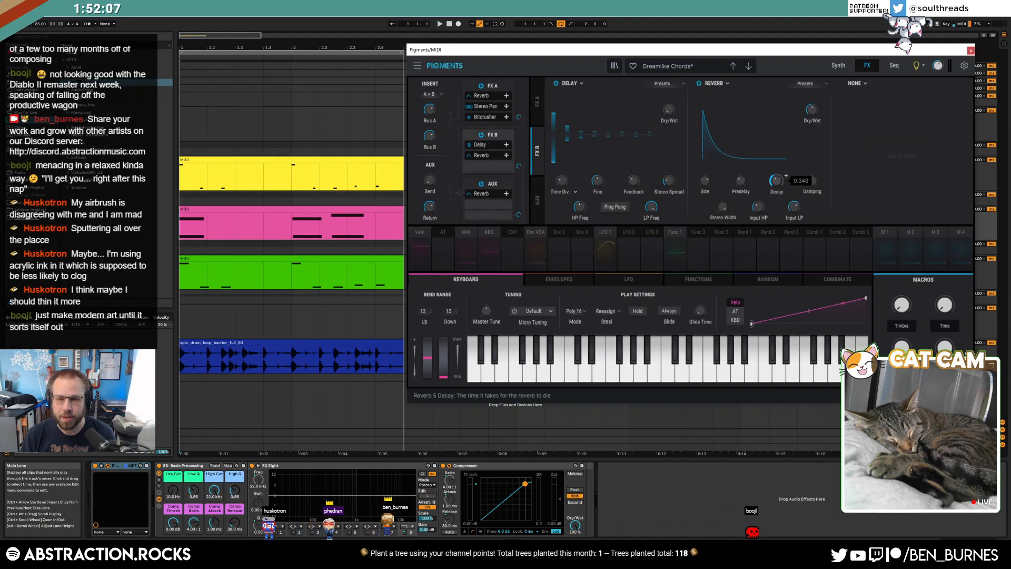
pyautogui.press('space')
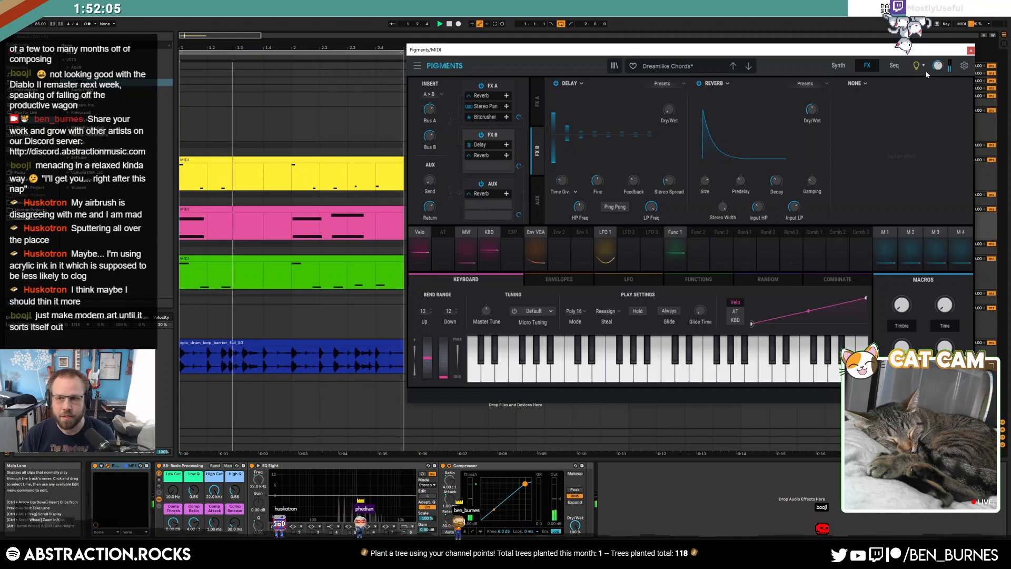
pyautogui.hotkey('ctrl', 'alt', 'p')
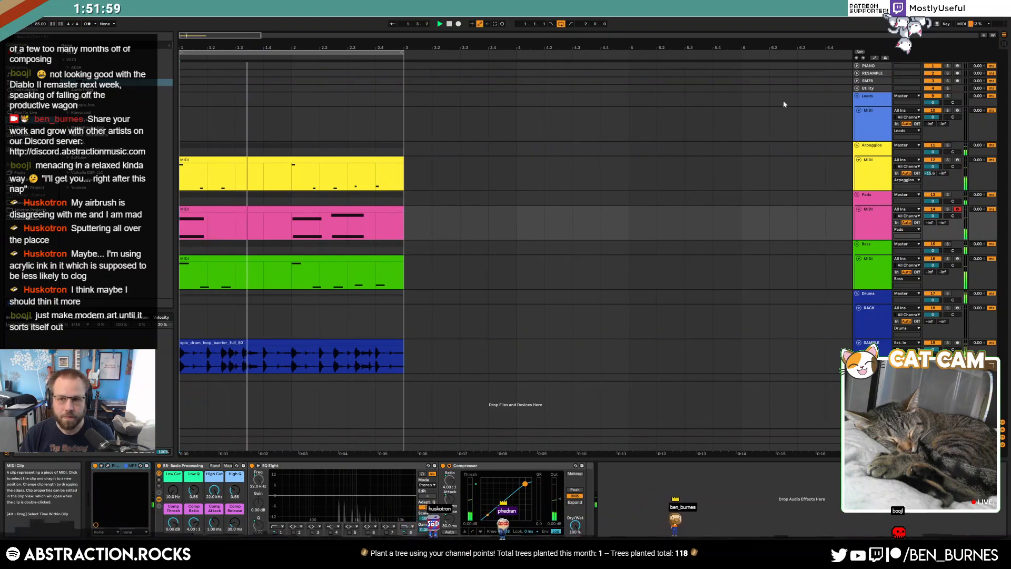
# - Set up Kontakt on the Leads MIDI track with the Lo-Fi Glow instrument removed
pyautogui.click(861, 122)
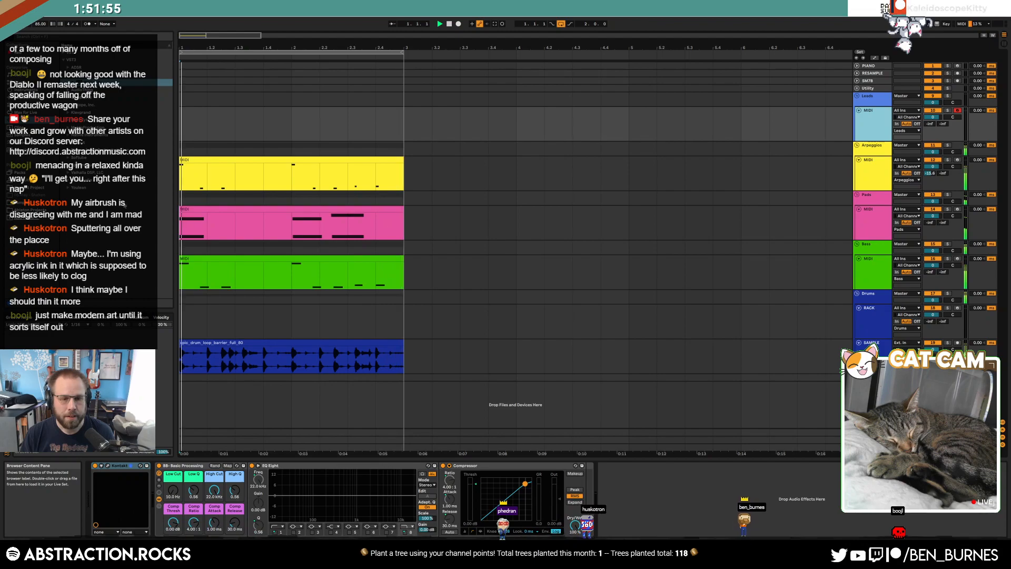
pyautogui.click(108, 467)
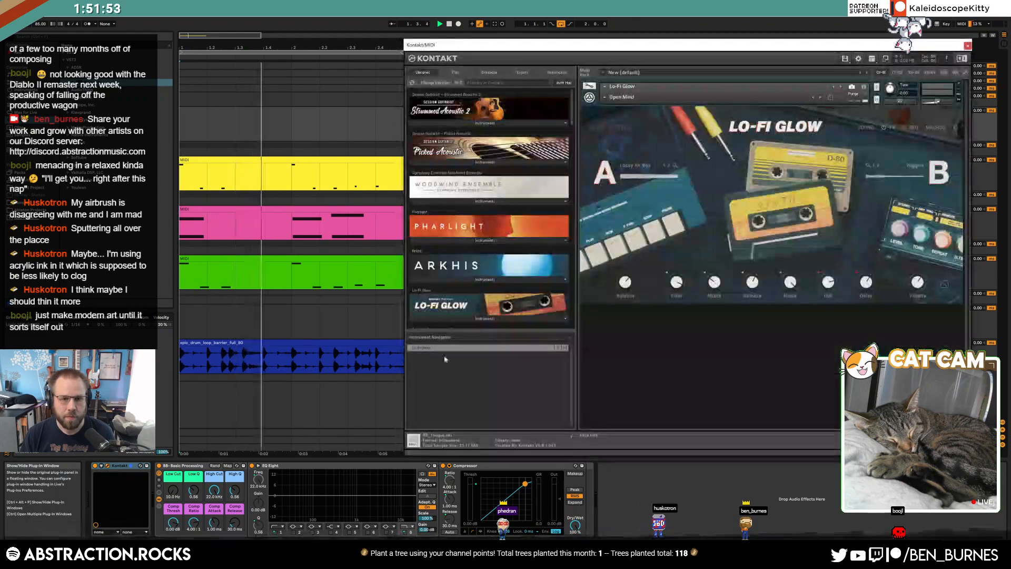
pyautogui.click(957, 85)
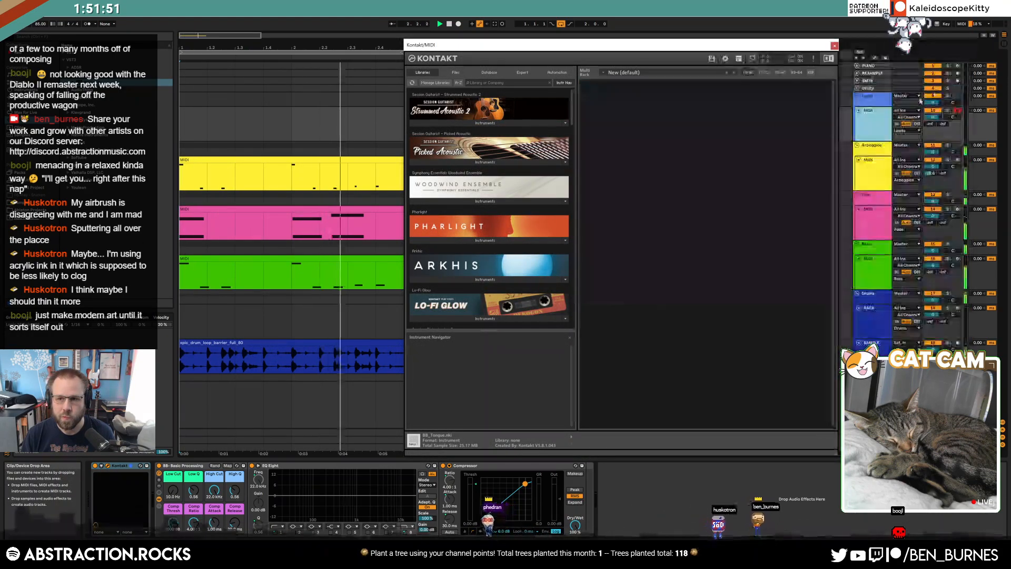
# - Load the BB_Jar instrument from its BB_Jar folder into Kontakt, stop playback and hide the plug-in window
pyautogui.click(488, 74)
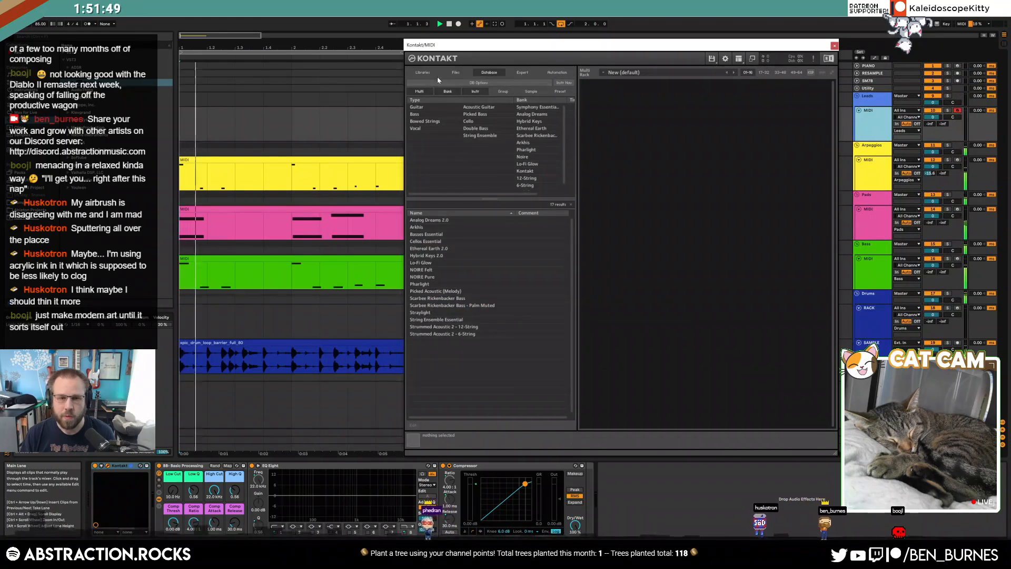
pyautogui.click(456, 72)
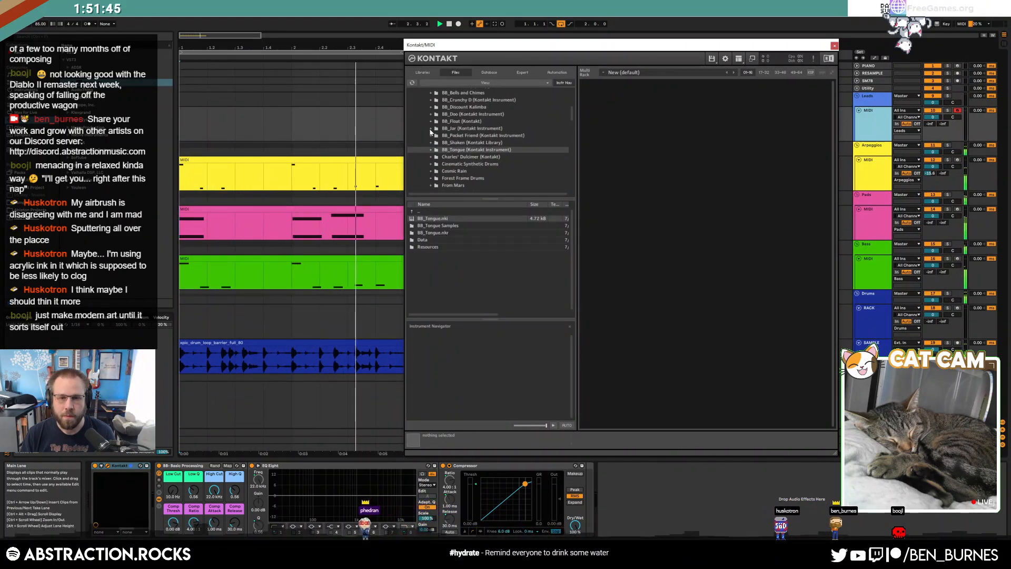
pyautogui.click(430, 130)
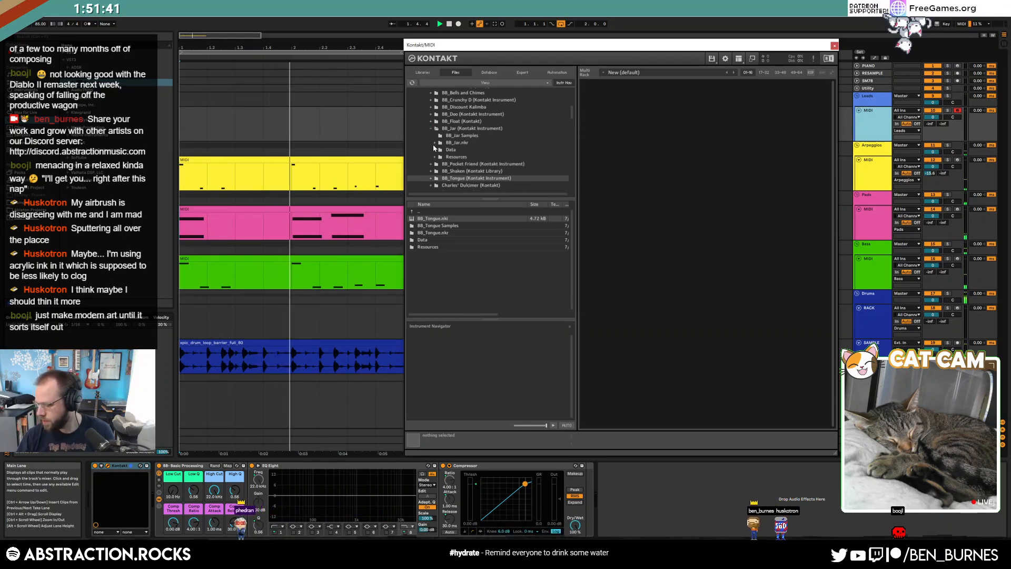
pyautogui.click(447, 129)
pyautogui.click(434, 219)
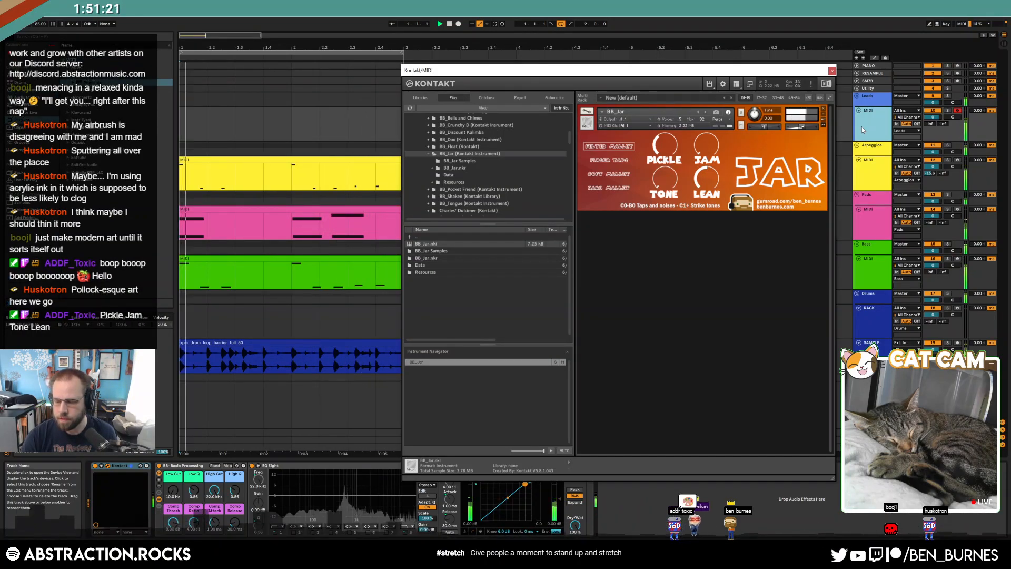
pyautogui.press('space')
pyautogui.moveTo(754, 72); pyautogui.dragTo(778, 77)
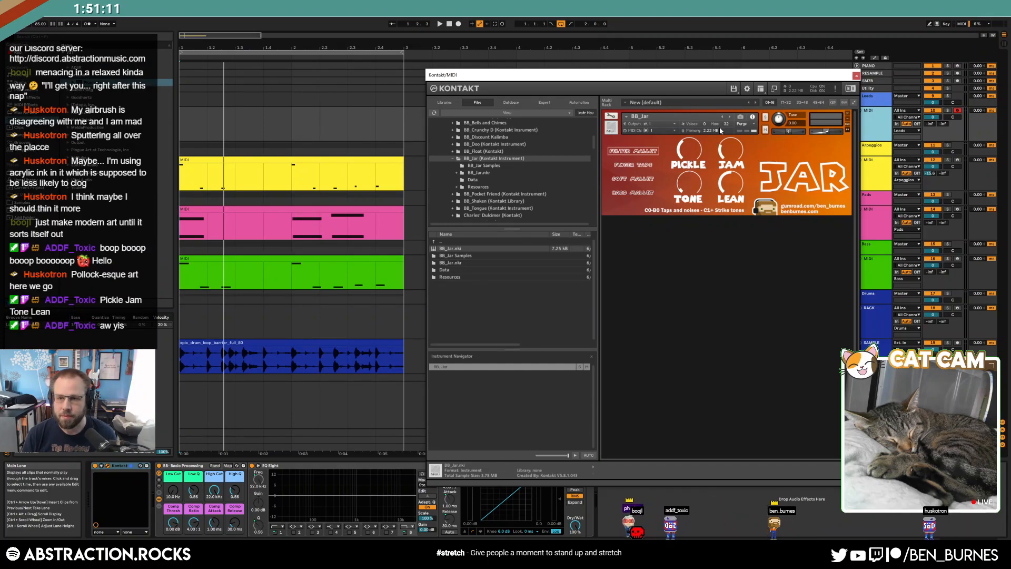
pyautogui.hotkey('ctrl', 'alt', 'p')
pyautogui.click(450, 24)
pyautogui.click(458, 24)
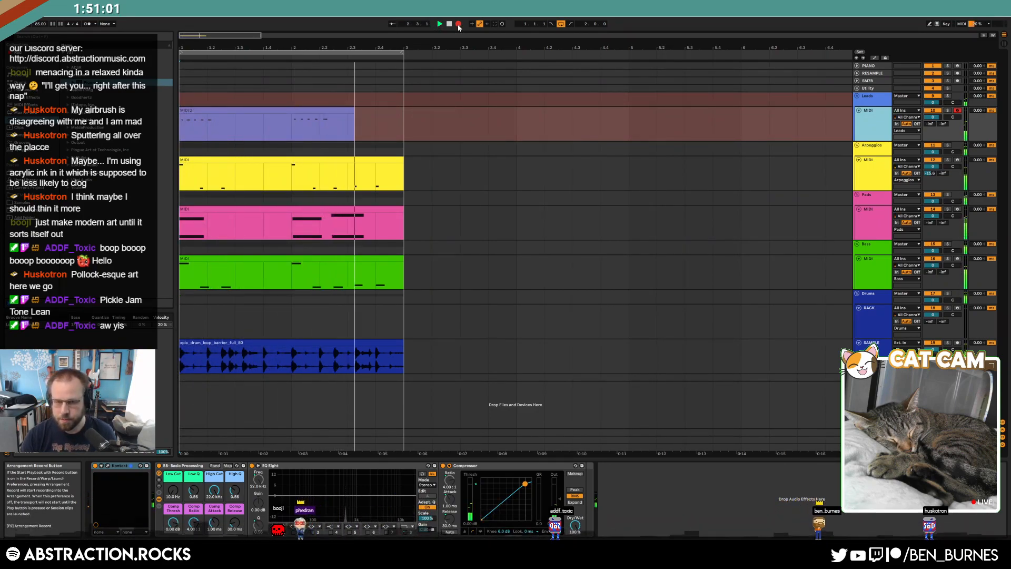
pyautogui.click(458, 25)
pyautogui.hotkey('ctrl', 'z')
# - Record a two-bar BB_Jar melody on the Leads MIDI track and open the recorded clip's notes
pyautogui.click(458, 24)
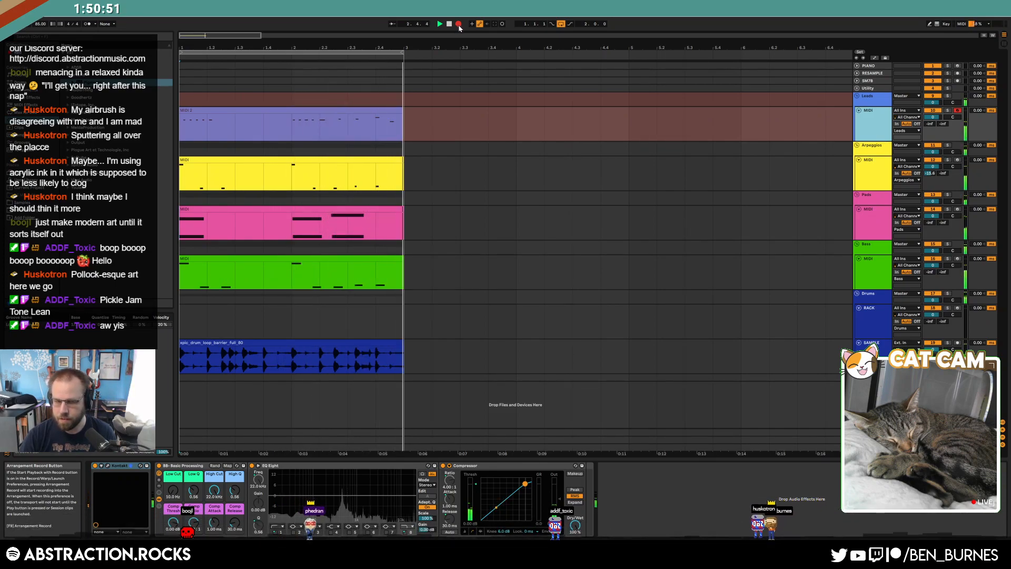
pyautogui.press('space')
pyautogui.click(327, 111)
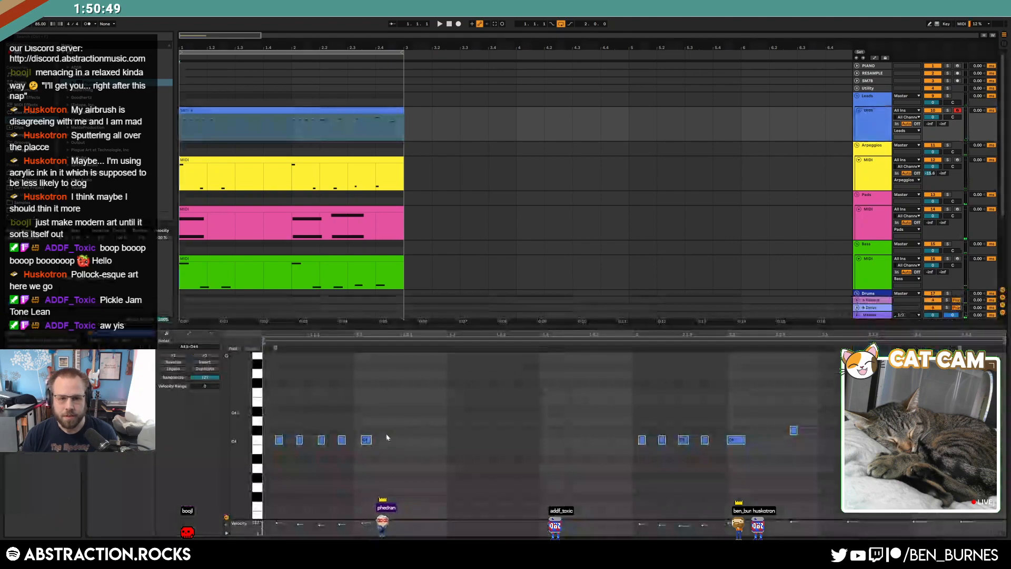
# - Nudge the off-time C4 and C#4 notes in the Leads clip into time with the grid and play the loop
pyautogui.click(290, 423)
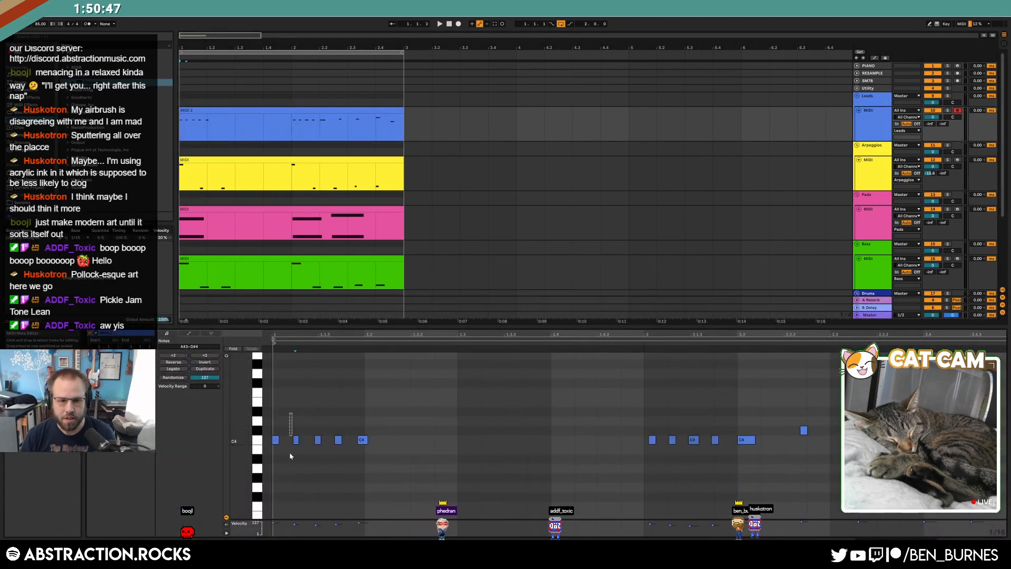
pyautogui.click(317, 440)
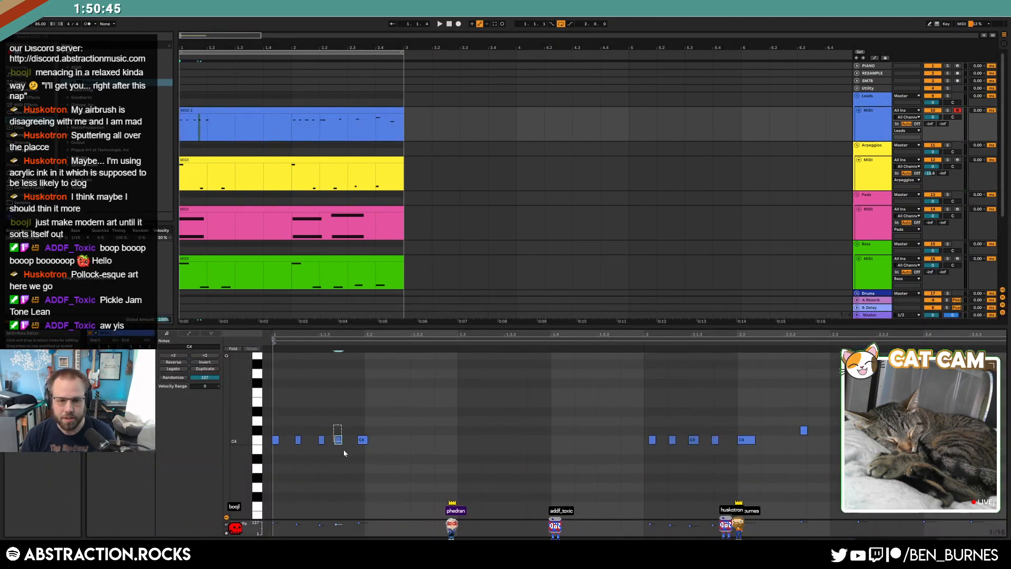
pyautogui.click(652, 439)
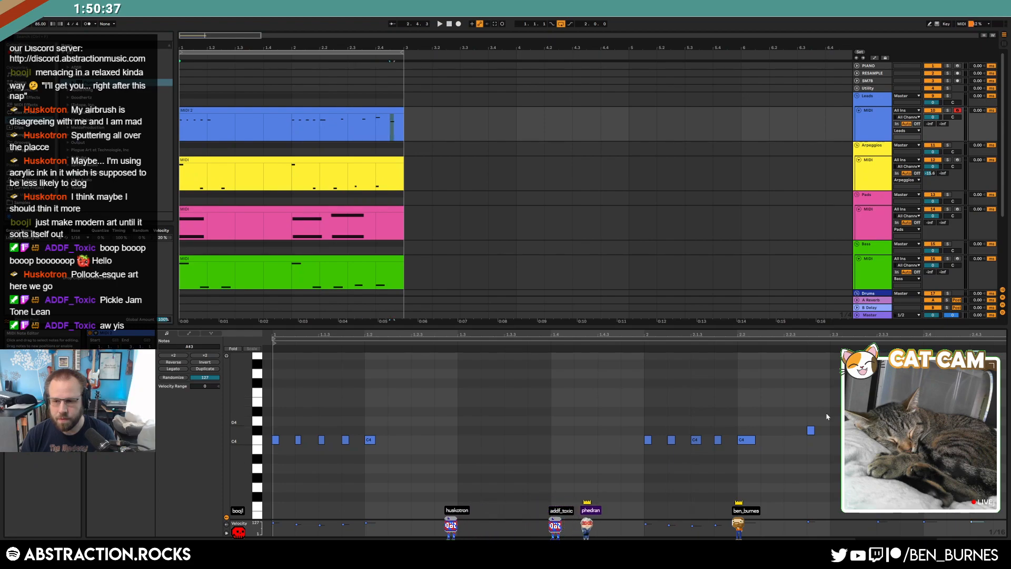
pyautogui.click(811, 430)
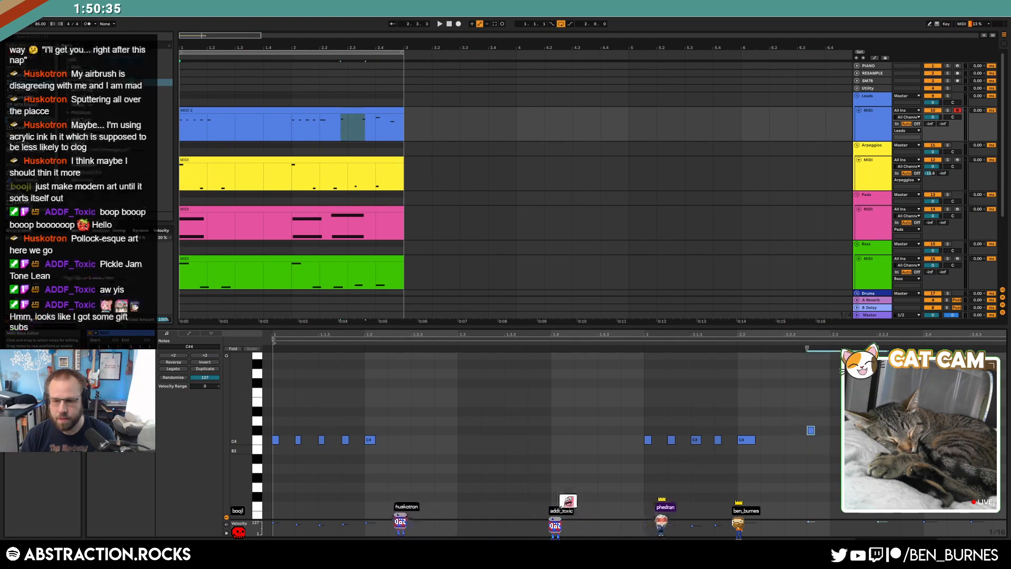
pyautogui.press('space')
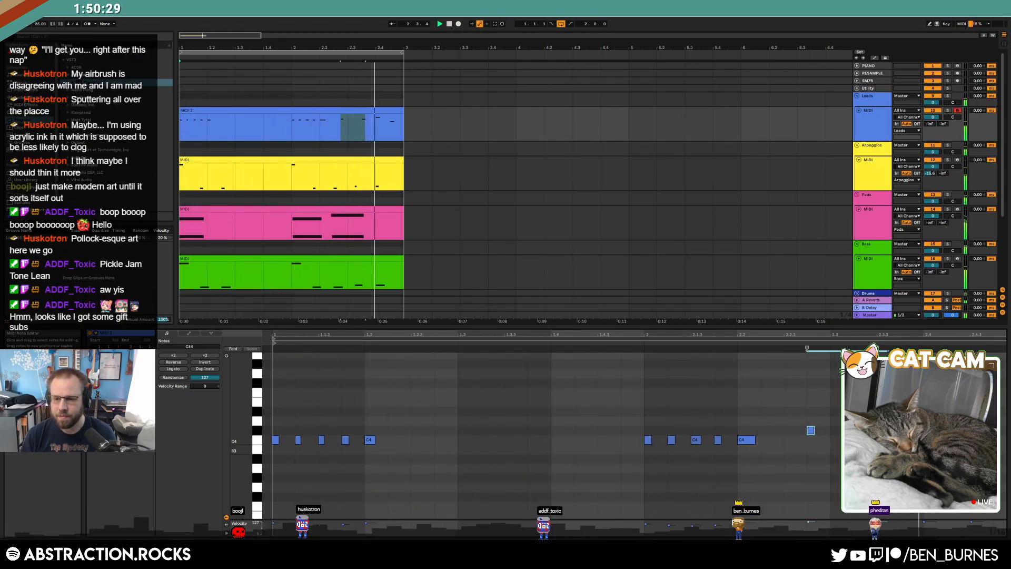
# - Unfold the Drums group and audition the BB_Jar mallet options in Kontakt over the loop, closing the plug-in window when done
pyautogui.click(856, 293)
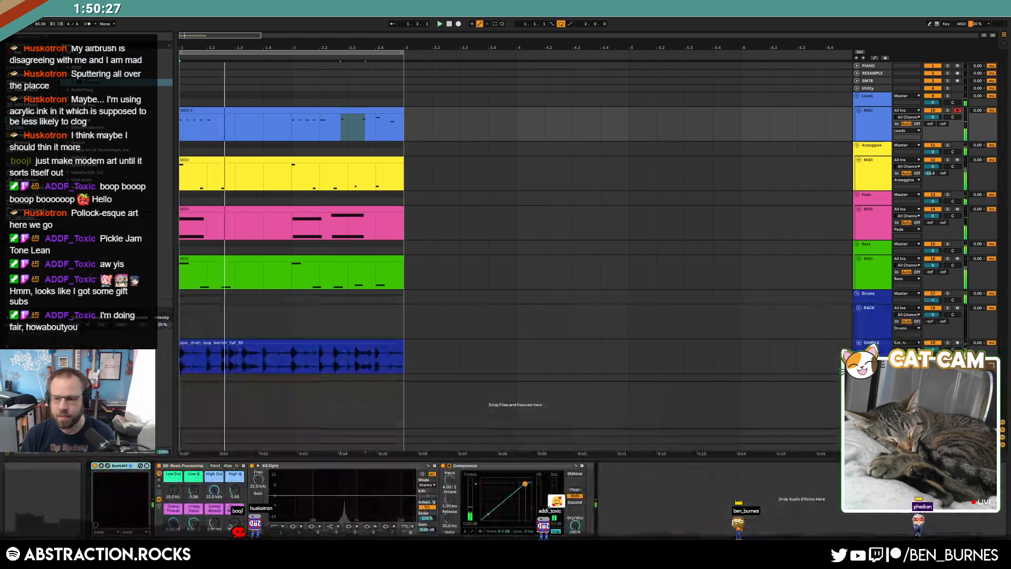
pyautogui.click(107, 466)
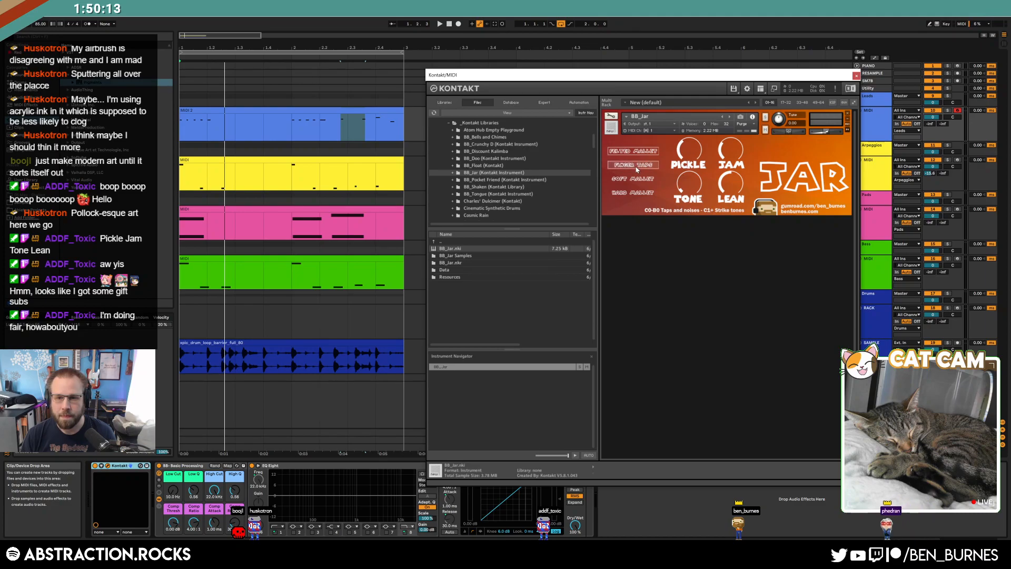
pyautogui.press('space')
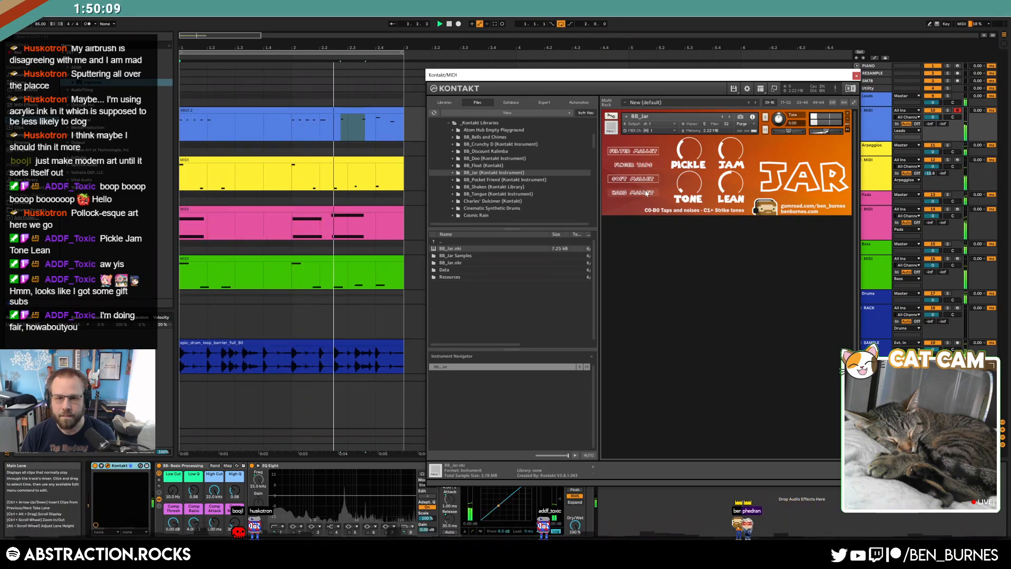
pyautogui.click(856, 76)
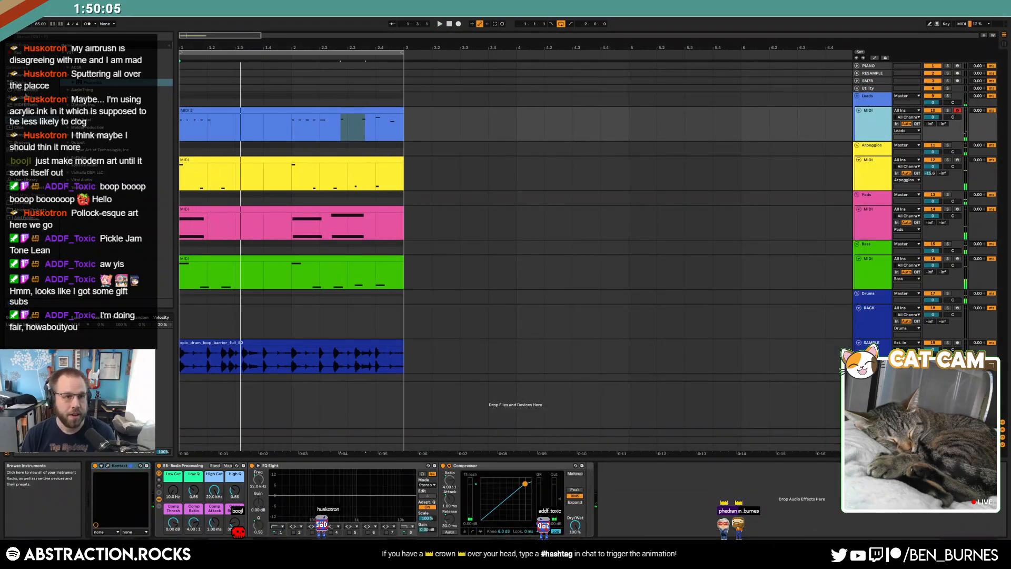
# - Lower the threshold of the Leads track's Compressor, enable its Makeup gain and play the loop
pyautogui.click(21, 97)
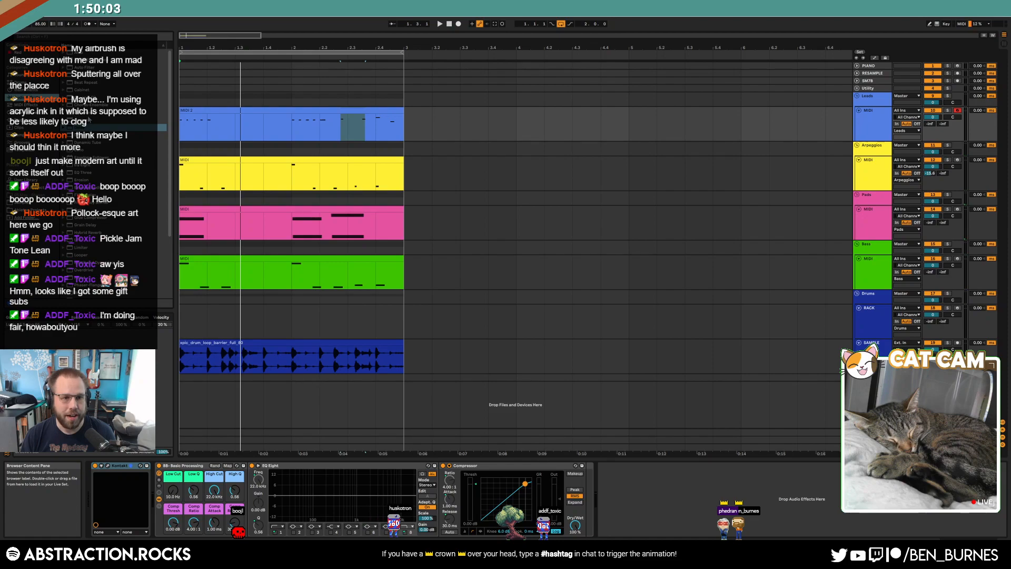
pyautogui.click(573, 475)
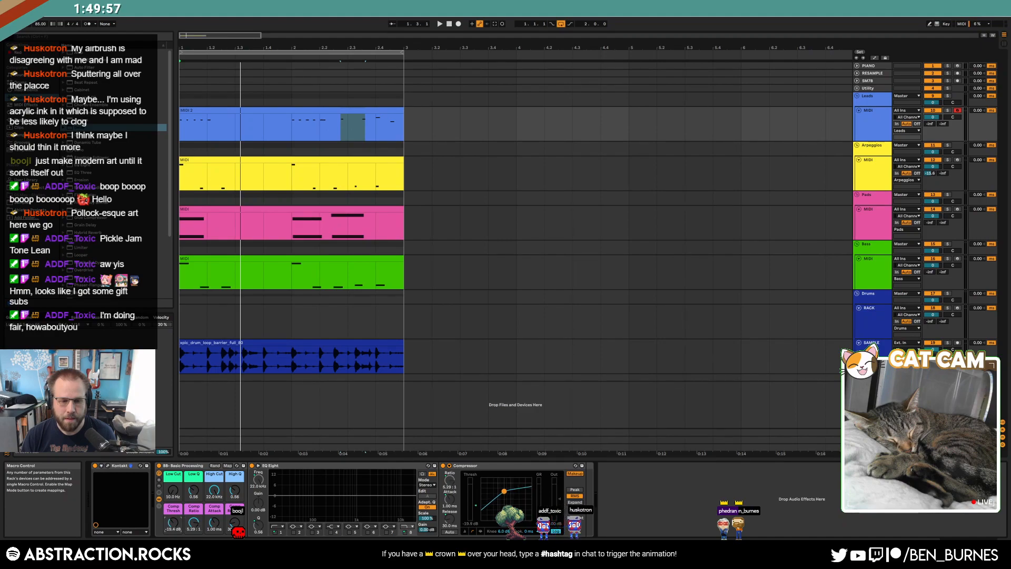
pyautogui.press('space')
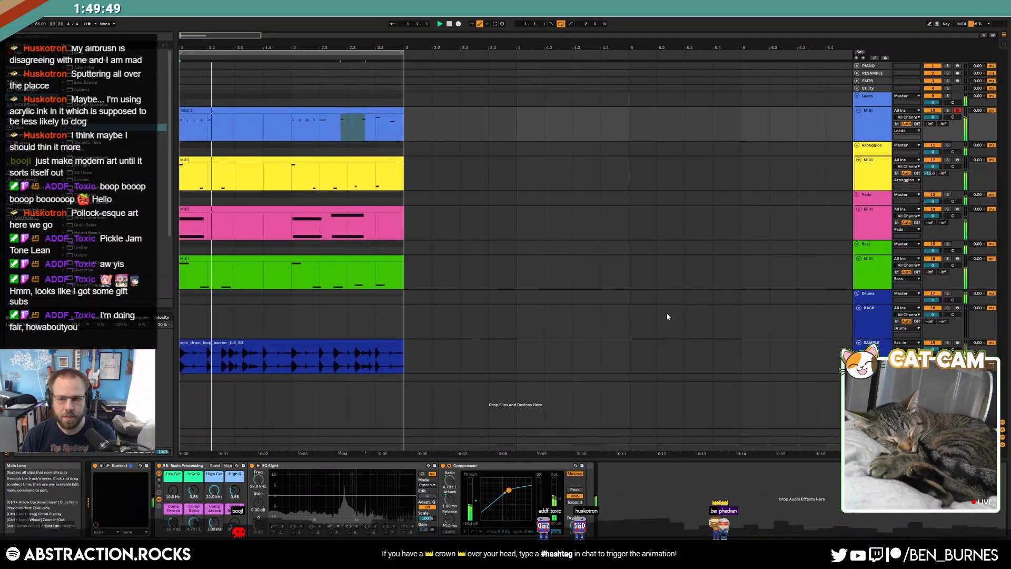
# - Change the oscillator waveform of the Bass track's Operator to Saw 3
pyautogui.click(730, 272)
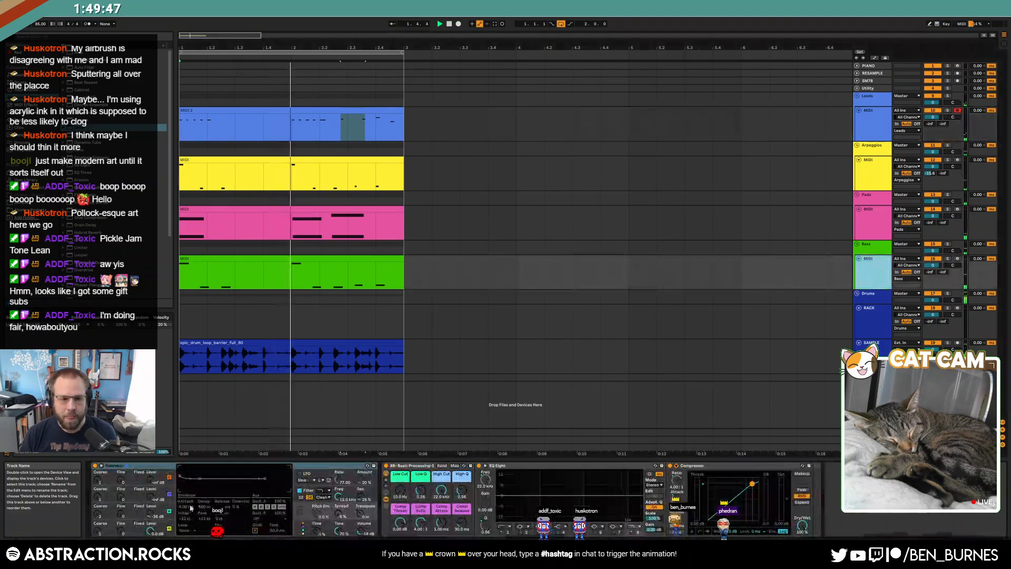
pyautogui.click(111, 508)
pyautogui.click(255, 507)
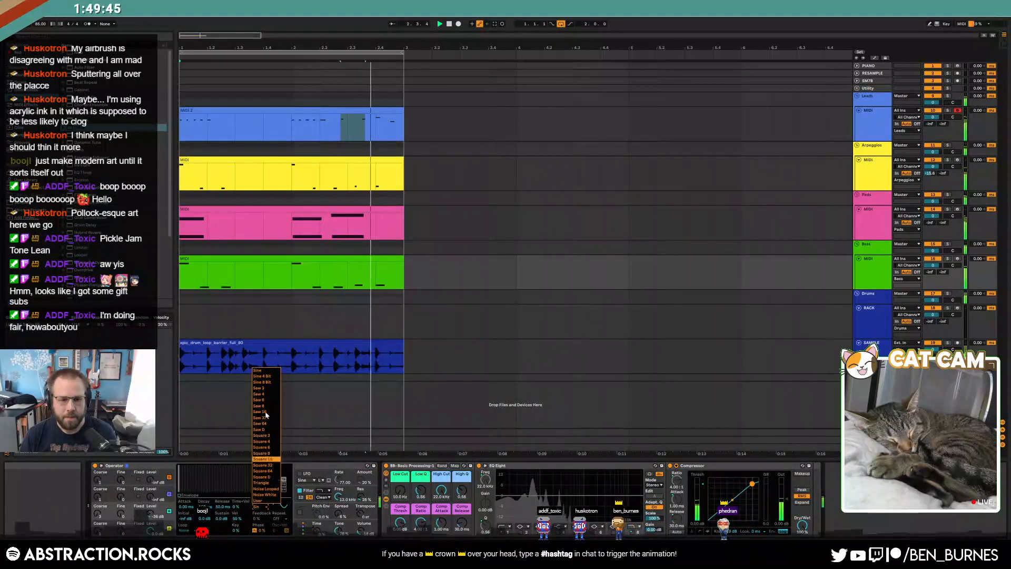
pyautogui.click(270, 389)
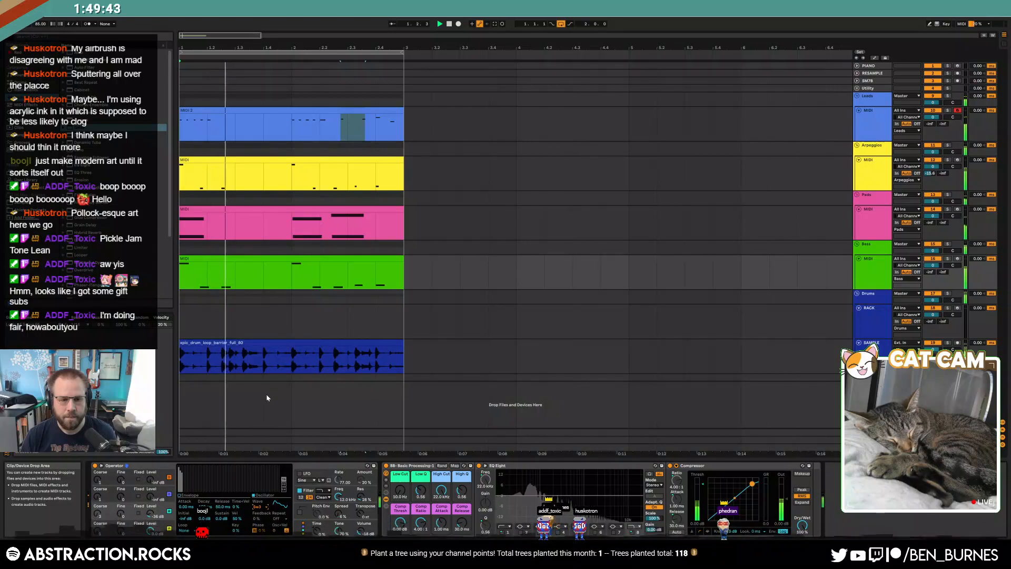
# - Shorten the second bar's C2 note in the Bass clip, add two more short C2 hits after it and stop playback
pyautogui.doubleClick(345, 268)
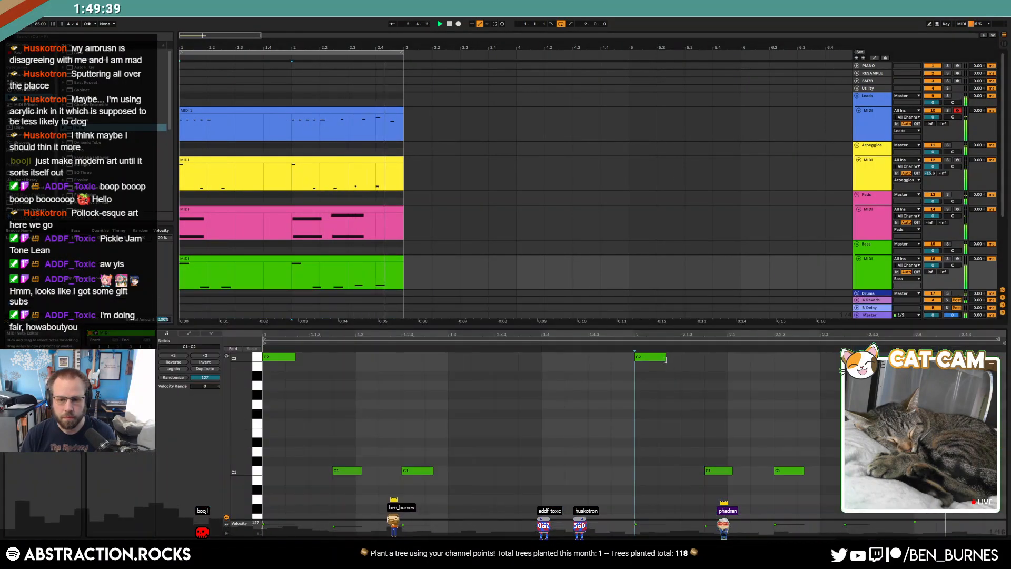
pyautogui.click(663, 357)
pyautogui.moveTo(665, 357); pyautogui.dragTo(646, 358)
pyautogui.doubleClick(662, 358)
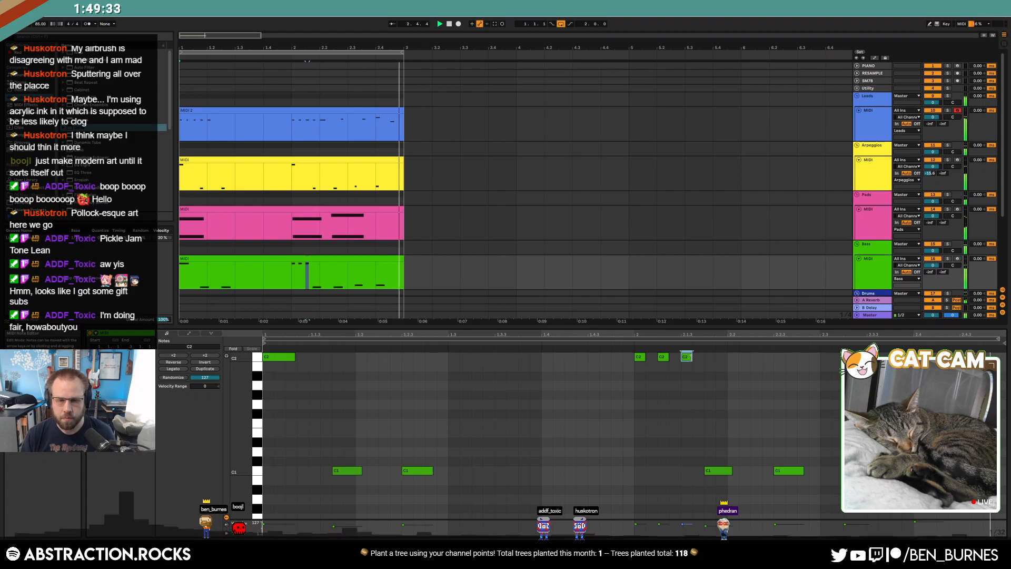
pyautogui.hotkey('shift', 'Tab')
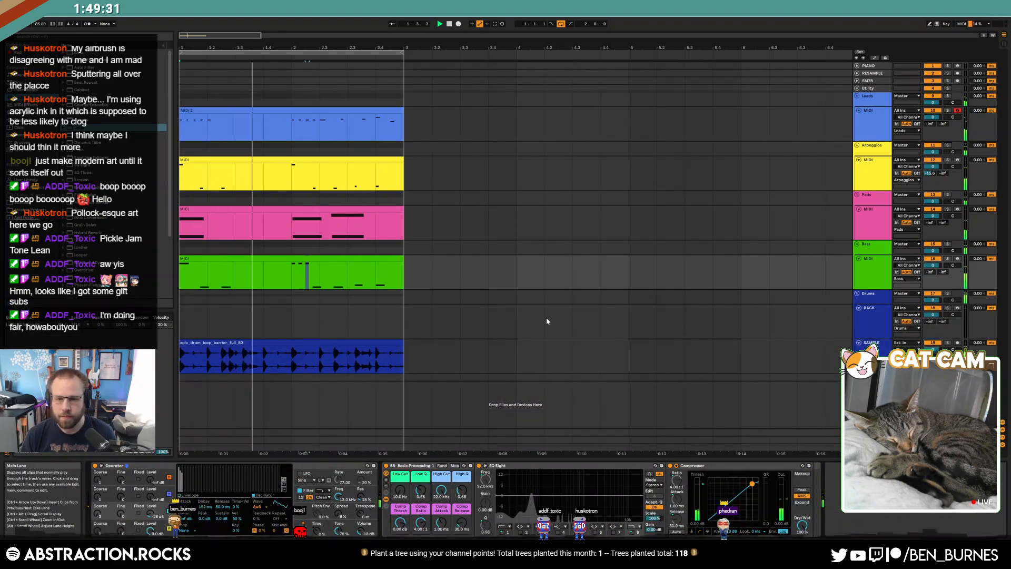
pyautogui.click(437, 320)
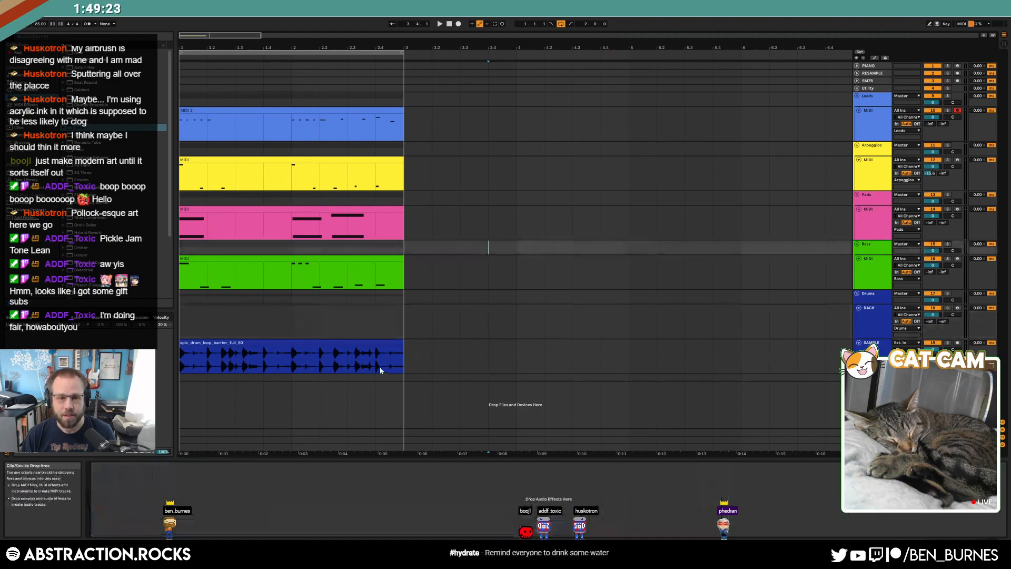
pyautogui.click(488, 247)
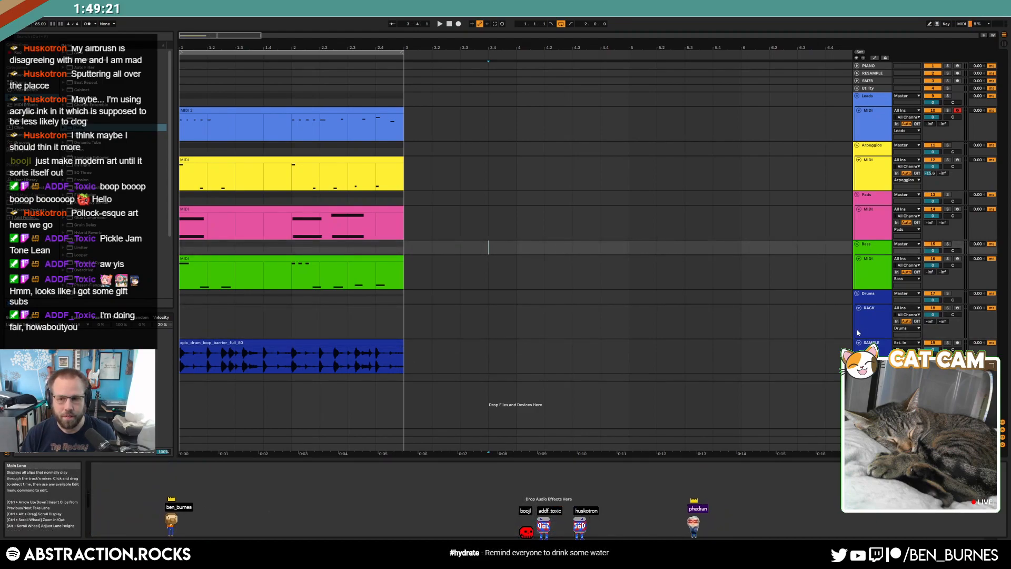
# - Select the RACK drum track and browse the sample folders to the TR-808 drum samples
pyautogui.click(405, 321)
pyautogui.click(30, 128)
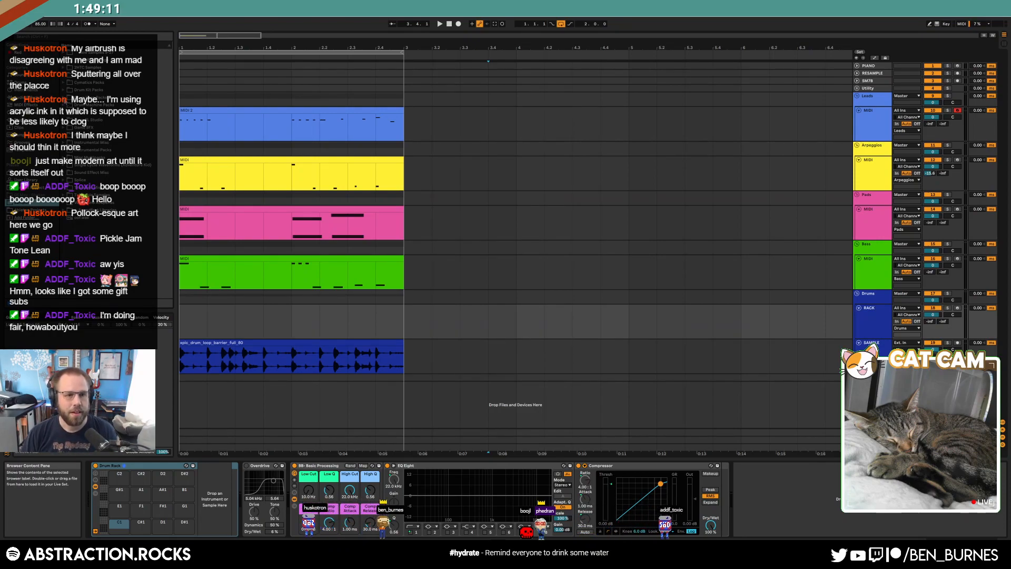
pyautogui.click(95, 105)
pyautogui.scroll(-10, 163, 154)
pyautogui.moveTo(164, 175); pyautogui.dragTo(162, 224)
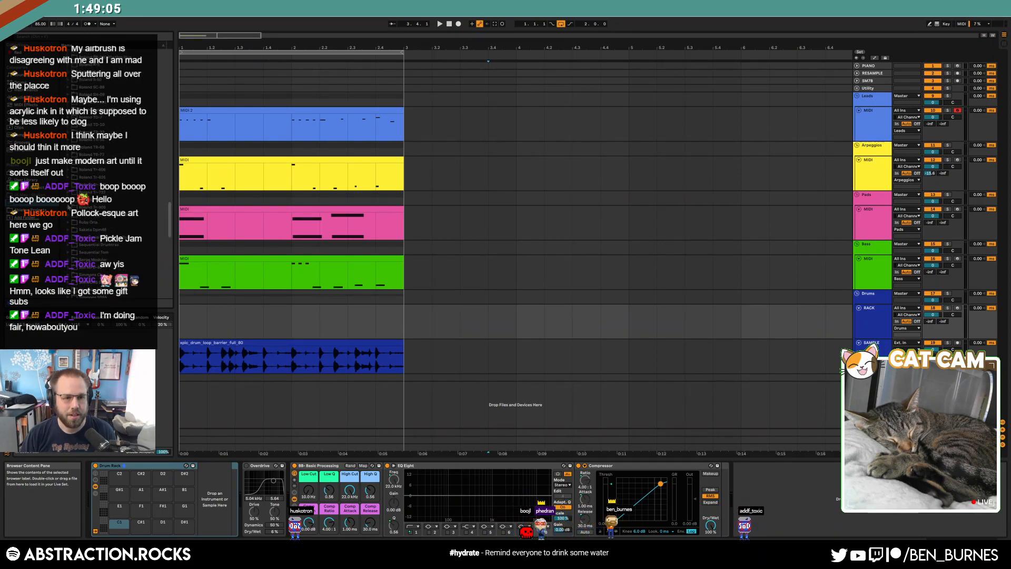
pyautogui.click(94, 199)
pyautogui.moveTo(170, 156); pyautogui.dragTo(173, 234)
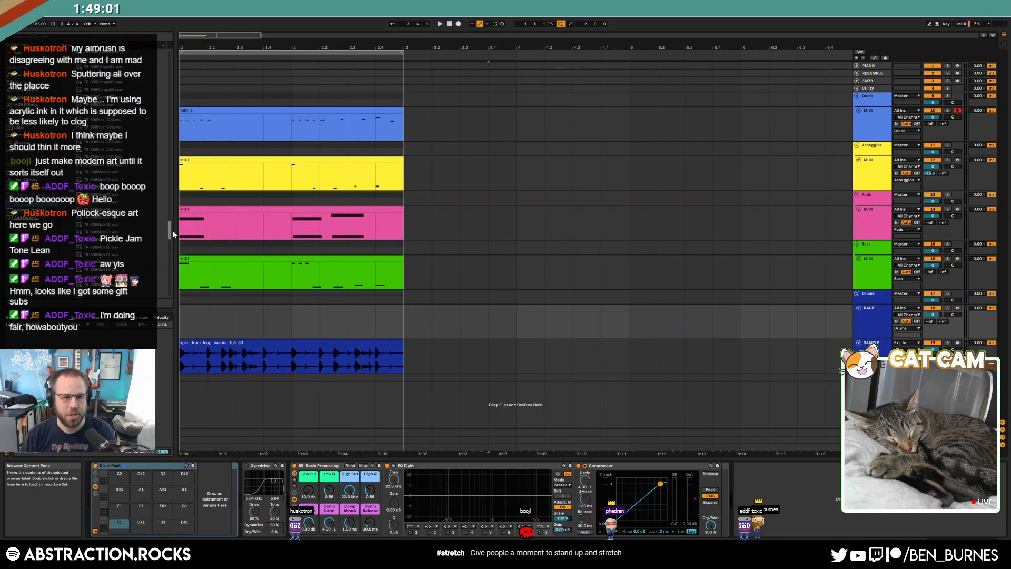
# - Preview the TR-808 hat samples and load TR-808Hat_C04 onto pad E1 of the Drum Rack
pyautogui.click(116, 171)
pyautogui.click(120, 142)
pyautogui.click(121, 136)
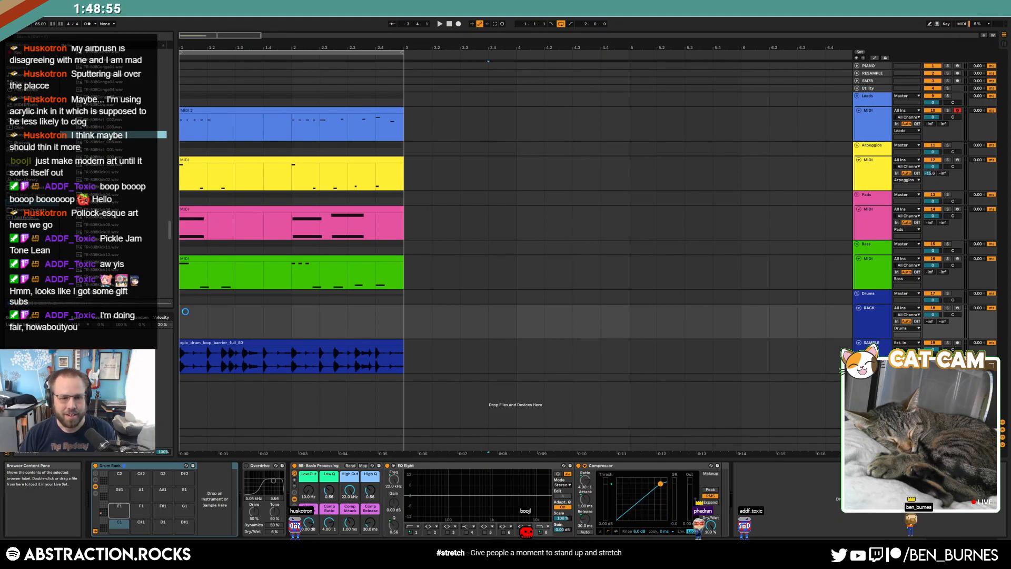
pyautogui.moveTo(186, 311); pyautogui.dragTo(186, 311)
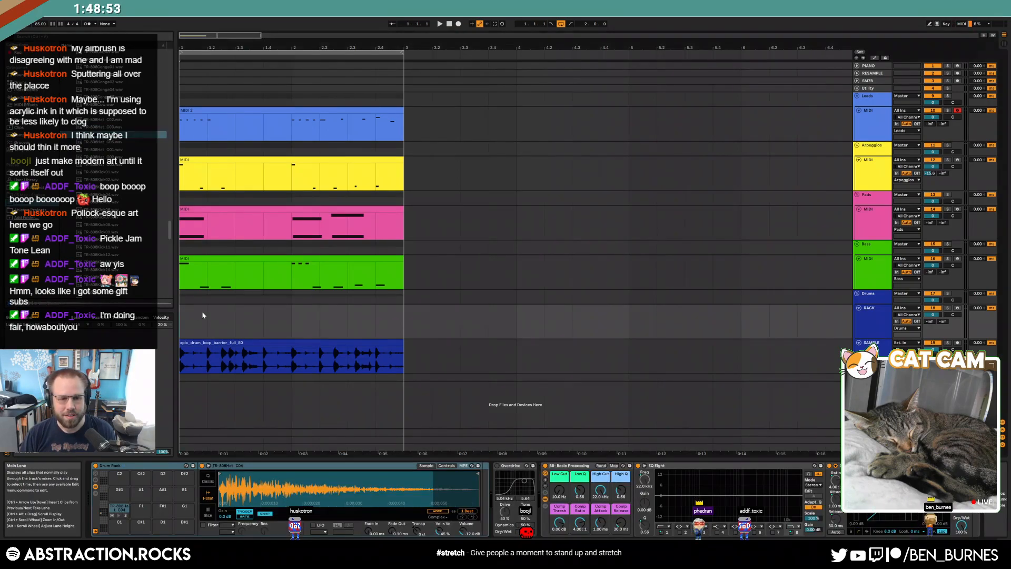
# - Create a two-bar MIDI clip on the RACK track and fill it with evenly repeated eighth-note TR-808 hat hits
pyautogui.doubleClick(283, 322)
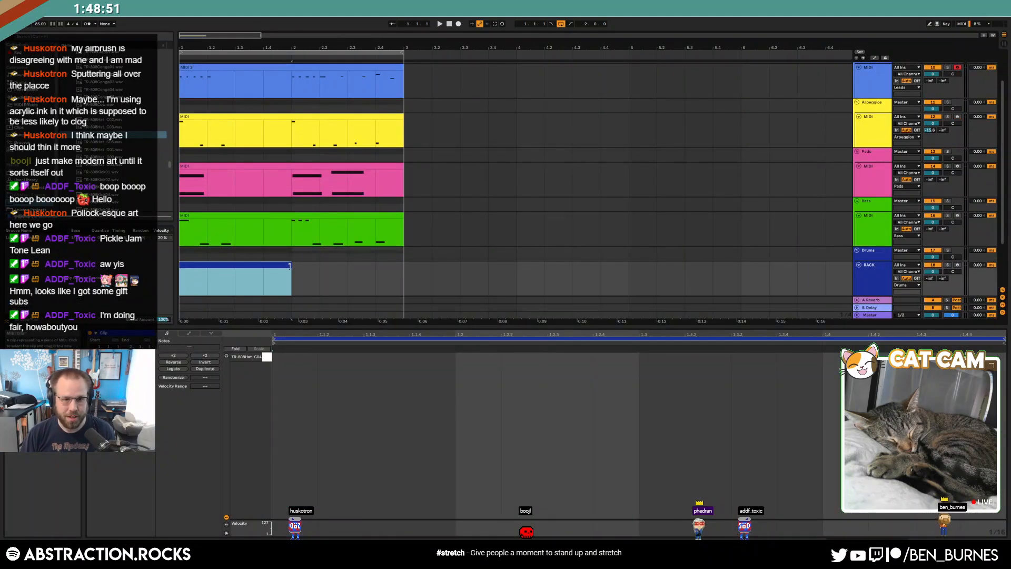
pyautogui.moveTo(288, 265); pyautogui.dragTo(393, 278)
pyautogui.doubleClick(281, 358)
pyautogui.doubleClick(405, 358)
pyautogui.moveTo(391, 357); pyautogui.dragTo(303, 360)
pyautogui.hotkey('ctrl', 'd')
pyautogui.hotkey('ctrl', 'd')
pyautogui.click(277, 279)
pyautogui.hotkey('shift', 'Tab')
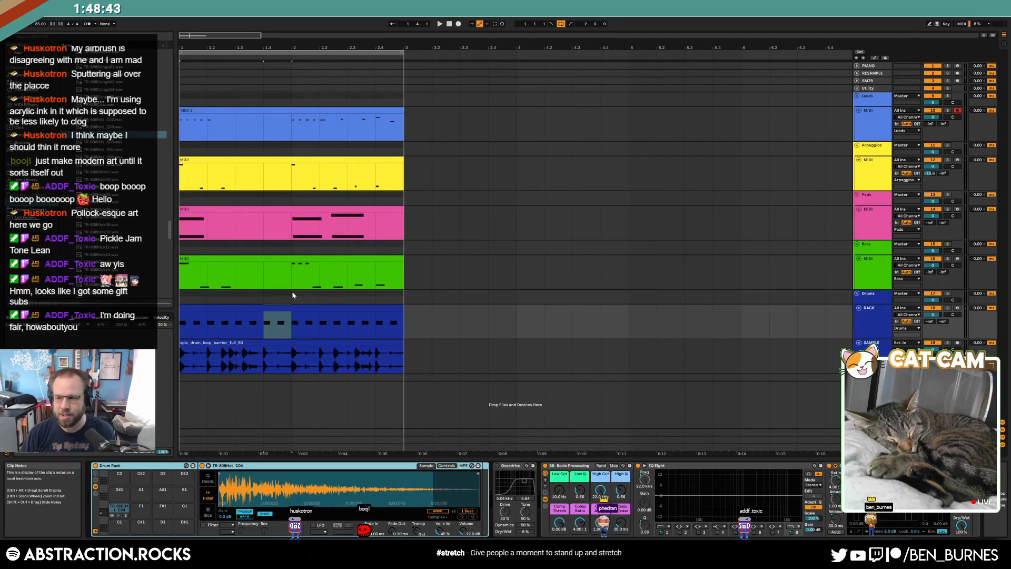
# - Shorten all hat notes in the RACK clip slightly, copy them a sixteenth later to fill the gaps, and play the loop
pyautogui.doubleClick(282, 310)
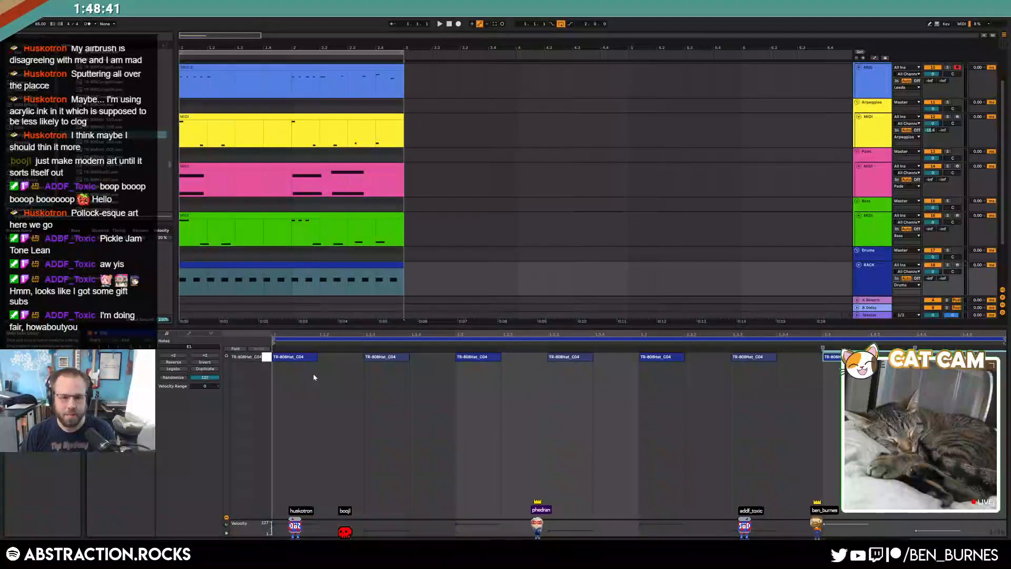
pyautogui.hotkey('ctrl', 'a')
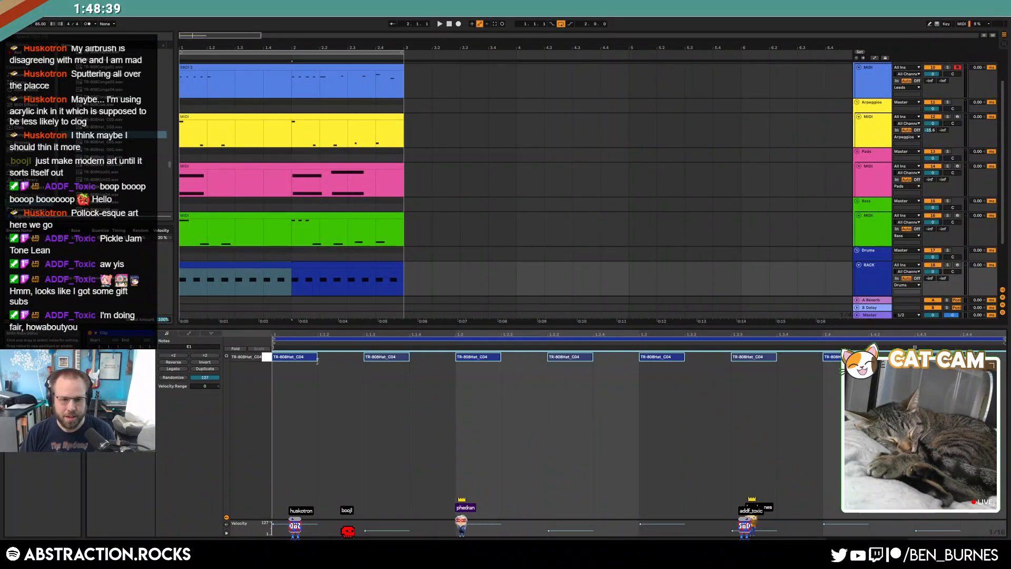
pyautogui.press('Right')
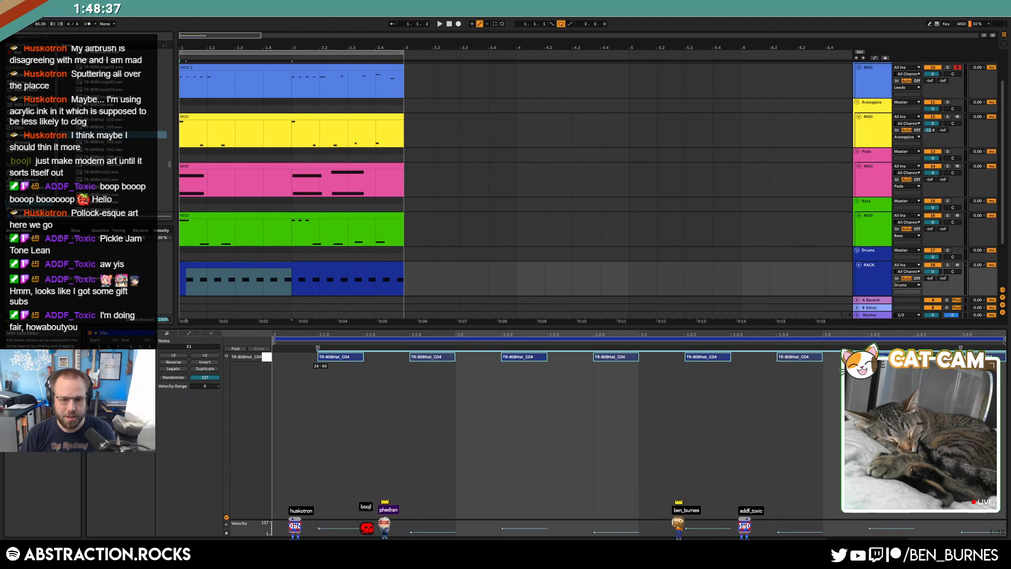
pyautogui.press('Left')
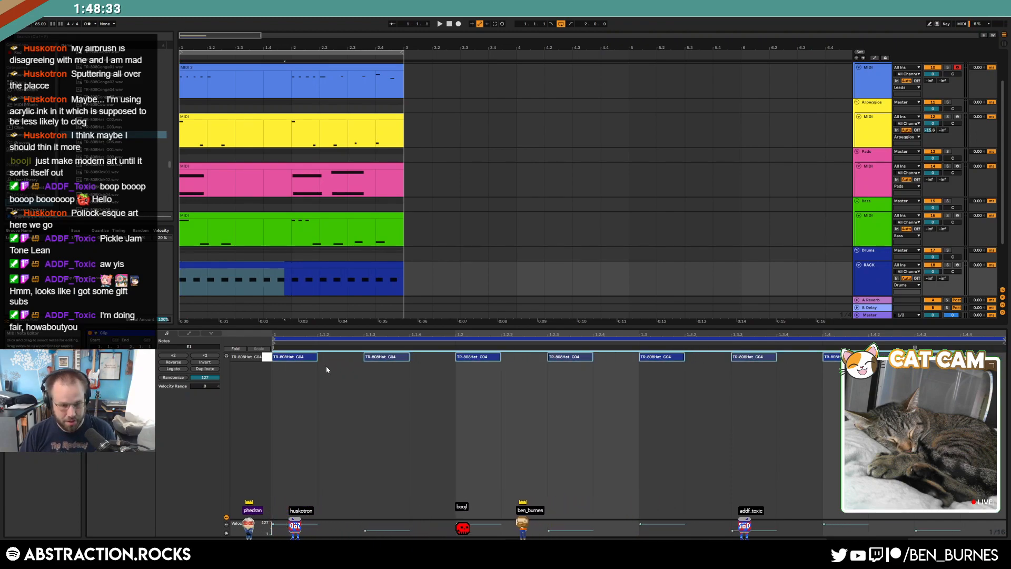
pyautogui.press('Right')
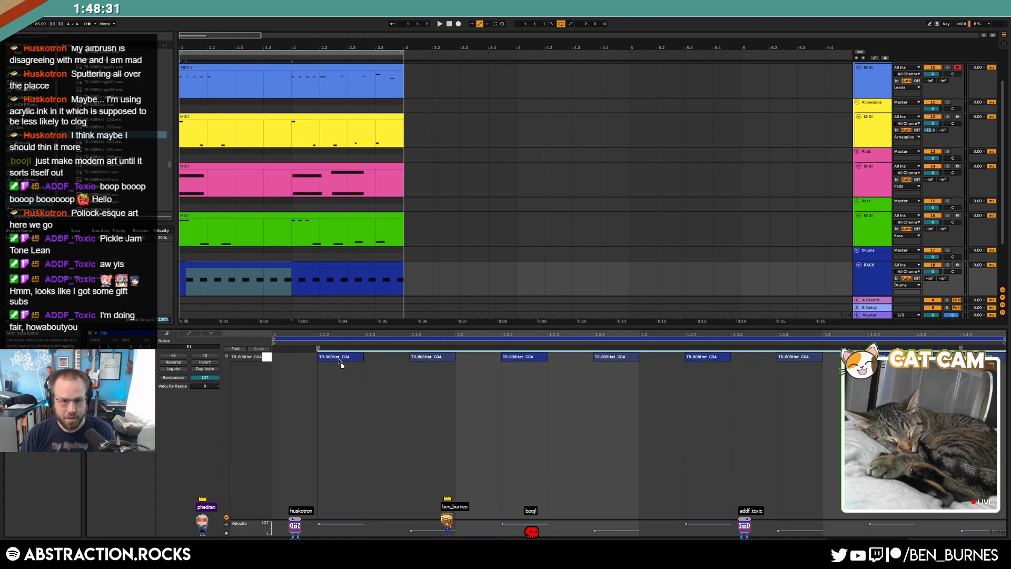
pyautogui.press('Left')
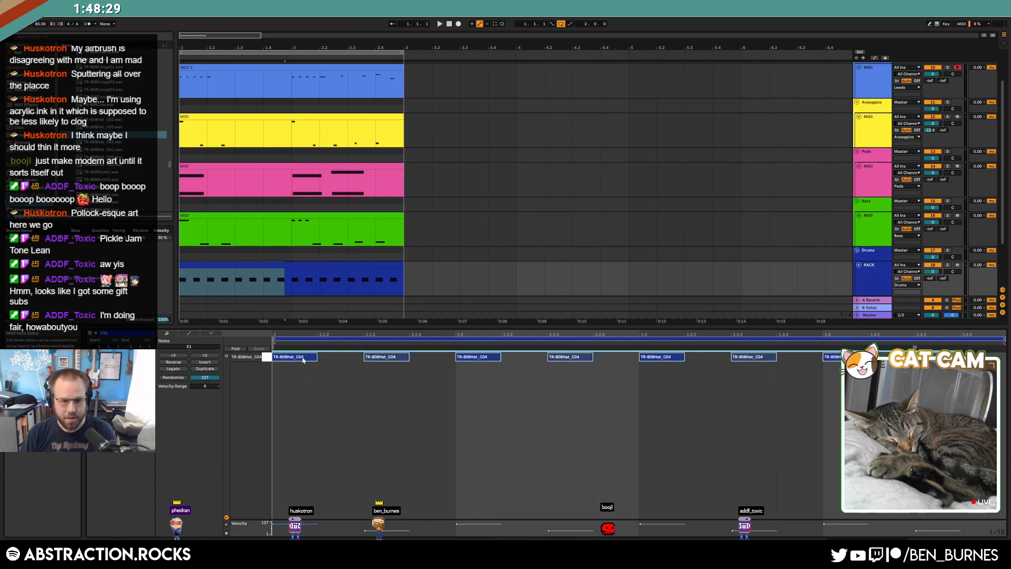
pyautogui.moveTo(316, 357); pyautogui.dragTo(312, 357)
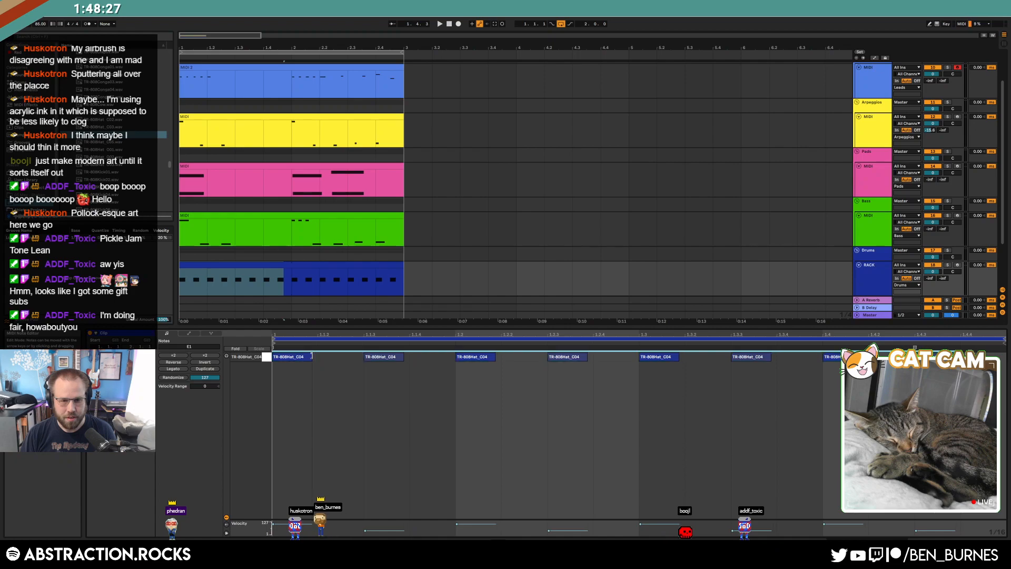
pyautogui.moveTo(298, 361); pyautogui.dragTo(344, 356)
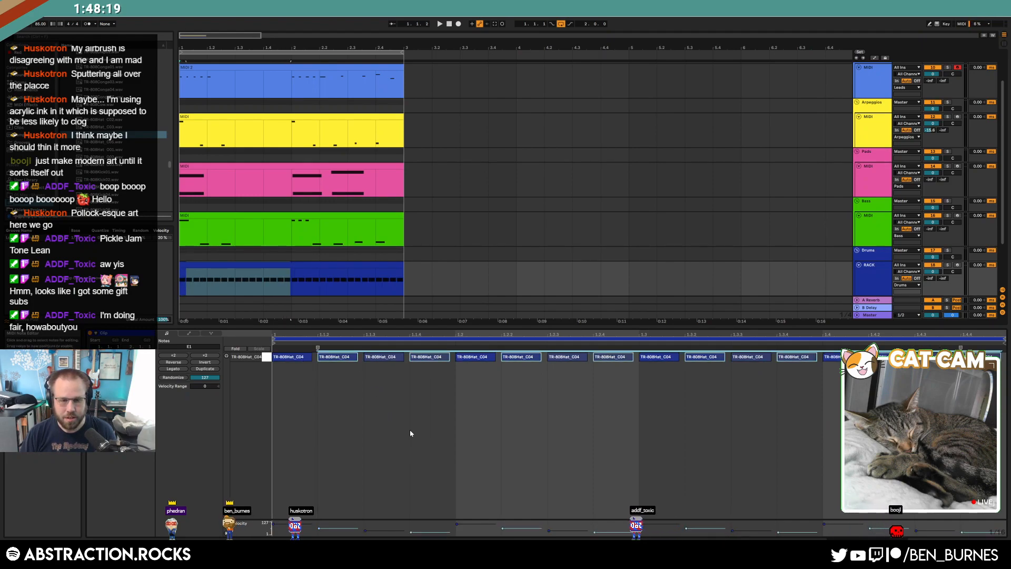
pyautogui.press('space')
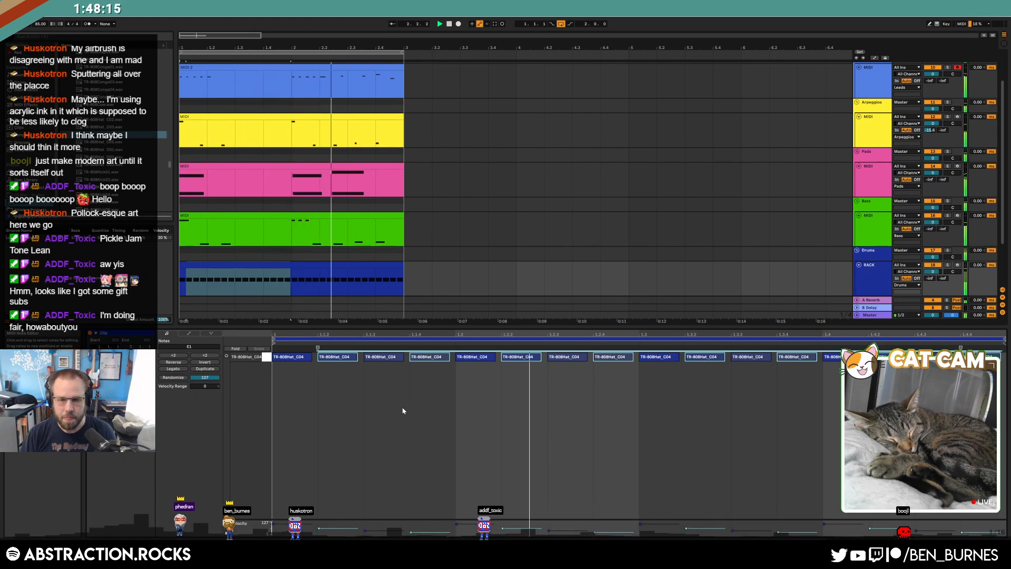
# - Compare the loop with the RACK track switched off and on again, and stop playback
pyautogui.hotkey('ctrl', 'z')
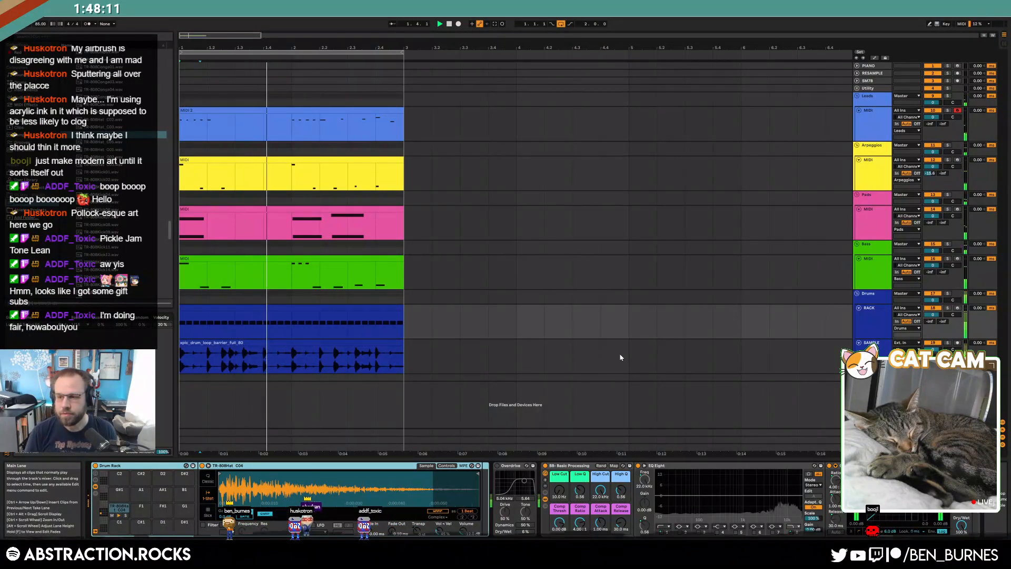
pyautogui.click(933, 308)
pyautogui.click(932, 309)
pyautogui.press('space')
# - Switch to Splice and broaden the sample search to drums
pyautogui.click(332, 311)
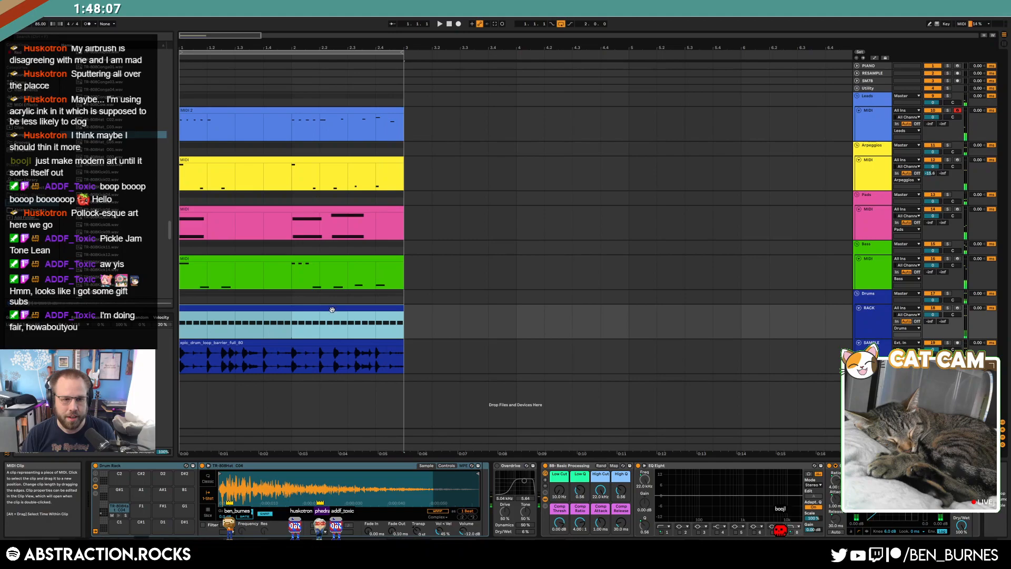
pyautogui.moveTo(168, 232); pyautogui.dragTo(177, 223)
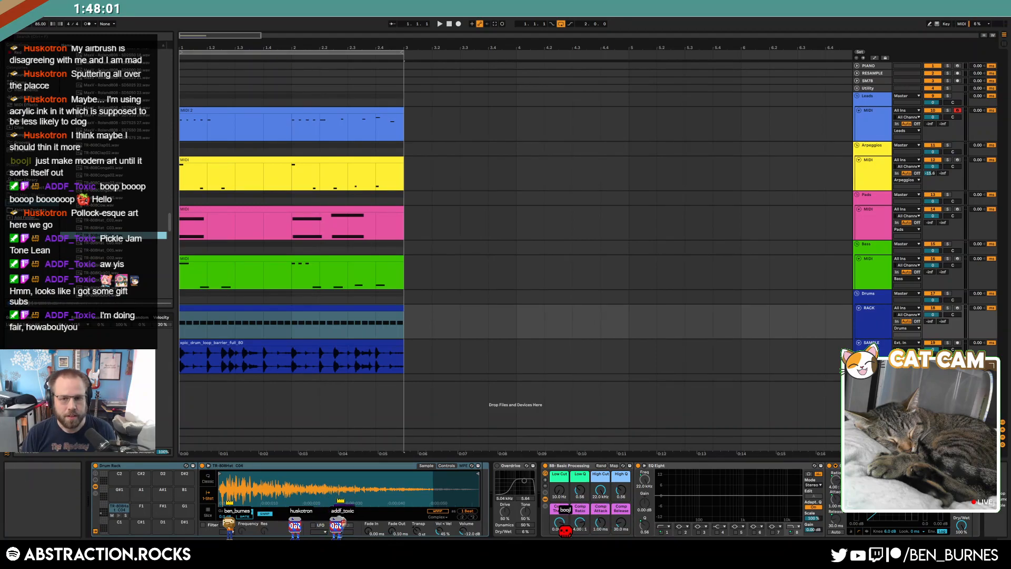
pyautogui.hotkey('alt', 'Tab')
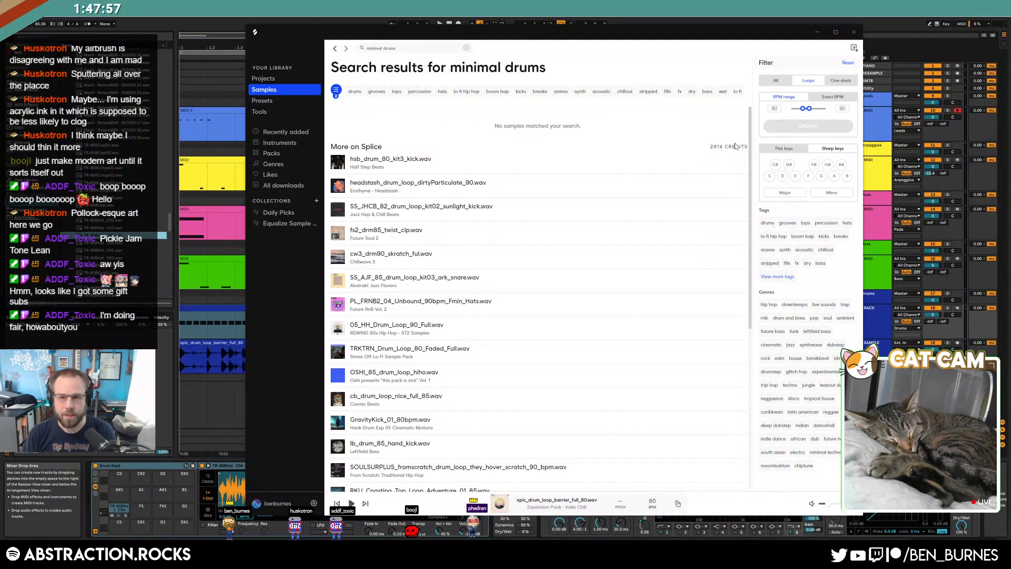
pyautogui.scroll(-5, 751, 123)
pyautogui.scroll(5, 751, 124)
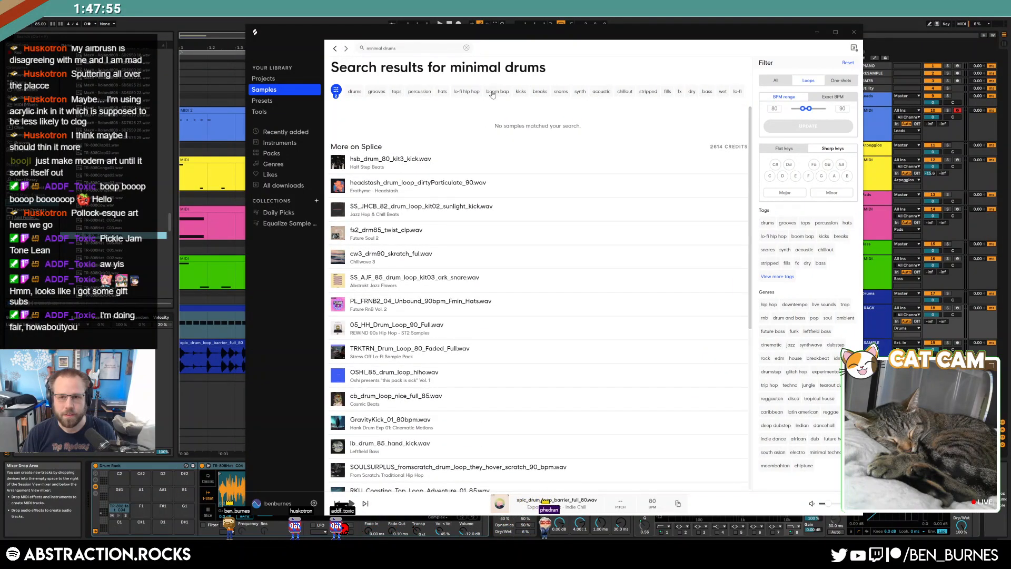
pyautogui.press('BackSpace')
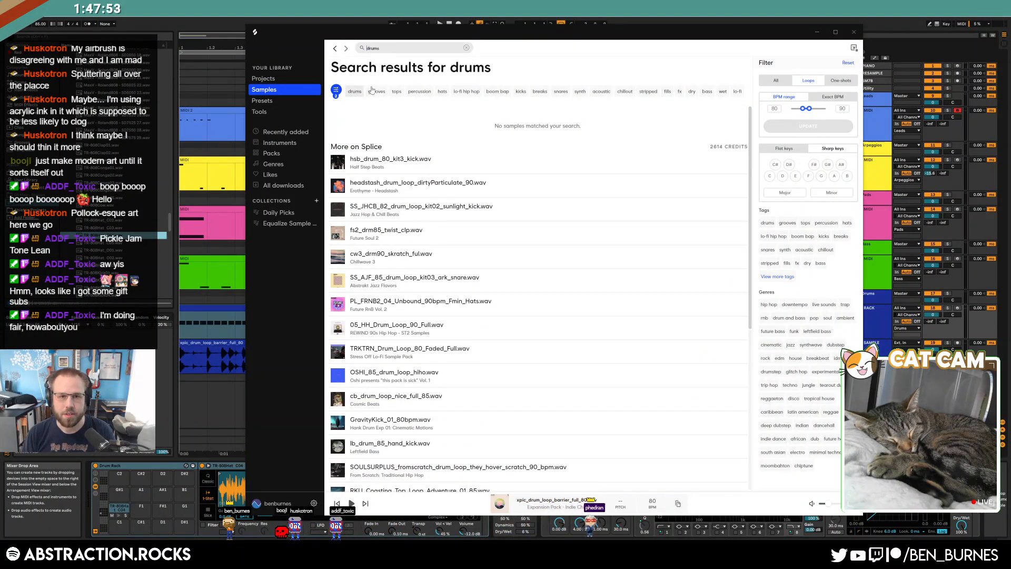
# - Buy DECAP_87_percussion_loop_live_dirty_snare_fill from the search results and place it on the SAMPLE track at 4.2
pyautogui.moveTo(753, 128); pyautogui.dragTo(775, 416)
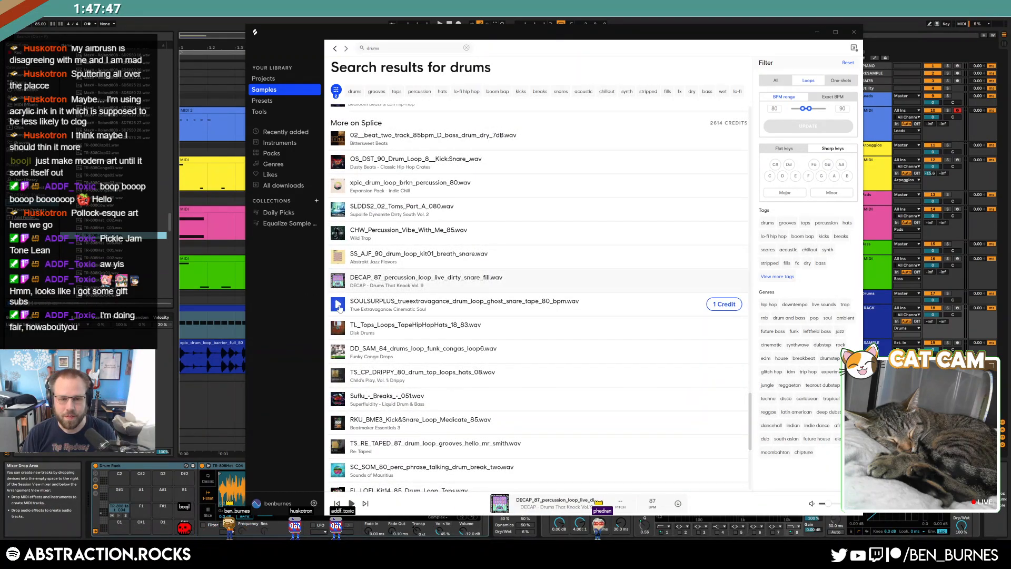
pyautogui.click(715, 282)
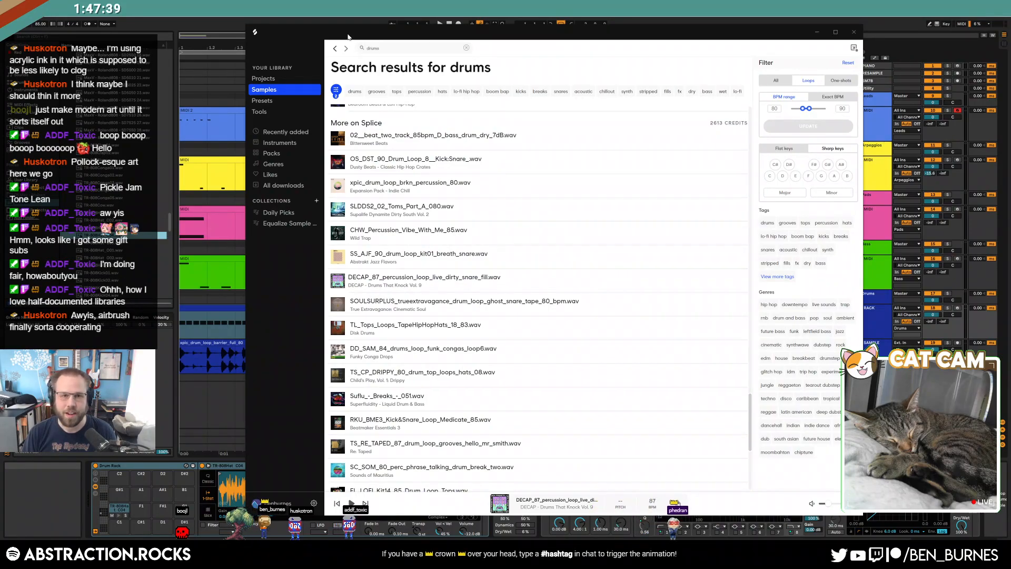
pyautogui.moveTo(347, 37); pyautogui.dragTo(708, 58)
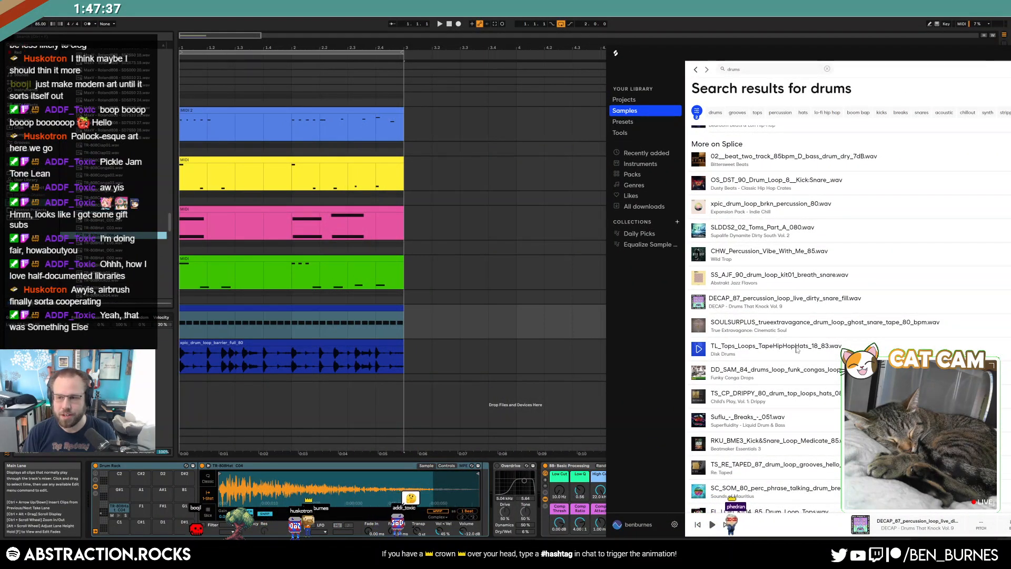
pyautogui.moveTo(808, 304); pyautogui.dragTo(543, 362)
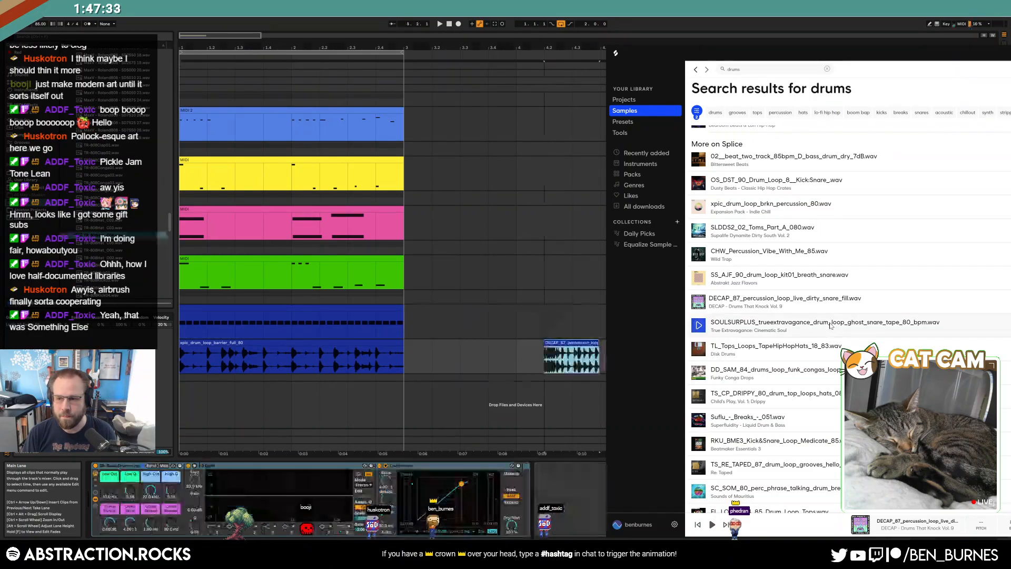
# - Preview and buy SOULSURPLUS_trueextravagance_drum_loop_ghost_snare_tape_80_bpm, and place it on the SAMPLE track at bar 5
pyautogui.click(698, 325)
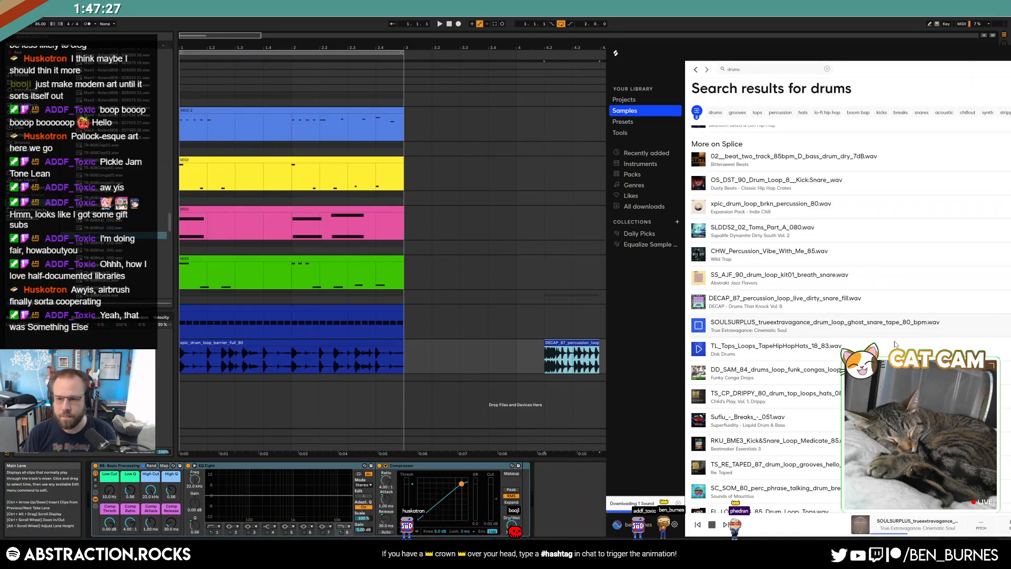
pyautogui.moveTo(894, 325); pyautogui.dragTo(604, 348)
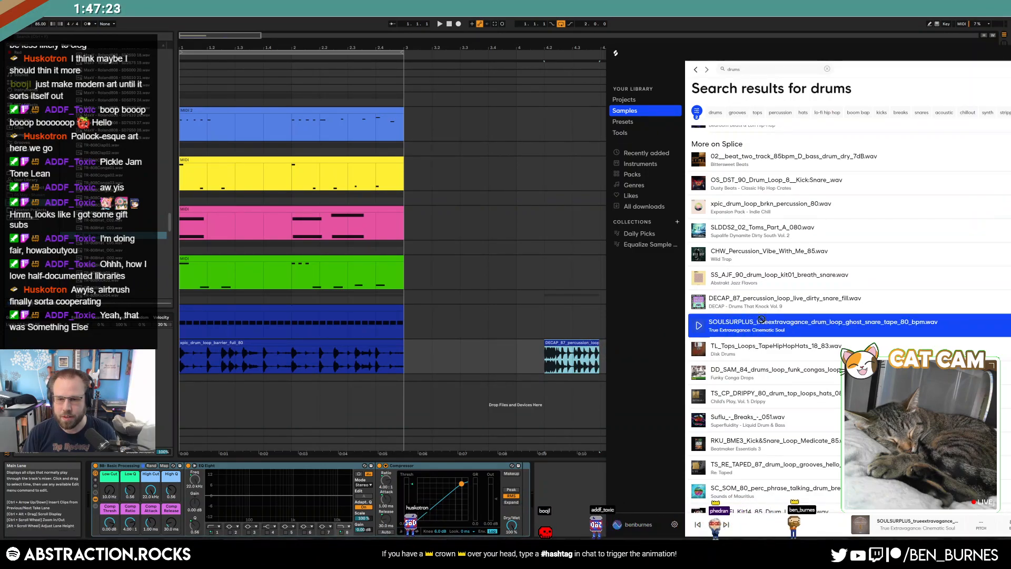
pyautogui.moveTo(689, 55); pyautogui.dragTo(803, 69)
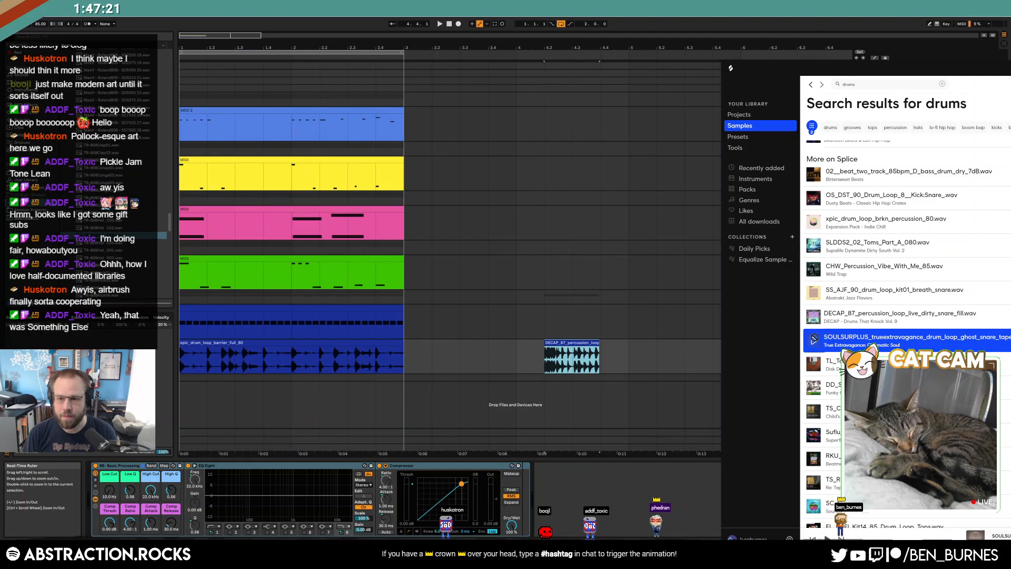
pyautogui.moveTo(829, 337); pyautogui.dragTo(635, 359)
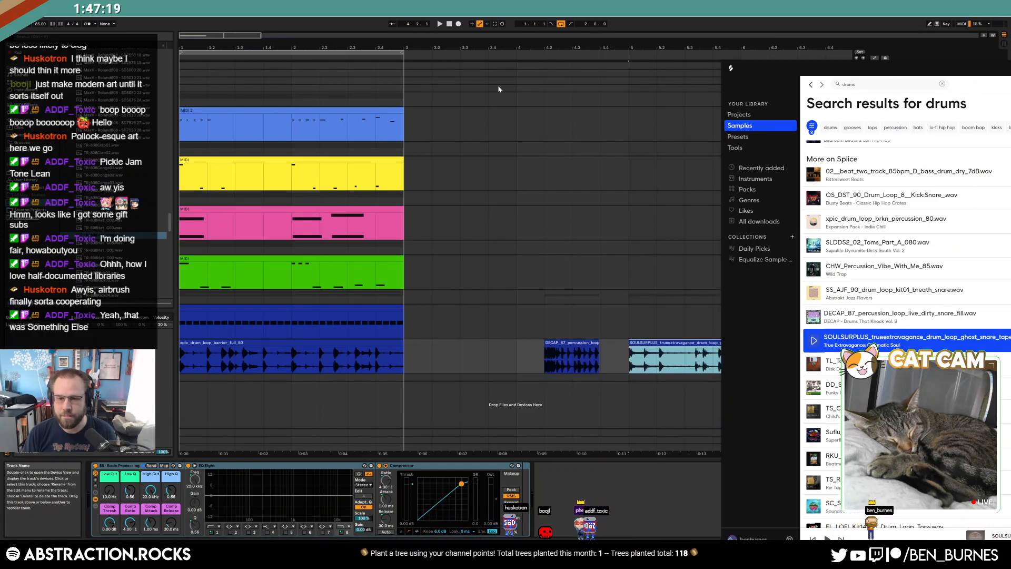
# - Preview more drum loops in Splice, including Suflu_-_Breaks_-_051, and close the Splice window
pyautogui.doubleClick(850, 69)
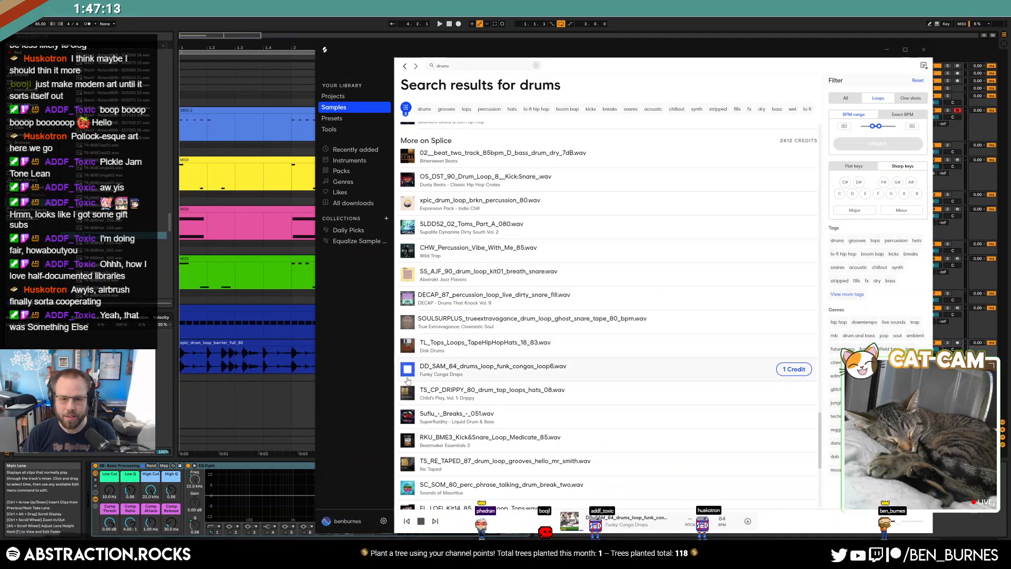
pyautogui.click(407, 417)
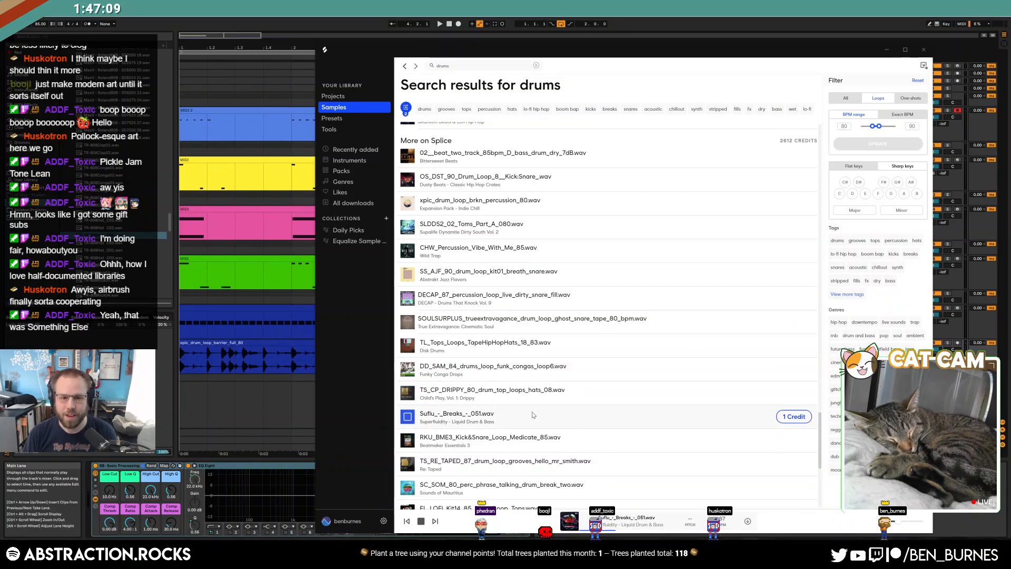
pyautogui.click(333, 95)
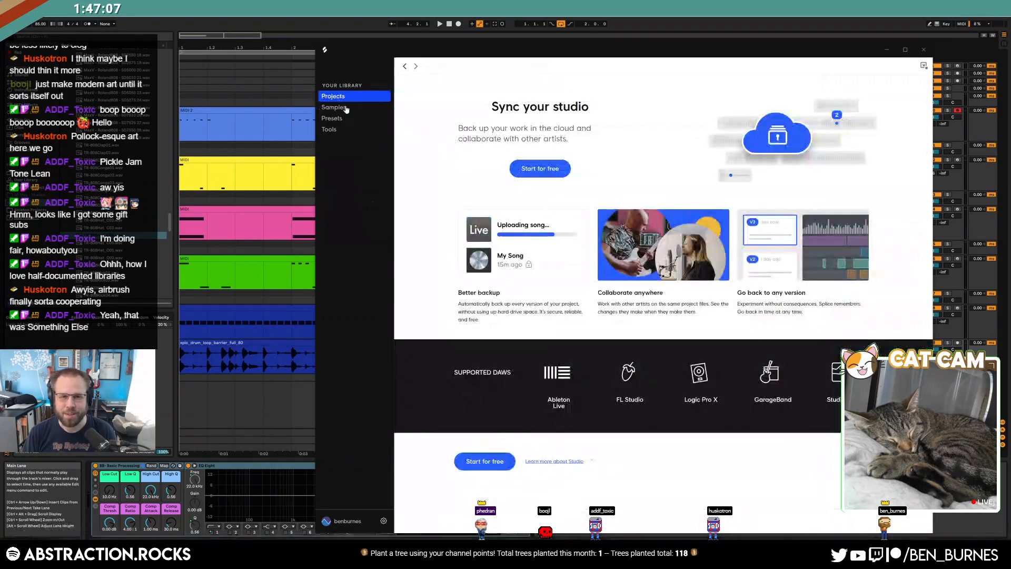
pyautogui.click(333, 107)
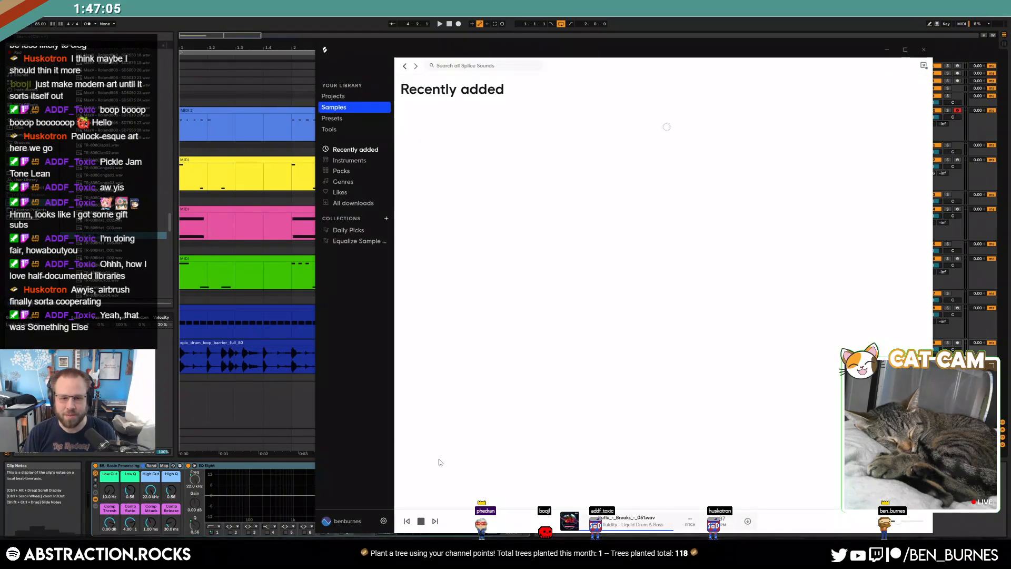
pyautogui.click(922, 52)
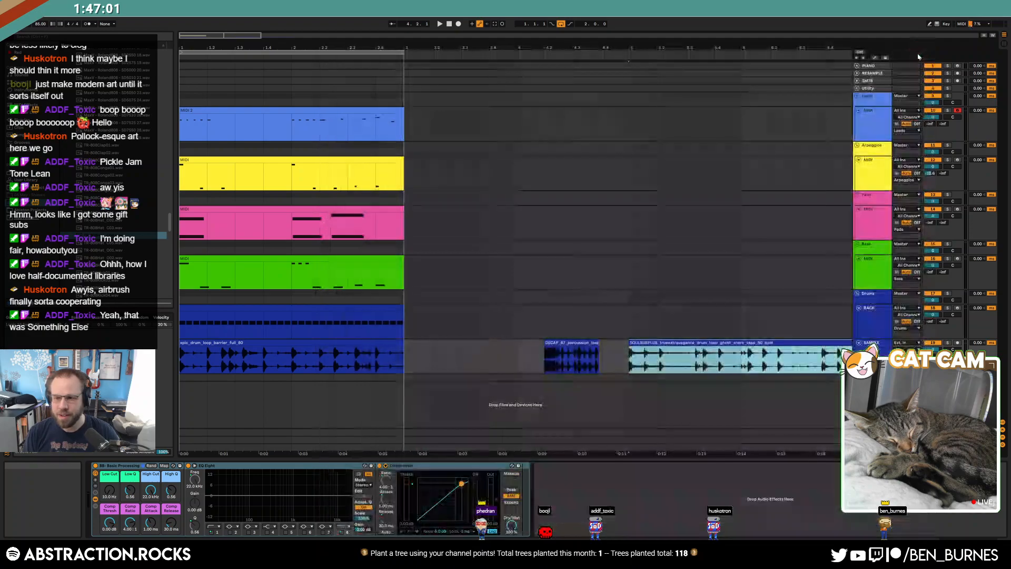
# - Move the DECAP percussion clip on the SAMPLE track to bar 13
pyautogui.click(556, 342)
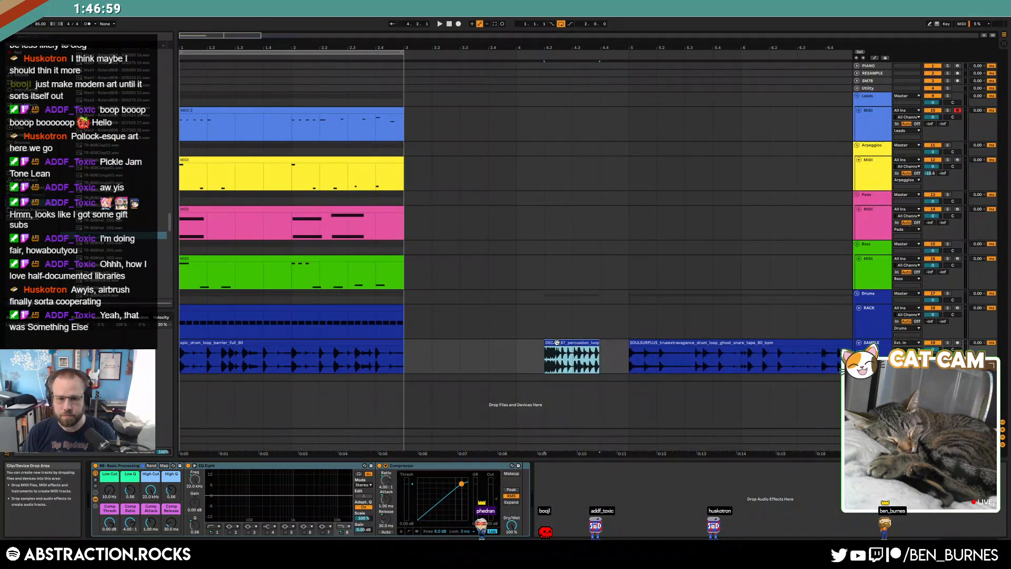
pyautogui.press('-')
pyautogui.moveTo(353, 343); pyautogui.dragTo(805, 348)
# - Warp the SOULSURPLUS clip at 80 BPM, trim it to four bars and move it to bar 9
pyautogui.doubleClick(534, 368)
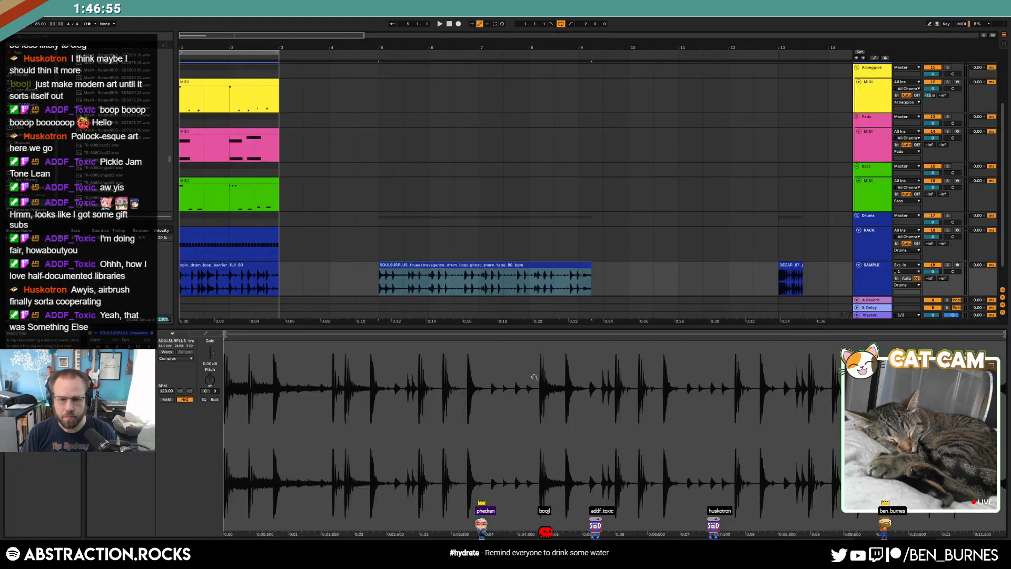
pyautogui.click(167, 352)
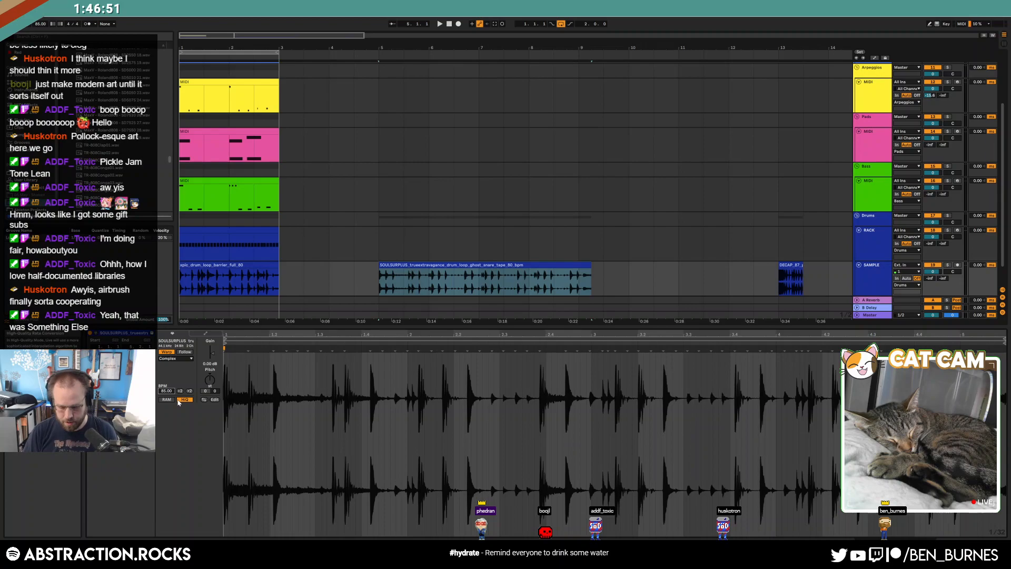
pyautogui.write('80')
pyautogui.press('Return')
pyautogui.moveTo(590, 265); pyautogui.dragTo(580, 265)
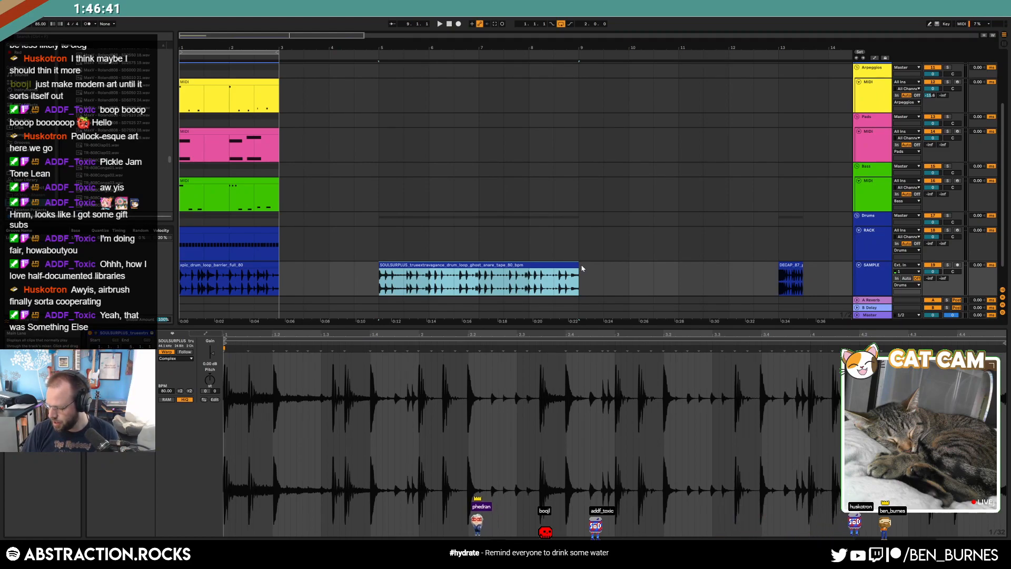
pyautogui.moveTo(394, 266); pyautogui.dragTo(589, 275)
# - Move the DECAP percussion clip to bar 14 and warp it at 87 BPM
pyautogui.moveTo(787, 265); pyautogui.dragTo(837, 266)
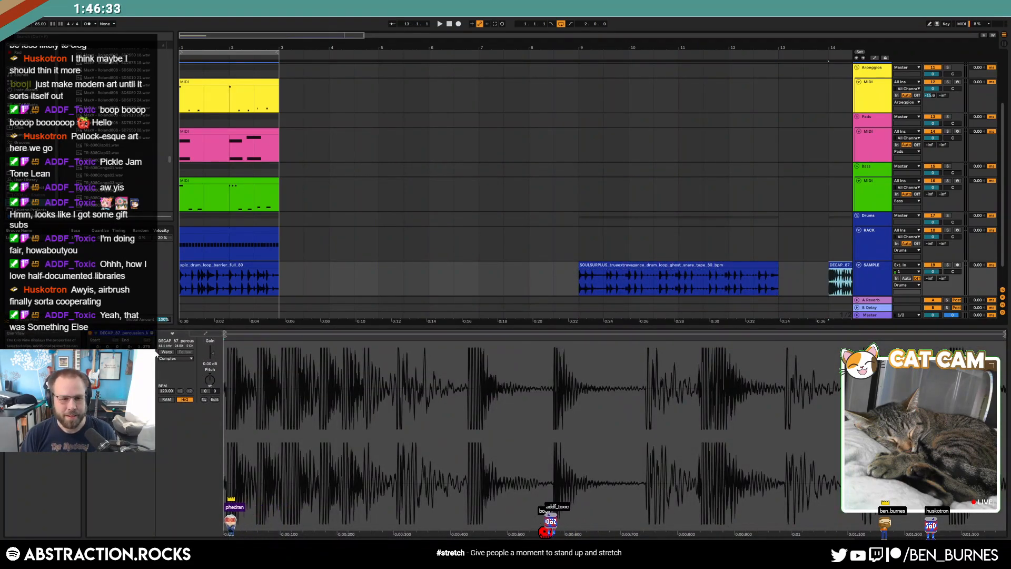
pyautogui.click(166, 351)
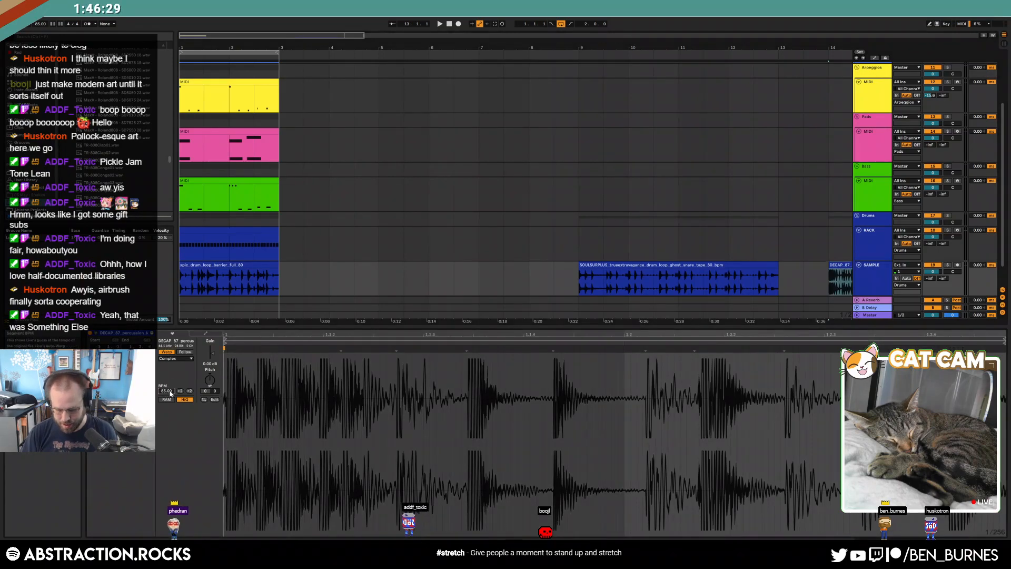
pyautogui.click(167, 391)
pyautogui.write('87')
pyautogui.press('Return')
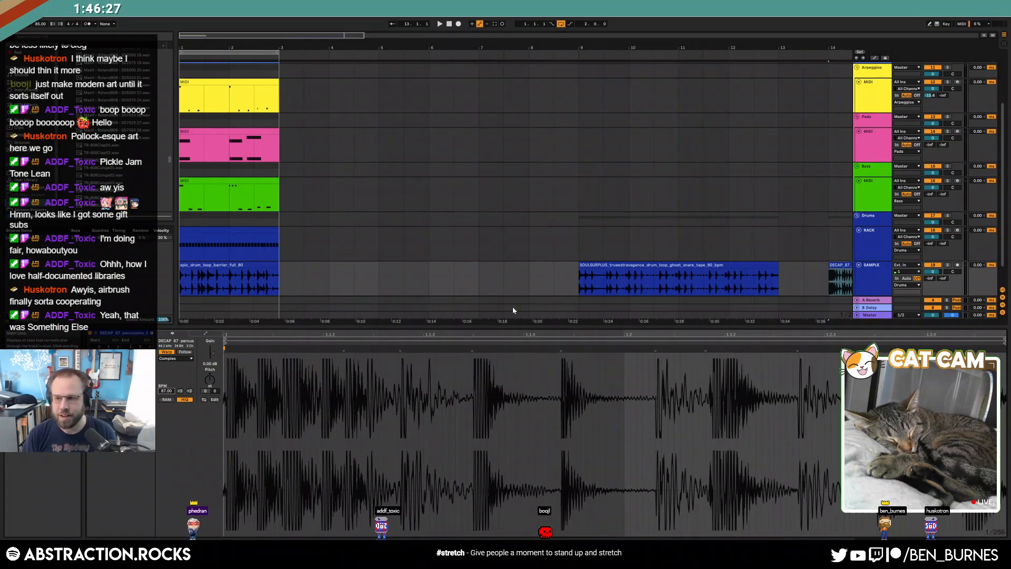
# - Return to the SAMPLE track's devices and play the two-bar loop
pyautogui.click(453, 289)
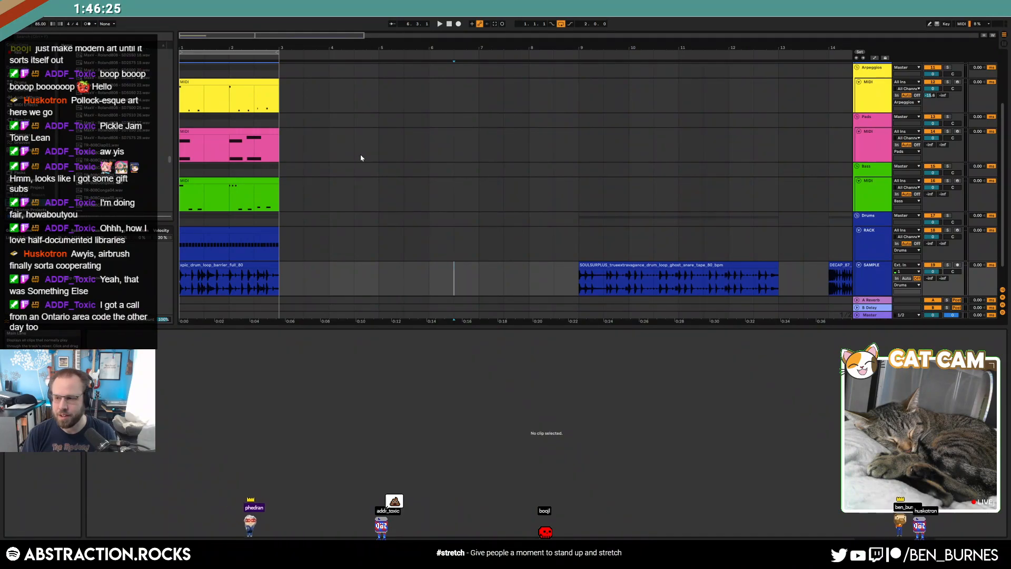
pyautogui.click(226, 264)
pyautogui.press('-')
pyautogui.hotkey('shift', 'Tab')
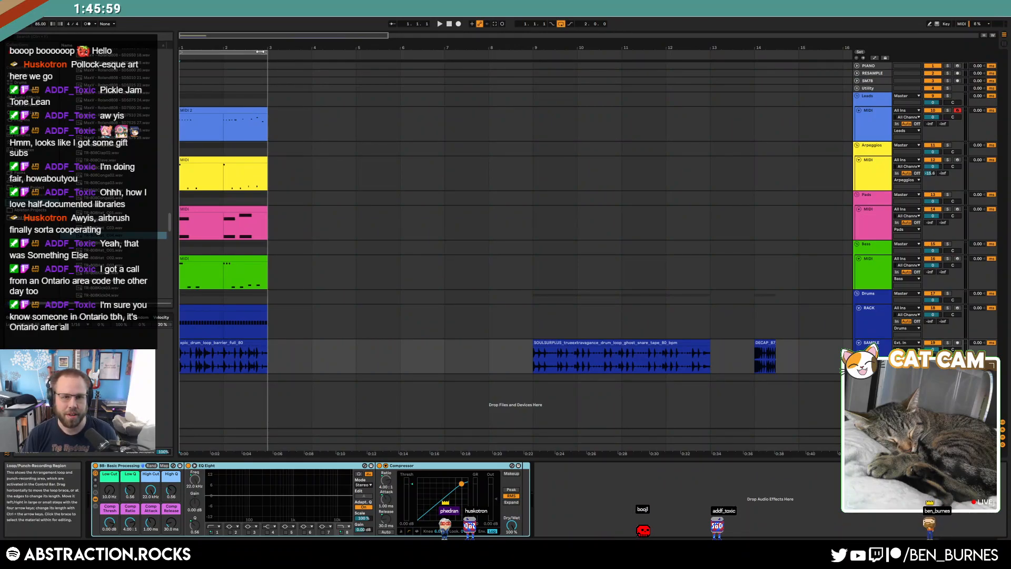
pyautogui.press('space')
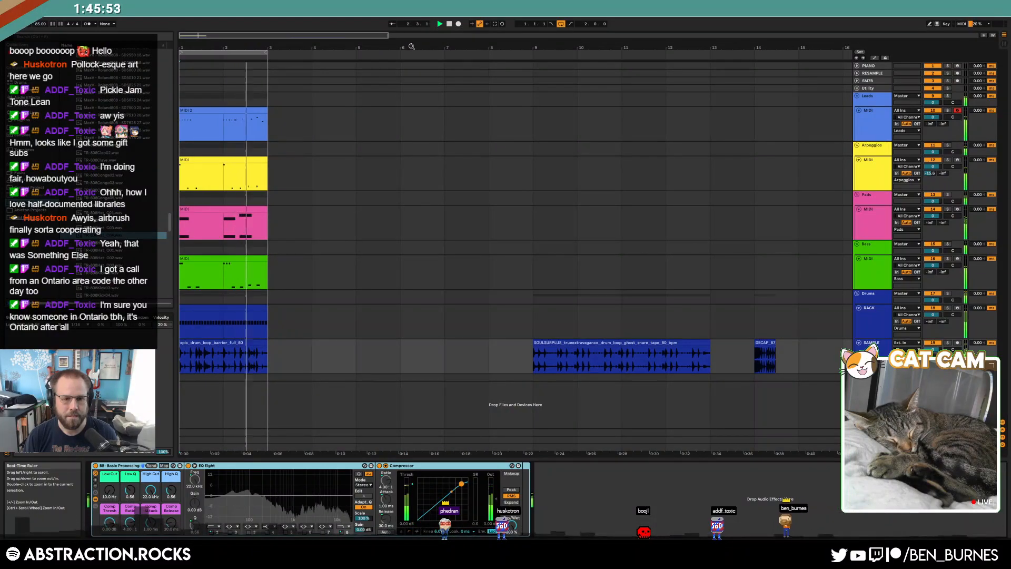
# - Add a second MIDI track to the Bass group below the existing one and unfold it
pyautogui.click(878, 264)
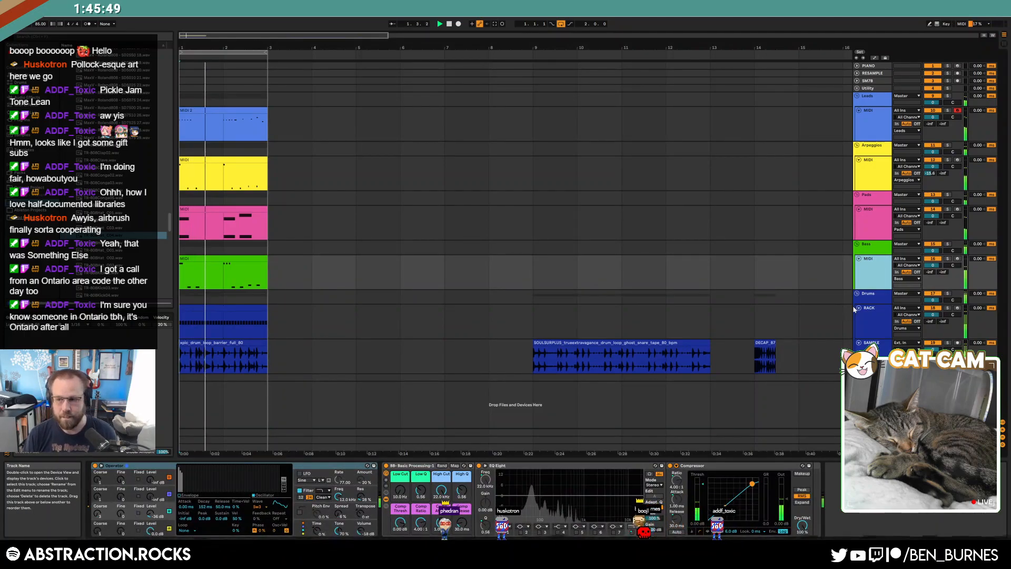
pyautogui.hotkey('ctrl', 'd')
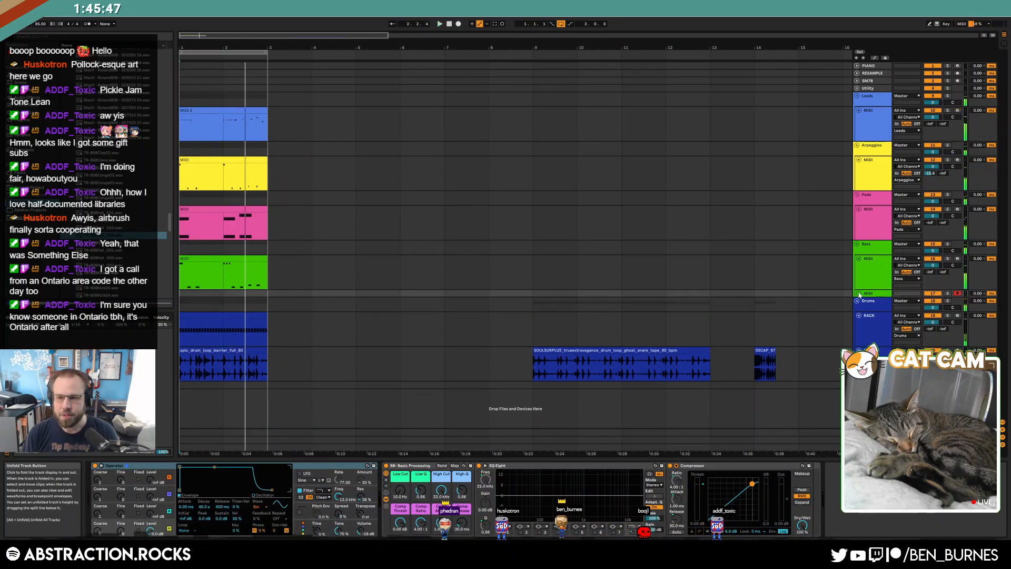
pyautogui.click(857, 299)
# - Find the Massive synth among the installed plug-ins and load it onto the new second bass track
pyautogui.click(32, 98)
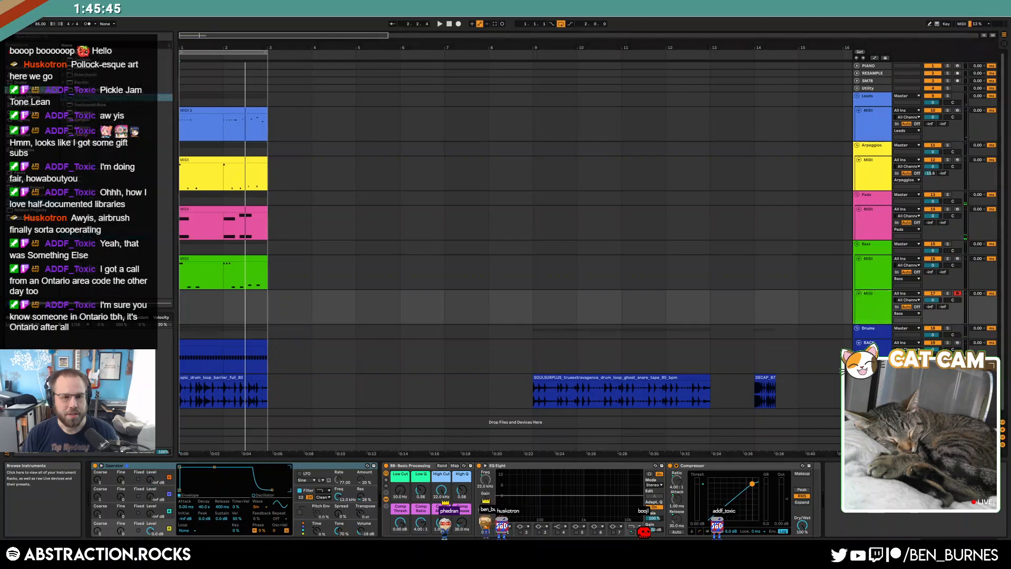
pyautogui.click(38, 121)
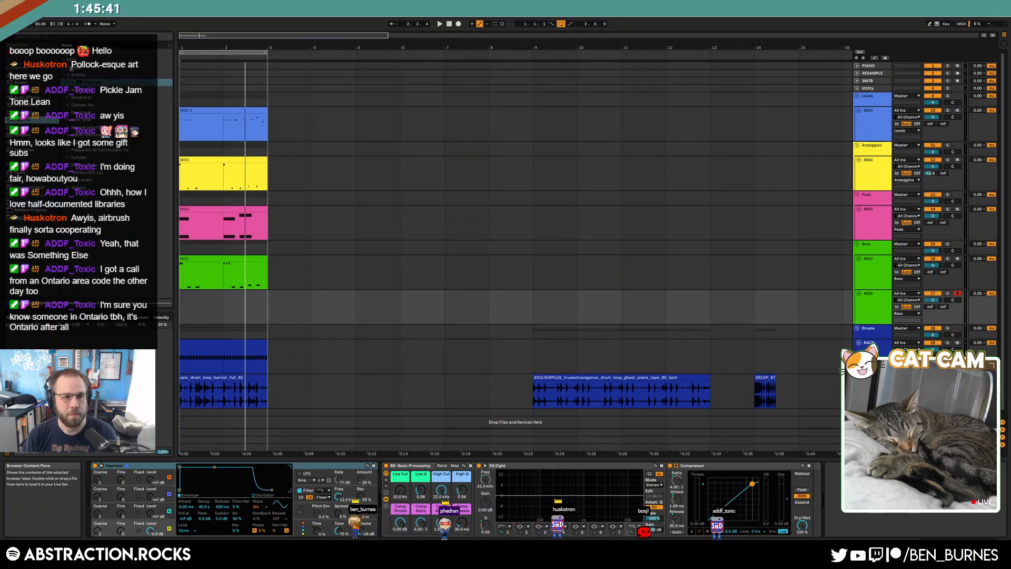
pyautogui.click(69, 76)
pyautogui.click(65, 128)
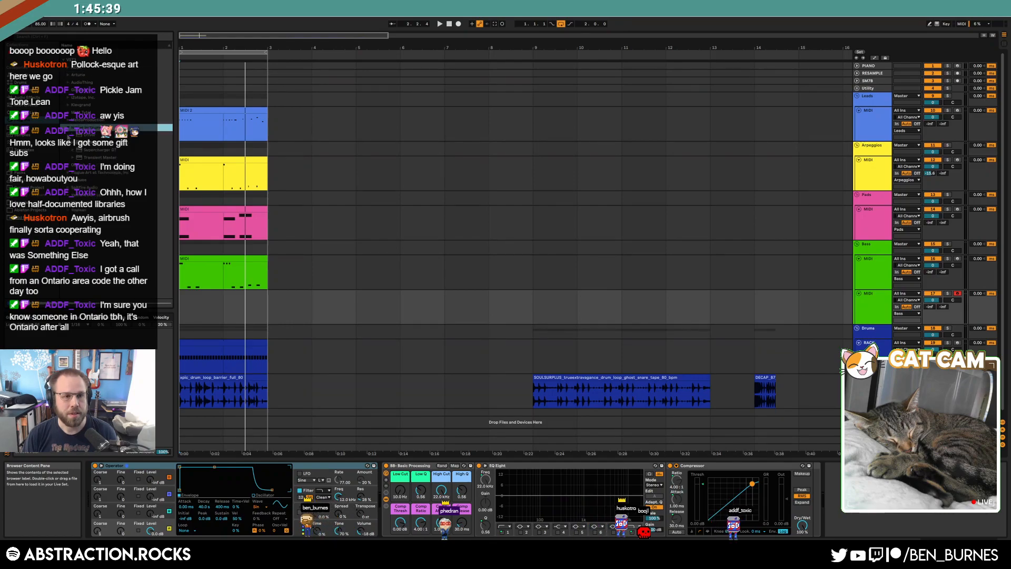
pyautogui.click(62, 54)
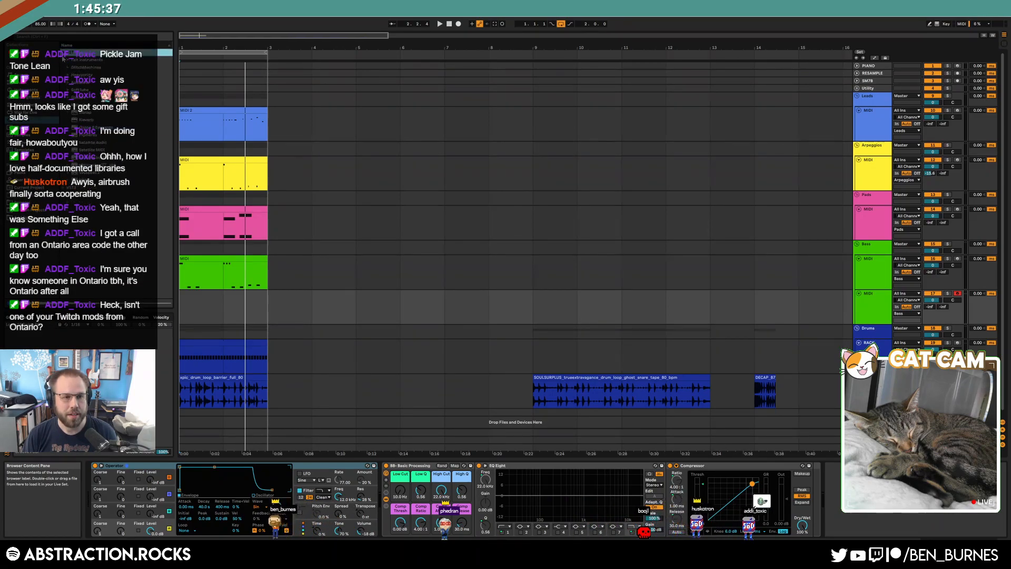
pyautogui.click(70, 83)
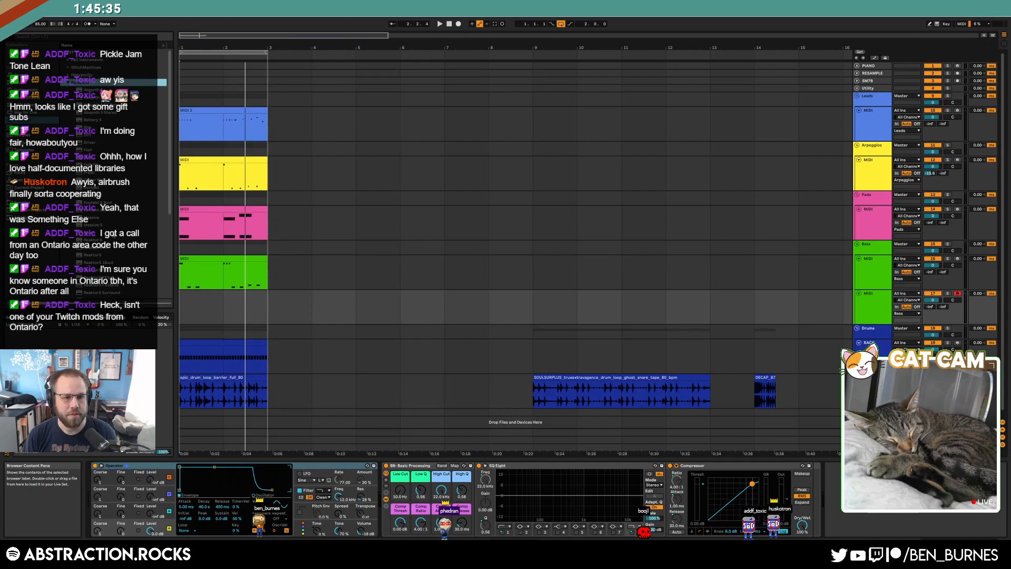
pyautogui.click(84, 217)
pyautogui.doubleClick(84, 218)
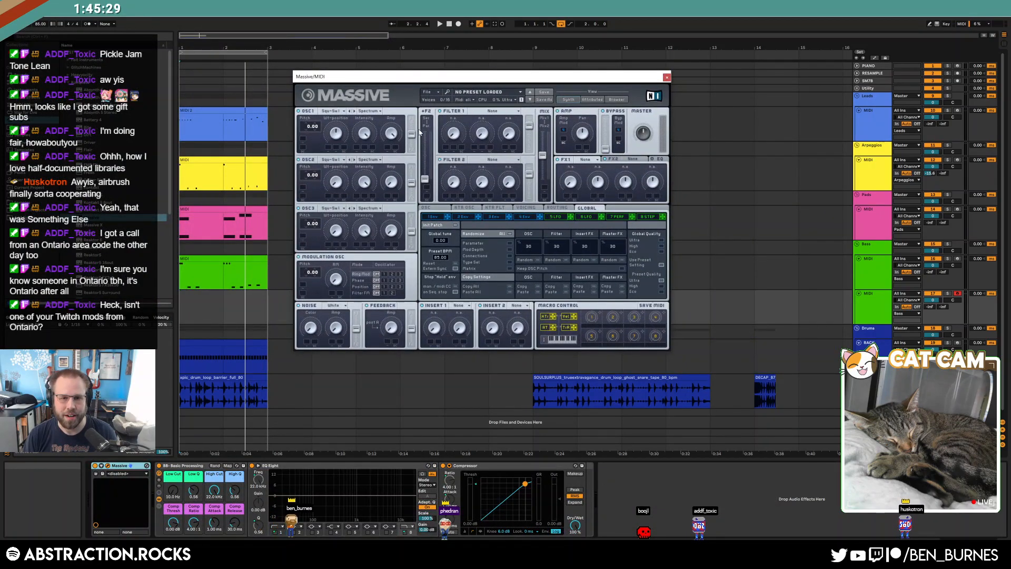
# - Set Massive's Filter 1 to Lowpass 2, adjust its cutoff, and shape the envelope with a slow attack and full sustain
pyautogui.click(481, 112)
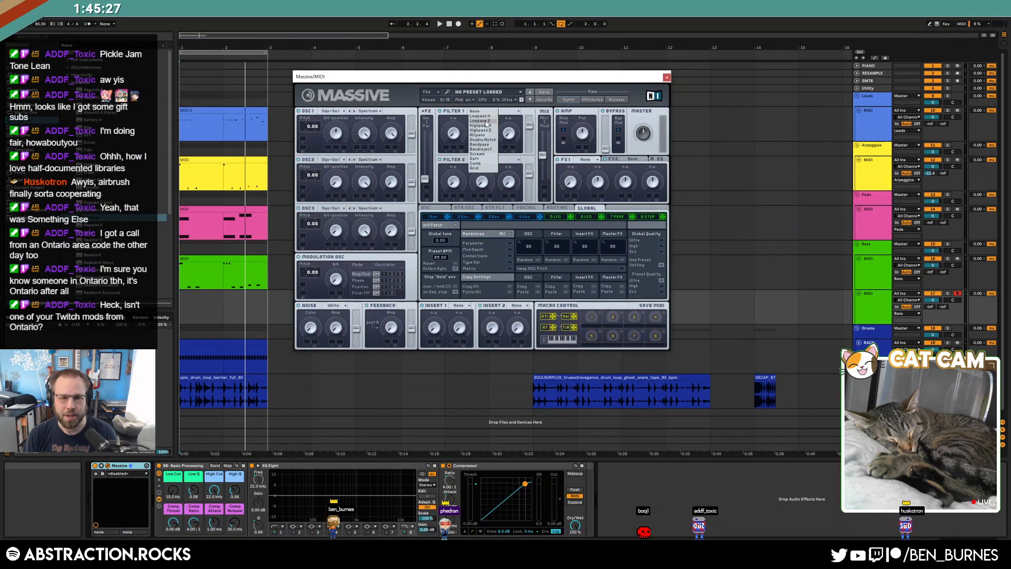
pyautogui.click(486, 121)
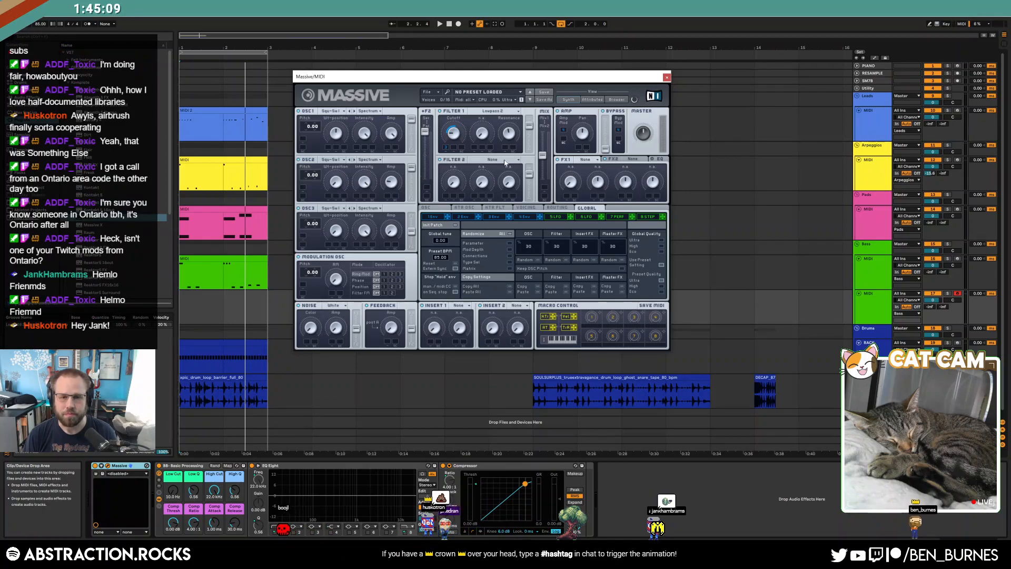
pyautogui.click(500, 218)
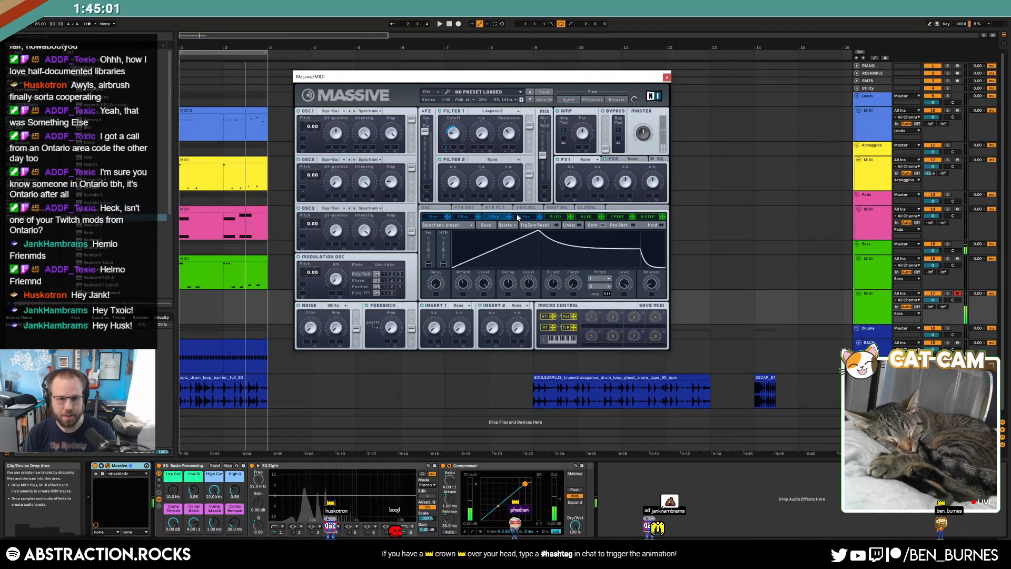
pyautogui.moveTo(603, 244); pyautogui.dragTo(603, 232)
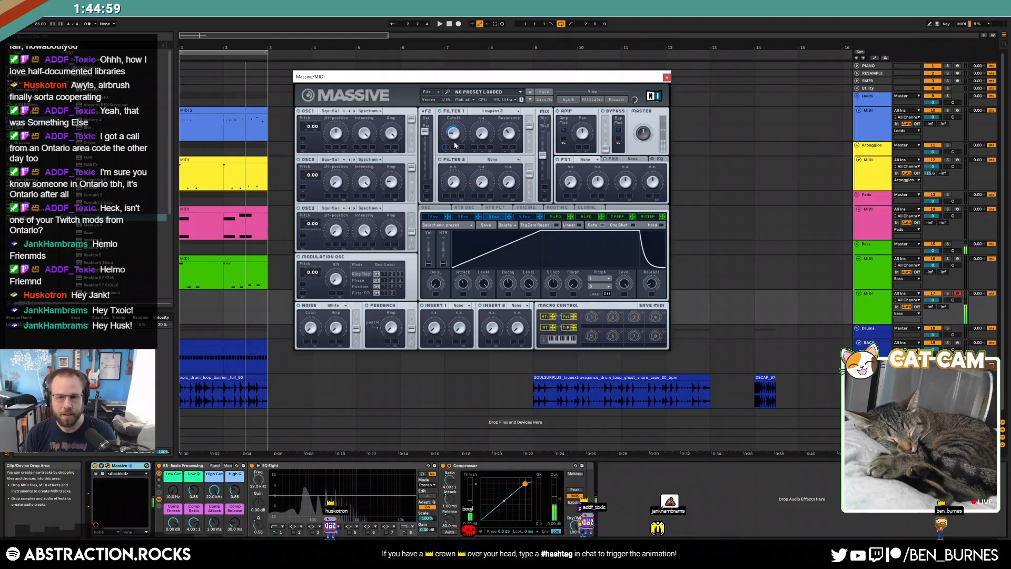
pyautogui.moveTo(542, 230)
pyautogui.mouseDown()
pyautogui.moveTo(562, 226)
pyautogui.moveTo(539, 230)
pyautogui.mouseUp()
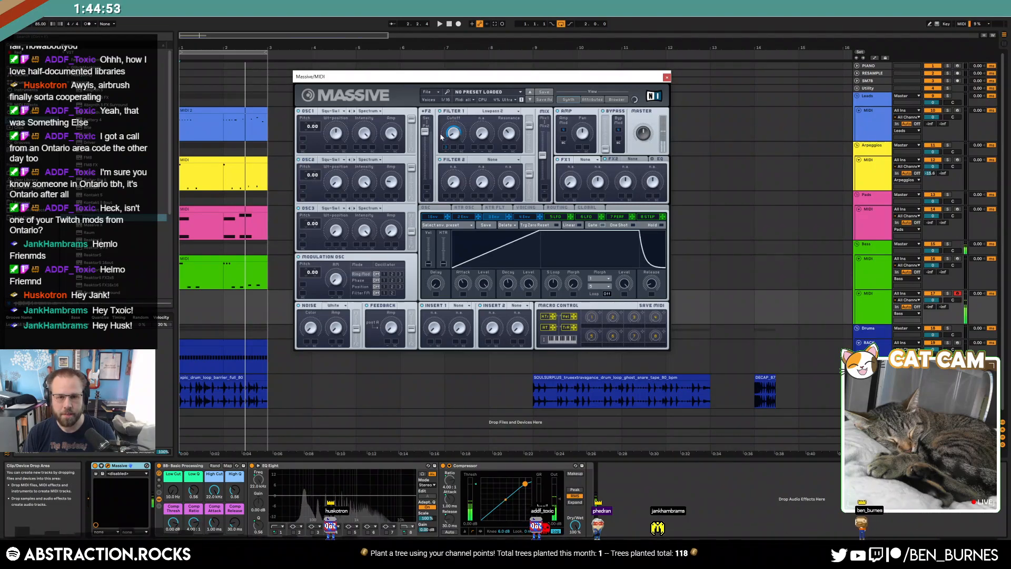
pyautogui.click(667, 77)
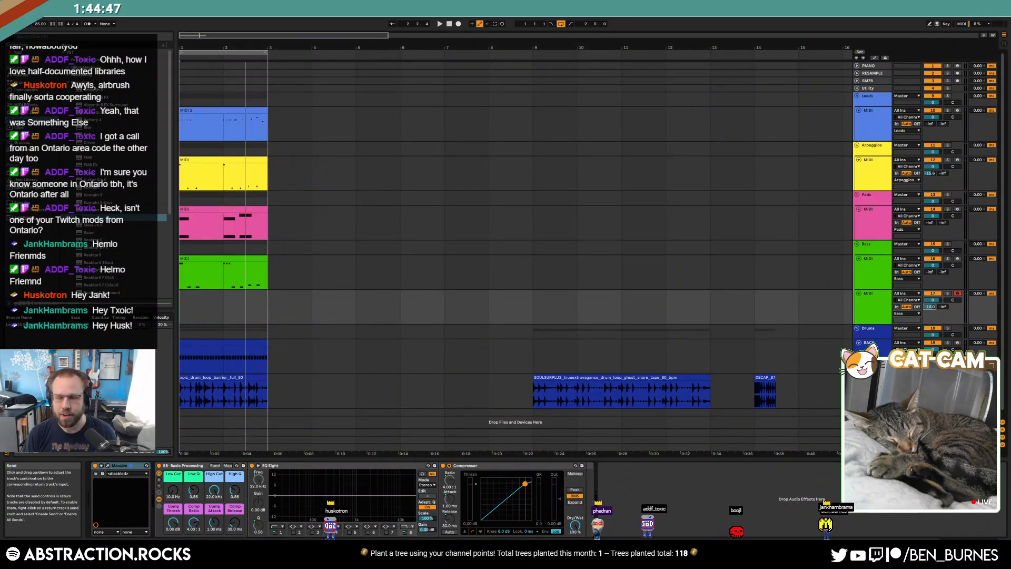
# - Put the insert marker at bar 1 on the second bass track and set Massive's OSC2 pitch to -12.00
pyautogui.click(183, 303)
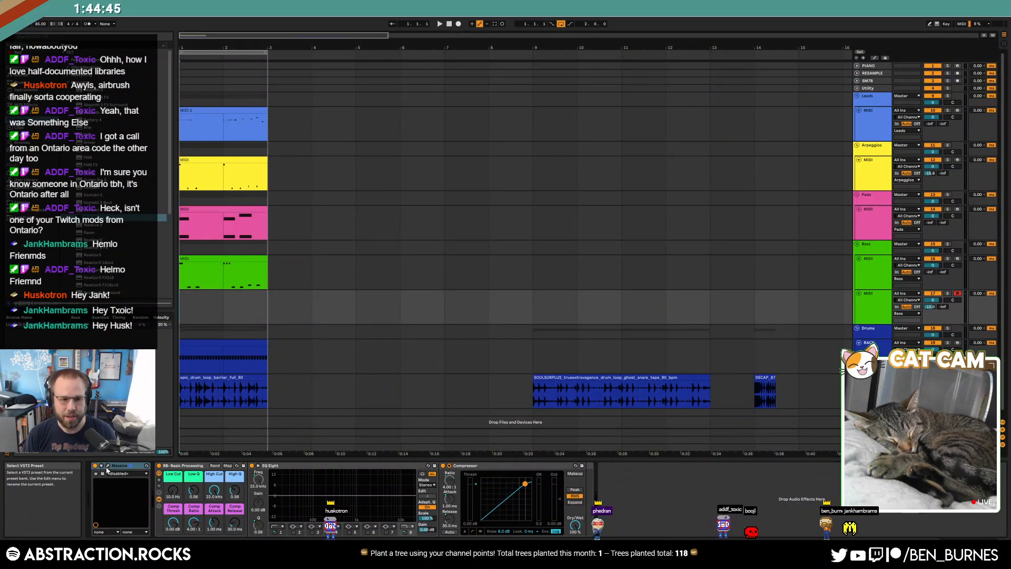
pyautogui.hotkey('ctrl', 'alt', 'p')
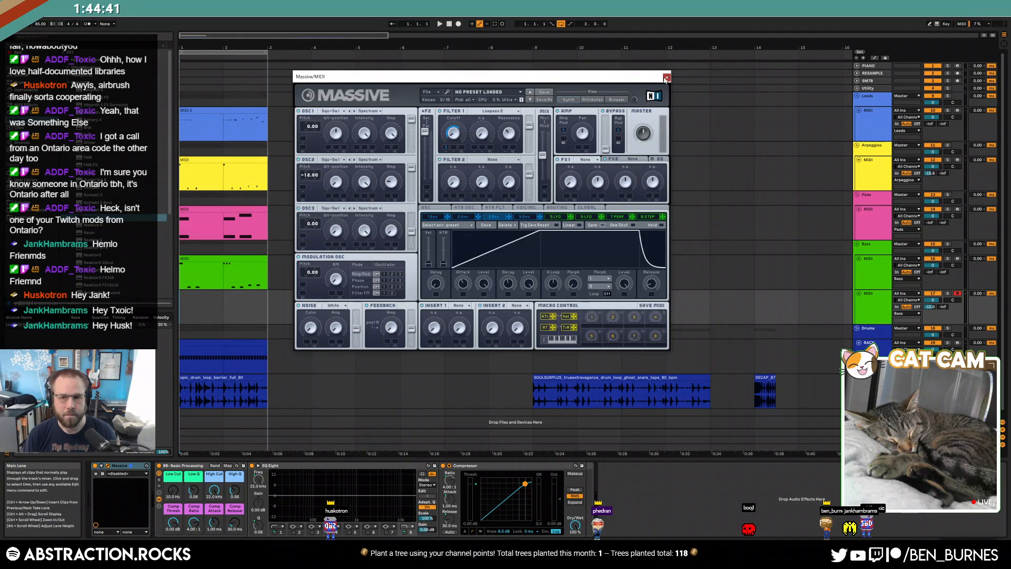
pyautogui.click(666, 78)
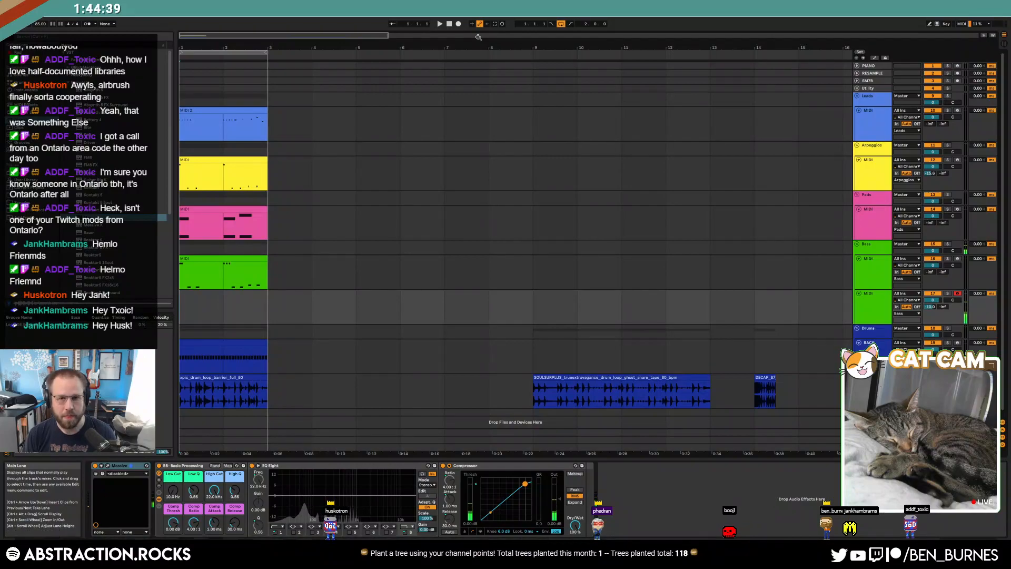
# - Record a bass note near the end of bar 1 on the second bass track and fit the clip to the two-bar loop
pyautogui.click(459, 25)
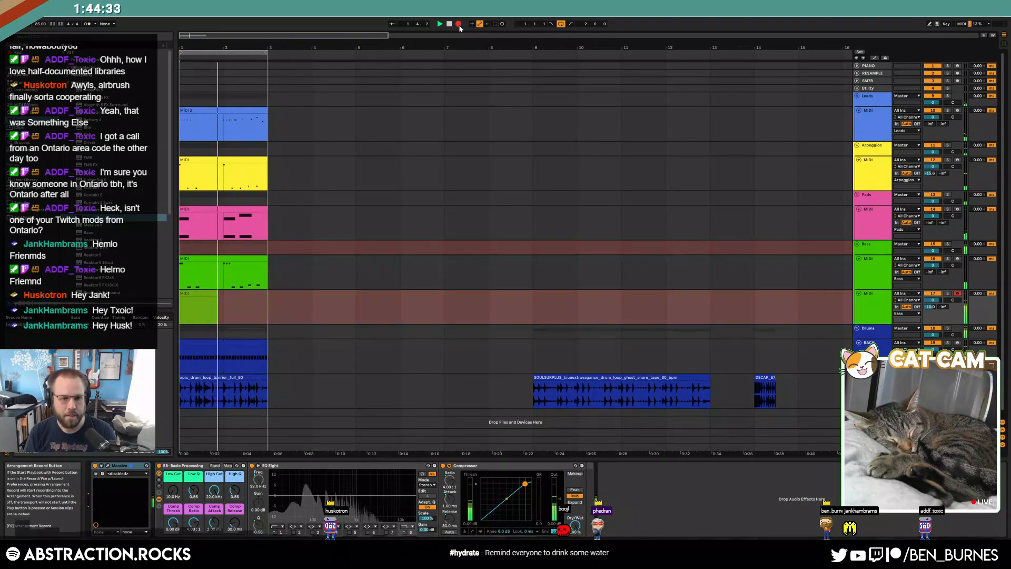
pyautogui.press('space')
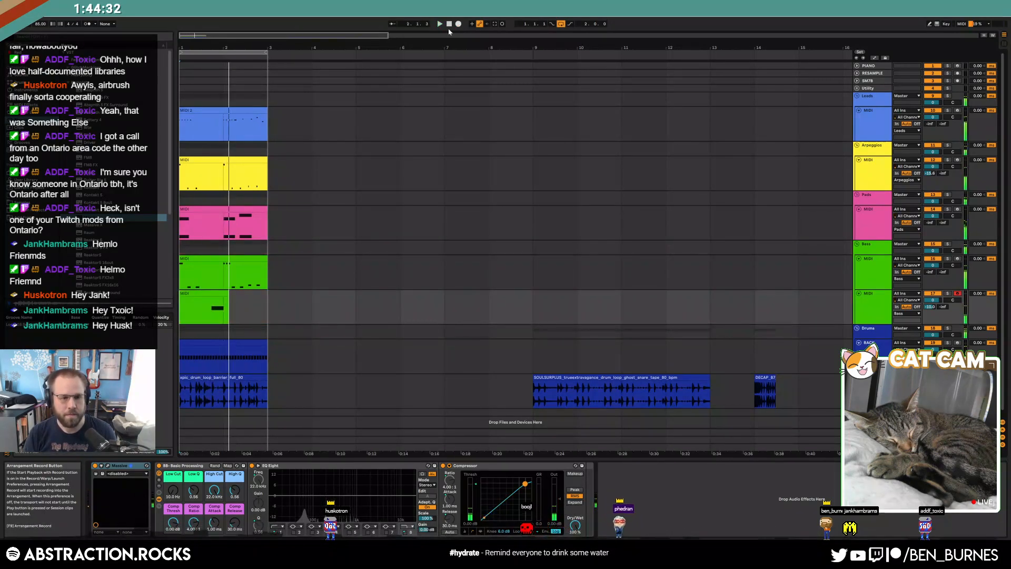
pyautogui.click(225, 298)
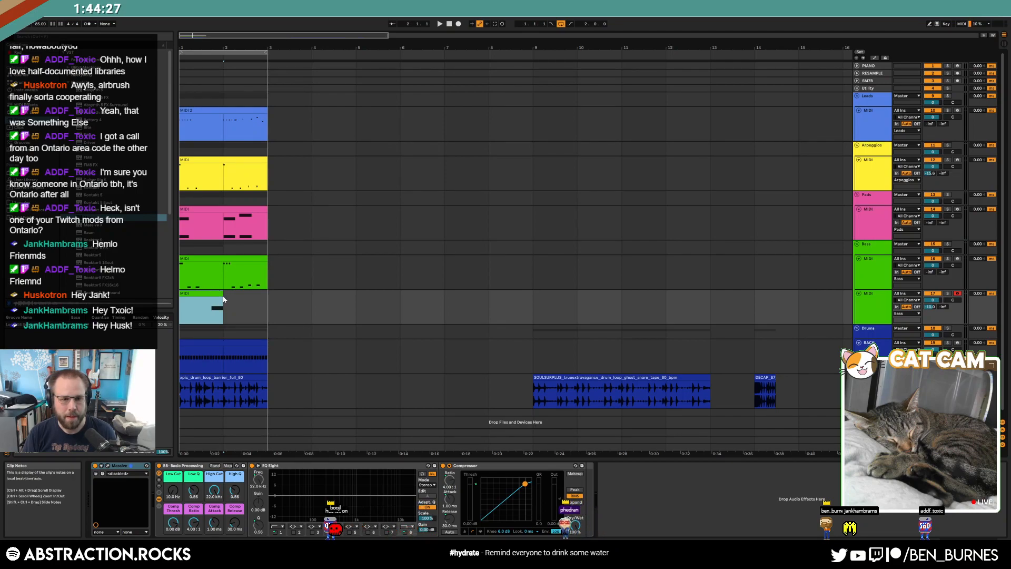
pyautogui.moveTo(223, 302); pyautogui.dragTo(264, 298)
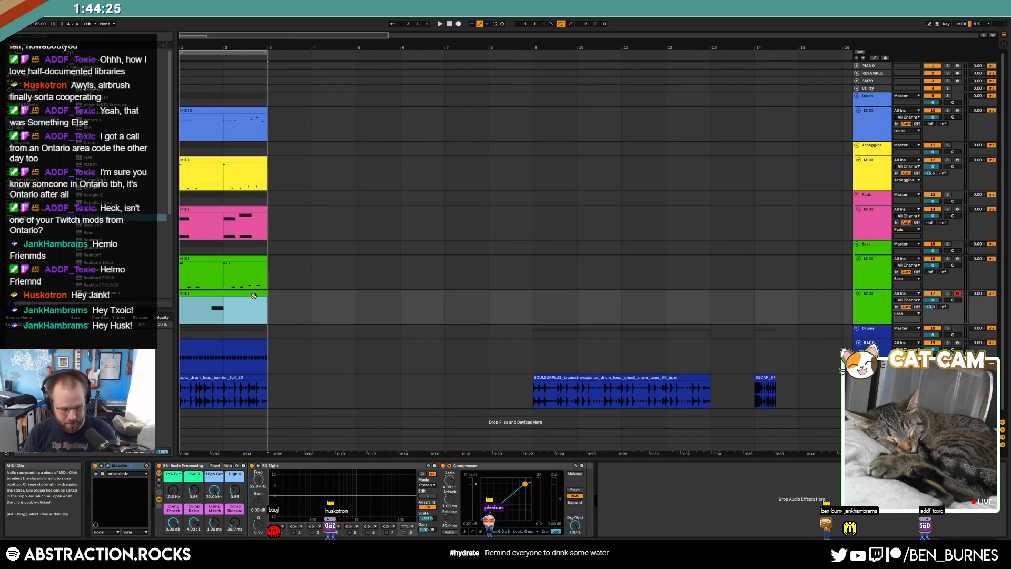
# - Open the new bass clip and resize its C1 note so that it starts at 1.3.3 and ends at bar 2
pyautogui.click(254, 298)
pyautogui.doubleClick(254, 298)
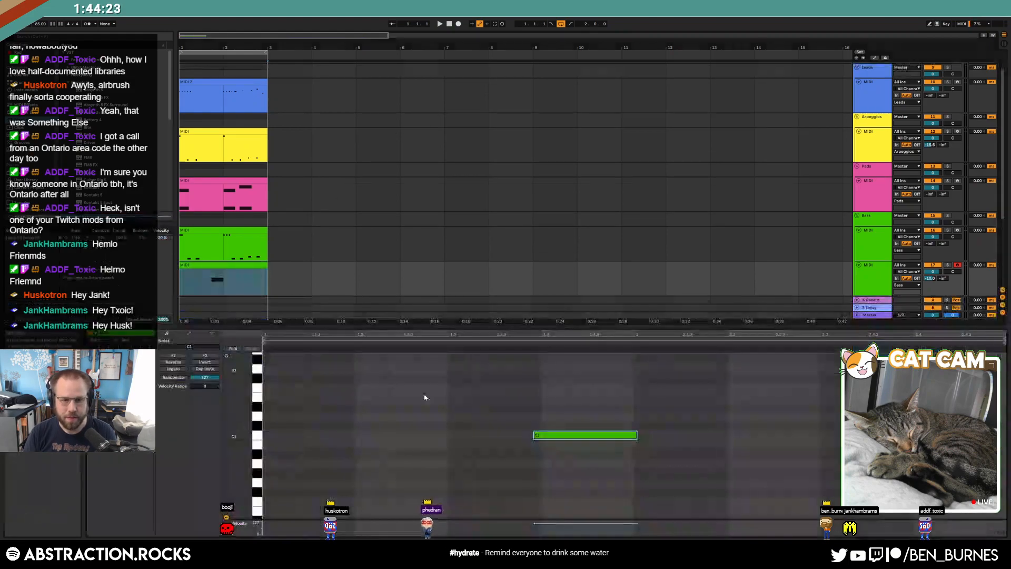
pyautogui.moveTo(563, 441); pyautogui.dragTo(572, 440)
pyautogui.moveTo(643, 436); pyautogui.dragTo(634, 436)
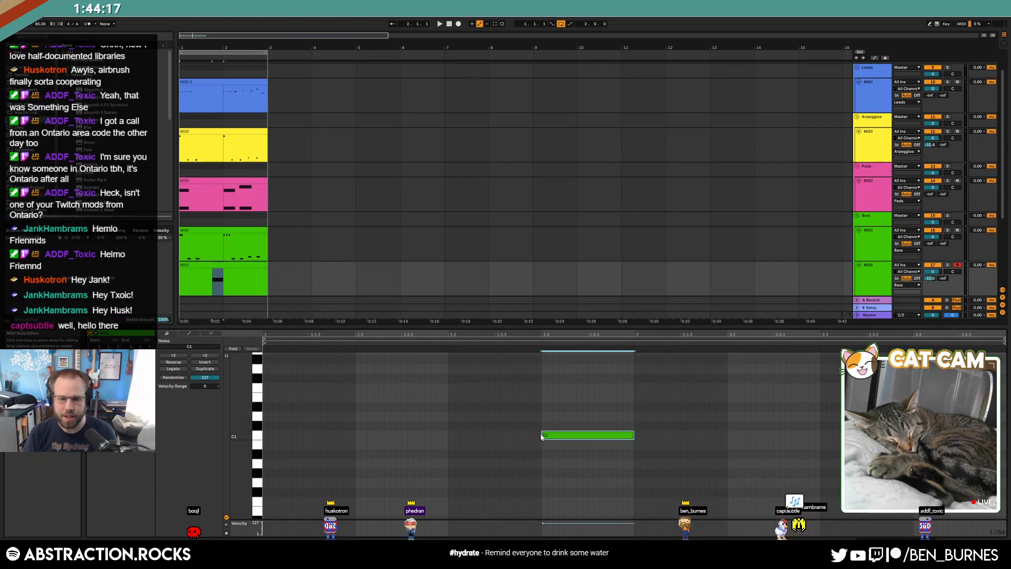
pyautogui.moveTo(543, 435); pyautogui.dragTo(495, 435)
pyautogui.hotkey('shift', 'Tab')
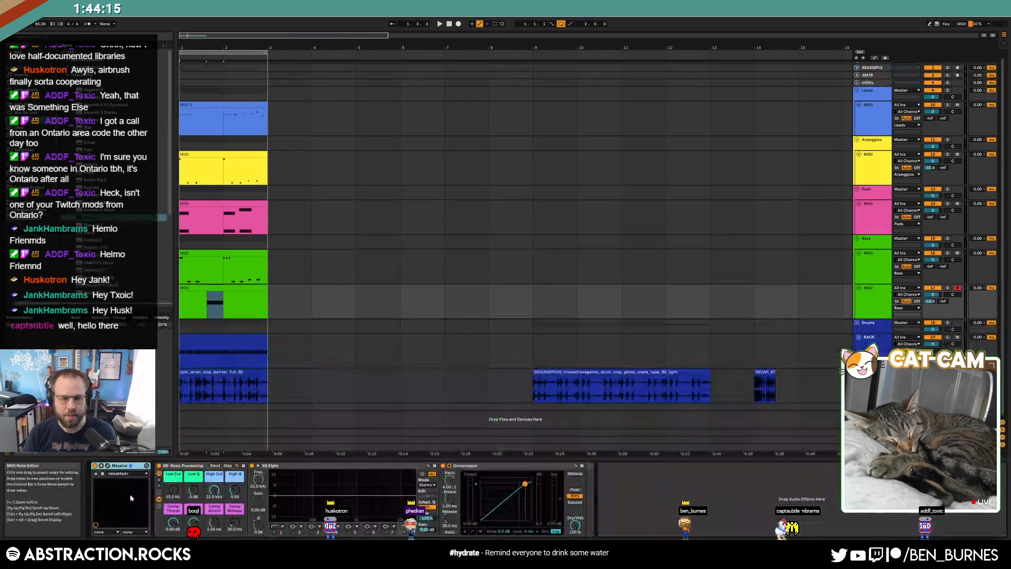
# - Lengthen Massive's envelope attack, load the Hardclipper in Insert 1, and play the loop to hear the sound
pyautogui.moveTo(515, 237); pyautogui.dragTo(534, 236)
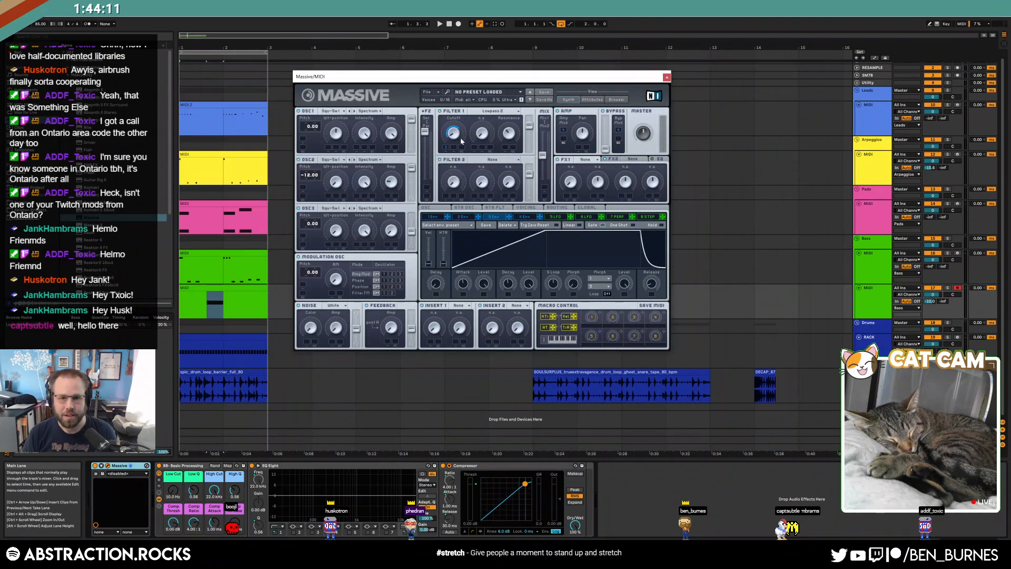
pyautogui.press('space')
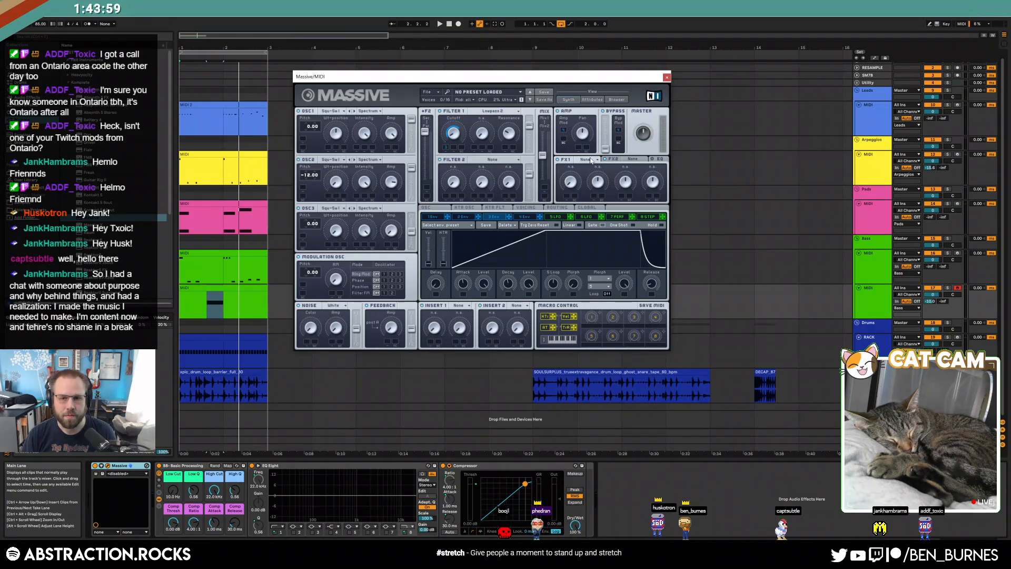
pyautogui.click(463, 305)
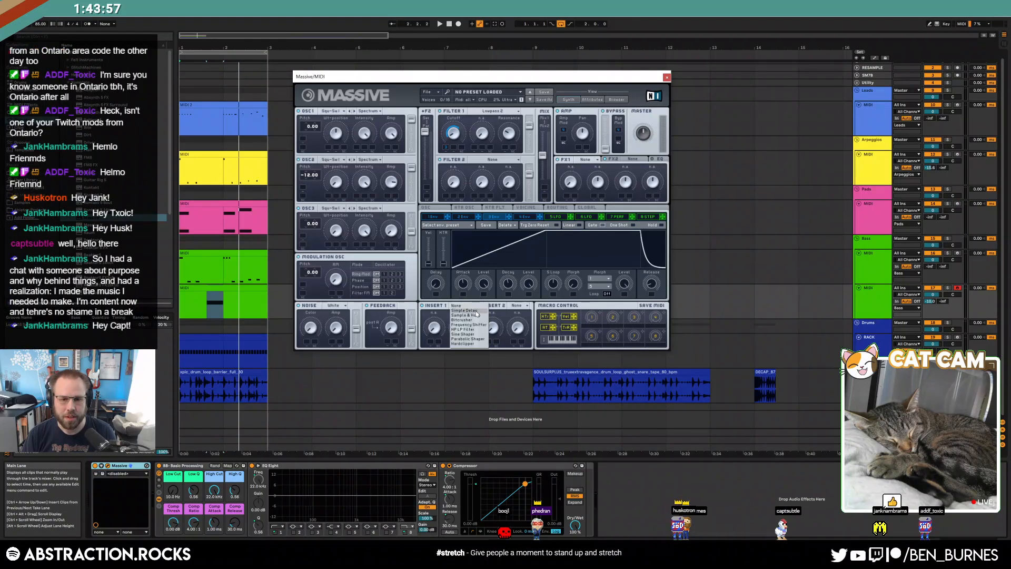
pyautogui.click(478, 344)
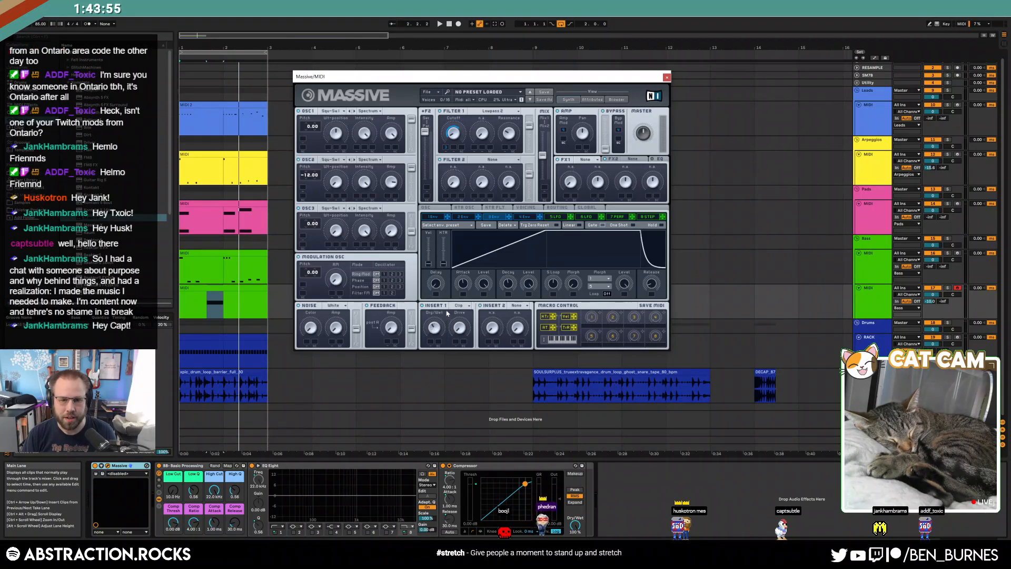
pyautogui.press('space')
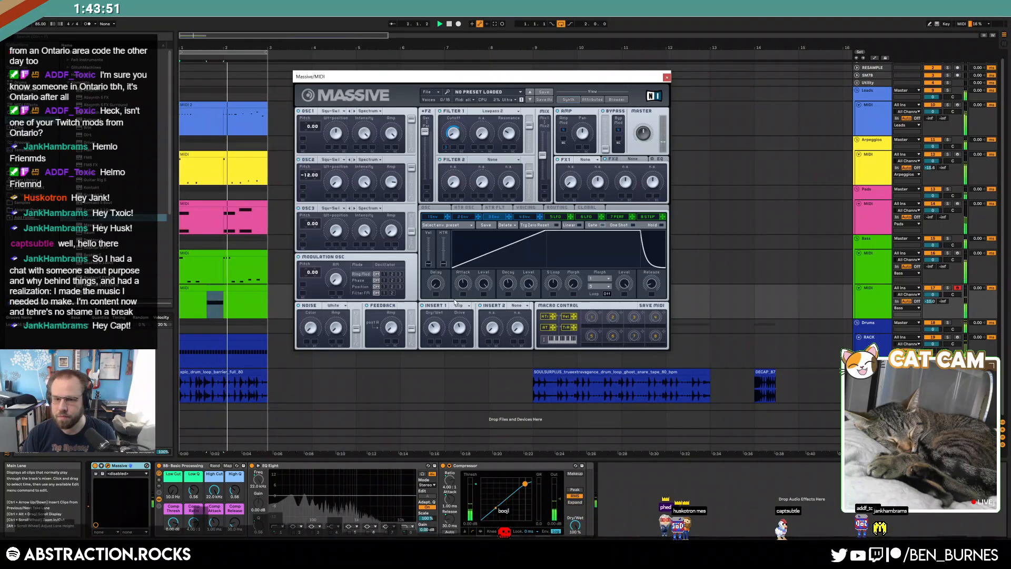
# - Close Massive, show the Session View mixer, and balance the track levels while the loop plays
pyautogui.click(667, 78)
pyautogui.click(878, 274)
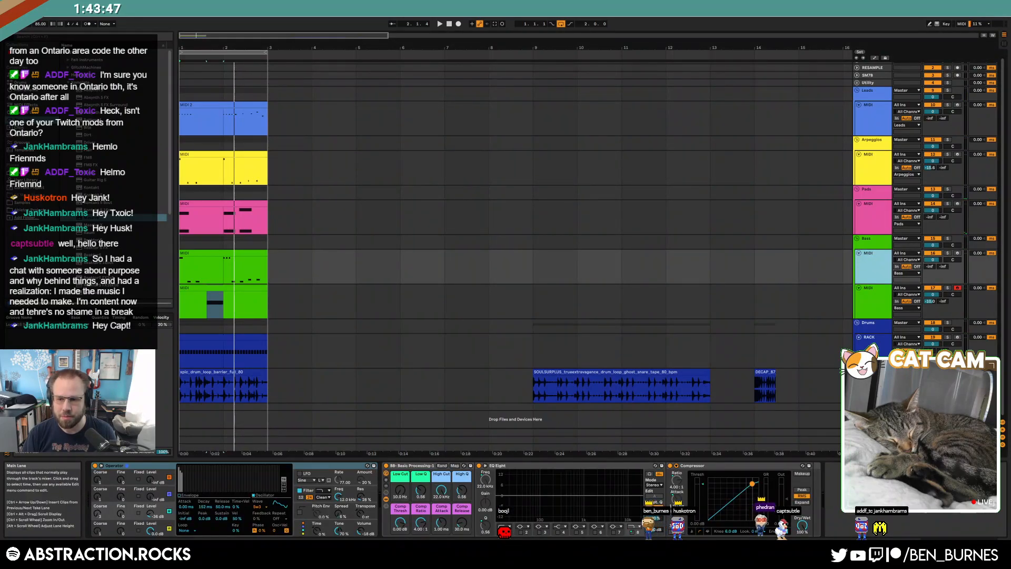
pyautogui.press('Tab')
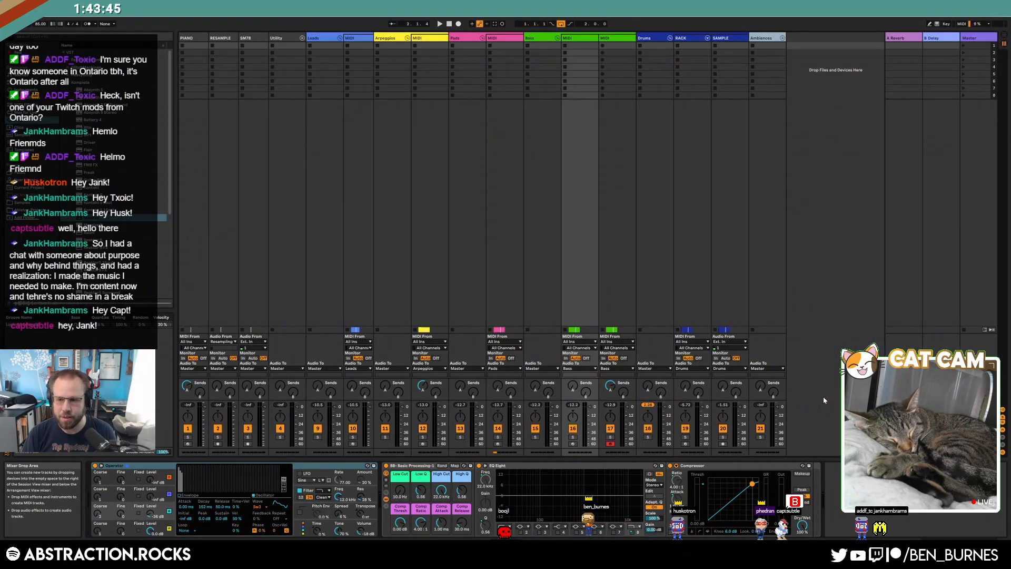
pyautogui.press('space')
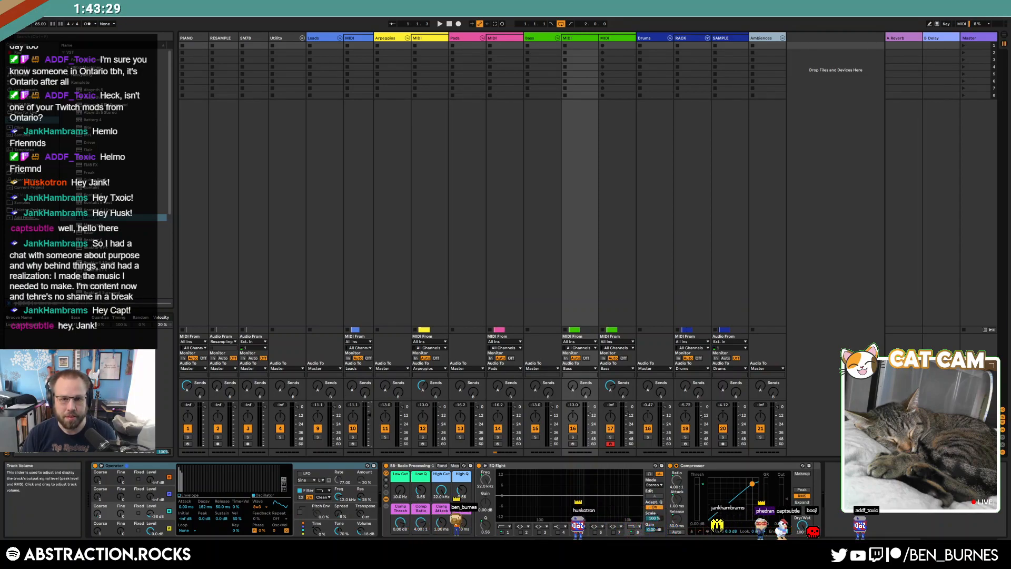
pyautogui.press('space')
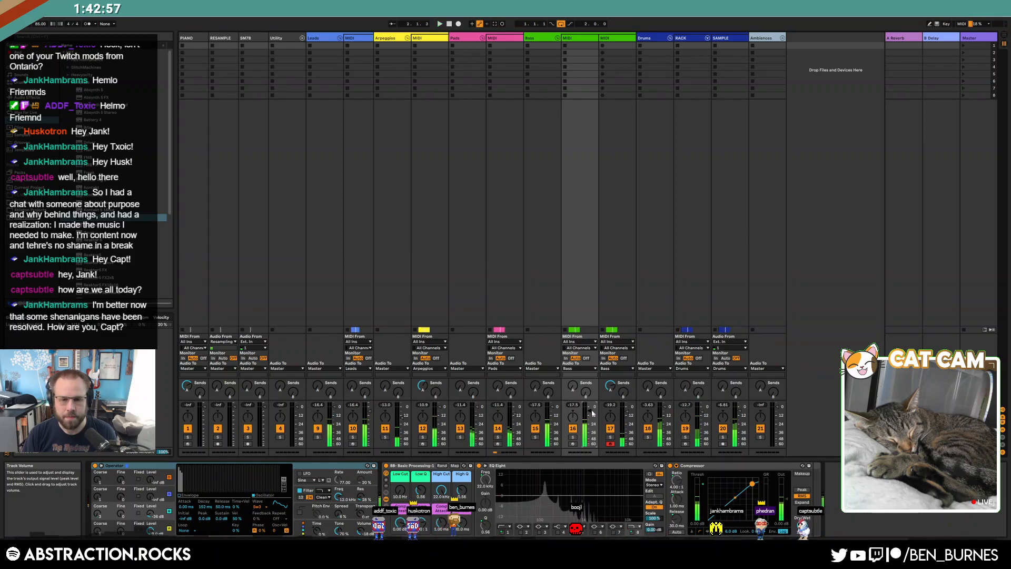
# - Return to the Arrangement, play the loop, lower the second bass track's volume slightly and raise the lead track's Reverb send
pyautogui.hotkey('shift', 'Tab')
pyautogui.press('Tab')
pyautogui.press('space')
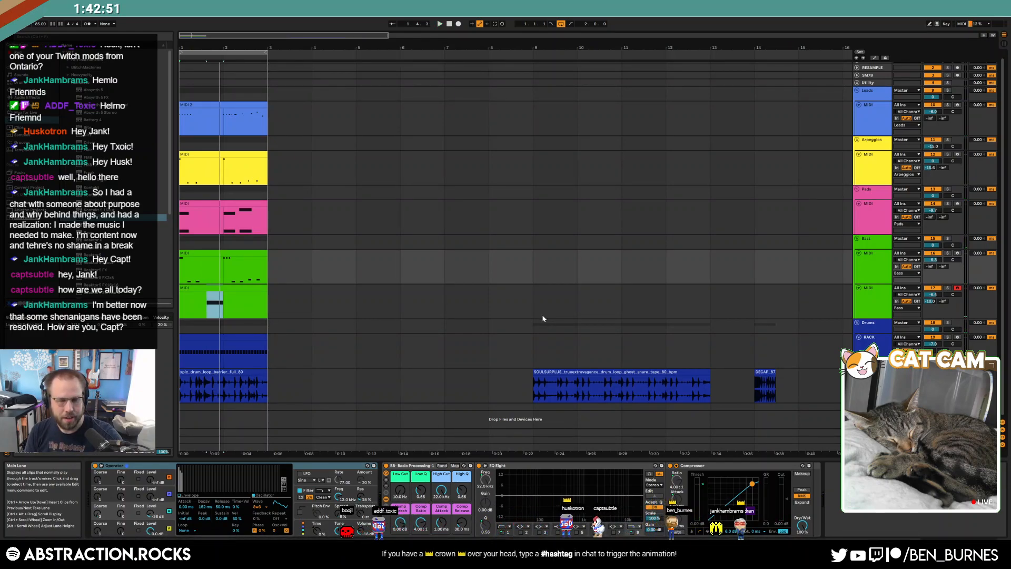
pyautogui.press('space')
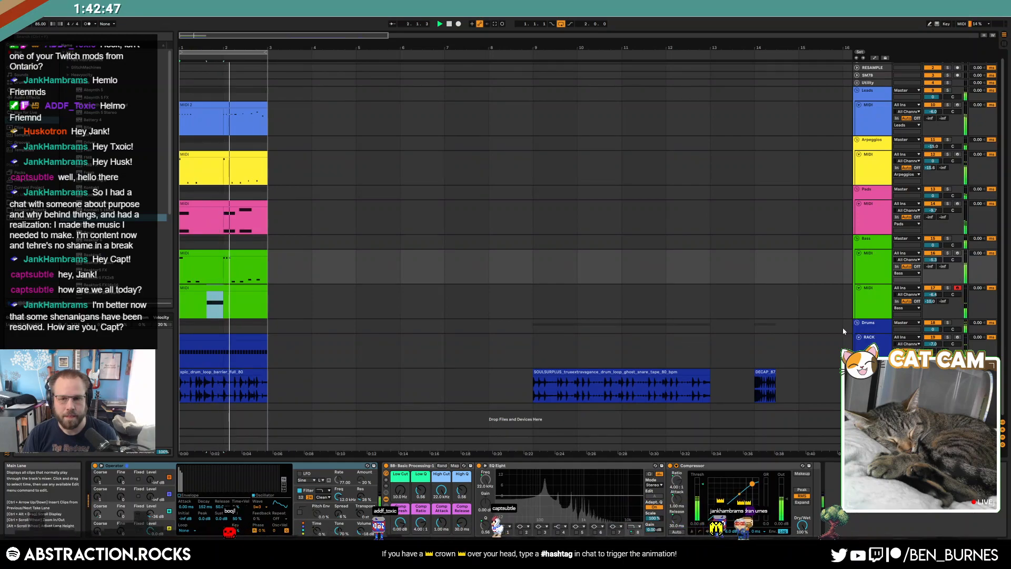
pyautogui.moveTo(928, 297); pyautogui.dragTo(928, 304)
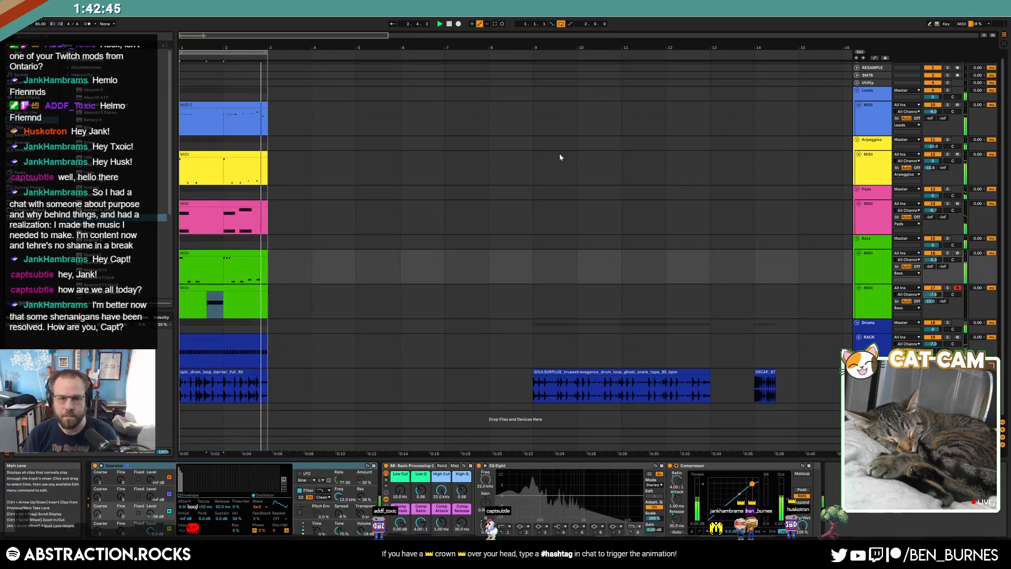
pyautogui.moveTo(929, 118); pyautogui.dragTo(929, 111)
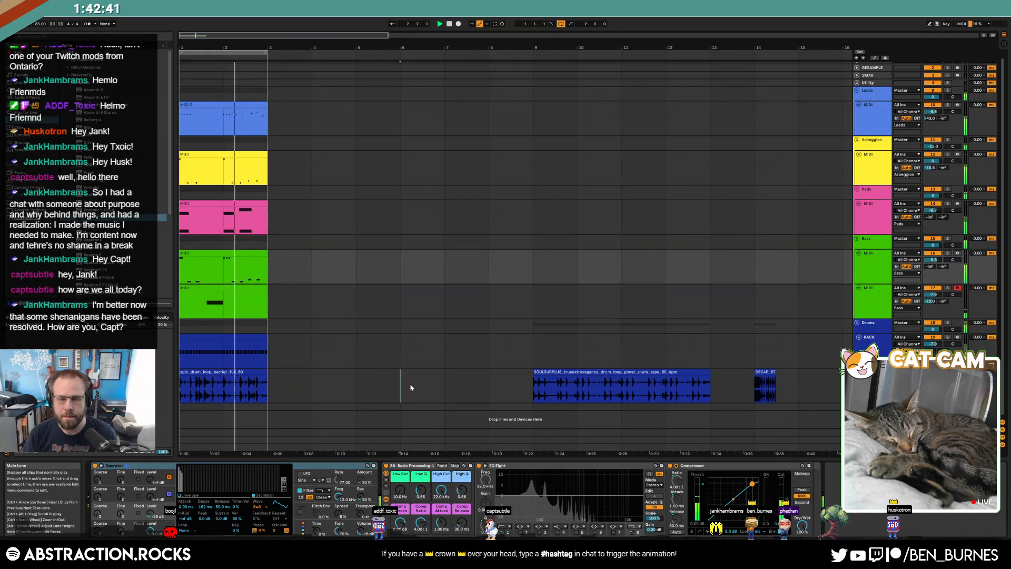
# - Stop playback, duplicate the drum loop clip to bar 3 and extend the hi-hat clip to bar 5
pyautogui.click(401, 386)
pyautogui.press('space')
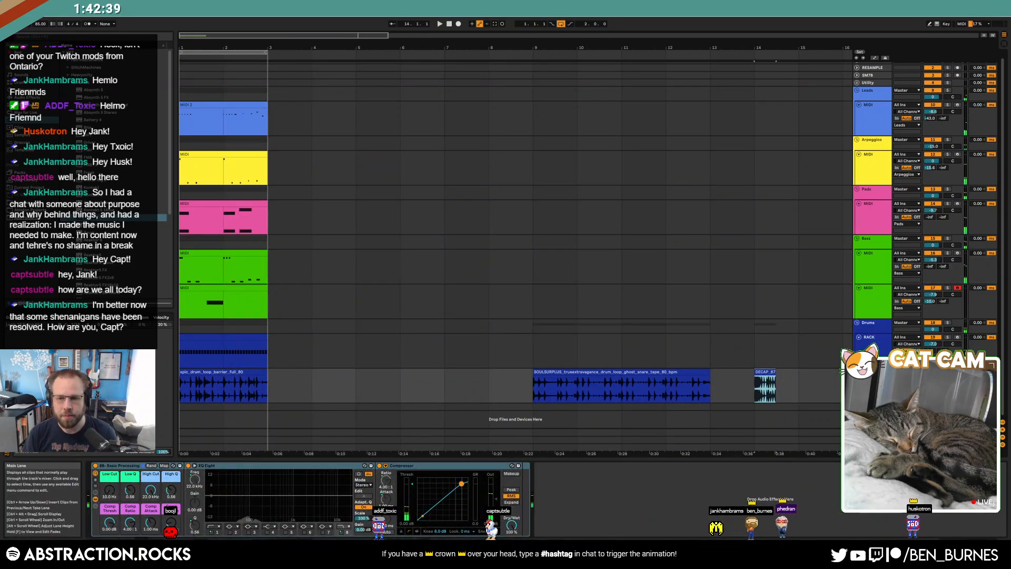
pyautogui.click(754, 373)
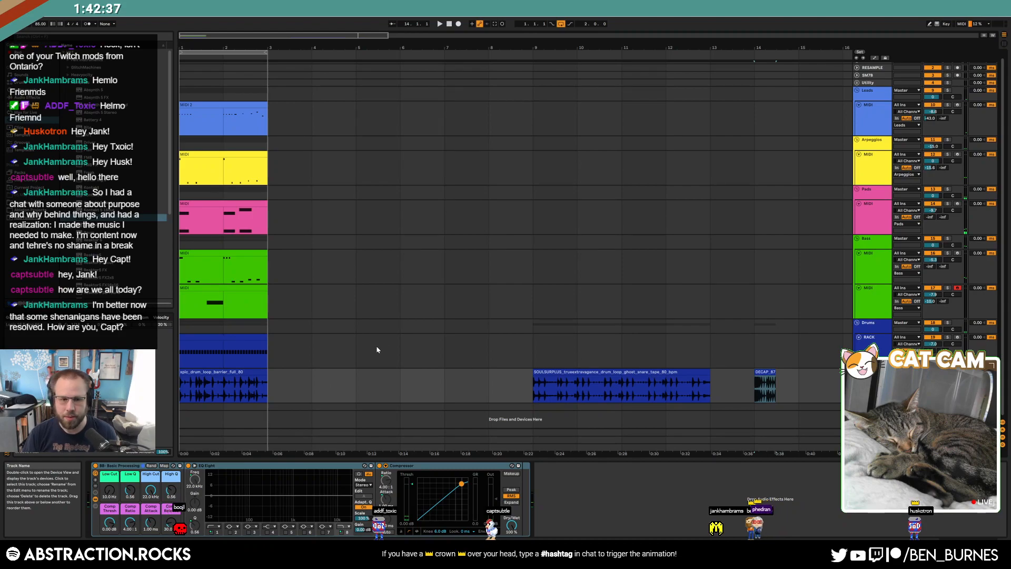
pyautogui.scroll(-1, 349, 354)
pyautogui.click(260, 366)
pyautogui.hotkey('ctrl', 'd')
pyautogui.moveTo(267, 337); pyautogui.dragTo(343, 336)
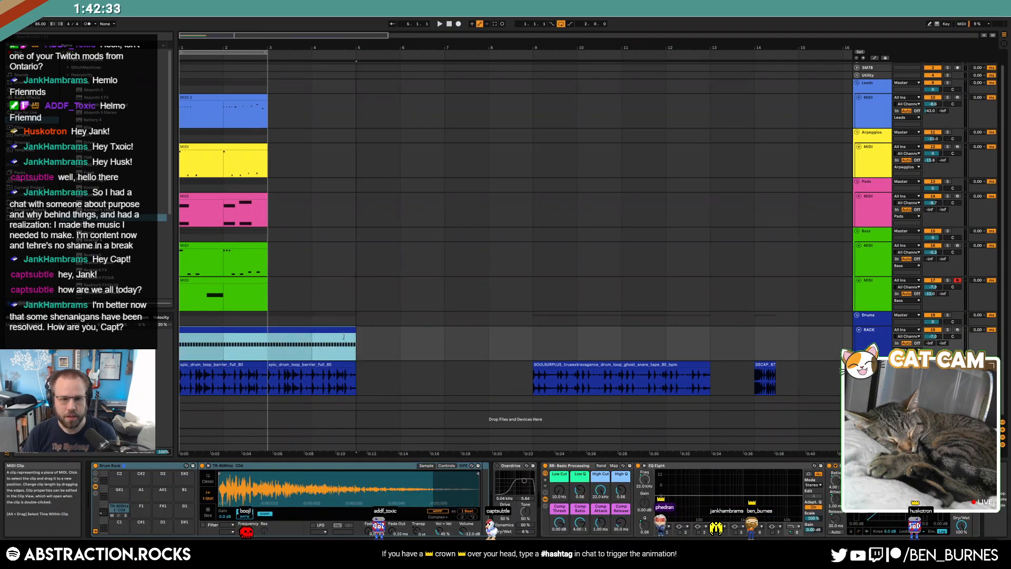
# - Duplicate both bass clips and the pads clip so that they also fill bars 3 and 4
pyautogui.click(251, 279)
pyautogui.hotkey('ctrl', 'd')
pyautogui.click(265, 244)
pyautogui.hotkey('ctrl', 'd')
pyautogui.click(262, 194)
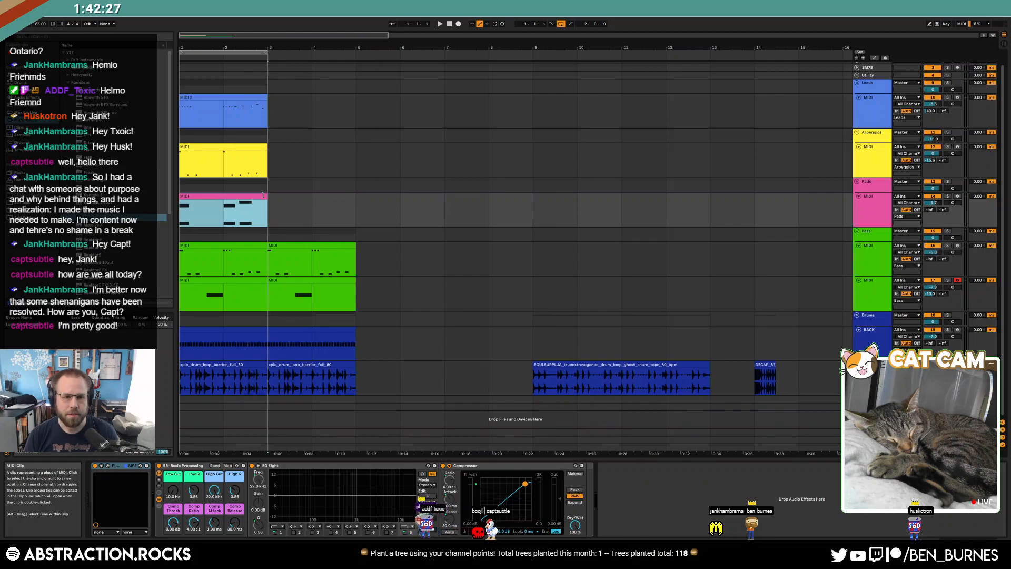
pyautogui.hotkey('ctrl', 'd')
pyautogui.click(165, 490)
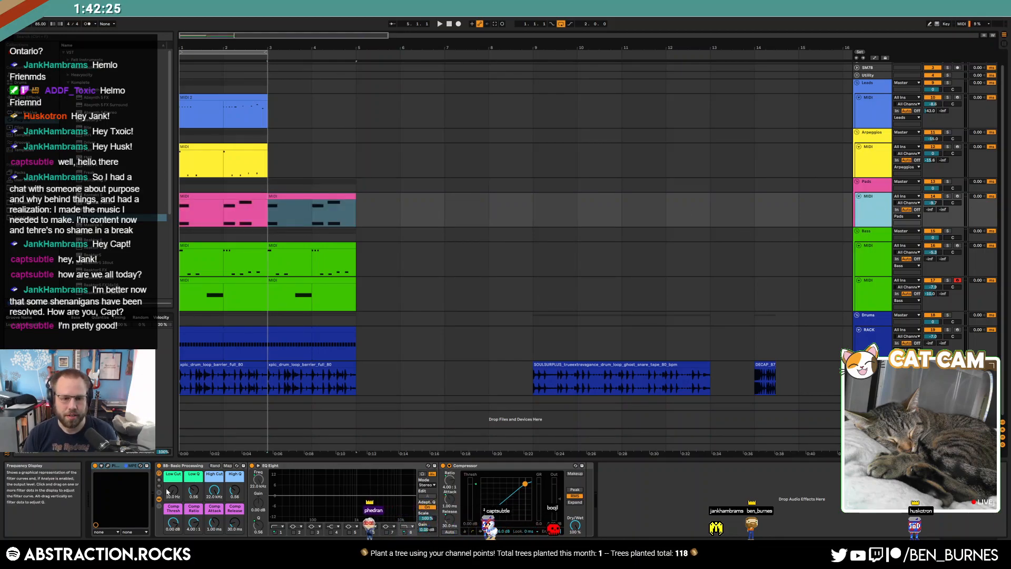
# - Set the arpeggio clip's loop to a full two bars and duplicate the clip to bar 3
pyautogui.click(258, 147)
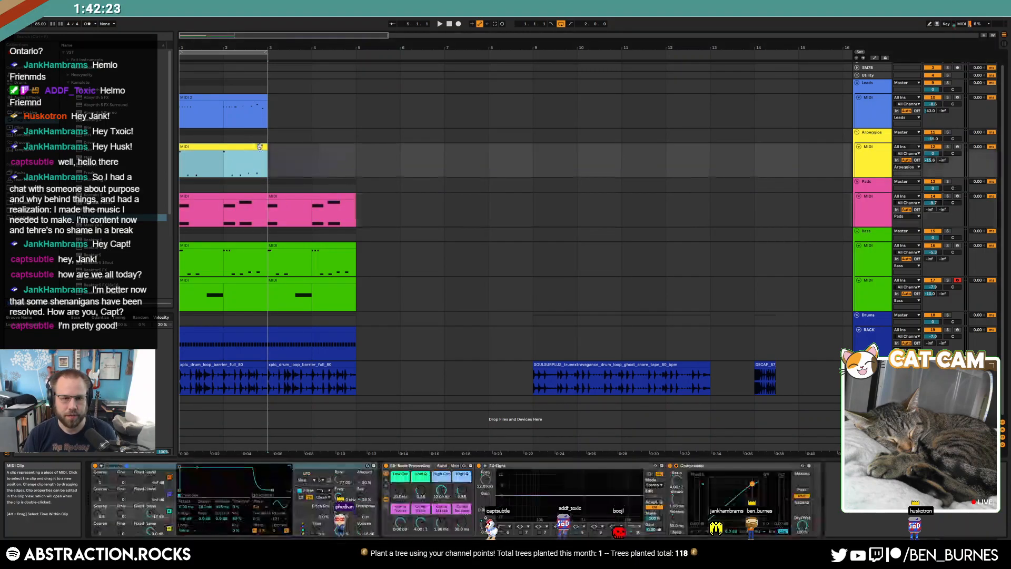
pyautogui.hotkey('ctrl', 'd')
pyautogui.hotkey('shift', 'Tab')
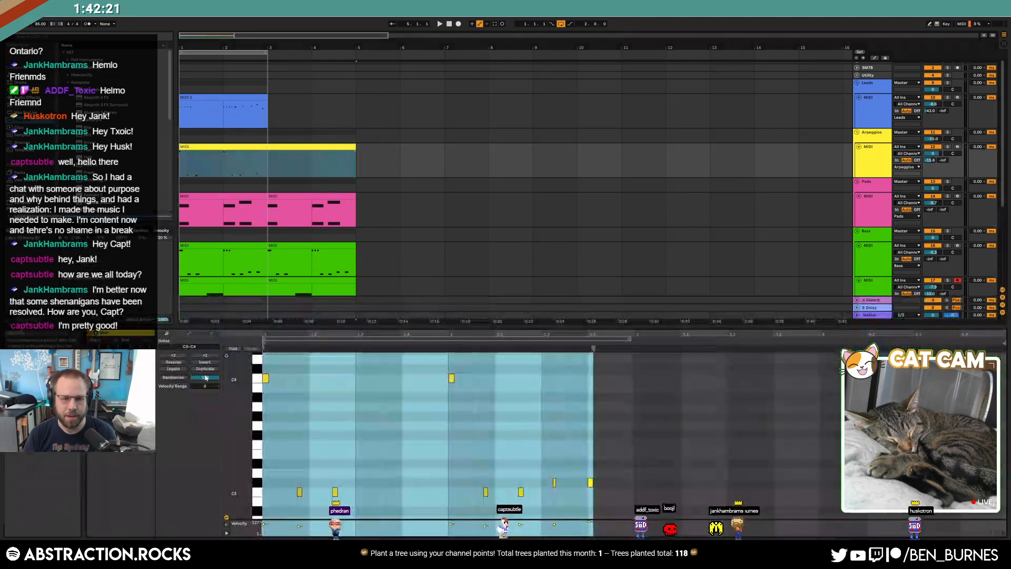
pyautogui.click(624, 337)
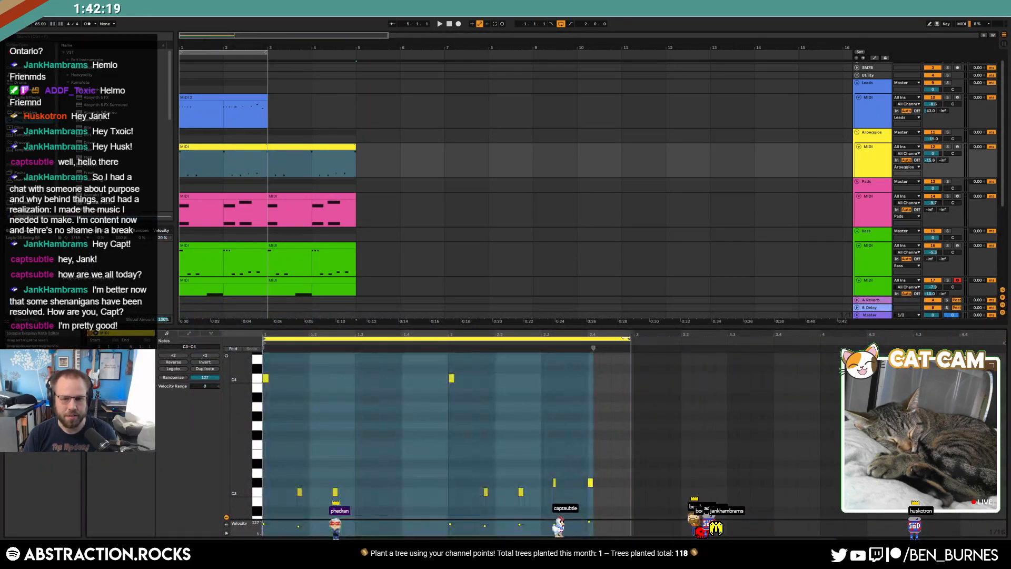
pyautogui.moveTo(623, 337); pyautogui.dragTo(634, 337)
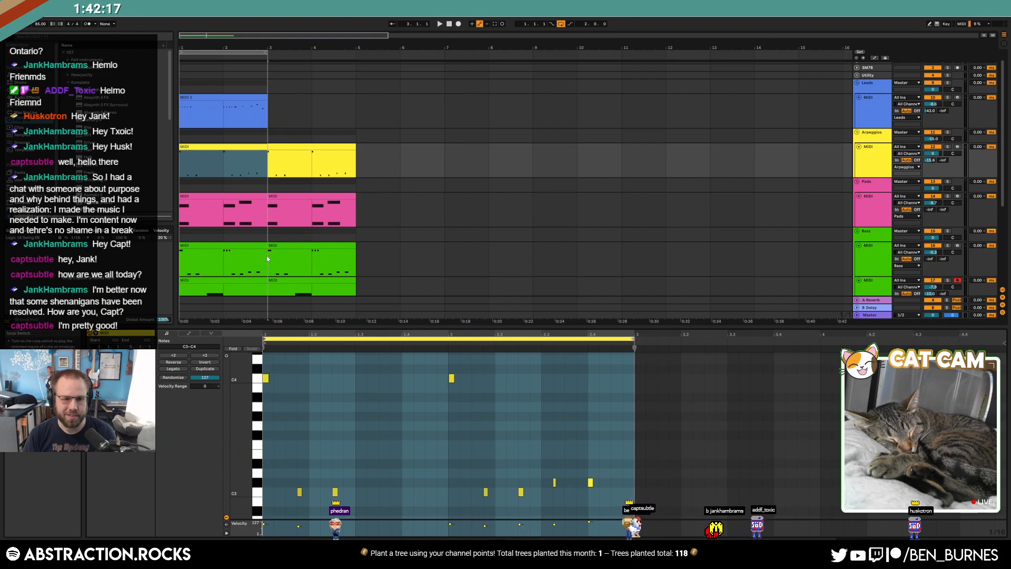
# - Duplicate the lead clip to bar 3 and extend the arrangement loop to bar 5
pyautogui.click(264, 100)
pyautogui.hotkey('shift', 'Tab')
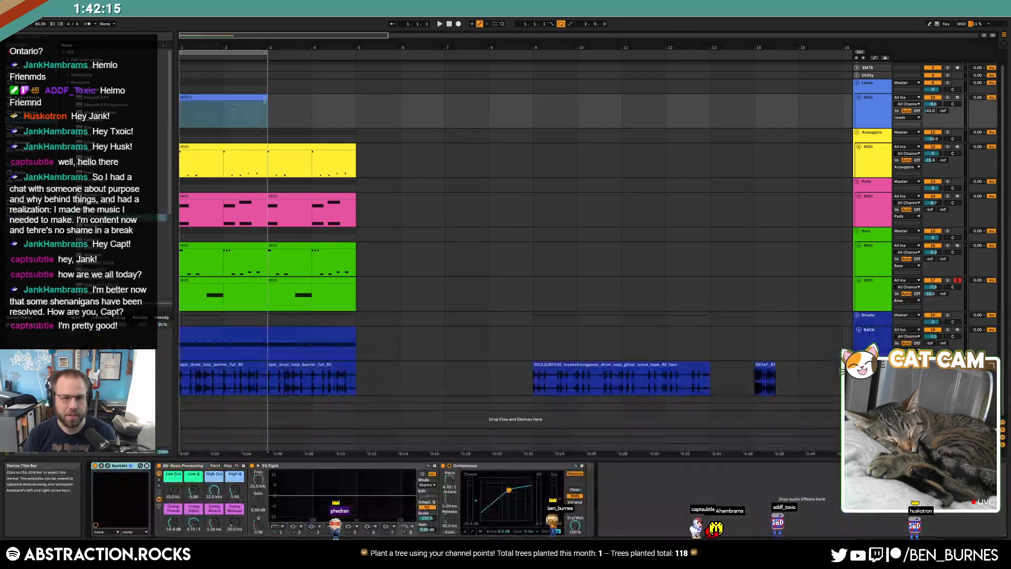
pyautogui.click(265, 100)
pyautogui.hotkey('ctrl', 'd')
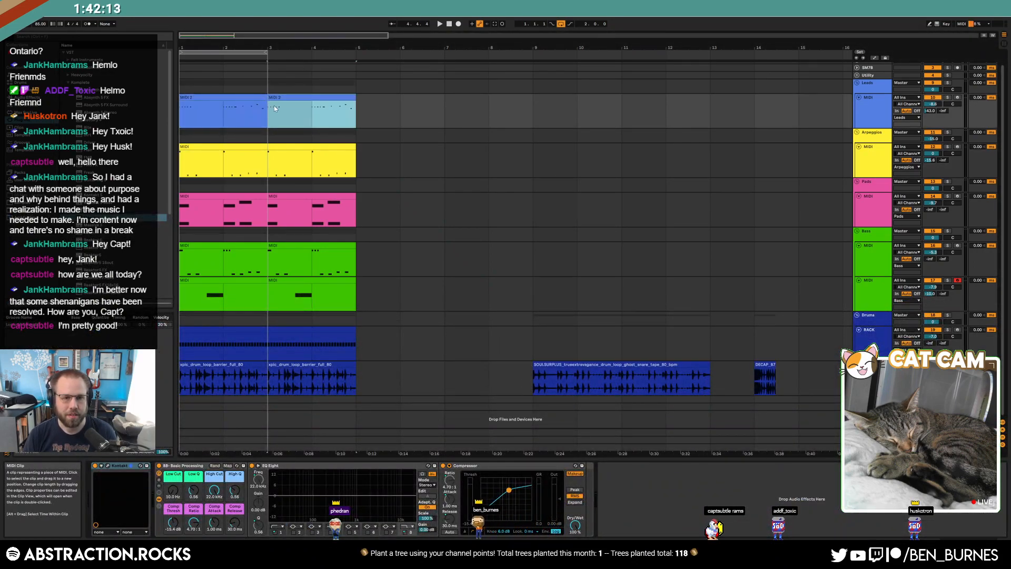
pyautogui.moveTo(266, 55); pyautogui.dragTo(356, 55)
# - Split the second drum loop clip in bar 4 and duplicate short slices to build a varied drum pattern, playing back the result
pyautogui.click(285, 365)
pyautogui.press('z')
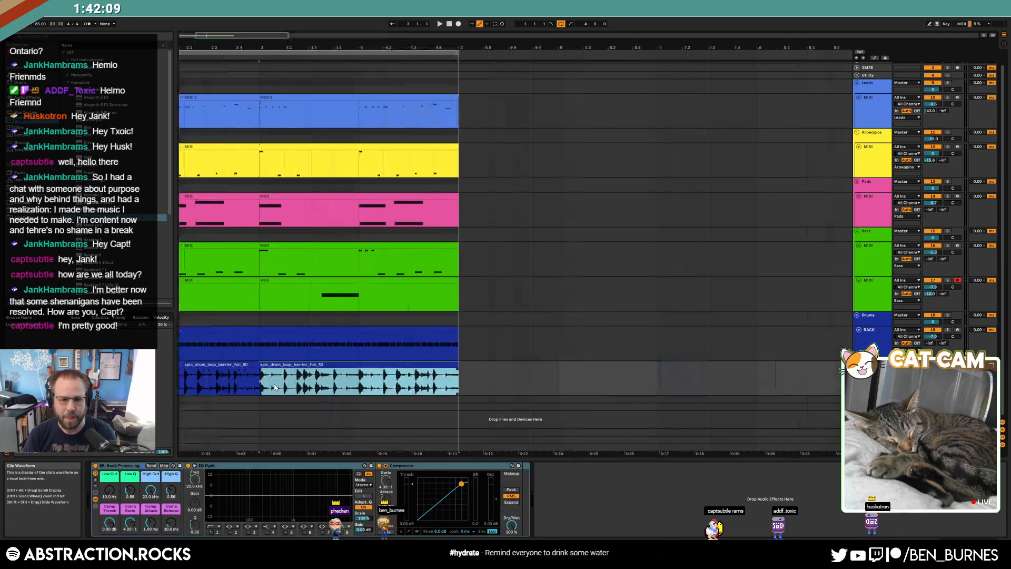
pyautogui.click(465, 379)
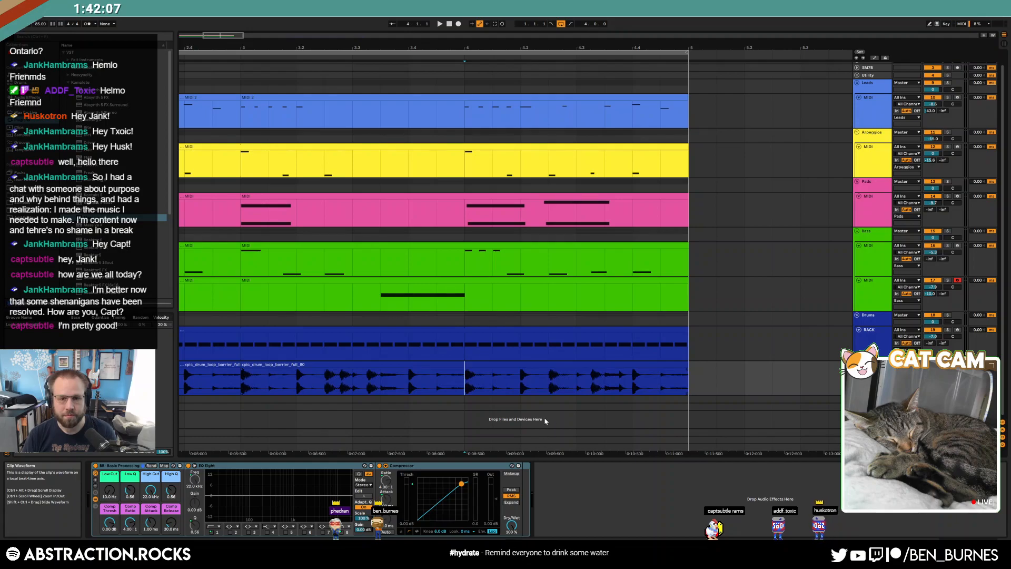
pyautogui.hotkey('ctrl', 'e')
pyautogui.moveTo(493, 388); pyautogui.dragTo(578, 379)
pyautogui.click(557, 369)
pyautogui.hotkey('ctrl', 'd')
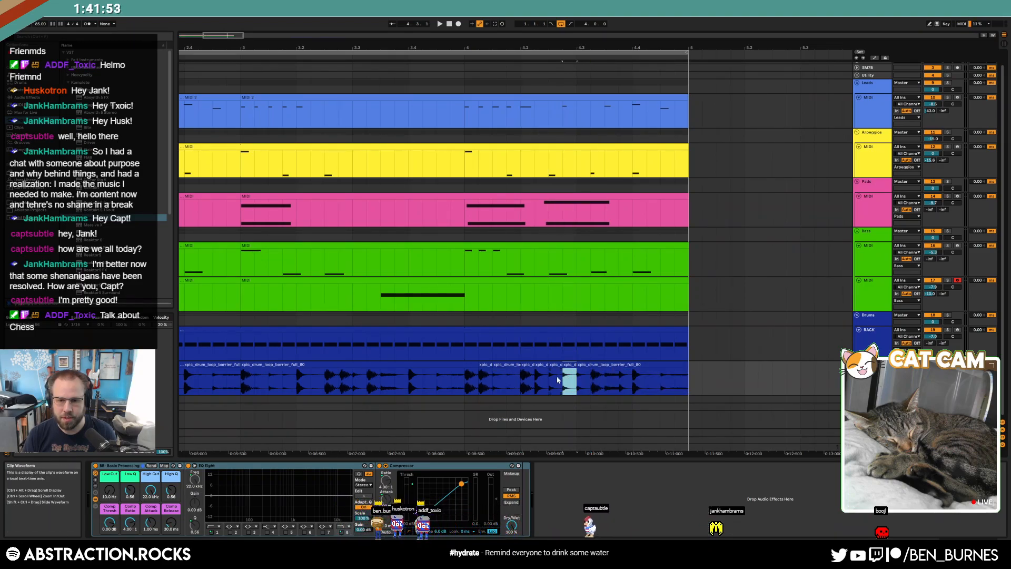
pyautogui.press('Left')
pyautogui.press('Left')
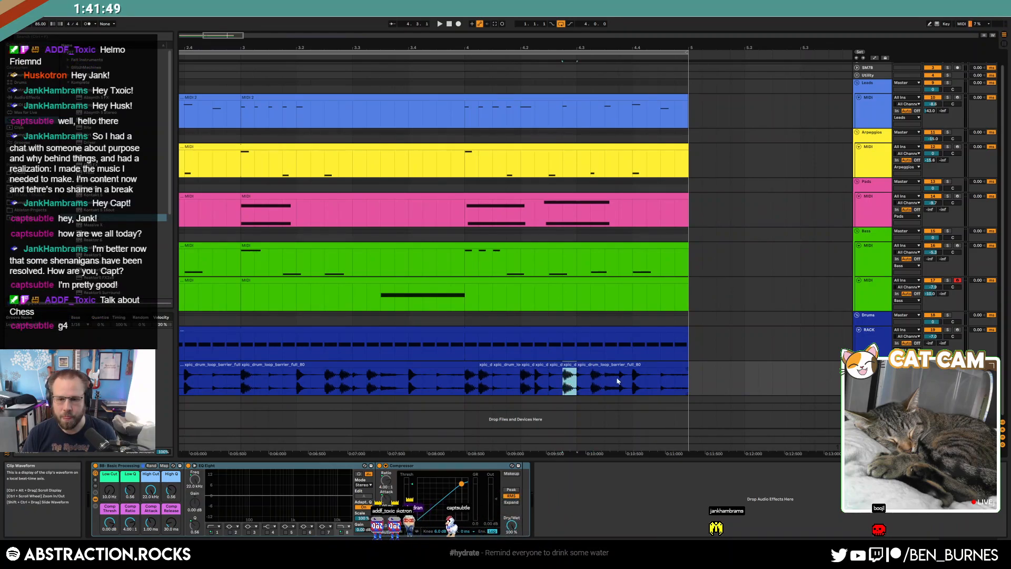
pyautogui.moveTo(606, 374); pyautogui.dragTo(619, 376)
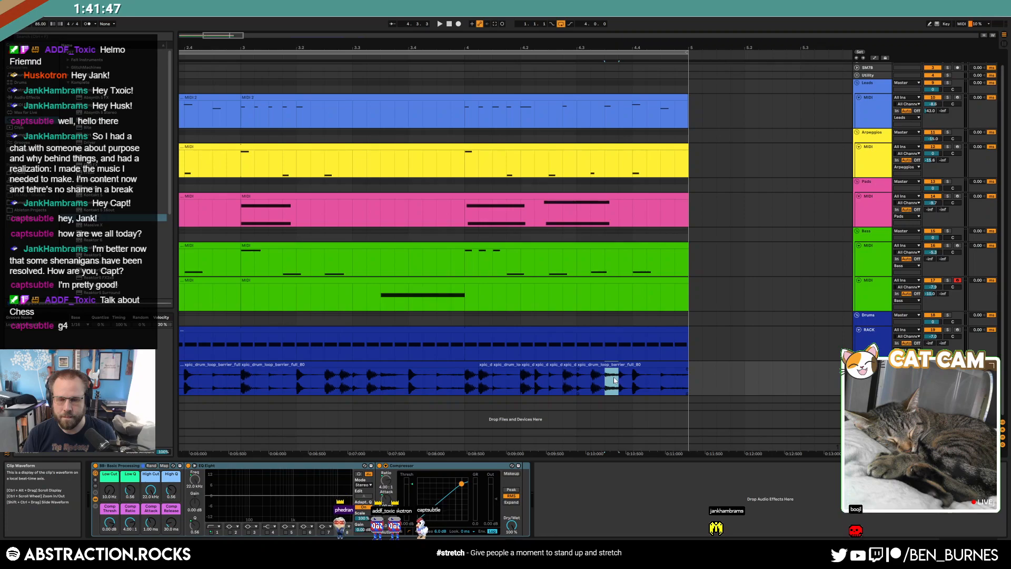
pyautogui.click(634, 383)
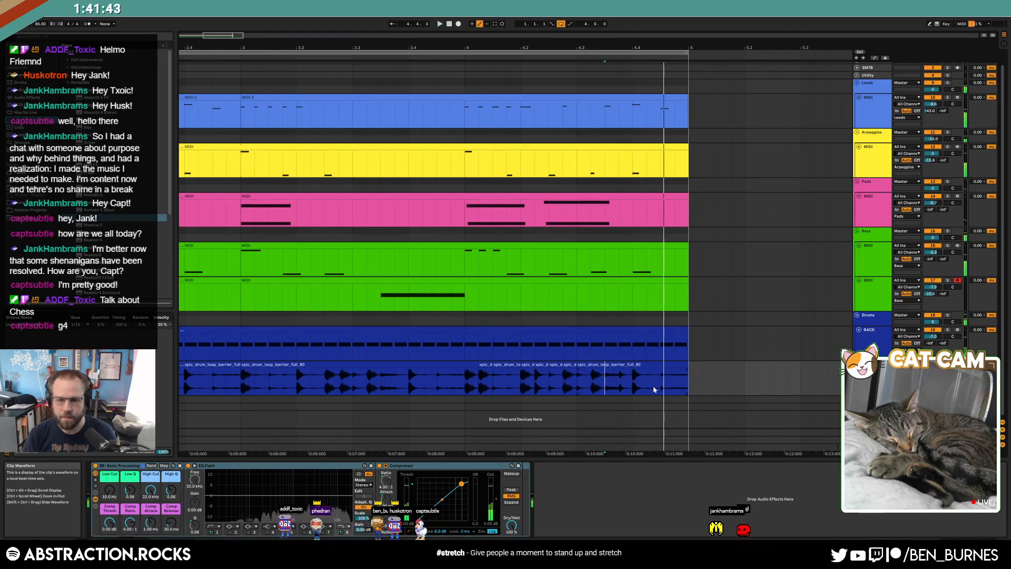
pyautogui.scroll(-5, 663, 381)
# - Place the DECAP snare fill on its own track beneath the drum loop, starting at 4.3, and enlarge that track
pyautogui.click(297, 380)
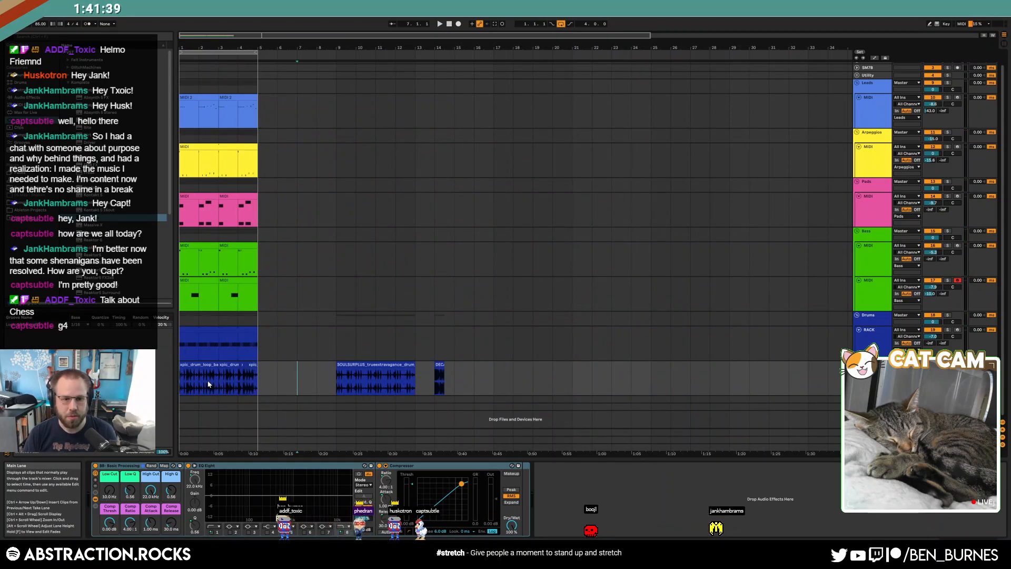
pyautogui.moveTo(264, 35); pyautogui.dragTo(293, 38)
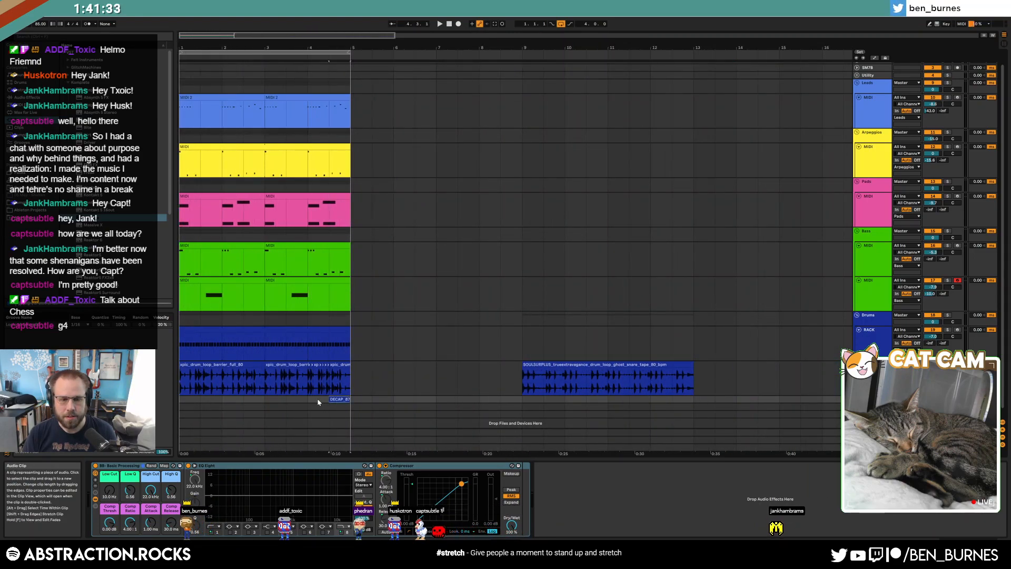
pyautogui.scroll(5, 317, 402)
pyautogui.scroll(3, 395, 412)
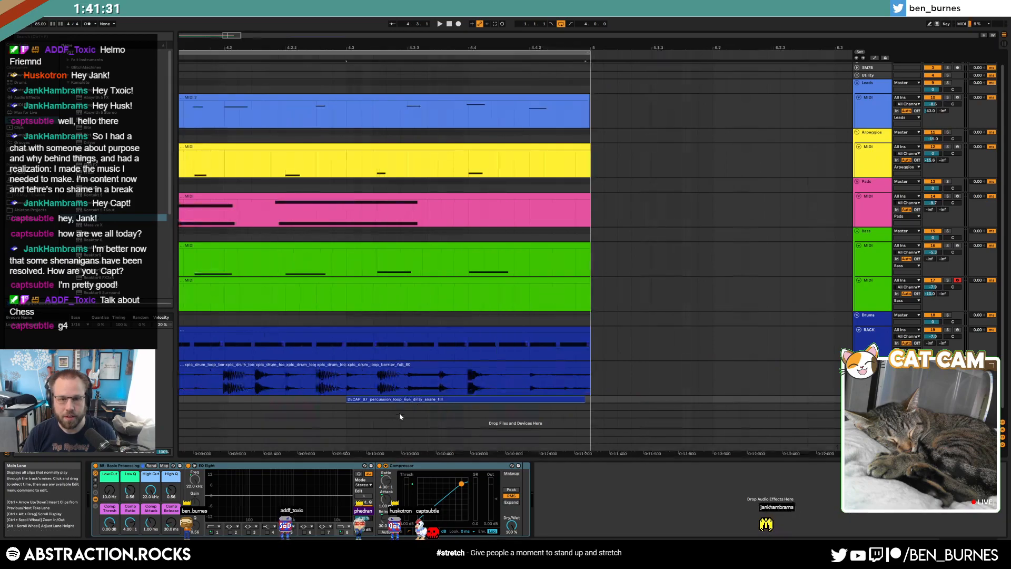
pyautogui.keyDown('alt'); pyautogui.scroll(2, 535, 399); pyautogui.keyUp('alt')
pyautogui.scroll(-2, 536, 368)
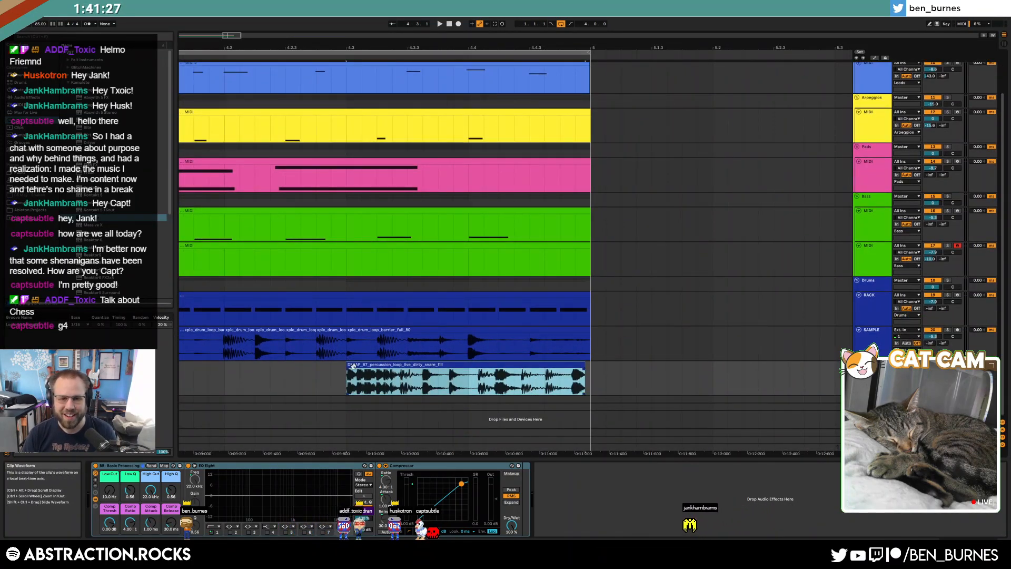
# - Resize the snare fill to run from 4.4 to bar 5 and raise its track's Low Cut frequency
pyautogui.moveTo(348, 365); pyautogui.dragTo(470, 364)
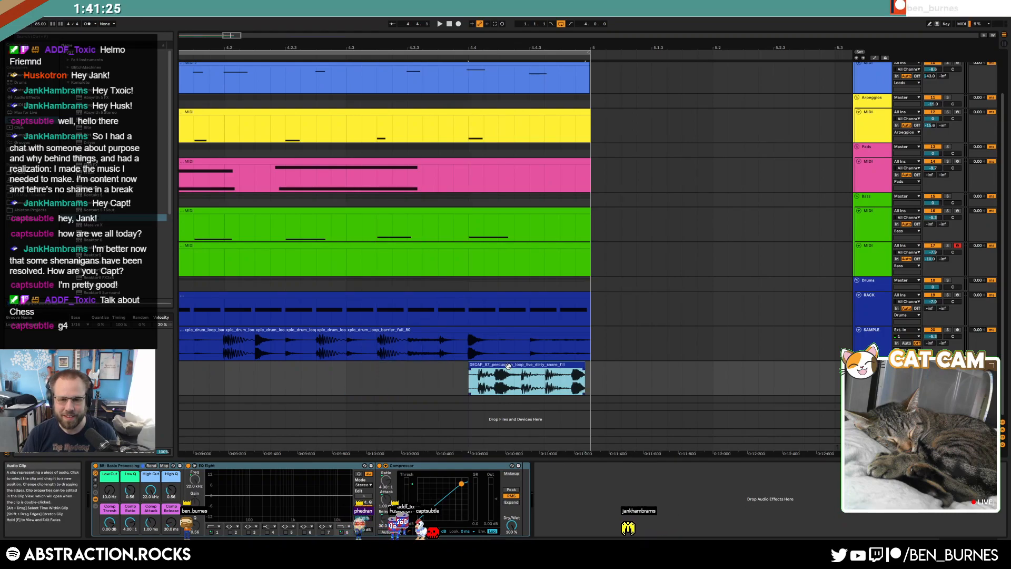
pyautogui.moveTo(582, 371); pyautogui.dragTo(590, 371)
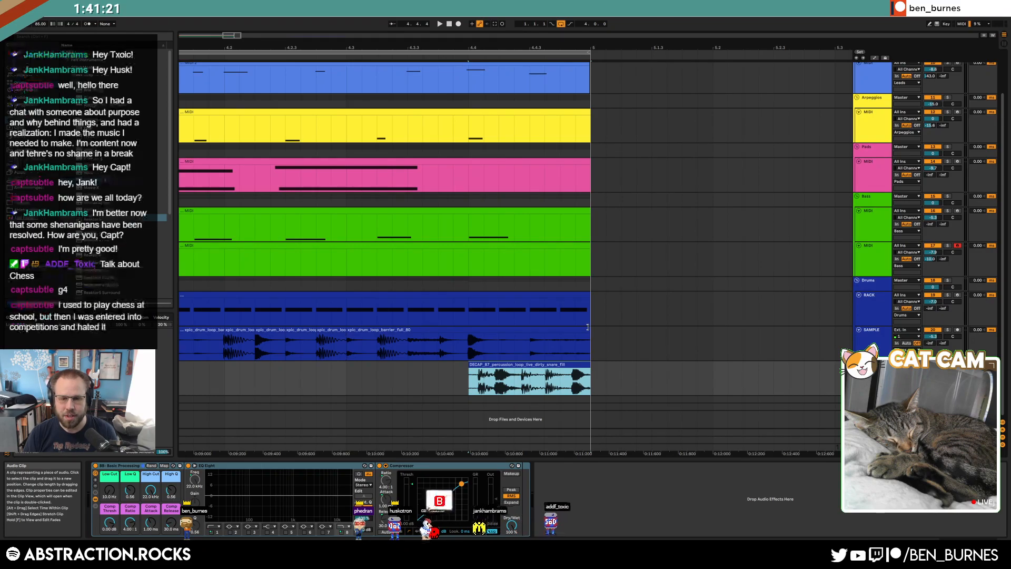
pyautogui.moveTo(110, 495); pyautogui.dragTo(124, 492)
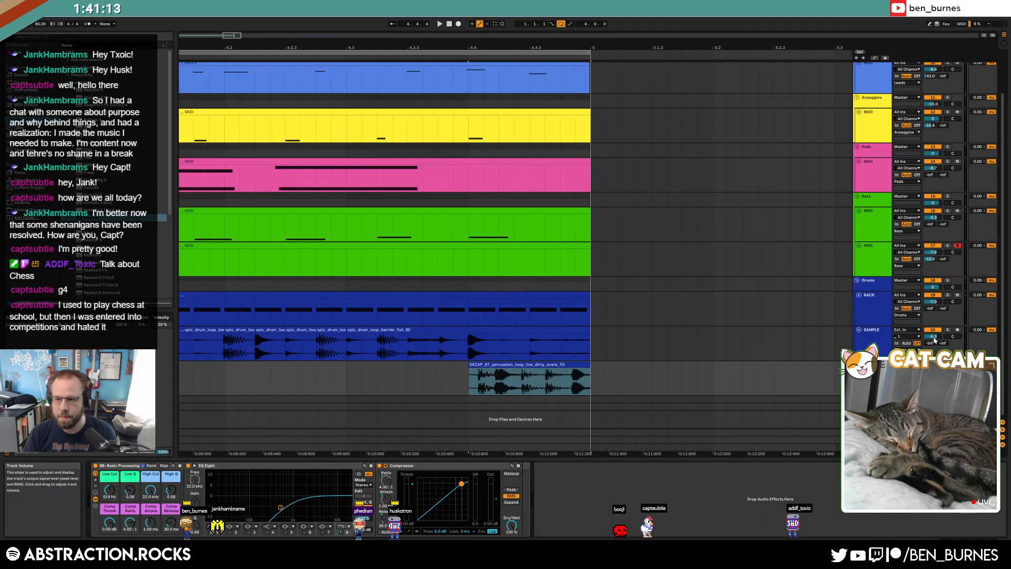
# - Rebalance the track volumes, raising the drum and bass tracks and lowering the arpeggio MIDI track
pyautogui.moveTo(933, 336); pyautogui.dragTo(933, 291)
pyautogui.moveTo(932, 252); pyautogui.dragTo(933, 246)
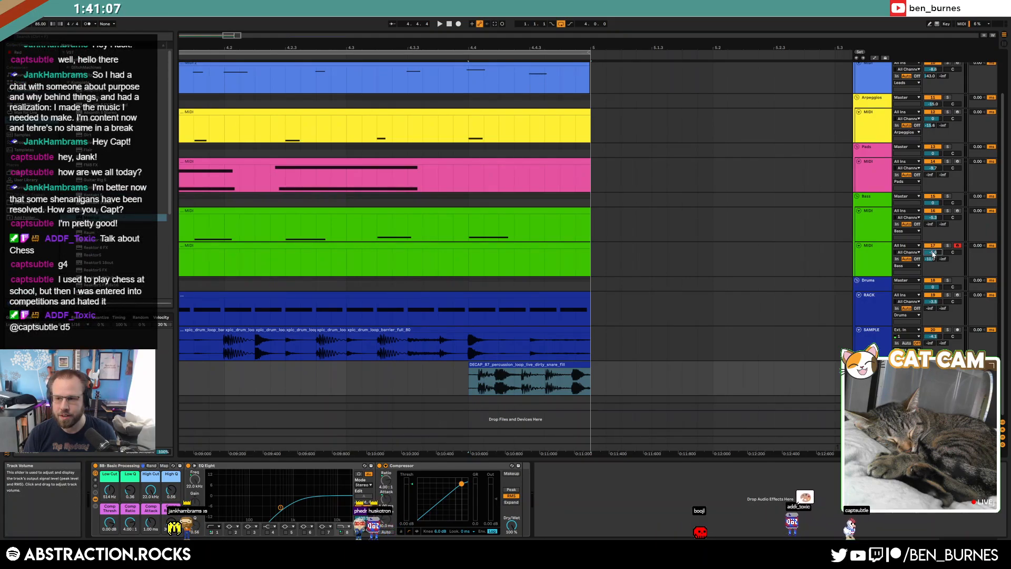
pyautogui.moveTo(935, 220); pyautogui.dragTo(934, 217)
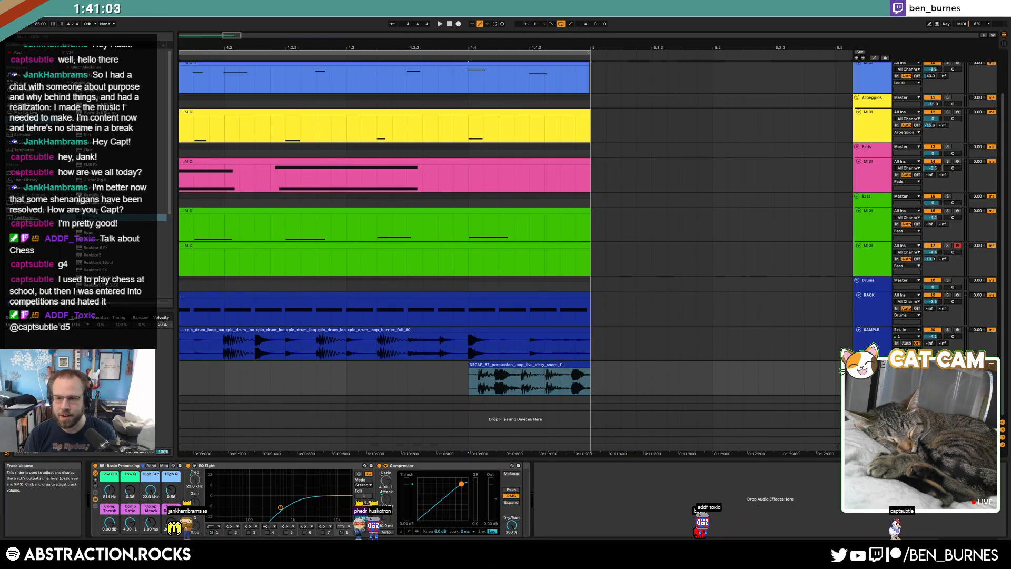
pyautogui.scroll(2, 876, 151)
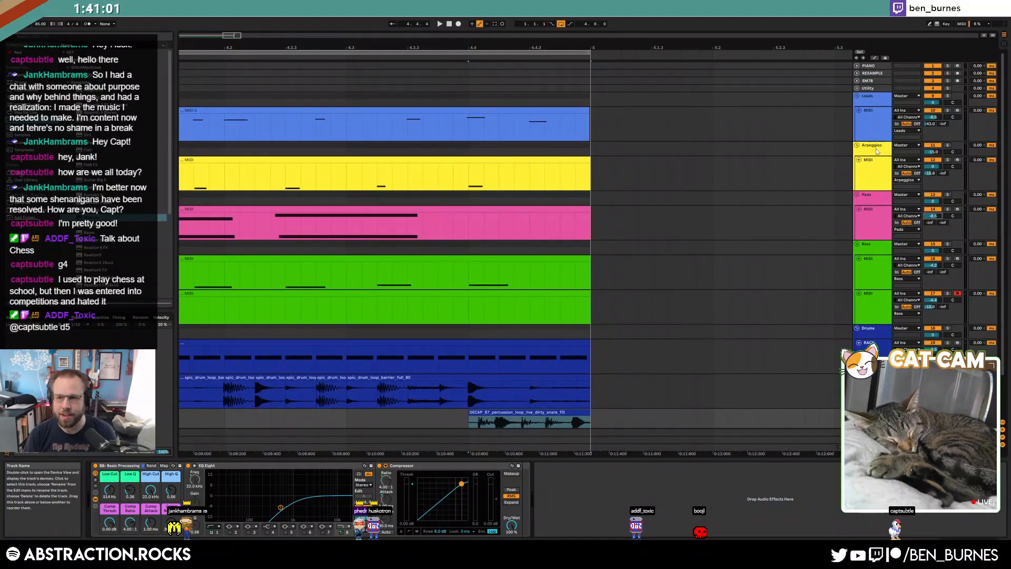
pyautogui.moveTo(936, 170); pyautogui.dragTo(936, 173)
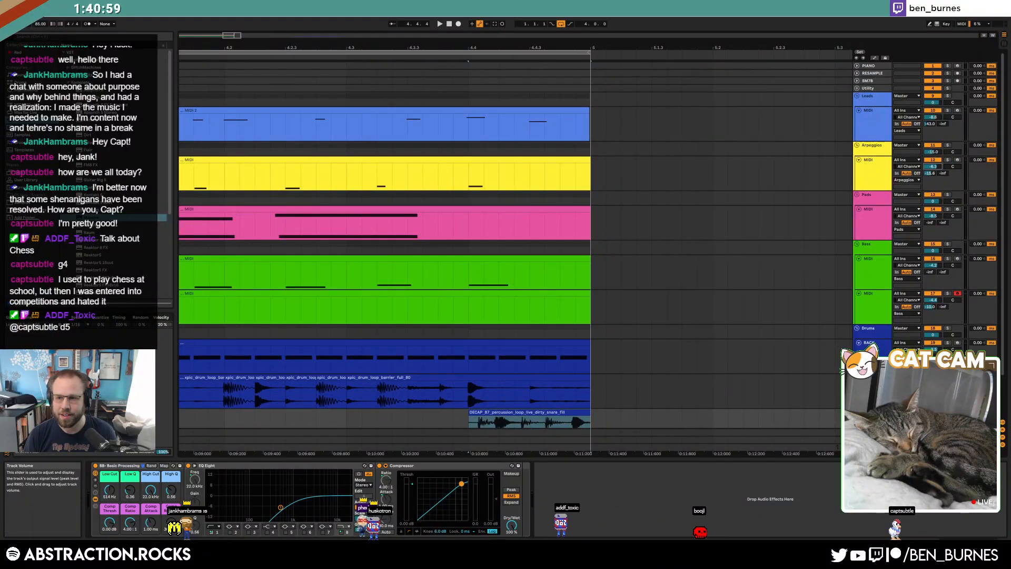
pyautogui.moveTo(936, 173); pyautogui.dragTo(935, 178)
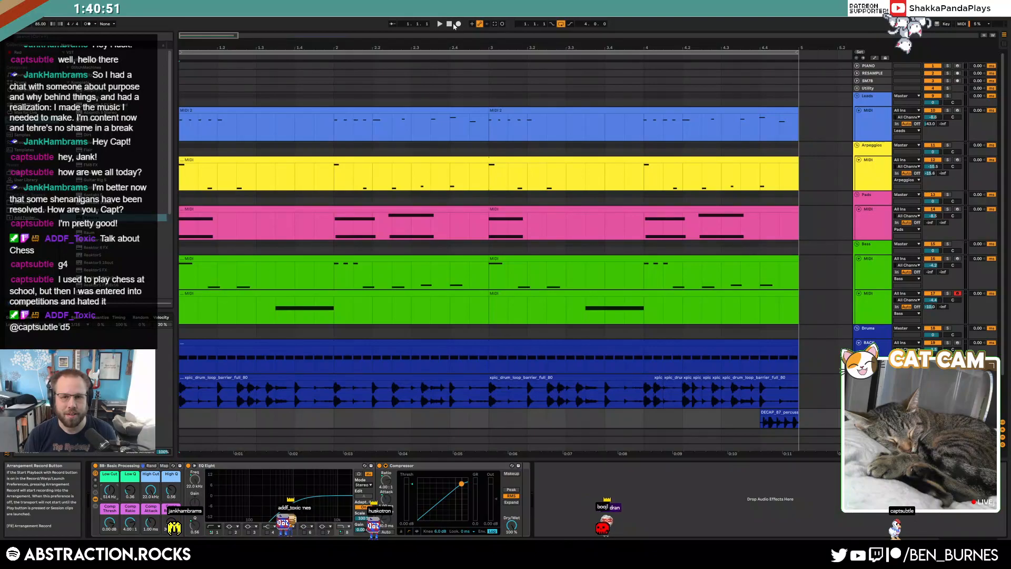
# - Play the four-bar loop from the start and lower the drum RACK track's volume
pyautogui.scroll(-2, 799, 336)
pyautogui.press('space')
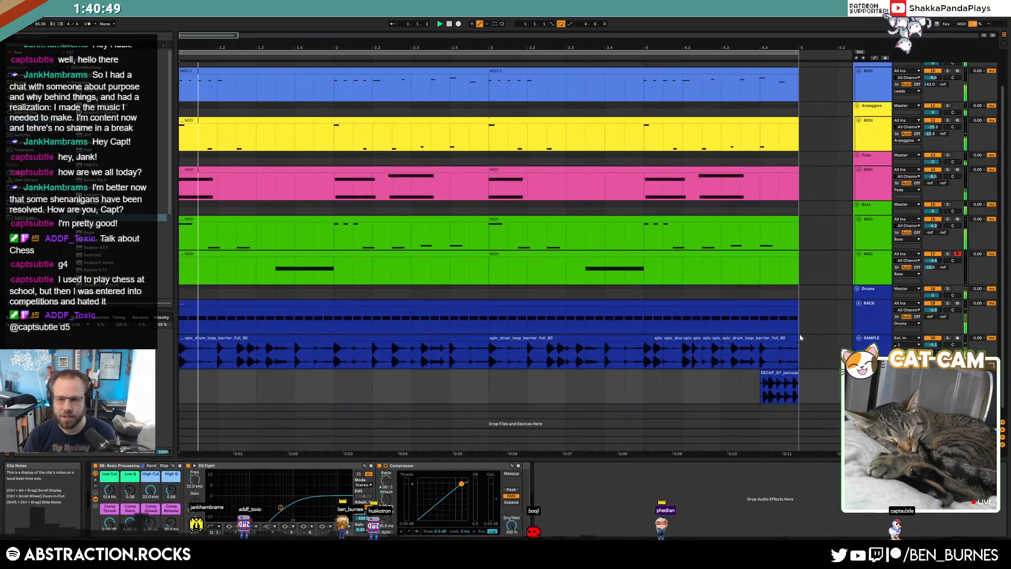
pyautogui.moveTo(932, 310); pyautogui.dragTo(932, 323)
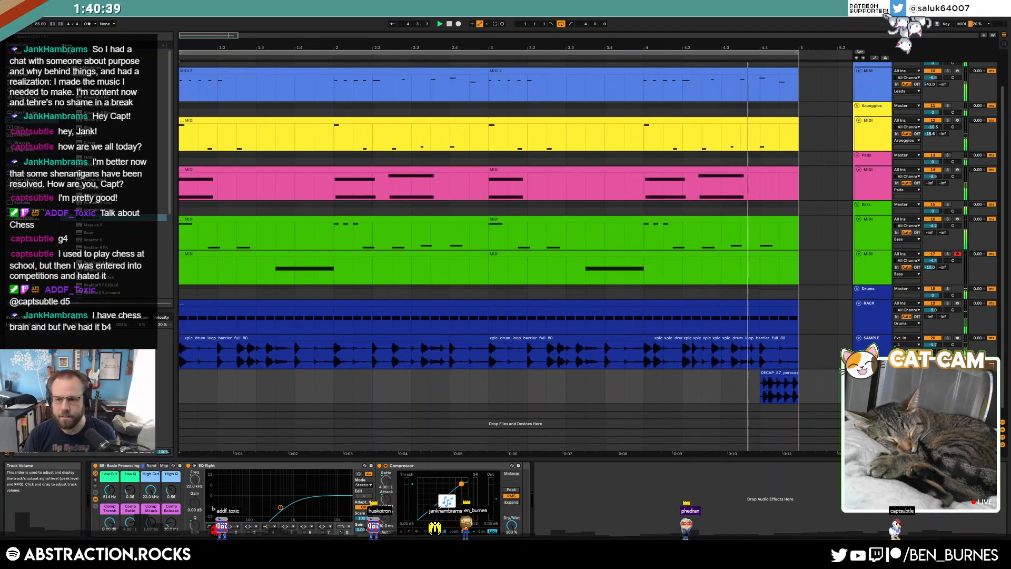
# - Open the snare fill clip, listen to it soloed and extend its start back to 4.3
pyautogui.doubleClick(776, 371)
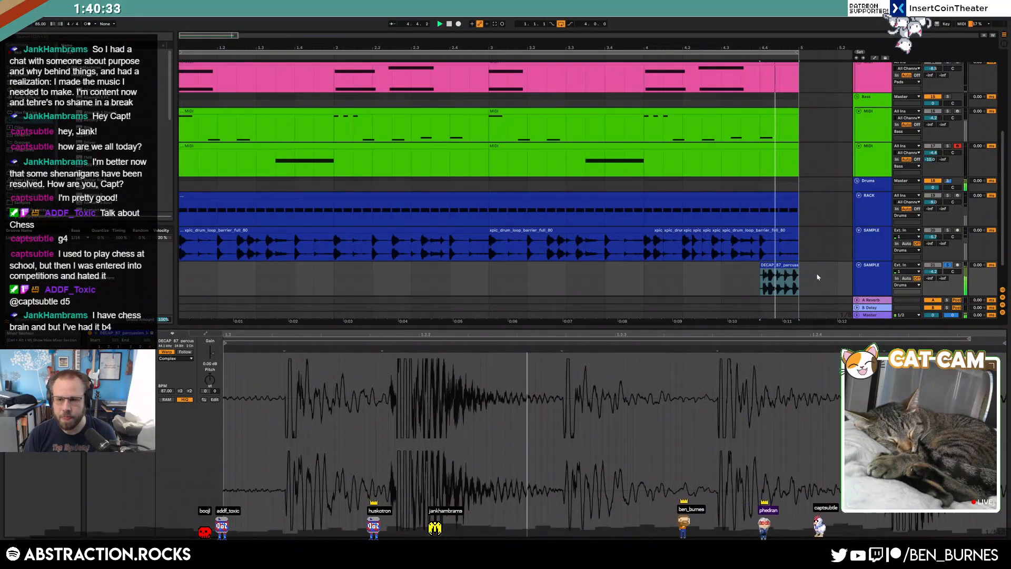
pyautogui.click(762, 266)
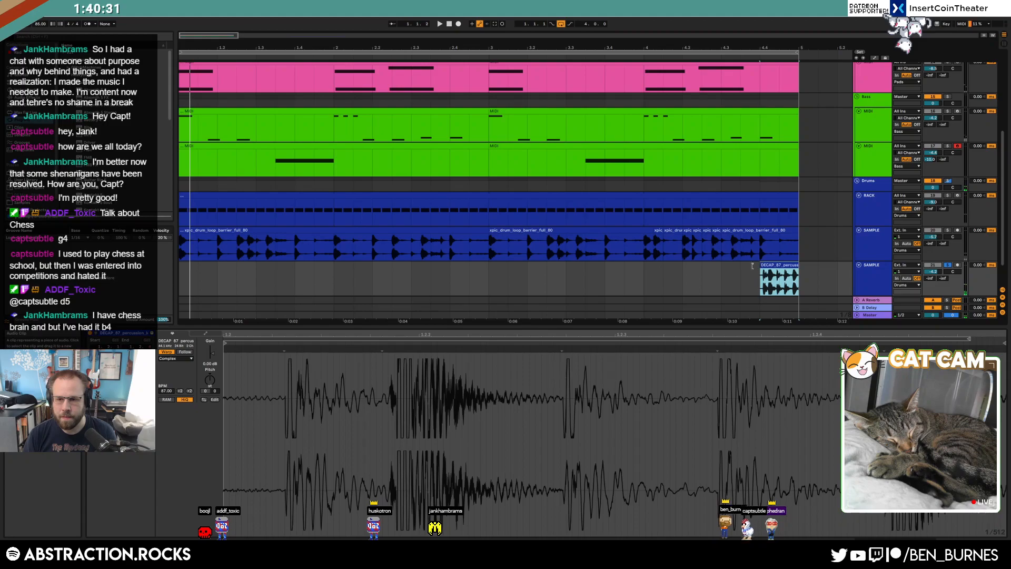
pyautogui.moveTo(756, 265); pyautogui.dragTo(722, 265)
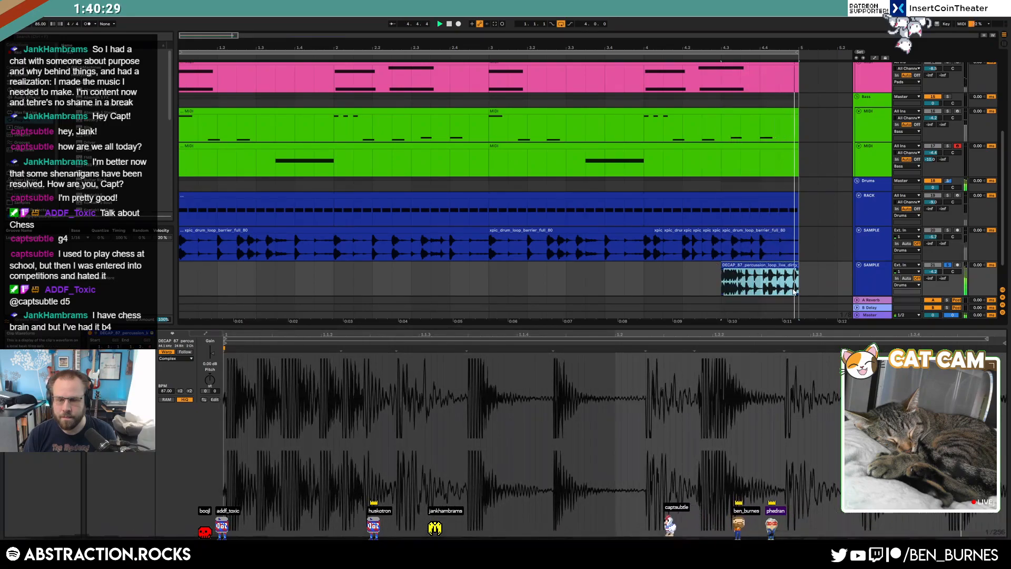
pyautogui.scroll(5, 798, 281)
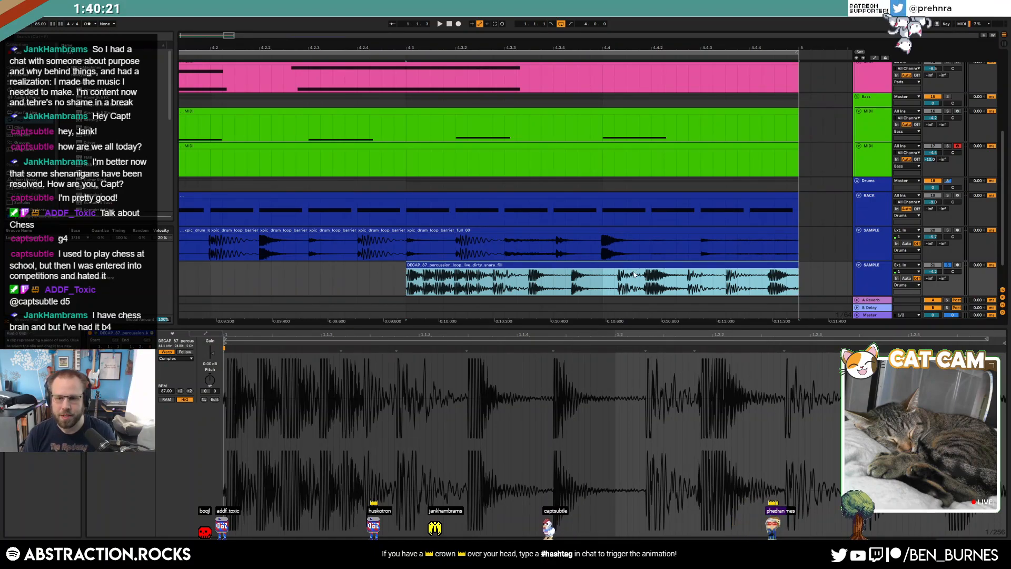
# - Delete the snare fill clip and its sample track from the drum group
pyautogui.press('Delete')
pyautogui.press('-')
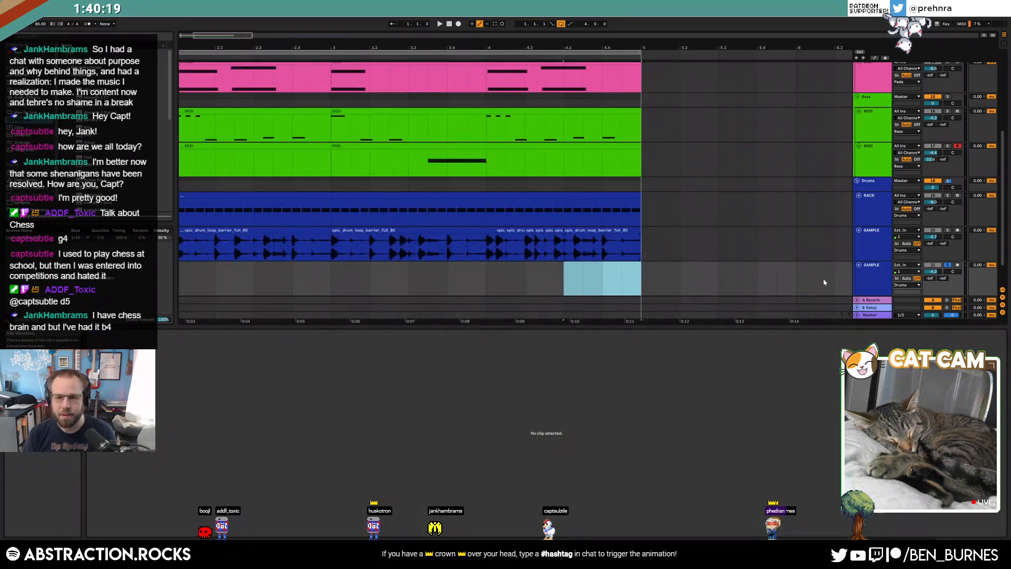
pyautogui.click(857, 265)
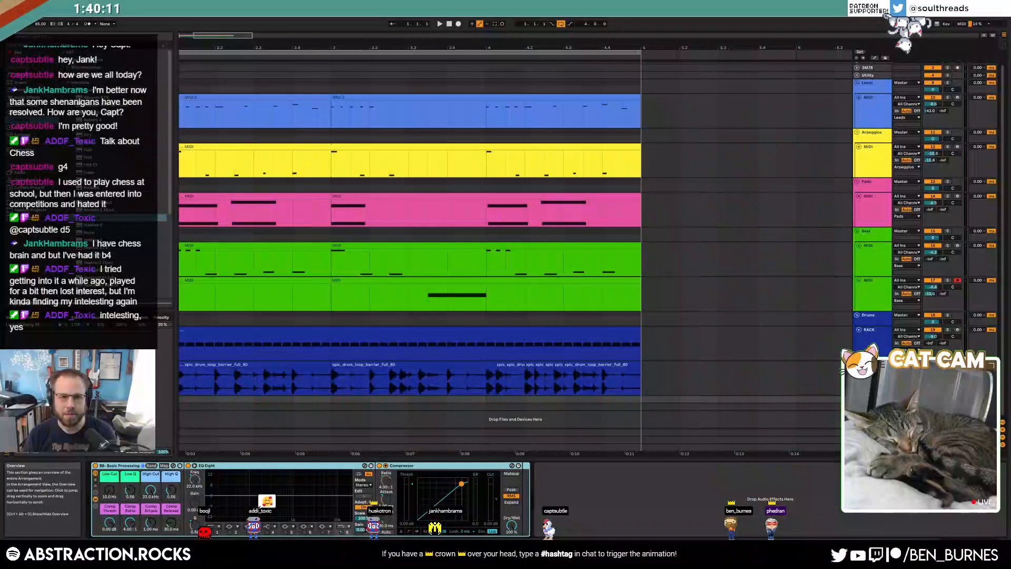
pyautogui.moveTo(221, 35); pyautogui.dragTo(211, 31)
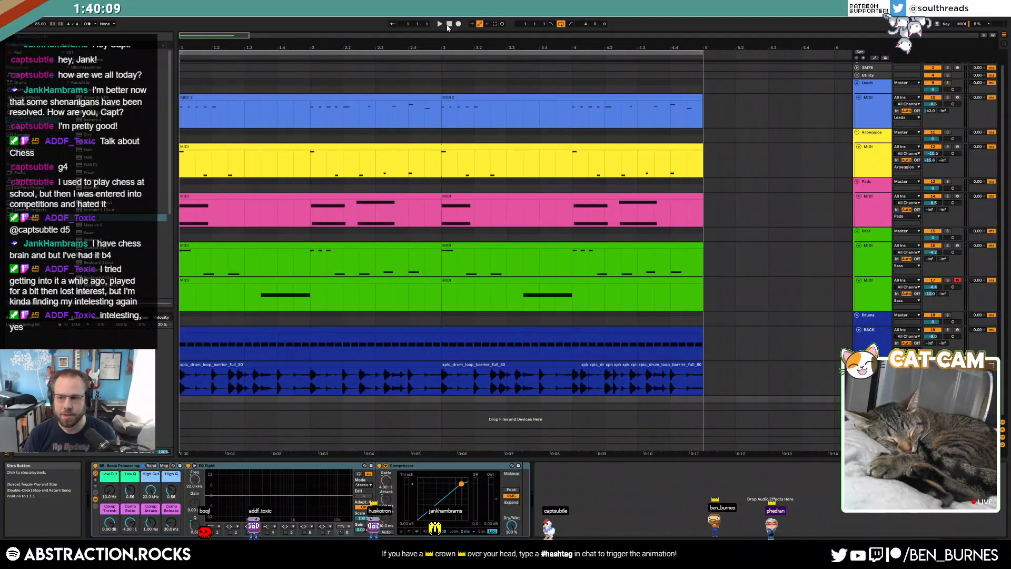
# - Play the four-bar loop and pan the second bass MIDI track off centre
pyautogui.press('space')
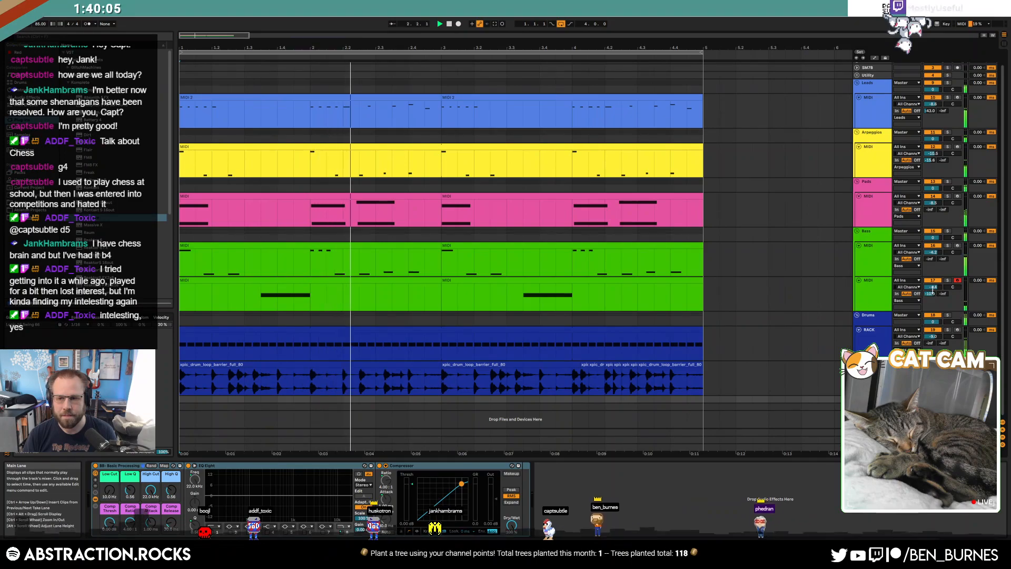
pyautogui.click(931, 293)
pyautogui.moveTo(953, 286); pyautogui.dragTo(952, 308)
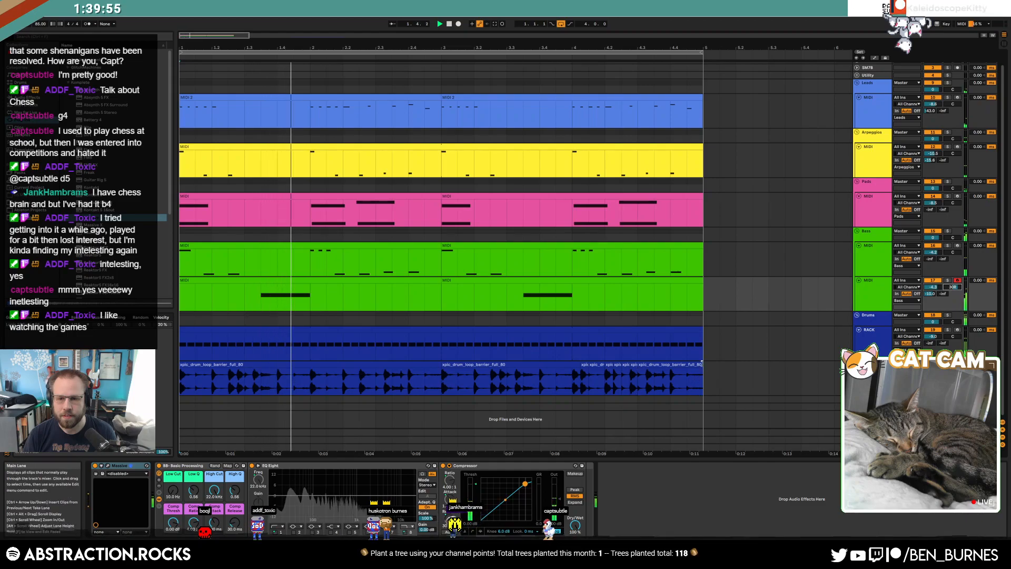
# - Trim the ends of the drum RACK and drum loop sample clips back to just after 4.4
pyautogui.moveTo(698, 375); pyautogui.dragTo(687, 375)
pyautogui.moveTo(698, 331); pyautogui.dragTo(678, 364)
pyautogui.click(662, 378)
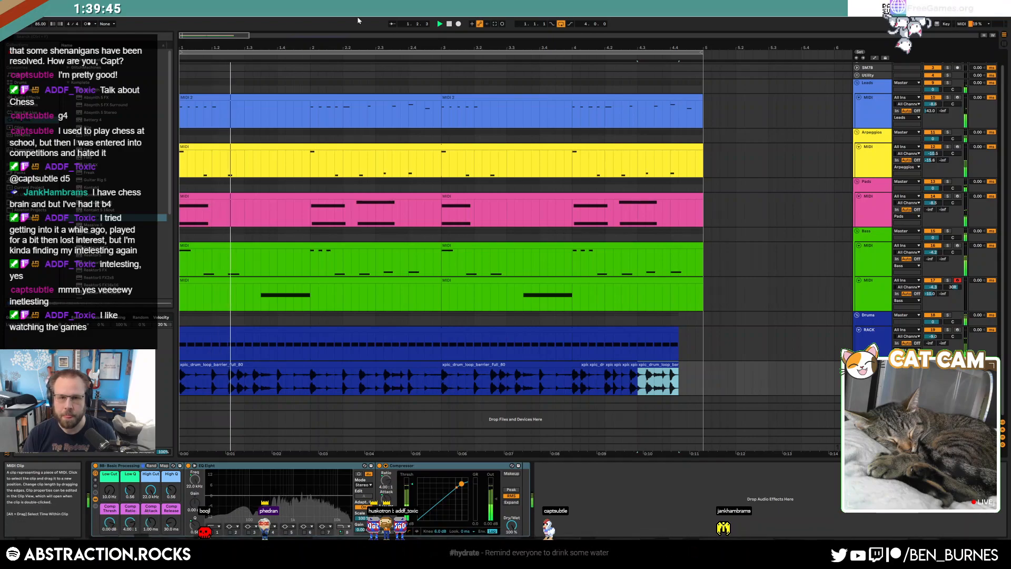
pyautogui.moveTo(232, 36); pyautogui.dragTo(234, 34)
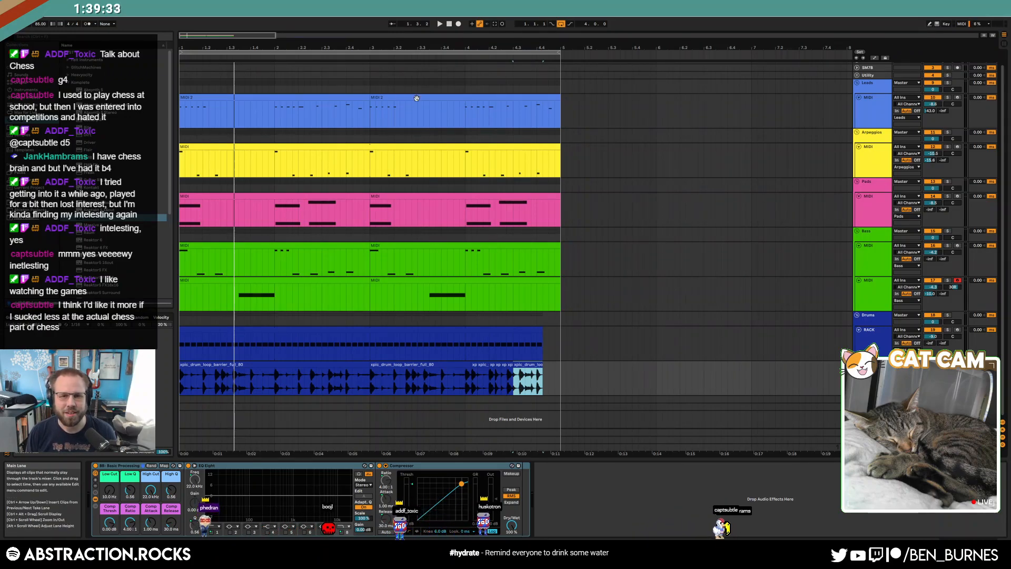
# - Add a C4 note in the last bar of the second lead MIDI clip and play the loop
pyautogui.click(330, 97)
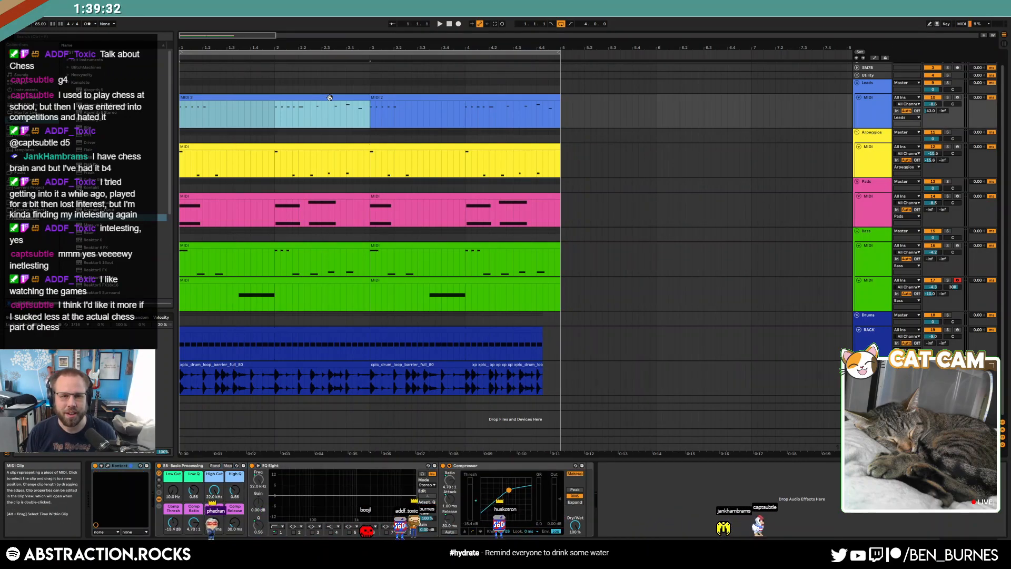
pyautogui.doubleClick(487, 99)
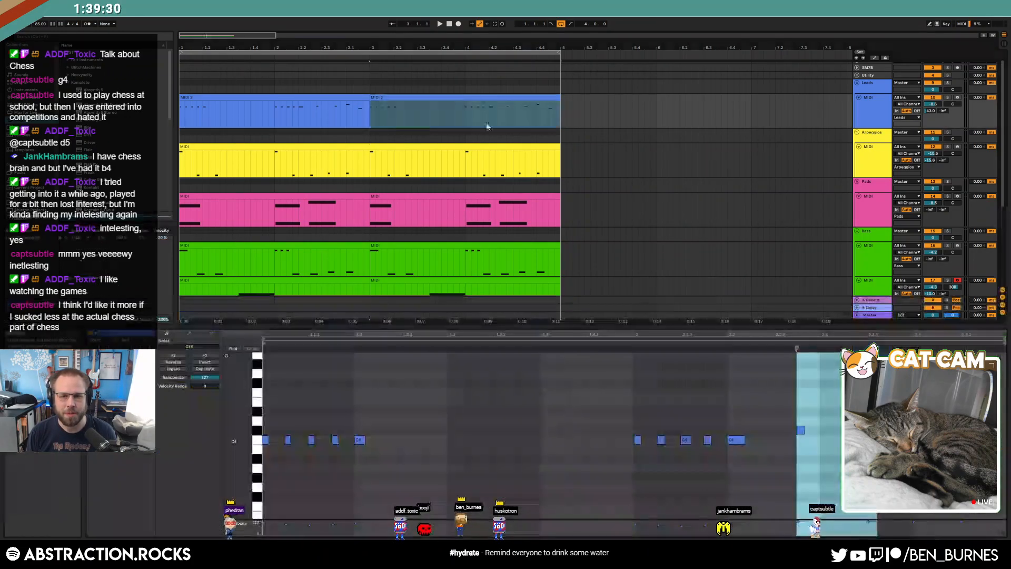
pyautogui.doubleClick(779, 440)
pyautogui.moveTo(779, 440); pyautogui.dragTo(779, 418)
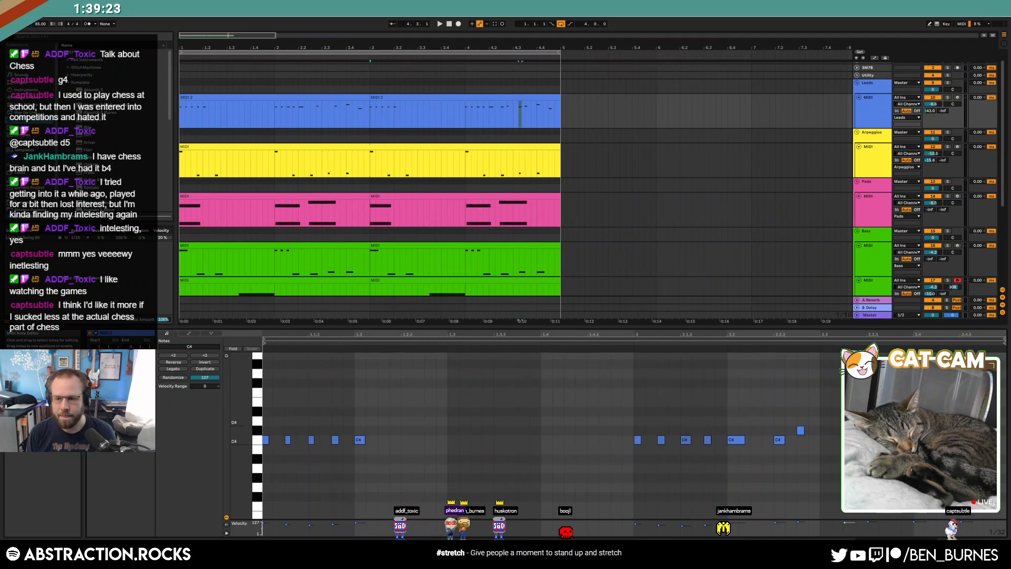
pyautogui.press('space')
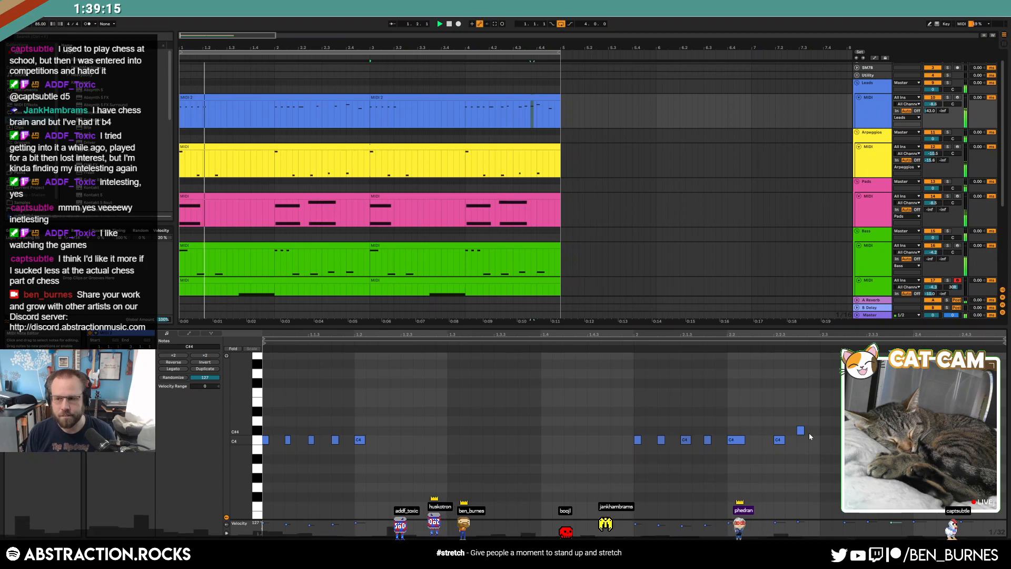
pyautogui.hotkey('shift', 'Tab')
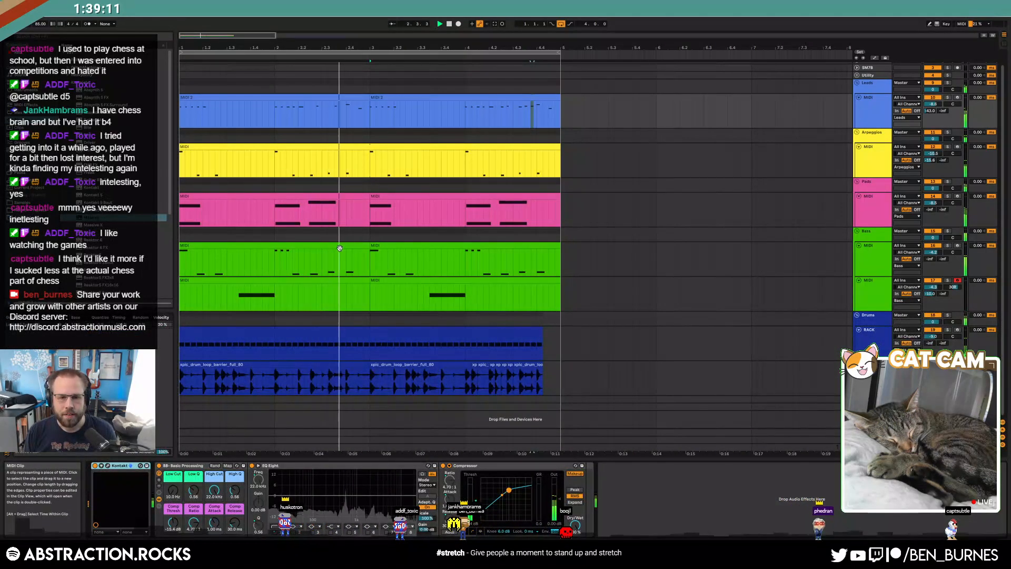
# - Open the first bass clip and reduce the three short C2 notes at bar 2 to one longer note
pyautogui.click(339, 247)
pyautogui.hotkey('shift', 'Tab')
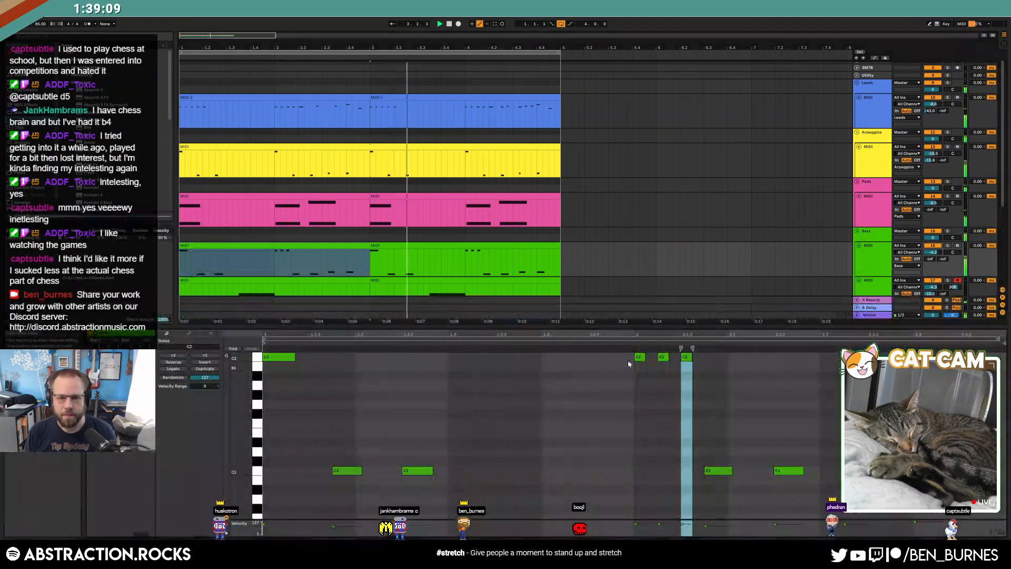
pyautogui.click(640, 357)
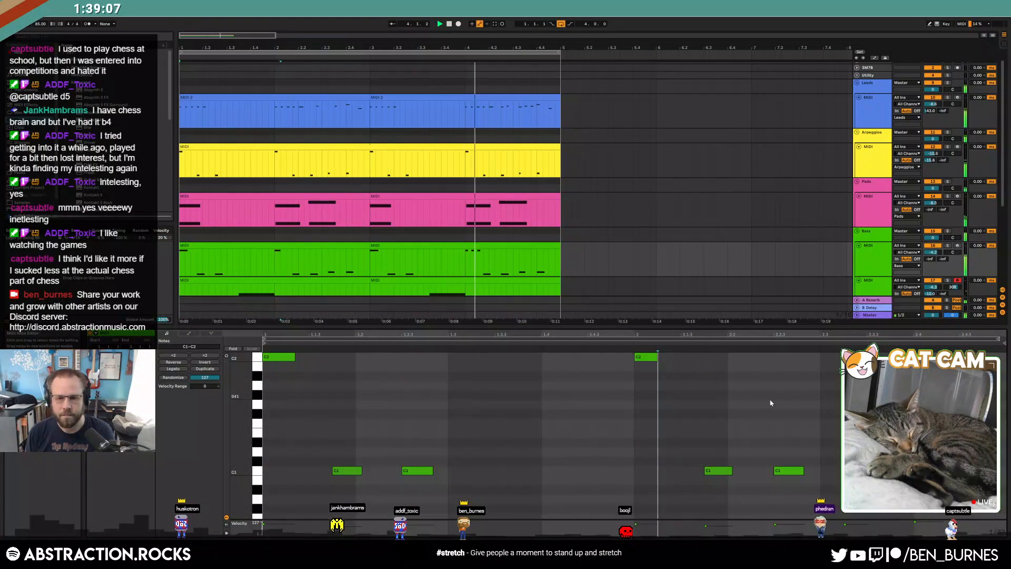
# - Shorten all notes in the first bass clip slightly, and shorten its low notes a bit further
pyautogui.hotkey('ctrl', 'a')
pyautogui.moveTo(657, 356); pyautogui.dragTo(654, 356)
pyautogui.moveTo(704, 369)
pyautogui.mouseDown()
pyautogui.moveTo(821, 447)
pyautogui.moveTo(935, 476)
pyautogui.mouseUp()
pyautogui.keyDown('shift'); pyautogui.click(345, 470); pyautogui.keyUp('shift')
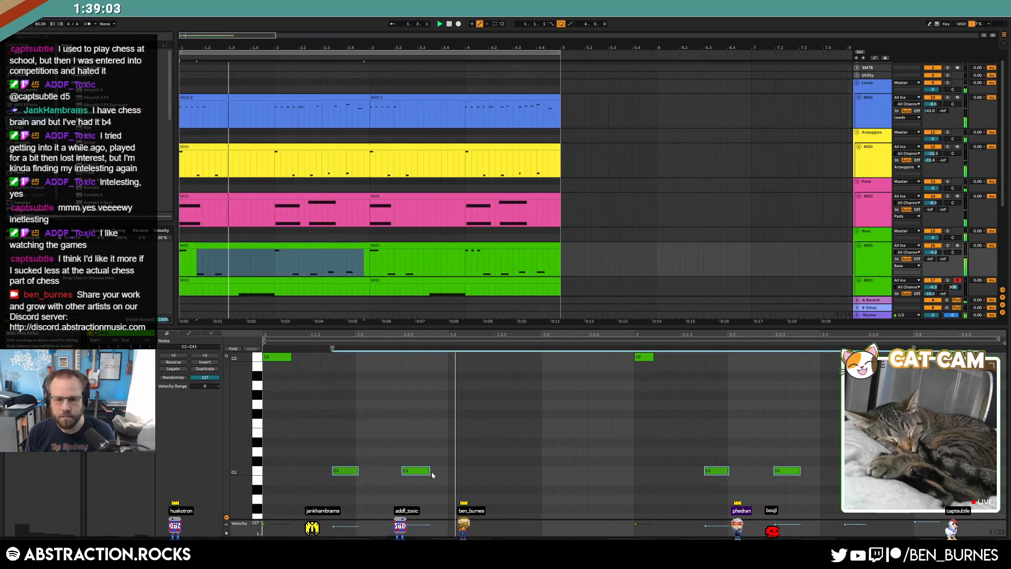
pyautogui.moveTo(429, 471); pyautogui.dragTo(424, 471)
pyautogui.click(409, 279)
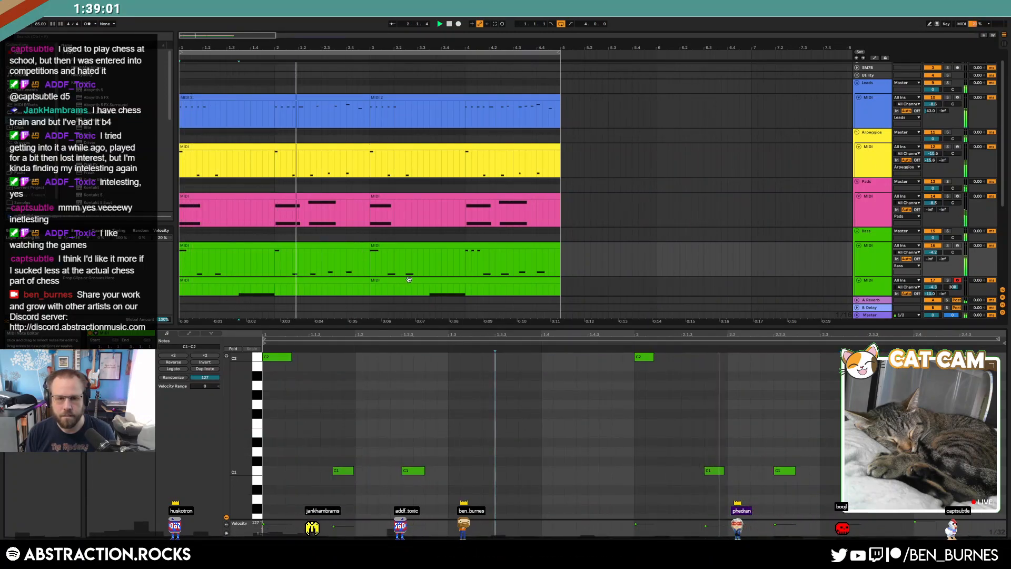
# - Open both bass clips together and shorten the bass notes in bars 3 and 4
pyautogui.click(408, 243)
pyautogui.keyDown('shift'); pyautogui.click(295, 258); pyautogui.keyUp('shift')
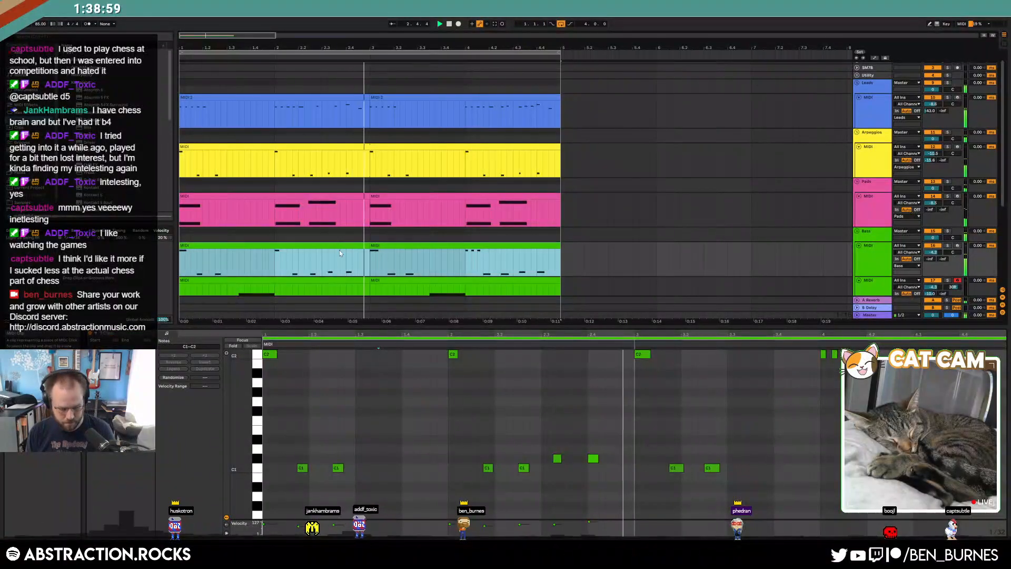
pyautogui.moveTo(642, 380); pyautogui.dragTo(726, 492)
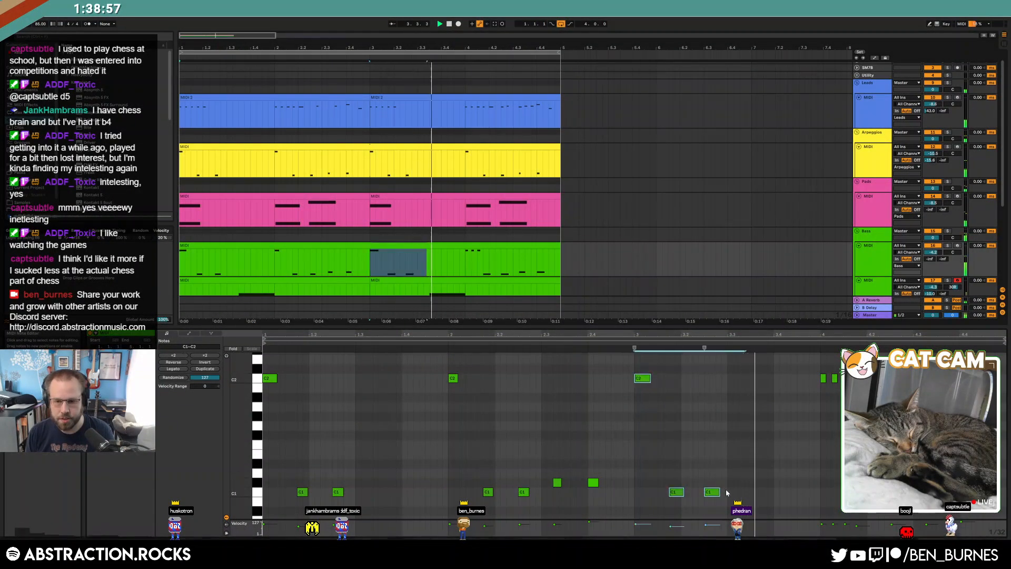
pyautogui.moveTo(852, 494); pyautogui.dragTo(995, 482)
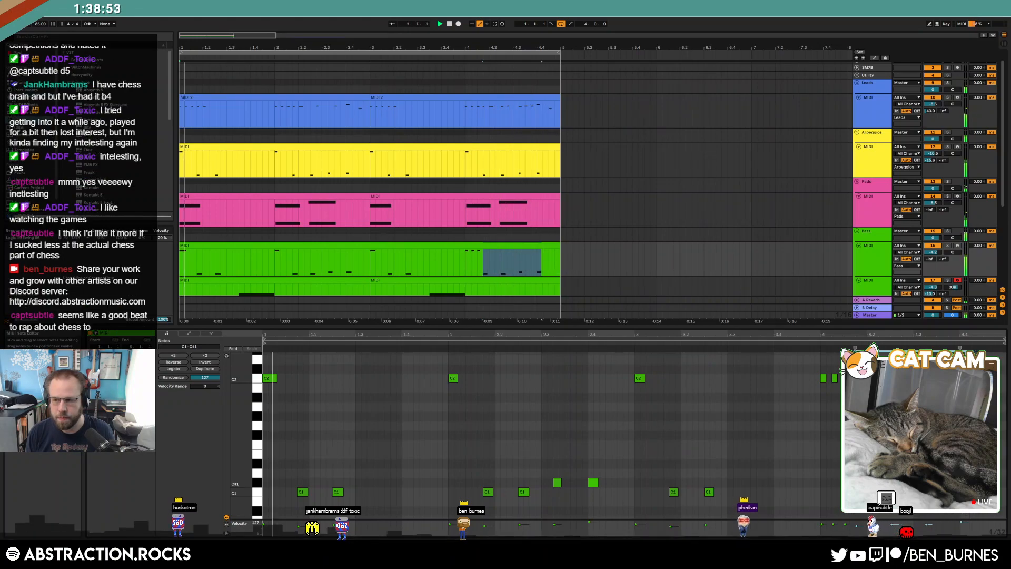
# - Nudge the first C1 note of the bass line's fourth bar one grid step later
pyautogui.click(856, 492)
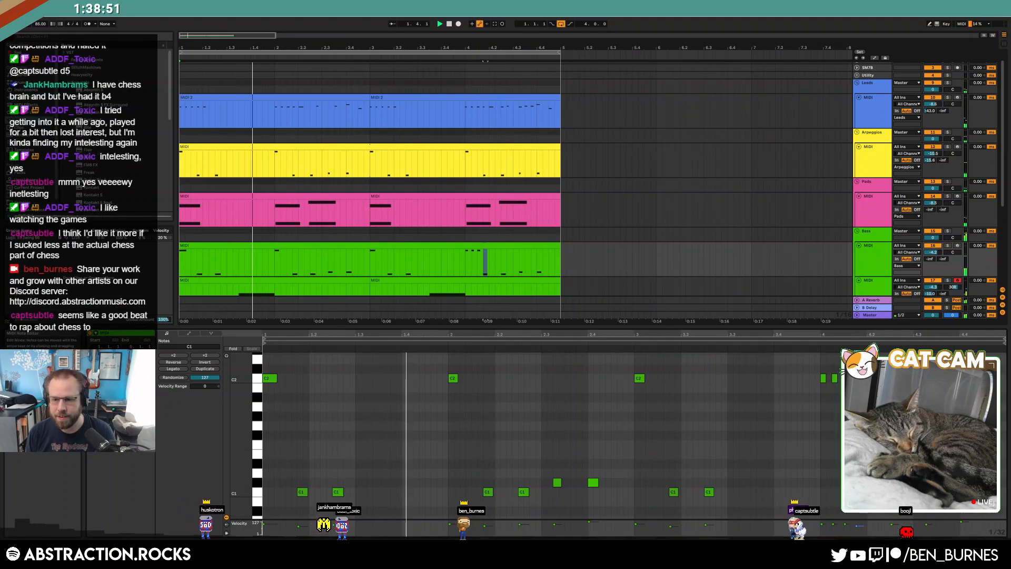
pyautogui.press('Right')
pyautogui.press('Left')
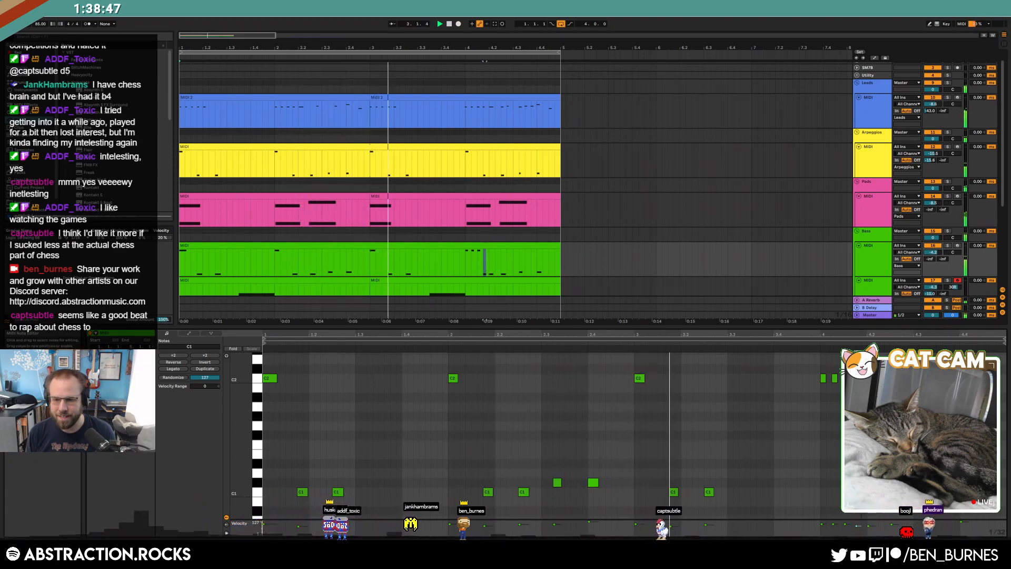
pyautogui.press('Right')
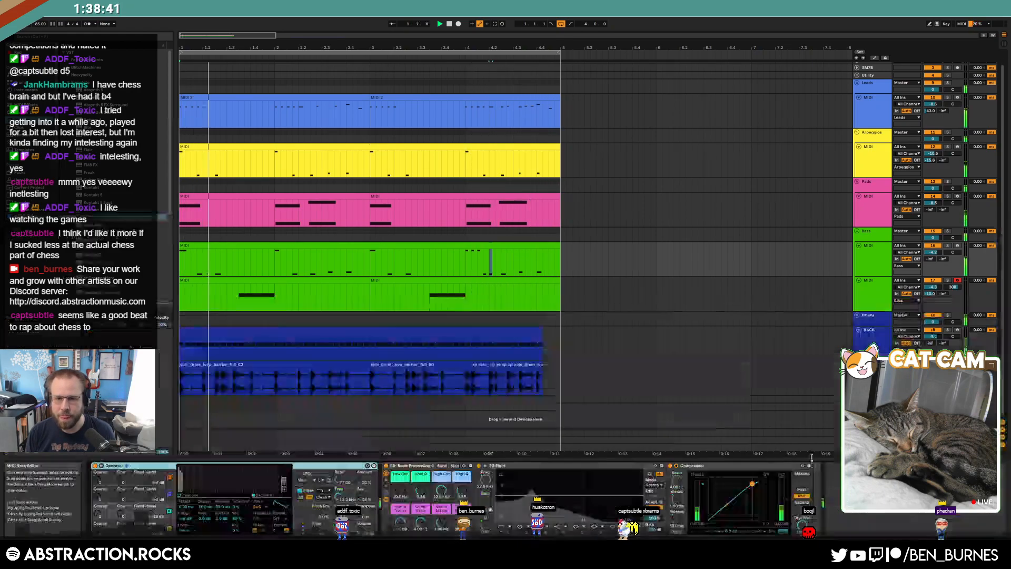
# - Leave full screen and open the Sample Crate folder on the desktop to look through its samples
pyautogui.click(543, 344)
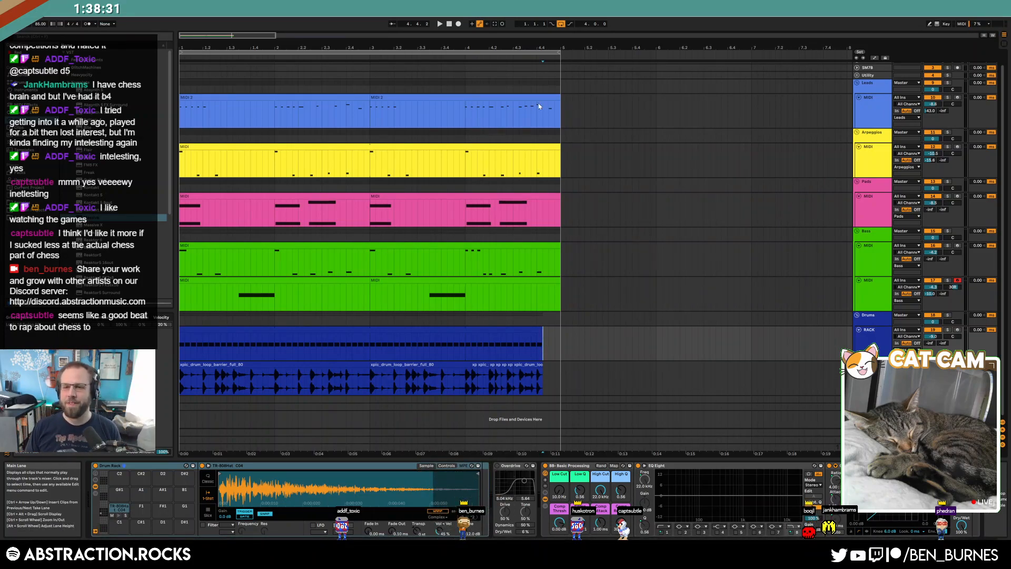
pyautogui.press('F11')
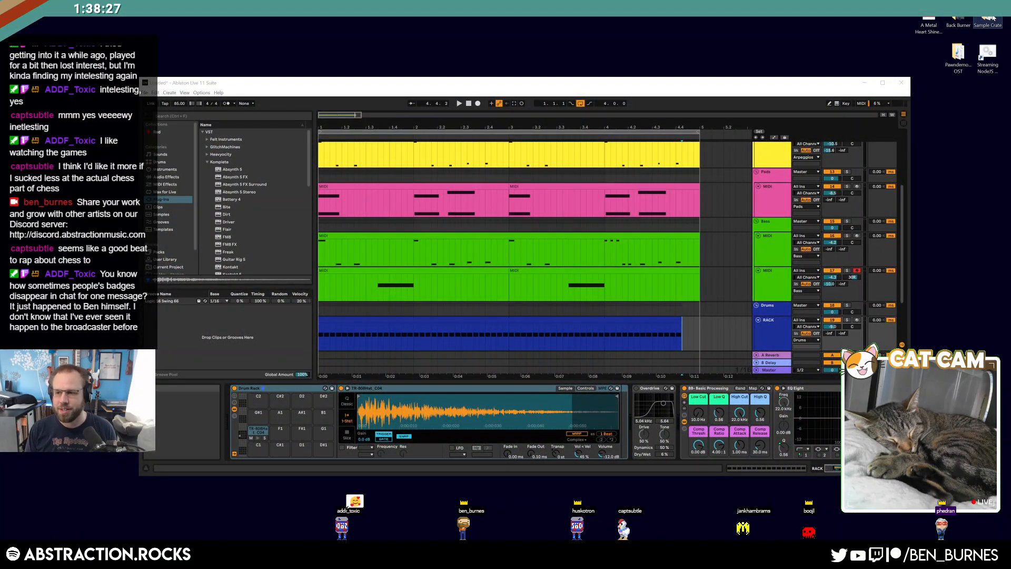
pyautogui.doubleClick(988, 17)
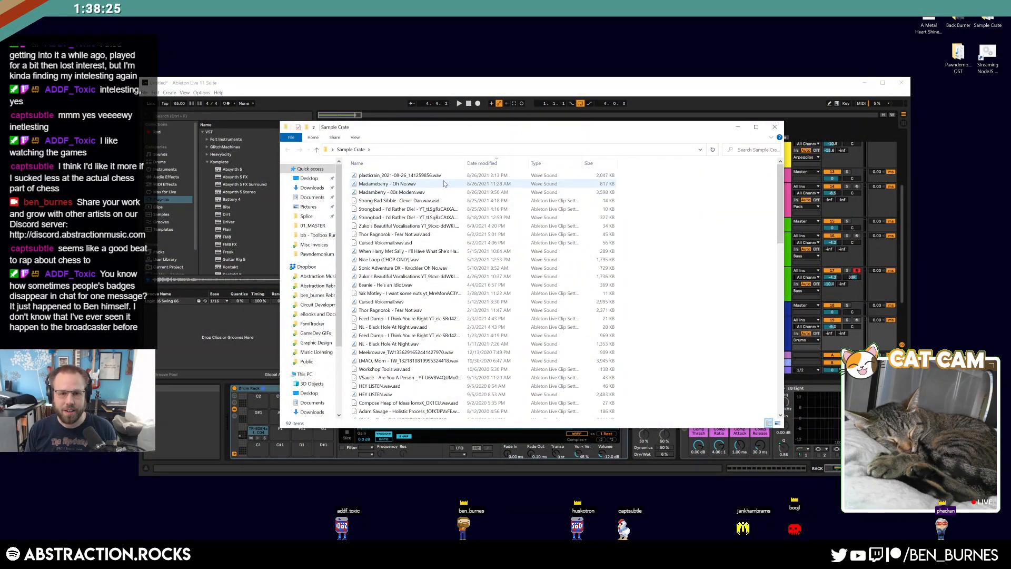
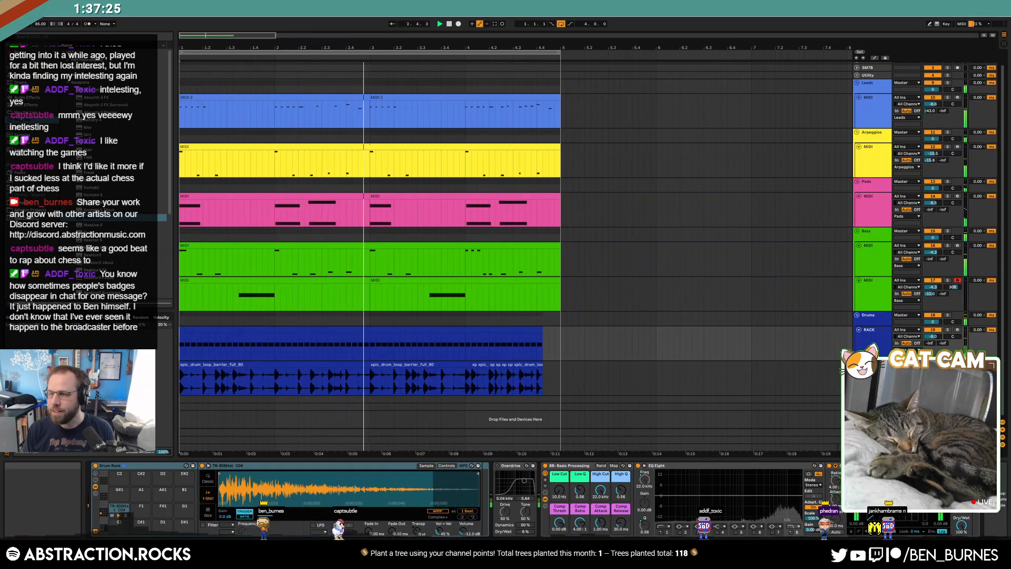
# - Switch to the browser and read through the photos of band names on Twitter, then return to Ableton Live
pyautogui.moveTo(1010, 52); pyautogui.dragTo(720, 36)
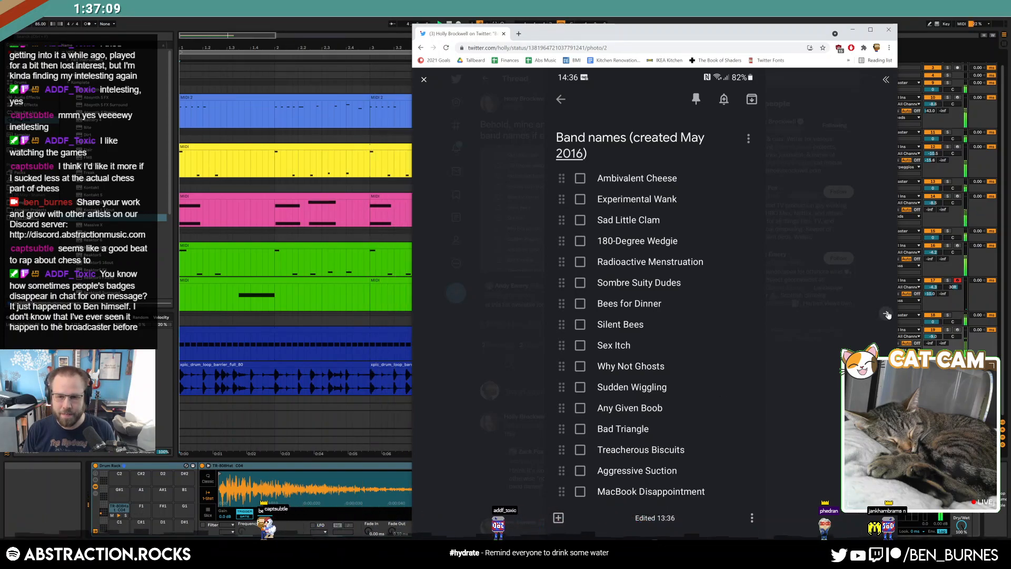
pyautogui.click(887, 314)
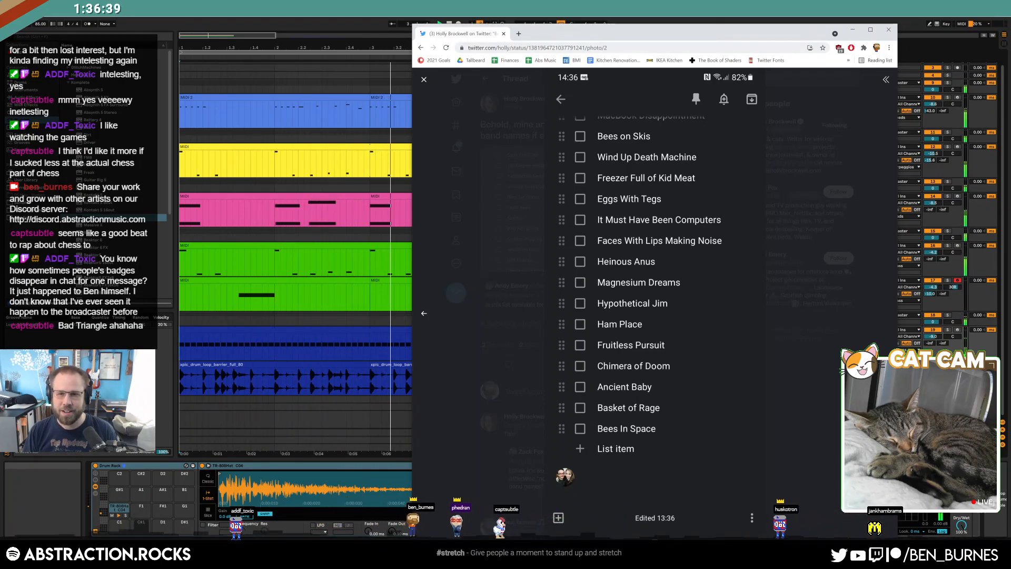
pyautogui.click(683, 17)
# - Insert a new MIDI track with Operator between the two bass tracks and add the Punish plug-in to it
pyautogui.click(867, 269)
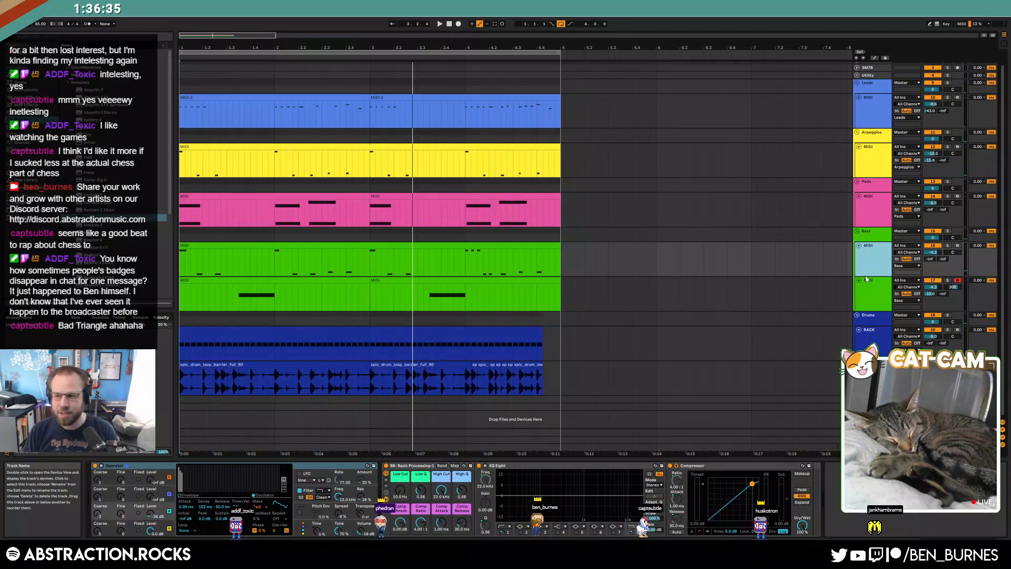
pyautogui.hotkey('ctrl', 'shift', 't')
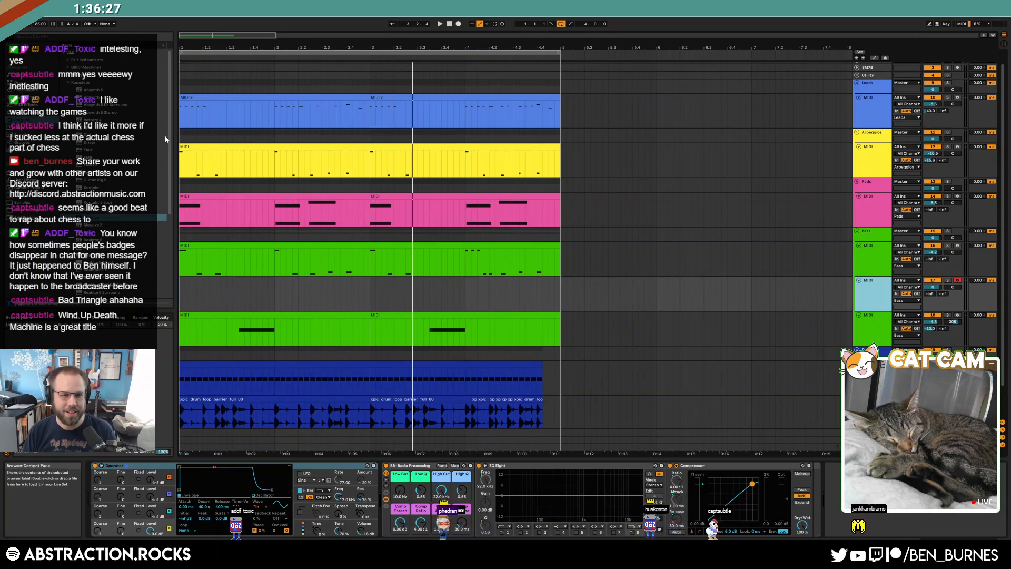
pyautogui.click(67, 82)
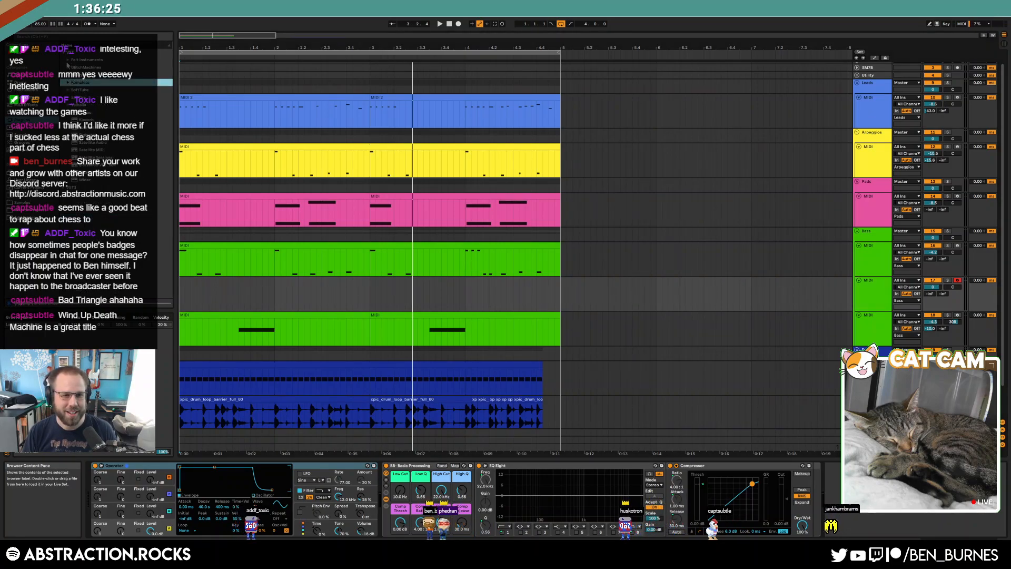
pyautogui.click(67, 62)
pyautogui.scroll(2, 68, 61)
pyautogui.click(67, 61)
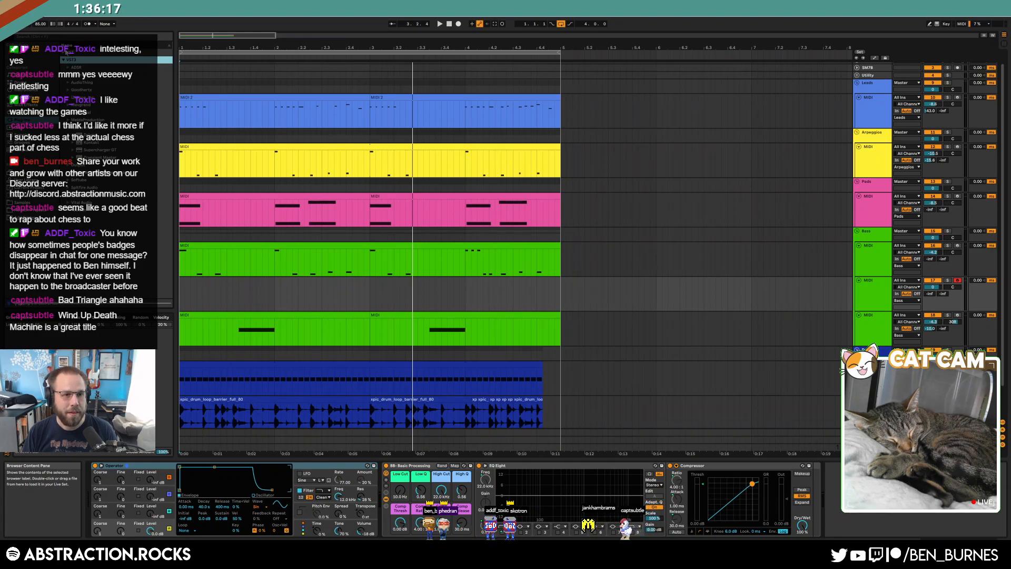
pyautogui.scroll(-3, 75, 89)
pyautogui.click(67, 76)
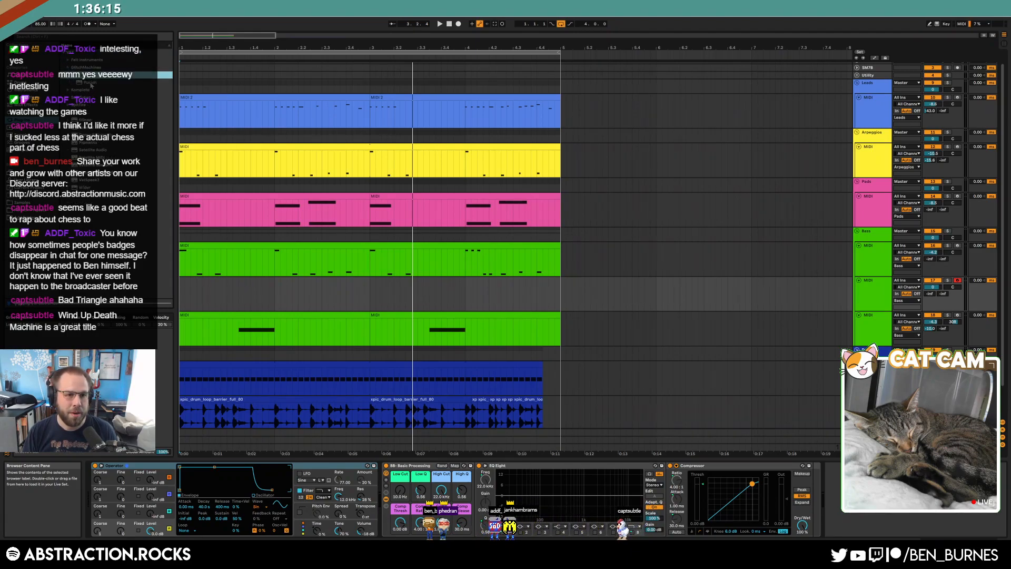
pyautogui.click(90, 83)
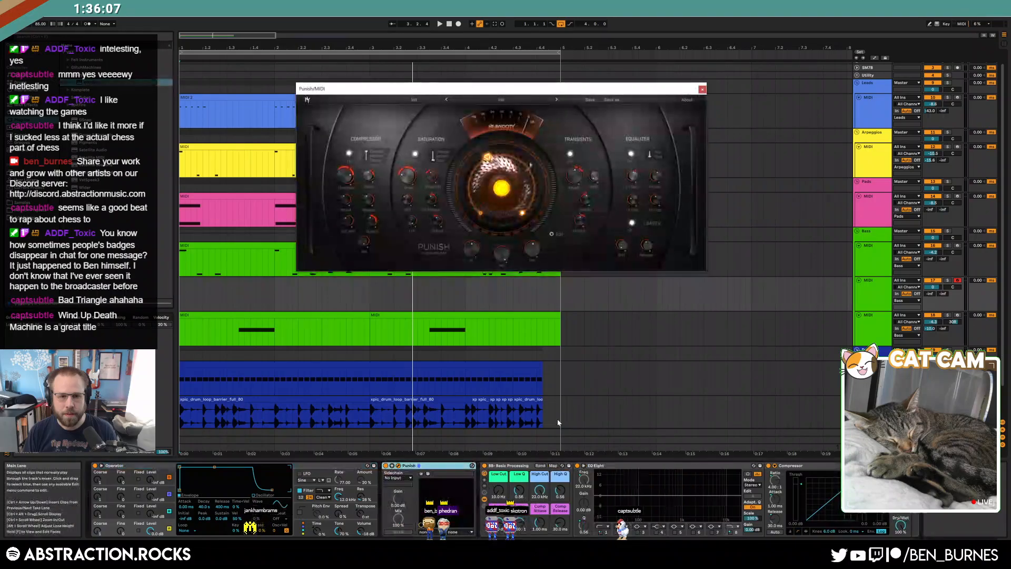
pyautogui.moveTo(462, 74); pyautogui.dragTo(517, 51)
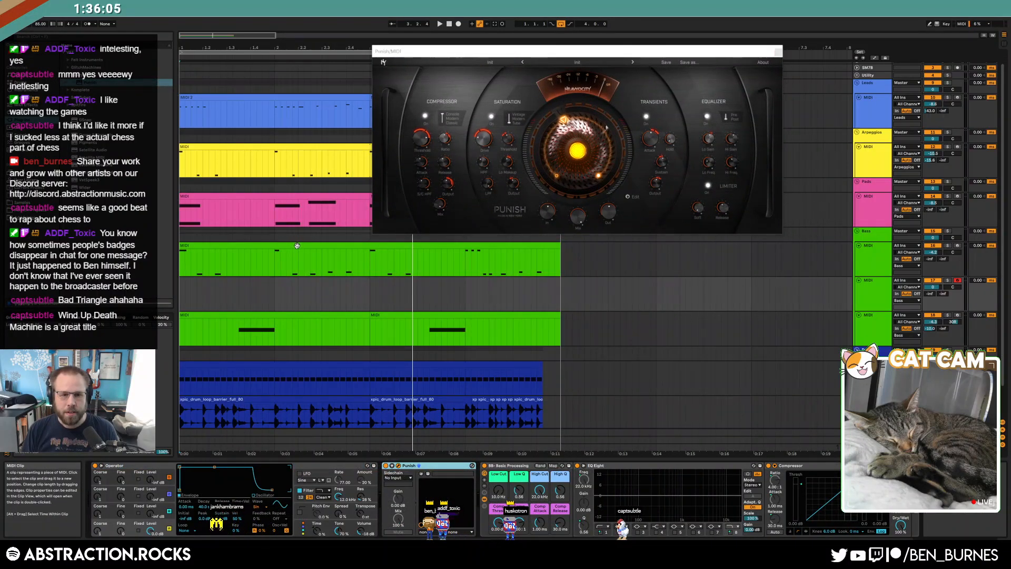
# - Copy the MIDI clip from the first bass track to the empty bass track beneath it and play it back with the Punish window closed
pyautogui.moveTo(314, 253); pyautogui.dragTo(313, 289)
pyautogui.press('space')
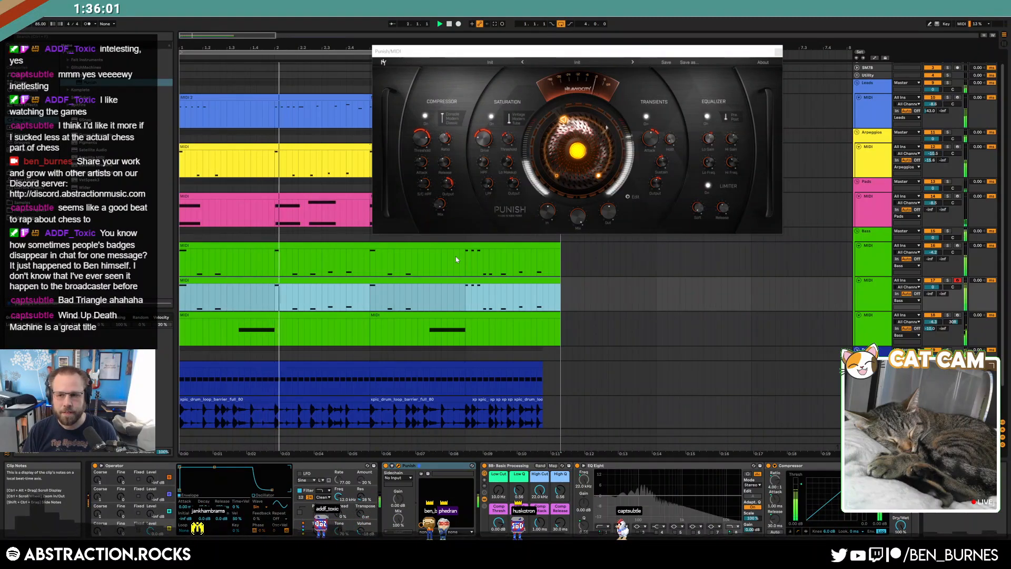
pyautogui.click(778, 52)
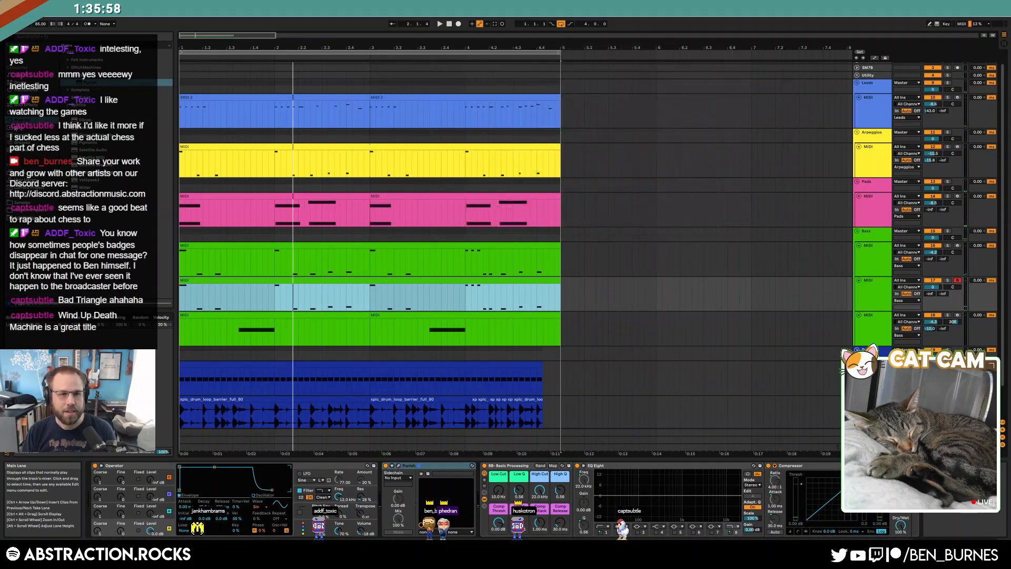
# - Find Guitar Rig 5 among the plug-ins and add it after Punish on the middle bass track
pyautogui.click(69, 74)
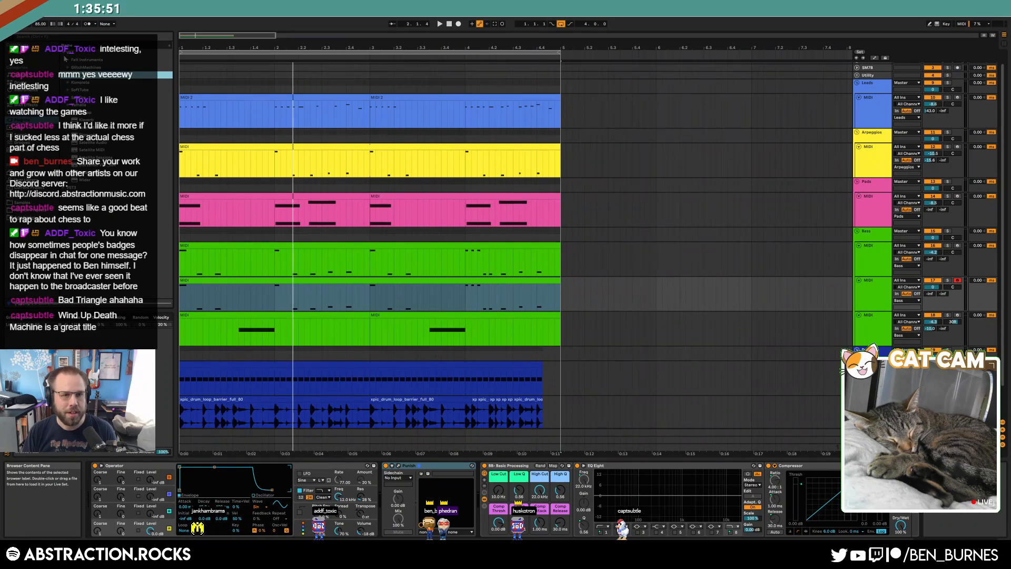
pyautogui.click(68, 83)
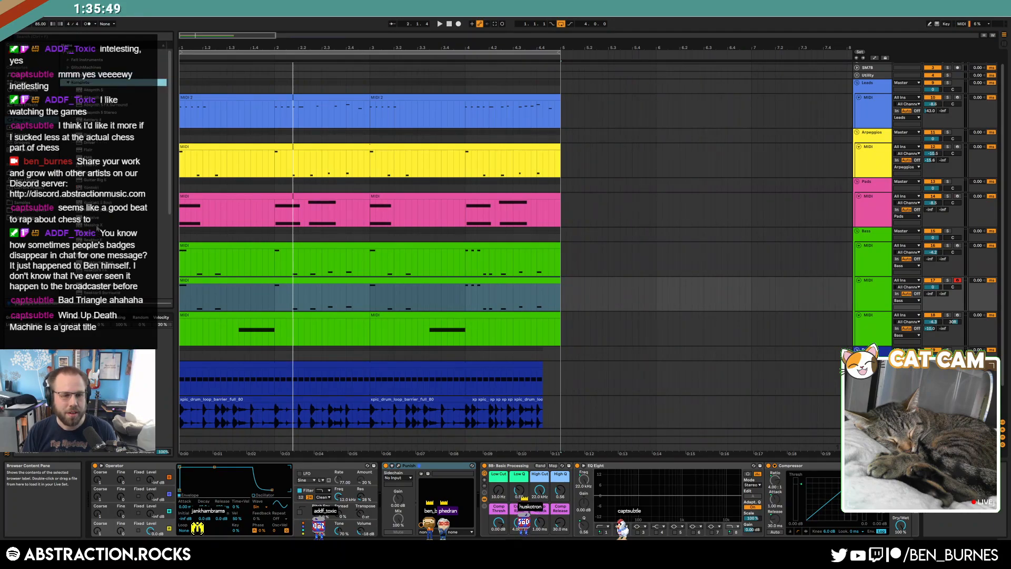
pyautogui.scroll(-4, 97, 227)
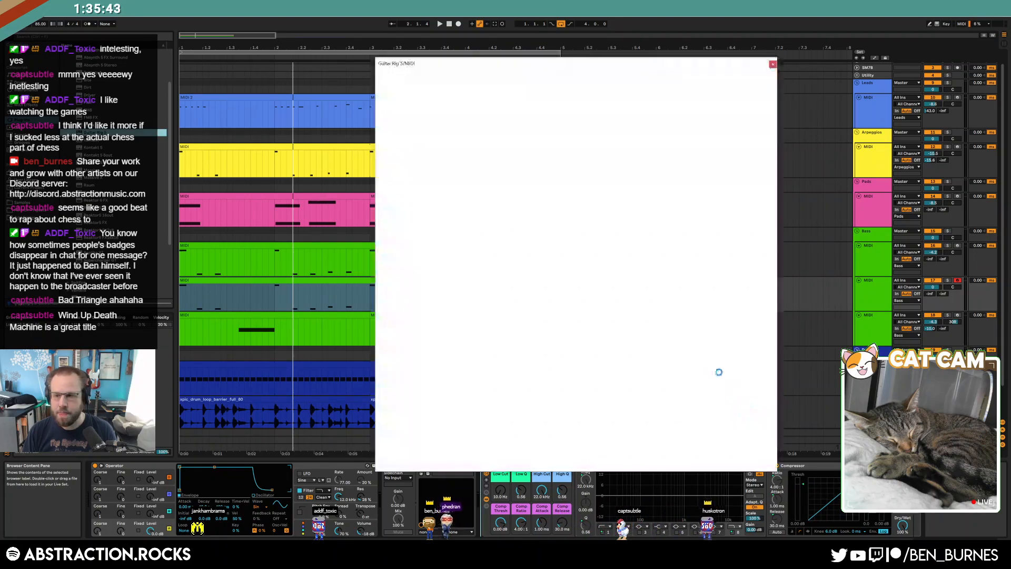
pyautogui.scroll(-2, 536, 369)
pyautogui.scroll(2, 546, 379)
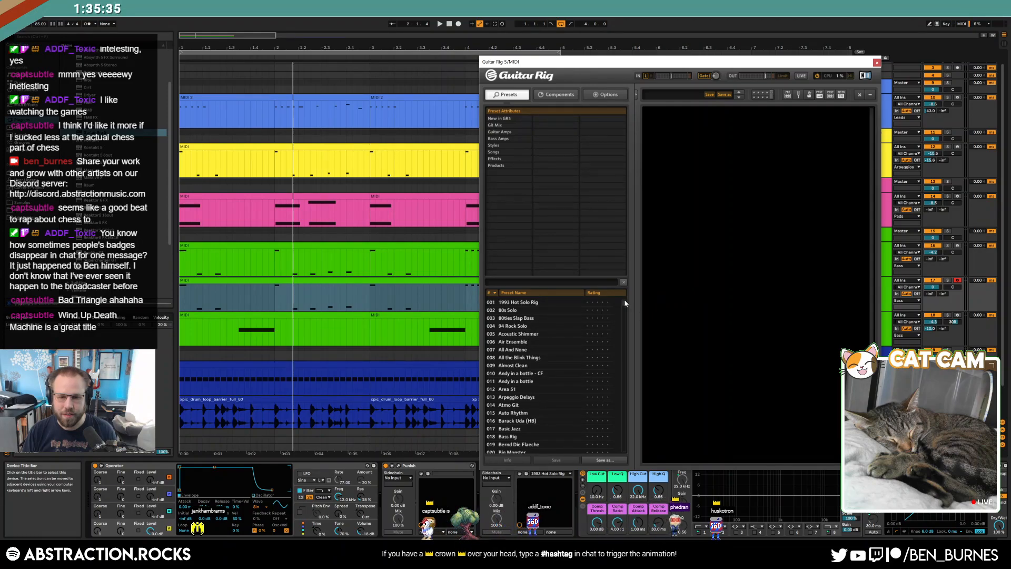
# - Load Guitar Rig's Rhythmic Gating preset and audition it on the bass part
pyautogui.moveTo(623, 304); pyautogui.dragTo(634, 350)
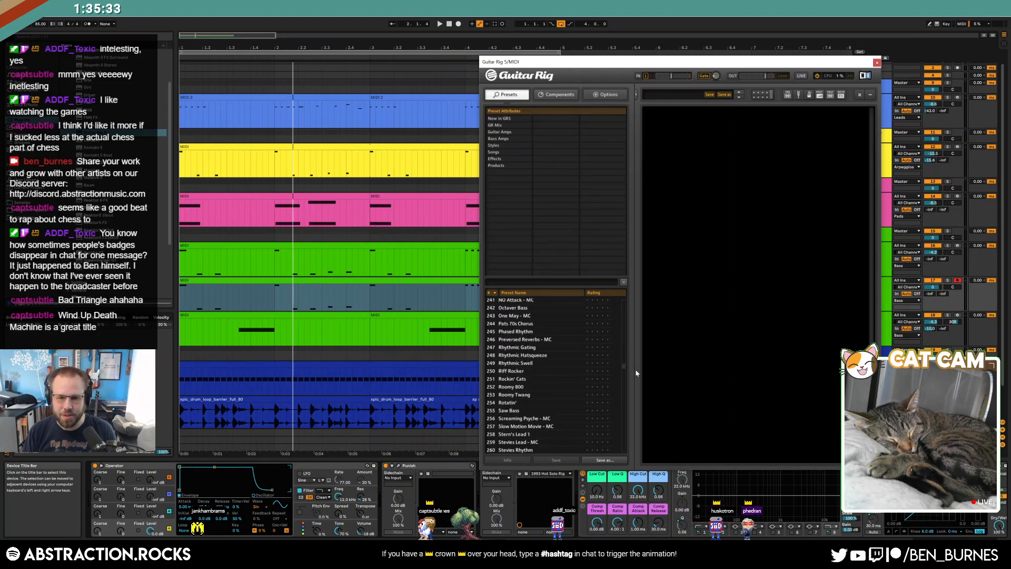
pyautogui.click(532, 347)
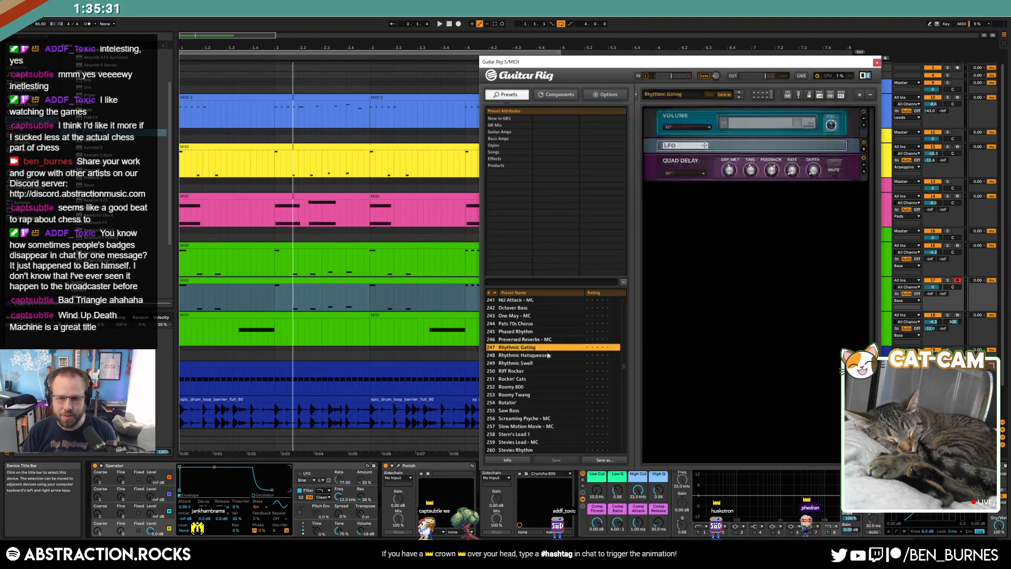
pyautogui.press('space')
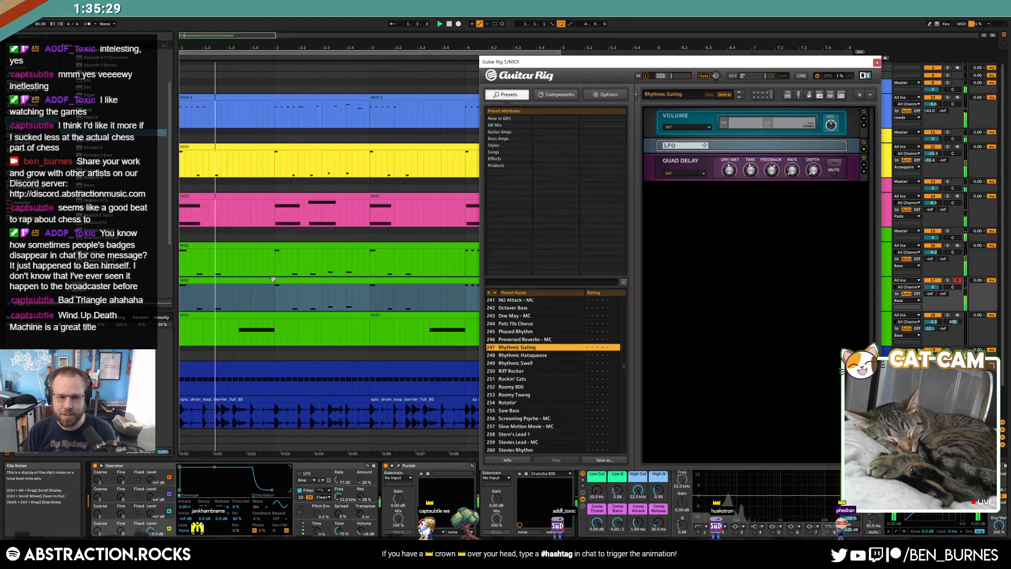
pyautogui.press('space')
pyautogui.scroll(-2, 547, 392)
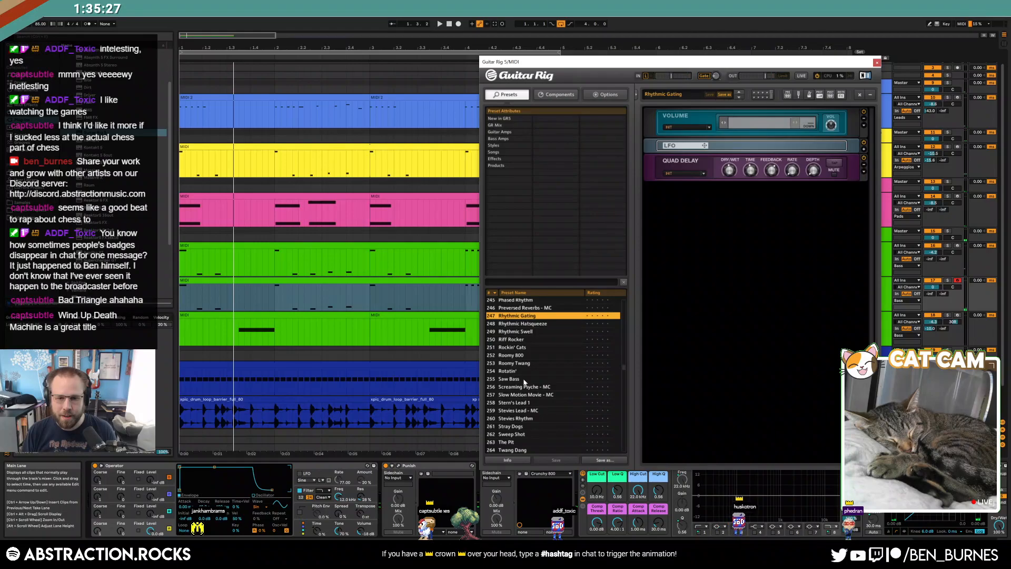
# - Replace Operator on the middle bass track with Kontakt's Picked Acoustic [Melody] instrument and load Guitar Rig's Saw Bass preset
pyautogui.click(286, 280)
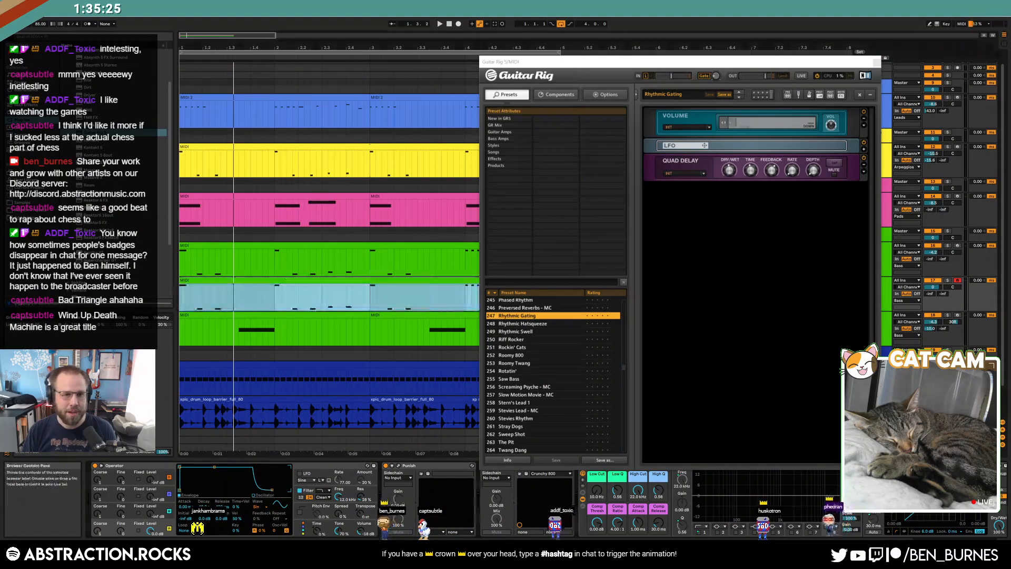
pyautogui.click(153, 139)
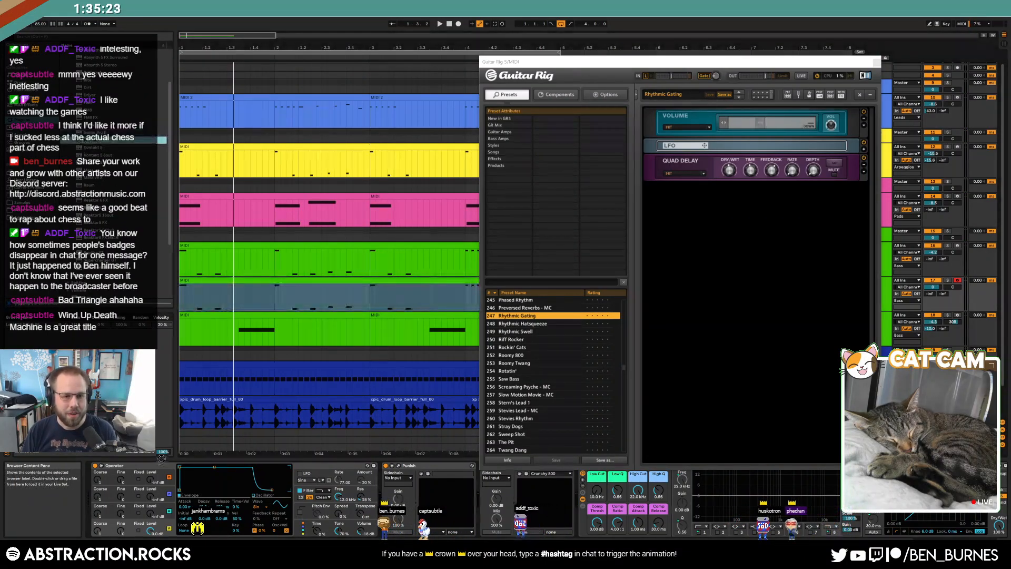
pyautogui.press('Return')
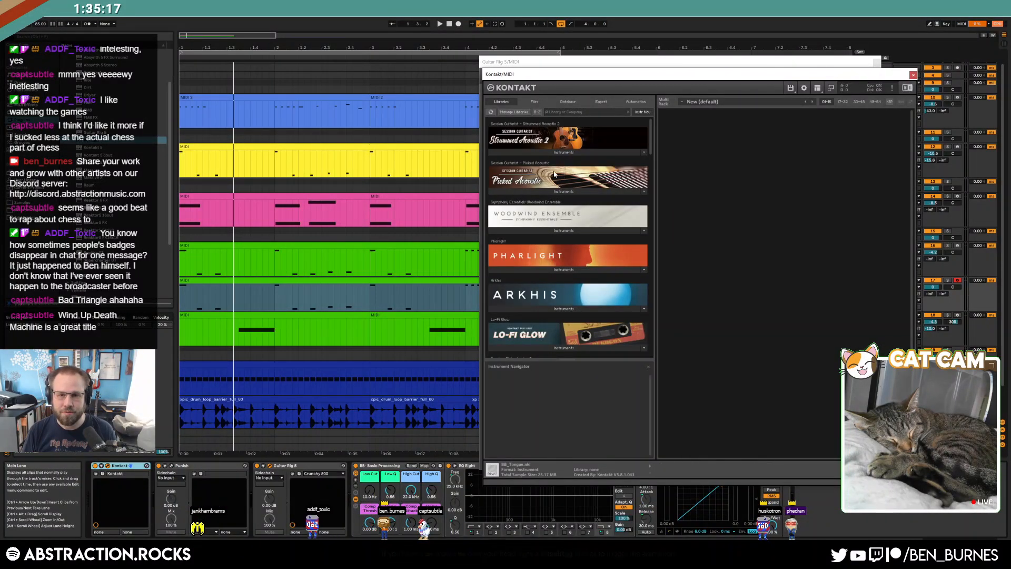
pyautogui.click(526, 191)
pyautogui.click(538, 202)
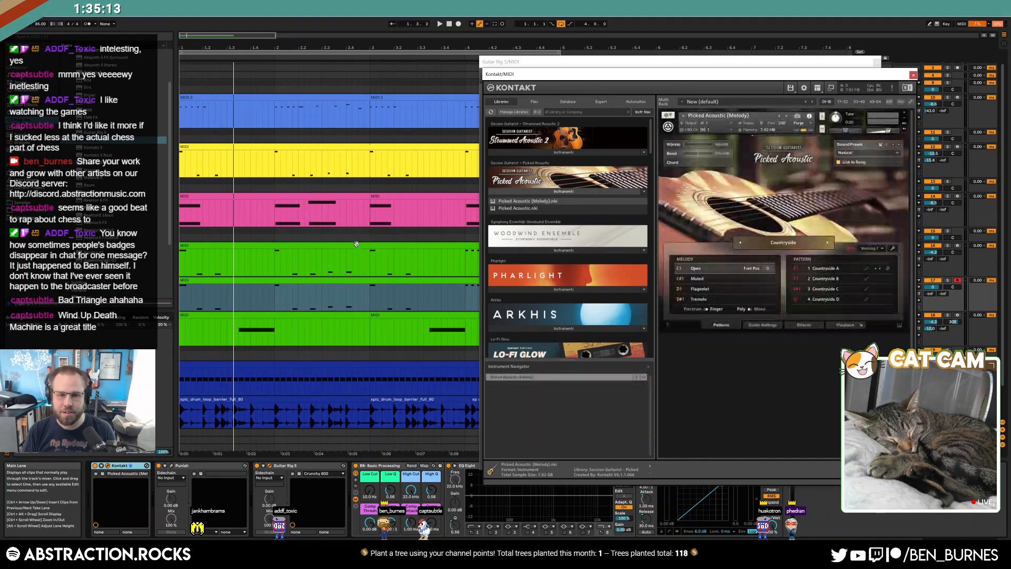
pyautogui.click(727, 62)
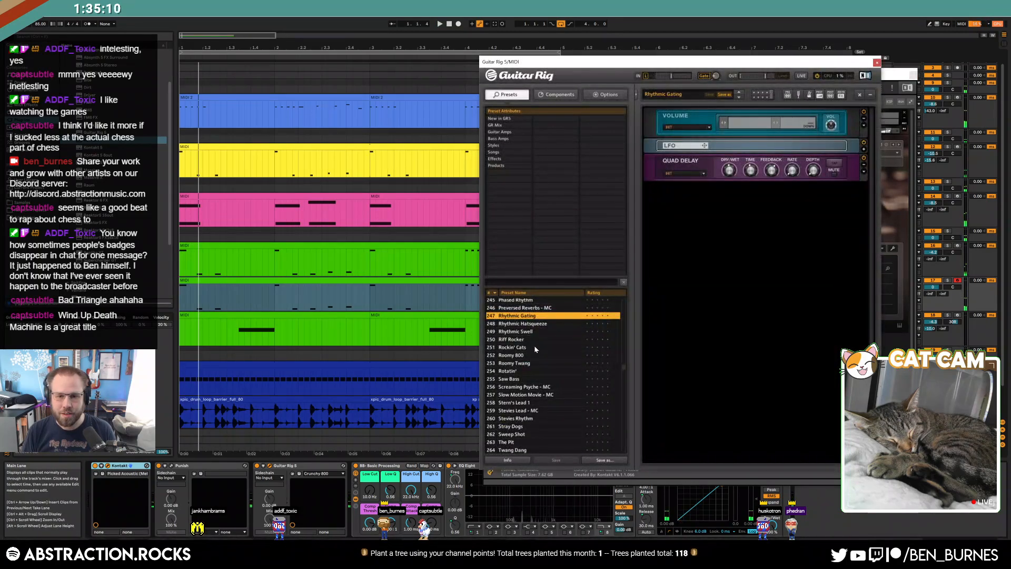
pyautogui.click(536, 379)
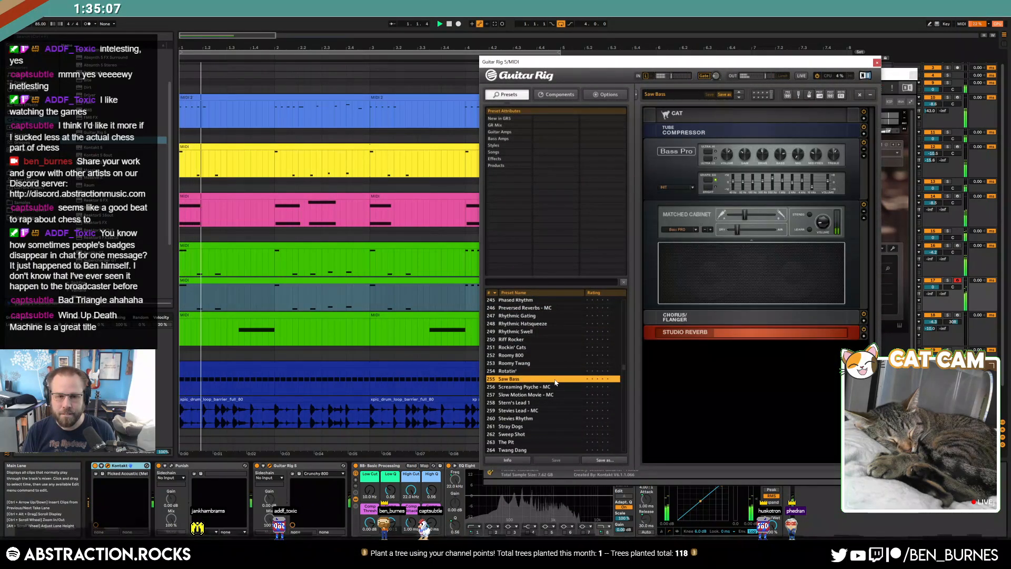
# - Transpose the low notes of the middle bass clip up one octave and audition the part with the plug-in windows closed
pyautogui.click(237, 279)
pyautogui.doubleClick(238, 279)
pyautogui.moveTo(196, 279); pyautogui.dragTo(221, 279)
pyautogui.click(858, 56)
pyautogui.click(913, 75)
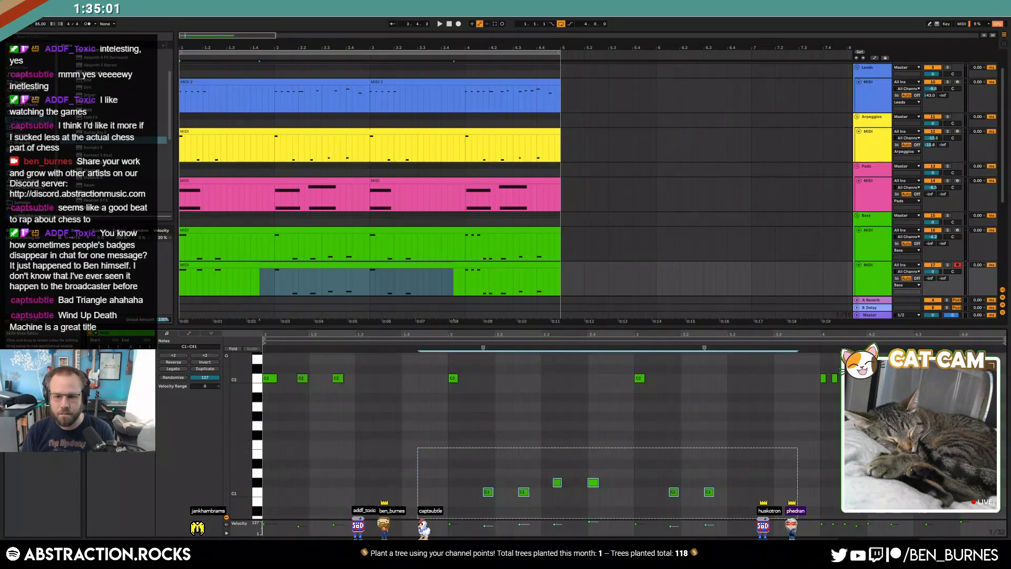
pyautogui.press('space')
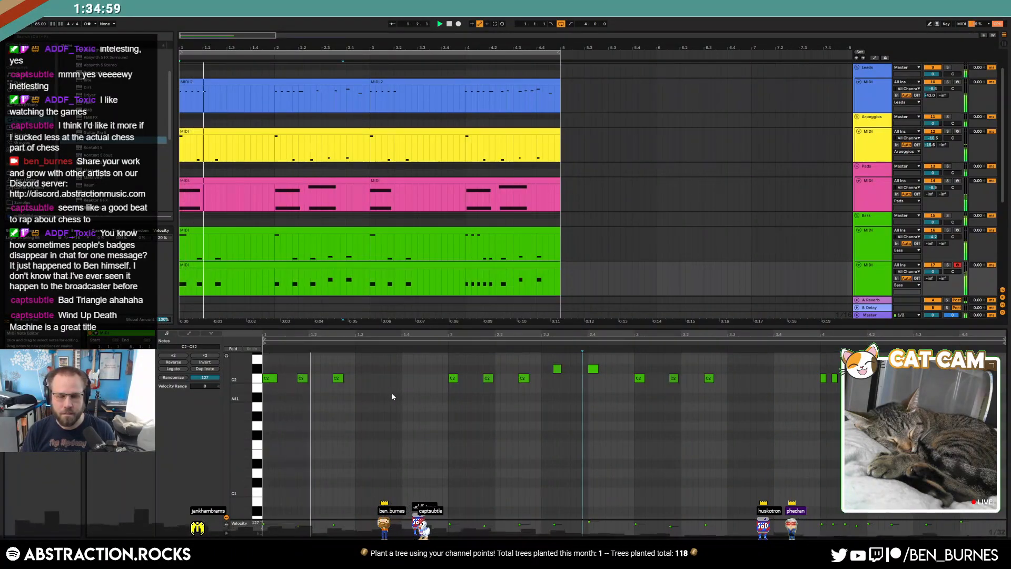
pyautogui.press('space')
# - Shorten the clip's first C2 note, duplicate it twice, and play the part back
pyautogui.click(268, 378)
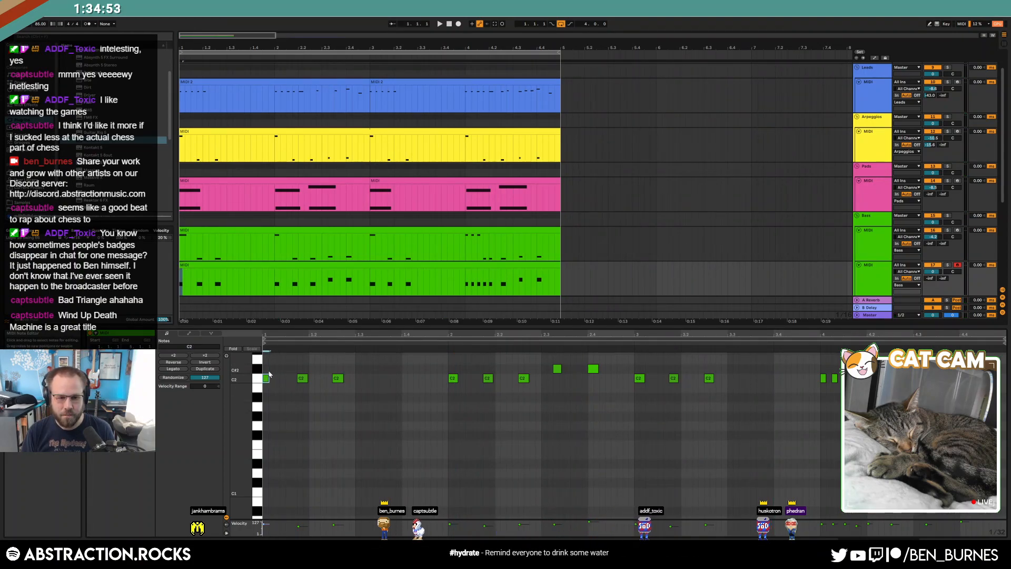
pyautogui.hotkey('ctrl', 'd')
pyautogui.hotkey('ctrl', 'd')
pyautogui.press('space')
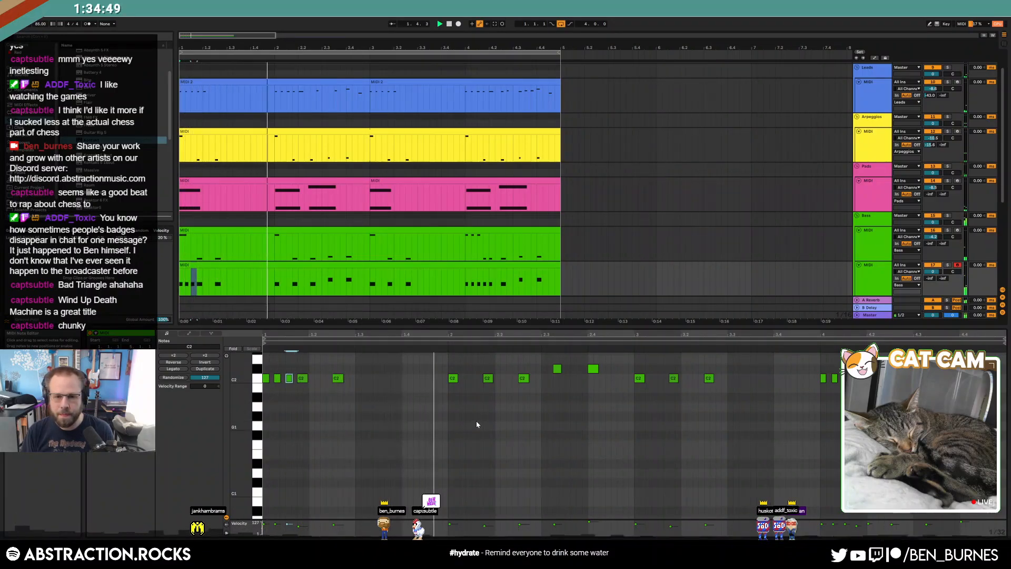
# - Copy the four opening C2 notes of the bass clip to the start of bar 3
pyautogui.moveTo(446, 350); pyautogui.dragTo(546, 414)
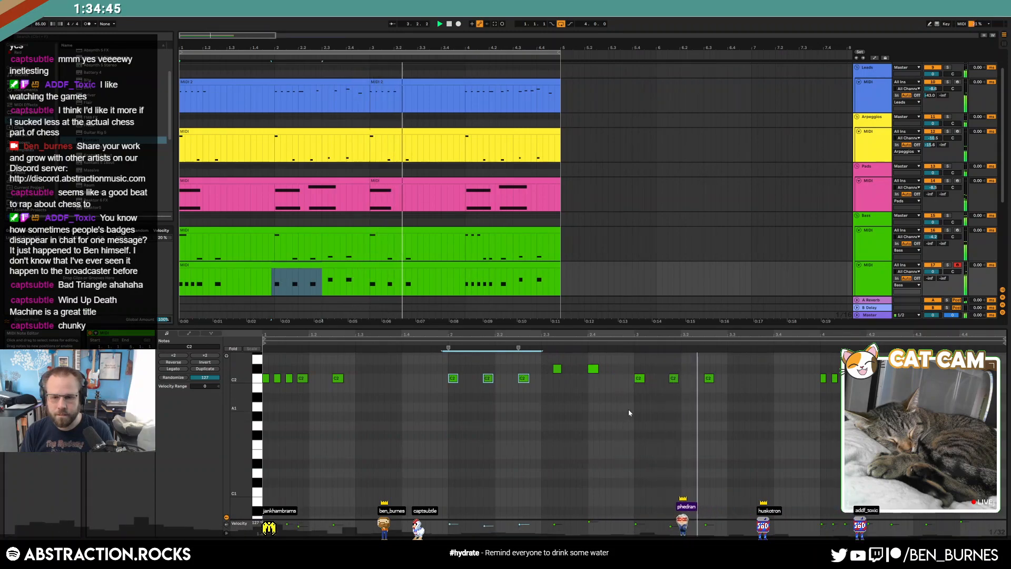
pyautogui.moveTo(309, 361); pyautogui.dragTo(263, 392)
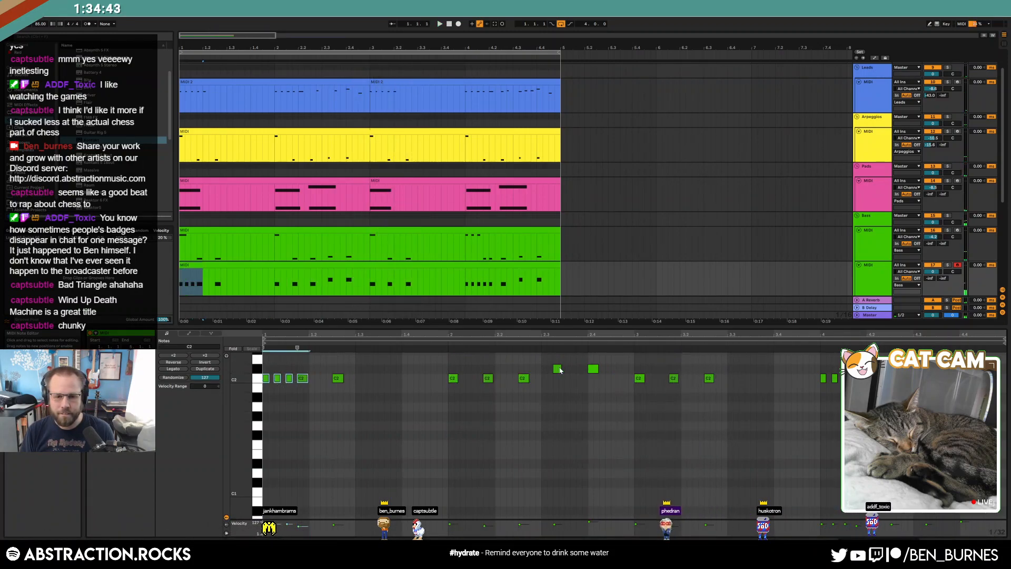
pyautogui.click(636, 367)
pyautogui.hotkey('ctrl', 'v')
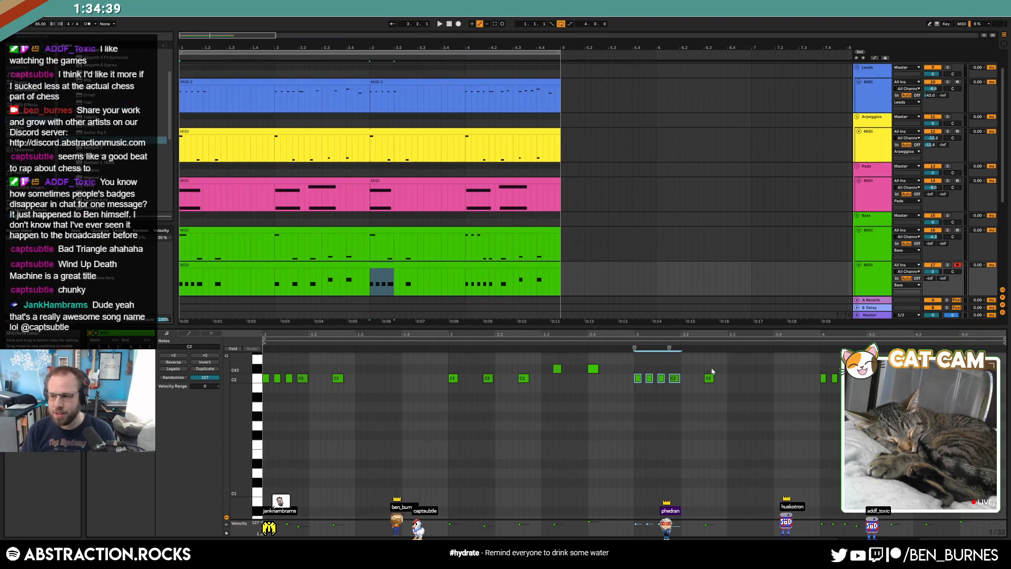
# - Remove the Punish effect from the middle bass track's device chain and listen to the result, closing the Guitar Rig window
pyautogui.hotkey('shift', 'Tab')
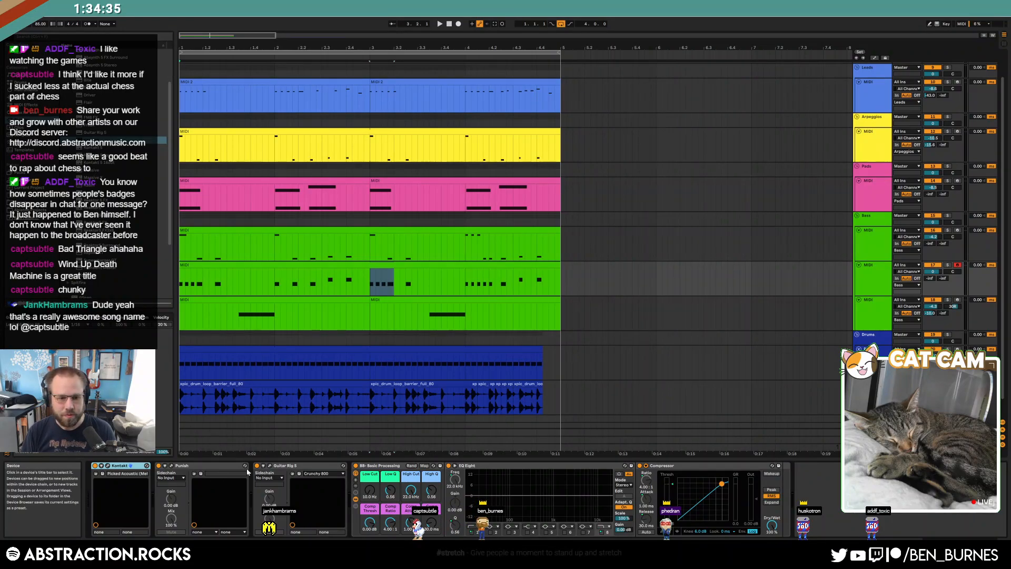
pyautogui.press('Delete')
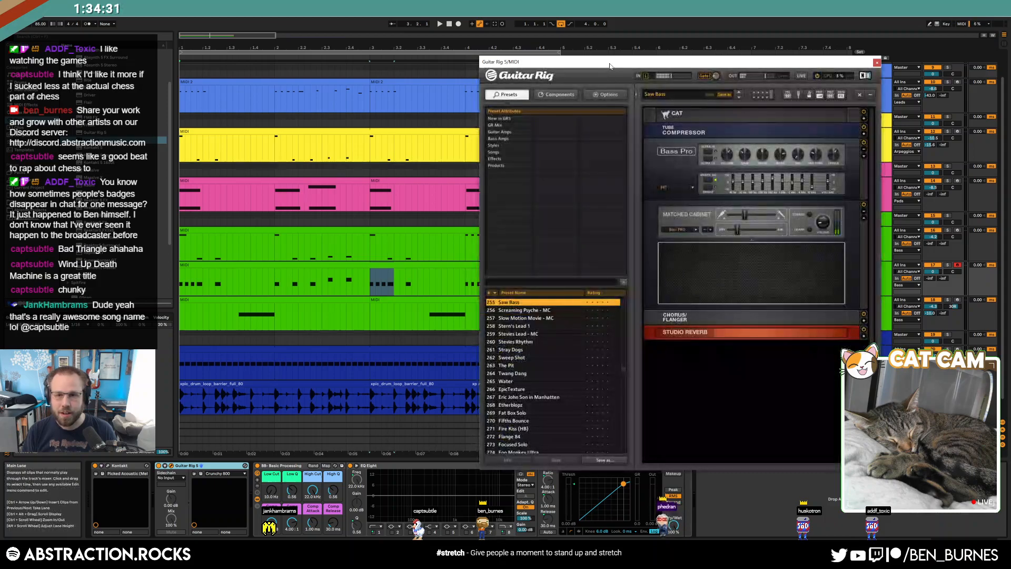
pyautogui.press('space')
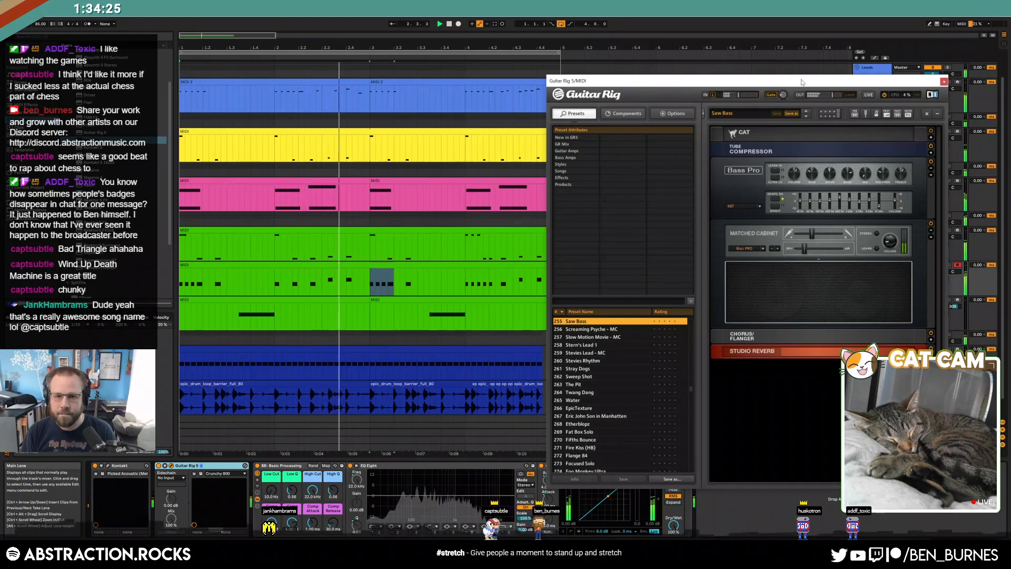
pyautogui.click(942, 81)
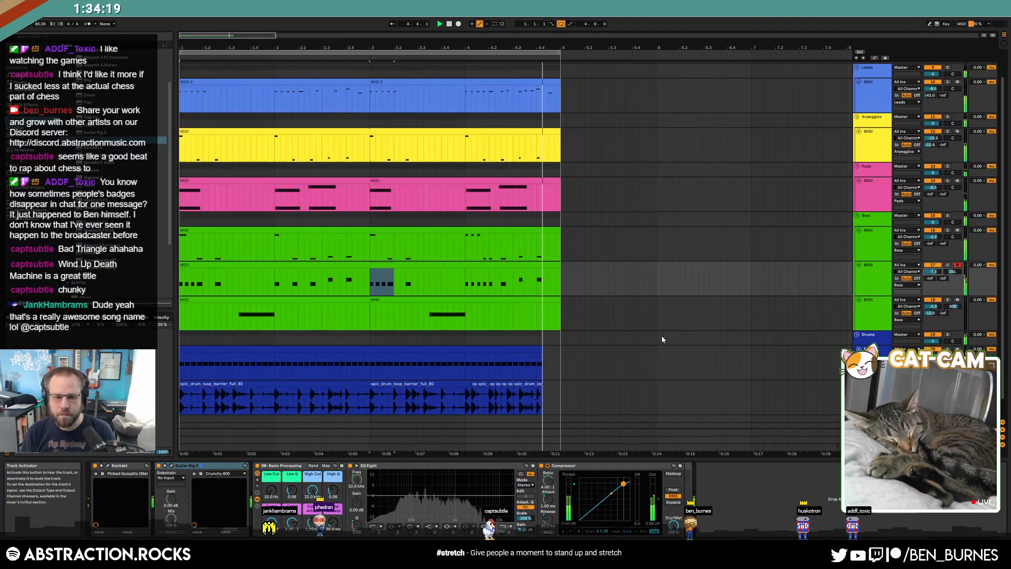
# - Enable an EQ Eight band on the middle bass track and shape it into a wide midrange cut at 454 Hz
pyautogui.click(452, 532)
pyautogui.click(448, 532)
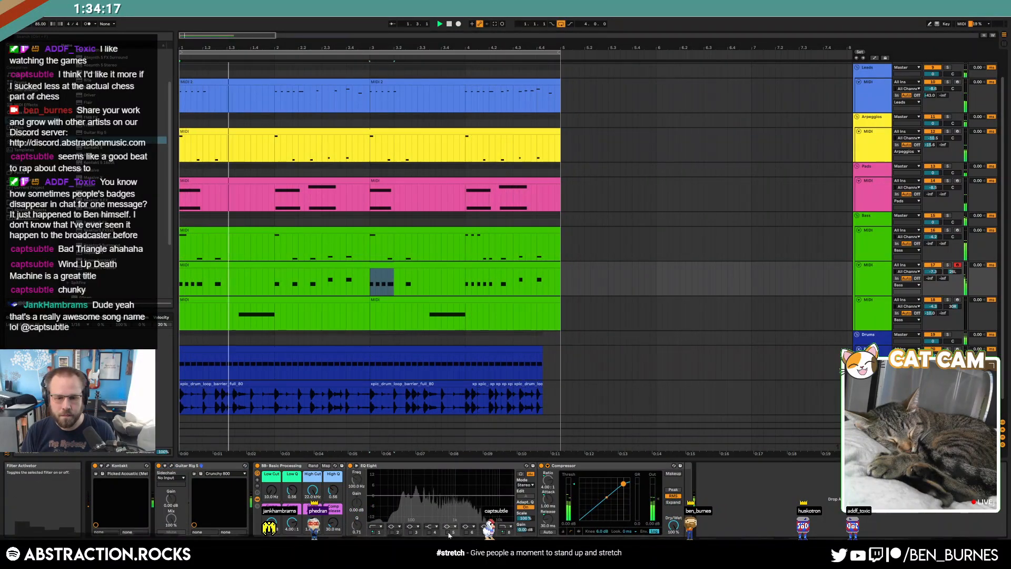
pyautogui.moveTo(411, 495); pyautogui.dragTo(423, 515)
pyautogui.moveTo(356, 525); pyautogui.dragTo(356, 539)
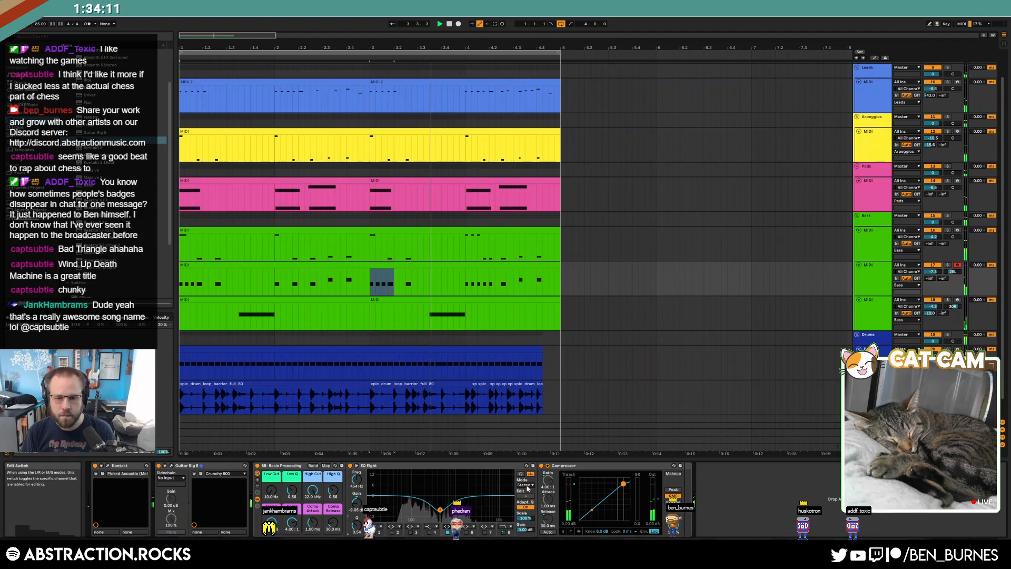
# - Raise the middle bass track's volume, select its clip, and stop playback
pyautogui.moveTo(933, 271); pyautogui.dragTo(944, 267)
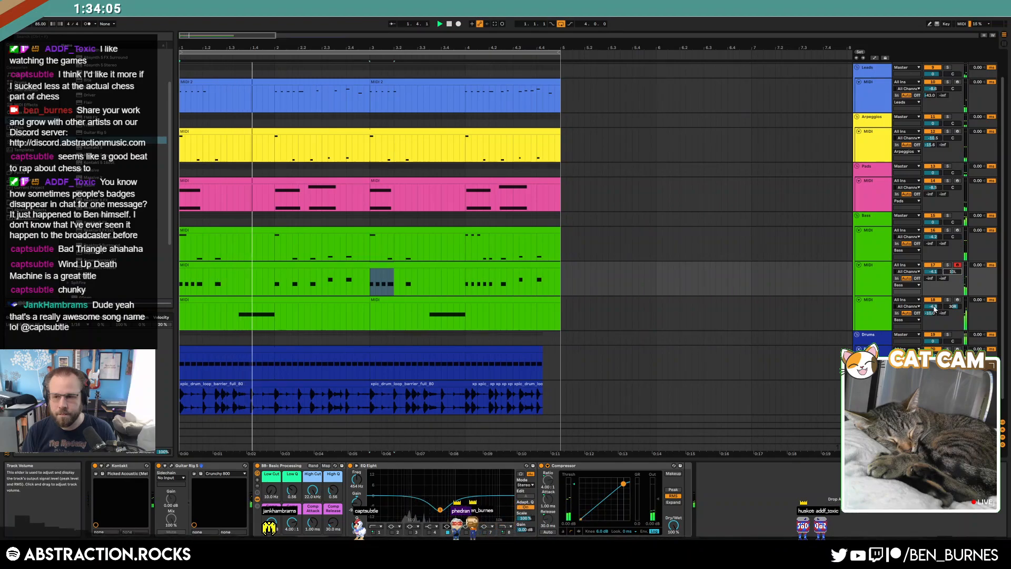
pyautogui.click(237, 267)
pyautogui.press('space')
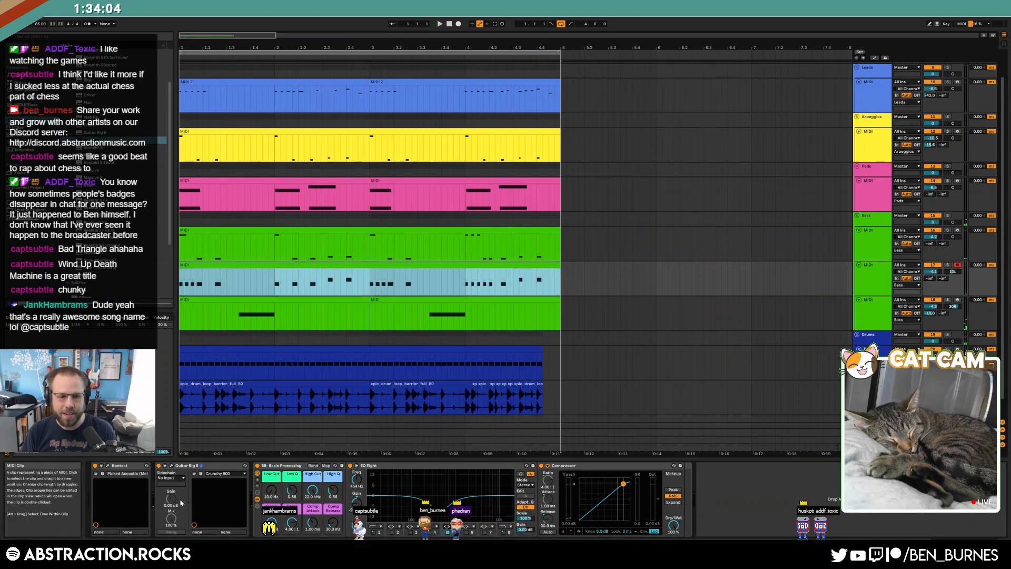
# - Load Guitar Rig's Funky Slap Bass preset on the middle bass track and audition it
pyautogui.click(171, 466)
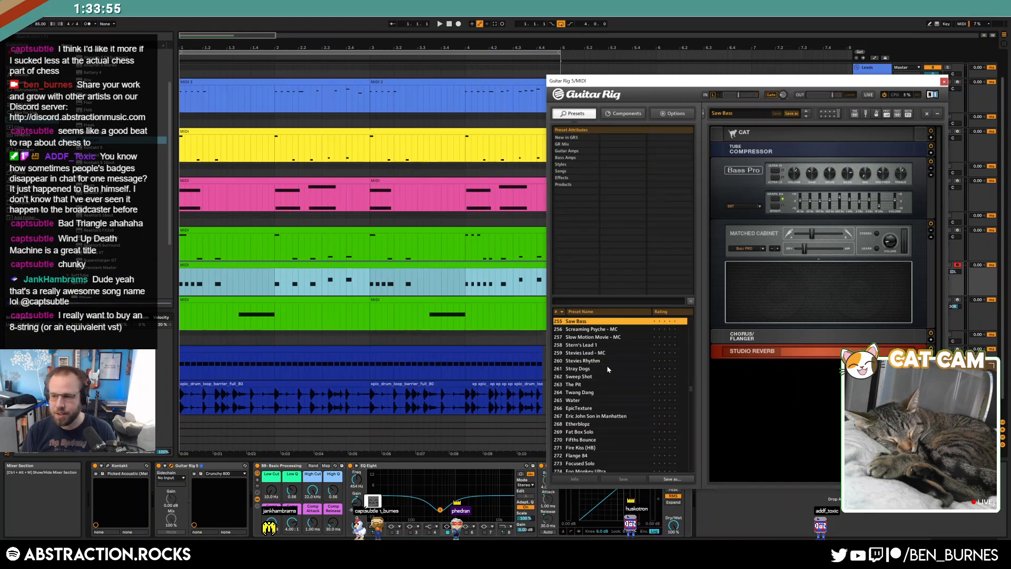
pyautogui.scroll(-4, 608, 368)
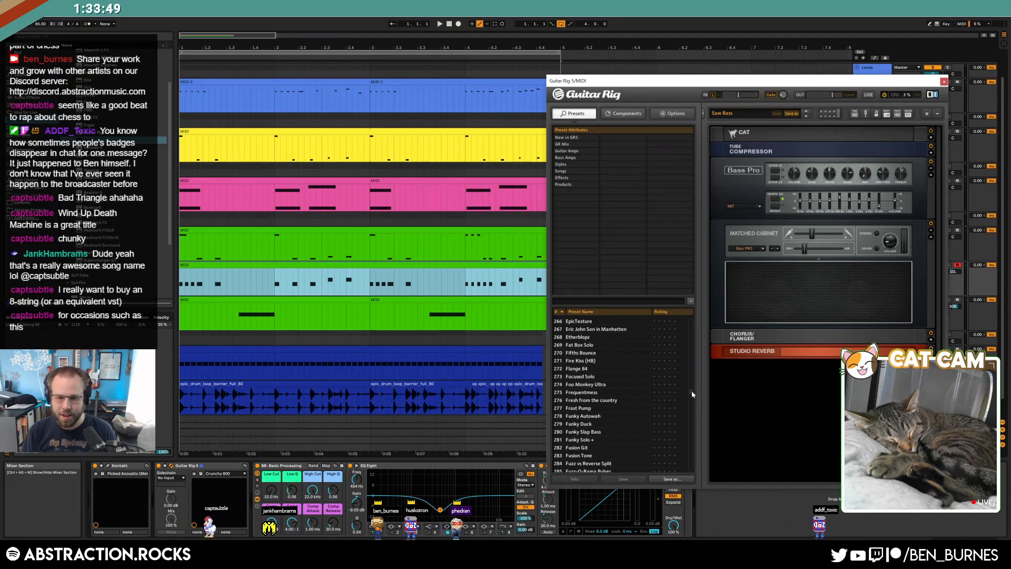
pyautogui.click(606, 433)
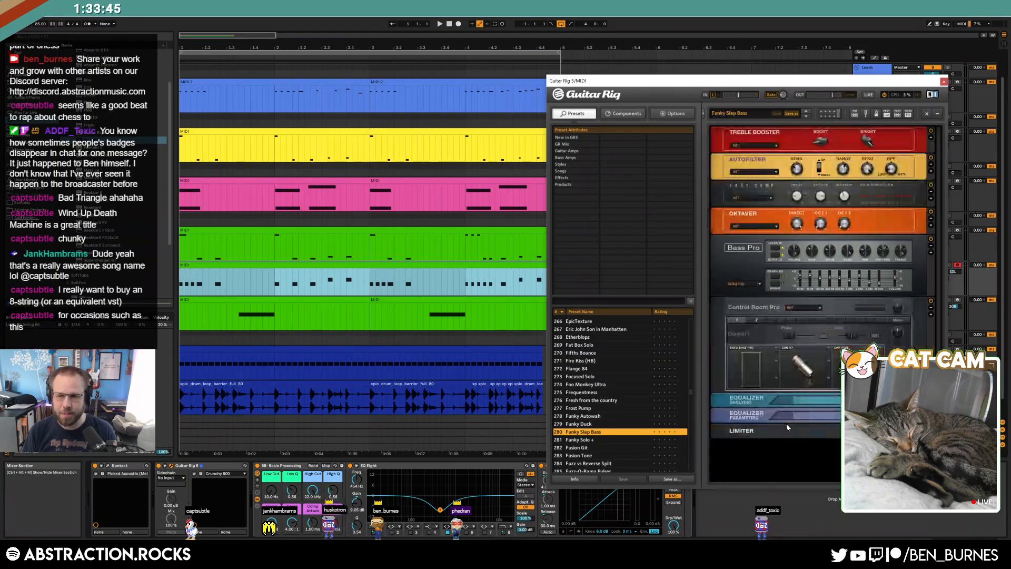
pyautogui.press('space')
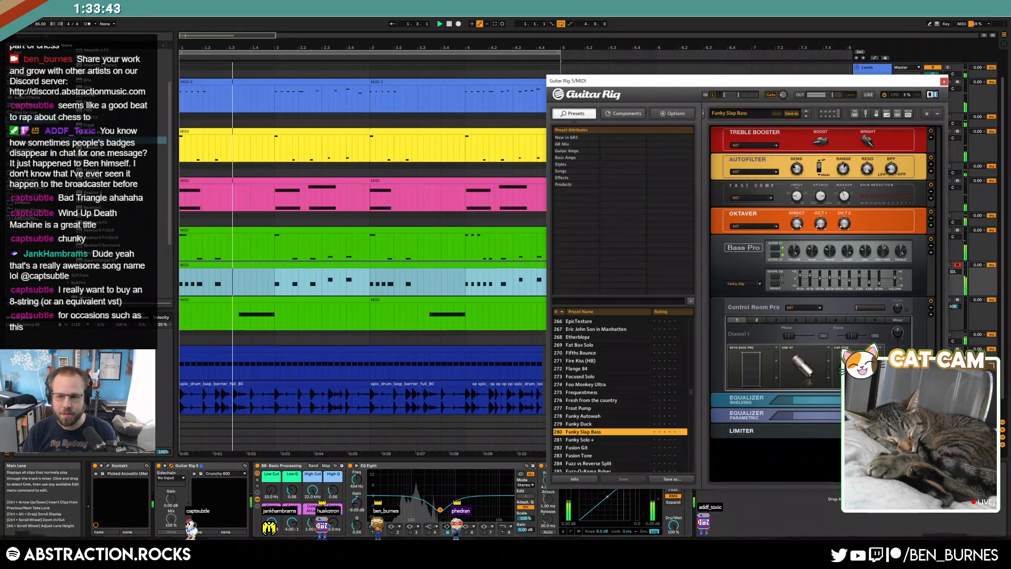
# - Close the Guitar Rig window and toggle the Guitar Rig device's on/off state on the middle bass track
pyautogui.click(944, 82)
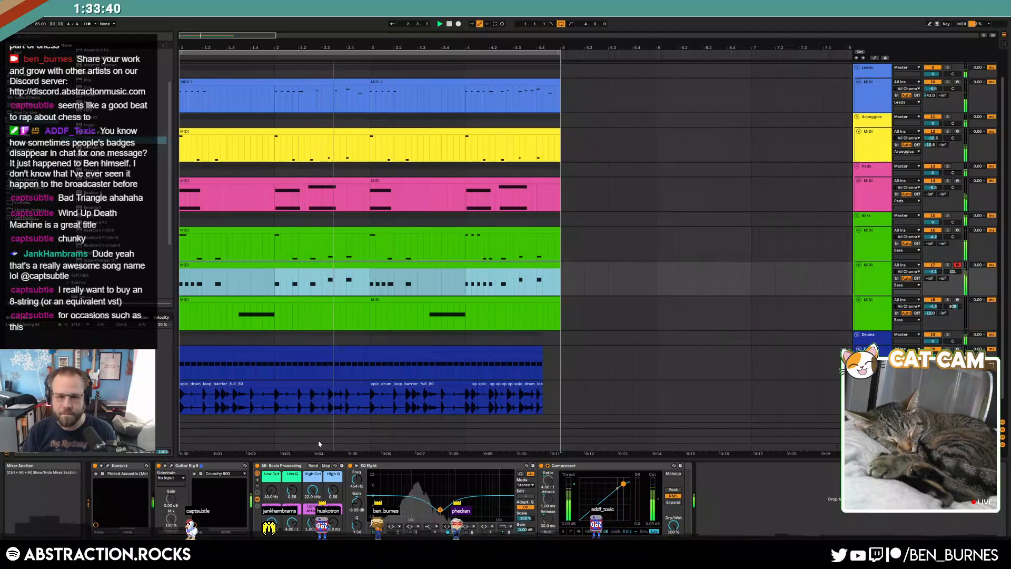
pyautogui.click(159, 466)
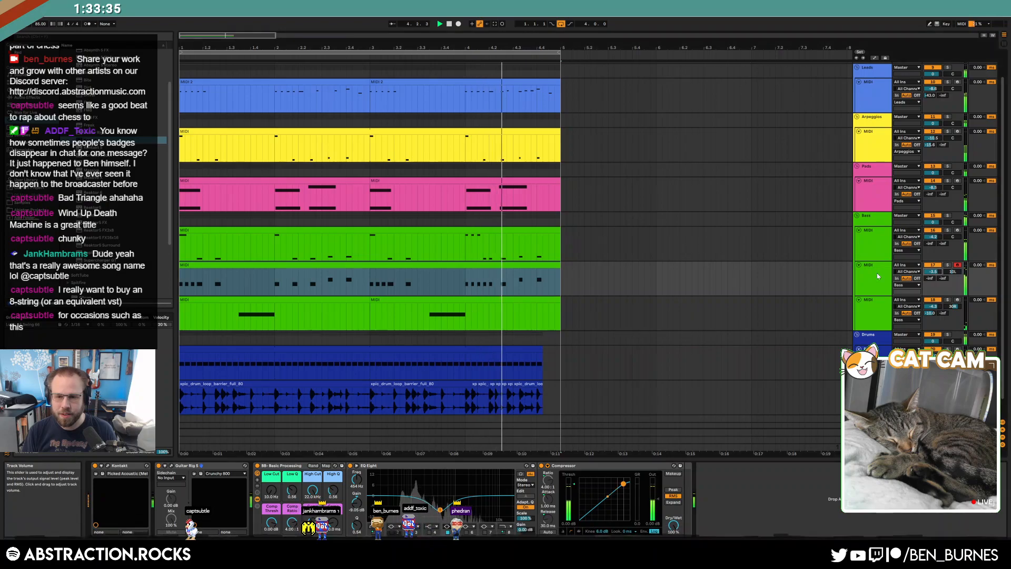
# - Add C2 notes in the gaps at the ends of bars 1 and 3 of the middle bass clip
pyautogui.click(497, 267)
pyautogui.click(372, 458)
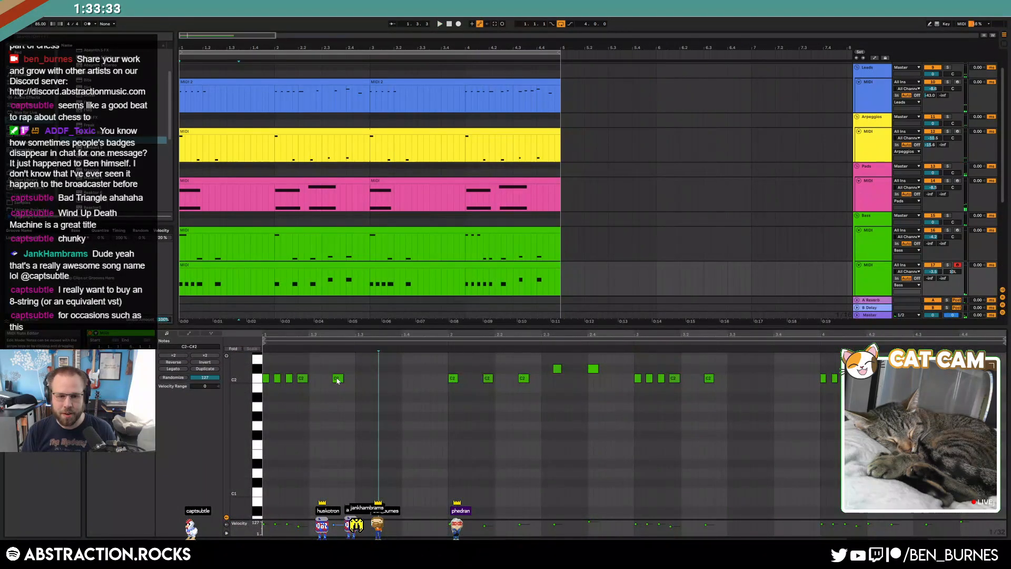
pyautogui.doubleClick(378, 387)
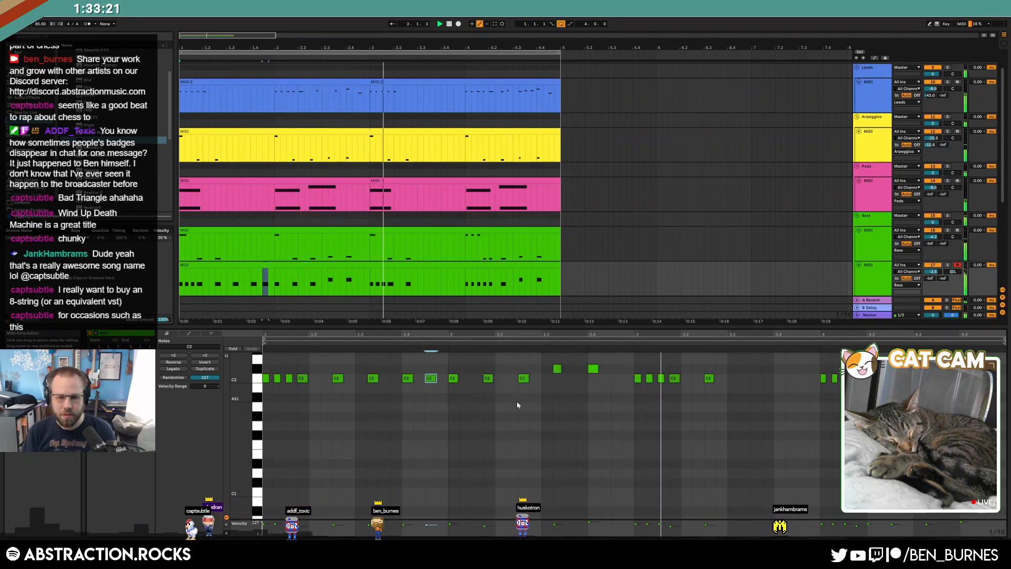
pyautogui.doubleClick(754, 378)
pyautogui.doubleClick(782, 379)
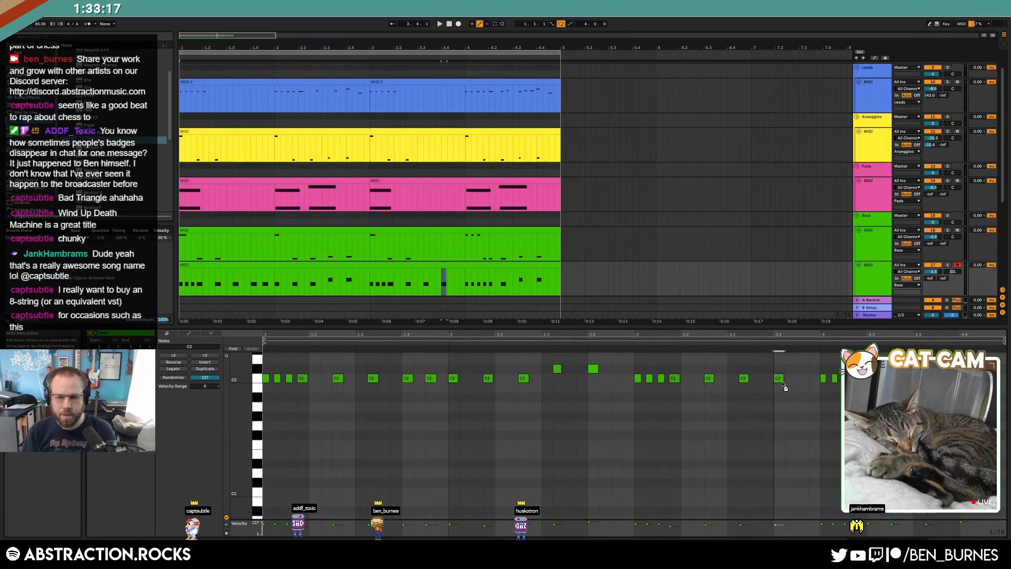
pyautogui.doubleClick(806, 379)
pyautogui.hotkey('shift', 'Tab')
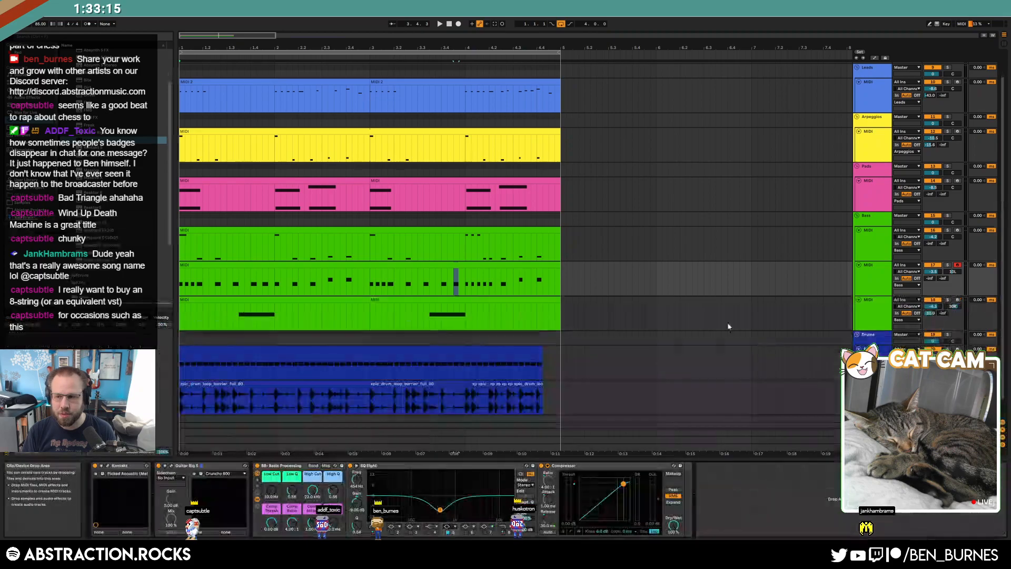
# - Play the loop to hear the edited bass part, with the upper bass track's devices in view
pyautogui.click(425, 266)
pyautogui.scroll(1, 430, 269)
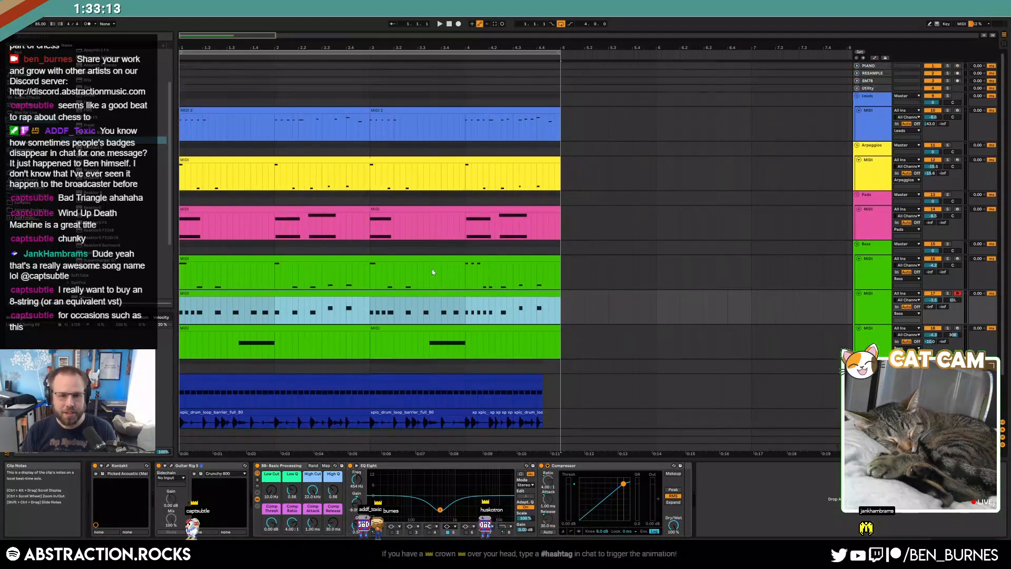
pyautogui.click(880, 273)
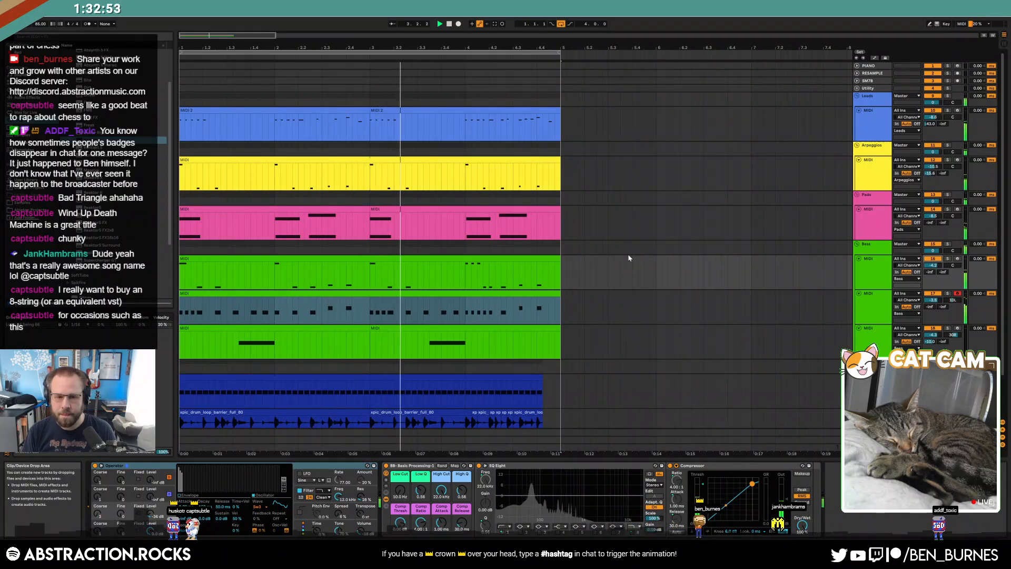
pyautogui.scroll(-3, 579, 269)
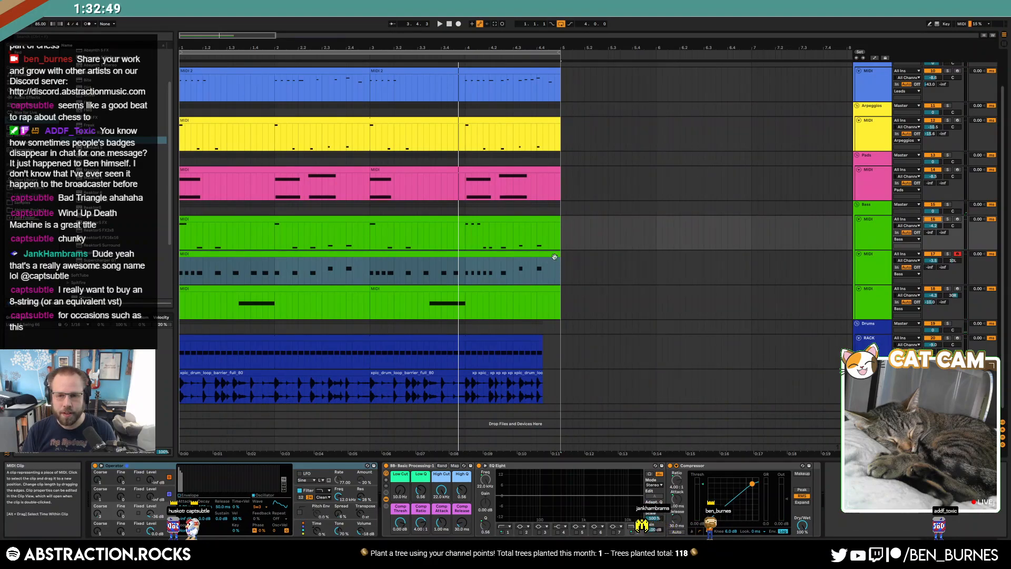
# - Deactivate the middle bass clip and both clips on the pads track
pyautogui.click(526, 253)
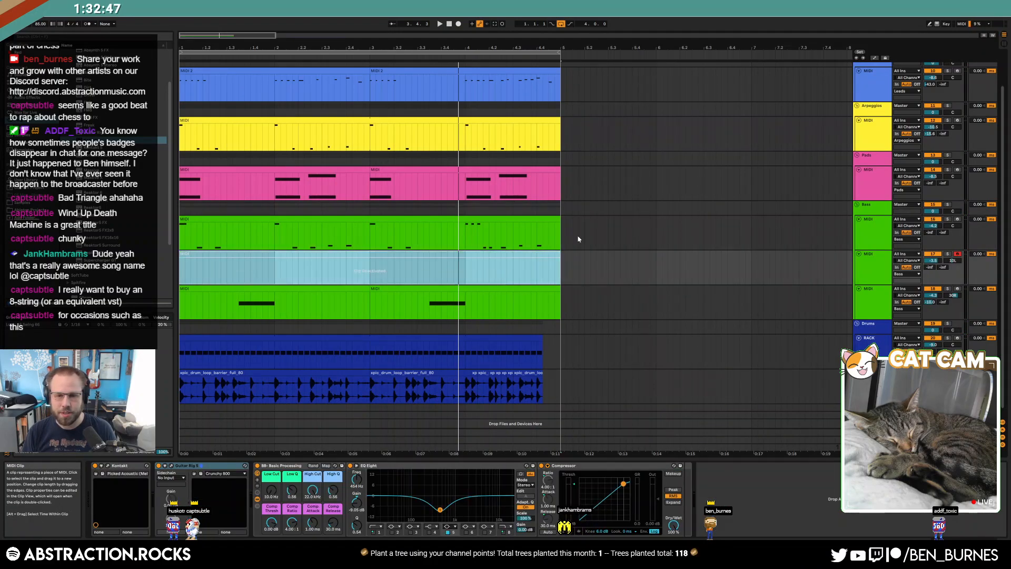
pyautogui.press('0')
pyautogui.scroll(3, 482, 234)
pyautogui.click(497, 211)
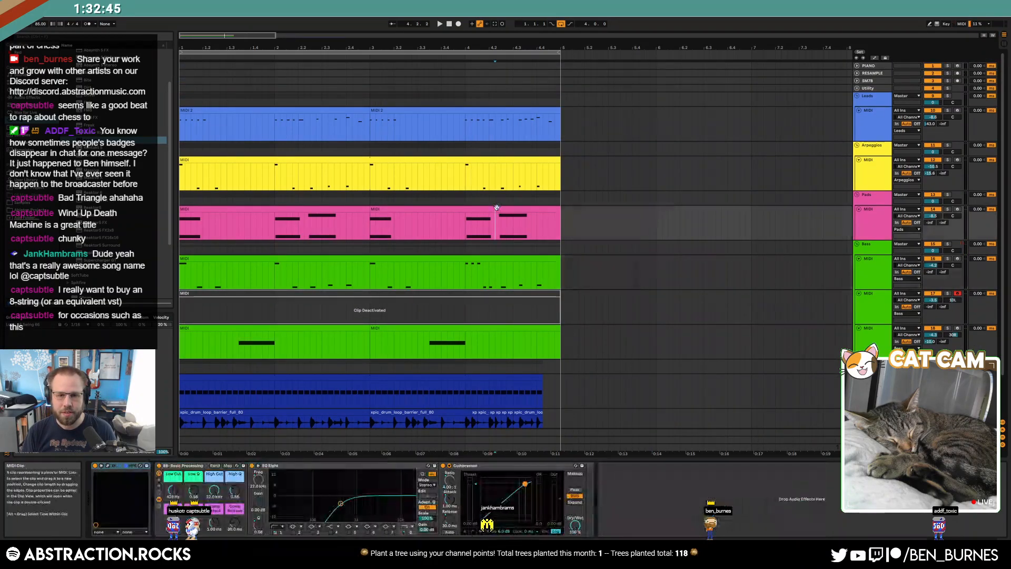
pyautogui.press('0')
pyautogui.click(369, 218)
pyautogui.press('0')
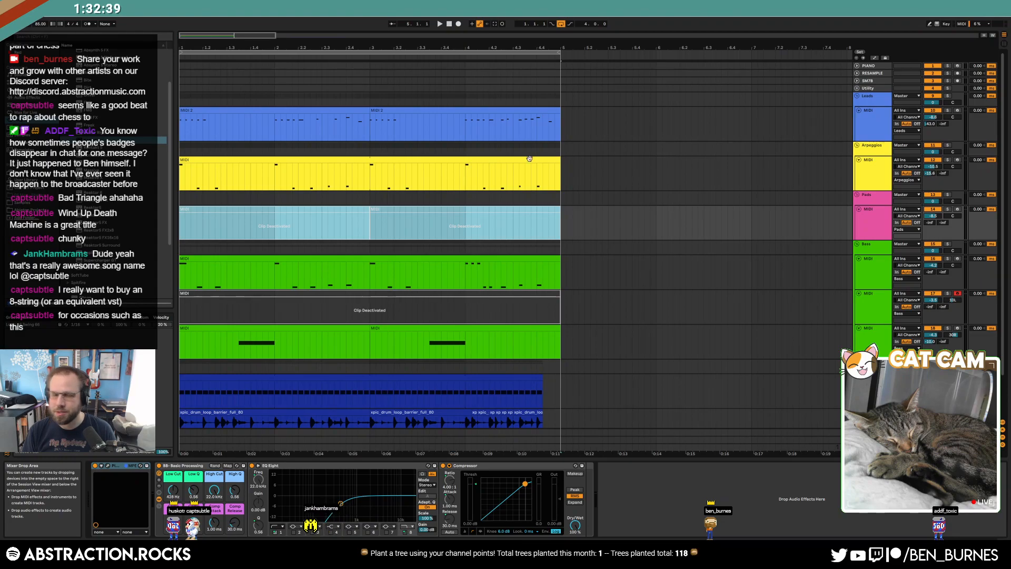
pyautogui.click(331, 229)
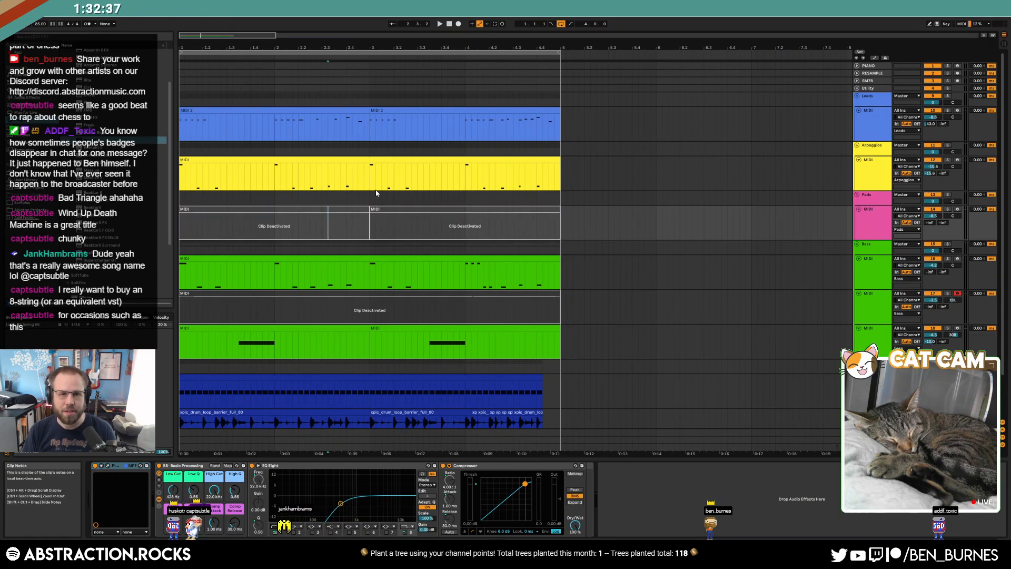
# - Audition the unused ghost snare drum loop at bar 9 and delete it from the arrangement
pyautogui.scroll(-1, 376, 193)
pyautogui.scroll(-3, 408, 215)
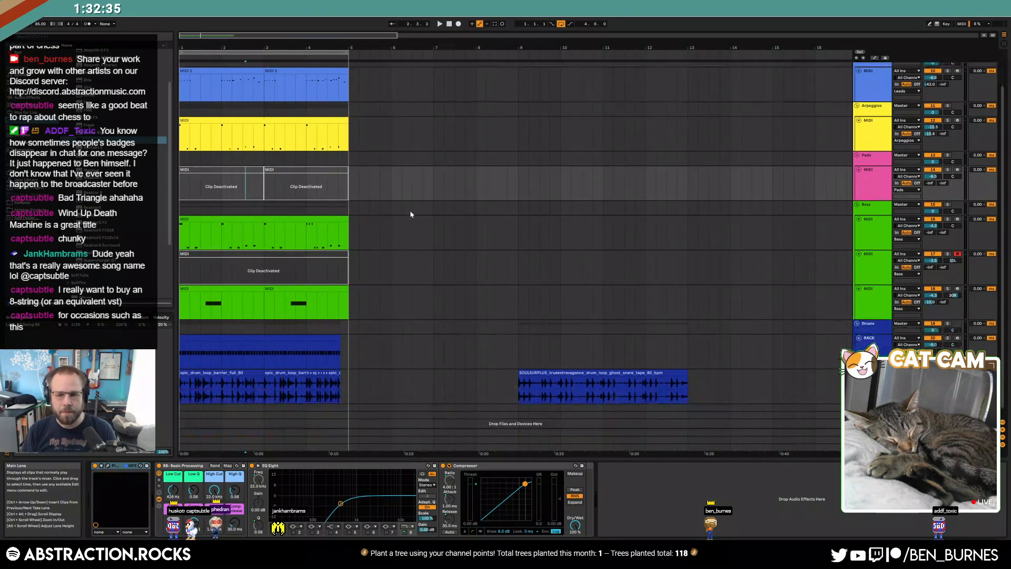
pyautogui.click(526, 364)
pyautogui.press('space')
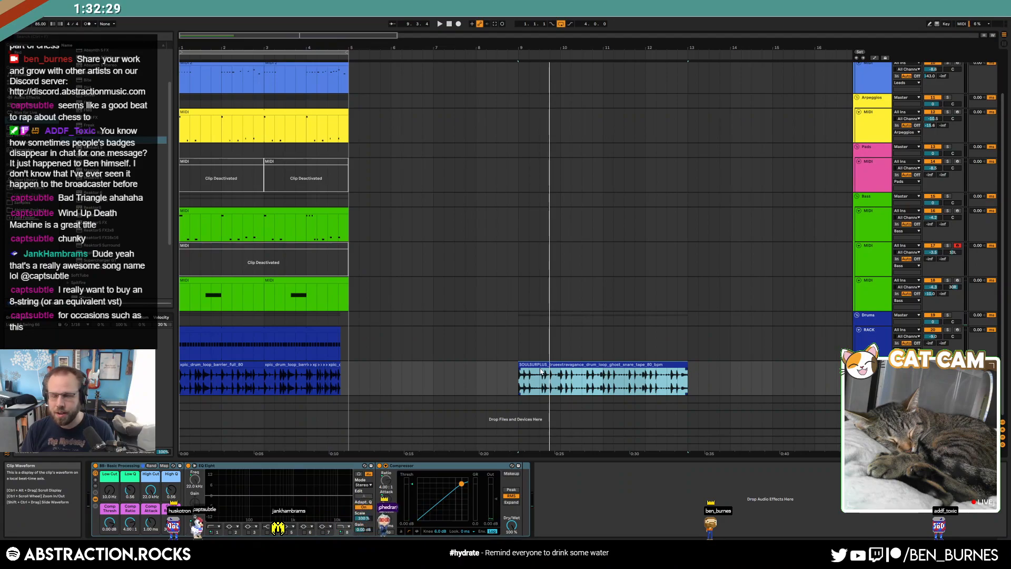
pyautogui.press('Delete')
pyautogui.click(348, 343)
pyautogui.click(449, 24)
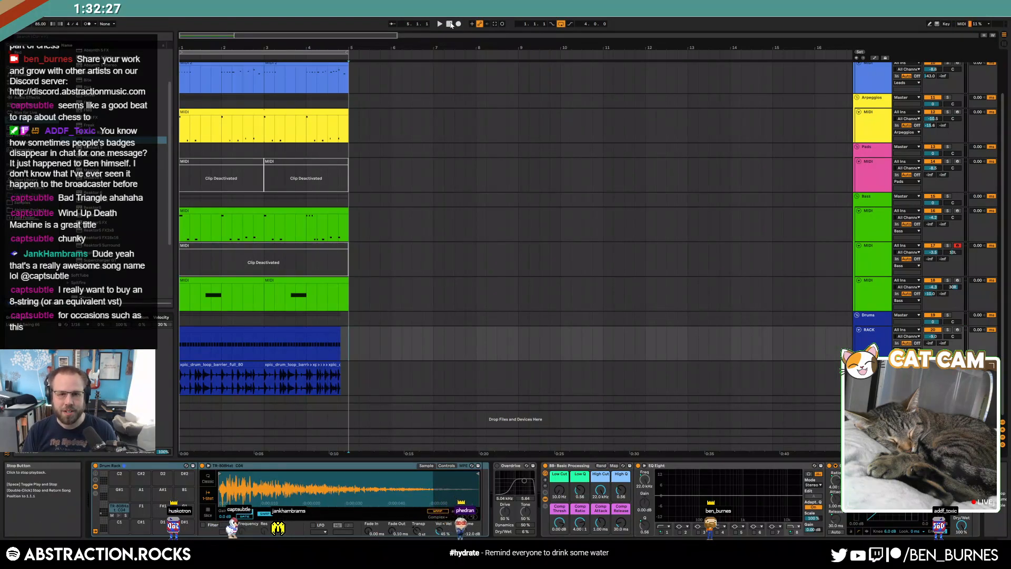
pyautogui.hotkey('ctrl', 'z')
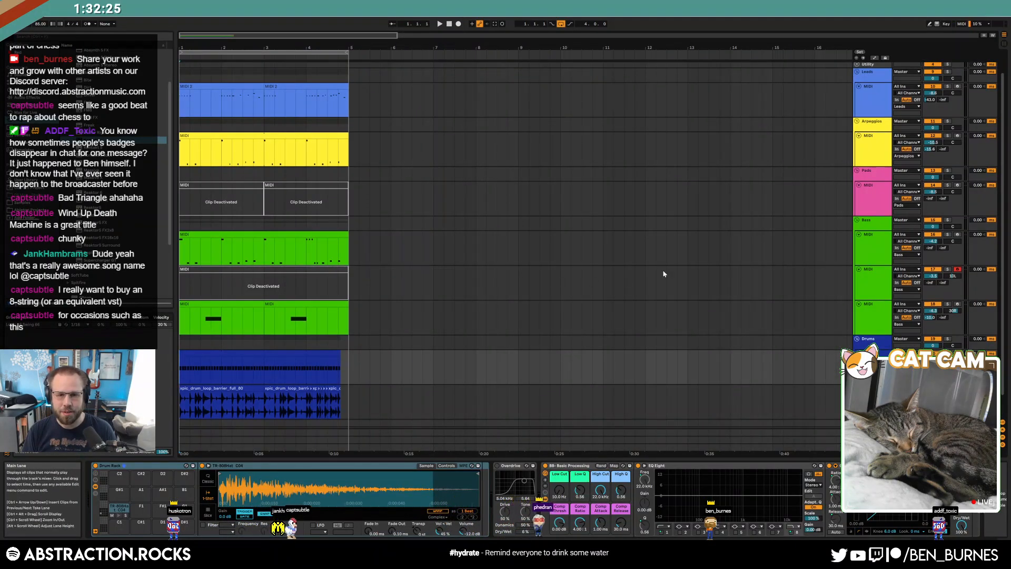
pyautogui.hotkey('shift', 'Tab')
pyautogui.hotkey('ctrl', 'y')
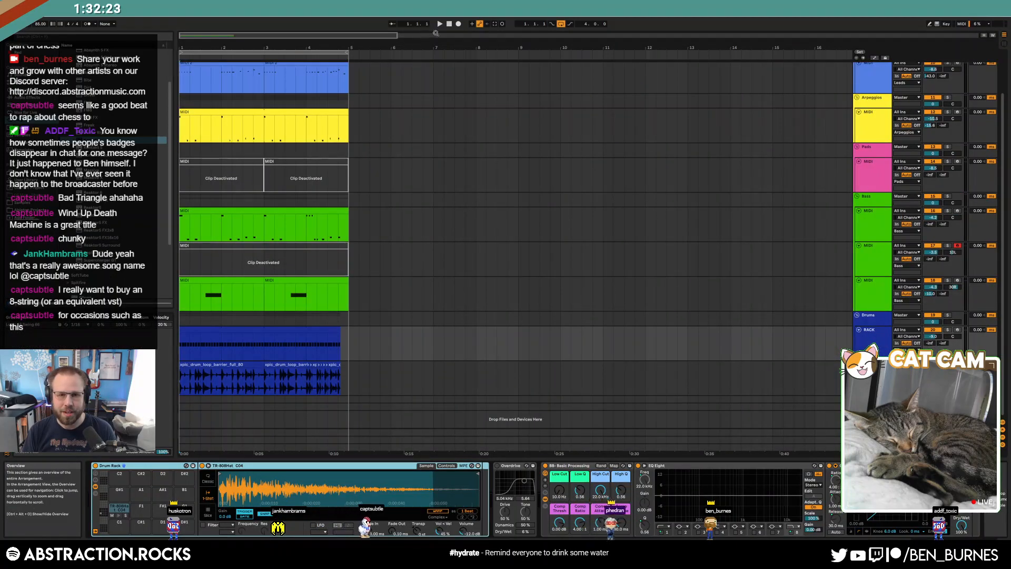
# - Move the loop range to bars 5–8 and duplicate all the clips from bars 1–4 into it
pyautogui.moveTo(247, 53); pyautogui.dragTo(420, 53)
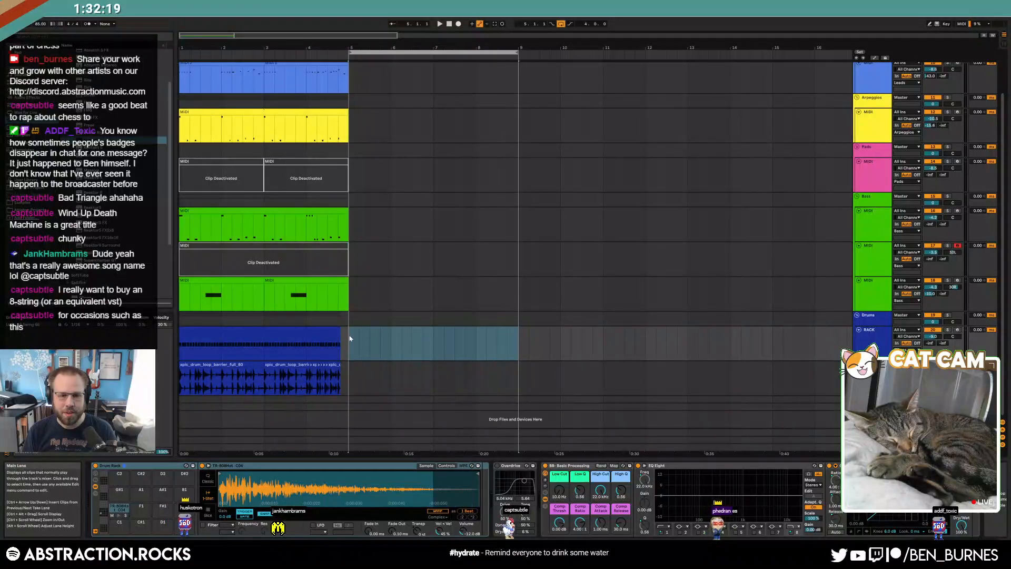
pyautogui.moveTo(288, 309); pyautogui.dragTo(182, 79)
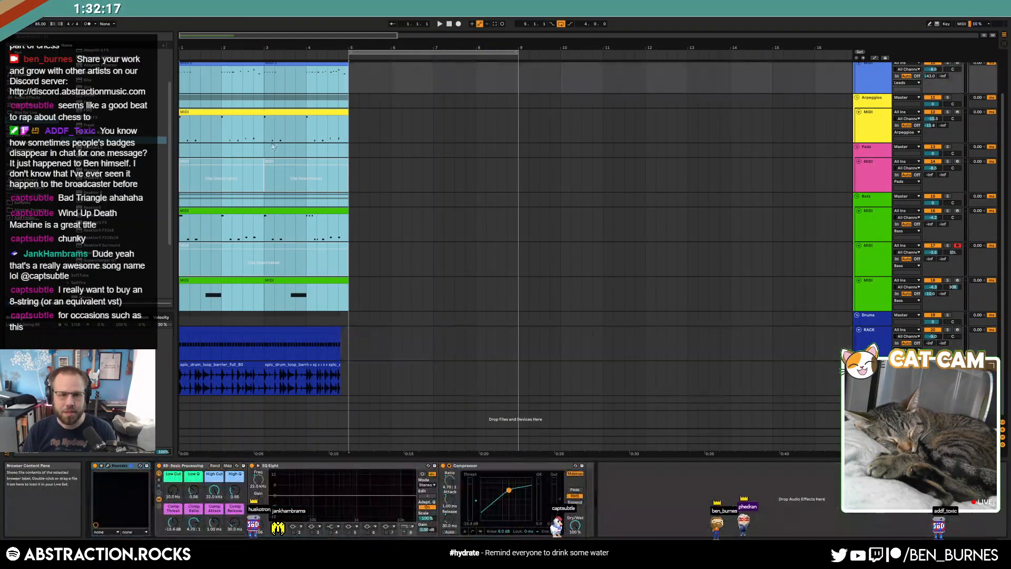
pyautogui.hotkey('ctrl', 'd')
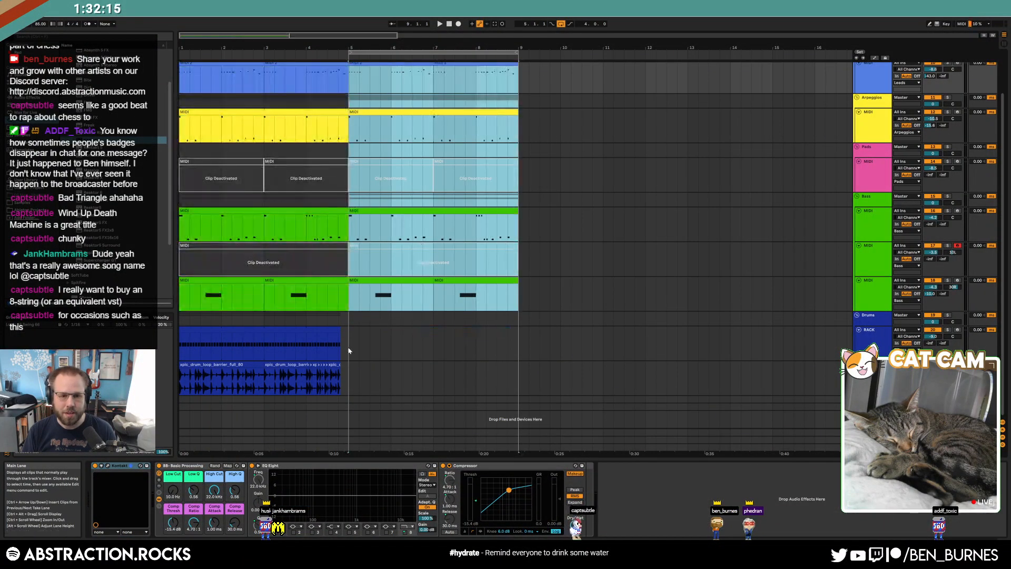
pyautogui.moveTo(347, 347); pyautogui.dragTo(182, 389)
pyautogui.hotkey('ctrl', 'd')
pyautogui.click(550, 342)
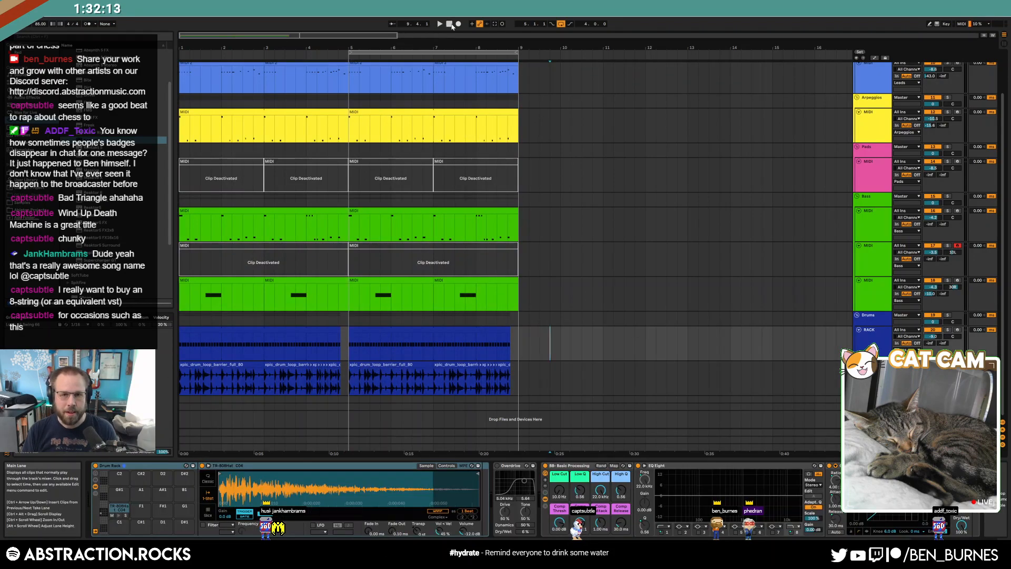
# - Delete the lead clips in bars 1–4 and play the arrangement from the start
pyautogui.scroll(2, 297, 63)
pyautogui.click(315, 100)
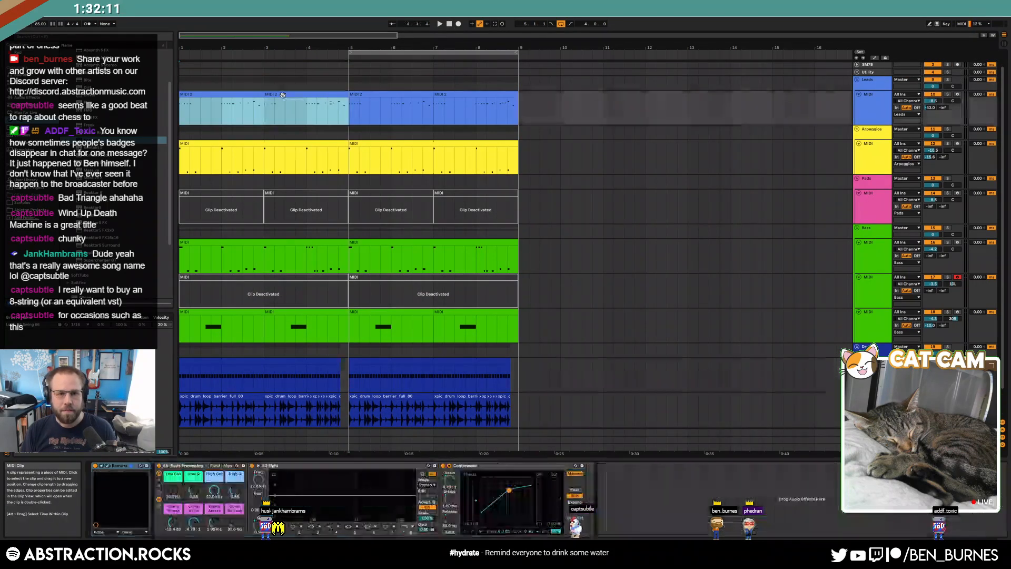
pyautogui.press('Delete')
pyautogui.doubleClick(449, 24)
pyautogui.press('space')
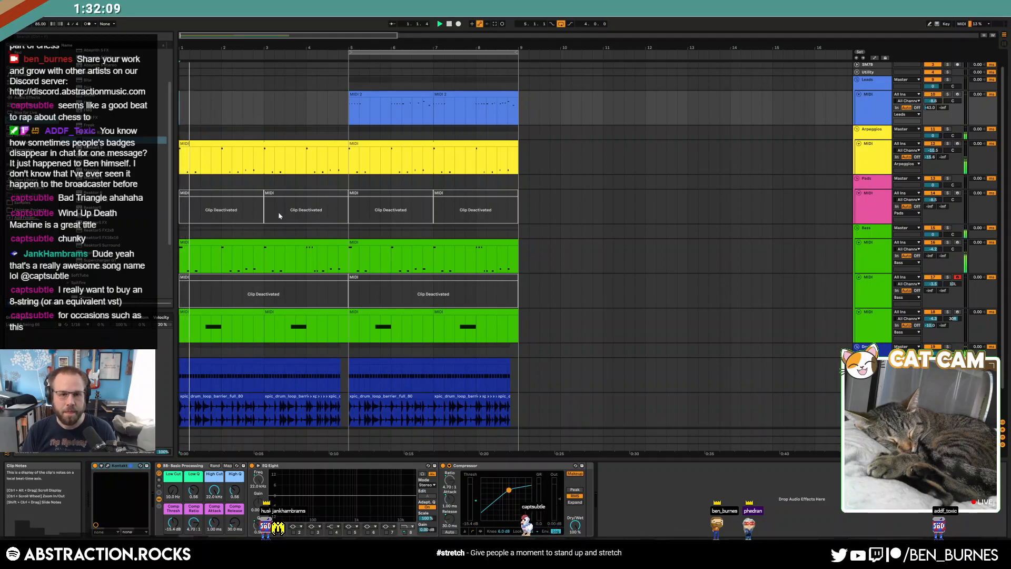
# - Reshape an oscillator's volume envelope in the upper bass track's Operator while the song plays
pyautogui.click(279, 243)
pyautogui.click(115, 525)
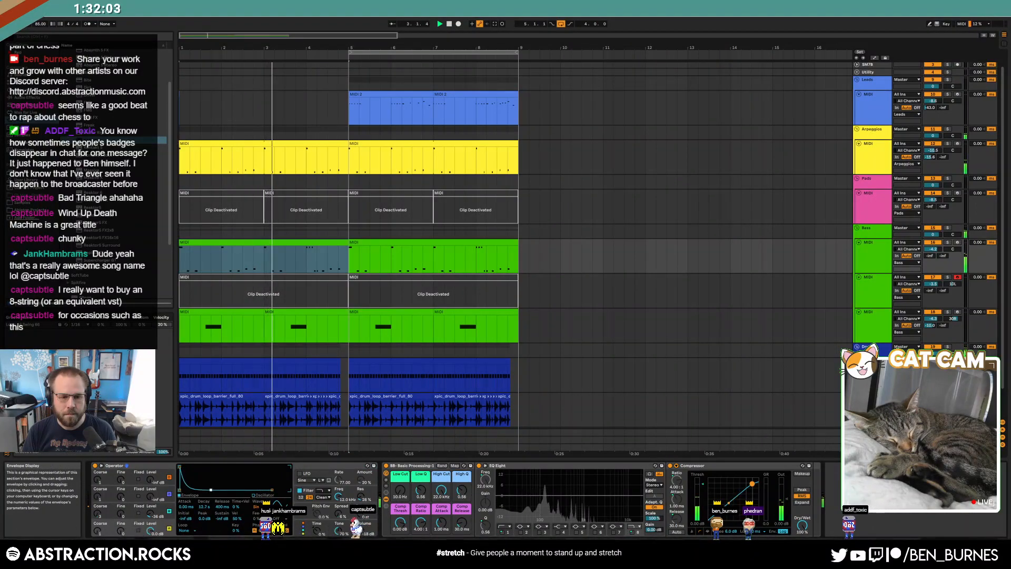
pyautogui.click(160, 506)
pyautogui.moveTo(253, 487); pyautogui.dragTo(206, 492)
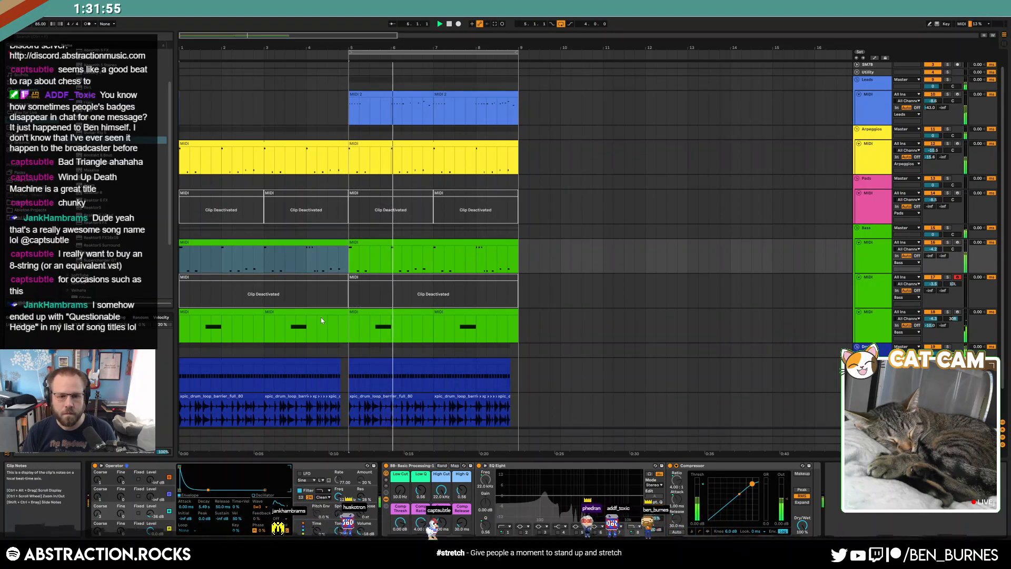
# - Delete the lowest bass track's clips in bars 1–4 and stop playback
pyautogui.click(248, 316)
pyautogui.keyDown('shift'); pyautogui.click(275, 313); pyautogui.keyUp('shift')
pyautogui.press('Delete')
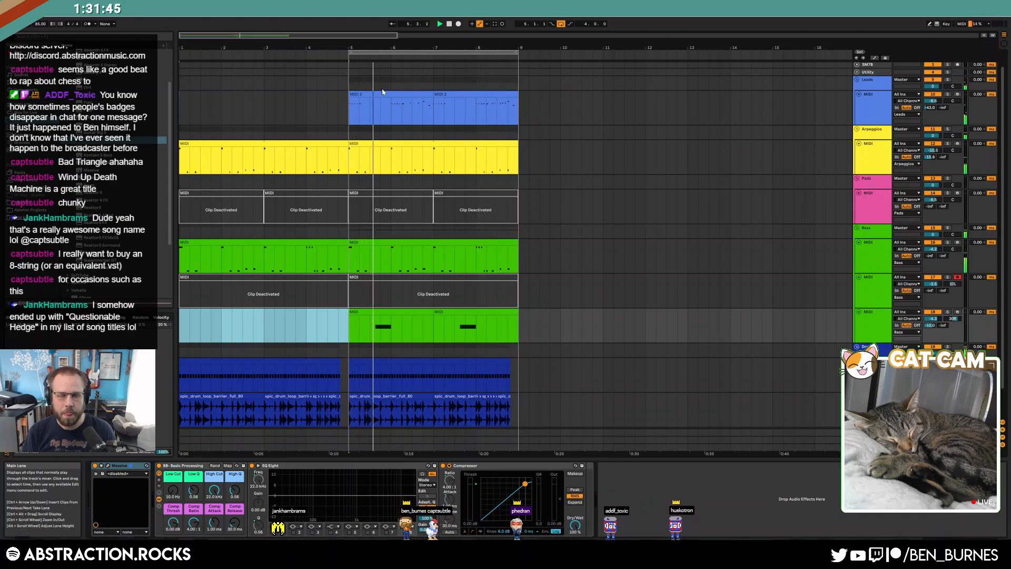
pyautogui.press('space')
# - Add Auto Pan to the pads track with phase at 0° and a tempo-synced rate of 1/16
pyautogui.click(817, 212)
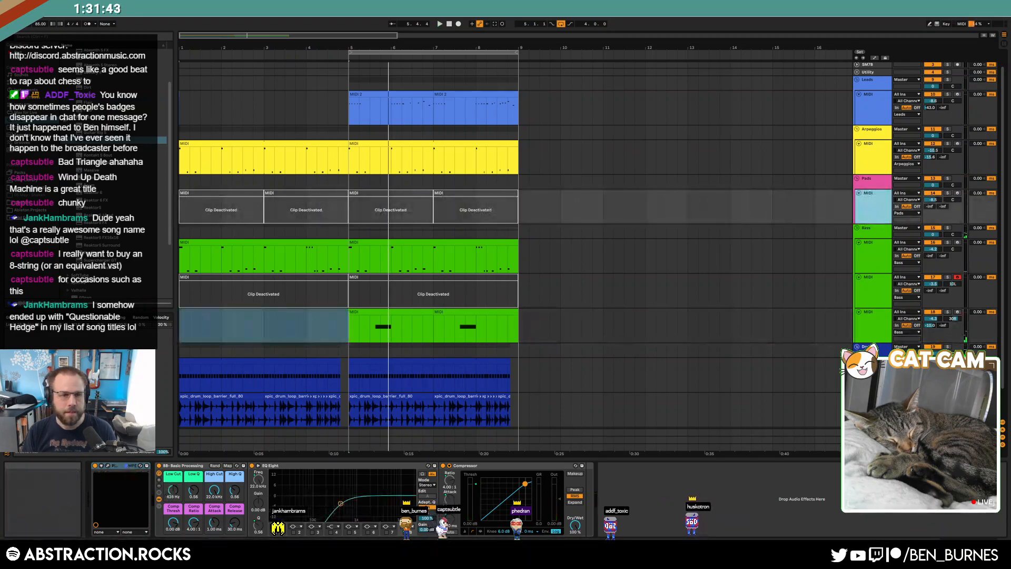
pyautogui.click(24, 100)
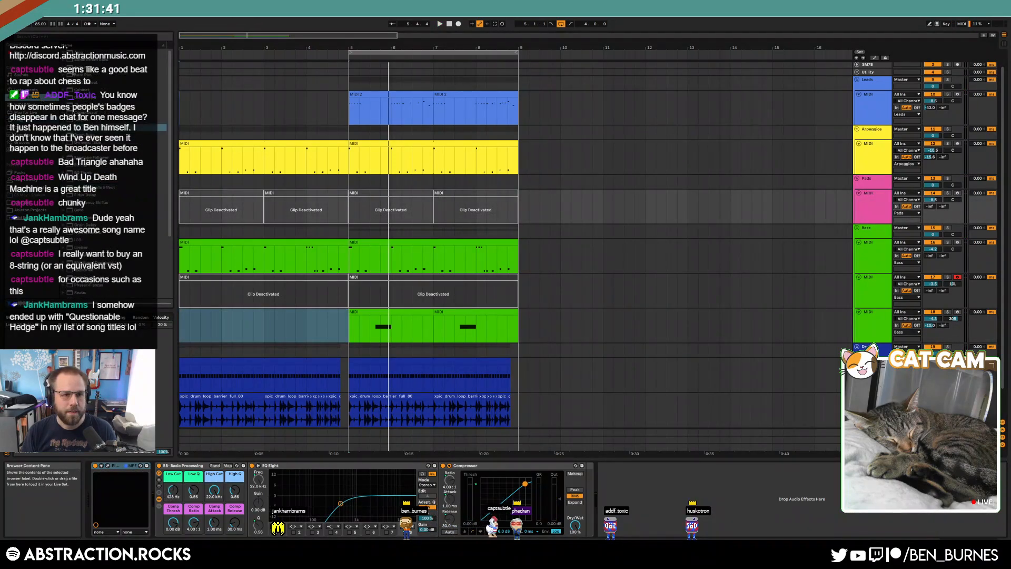
pyautogui.click(158, 76)
pyautogui.moveTo(192, 507); pyautogui.dragTo(203, 532)
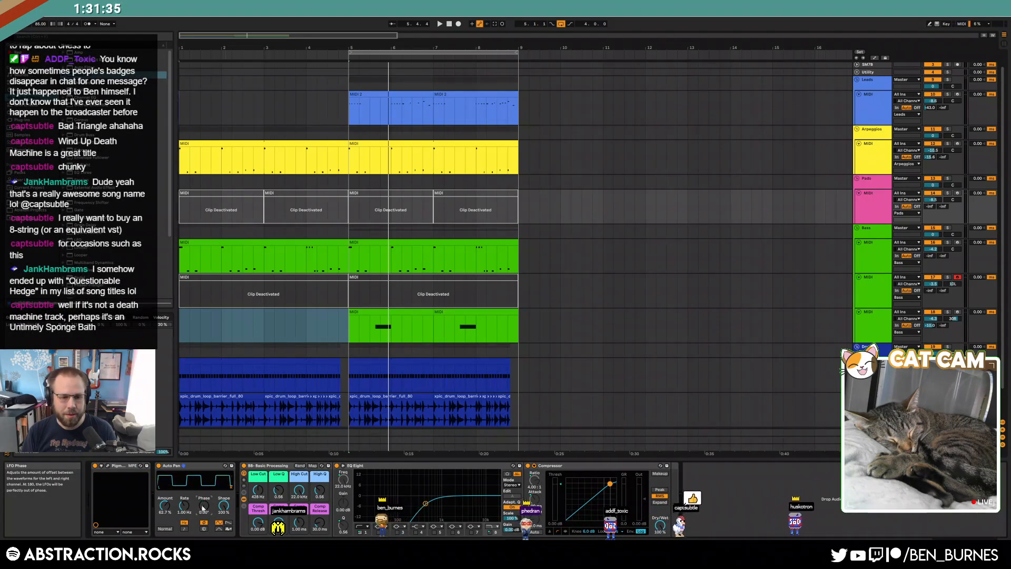
pyautogui.click(184, 529)
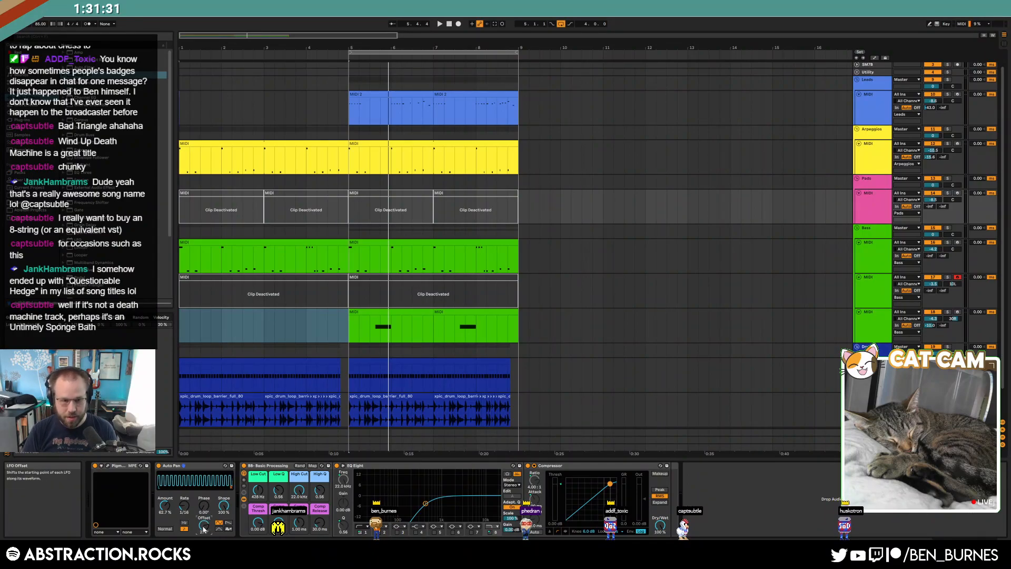
# - Reactivate the pads clips in bars 5–8 and raise the pads track's volume during playback
pyautogui.click(373, 195)
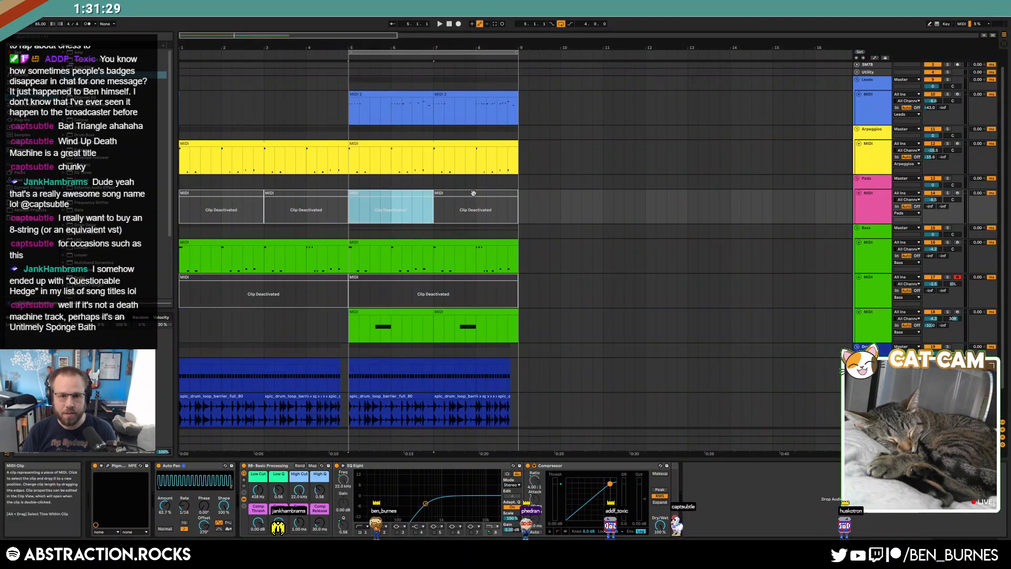
pyautogui.keyDown('shift'); pyautogui.click(457, 196); pyautogui.keyUp('shift')
pyautogui.press('0')
pyautogui.press('space')
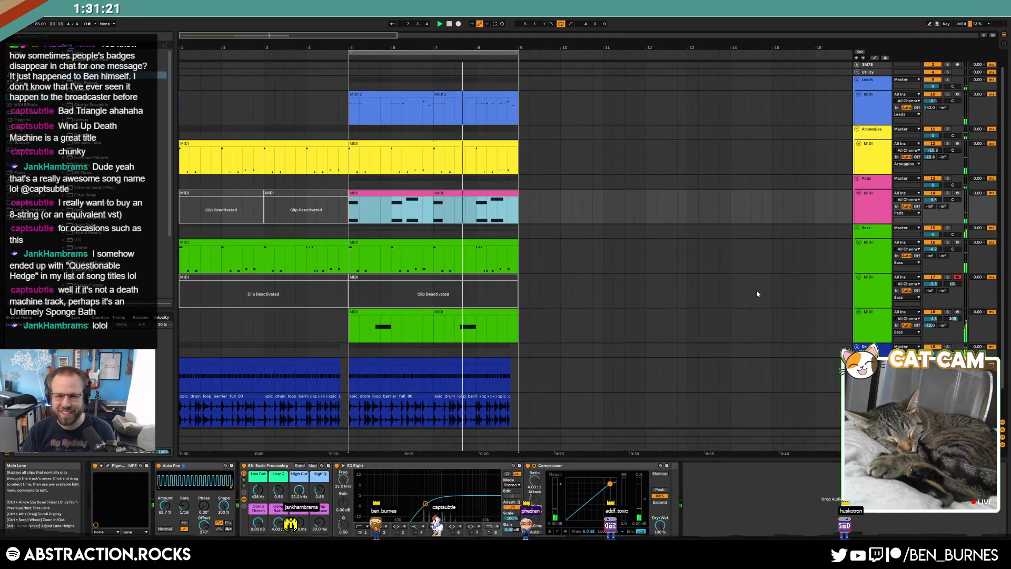
pyautogui.moveTo(932, 199); pyautogui.dragTo(932, 195)
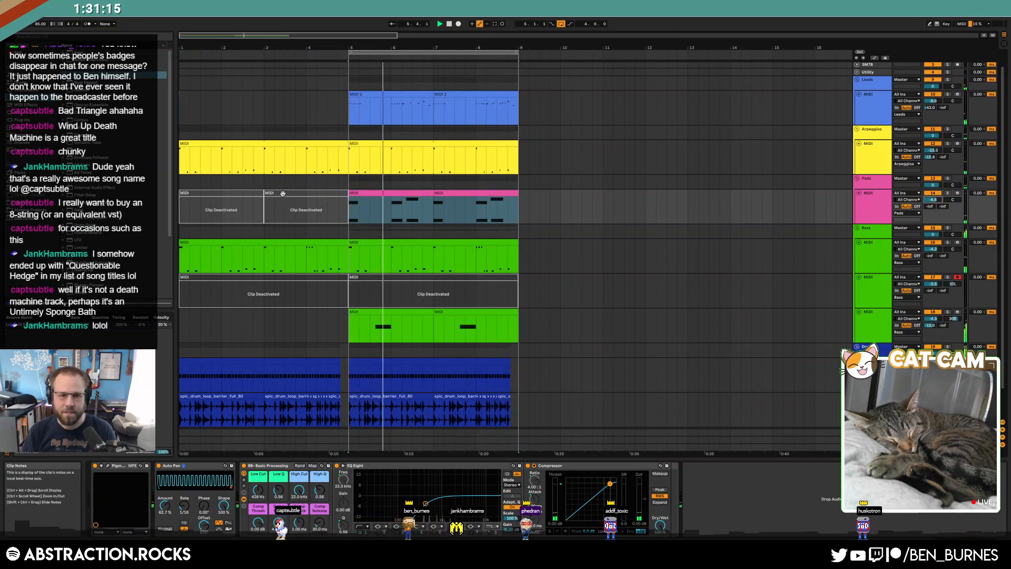
# - Delete the deactivated pads clips in bars 1–4 and select the middle bass track
pyautogui.click(283, 193)
pyautogui.keyDown('shift'); pyautogui.click(221, 195); pyautogui.keyUp('shift')
pyautogui.click(862, 293)
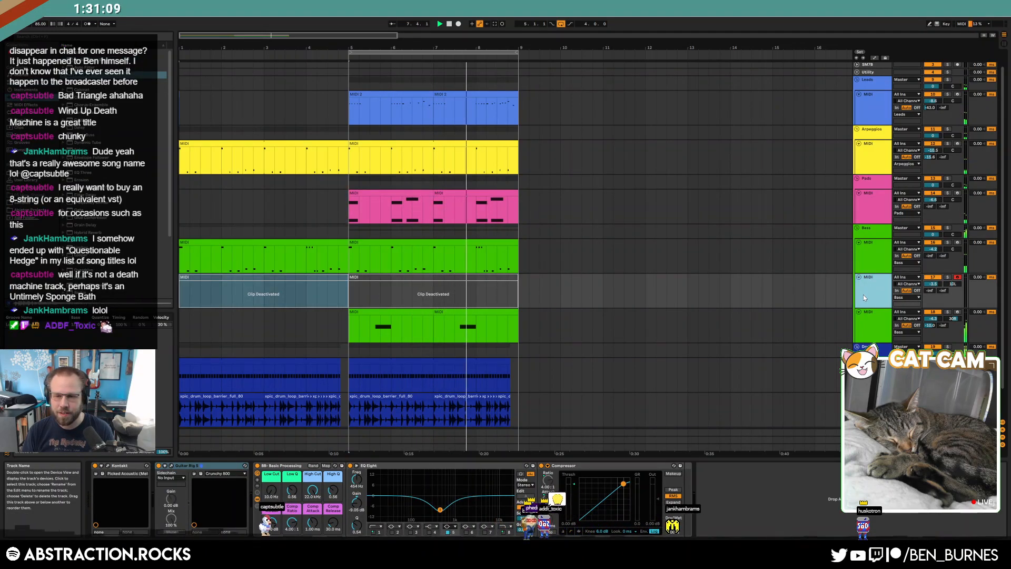
# - Delete the middle bass track that holds only deactivated clips
pyautogui.press('Delete')
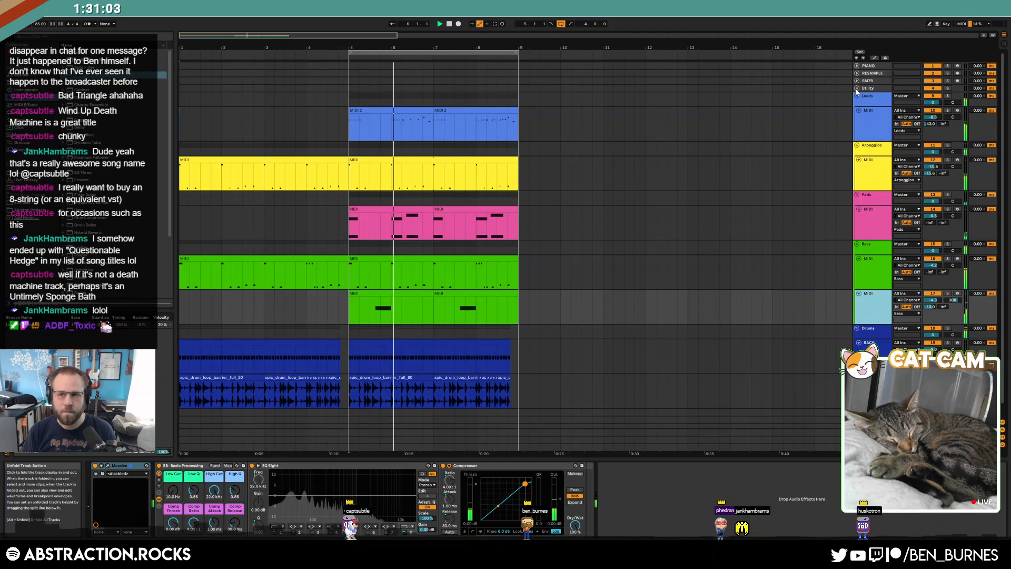
# - Open ADSR Sample Manager from the SAMPLES track in the Utility group and draw random samples until oven_ding_01_raw.wav is chosen
pyautogui.click(857, 88)
pyautogui.click(858, 127)
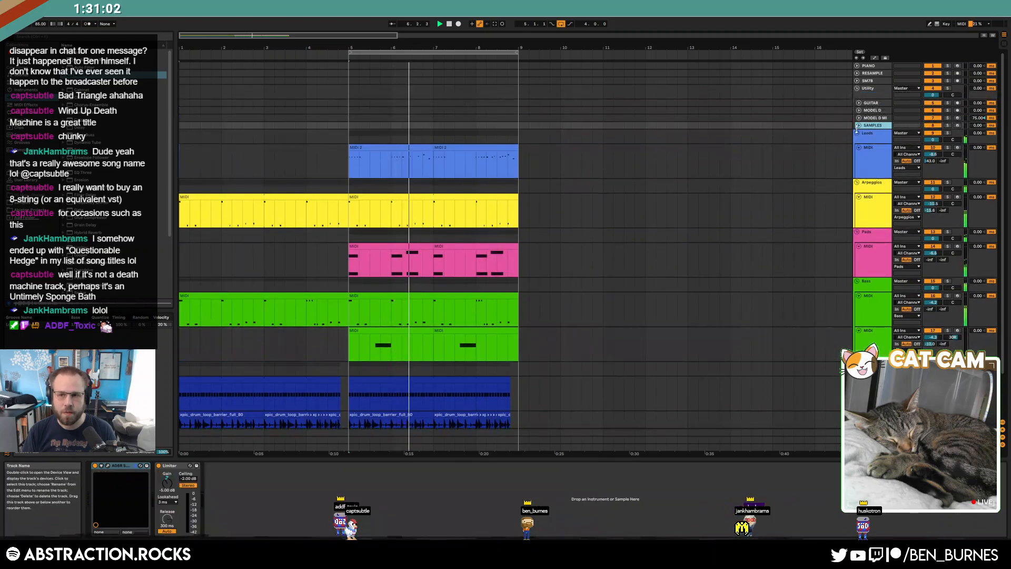
pyautogui.click(109, 470)
pyautogui.moveTo(356, 30); pyautogui.dragTo(805, 167)
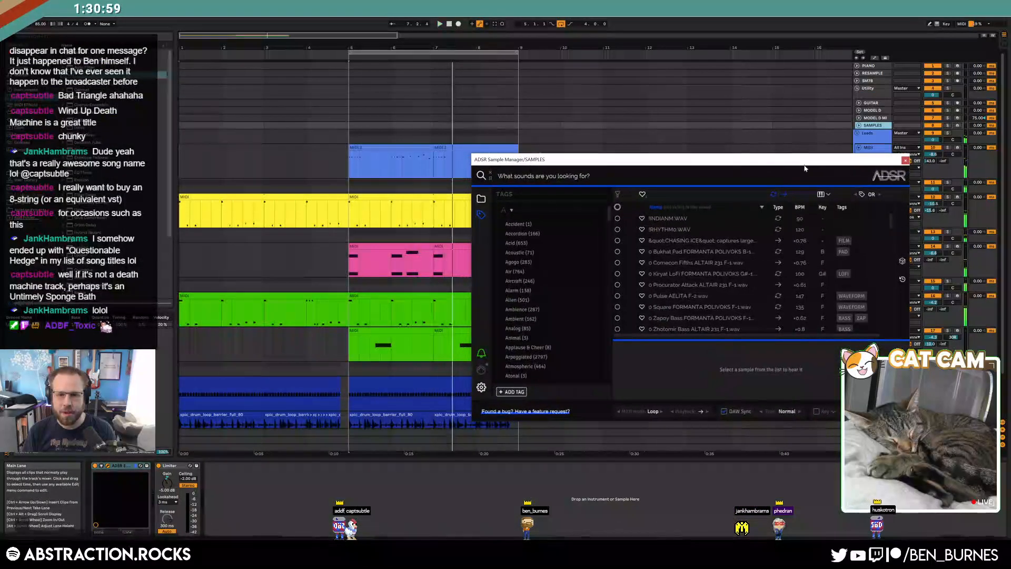
pyautogui.click(902, 262)
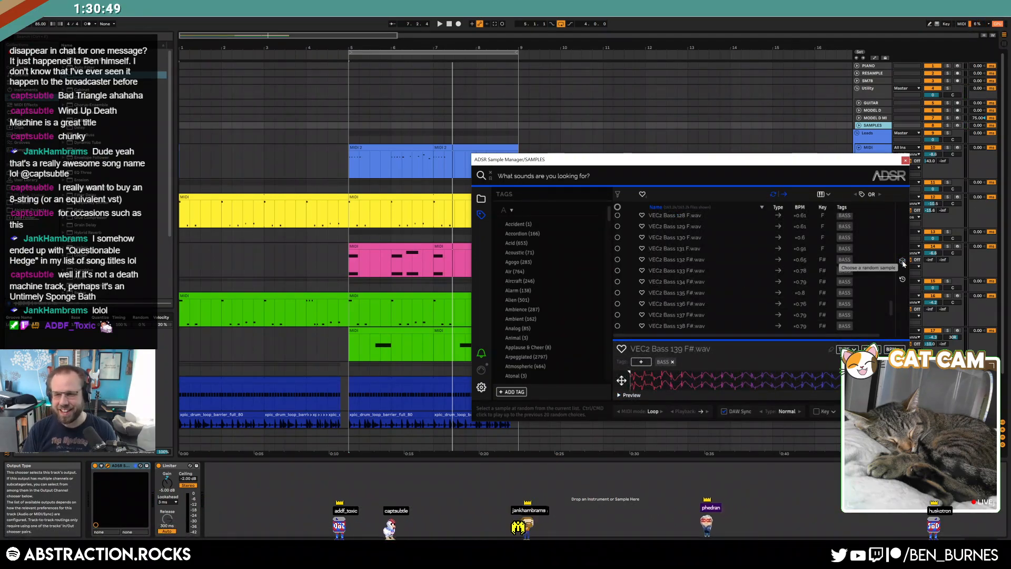
pyautogui.click(902, 262)
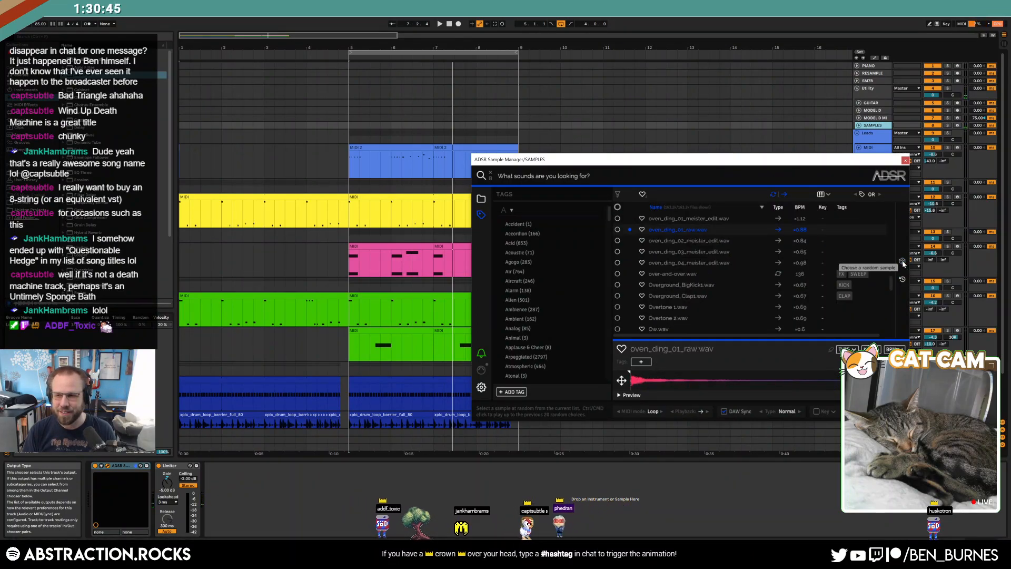
# - Place oven_ding_01_raw.wav on a new audio track below the drum sample track, starting on beat 4 of bar 8
pyautogui.moveTo(693, 159); pyautogui.dragTo(279, 46)
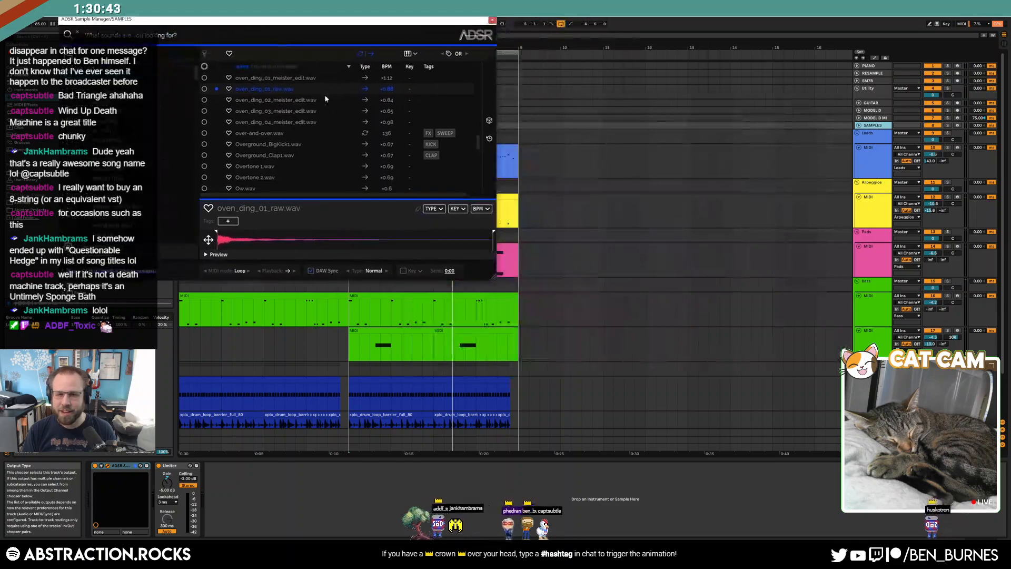
pyautogui.scroll(-3, 656, 420)
pyautogui.moveTo(287, 119); pyautogui.dragTo(520, 382)
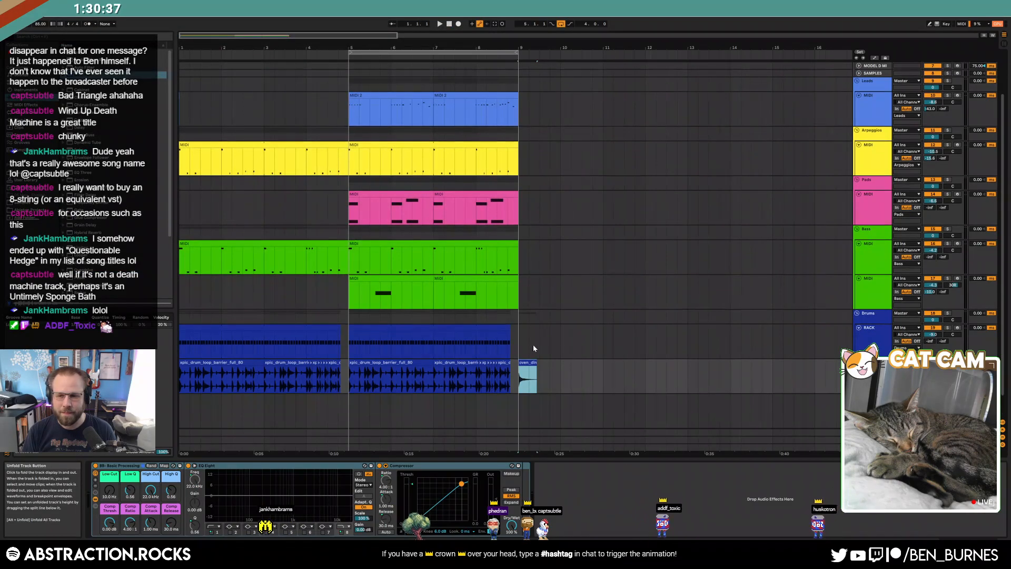
pyautogui.scroll(-1, 538, 347)
pyautogui.scroll(3, 532, 342)
pyautogui.moveTo(516, 355); pyautogui.dragTo(505, 381)
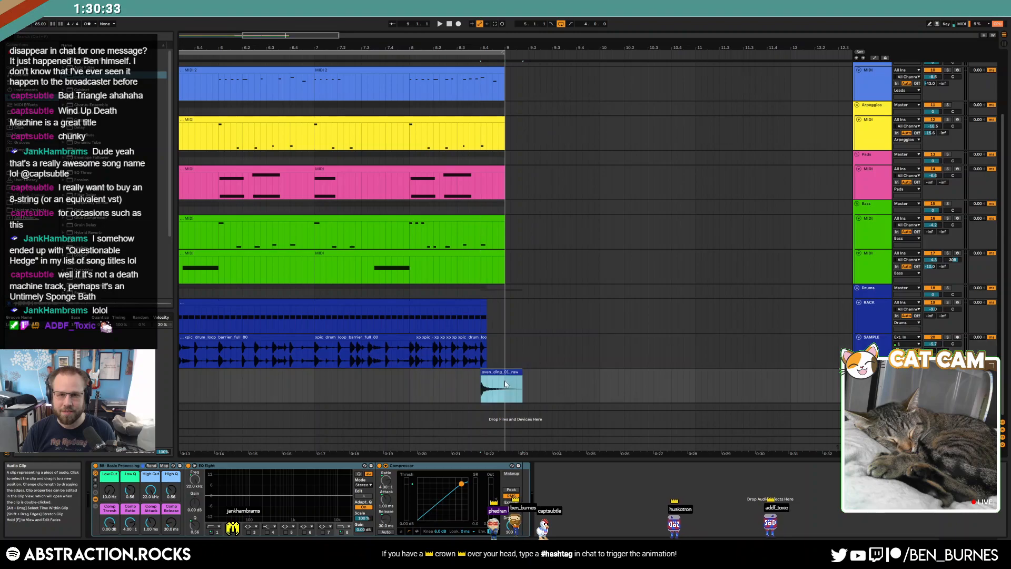
pyautogui.scroll(2, 506, 380)
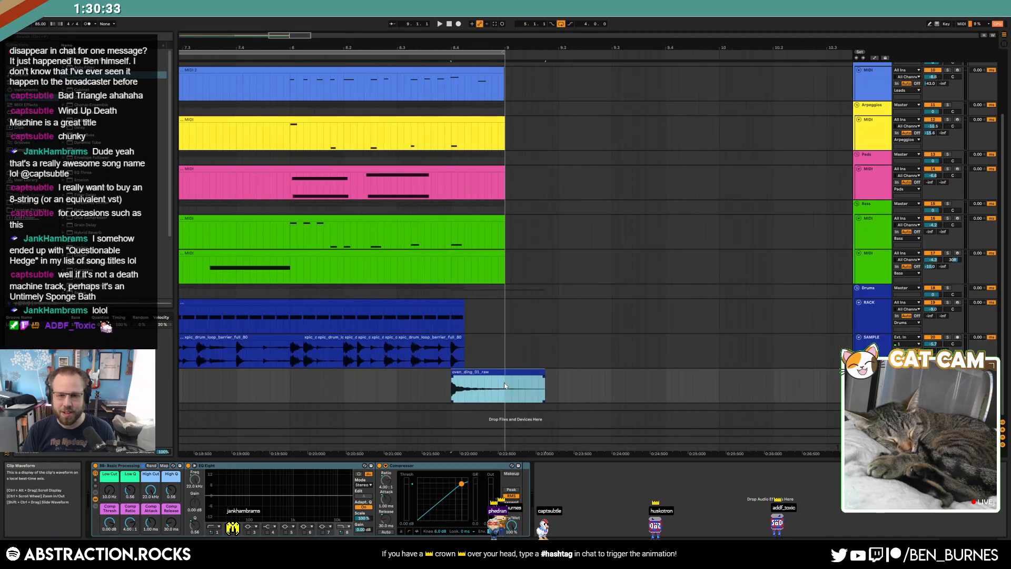
# - Try ending the oven ding clip at bar 9 and play back the arrangement to hear it
pyautogui.click(548, 377)
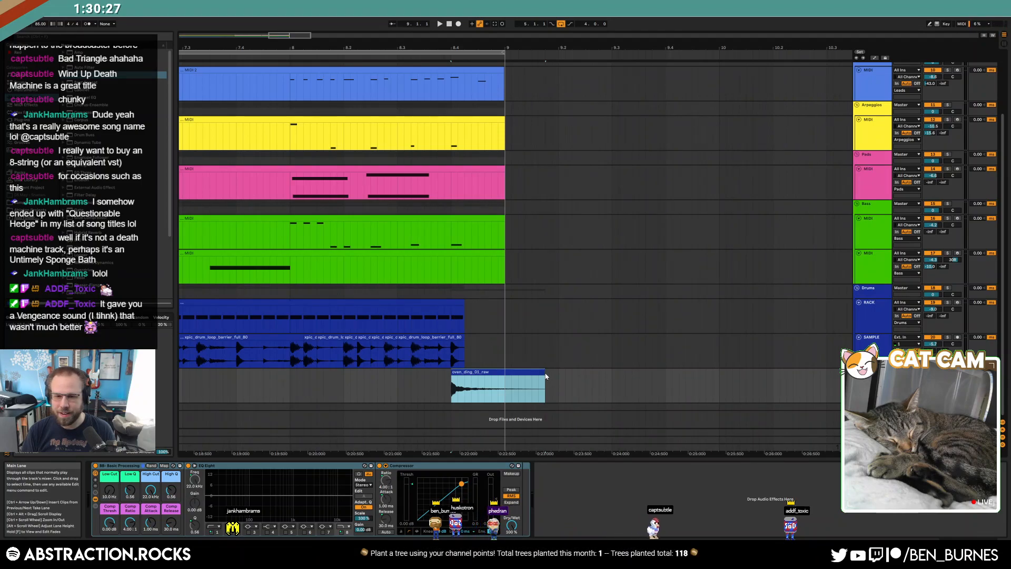
pyautogui.moveTo(518, 371); pyautogui.dragTo(478, 374)
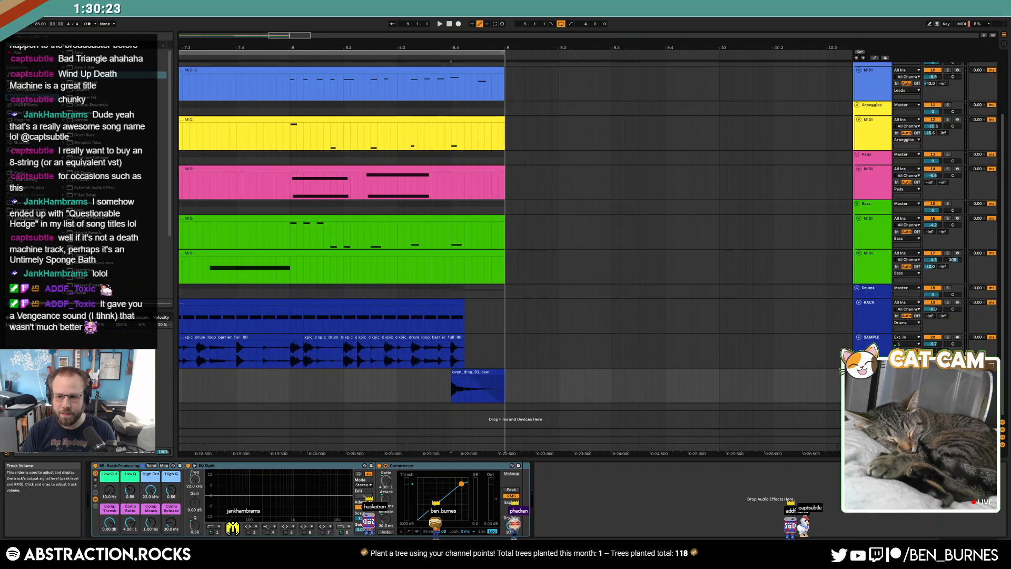
pyautogui.click(323, 351)
pyautogui.press('space')
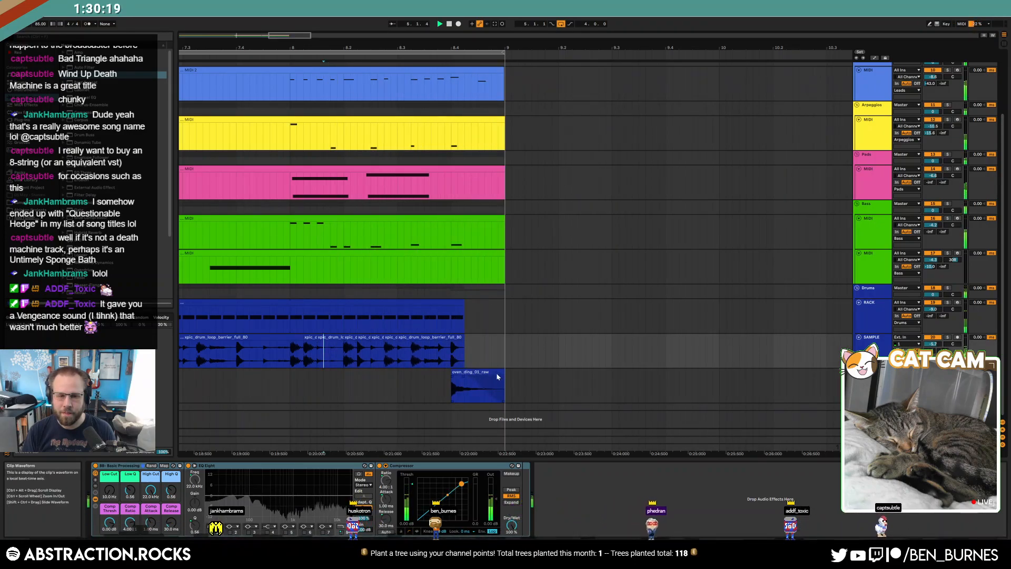
# - Extend the oven ding clip past bar 9 with a fade-out and audition it during playback from bar 7
pyautogui.moveTo(500, 371); pyautogui.dragTo(545, 371)
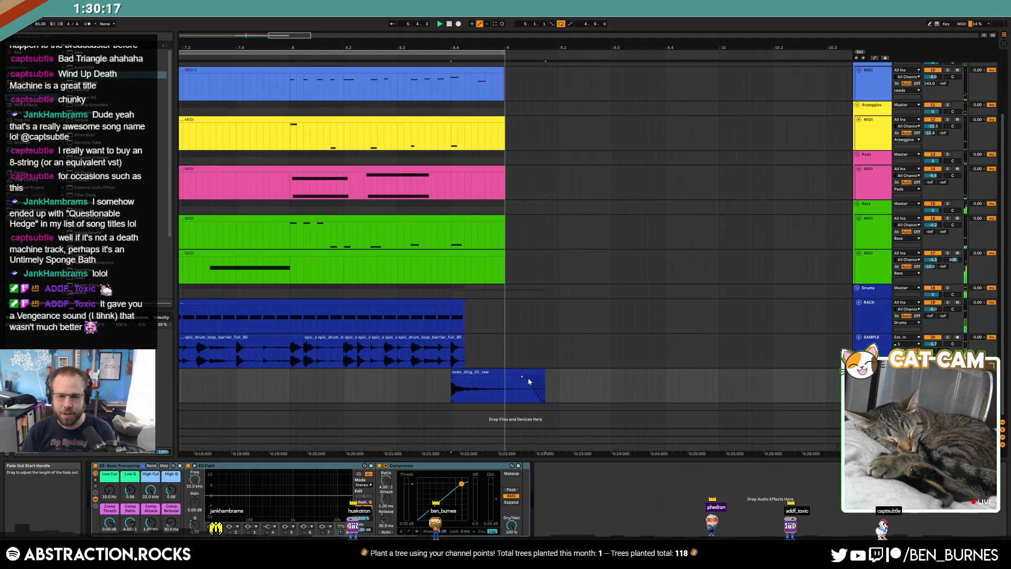
pyautogui.click(196, 352)
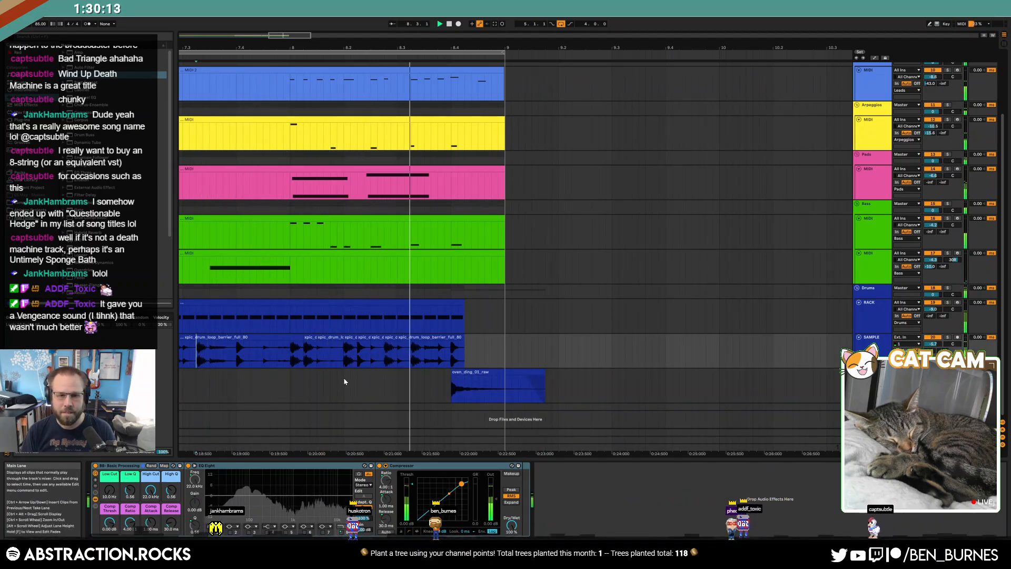
pyautogui.click(476, 371)
# - Pick the random sample Snare 909 MPC60 36.wav in ADSR Sample Manager and load it into the RACK track's Drum Rack
pyautogui.scroll(-5, 399, 362)
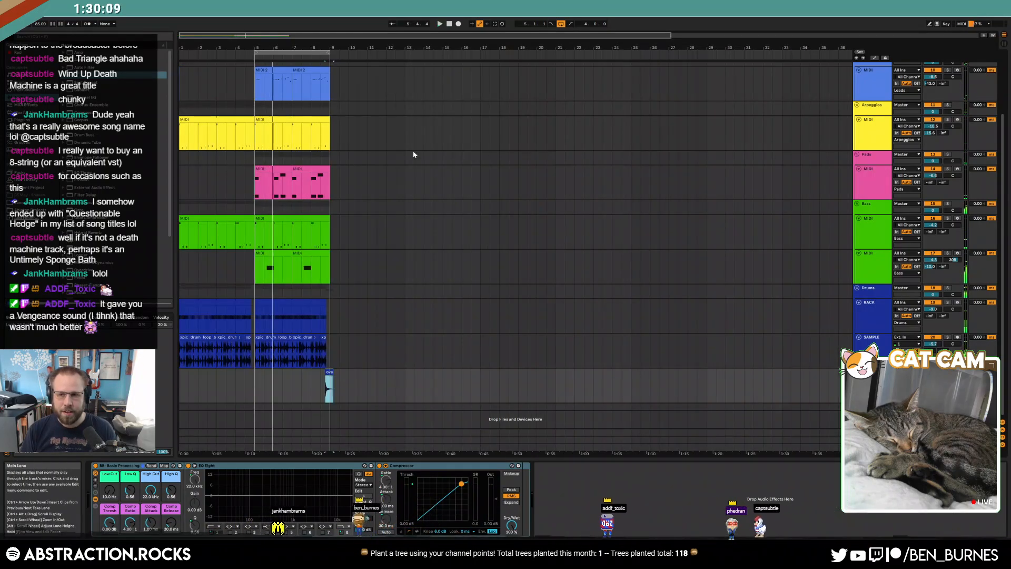
pyautogui.scroll(3, 761, 140)
pyautogui.click(684, 125)
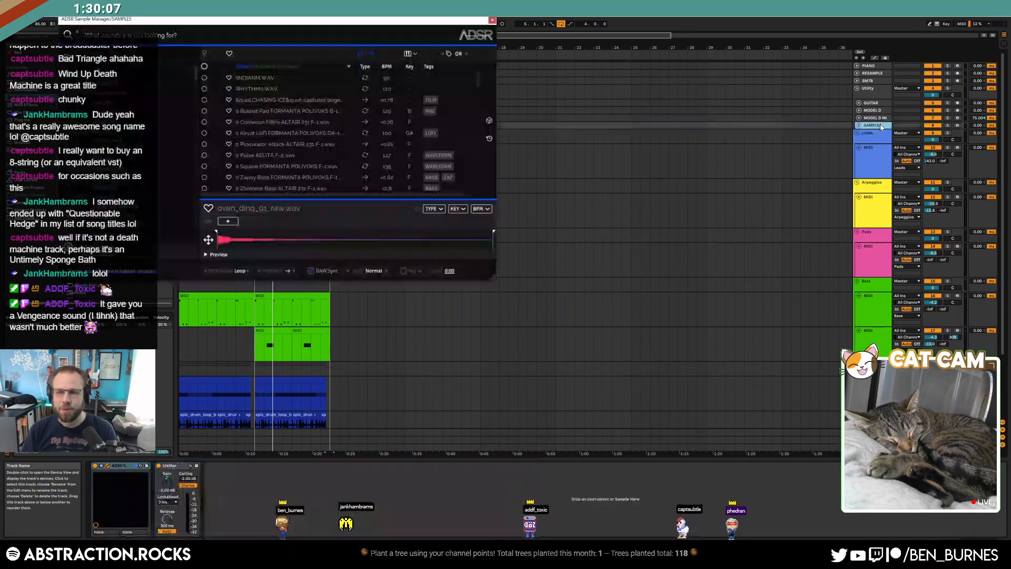
pyautogui.click(490, 122)
pyautogui.moveTo(274, 19); pyautogui.dragTo(511, 50)
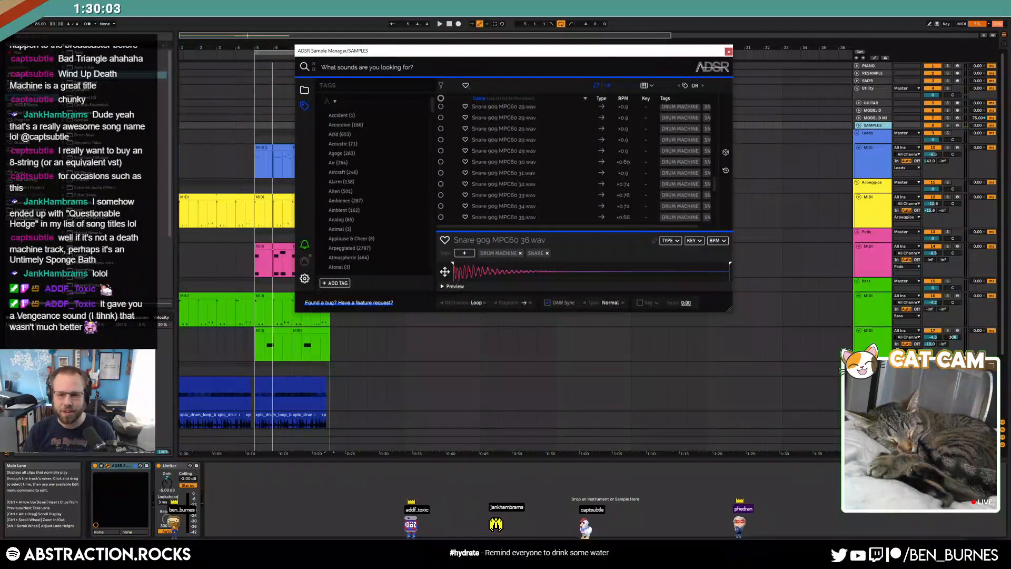
pyautogui.scroll(-1, 526, 194)
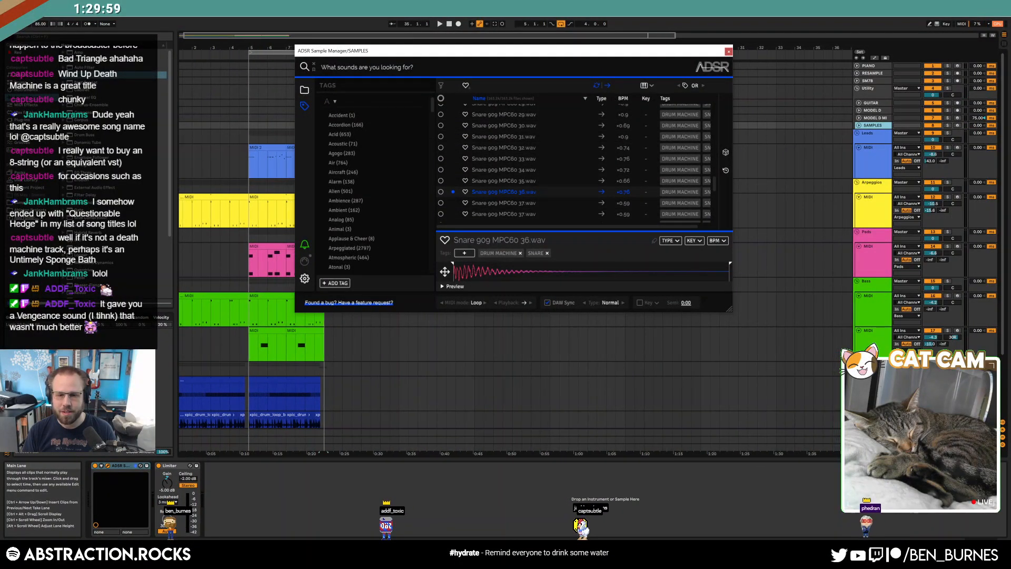
pyautogui.click(677, 433)
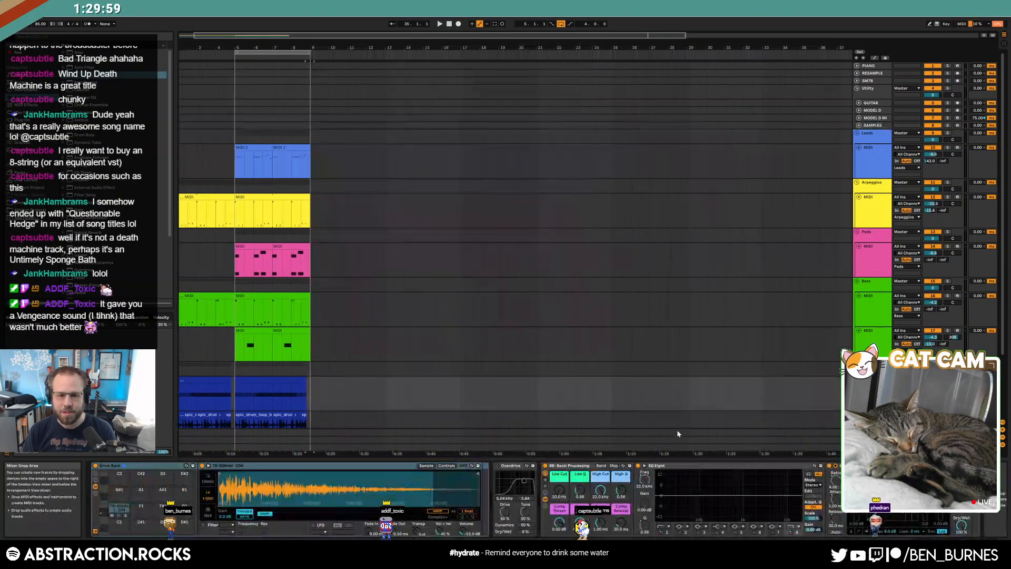
# - Open the drum rack clip in bars 5–8 and draw a Snare 909 MPC60 36 note on beat 2 during playback
pyautogui.doubleClick(264, 378)
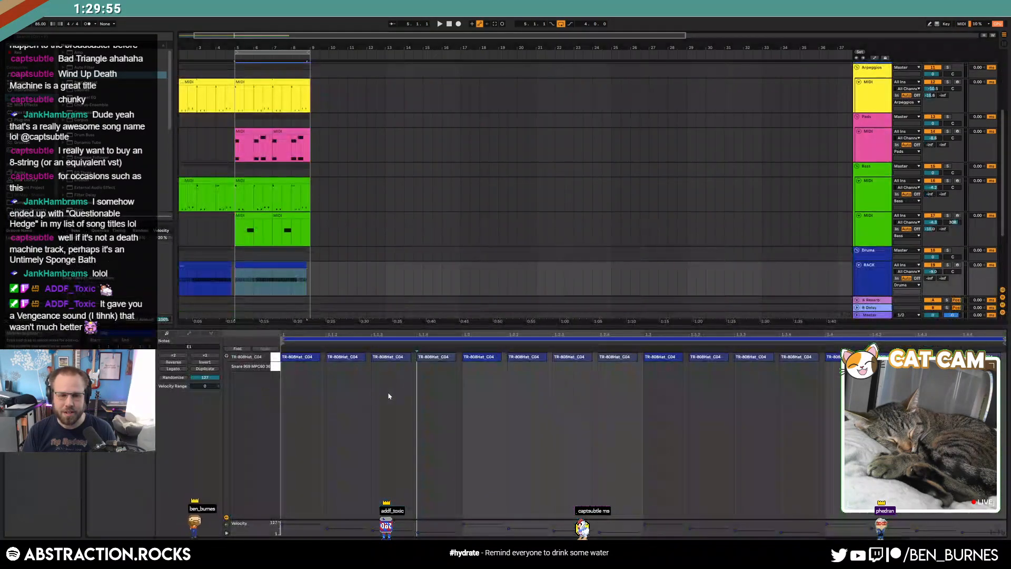
pyautogui.press('space')
pyautogui.moveTo(473, 366); pyautogui.dragTo(551, 366)
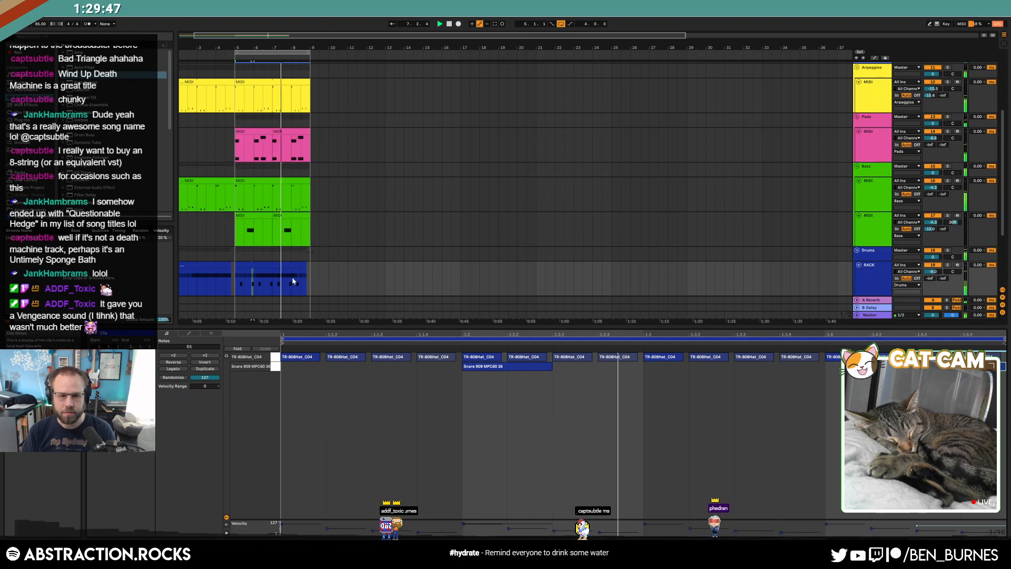
# - In bar 8 of the drum rack part, add a quieter snare hit a sixteenth before beat 2 and duplicate hits into a fill
pyautogui.moveTo(291, 279); pyautogui.dragTo(311, 279)
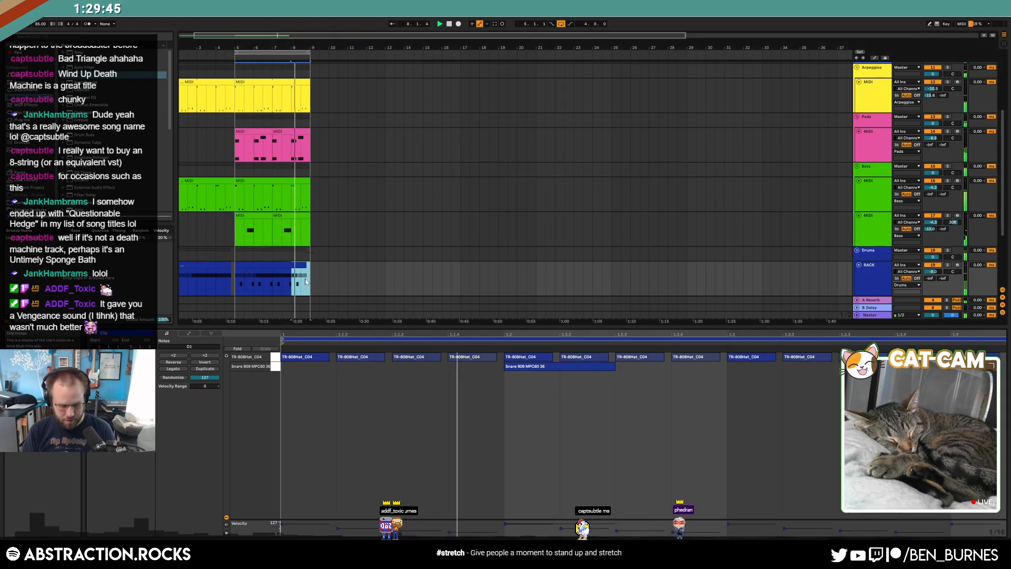
pyautogui.click(486, 396)
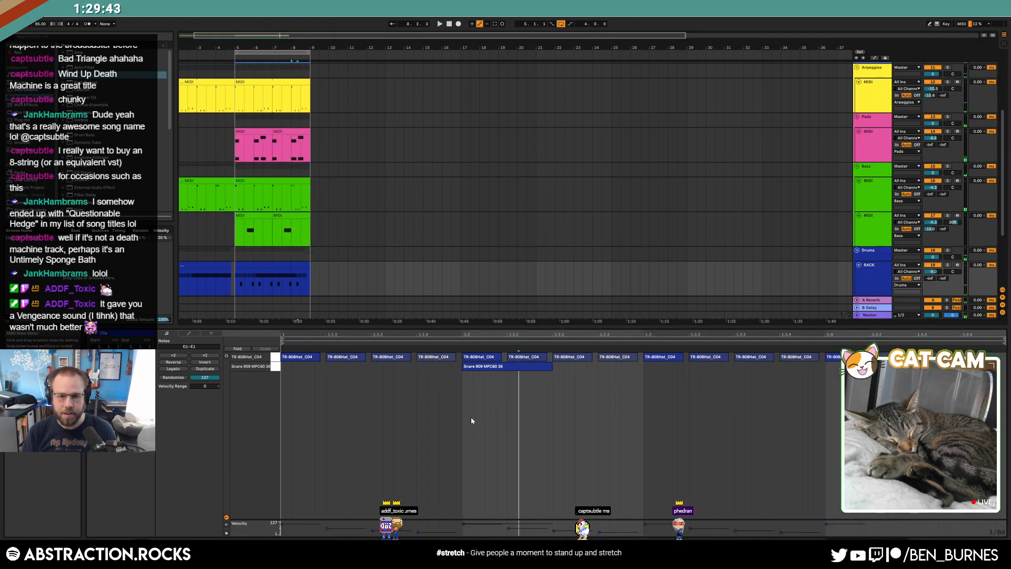
pyautogui.doubleClick(422, 366)
pyautogui.moveTo(440, 367); pyautogui.dragTo(459, 383)
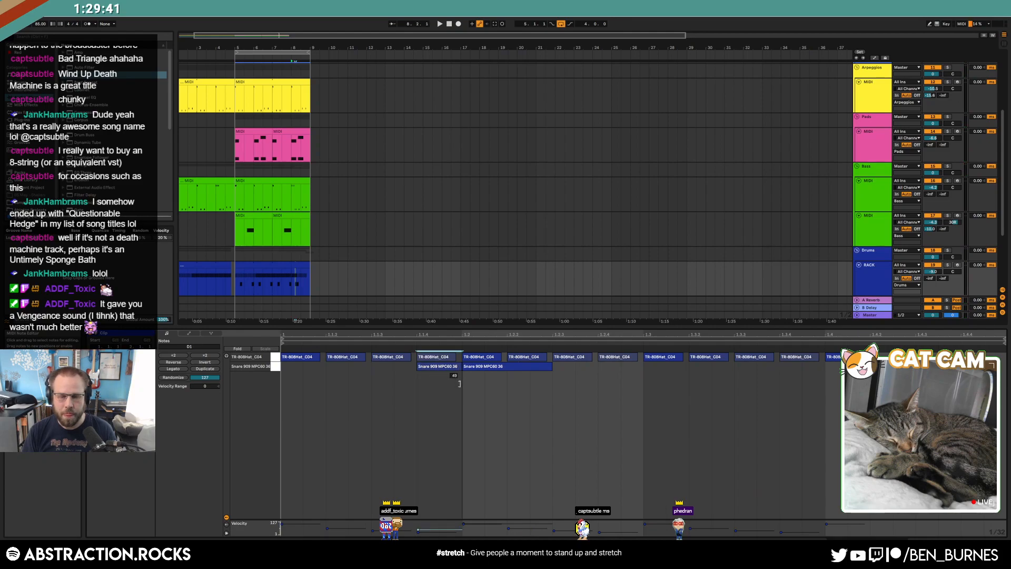
pyautogui.moveTo(587, 370); pyautogui.dragTo(585, 373)
pyautogui.hotkey('ctrl', 'd')
pyautogui.hotkey('ctrl', 'd')
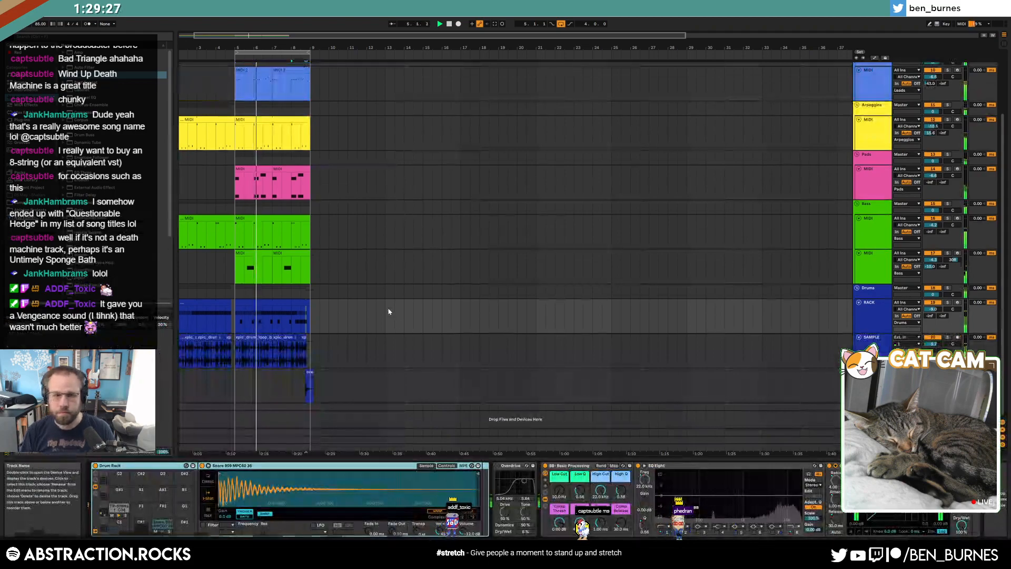
# - Reopen the drum rack clip in bars 5–8, adjust the velocity of its snare notes, and stop playback in the device view
pyautogui.click(273, 298)
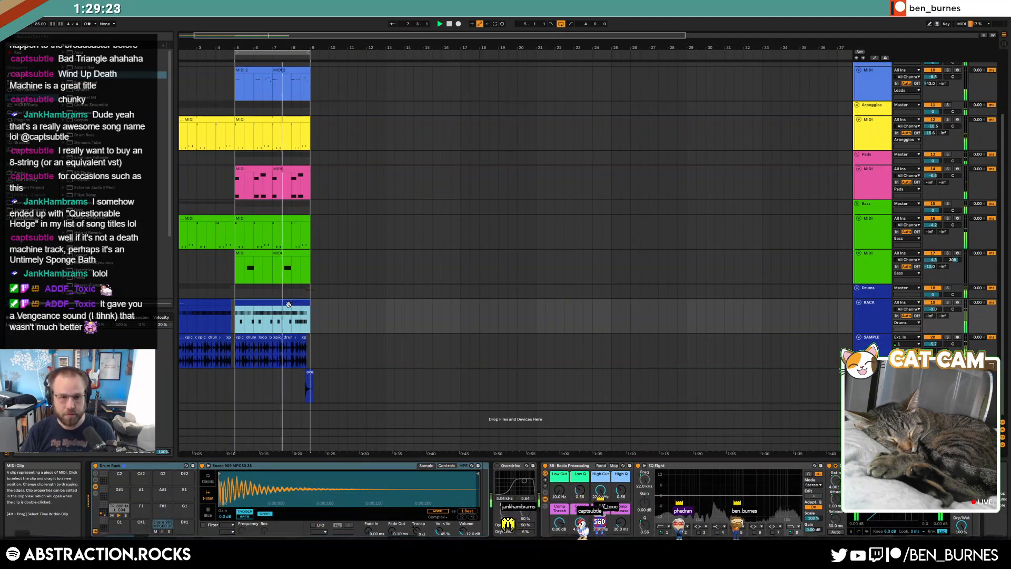
pyautogui.doubleClick(288, 304)
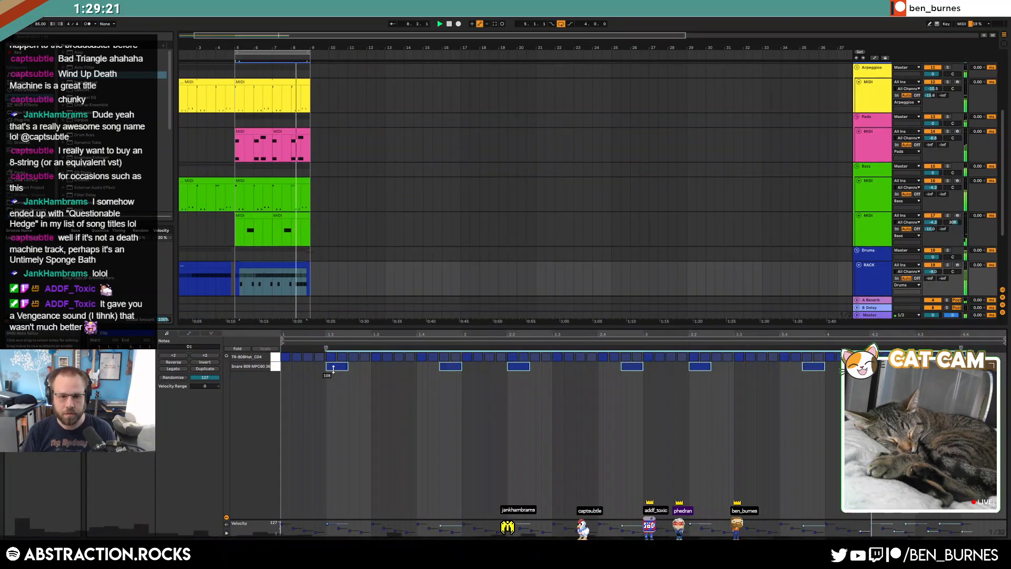
pyautogui.hotkey('shift', 'Tab')
pyautogui.press('space')
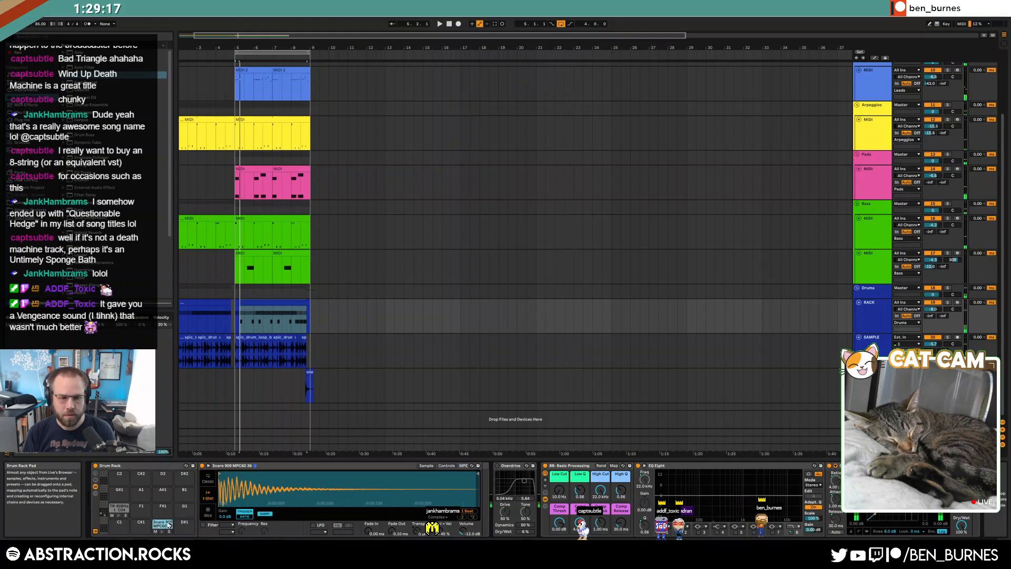
# - Shorten the end of the Snare 909 sample, set its fade-out to about 47 ms, and play the arrangement from the start
pyautogui.moveTo(479, 473); pyautogui.dragTo(336, 475)
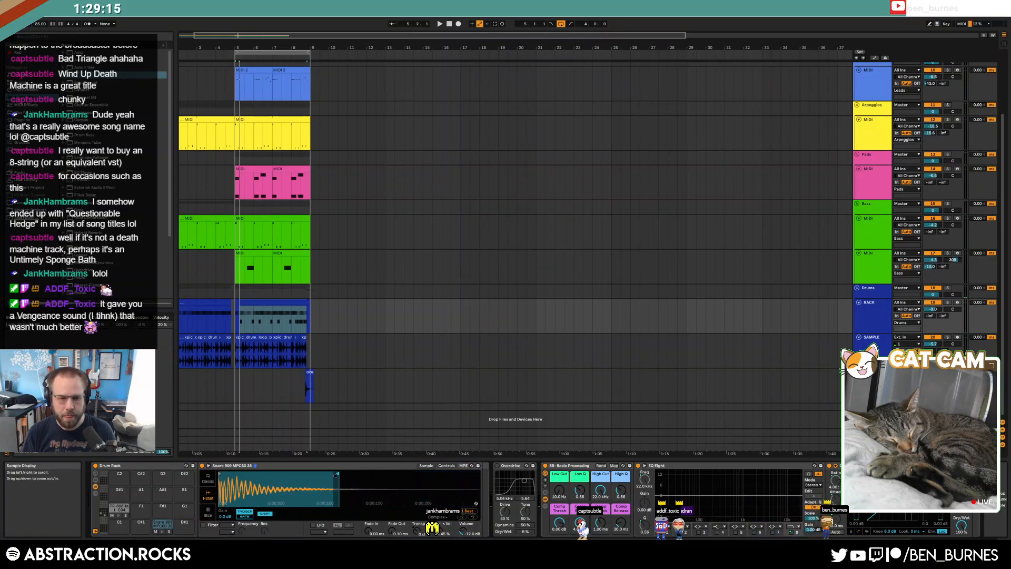
pyautogui.moveTo(392, 529); pyautogui.dragTo(392, 516)
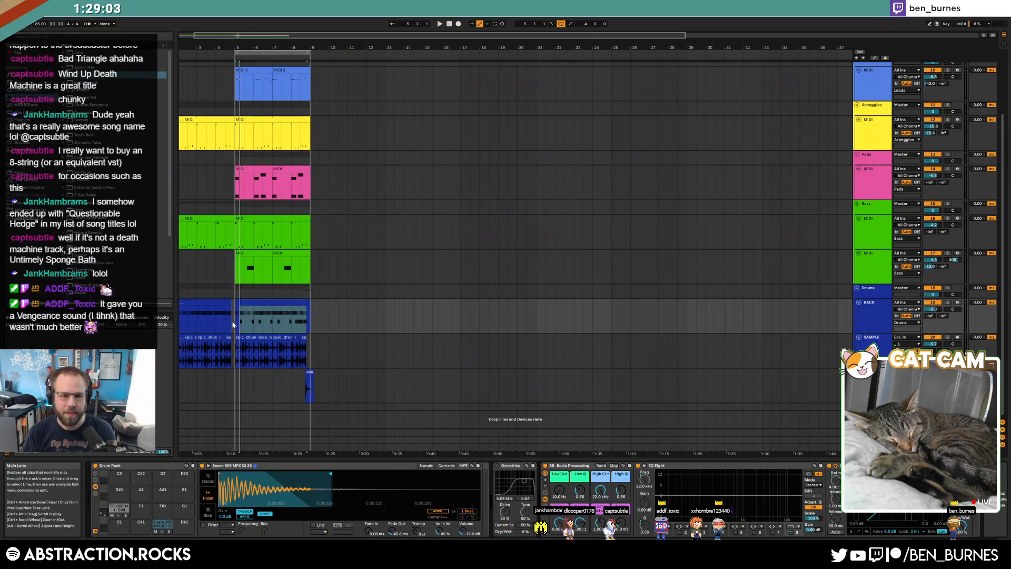
pyautogui.press('space')
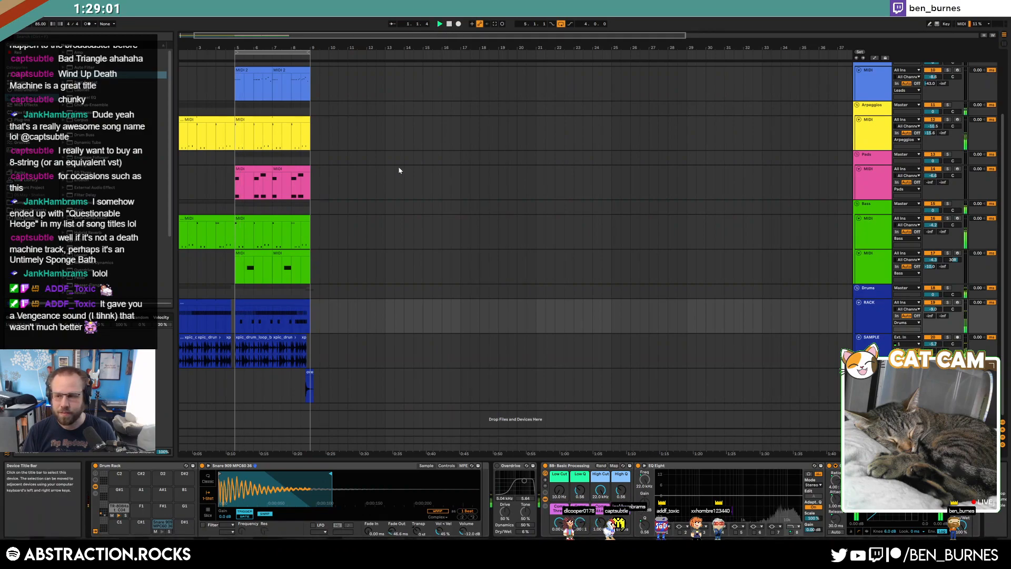
pyautogui.moveTo(227, 36); pyautogui.dragTo(206, 36)
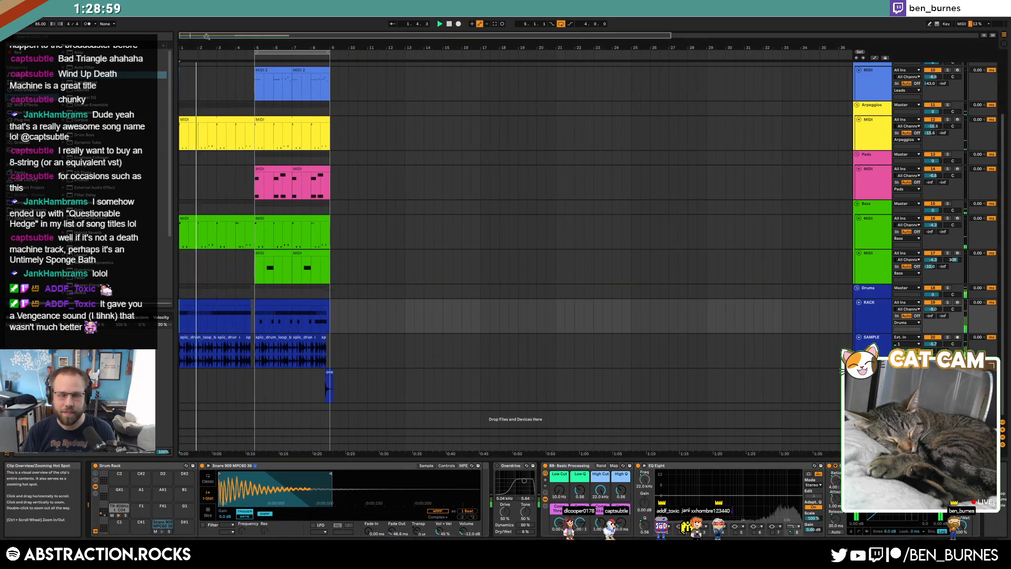
pyautogui.click(260, 320)
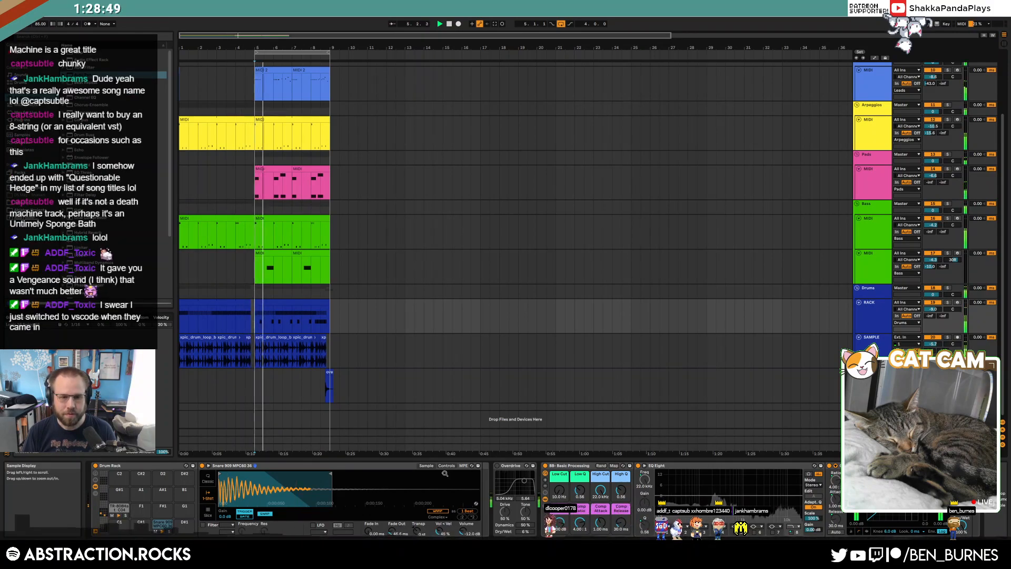
# - Move the pads clips from bars 5–8 to bars 9–12 and select the drum rack clip in bars 5–8
pyautogui.click(273, 182)
pyautogui.keyDown('shift'); pyautogui.click(310, 182); pyautogui.keyUp('shift')
pyautogui.hotkey('ctrl', 'd')
pyautogui.moveTo(349, 175); pyautogui.dragTo(349, 175)
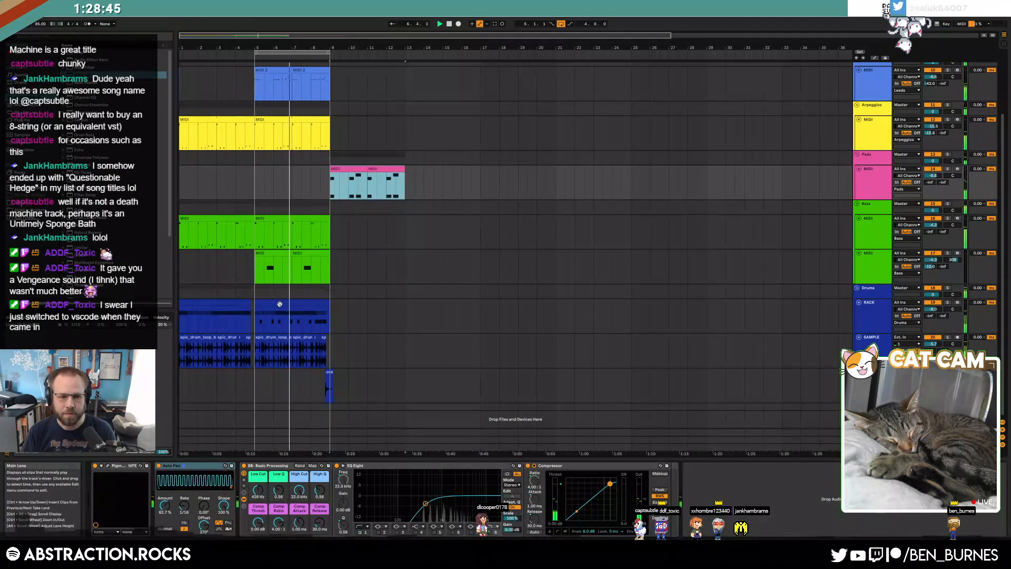
pyautogui.click(266, 318)
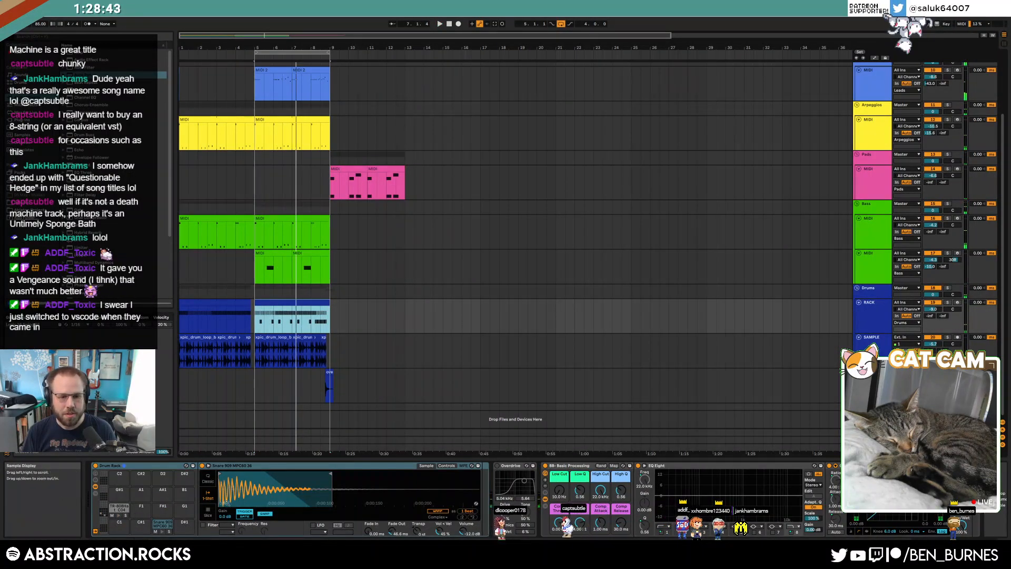
# - Enable the filter on the Snare 909 sample and adjust its cutoff frequency
pyautogui.click(202, 525)
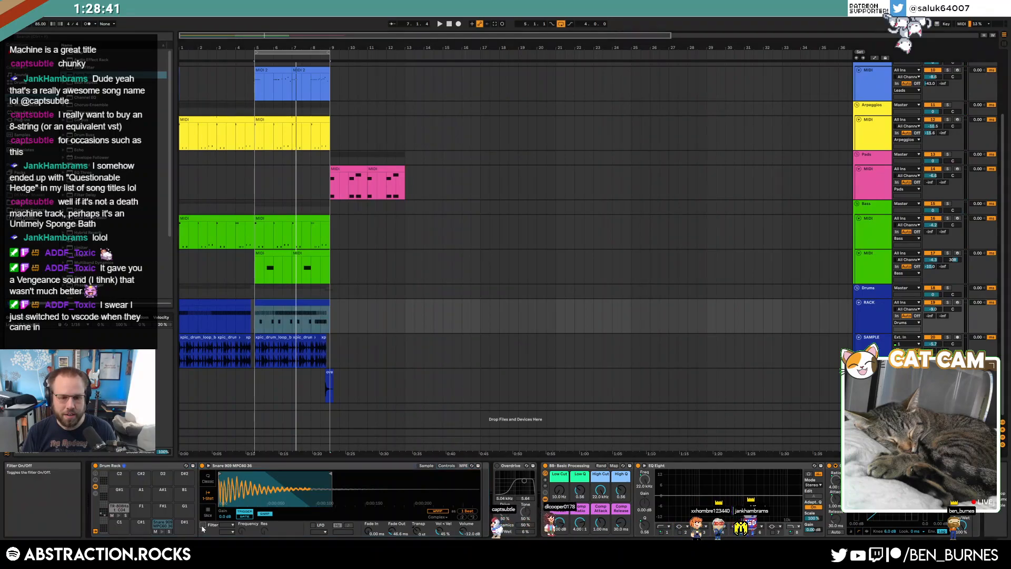
pyautogui.moveTo(241, 531); pyautogui.dragTo(240, 542)
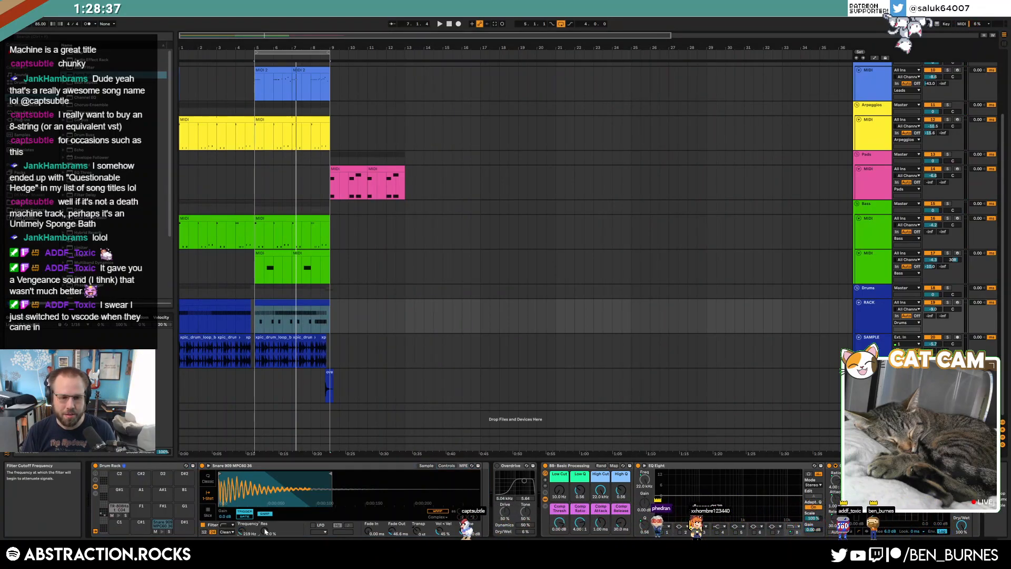
pyautogui.moveTo(241, 531); pyautogui.dragTo(240, 540)
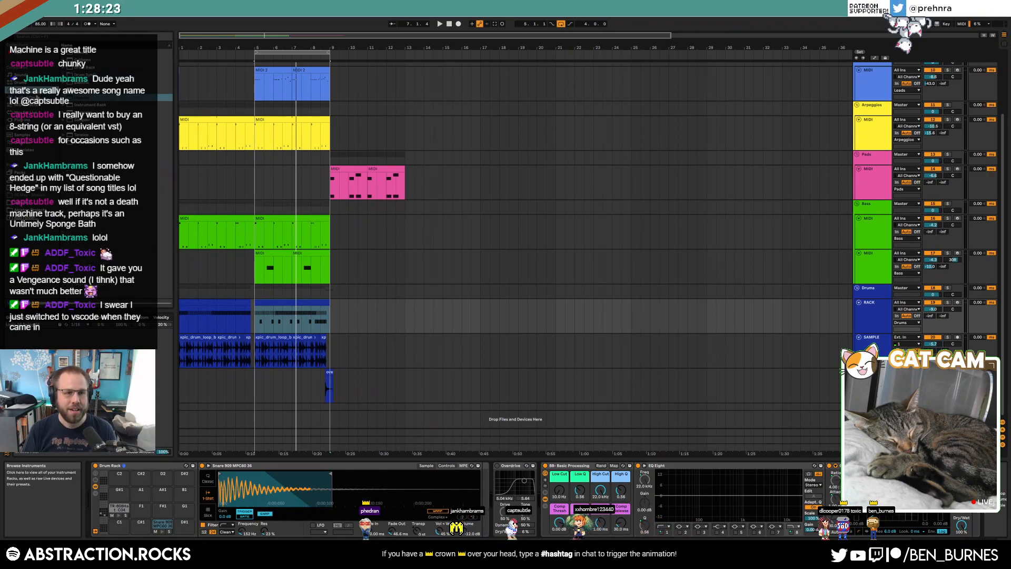
# - Add a Compressor after the Snare 909 sample, enable makeup gain, and set its ratio and a threshold of about -22.9 dB during playback
pyautogui.moveTo(483, 504); pyautogui.dragTo(483, 497)
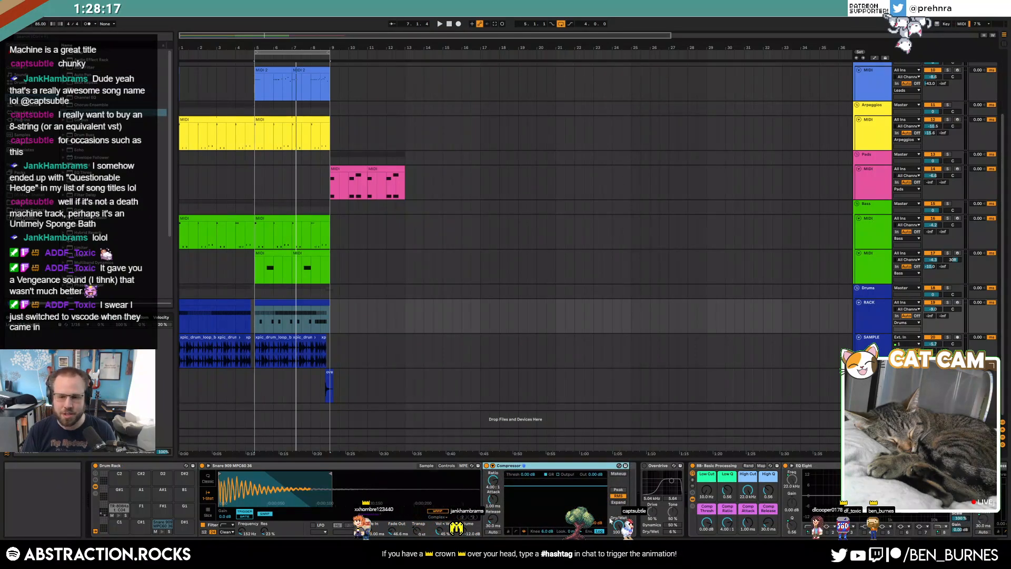
pyautogui.click(618, 473)
pyautogui.moveTo(493, 480); pyautogui.dragTo(517, 515)
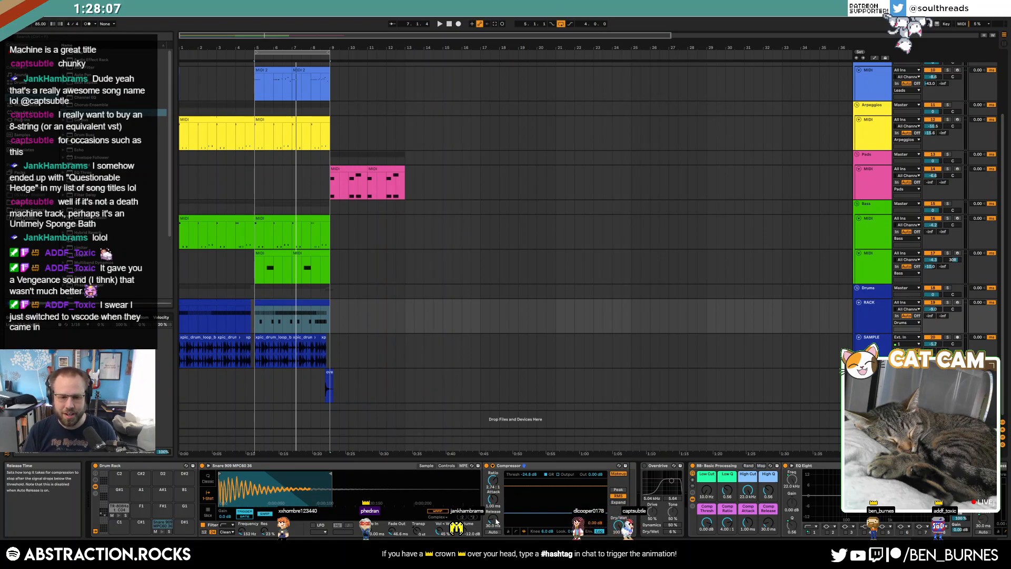
pyautogui.press('space')
pyautogui.moveTo(574, 506); pyautogui.dragTo(579, 511)
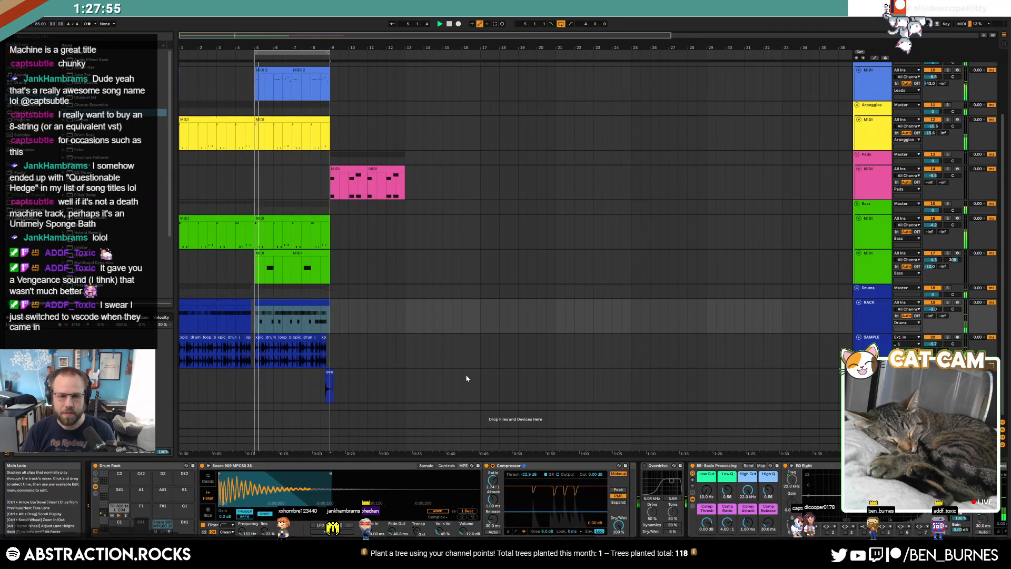
# - Stop playback of bars 5–8, return to the start, and play the arrangement from bar 1
pyautogui.click(327, 327)
pyautogui.click(333, 330)
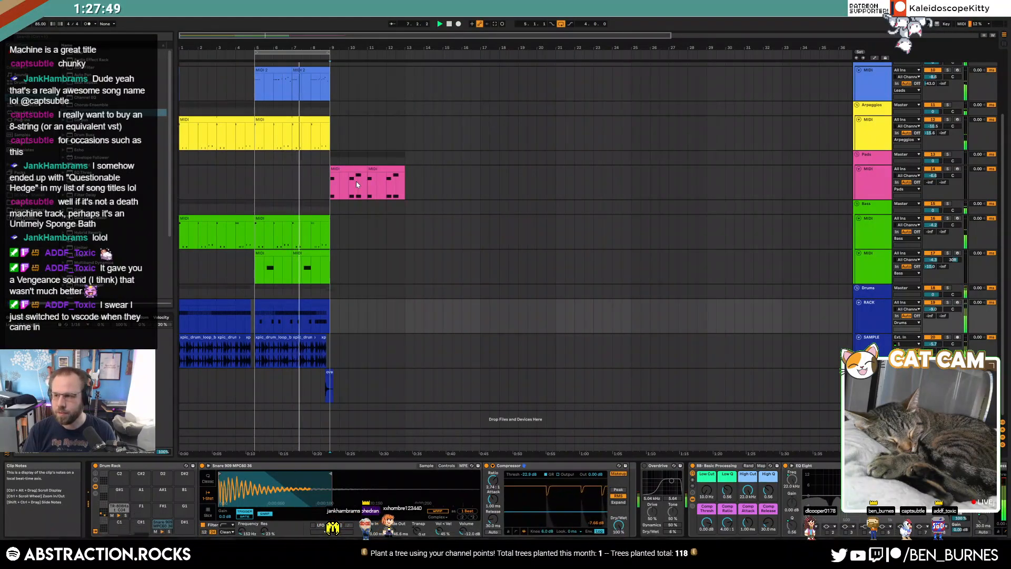
pyautogui.click(449, 24)
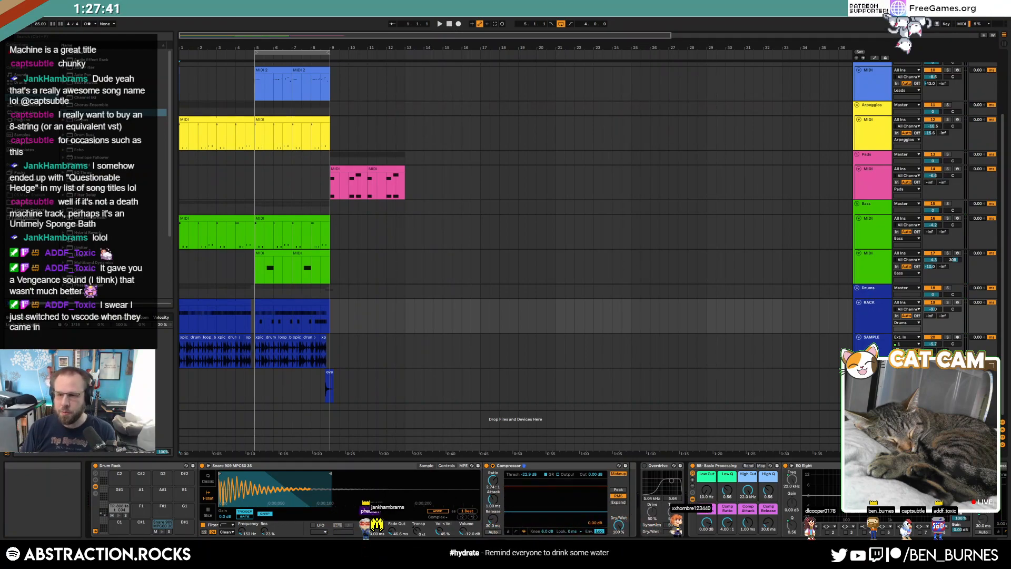
pyautogui.scroll(3, 490, 216)
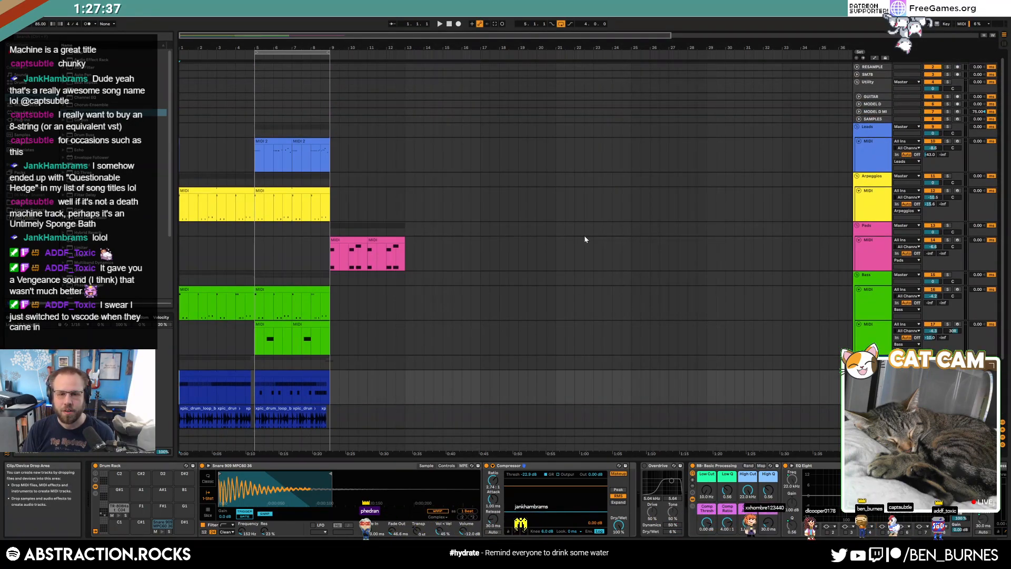
pyautogui.scroll(-3, 585, 242)
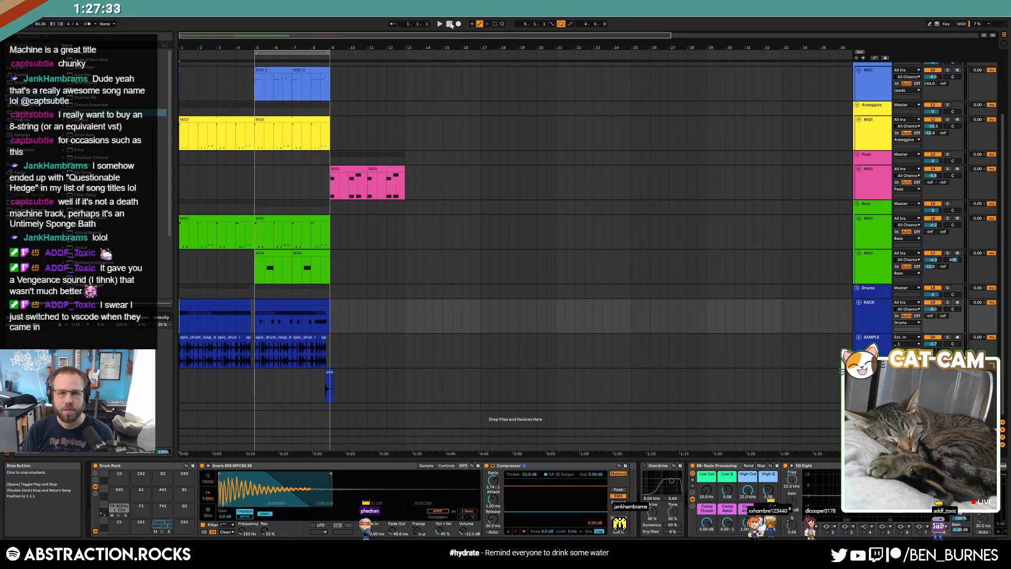
pyautogui.click(440, 25)
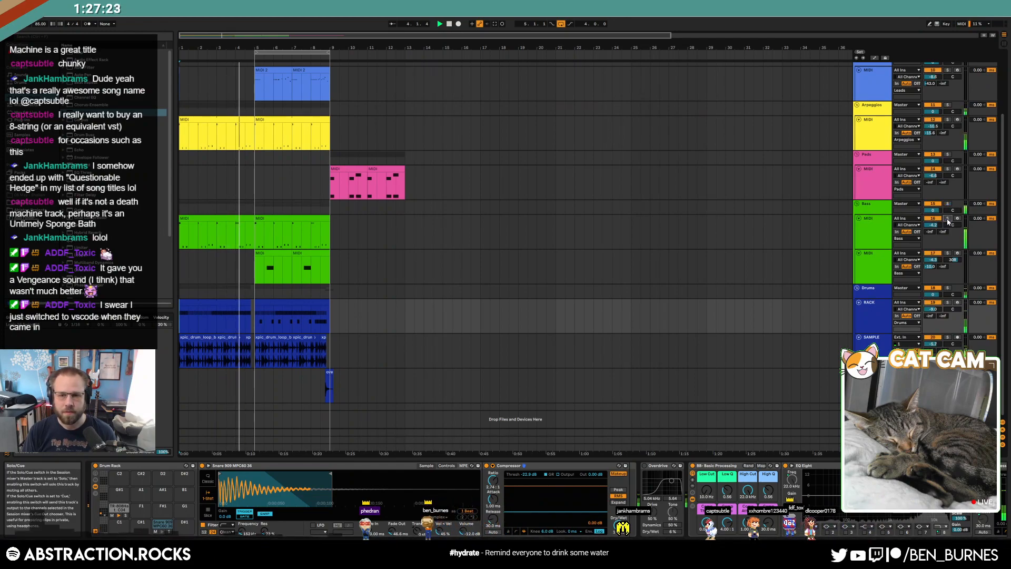
# - Show the arpeggio track's Operator device, listen to the layers in bars 5–8, and stop playback
pyautogui.click(878, 131)
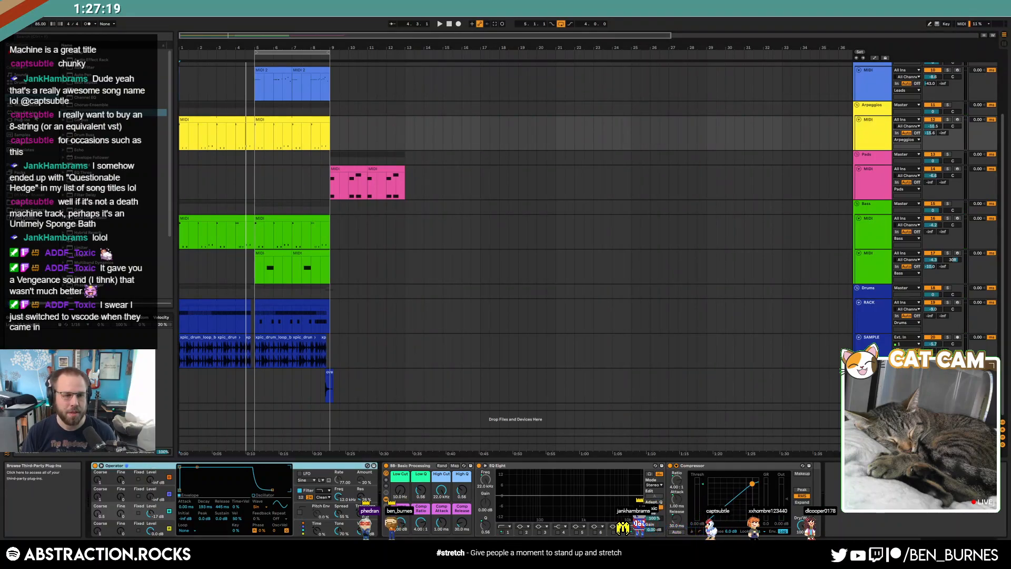
pyautogui.click(32, 121)
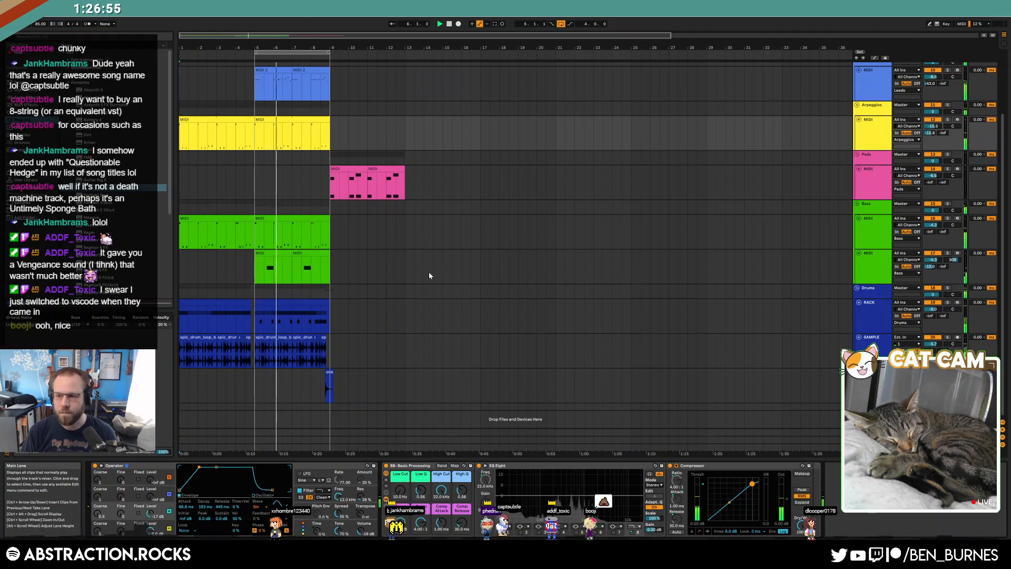
pyautogui.scroll(1, 356, 298)
pyautogui.scroll(4, 355, 298)
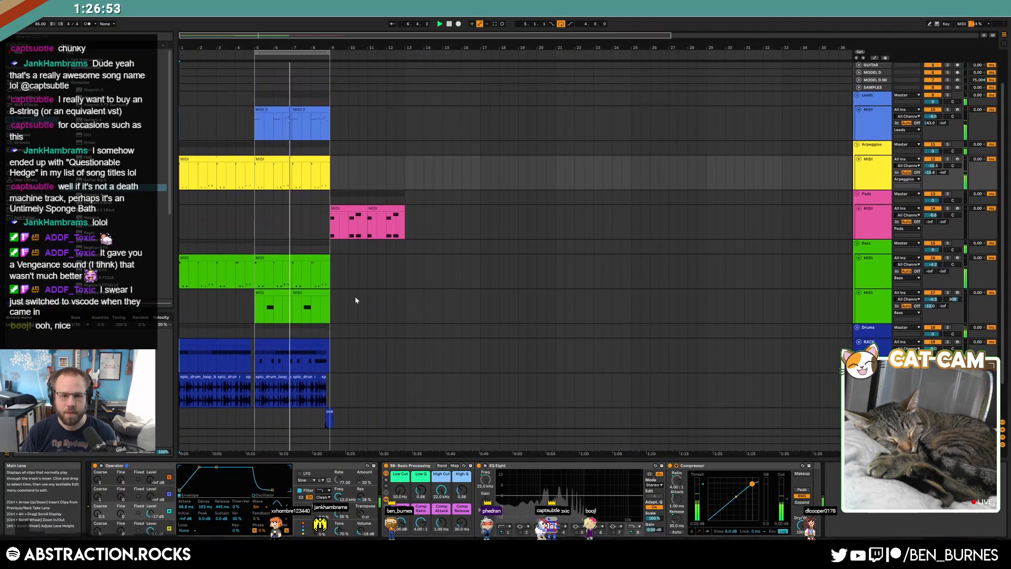
pyautogui.scroll(-2, 444, 287)
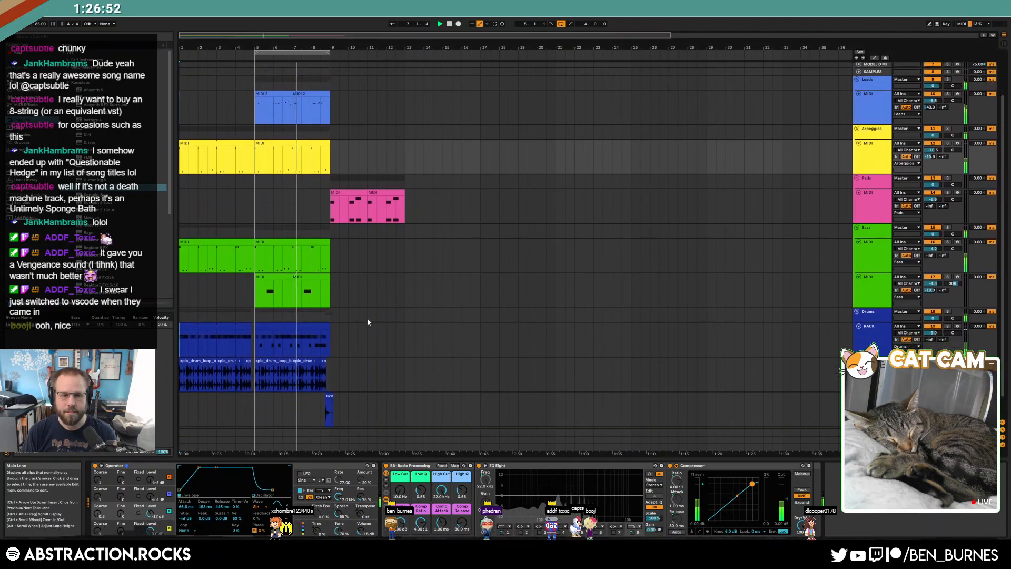
pyautogui.press('space')
# - Move the oven ding sample from the end of bar 8 to the end of bar 12 and the pads clips to bars 13–16
pyautogui.click(328, 396)
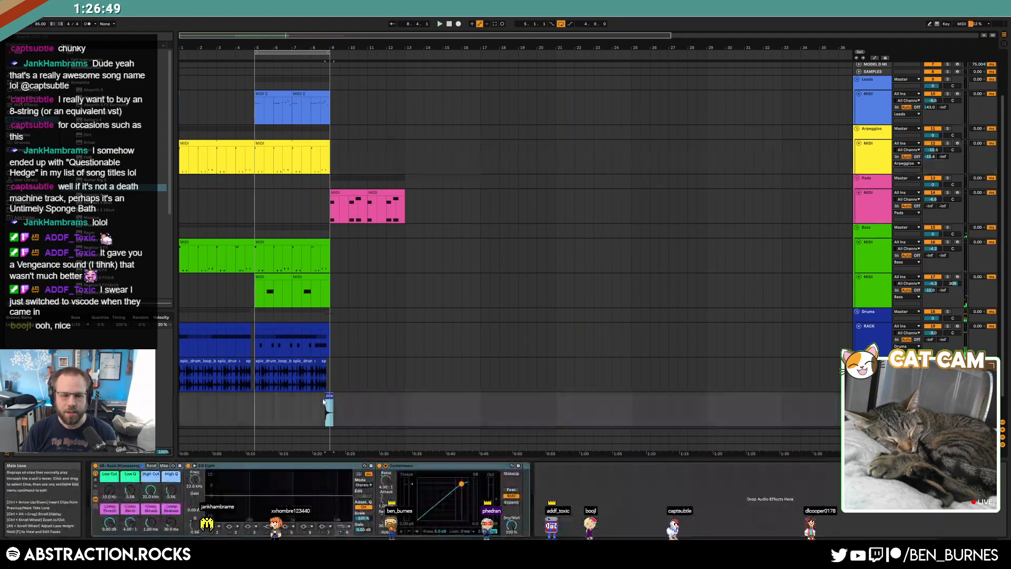
pyautogui.moveTo(336, 399); pyautogui.dragTo(396, 406)
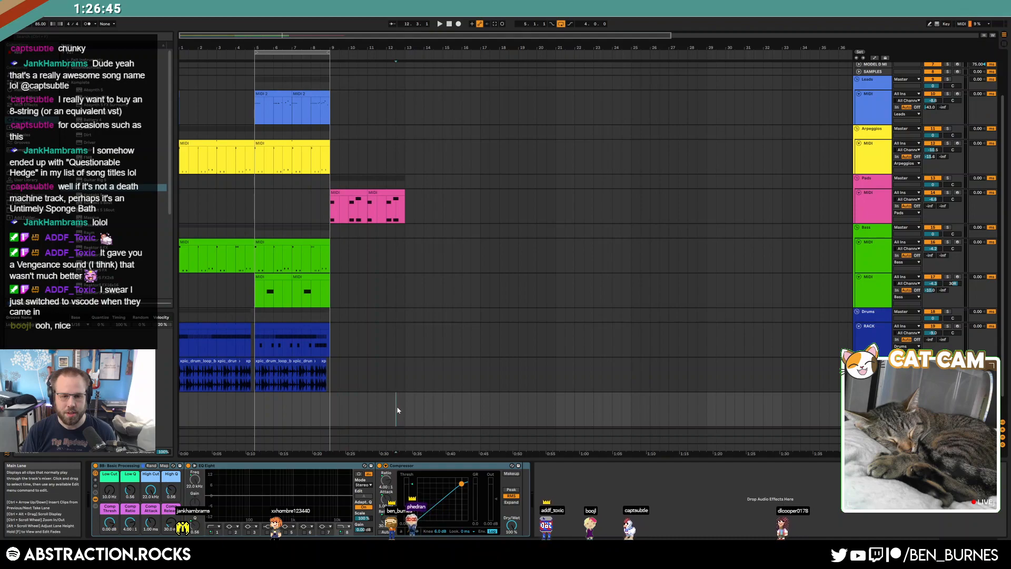
pyautogui.moveTo(385, 208); pyautogui.dragTo(330, 208)
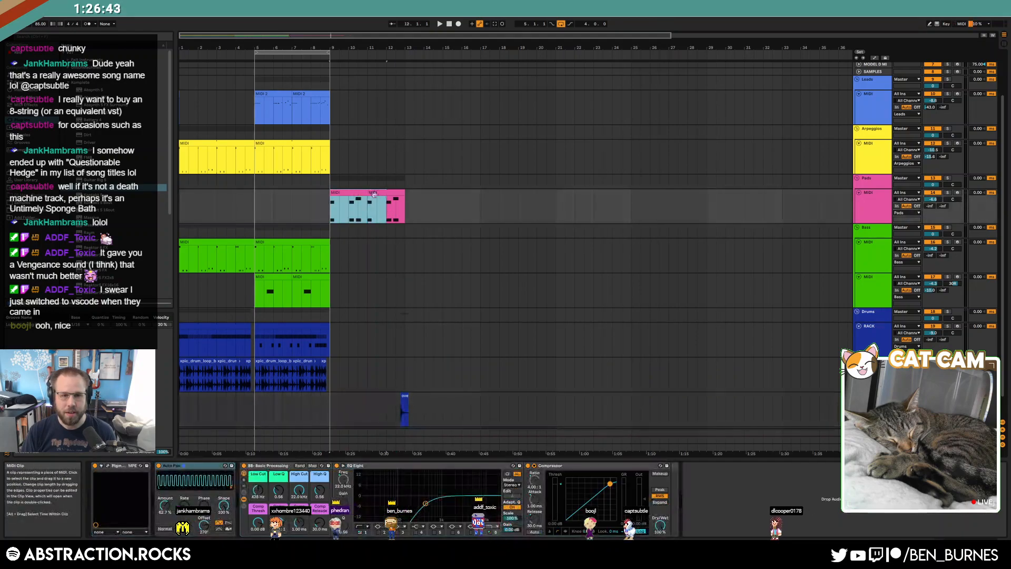
pyautogui.click(346, 191)
pyautogui.moveTo(354, 191); pyautogui.dragTo(428, 191)
# - Extend the first arpeggio clip through bar 12 and duplicate the leads clips into bars 9–12
pyautogui.click(256, 143)
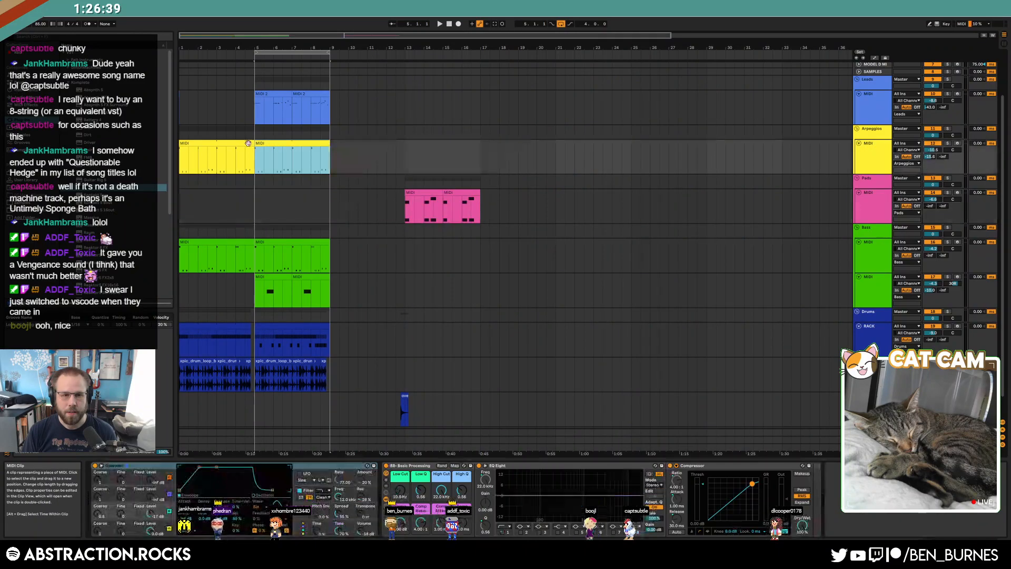
pyautogui.click(248, 143)
pyautogui.moveTo(306, 149); pyautogui.dragTo(404, 155)
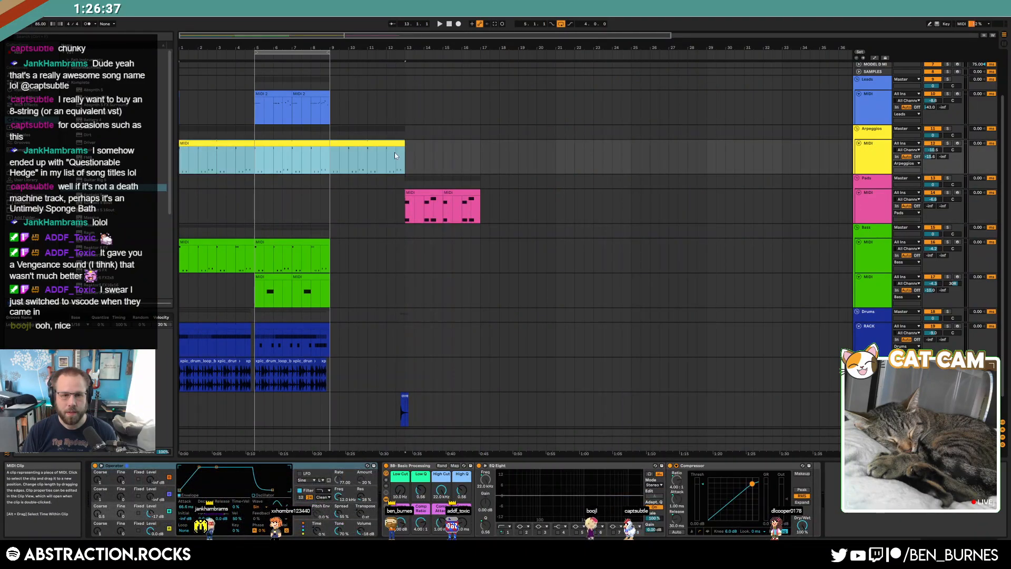
pyautogui.click(285, 92)
pyautogui.hotkey('ctrl', 'd')
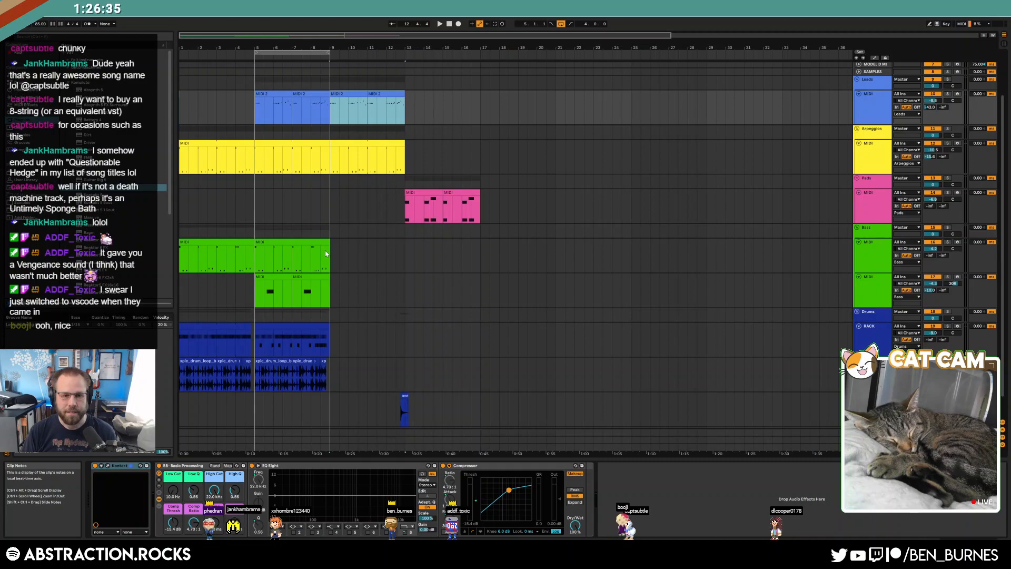
# - Extend the upper bass track's clip through bar 12 and duplicate the lower bass track's clips into bars 9–12
pyautogui.click(247, 241)
pyautogui.moveTo(252, 240)
pyautogui.mouseDown()
pyautogui.moveTo(330, 240)
pyautogui.moveTo(247, 236)
pyautogui.mouseUp()
pyautogui.hotkey('shift', 'Tab')
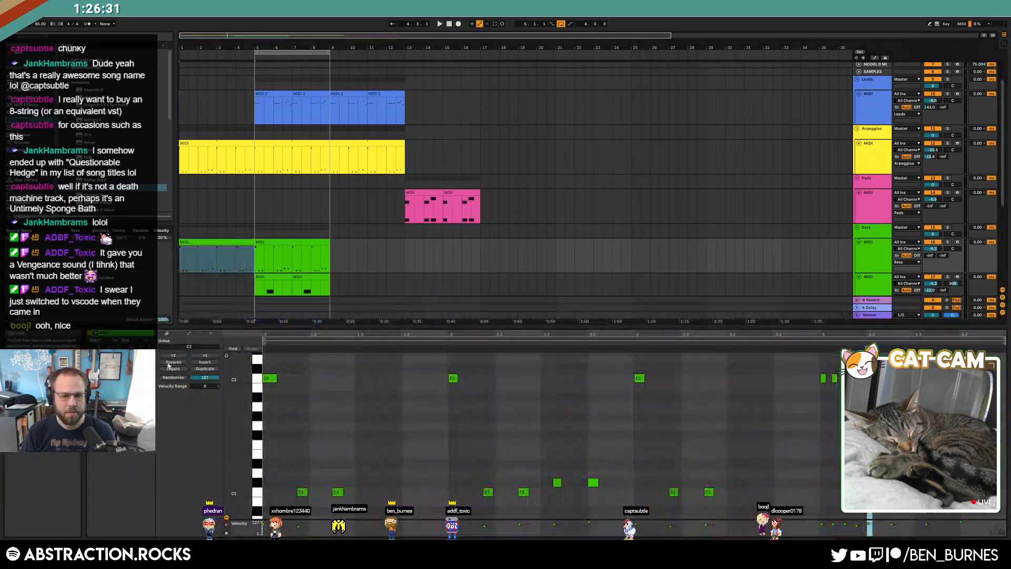
pyautogui.moveTo(254, 258); pyautogui.dragTo(407, 257)
pyautogui.hotkey('shift', 'Tab')
pyautogui.scroll(-2, 407, 257)
pyautogui.click(312, 263)
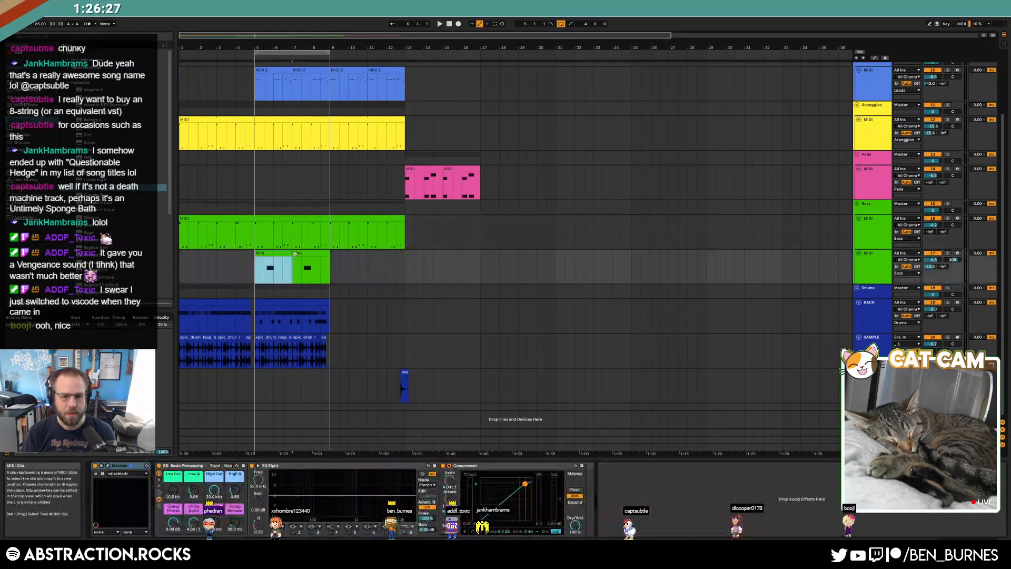
pyautogui.hotkey('ctrl', 'd')
# - Duplicate the drum rack and drum loop sample clips from bars 5–8 into bars 9–12
pyautogui.click(292, 316)
pyautogui.keyDown('shift'); pyautogui.click(257, 351); pyautogui.keyUp('shift')
pyautogui.hotkey('ctrl', 'd')
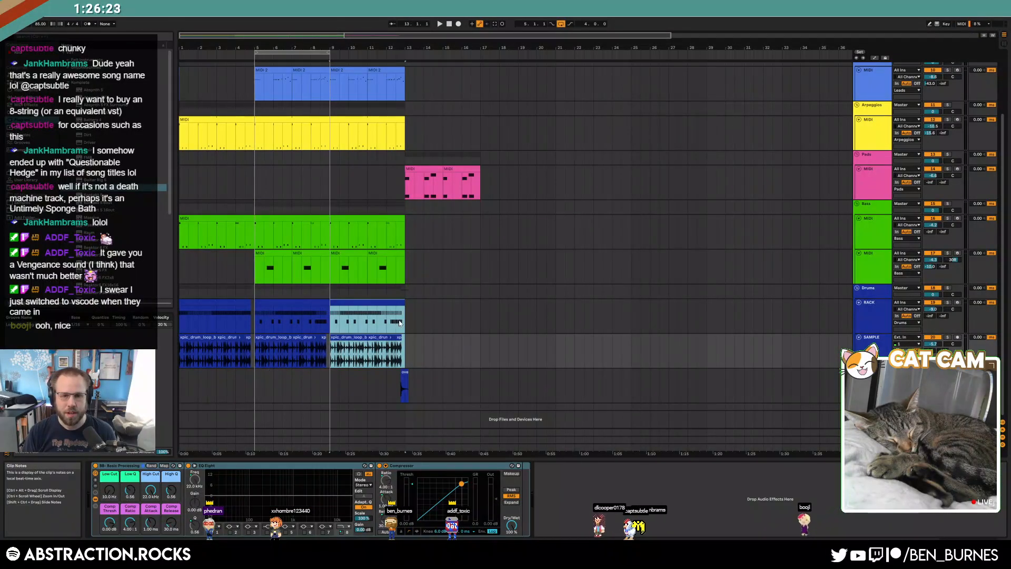
# - Extend the loop region through bar 12 and play the arrangement from just before bar 5
pyautogui.moveTo(330, 51); pyautogui.dragTo(401, 75)
pyautogui.scroll(3, 250, 91)
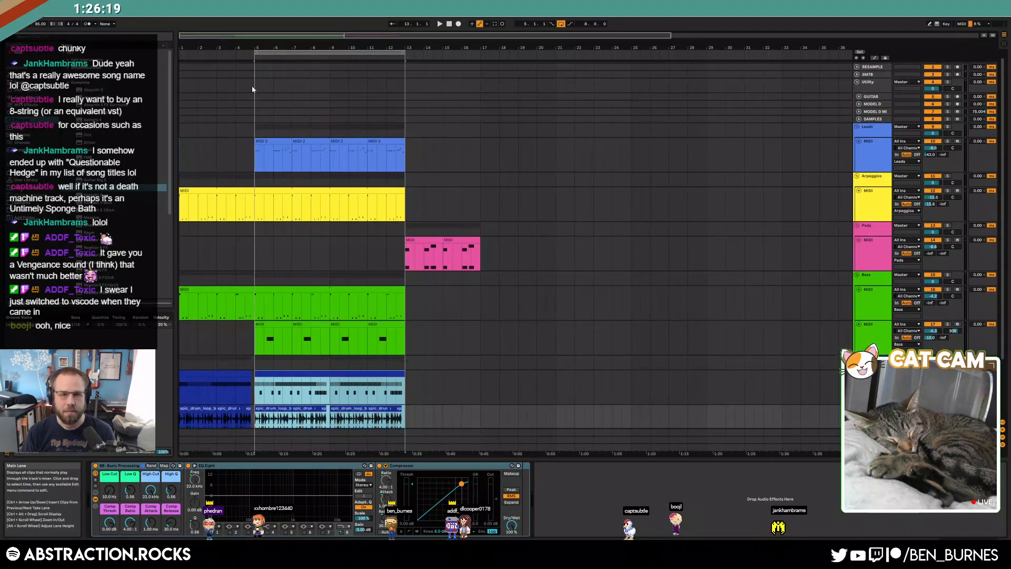
pyautogui.click(245, 55)
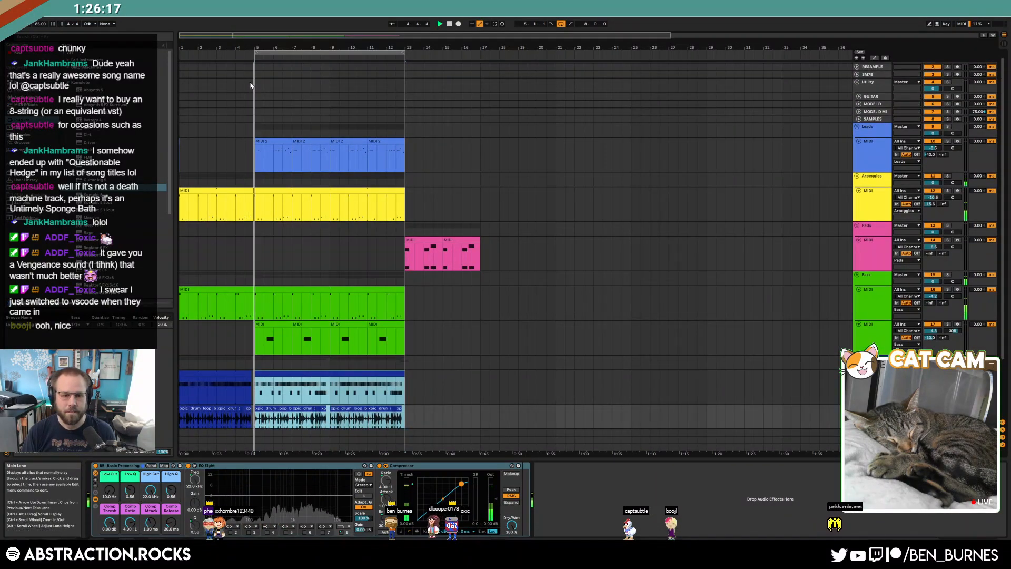
pyautogui.scroll(-3, 320, 356)
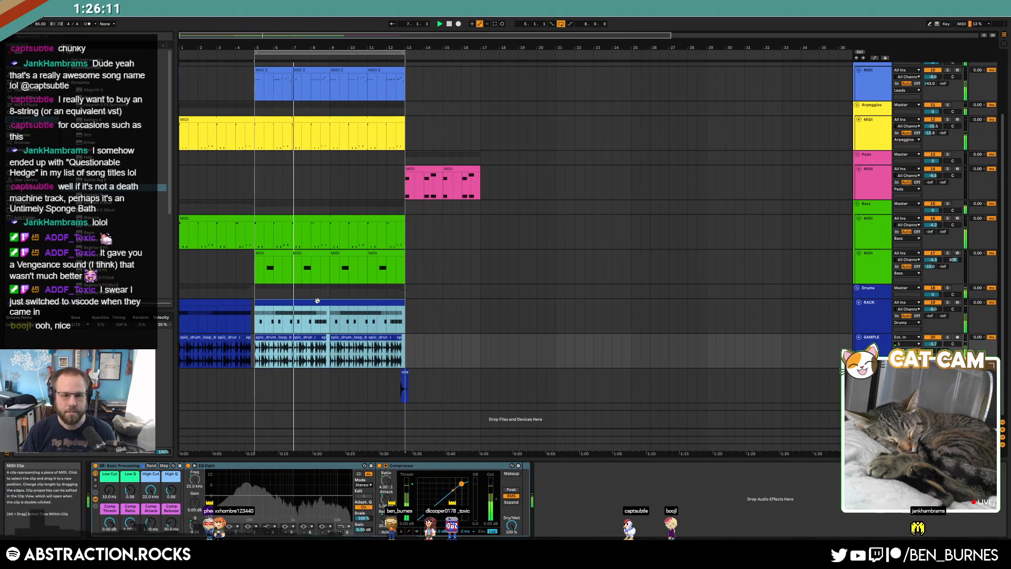
# - Open the drum rack clip in bars 5–8, select one of its snare notes, and extend the clip through bar 12
pyautogui.doubleClick(316, 300)
pyautogui.click(818, 367)
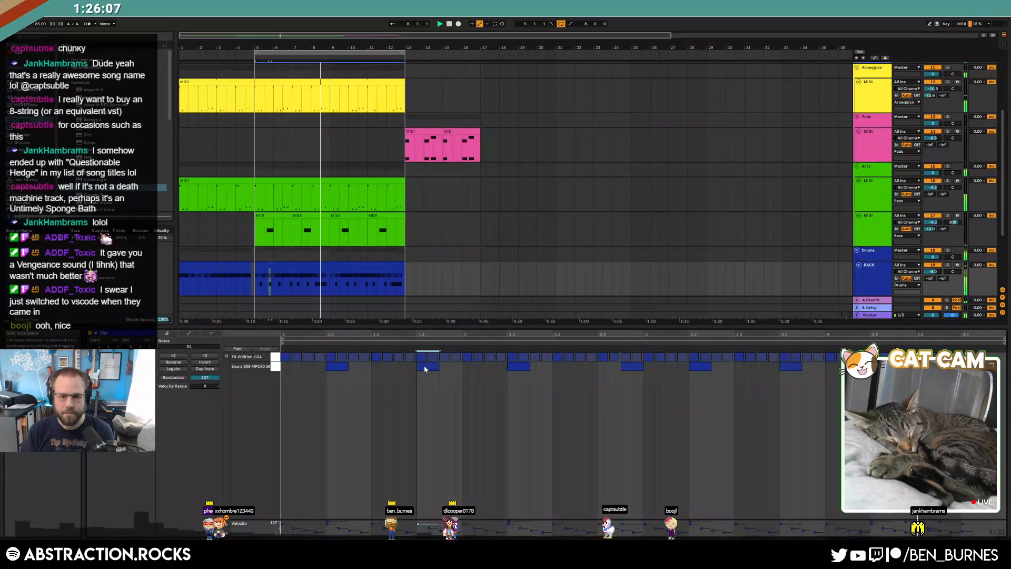
pyautogui.click(321, 265)
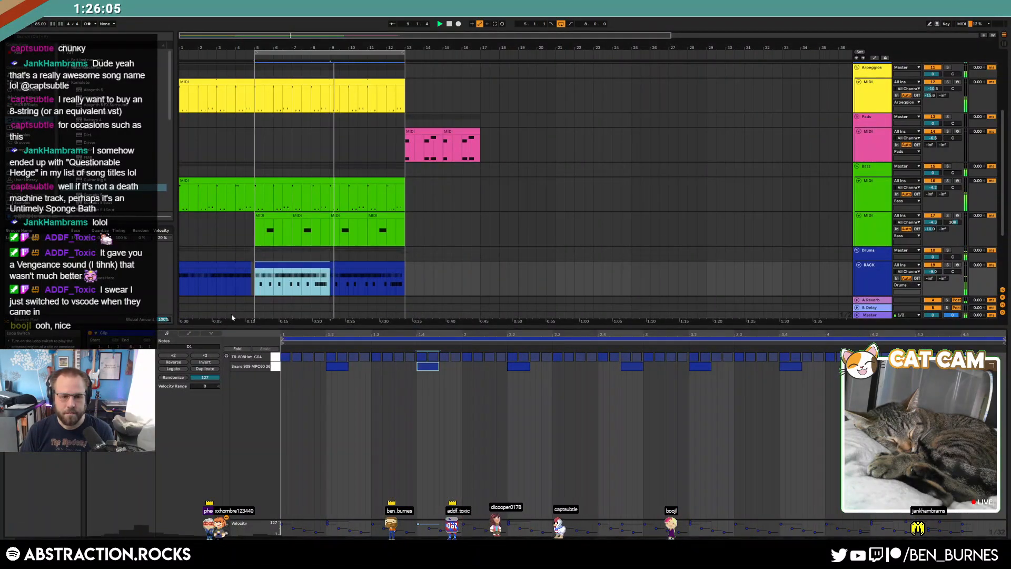
pyautogui.moveTo(326, 264); pyautogui.dragTo(403, 269)
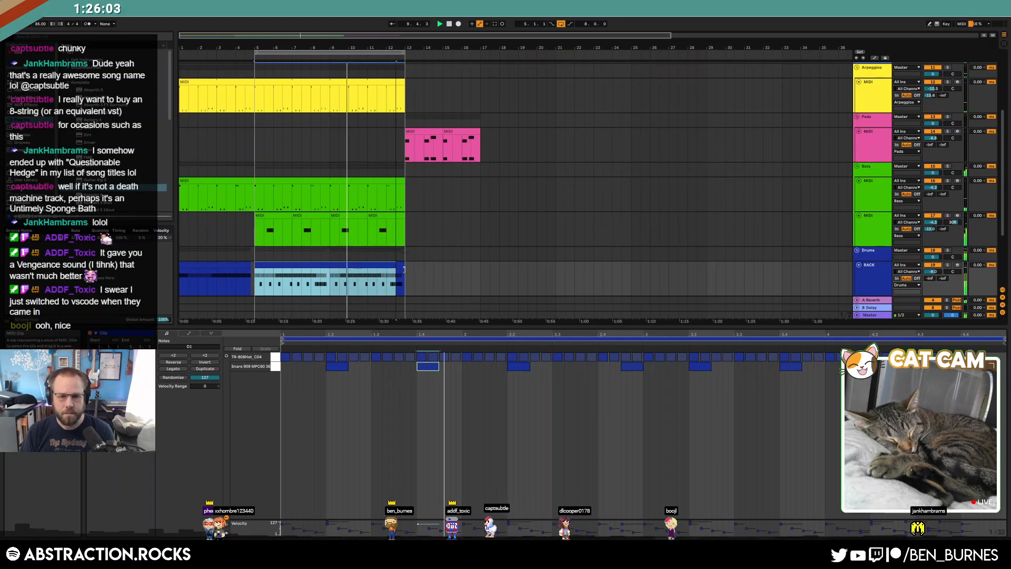
pyautogui.click(515, 287)
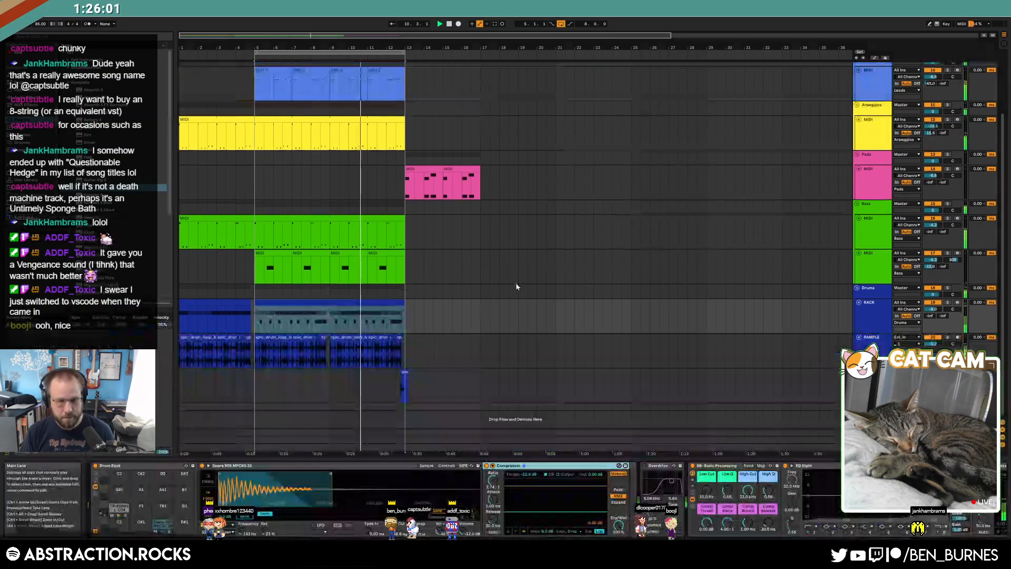
# - Extend the arpeggio clip through bar 16 to cover the pads section
pyautogui.click(508, 290)
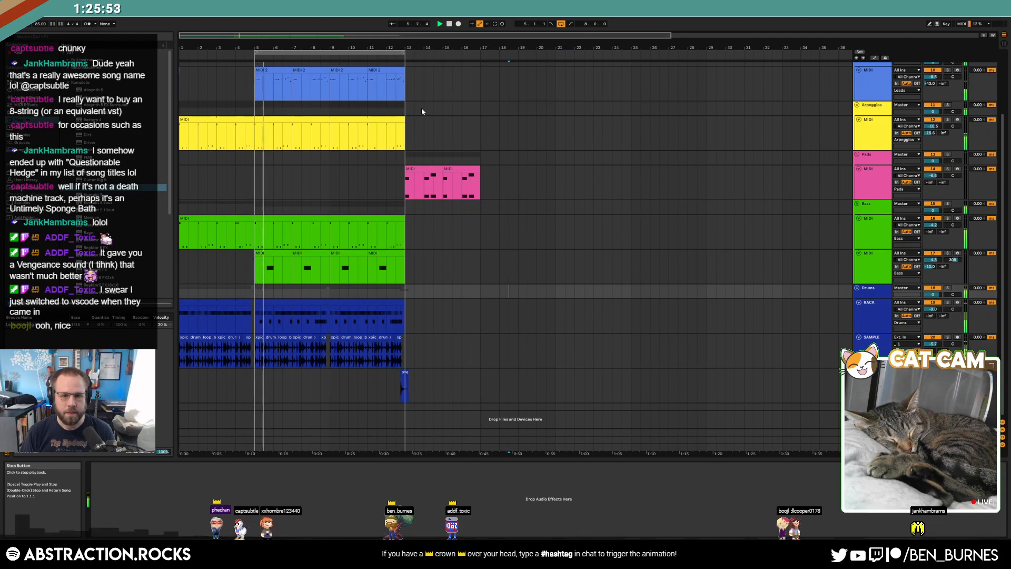
pyautogui.scroll(10, 405, 350)
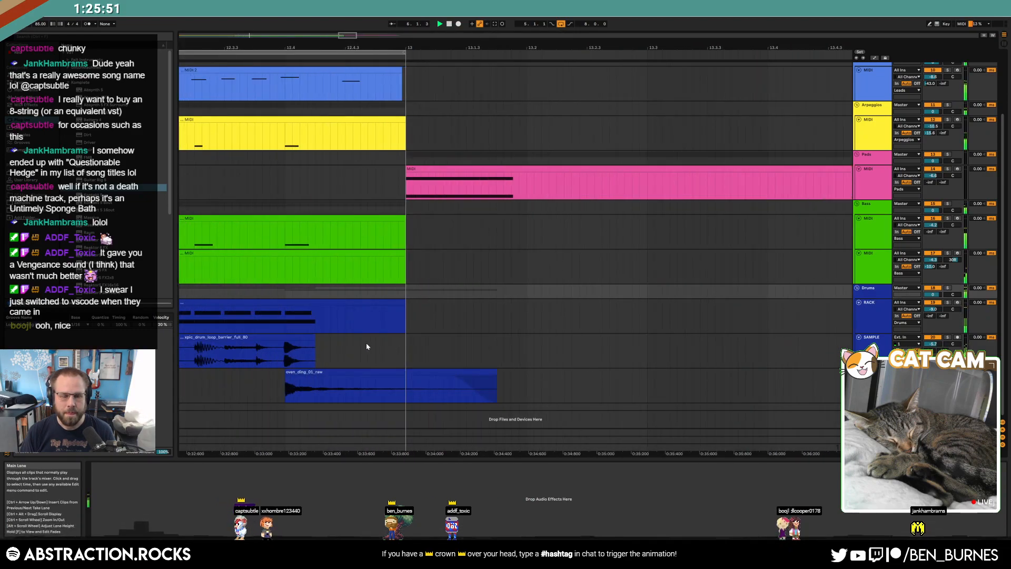
pyautogui.scroll(-8, 364, 343)
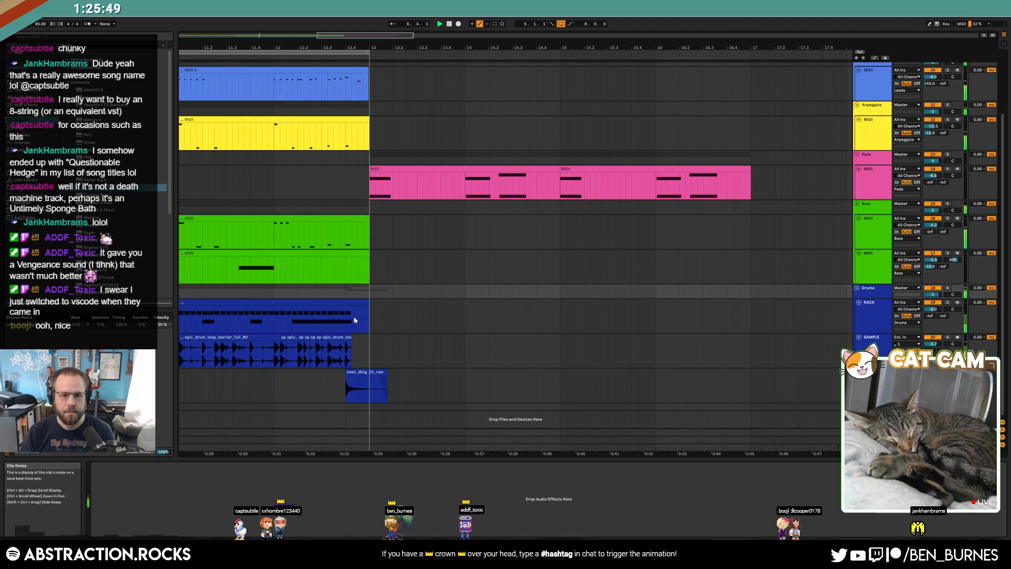
pyautogui.scroll(-5, 362, 327)
pyautogui.moveTo(193, 49); pyautogui.dragTo(573, 119)
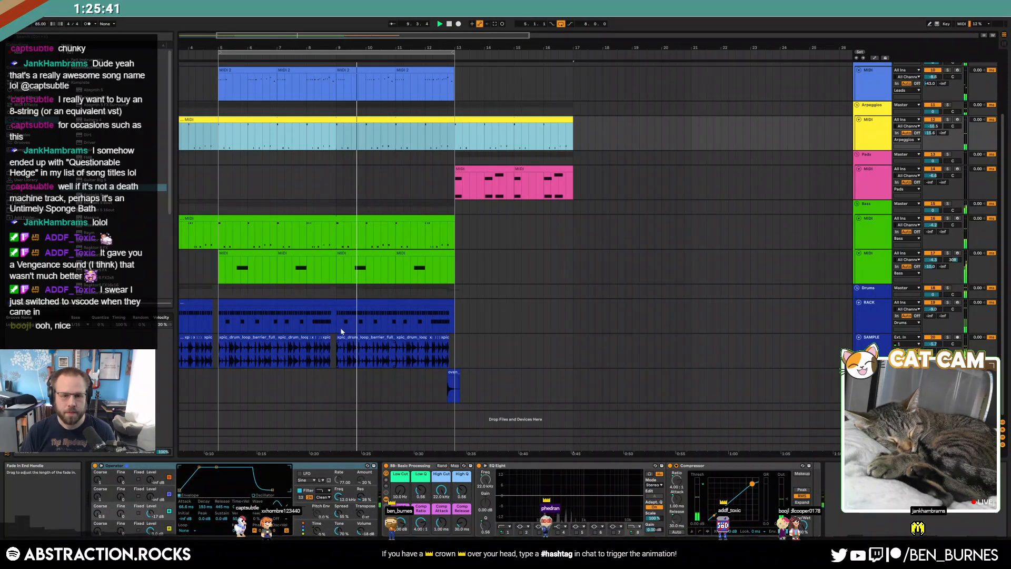
# - Extend the drum rack clip and the upper bass clip through bar 16, and set the loop region to bars 13–16
pyautogui.moveTo(454, 308); pyautogui.dragTo(573, 307)
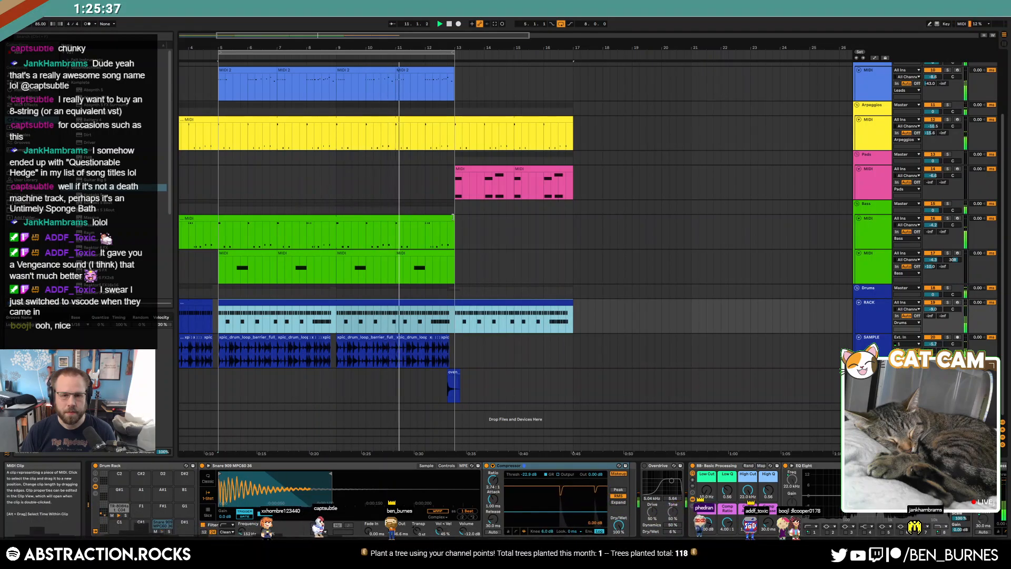
pyautogui.moveTo(452, 216); pyautogui.dragTo(572, 216)
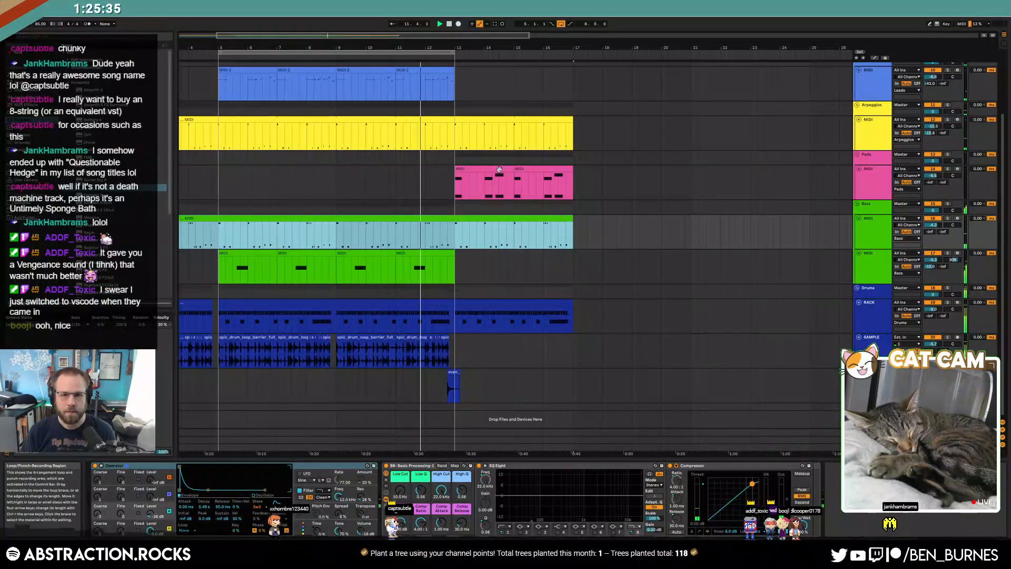
pyautogui.click(499, 169)
pyautogui.hotkey('ctrl', 'l')
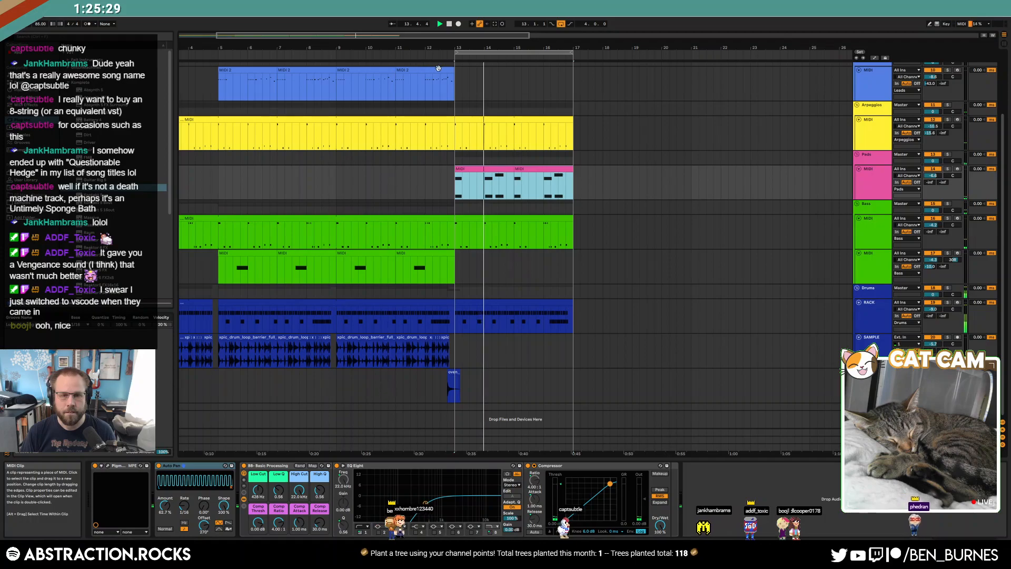
# - Open the first pads clip and raise the upper note of its second chord
pyautogui.doubleClick(494, 173)
pyautogui.scroll(3, 600, 490)
pyautogui.moveTo(671, 398); pyautogui.dragTo(671, 384)
pyautogui.click(681, 438)
# - Raise the upper note of the third chord in the first pads clip to F4 and play the looped section
pyautogui.click(796, 394)
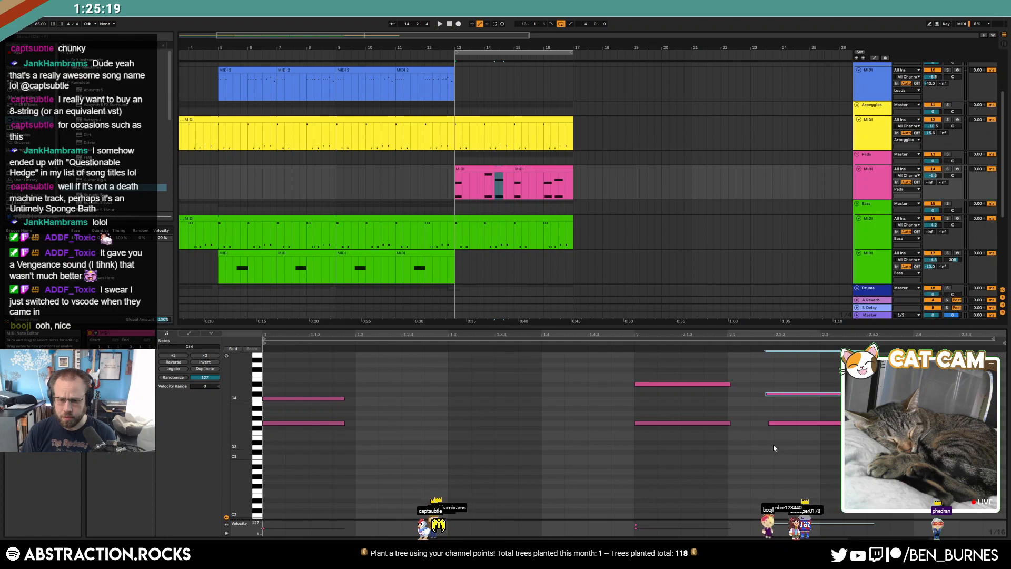
pyautogui.press('Up')
pyautogui.press('Up')
pyautogui.press('Up')
pyautogui.press('Up')
pyautogui.click(784, 423)
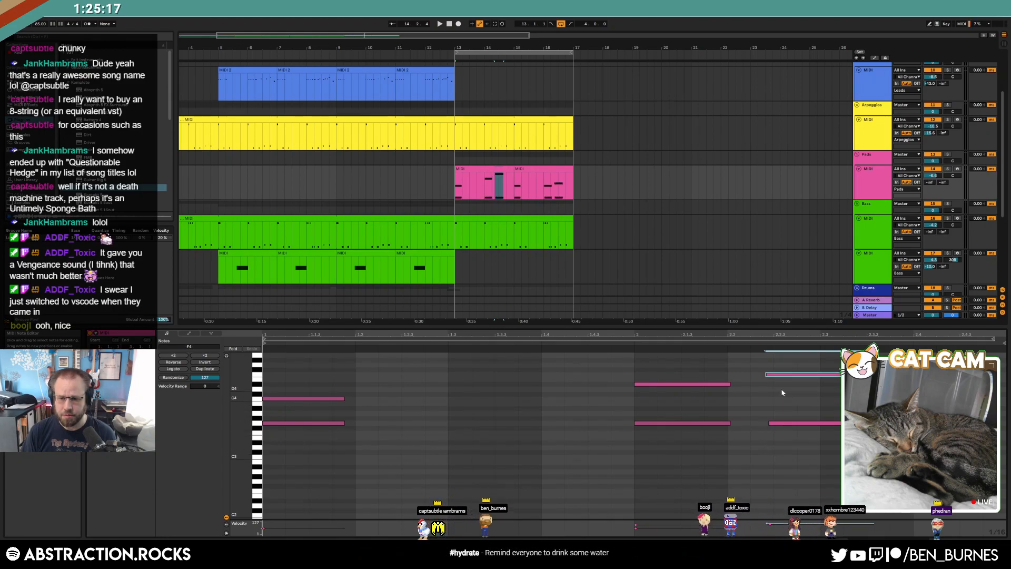
pyautogui.press('space')
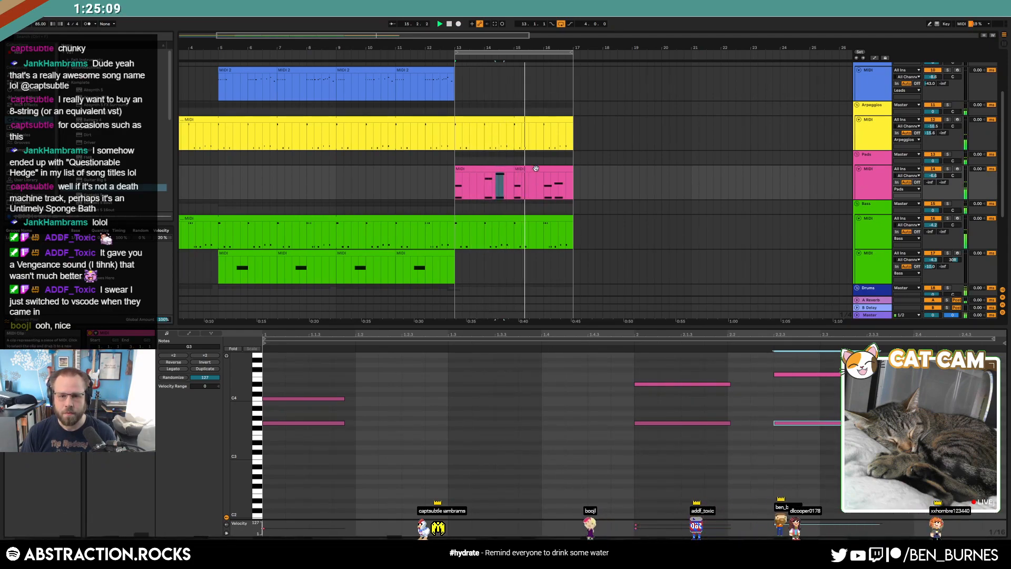
# - Open the second pads clip and lower its last chord, placing the bottom note on F#3
pyautogui.click(490, 170)
pyautogui.click(554, 167)
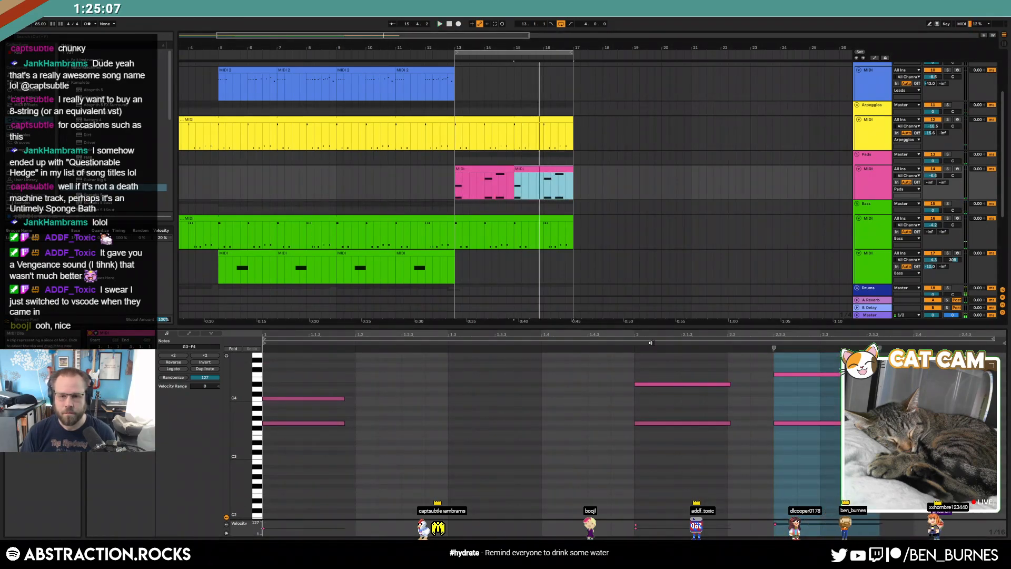
pyautogui.click(830, 403)
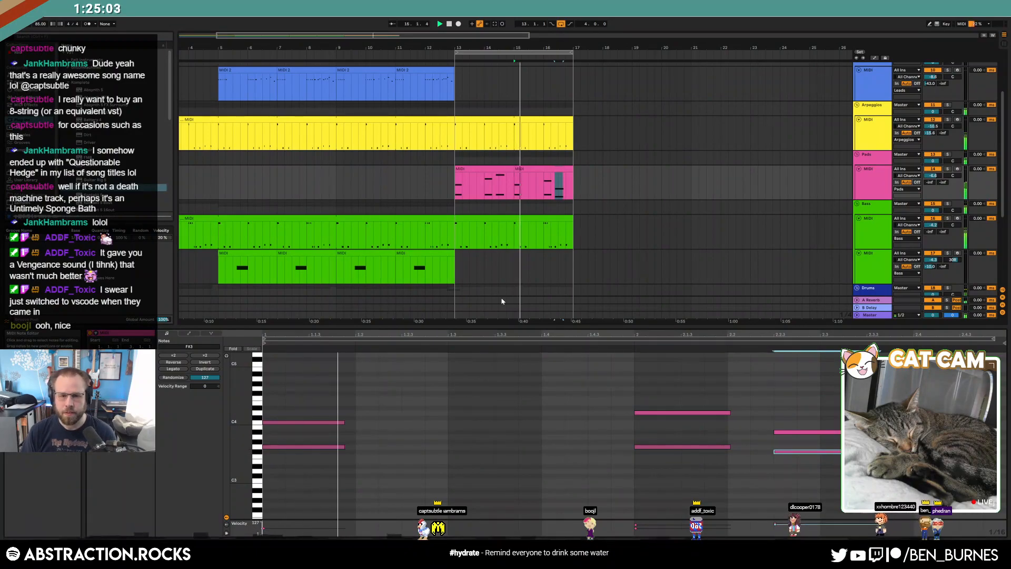
# - Open the upper bass clip and inspect its notes against the edited pad chords
pyautogui.click(481, 289)
pyautogui.click(532, 218)
pyautogui.doubleClick(533, 218)
pyautogui.click(800, 452)
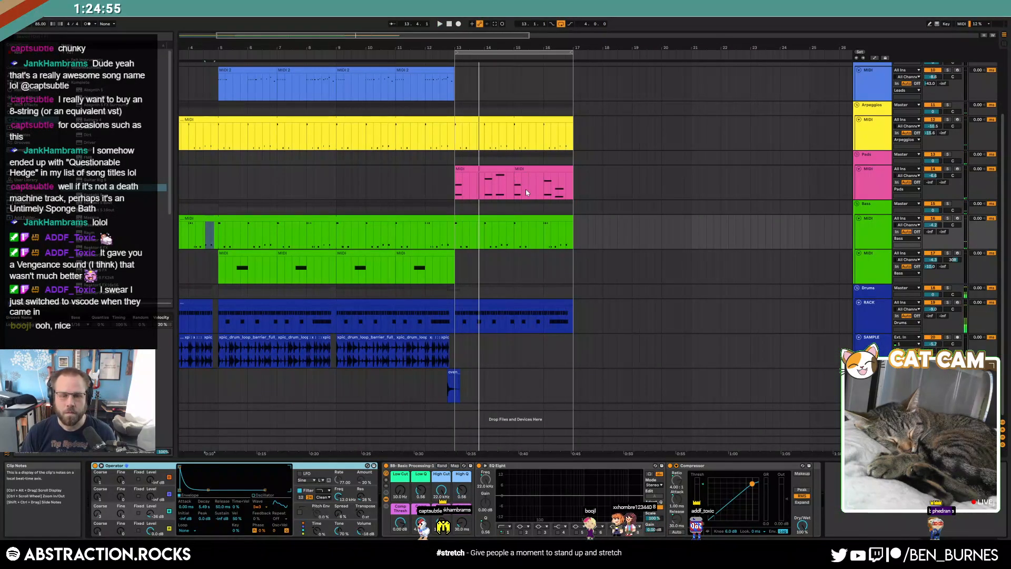
# - Add a MIDI track below the upper bass track, copy the bass part of bars 13–16 onto it, and load Massive
pyautogui.click(878, 232)
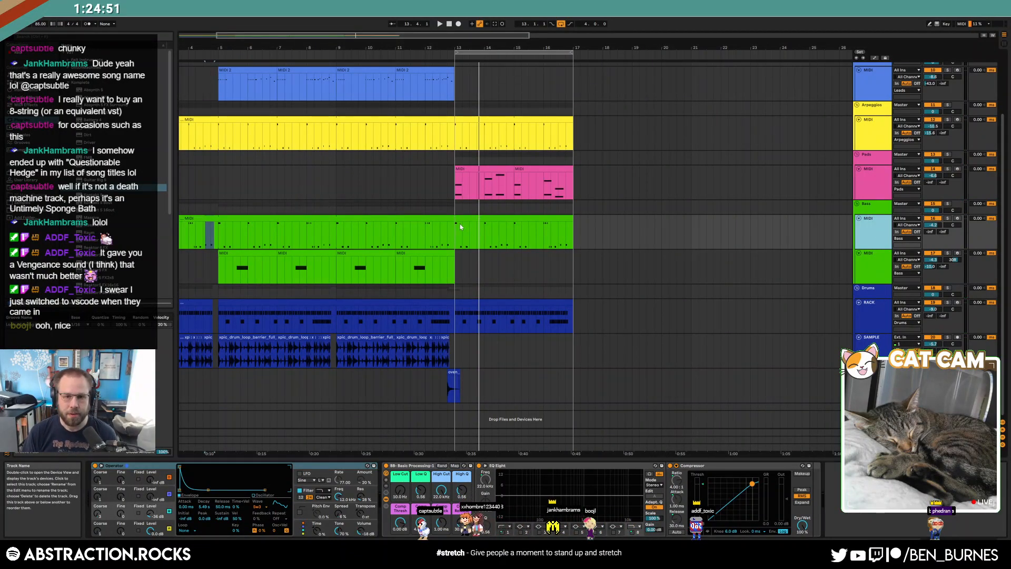
pyautogui.moveTo(457, 232); pyautogui.dragTo(550, 252)
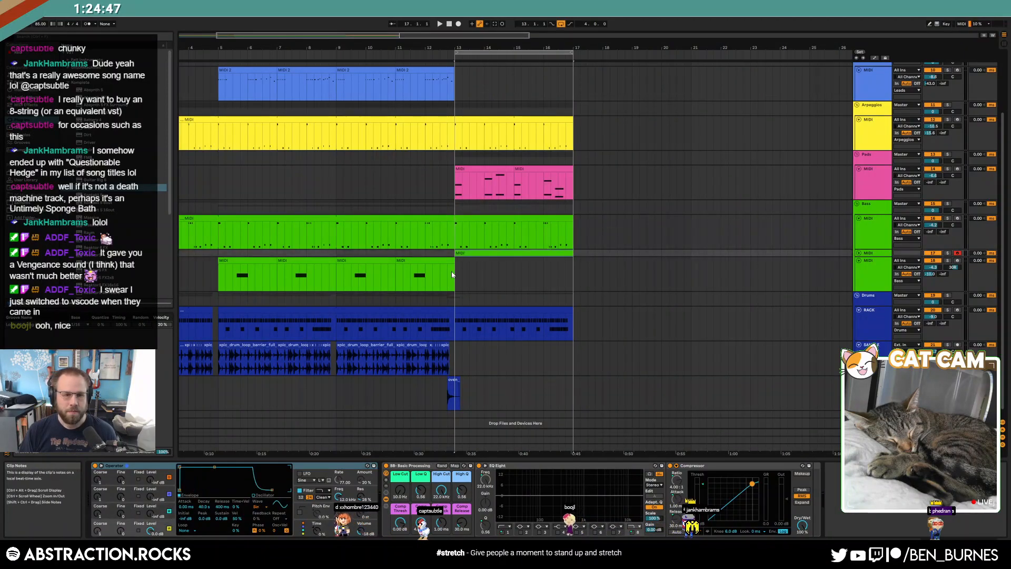
pyautogui.click(24, 105)
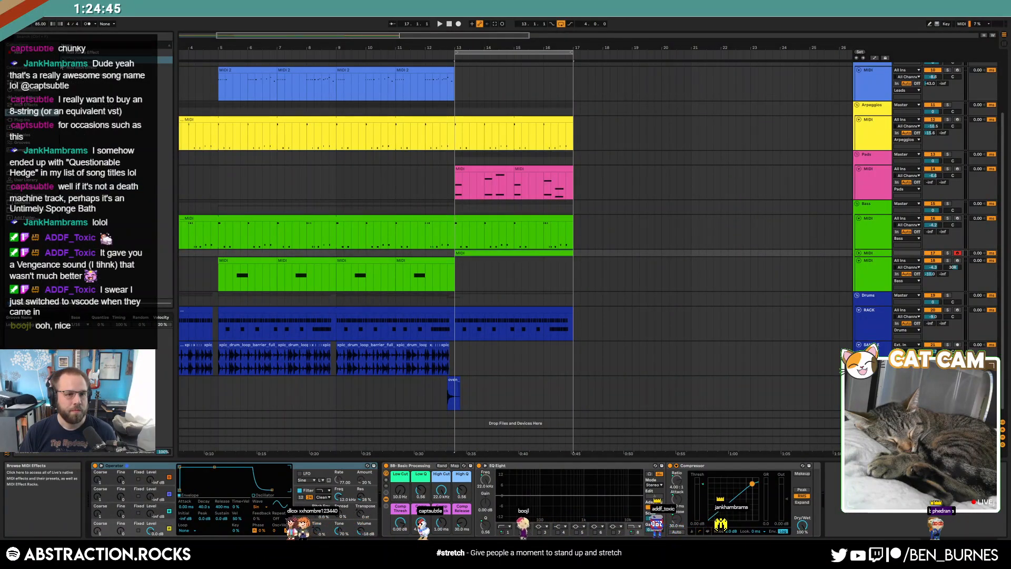
pyautogui.click(23, 120)
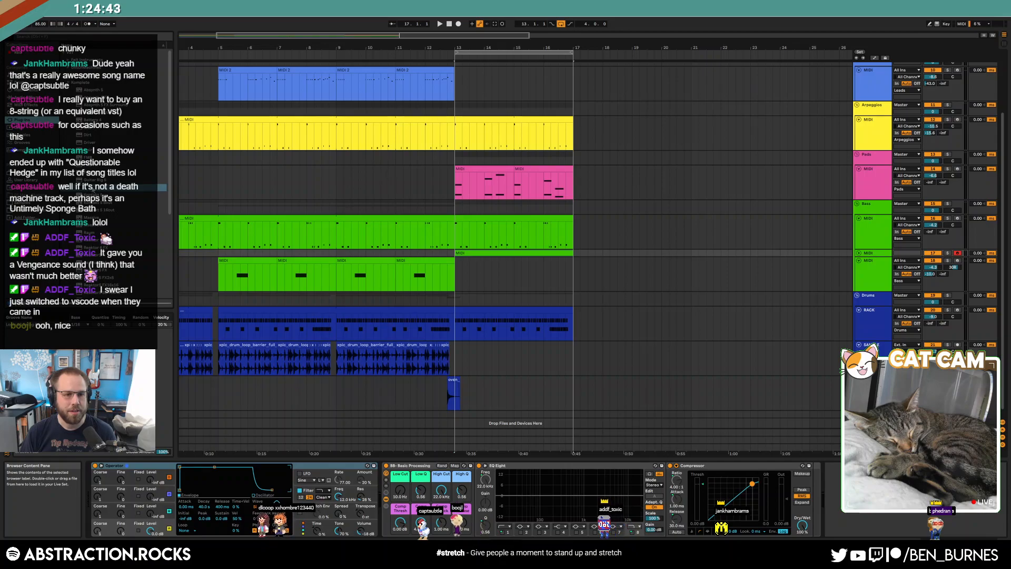
pyautogui.click(89, 217)
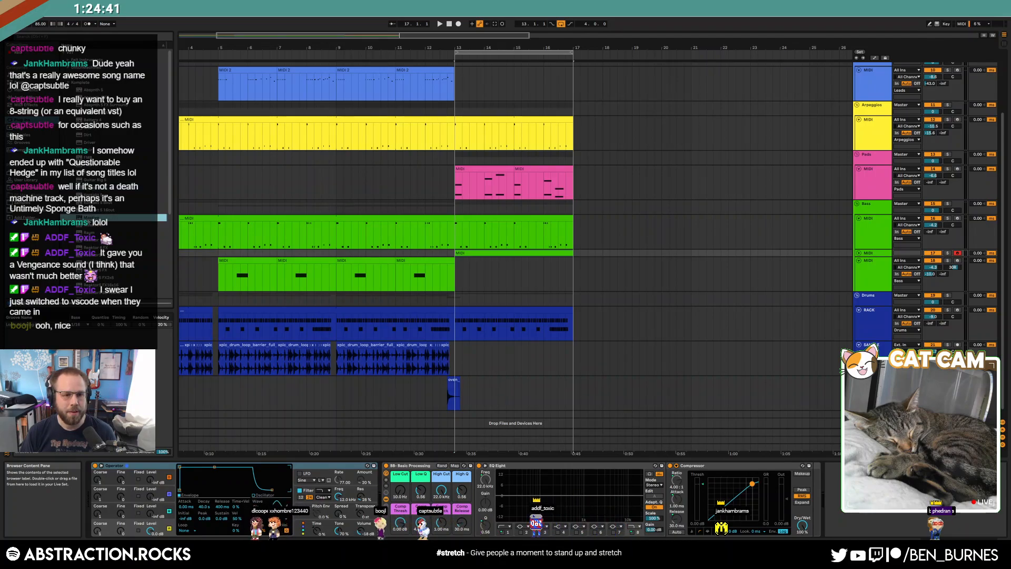
pyautogui.moveTo(150, 467); pyautogui.dragTo(151, 469)
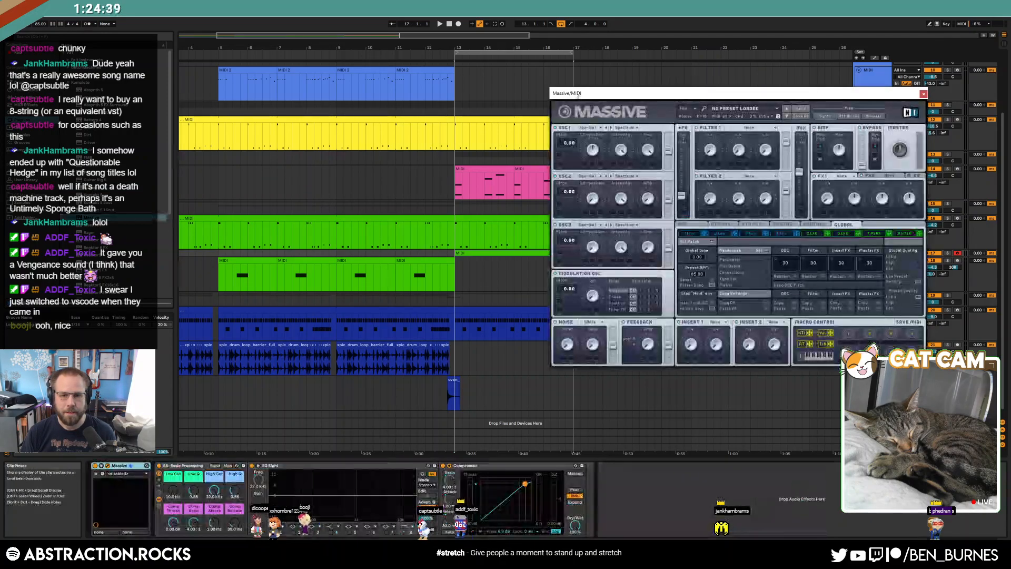
pyautogui.moveTo(596, 93); pyautogui.dragTo(108, 118)
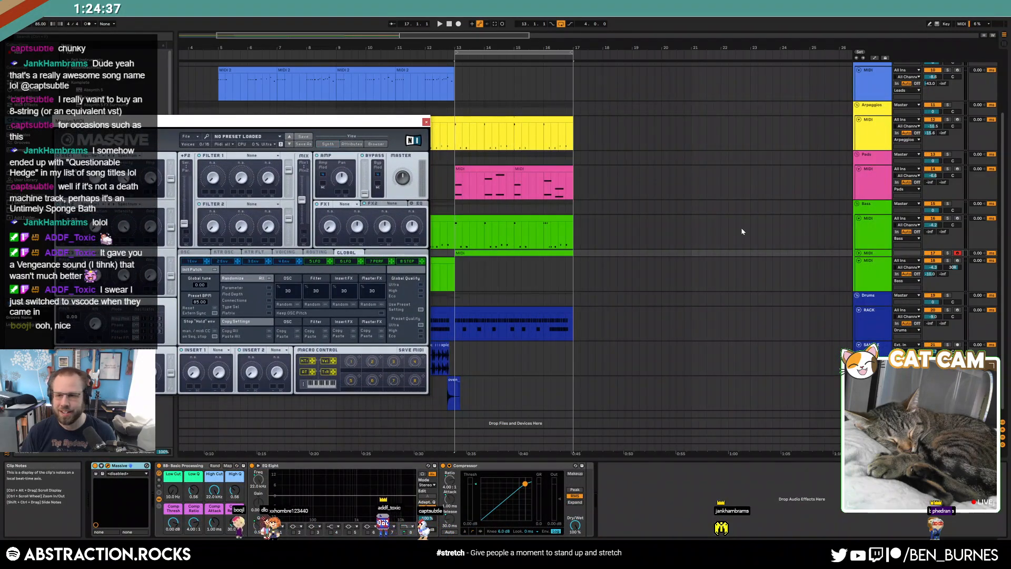
# - Shape Massive's fourth envelope so it decays to zero sustain, and unfold the new bass track
pyautogui.click(283, 260)
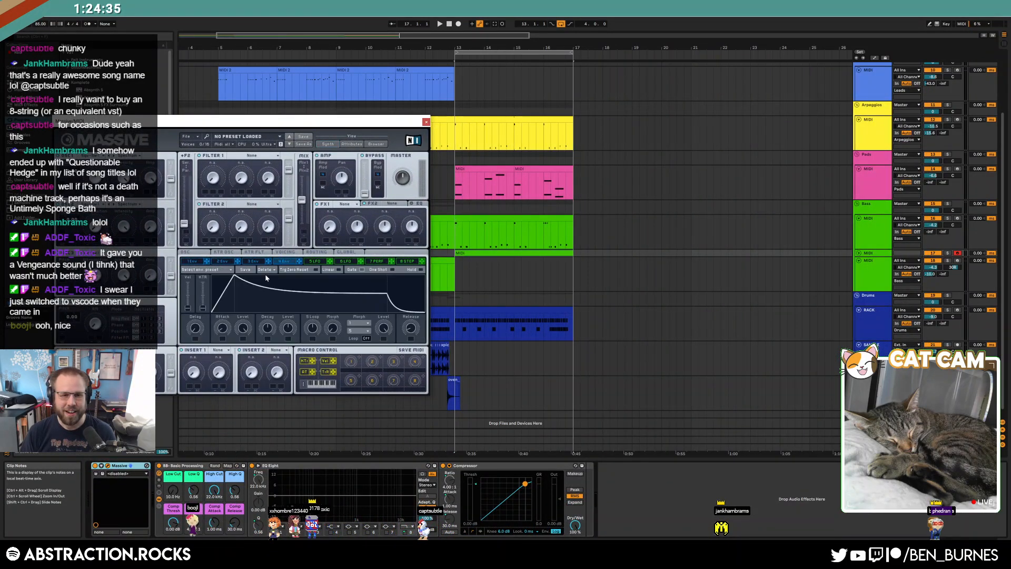
pyautogui.moveTo(234, 285)
pyautogui.mouseDown()
pyautogui.moveTo(247, 297)
pyautogui.moveTo(231, 277)
pyautogui.mouseUp()
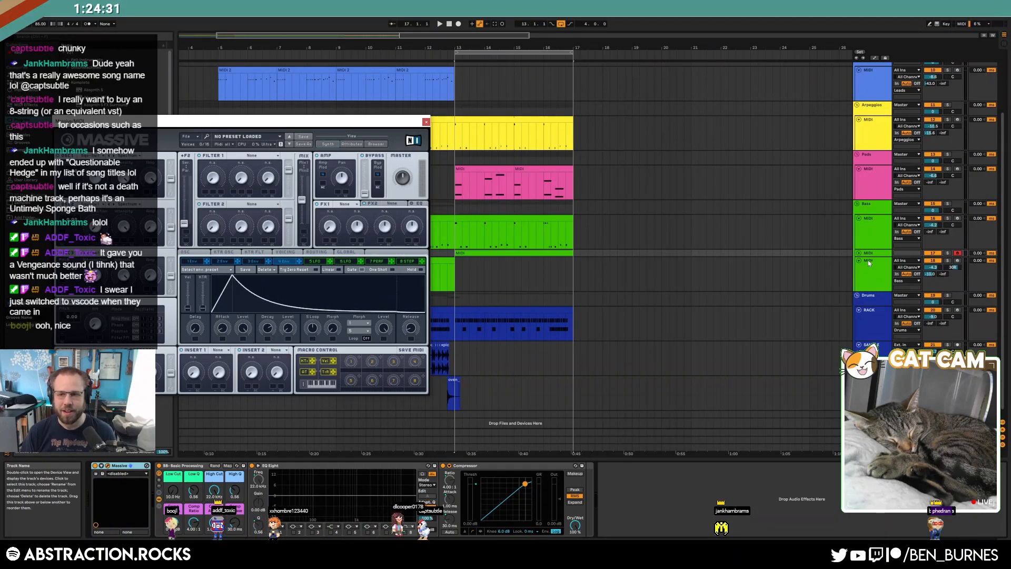
pyautogui.click(475, 255)
pyautogui.click(475, 255)
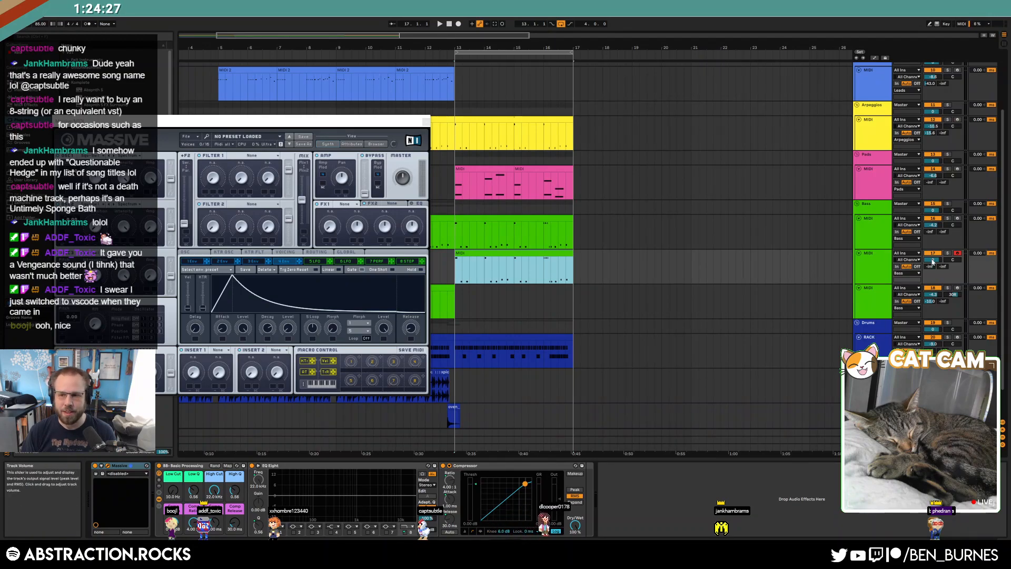
# - Lower the new bass track's volume to -11.6 dB while playing from just before bar 13, and close Massive
pyautogui.moveTo(932, 259); pyautogui.dragTo(932, 265)
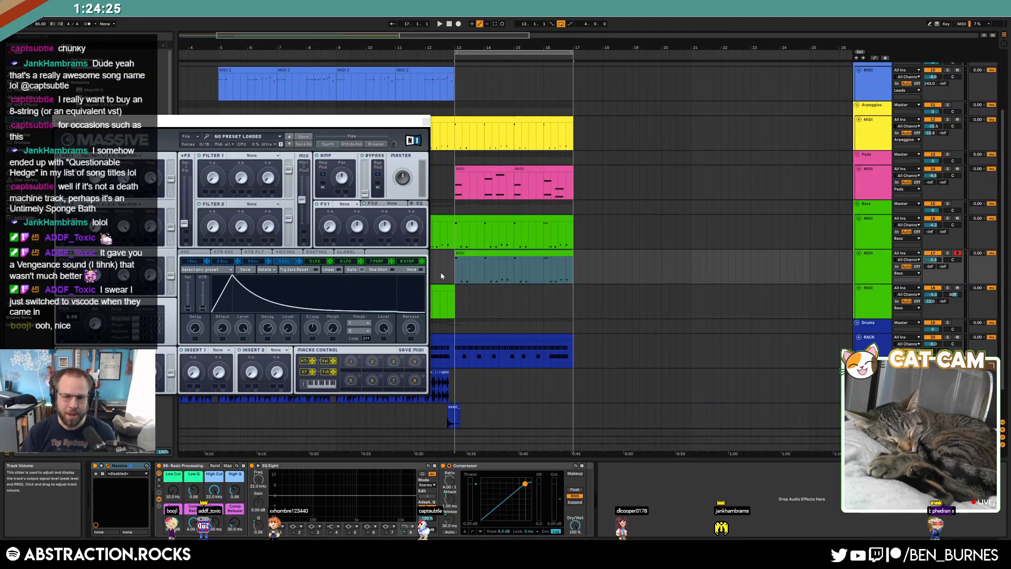
pyautogui.click(440, 271)
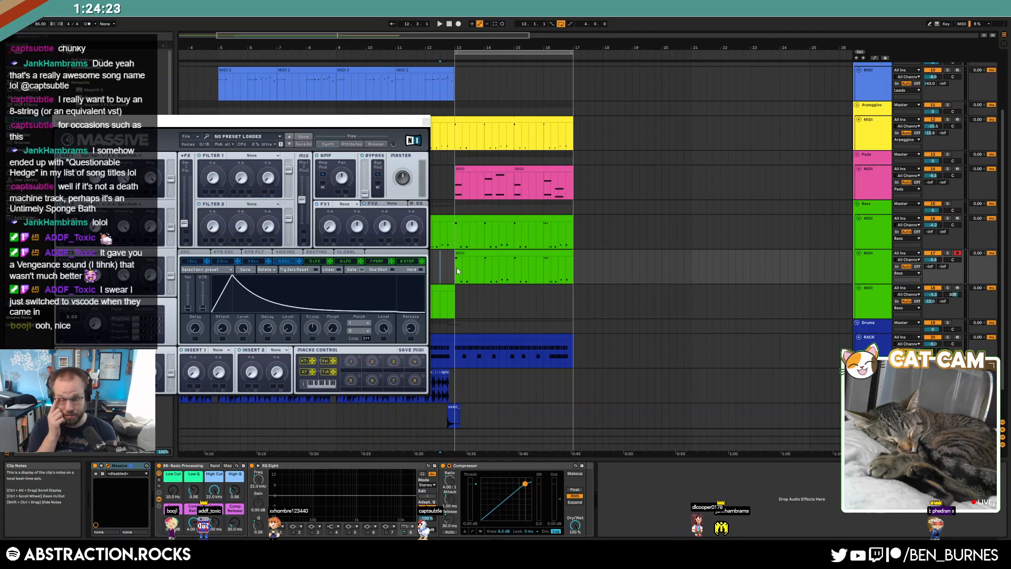
pyautogui.press('space')
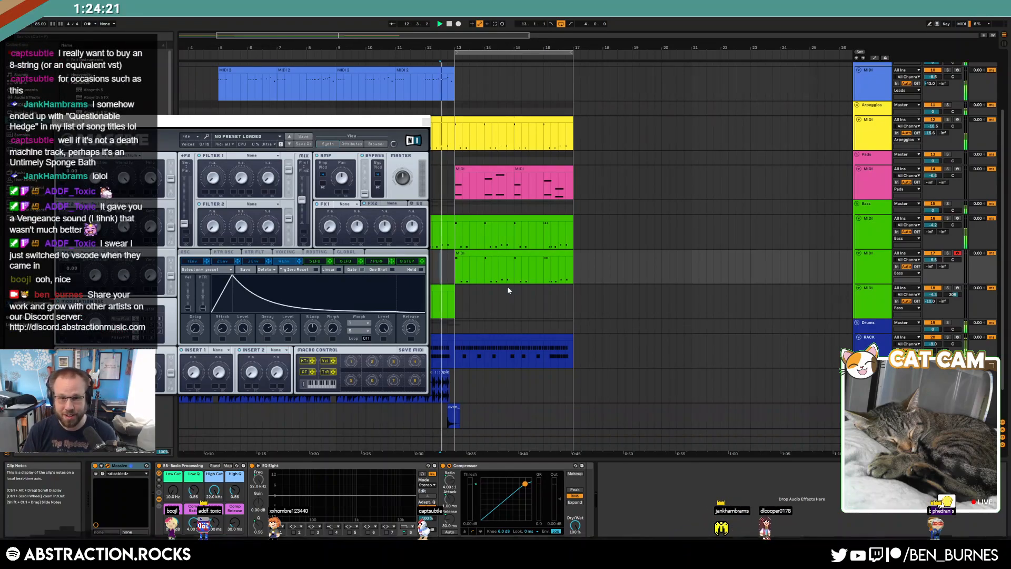
pyautogui.moveTo(931, 271)
pyautogui.mouseDown()
pyautogui.moveTo(931, 295)
pyautogui.moveTo(933, 266)
pyautogui.mouseUp()
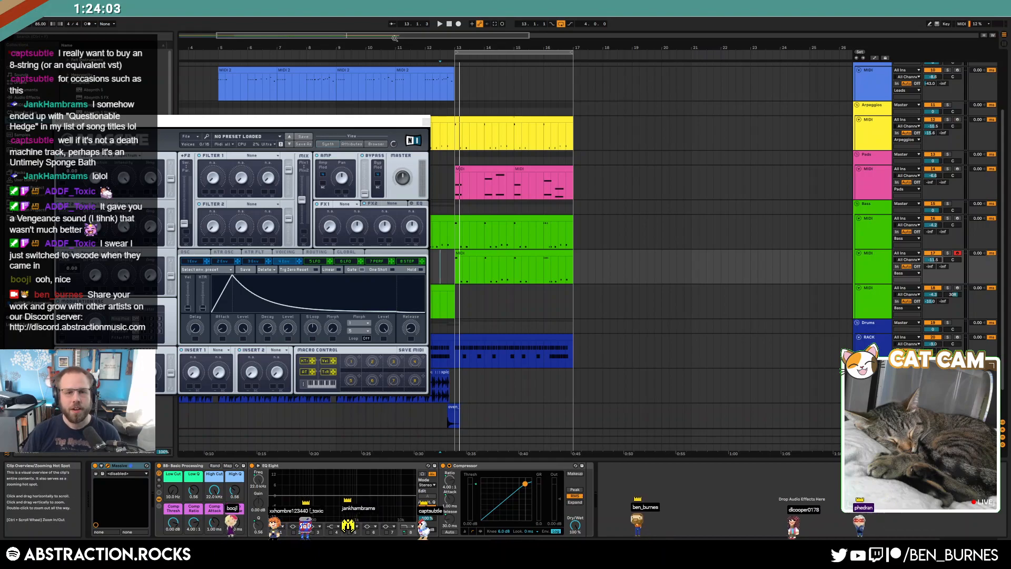
pyautogui.click(426, 123)
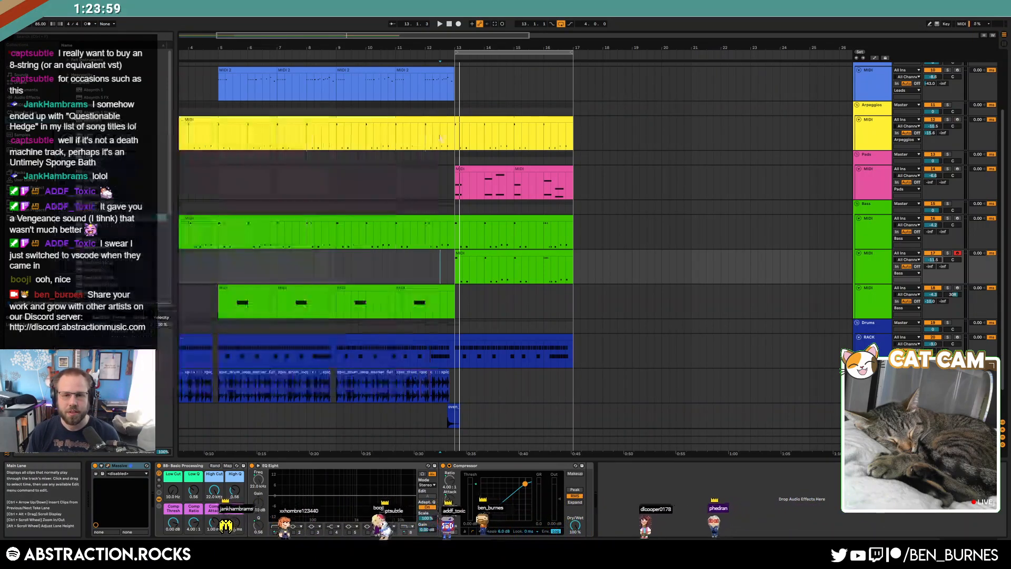
# - Try removing the bass parts of bars 13–16 from both bass tracks, and undo the deletion
pyautogui.moveTo(591, 226); pyautogui.dragTo(459, 274)
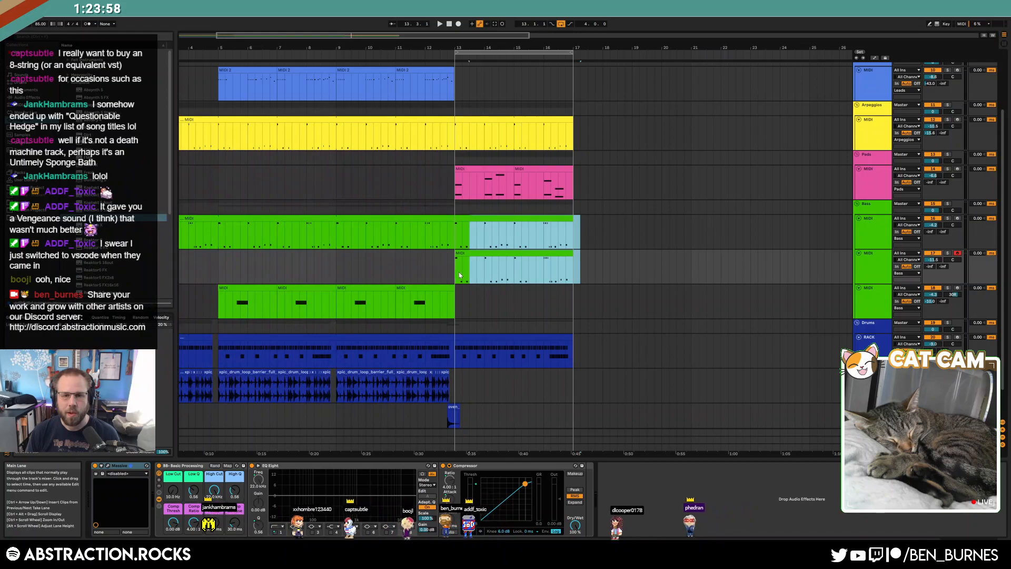
pyautogui.press('Delete')
pyautogui.click(613, 268)
pyautogui.scroll(1, 890, 279)
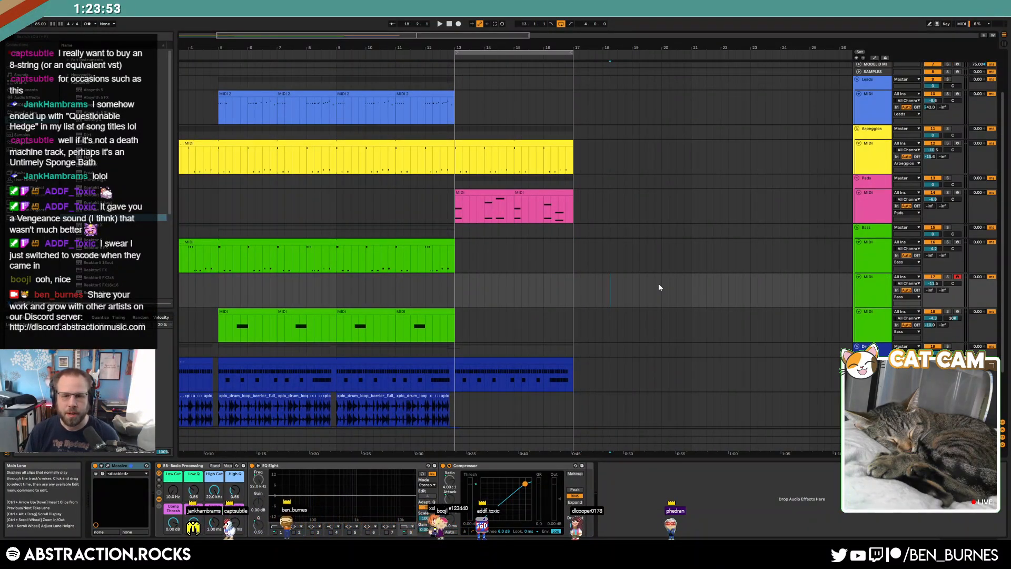
pyautogui.hotkey('ctrl', 'z')
# - Reopen Massive, shorten the envelope's attack while playing bars 13–16, and close the plug-in
pyautogui.click(108, 465)
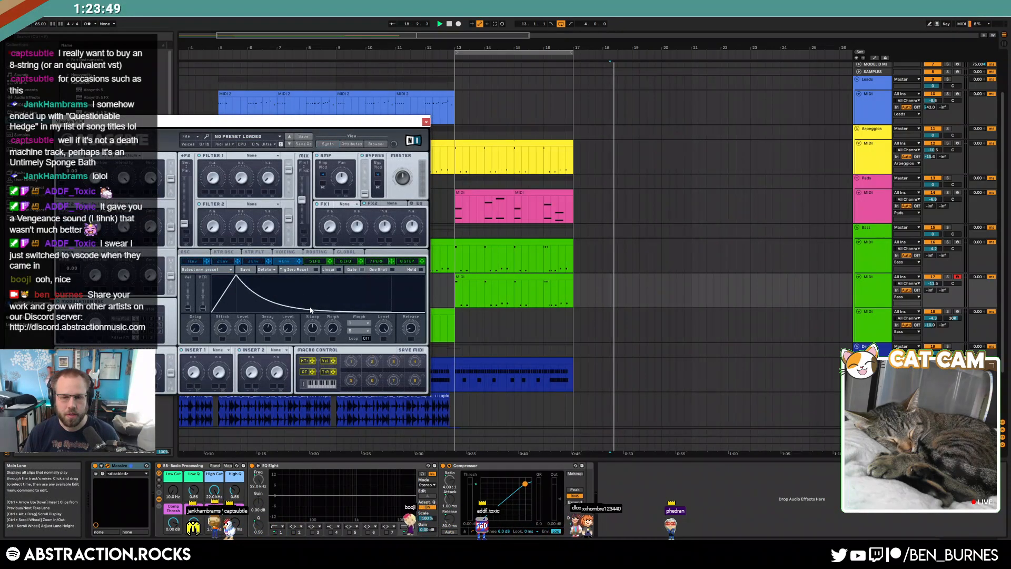
pyautogui.press('space')
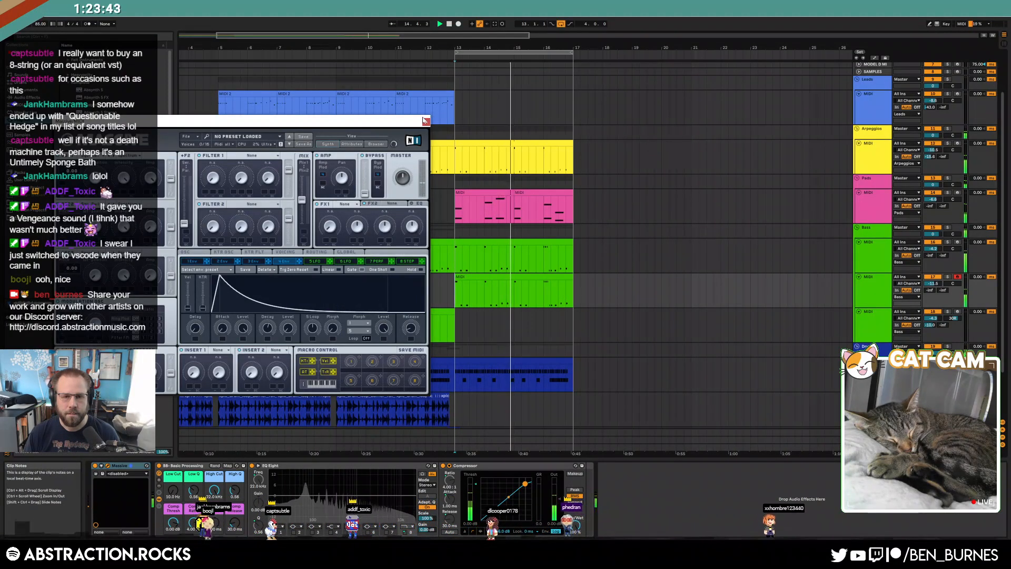
pyautogui.click(426, 121)
pyautogui.press('space')
# - Add a MIDI track below the existing arpeggio track in the Arpeggios group and place the insert marker at bar 13
pyautogui.click(485, 241)
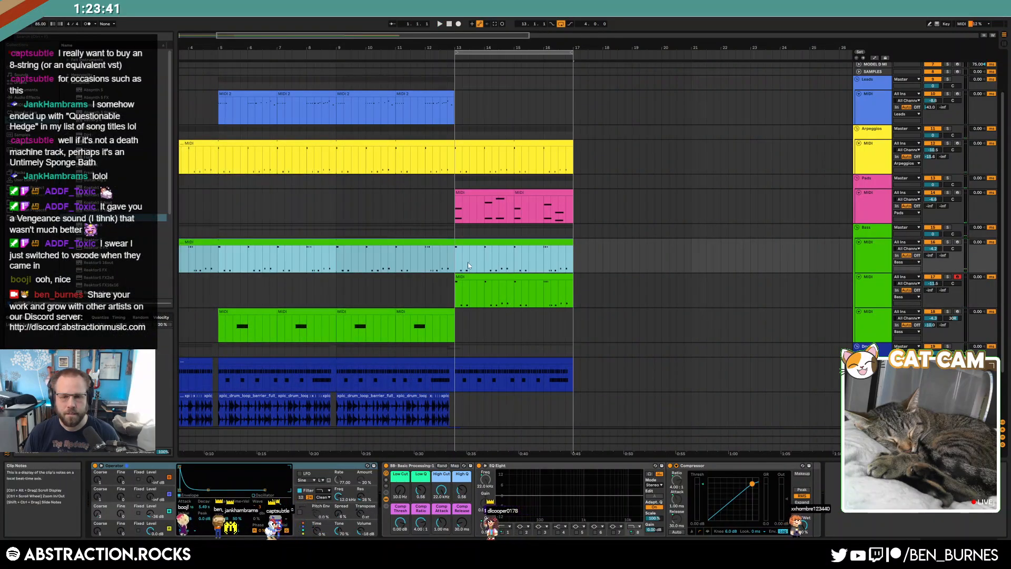
pyautogui.click(877, 160)
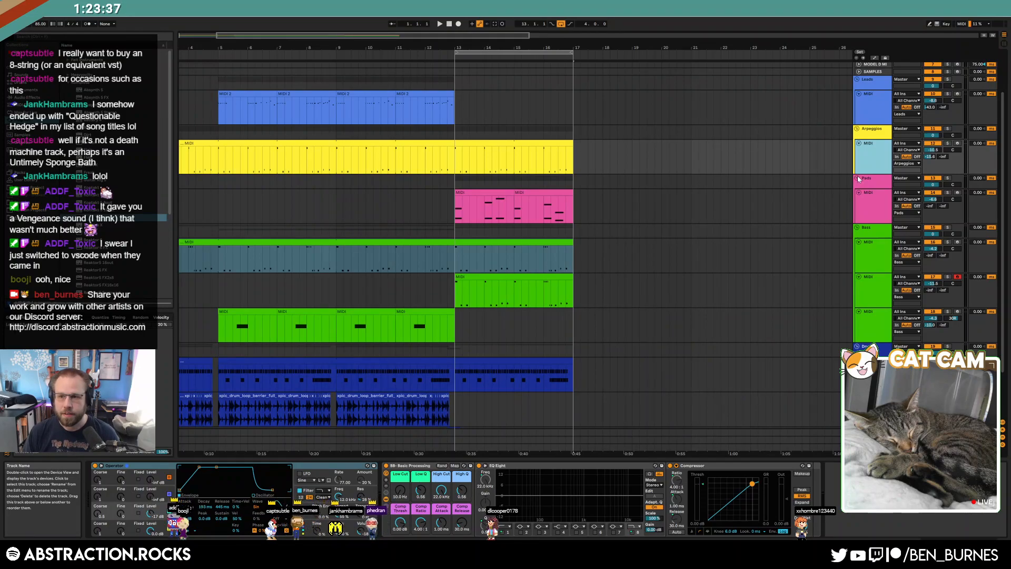
pyautogui.hotkey('ctrl', 'shift', 't')
pyautogui.click(859, 178)
pyautogui.click(455, 191)
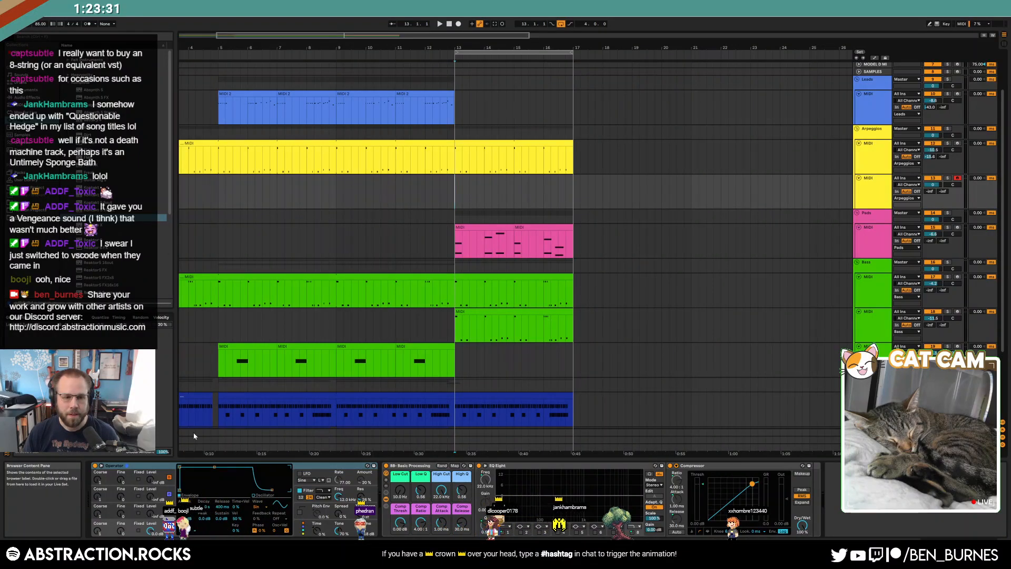
# - Set the new arpeggio track's Operator waveform to Sine 8 Bit and insert an empty MIDI clip across bar 13
pyautogui.click(258, 507)
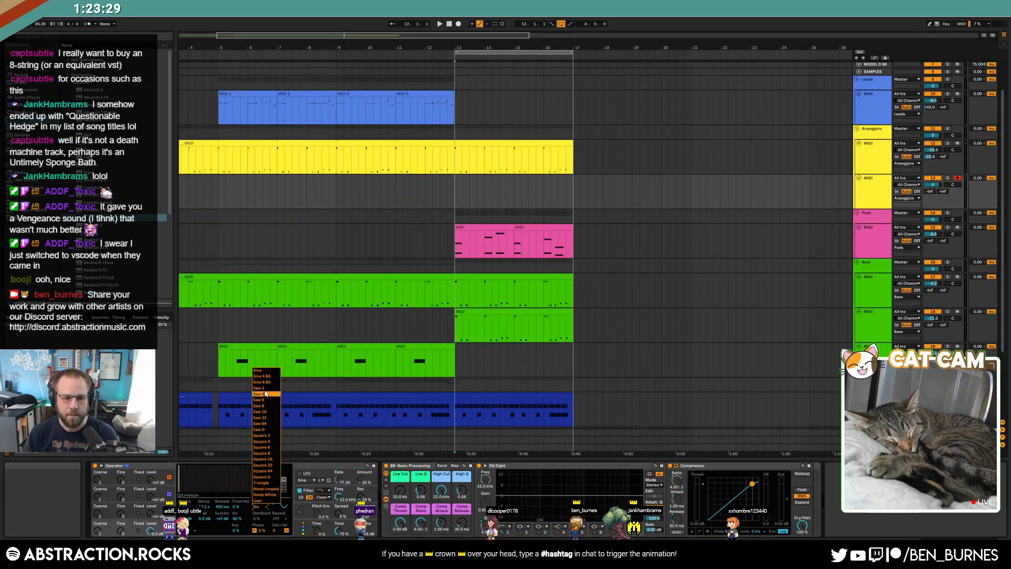
pyautogui.click(273, 382)
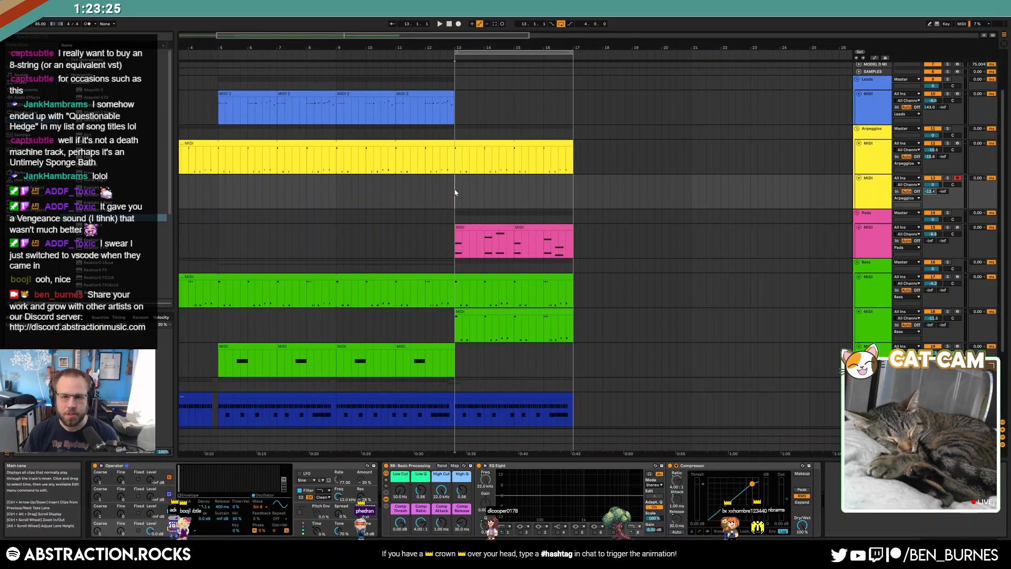
pyautogui.moveTo(474, 197); pyautogui.dragTo(483, 196)
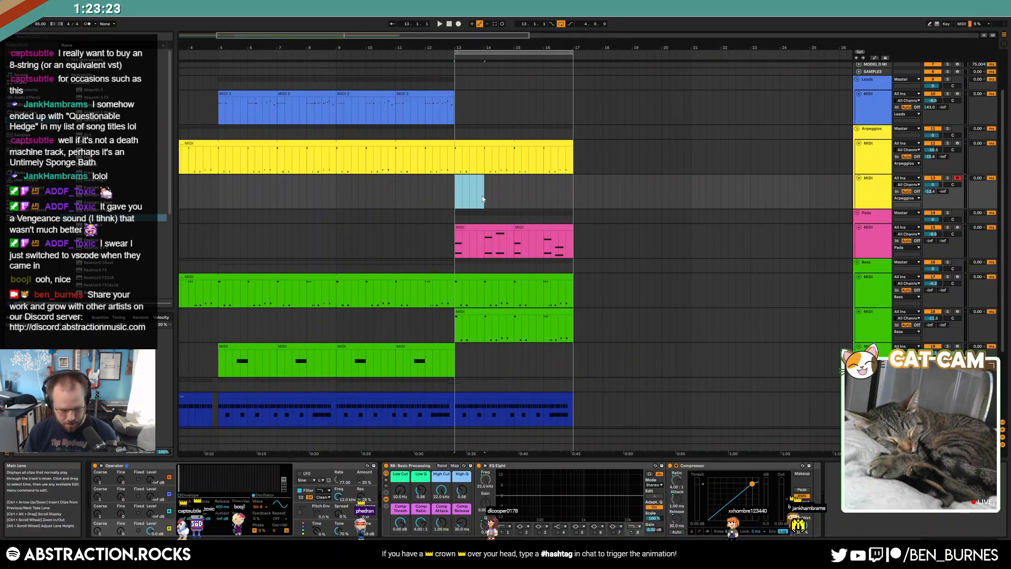
pyautogui.hotkey('ctrl', 'shift', 'm')
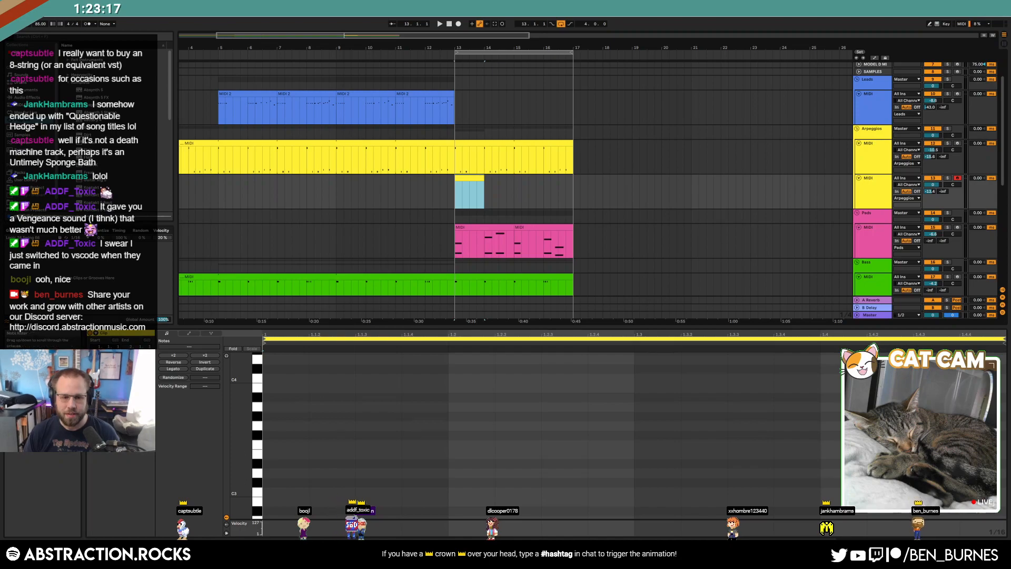
# - Draw a sixteenth note on C3 at the start of the new arpeggio clip and duplicate it into two successively higher notes
pyautogui.moveTo(257, 421); pyautogui.dragTo(247, 421)
pyautogui.moveTo(267, 464); pyautogui.dragTo(308, 464)
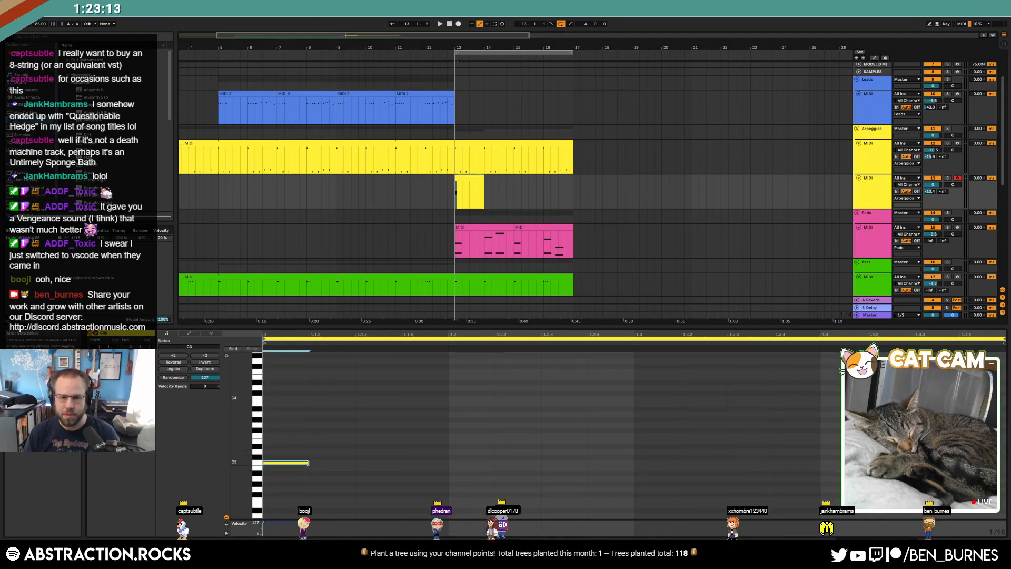
pyautogui.hotkey('ctrl', 'd')
pyautogui.press('Up')
pyautogui.hotkey('ctrl', 'd')
pyautogui.press('Up')
pyautogui.press('Up')
pyautogui.press('Up')
pyautogui.press('Up')
pyautogui.press('Up')
pyautogui.press('Up')
pyautogui.press('Up')
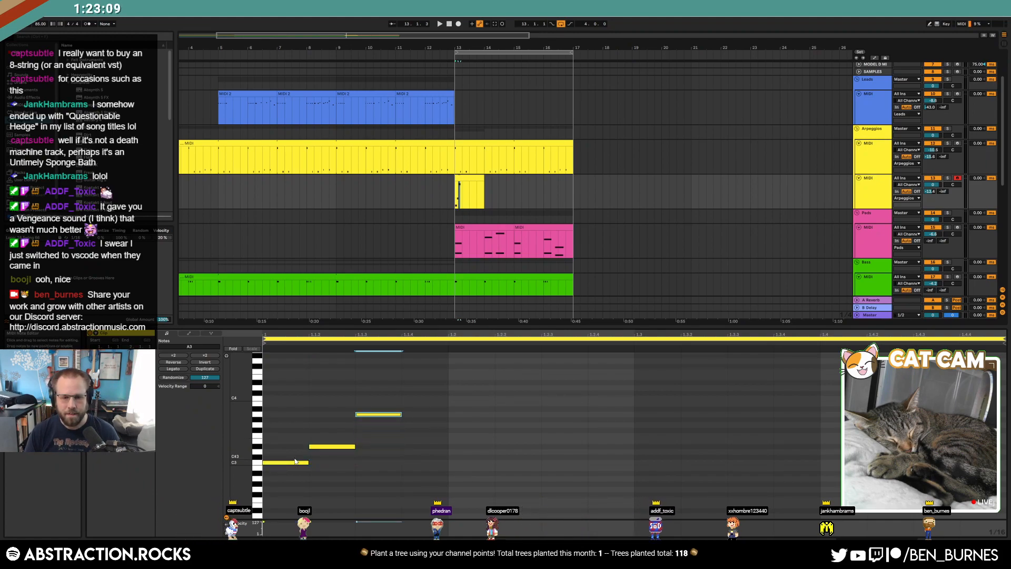
# - Add a fourth sixteenth note on C4, play the rising figure, select all four notes and return to the device view
pyautogui.hotkey('ctrl', 'd')
pyautogui.press('Up')
pyautogui.press('Up')
pyautogui.press('space')
pyautogui.press('space')
pyautogui.moveTo(429, 373); pyautogui.dragTo(283, 491)
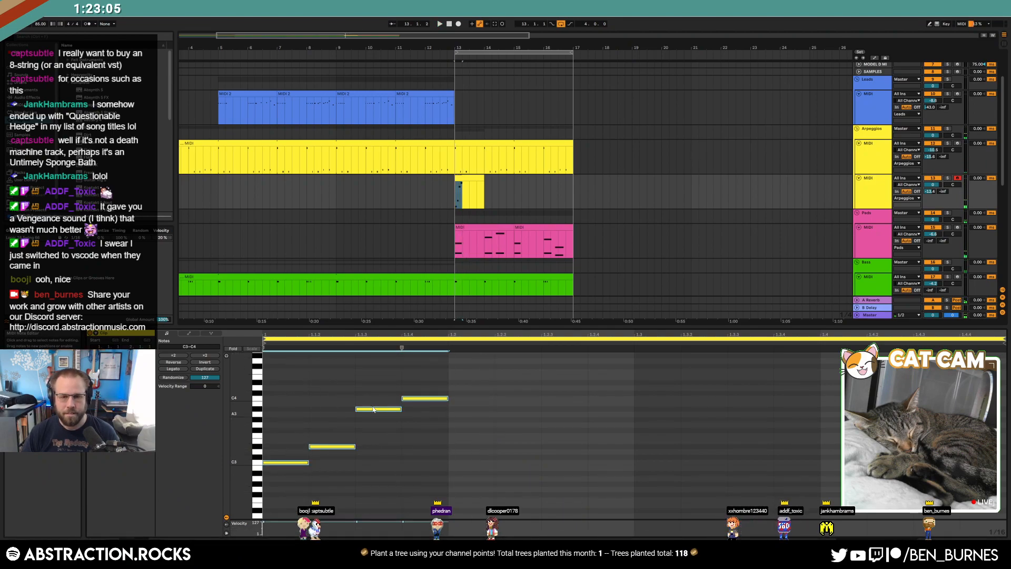
pyautogui.hotkey('shift', 'Tab')
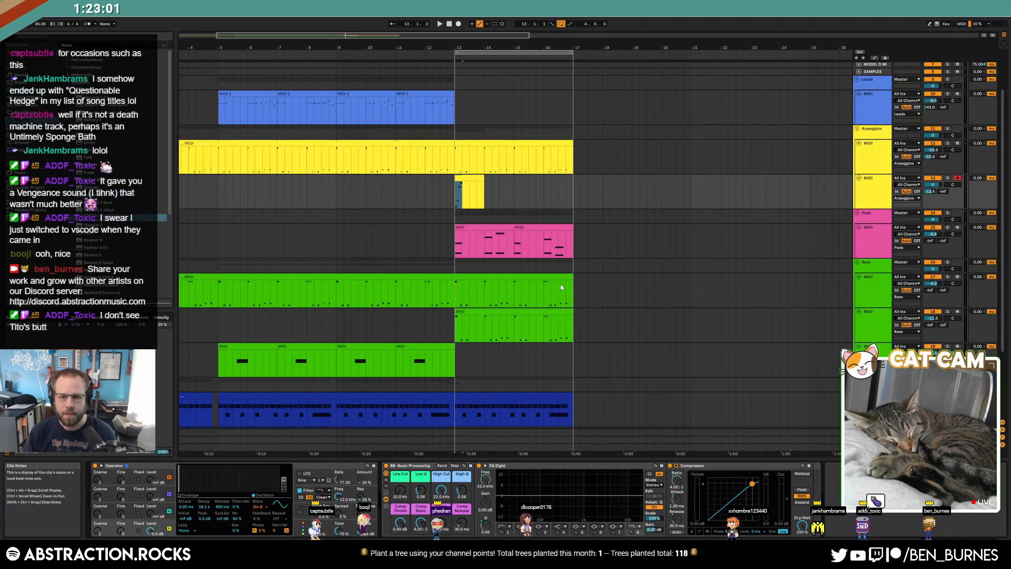
# - Remove bars 13–16 from the first bass track's clip and play the section from bar 13
pyautogui.moveTo(571, 278); pyautogui.dragTo(452, 289)
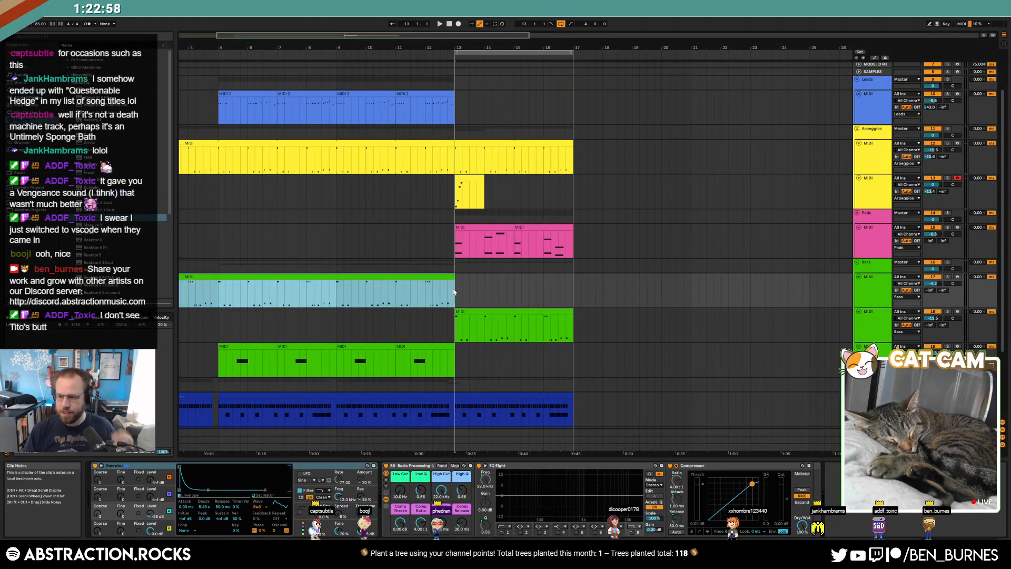
pyautogui.click(440, 24)
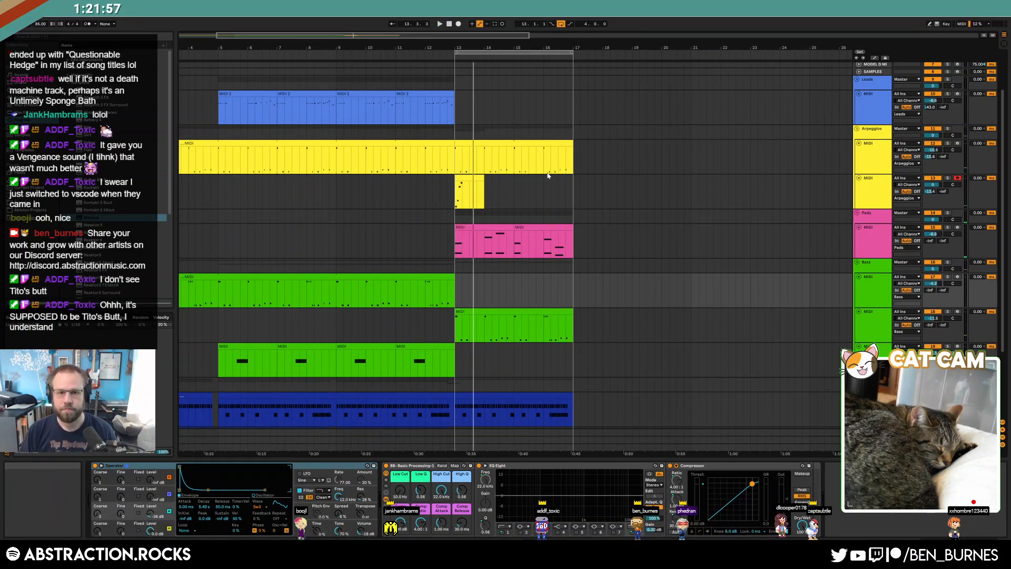
pyautogui.click(455, 191)
pyautogui.press('space')
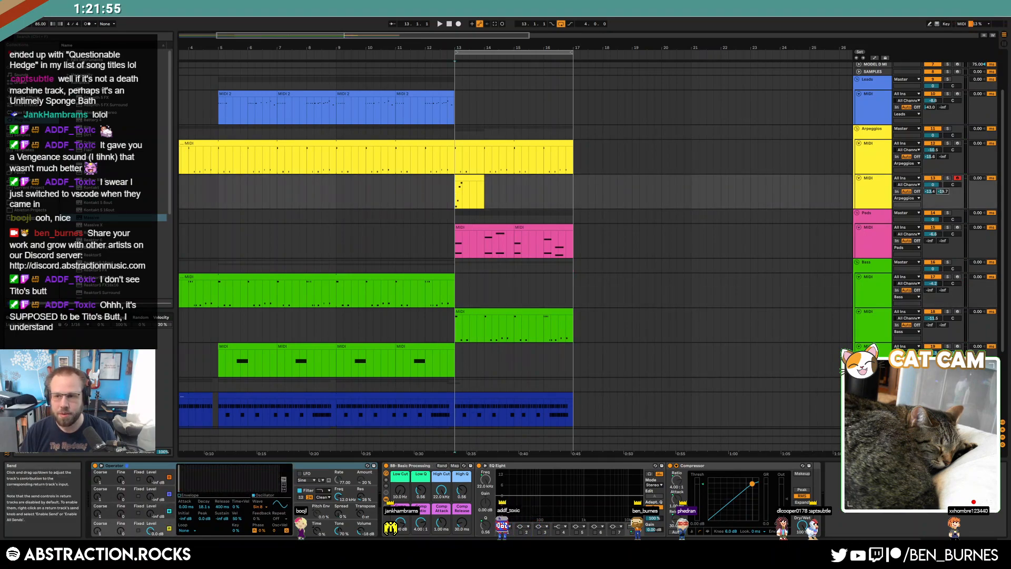
# - Adjust the decay of Operator's volume envelope on the second arpeggio track and play bars 13–16 to check the sound
pyautogui.click(471, 178)
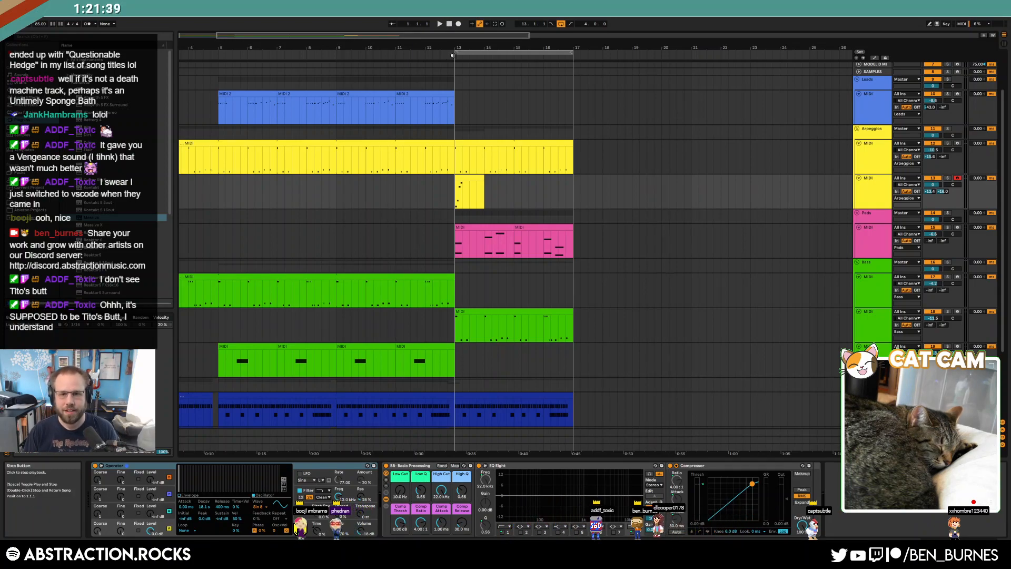
pyautogui.click(476, 179)
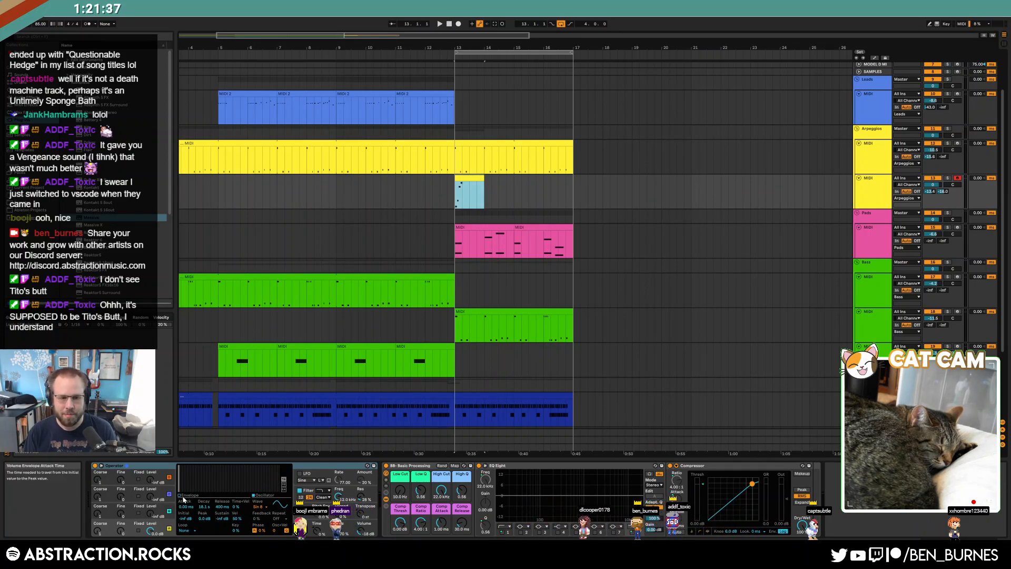
pyautogui.click(205, 480)
pyautogui.moveTo(212, 489); pyautogui.dragTo(209, 490)
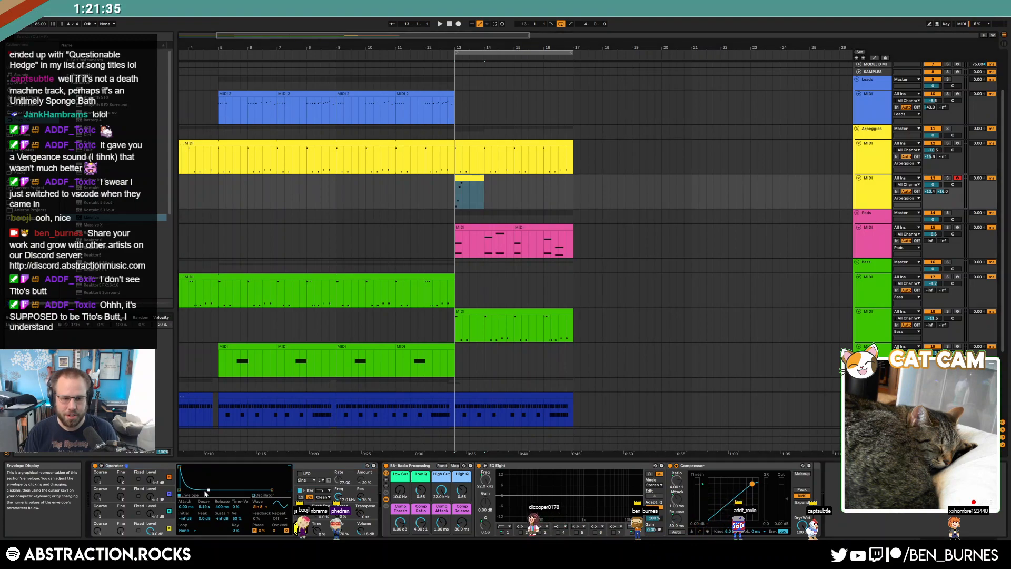
pyautogui.click(442, 56)
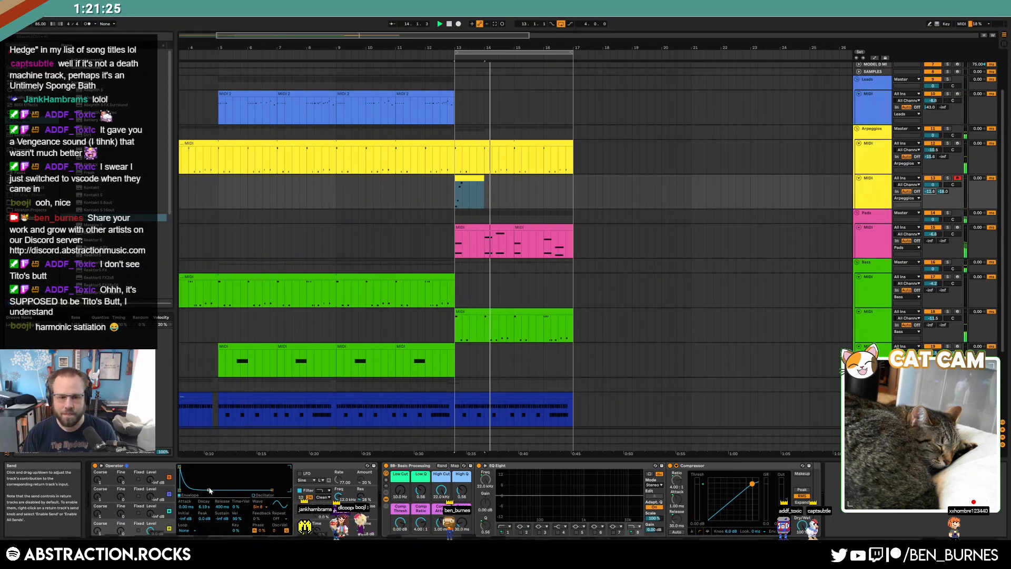
pyautogui.press('space')
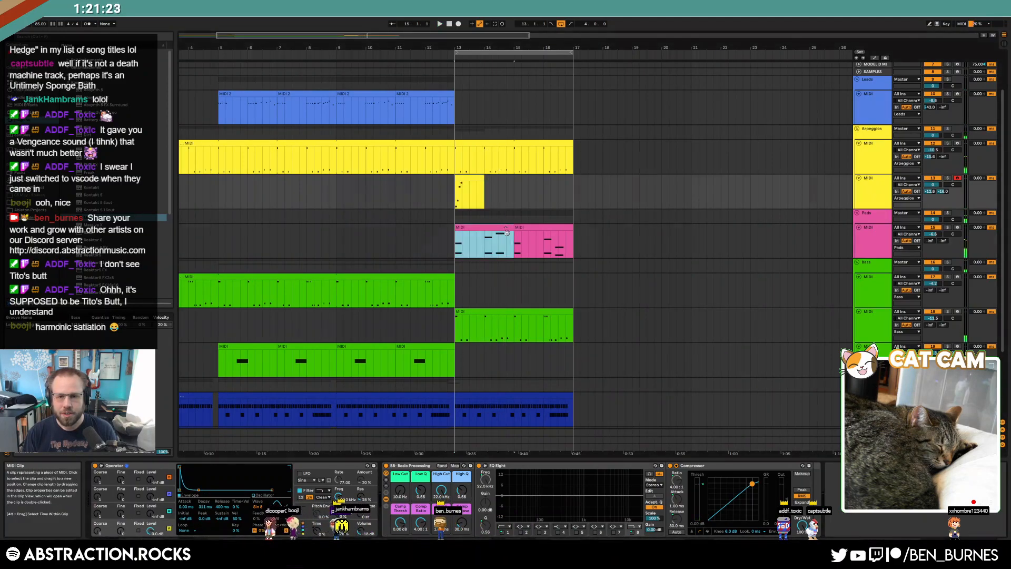
# - Delete the second bass track's clip from bars 13–16
pyautogui.click(558, 226)
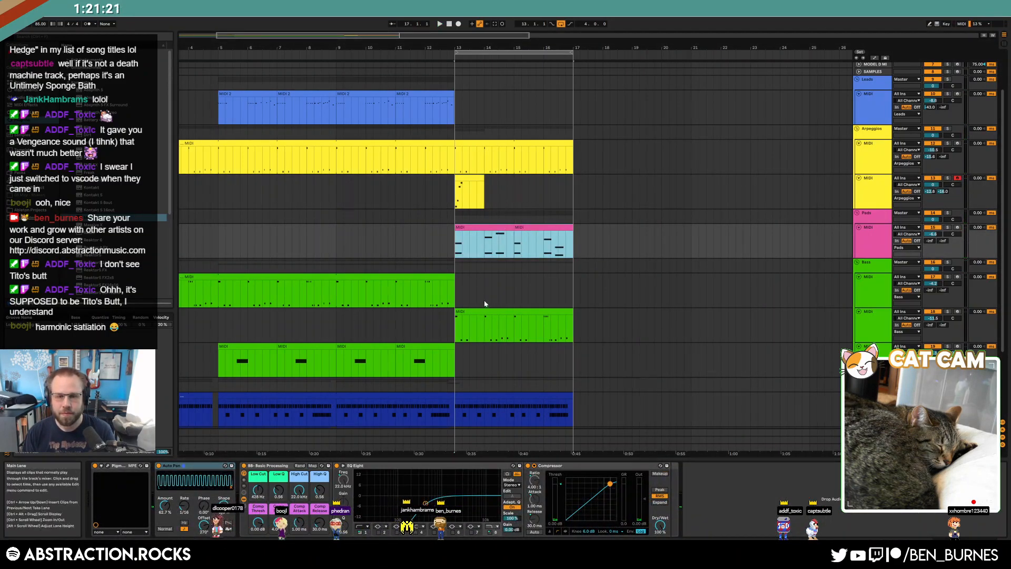
pyautogui.click(553, 313)
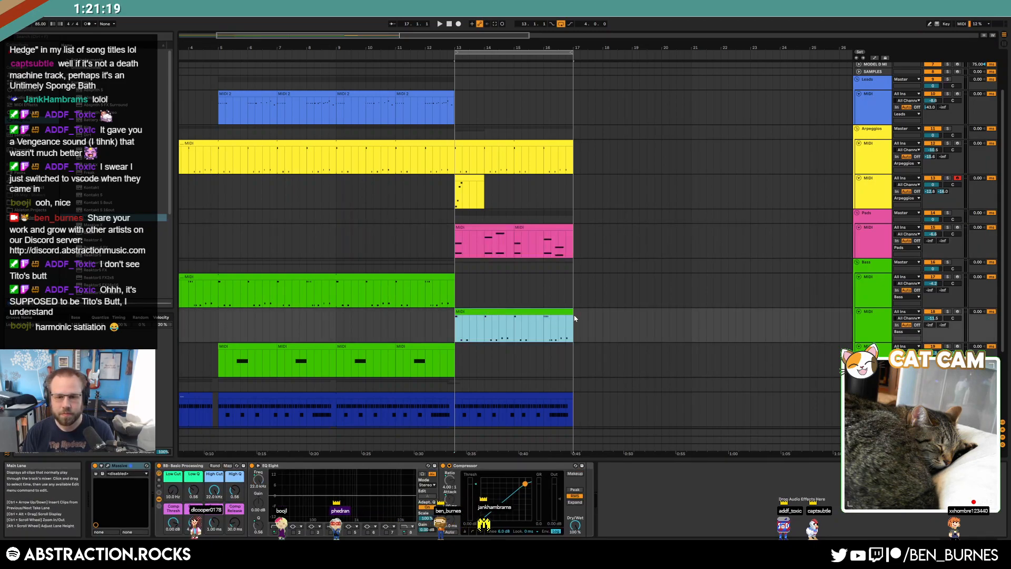
pyautogui.scroll(-1, 516, 348)
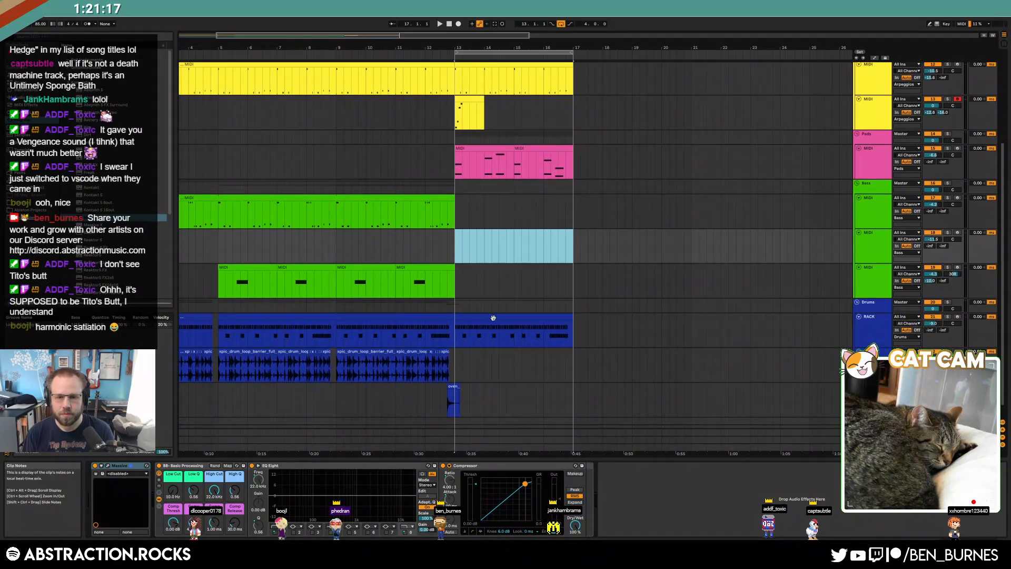
# - Browse the TR-808 samples for the drum track and add TR-808Clap02 to the Drum Rack
pyautogui.click(492, 318)
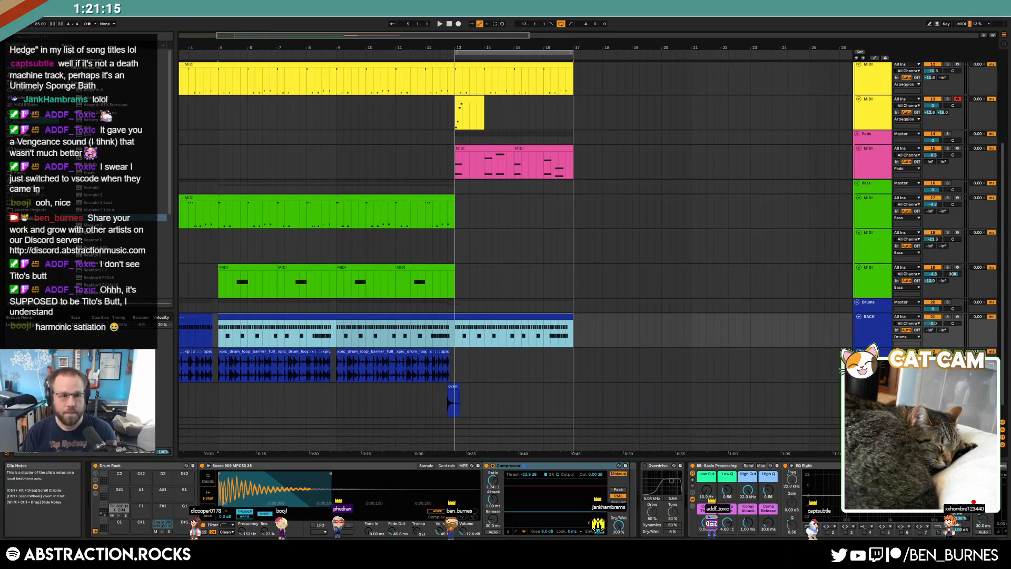
pyautogui.click(110, 36)
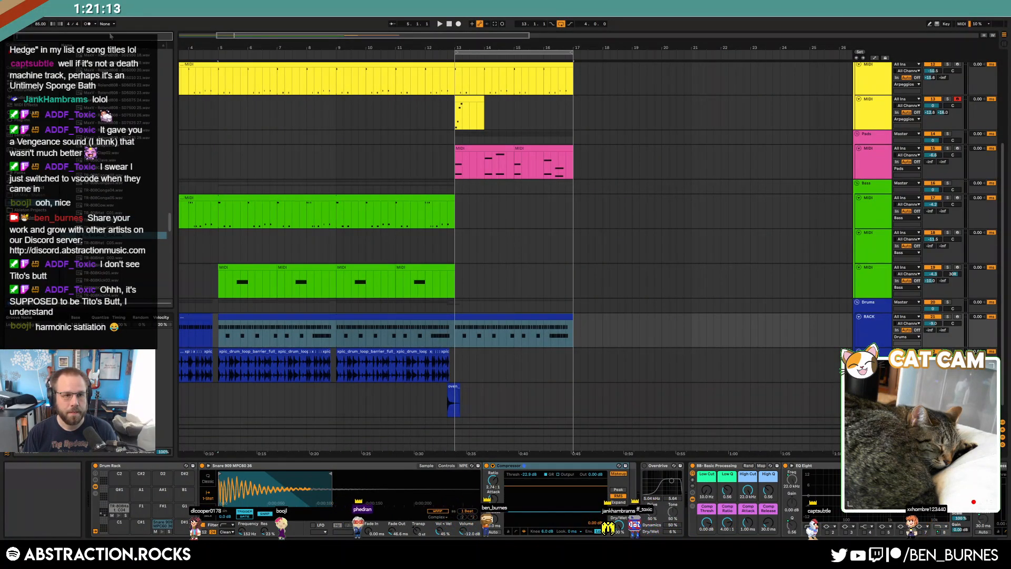
pyautogui.press('Up')
pyautogui.press('Up')
pyautogui.press('Up')
pyautogui.press('Up')
pyautogui.press('Up')
pyautogui.press('Up')
pyautogui.press('Up')
pyautogui.press('Up')
pyautogui.press('Up')
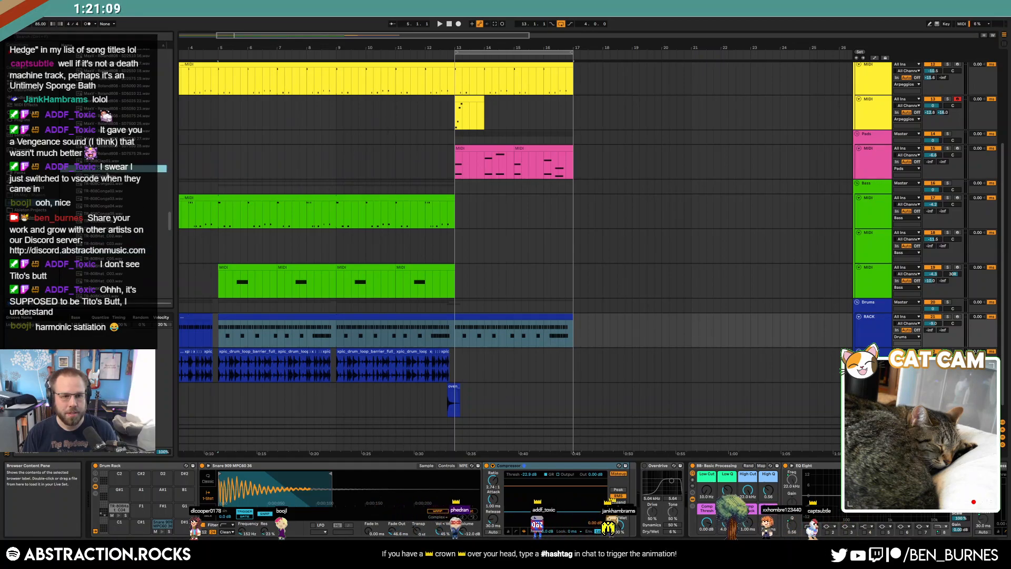
# - Add three clap notes on the TR-808Clap02 lane of the drum clip, the first and last aligned with snare hits
pyautogui.doubleClick(487, 326)
pyautogui.click(417, 387)
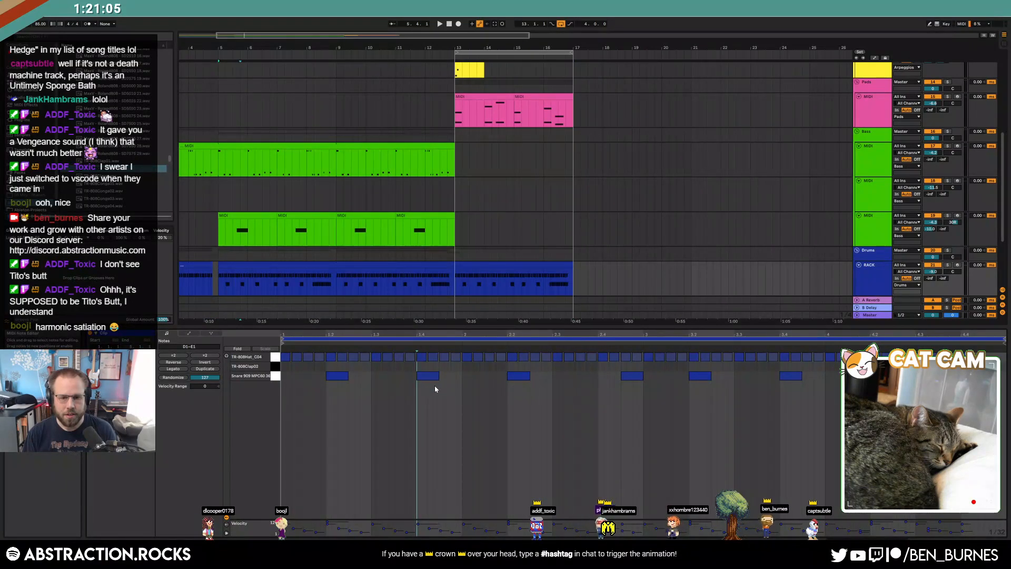
pyautogui.doubleClick(419, 368)
pyautogui.moveTo(431, 370); pyautogui.dragTo(791, 373)
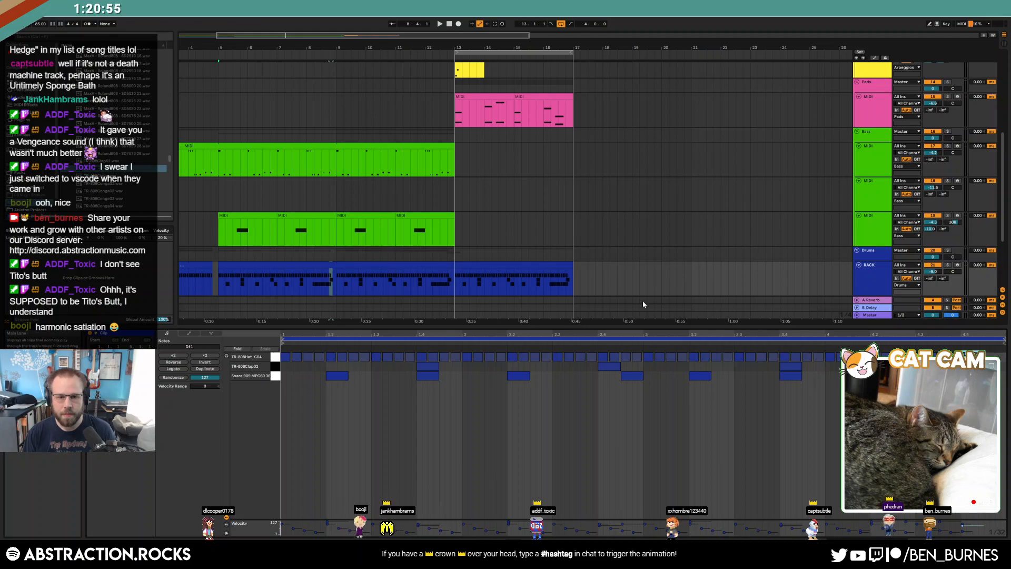
# - Duplicate the drum pattern of bars 5–12 onto bars 13–20 and remove the clap notes from bars 5–12
pyautogui.moveTo(452, 282); pyautogui.dragTo(176, 277)
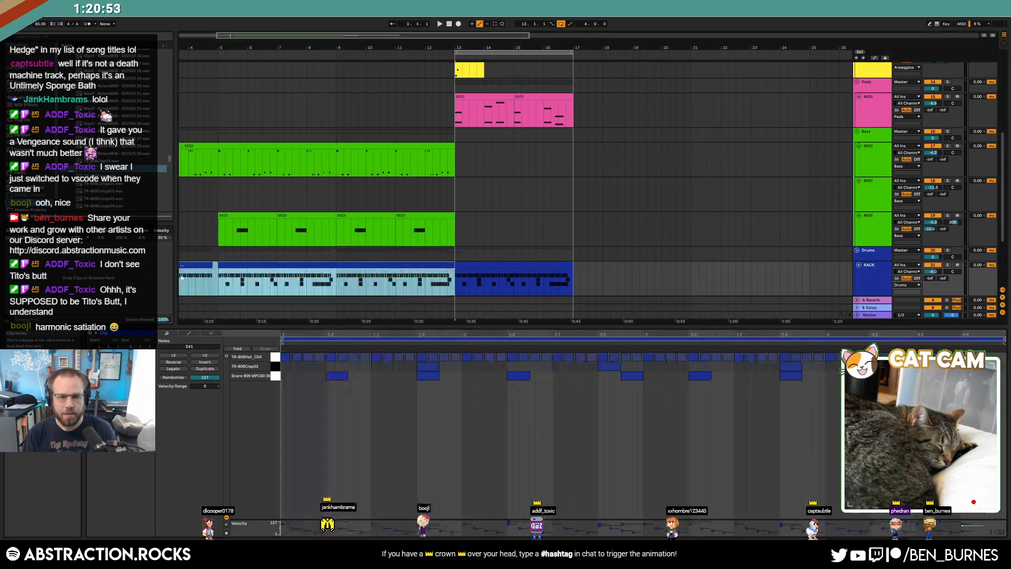
pyautogui.hotkey('ctrl', 'd')
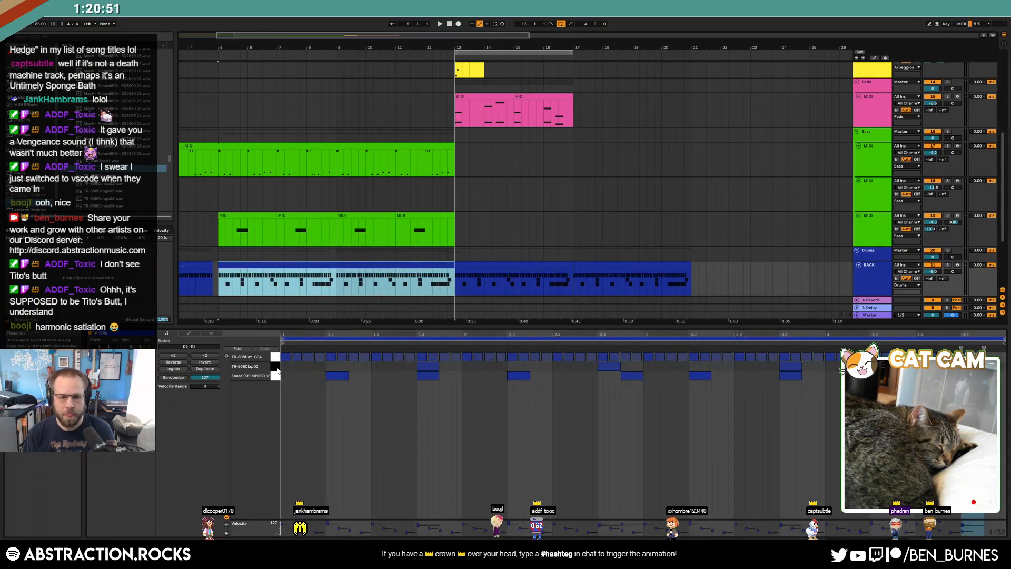
pyautogui.click(278, 368)
pyautogui.press('Delete')
pyautogui.hotkey('shift', 'Tab')
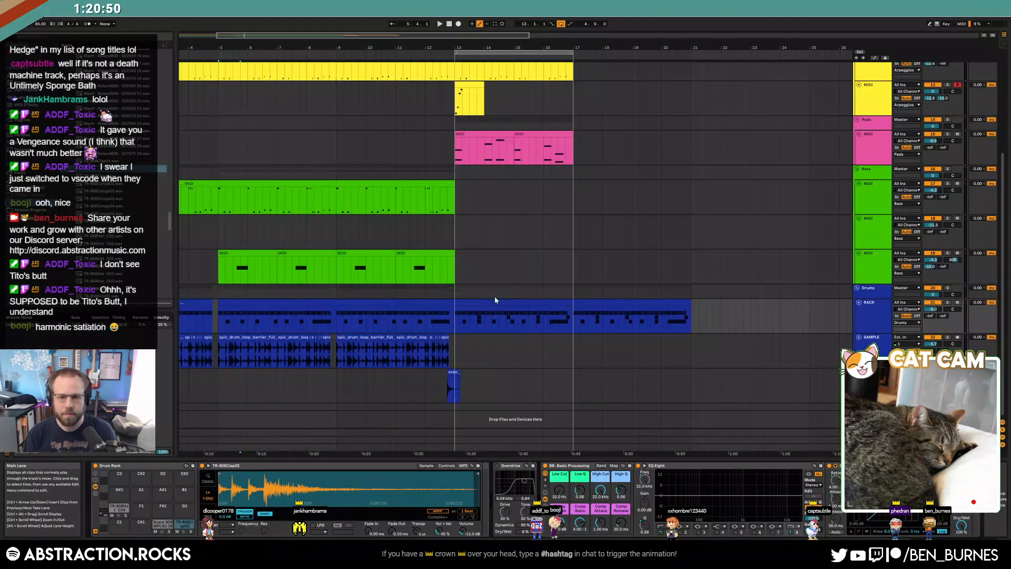
# - Play from bar 13, duplicate the third bass track's last clip into bars 13–14 and check its C1 note
pyautogui.click(468, 304)
pyautogui.press('space')
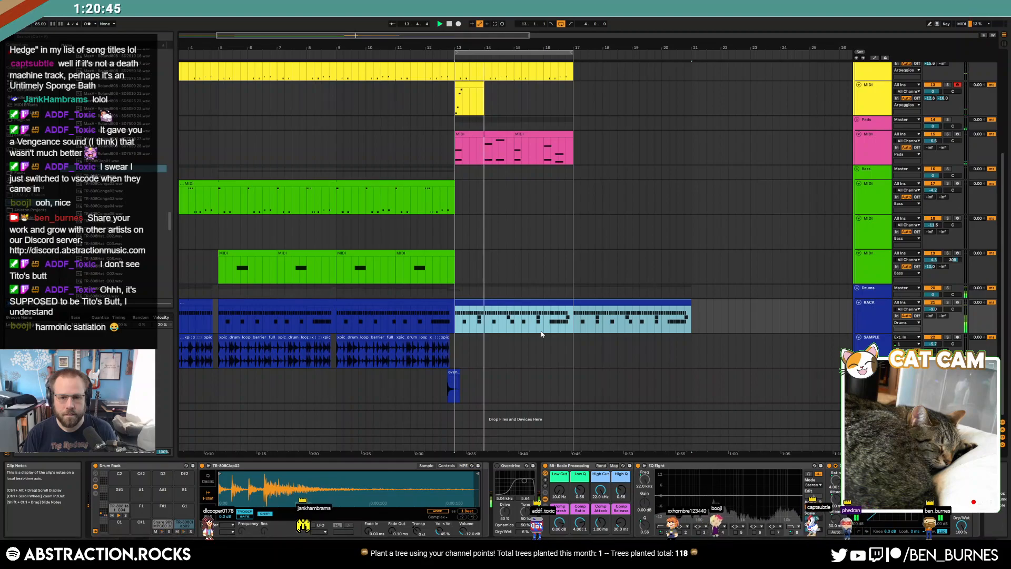
pyautogui.press('-')
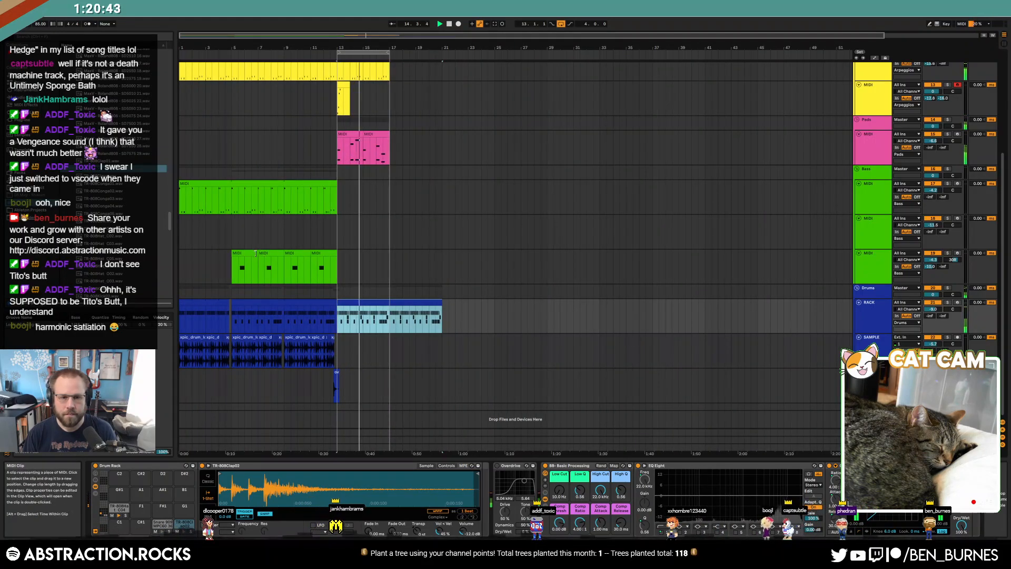
pyautogui.click(245, 268)
pyautogui.click(328, 268)
pyautogui.hotkey('ctrl', 'd')
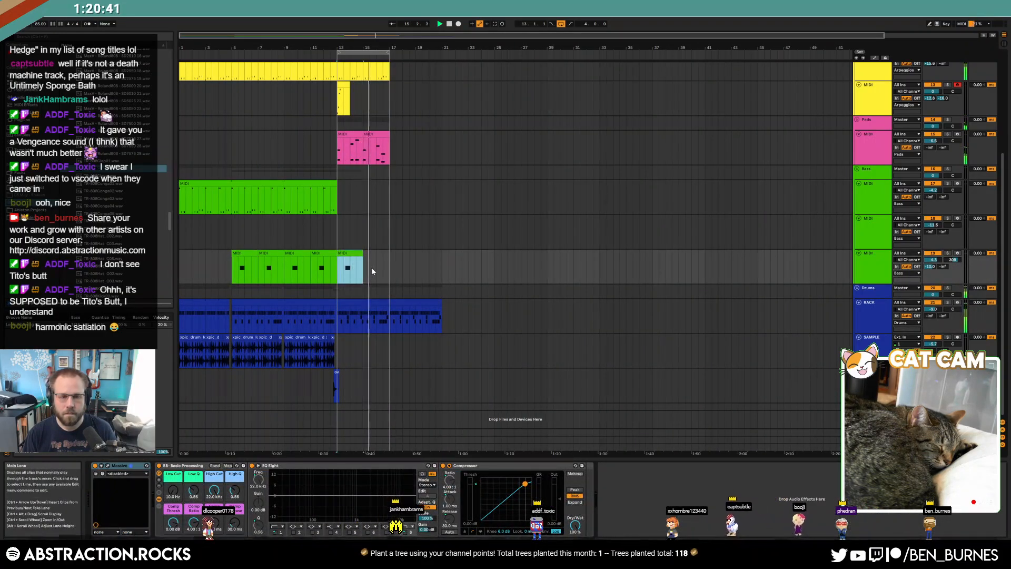
pyautogui.doubleClick(361, 262)
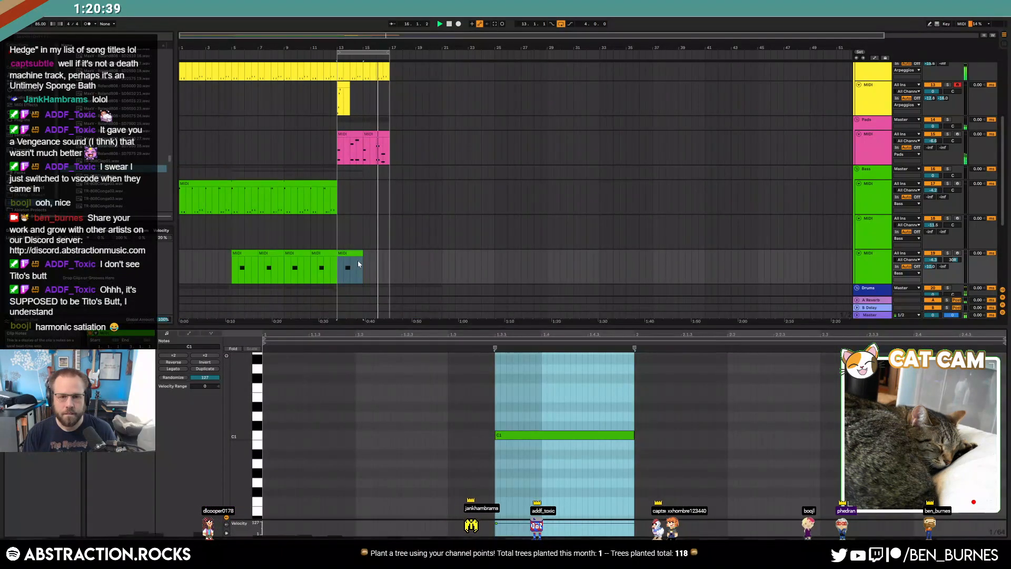
pyautogui.hotkey('shift', 'Tab')
# - Insert Valhalla Shimmer and Valhalla Supermassive after Operator on the second arpeggio track
pyautogui.scroll(4, 337, 221)
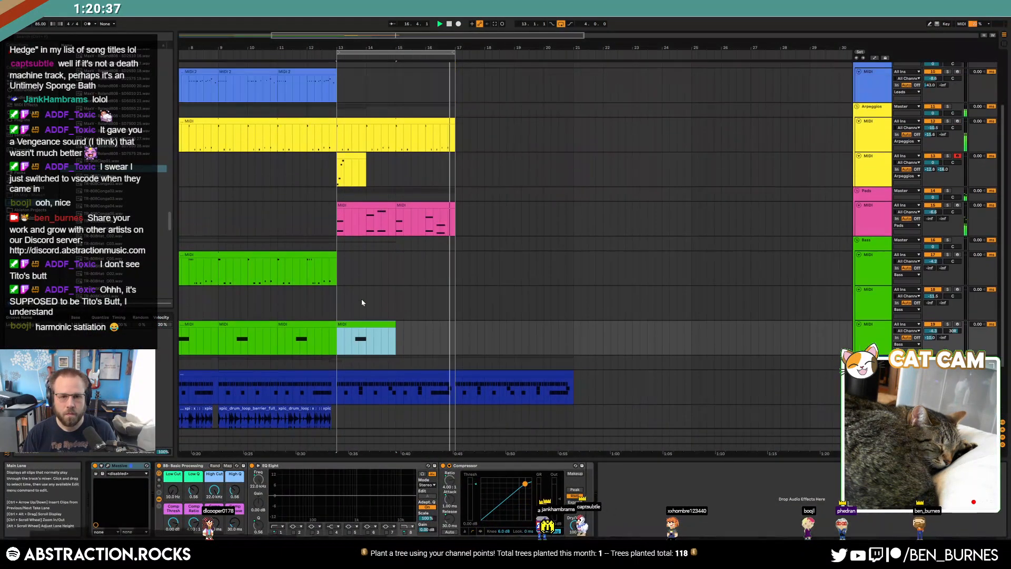
pyautogui.scroll(3, 336, 177)
pyautogui.click(337, 177)
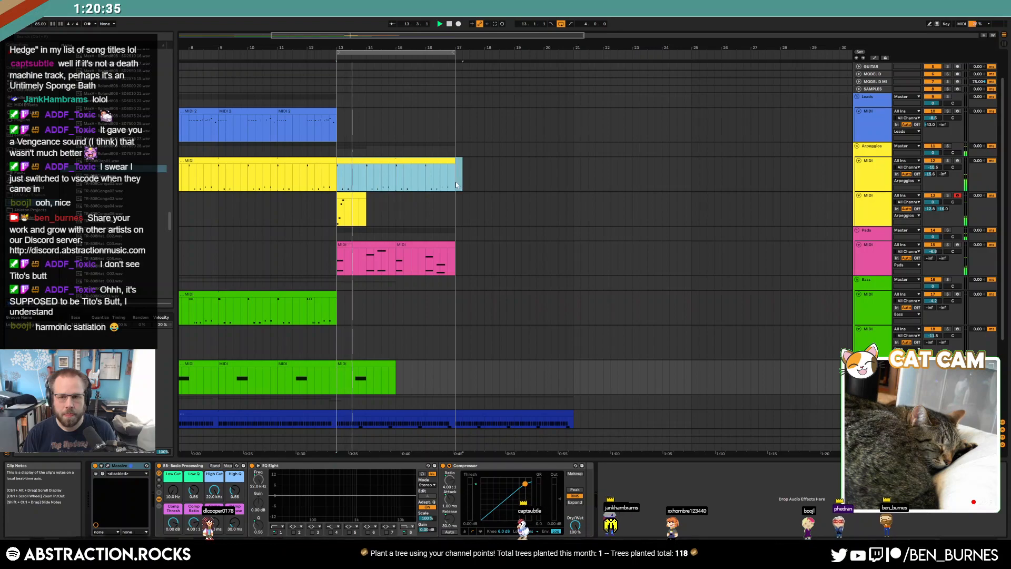
pyautogui.click(884, 207)
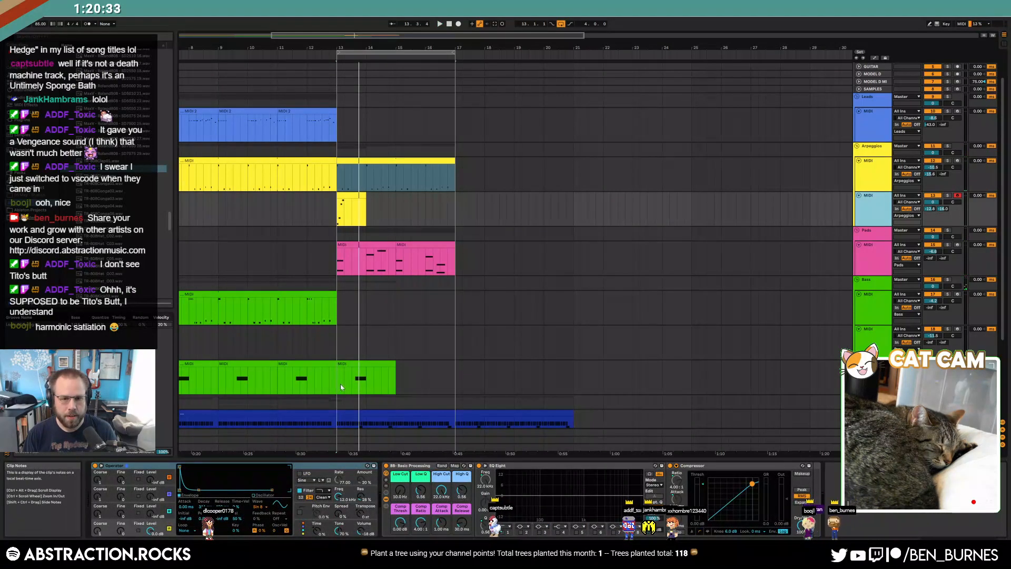
pyautogui.click(349, 194)
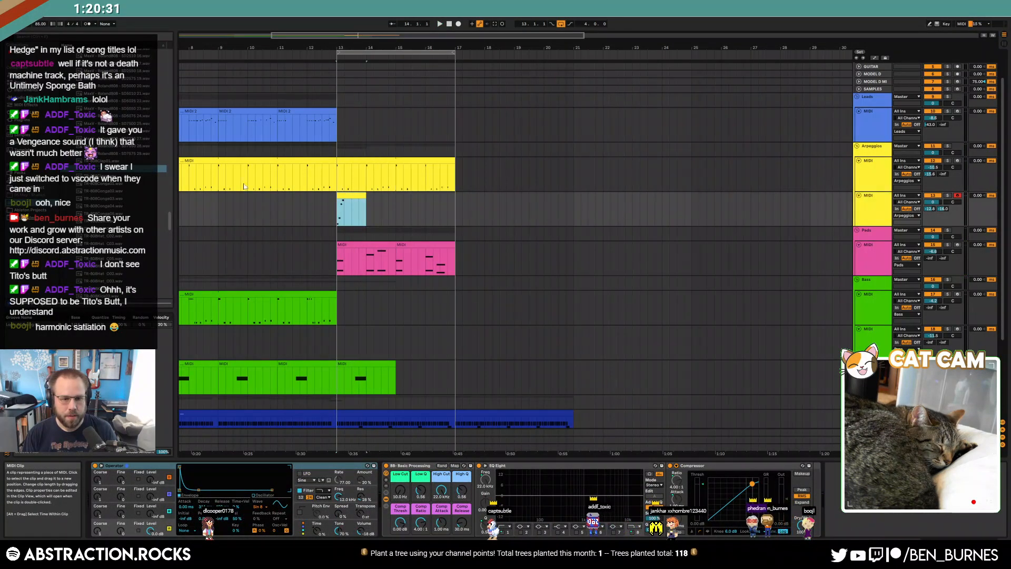
pyautogui.click(21, 120)
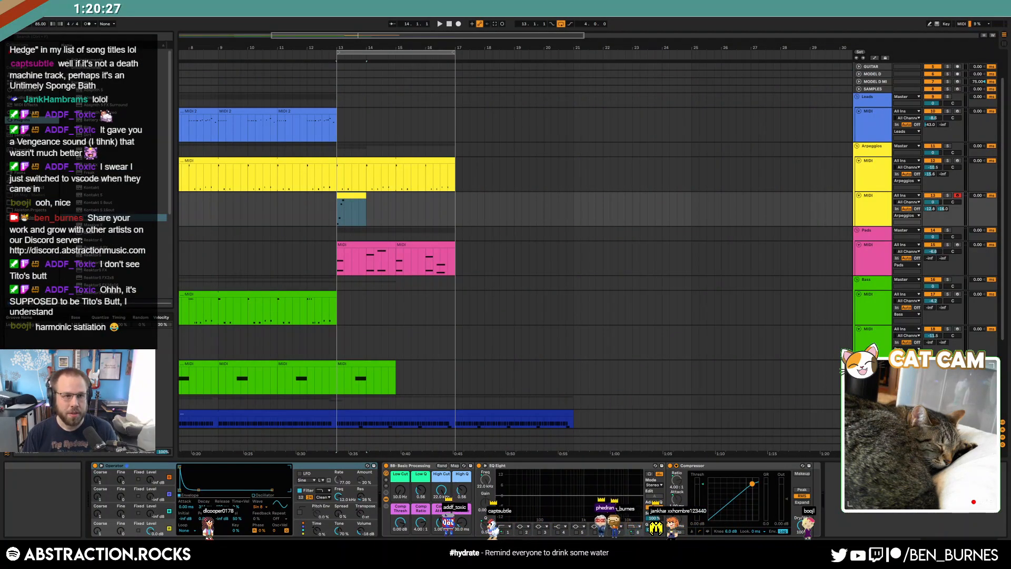
pyautogui.click(132, 82)
pyautogui.click(132, 105)
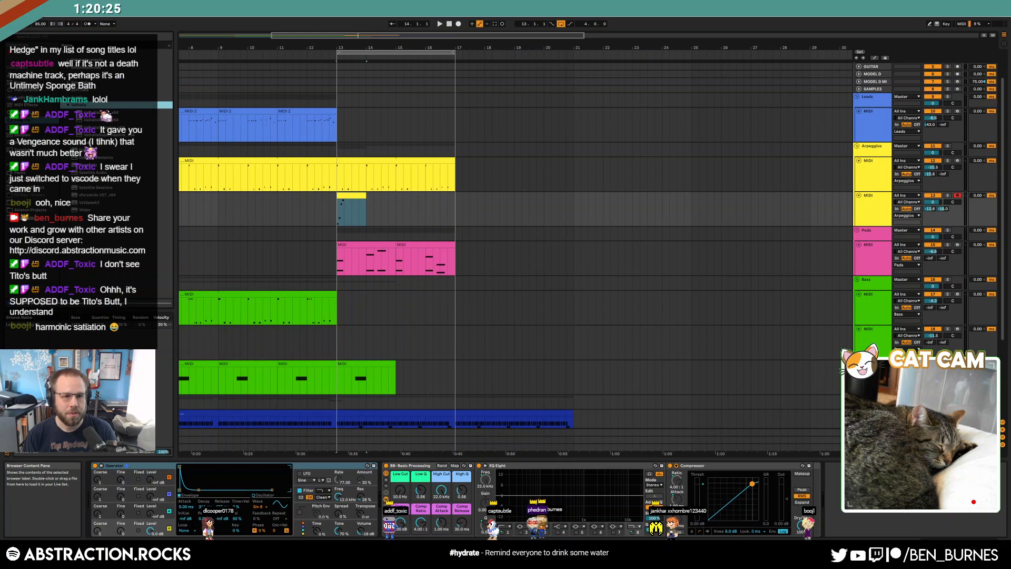
pyautogui.doubleClick(132, 120)
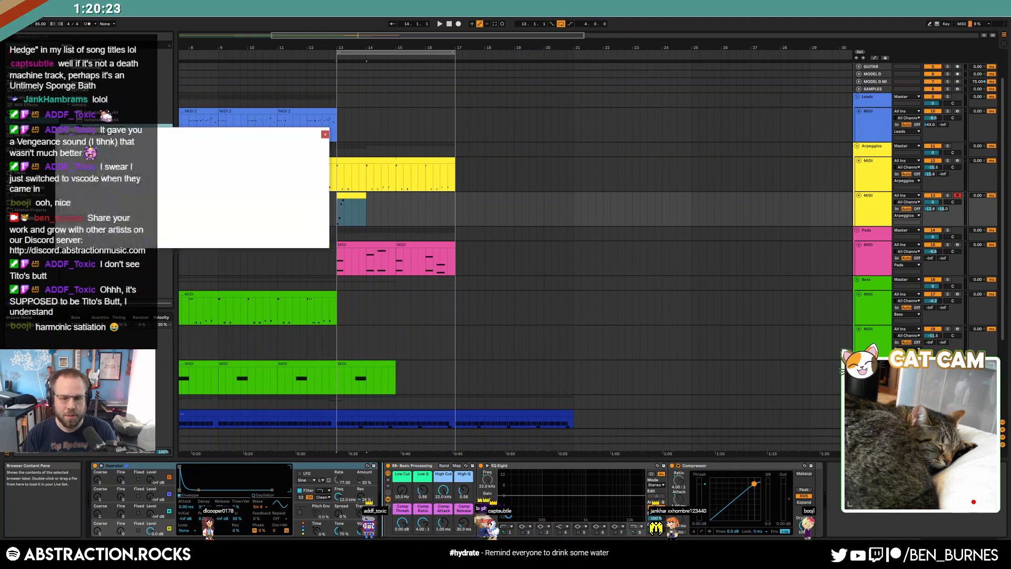
pyautogui.click(325, 134)
pyautogui.moveTo(132, 135); pyautogui.dragTo(415, 467)
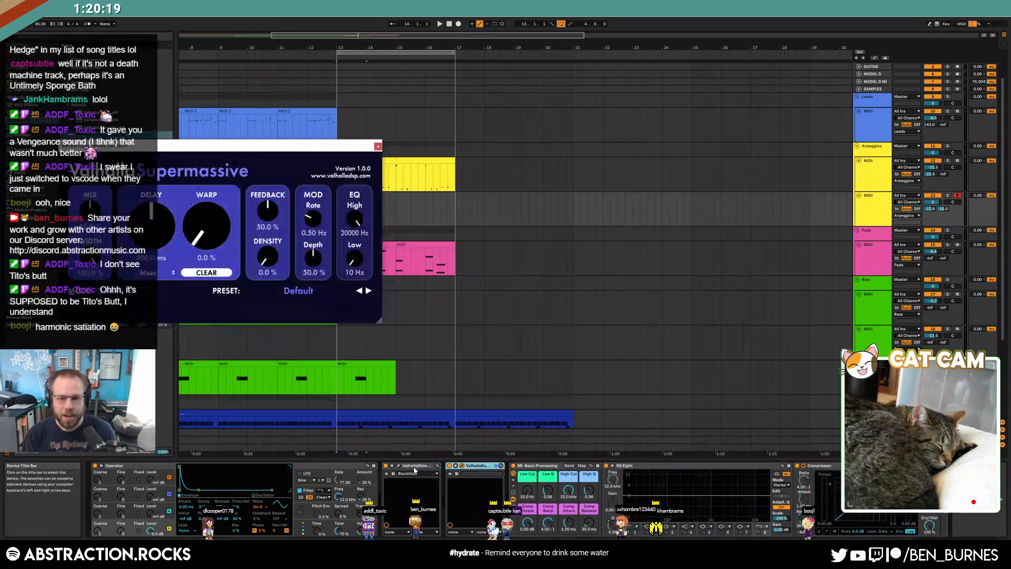
# - Set Supermassive on the second arpeggio track to Great Annihilator mode with 213.6 ms delay and 22% warp
pyautogui.moveTo(223, 153); pyautogui.dragTo(635, 171)
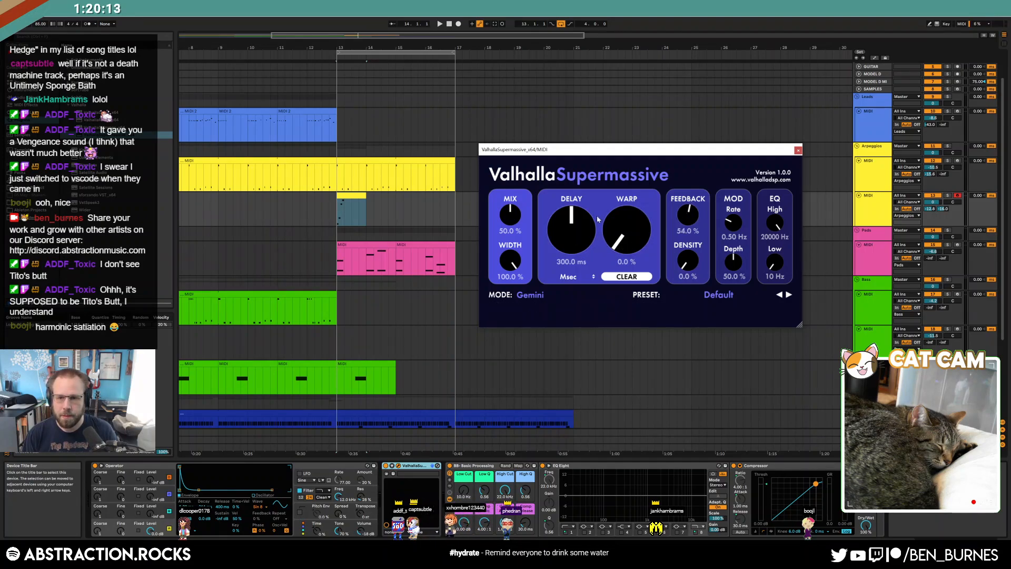
pyautogui.click(530, 296)
pyautogui.click(548, 356)
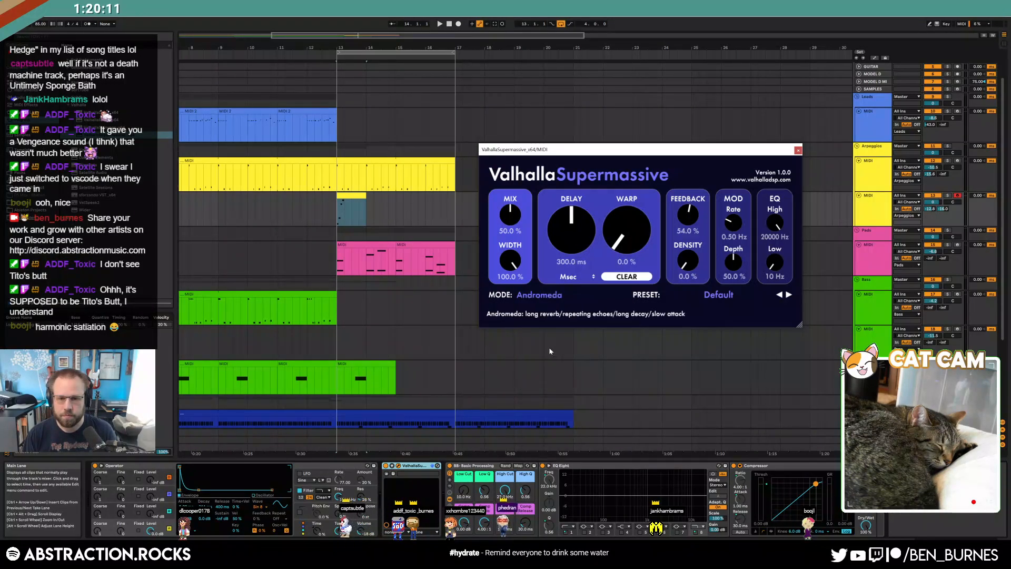
pyautogui.scroll(5, 615, 223)
pyautogui.press('space')
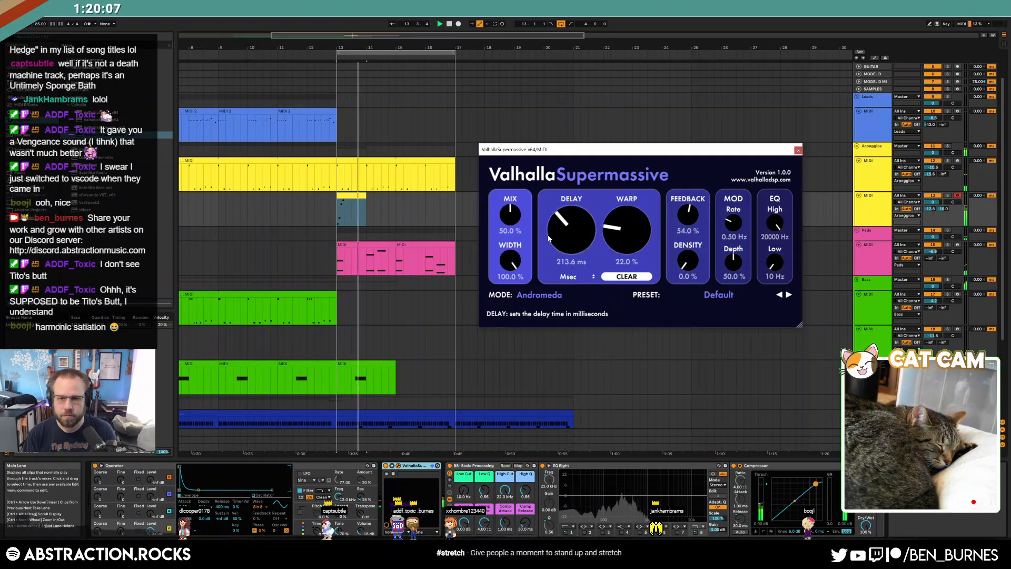
pyautogui.click(538, 303)
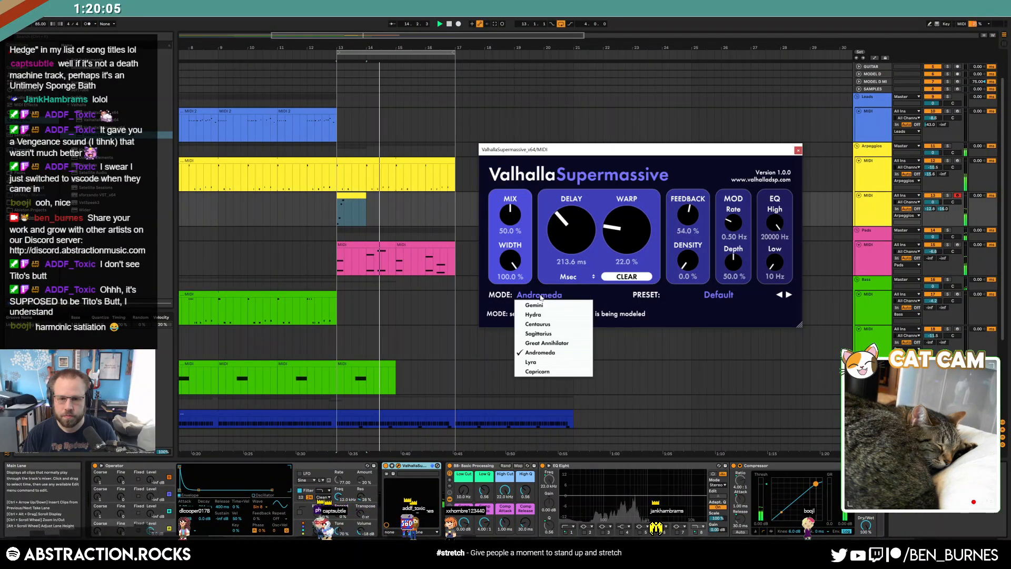
pyautogui.click(553, 348)
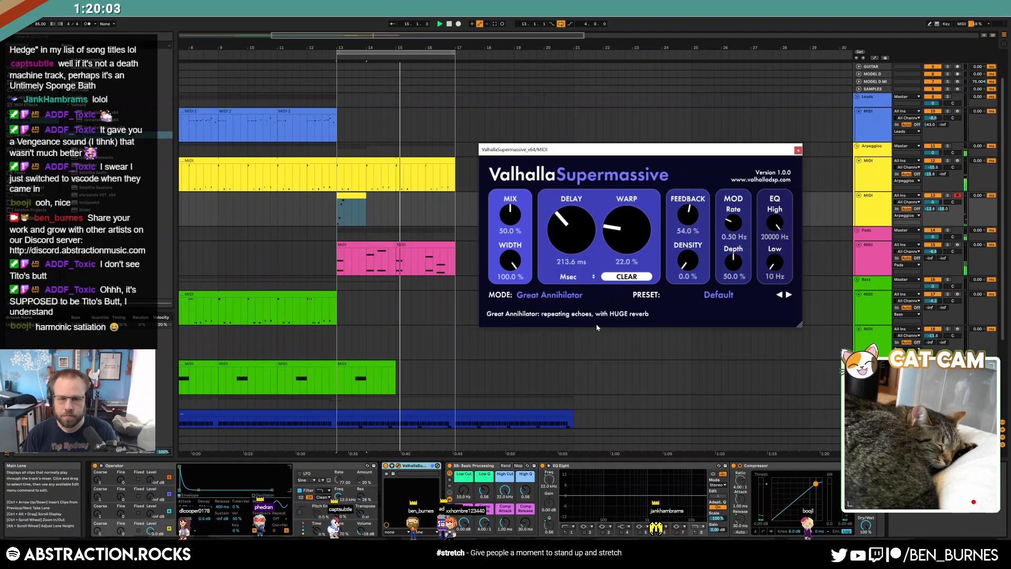
# - Copy the second arpeggio clip to bar 15 and set Supermassive to 39.6% mix, 194.4 ms delay and 17.6% warp
pyautogui.moveTo(358, 201); pyautogui.dragTo(408, 198)
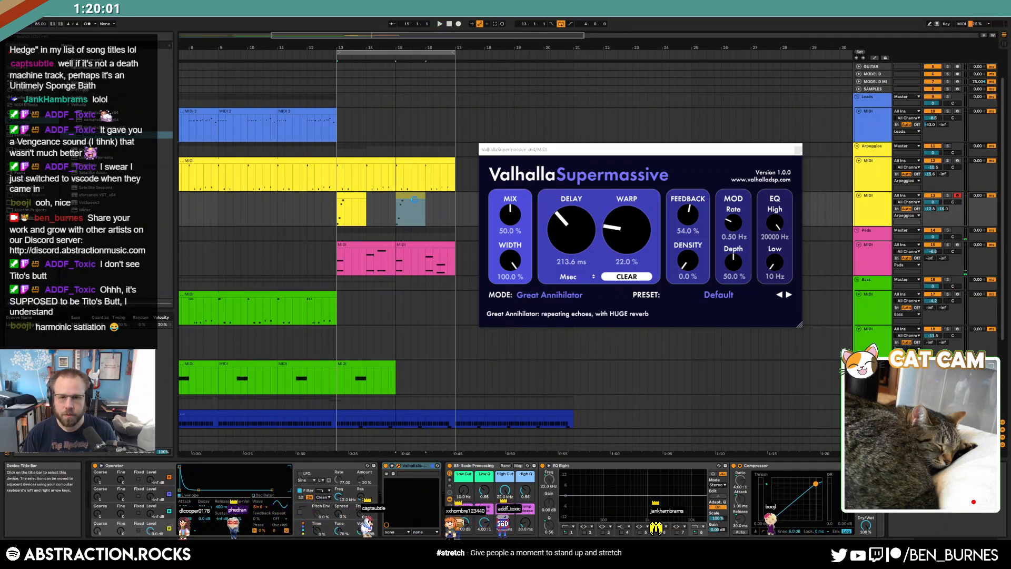
pyautogui.moveTo(570, 231); pyautogui.dragTo(572, 236)
pyautogui.moveTo(510, 216); pyautogui.dragTo(513, 228)
pyautogui.moveTo(585, 228); pyautogui.dragTo(587, 232)
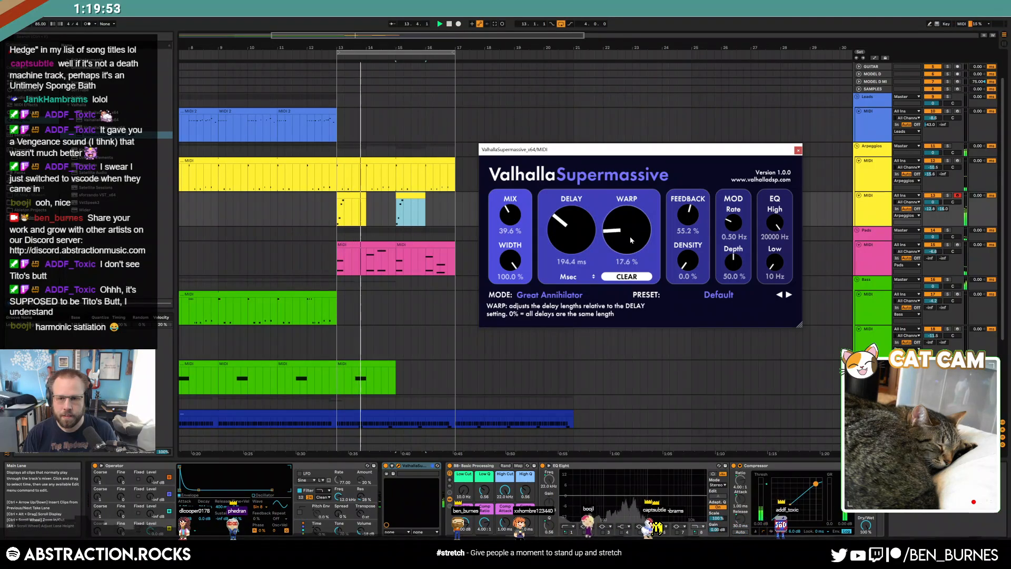
pyautogui.click(798, 150)
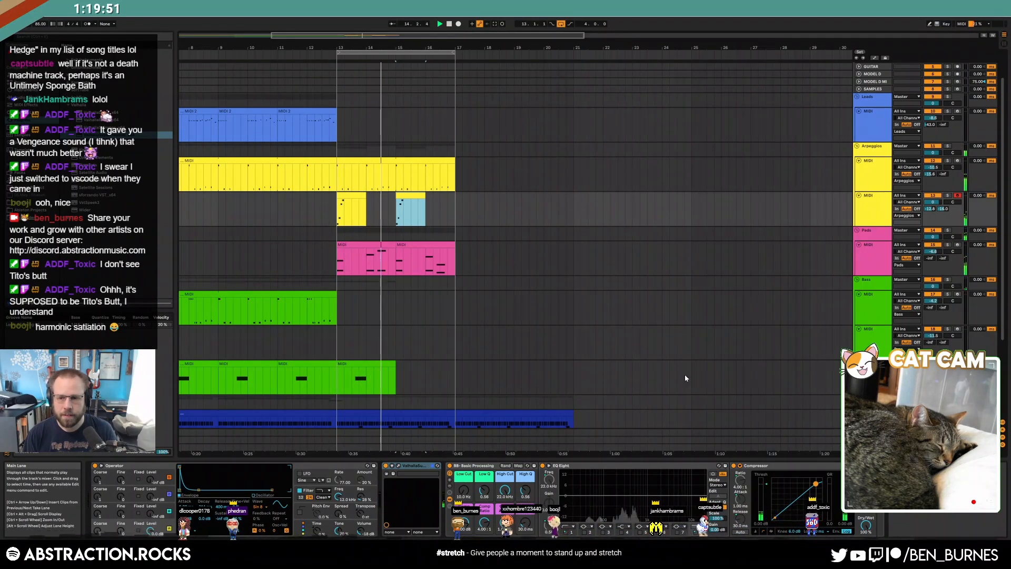
# - Check the third bass track's devices and the first arpeggio's section in bars 13–16
pyautogui.scroll(-1, 695, 359)
pyautogui.click(943, 344)
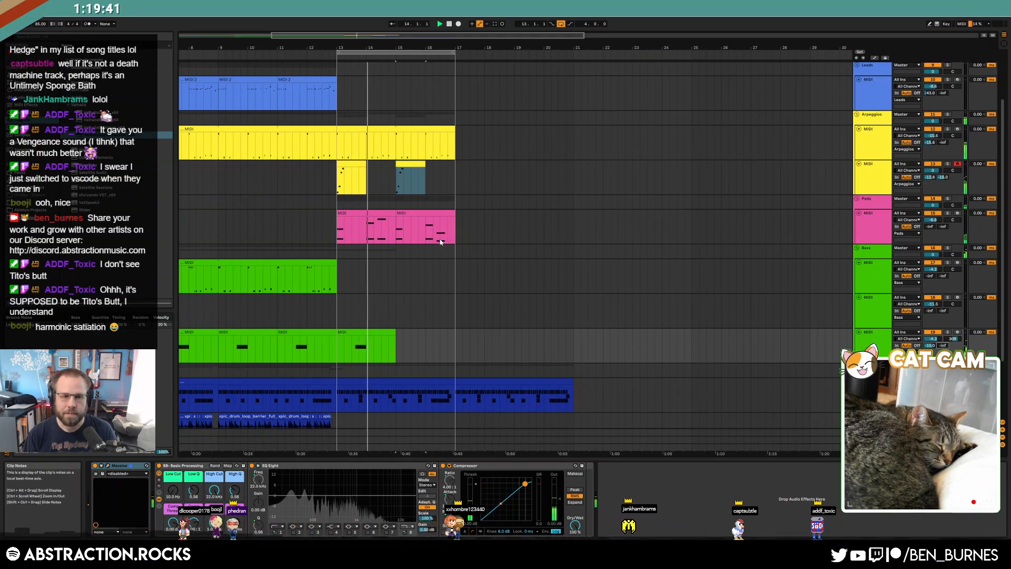
pyautogui.click(341, 136)
pyautogui.moveTo(341, 136); pyautogui.dragTo(443, 155)
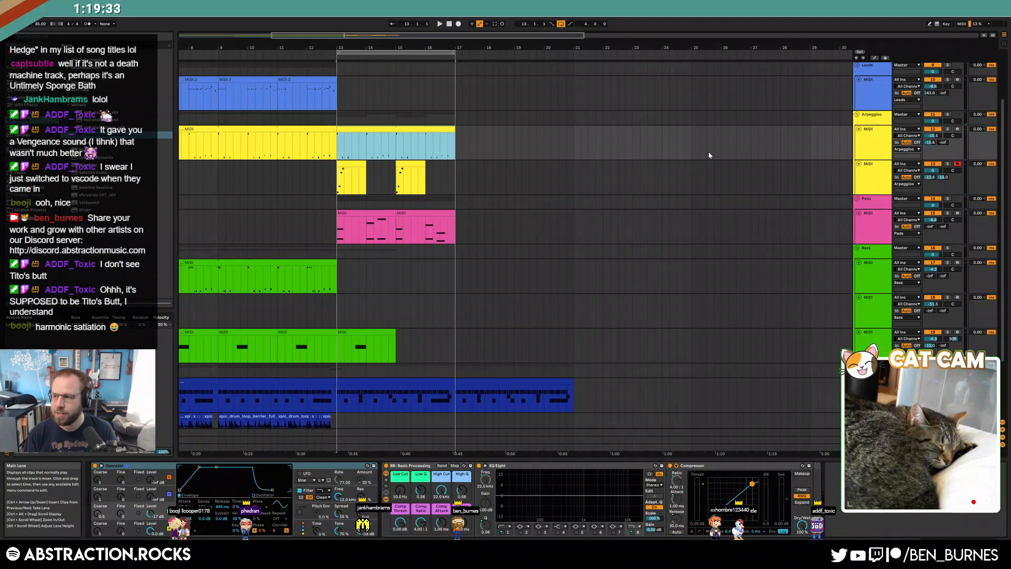
# - Duplicate the four-bar lead pattern onto bars 13–16 and play the arrangement from the start
pyautogui.scroll(3, 516, 174)
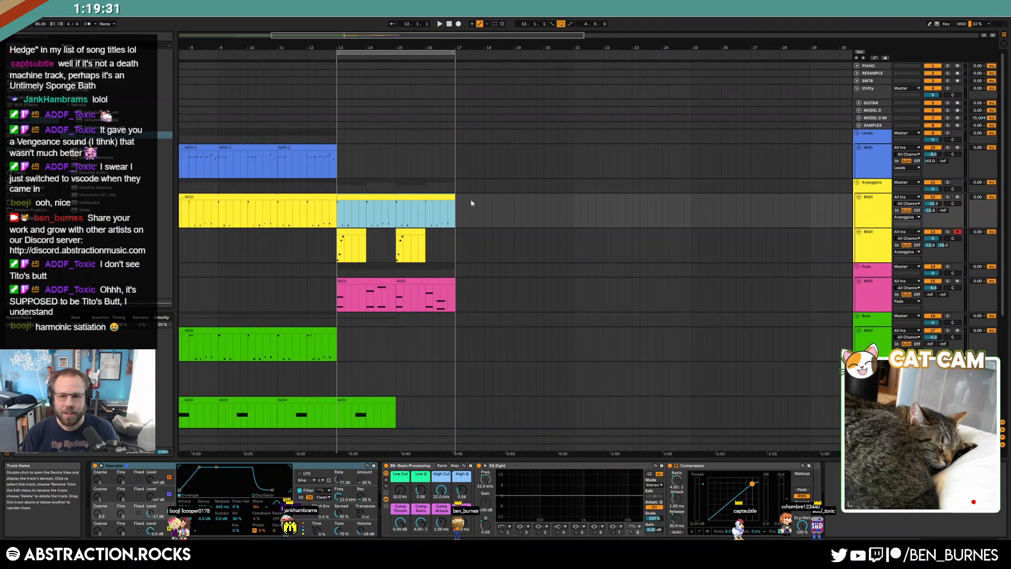
pyautogui.moveTo(317, 39); pyautogui.dragTo(279, 33)
pyautogui.click(310, 148)
pyautogui.press('Right')
pyautogui.press('Right')
pyautogui.press('Right')
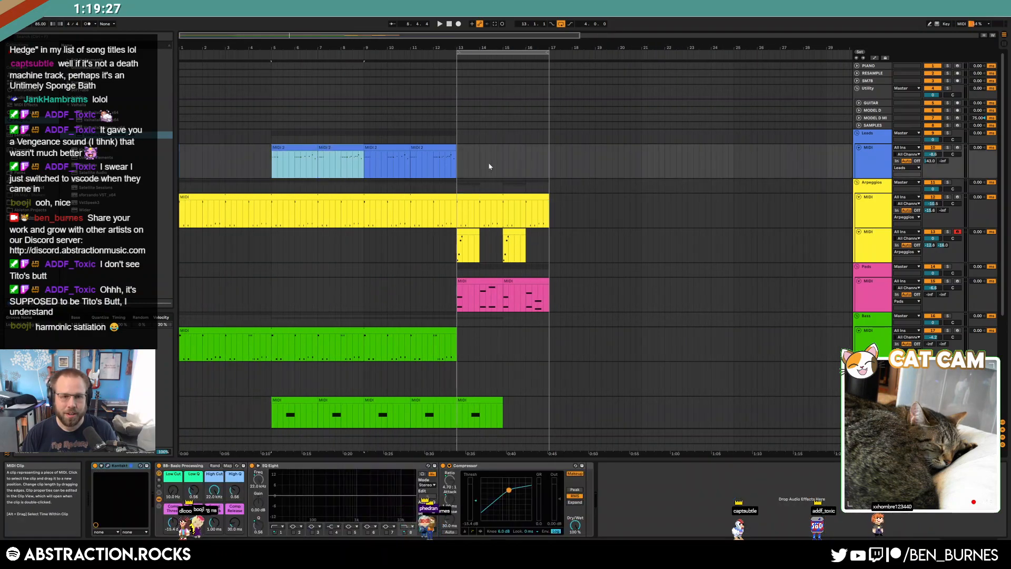
pyautogui.hotkey('shift', 'Tab')
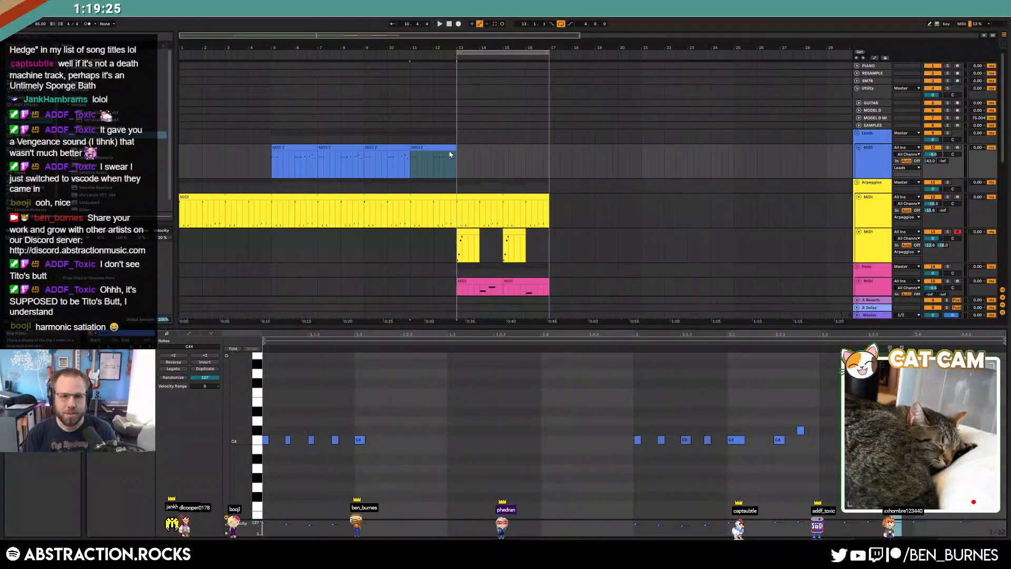
pyautogui.hotkey('ctrl', 'd')
pyautogui.press('Home')
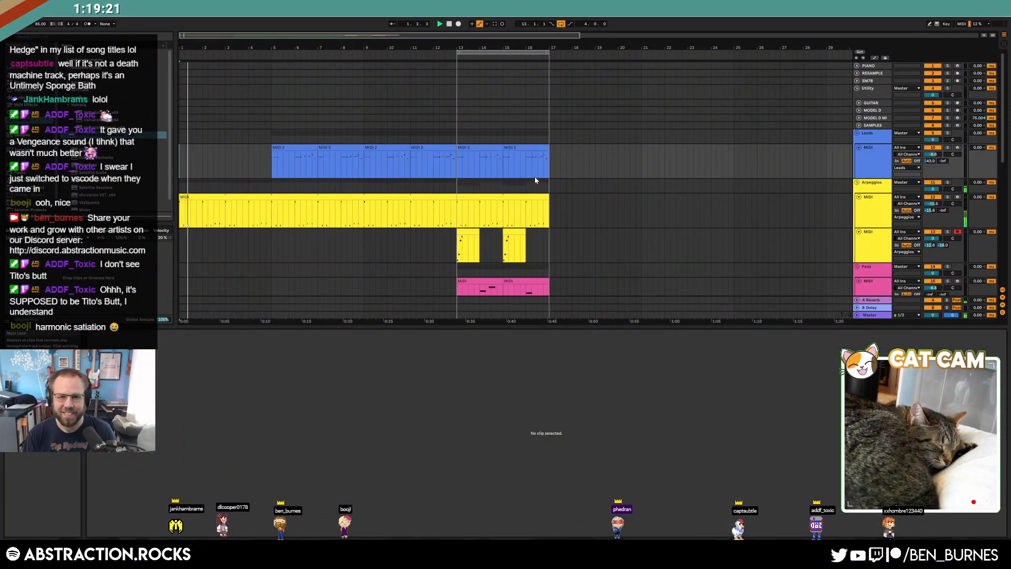
# - Shorten the first arpeggio track's clip so that it ends at the start of bar 13
pyautogui.scroll(-2, 511, 175)
pyautogui.click(479, 159)
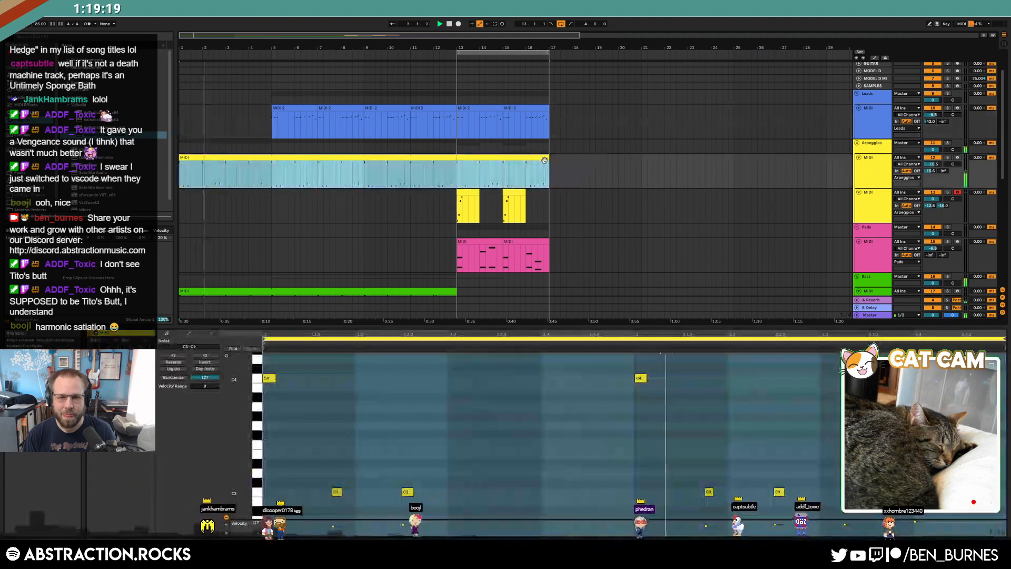
pyautogui.moveTo(548, 167); pyautogui.dragTo(457, 167)
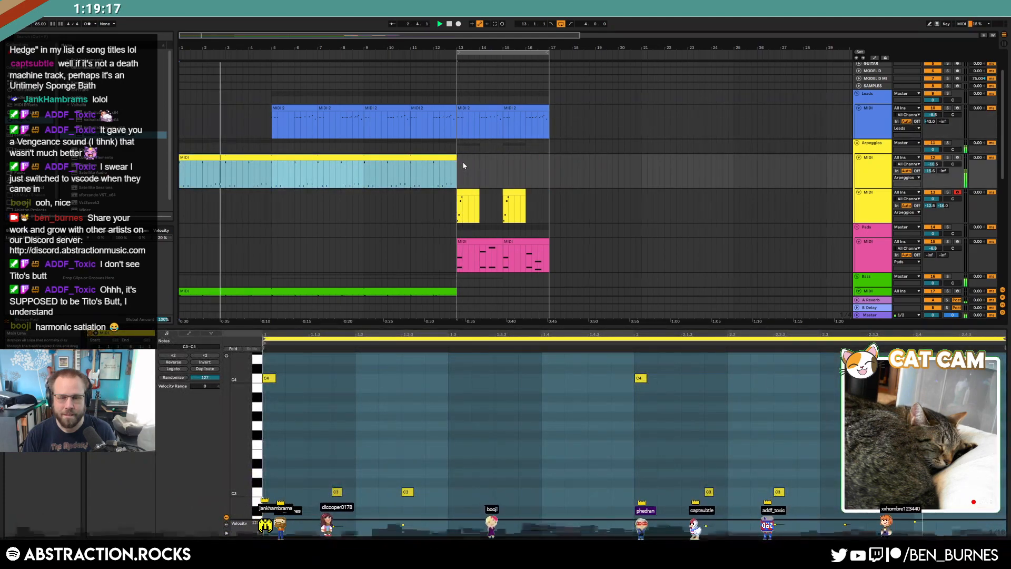
pyautogui.click(460, 168)
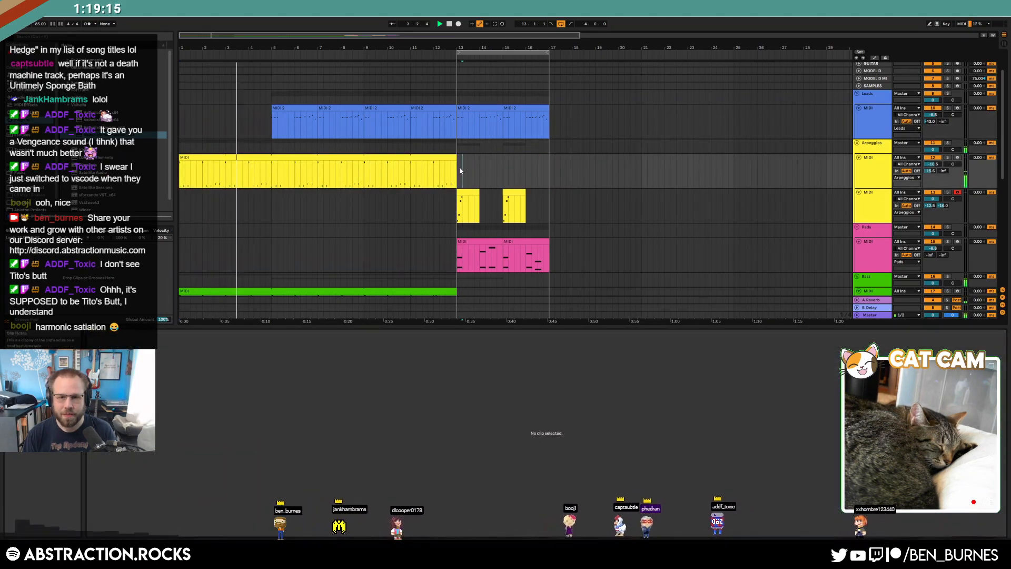
# - Create a one-bar MIDI clip in bar 13 of the first bass track
pyautogui.scroll(-4, 537, 180)
pyautogui.click(454, 231)
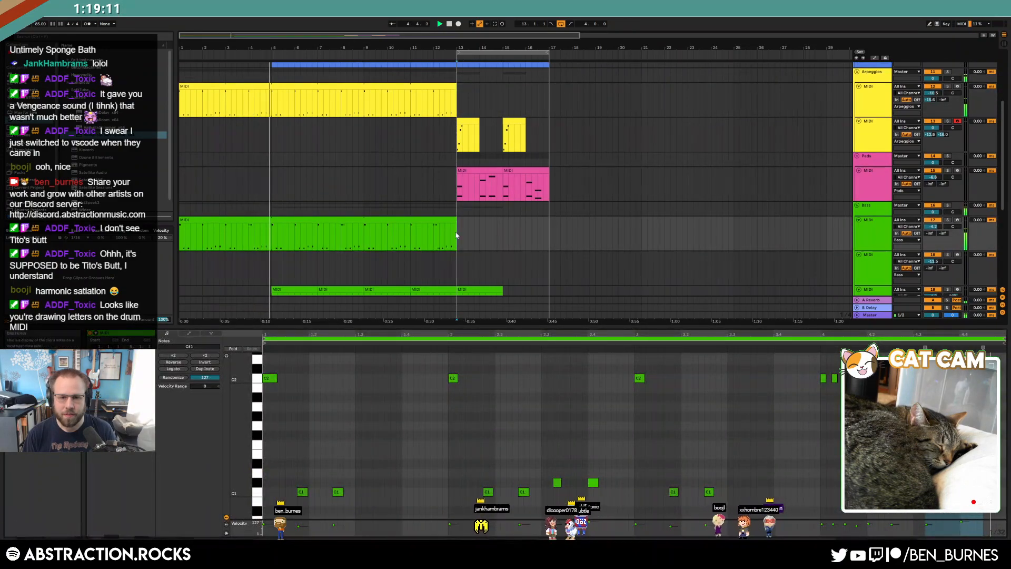
pyautogui.click(469, 234)
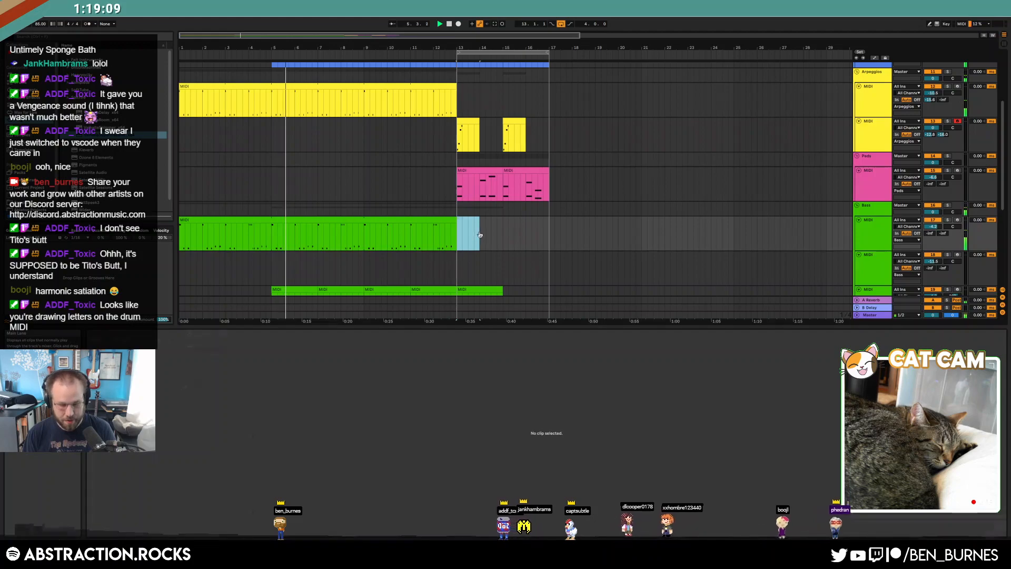
pyautogui.moveTo(240, 423); pyautogui.dragTo(230, 406)
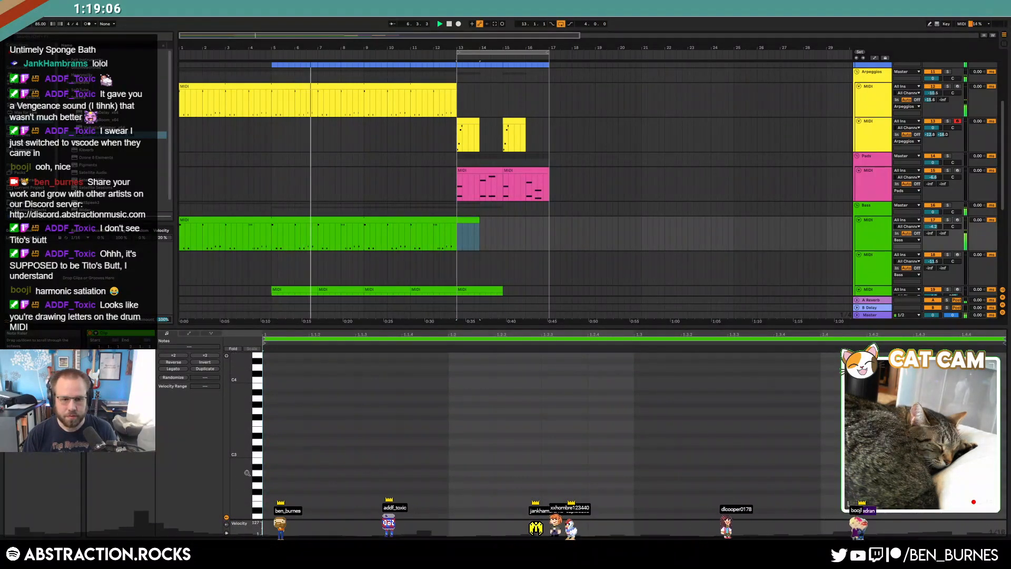
# - Write three 16th-length C1 notes in the new bass clip, starting on the downbeat and spaced three 16ths apart
pyautogui.click(428, 244)
pyautogui.click(470, 233)
pyautogui.scroll(-3, 329, 472)
pyautogui.scroll(-3, 288, 476)
pyautogui.doubleClick(270, 478)
pyautogui.moveTo(266, 484); pyautogui.dragTo(397, 485)
pyautogui.hotkey('ctrl', 'd')
pyautogui.hotkey('ctrl', 'd')
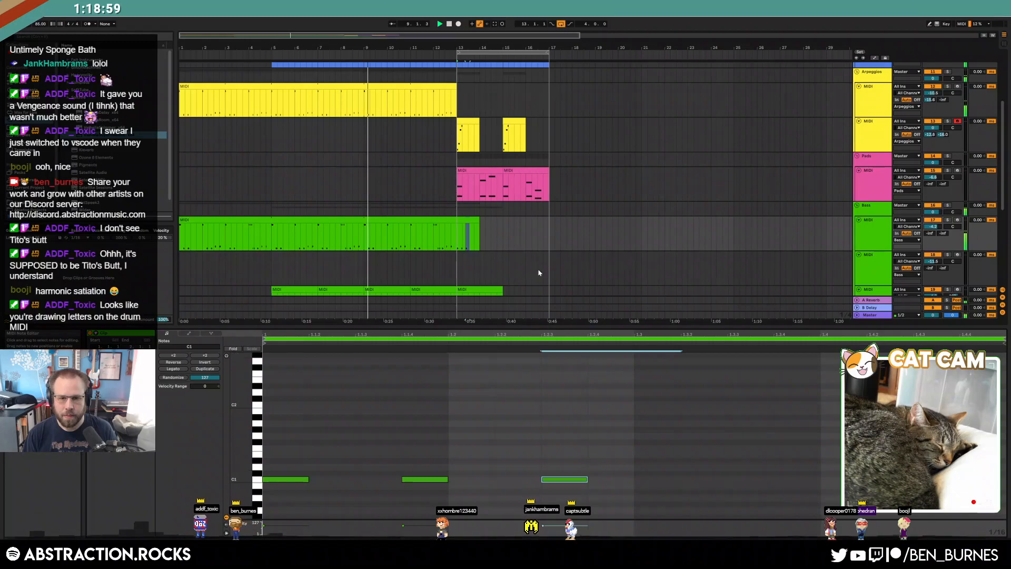
# - Extend the bass clip to the end of bar 16 and continue its pattern with a fourth C1 note and a C2 on beat 4
pyautogui.moveTo(476, 217); pyautogui.dragTo(549, 217)
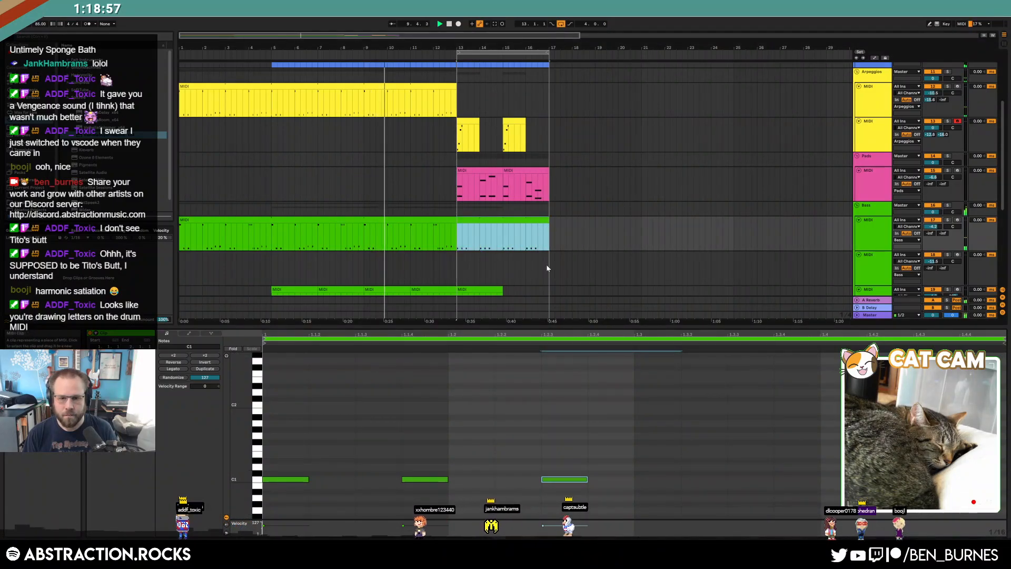
pyautogui.moveTo(550, 453); pyautogui.dragTo(677, 491)
pyautogui.hotkey('ctrl', 'd')
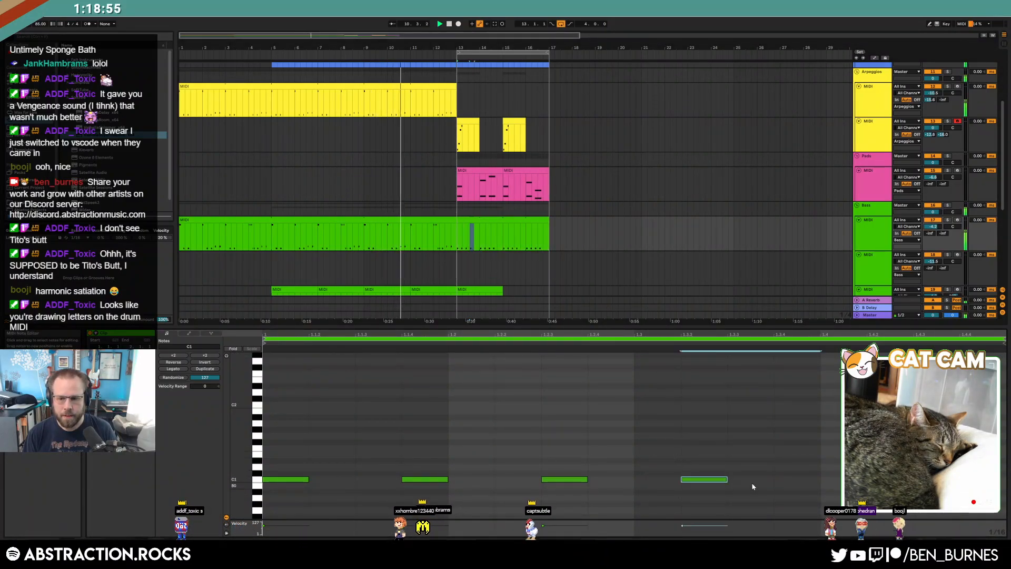
pyautogui.hotkey('ctrl', 'd')
pyautogui.hotkey('shift', 'Up')
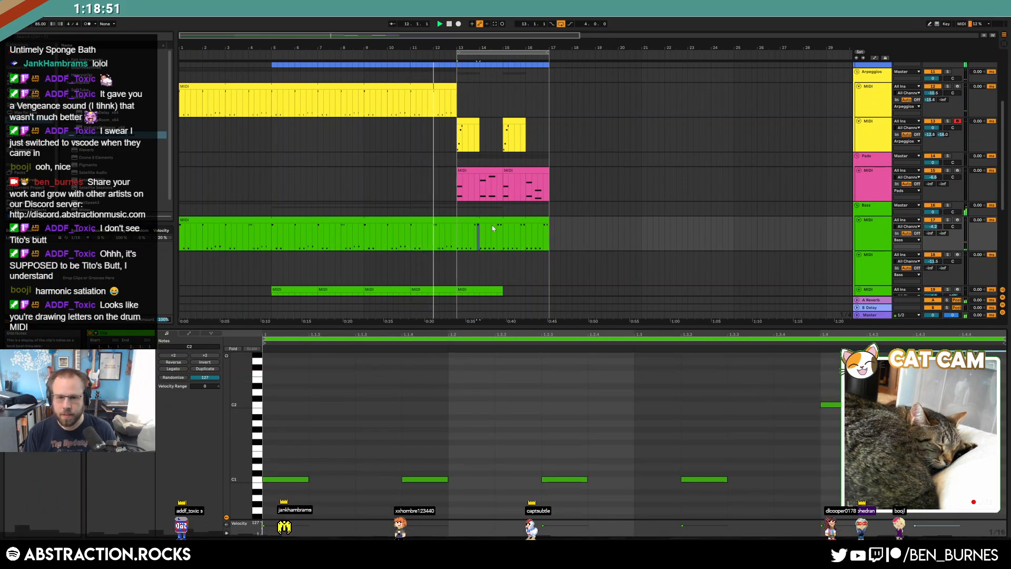
# - Check the first bass track's notes in bars 13–14 and listen to the section with the other tracks
pyautogui.moveTo(460, 232); pyautogui.dragTo(504, 235)
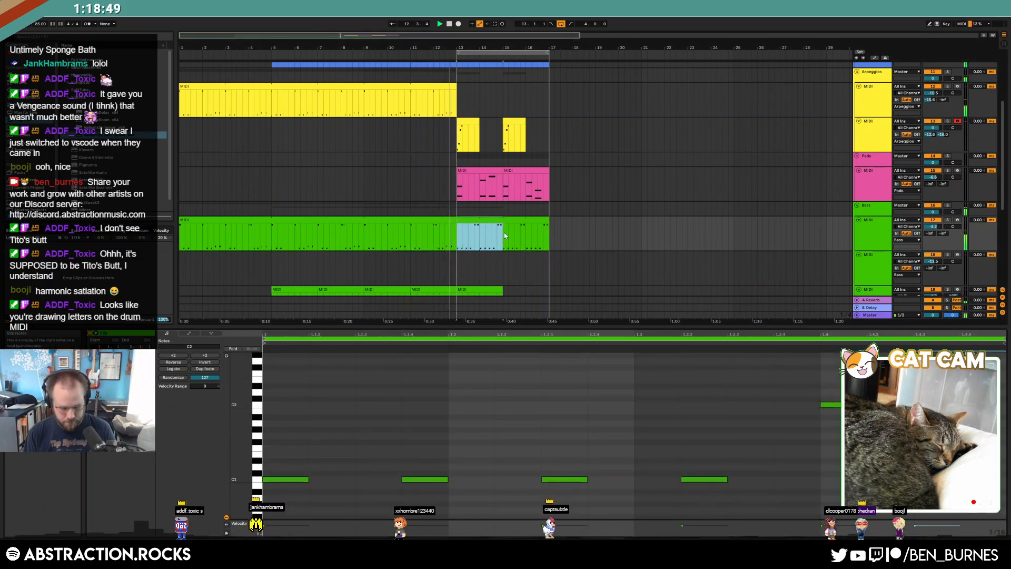
pyautogui.click(658, 438)
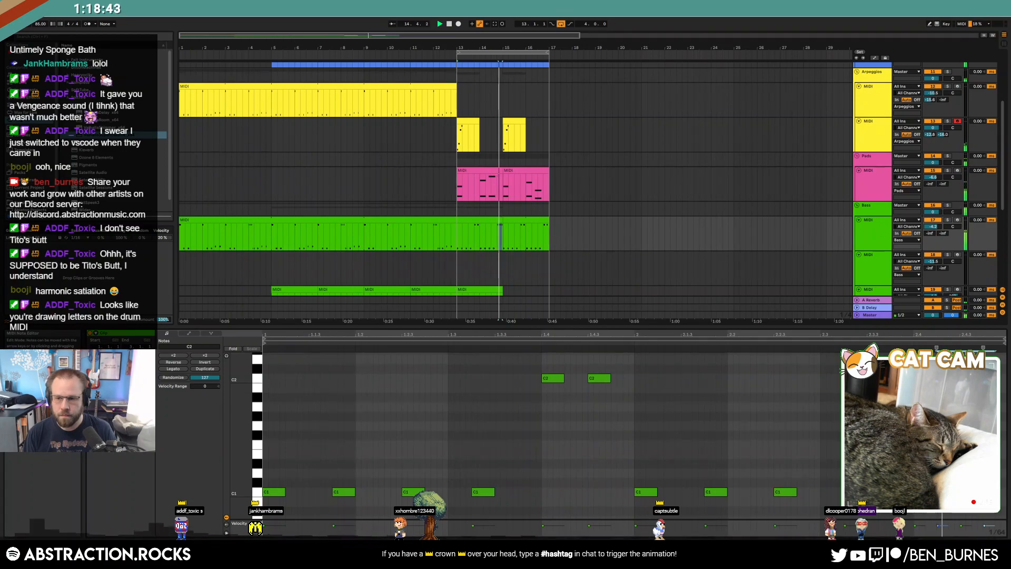
pyautogui.hotkey('shift', 'Tab')
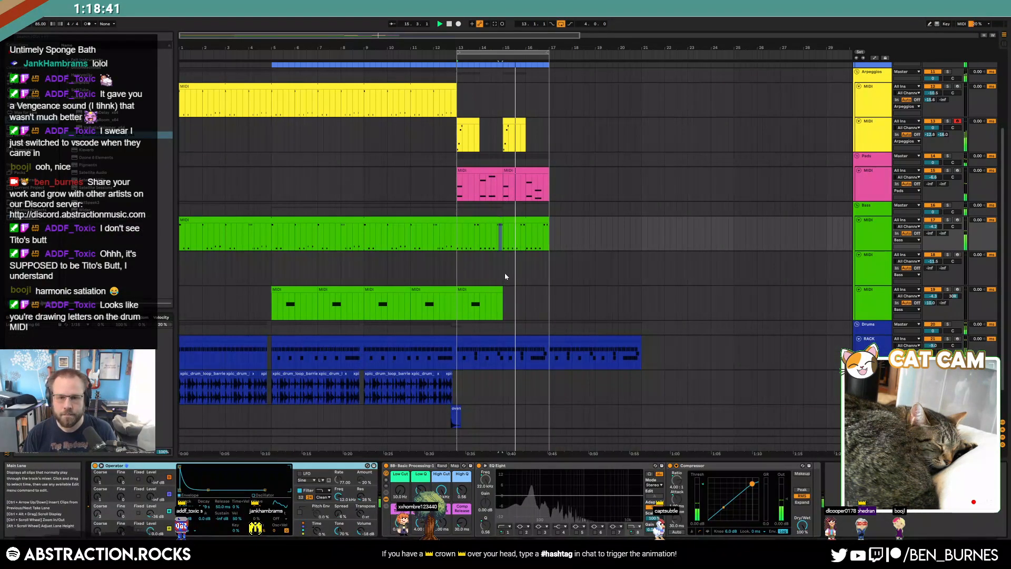
pyautogui.scroll(2, 567, 297)
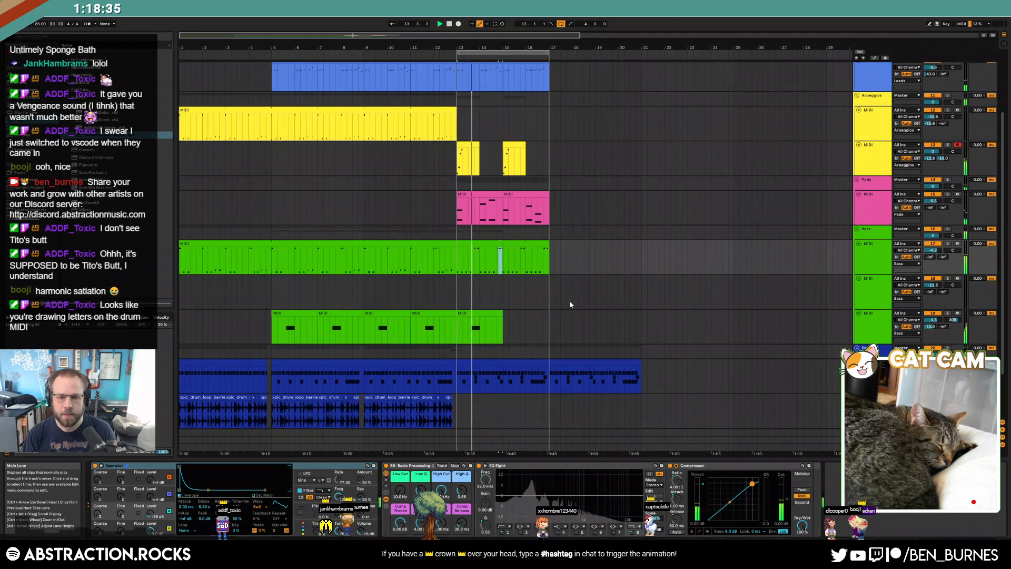
pyautogui.scroll(5, 570, 304)
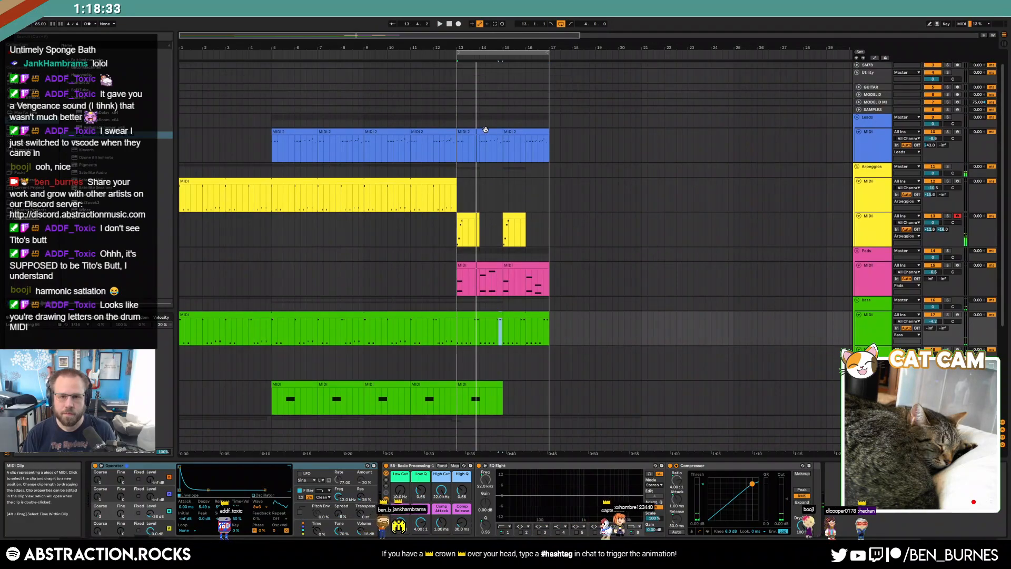
# - Raise the second note of each bar in the bars 13–14 lead clip an octave to C5 and audition it
pyautogui.click(485, 130)
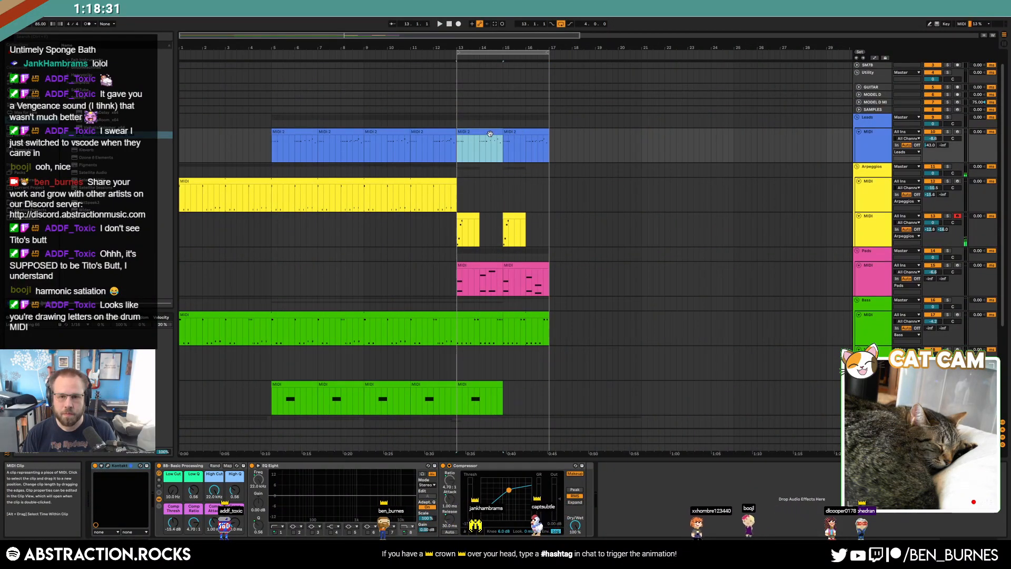
pyautogui.doubleClick(489, 134)
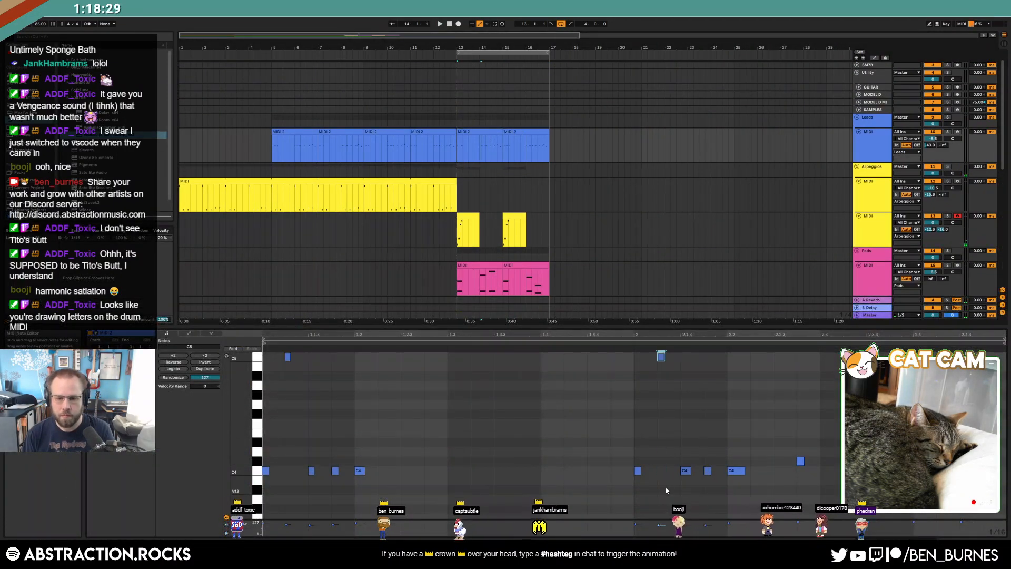
pyautogui.press('space')
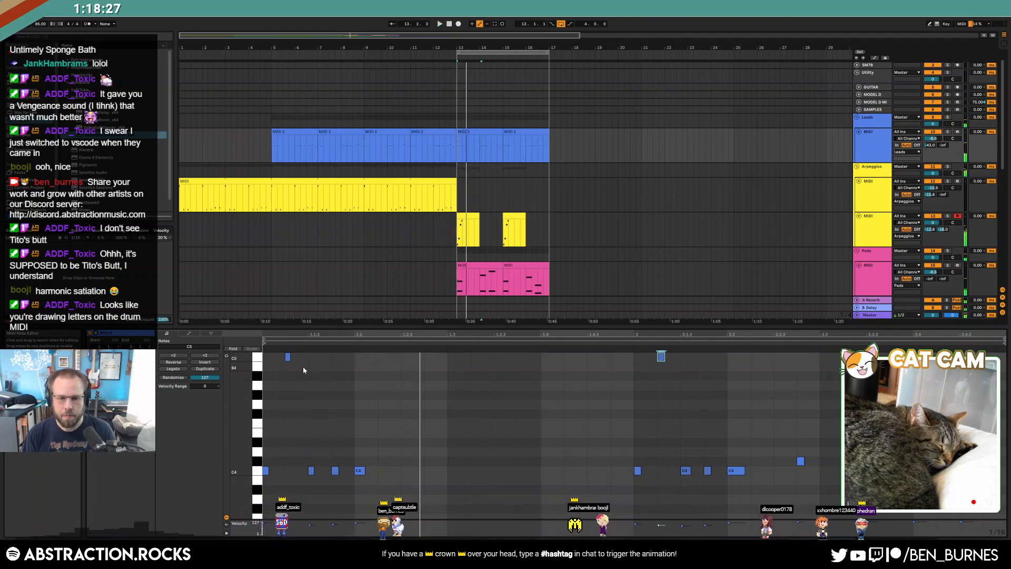
pyautogui.press('space')
# - Repeat the lead clip's C5 note on the second 16th of beat 3 in both bars and play the section
pyautogui.click(288, 356)
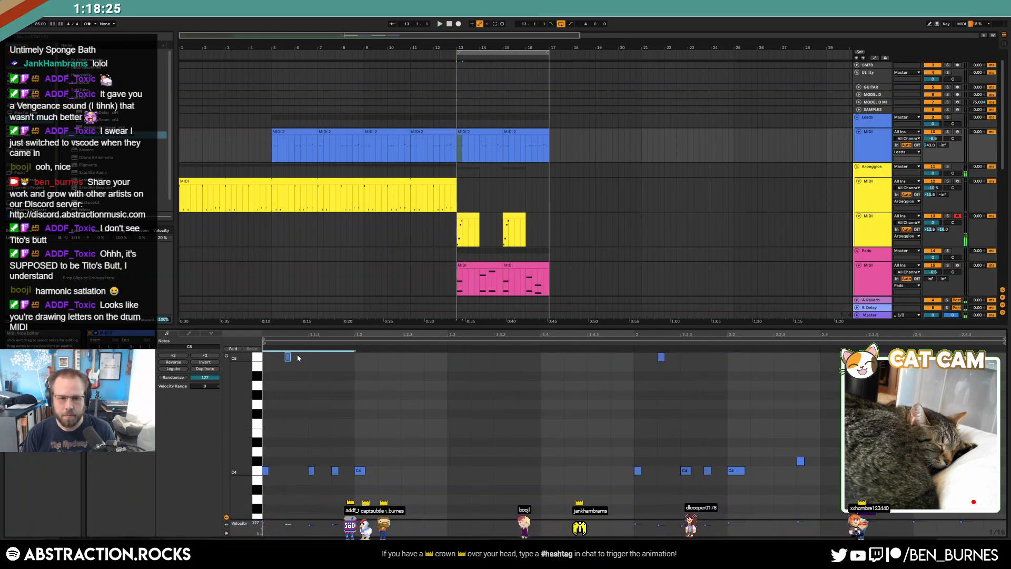
pyautogui.click(448, 363)
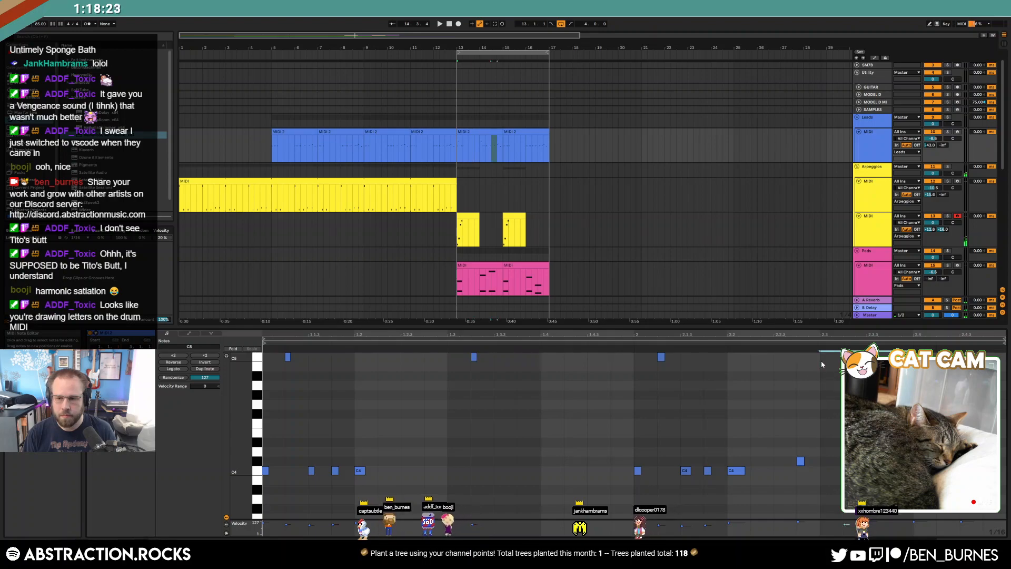
pyautogui.press('space')
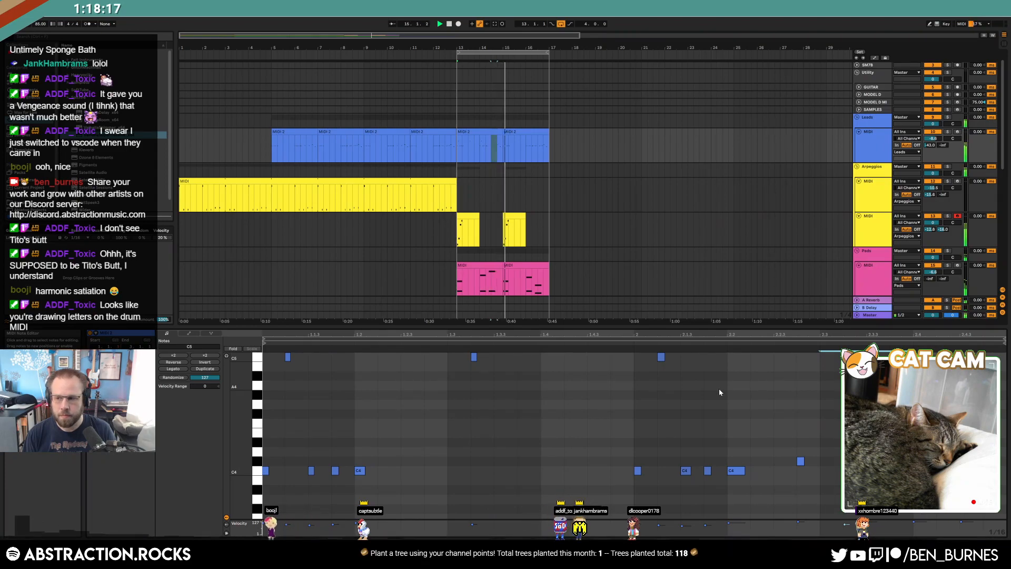
# - Check the drum rack and drum sample tracks around bar 13 against the other tracks
pyautogui.hotkey('shift', 'Tab')
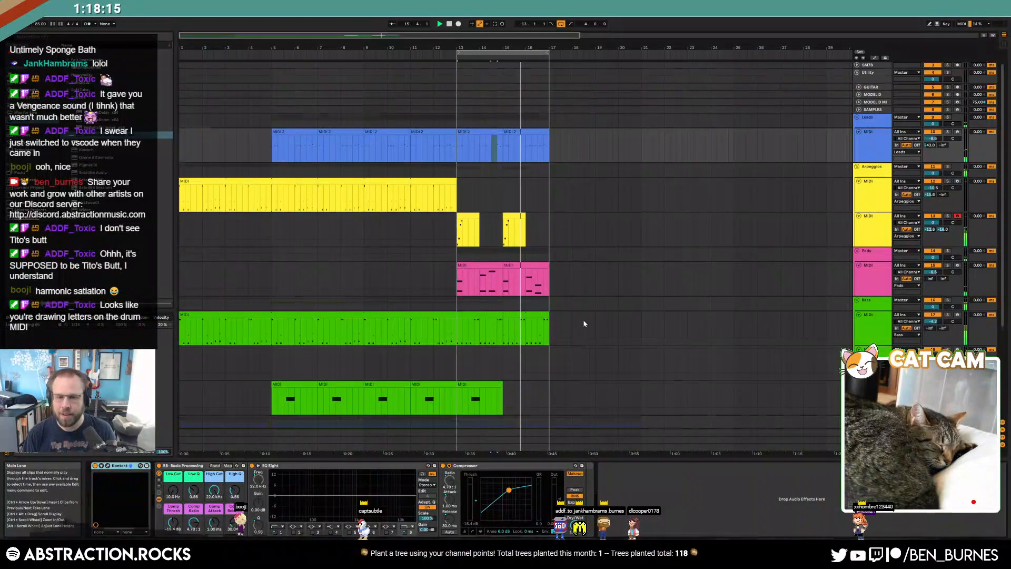
pyautogui.scroll(-3, 584, 323)
pyautogui.doubleClick(522, 368)
pyautogui.click(443, 425)
pyautogui.hotkey('shift', 'Tab')
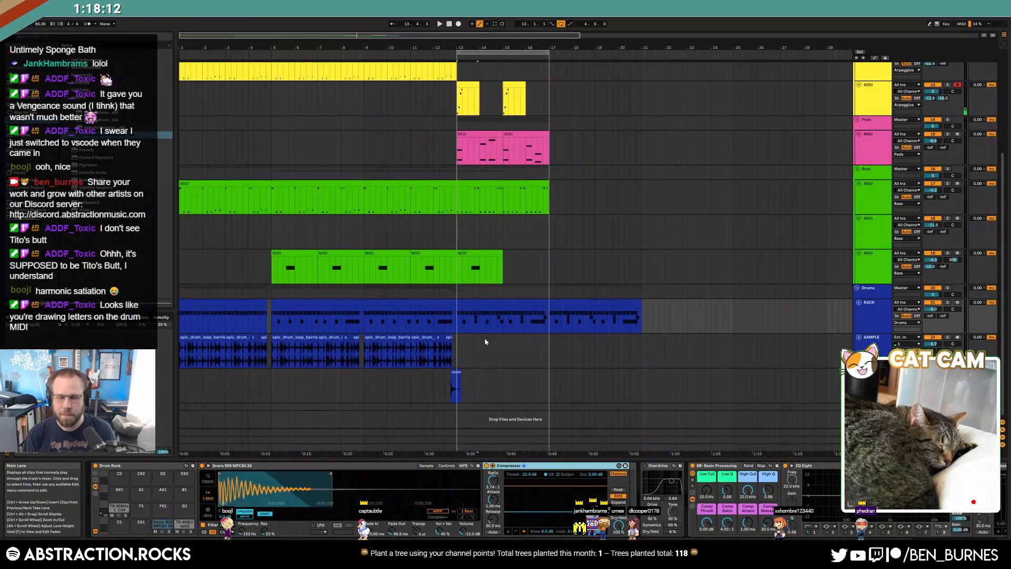
pyautogui.click(457, 355)
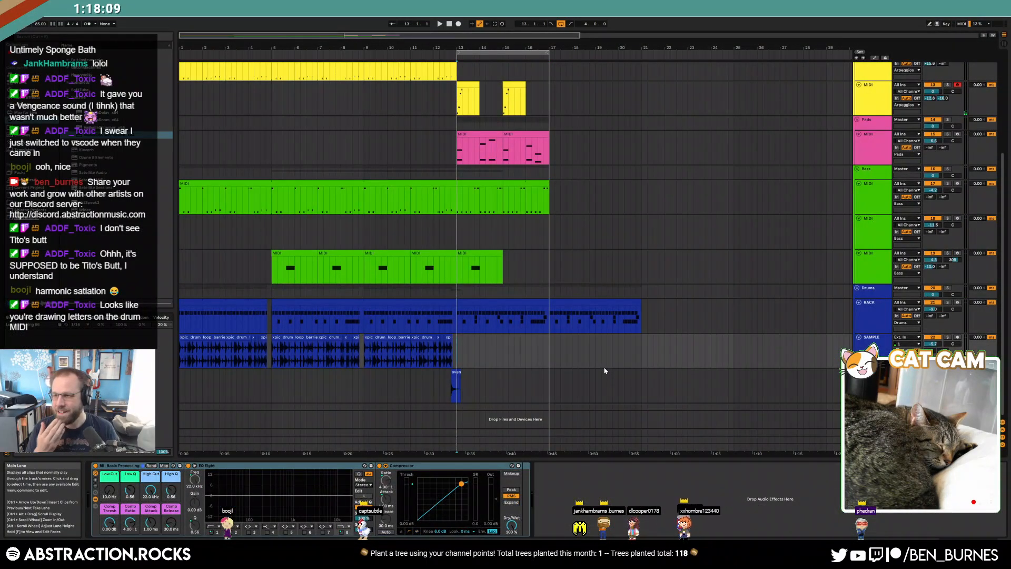
pyautogui.scroll(5, 510, 143)
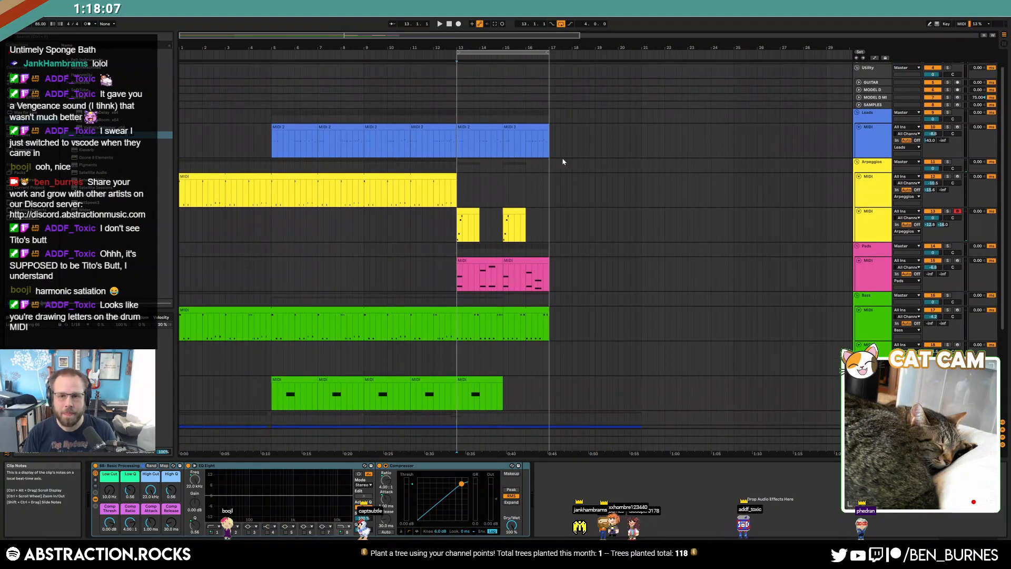
# - Add a second MIDI track to the Pads group and load Kontakt with the Pharlight instrument on it
pyautogui.click(877, 277)
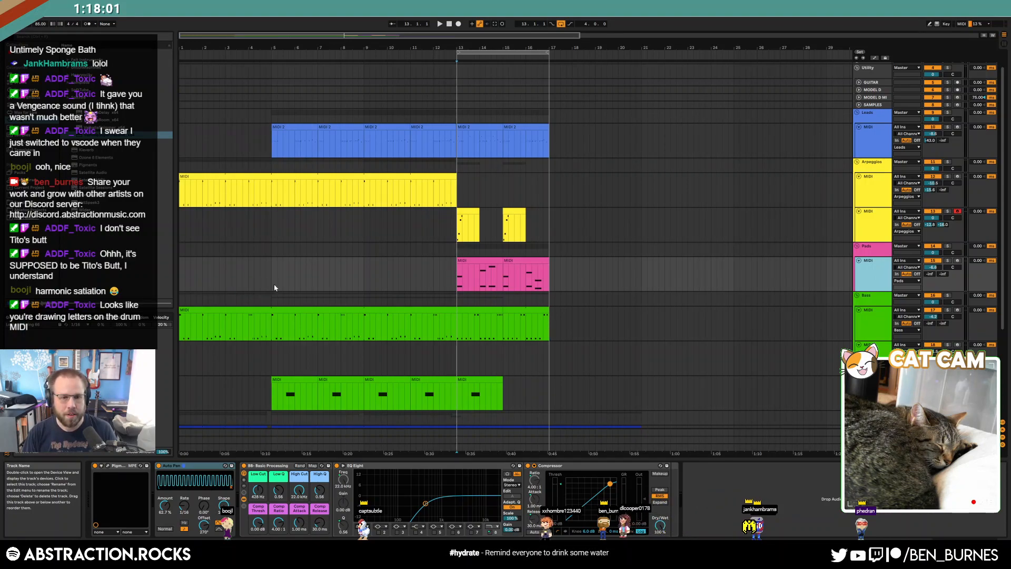
pyautogui.hotkey('ctrl', 'shift', 't')
pyautogui.click(859, 295)
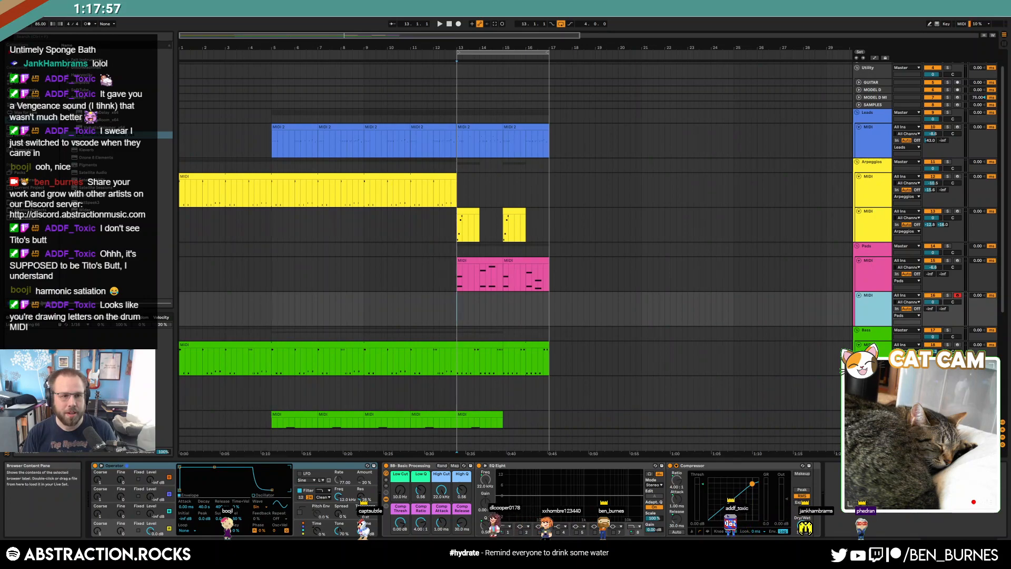
pyautogui.click(71, 108)
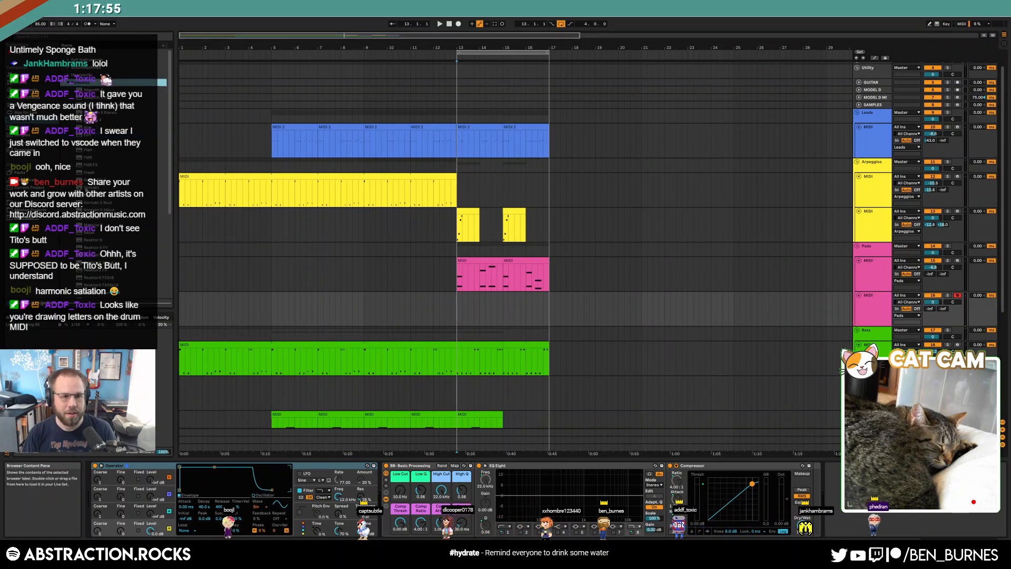
pyautogui.click(95, 187)
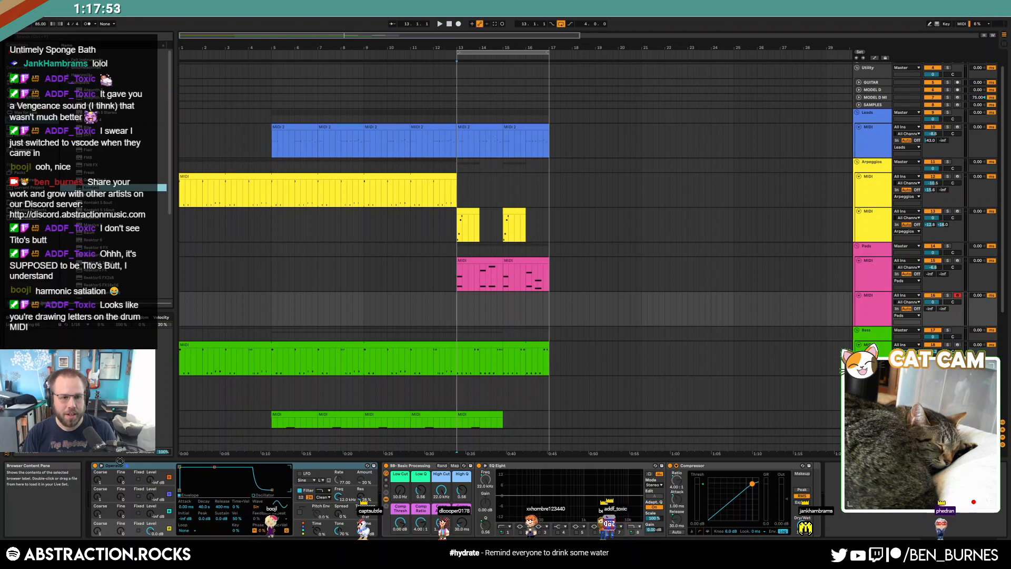
pyautogui.press('Return')
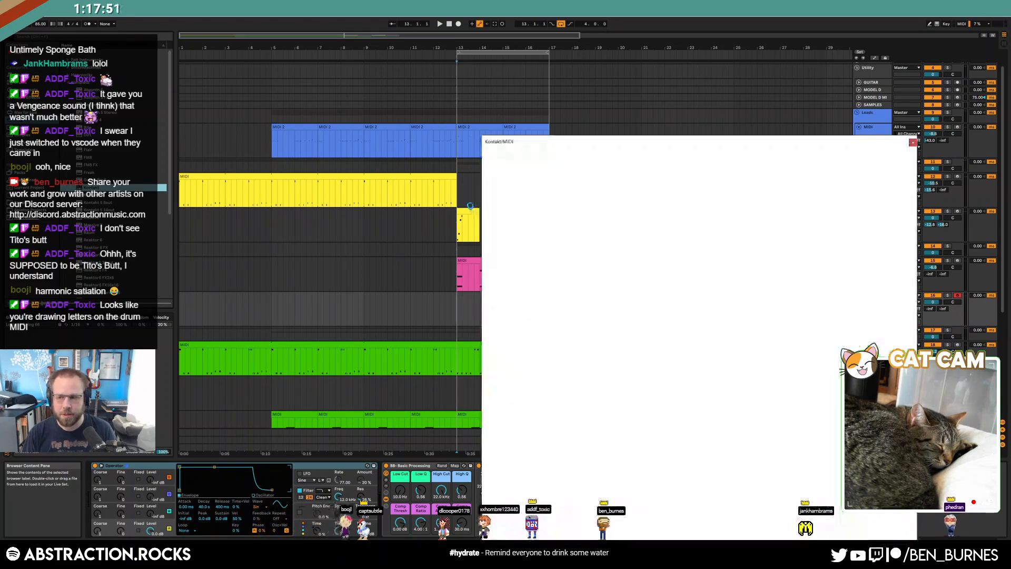
pyautogui.click(557, 337)
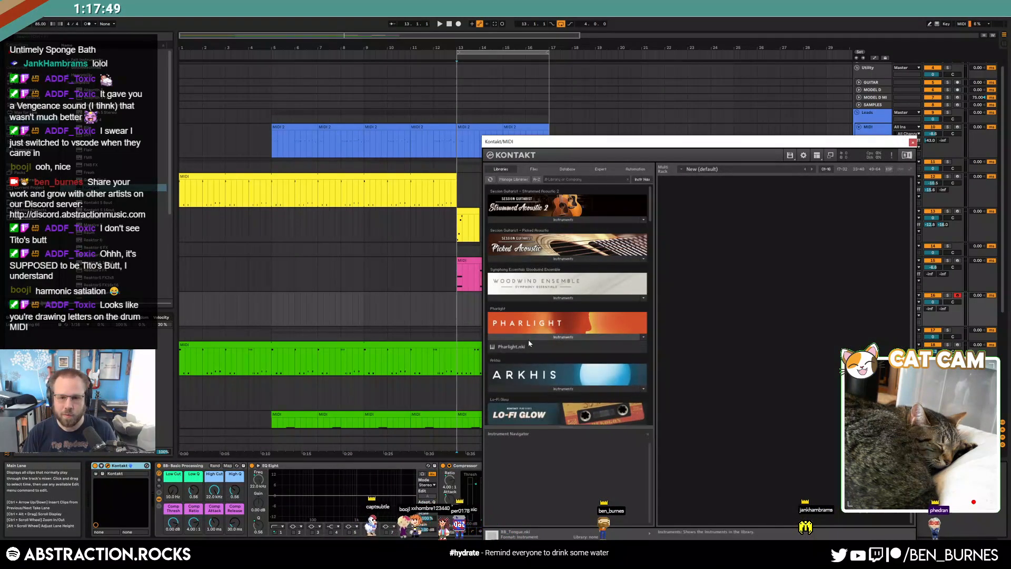
pyautogui.doubleClick(522, 346)
pyautogui.moveTo(855, 141); pyautogui.dragTo(475, 71)
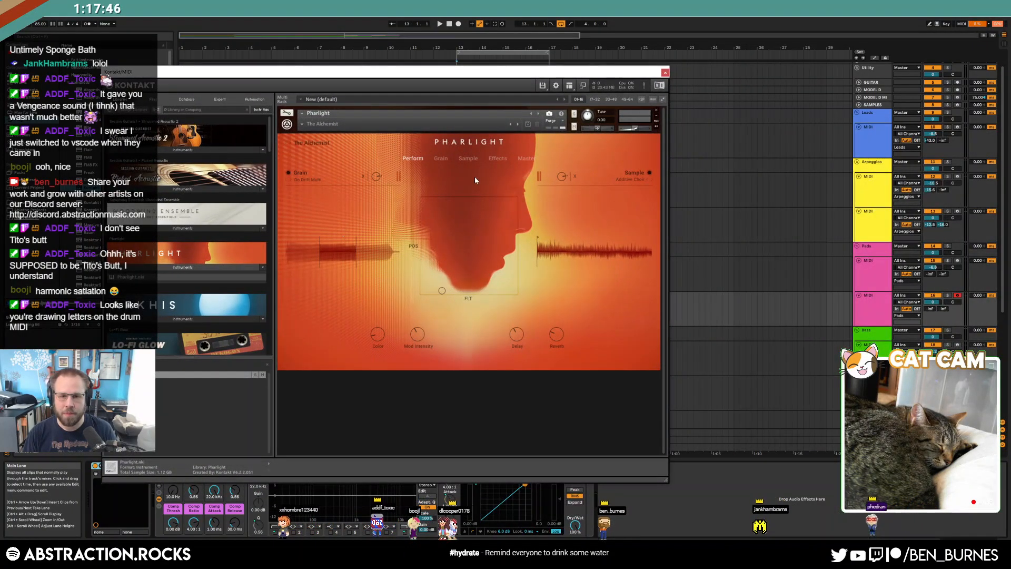
# - Load Pharlight's Elysian Light preset from the Pad category and close the plug-in window
pyautogui.click(311, 124)
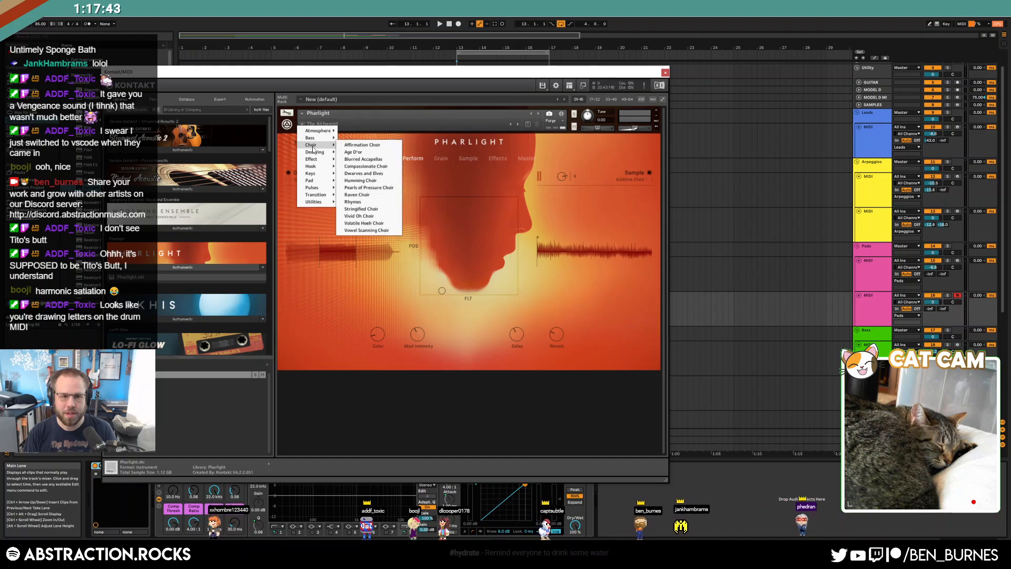
pyautogui.moveTo(316, 181)
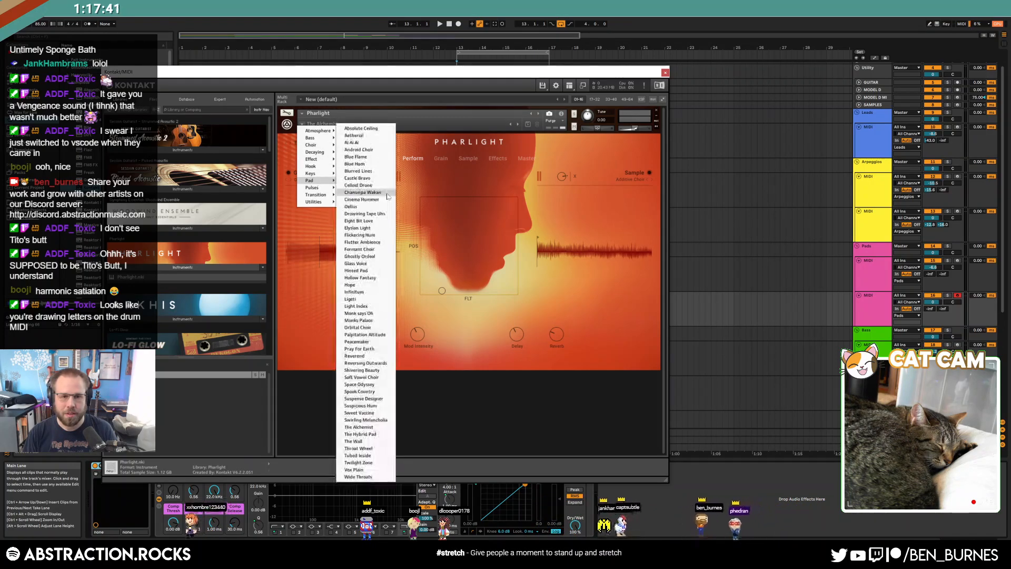
pyautogui.click(372, 231)
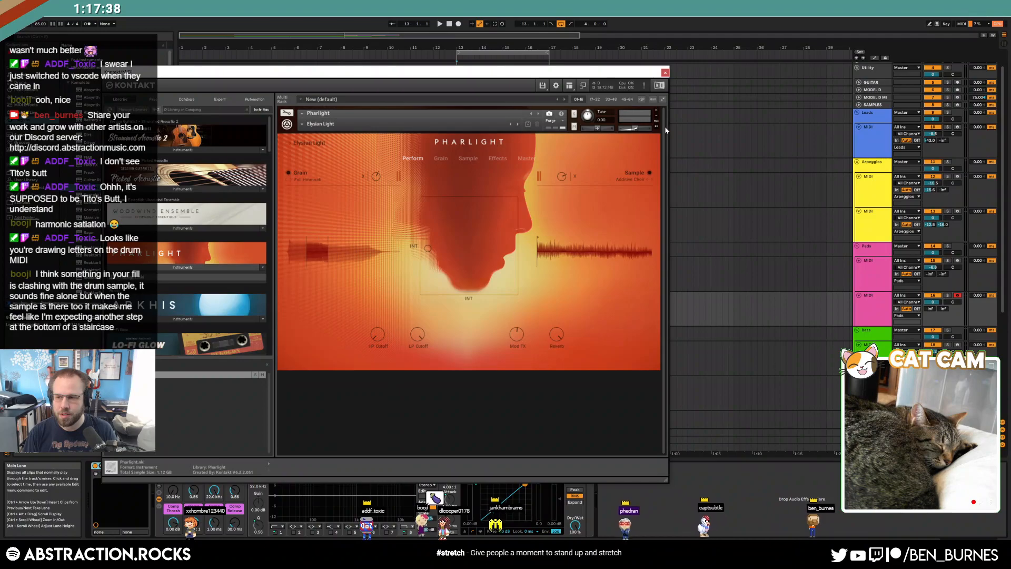
pyautogui.click(665, 73)
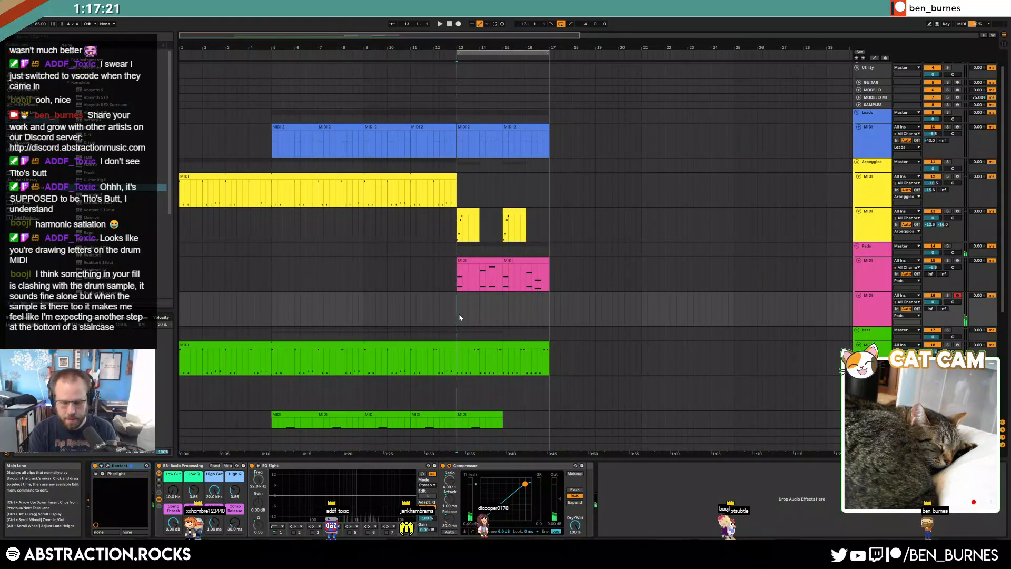
# - Play the loop and record a sustained chord at bar 15 on the new pad track
pyautogui.press('space')
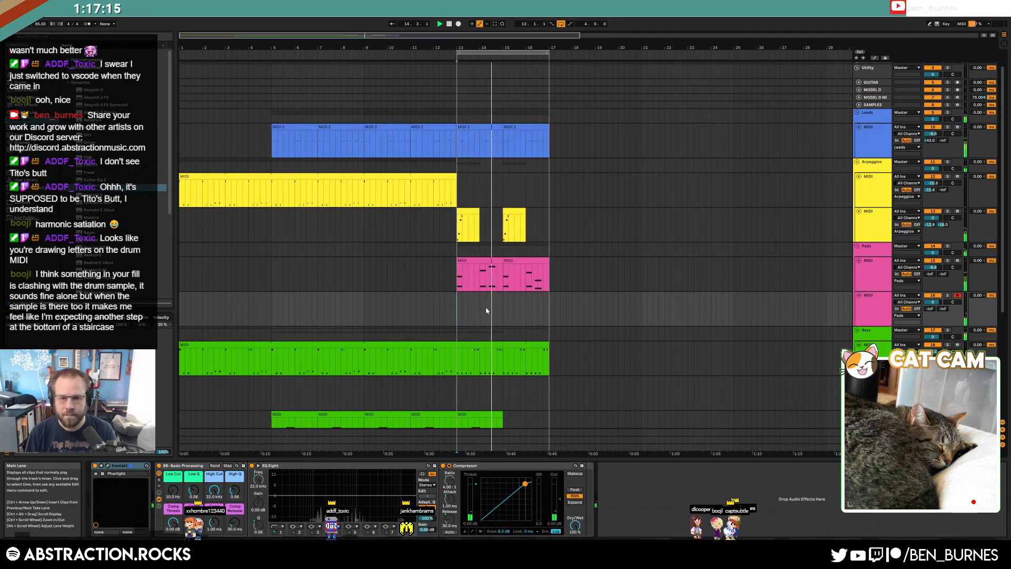
pyautogui.press('F9')
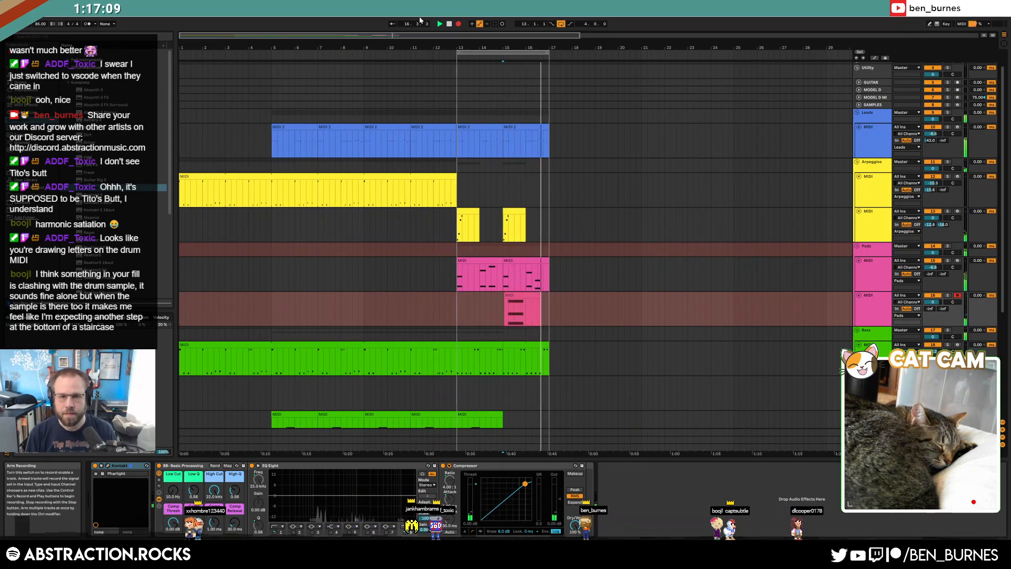
pyautogui.press('F9')
# - Trim the recorded pad clip to bar 15 only and lower the new pad track's volume
pyautogui.moveTo(542, 296); pyautogui.dragTo(529, 300)
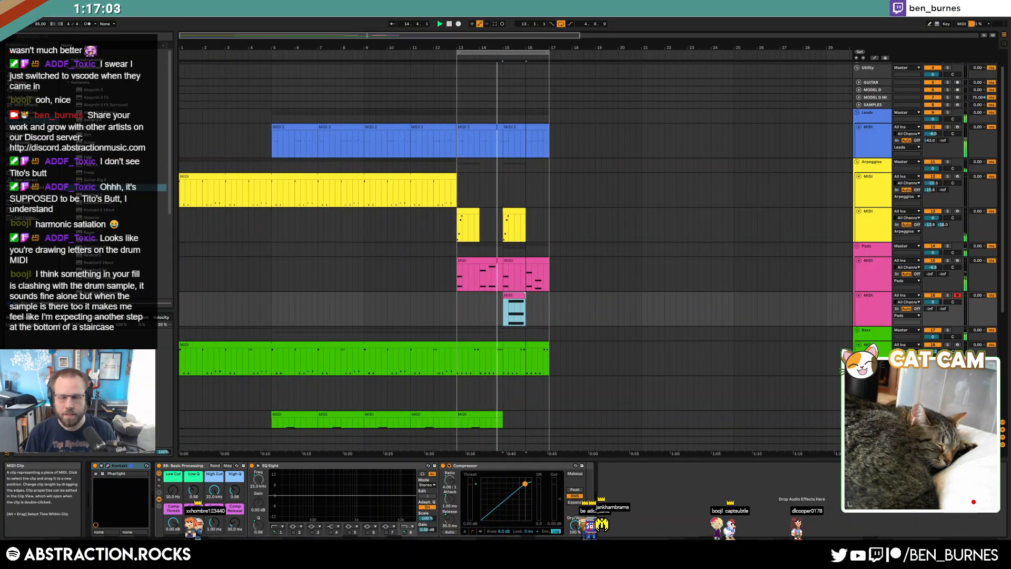
pyautogui.moveTo(932, 302); pyautogui.dragTo(932, 311)
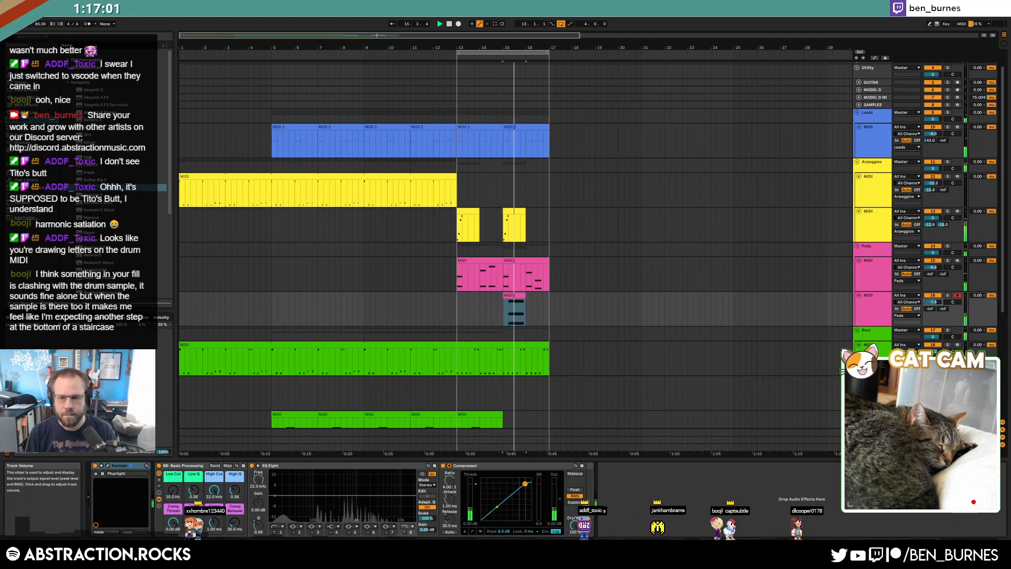
# - Examine the drum rack clip's notes from bar 13 and audition the drums soloed and with the other tracks
pyautogui.scroll(-6, 576, 350)
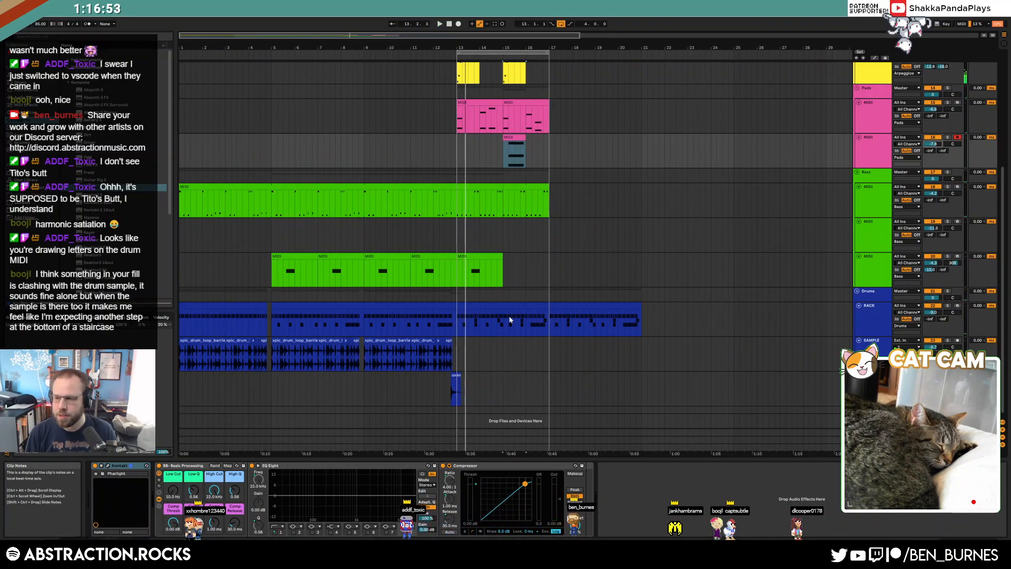
pyautogui.doubleClick(531, 325)
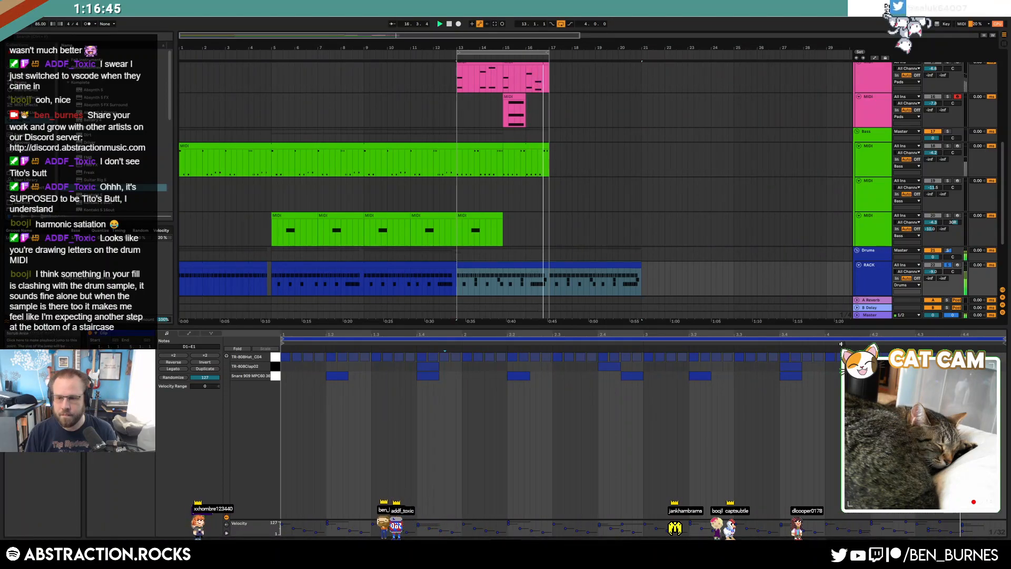
pyautogui.click(948, 265)
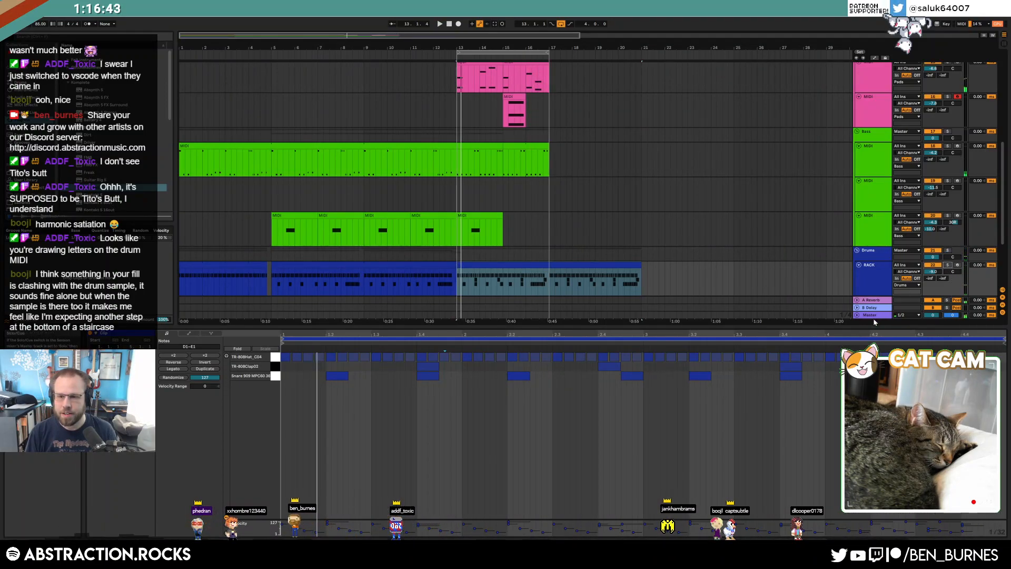
pyautogui.click(519, 285)
pyautogui.press('space')
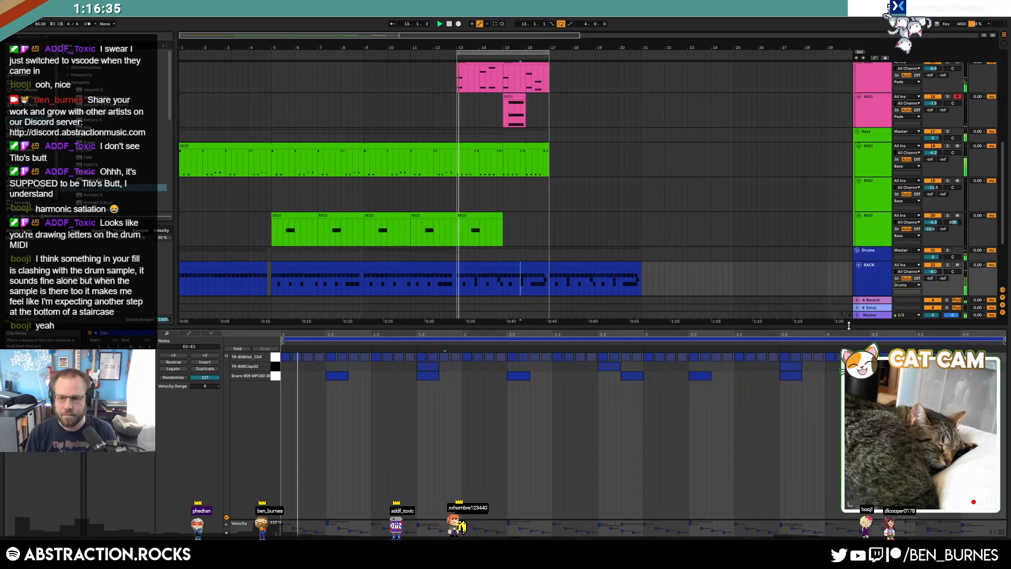
pyautogui.click(547, 321)
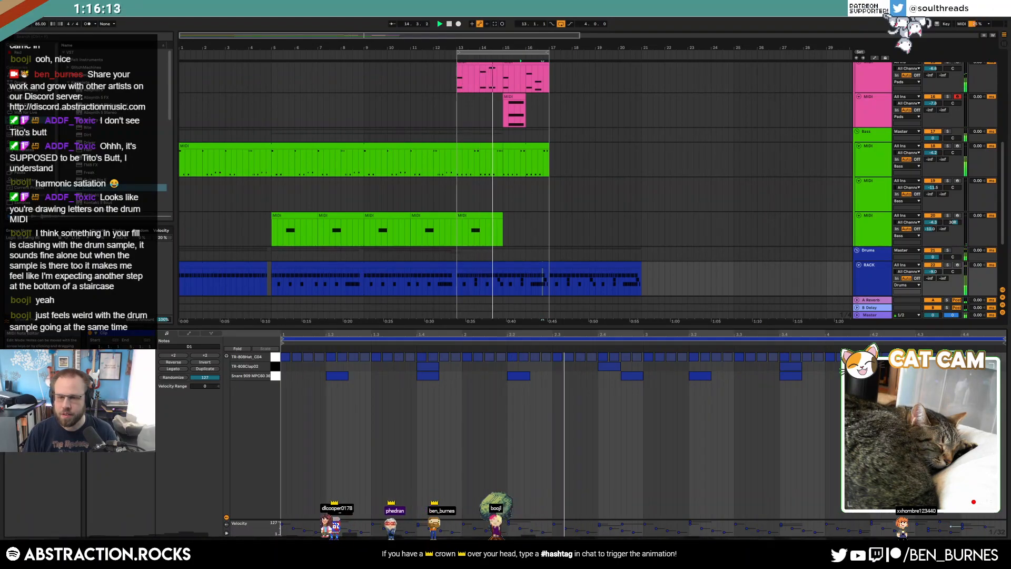
# - Listen to the transition from bar 12 into bar 13 and recheck the drum rack fill at the end of bar 16
pyautogui.hotkey('shift', 'Tab')
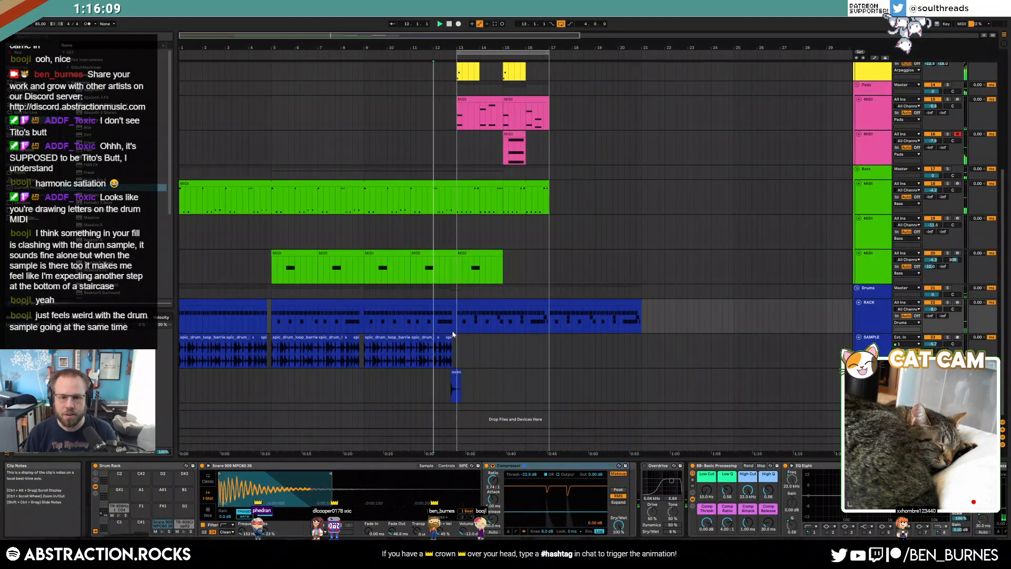
pyautogui.press('space')
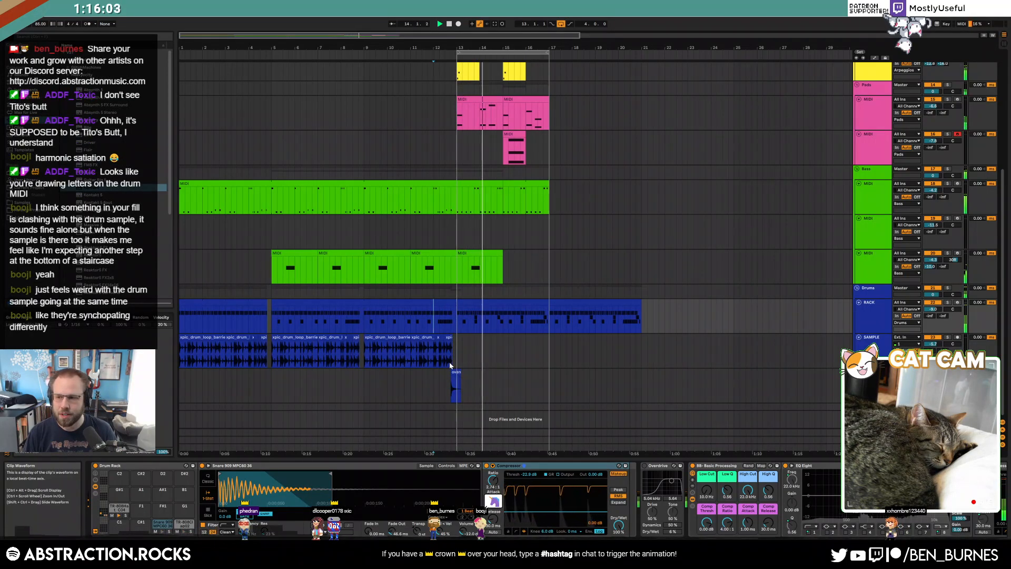
pyautogui.doubleClick(541, 303)
pyautogui.click(538, 272)
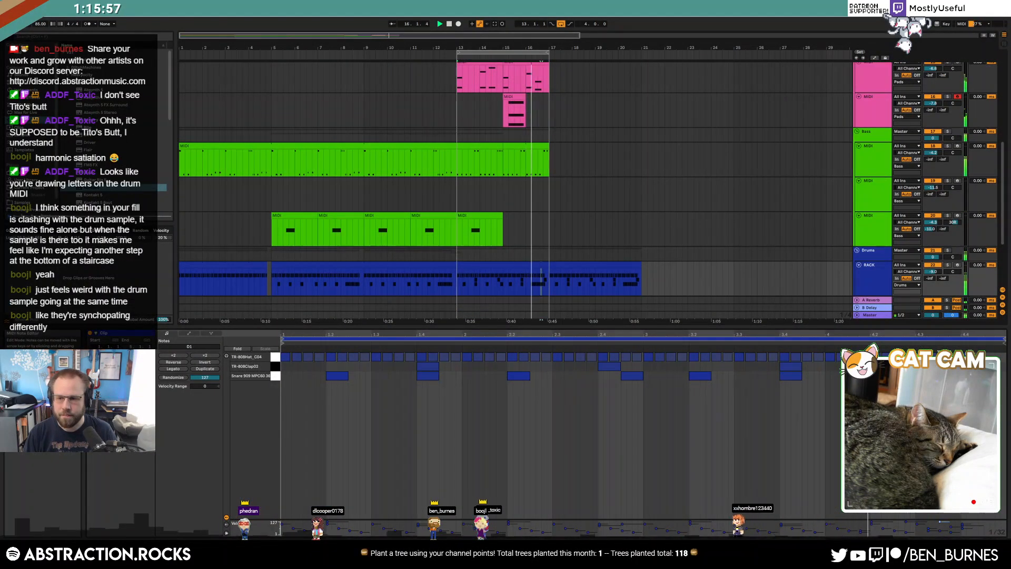
pyautogui.hotkey('shift', 'Tab')
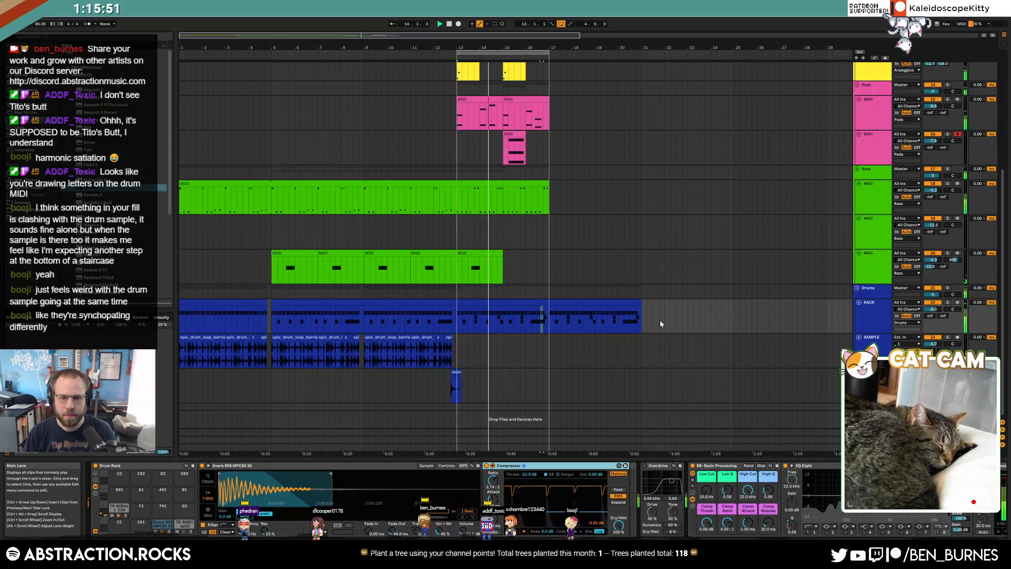
# - Duplicate bars 13–16 of the third bass track into bars 17–20
pyautogui.scroll(2, 658, 321)
pyautogui.scroll(1, 657, 323)
pyautogui.moveTo(547, 316); pyautogui.dragTo(457, 324)
pyautogui.hotkey('ctrl', 'd')
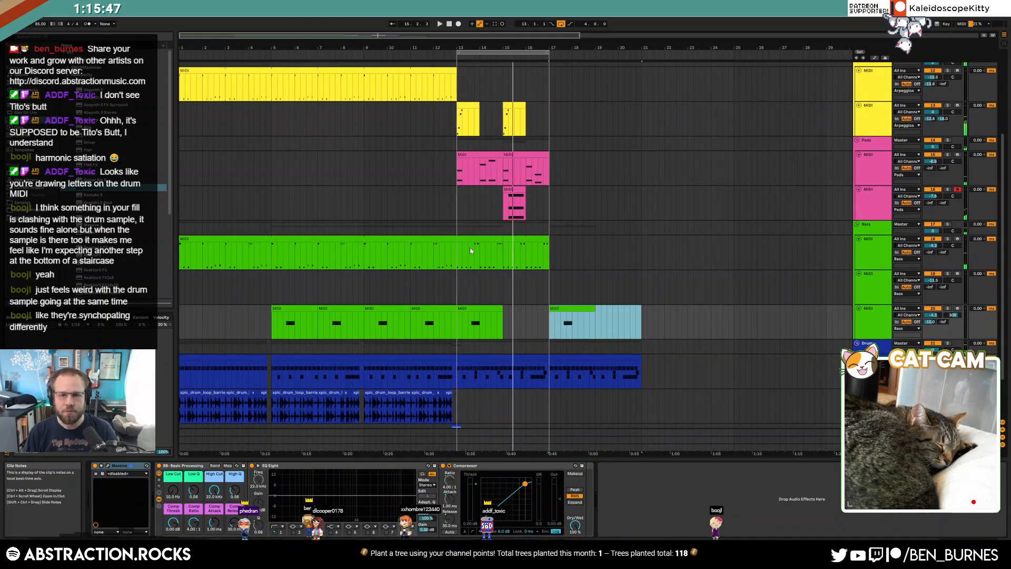
# - Extend the first bass track's clip to the end of bar 20
pyautogui.moveTo(458, 242); pyautogui.dragTo(549, 243)
pyautogui.hotkey('shift', 'Tab')
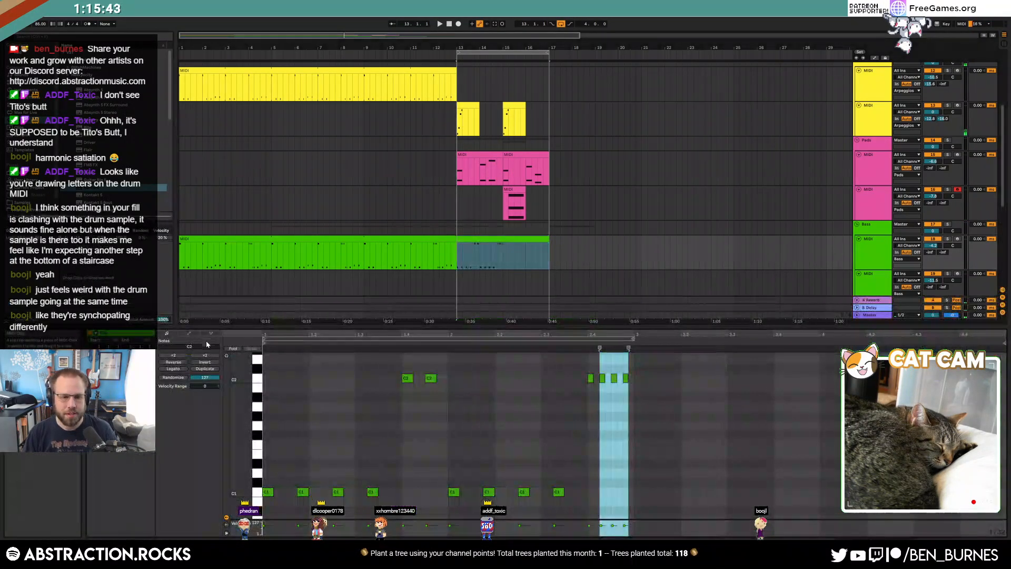
pyautogui.hotkey('shift', 'Tab')
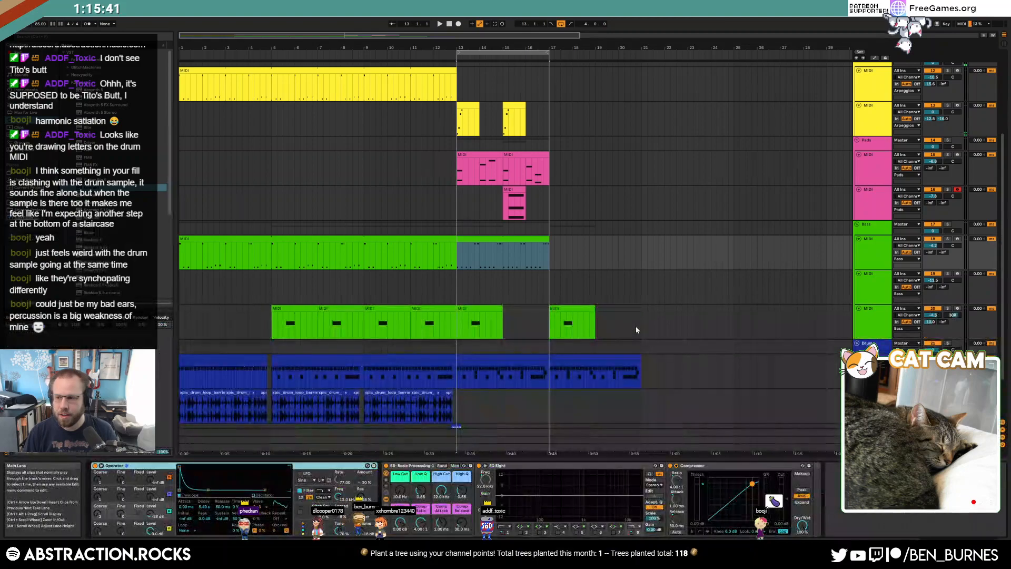
pyautogui.click(512, 240)
pyautogui.moveTo(548, 238); pyautogui.dragTo(641, 240)
pyautogui.moveTo(457, 375); pyautogui.dragTo(551, 377)
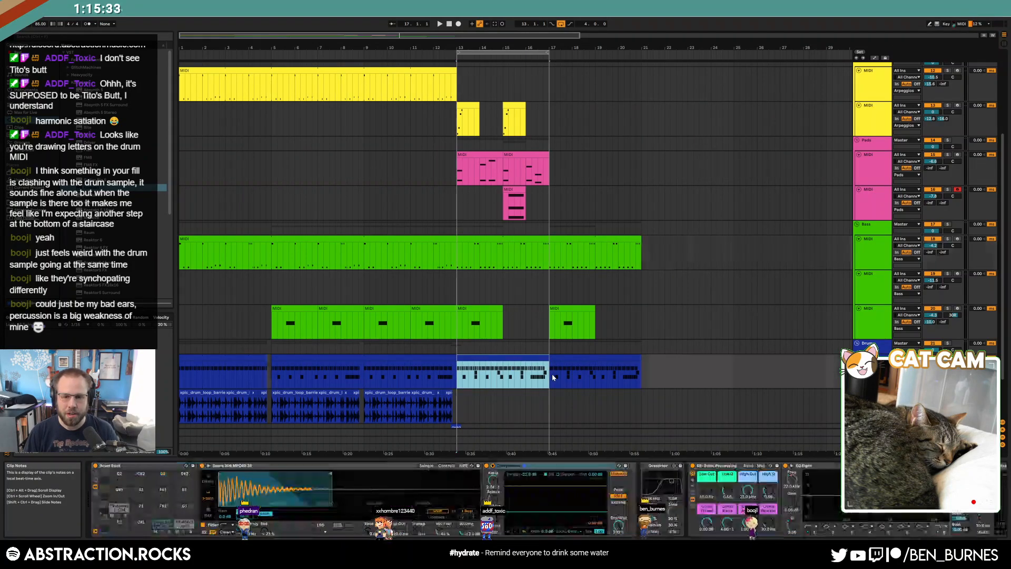
pyautogui.click(550, 375)
pyautogui.scroll(-3, 553, 373)
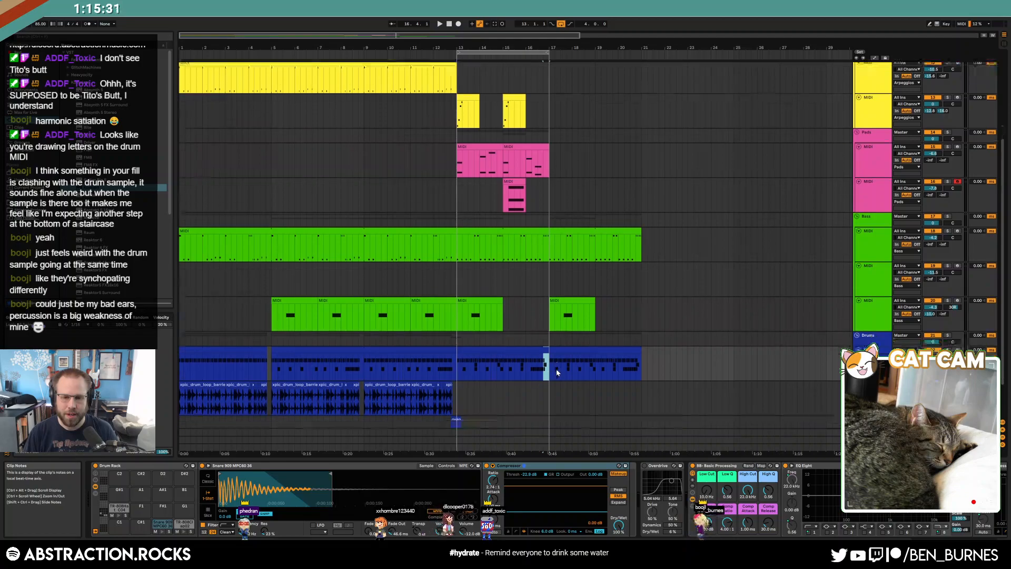
# - Duplicate bars 13–16 of the second arpeggio track into bars 17–20
pyautogui.scroll(5, 557, 368)
pyautogui.scroll(2, 567, 377)
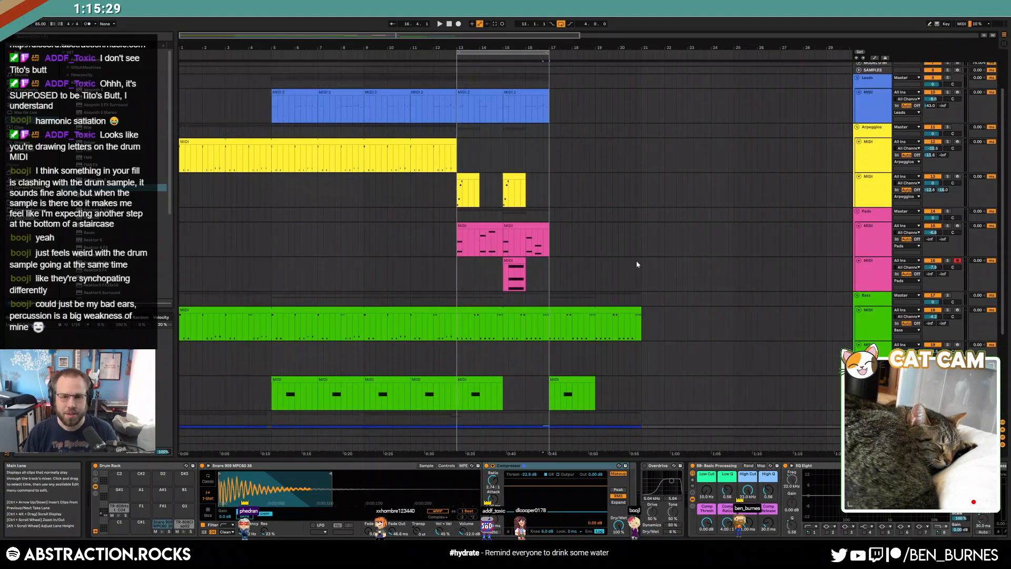
pyautogui.moveTo(548, 191); pyautogui.dragTo(459, 198)
pyautogui.hotkey('ctrl', 'd')
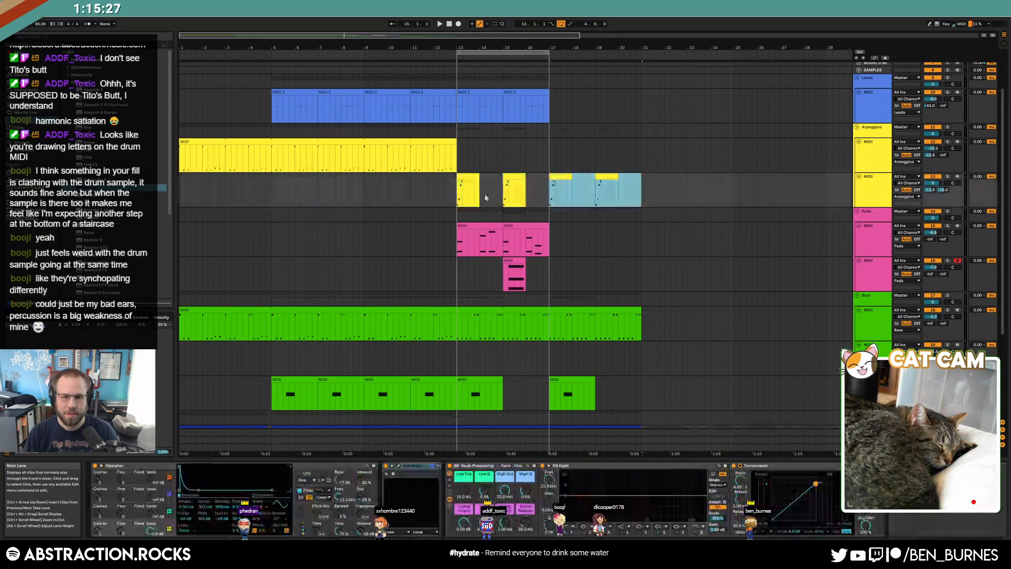
# - Duplicate the two-bar lead clip at bar 13 repeatedly so the lead part runs through bar 20
pyautogui.click(487, 95)
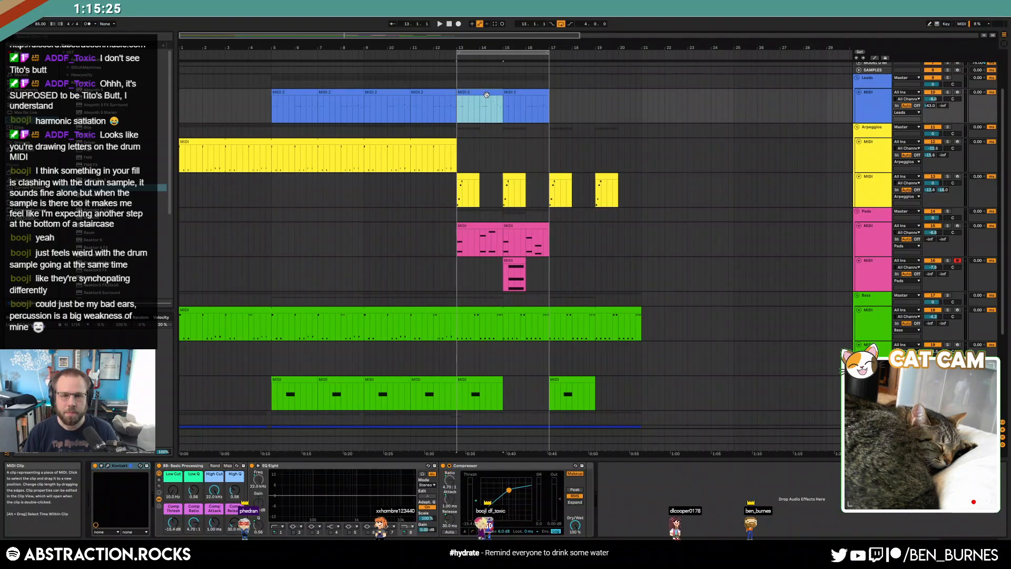
pyautogui.hotkey('ctrl', 'd')
pyautogui.hotkey('ctrl', 'd')
pyautogui.hotkey('ctrl', 'd')
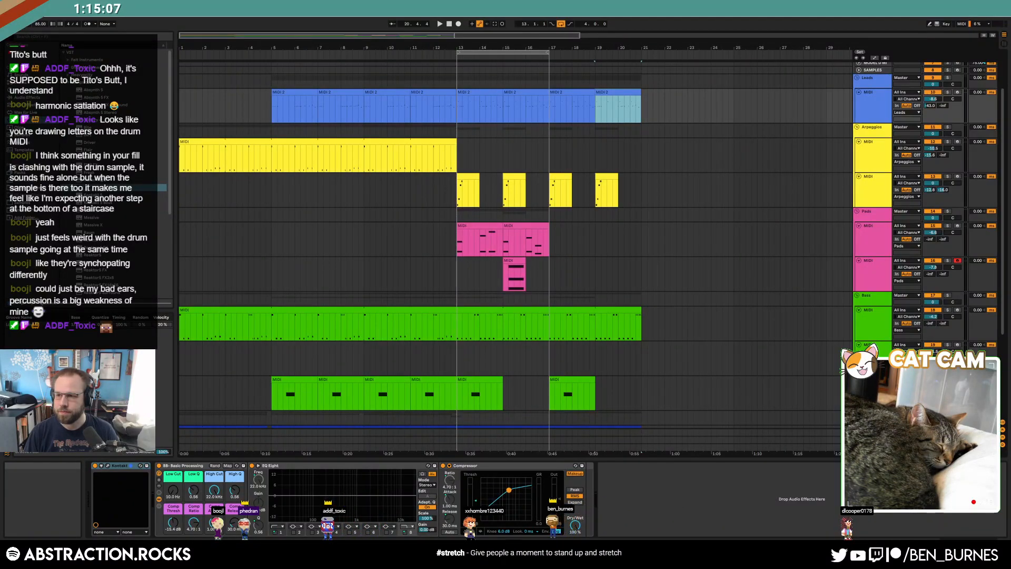
# - Duplicate bars 13–16 of both pad tracks into bars 17–20
pyautogui.click(604, 237)
pyautogui.click(479, 242)
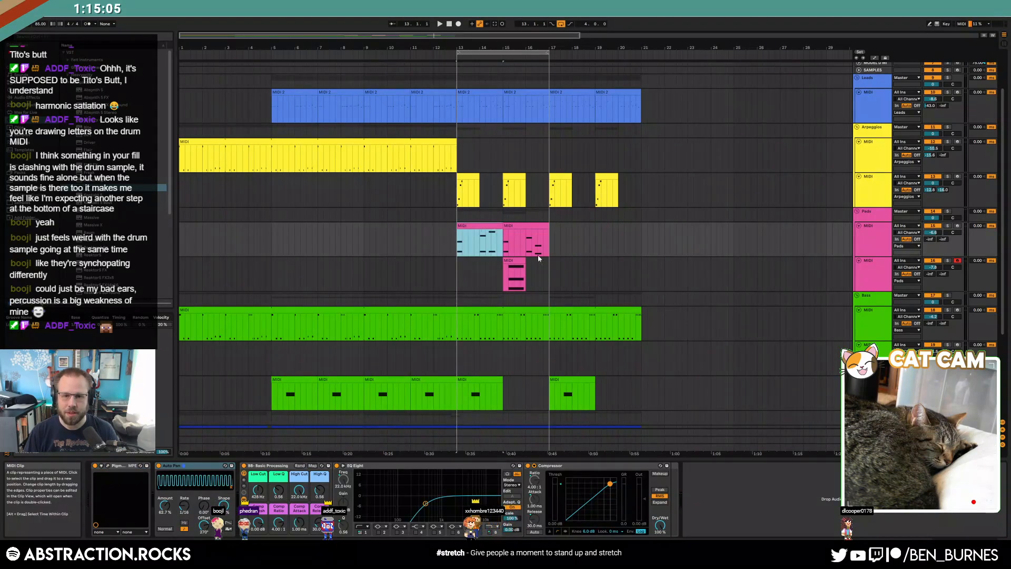
pyautogui.keyDown('shift'); pyautogui.click(547, 268); pyautogui.keyUp('shift')
pyautogui.hotkey('ctrl', 'd')
pyautogui.click(716, 231)
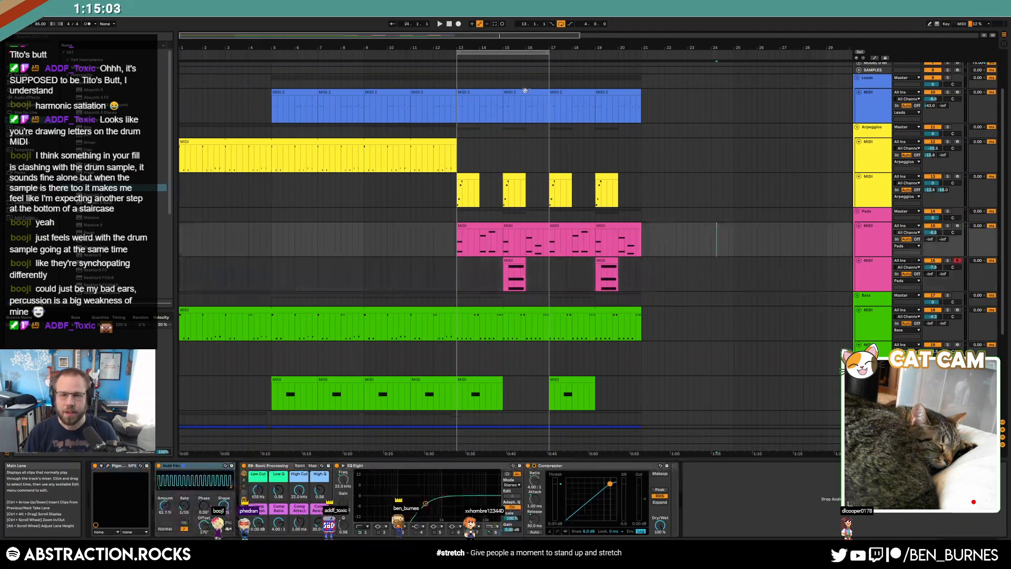
# - Extend the loop region to the end of bar 20 and arm the first arpeggio track for recording
pyautogui.moveTo(548, 52); pyautogui.dragTo(641, 57)
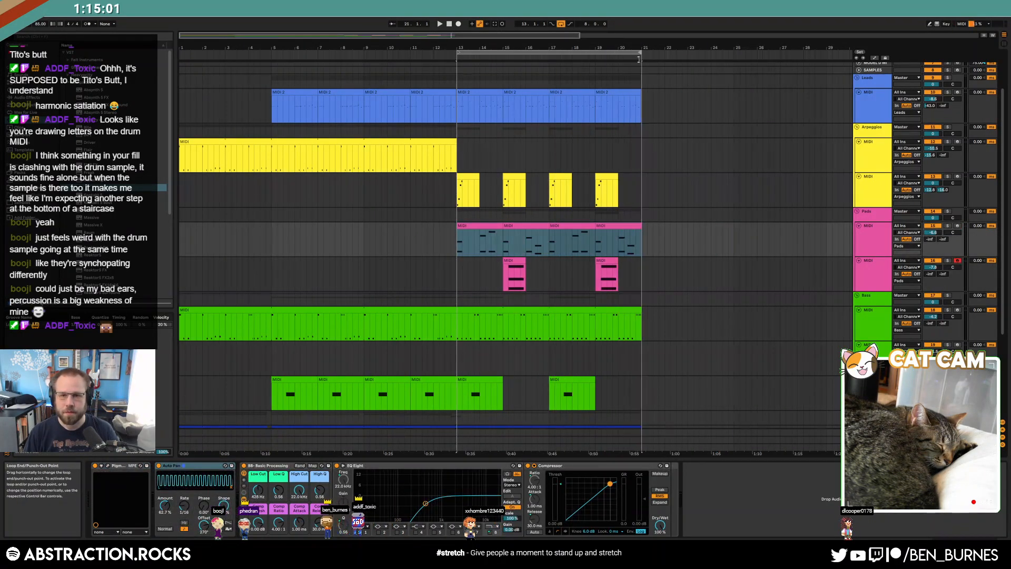
pyautogui.click(856, 182)
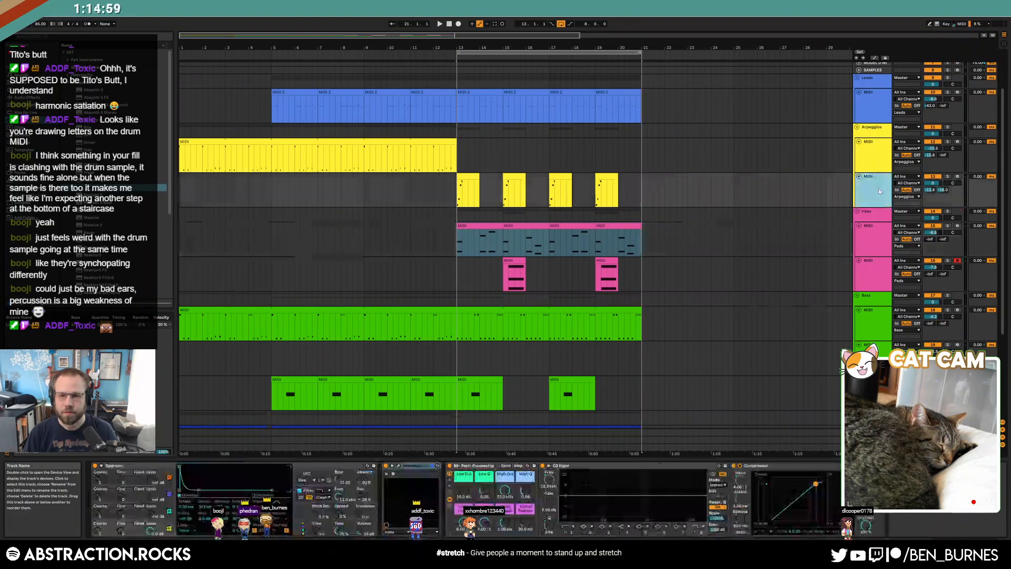
pyautogui.click(474, 148)
pyautogui.click(958, 142)
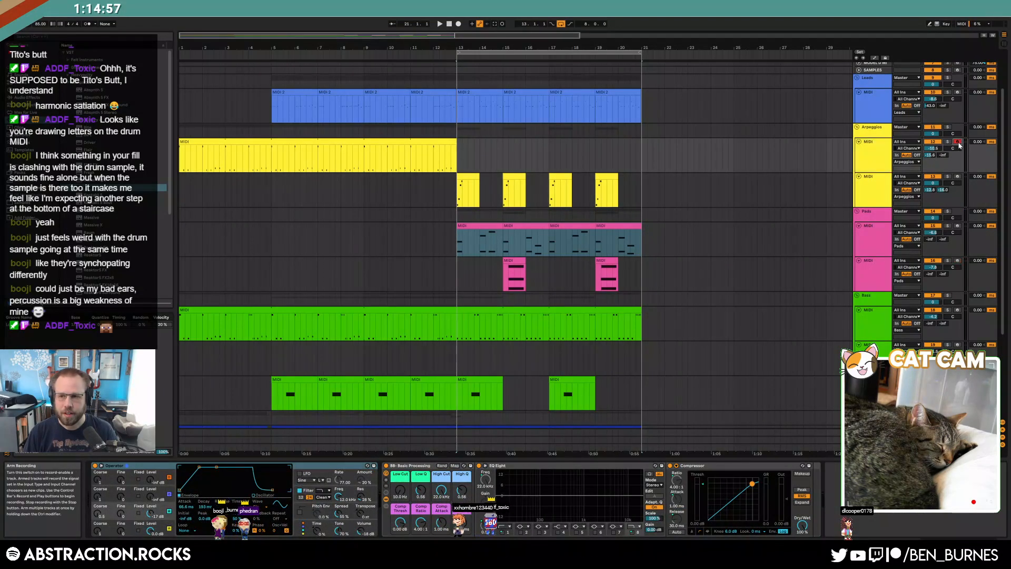
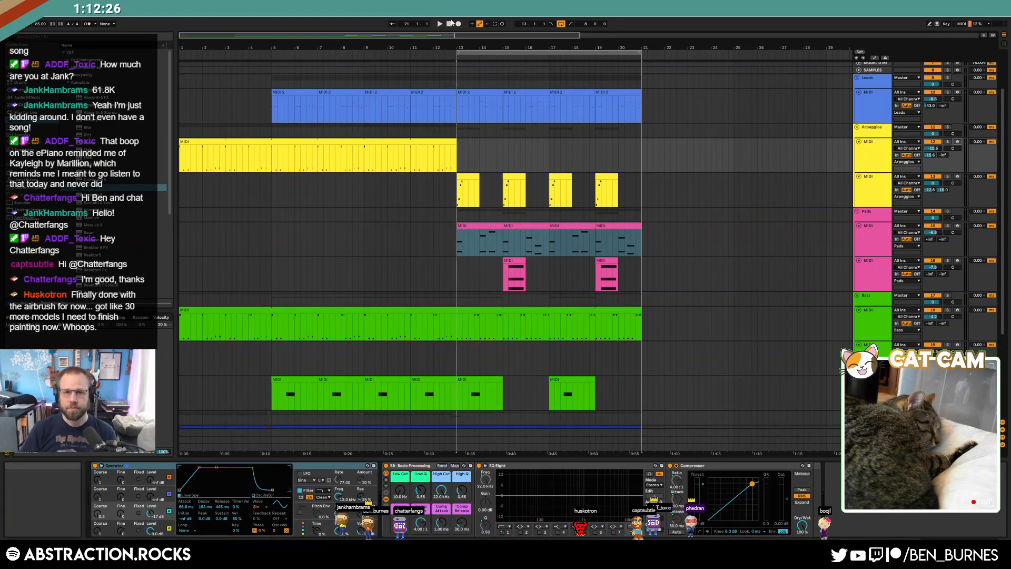
# - Play from the start while changing oscillator B's waveform and reshaping the envelope in the first arpeggio track's Operator
pyautogui.click(449, 23)
pyautogui.press('space')
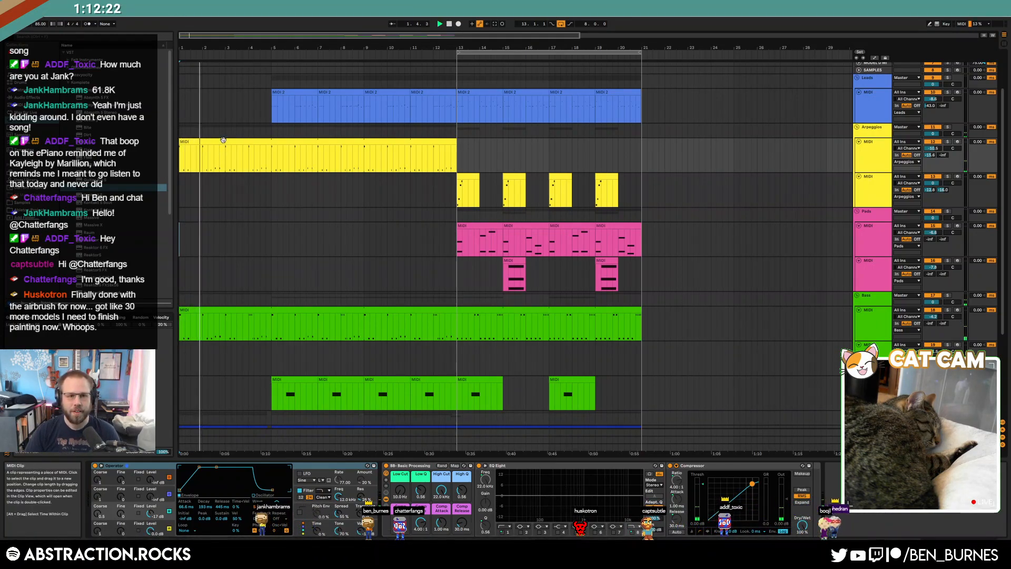
pyautogui.click(327, 158)
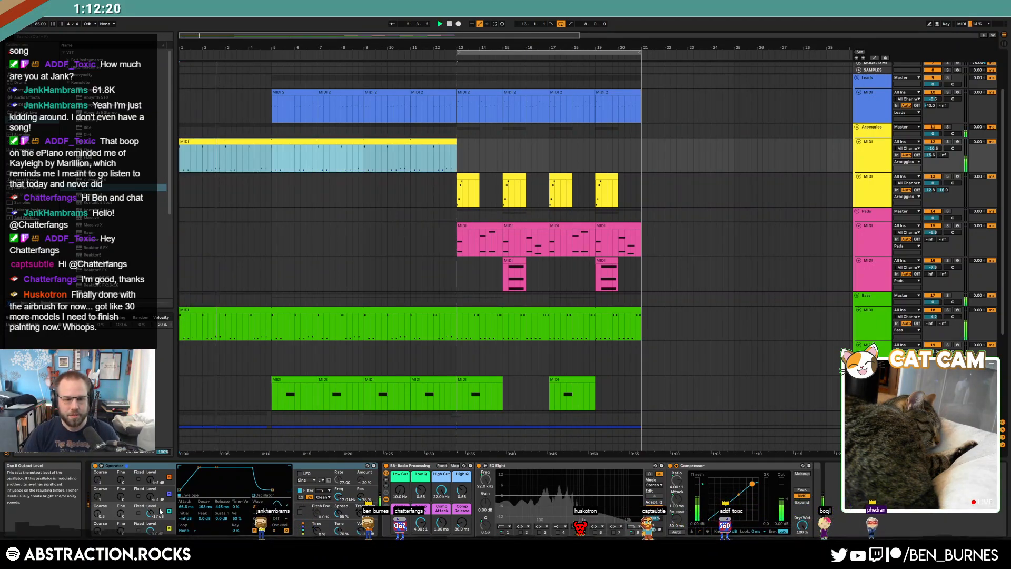
pyautogui.click(146, 525)
pyautogui.click(260, 507)
pyautogui.click(259, 391)
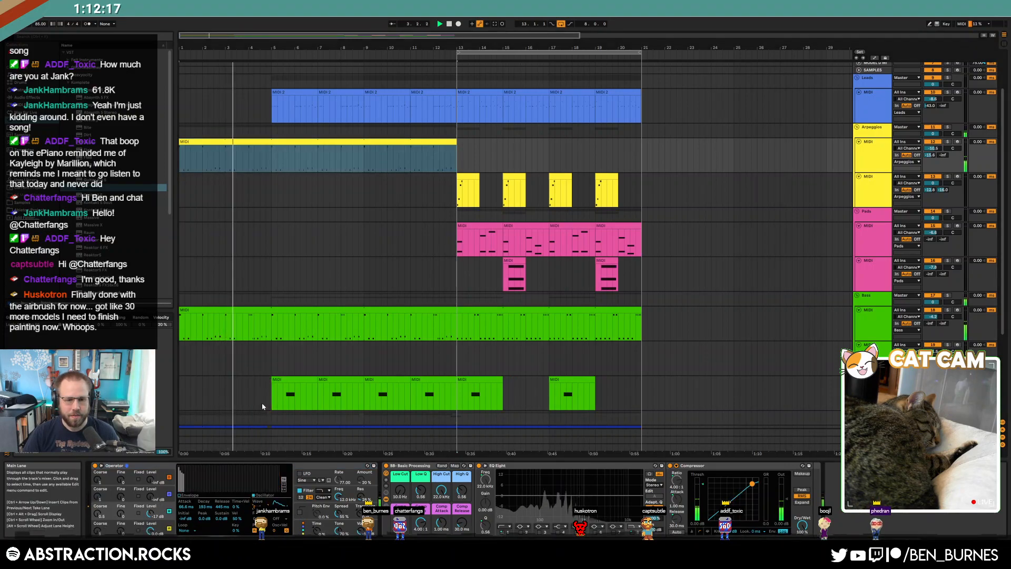
pyautogui.click(260, 506)
pyautogui.click(261, 435)
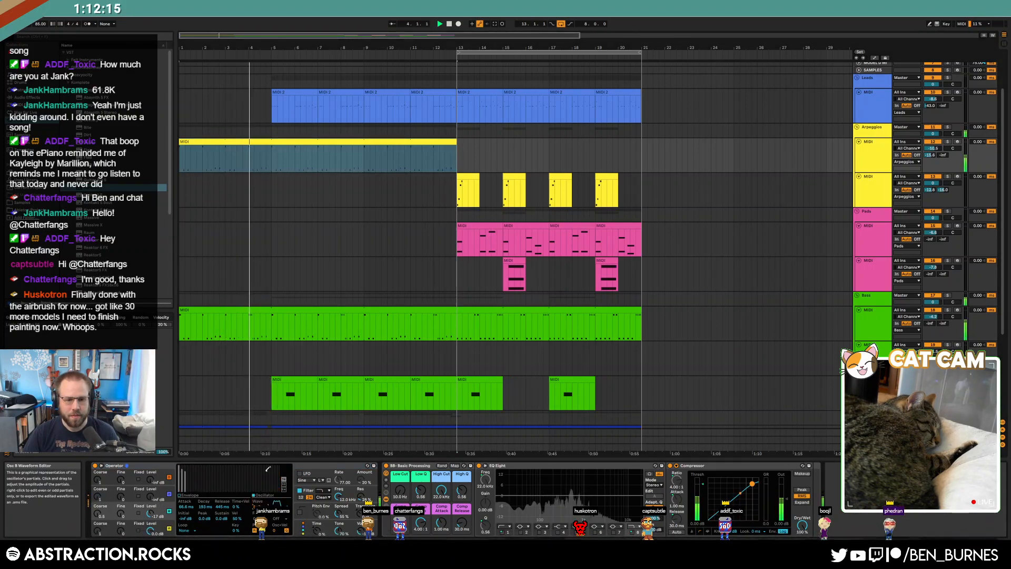
pyautogui.click(260, 506)
pyautogui.click(260, 447)
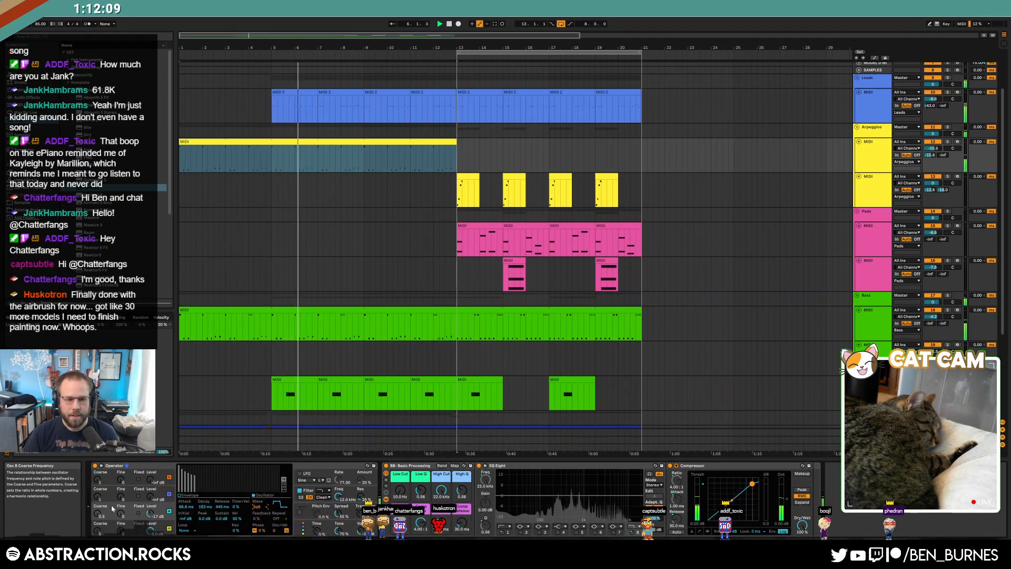
pyautogui.click(189, 495)
pyautogui.moveTo(199, 467); pyautogui.dragTo(201, 489)
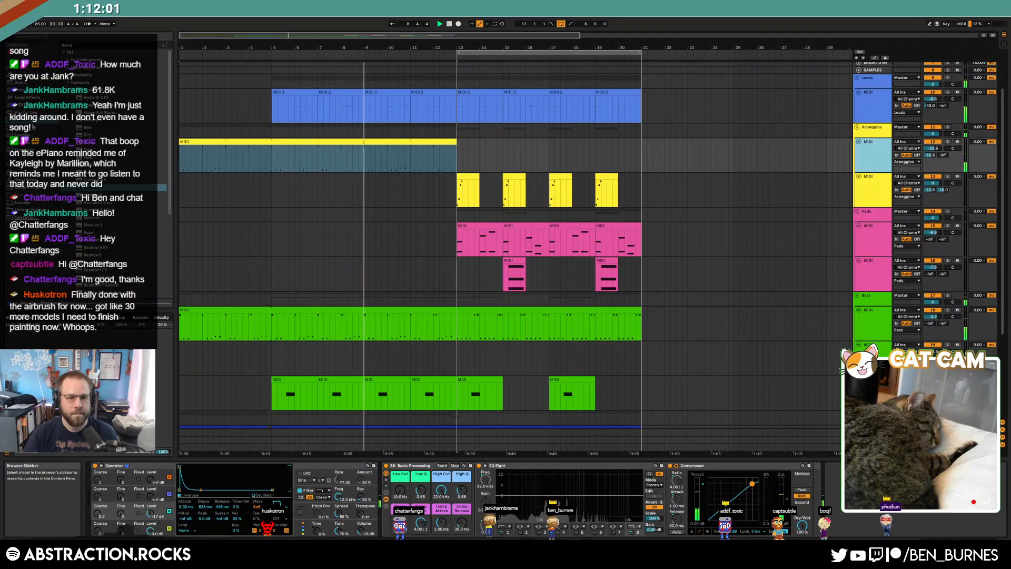
# - Examine the drum rack clip's notes in bars 9–12 while listening to the lead-in to bar 13
pyautogui.click(38, 204)
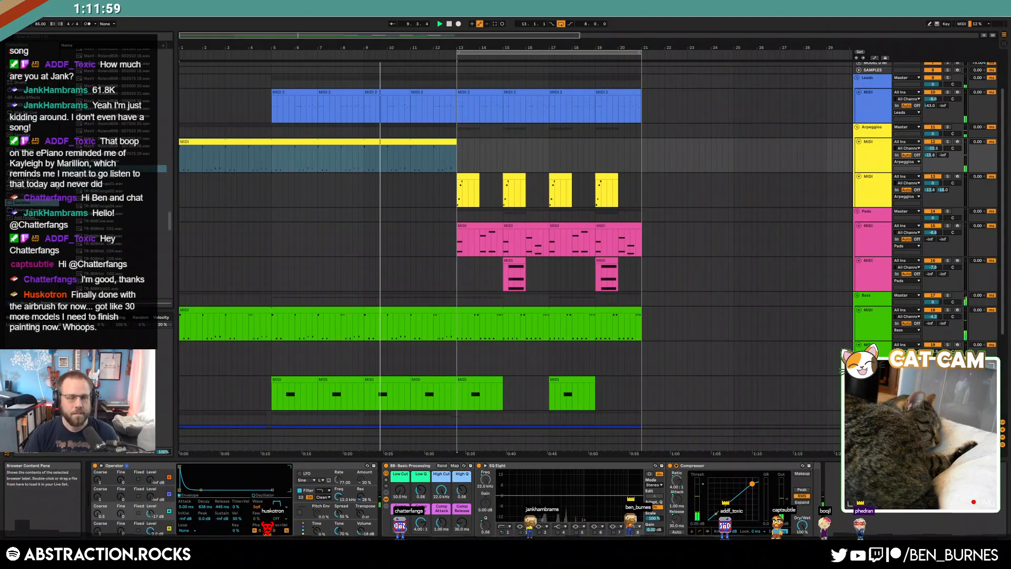
pyautogui.scroll(-5, 421, 264)
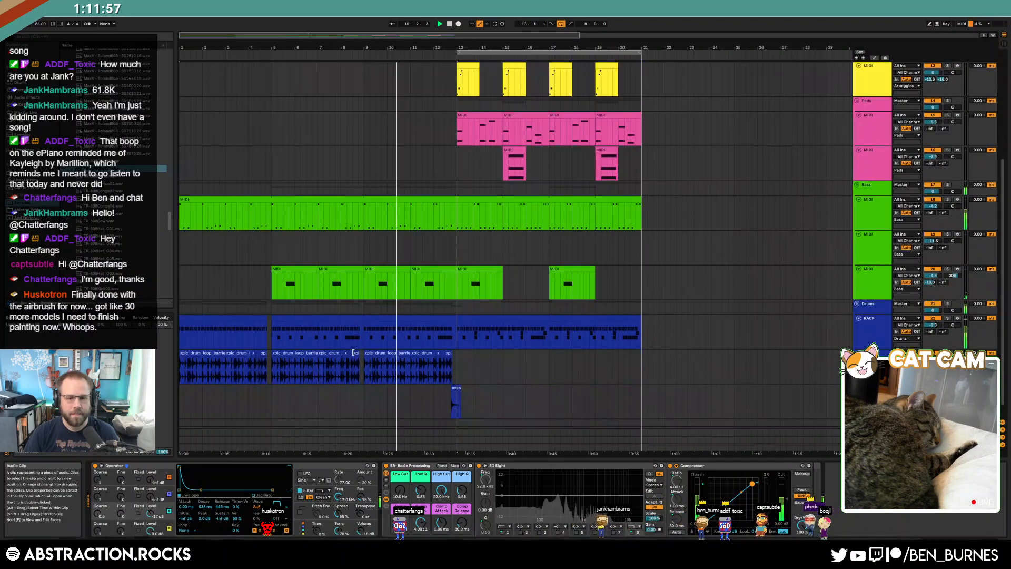
pyautogui.moveTo(363, 332); pyautogui.dragTo(445, 332)
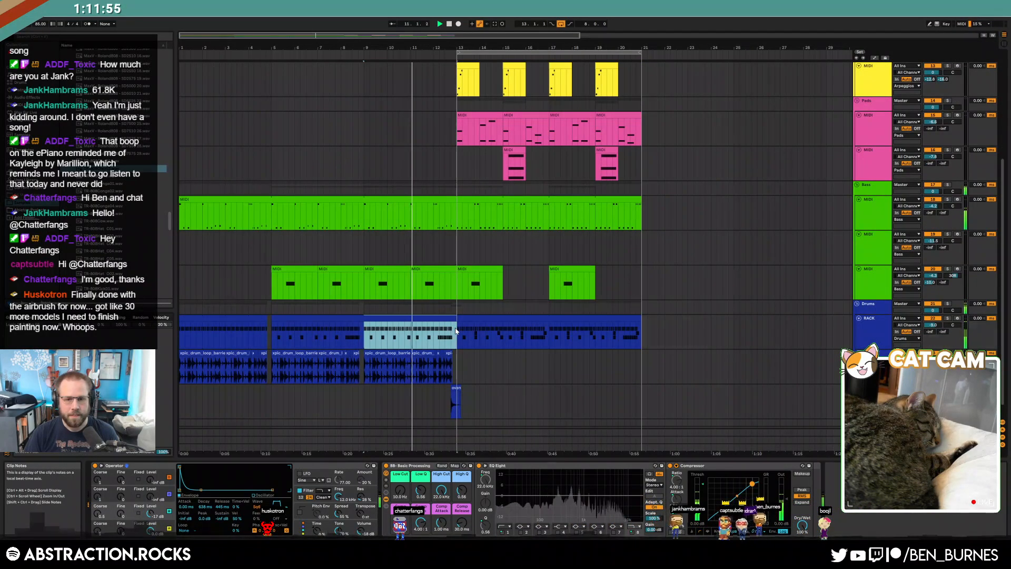
pyautogui.doubleClick(446, 332)
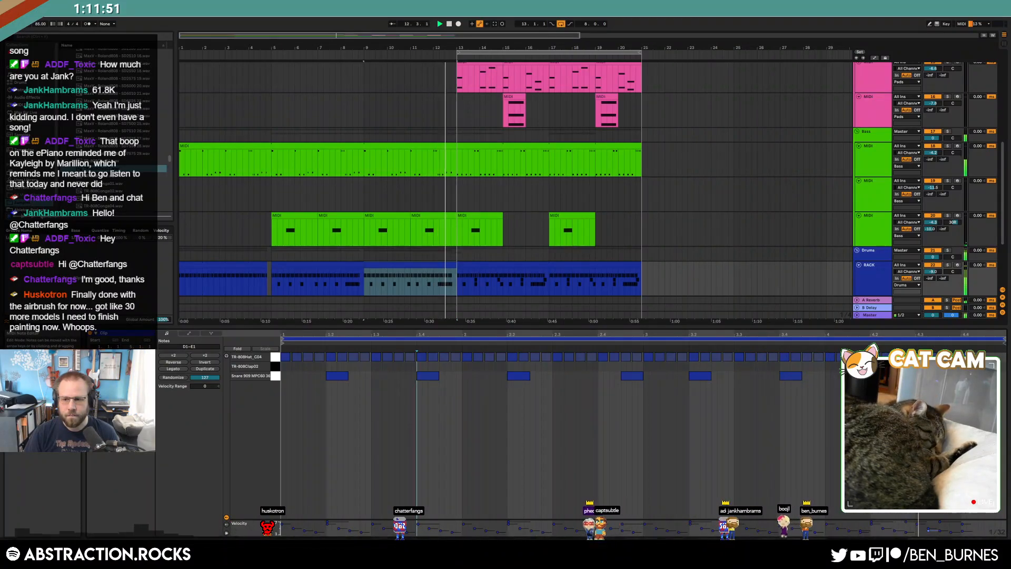
pyautogui.click(457, 279)
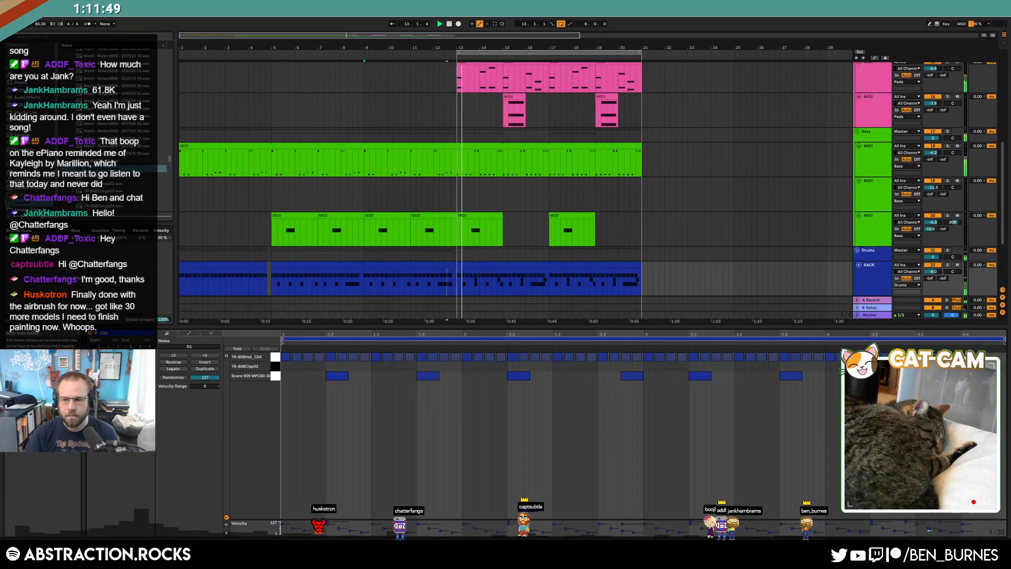
pyautogui.hotkey('shift', 'Tab')
pyautogui.scroll(5, 456, 166)
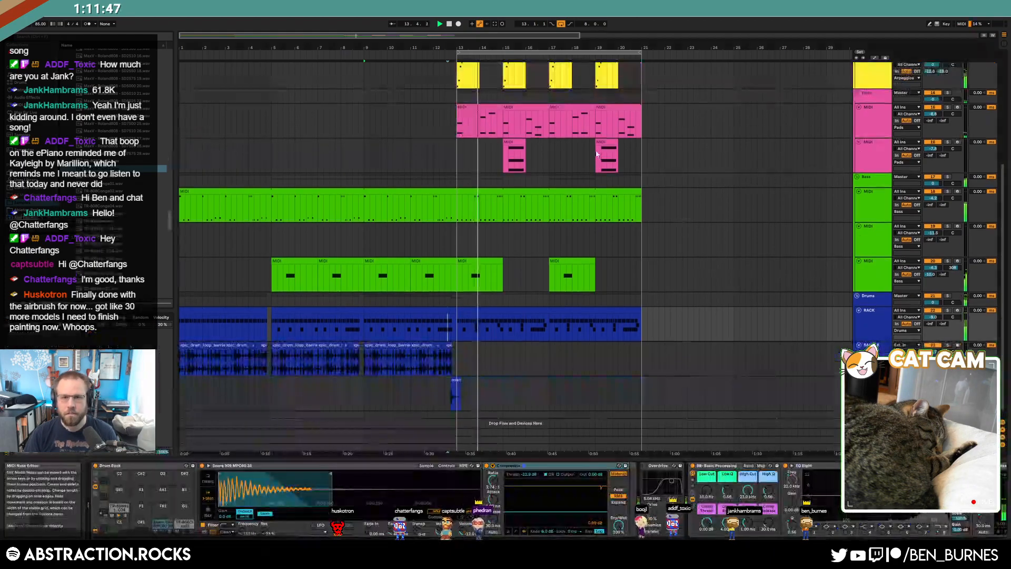
# - Open ValhallaSupermassive on the second arpeggio track and set its feedback to 51.6%
pyautogui.click(456, 166)
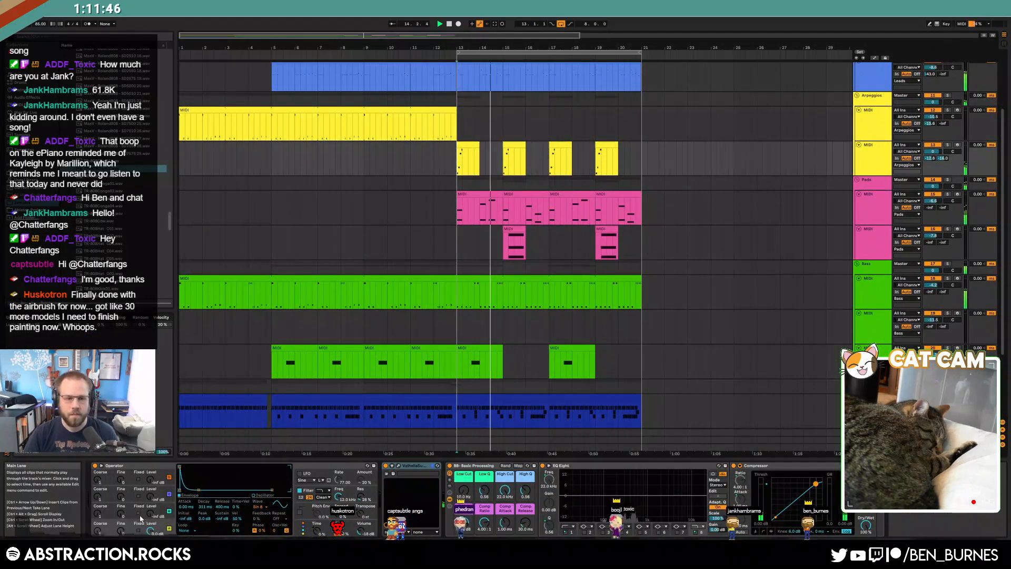
pyautogui.click(398, 465)
pyautogui.moveTo(687, 214); pyautogui.dragTo(688, 220)
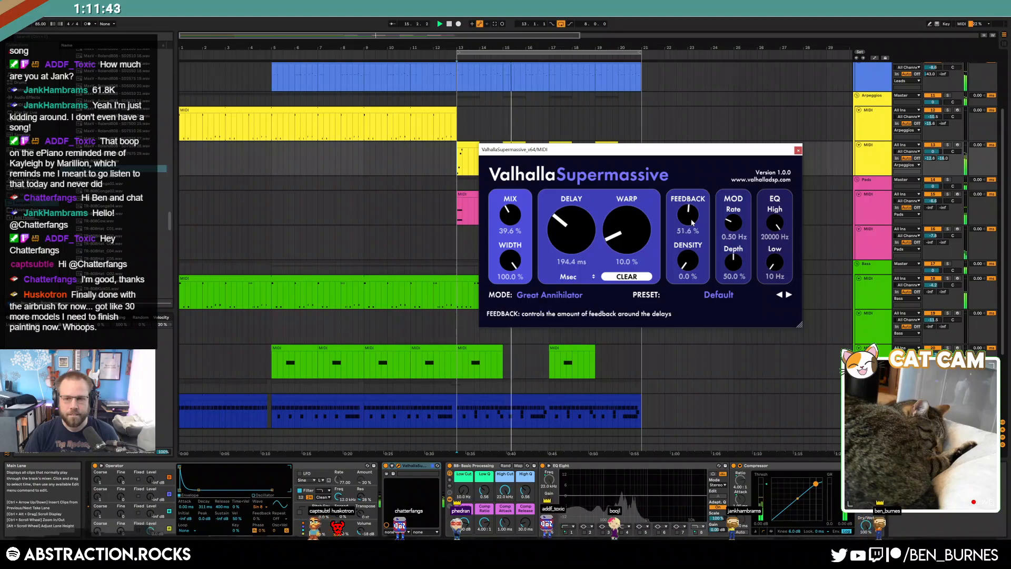
# - Adjust the Mix amount of the ValhallaSupermassive reverb and close its window
pyautogui.moveTo(510, 214); pyautogui.dragTo(521, 224)
pyautogui.click(798, 150)
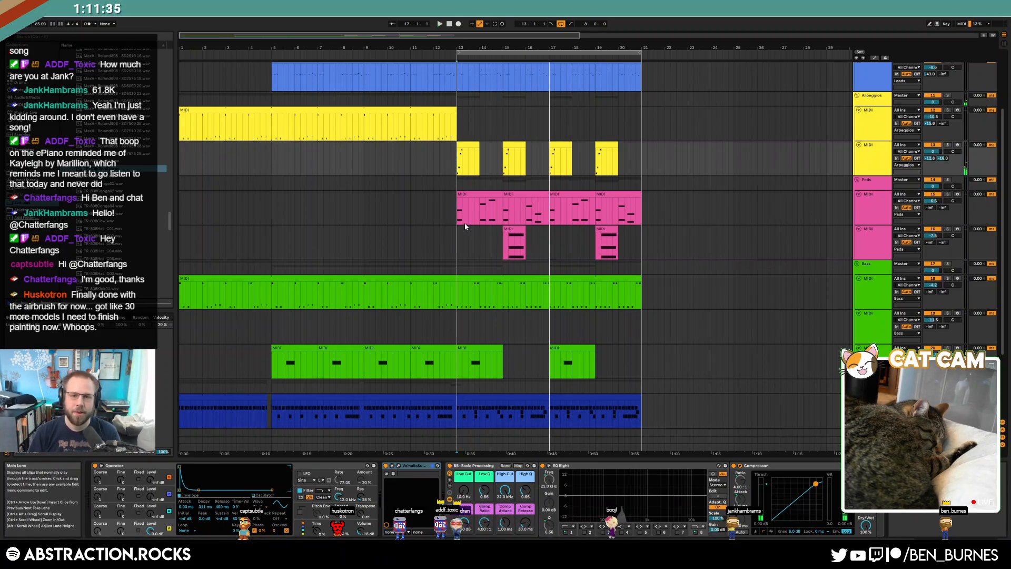
pyautogui.click(589, 287)
pyautogui.scroll(5, 584, 295)
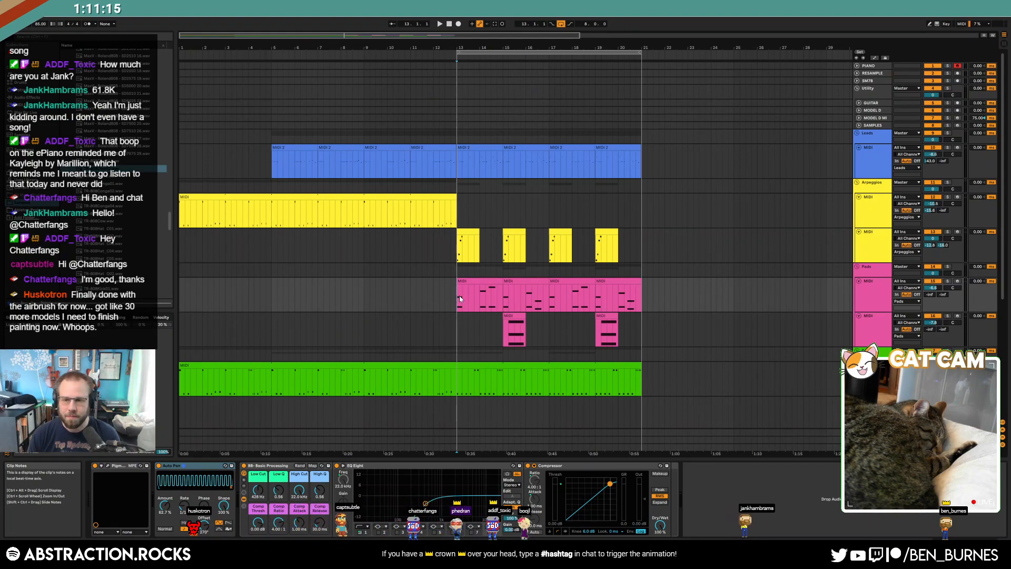
# - Start saving the Live set and choose the 2 Hour Tracks 2021 folder inside Ableton Projects as its location
pyautogui.hotkey('ctrl', 's')
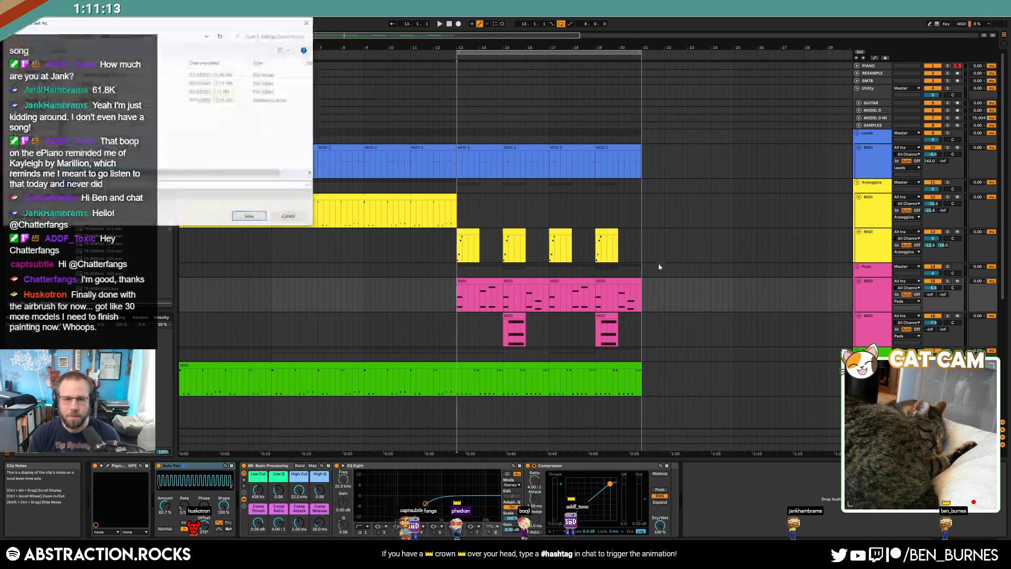
pyautogui.moveTo(167, 25); pyautogui.dragTo(610, 142)
pyautogui.click(518, 151)
pyautogui.click(597, 152)
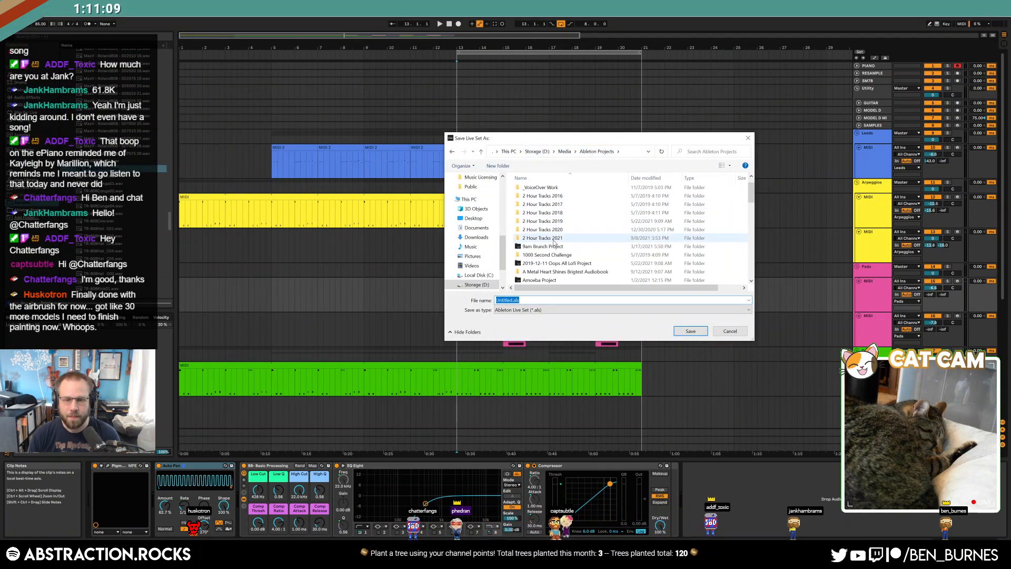
pyautogui.doubleClick(545, 237)
# - Name the Live set "2021-09-15 Struggle" and save it
pyautogui.write('202')
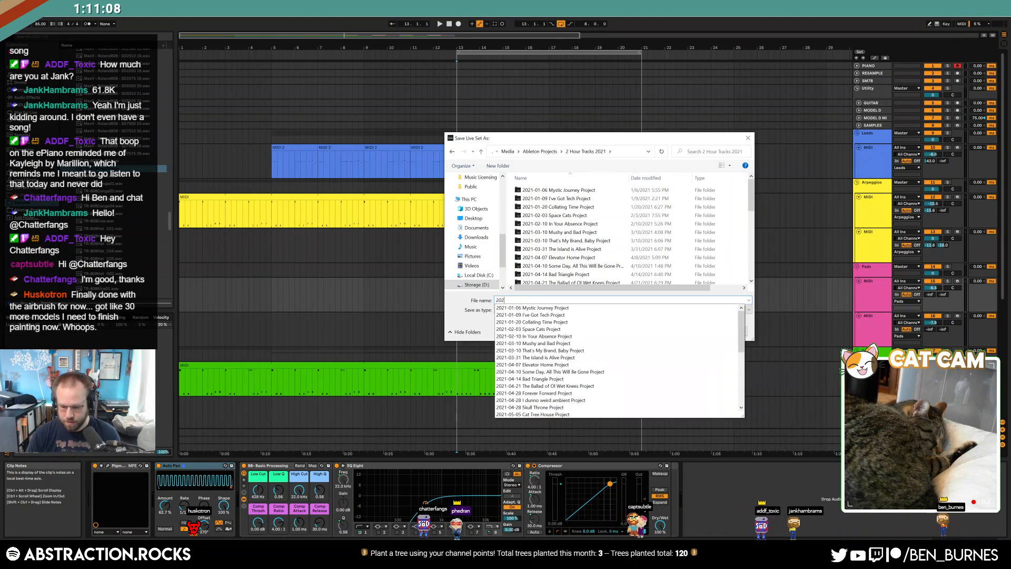
pyautogui.write('1-09-15')
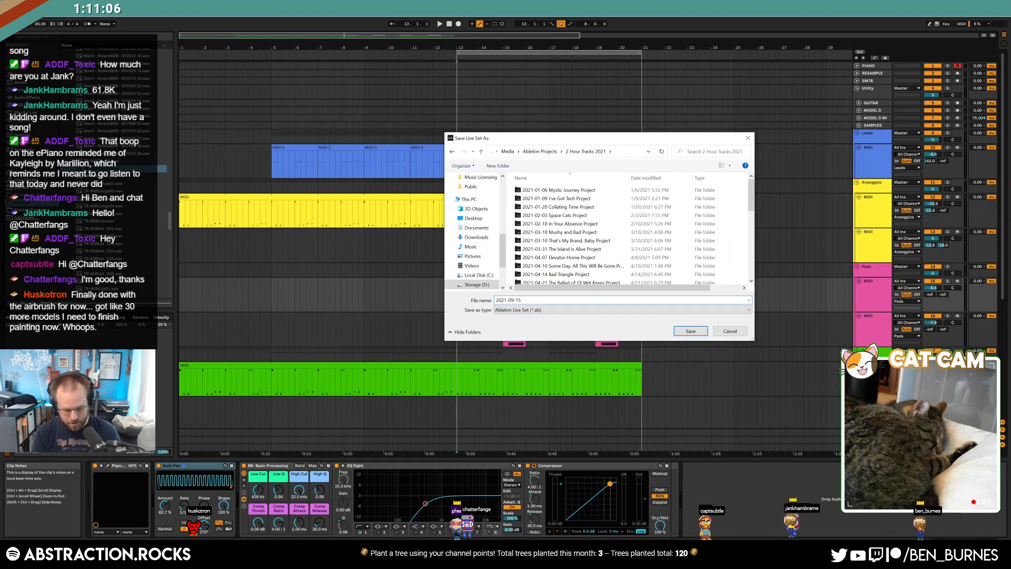
pyautogui.write(' sTRUGGLES')
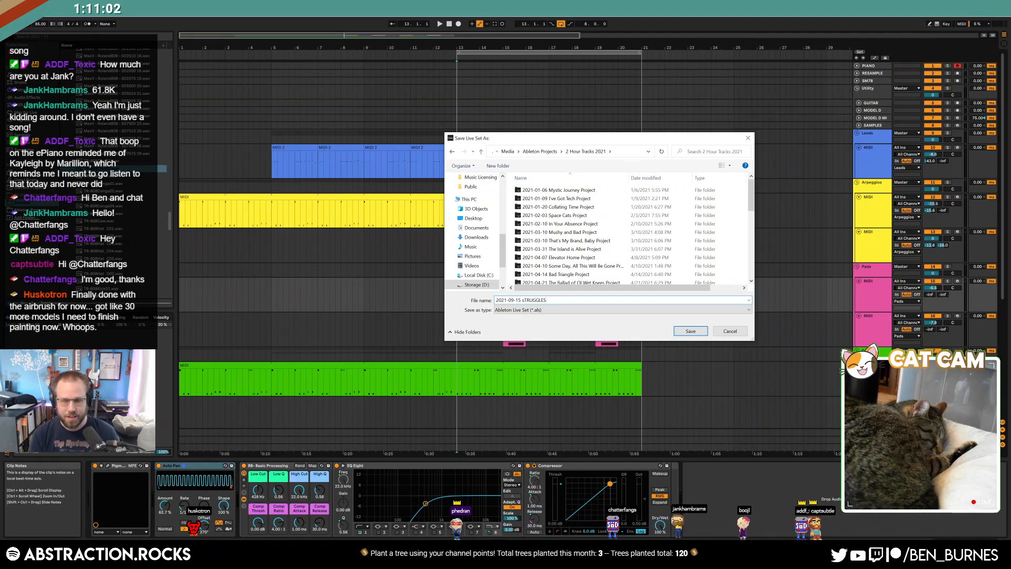
pyautogui.hotkey('ctrl', 'shift', 'Left')
pyautogui.write('Struggle')
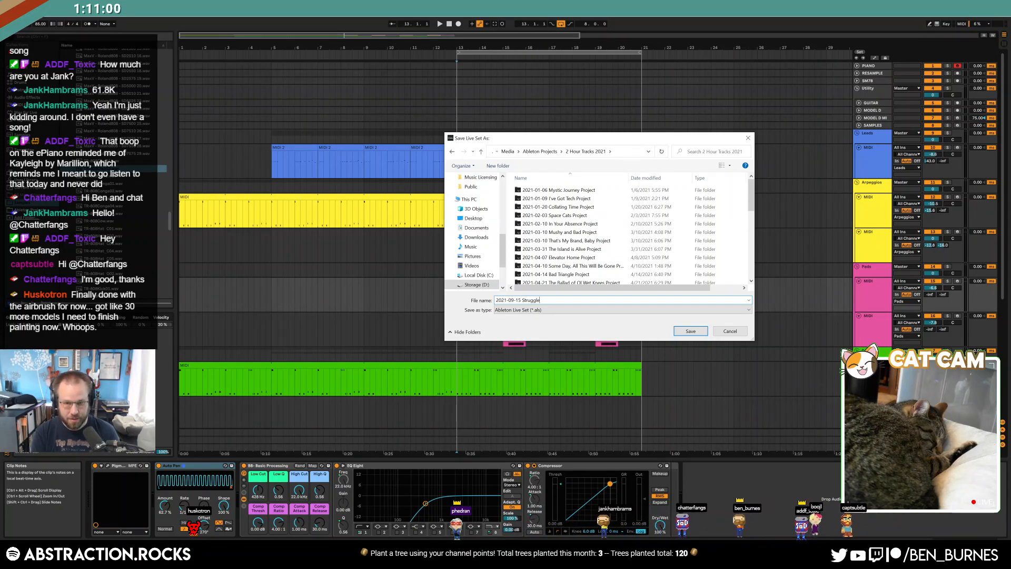
pyautogui.press('Return')
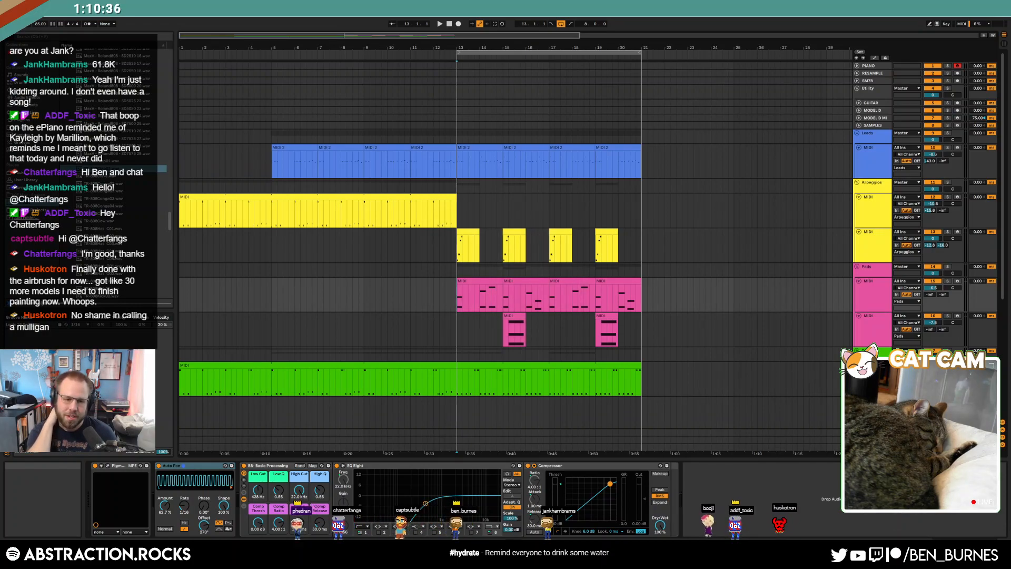
# - Create a new Live set and unfold the RACK track in the Drums group
pyautogui.hotkey('ctrl', 'n')
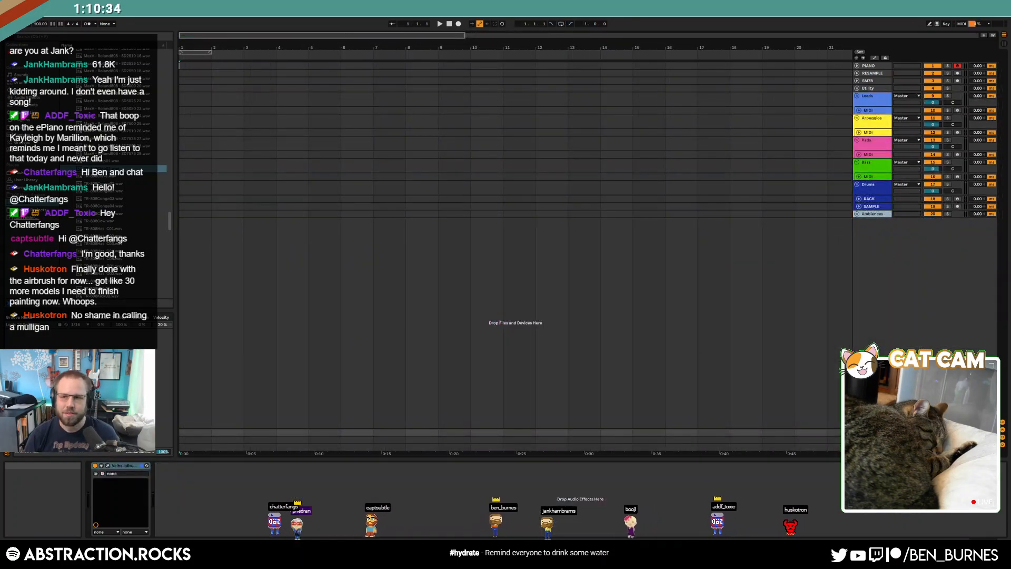
pyautogui.click(856, 201)
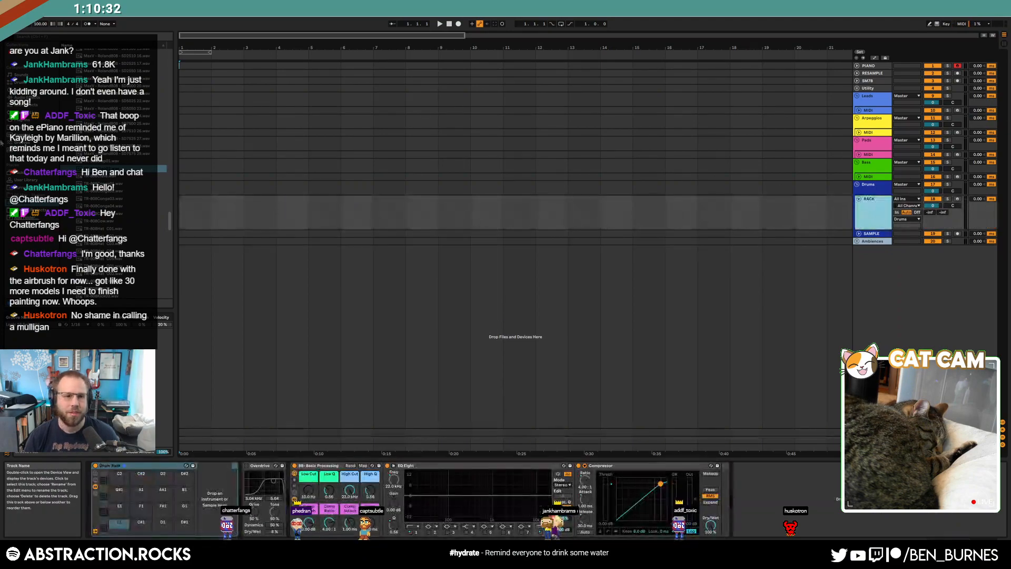
# - Look through the Roland 808 samples and audition several of the bass drum sounds
pyautogui.scroll(5, 174, 187)
pyautogui.scroll(4, 141, 124)
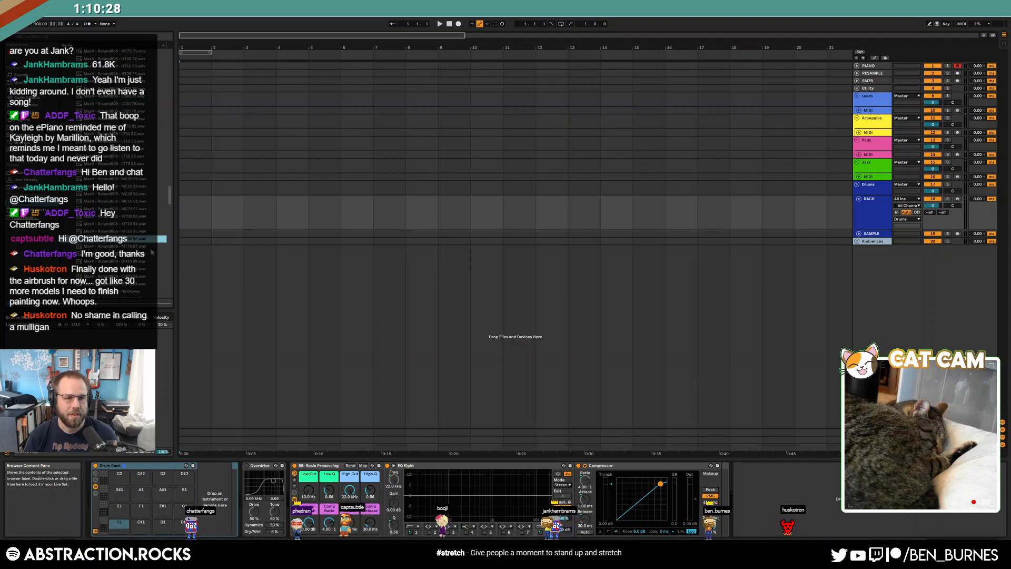
pyautogui.scroll(4, 140, 124)
pyautogui.scroll(5, 173, 157)
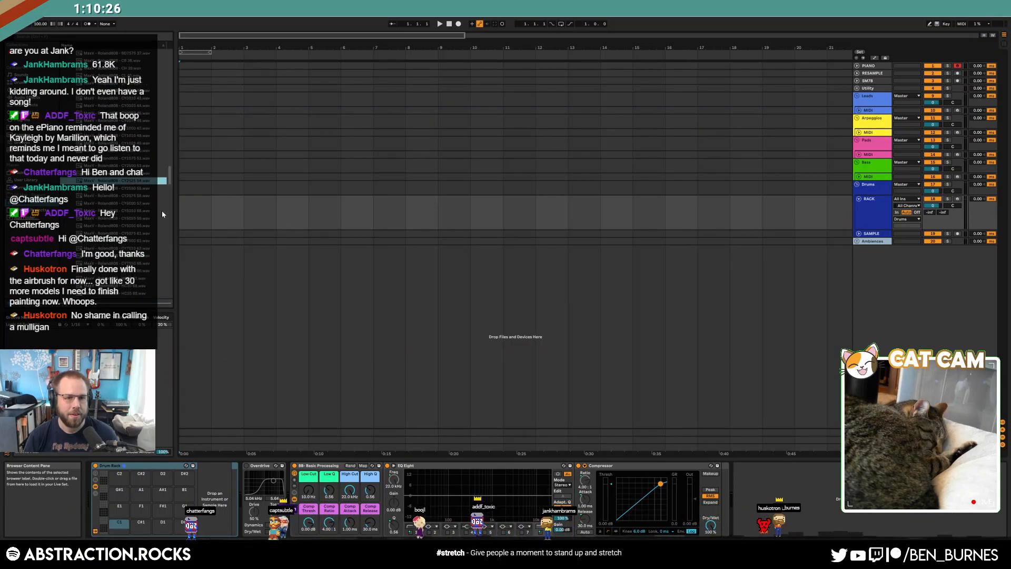
pyautogui.scroll(2, 172, 157)
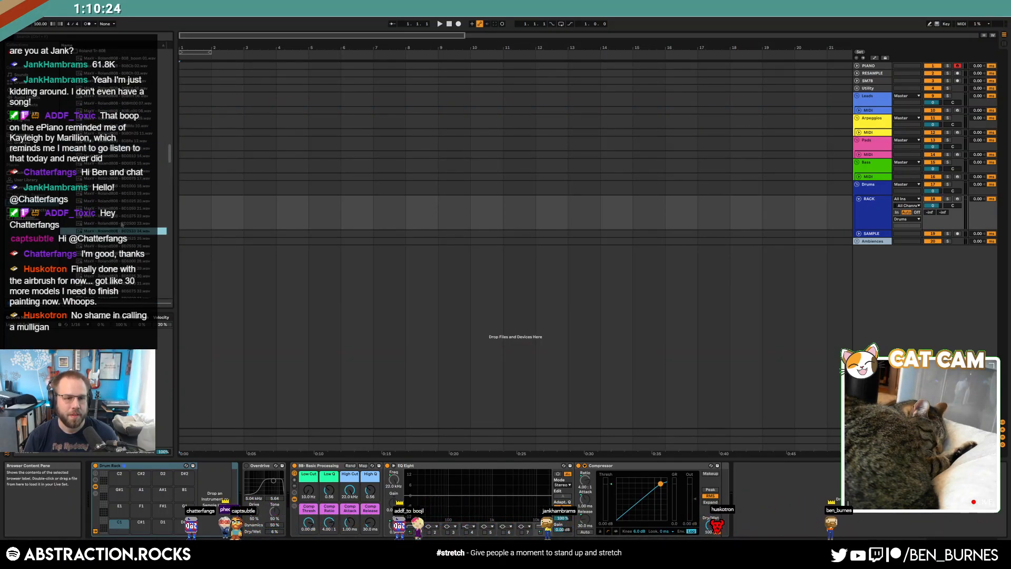
pyautogui.click(105, 193)
pyautogui.press('Down')
pyautogui.press('Down')
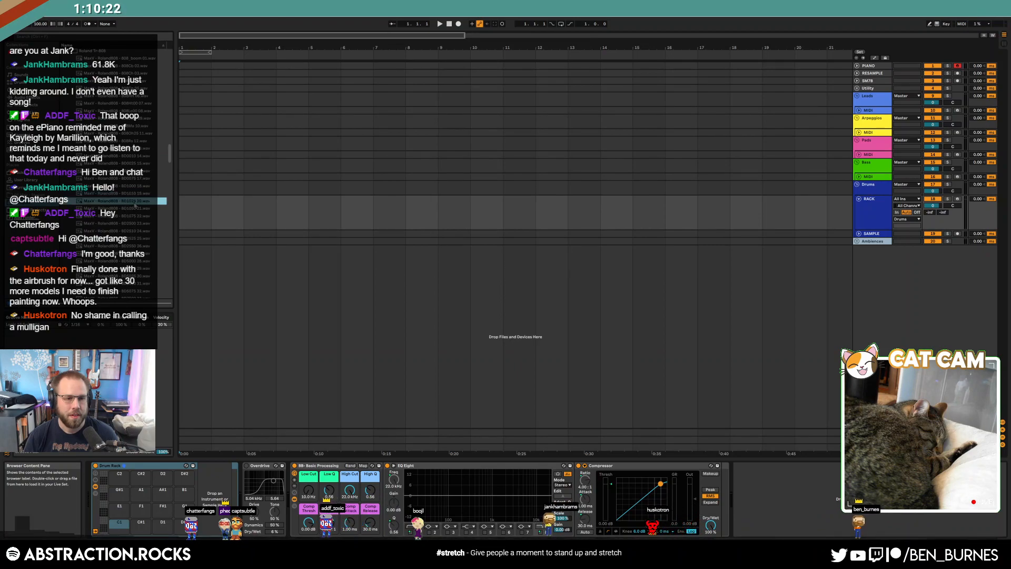
# - Browse the sample library to the Vengeance packs and expand the Vengeance Minimal House folder
pyautogui.scroll(-15, 168, 180)
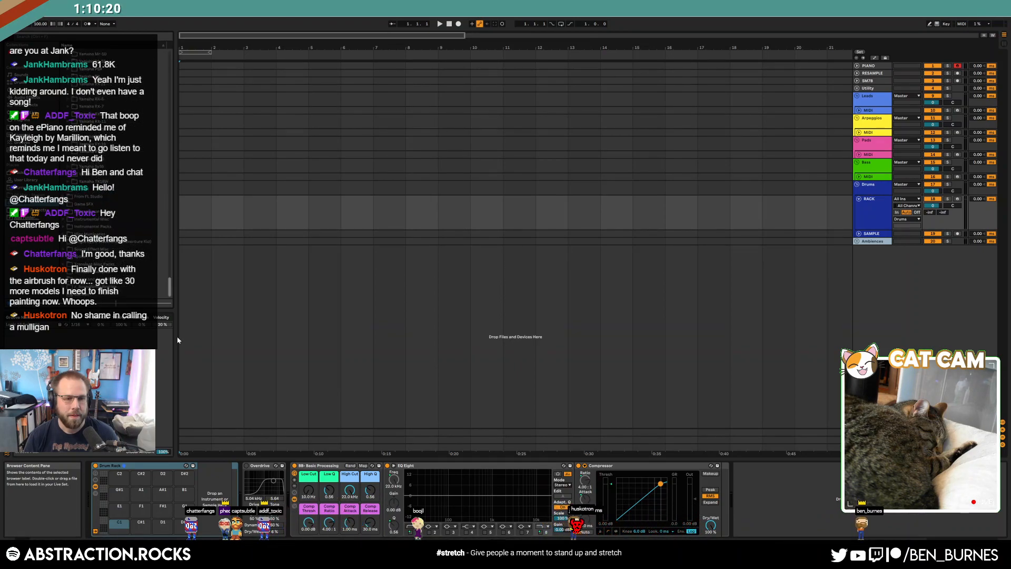
pyautogui.click(106, 157)
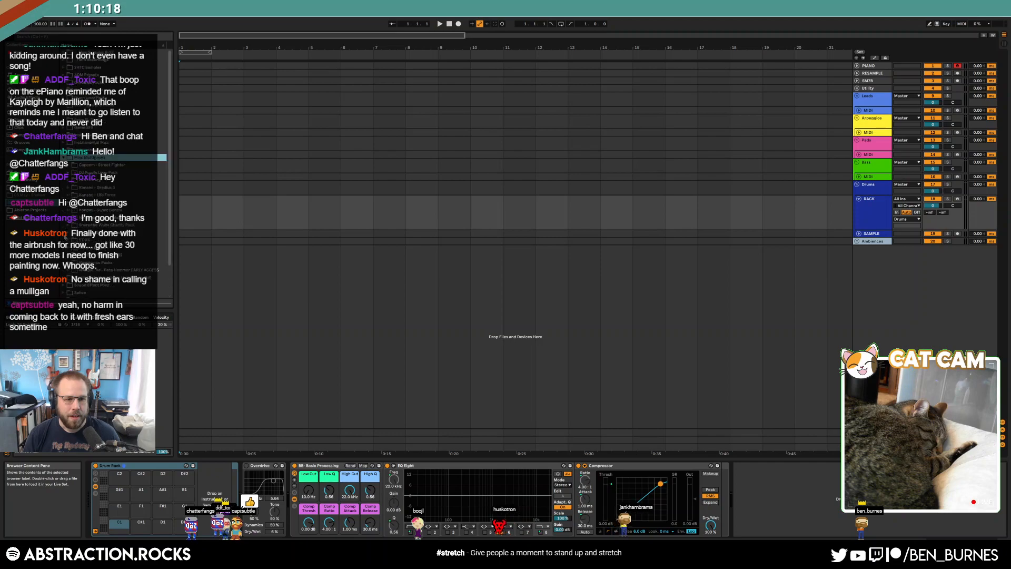
pyautogui.press('Down')
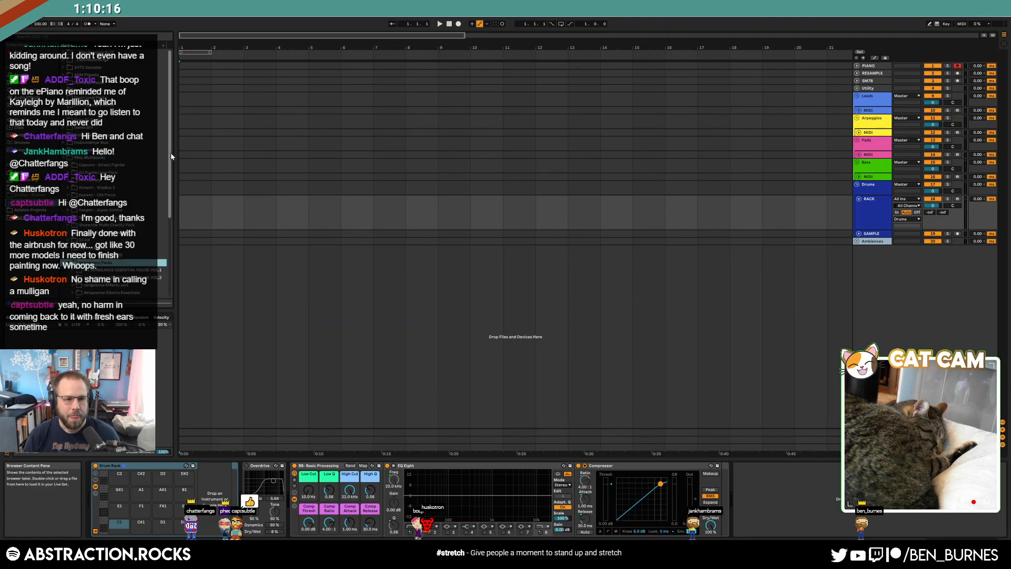
pyautogui.press('Right')
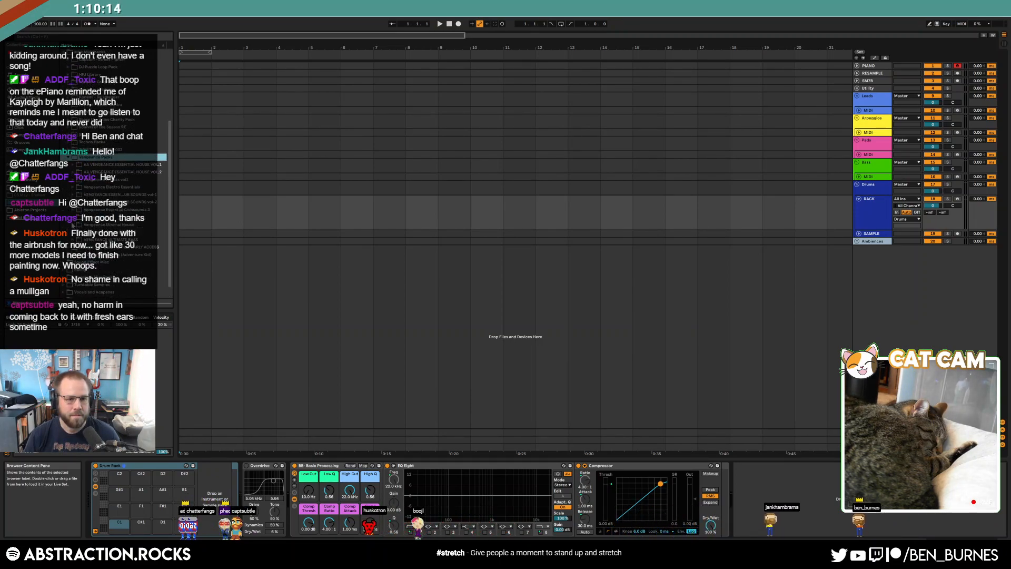
pyautogui.click(73, 225)
pyautogui.press('Right')
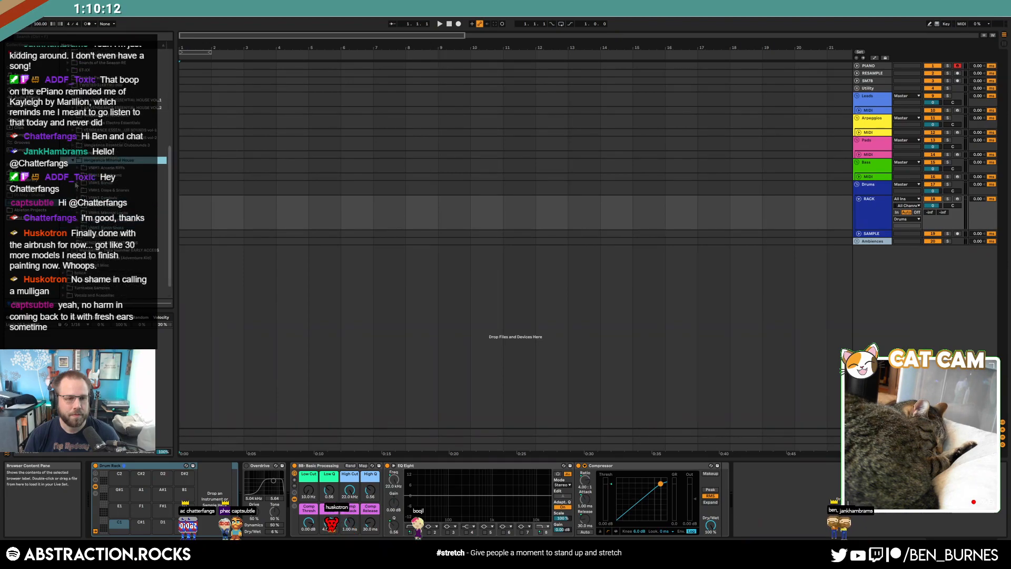
# - Audition several of the VMH1 Bassdrums samples to compare kick sounds
pyautogui.scroll(-5, 106, 184)
pyautogui.click(140, 129)
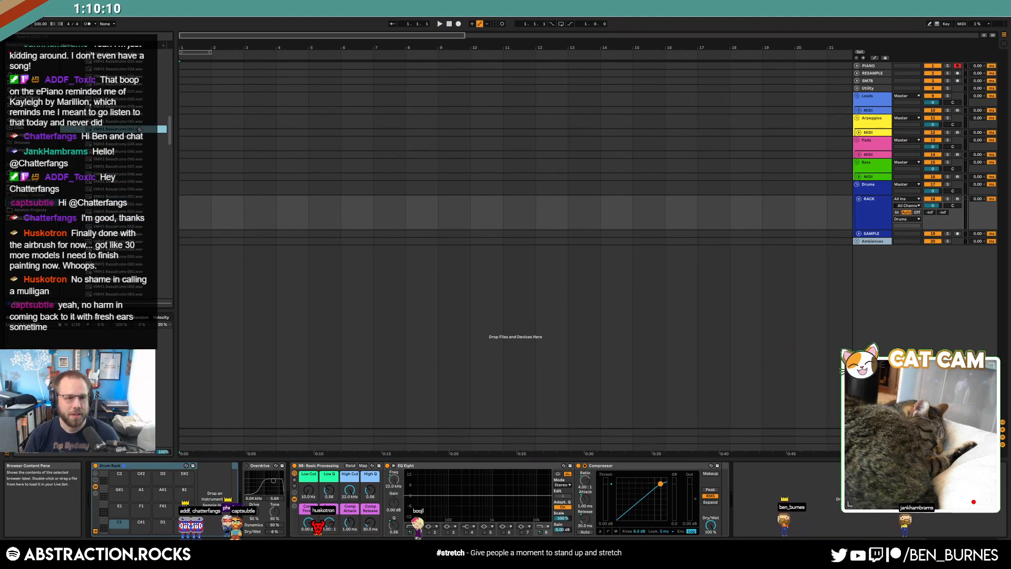
pyautogui.click(148, 144)
pyautogui.click(153, 151)
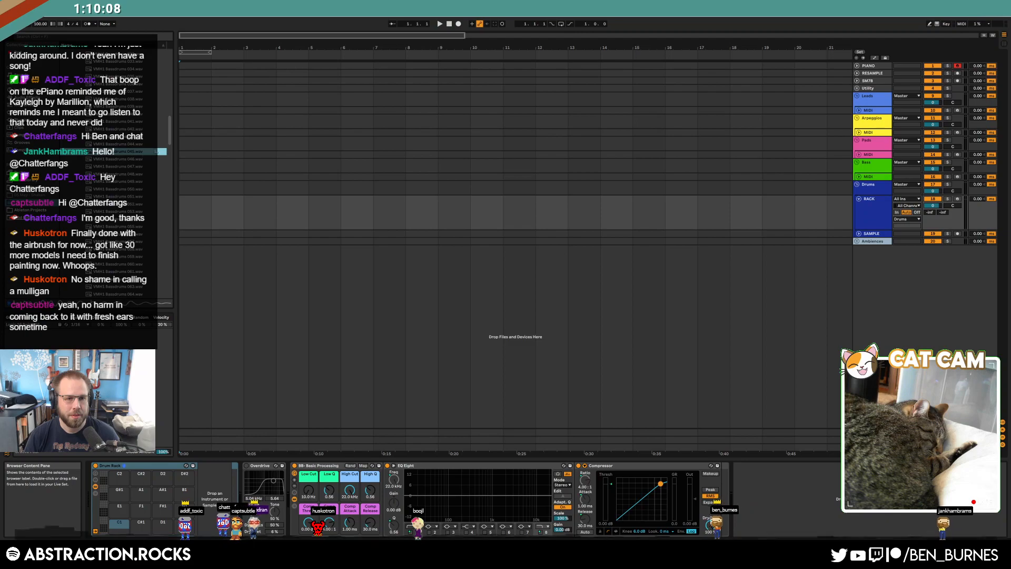
pyautogui.scroll(-4, 127, 158)
pyautogui.click(121, 164)
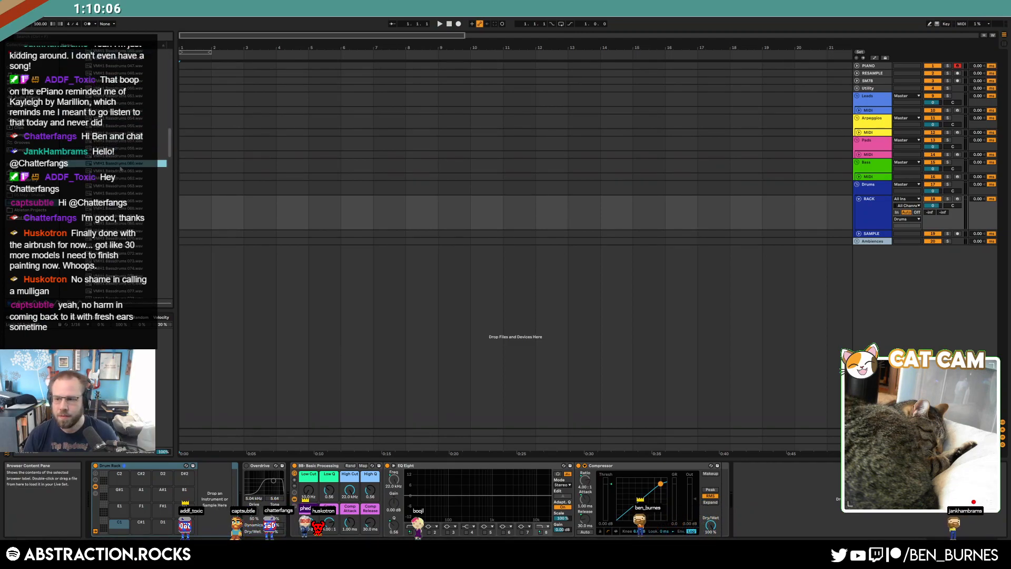
pyautogui.scroll(4, 121, 168)
pyautogui.click(120, 152)
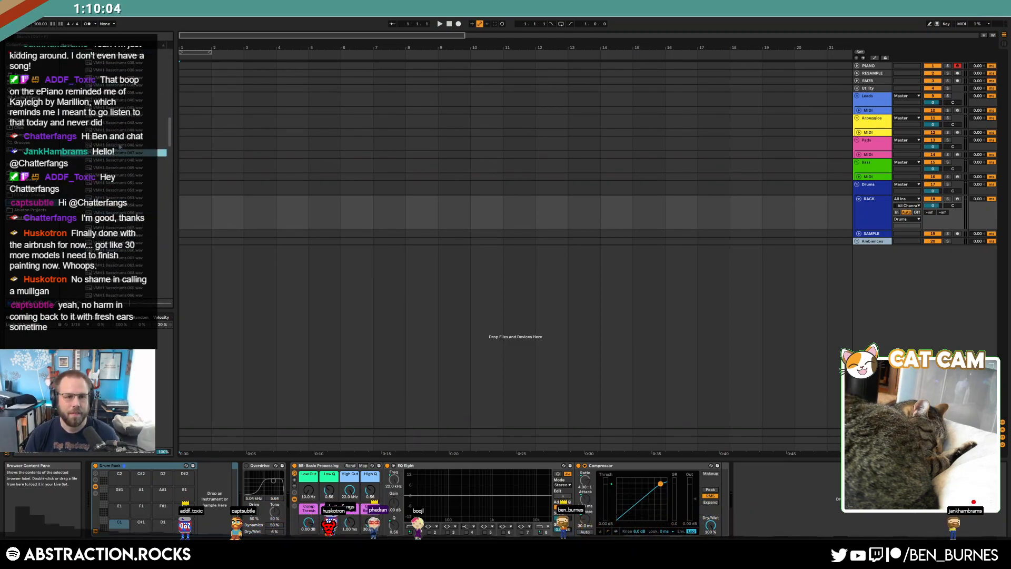
# - Audition the first VMH1 Bassdrums samples and load VMH1 Bassdrums 002 onto the Drum Rack's C1 pad
pyautogui.scroll(10, 120, 146)
pyautogui.click(147, 138)
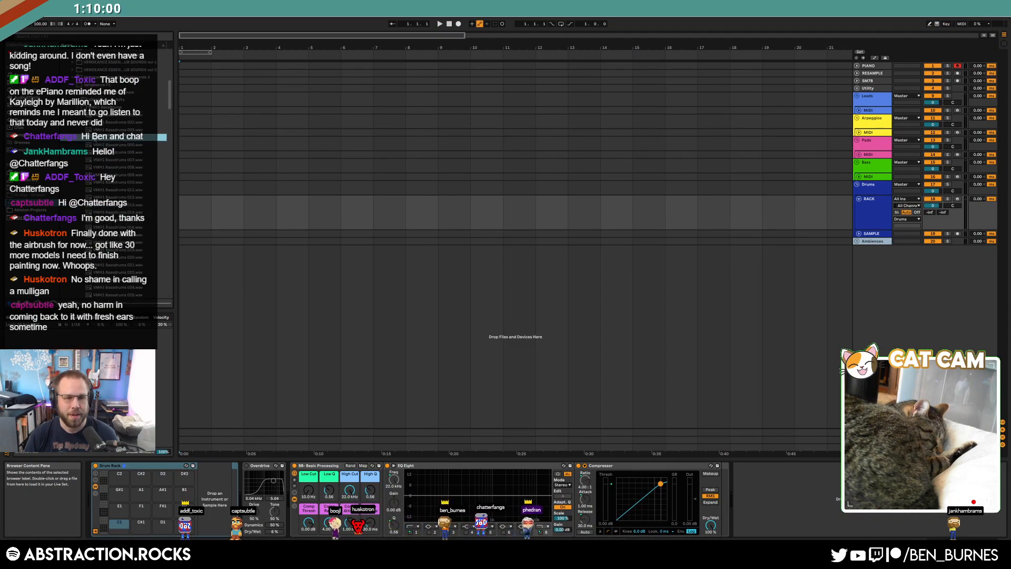
pyautogui.click(114, 125)
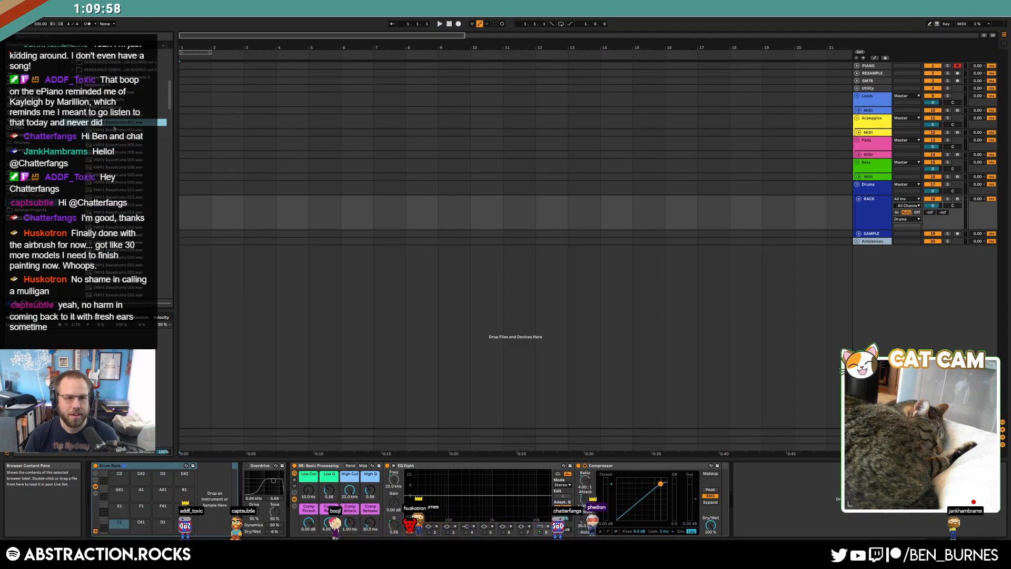
pyautogui.moveTo(114, 526); pyautogui.dragTo(114, 526)
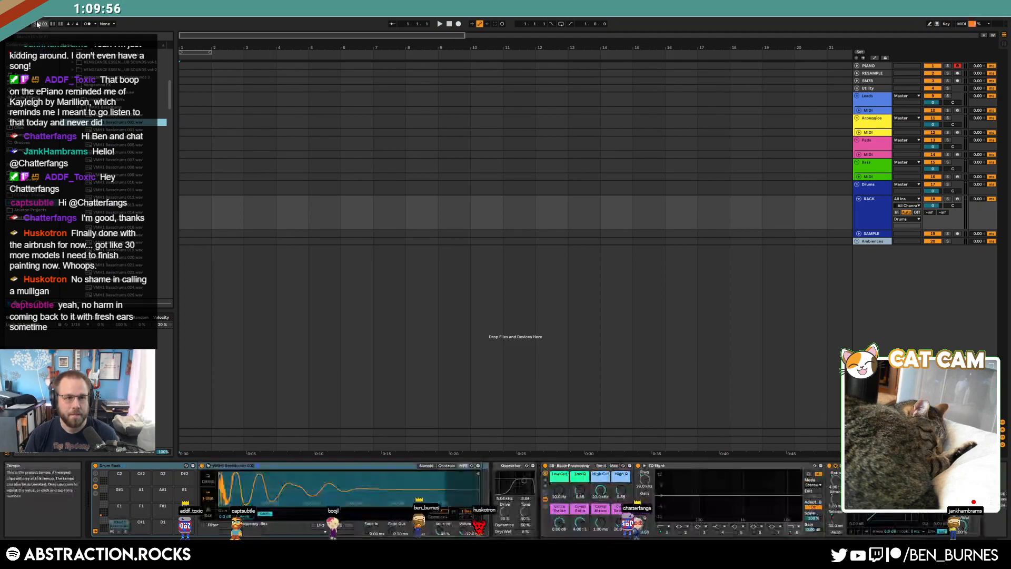
# - Set the tempo to 110 BPM and insert an empty one-bar MIDI clip at bar 1 of the RACK track
pyautogui.moveTo(38, 25); pyautogui.dragTo(38, 21)
pyautogui.click(194, 228)
pyautogui.press('super+shift+m')
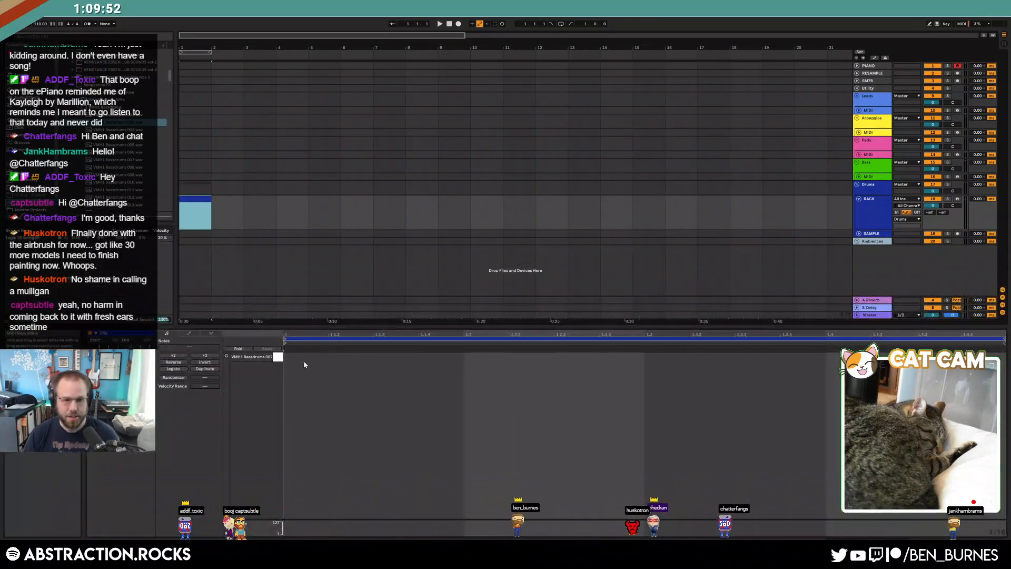
# - Add kick notes on all four beats of the one-bar clip and return to the track's devices
pyautogui.click(461, 353)
pyautogui.doubleClick(468, 358)
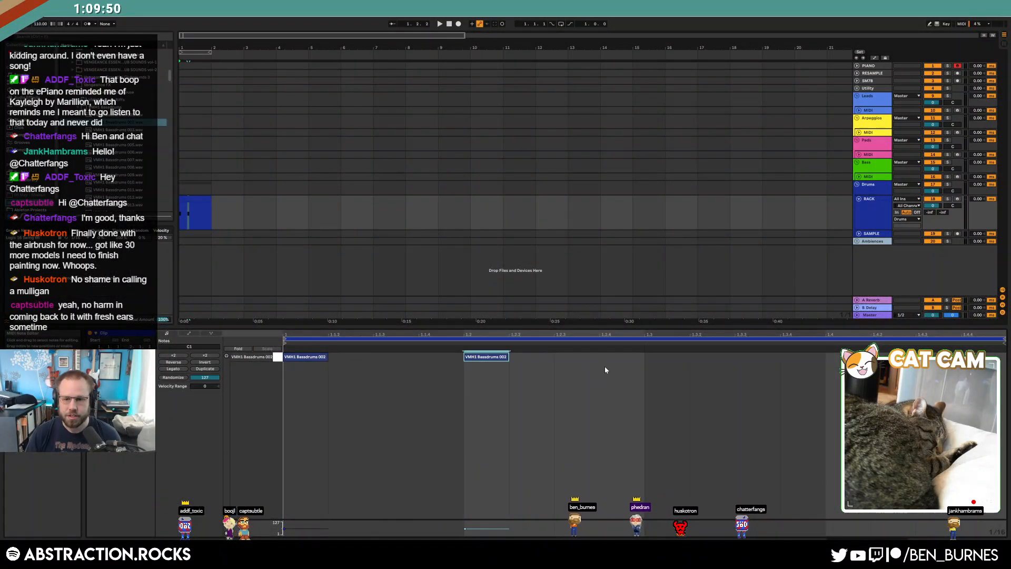
pyautogui.doubleClick(654, 358)
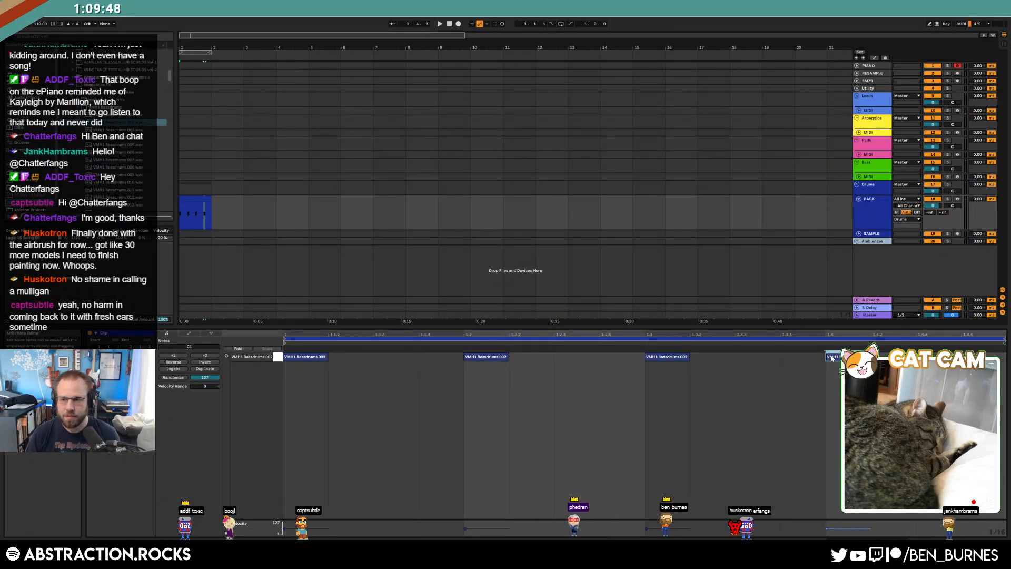
pyautogui.hotkey('shift', 'Tab')
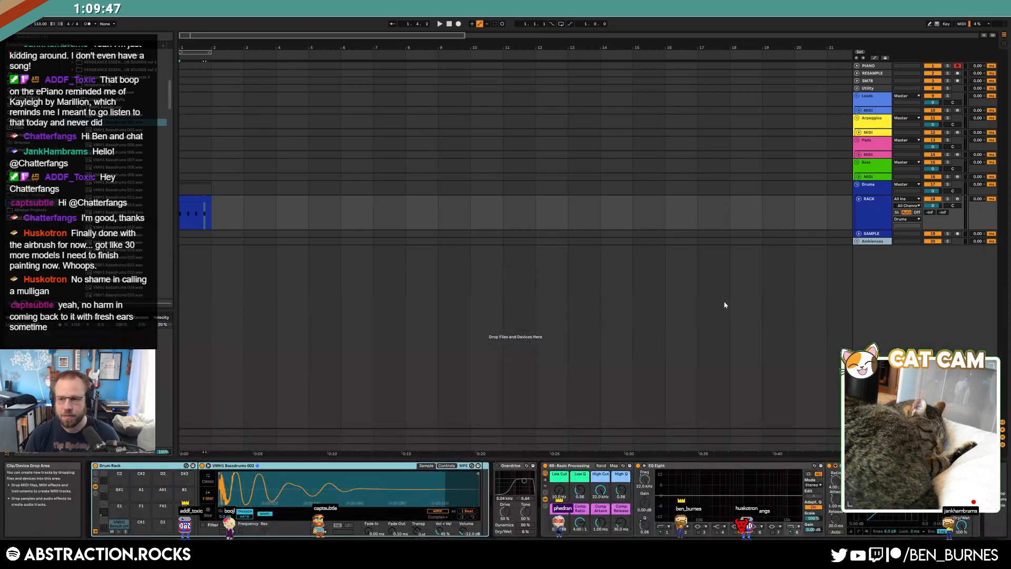
# - Unfold the Arpeggios and Pads MIDI tracks, add an audio track in the Pads group, and select the Pads MIDI track
pyautogui.click(858, 134)
pyautogui.click(859, 182)
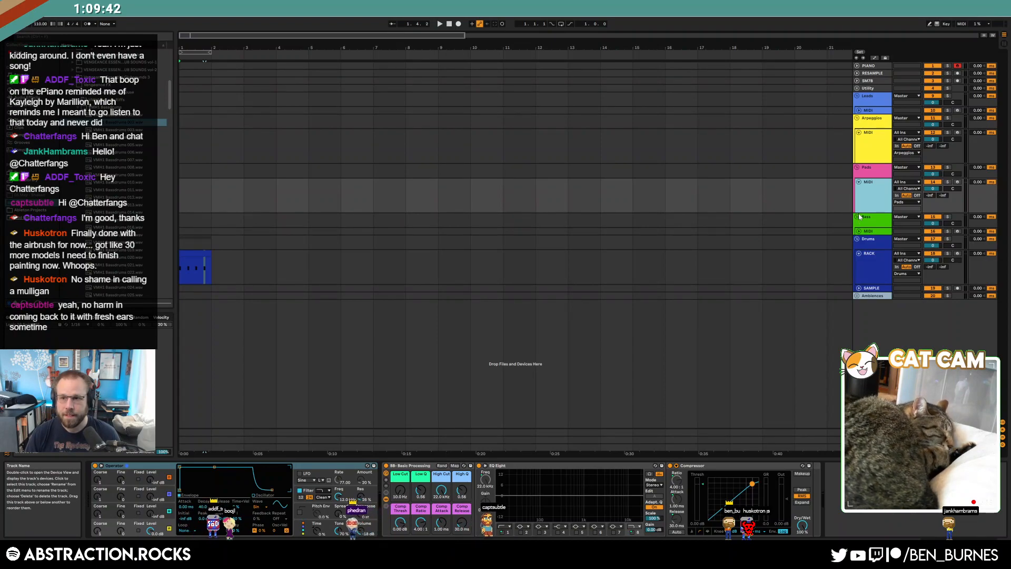
pyautogui.hotkey('ctrl', 't')
pyautogui.click(870, 200)
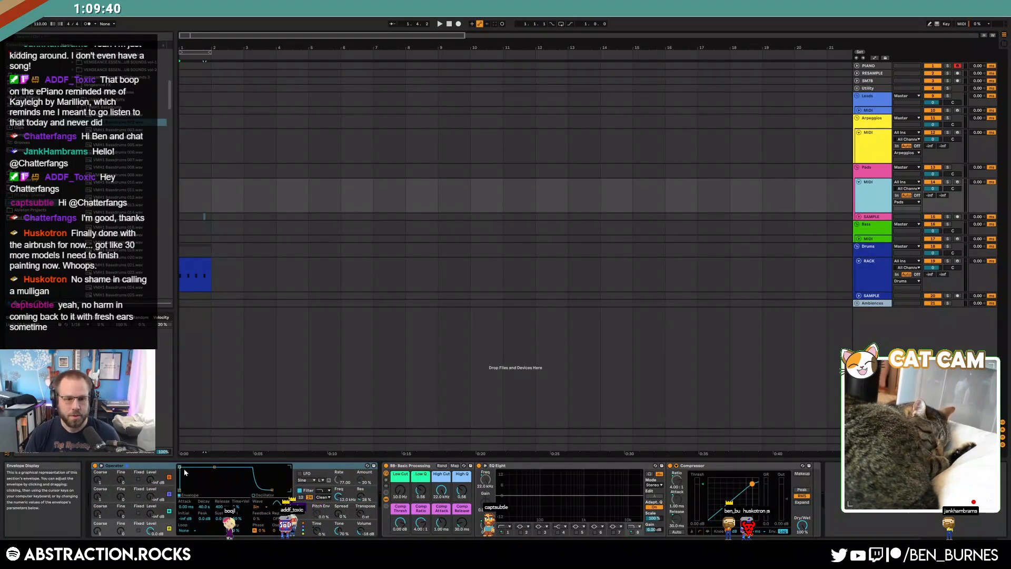
# - Replace Operator with Analog on the Pads MIDI track and adjust the synth's unison settings
pyautogui.click(21, 112)
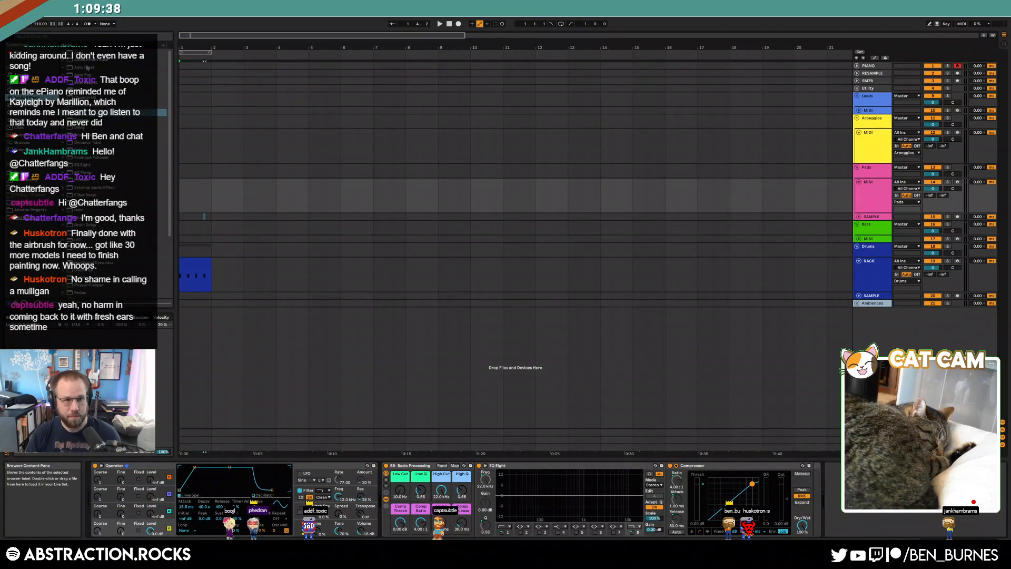
pyautogui.click(21, 98)
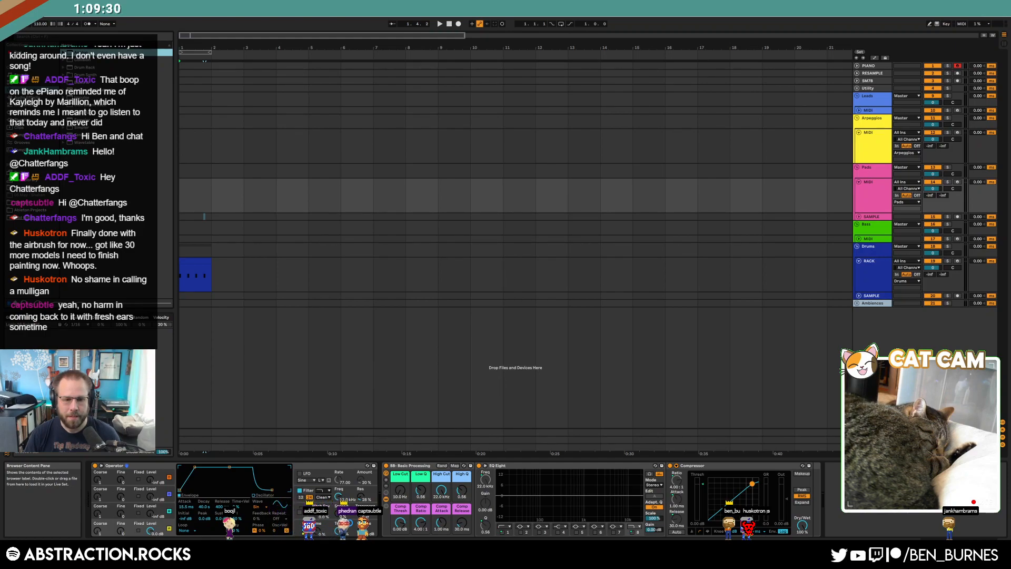
pyautogui.moveTo(344, 522); pyautogui.dragTo(349, 525)
pyautogui.click(350, 510)
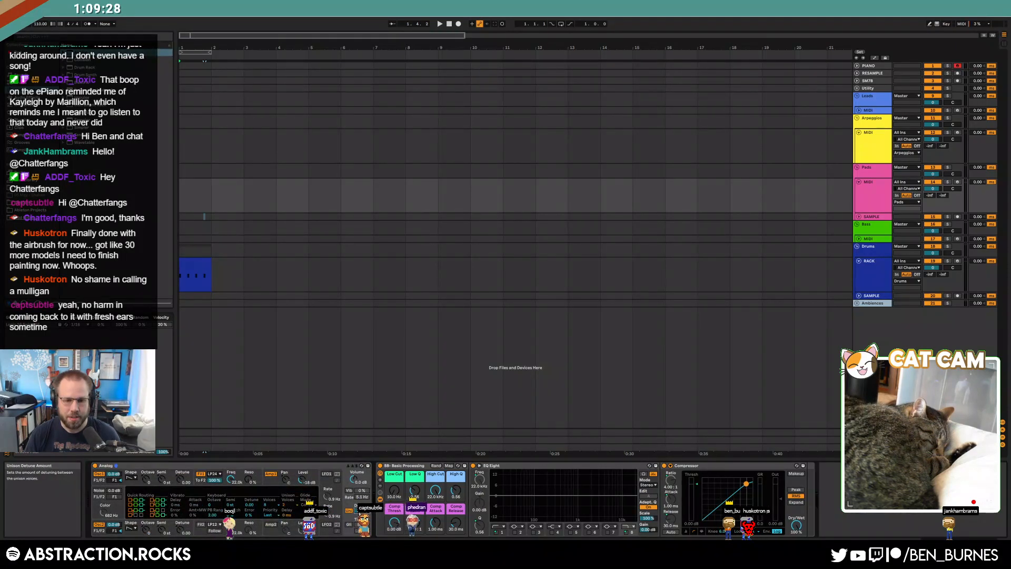
pyautogui.click(290, 517)
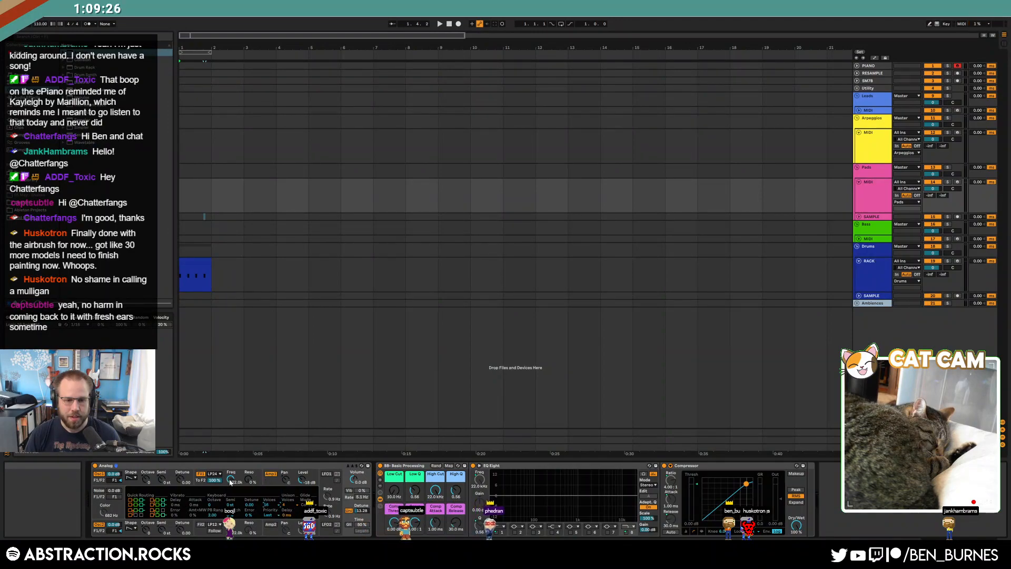
# - Detune Analog's two oscillators slightly in opposite directions and lower the Filter 1 cutoff frequency
pyautogui.moveTo(182, 480); pyautogui.dragTo(182, 476)
pyautogui.moveTo(182, 527); pyautogui.dragTo(182, 534)
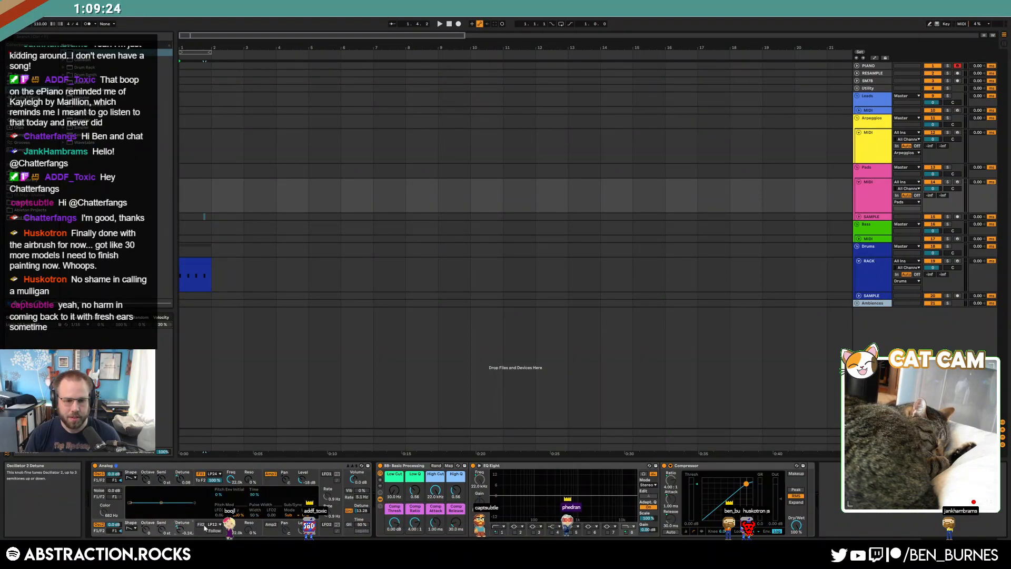
pyautogui.moveTo(231, 480); pyautogui.dragTo(230, 506)
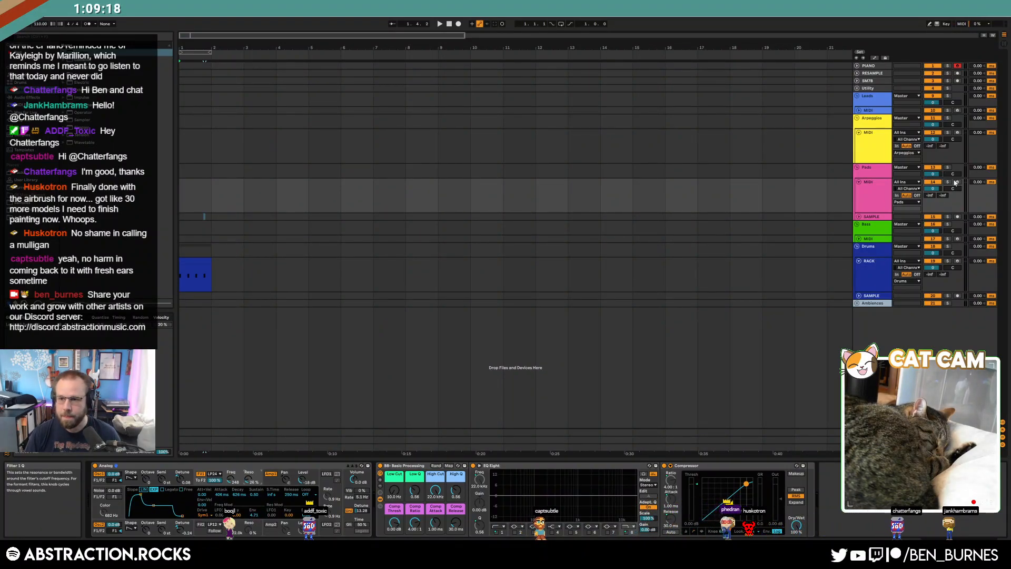
# - Play the looped kick clip and lower the filter frequency of the VMH1 Bassdrums 002 sample
pyautogui.click(872, 195)
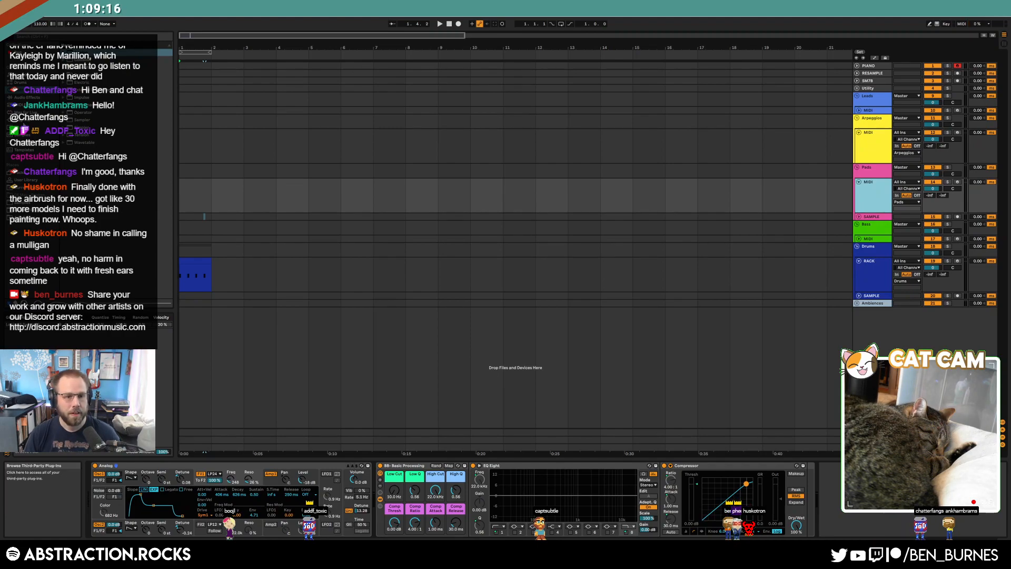
pyautogui.click(201, 261)
pyautogui.press('space')
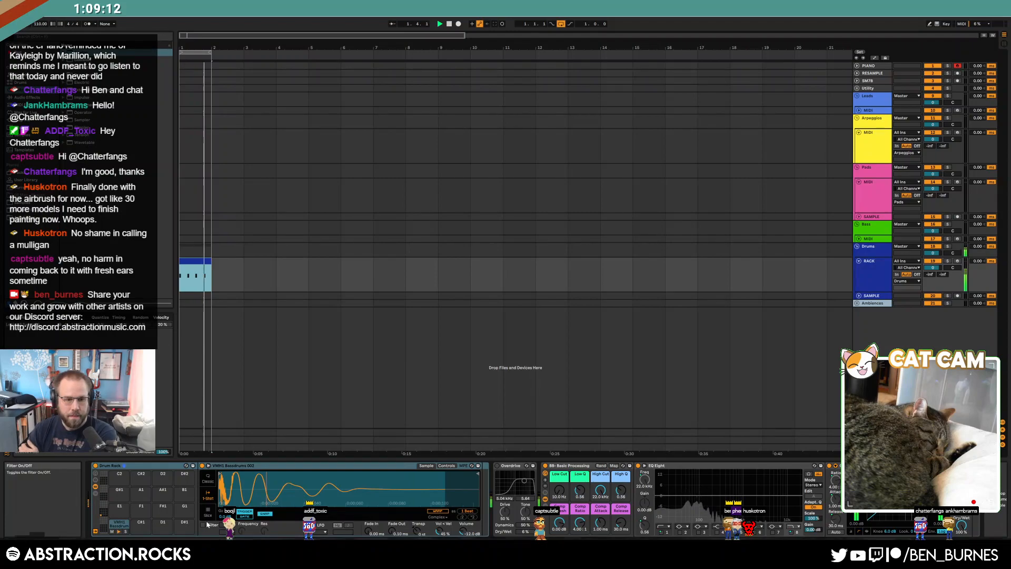
pyautogui.moveTo(241, 531); pyautogui.dragTo(241, 548)
# - Add the ValhallaSupermassive plug-in directly after Analog on the Pads MIDI track
pyautogui.click(806, 194)
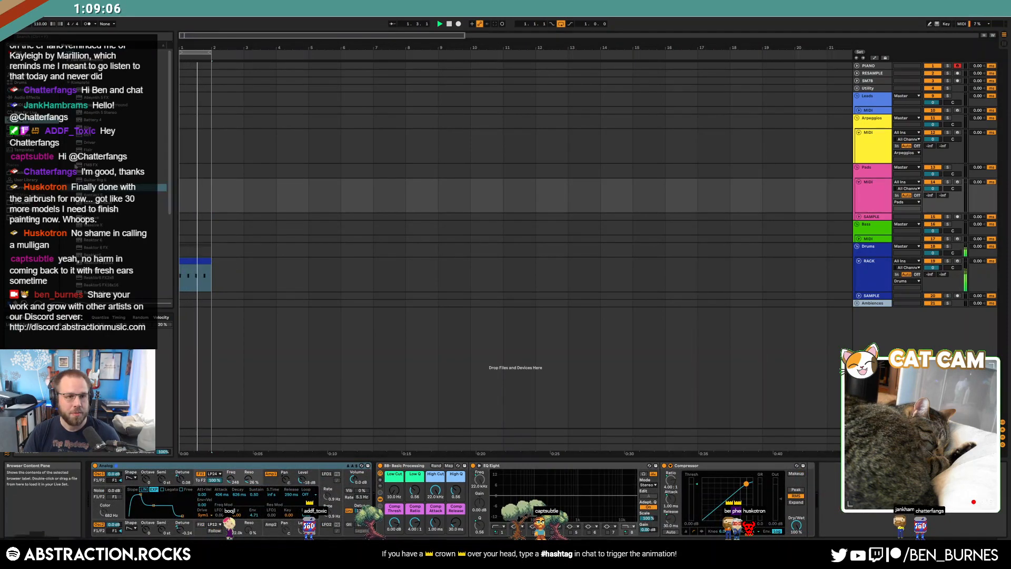
pyautogui.click(68, 83)
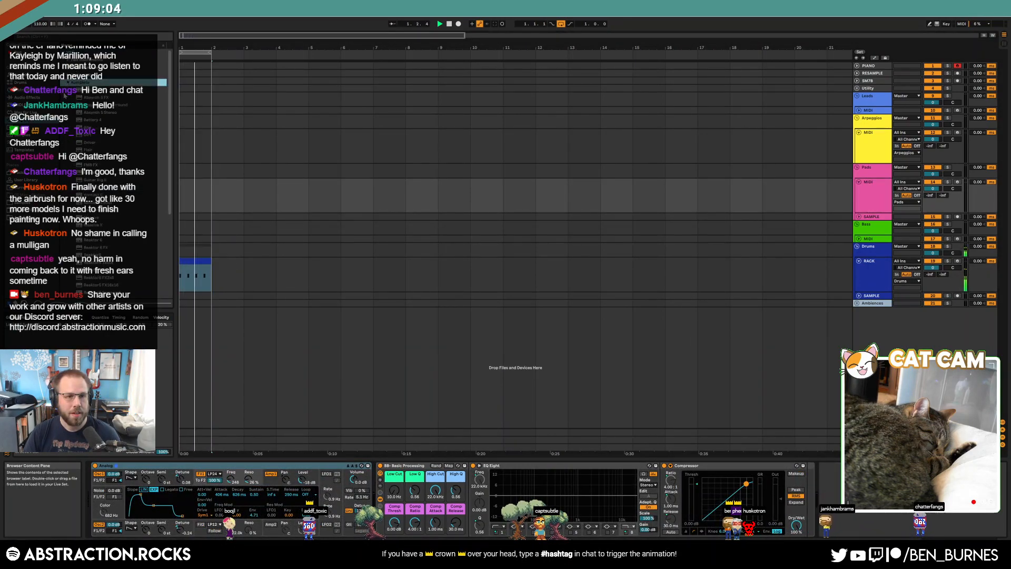
pyautogui.click(67, 105)
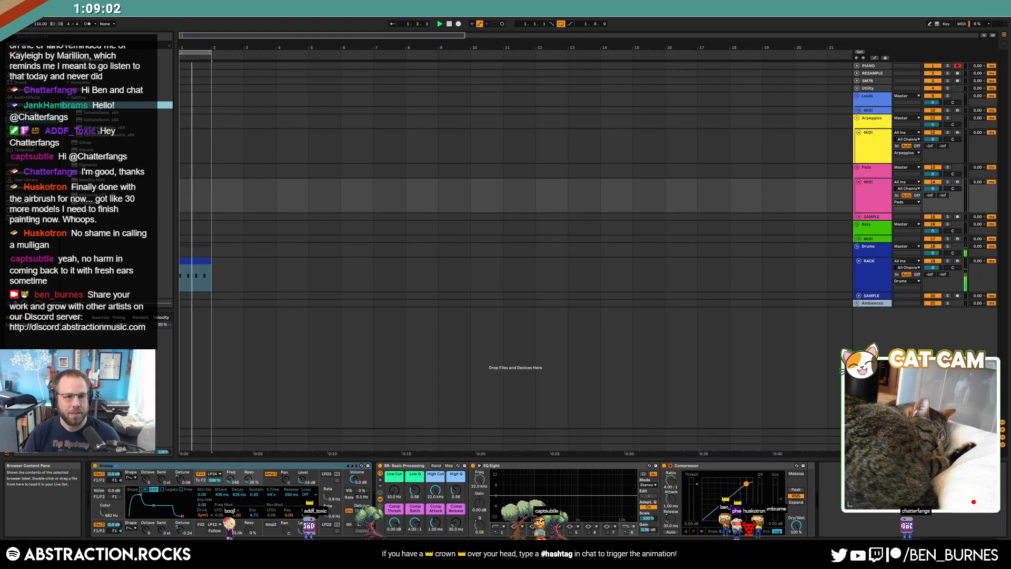
pyautogui.moveTo(354, 476); pyautogui.dragTo(358, 477)
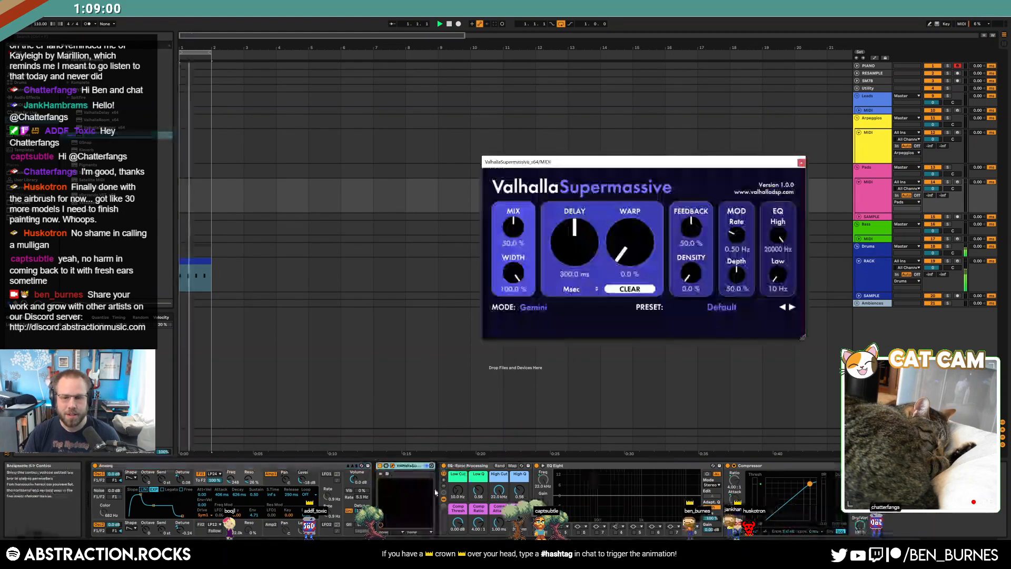
# - Set ValhallaSupermassive to Hydra mode with 45.2% mix, 196.8 ms delay, 26% warp and 47.6% feedback, and close its window
pyautogui.moveTo(541, 163); pyautogui.dragTo(421, 191)
pyautogui.click(410, 334)
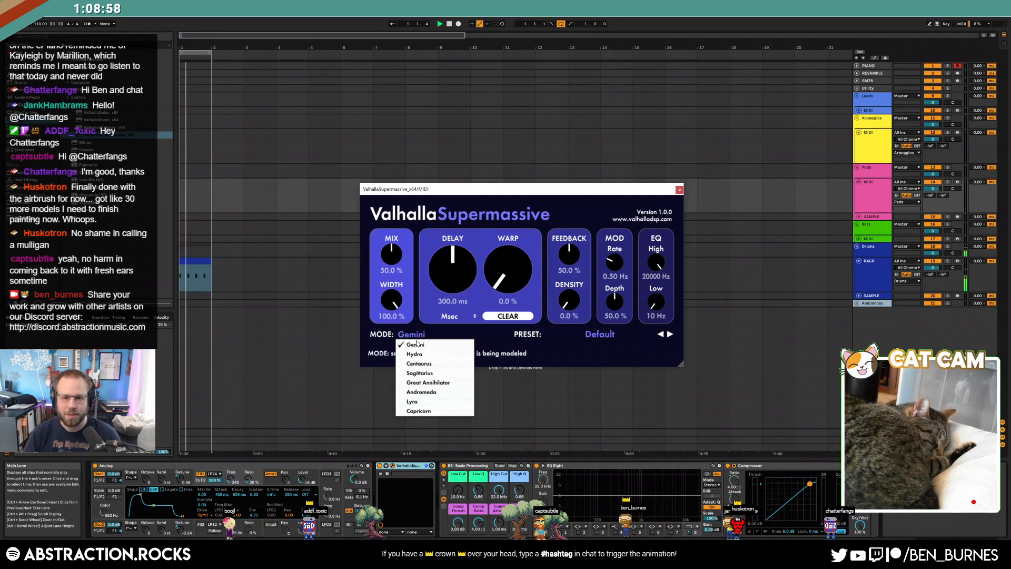
pyautogui.click(413, 417)
pyautogui.moveTo(392, 253); pyautogui.dragTo(391, 257)
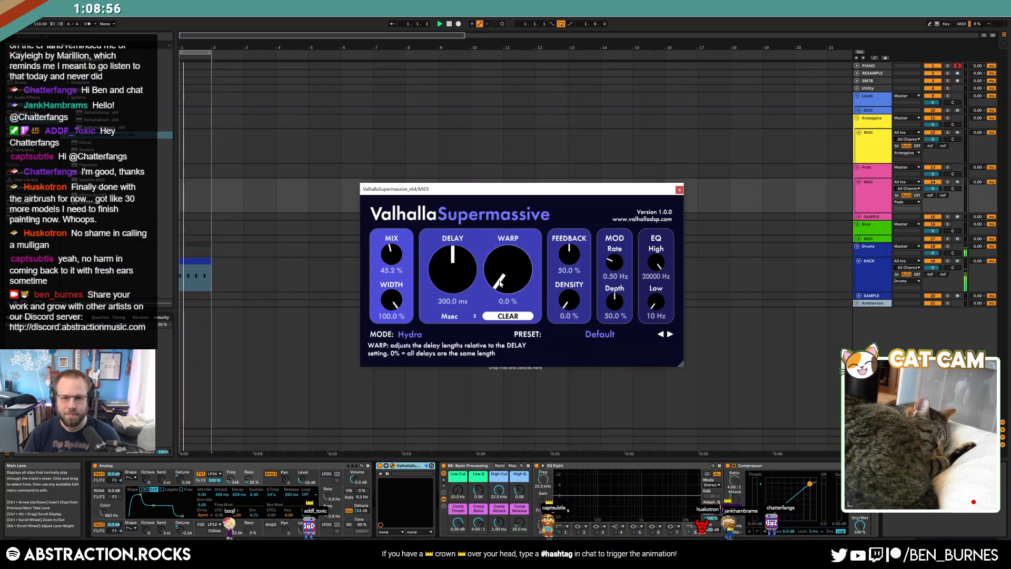
pyautogui.moveTo(570, 256); pyautogui.dragTo(573, 260)
pyautogui.moveTo(453, 263); pyautogui.dragTo(497, 250)
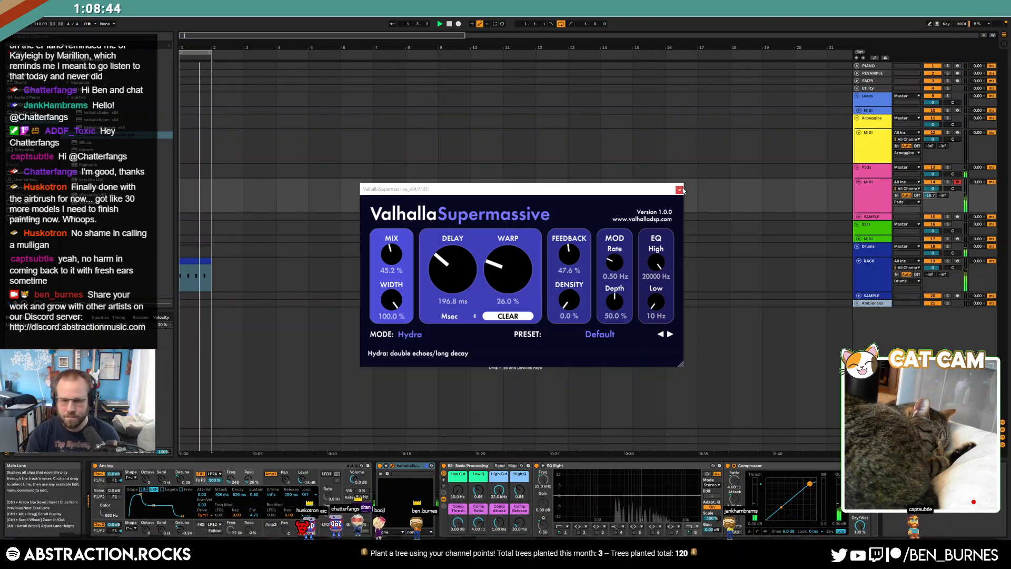
pyautogui.click(679, 190)
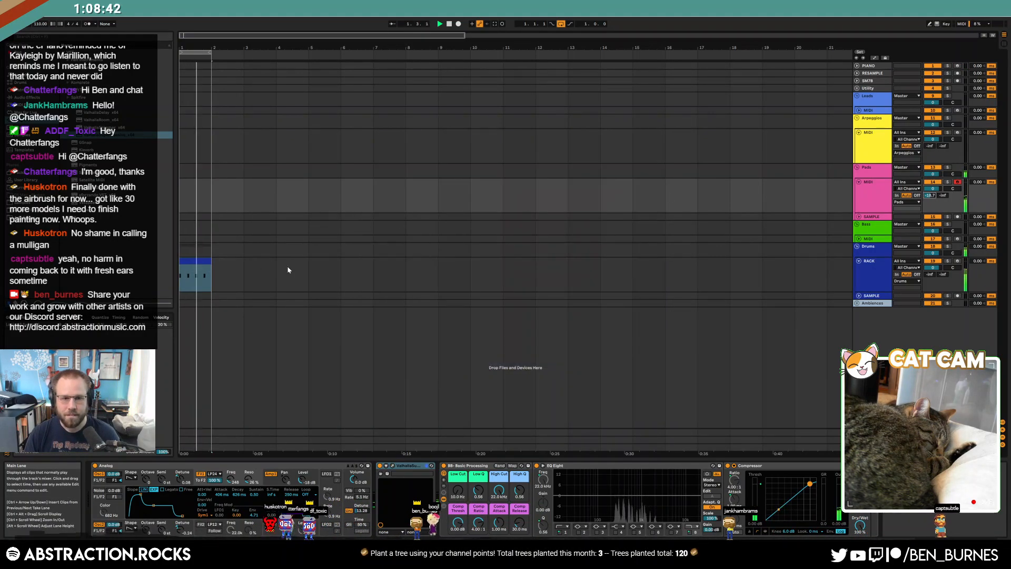
# - Insert a Delay effect between Analog and ValhallaSupermassive on the Pads MIDI track
pyautogui.click(26, 97)
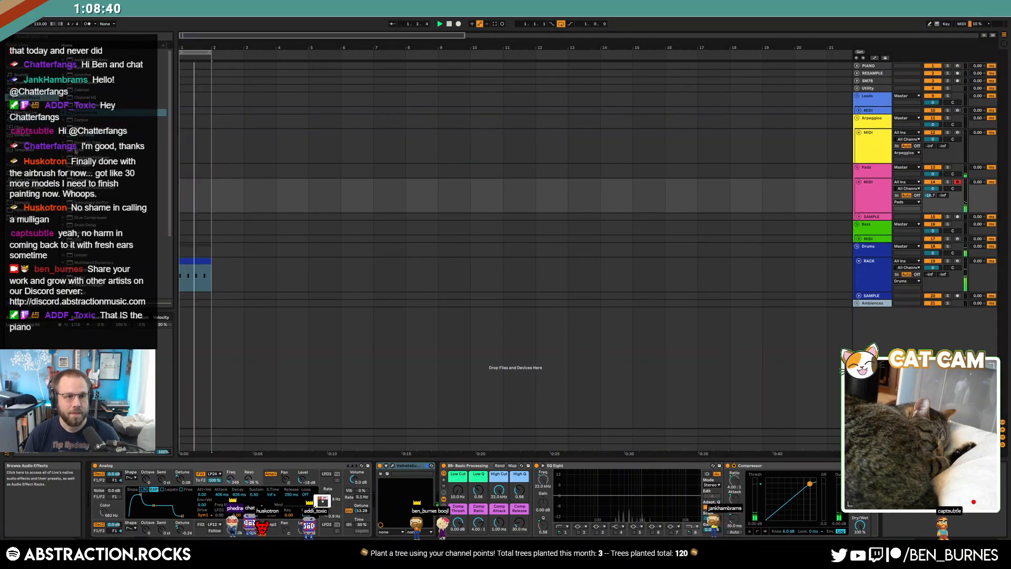
pyautogui.press('Down')
pyautogui.press('Down')
pyautogui.moveTo(380, 520); pyautogui.dragTo(396, 521)
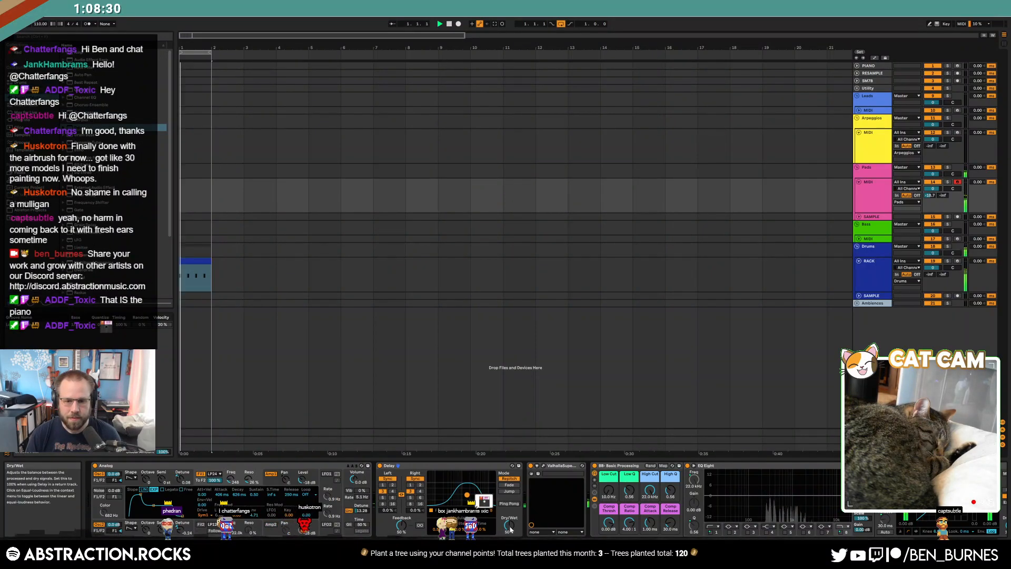
# - Raise the kick sample's filter frequency to about 5.9 kHz and extend the kick clip and arrangement loop to four bars
pyautogui.click(200, 262)
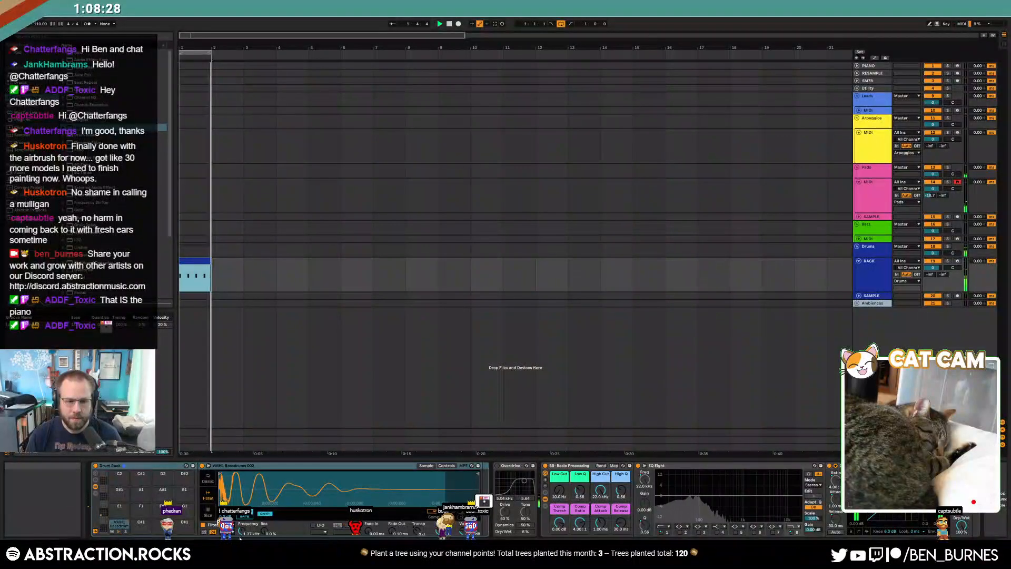
pyautogui.moveTo(241, 530); pyautogui.dragTo(241, 519)
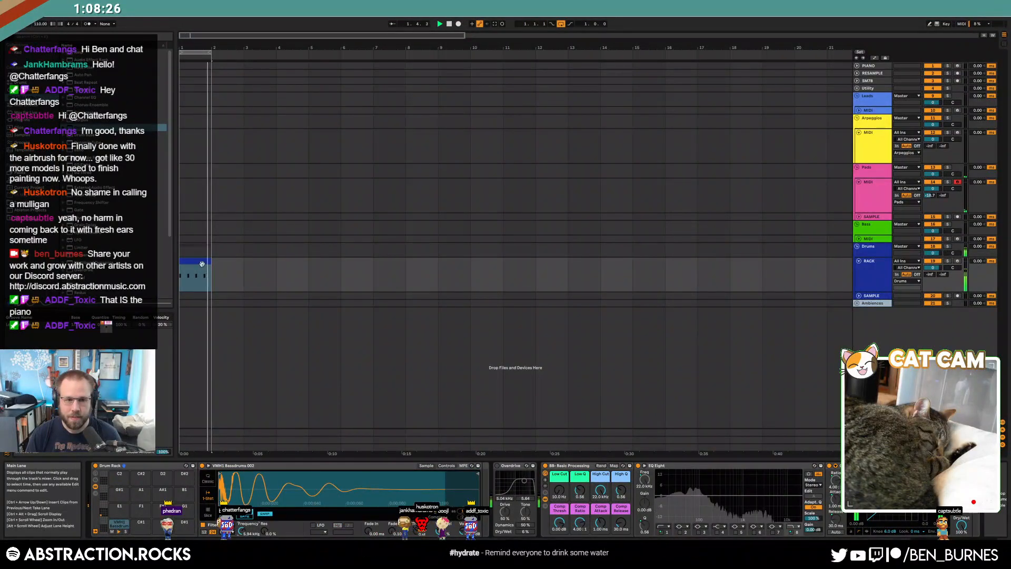
pyautogui.moveTo(209, 260); pyautogui.dragTo(305, 275)
pyautogui.moveTo(213, 52); pyautogui.dragTo(304, 64)
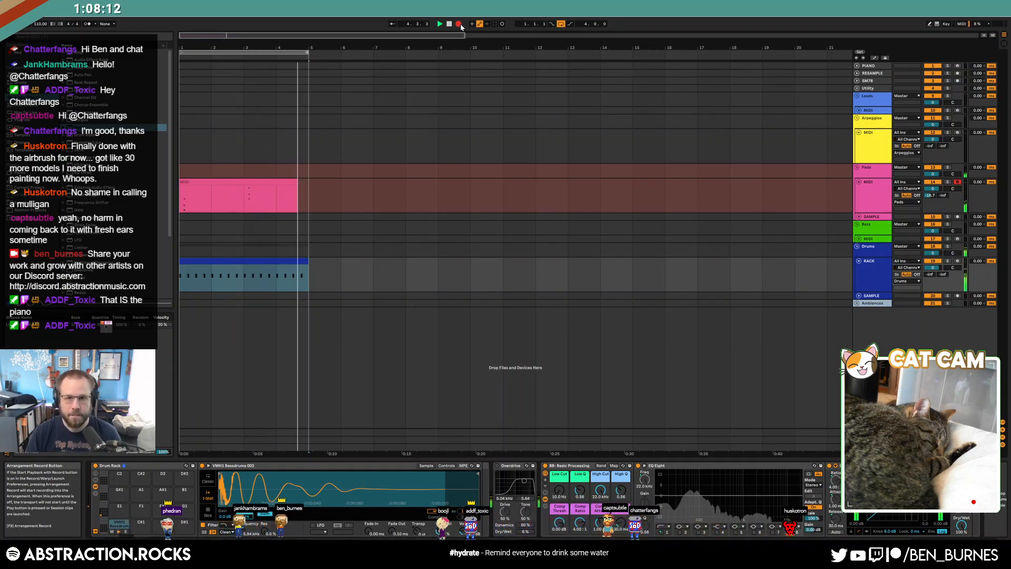
# - Finish recording the pad chords, extend their clip to fill four bars, and quantize both chords
pyautogui.click(459, 25)
pyautogui.moveTo(302, 184); pyautogui.dragTo(309, 184)
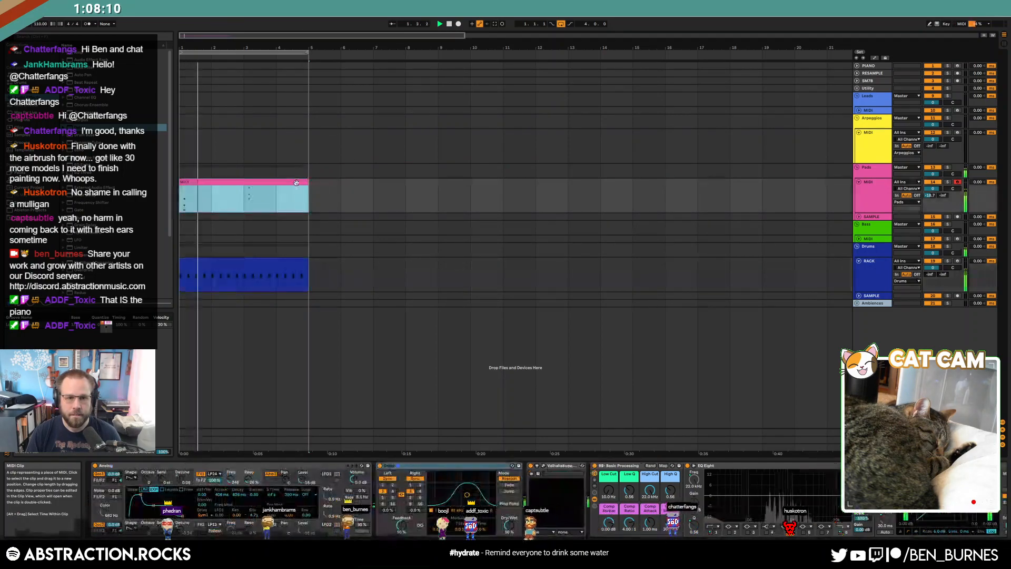
pyautogui.moveTo(294, 418); pyautogui.dragTo(311, 506)
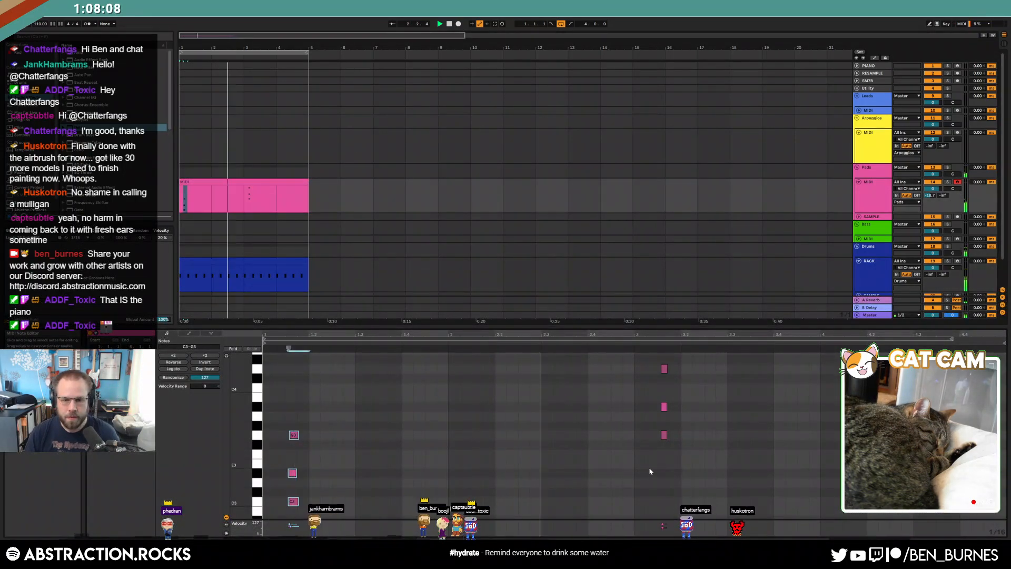
pyautogui.hotkey('ctrl', 'u')
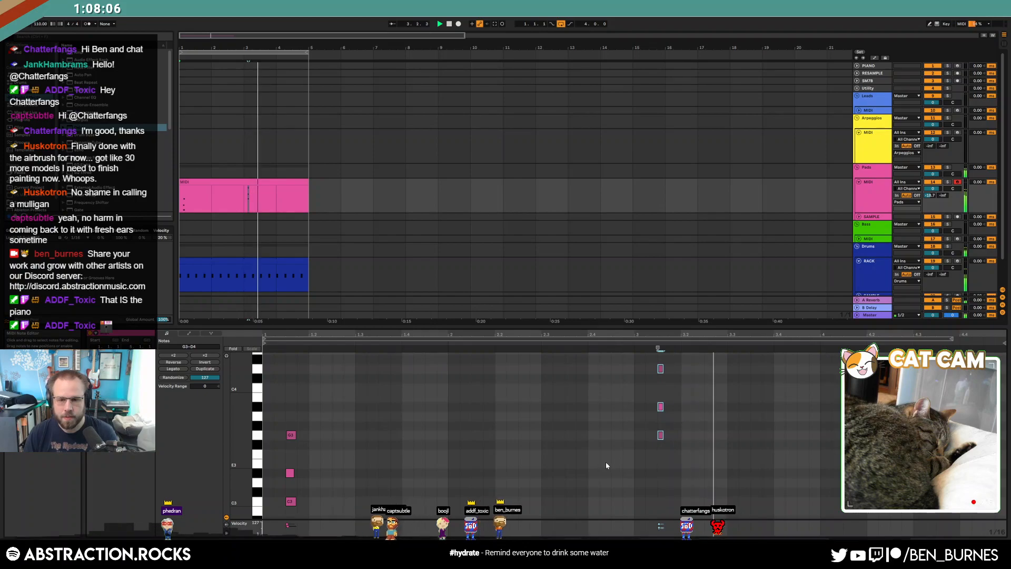
# - Unfold the Bass and Leads MIDI tracks and arm the Leads MIDI track for recording
pyautogui.hotkey('shift', 'Tab')
pyautogui.click(373, 239)
pyautogui.click(858, 238)
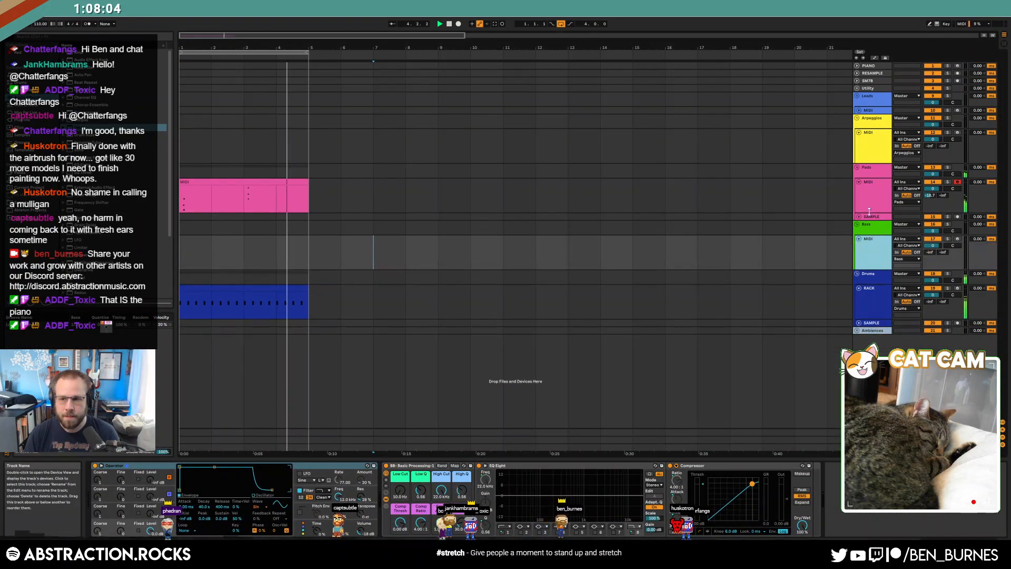
pyautogui.click(859, 110)
pyautogui.click(957, 110)
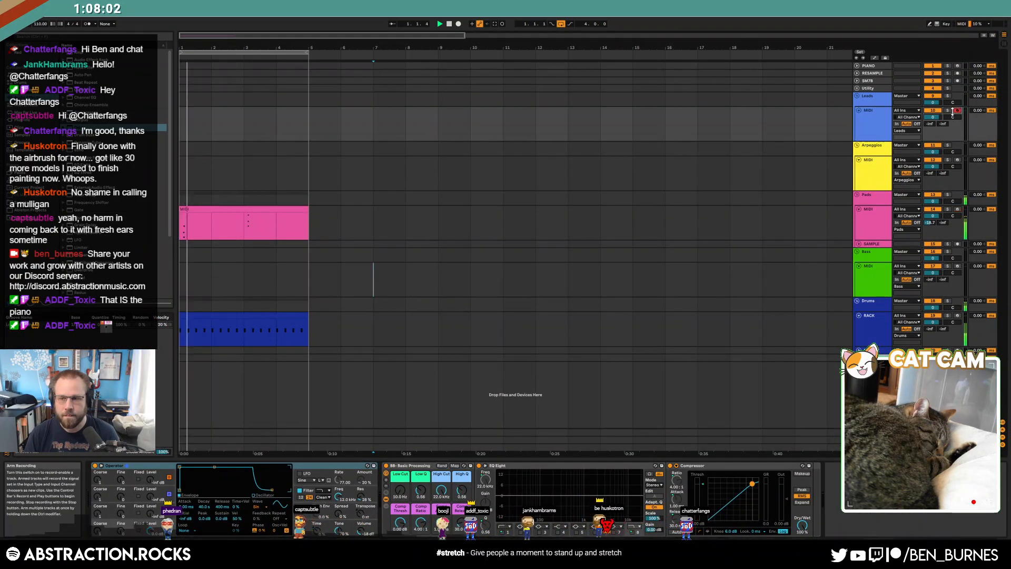
# - Try adjusting the first chord's notes in the pad clip, undo the change, and return to the track's devices
pyautogui.click(192, 226)
pyautogui.hotkey('shift', 'Tab')
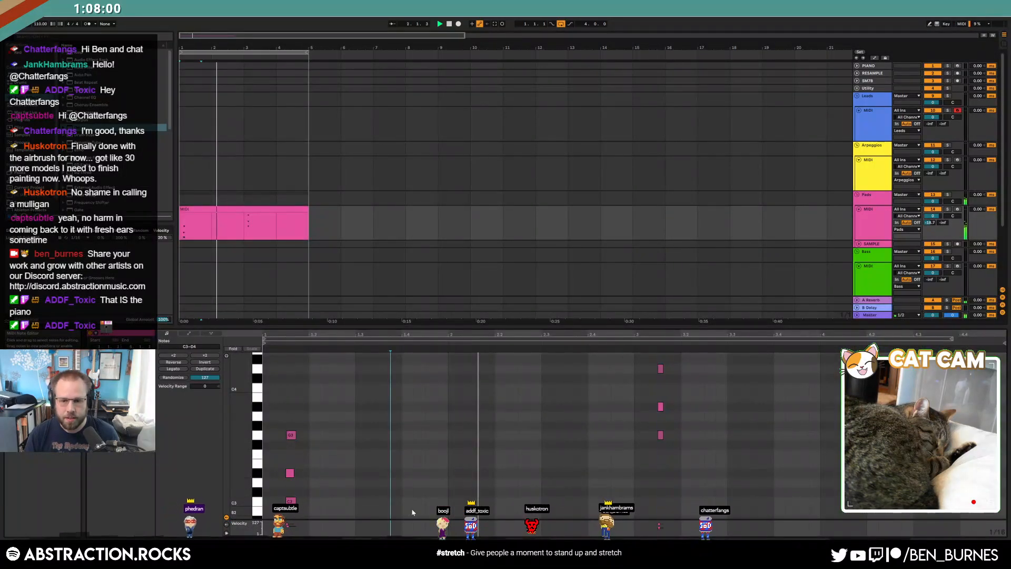
pyautogui.click(290, 501)
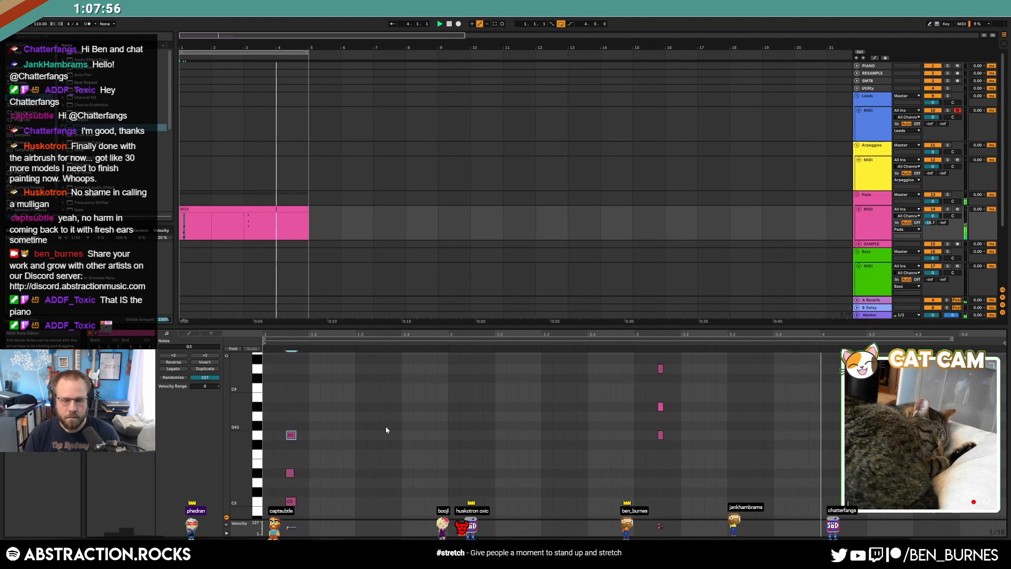
pyautogui.hotkey('ctrl', 'z')
pyautogui.moveTo(258, 515); pyautogui.dragTo(272, 520)
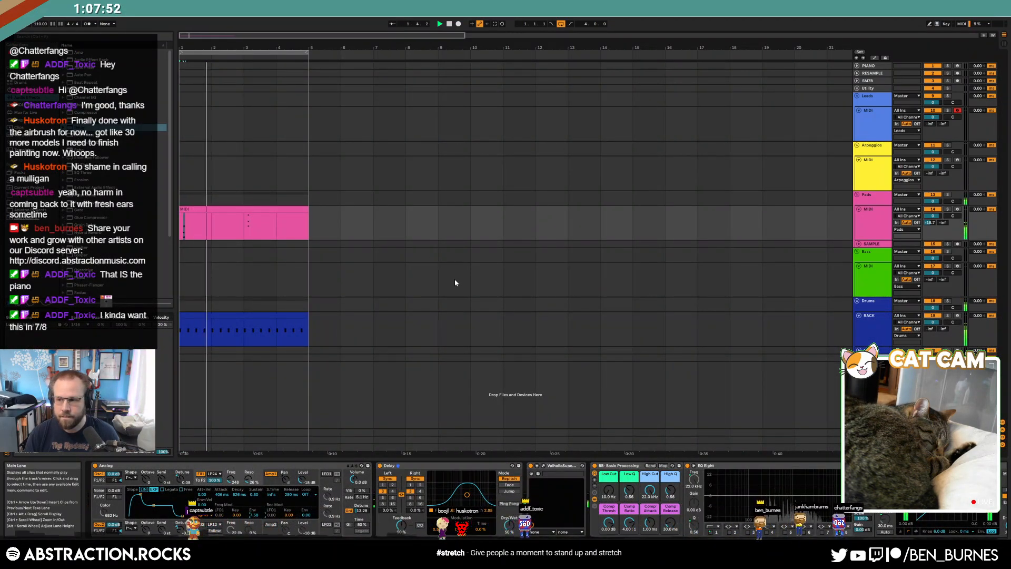
# - Change the Live set's time signature to 7/8
pyautogui.click(68, 24)
pyautogui.write('7')
pyautogui.press('Tab')
pyautogui.write('8')
pyautogui.press('Return')
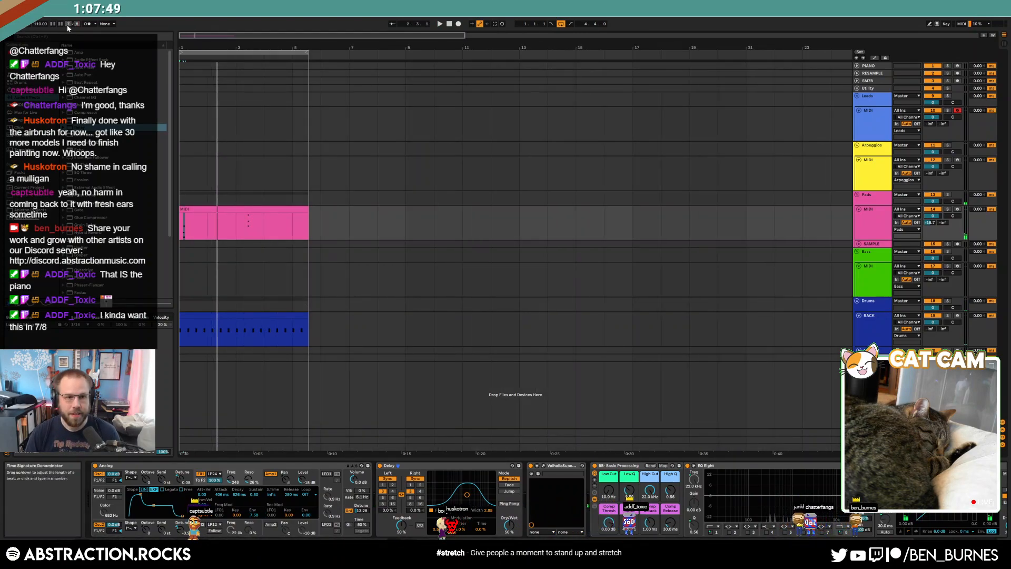
# - Shorten the pad clip and the arrangement loop to end at bar 5 of the 7/8 grid
pyautogui.click(298, 208)
pyautogui.moveTo(309, 208); pyautogui.dragTo(292, 208)
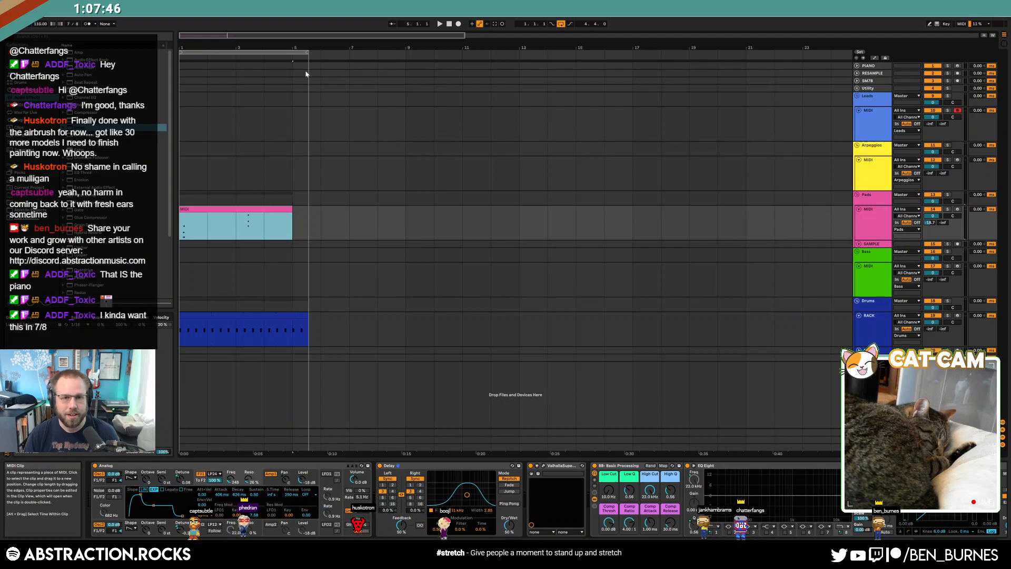
pyautogui.click(293, 90)
# - Trim the kick clip to end at bar 5 and shorten its internal loop to one 7/8 bar
pyautogui.doubleClick(299, 313)
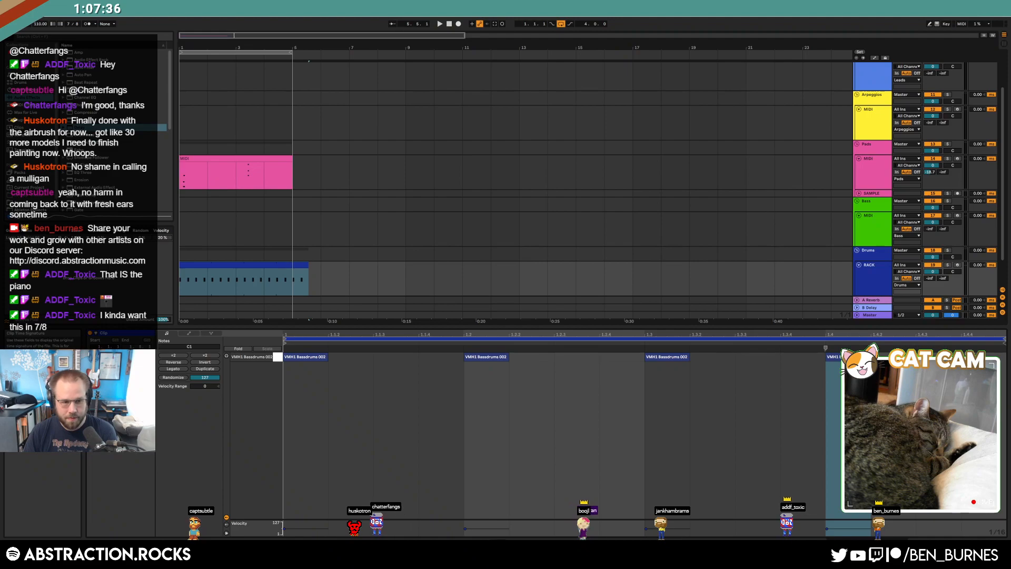
pyautogui.click(734, 404)
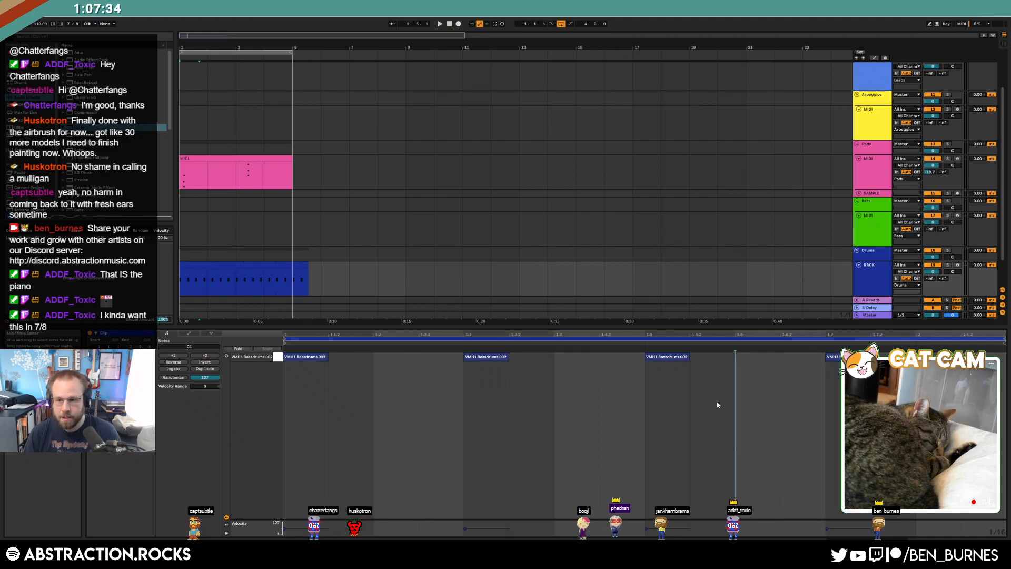
pyautogui.click(298, 263)
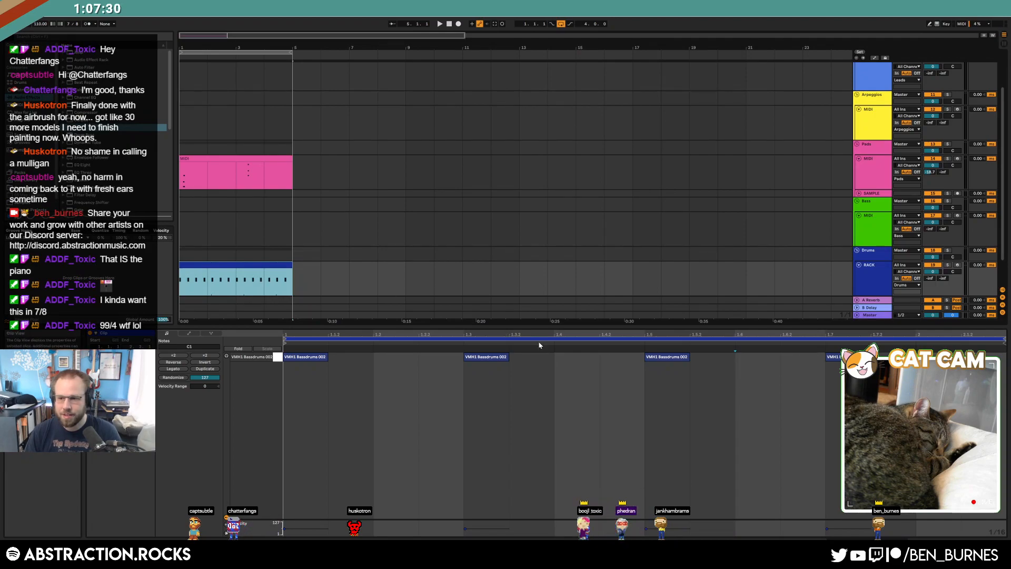
pyautogui.moveTo(1000, 339); pyautogui.dragTo(931, 341)
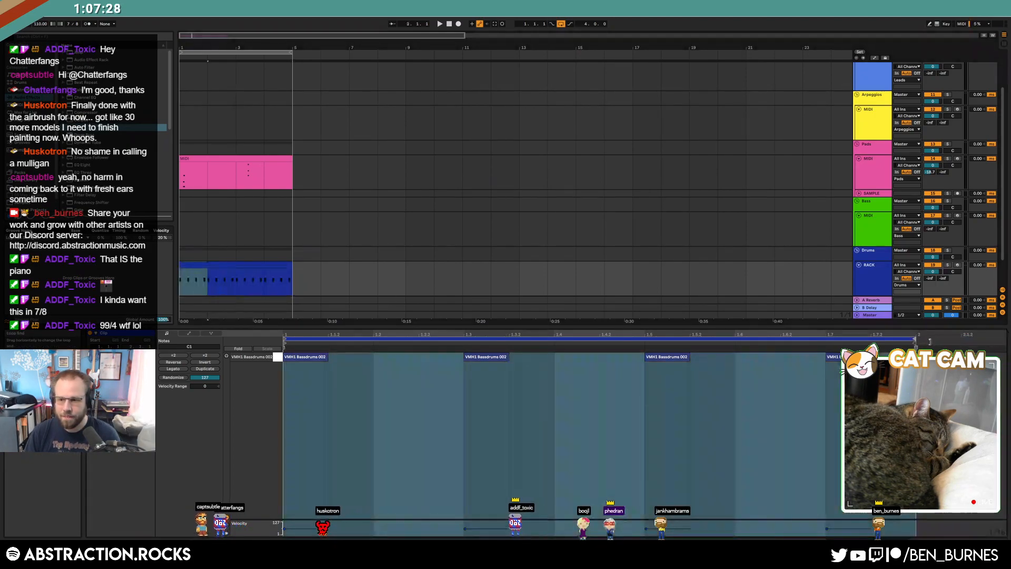
# - Play back the 7/8 loop and open the pad clip to judge how it sounds
pyautogui.click(825, 407)
pyautogui.press('space')
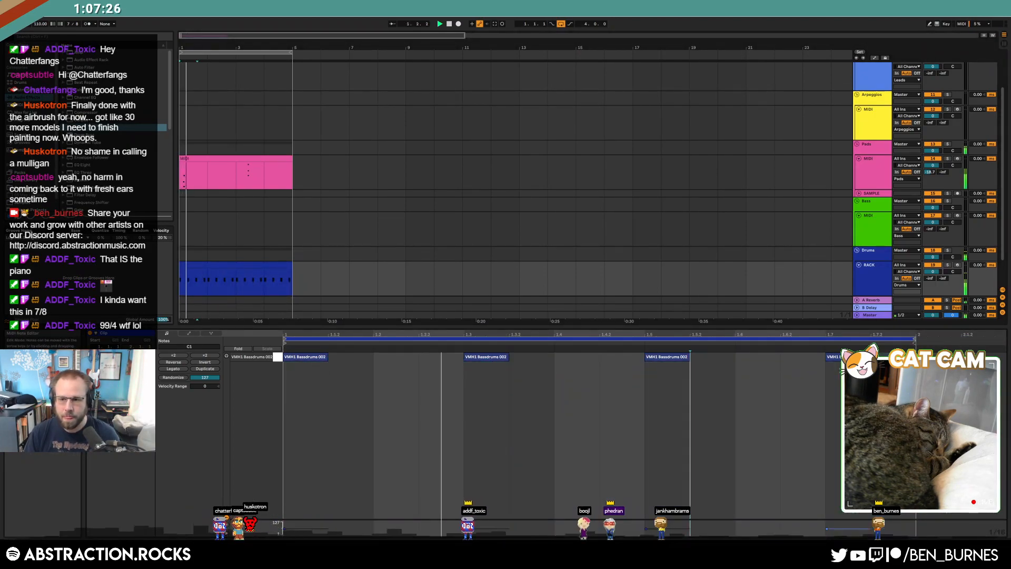
pyautogui.click(253, 159)
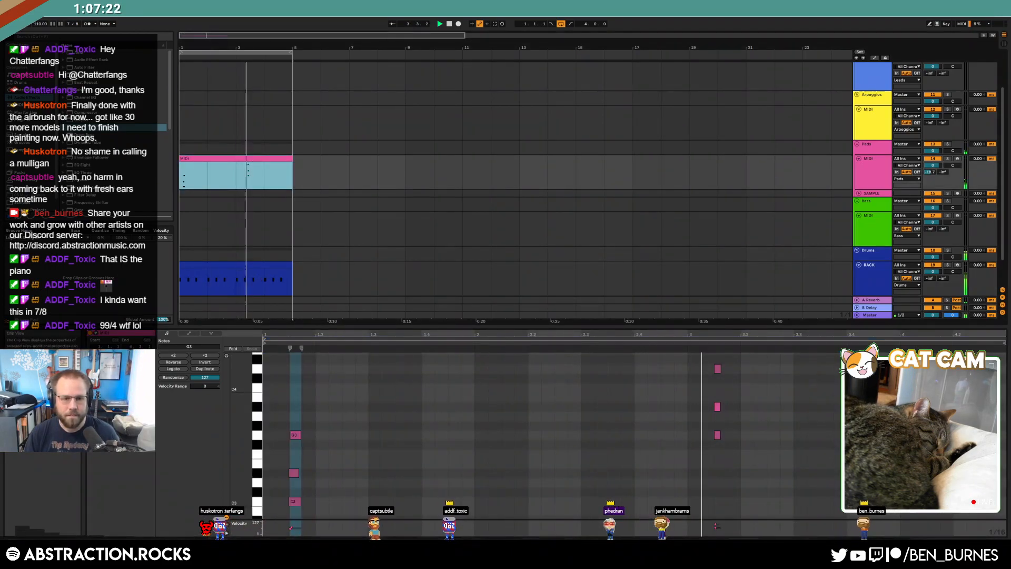
# - Return the Live set to 4/4, with the kick clip, pad clip and arrangement loop extended to bar 5
pyautogui.moveTo(293, 279); pyautogui.dragTo(310, 279)
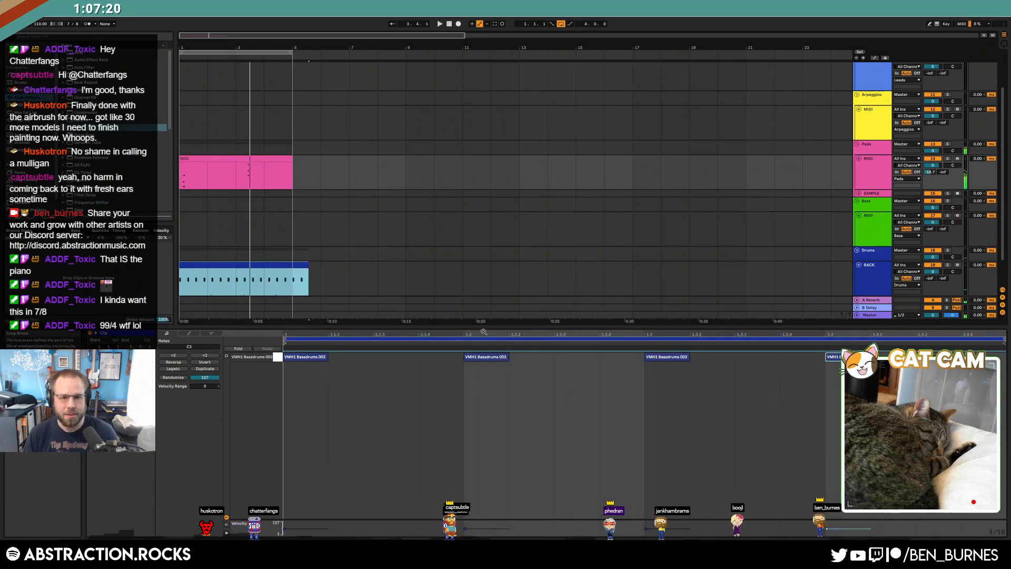
pyautogui.moveTo(292, 169); pyautogui.dragTo(312, 162)
pyautogui.moveTo(76, 24); pyautogui.dragTo(77, 31)
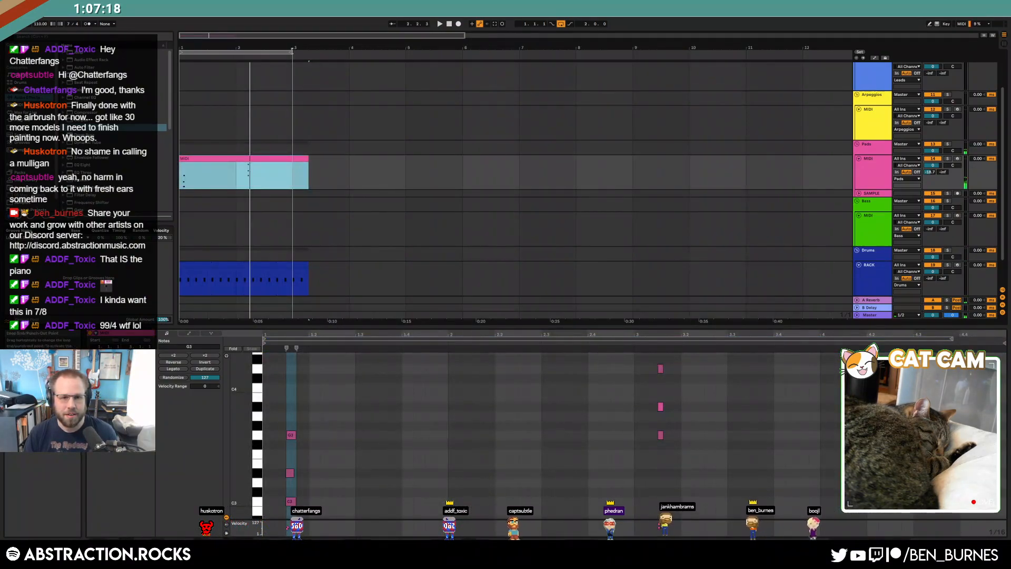
pyautogui.press('4')
pyautogui.hotkey('ctrl', 'l')
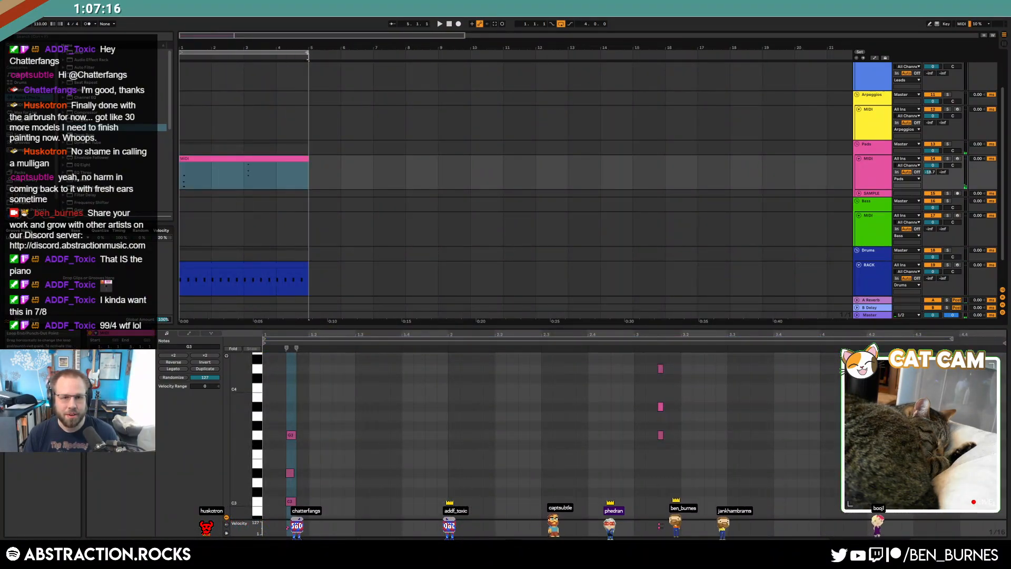
# - Bring up the drum rack track's devices and play the 4/4 loop from the start
pyautogui.click(449, 24)
pyautogui.hotkey('shift', 'Tab')
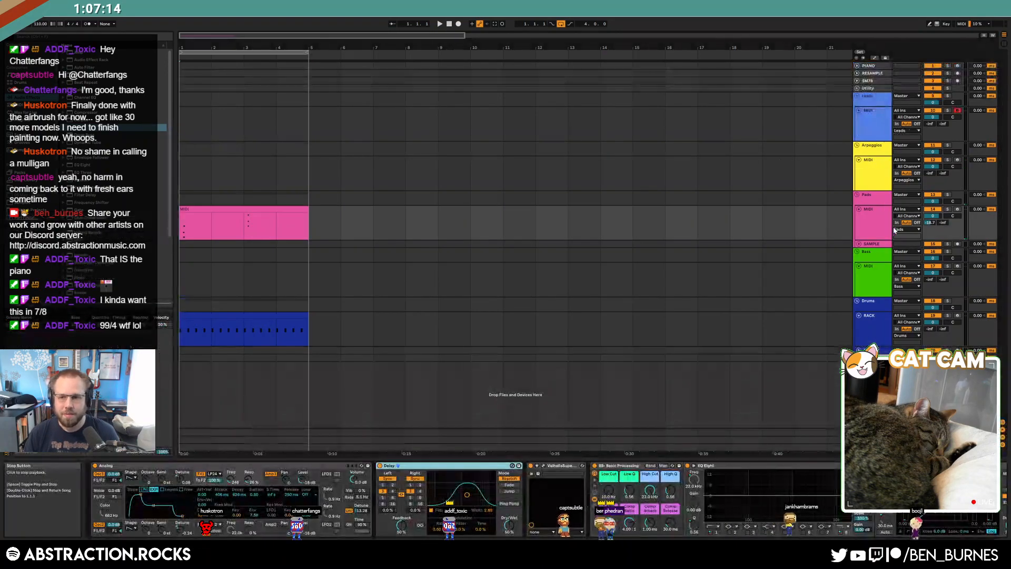
pyautogui.click(927, 164)
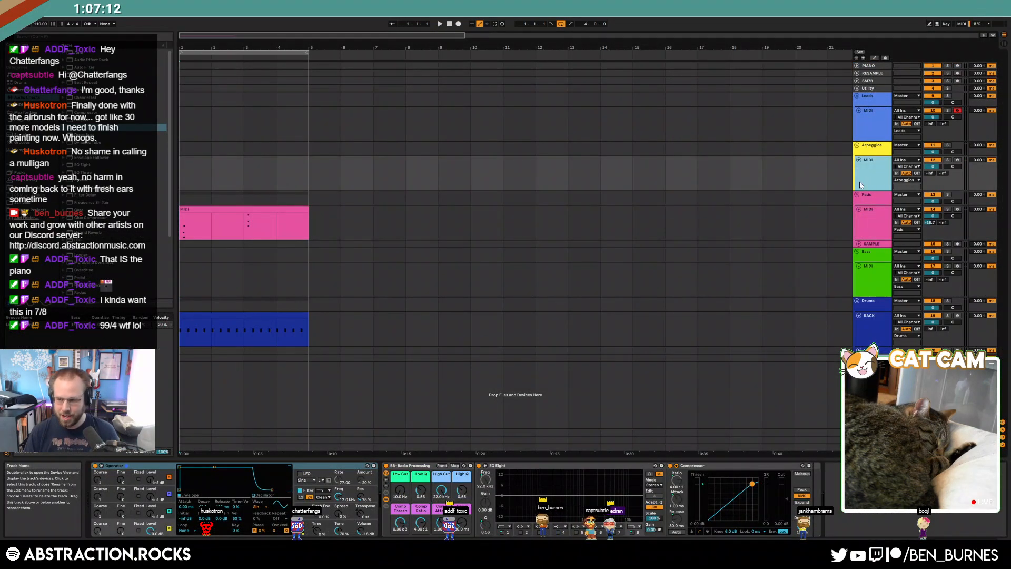
pyautogui.click(871, 329)
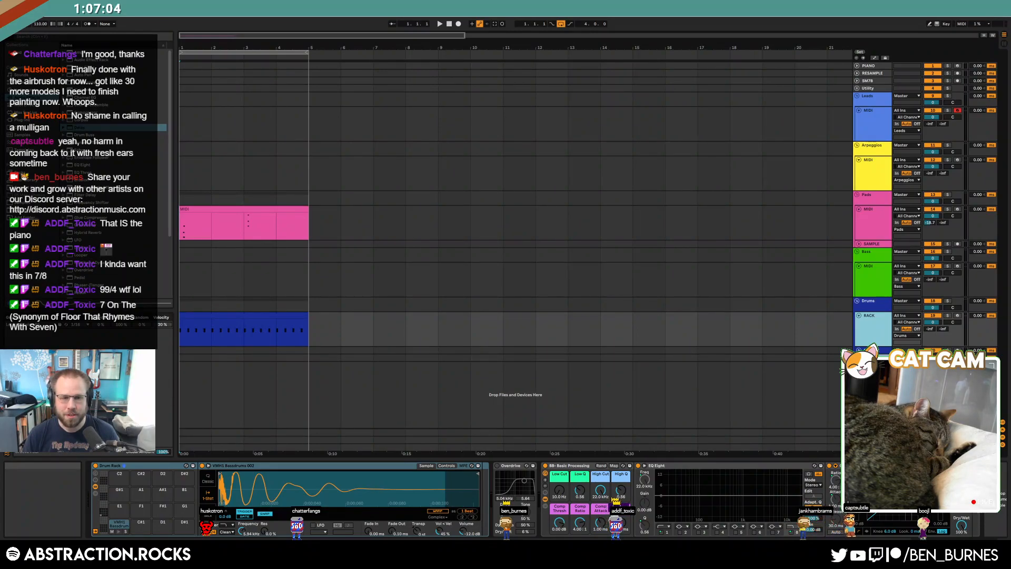
pyautogui.click(438, 26)
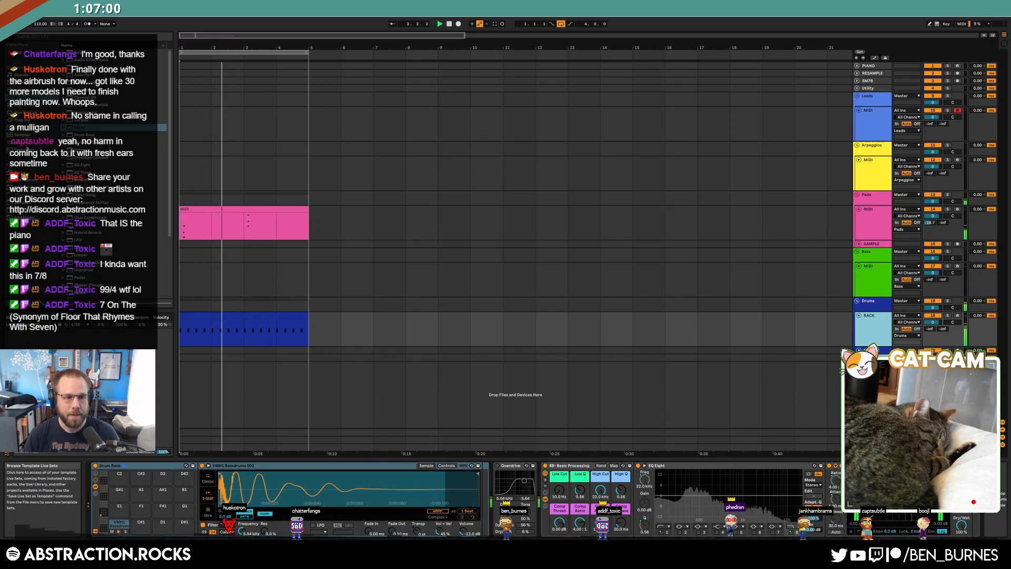
# - Replace the kick sample with VMH1 Bassdrums 034, enable its filter and play the loop
pyautogui.click(135, 150)
pyautogui.moveTo(165, 101); pyautogui.dragTo(164, 128)
pyautogui.press('Down')
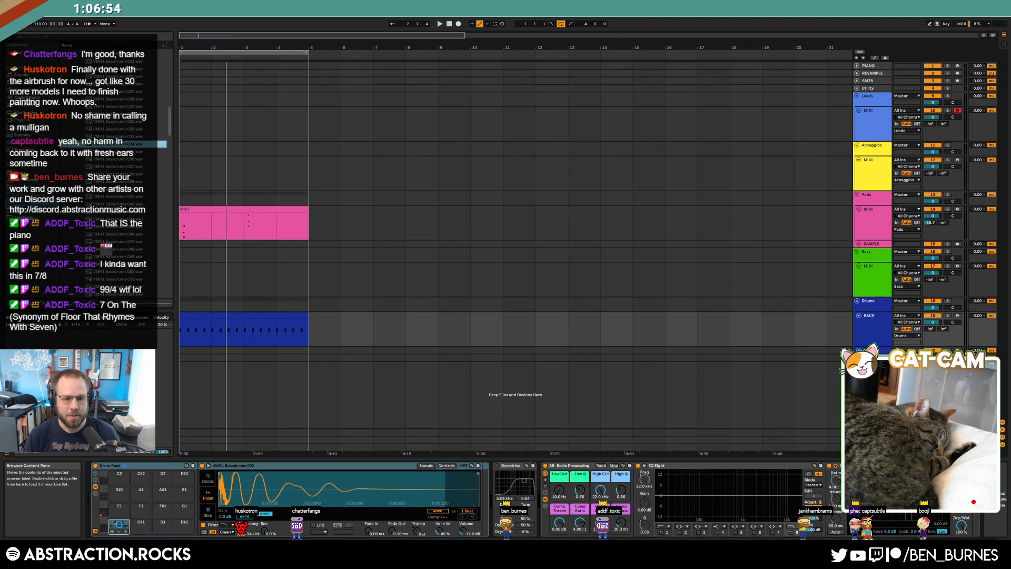
pyautogui.press('Return')
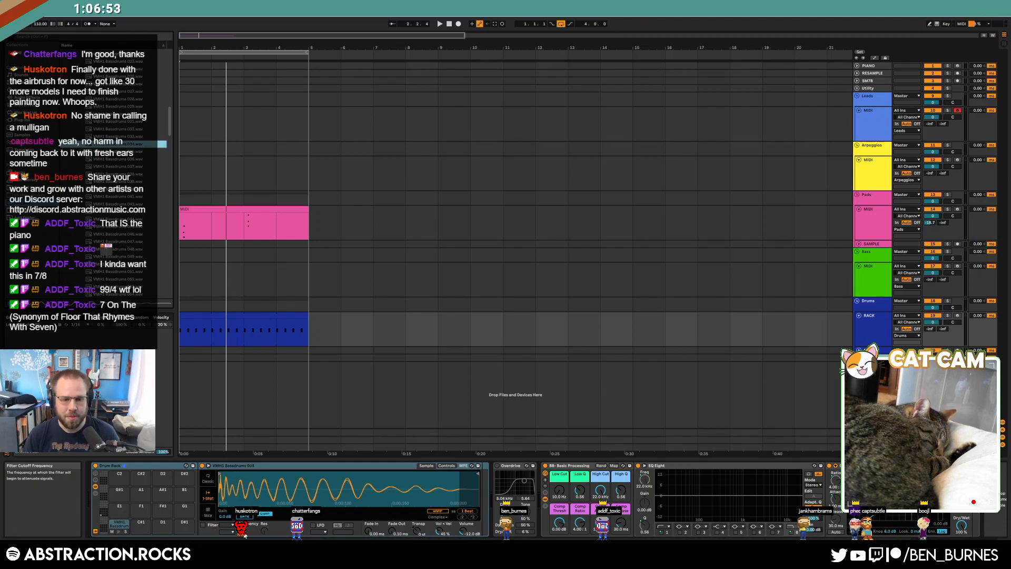
pyautogui.click(203, 525)
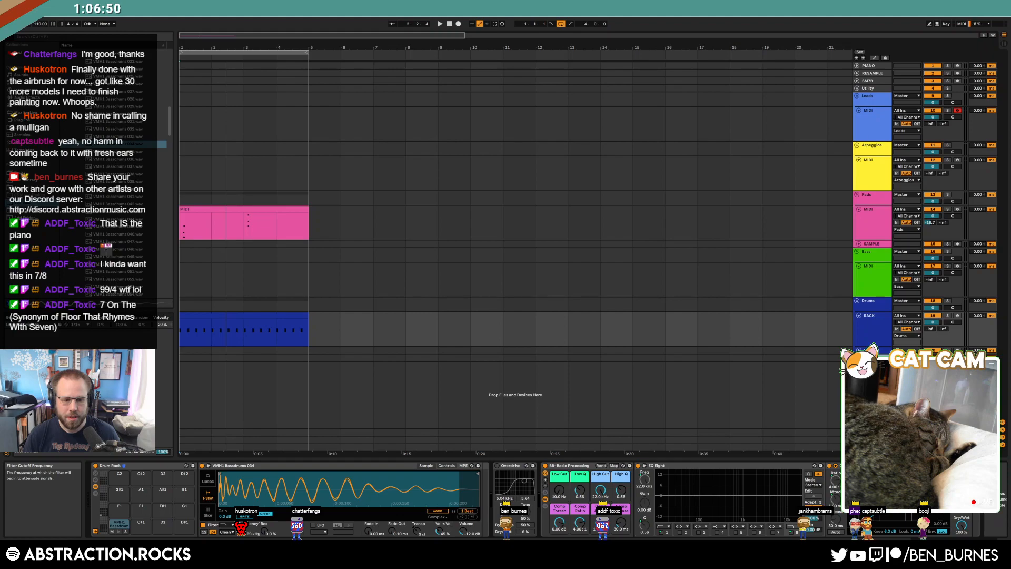
pyautogui.press('space')
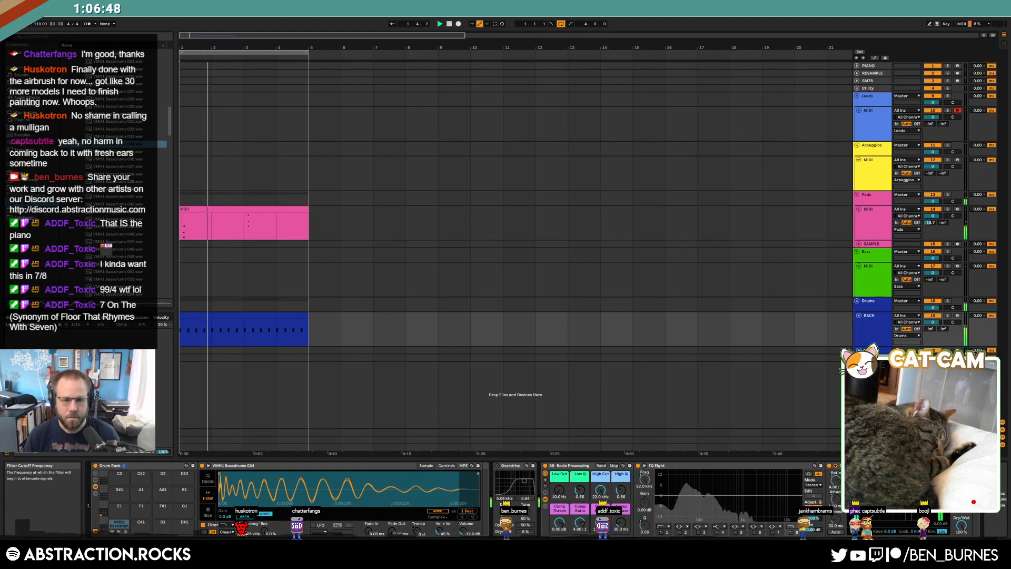
# - Insert a Compressor on the pad MIDI track directly after the Valhalla effect
pyautogui.click(542, 238)
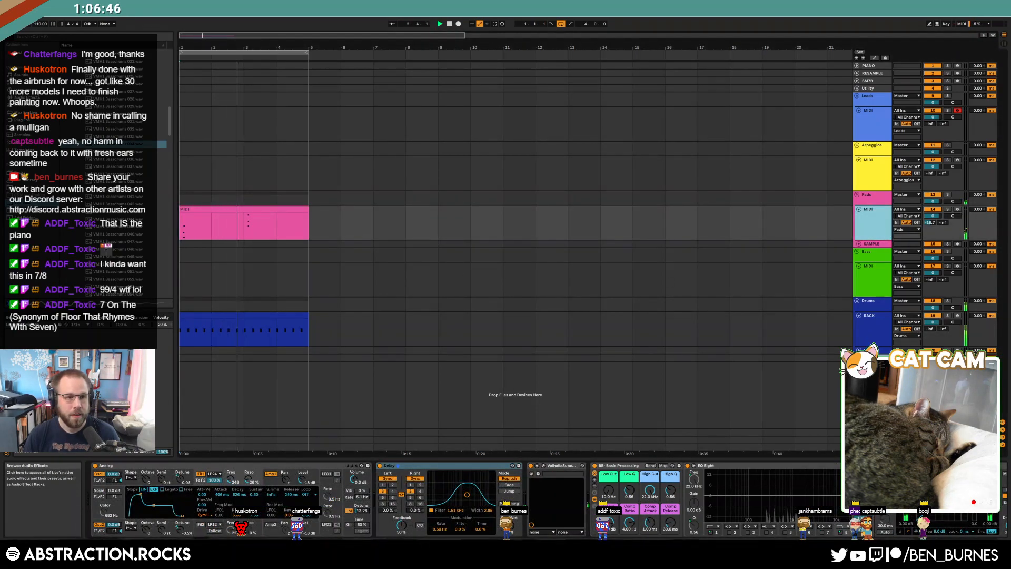
pyautogui.click(32, 89)
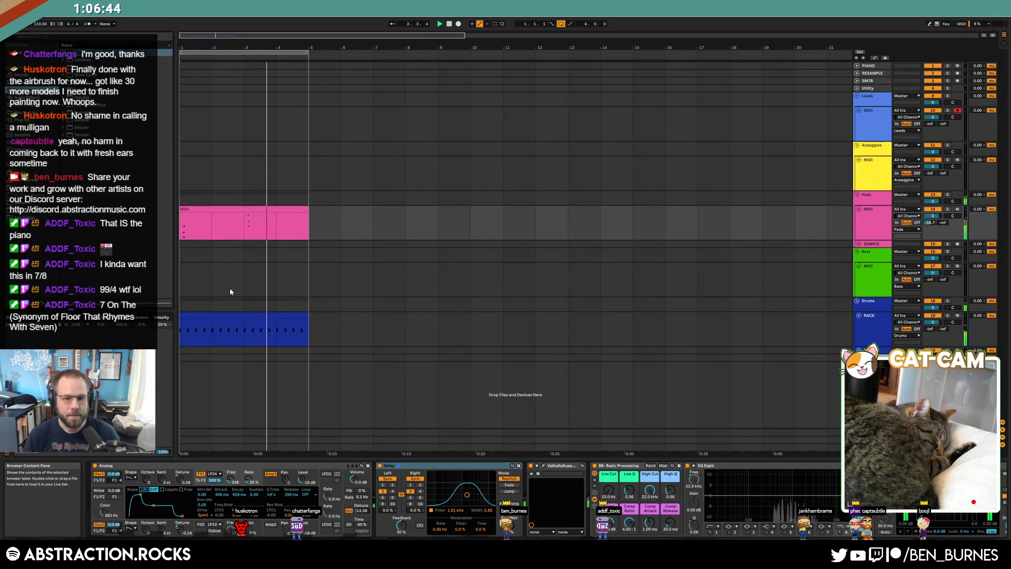
pyautogui.click(32, 97)
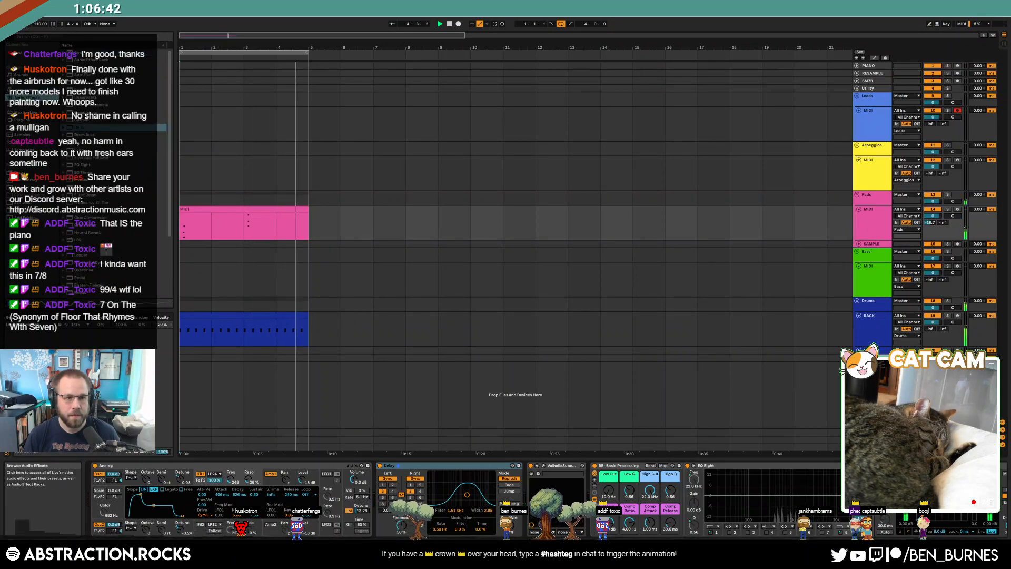
pyautogui.moveTo(79, 113); pyautogui.dragTo(596, 472)
# - Sidechain the pad Compressor from the RACK track, lowering its threshold to about -44 dB and adjusting its ratio
pyautogui.click(600, 467)
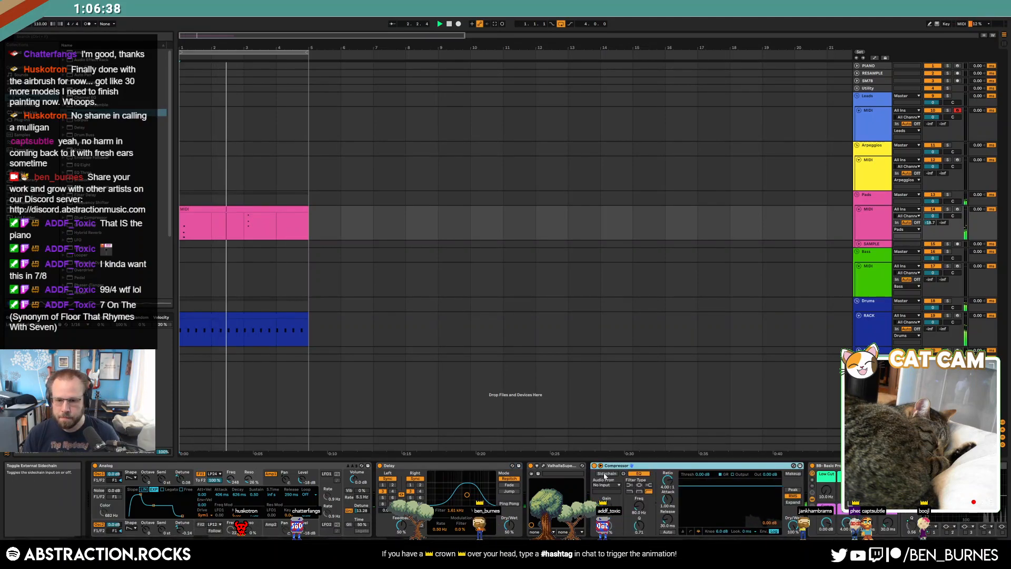
pyautogui.click(608, 484)
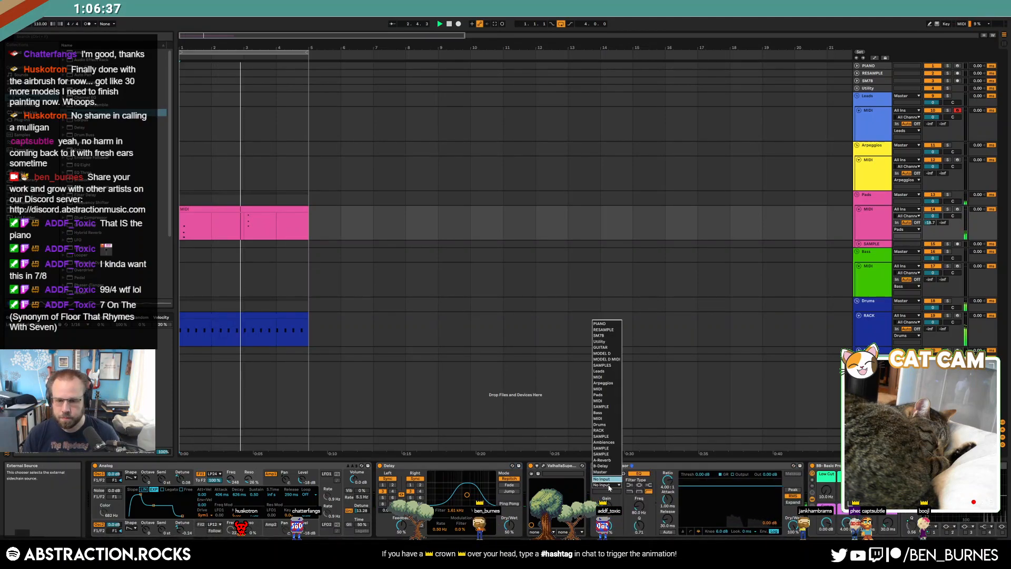
pyautogui.click(611, 431)
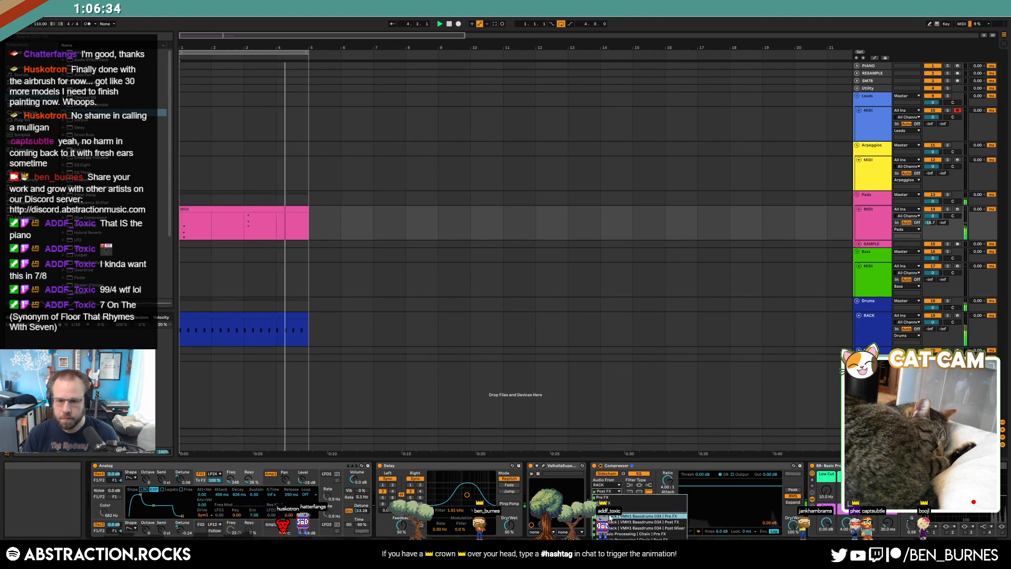
pyautogui.moveTo(667, 480); pyautogui.dragTo(690, 513)
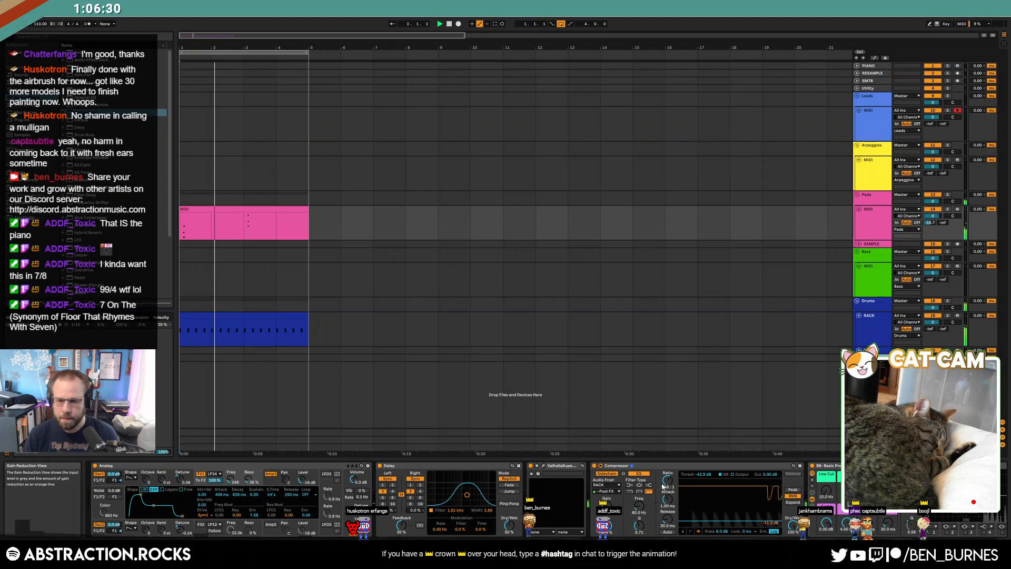
pyautogui.moveTo(667, 480); pyautogui.dragTo(667, 490)
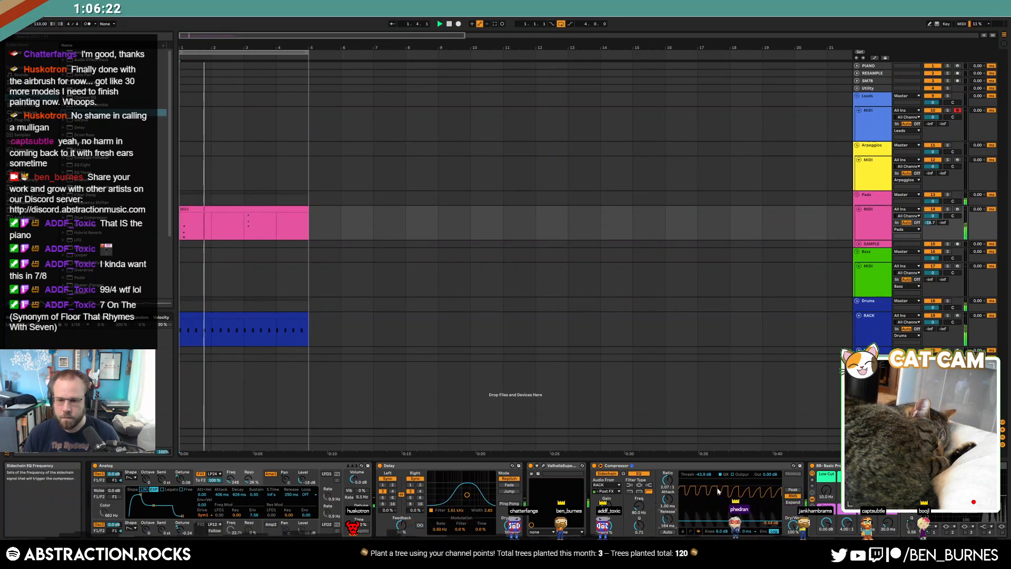
# - Select the drum rack track and browse the VMH1 sample folders to the closed hats
pyautogui.click(873, 120)
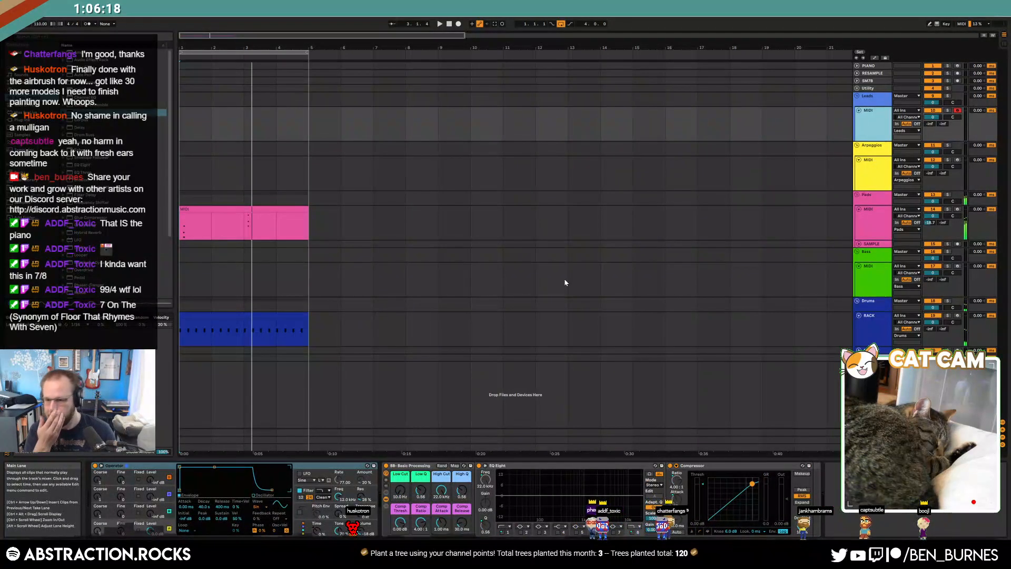
pyautogui.click(558, 329)
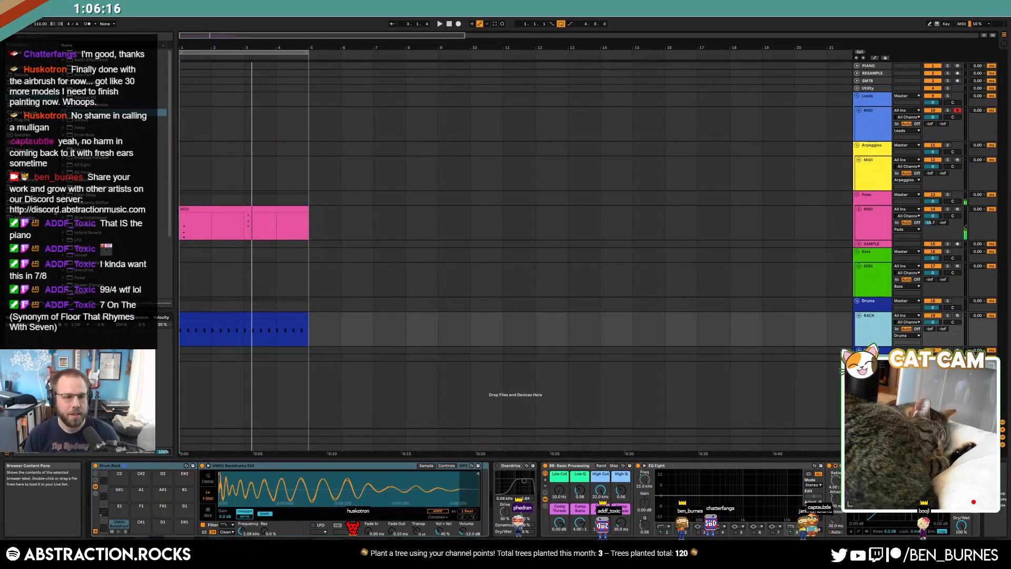
pyautogui.click(105, 143)
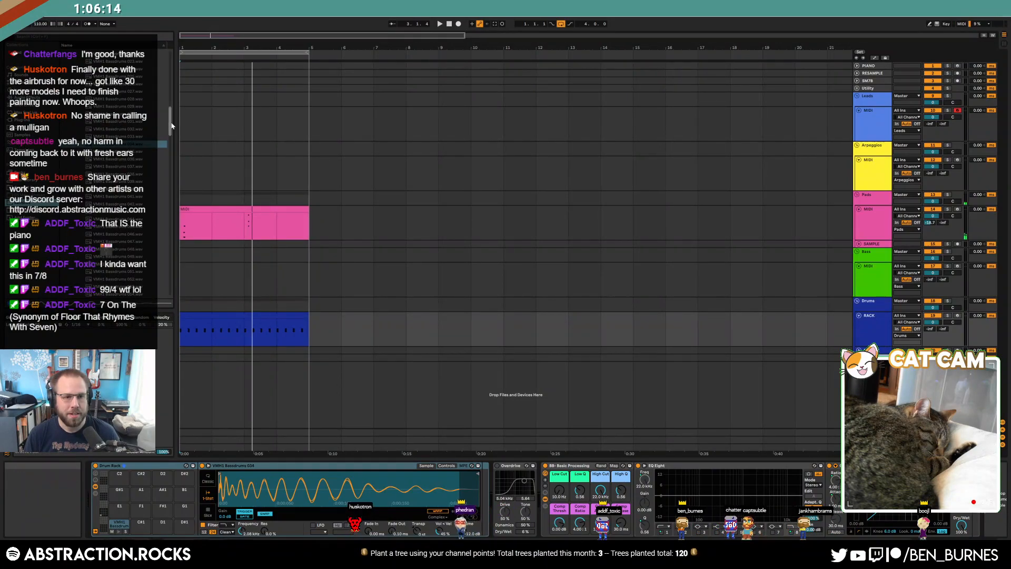
pyautogui.press('Left')
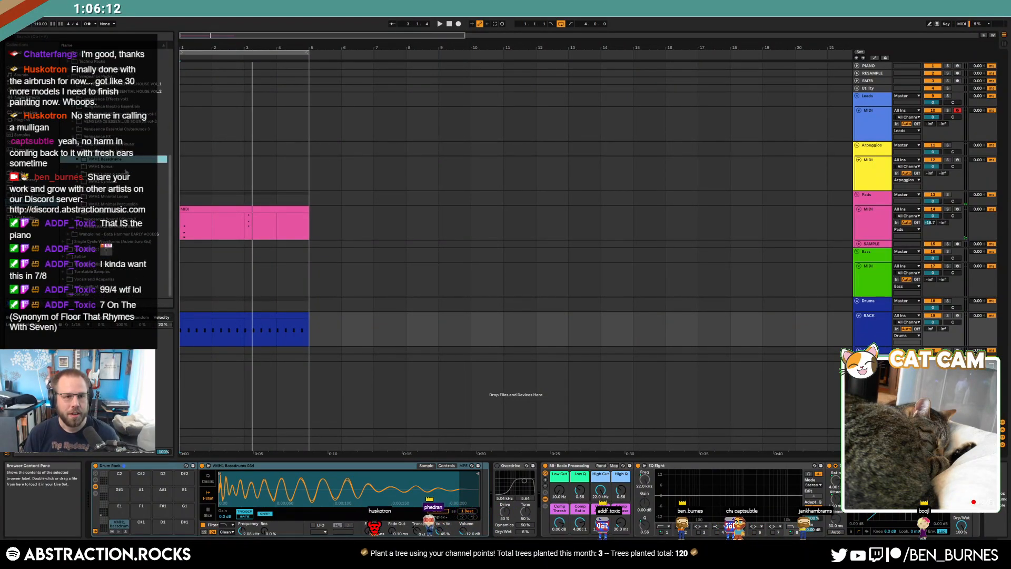
pyautogui.press('Down')
pyautogui.press('Right')
pyautogui.press('Left')
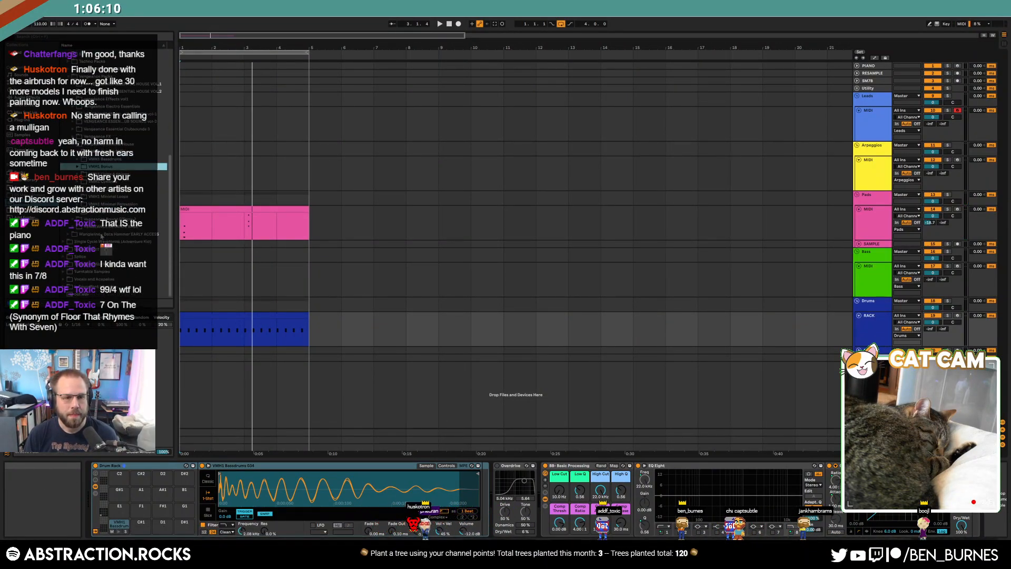
pyautogui.press('Down')
pyautogui.press('Down')
pyautogui.press('Right')
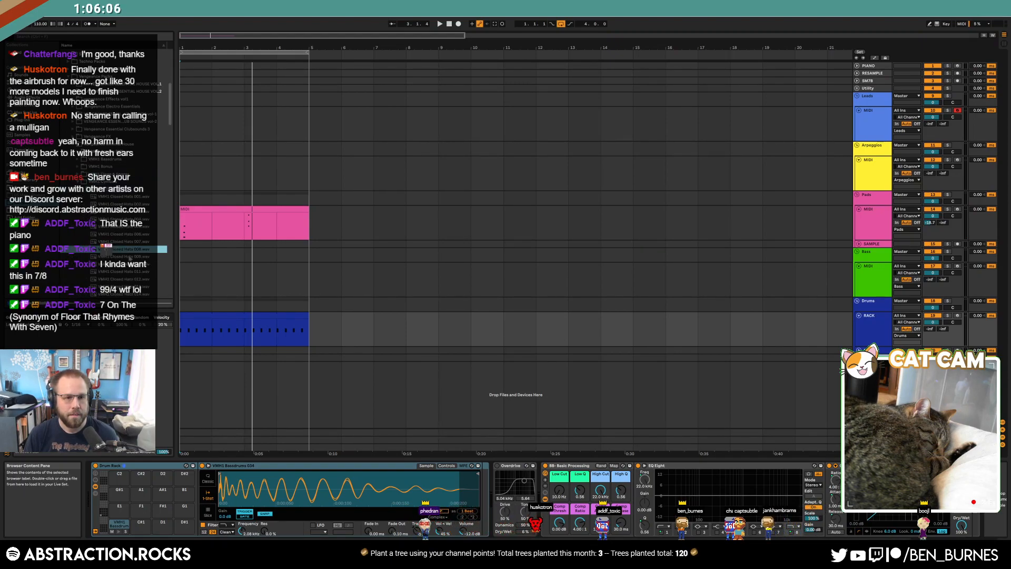
# - Load the VMH1 Closed Hats 028 sample onto a pad of the drum rack
pyautogui.scroll(-2, 128, 266)
pyautogui.click(127, 270)
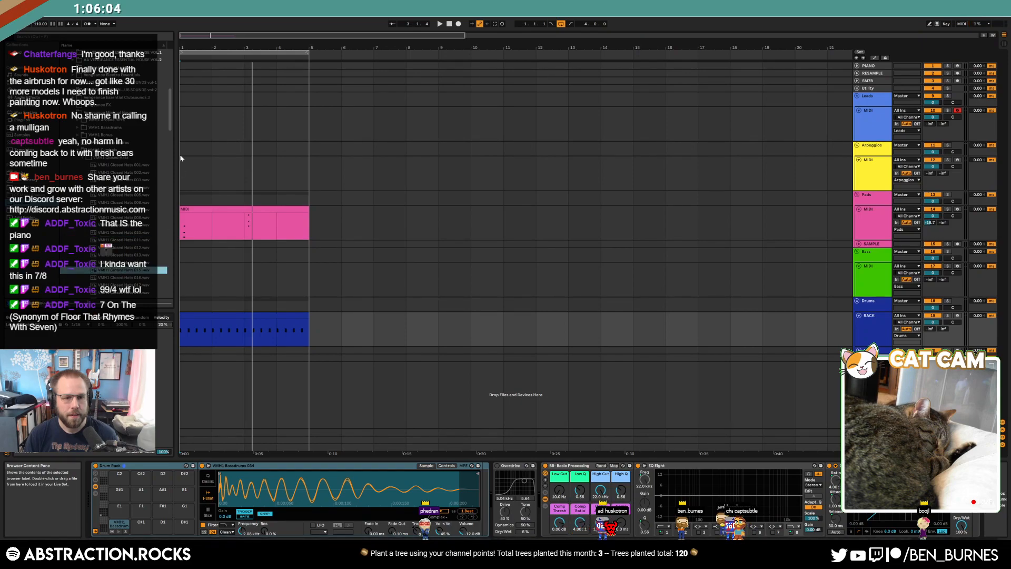
pyautogui.scroll(-10, 169, 128)
pyautogui.click(134, 180)
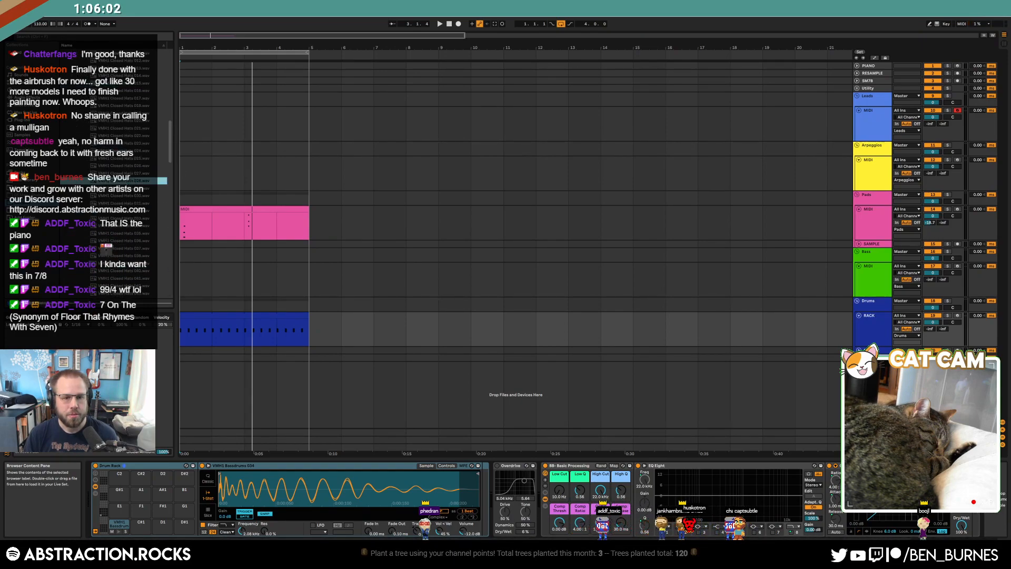
# - Add closed hat notes on the off-beats between the kicks in the drum clip and play the loop
pyautogui.doubleClick(225, 329)
pyautogui.doubleClick(383, 356)
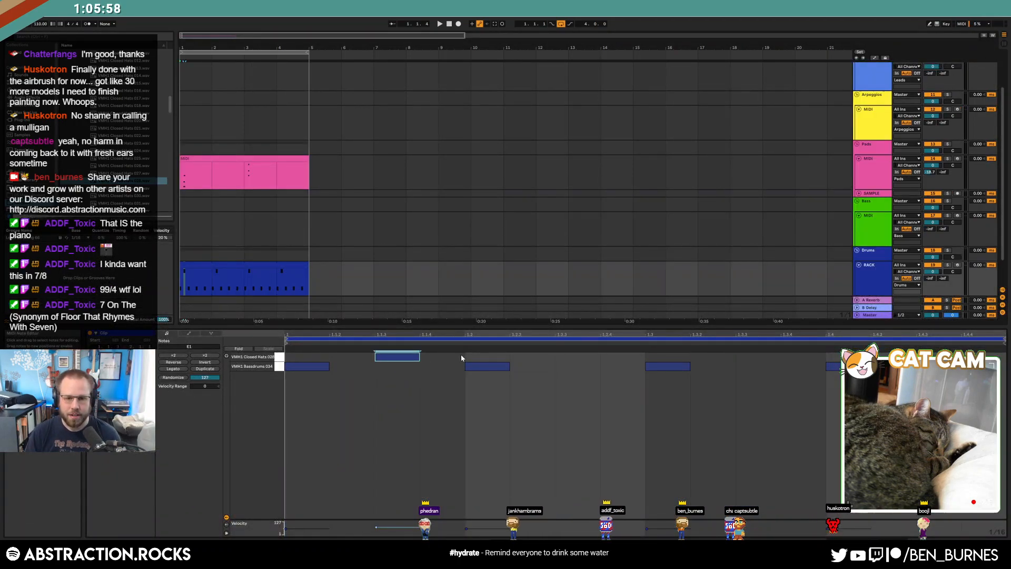
pyautogui.hotkey('ctrl', 'd')
pyautogui.moveTo(340, 352); pyautogui.dragTo(842, 369)
pyautogui.click(577, 357)
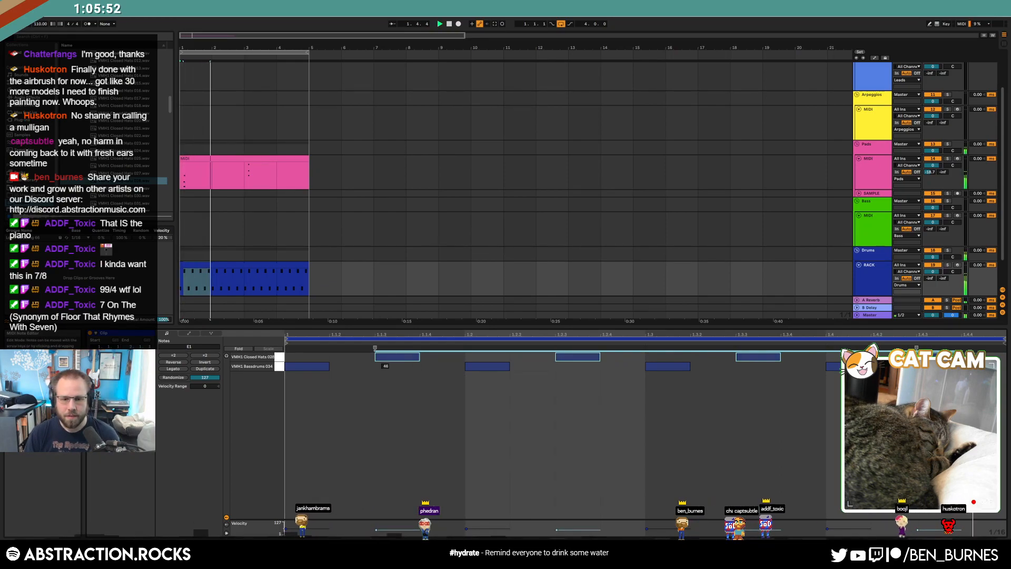
# - Shorten the closed hat sample by moving its end point to just under half its length
pyautogui.hotkey('shift', 'Tab')
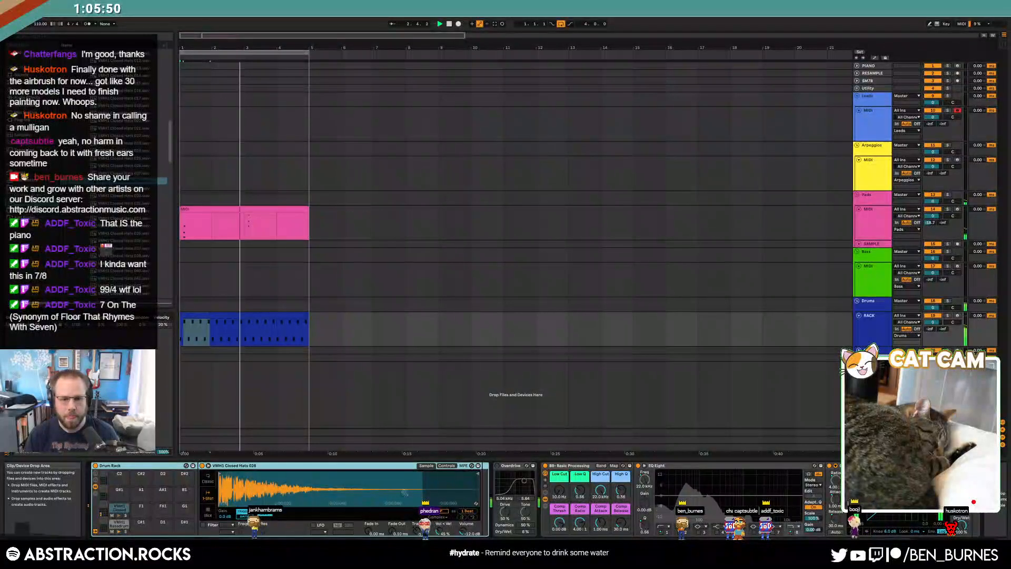
pyautogui.moveTo(423, 473); pyautogui.dragTo(304, 473)
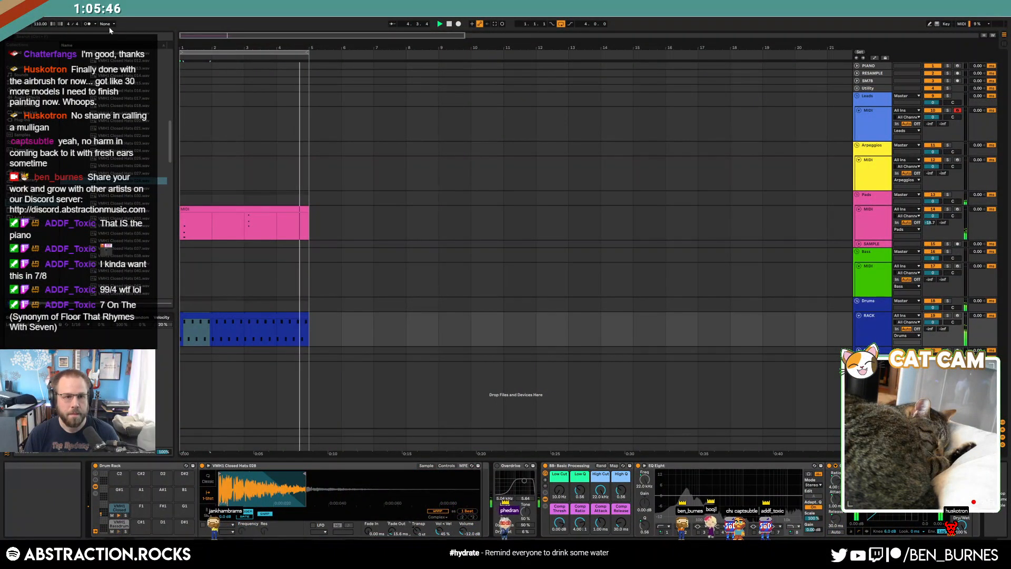
# - Raise the Live set's tempo while the loop plays
pyautogui.moveTo(38, 25); pyautogui.dragTo(38, 13)
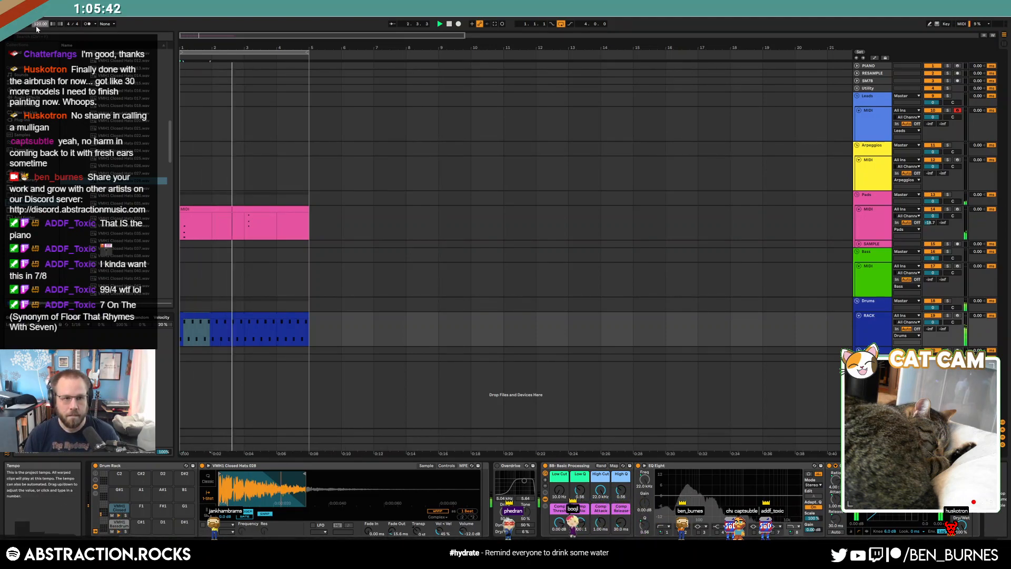
pyautogui.write('125')
pyautogui.press('Return')
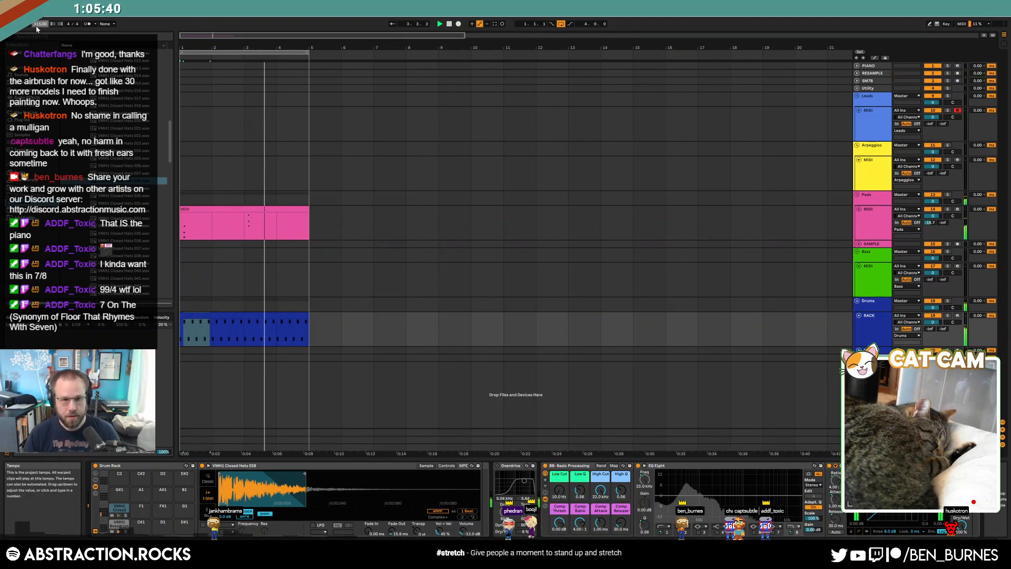
# - Lower the Delay feedback on the pad track and check the ValhallaSupermassive settings
pyautogui.click(299, 209)
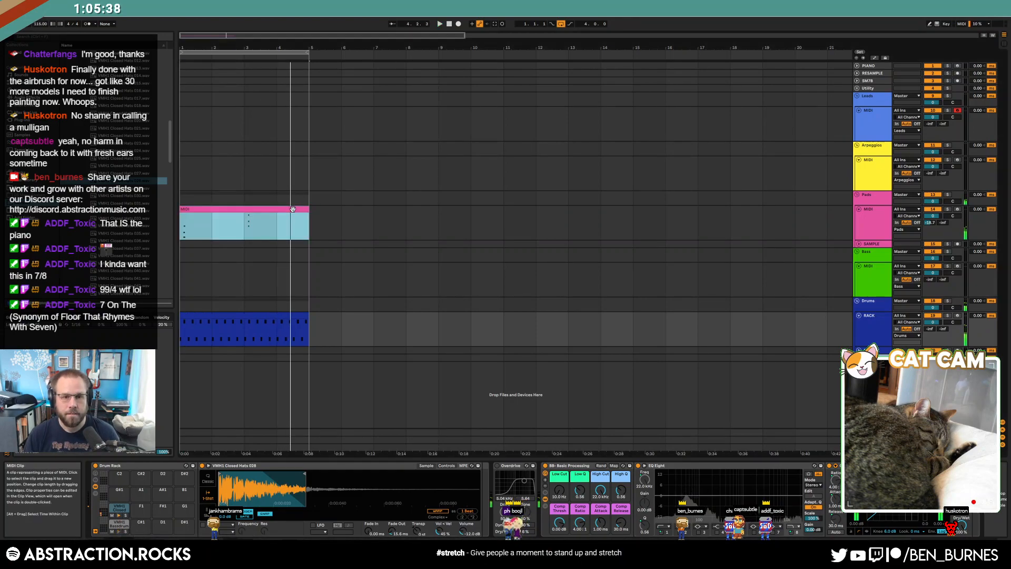
pyautogui.press('space')
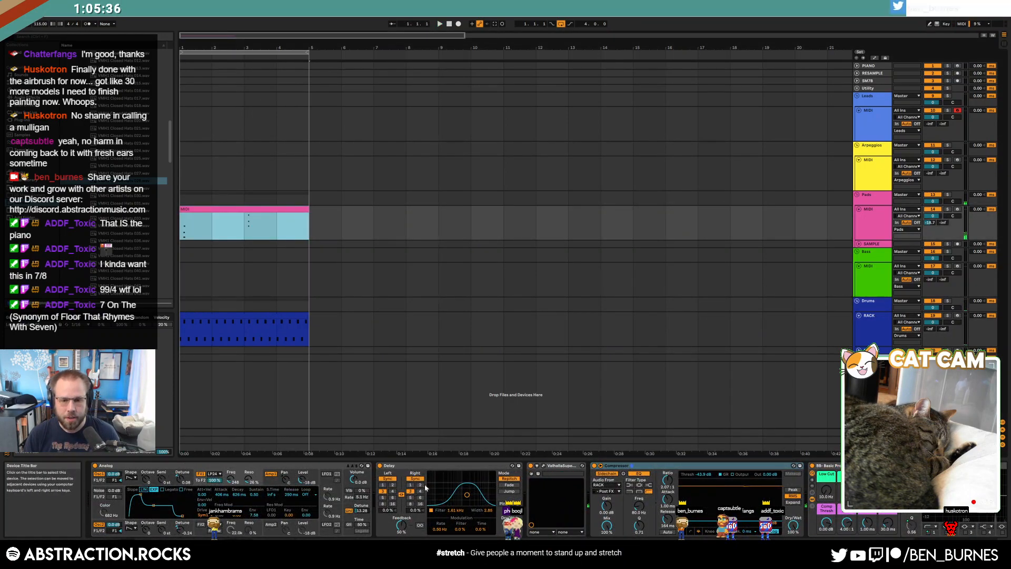
pyautogui.moveTo(401, 524); pyautogui.dragTo(401, 530)
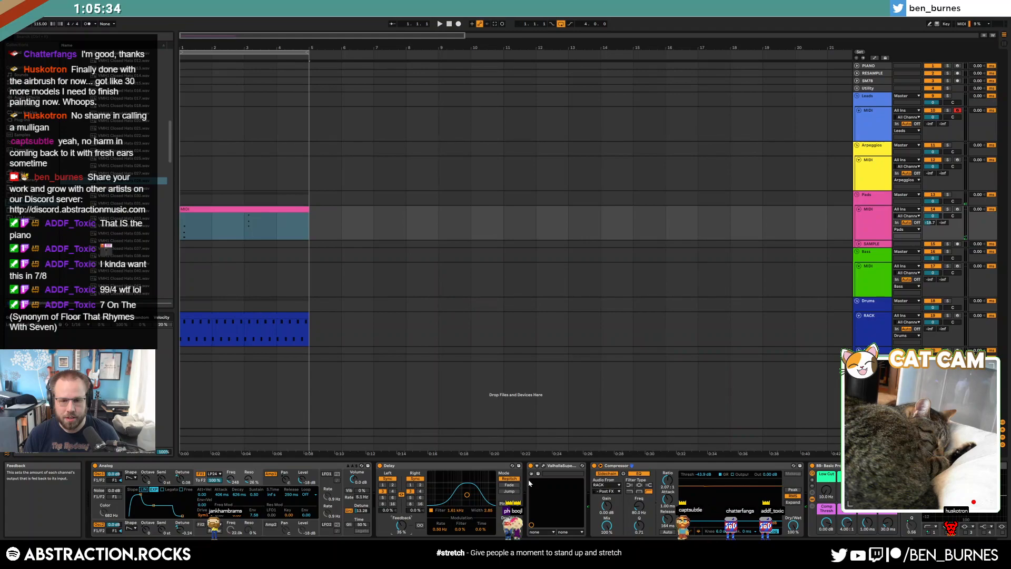
pyautogui.click(542, 466)
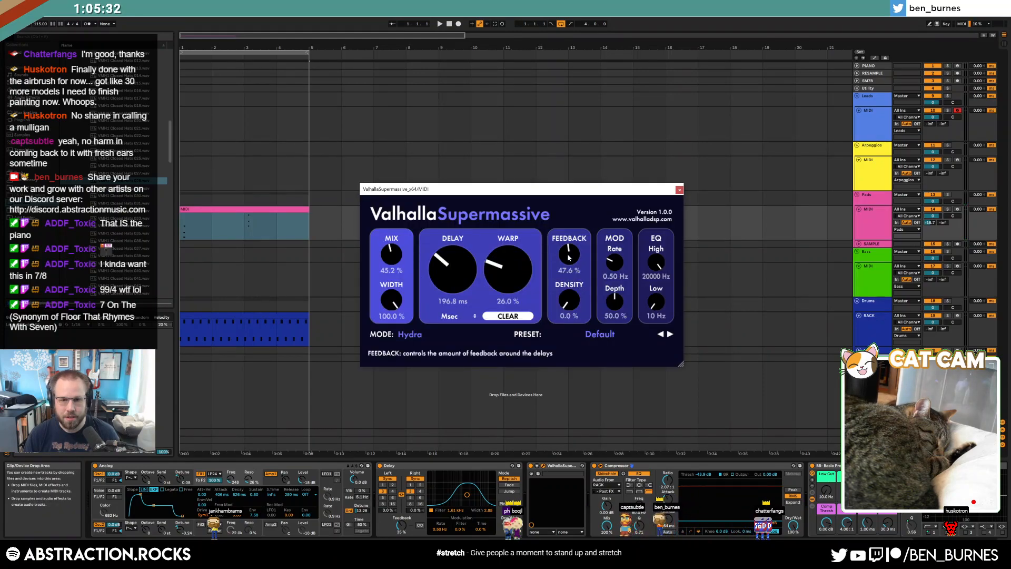
pyautogui.click(679, 189)
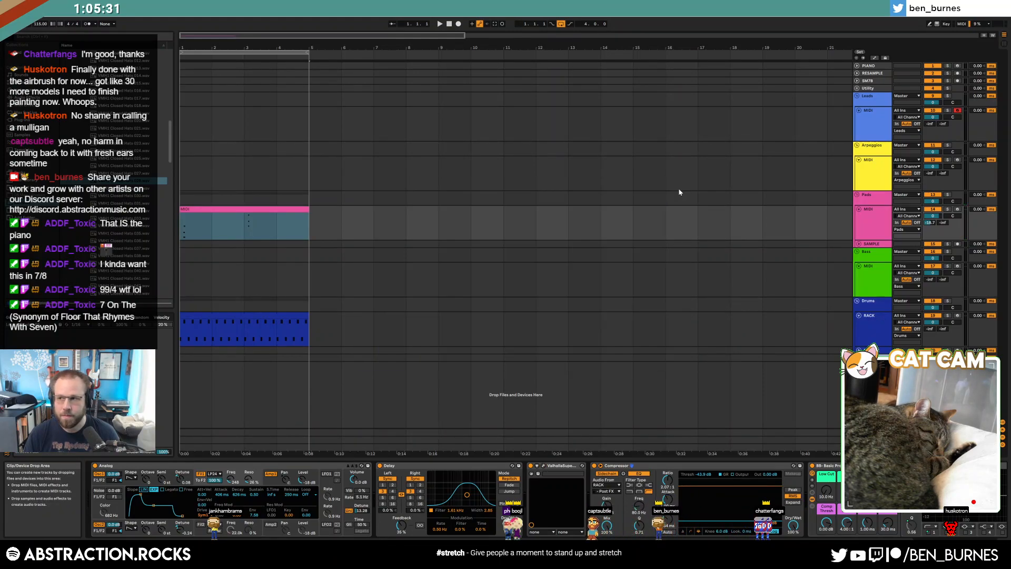
# - Reshape the envelope into a decay and adjust the oscillator output levels in the bass track's Operator
pyautogui.click(860, 269)
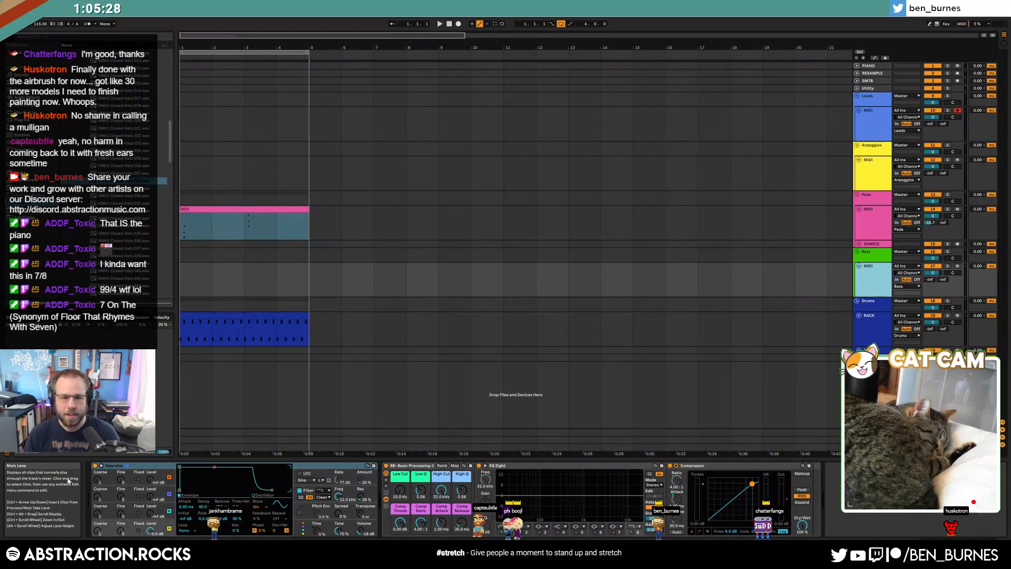
pyautogui.moveTo(214, 466); pyautogui.dragTo(211, 489)
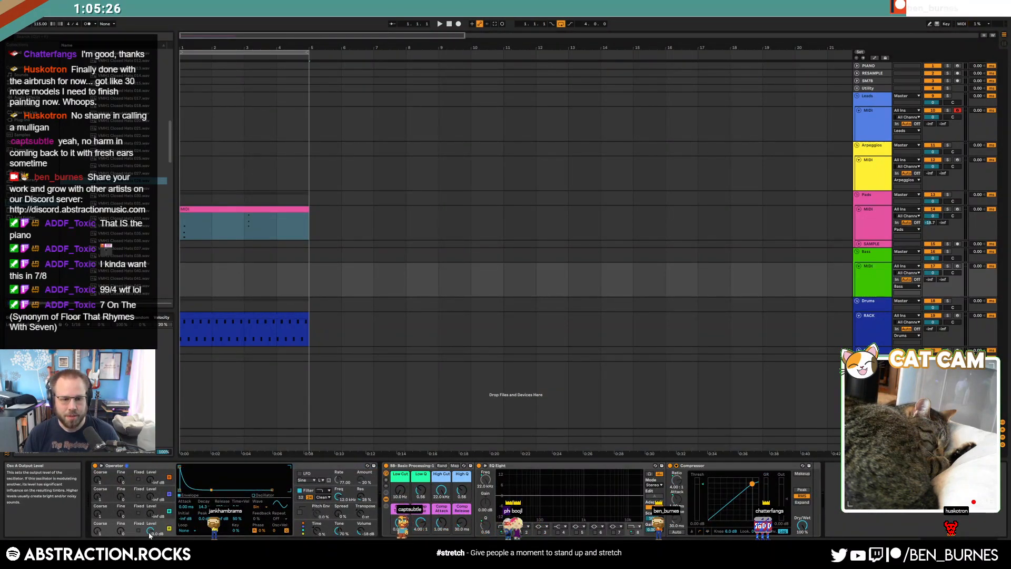
pyautogui.moveTo(151, 511); pyautogui.dragTo(151, 507)
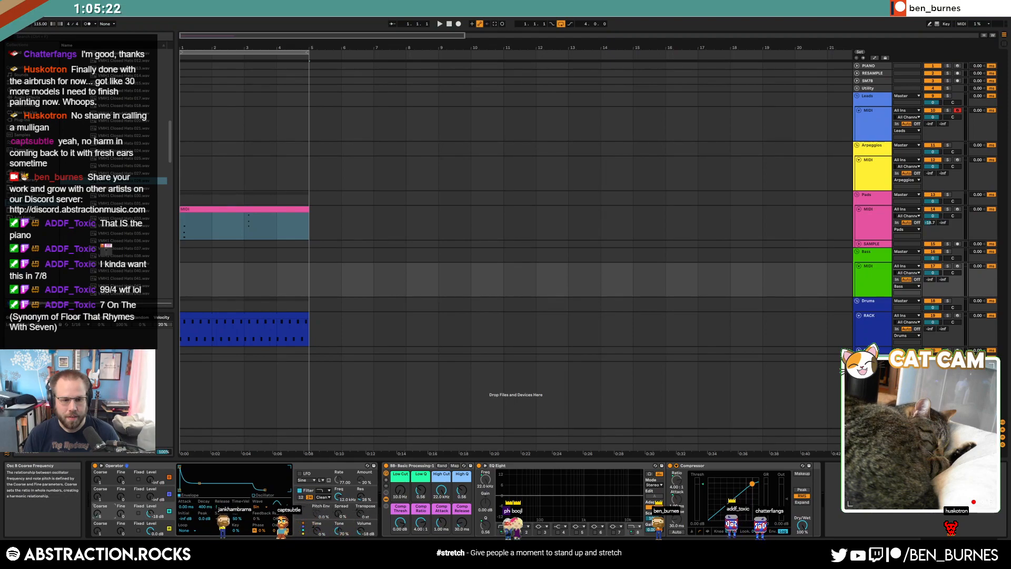
# - Create an empty two-bar MIDI clip at the start of the bass track and show its low notes
pyautogui.moveTo(214, 286); pyautogui.dragTo(181, 280)
pyautogui.hotkey('shift', 'Tab')
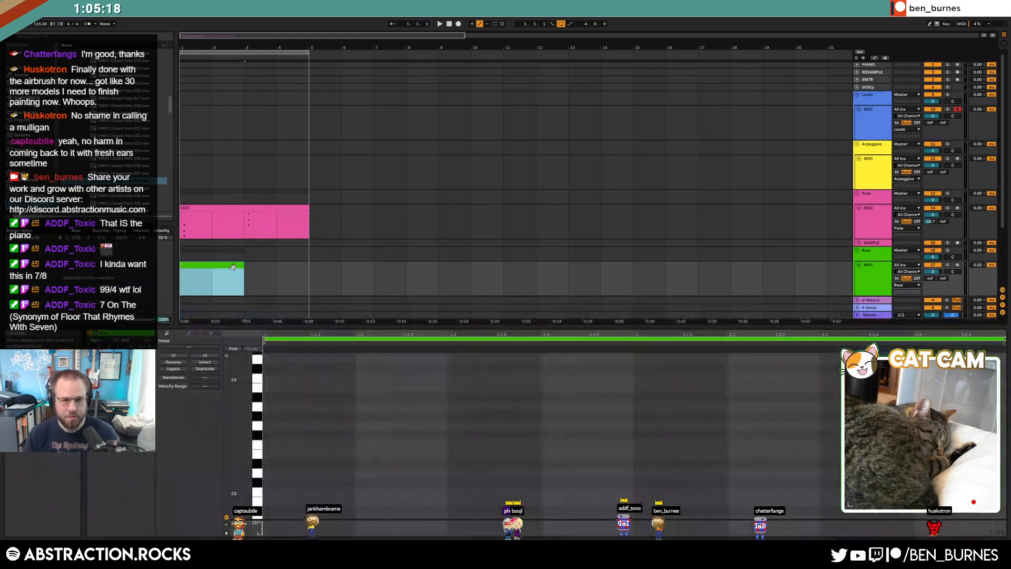
pyautogui.hotkey('ctrl', 'shift', 'm')
pyautogui.scroll(-5, 314, 448)
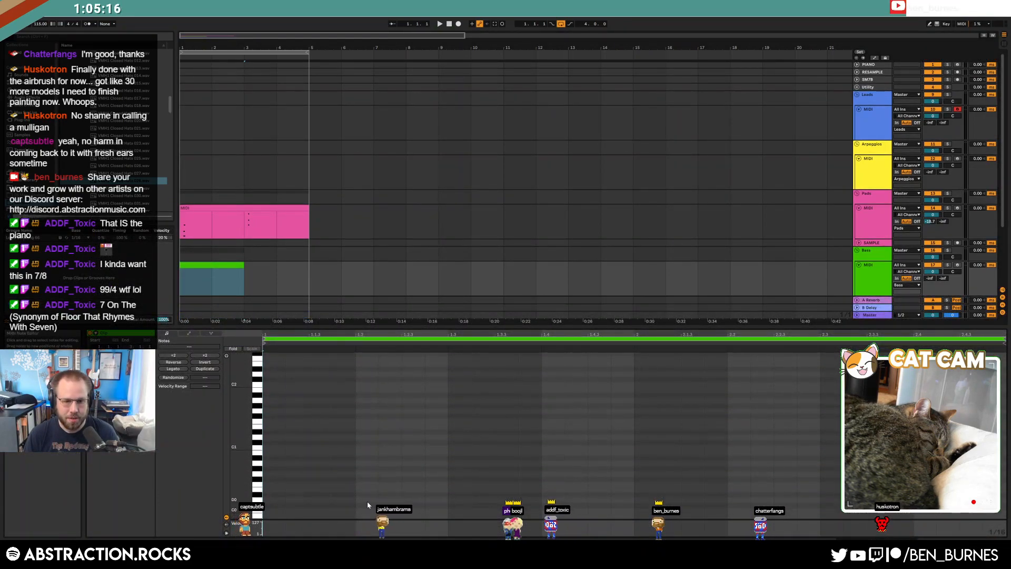
# - Add a bass rhythm of longer and shorter off-beat C1 notes across the two-bar clip
pyautogui.doubleClick(313, 447)
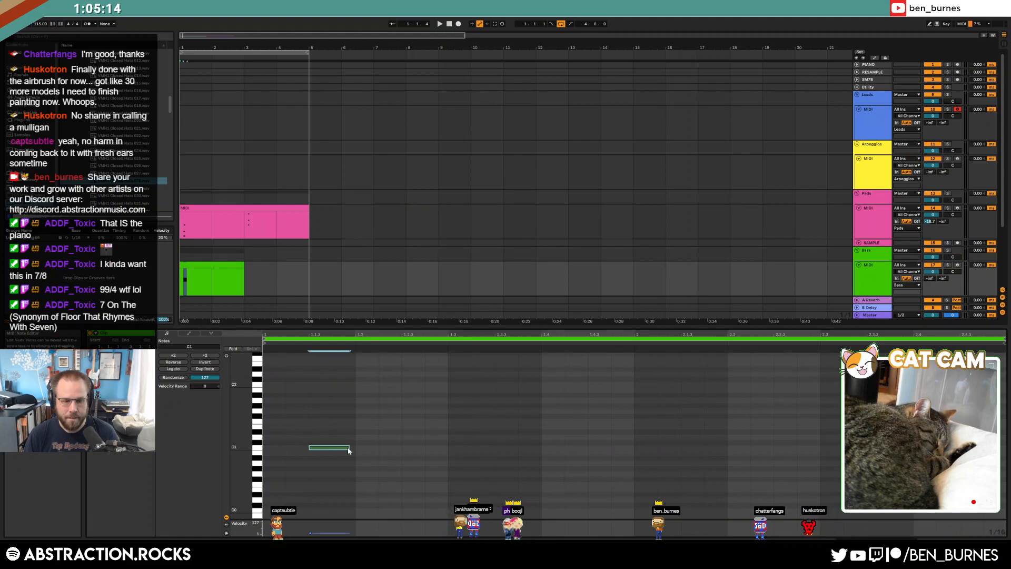
pyautogui.click(414, 473)
pyautogui.press('space')
pyautogui.doubleClick(507, 447)
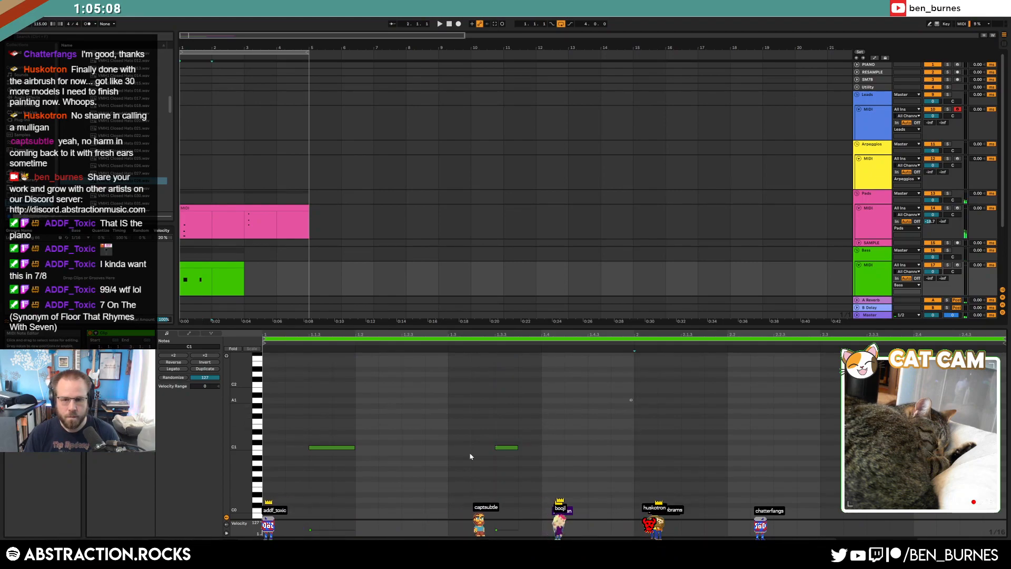
pyautogui.doubleClick(668, 447)
pyautogui.moveTo(699, 453); pyautogui.dragTo(719, 454)
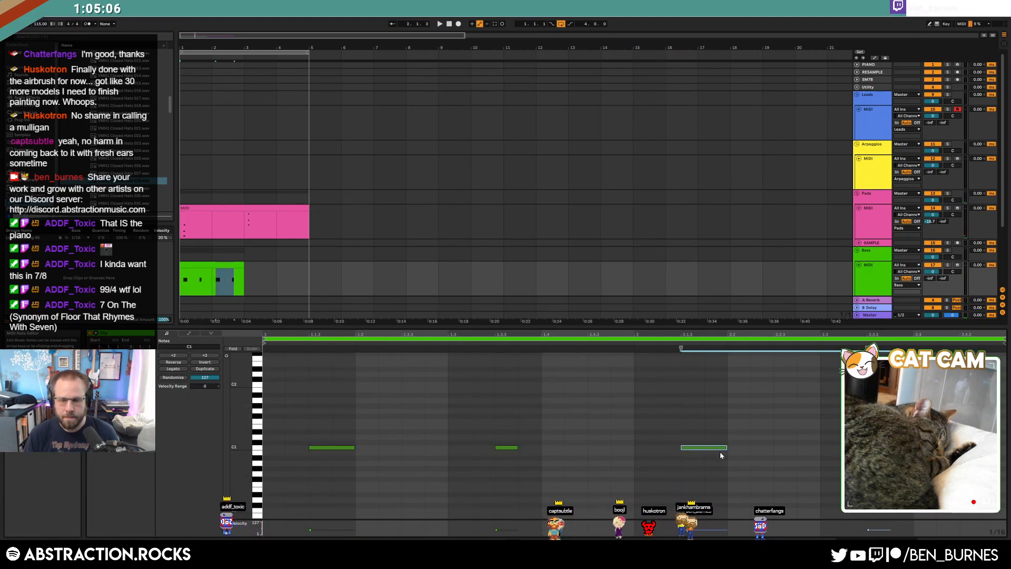
# - Play the loop and extend the bass pattern to fill all four bars
pyautogui.press('space')
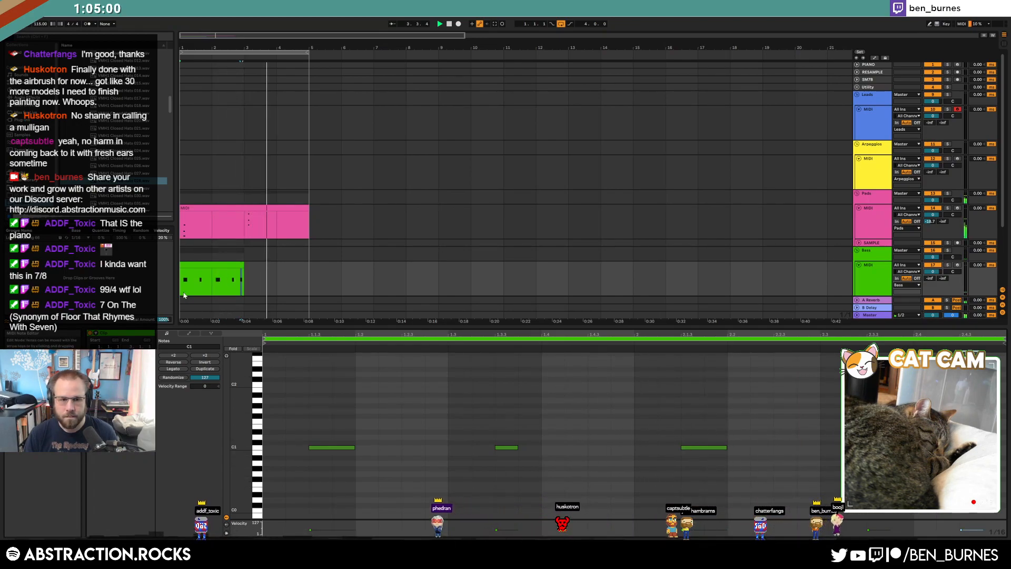
pyautogui.moveTo(243, 274); pyautogui.dragTo(308, 274)
pyautogui.hotkey('shift', 'Tab')
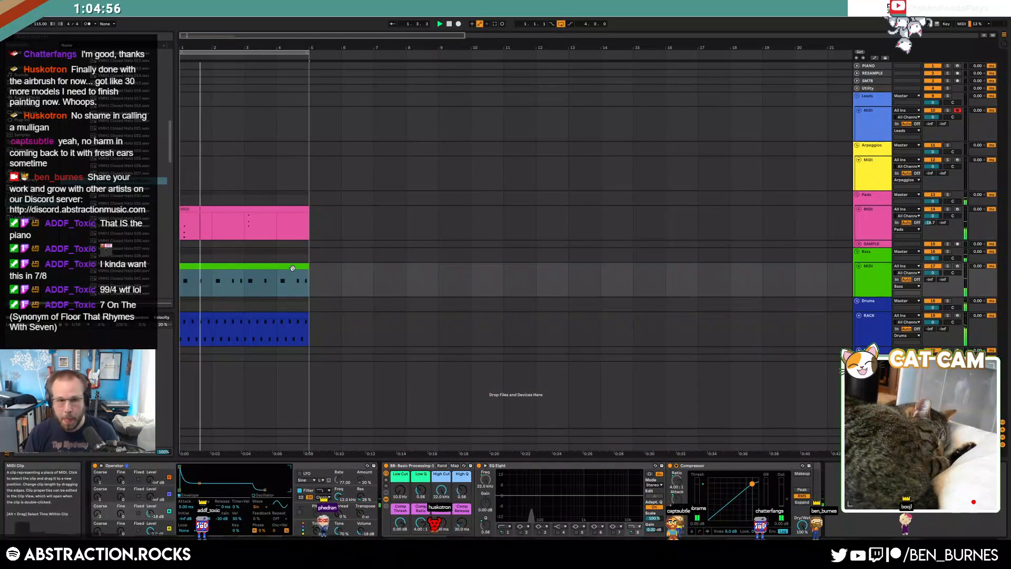
# - Adjust the closed hat sample's velocity-to-volume amount and the velocity of all closed hat notes in the drum clip
pyautogui.click(205, 327)
pyautogui.hotkey('shift', 'Tab')
pyautogui.click(317, 374)
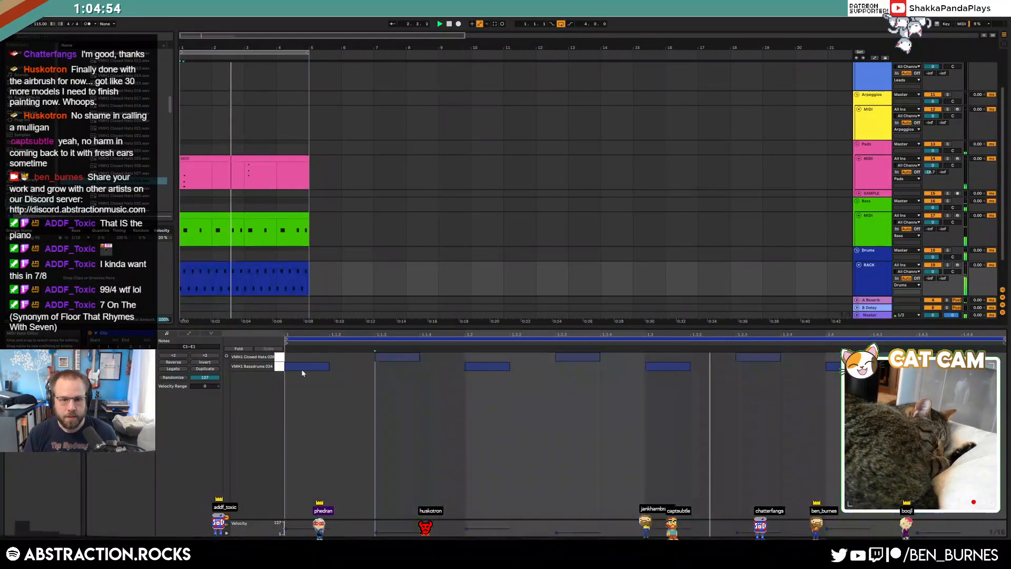
pyautogui.click(253, 357)
pyautogui.hotkey('shift', 'Tab')
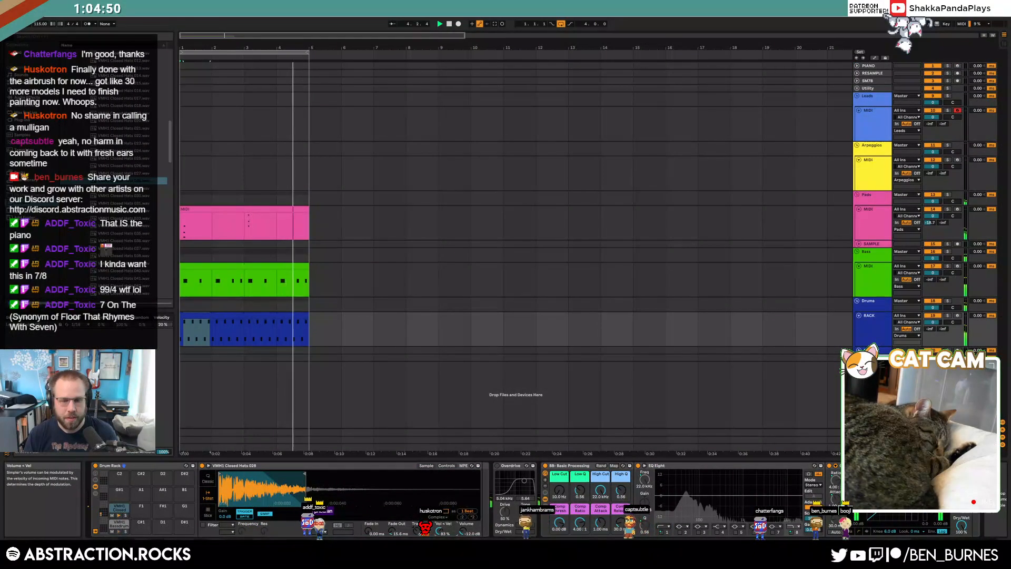
pyautogui.click(283, 317)
pyautogui.doubleClick(284, 318)
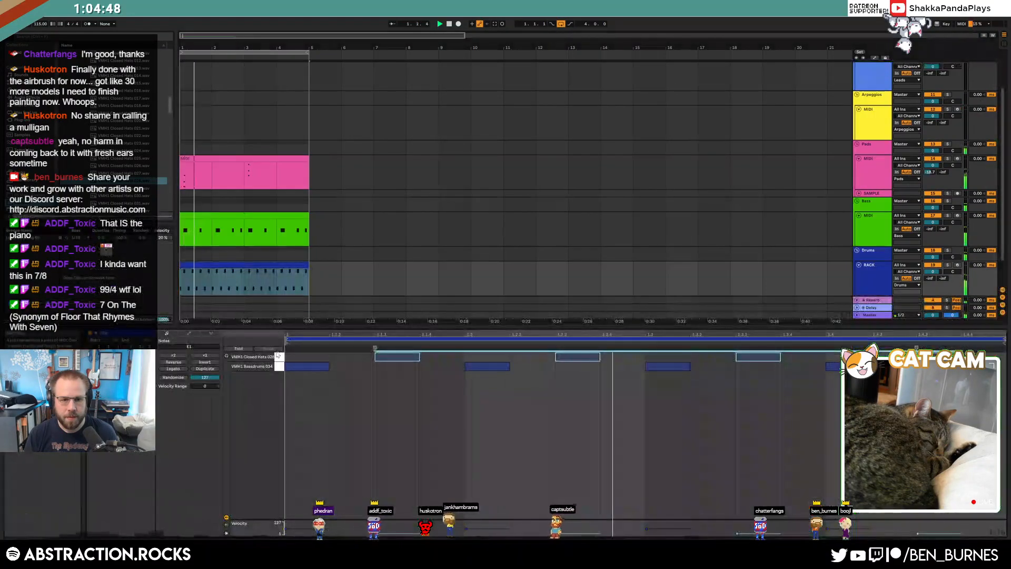
pyautogui.moveTo(380, 357); pyautogui.dragTo(380, 355)
pyautogui.click(406, 229)
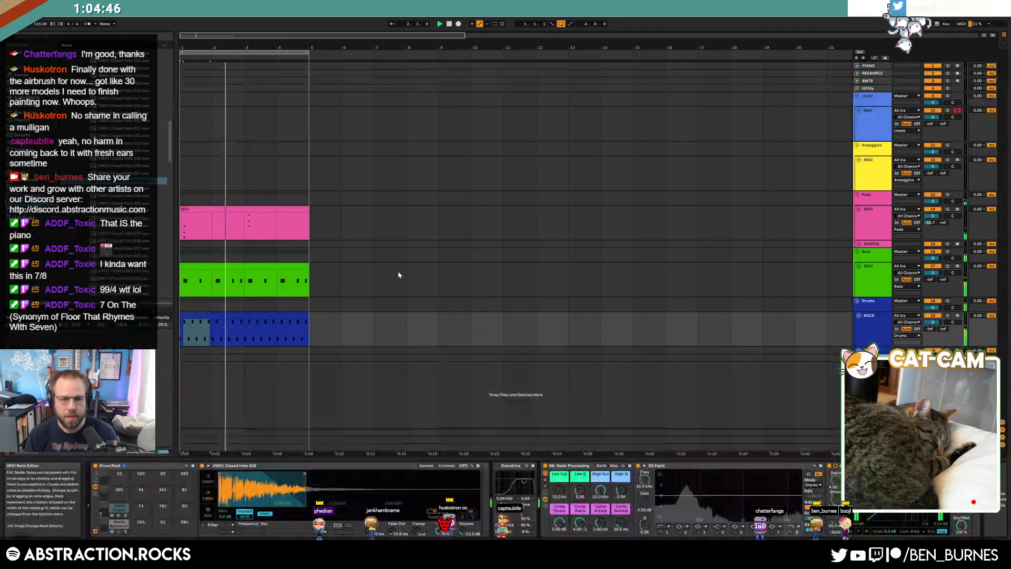
# - Delete the SAMPLE track from the Pads group and insert a new MIDI track below the existing pad track
pyautogui.click(876, 244)
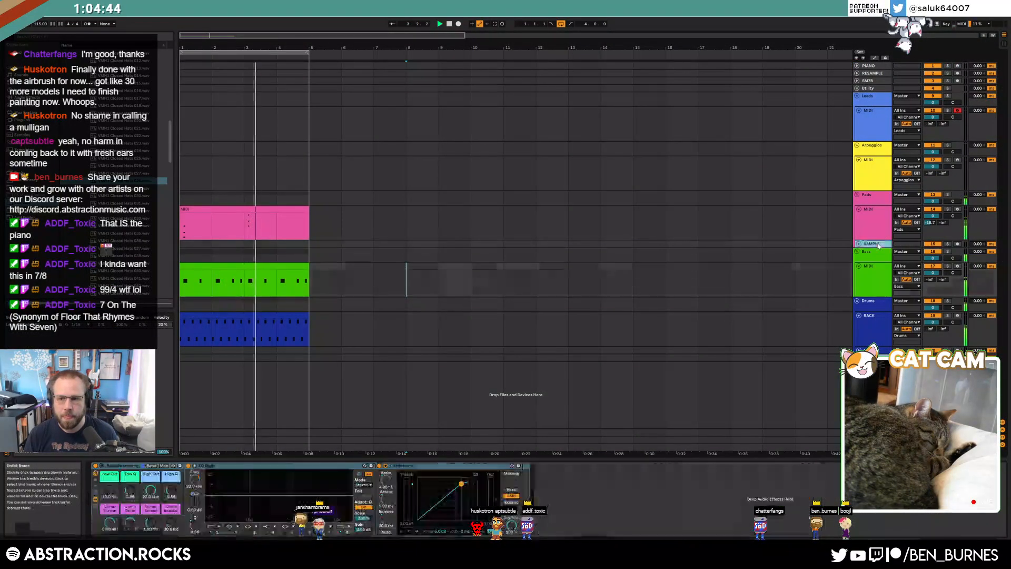
pyautogui.click(882, 231)
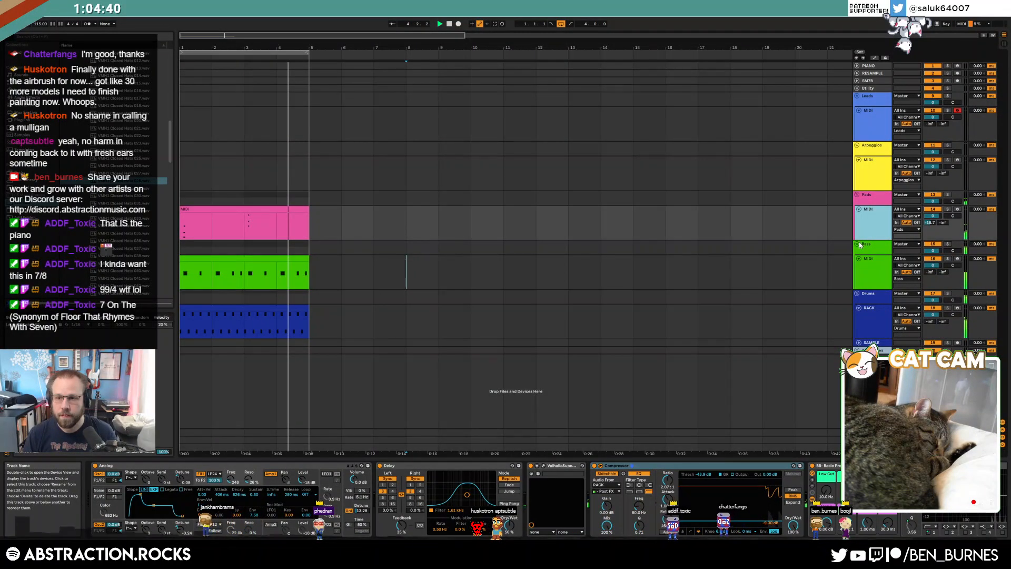
pyautogui.hotkey('ctrl', 'shift', 't')
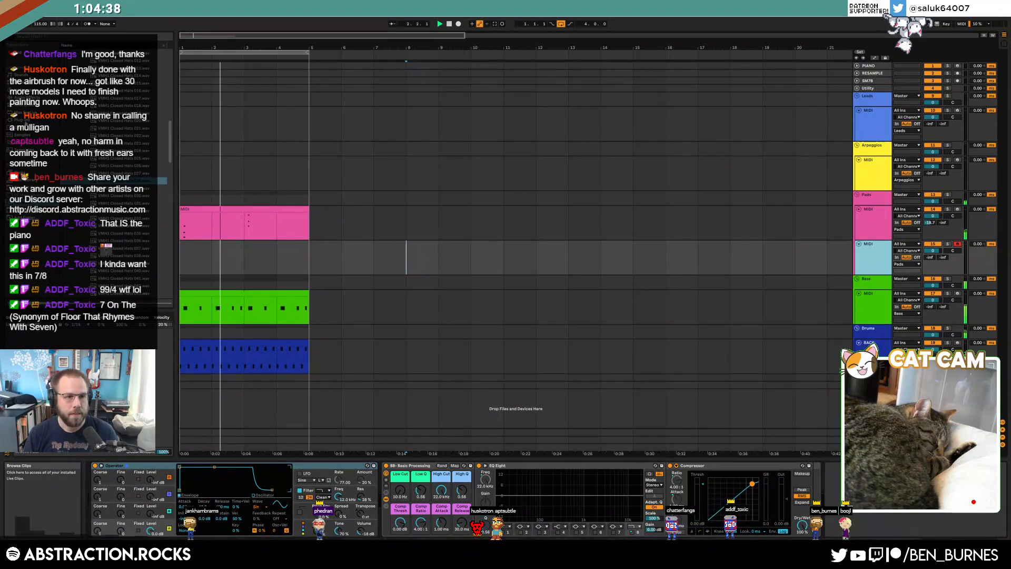
# - Load Kontakt onto the new Pads MIDI track and open the Arkhis instrument in it
pyautogui.click(22, 119)
pyautogui.click(105, 104)
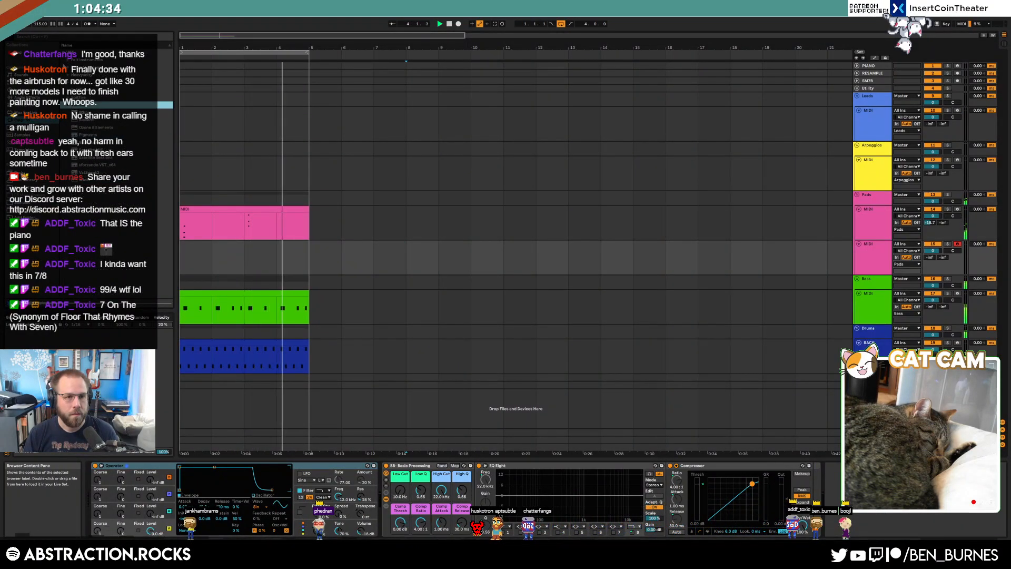
pyautogui.click(67, 83)
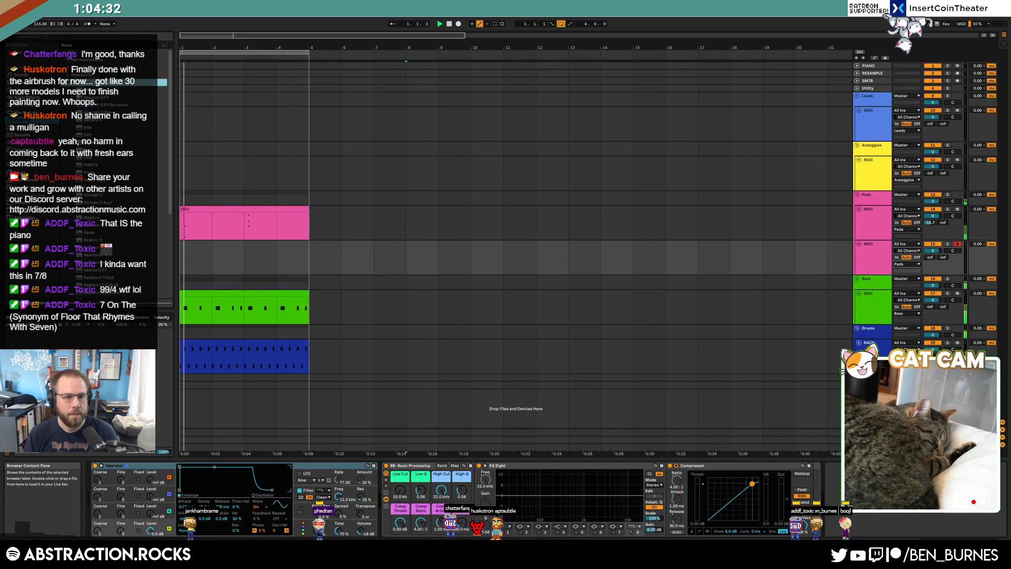
pyautogui.click(113, 188)
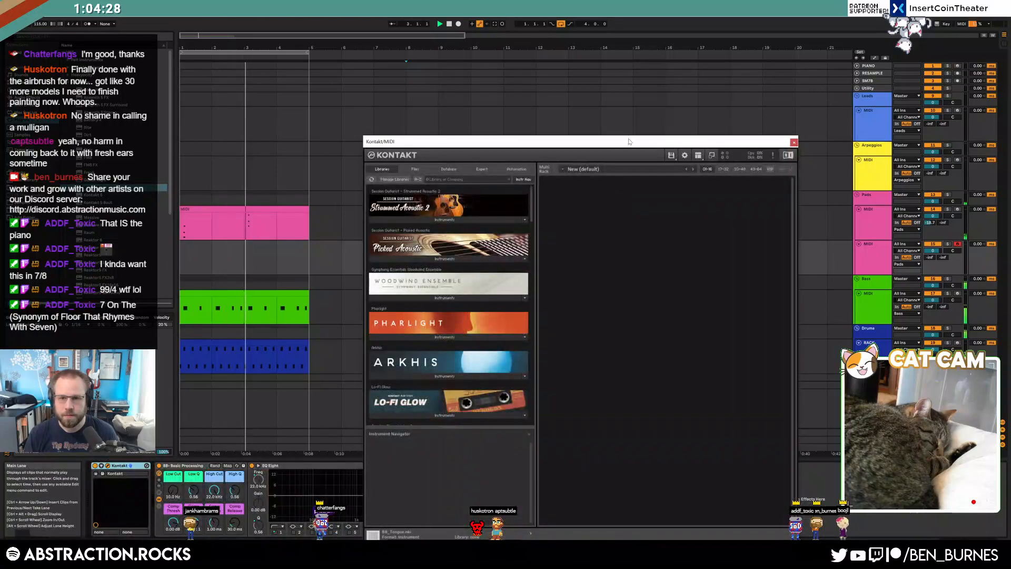
pyautogui.click(427, 325)
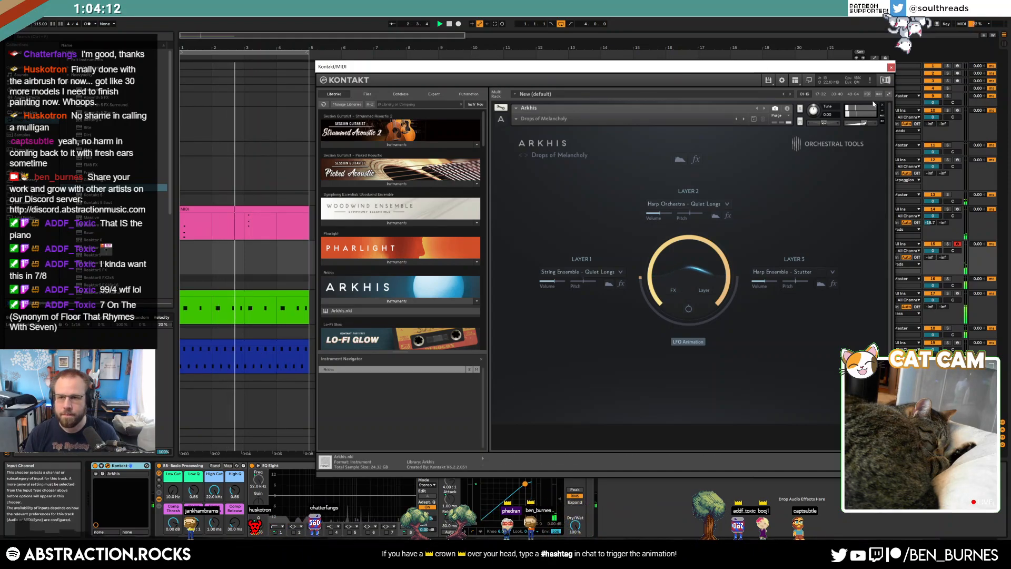
pyautogui.moveTo(868, 66); pyautogui.dragTo(845, 71)
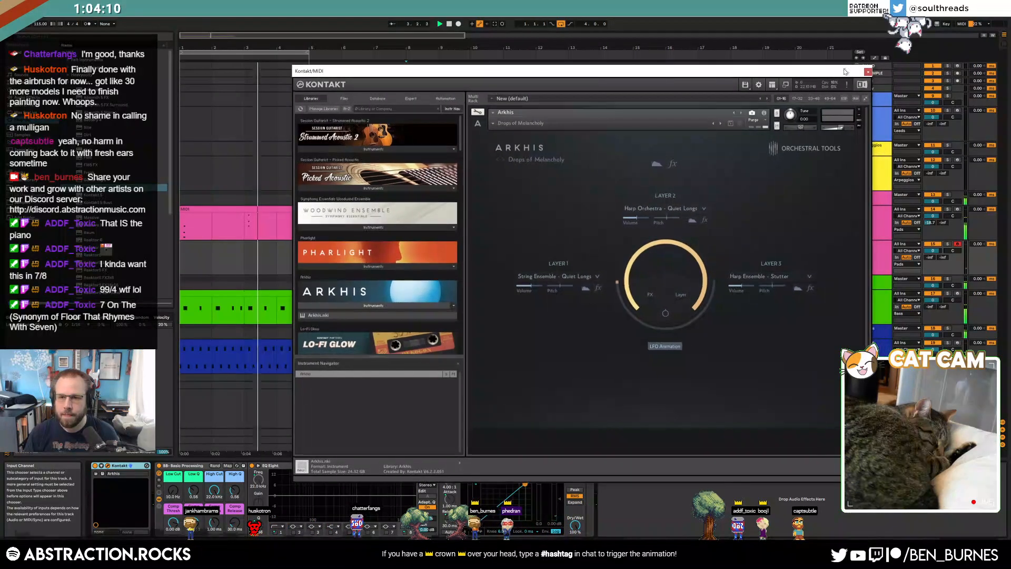
# - Load the Deep Pulse preset from Arkhis's Stutter category, close the Kontakt window and return playback to the start
pyautogui.click(492, 125)
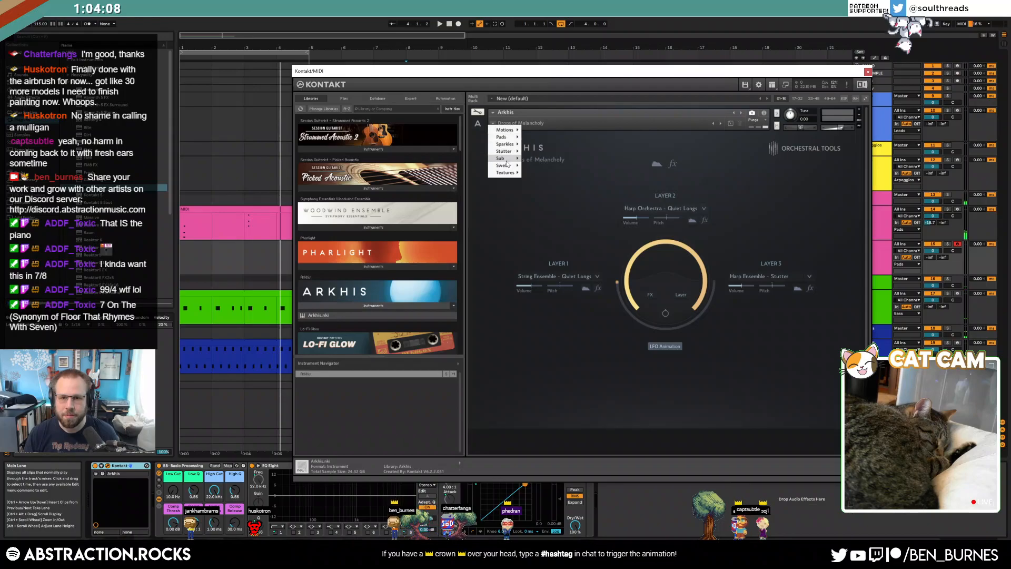
pyautogui.moveTo(513, 152)
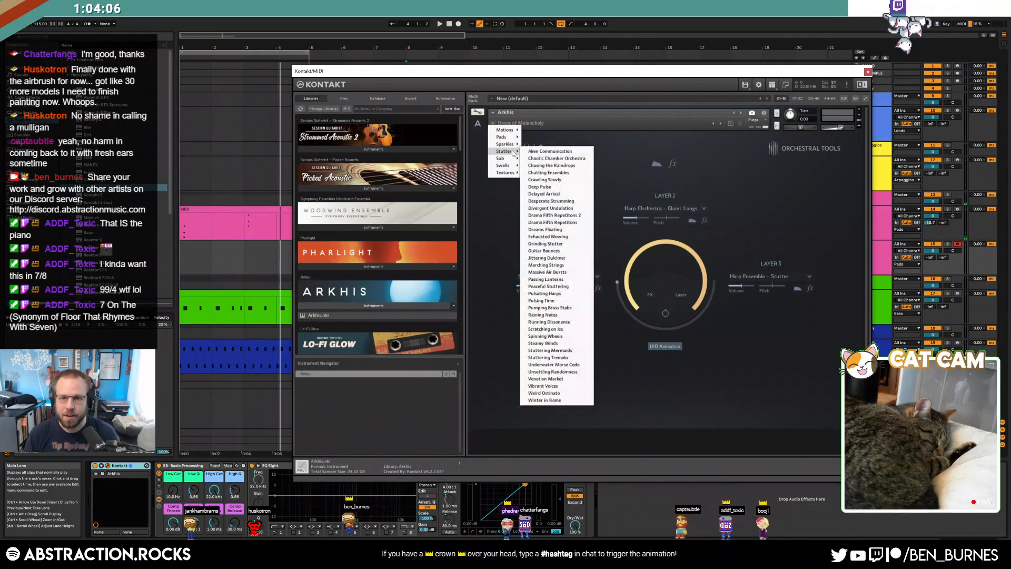
pyautogui.click(540, 186)
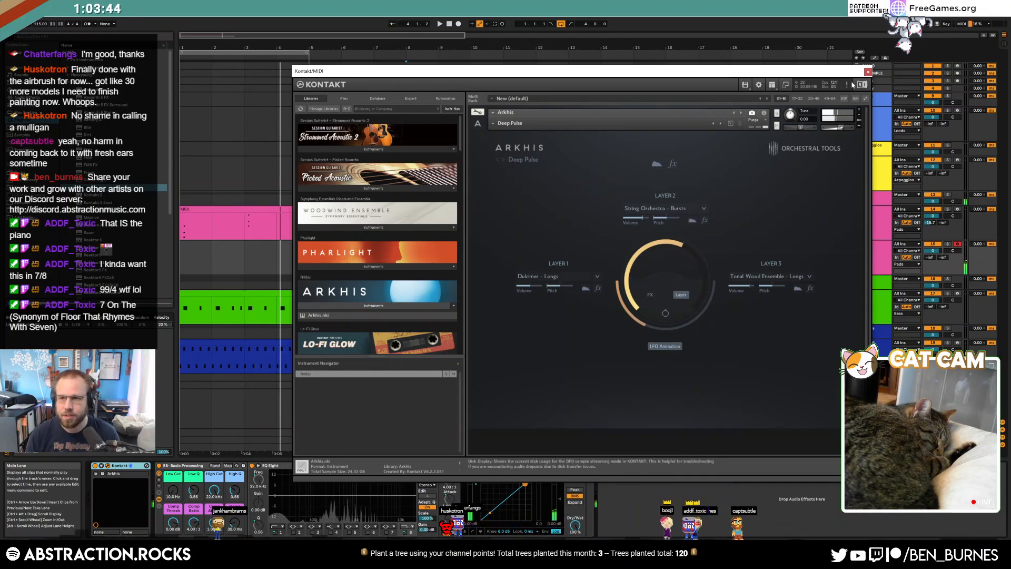
pyautogui.click(867, 71)
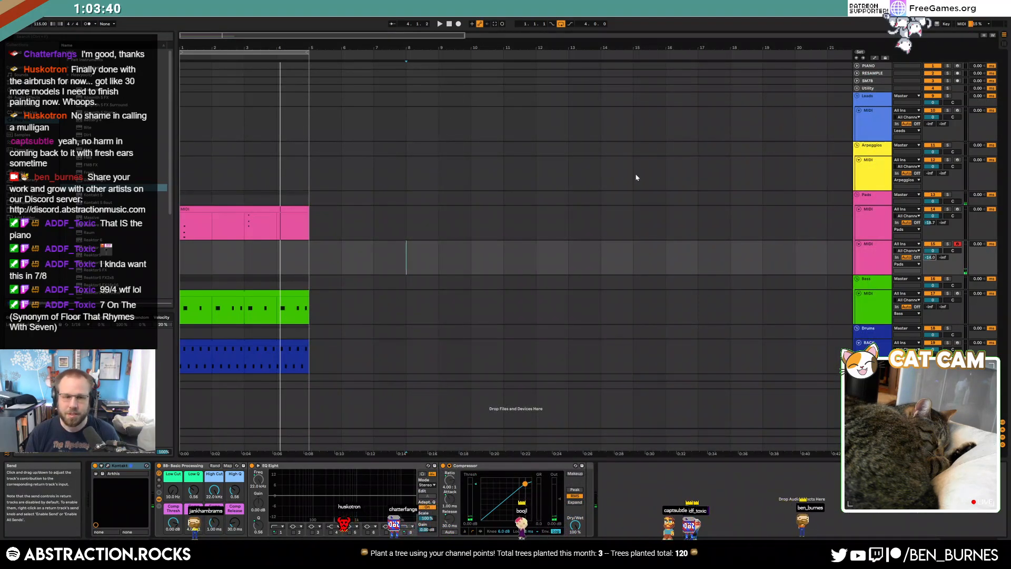
pyautogui.click(449, 23)
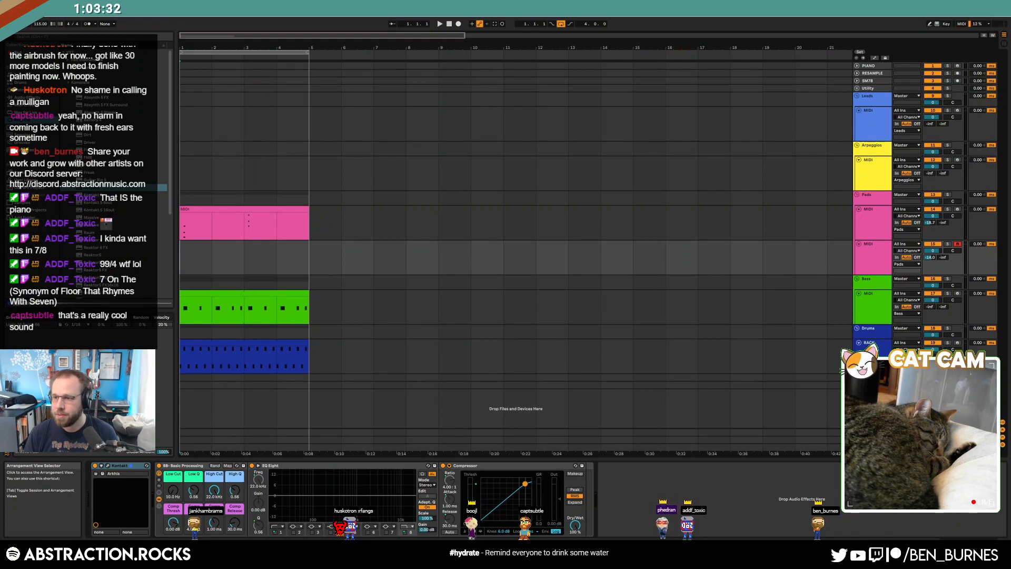
# - Switch to the web browser and look through the releases on Trifonic's music page
pyautogui.hotkey('alt', 'Tab')
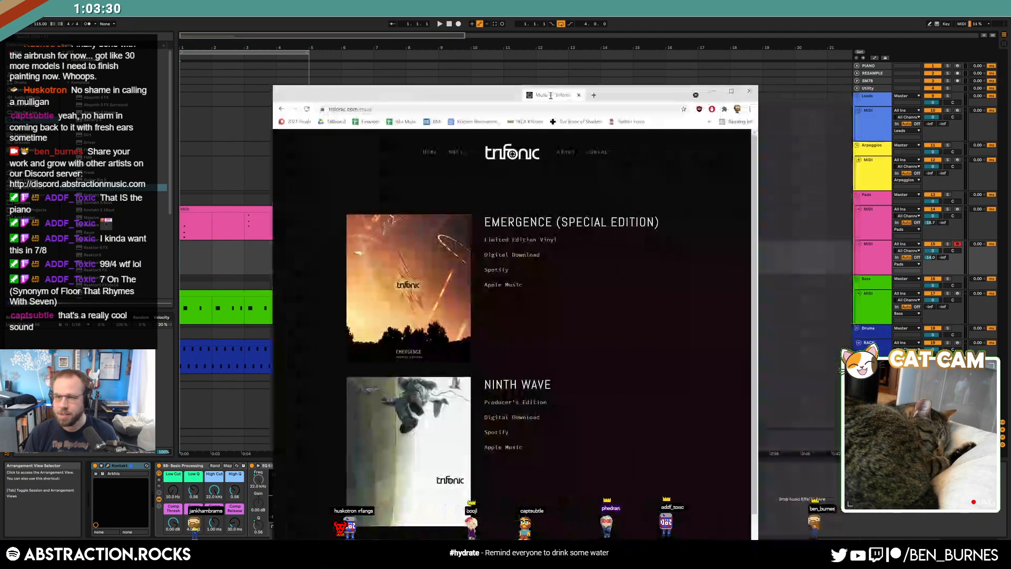
pyautogui.scroll(-3, 658, 311)
pyautogui.scroll(3, 631, 327)
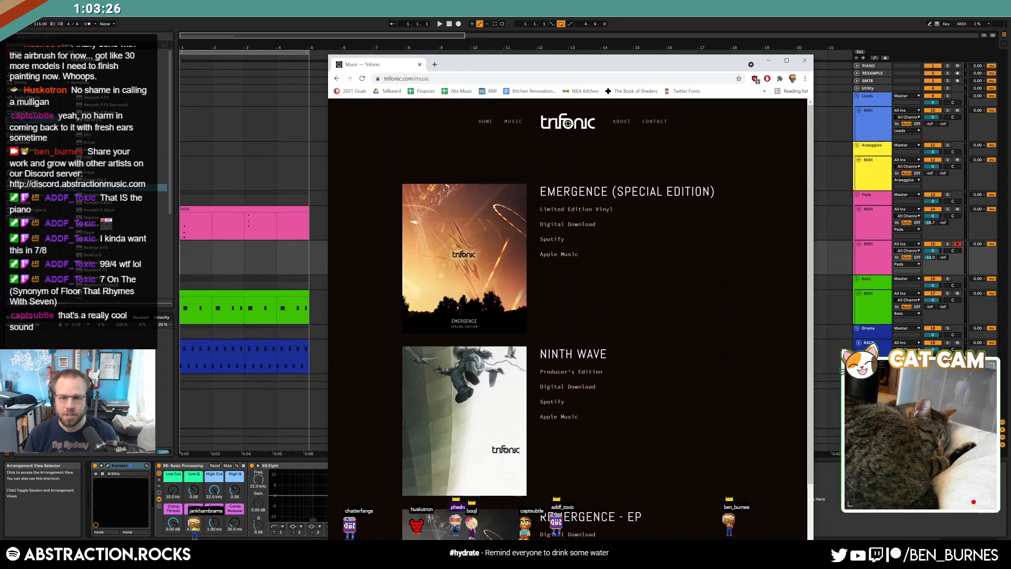
pyautogui.scroll(-3, 469, 350)
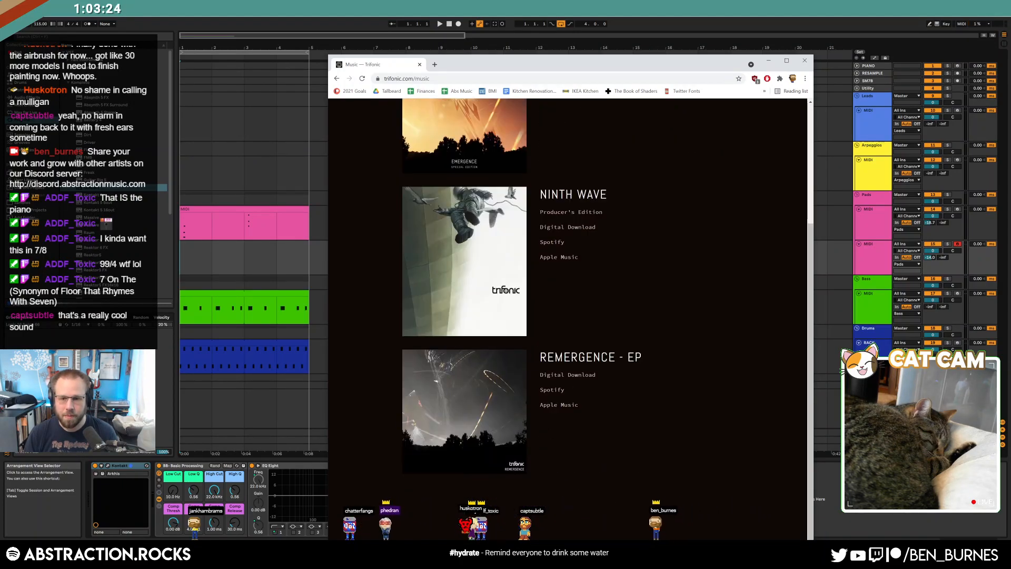
# - Highlight the Emergence (Special Edition) title on Trifonic's music page and close the browser
pyautogui.scroll(3, 567, 367)
pyautogui.moveTo(547, 191); pyautogui.dragTo(673, 192)
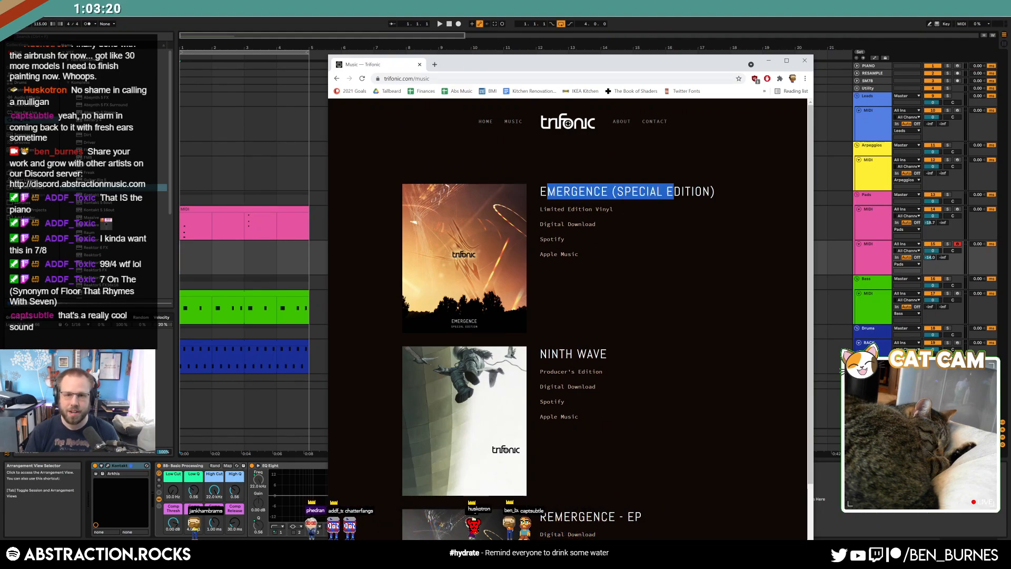
pyautogui.click(419, 64)
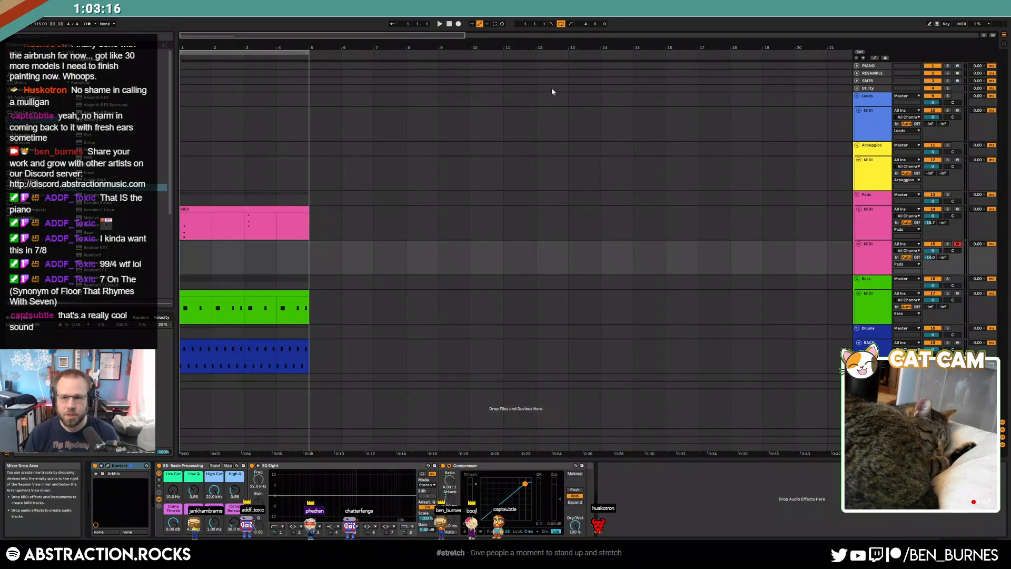
# - Record a trial Arkhis take over the four-bar loop on the Kontakt pad track and delete the clip
pyautogui.click(459, 24)
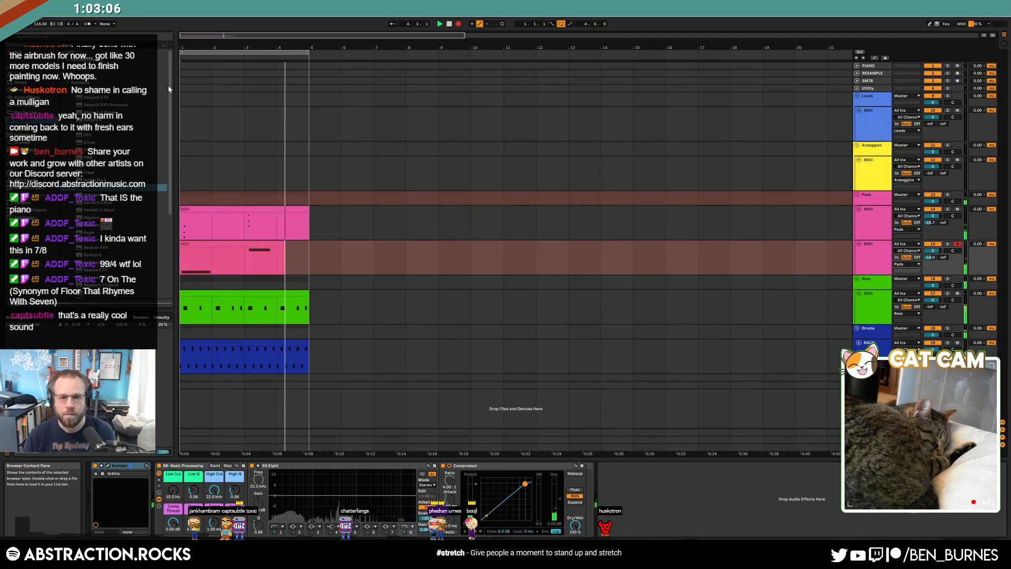
pyautogui.press('space')
pyautogui.click(299, 243)
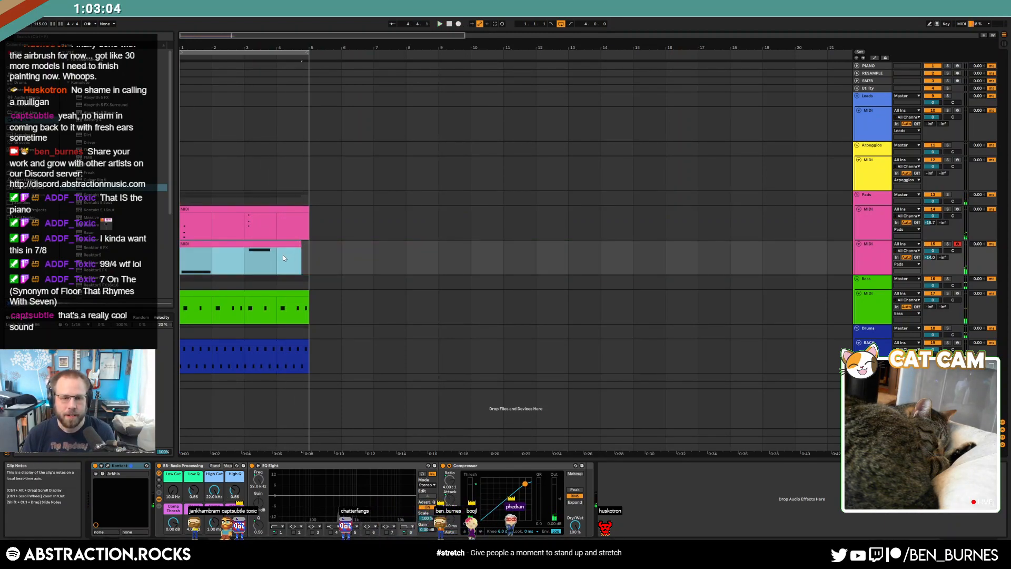
pyautogui.press('Delete')
pyautogui.click(873, 121)
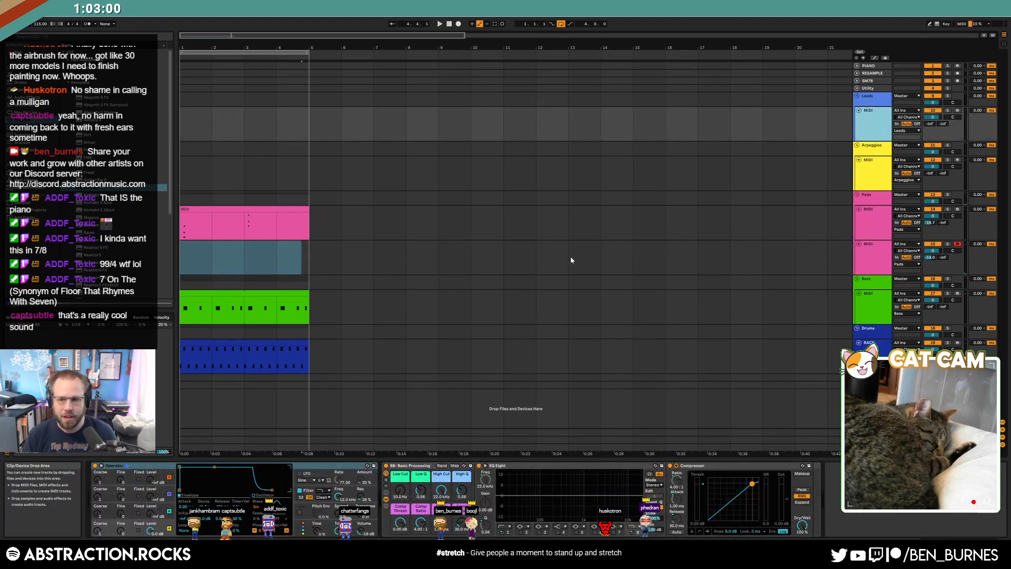
pyautogui.click(871, 249)
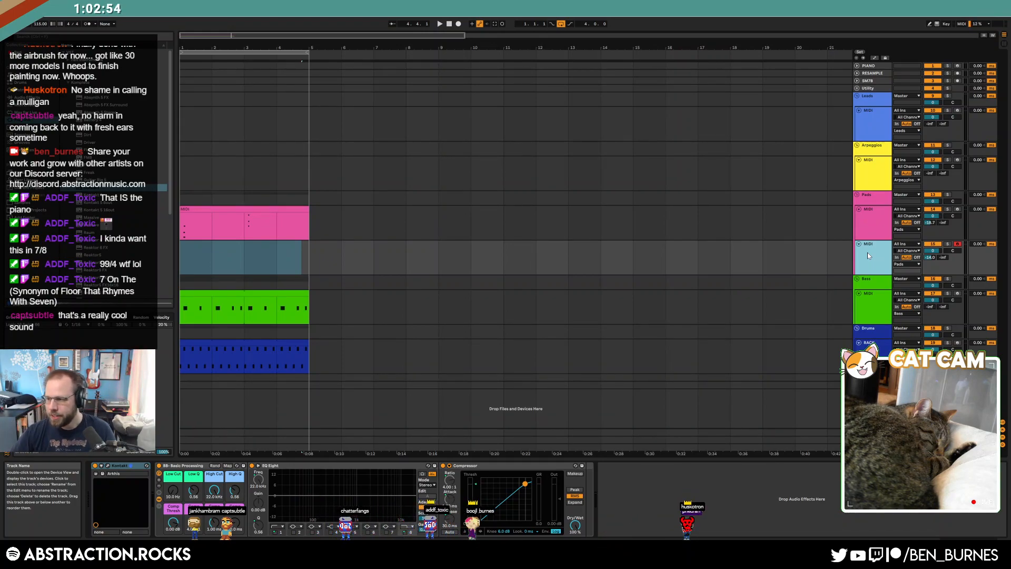
pyautogui.click(212, 260)
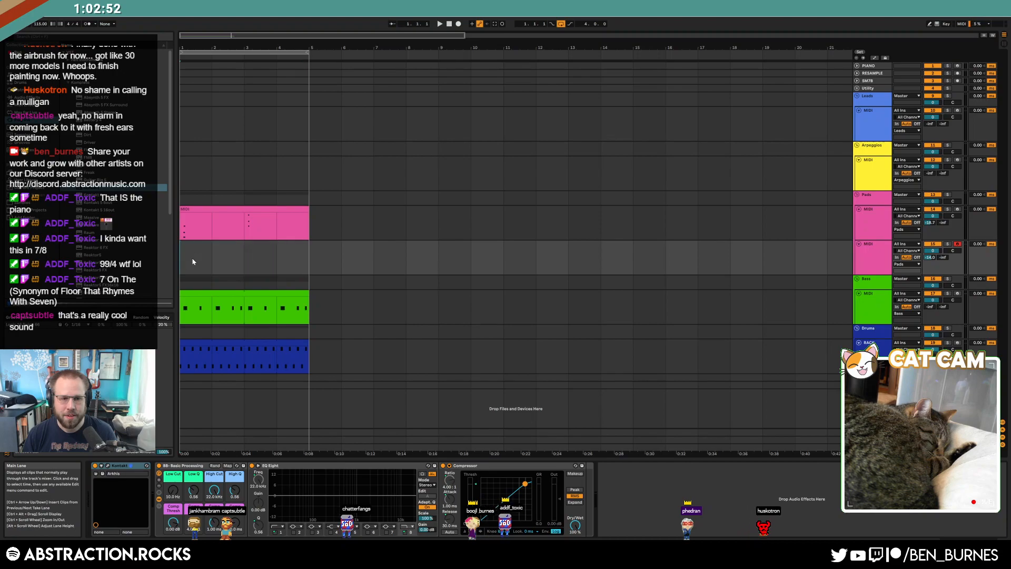
# - Reshape the envelope of the pad track's Analog synth while the loop plays
pyautogui.click(214, 207)
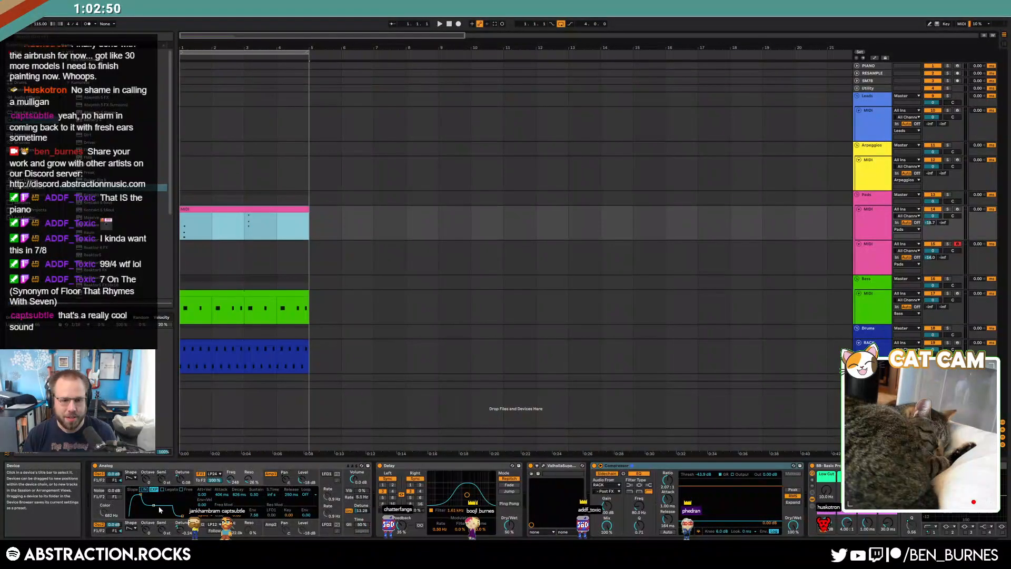
pyautogui.click(148, 520)
pyautogui.press('space')
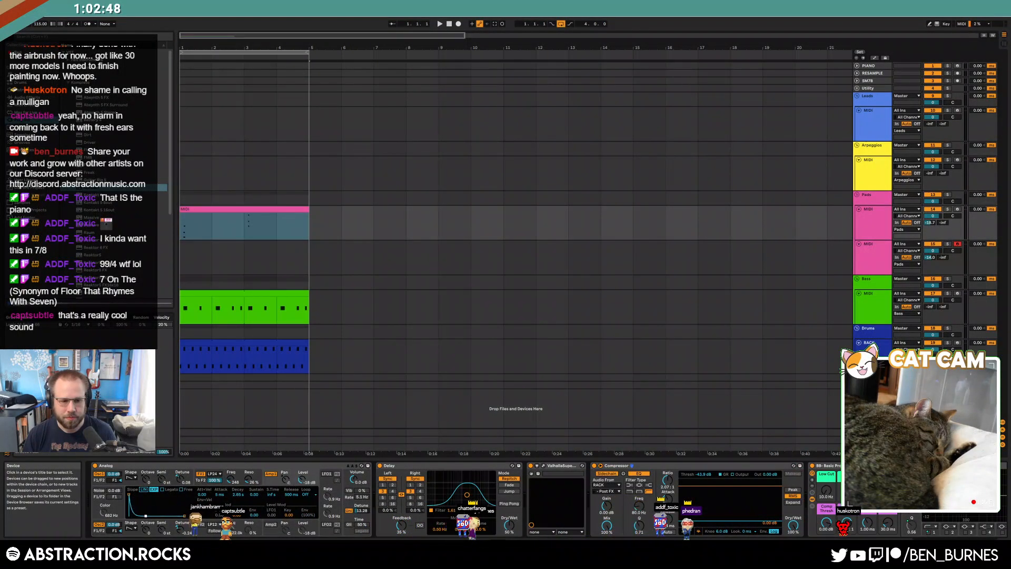
pyautogui.moveTo(147, 520); pyautogui.dragTo(144, 518)
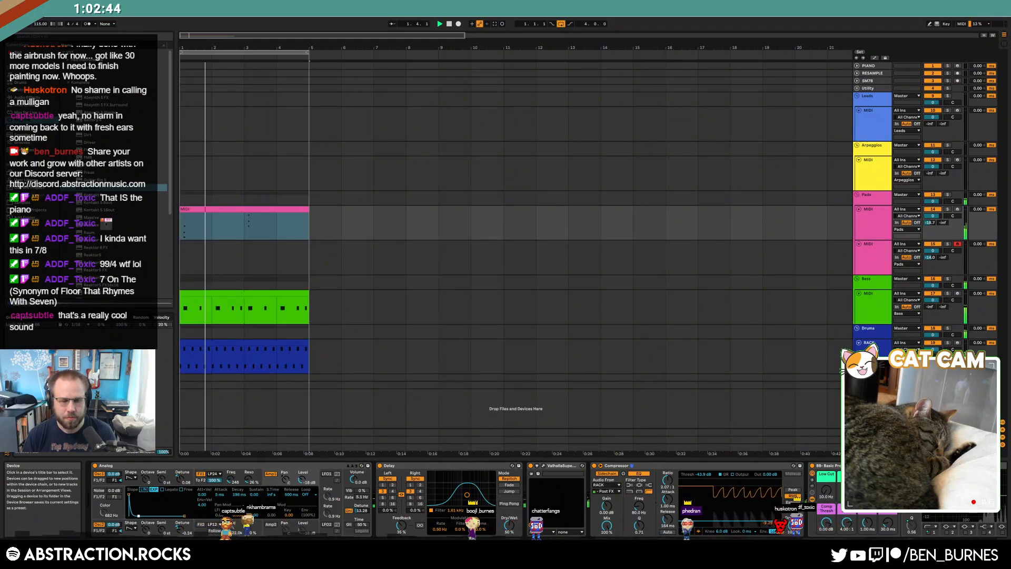
# - Arm the Leads MIDI track to audition its Operator sound over the loop, and re-arm the Kontakt pad track
pyautogui.click(286, 299)
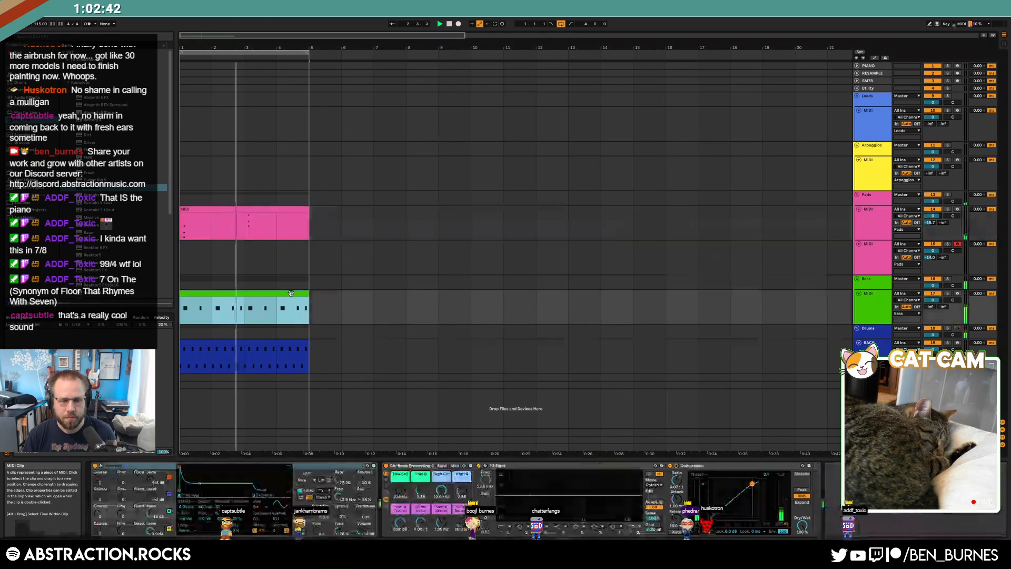
pyautogui.click(956, 111)
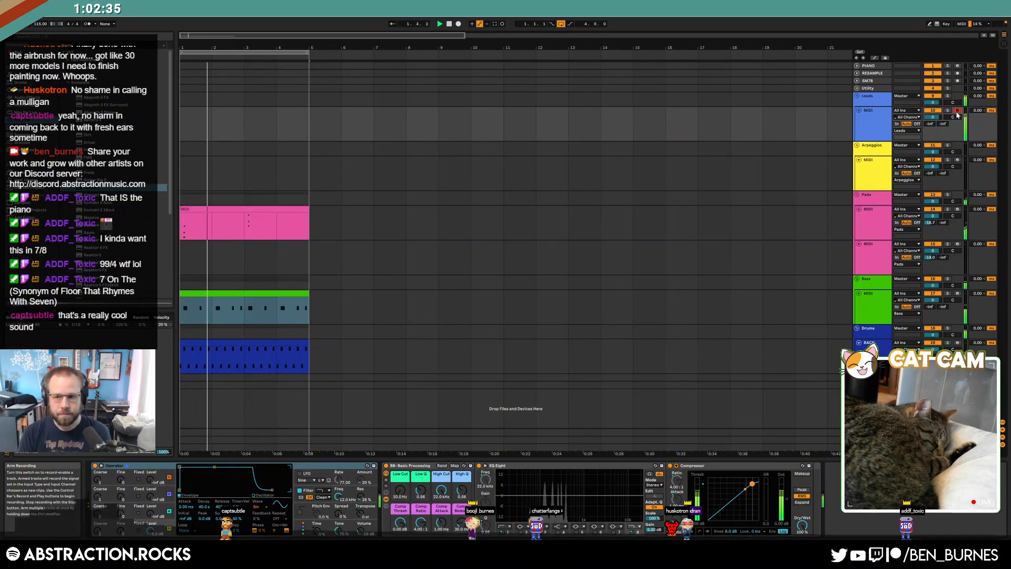
pyautogui.click(884, 257)
pyautogui.click(957, 244)
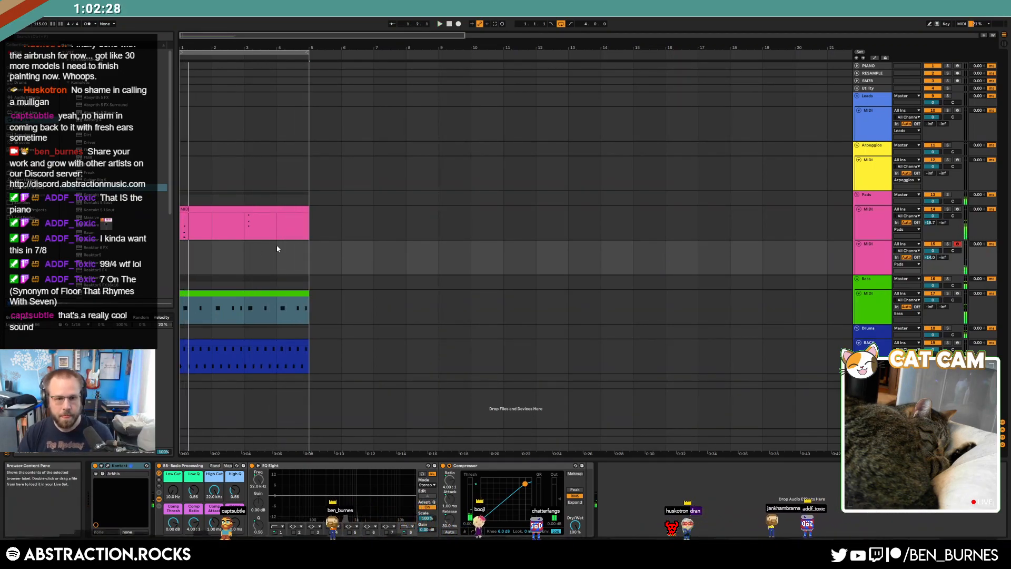
# - Record an Arkhis take on the Kontakt pad track in the loop's second half and extend the clip's start to bar 3
pyautogui.click(253, 258)
pyautogui.press('F9')
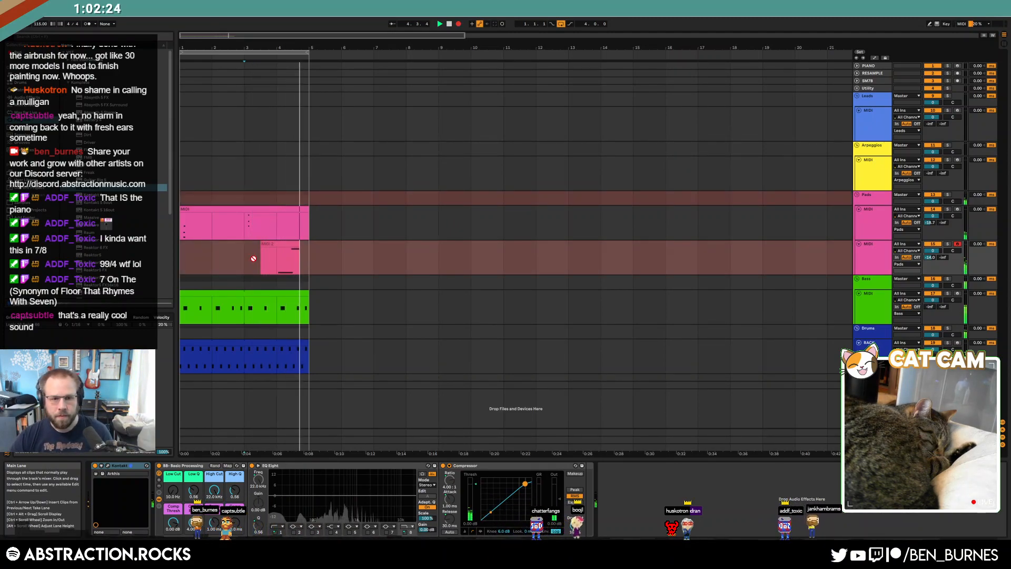
pyautogui.press('space')
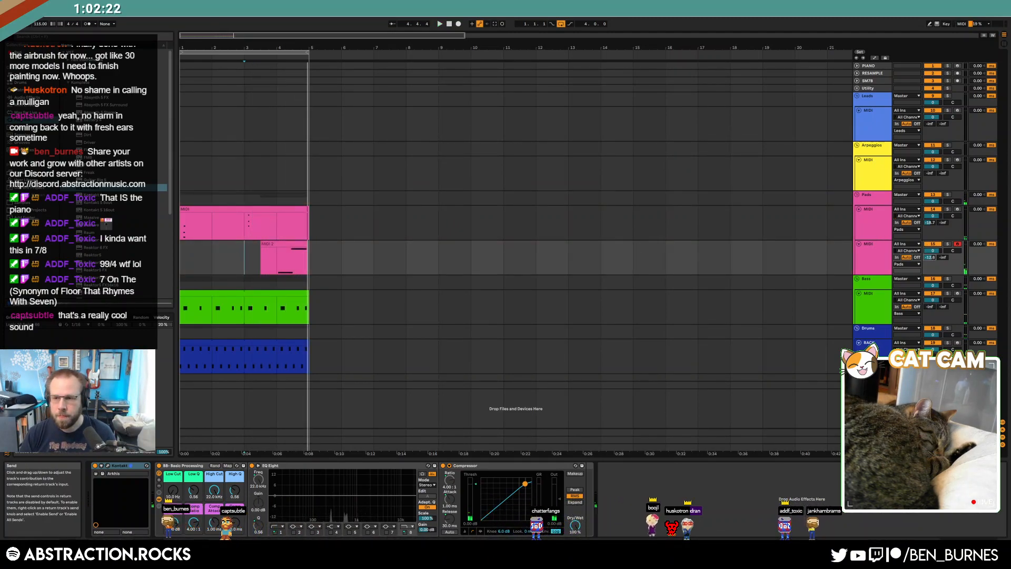
pyautogui.moveTo(261, 243); pyautogui.dragTo(245, 243)
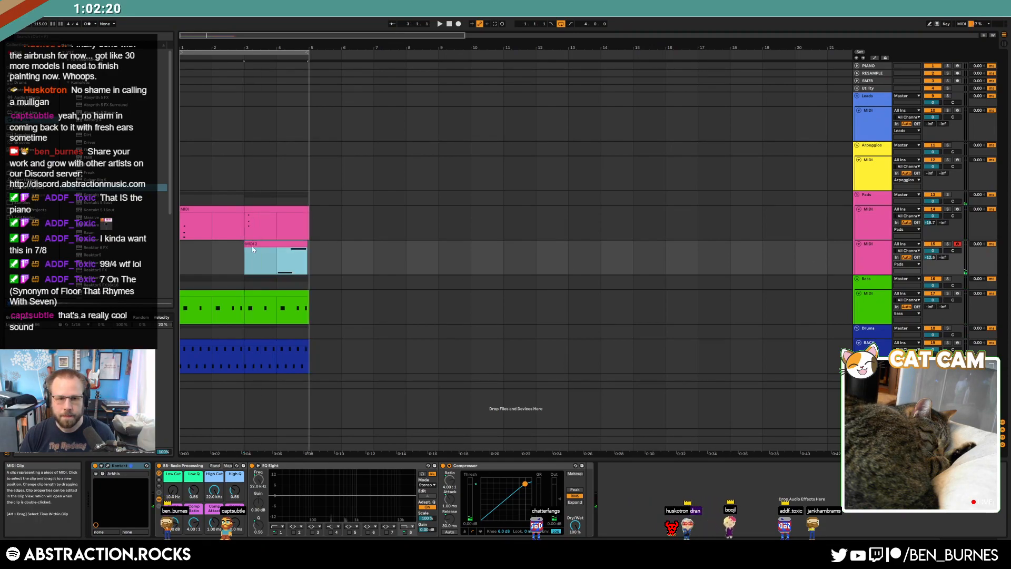
# - Move the recorded Arkhis clip's C4 and C5 notes slightly earlier and play back the result
pyautogui.doubleClick(299, 244)
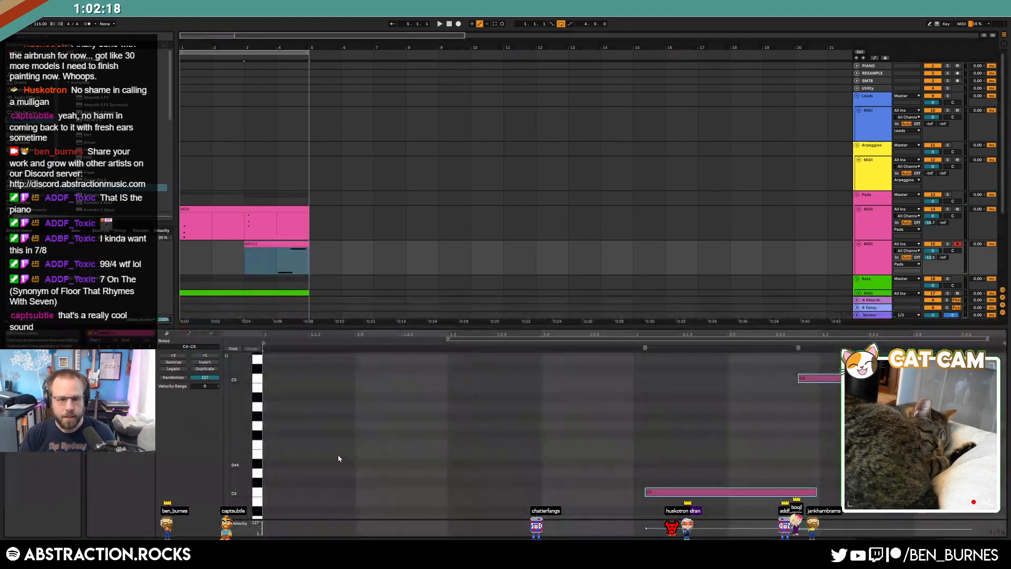
pyautogui.hotkey('shift', 'Tab')
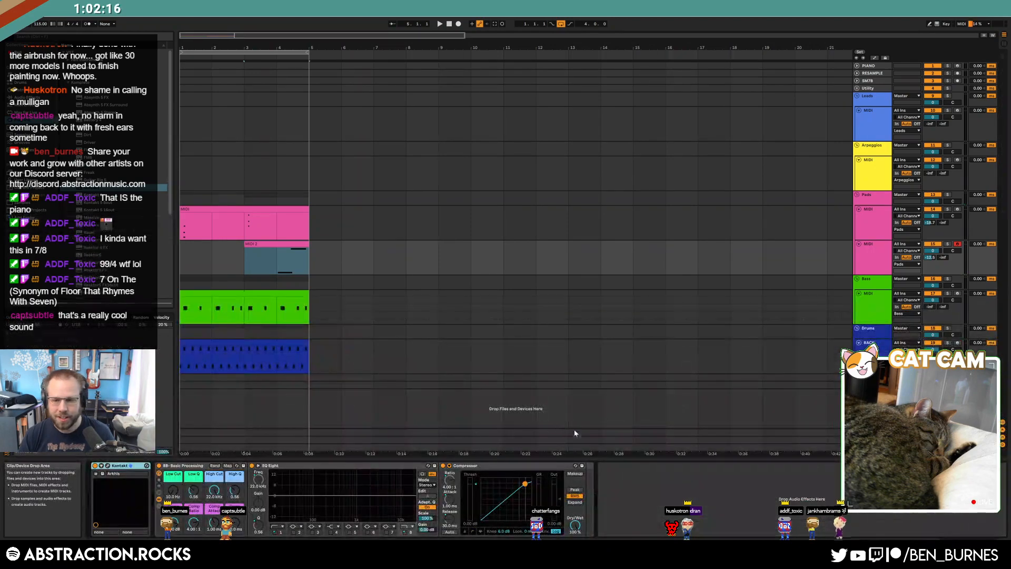
pyautogui.hotkey('shift', 'Tab')
pyautogui.click(681, 468)
pyautogui.moveTo(685, 492); pyautogui.dragTo(672, 491)
pyautogui.click(833, 378)
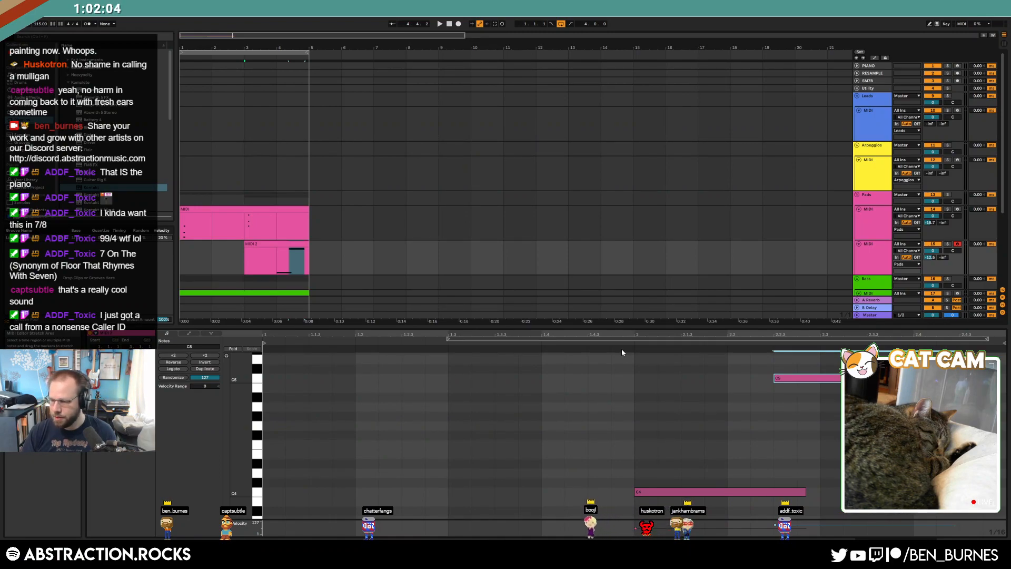
pyautogui.press('space')
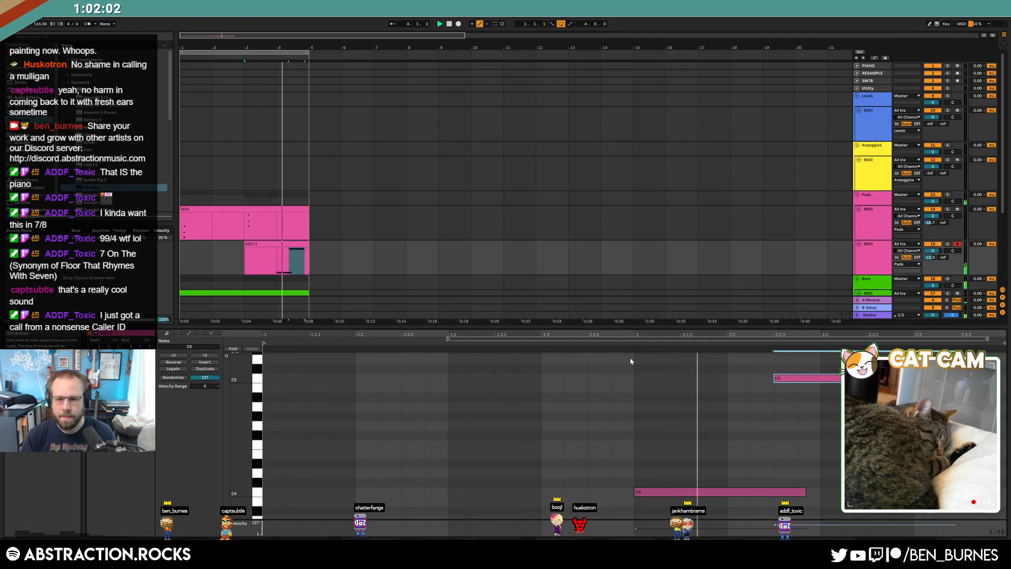
pyautogui.press('space')
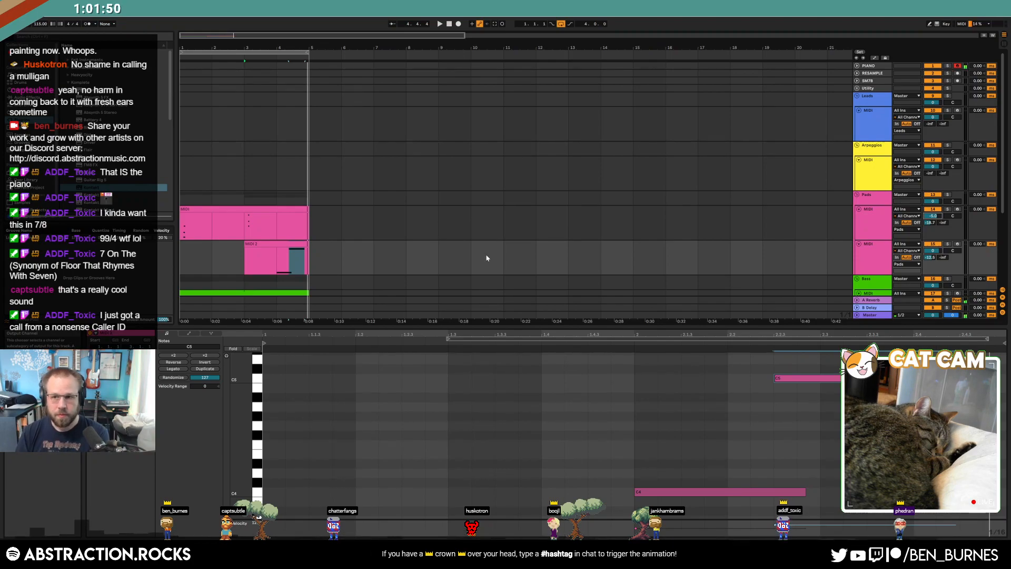
# - Record a long piano performance on the PIANO track starting at bar 7 and unfold the track
pyautogui.click(373, 69)
pyautogui.press('F9')
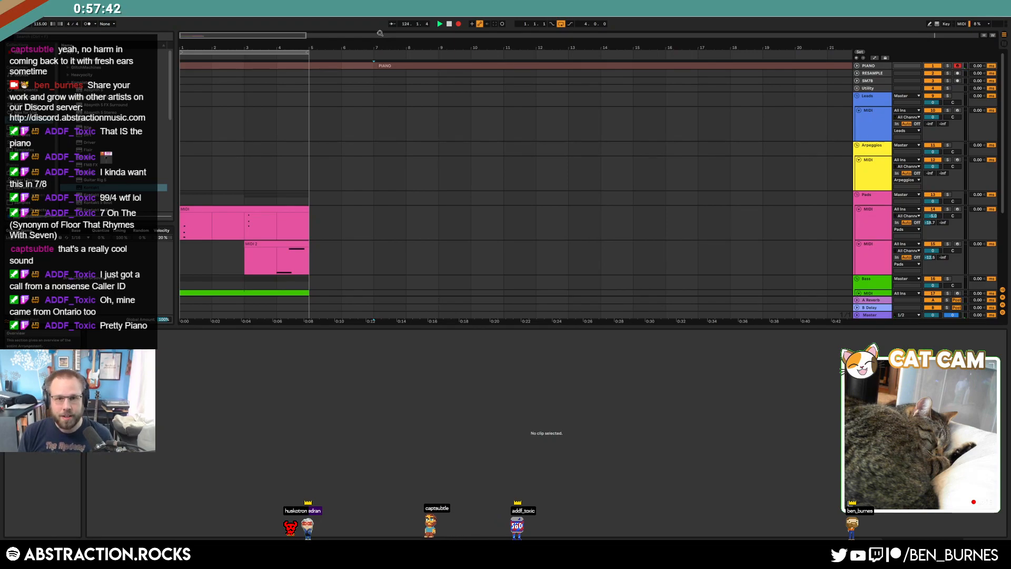
pyautogui.doubleClick(938, 36)
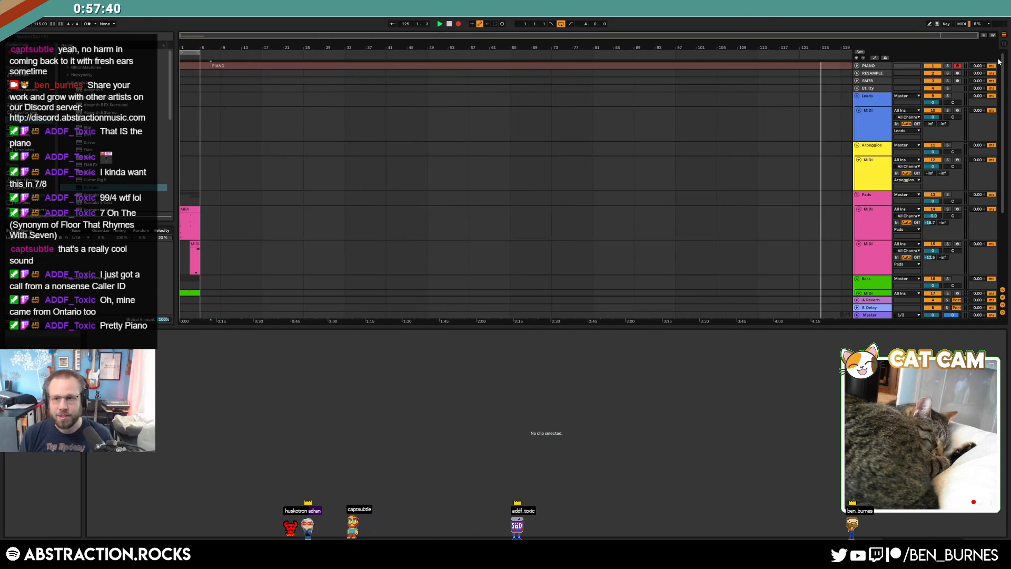
pyautogui.click(856, 66)
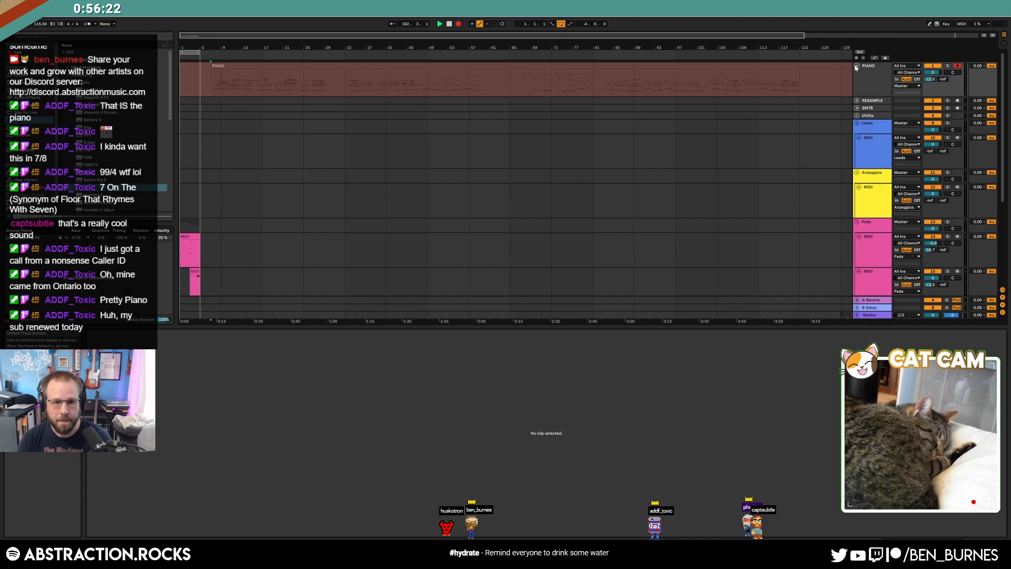
# - Undo the piano recording, stop playback at the start of the song and restore the recording
pyautogui.hotkey('ctrl', 'z')
pyautogui.hotkey('ctrl', 'z')
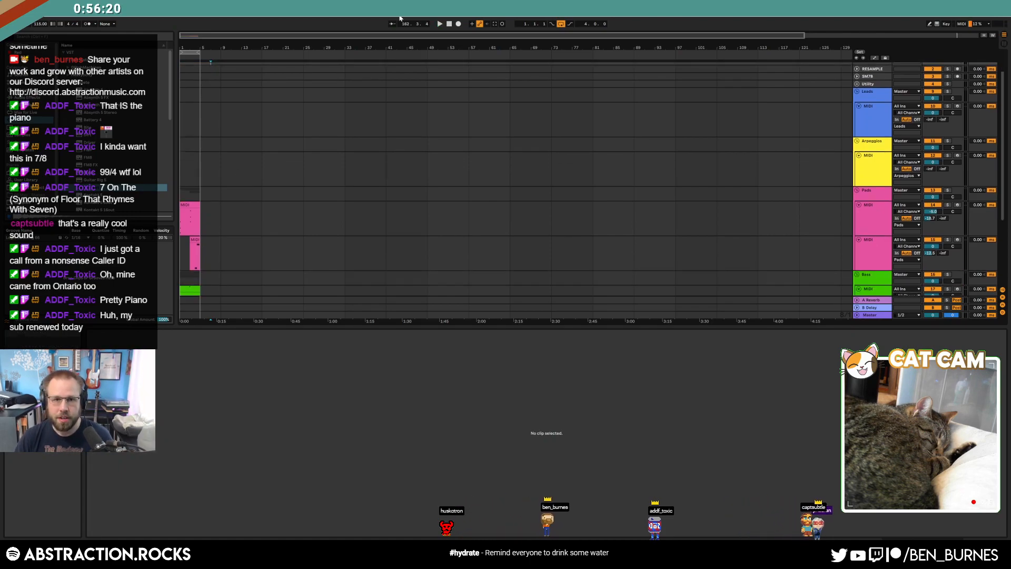
pyautogui.click(449, 24)
pyautogui.press('space')
pyautogui.click(448, 23)
pyautogui.hotkey('ctrl', 'y')
pyautogui.hotkey('ctrl', 'y')
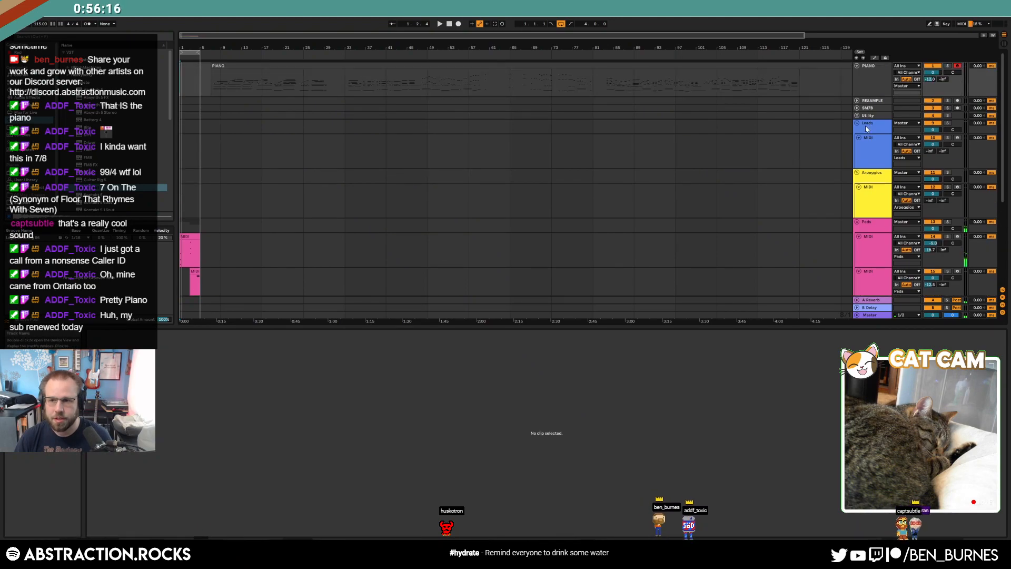
# - Delete every track except PIANO, from RESAMPLE down to the last group, and display the whole piano recording
pyautogui.click(864, 125)
pyautogui.scroll(-5, 868, 207)
pyautogui.keyDown('shift'); pyautogui.click(871, 274); pyautogui.keyUp('shift')
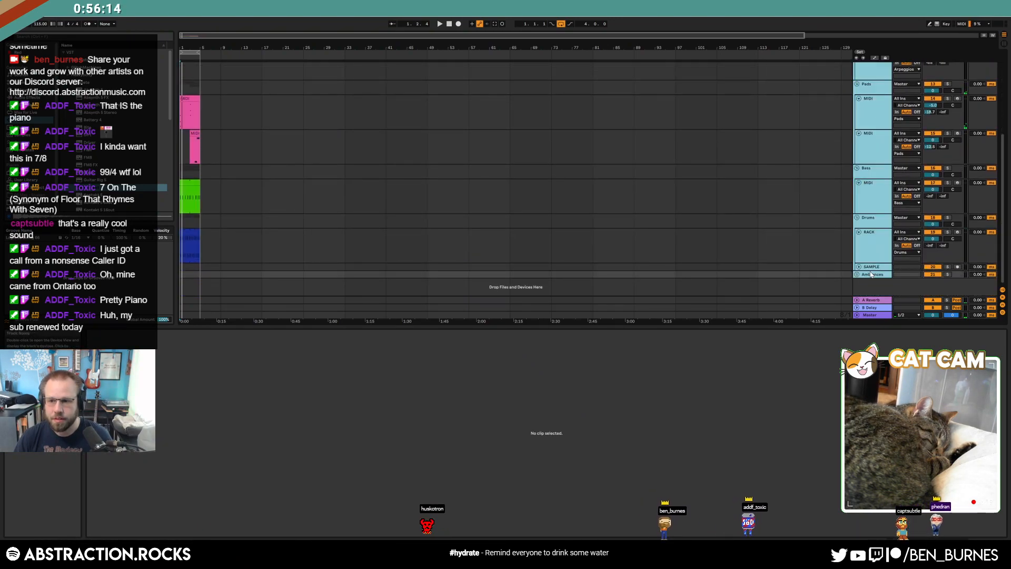
pyautogui.press('Delete')
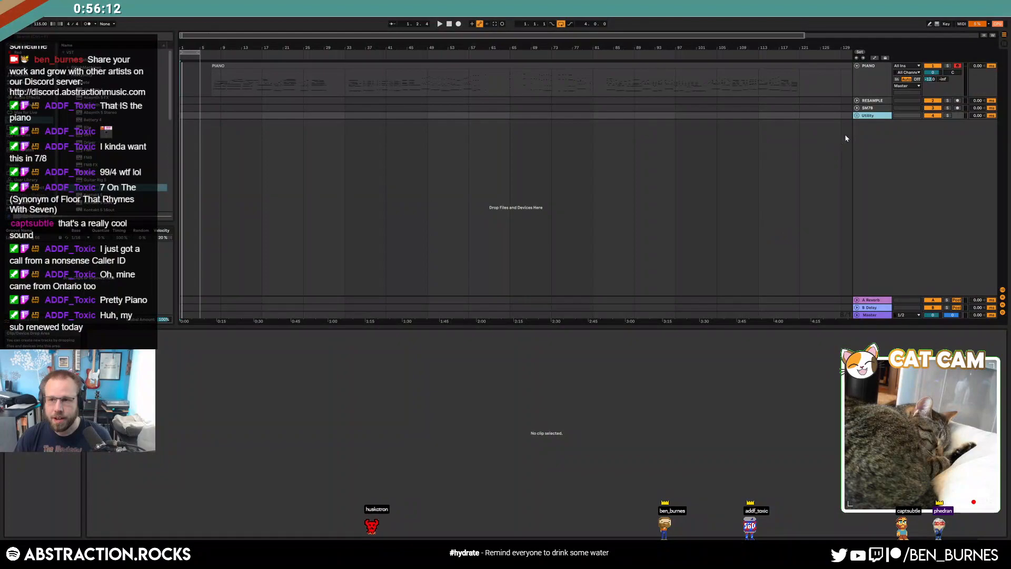
pyautogui.keyDown('shift'); pyautogui.click(872, 101); pyautogui.keyUp('shift')
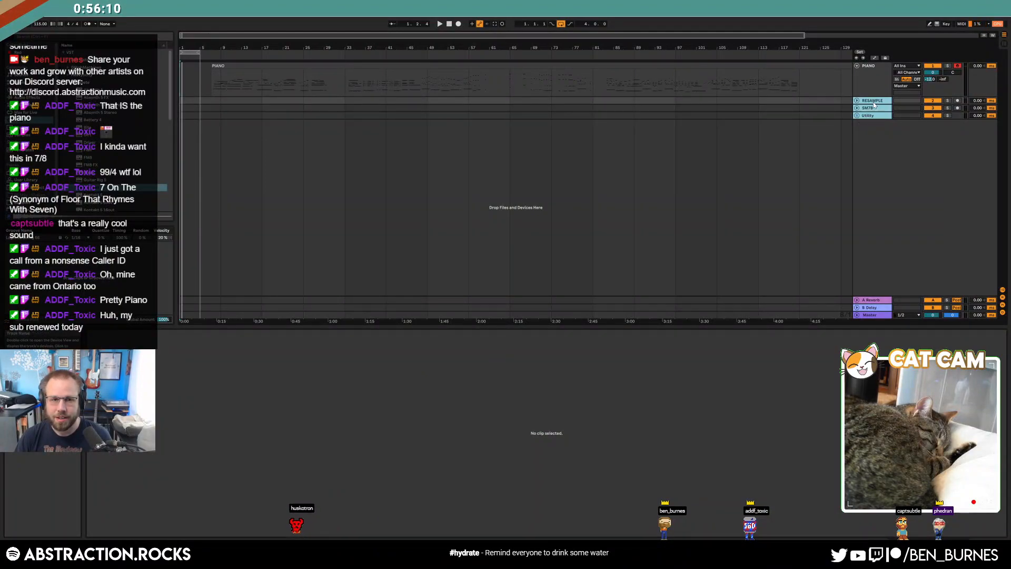
pyautogui.press('Delete')
pyautogui.moveTo(803, 42); pyautogui.dragTo(804, 26)
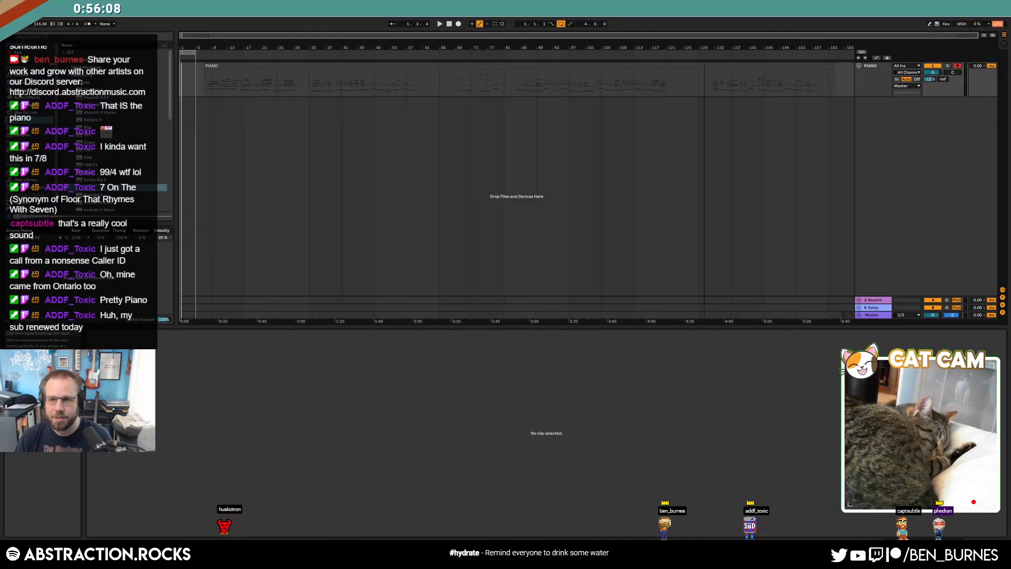
pyautogui.click(828, 90)
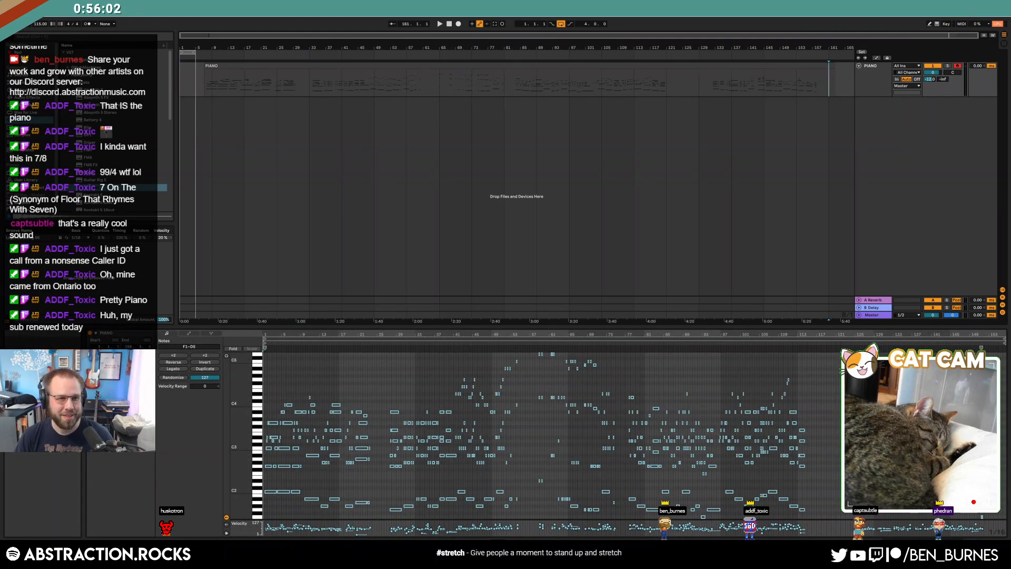
# - Save the Live Set in the 2 Hour Tracks 2021 folder as 2021-09-15 One of Those Days
pyautogui.hotkey('ctrl', 's')
pyautogui.click(521, 151)
pyautogui.click(554, 300)
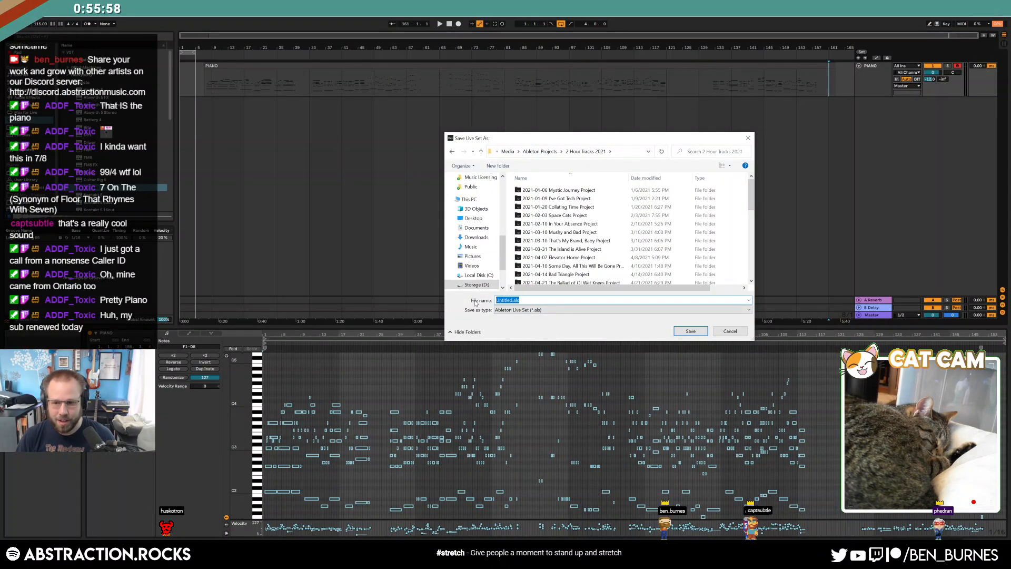
pyautogui.write('2021-09+-')
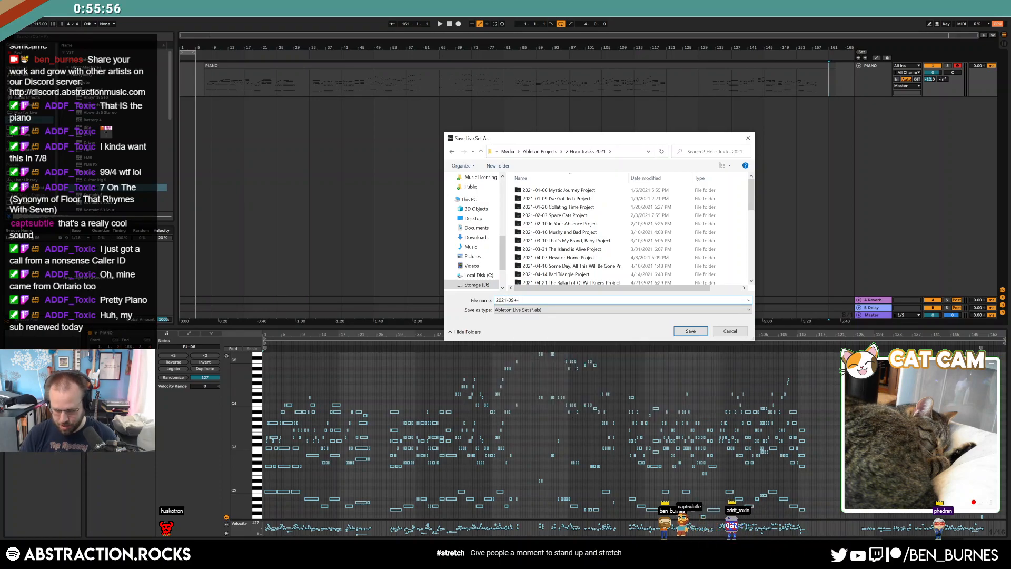
pyautogui.press('BackSpace')
pyautogui.press('BackSpace')
pyautogui.press('BackSpace')
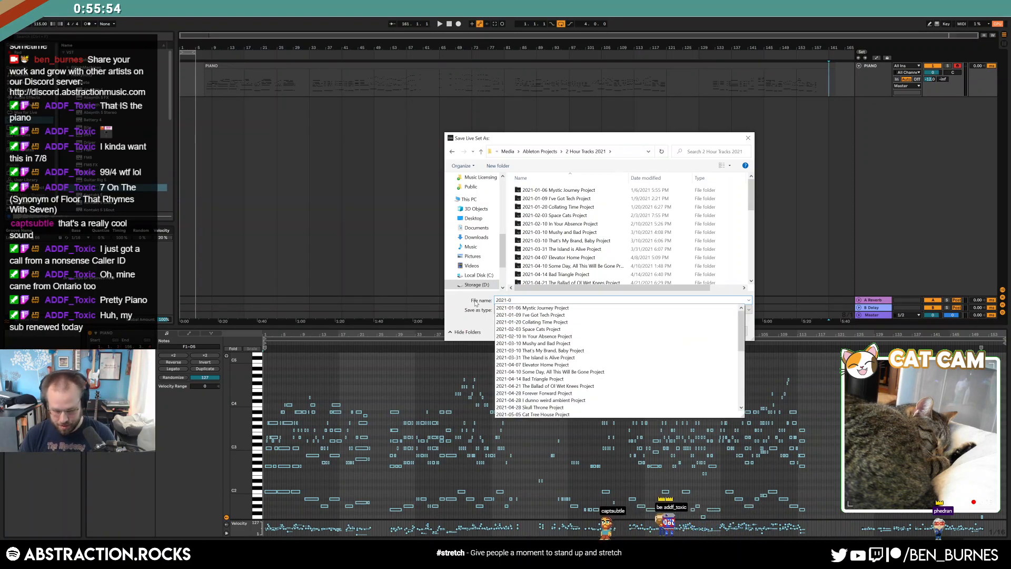
pyautogui.write('9-15 One Of')
pyautogui.press('BackSpace')
pyautogui.press('BackSpace')
pyautogui.press('BackSpace')
pyautogui.write('of Those Days')
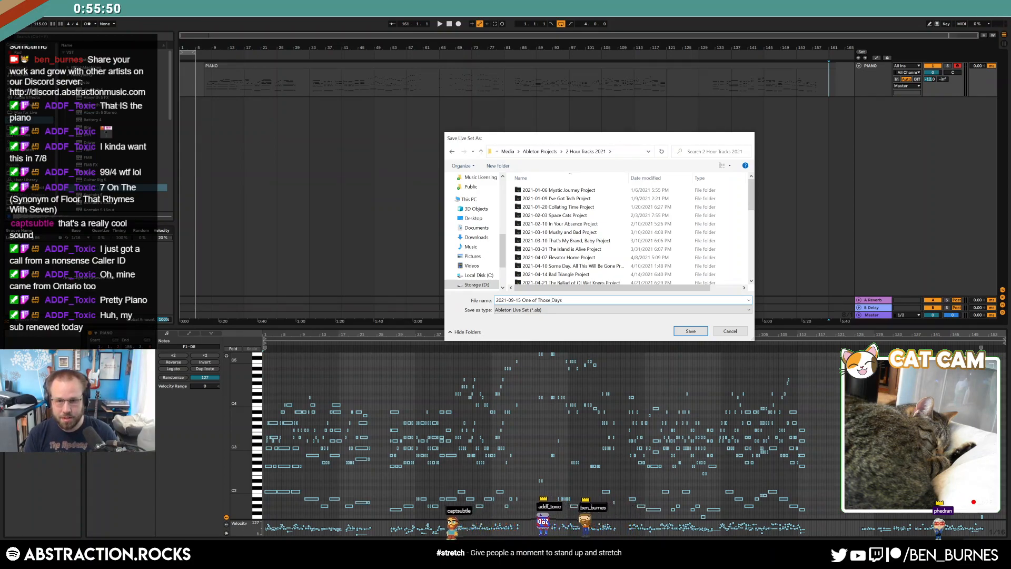
pyautogui.press('Return')
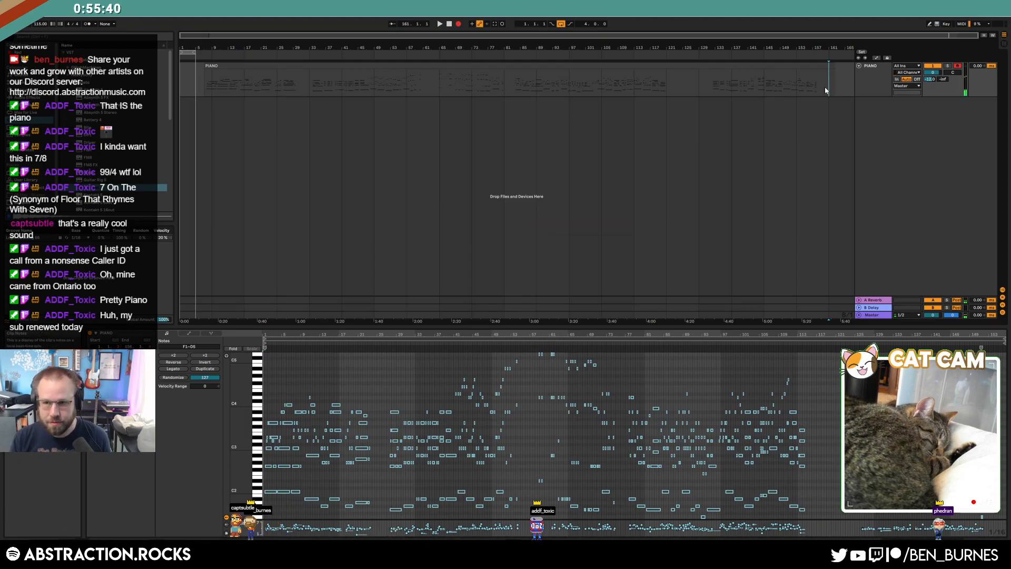
# - Record a second long piano performance on the PIANO track after the first take, stop, and display both recordings
pyautogui.click(458, 24)
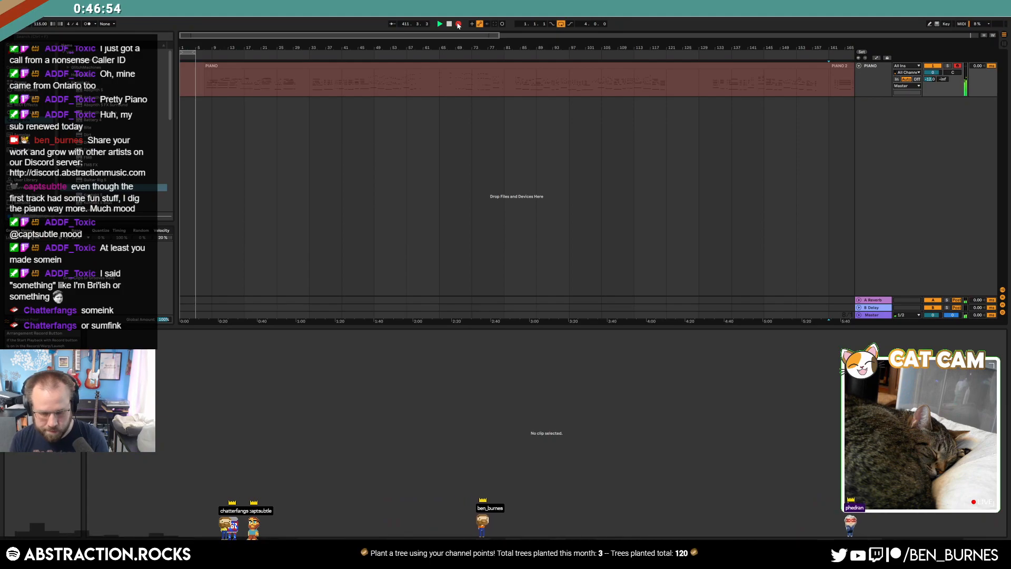
pyautogui.click(644, 85)
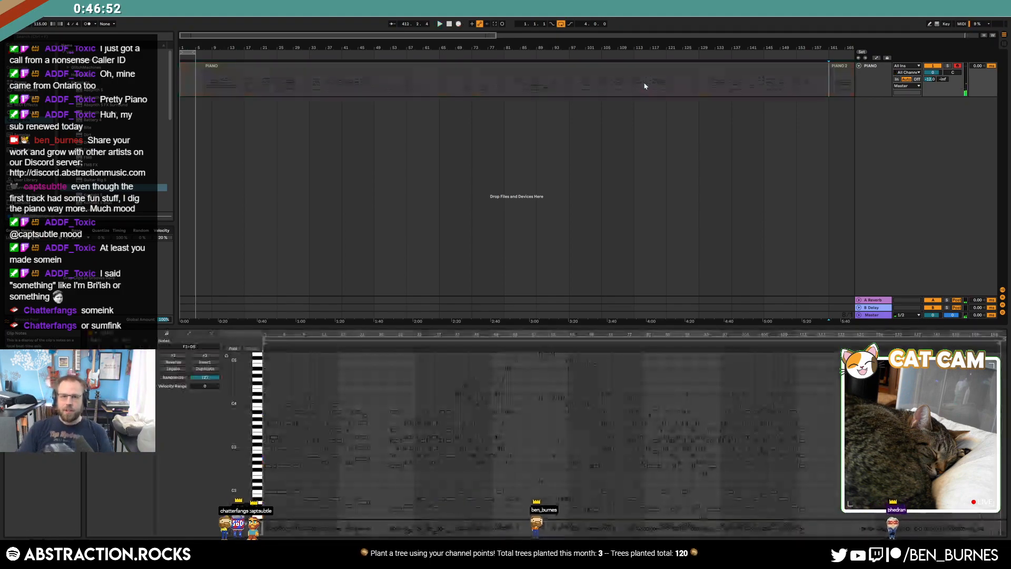
pyautogui.moveTo(540, 33); pyautogui.dragTo(553, 36)
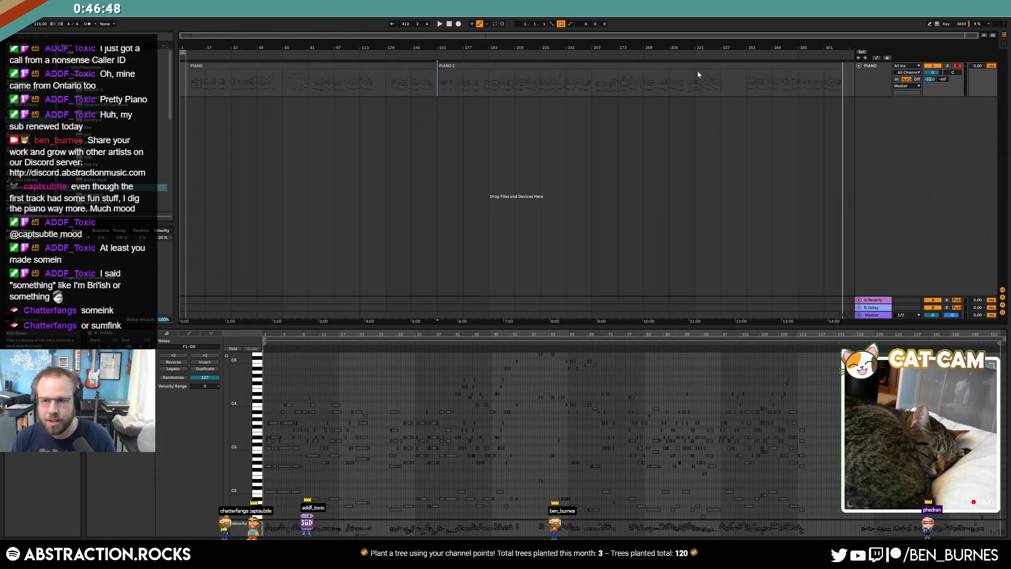
# - Play back the opening of the first piano take
pyautogui.click(406, 66)
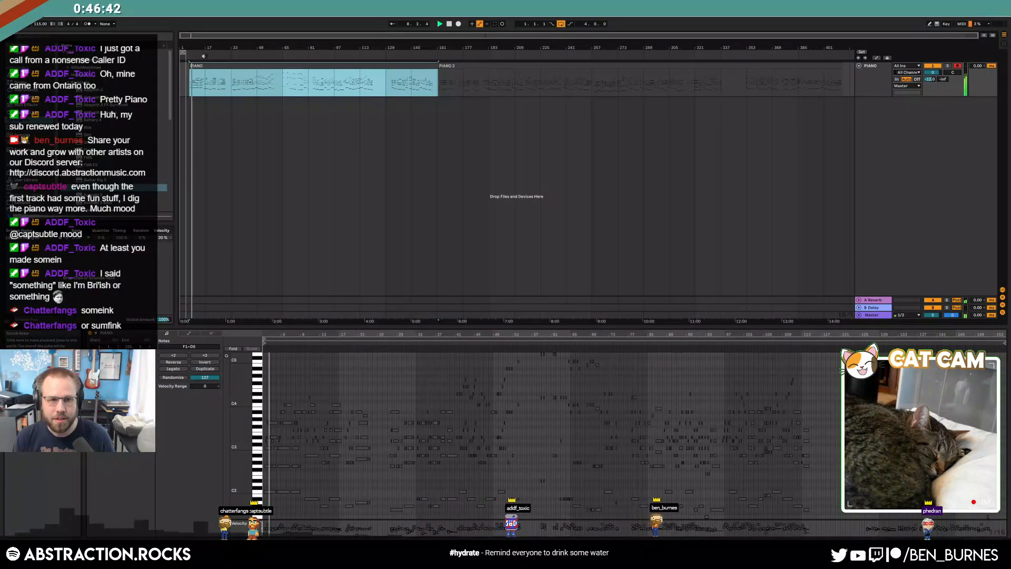
pyautogui.click(190, 54)
pyautogui.moveTo(186, 33); pyautogui.dragTo(186, 36)
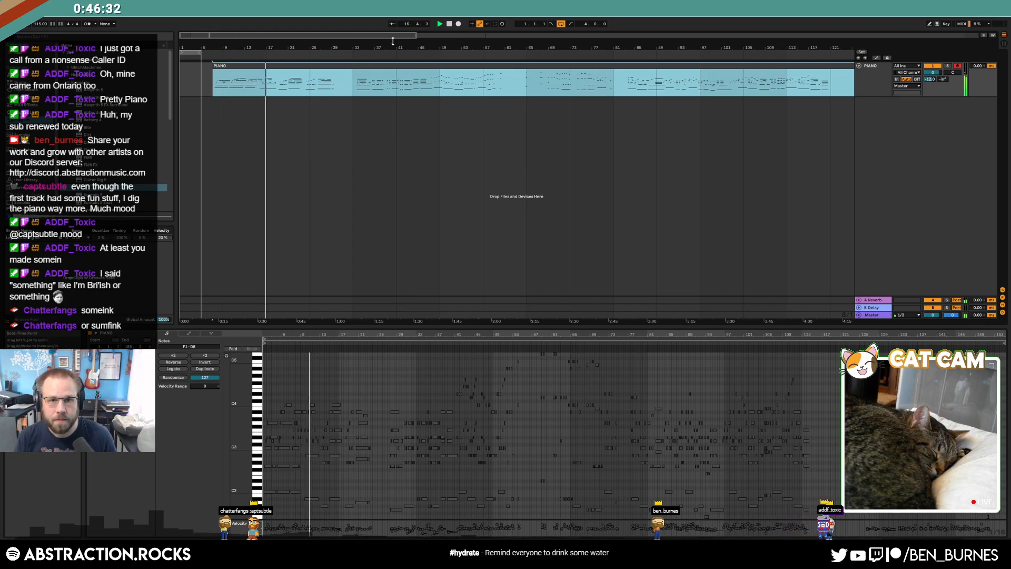
pyautogui.scroll(-5, 536, 66)
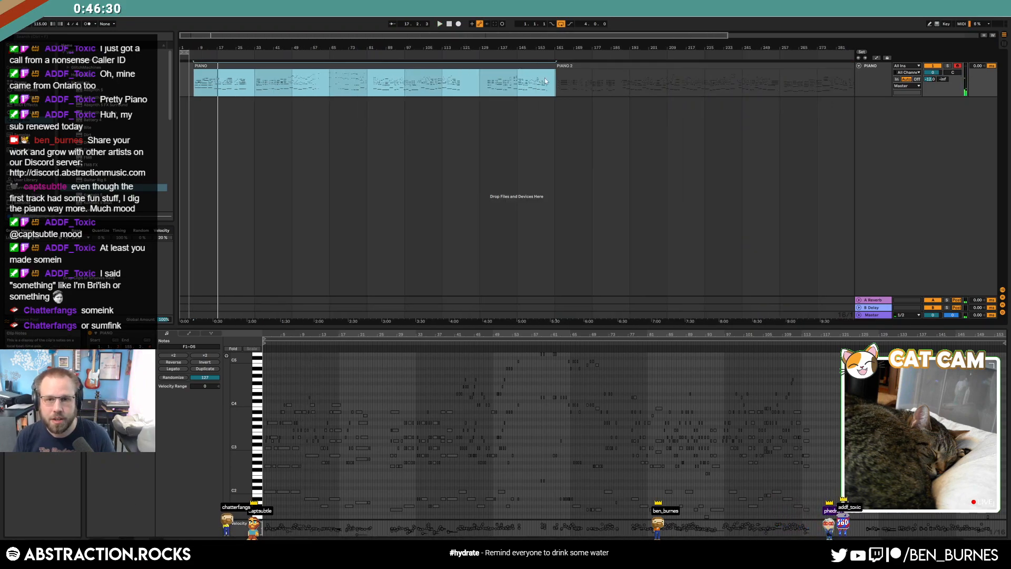
# - Delete all time from the song start through the end of the first take and turn looping off
pyautogui.click(546, 81)
pyautogui.press('space')
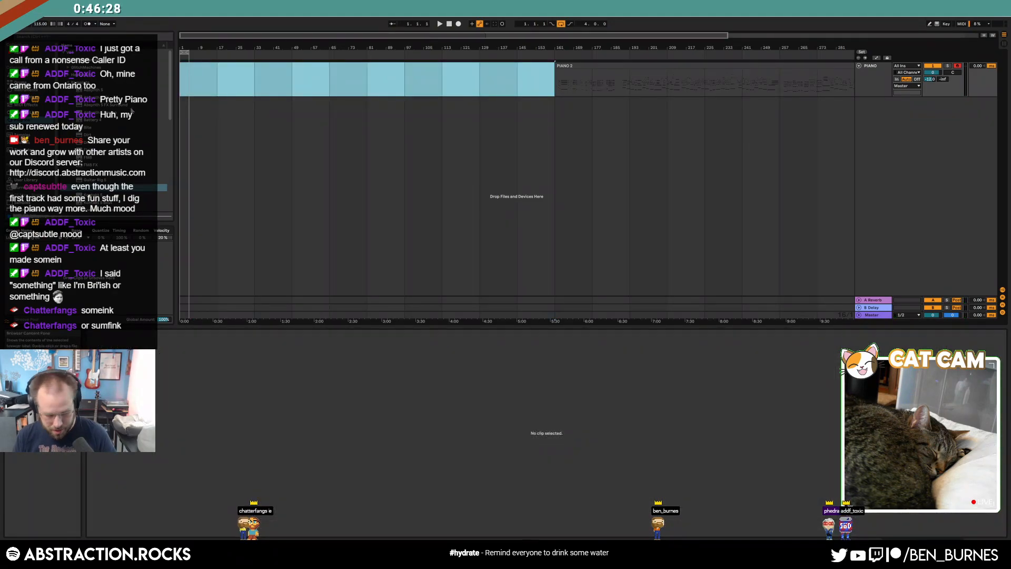
pyautogui.hotkey('ctrl', 'shift', 'Delete')
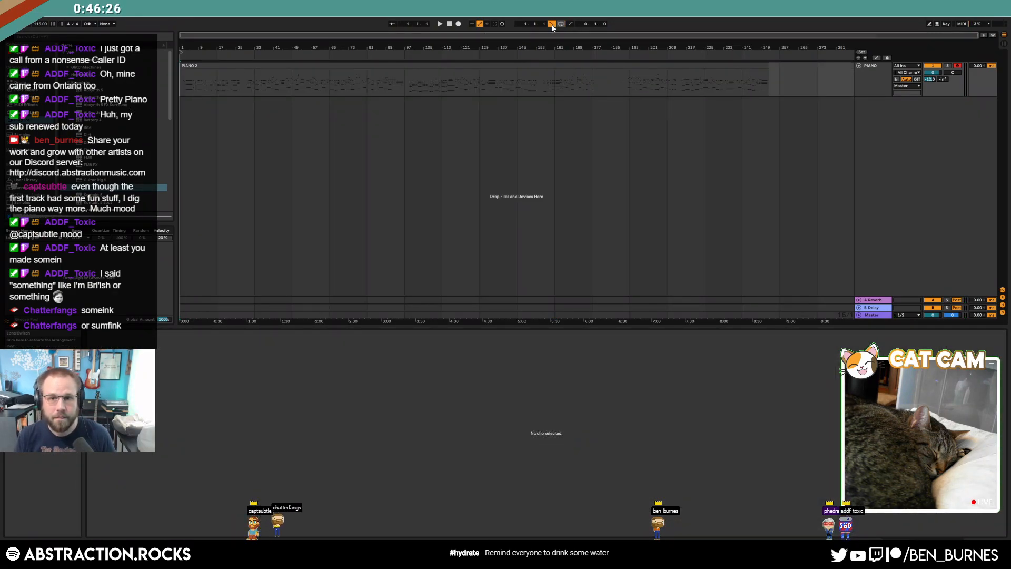
pyautogui.moveTo(192, 33); pyautogui.dragTo(194, 51)
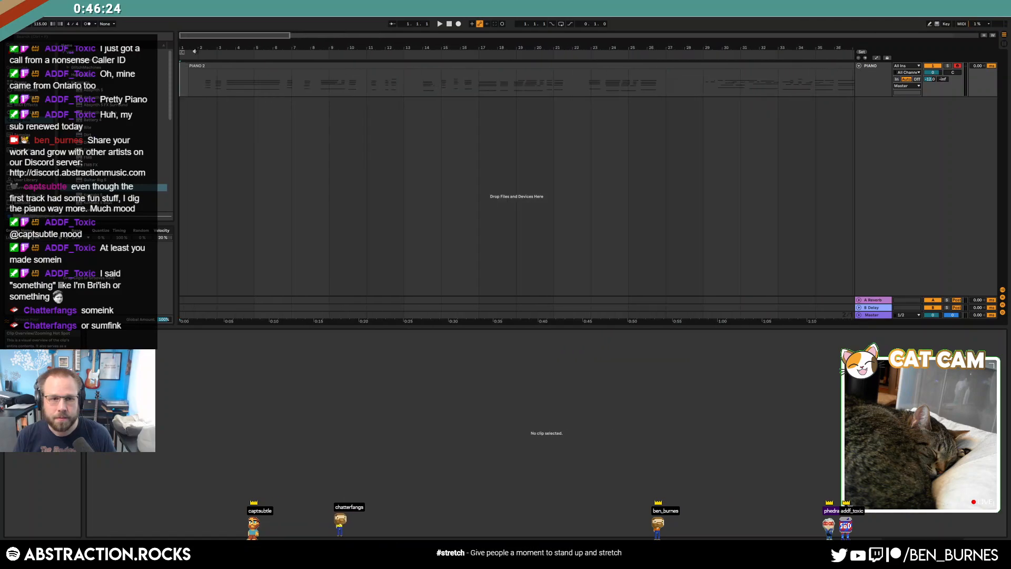
# - Enlarge the PIANO track's height and colour the track and its clip lime green
pyautogui.click(885, 93)
pyautogui.rightClick(874, 116)
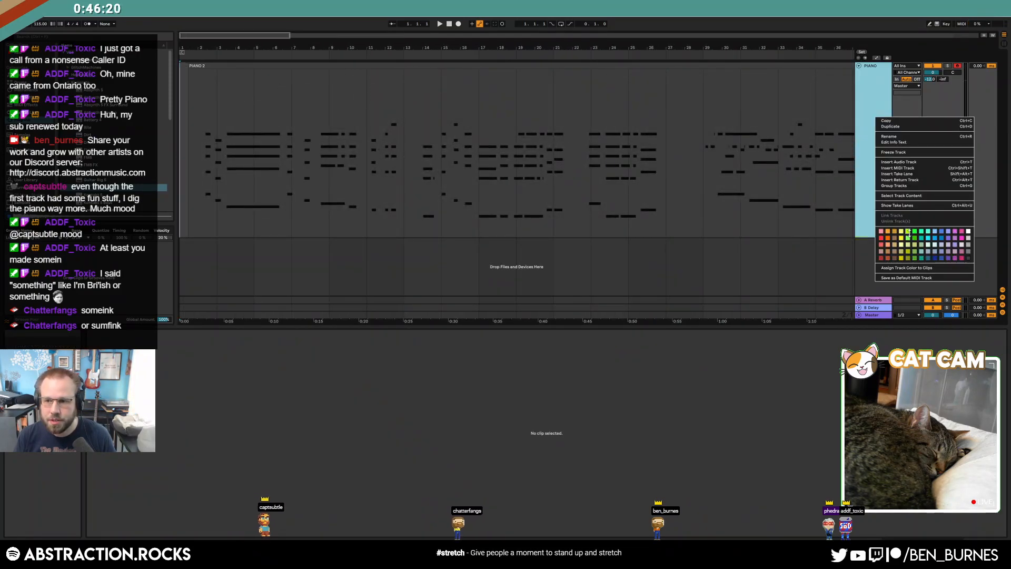
pyautogui.click(908, 233)
pyautogui.rightClick(885, 147)
pyautogui.click(916, 298)
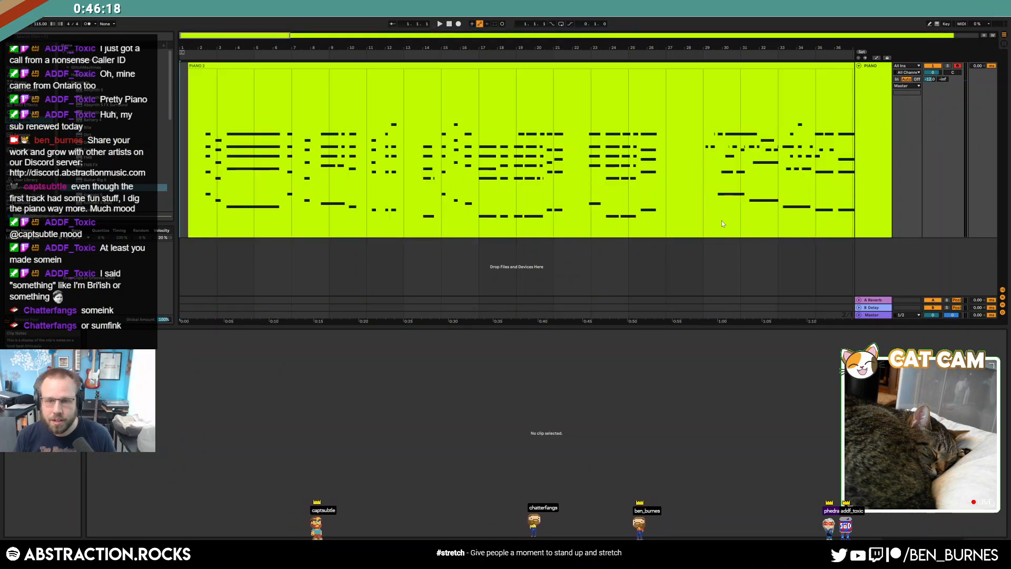
# - Recolour the PIANO track orange and assign that colour to its clip
pyautogui.rightClick(872, 117)
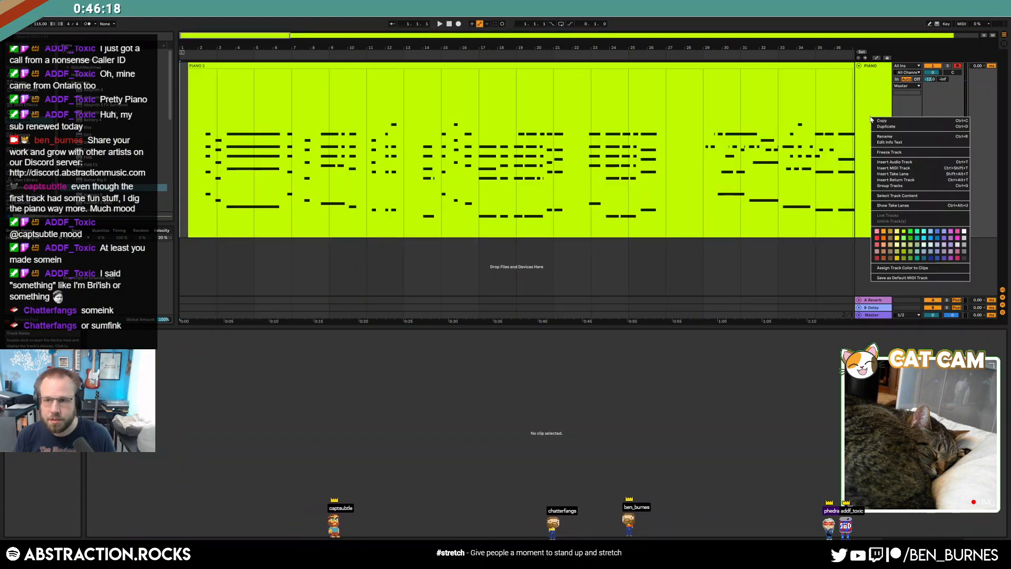
pyautogui.click(883, 232)
pyautogui.rightClick(883, 164)
pyautogui.click(915, 315)
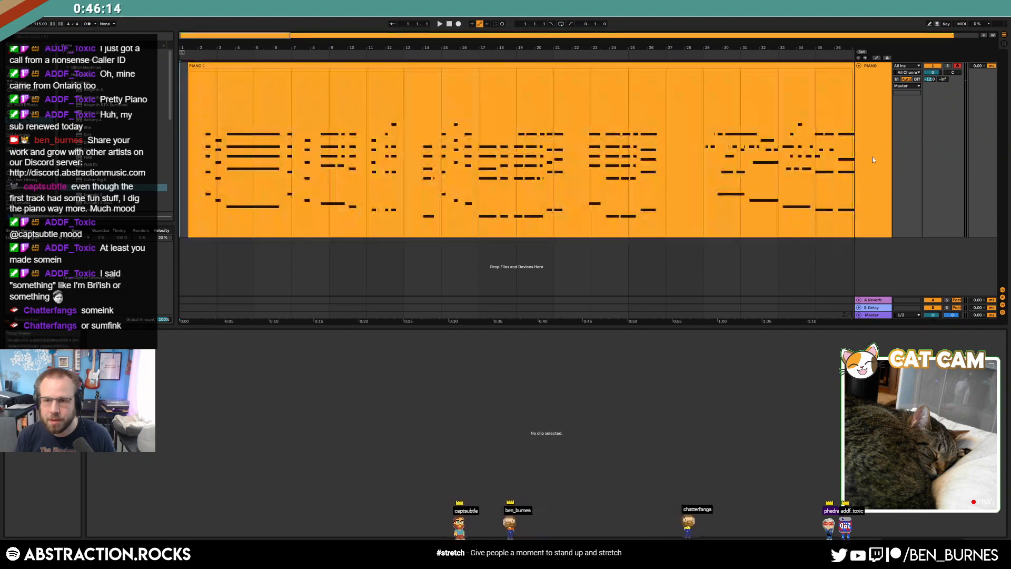
# - Recolour the PIANO track bright blue and assign that colour to its clip
pyautogui.rightClick(872, 159)
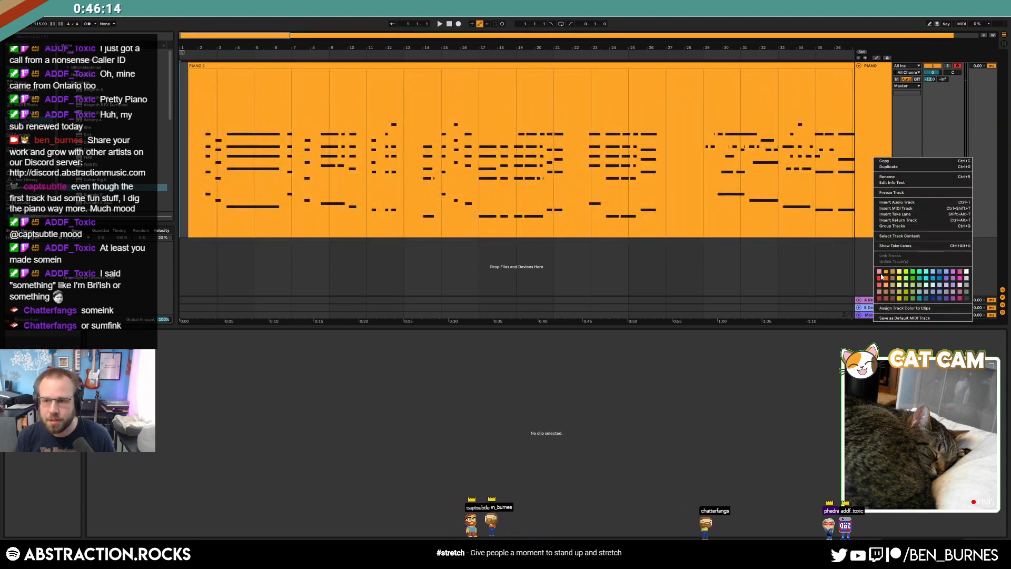
pyautogui.click(933, 294)
pyautogui.rightClick(868, 196)
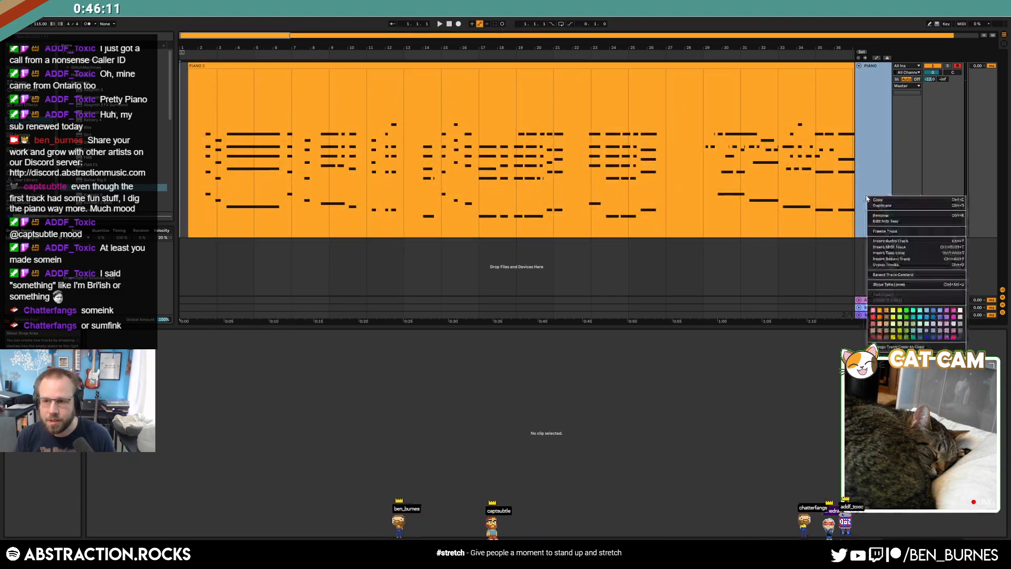
pyautogui.click(927, 324)
pyautogui.rightClick(888, 171)
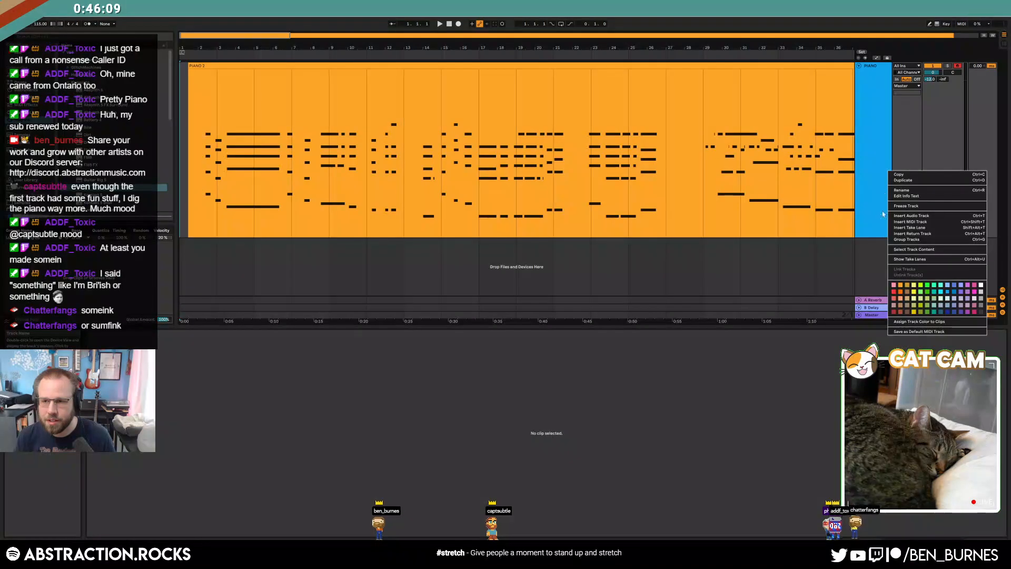
pyautogui.click(920, 318)
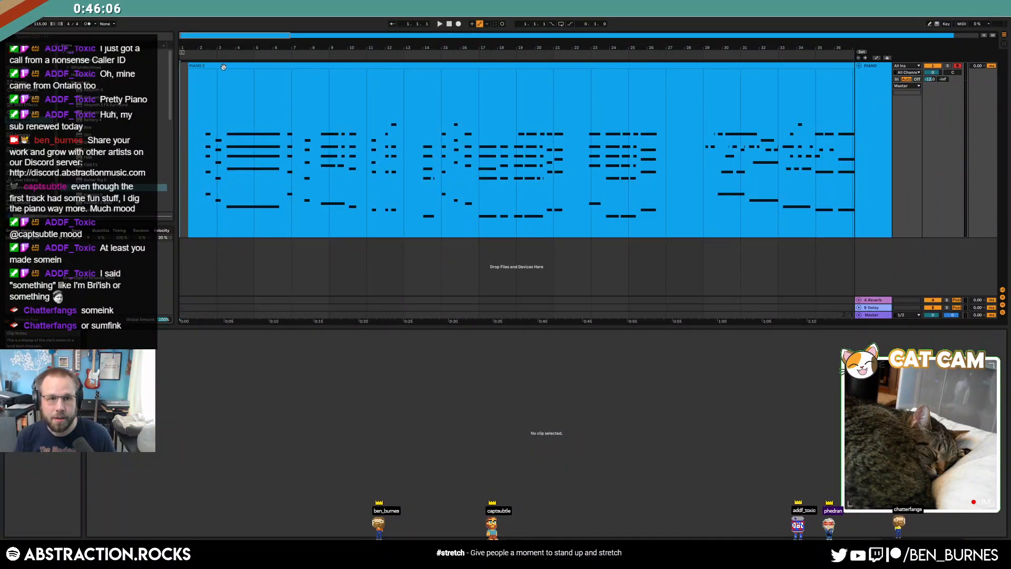
# - Move the piano clip to bar 1 and remove the empty time before its first notes
pyautogui.click(223, 67)
pyautogui.moveTo(223, 67); pyautogui.dragTo(210, 75)
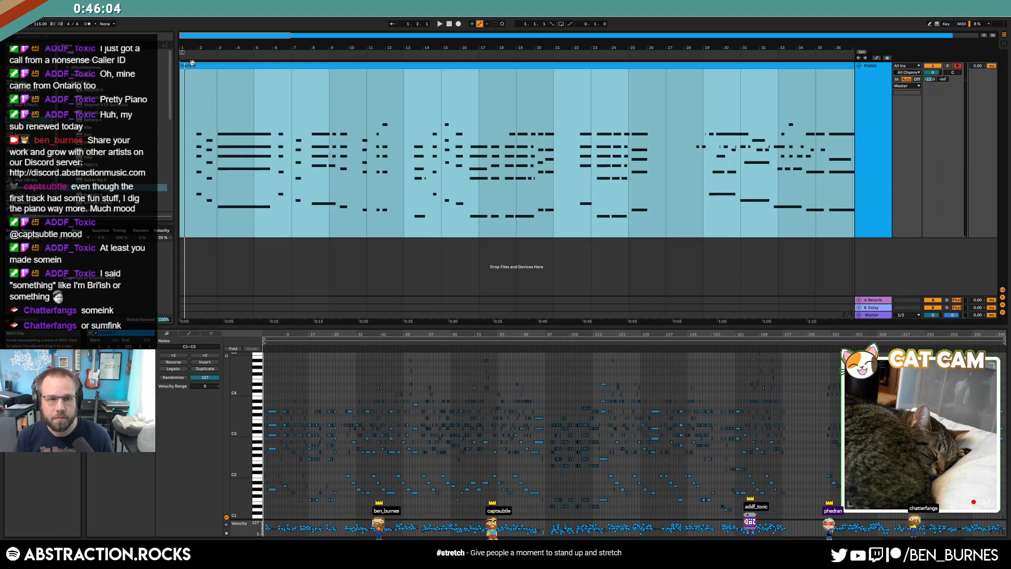
pyautogui.press('ctrl+super+Right')
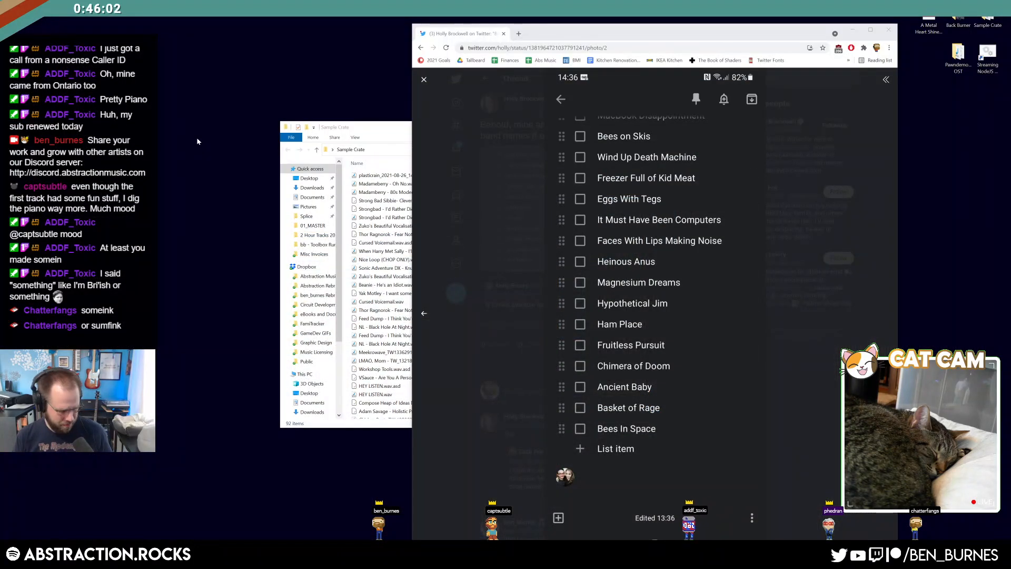
pyautogui.press('ctrl+super+Left')
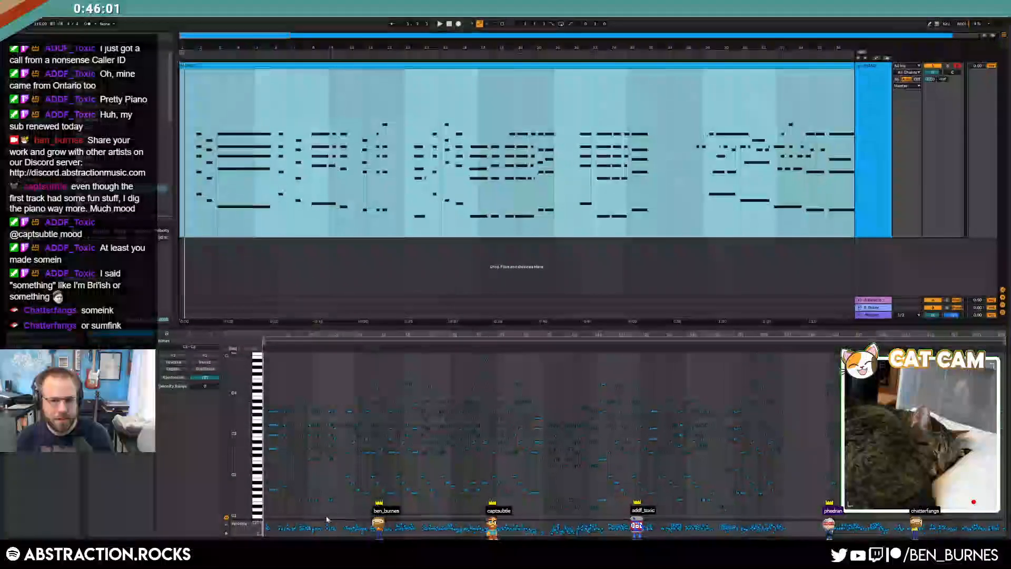
pyautogui.click(242, 137)
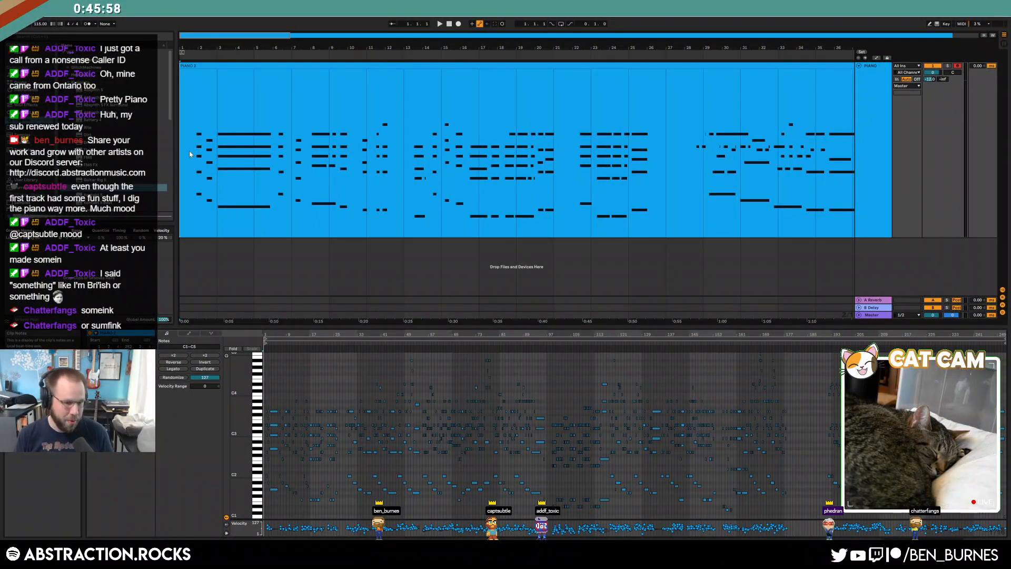
pyautogui.moveTo(194, 160)
pyautogui.mouseDown()
pyautogui.moveTo(169, 157)
pyautogui.moveTo(190, 156)
pyautogui.mouseUp()
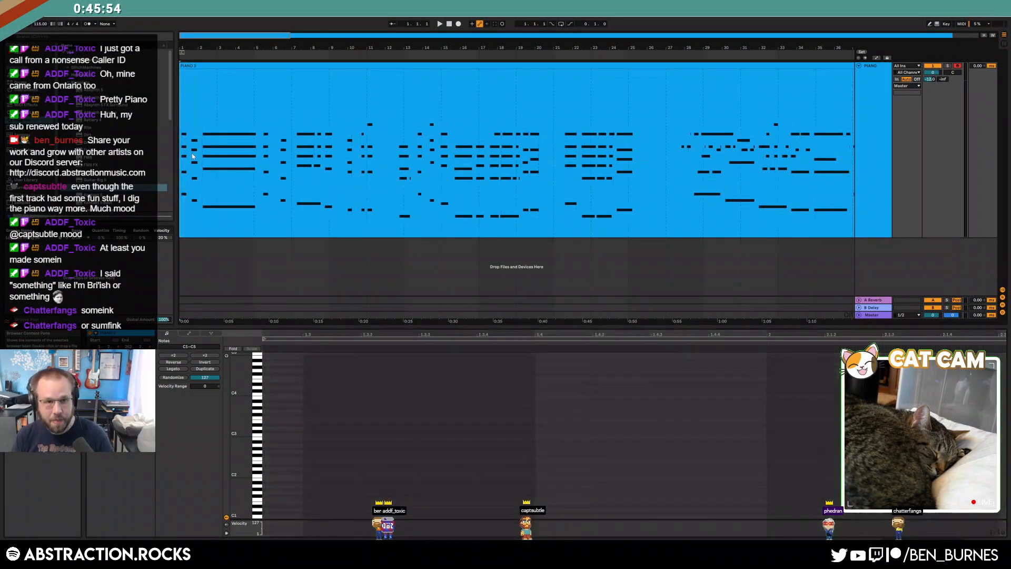
# - Listen to the opening, delete the time from bar 1 up to about bar 27, and play from the new start
pyautogui.press('space')
pyautogui.moveTo(197, 36)
pyautogui.mouseDown()
pyautogui.moveTo(197, 46)
pyautogui.moveTo(200, 36)
pyautogui.mouseUp()
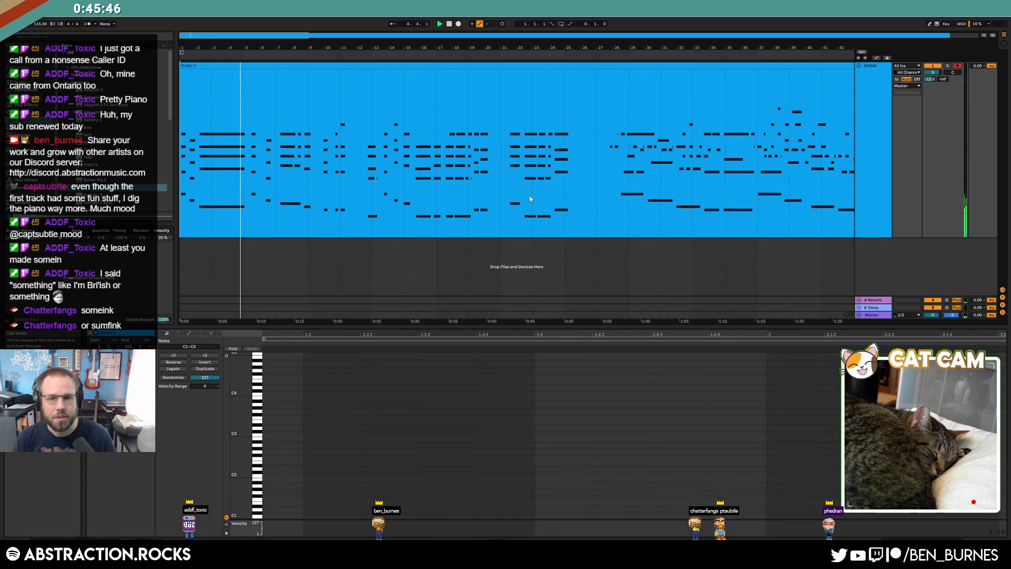
pyautogui.moveTo(608, 149); pyautogui.dragTo(156, 169)
pyautogui.hotkey('ctrl', 'z')
pyautogui.press('space')
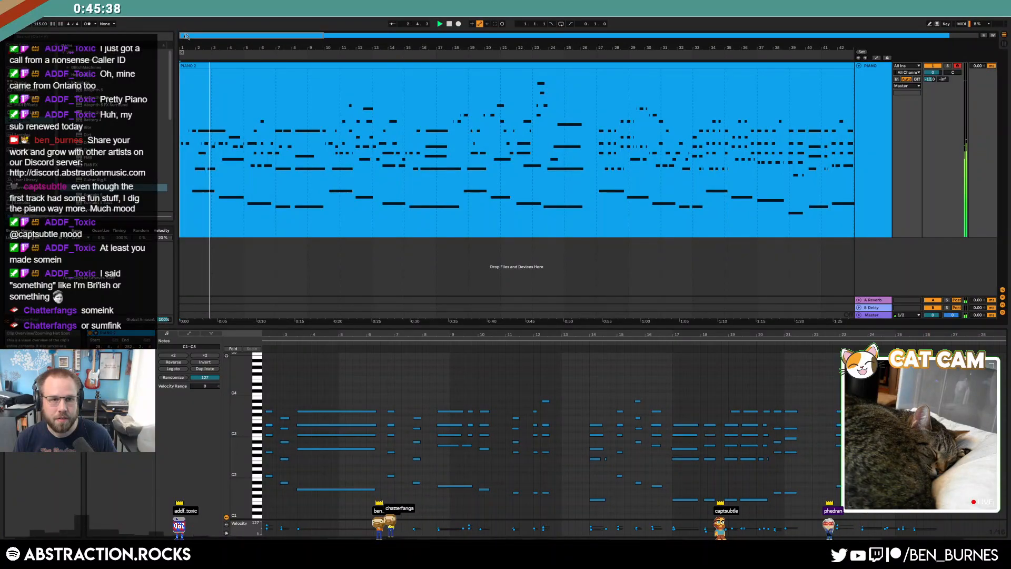
# - Play through the trimmed recording and delete a short stretch of time in the second half of bar 17, at the held chord's end
pyautogui.moveTo(186, 36)
pyautogui.mouseDown()
pyautogui.moveTo(187, 21)
pyautogui.moveTo(185, 37)
pyautogui.mouseUp()
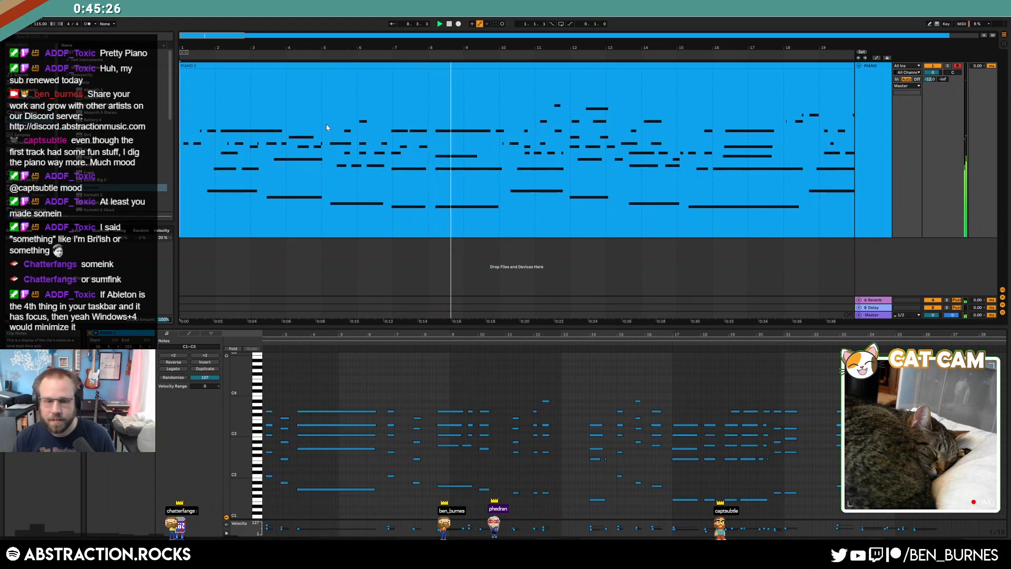
pyautogui.moveTo(141, 535)
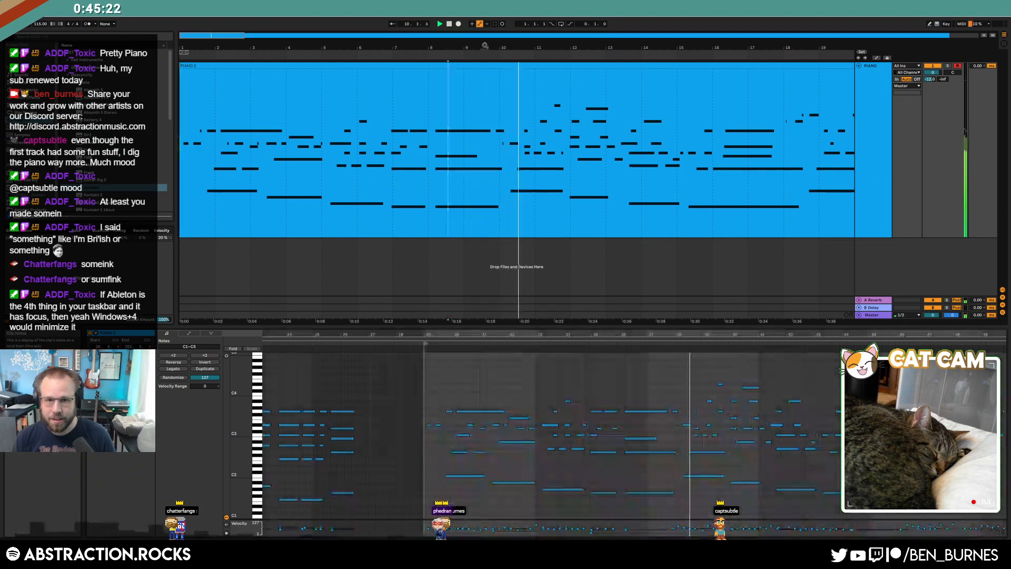
pyautogui.moveTo(224, 36); pyautogui.dragTo(242, 34)
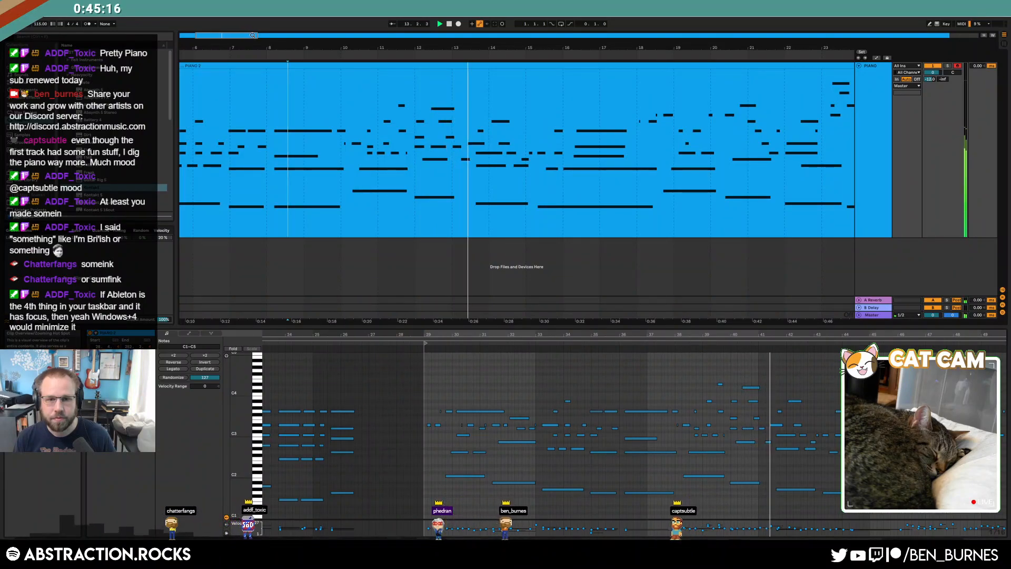
pyautogui.hscroll(3, 420, 66)
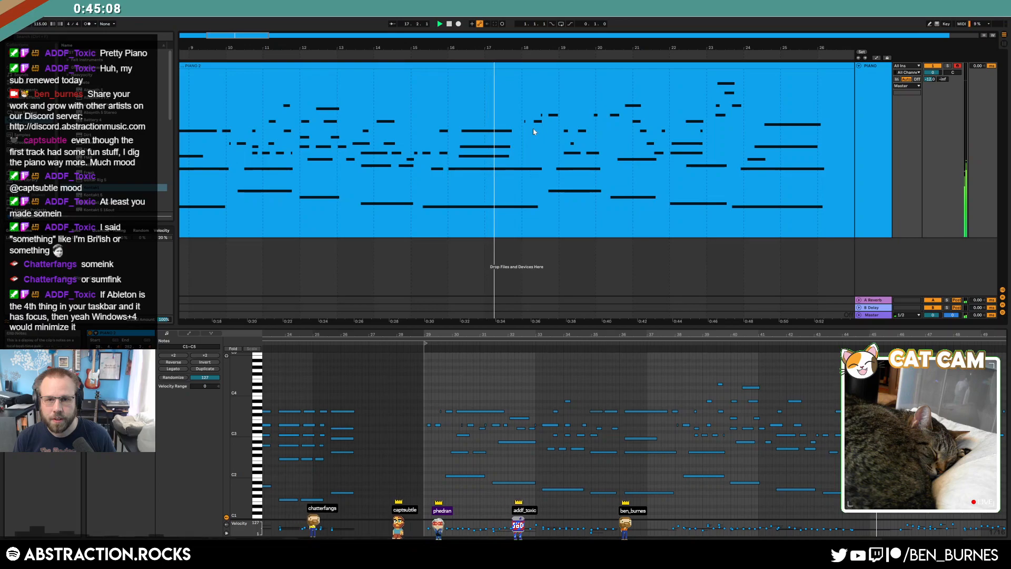
pyautogui.moveTo(520, 132); pyautogui.dragTo(507, 134)
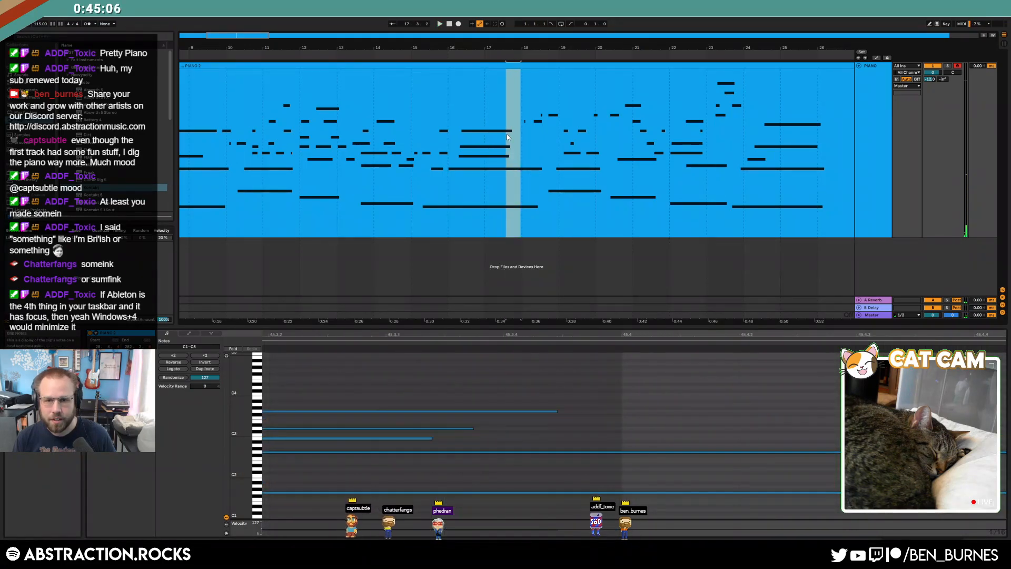
pyautogui.hotkey('ctrl', 'shift', 'Delete')
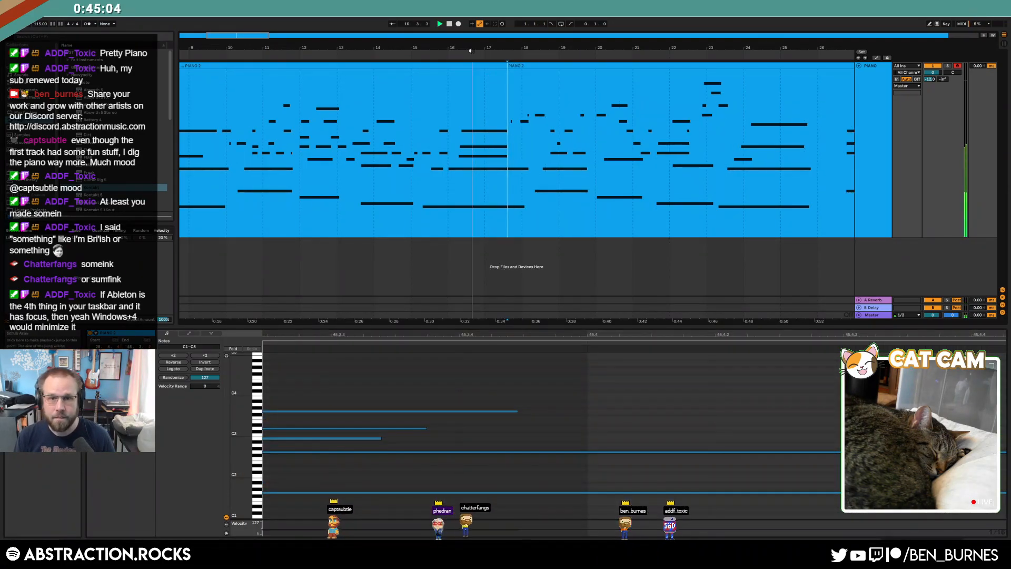
# - Play through bars 18 to 24 and open the notes of the clip that starts in bar 17, around bar 23
pyautogui.press('space')
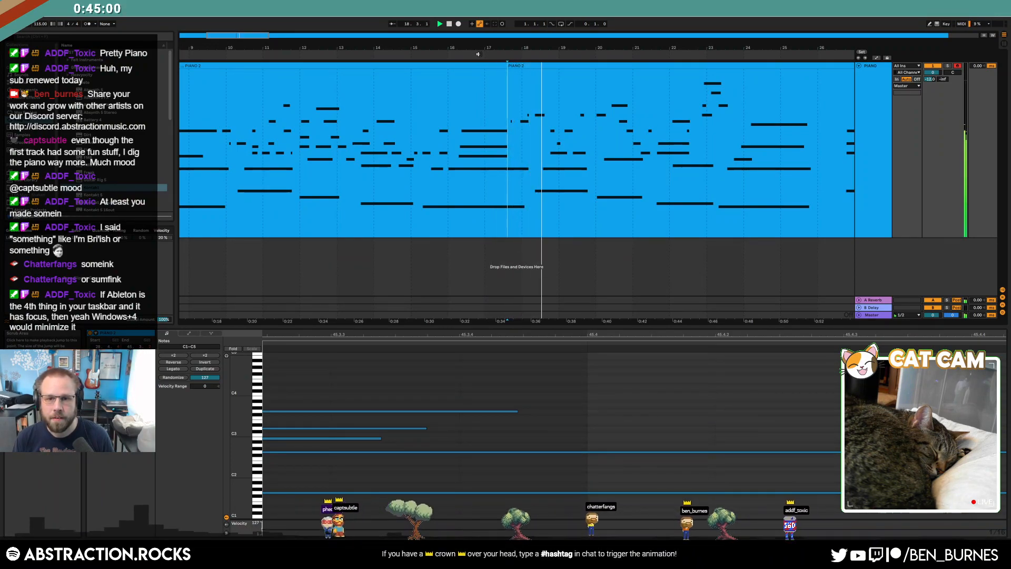
pyautogui.moveTo(238, 35); pyautogui.dragTo(249, 35)
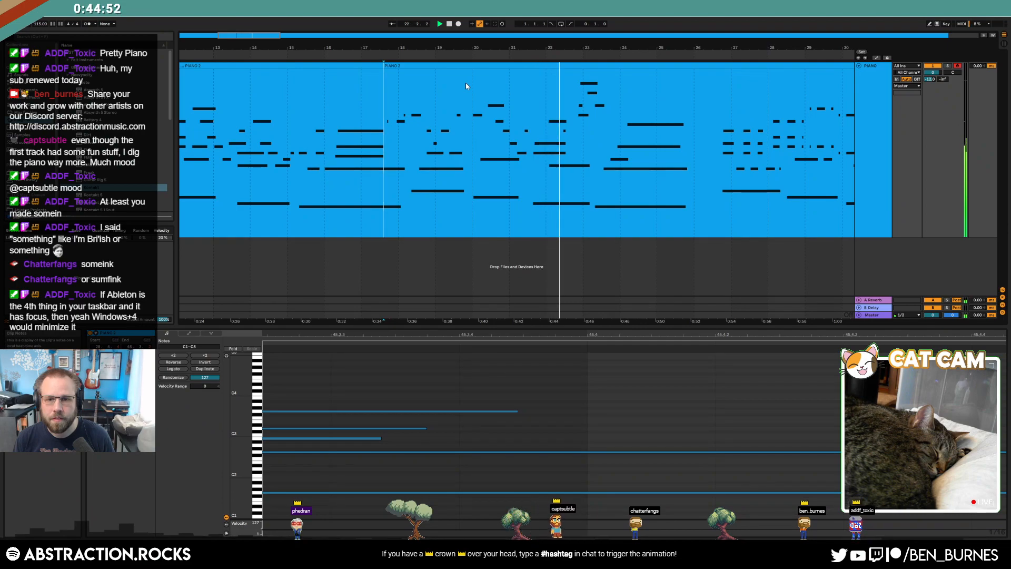
pyautogui.click(571, 64)
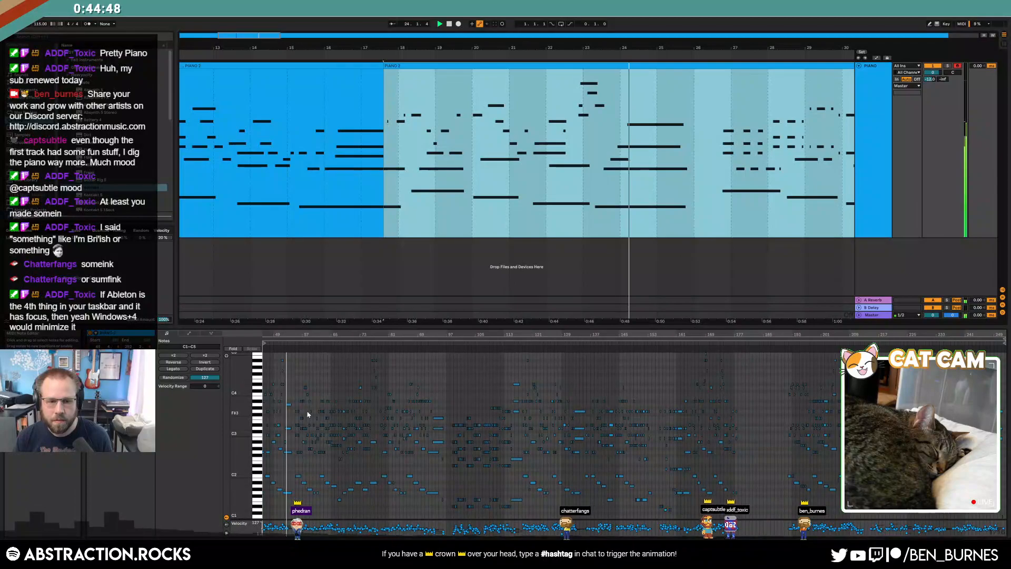
pyautogui.moveTo(286, 409); pyautogui.dragTo(337, 458)
pyautogui.press('space')
pyautogui.click(574, 383)
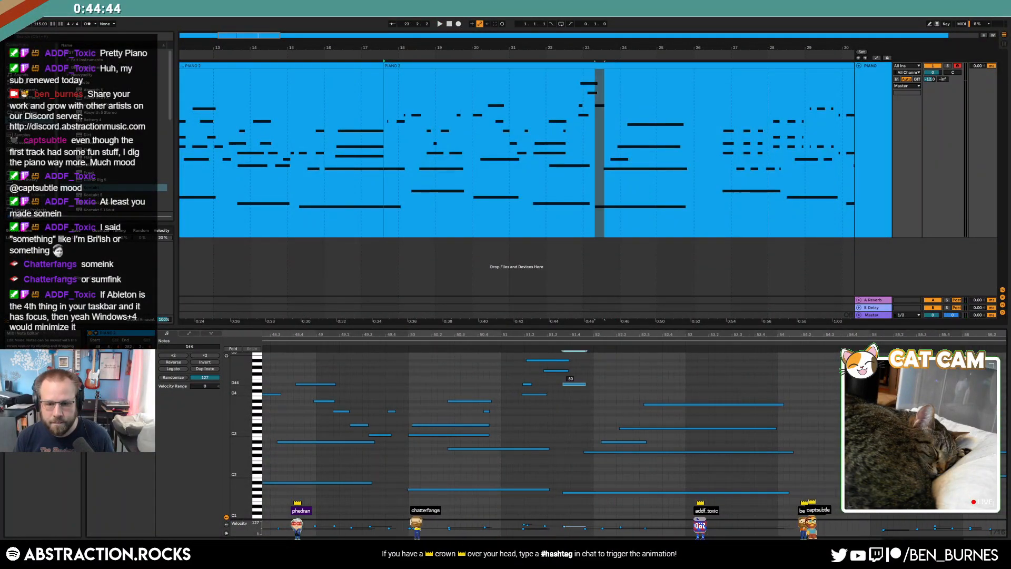
# - Add a D4 note to the held chord at bar 24, lengthen it to match the chord, and lower the chord's A3 note to G#3
pyautogui.doubleClick(651, 387)
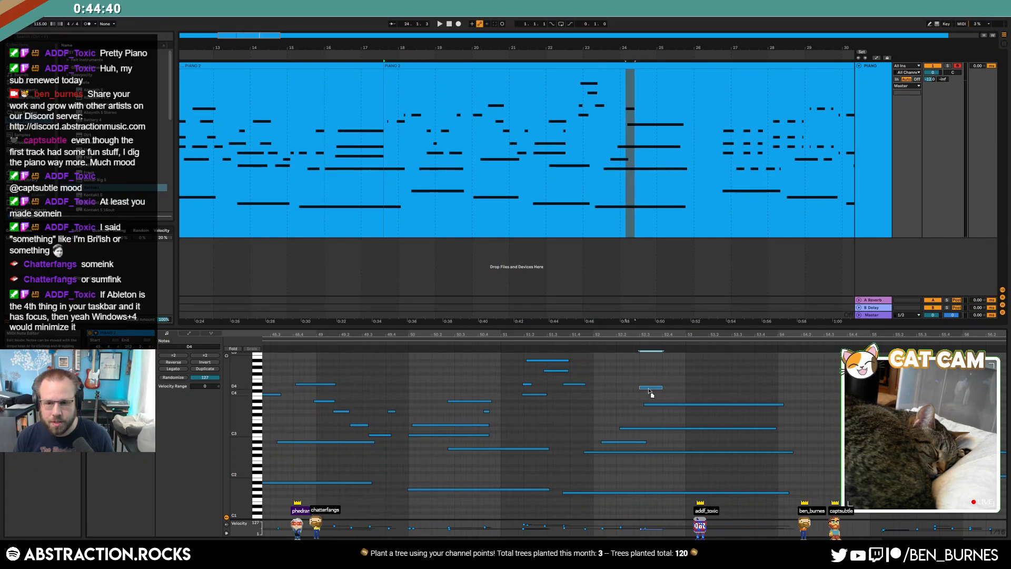
pyautogui.moveTo(699, 385); pyautogui.dragTo(768, 390)
pyautogui.moveTo(659, 405); pyautogui.dragTo(653, 407)
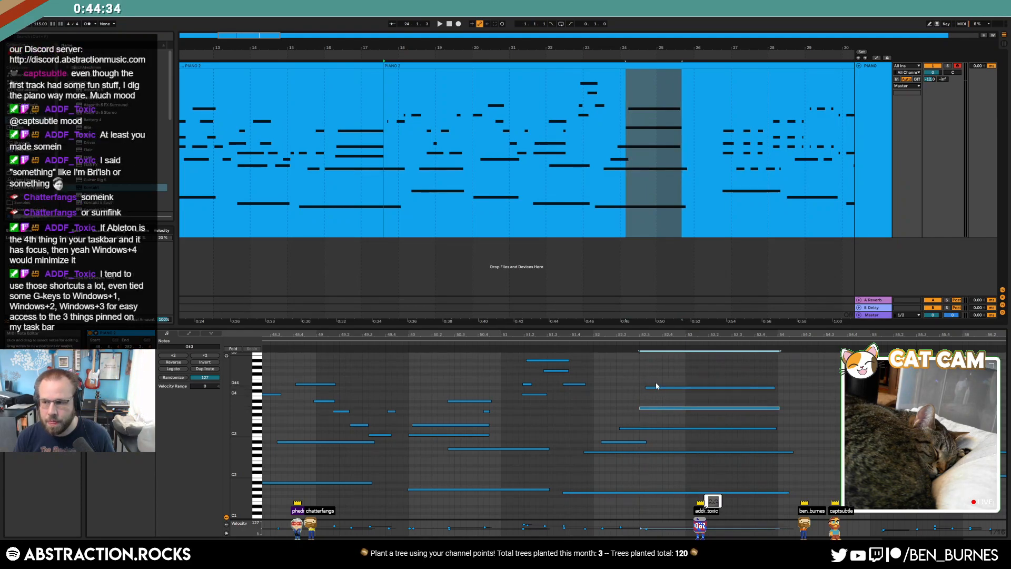
pyautogui.click(655, 388)
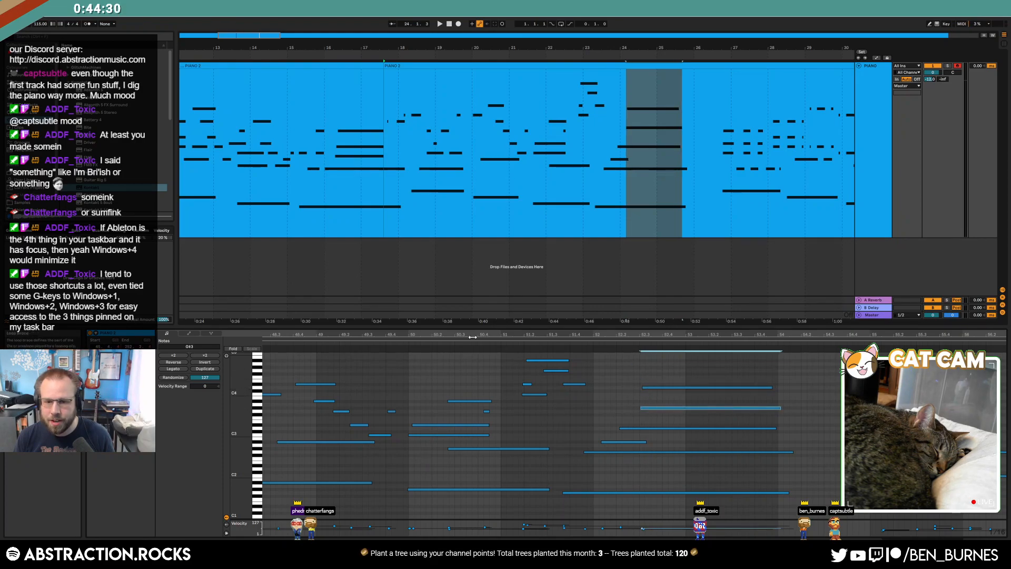
# - Replay the passage leading into the bar 24 chord and audition its notes and the short melody notes before it
pyautogui.press('space')
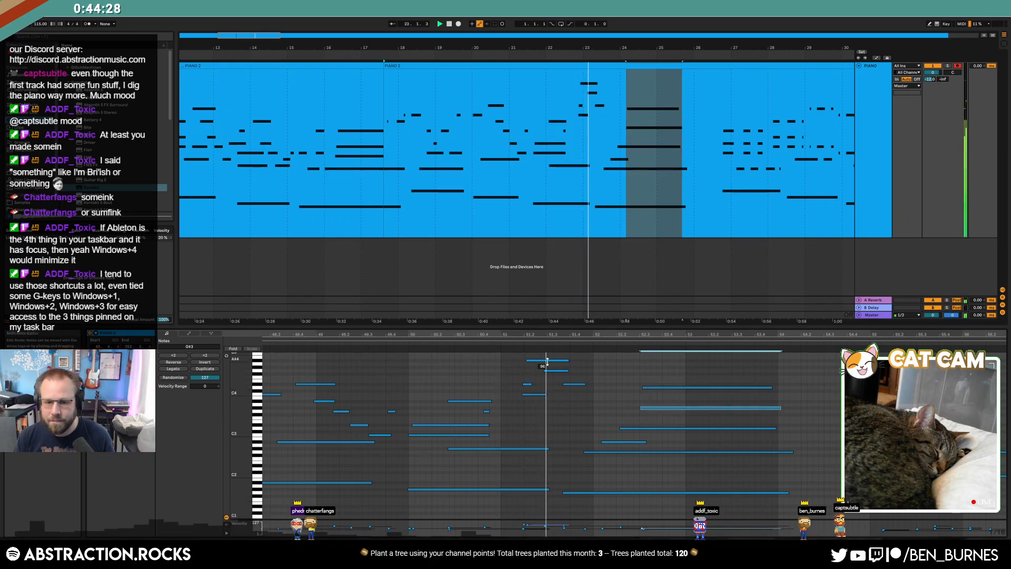
pyautogui.click(550, 370)
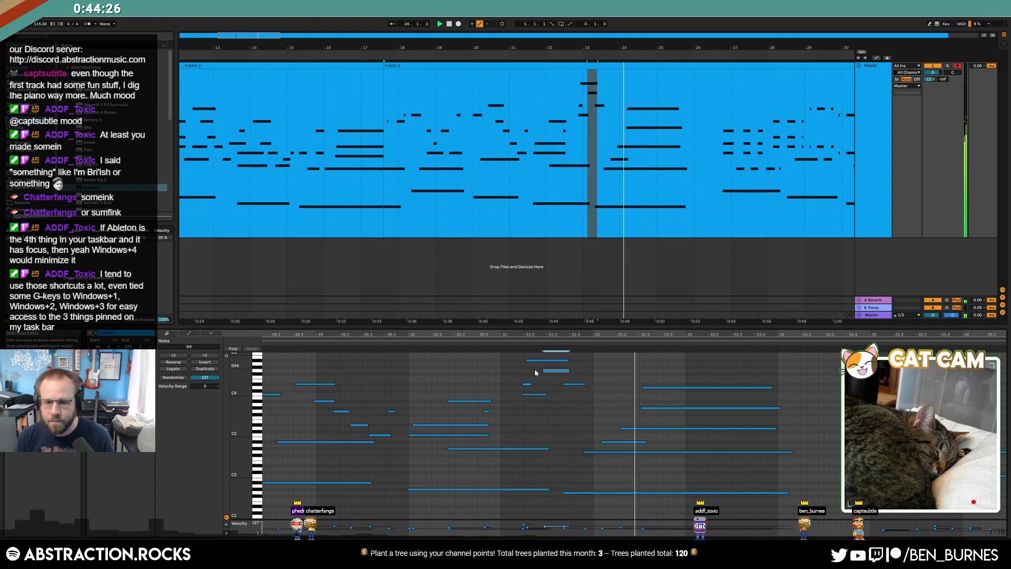
pyautogui.scroll(1, 524, 394)
pyautogui.click(526, 399)
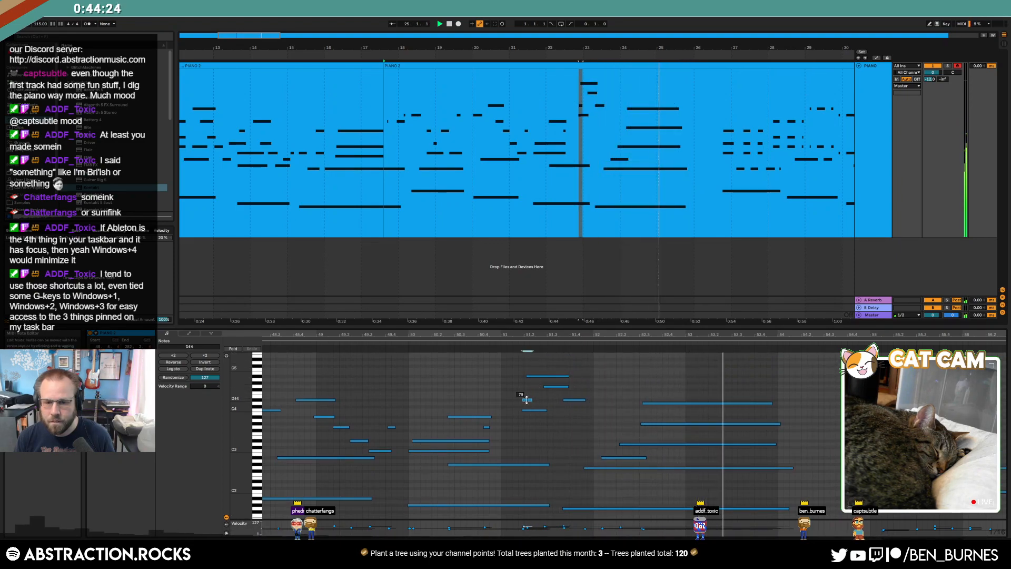
pyautogui.click(644, 419)
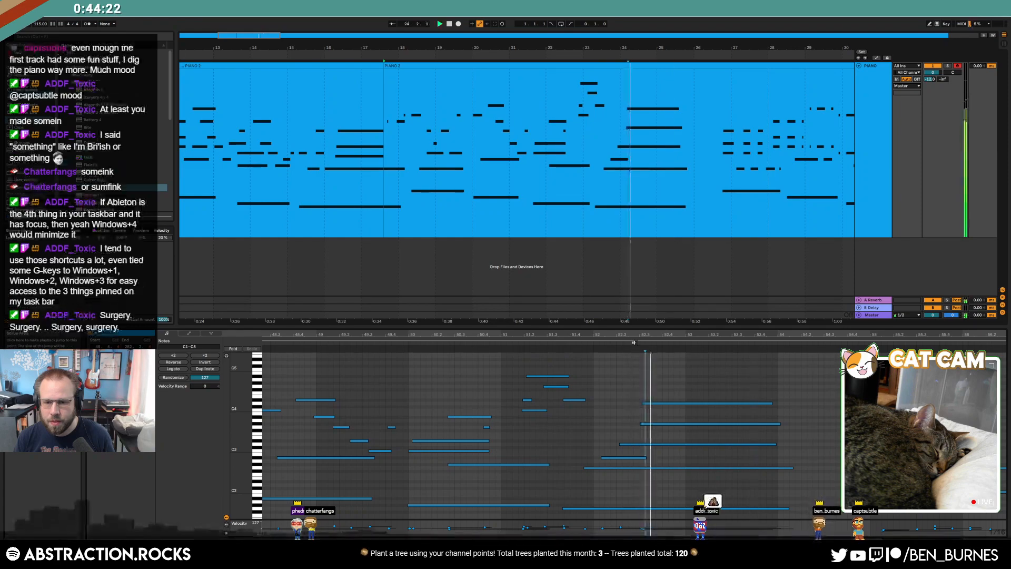
pyautogui.press('Right')
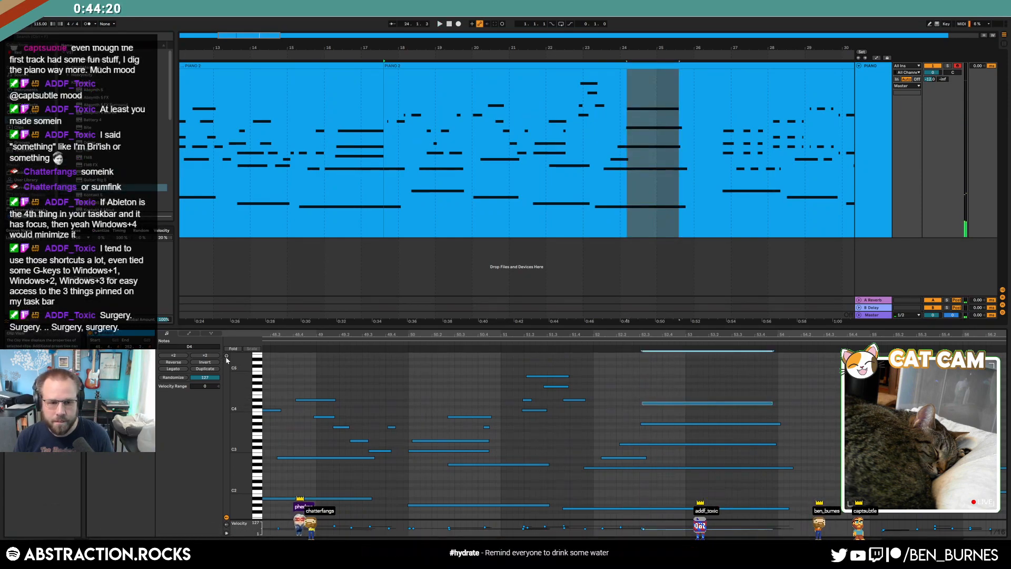
pyautogui.moveTo(680, 406); pyautogui.dragTo(681, 410)
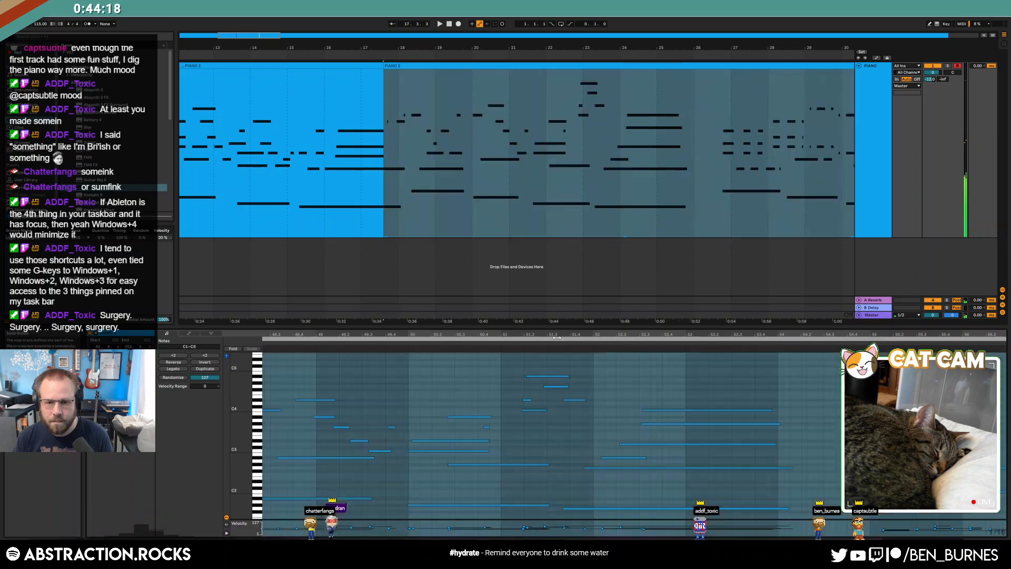
pyautogui.click(569, 360)
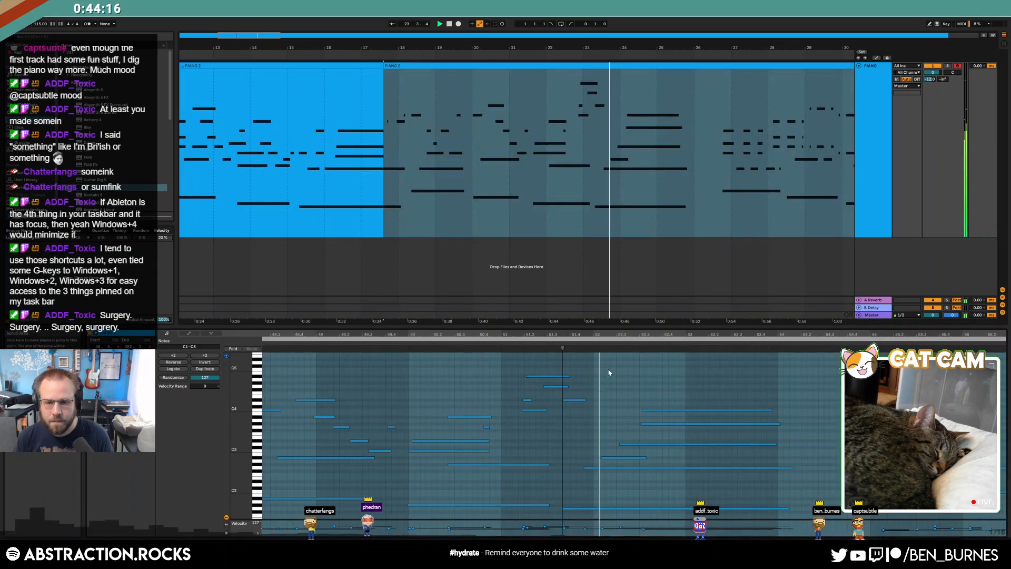
# - Try the bar 24 chord's G#3 note at A3, lower it to G3, and replay the passage
pyautogui.click(676, 408)
pyautogui.click(670, 424)
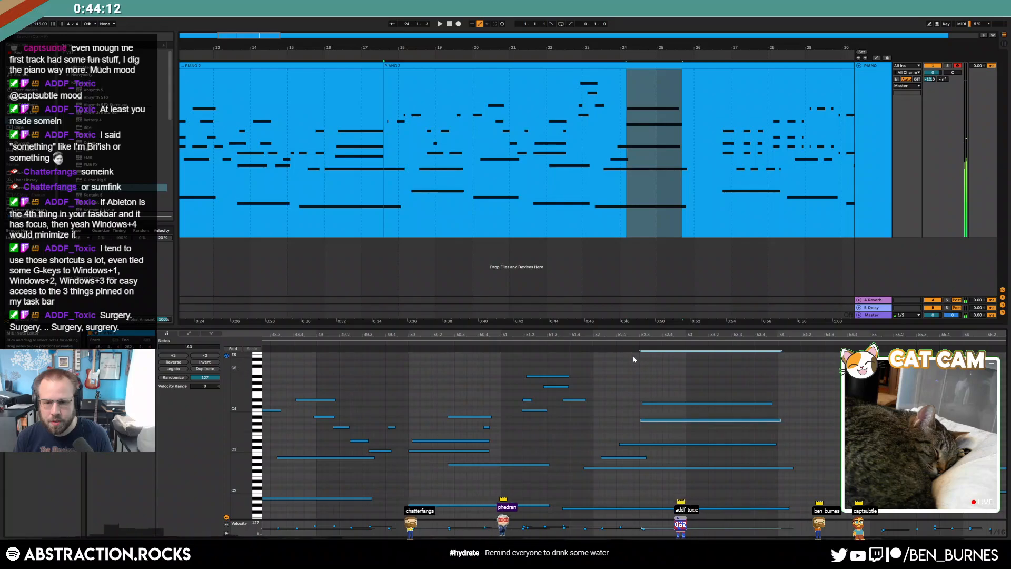
pyautogui.press('space')
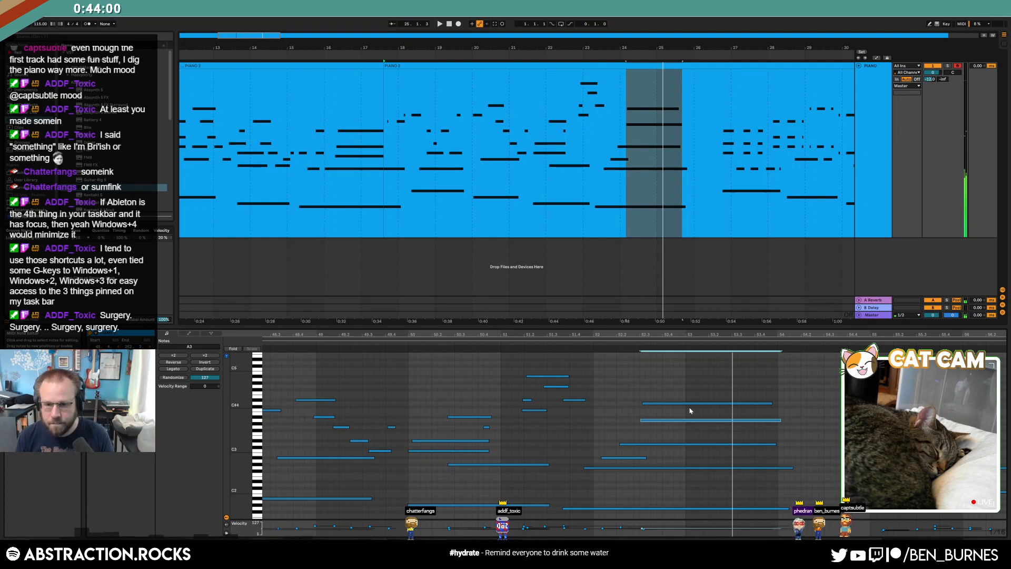
pyautogui.press('Down')
pyautogui.press('Down')
pyautogui.hotkey('ctrl', 'a')
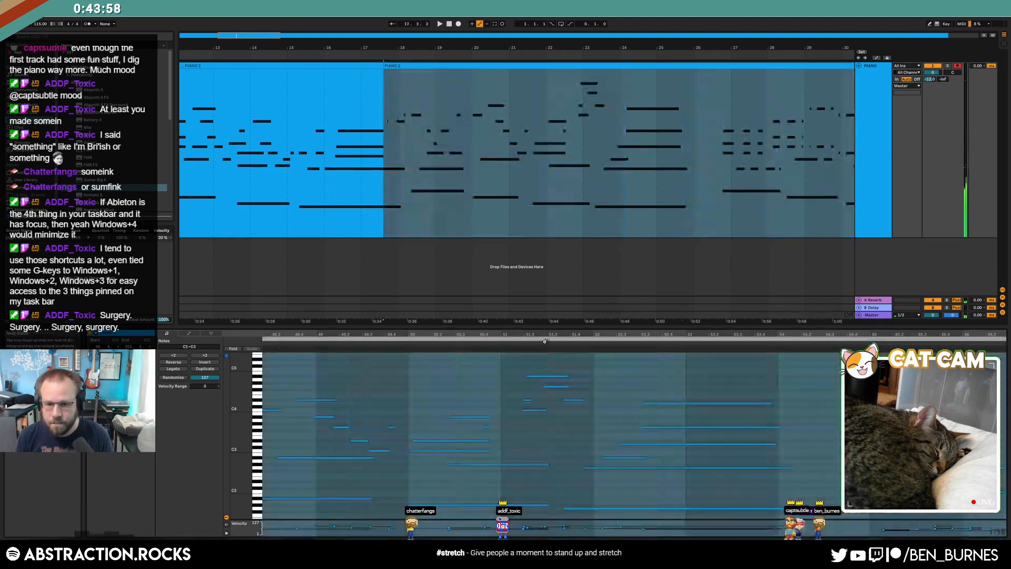
pyautogui.press('space')
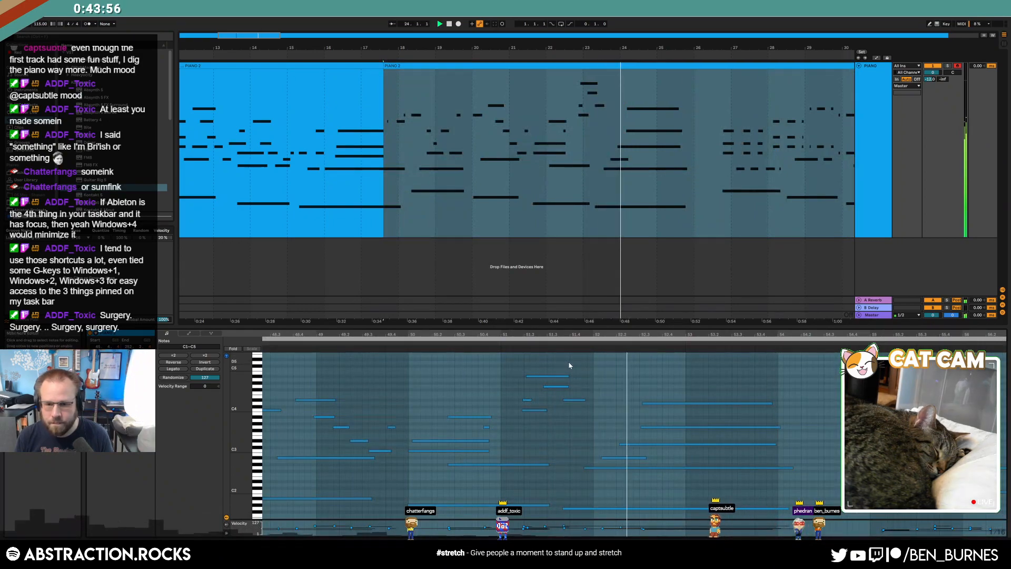
# - Delete a short stretch of time from the pause in the middle of bar 26 and replay from the cut
pyautogui.click(773, 365)
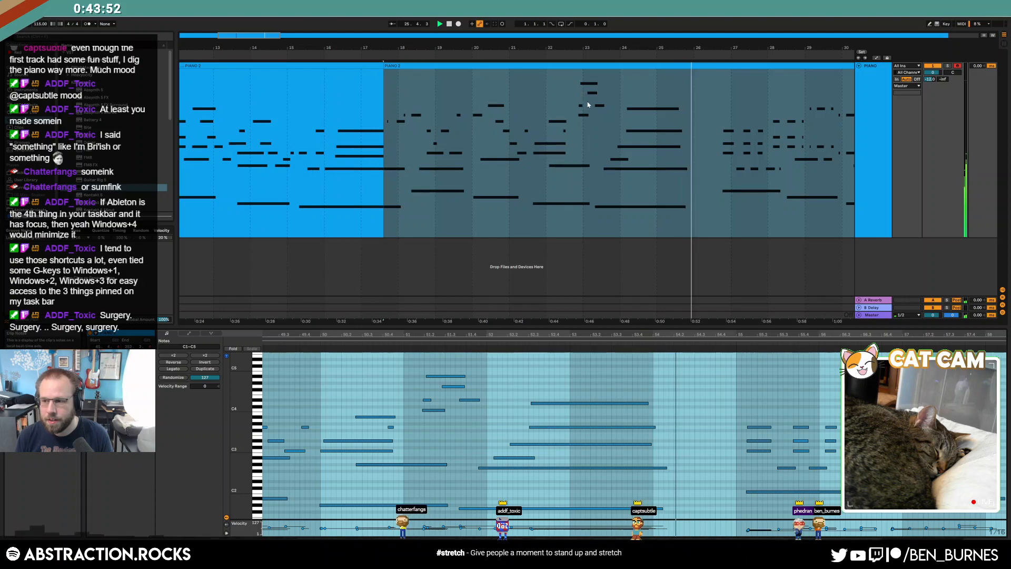
pyautogui.click(533, 169)
pyautogui.scroll(-2, 533, 169)
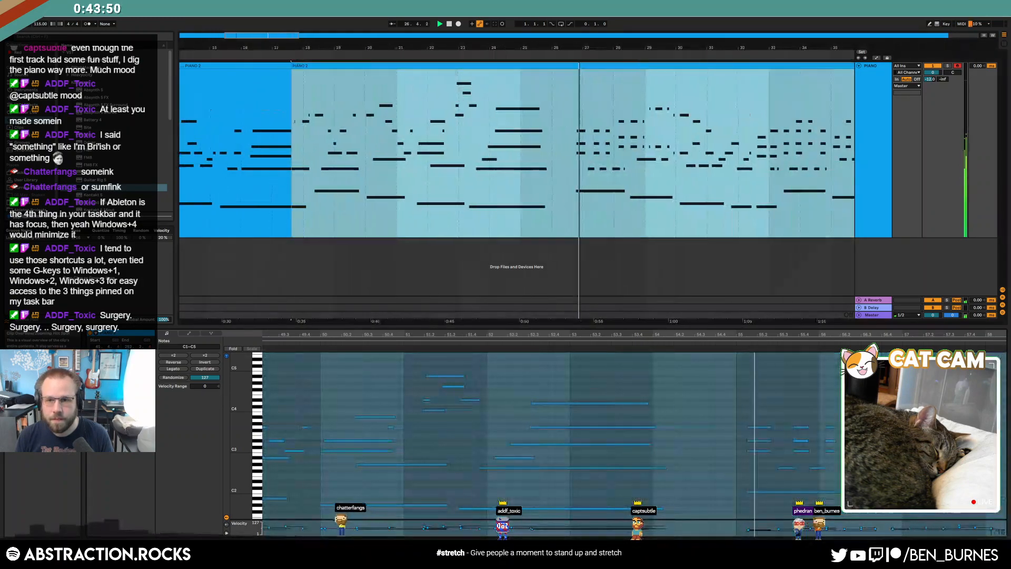
pyautogui.click(526, 140)
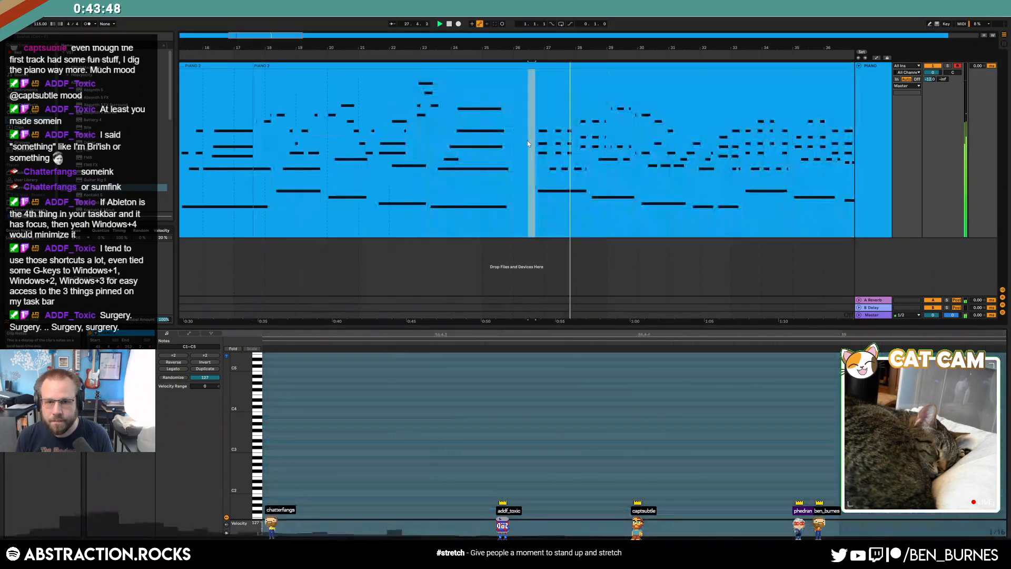
pyautogui.hotkey('ctrl', 'e')
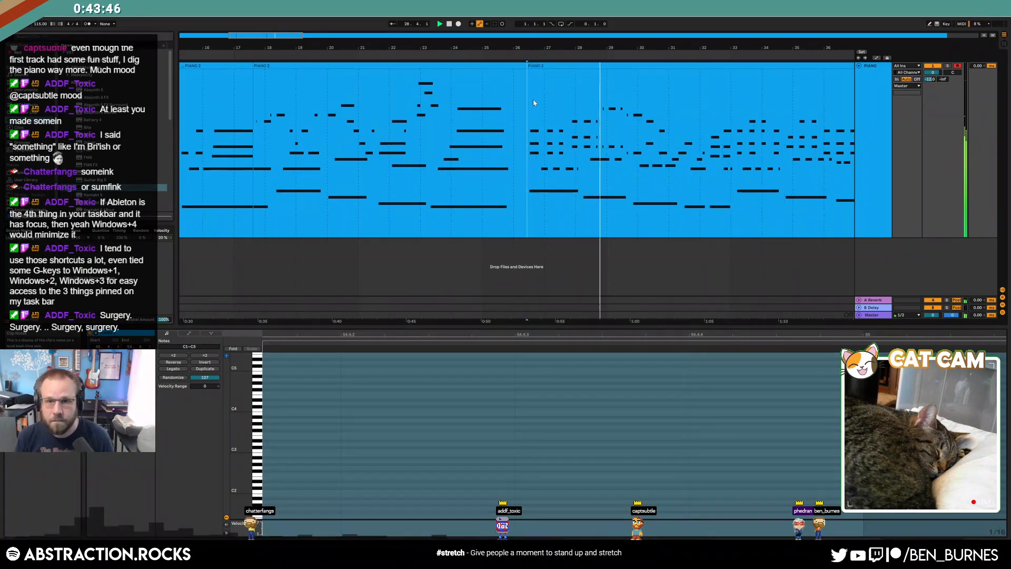
pyautogui.click(531, 64)
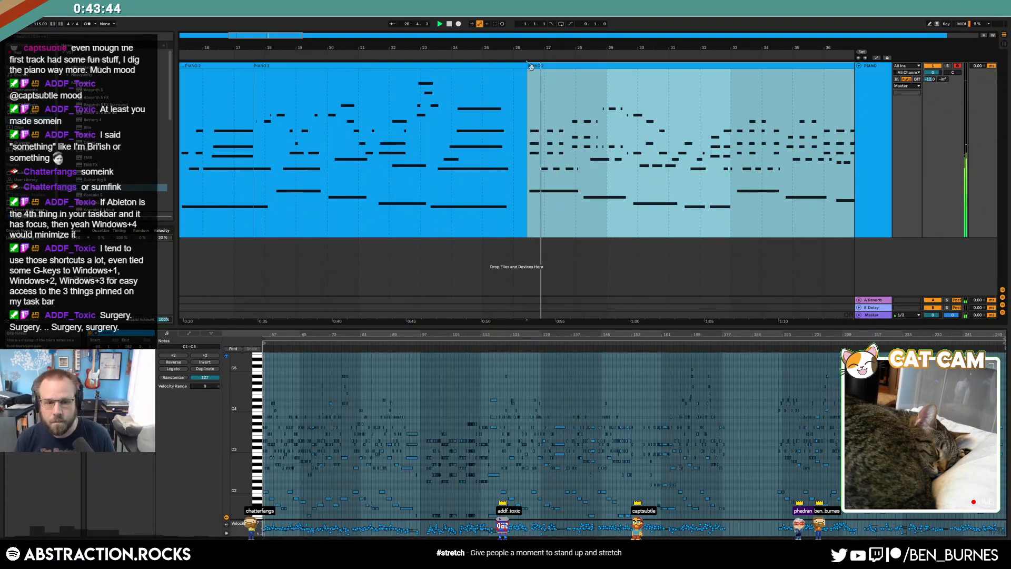
pyautogui.click(548, 111)
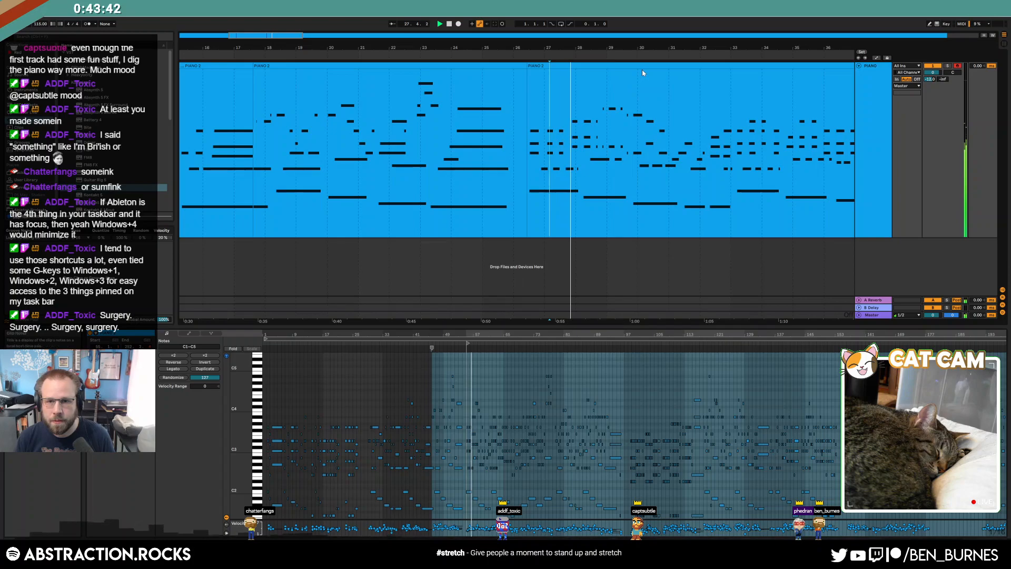
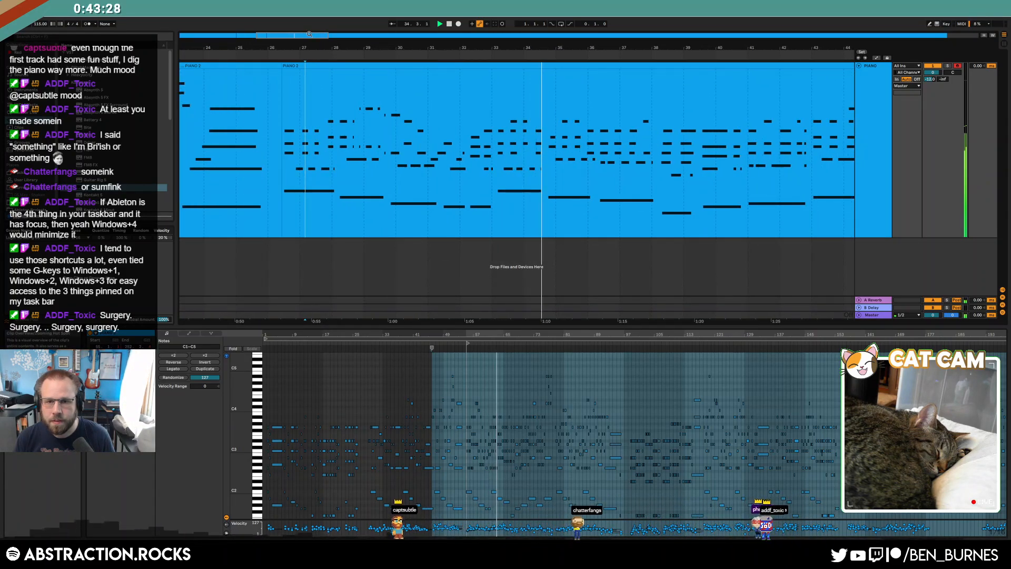
# - Find and select the short G2 note near the middle of bar 34 in the clip starting in bar 26, and play from there
pyautogui.click(641, 439)
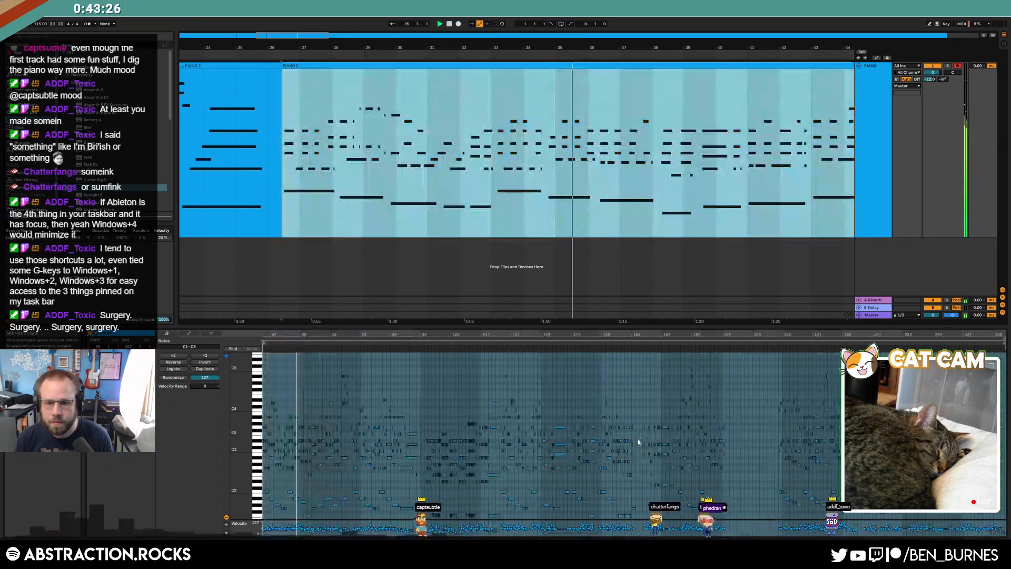
pyautogui.click(301, 451)
pyautogui.scroll(3, 301, 450)
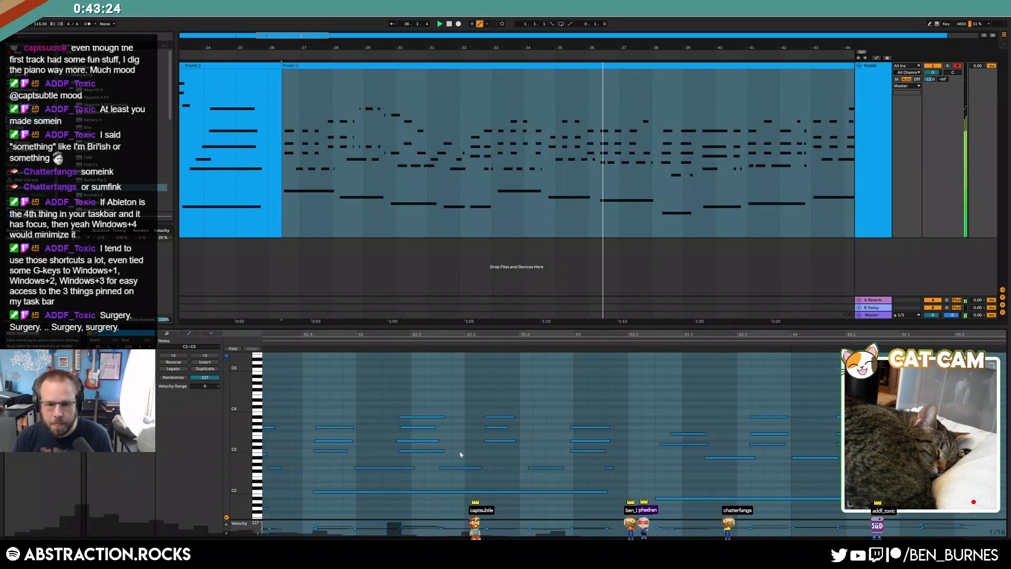
pyautogui.click(610, 467)
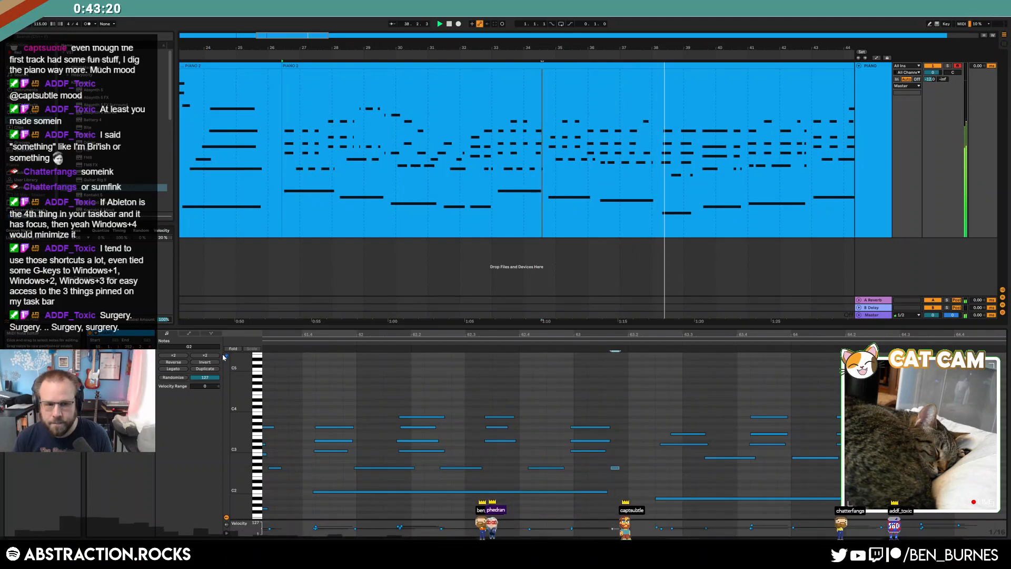
pyautogui.click(540, 56)
# - Listen from the middle of bar 34 through to the pause before bar 50, following the playback
pyautogui.moveTo(304, 34); pyautogui.dragTo(316, 35)
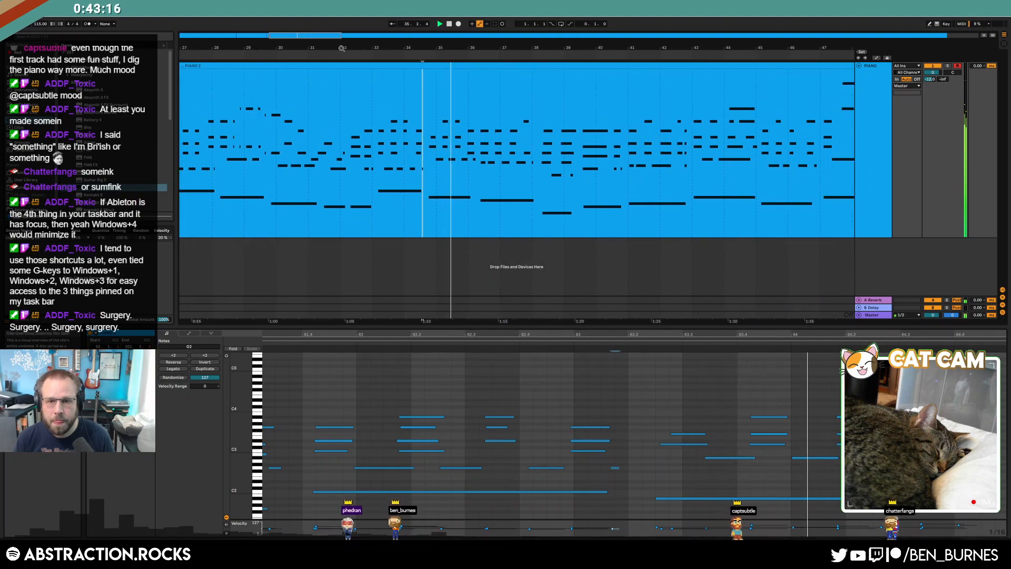
pyautogui.click(371, 55)
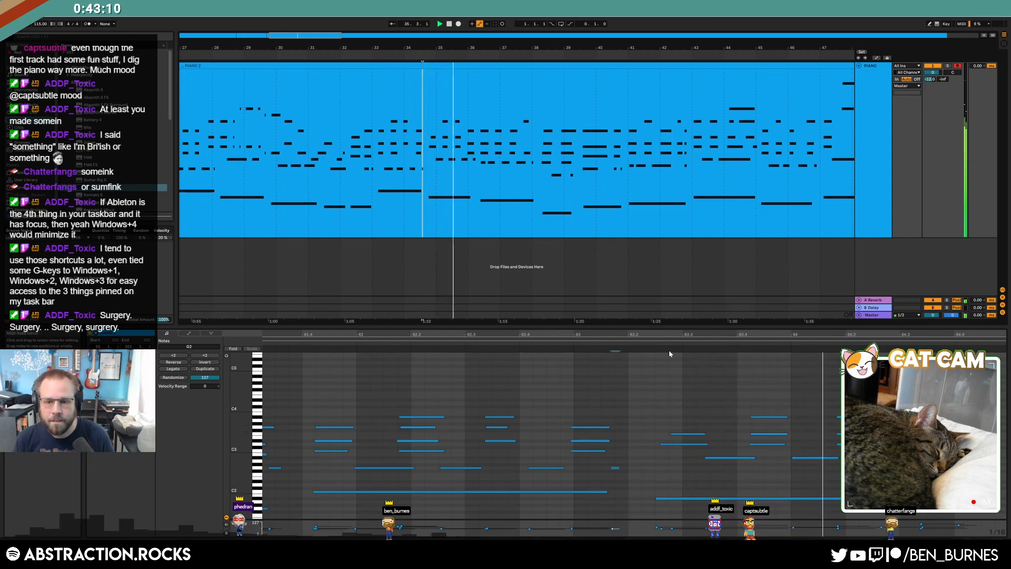
pyautogui.moveTo(329, 35); pyautogui.dragTo(334, 35)
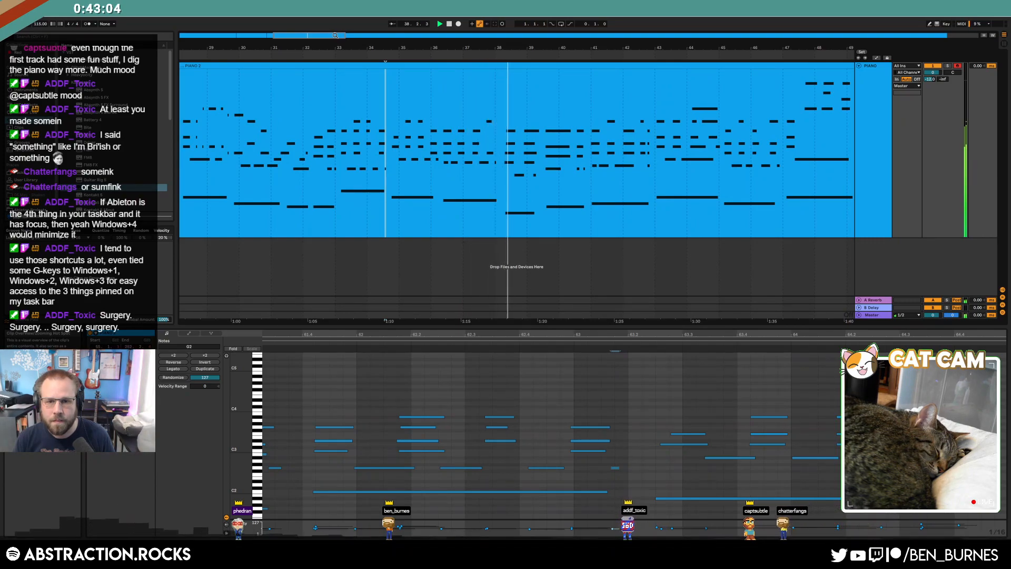
pyautogui.moveTo(335, 35); pyautogui.dragTo(349, 35)
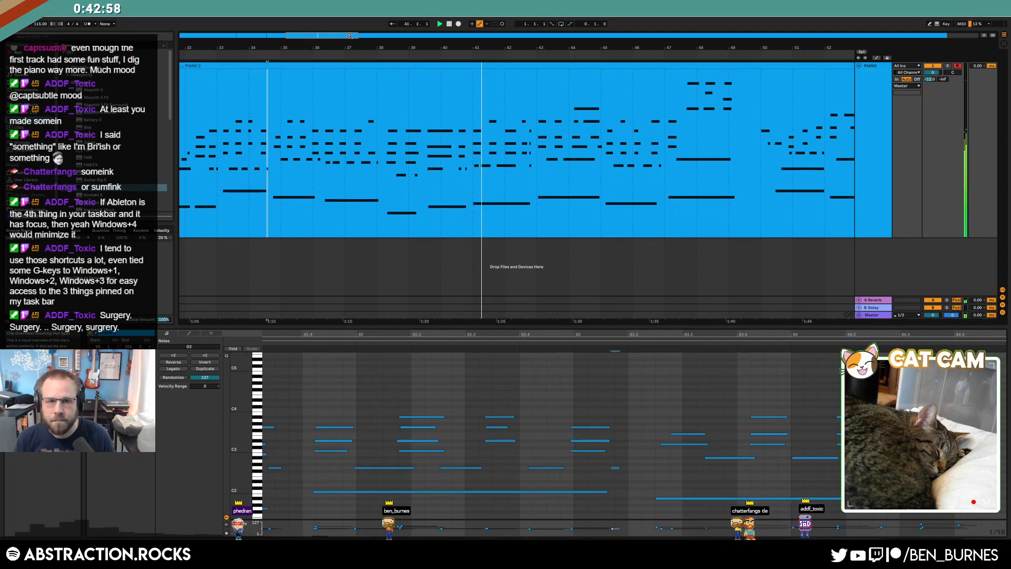
pyautogui.moveTo(350, 35); pyautogui.dragTo(363, 35)
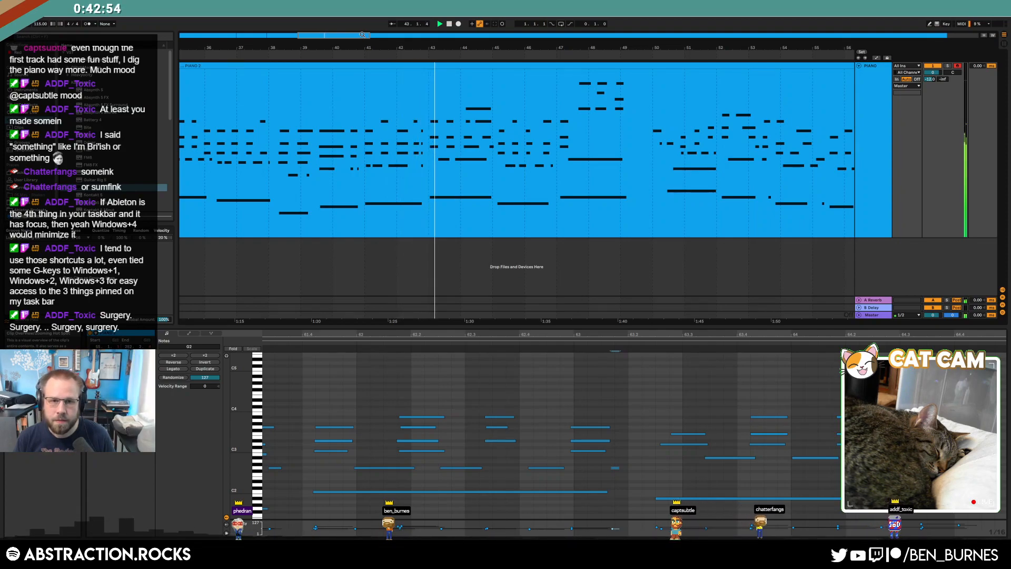
pyautogui.moveTo(360, 35); pyautogui.dragTo(366, 35)
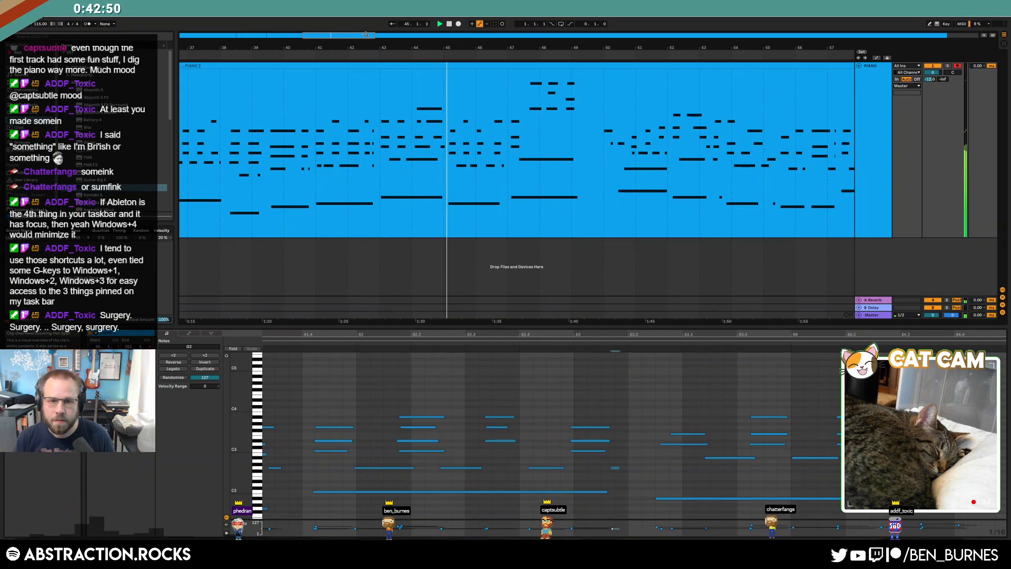
pyautogui.hscroll(2, 361, 44)
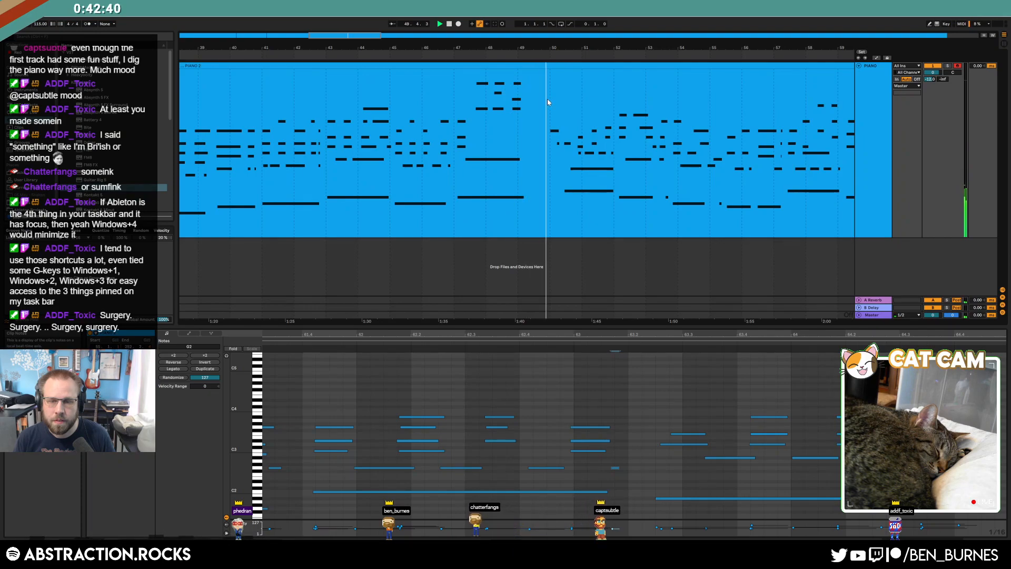
# - Listen on to the chord just after bar 59, raise its F#3 note to G3, adjust that note's velocity, and replay it
pyautogui.hscroll(2, 548, 102)
pyautogui.hscroll(2, 383, 34)
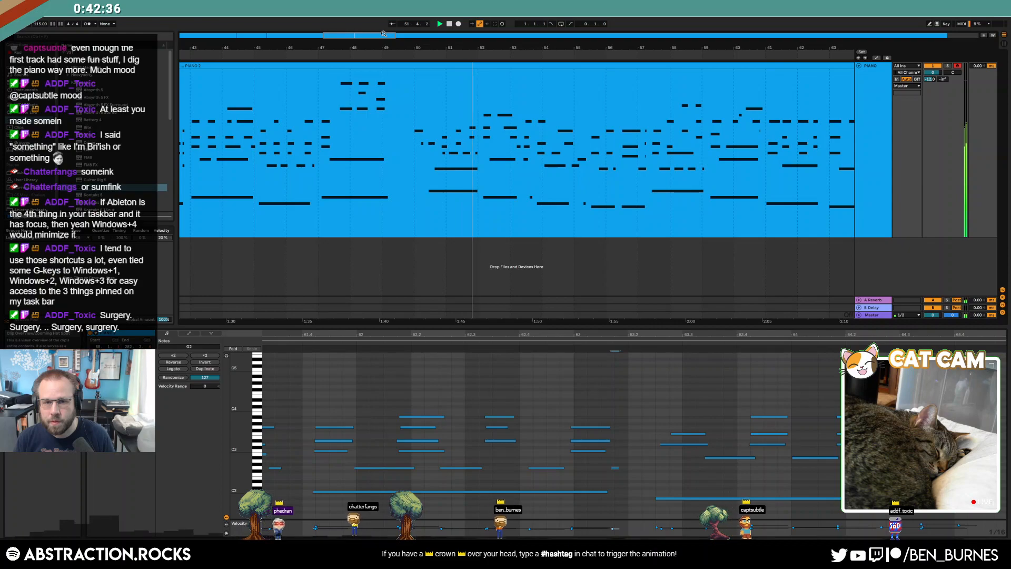
pyautogui.moveTo(383, 34); pyautogui.dragTo(390, 35)
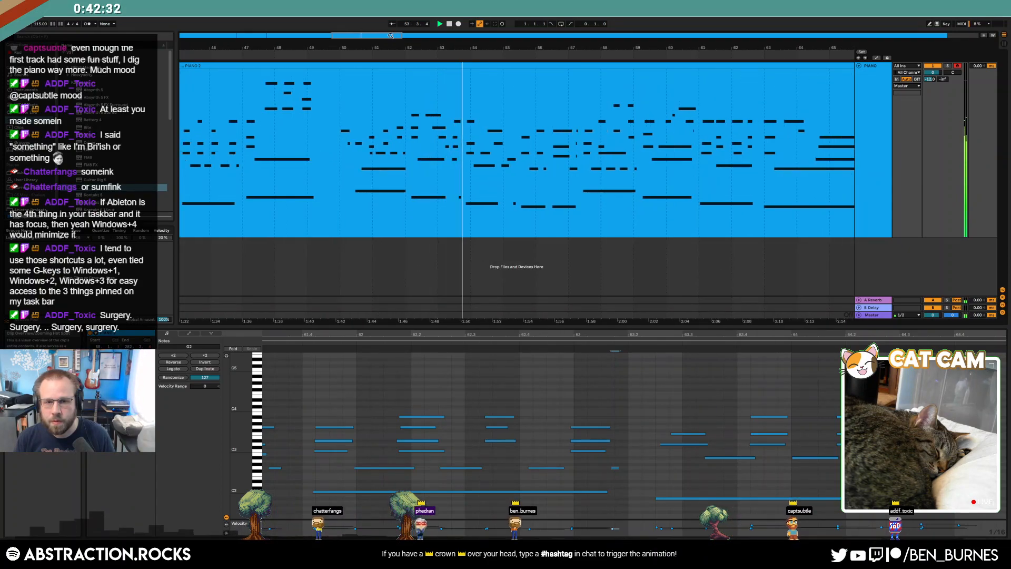
pyautogui.moveTo(390, 35); pyautogui.dragTo(395, 36)
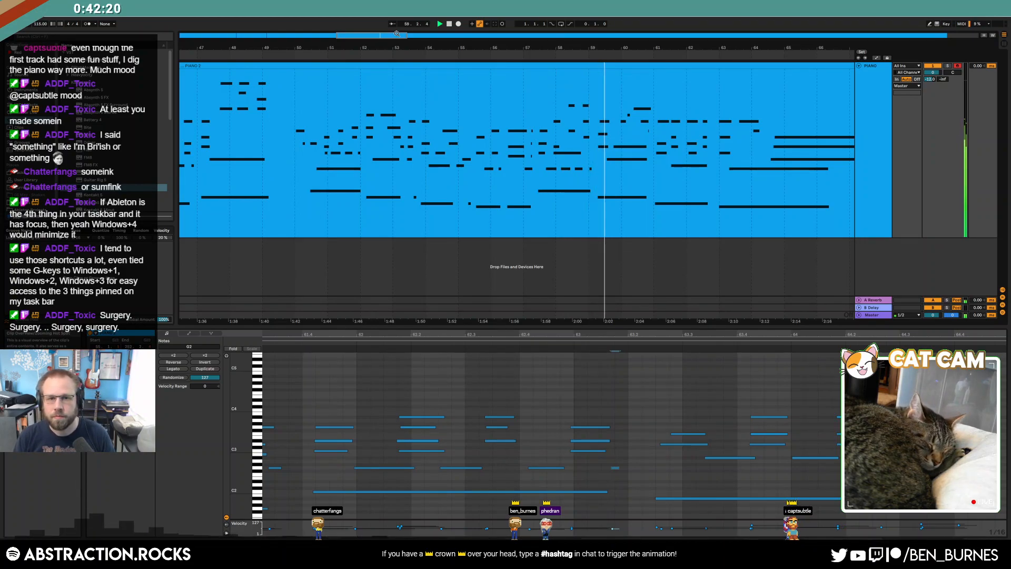
pyautogui.click(603, 68)
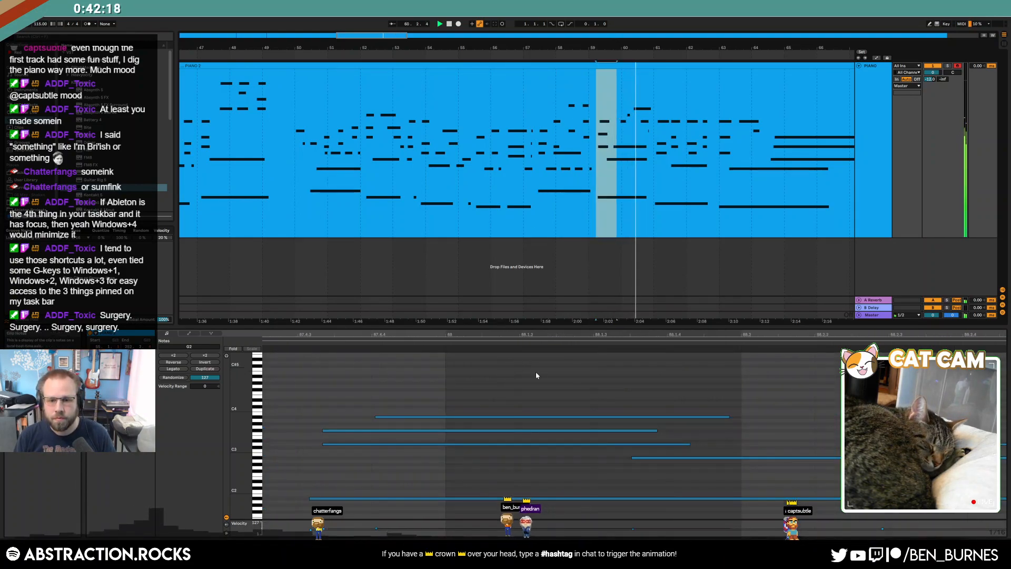
pyautogui.press('space')
pyautogui.moveTo(596, 105); pyautogui.dragTo(646, 105)
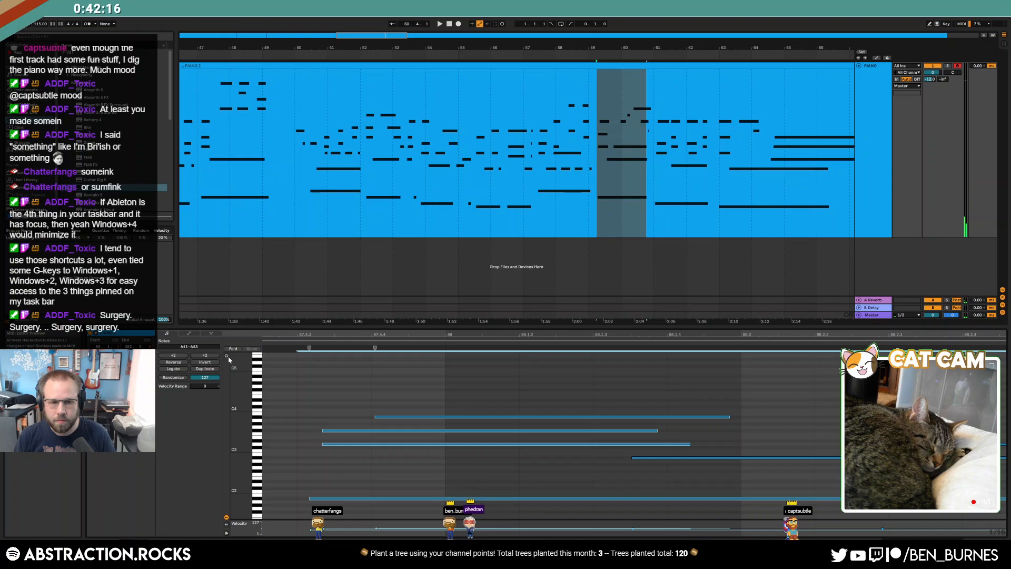
pyautogui.click(374, 430)
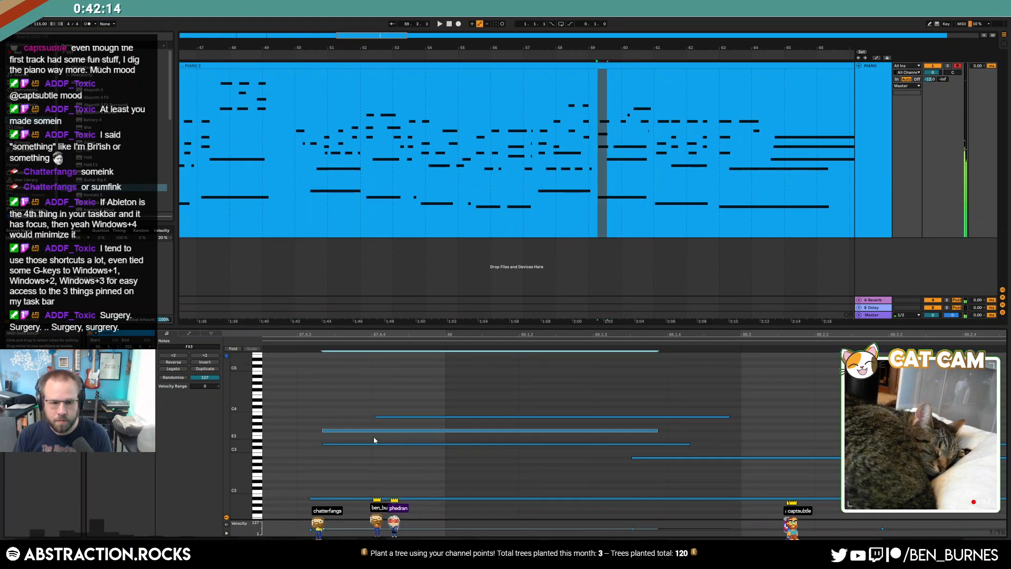
pyautogui.moveTo(357, 418); pyautogui.dragTo(361, 433)
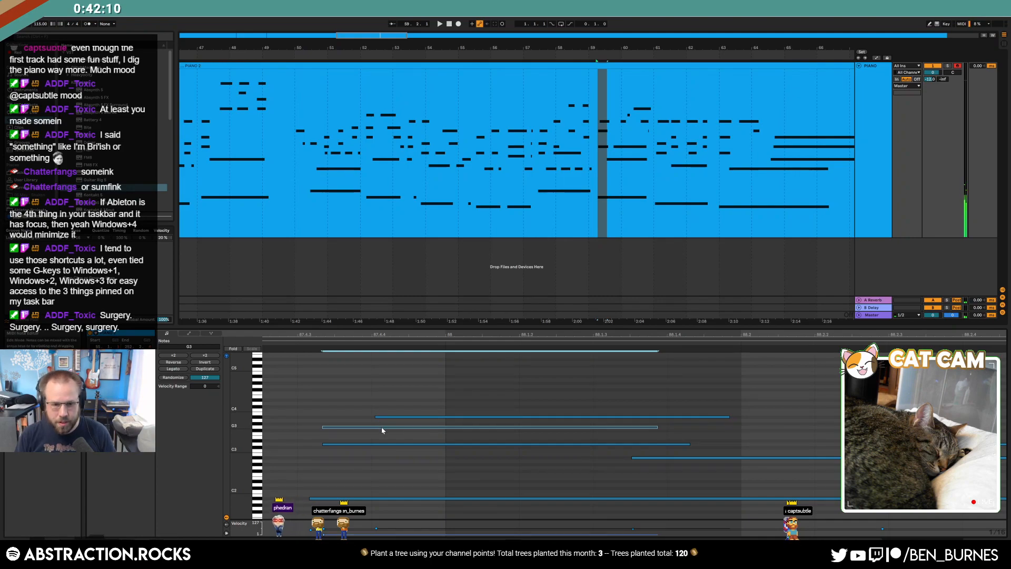
pyautogui.click(381, 422)
pyautogui.click(374, 426)
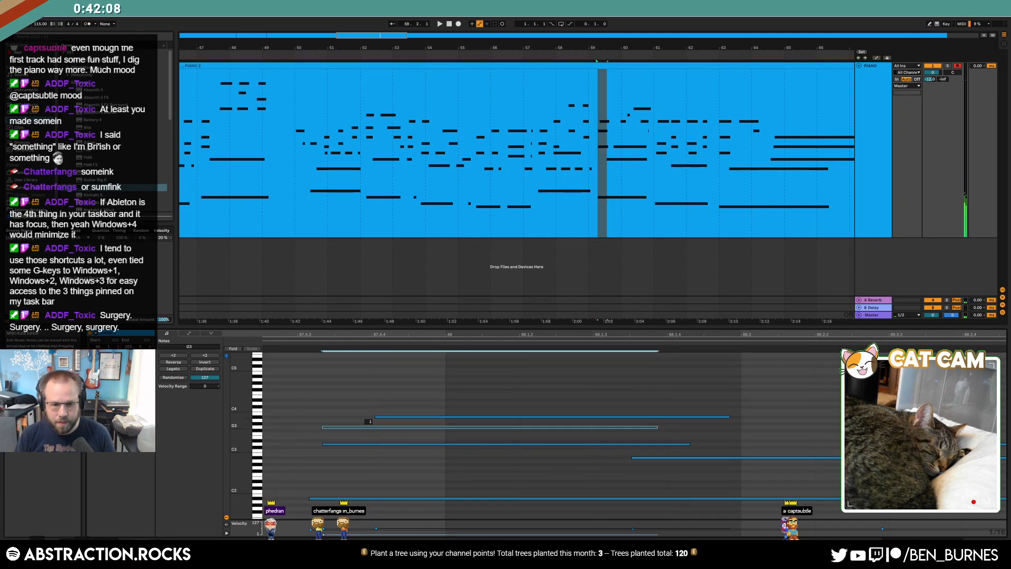
pyautogui.press('space')
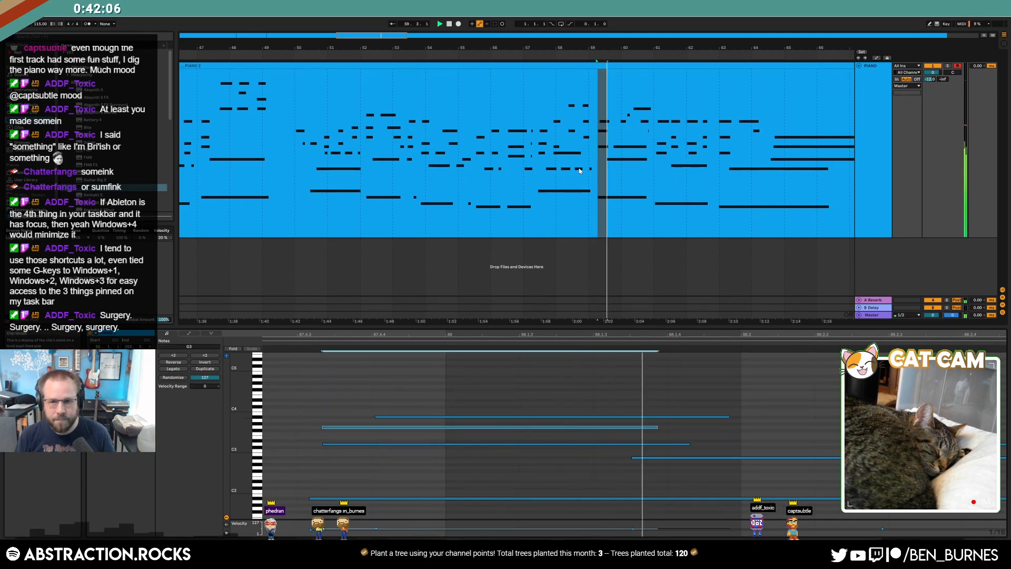
# - Open bars 59 to 68 for note editing, check the softest notes, select the F3 note of the bar 63 chord, and replay
pyautogui.click(389, 32)
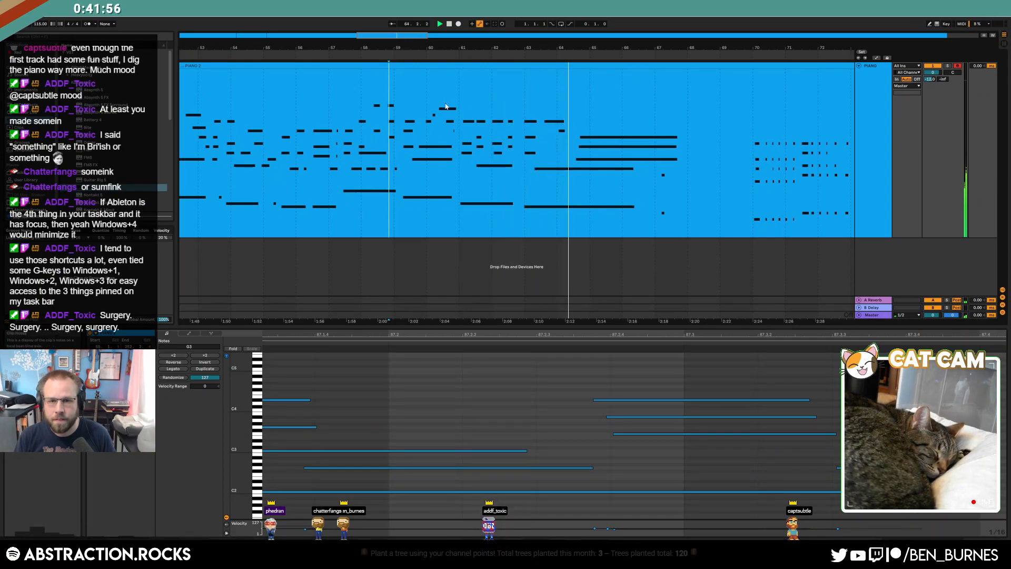
pyautogui.click(579, 138)
pyautogui.moveTo(652, 146); pyautogui.dragTo(695, 146)
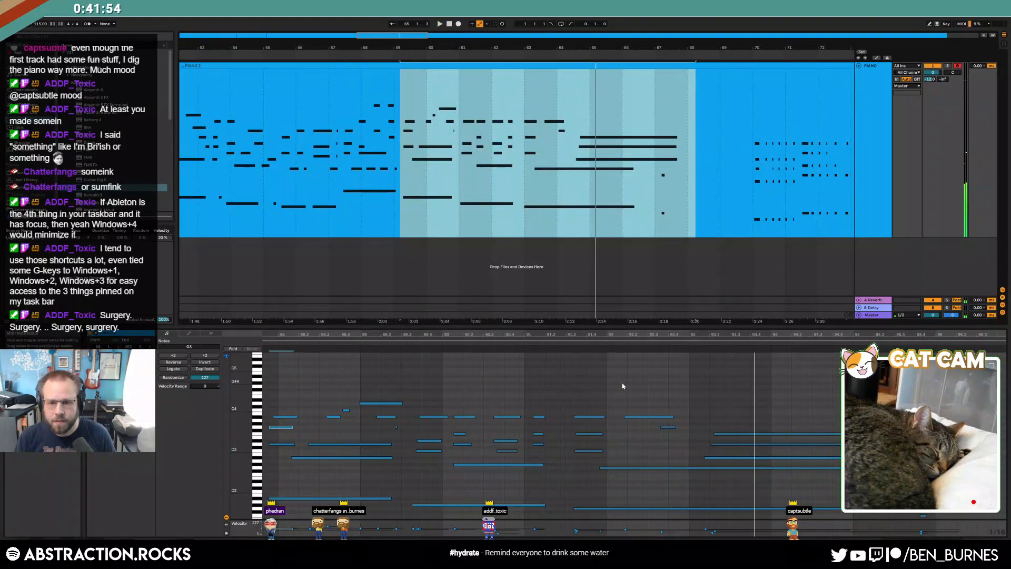
pyautogui.click(947, 535)
pyautogui.moveTo(961, 533); pyautogui.dragTo(279, 531)
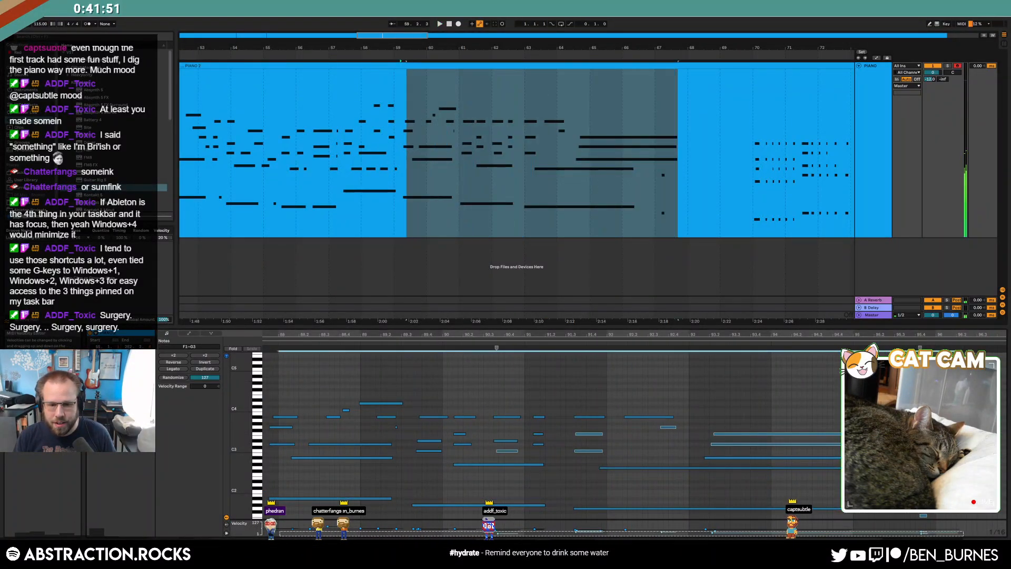
pyautogui.click(506, 450)
pyautogui.click(582, 434)
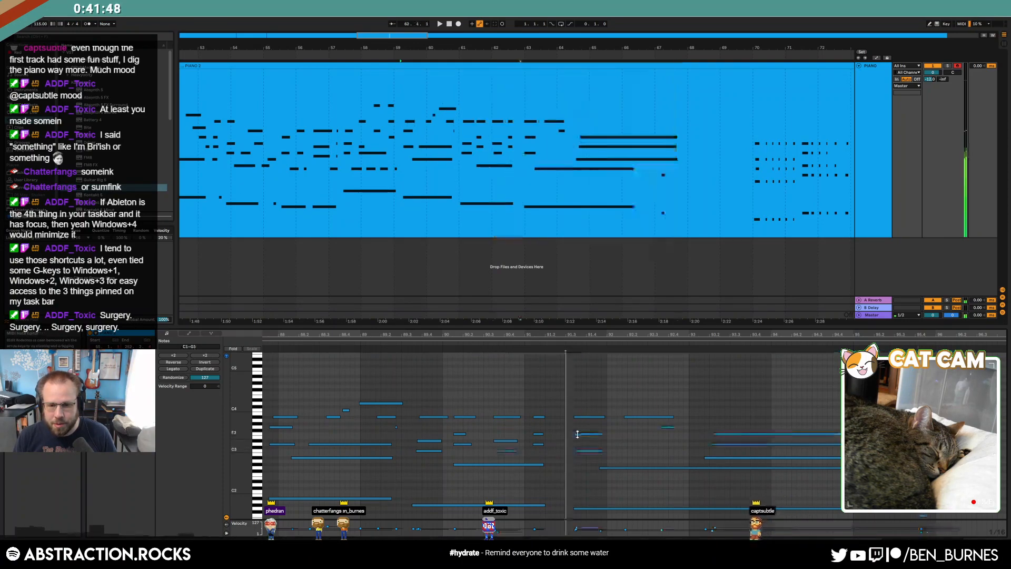
pyautogui.press('space')
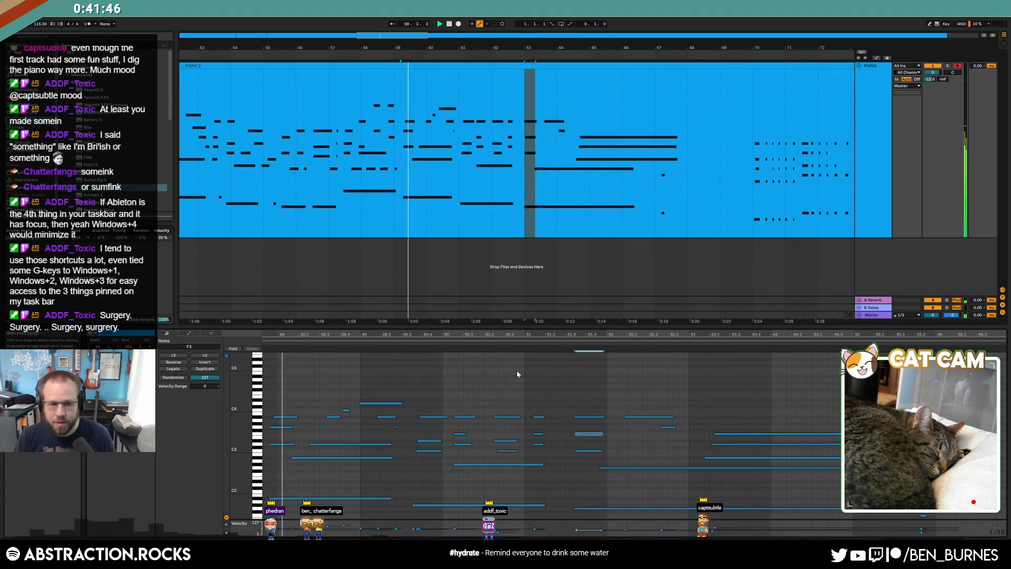
# - Try to delete a short stretch of time from the pause before the bar 63 chord, and restore it after listening
pyautogui.click(551, 394)
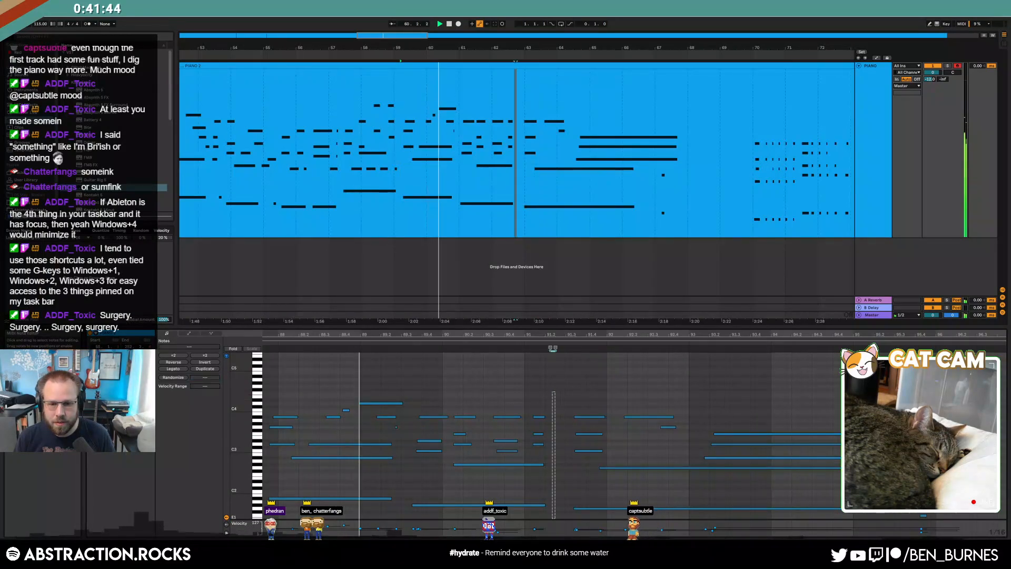
pyautogui.hotkey('ctrl', 'shift', 'Delete')
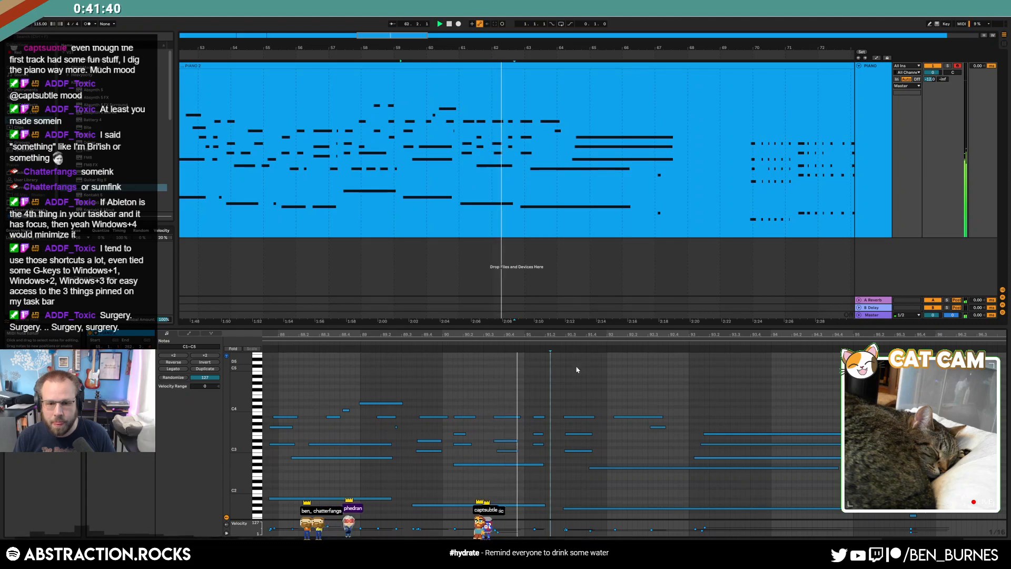
pyautogui.click(508, 451)
pyautogui.press('Left')
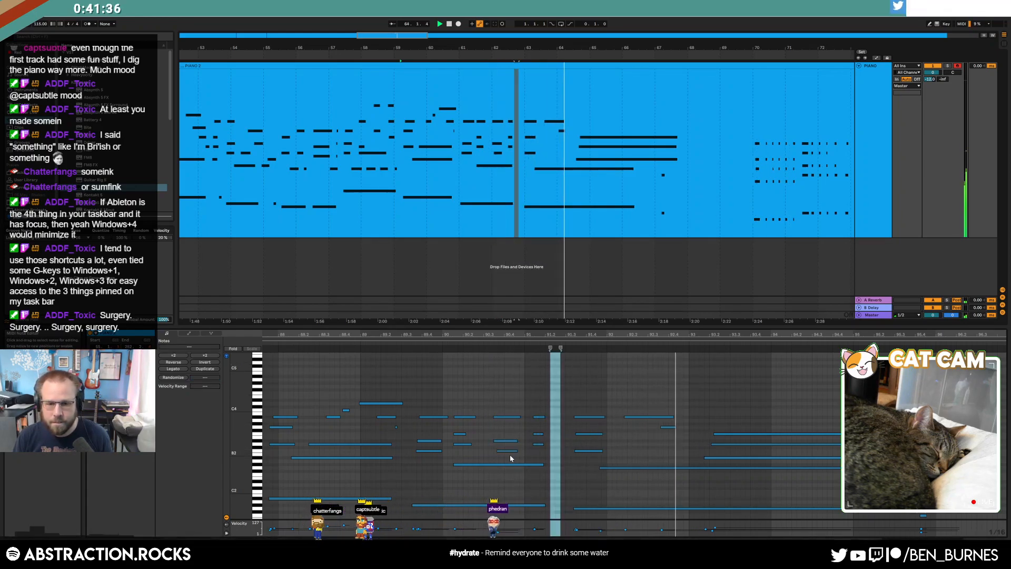
# - Adjust the weak C3 note in the bar 62 chord and add a long B3 note across the held chord after bar 64
pyautogui.hotkey('ctrl', 'i')
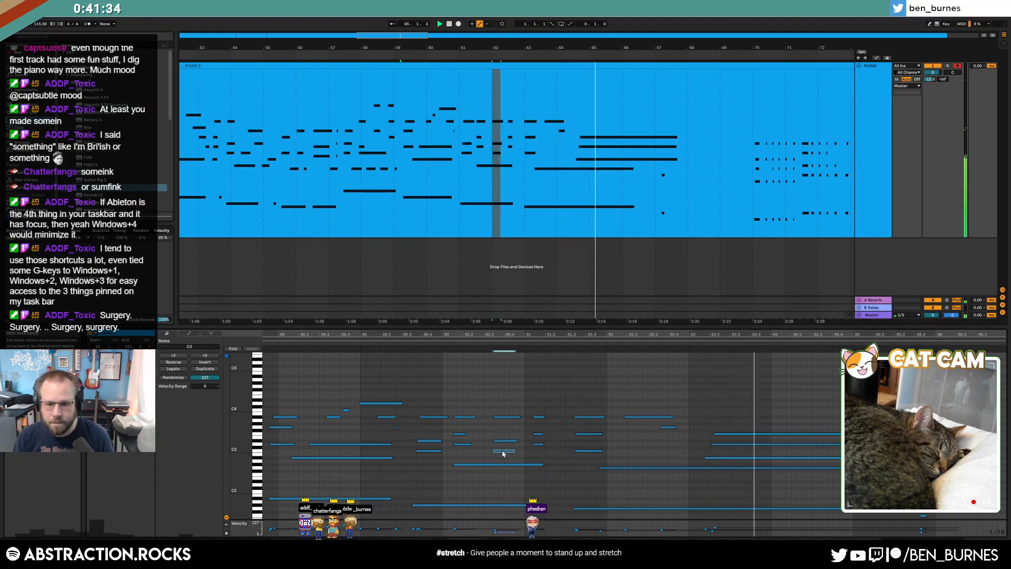
pyautogui.moveTo(502, 453); pyautogui.dragTo(501, 449)
pyautogui.click(735, 417)
pyautogui.moveTo(716, 413); pyautogui.dragTo(947, 414)
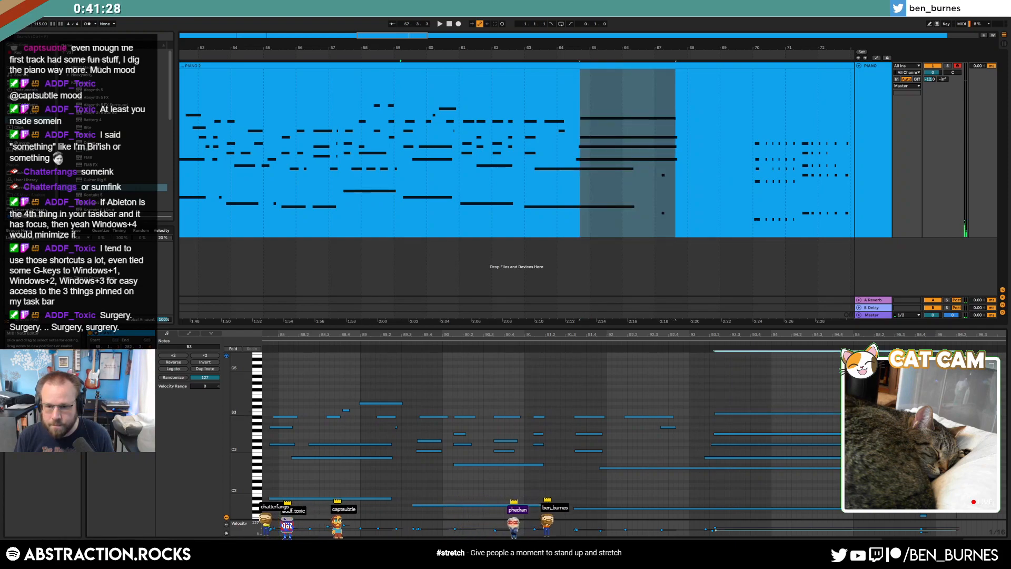
pyautogui.press('space')
pyautogui.click(658, 406)
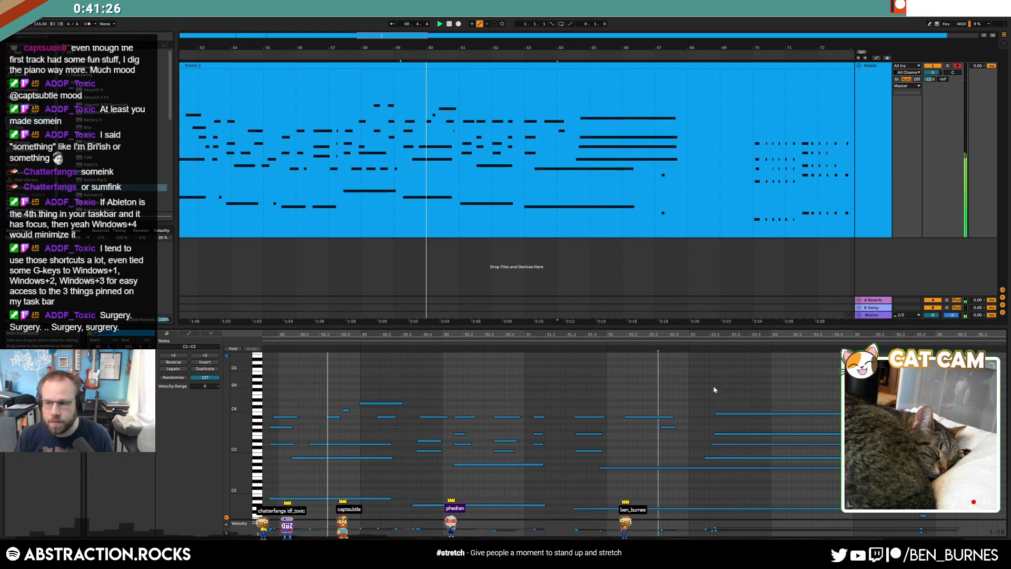
pyautogui.click(899, 405)
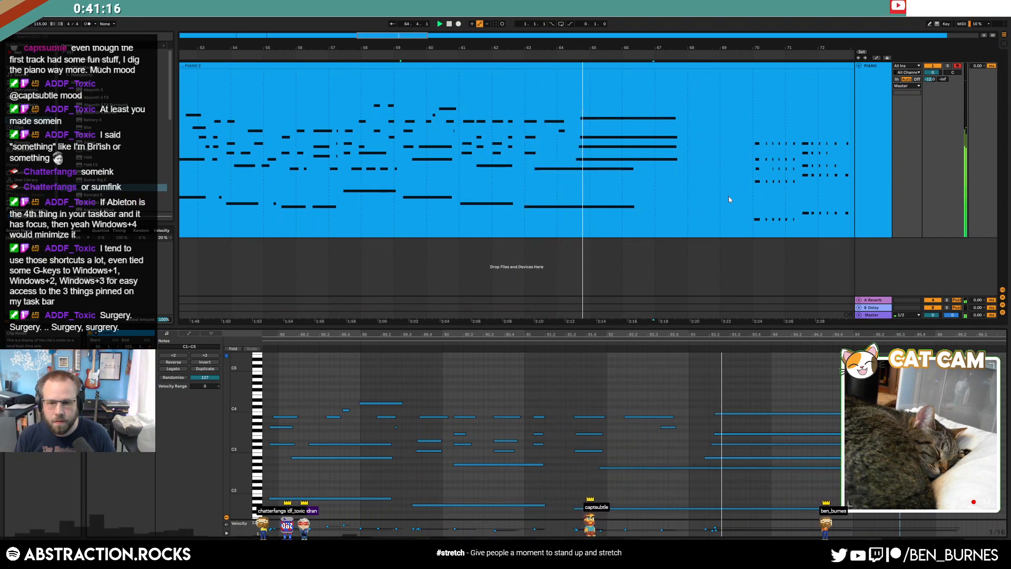
# - Raise the low note of the held chord after bar 64 to B2 and adjust the velocity of its D3 note while listening
pyautogui.click(711, 454)
pyautogui.press('space')
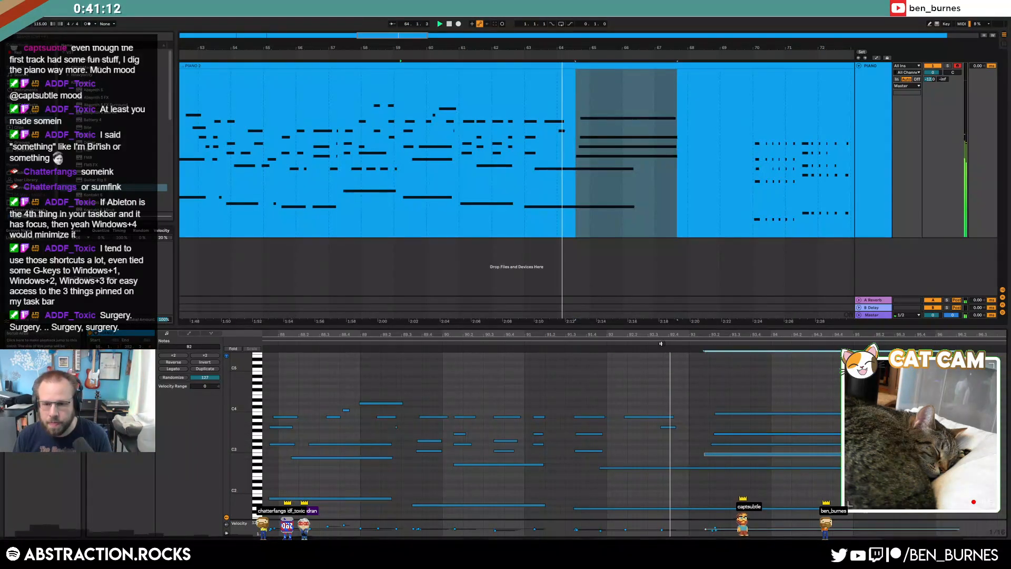
pyautogui.click(736, 443)
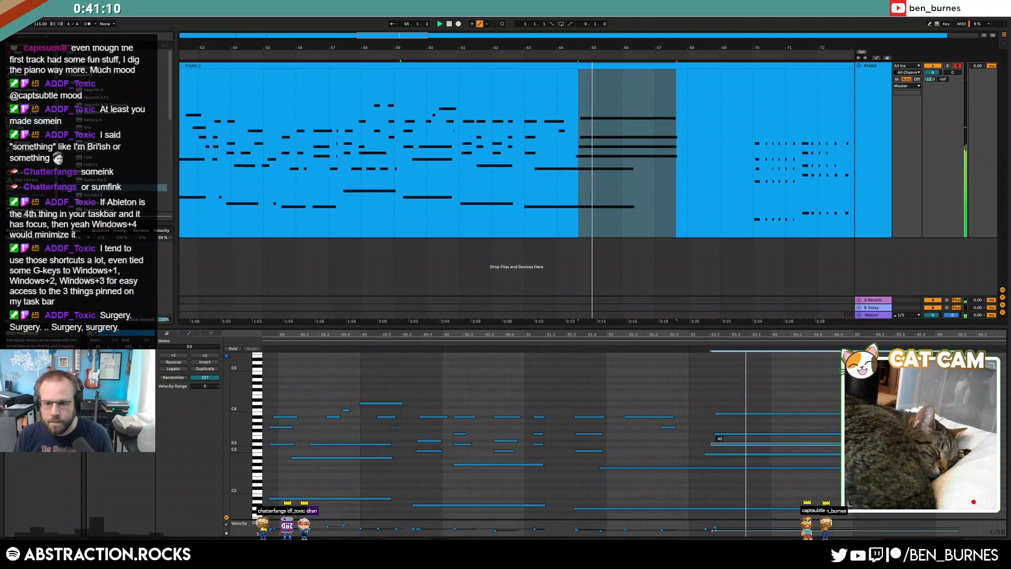
pyautogui.click(805, 421)
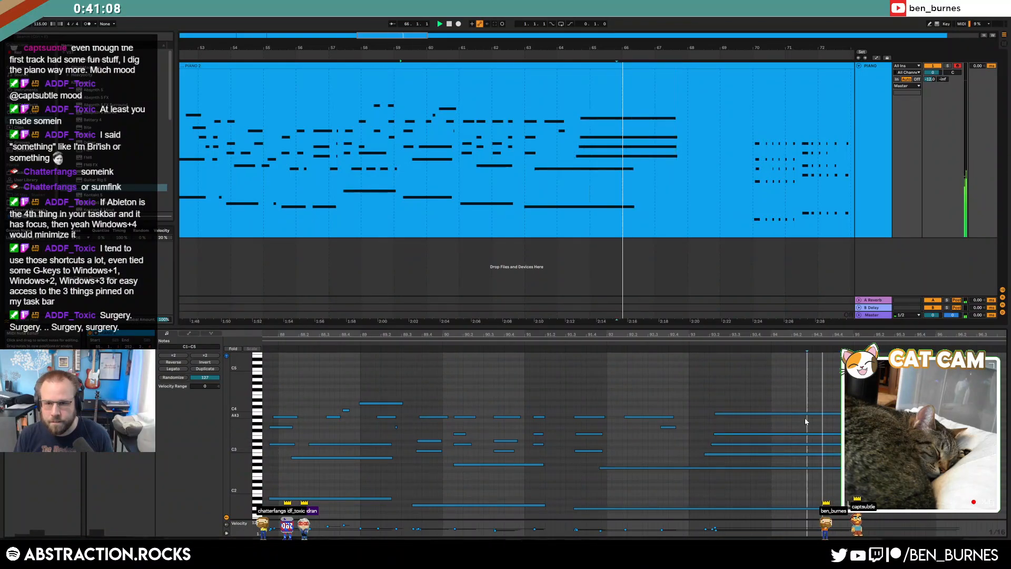
# - Delete the time from bar 67 to just before bar 70, trimming the held chord's tail, and listen across the cut
pyautogui.press('space')
pyautogui.moveTo(668, 114); pyautogui.dragTo(746, 132)
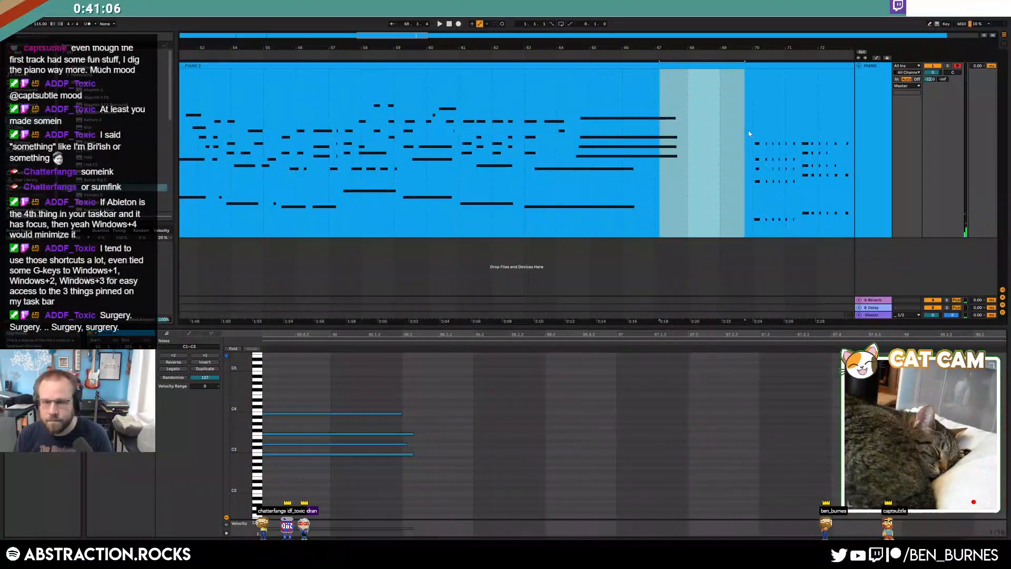
pyautogui.hotkey('ctrl', 'shift', 'Delete')
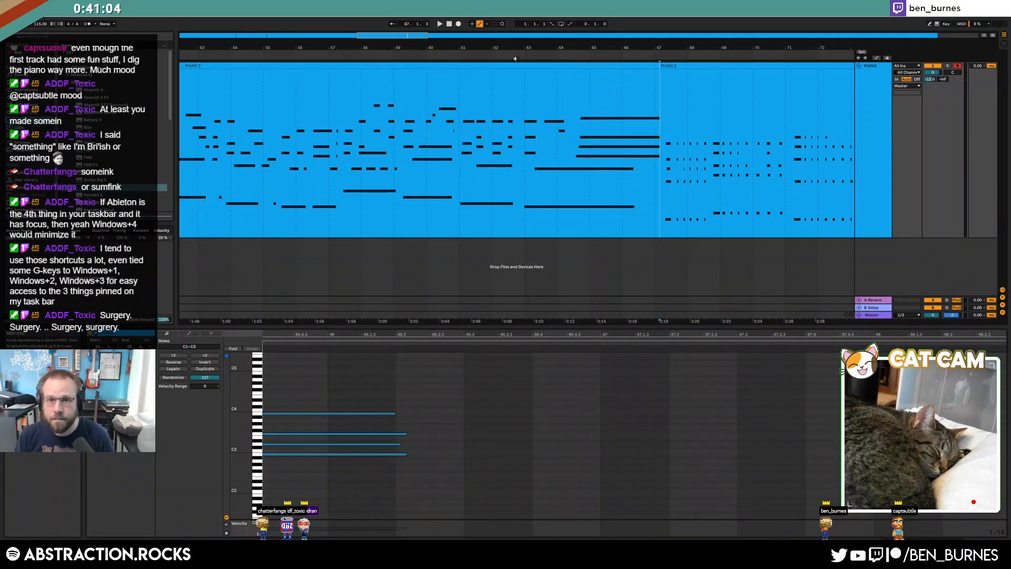
pyautogui.moveTo(411, 36); pyautogui.dragTo(432, 36)
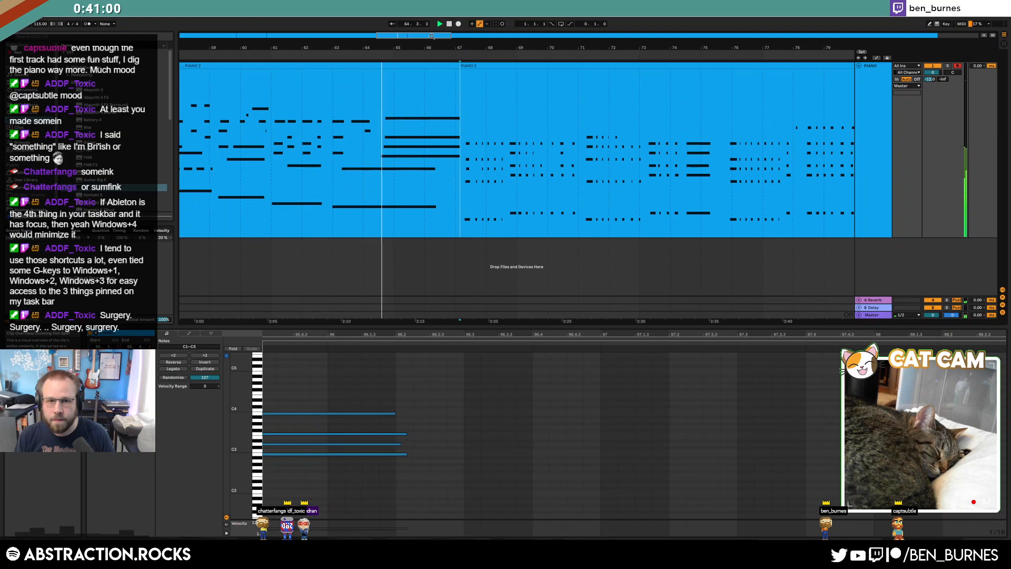
pyautogui.moveTo(432, 35); pyautogui.dragTo(437, 36)
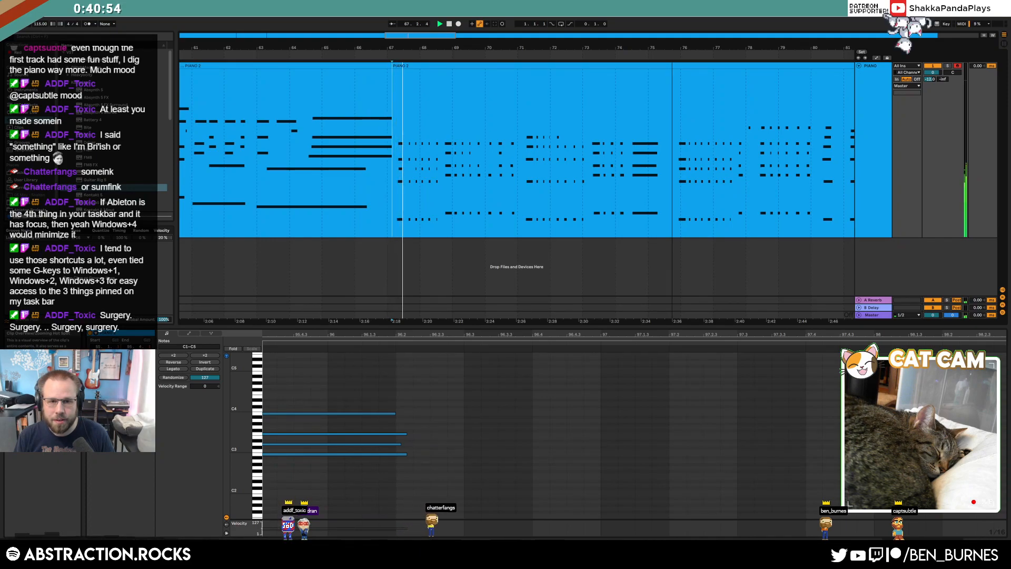
pyautogui.moveTo(437, 36); pyautogui.dragTo(440, 37)
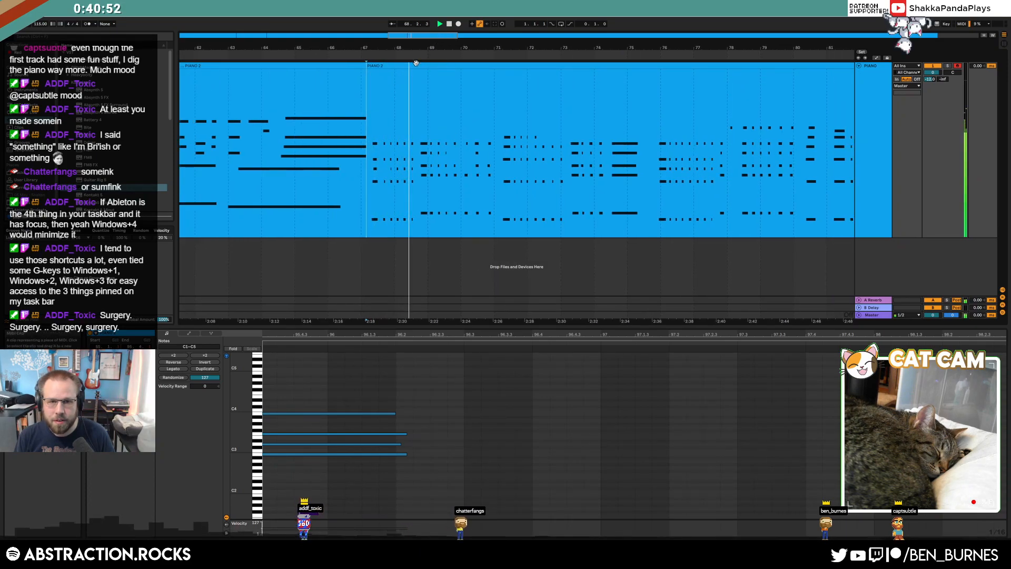
# - Shift the clip starting at bar 67 slightly later to leave a small gap, and listen on to bar 81
pyautogui.moveTo(414, 63); pyautogui.dragTo(440, 37)
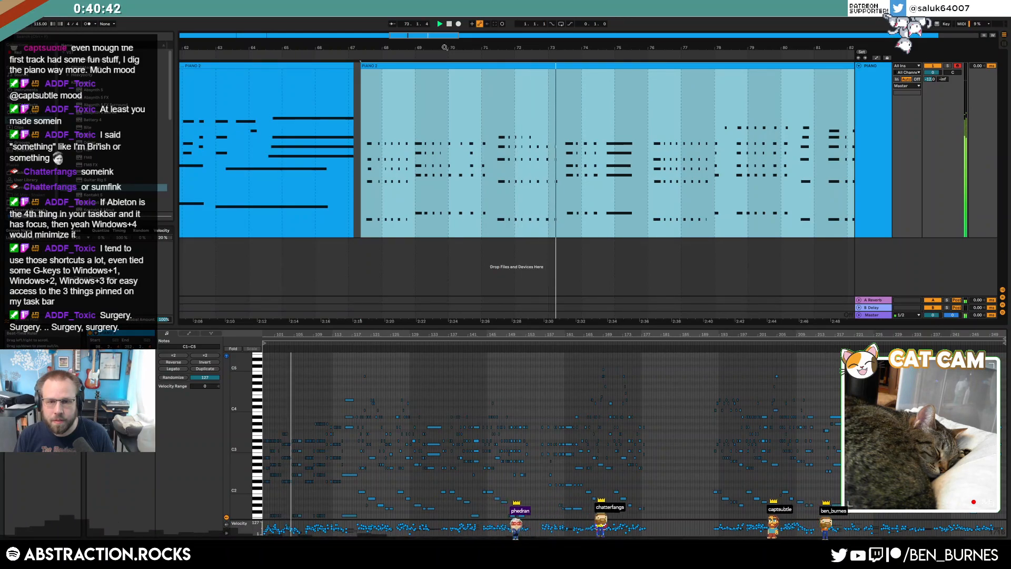
pyautogui.moveTo(444, 48); pyautogui.dragTo(472, 43)
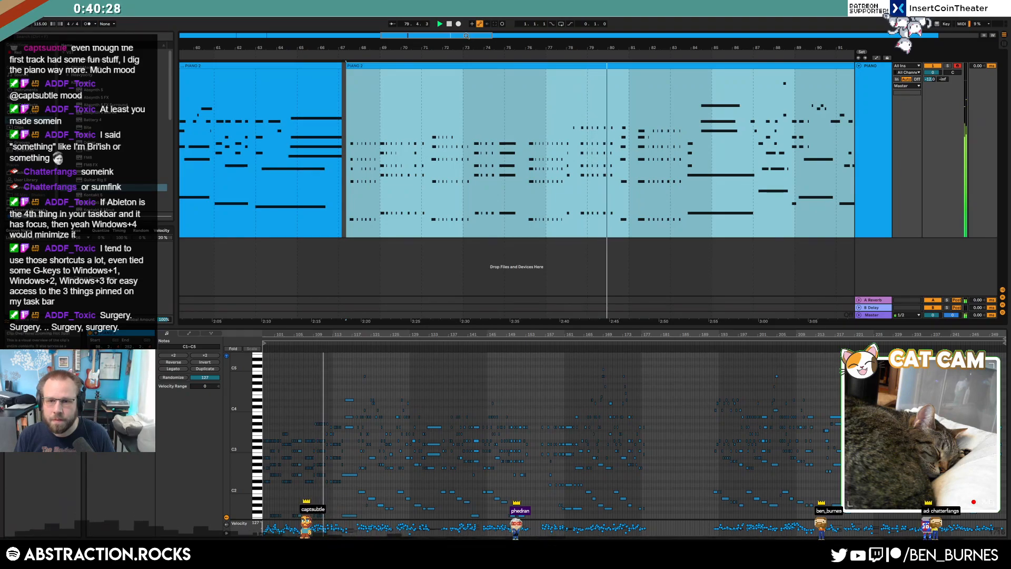
pyautogui.moveTo(497, 38); pyautogui.dragTo(570, 159)
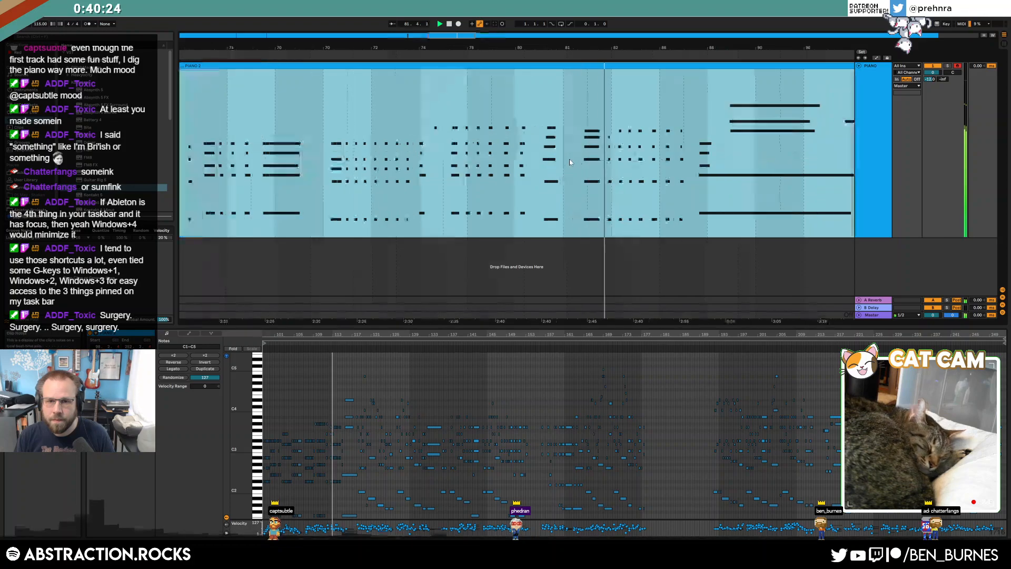
# - Delete the time around the extra short chord, from the middle of bar 80 to just past bar 81
pyautogui.click(579, 157)
pyautogui.keyDown('shift'); pyautogui.click(538, 142); pyautogui.keyUp('shift')
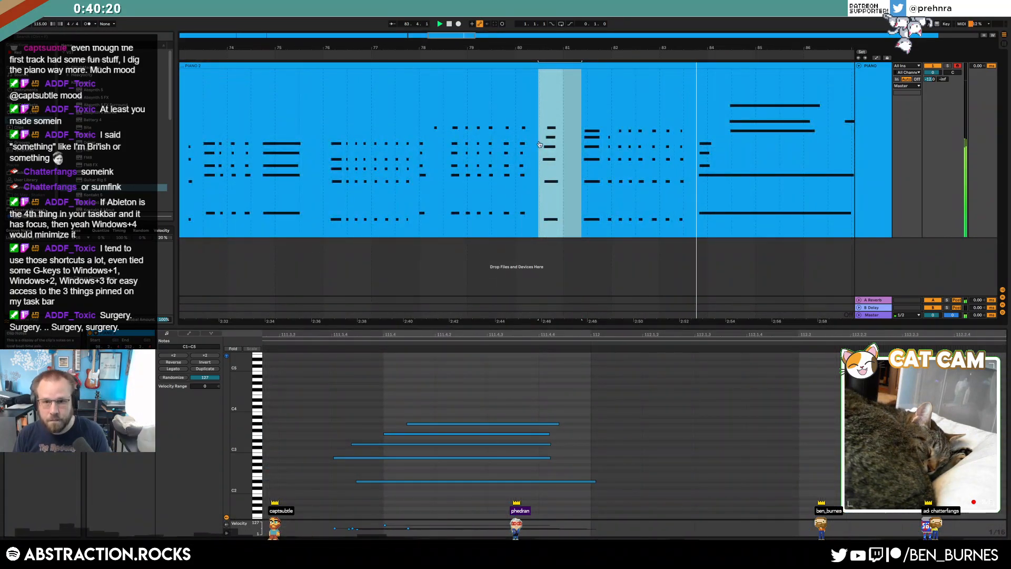
pyautogui.hotkey('ctrl', 'shift', 'Delete')
# - Delete a short stretch of time at the end of the held chord in bar 80 and replay from the cut
pyautogui.click(554, 142)
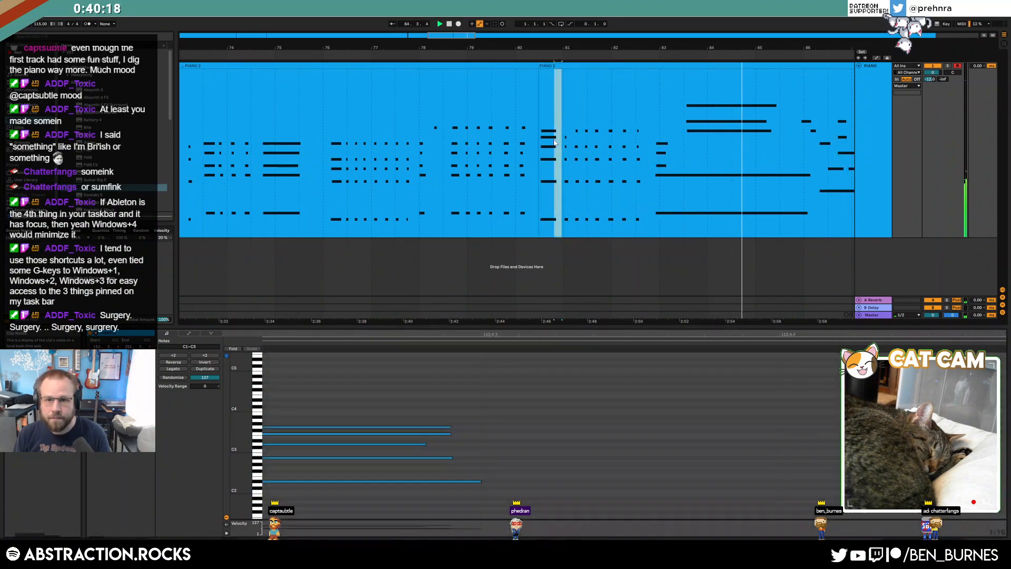
pyautogui.hotkey('ctrl', 'shift', 'Delete')
pyautogui.press('space')
pyautogui.press('space')
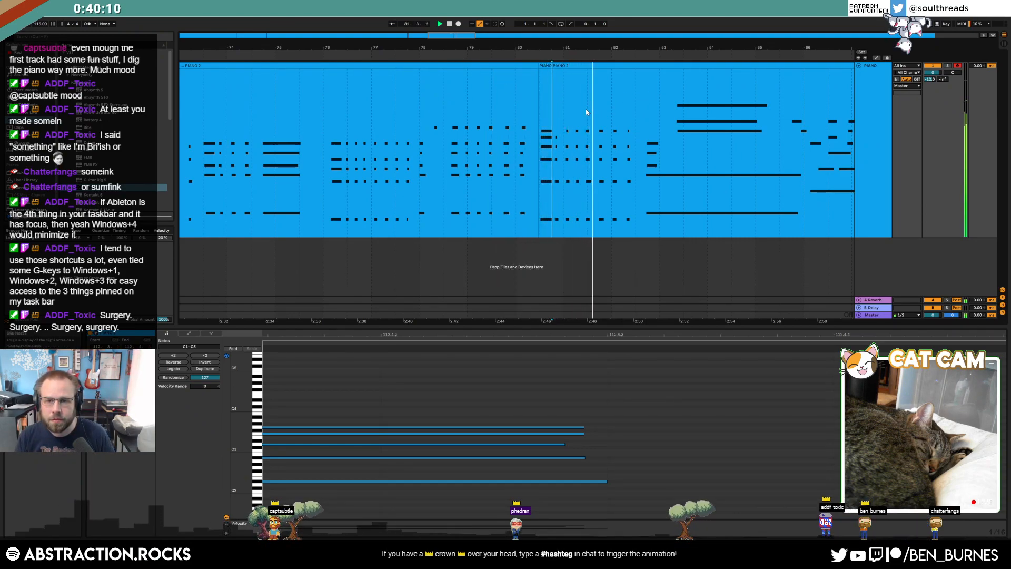
# - Raise the lowest of the three upper held-chord notes at bar 83 by an octave to G4 and listen to the change
pyautogui.click(622, 102)
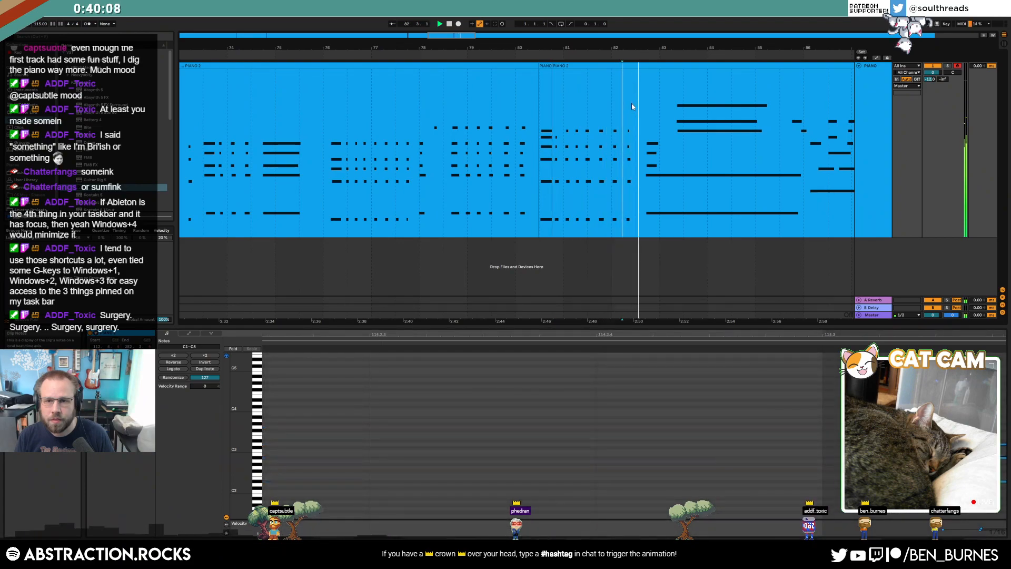
pyautogui.press('-')
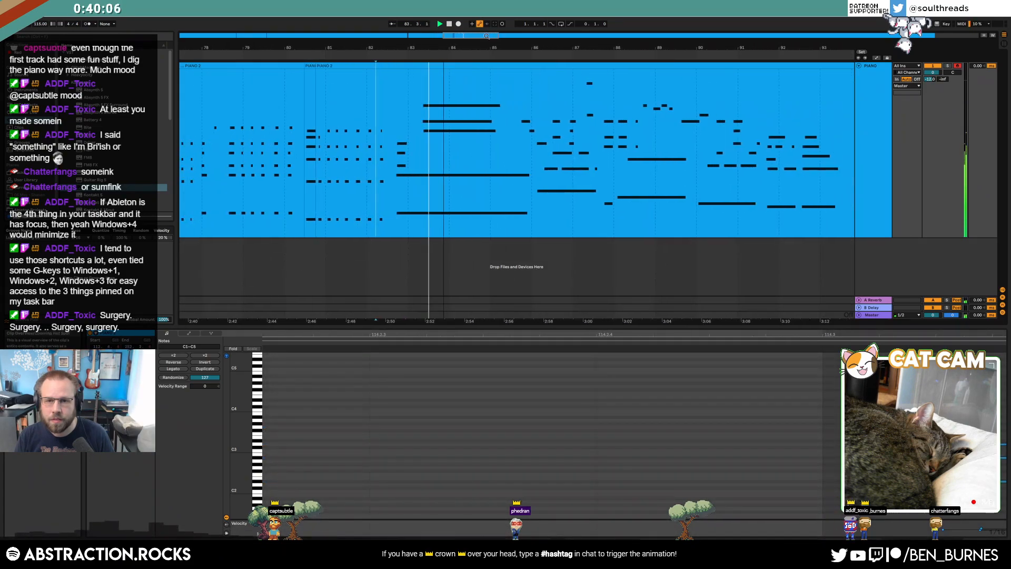
pyautogui.click(429, 131)
pyautogui.moveTo(257, 426); pyautogui.dragTo(267, 428)
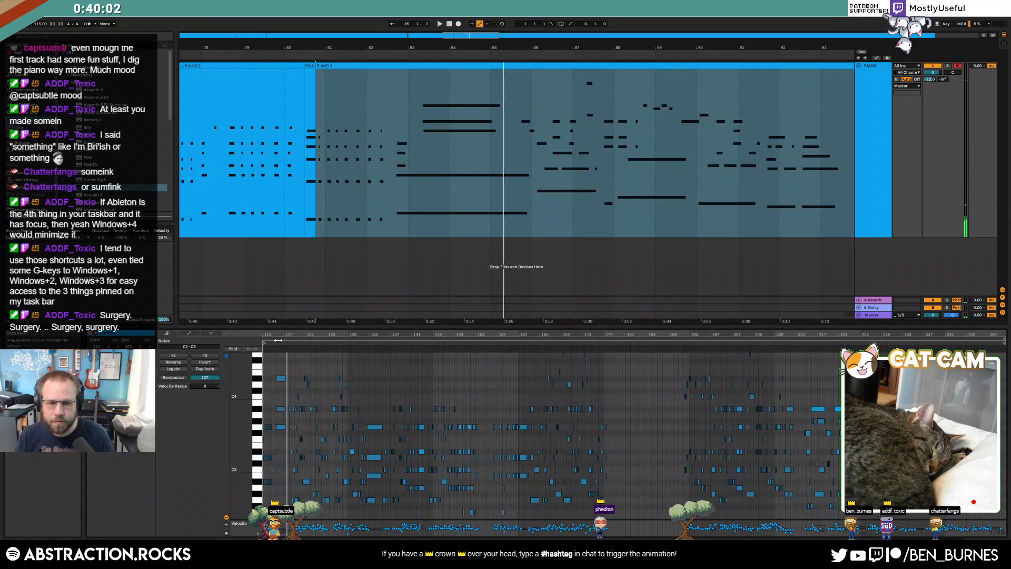
pyautogui.scroll(3, 490, 429)
pyautogui.click(491, 429)
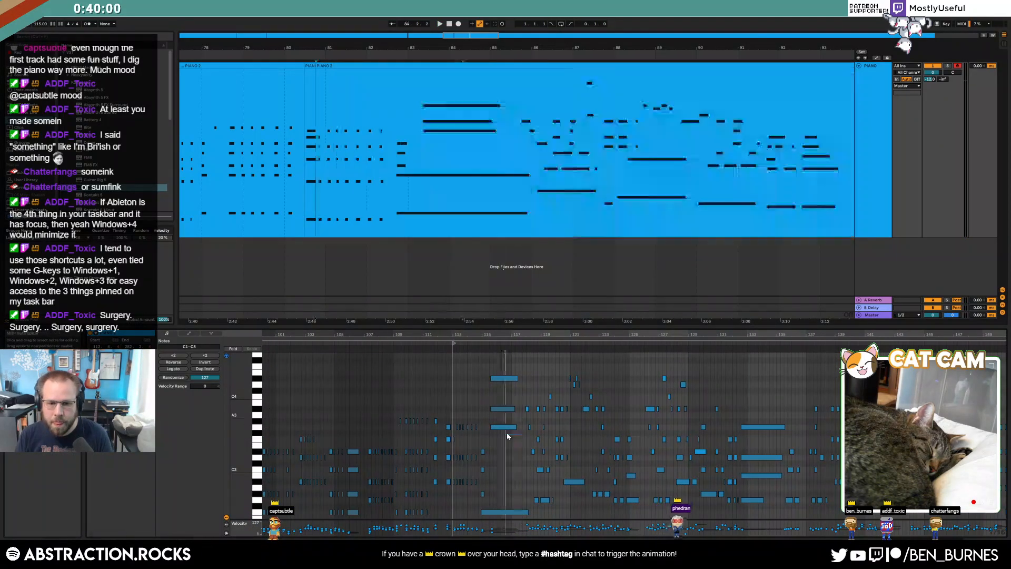
pyautogui.click(472, 343)
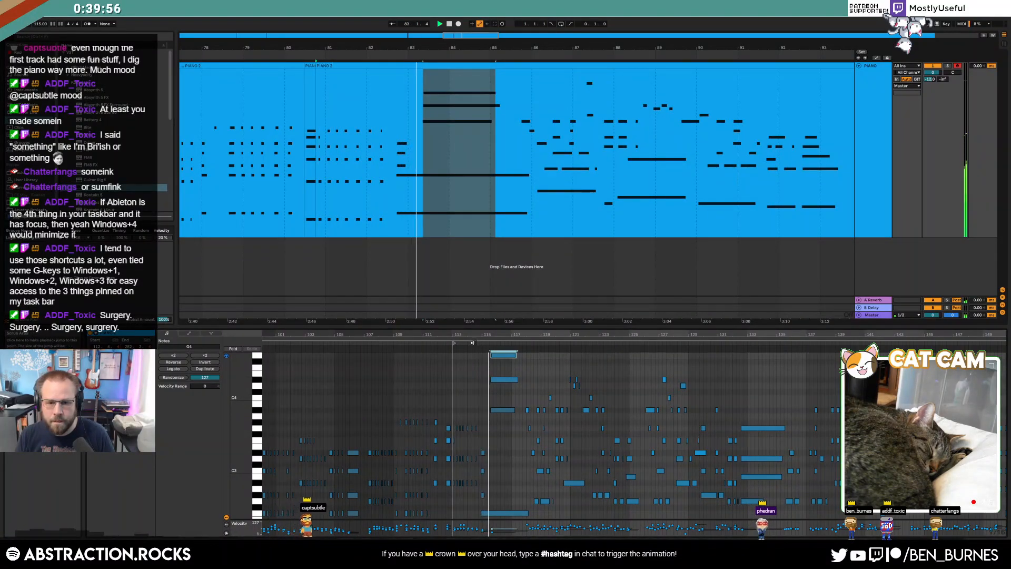
pyautogui.click(470, 375)
pyautogui.hscroll(3, 519, 337)
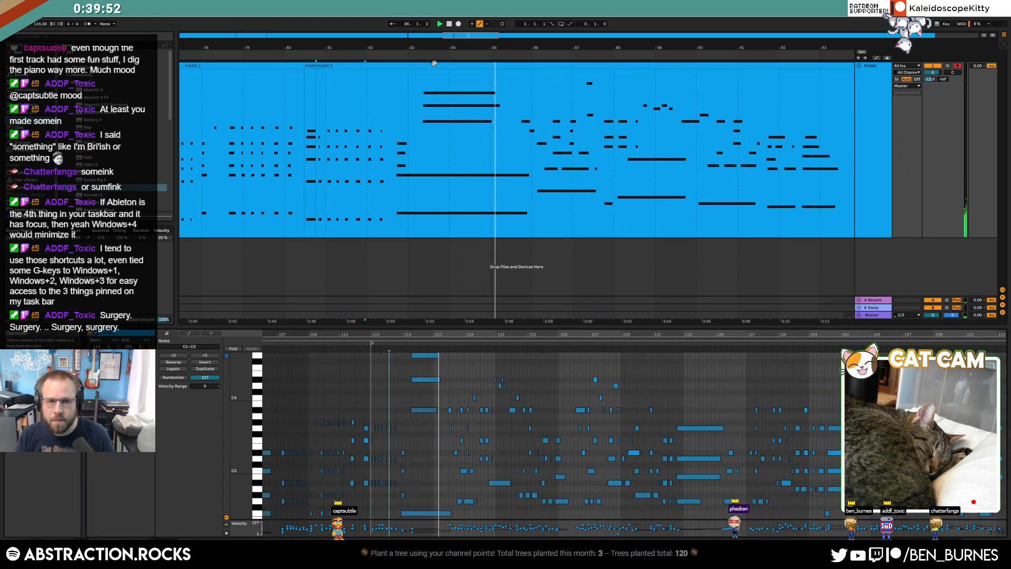
# - Check the short notes after the held chord at bar 86 and listen through the passage up to bar 93
pyautogui.moveTo(454, 37); pyautogui.dragTo(466, 41)
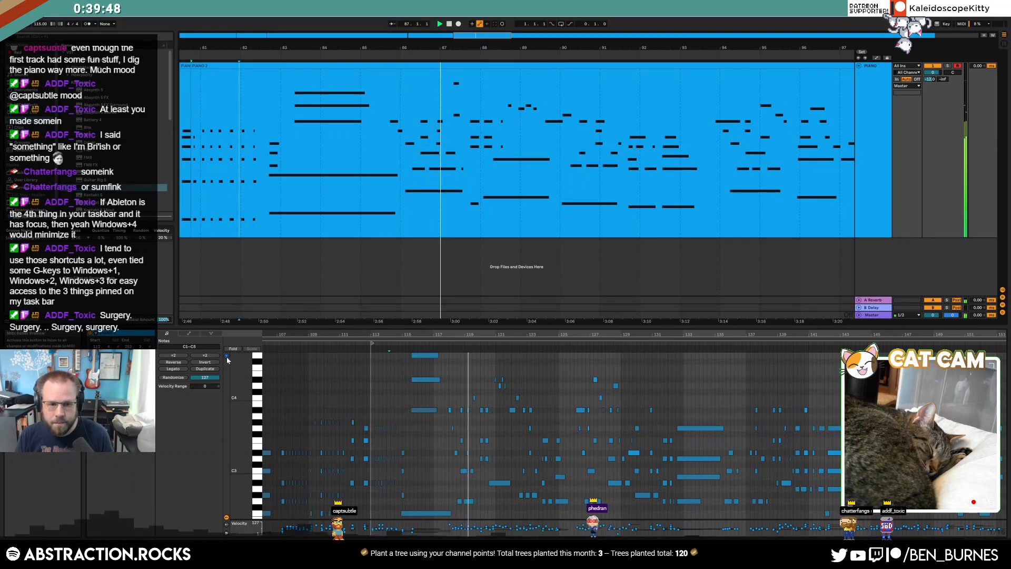
pyautogui.click(449, 410)
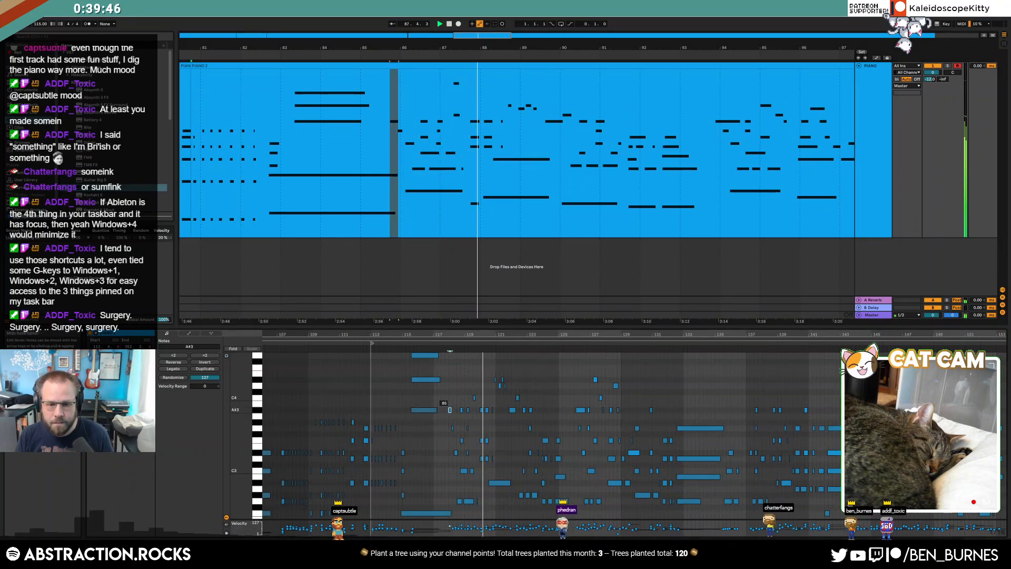
pyautogui.click(457, 397)
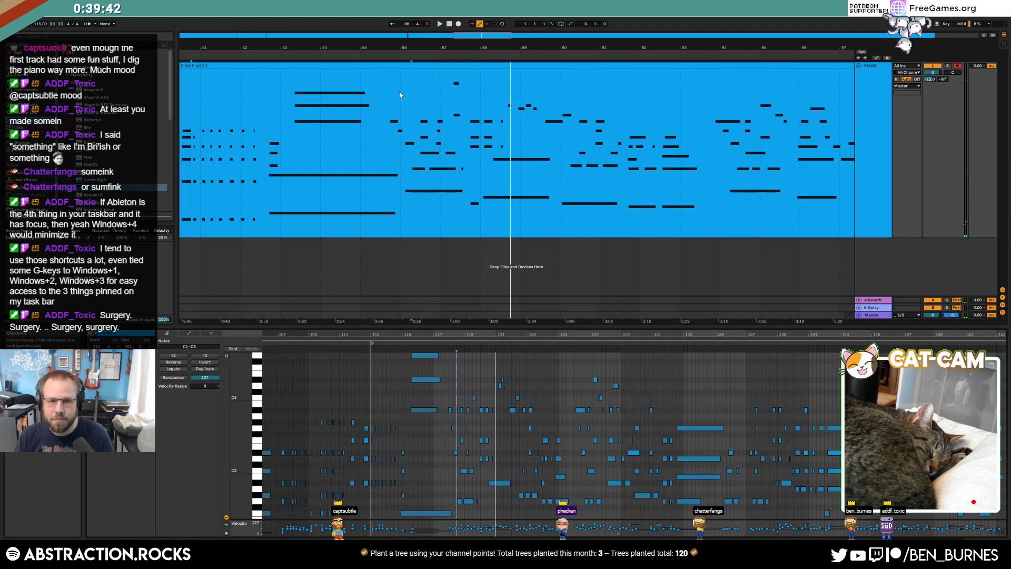
pyautogui.moveTo(389, 92); pyautogui.dragTo(710, 104)
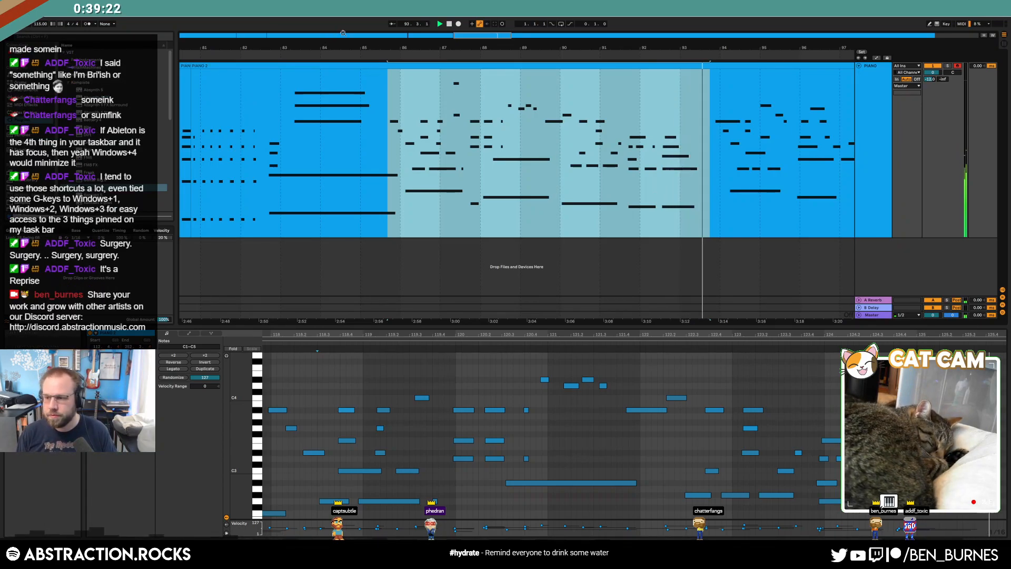
# - Listen on to bar 101, delete a short stretch of time near the start of bar 98, and replay from bar 86
pyautogui.moveTo(496, 38)
pyautogui.mouseDown()
pyautogui.moveTo(496, 13)
pyautogui.moveTo(496, 31)
pyautogui.mouseUp()
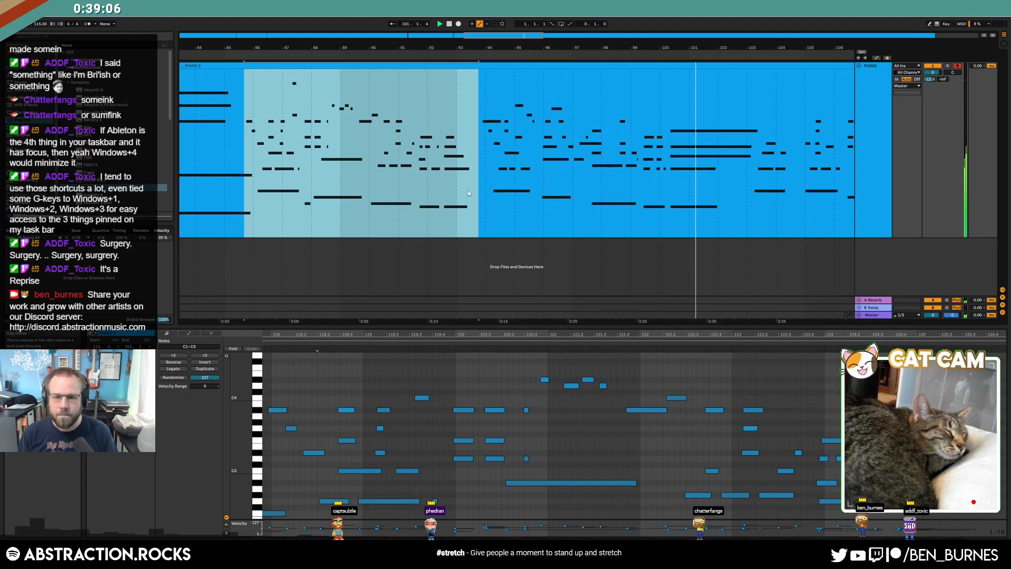
pyautogui.press('+')
pyautogui.press('-')
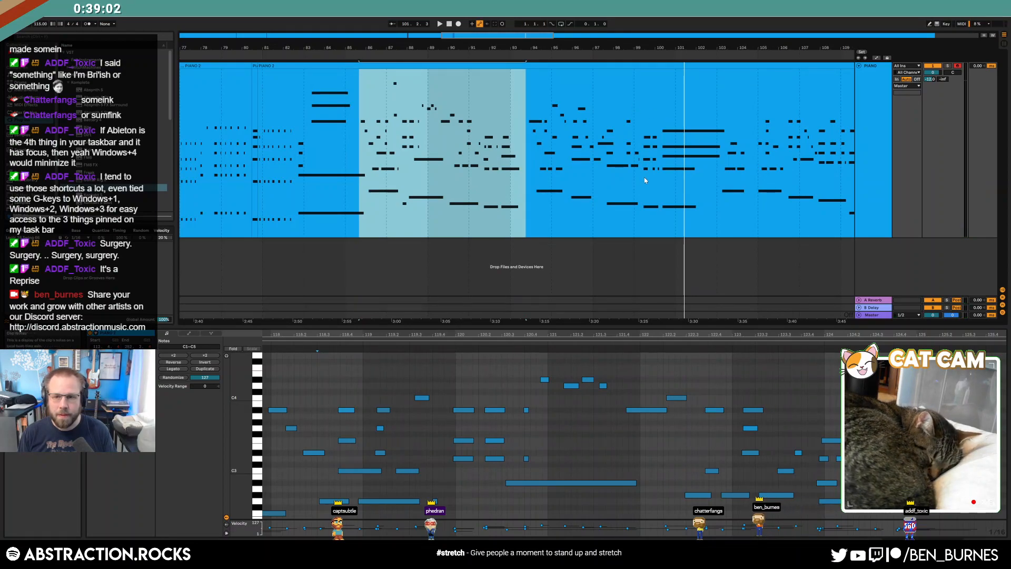
pyautogui.click(620, 158)
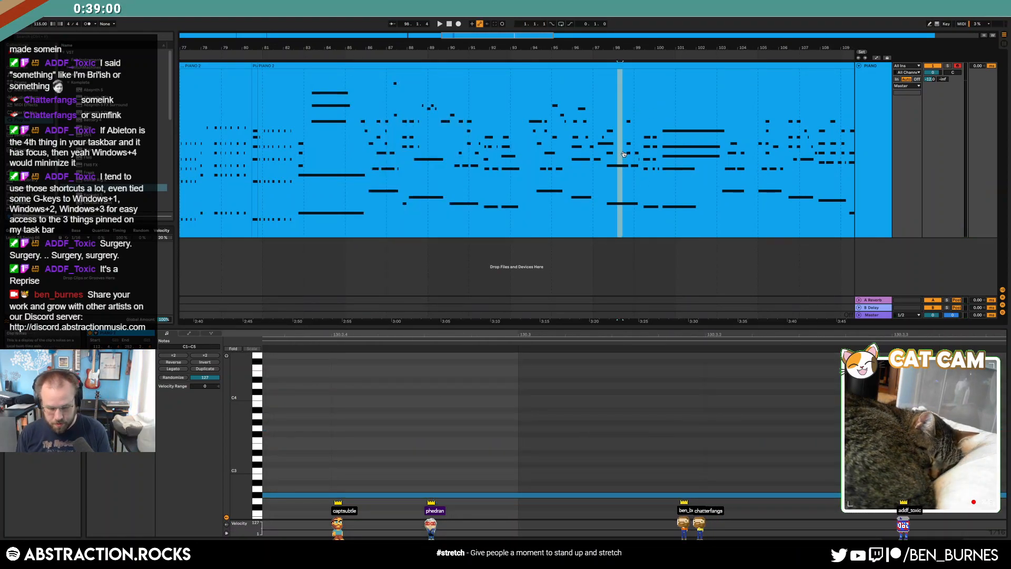
pyautogui.hotkey('ctrl', 'e')
pyautogui.hotkey('shift', 'space')
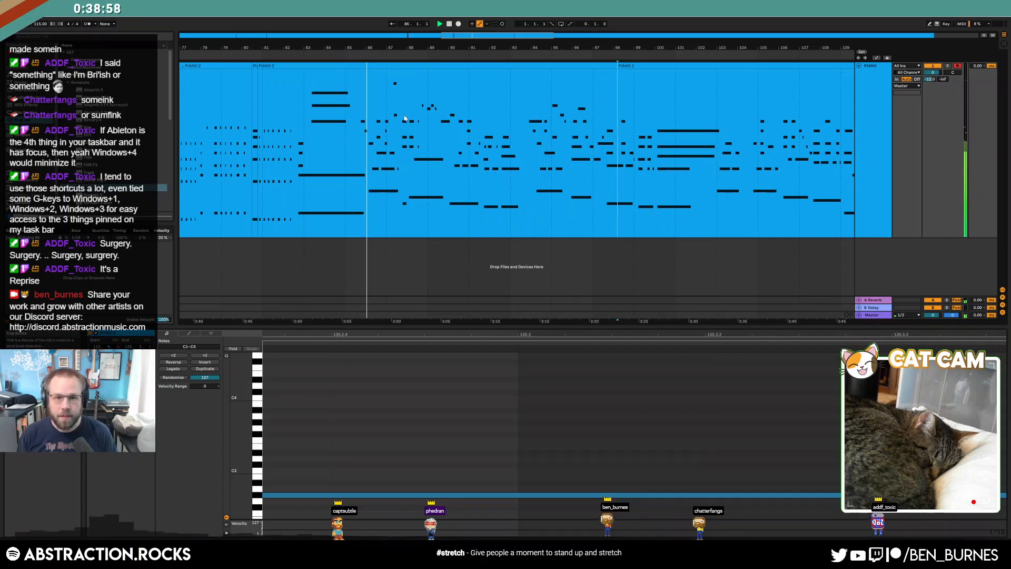
# - Delete the time of the extra short chord just before bar 88, replay the cut, and select the held bass note after it
pyautogui.scroll(3, 399, 155)
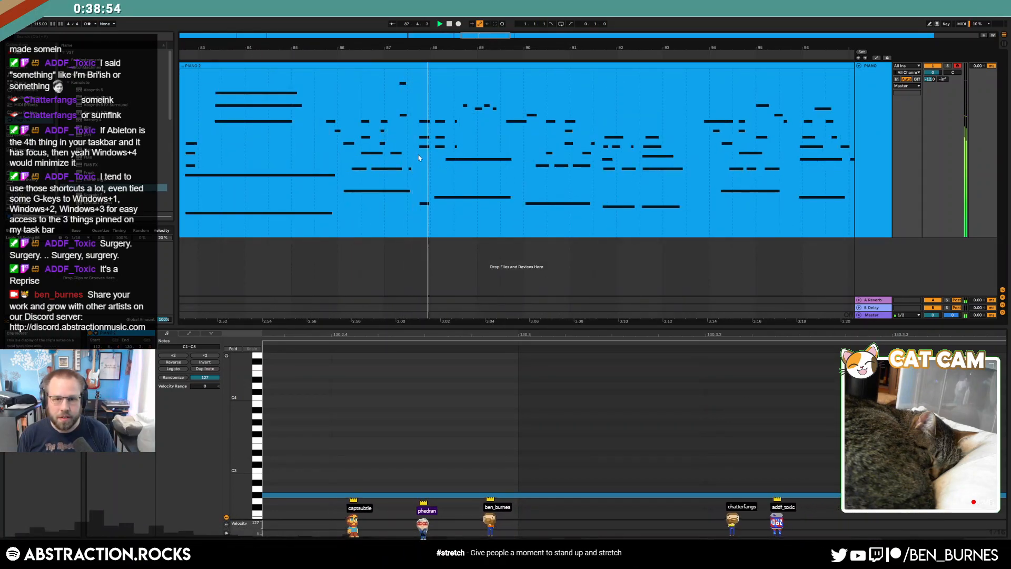
pyautogui.moveTo(416, 154); pyautogui.dragTo(435, 159)
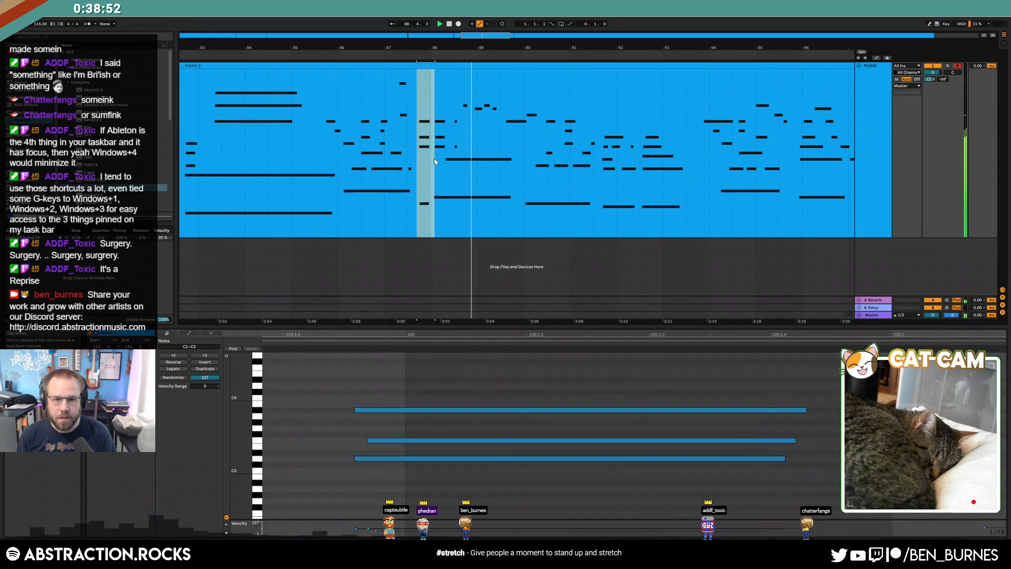
pyautogui.hotkey('ctrl', 'shift', 'Delete')
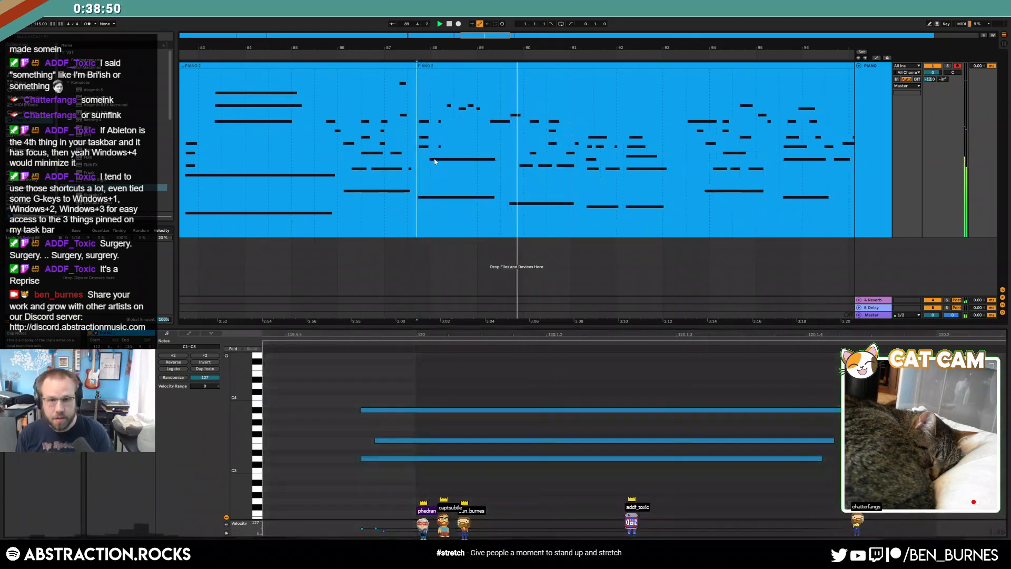
pyautogui.click(416, 165)
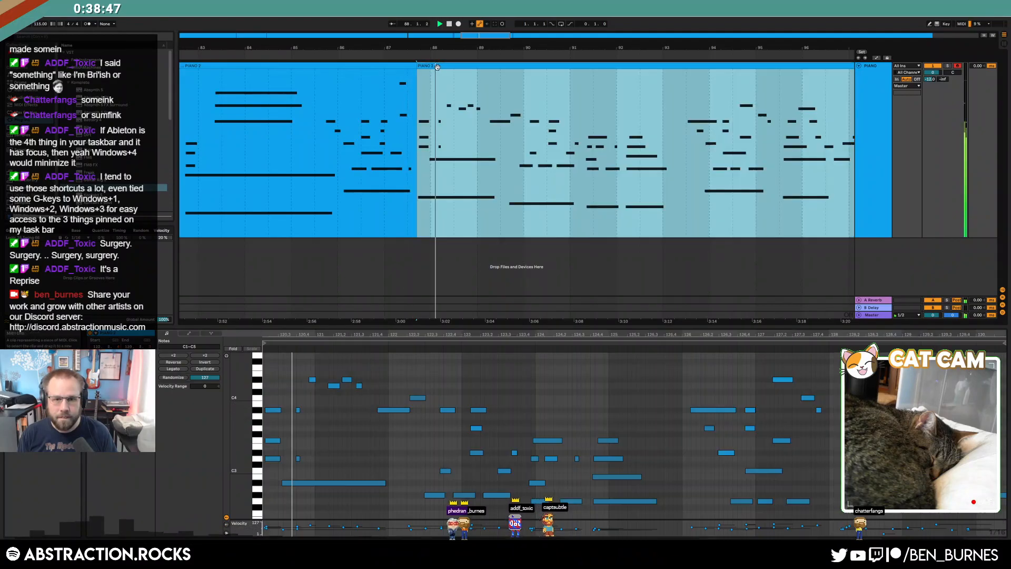
pyautogui.click(435, 77)
pyautogui.click(279, 493)
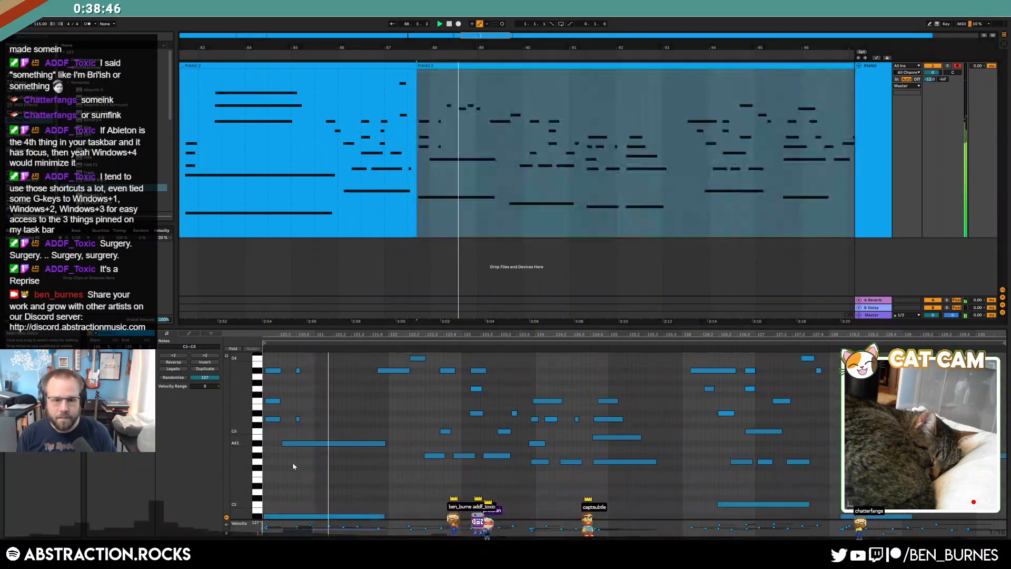
pyautogui.click(279, 493)
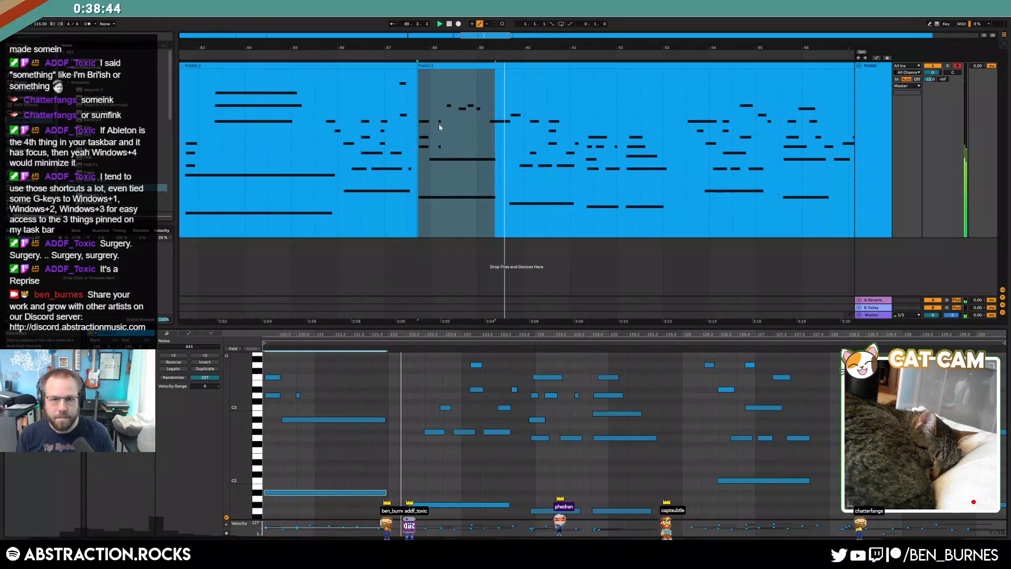
# - Delete three short stretches of time between bars 88 and 89.2 to tighten the melody, and replay the cuts
pyautogui.scroll(3, 440, 128)
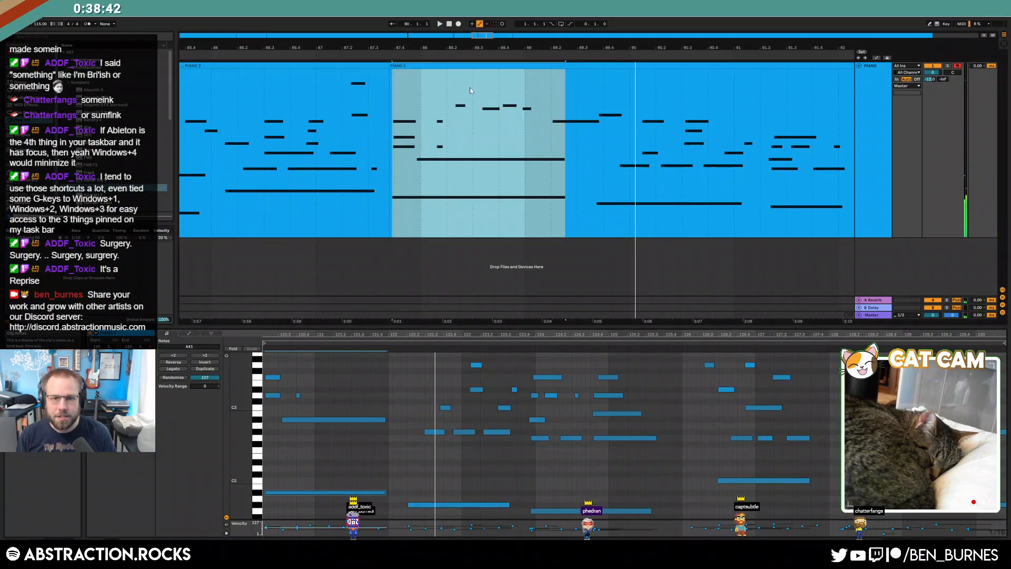
pyautogui.moveTo(469, 140); pyautogui.dragTo(535, 141)
pyautogui.hotkey('ctrl', 'shift', 'Delete')
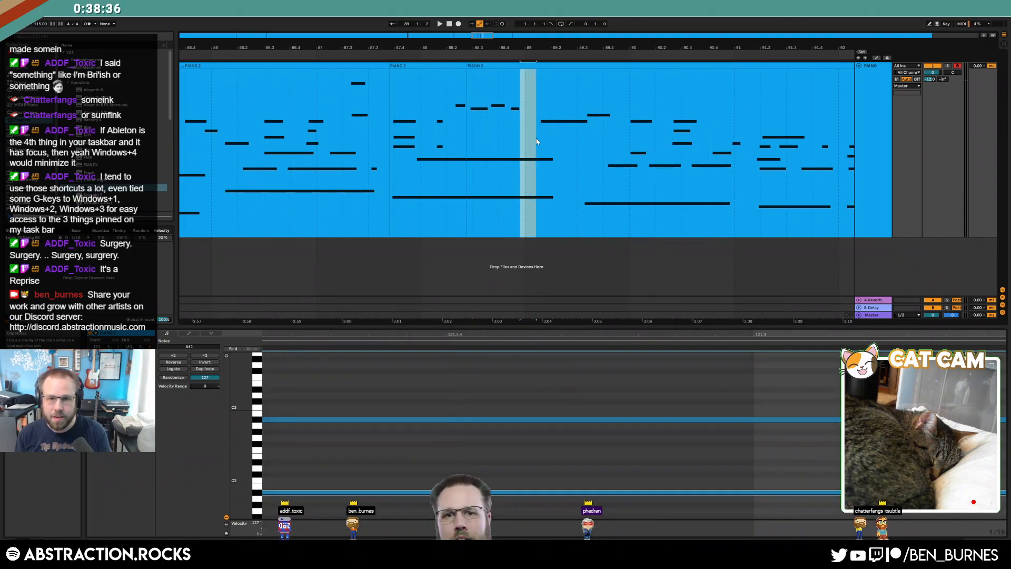
pyautogui.click(527, 139)
pyautogui.moveTo(527, 139); pyautogui.dragTo(569, 147)
pyautogui.hotkey('ctrl', 'shift', 'Delete')
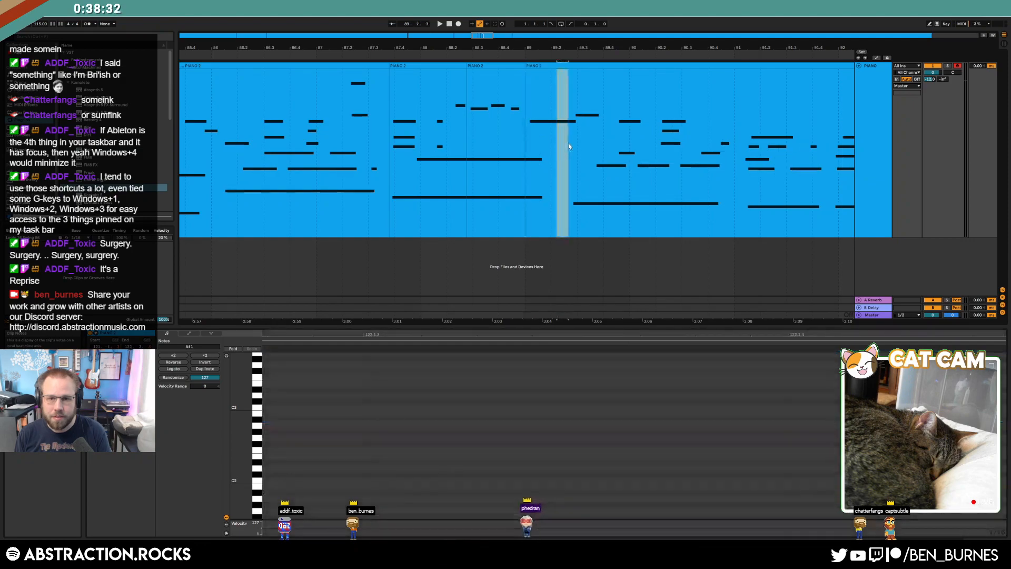
pyautogui.hotkey('ctrl', 'shift', 'Delete')
pyautogui.press('space')
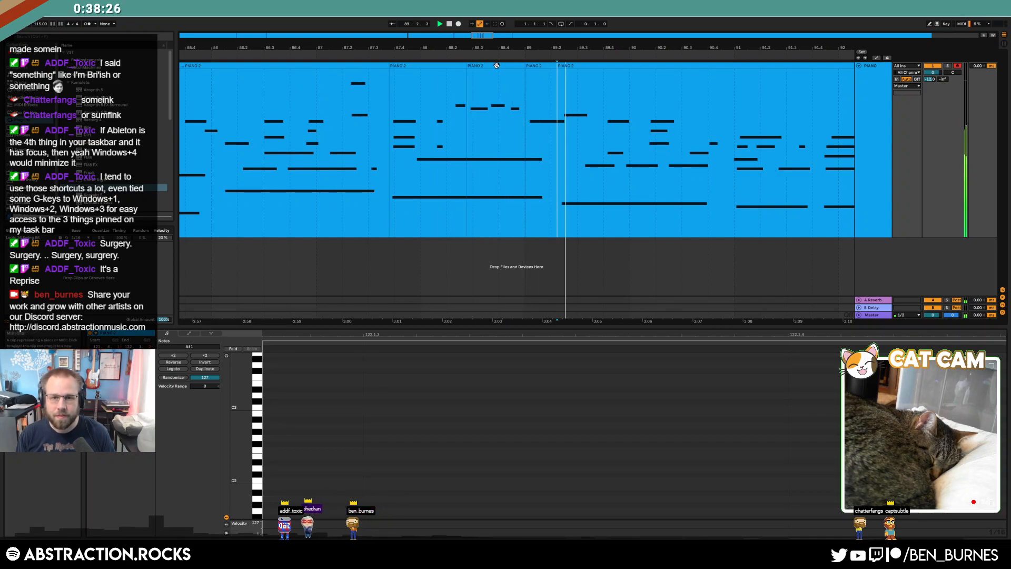
# - Shift the clips after bar 88.2 slightly later, move the clip near bar 89.2 slightly earlier, and listen on to bar 92
pyautogui.click(572, 66)
pyautogui.keyDown('shift'); pyautogui.click(474, 64); pyautogui.keyUp('shift')
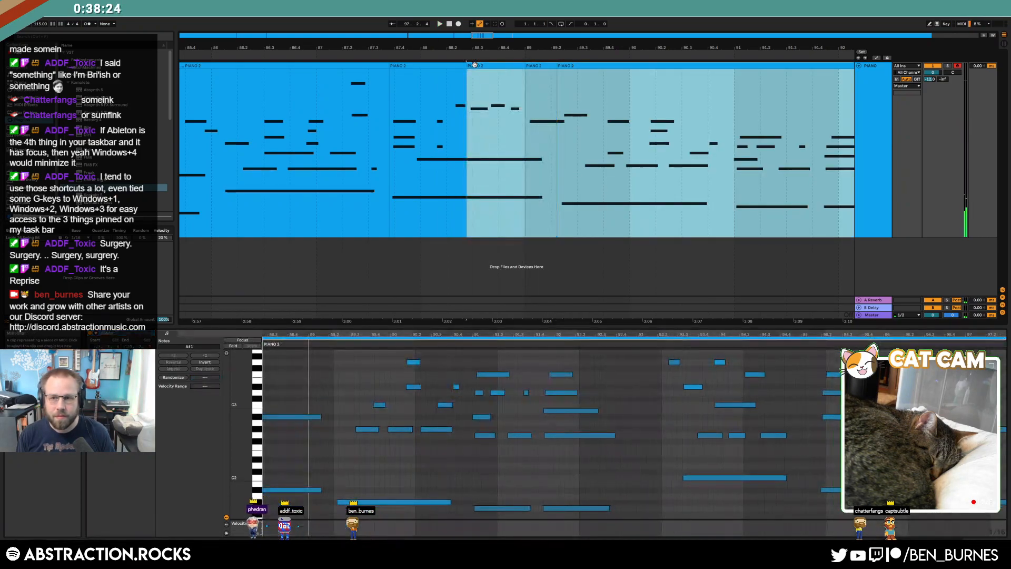
pyautogui.moveTo(475, 65); pyautogui.dragTo(479, 64)
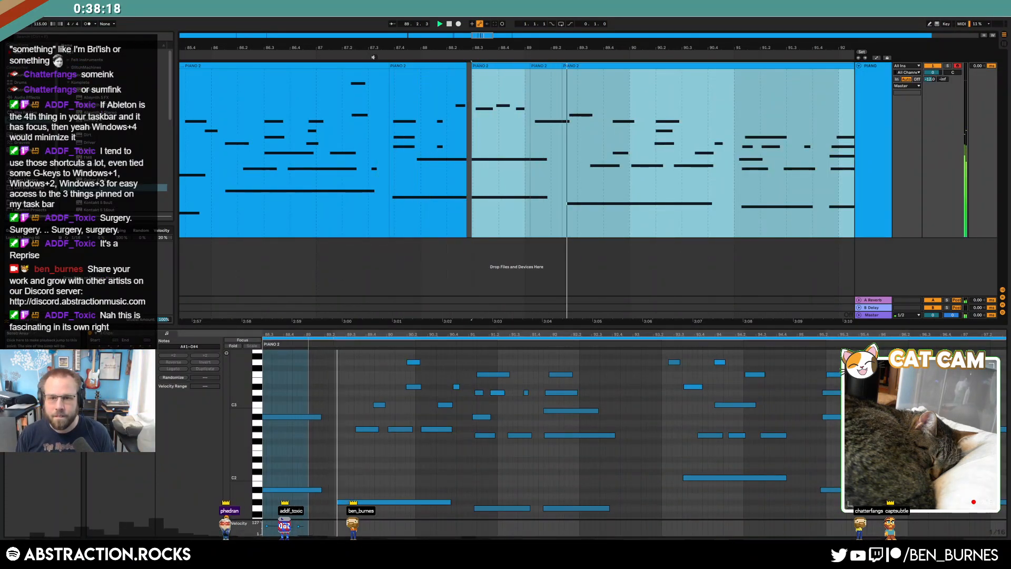
pyautogui.click(551, 106)
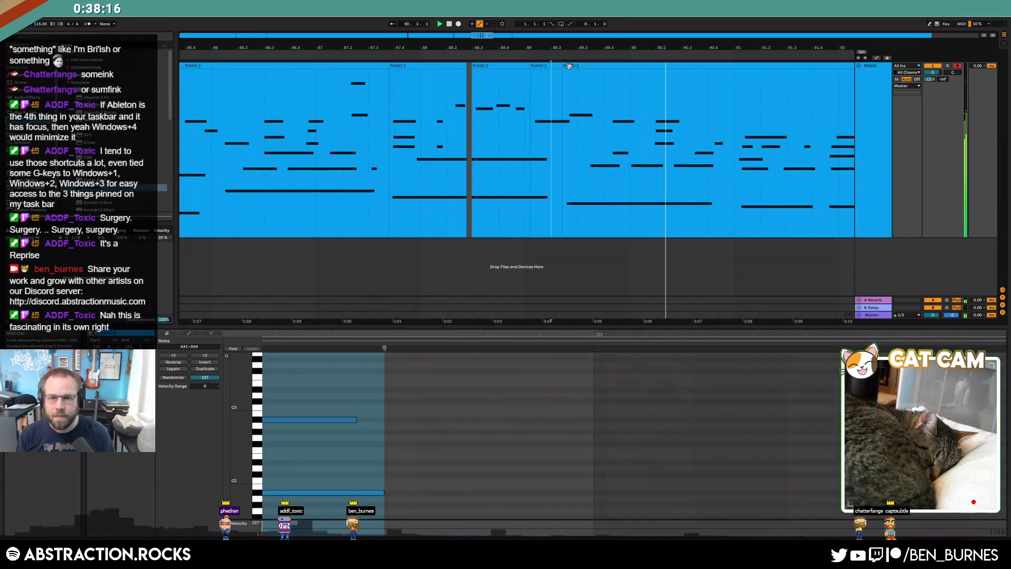
pyautogui.moveTo(569, 66); pyautogui.dragTo(562, 67)
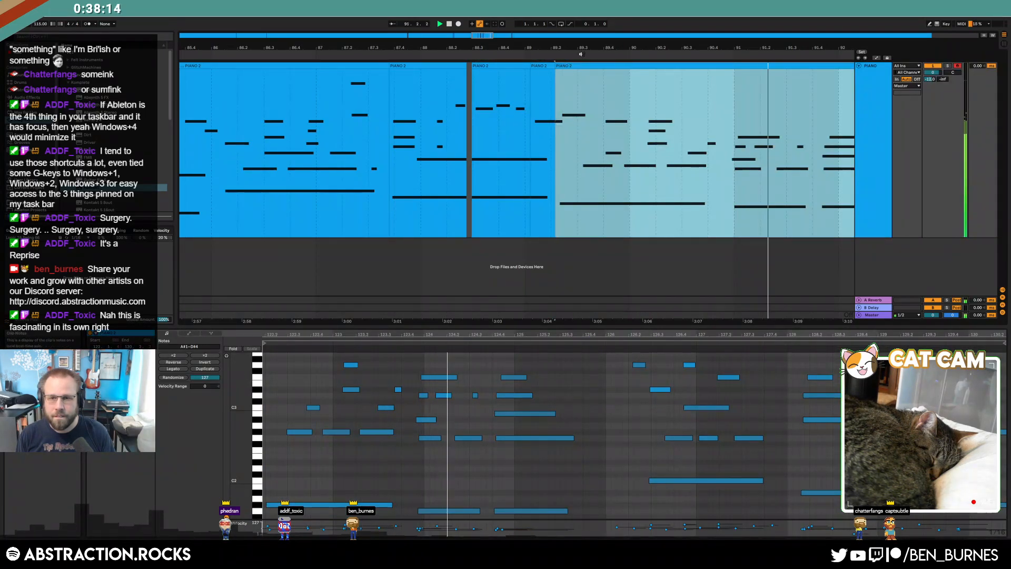
pyautogui.moveTo(477, 38); pyautogui.dragTo(490, 35)
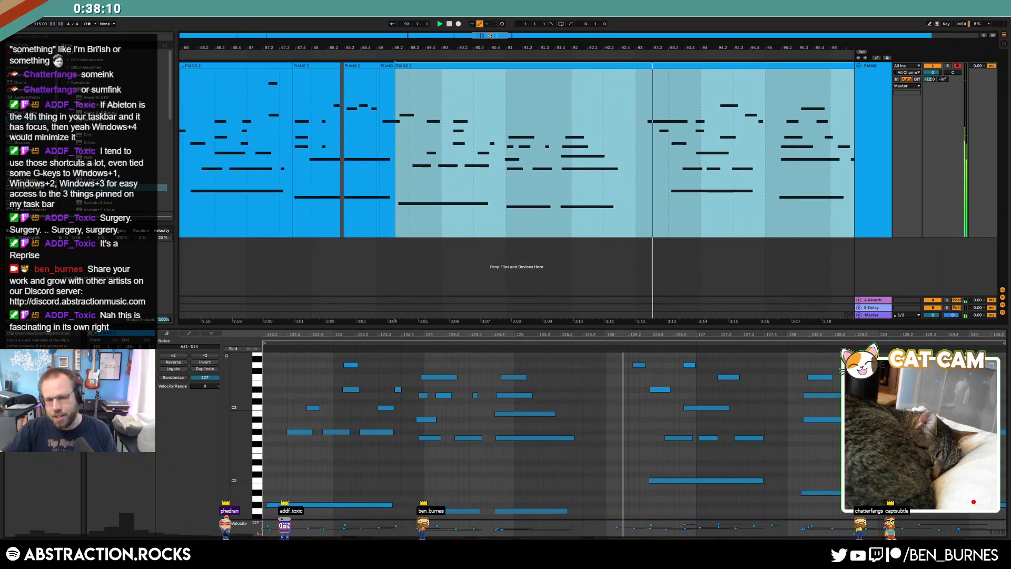
# - Delete the short stretch of time at the start of bar 95 and slide the following piano clip earlier to close the gap in bar 97
pyautogui.moveTo(484, 36); pyautogui.dragTo(493, 36)
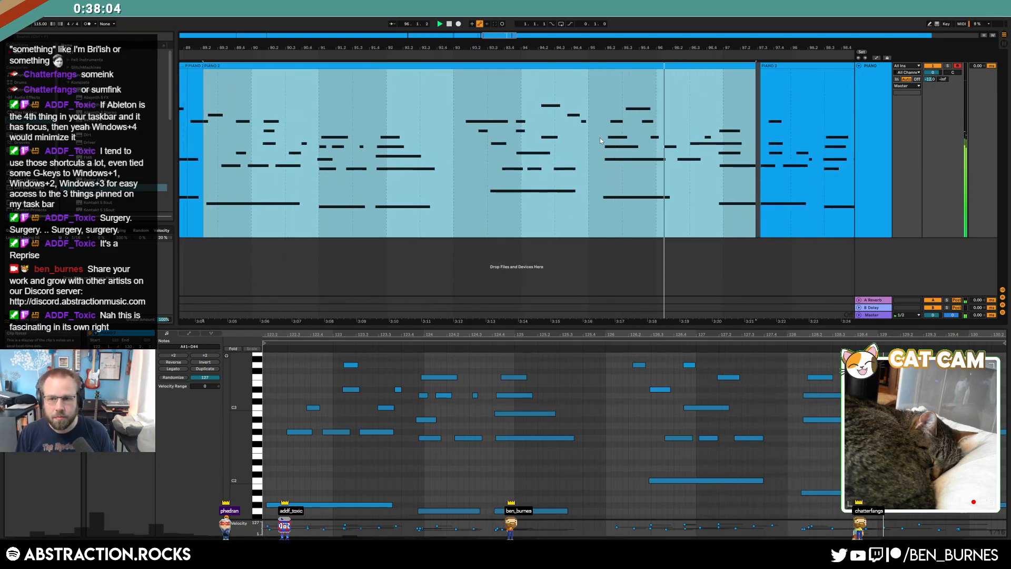
pyautogui.moveTo(599, 137); pyautogui.dragTo(592, 138)
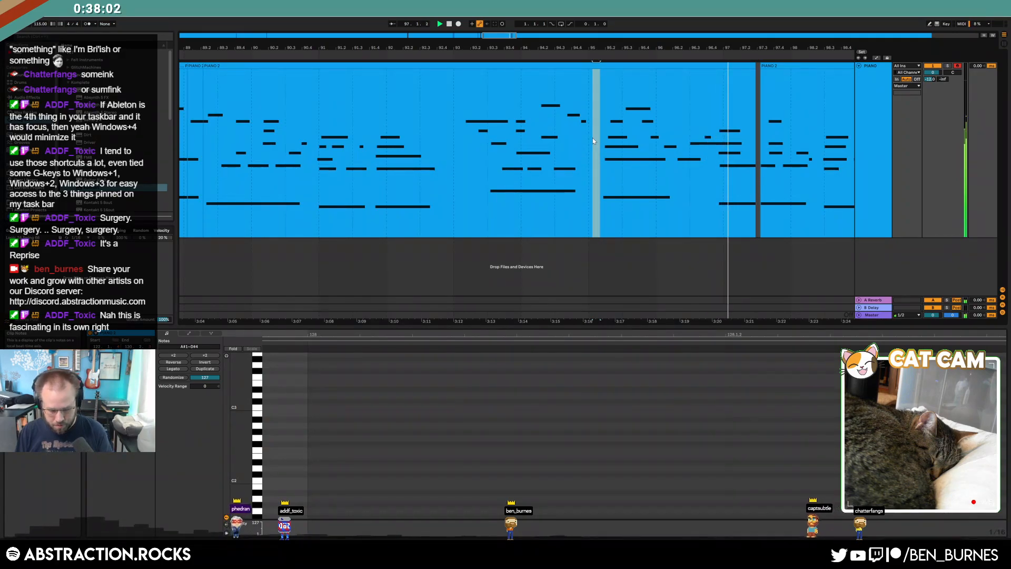
pyautogui.hotkey('ctrl', 'shift', 'Delete')
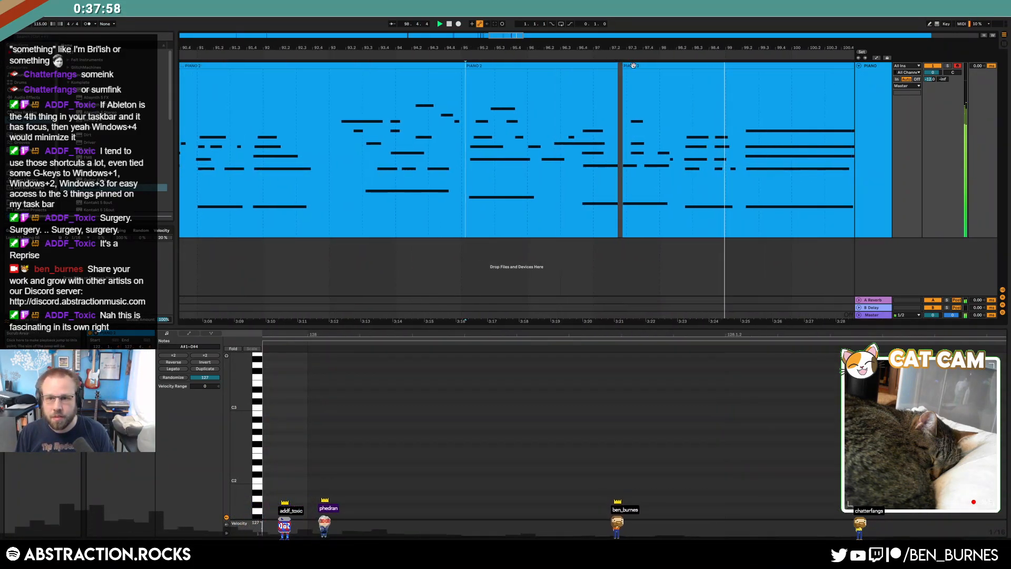
pyautogui.click(658, 65)
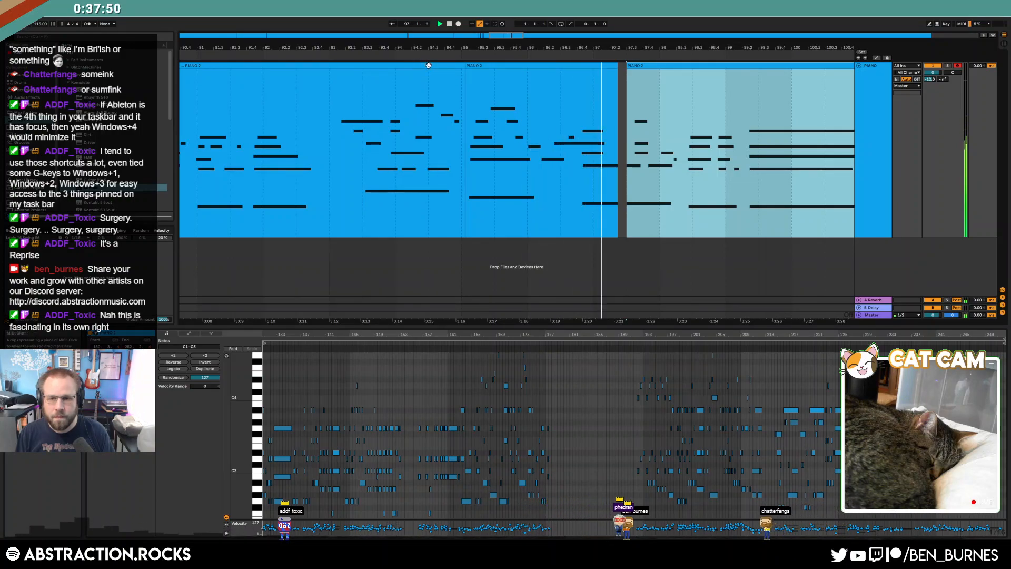
pyautogui.moveTo(652, 66); pyautogui.dragTo(644, 66)
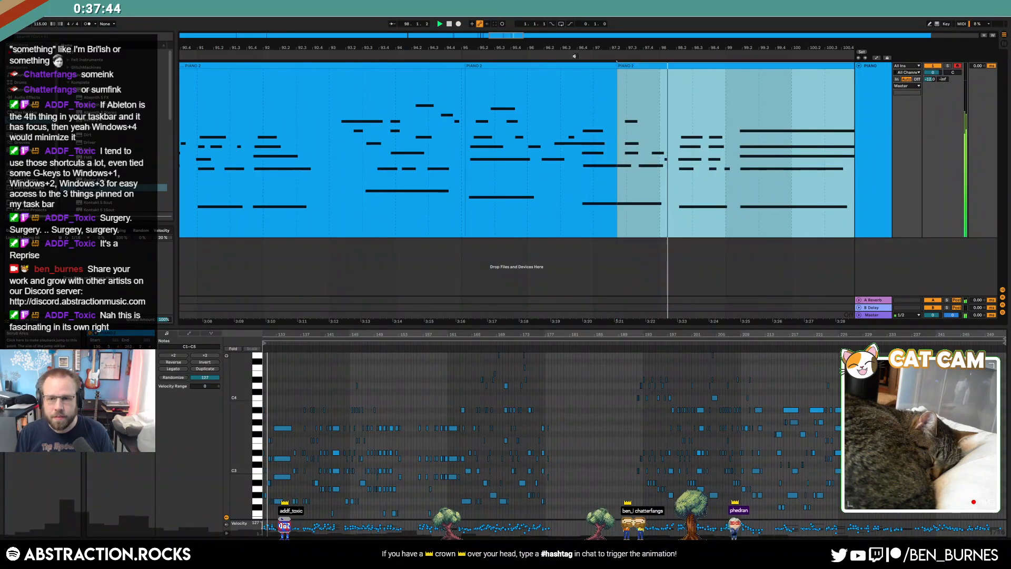
# - Listen to the passage from bar 94 and examine the piano notes around 94.2
pyautogui.moveTo(520, 35); pyautogui.dragTo(531, 36)
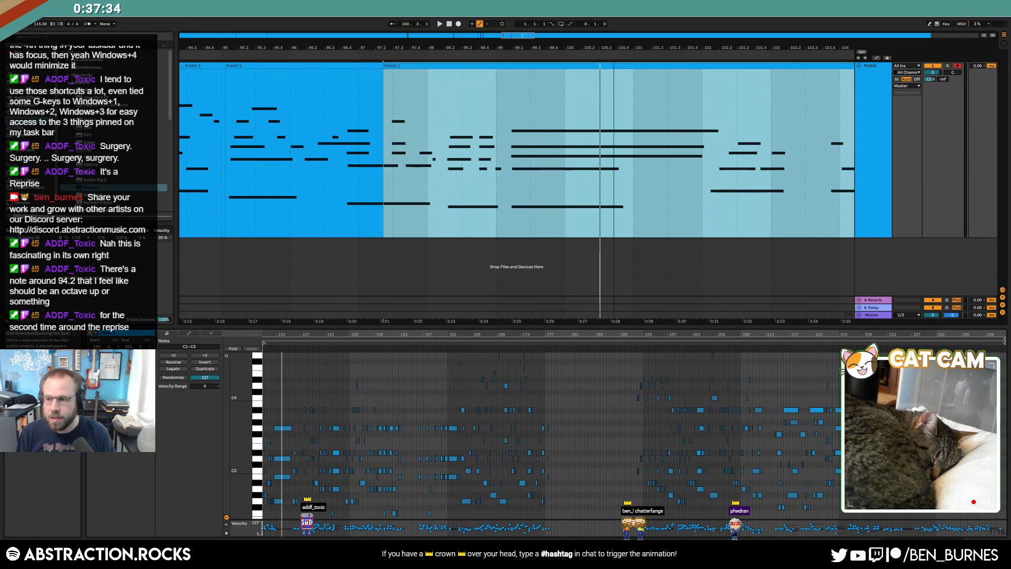
pyautogui.hscroll(-3, 516, 147)
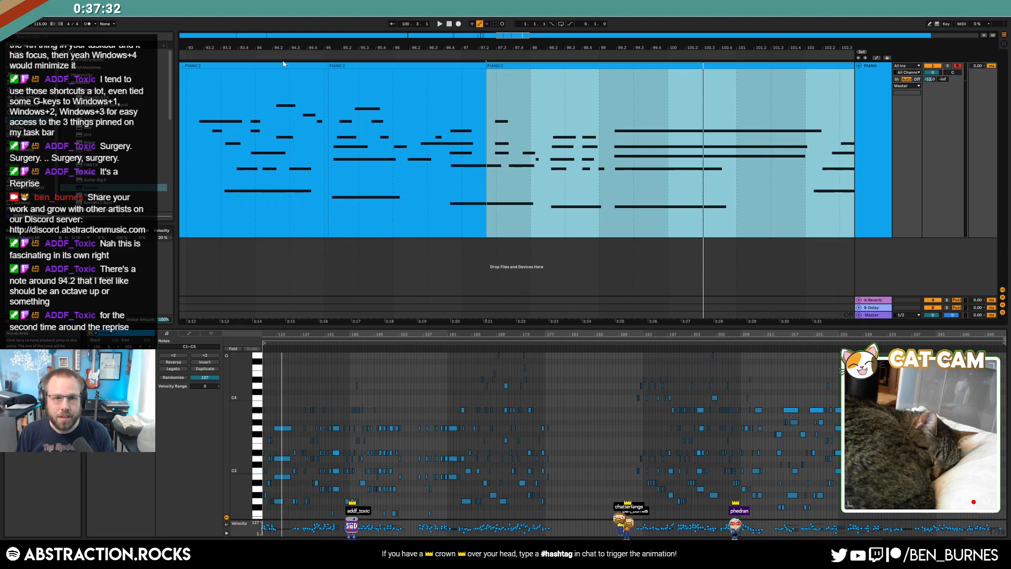
pyautogui.click(256, 54)
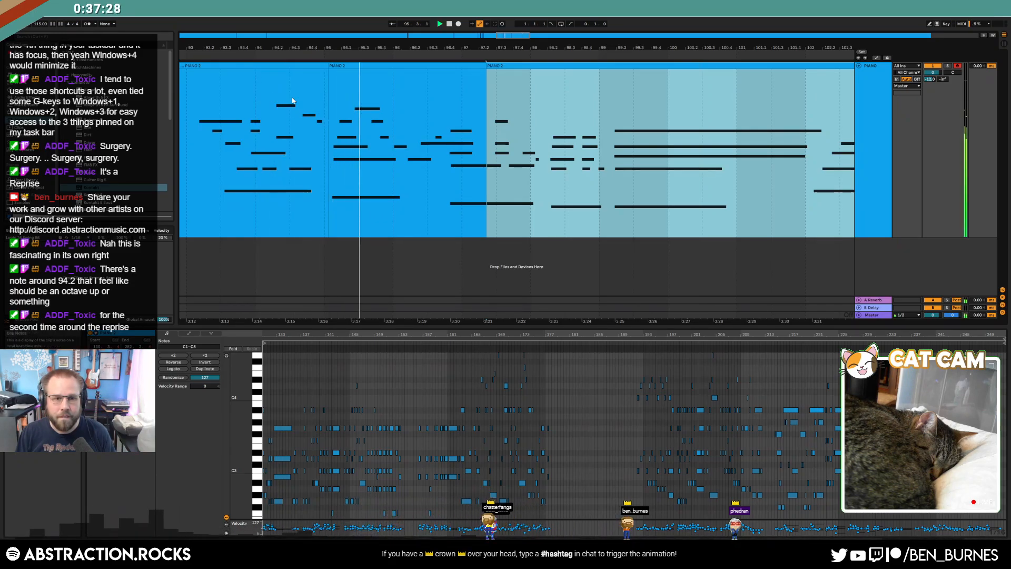
pyautogui.click(295, 65)
pyautogui.click(542, 409)
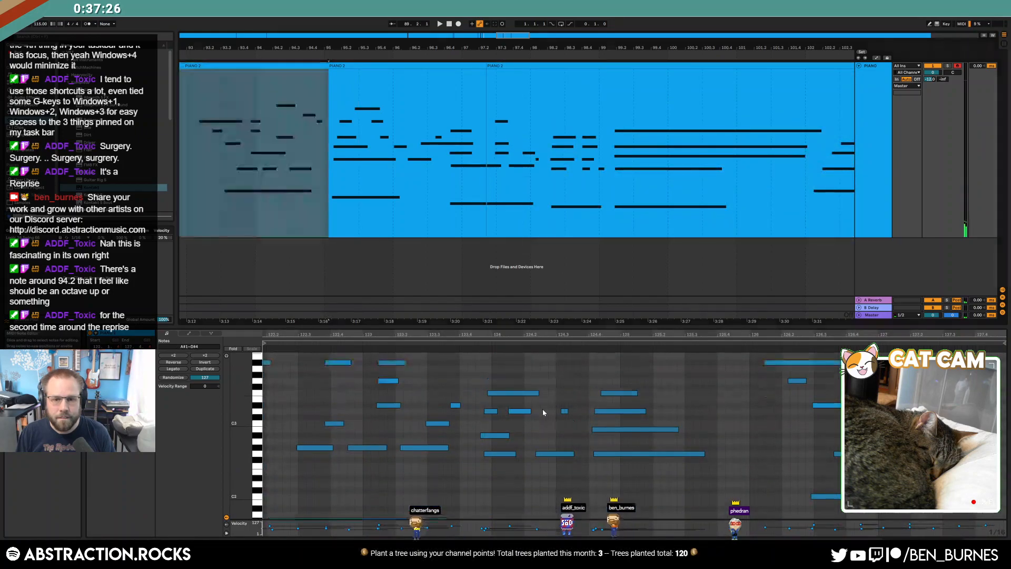
pyautogui.press('space')
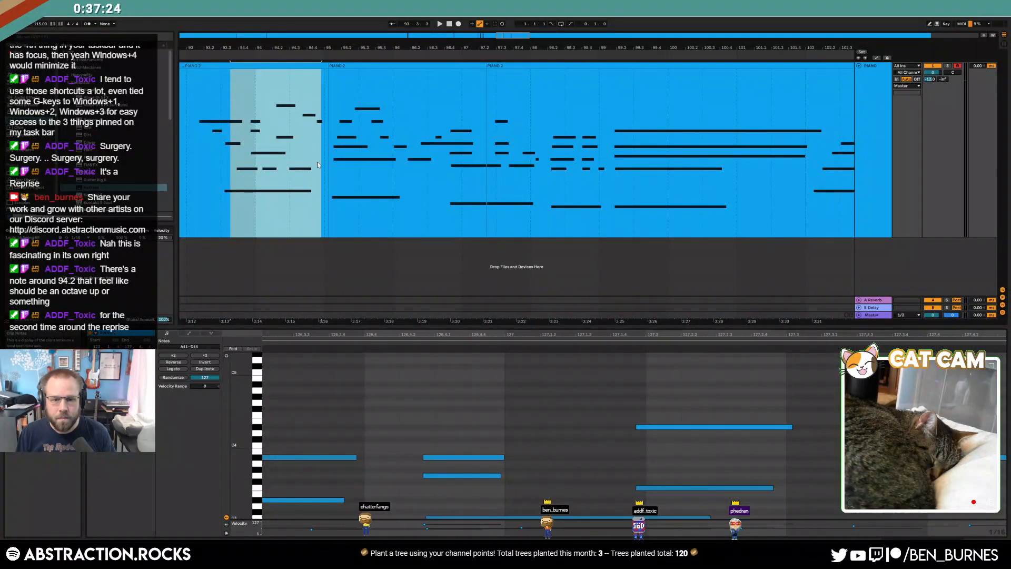
pyautogui.scroll(-1, 652, 422)
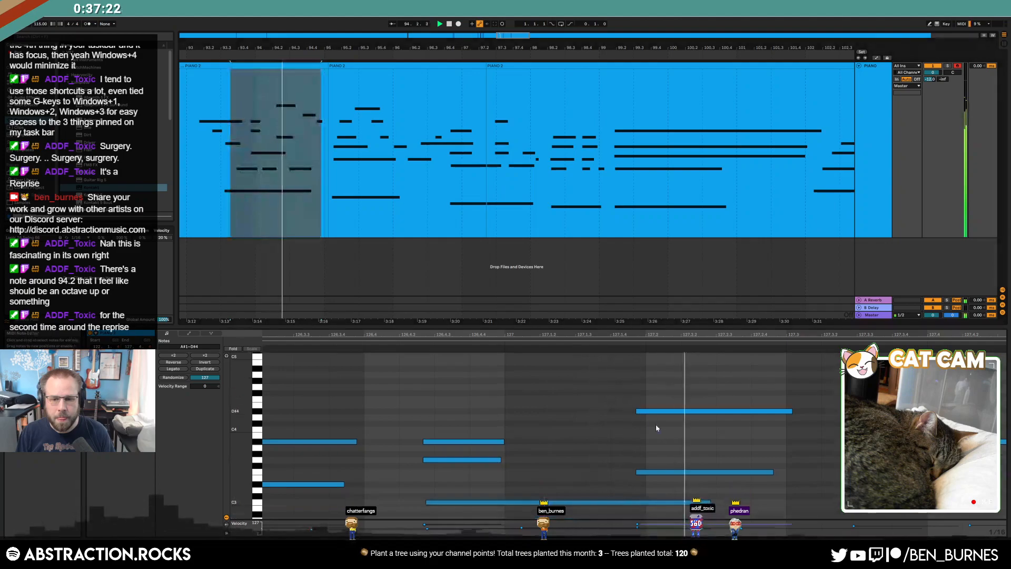
# - Try raising the F3 note at 94.2 an octave to F4 and play the passage back
pyautogui.moveTo(716, 471); pyautogui.dragTo(715, 399)
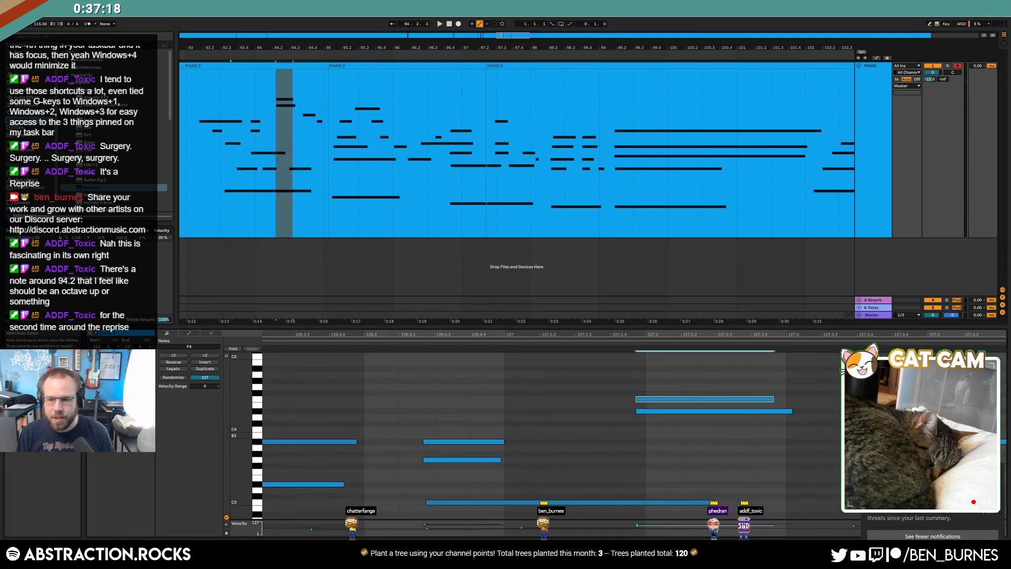
pyautogui.click(192, 87)
pyautogui.press('space')
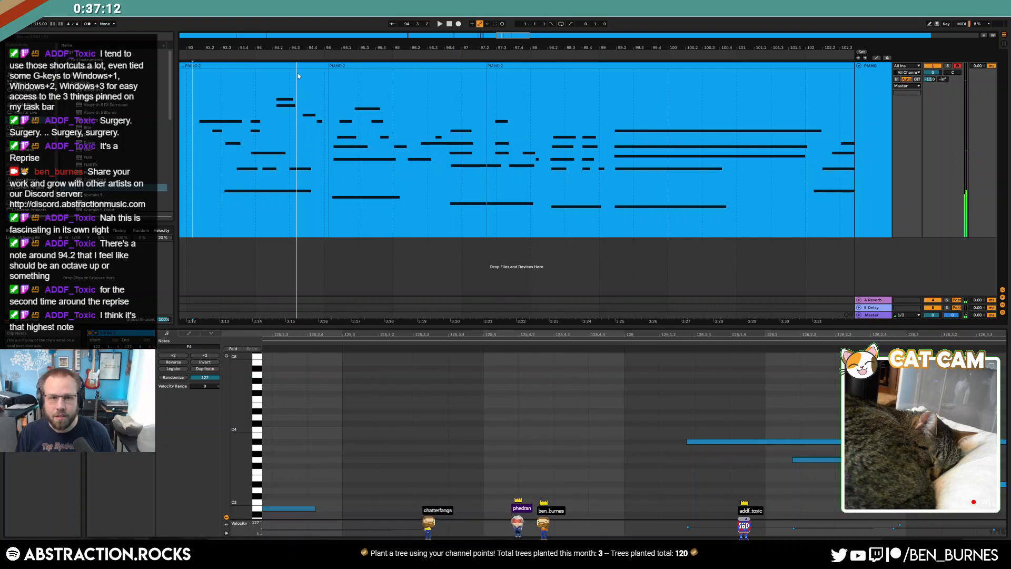
pyautogui.click(281, 75)
# - Duplicate the D#4 note at 94.2 so the copy sits above the C4 note near the end of bar 94, and play it back
pyautogui.click(284, 99)
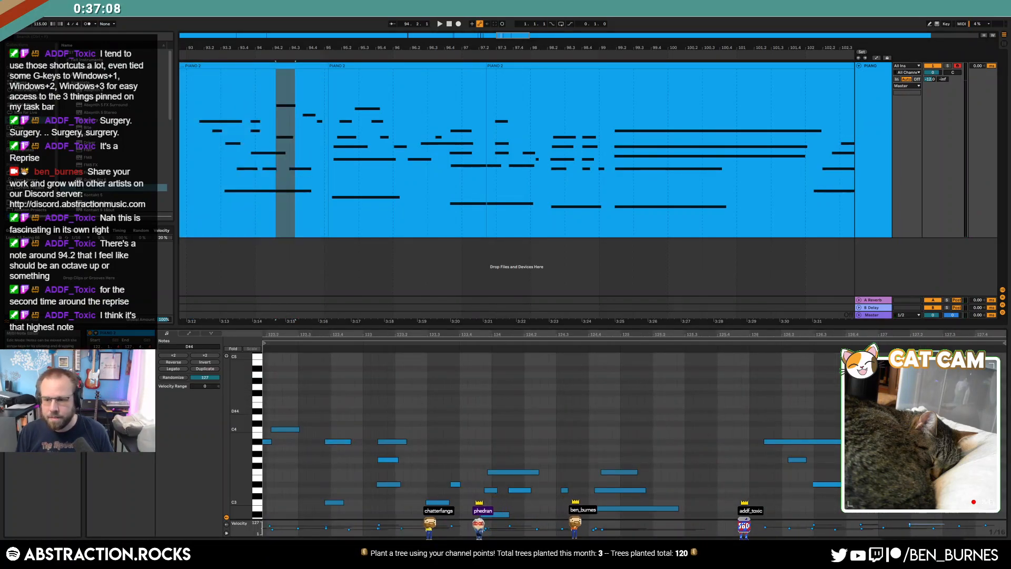
pyautogui.hotkey('ctrl', 'd')
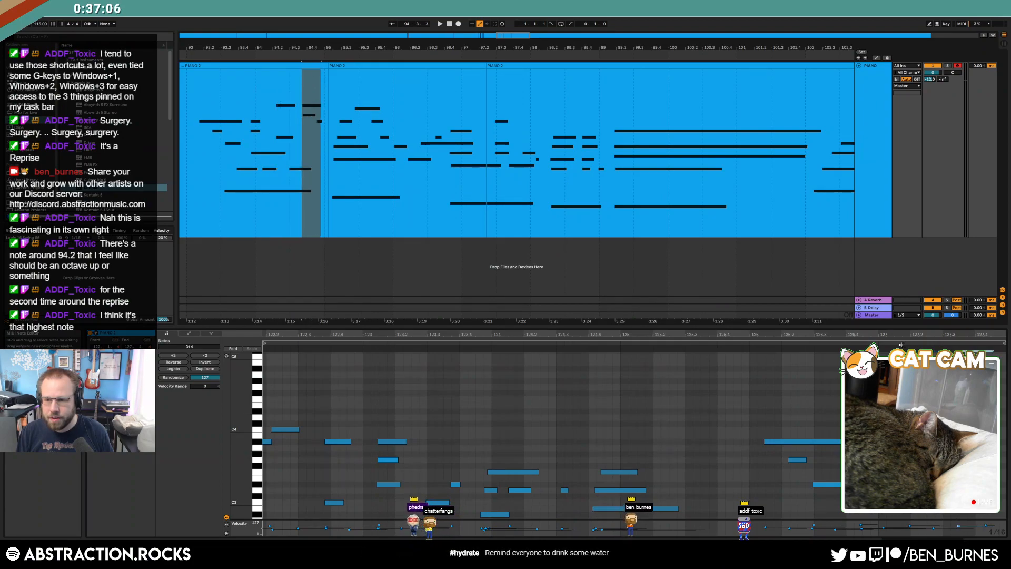
pyautogui.press('space')
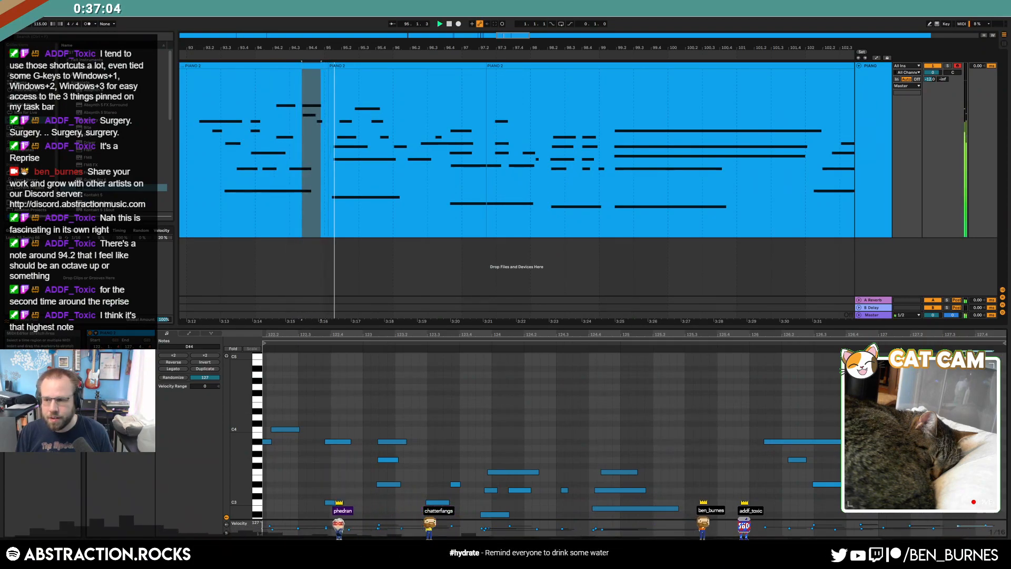
# - Add a short A#3 note at the start of the piano clip at bar 95, shift it slightly to the right, and audition it
pyautogui.click(338, 66)
pyautogui.click(343, 404)
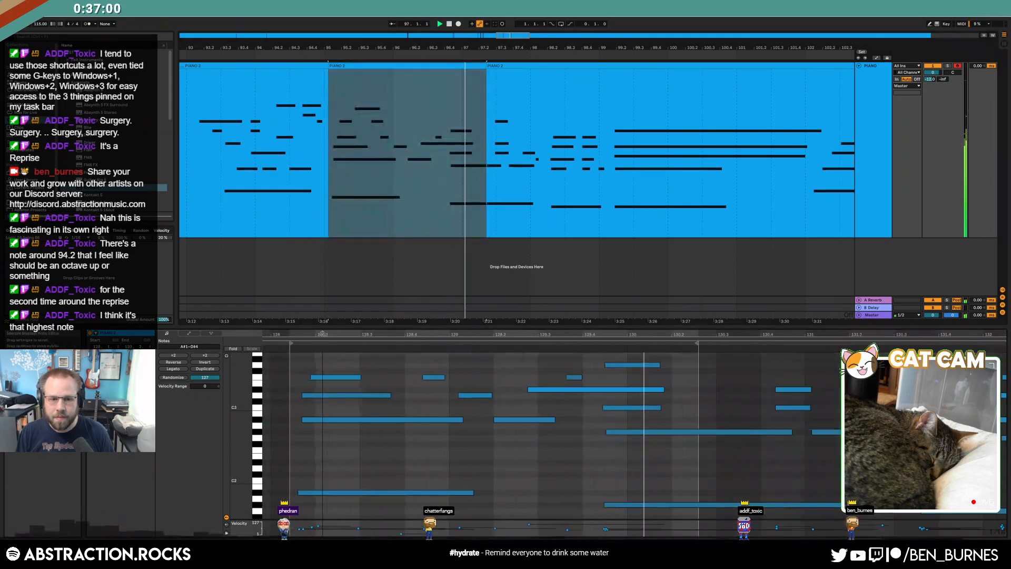
pyautogui.scroll(3, 342, 404)
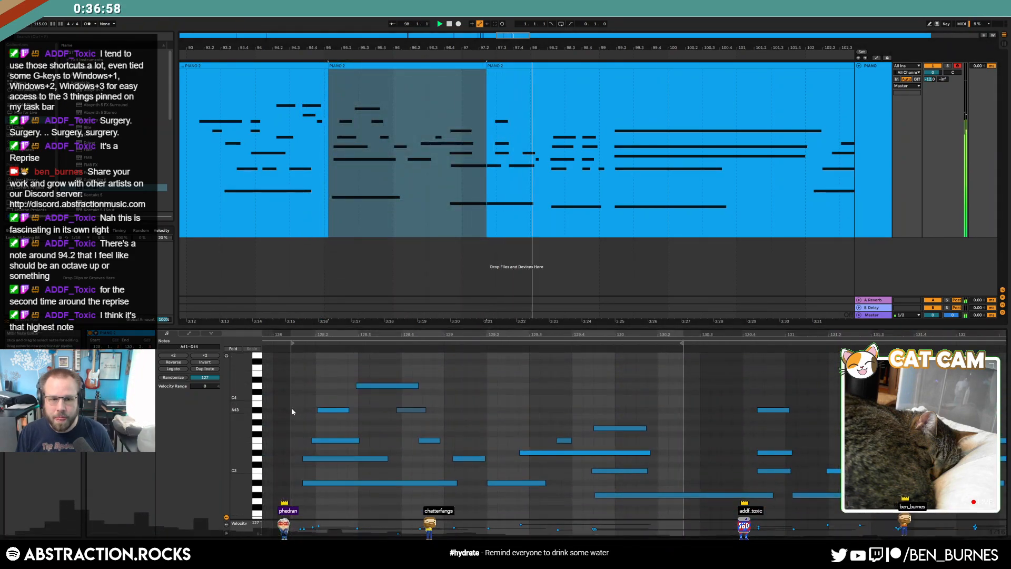
pyautogui.press('space')
pyautogui.click(293, 411)
pyautogui.doubleClick(296, 410)
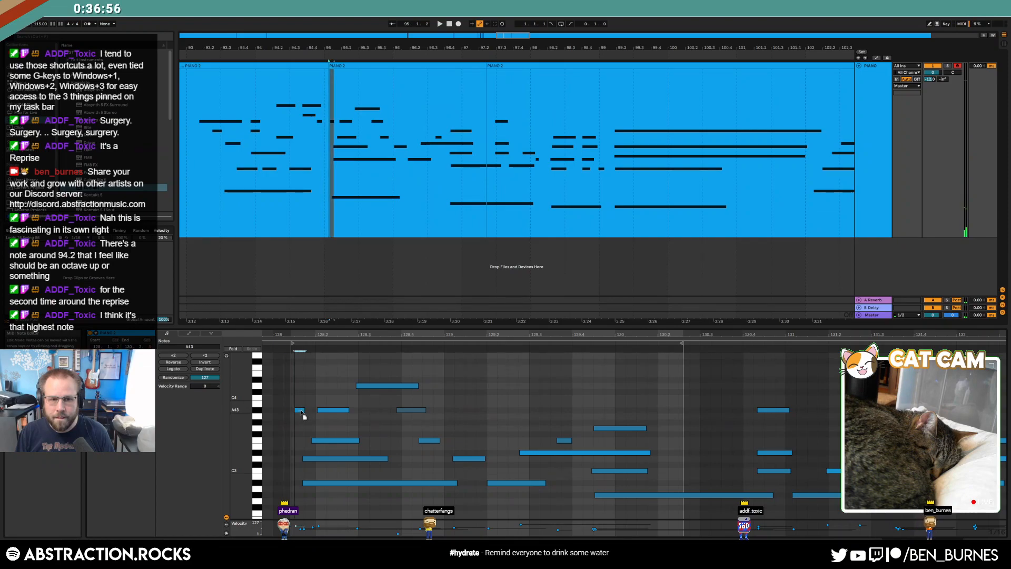
pyautogui.moveTo(307, 413); pyautogui.dragTo(311, 413)
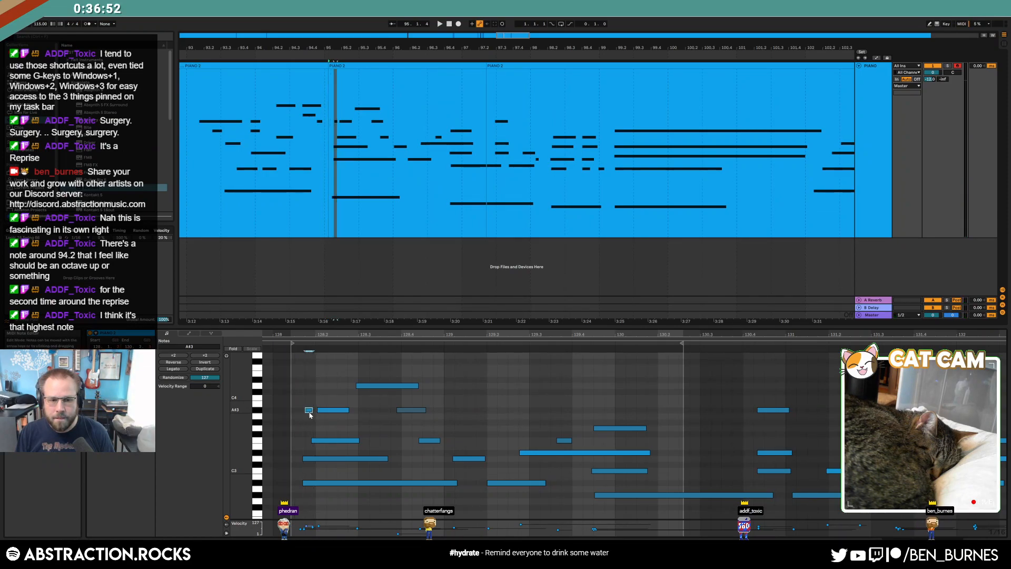
pyautogui.press('space')
# - Raise the added note to D4, place it just before the existing D4 note in bar 95, and play back from bar 94
pyautogui.moveTo(310, 410); pyautogui.dragTo(344, 386)
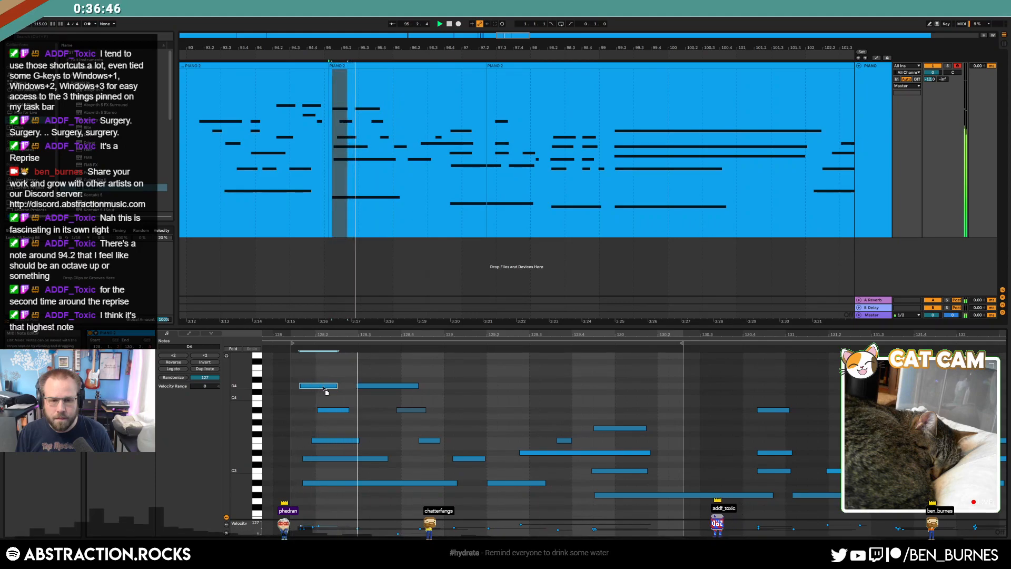
pyautogui.moveTo(326, 390); pyautogui.dragTo(348, 386)
pyautogui.press('space')
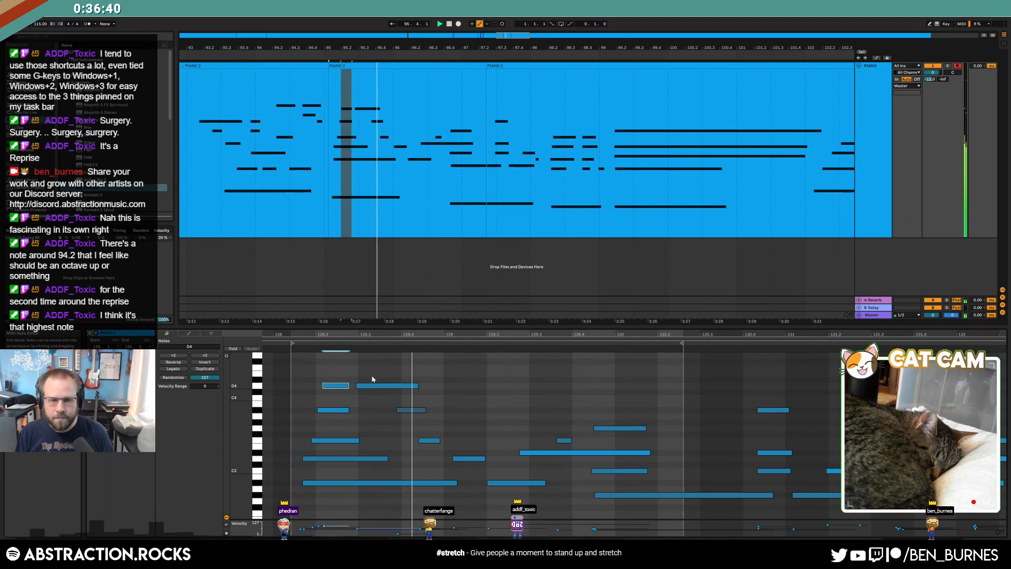
pyautogui.click(279, 152)
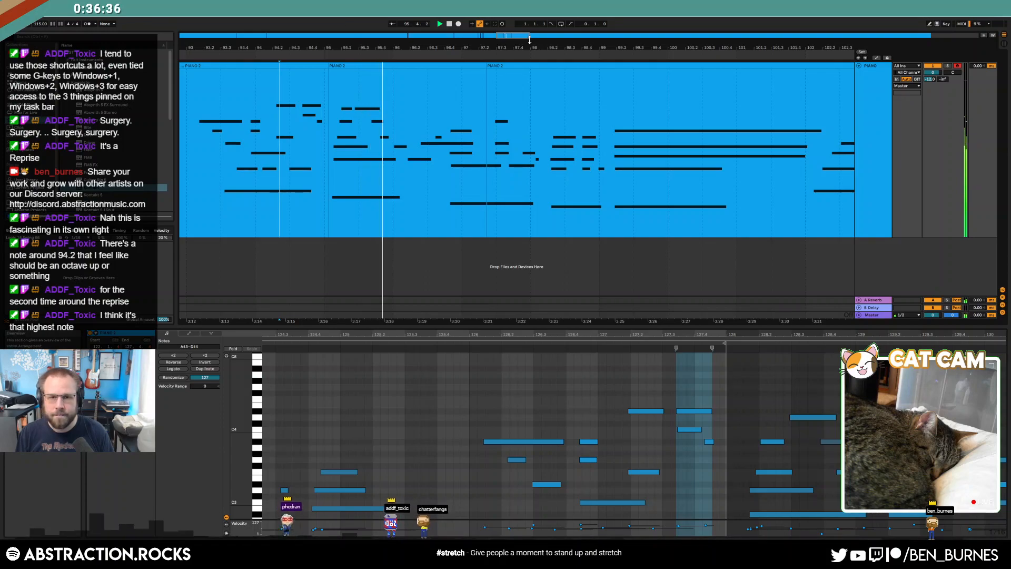
# - Delete the section of time from bar 102 to about the middle of bar 111 and play across the new join
pyautogui.moveTo(526, 40); pyautogui.dragTo(531, 36)
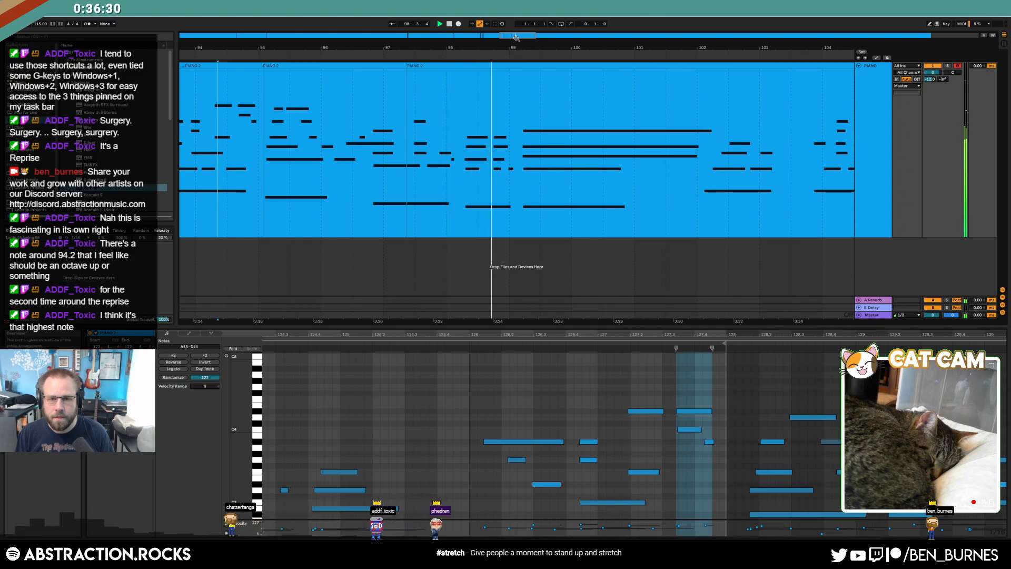
pyautogui.moveTo(516, 38); pyautogui.dragTo(541, 39)
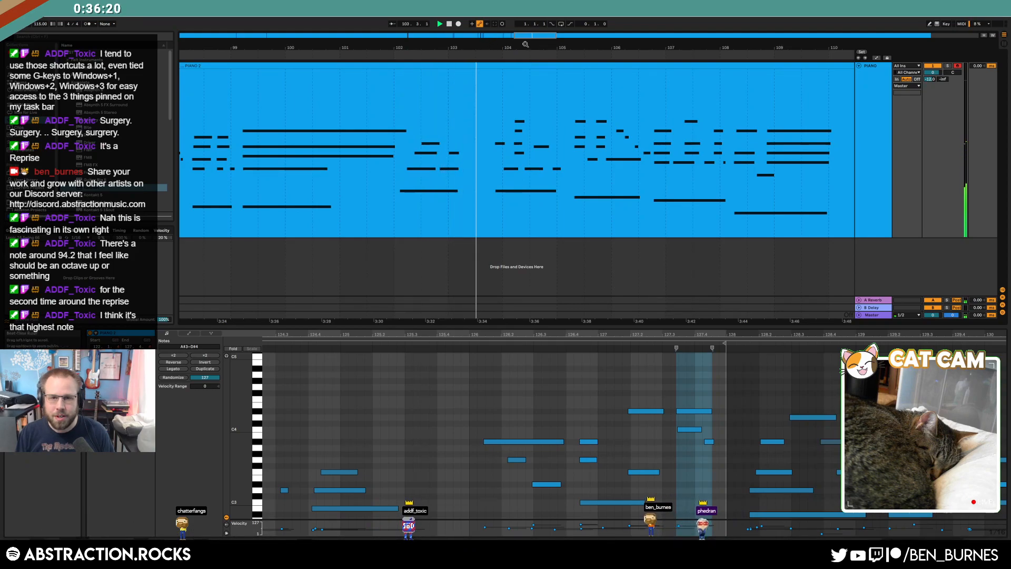
pyautogui.moveTo(528, 36); pyautogui.dragTo(532, 36)
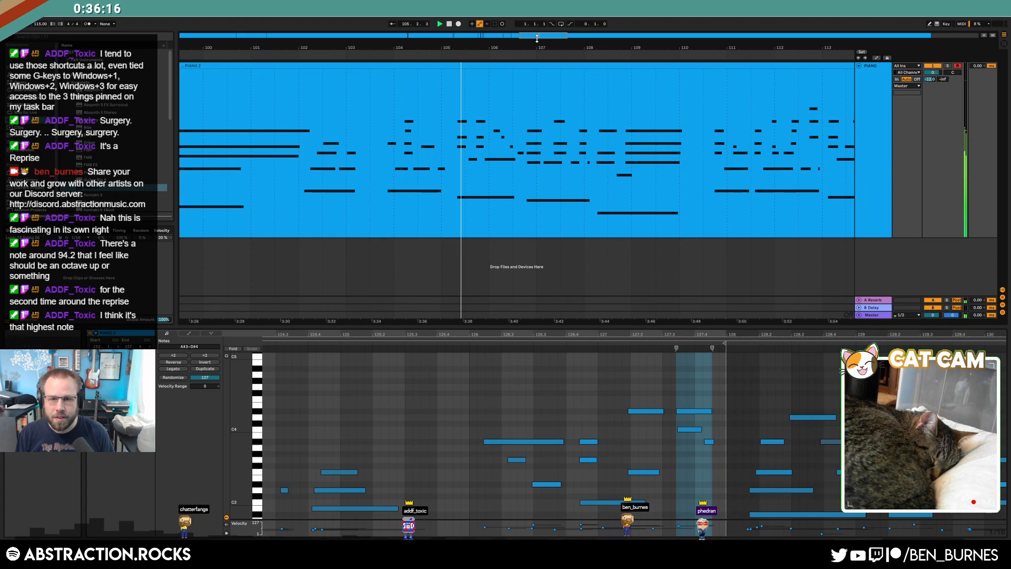
pyautogui.moveTo(537, 39)
pyautogui.mouseDown()
pyautogui.moveTo(537, 28)
pyautogui.moveTo(509, 32)
pyautogui.mouseUp()
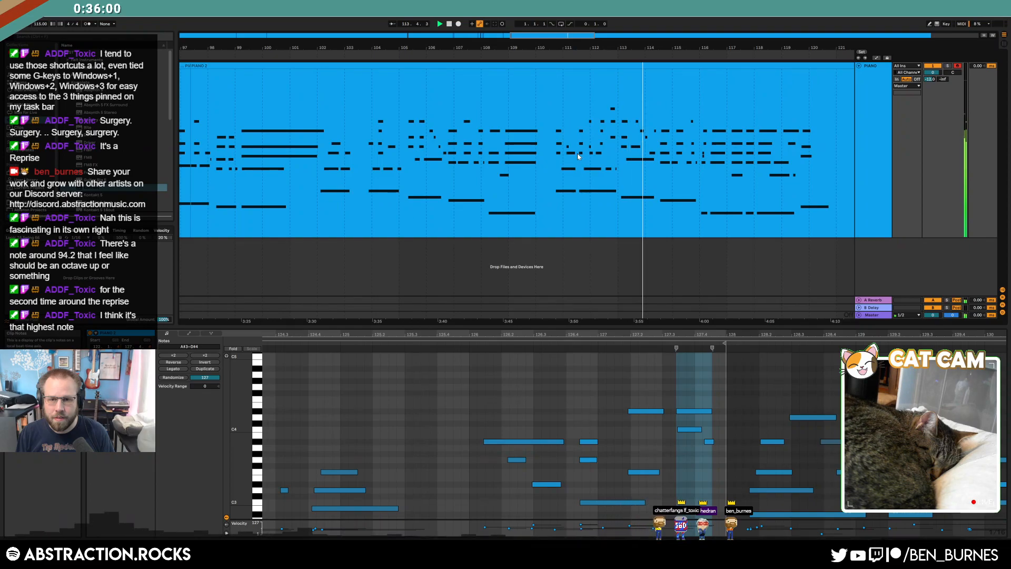
pyautogui.moveTo(578, 156); pyautogui.dragTo(320, 171)
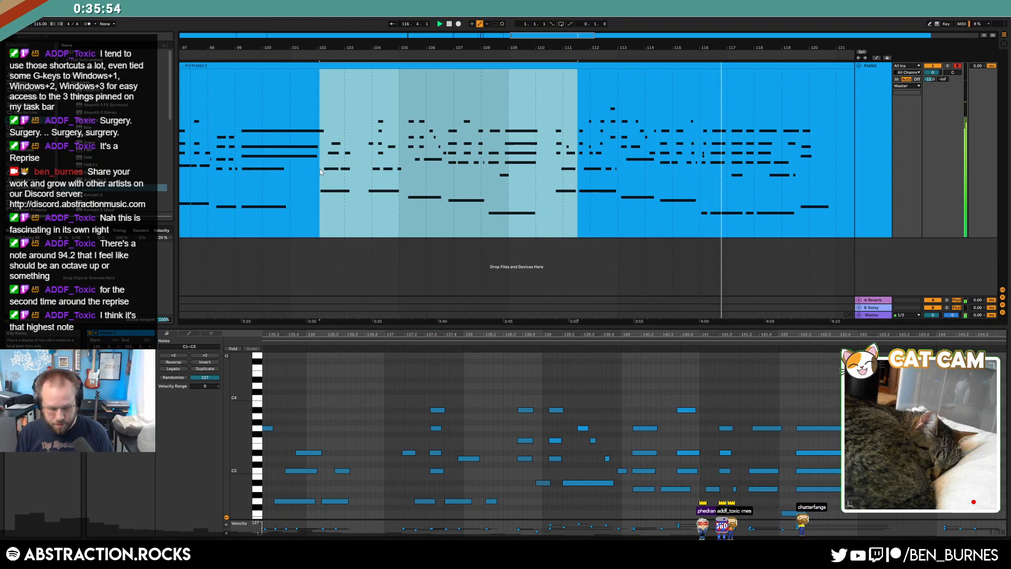
pyautogui.hotkey('ctrl', 'v')
pyautogui.click(250, 53)
pyautogui.scroll(3, 398, 165)
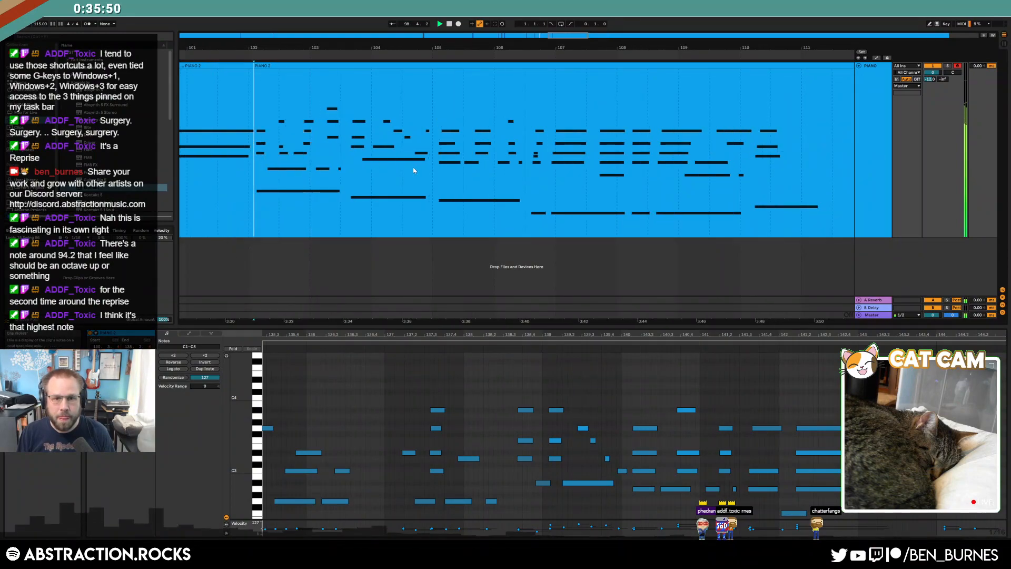
# - Delete the short stretch of time in the second half of bar 106, and cut the time from bar 101 to bar 102
pyautogui.moveTo(547, 189); pyautogui.dragTo(529, 188)
pyautogui.hotkey('ctrl', 'shift', 'Delete')
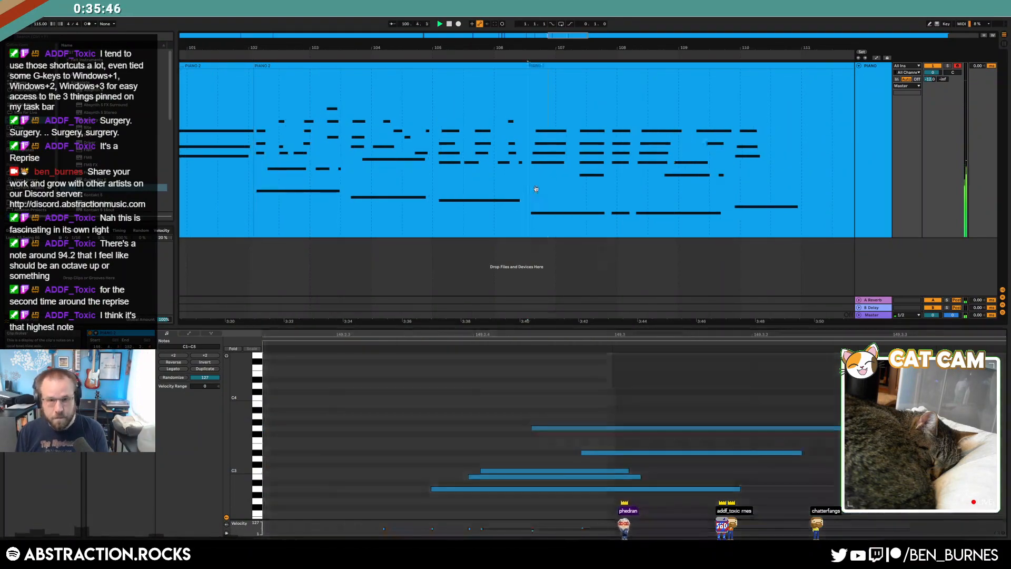
pyautogui.moveTo(567, 34); pyautogui.dragTo(550, 29)
pyautogui.moveTo(428, 184); pyautogui.dragTo(477, 185)
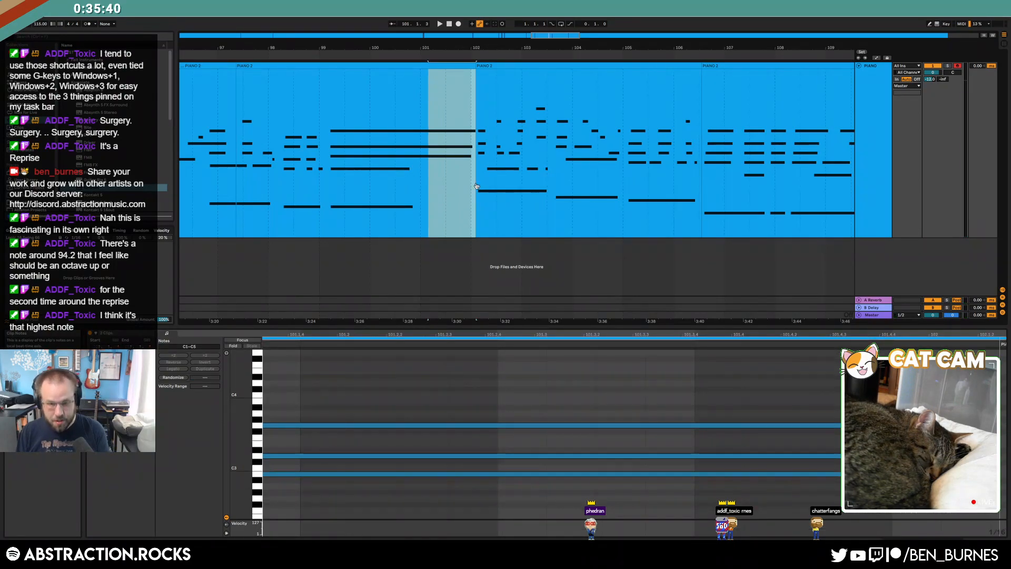
pyautogui.hotkey('ctrl', 'shift', 'Delete')
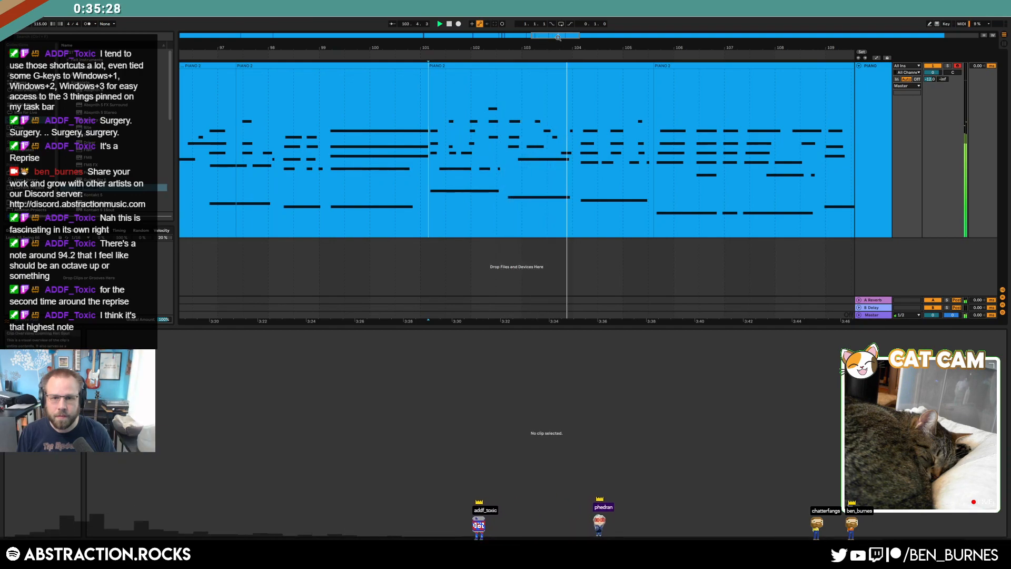
# - Delete the time from about the middle of bar 105 to early in bar 107 and listen to the rest of the piano part
pyautogui.moveTo(558, 36); pyautogui.dragTo(571, 36)
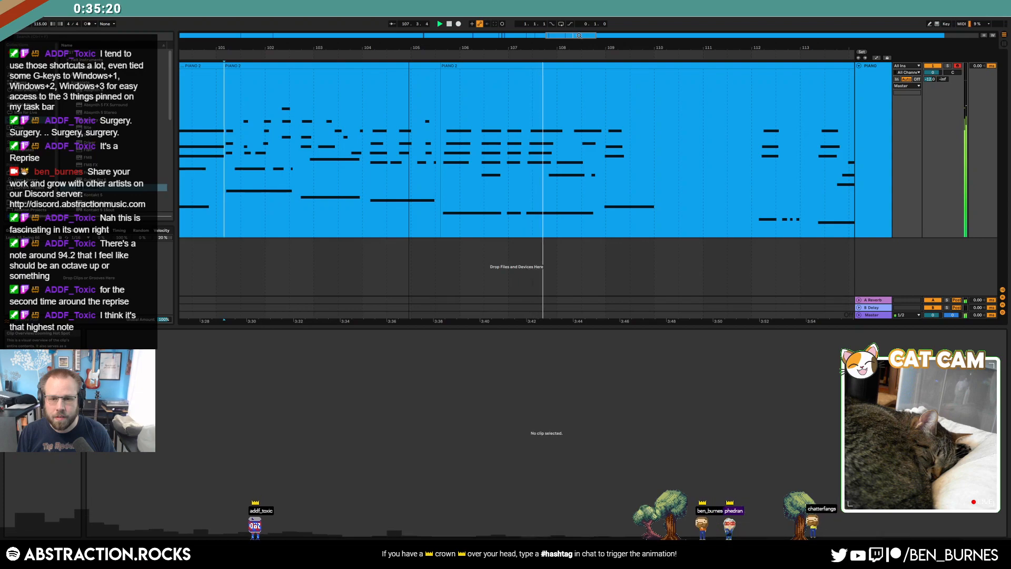
pyautogui.moveTo(525, 204); pyautogui.dragTo(440, 199)
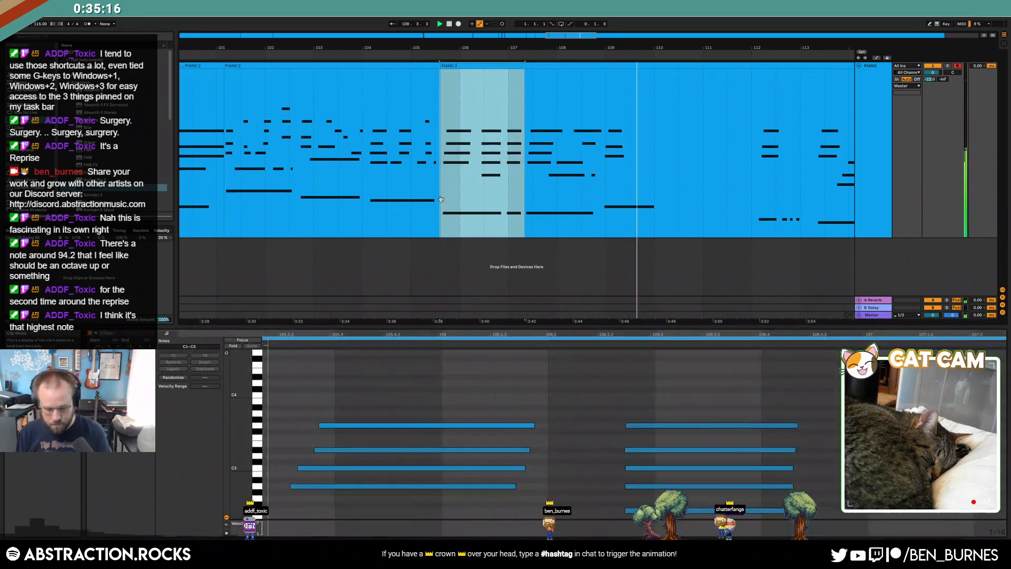
pyautogui.hotkey('ctrl', 'shift', 'Delete')
pyautogui.moveTo(571, 36)
pyautogui.mouseDown()
pyautogui.moveTo(587, 37)
pyautogui.moveTo(562, 46)
pyautogui.moveTo(481, 31)
pyautogui.mouseUp()
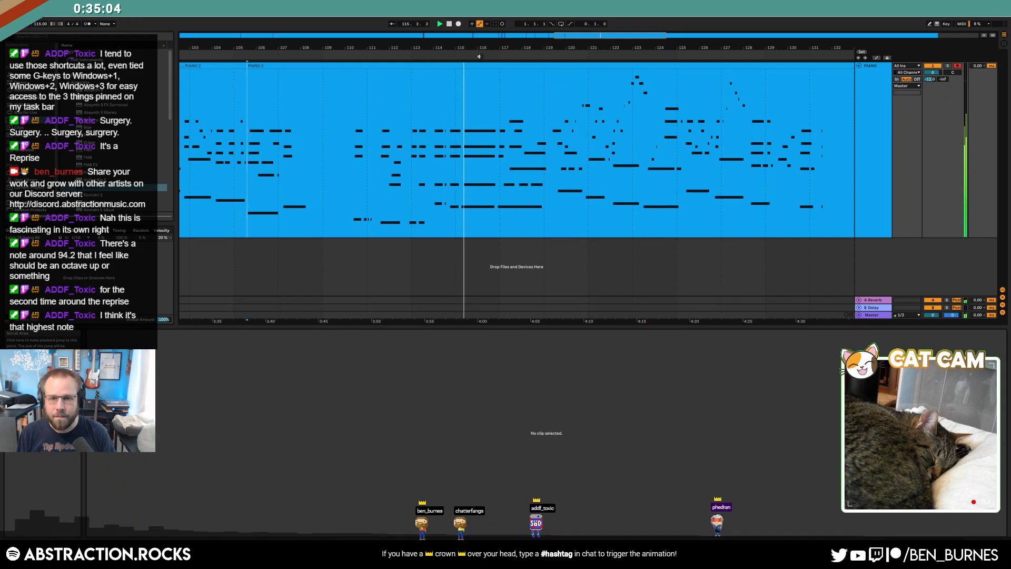
# - Delete the time from late in bar 108 to the start of bar 119 and play across the new join from bar 105
pyautogui.click(505, 56)
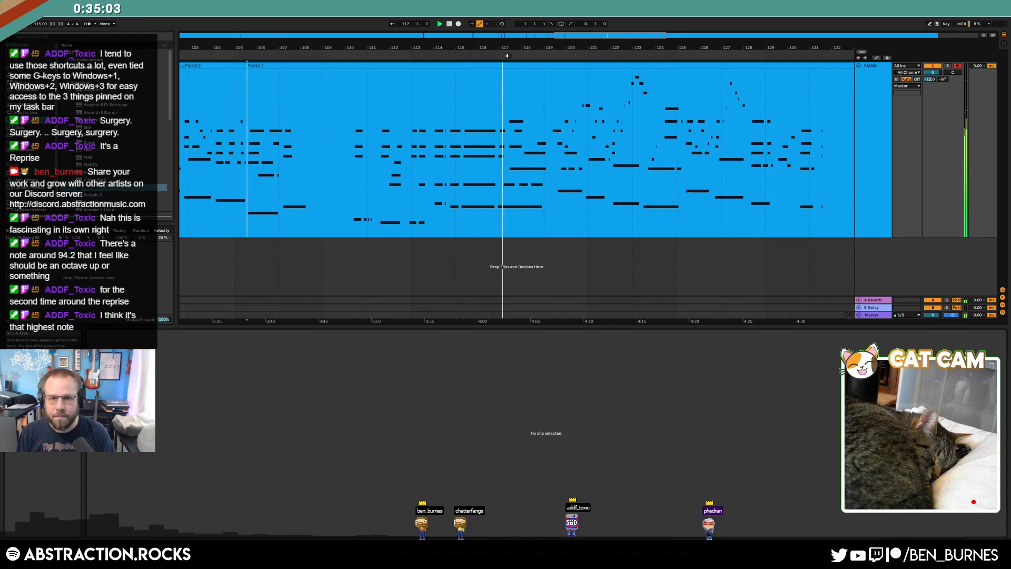
pyautogui.click(556, 57)
pyautogui.press('space')
pyautogui.moveTo(552, 168)
pyautogui.mouseDown()
pyautogui.moveTo(334, 190)
pyautogui.moveTo(552, 182)
pyautogui.mouseUp()
pyautogui.click(334, 190)
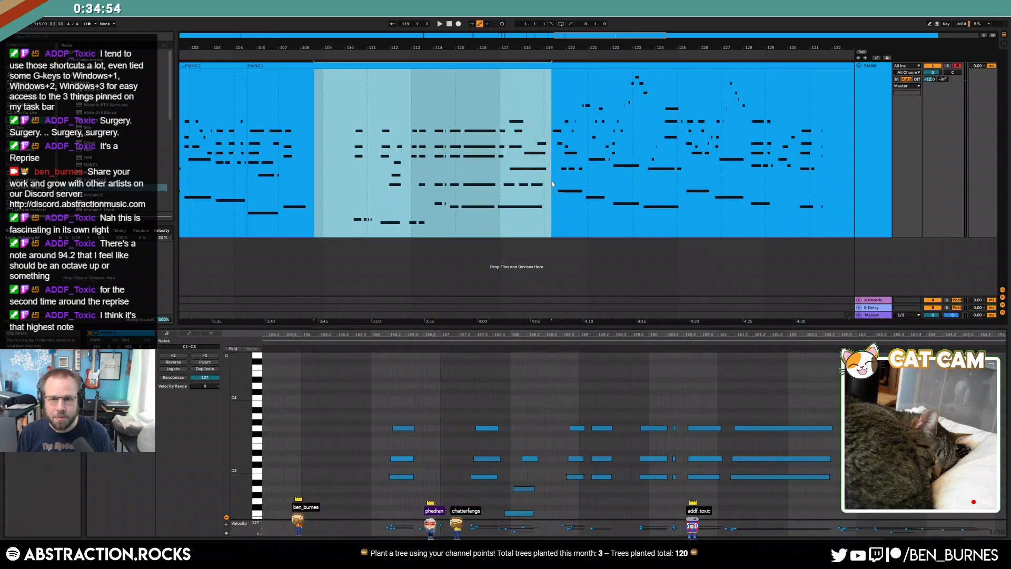
pyautogui.hotkey('ctrl', 'shift', 'Delete')
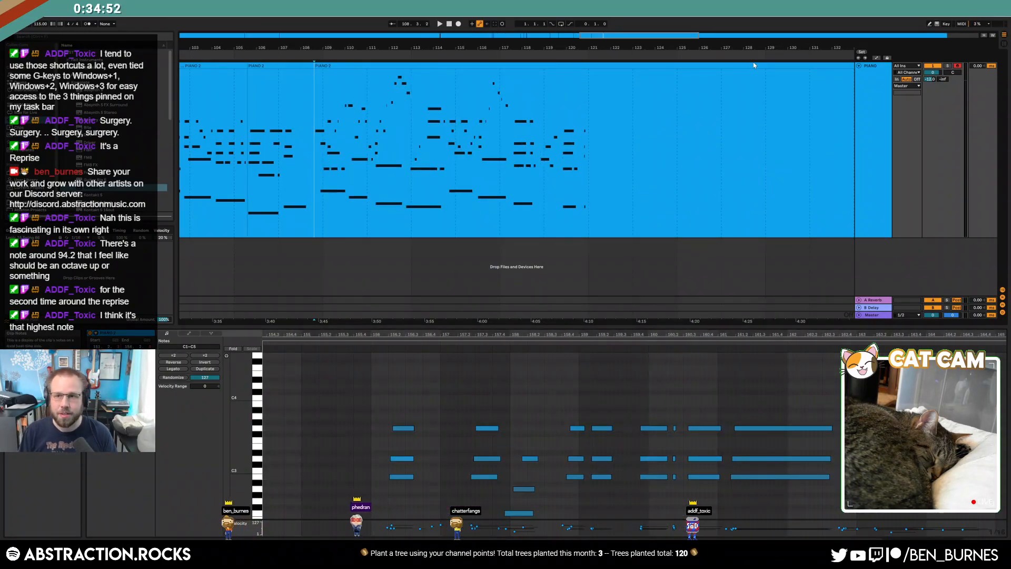
pyautogui.moveTo(649, 34); pyautogui.dragTo(637, 141)
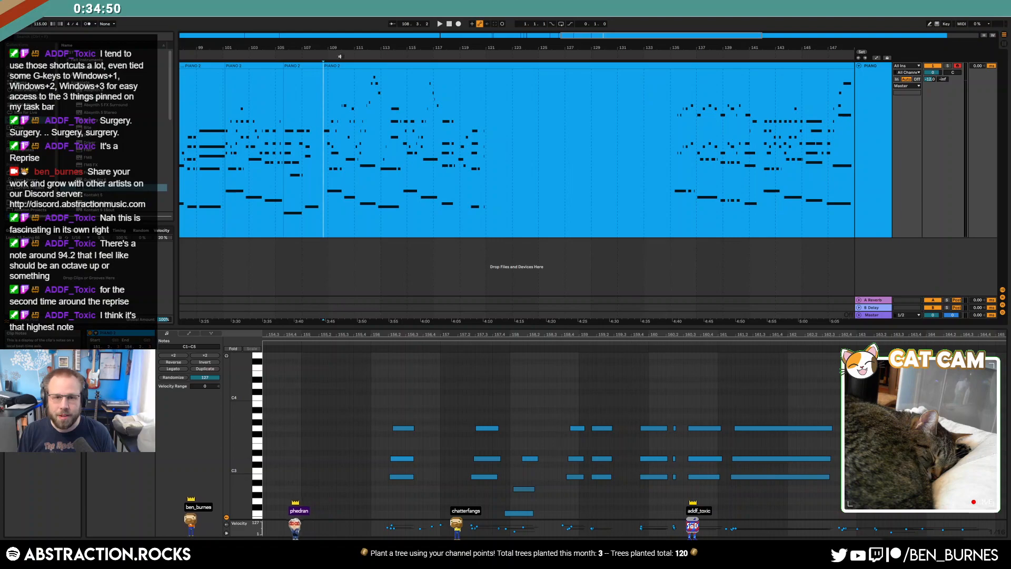
pyautogui.moveTo(588, 47); pyautogui.dragTo(421, 54)
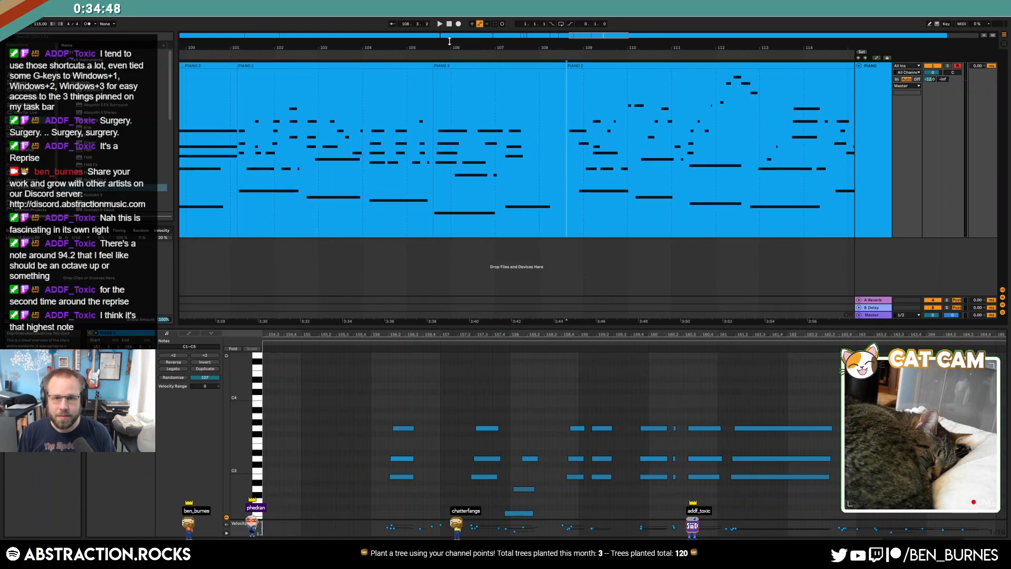
pyautogui.click(417, 56)
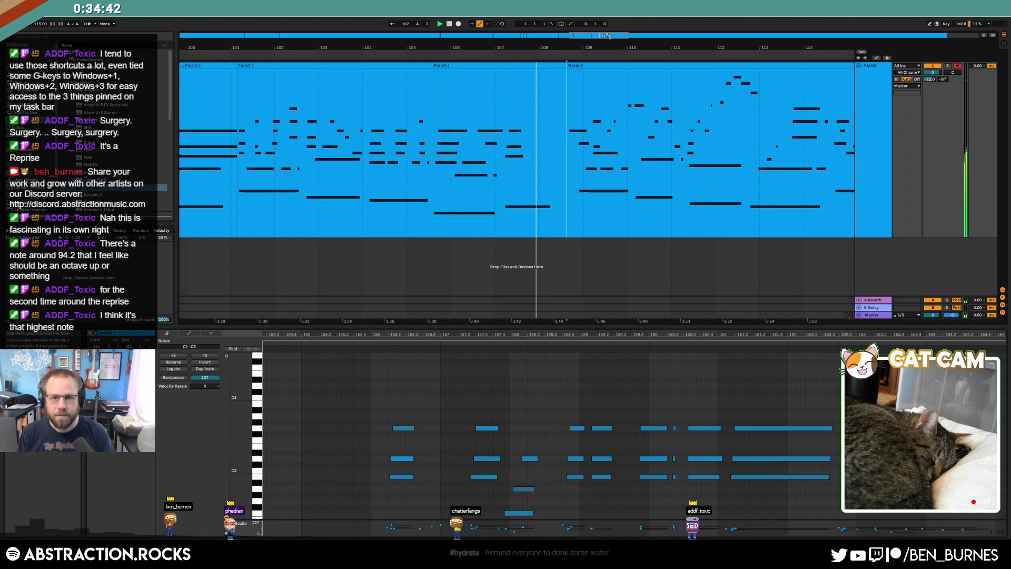
pyautogui.moveTo(607, 42); pyautogui.dragTo(613, 35)
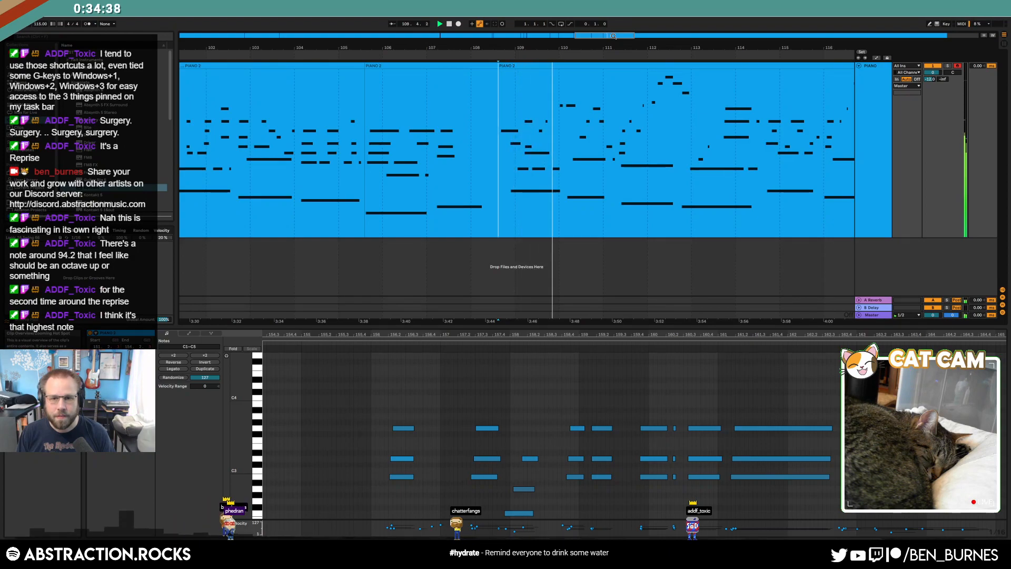
pyautogui.moveTo(615, 36); pyautogui.dragTo(621, 35)
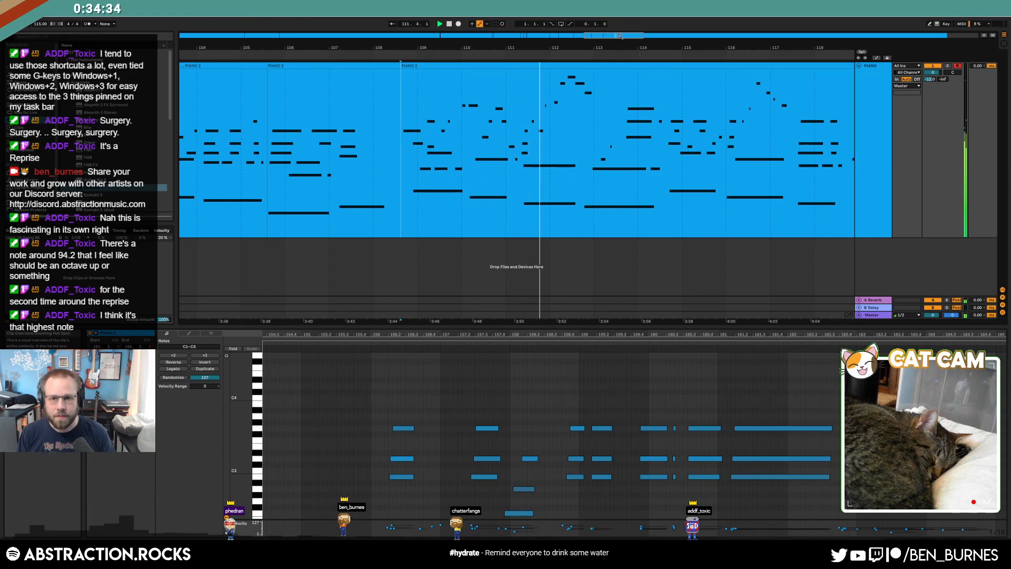
# - Show the piano clip's sustain envelope and try a brief pedal release around the middle of bar 111, listening from about bar 110
pyautogui.click(528, 67)
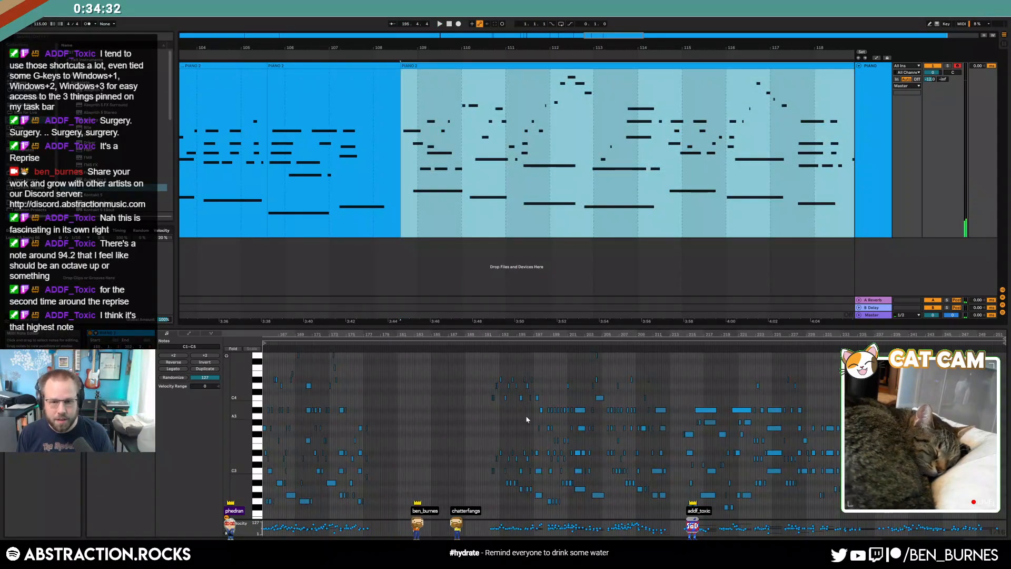
pyautogui.press('z')
pyautogui.click(175, 335)
pyautogui.click(206, 347)
pyautogui.click(225, 336)
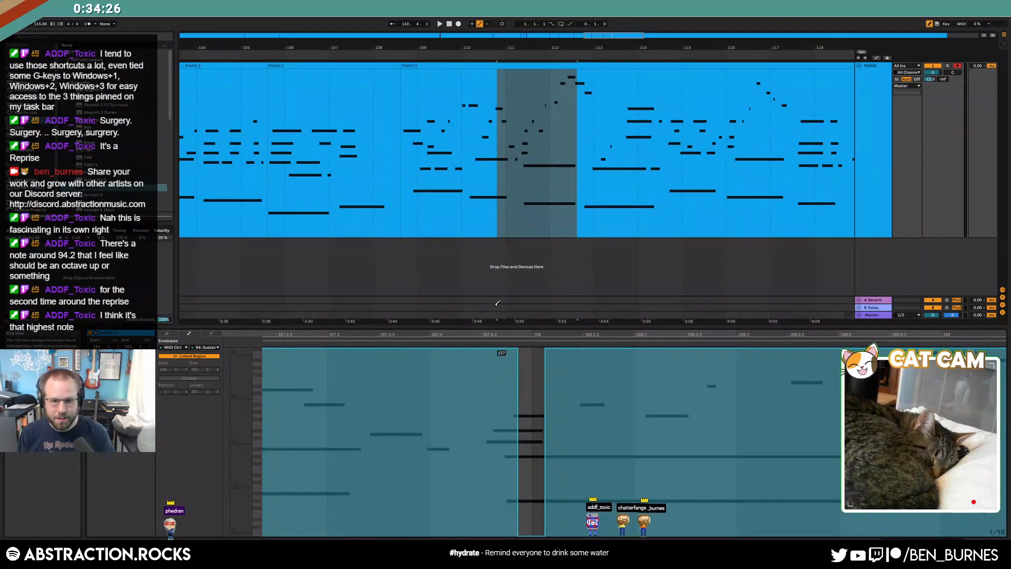
pyautogui.click(495, 357)
pyautogui.click(458, 55)
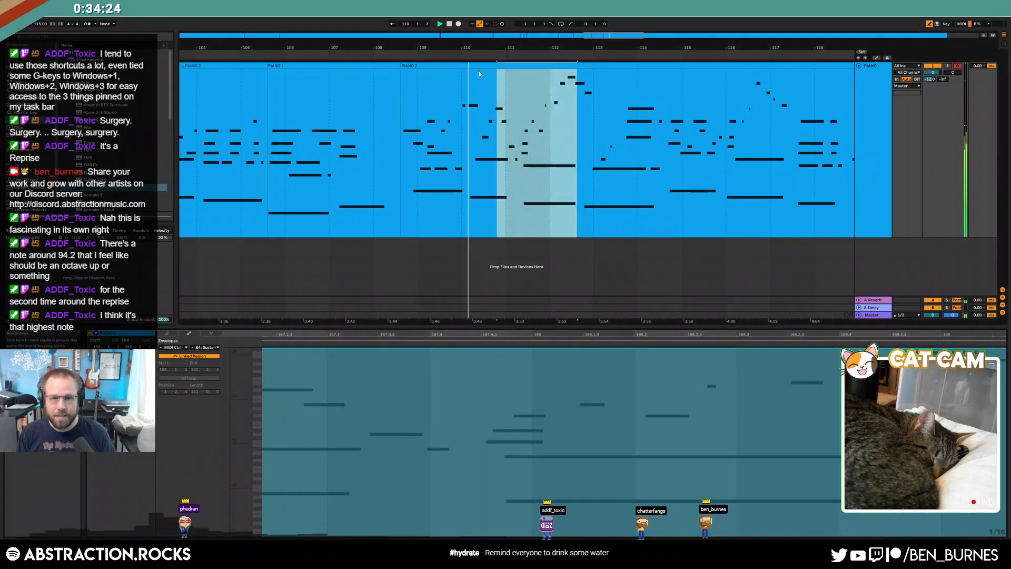
pyautogui.click(516, 99)
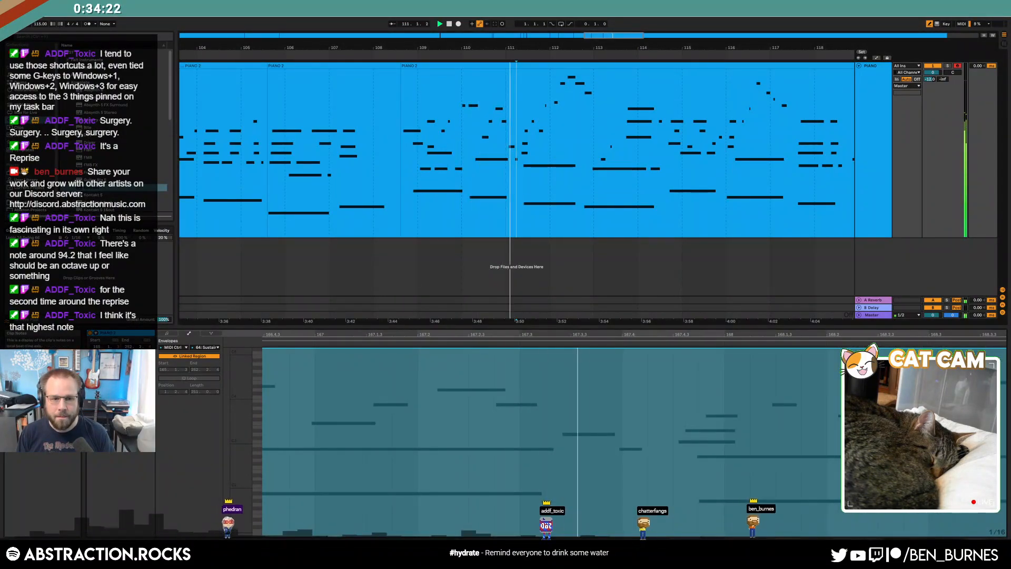
# - Draw a brief sustain pedal release at the chord change around the middle of bar 111 and play it back
pyautogui.click(167, 332)
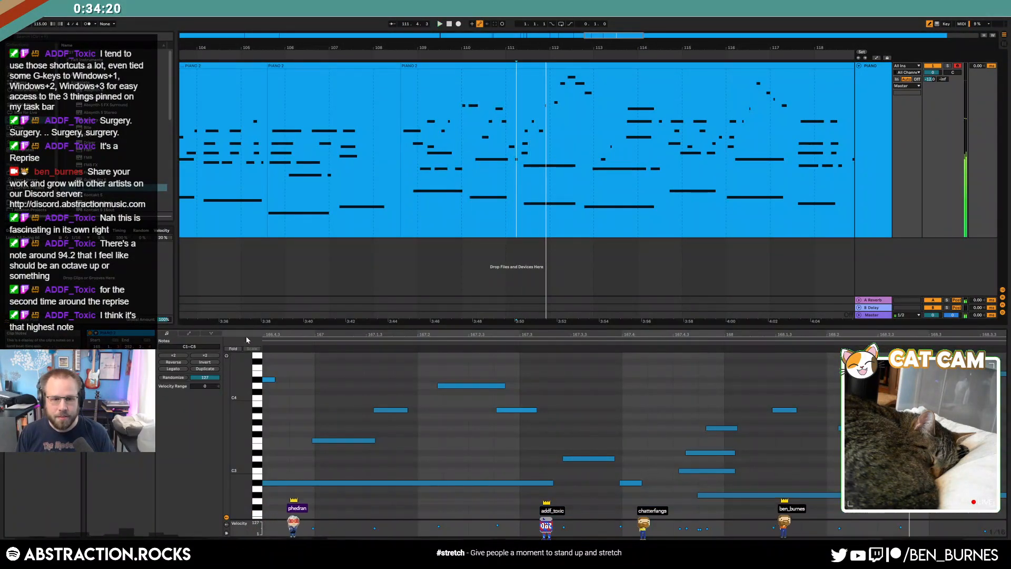
pyautogui.click(190, 334)
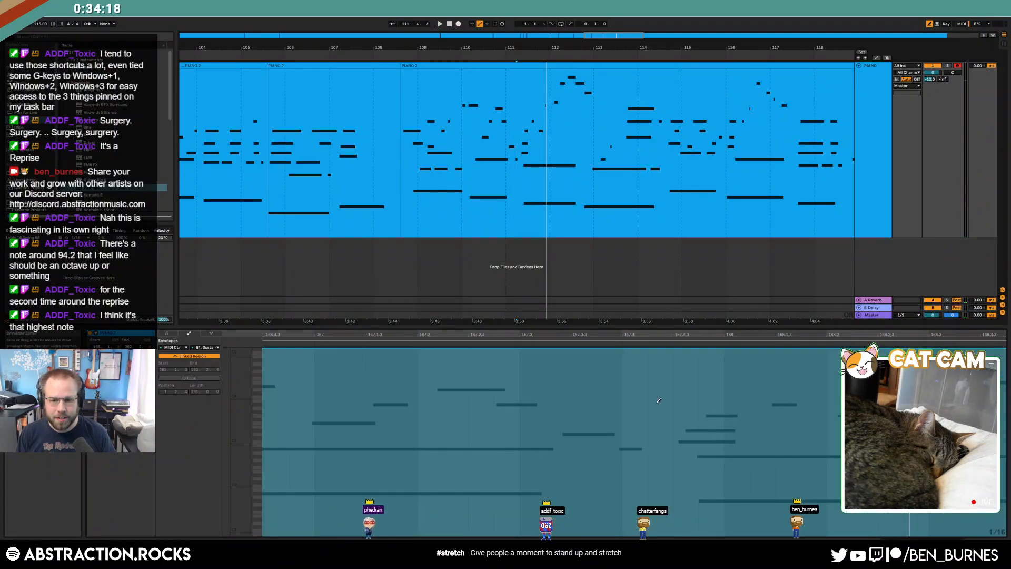
pyautogui.moveTo(498, 158); pyautogui.dragTo(583, 195)
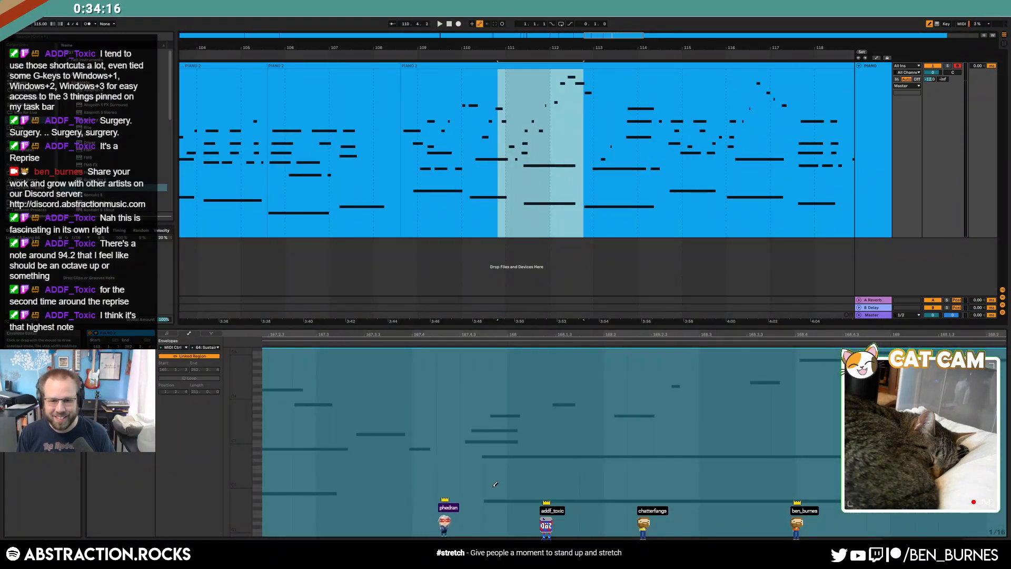
pyautogui.click(496, 526)
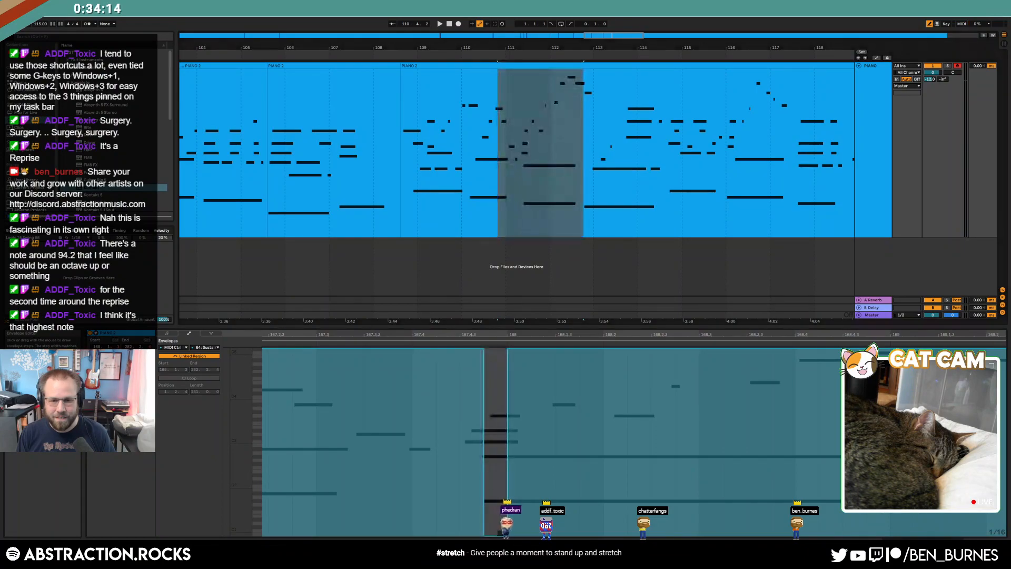
pyautogui.press('space')
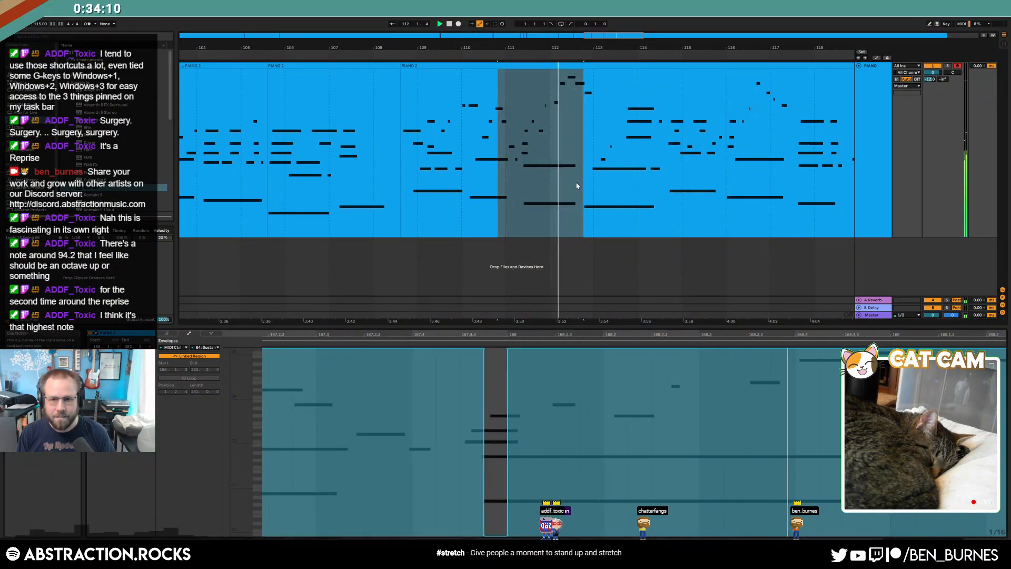
# - Raise the E4 note early in bar 112 to F4 and check the high notes that follow it during playback
pyautogui.click(167, 334)
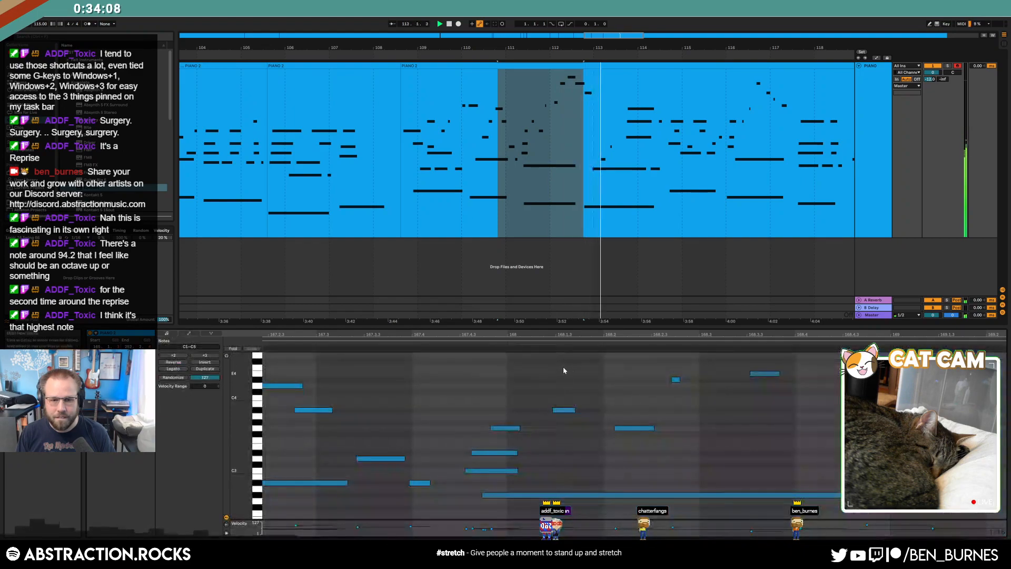
pyautogui.scroll(5, 679, 387)
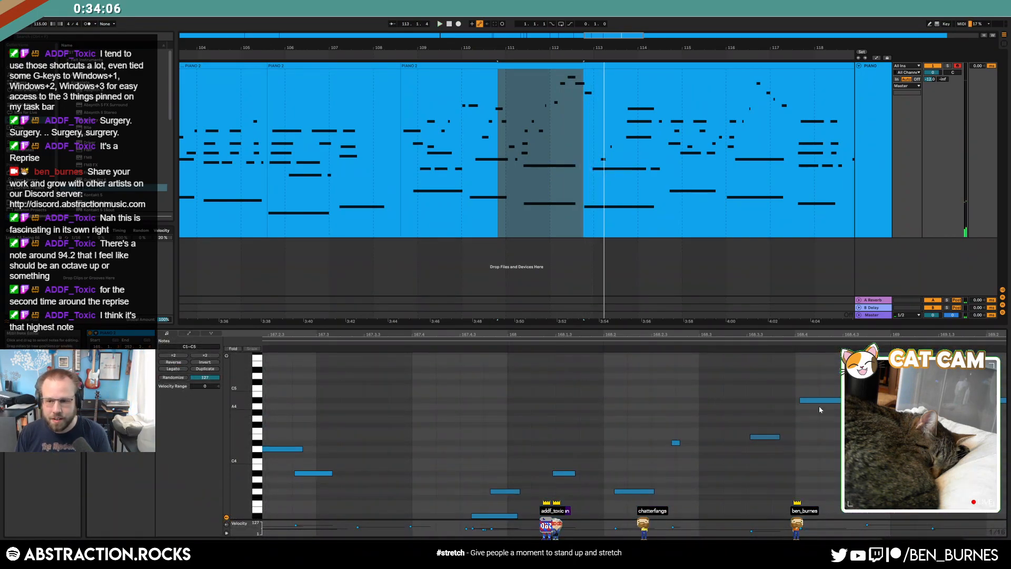
pyautogui.moveTo(758, 437); pyautogui.dragTo(758, 430)
pyautogui.click(597, 344)
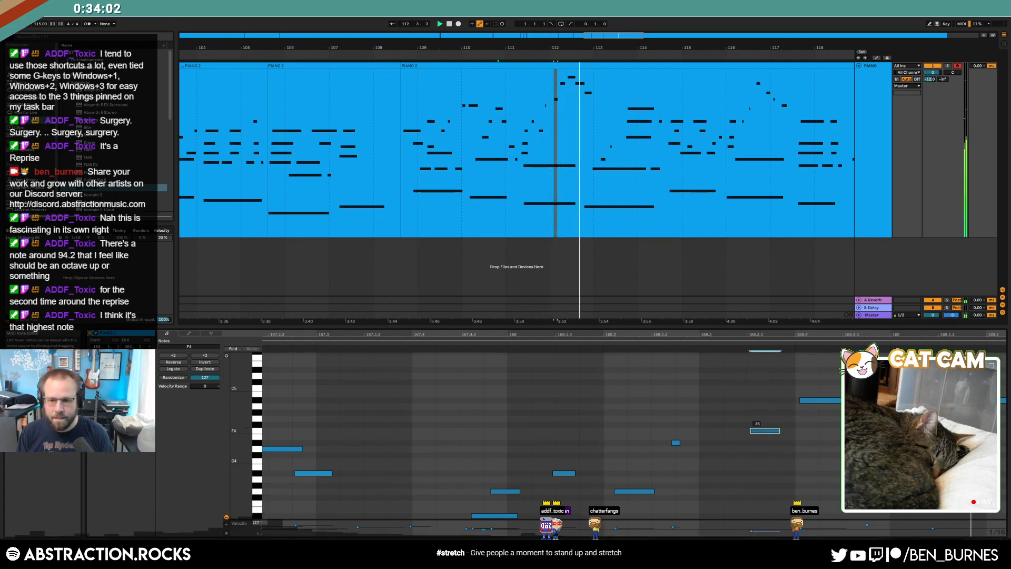
pyautogui.click(895, 388)
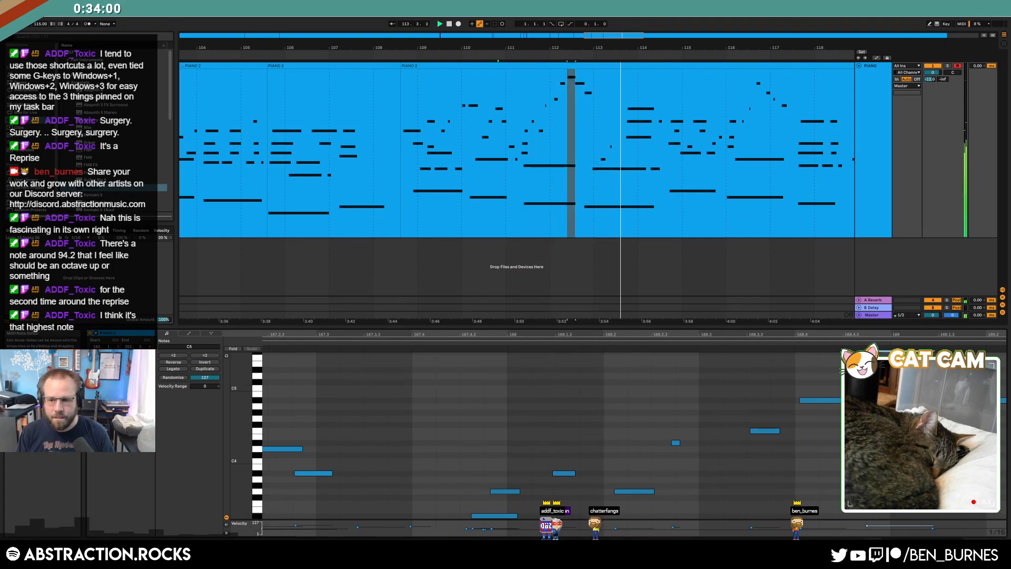
pyautogui.click(974, 400)
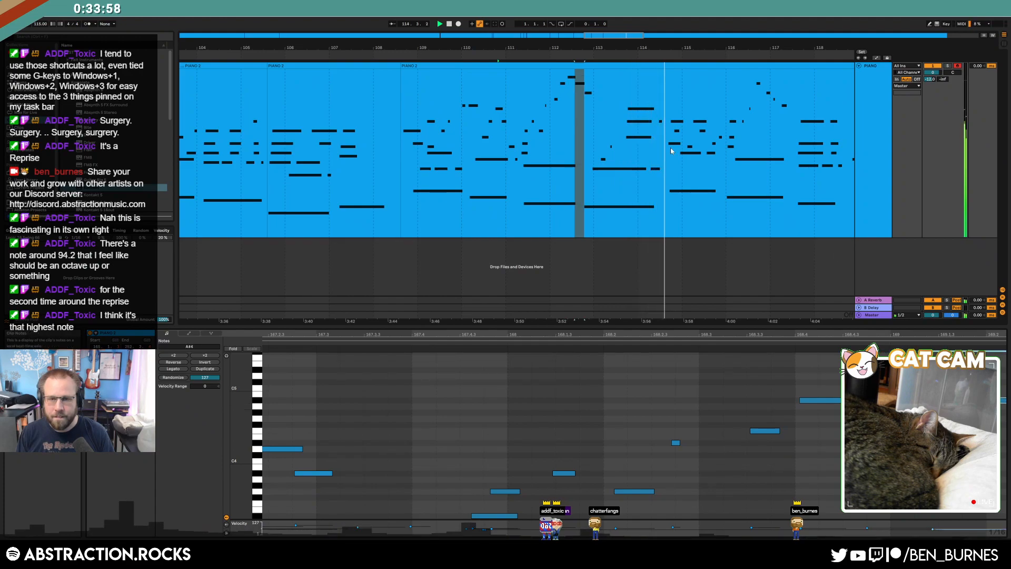
pyautogui.moveTo(609, 41); pyautogui.dragTo(605, 63)
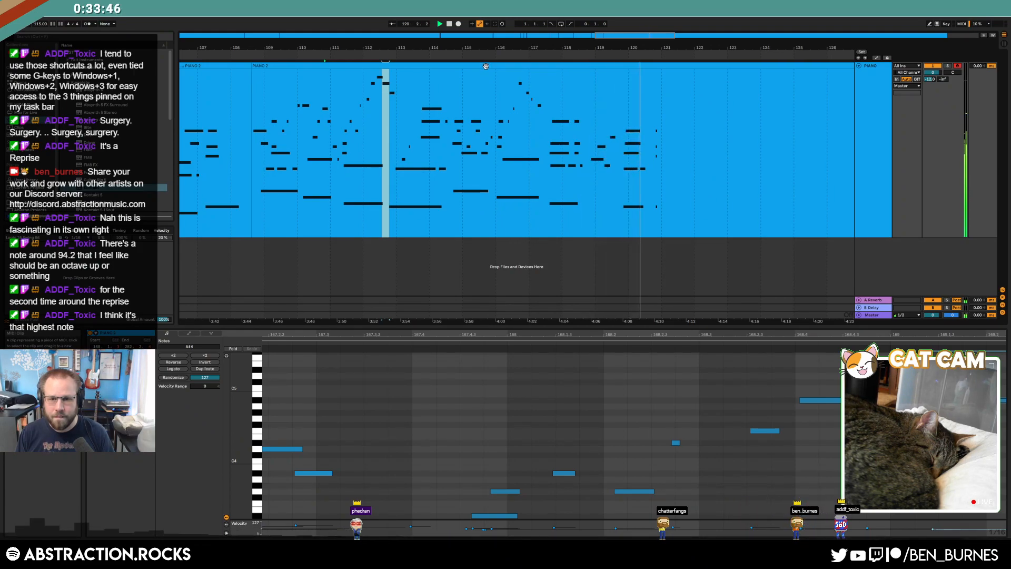
# - Remove the piano material from the middle of bar 114 onward, move the next piano clip up to that point, and play from bar 112
pyautogui.moveTo(450, 194); pyautogui.dragTo(807, 178)
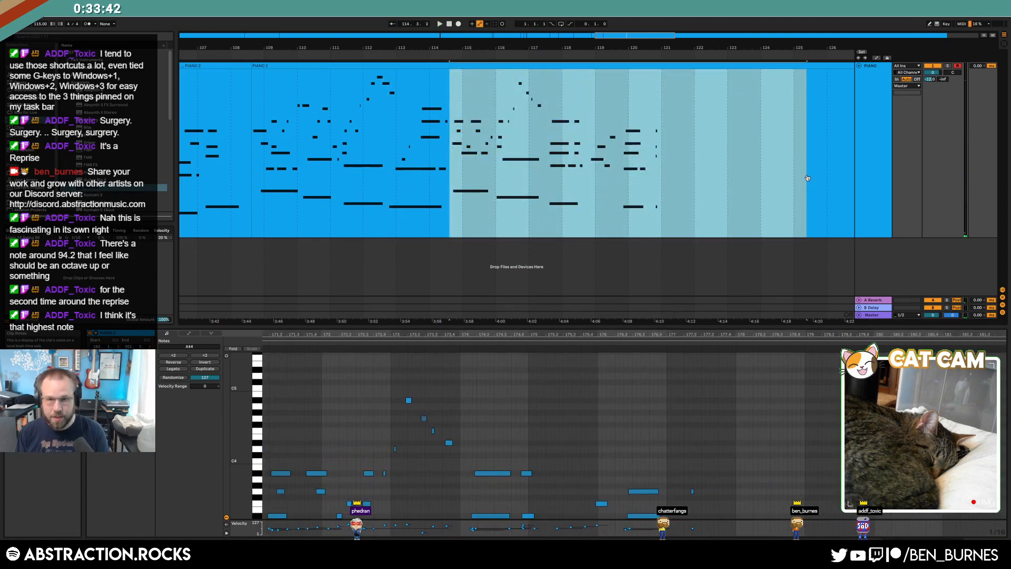
pyautogui.press('Delete')
pyautogui.moveTo(453, 66); pyautogui.dragTo(483, 93)
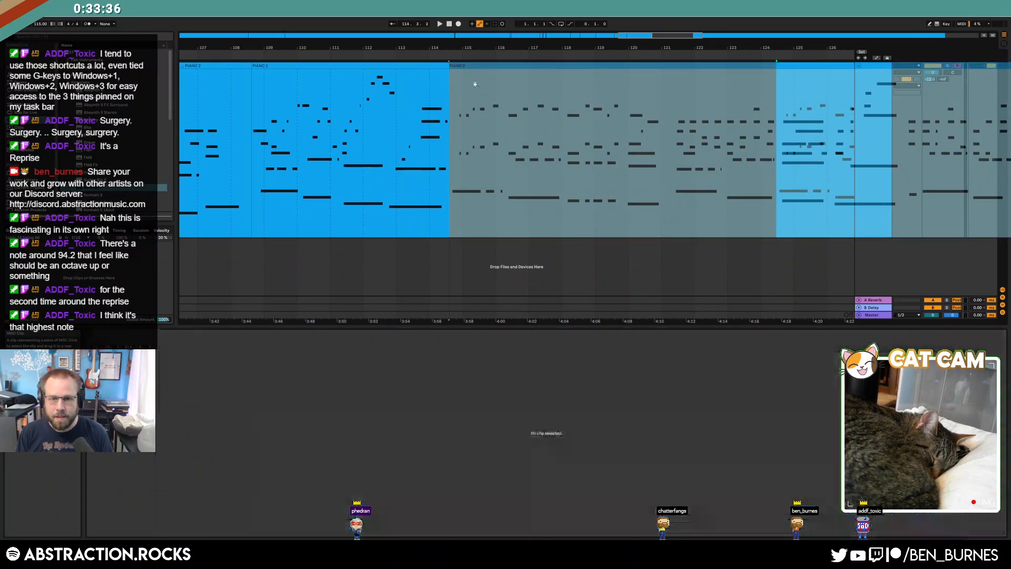
pyautogui.click(367, 54)
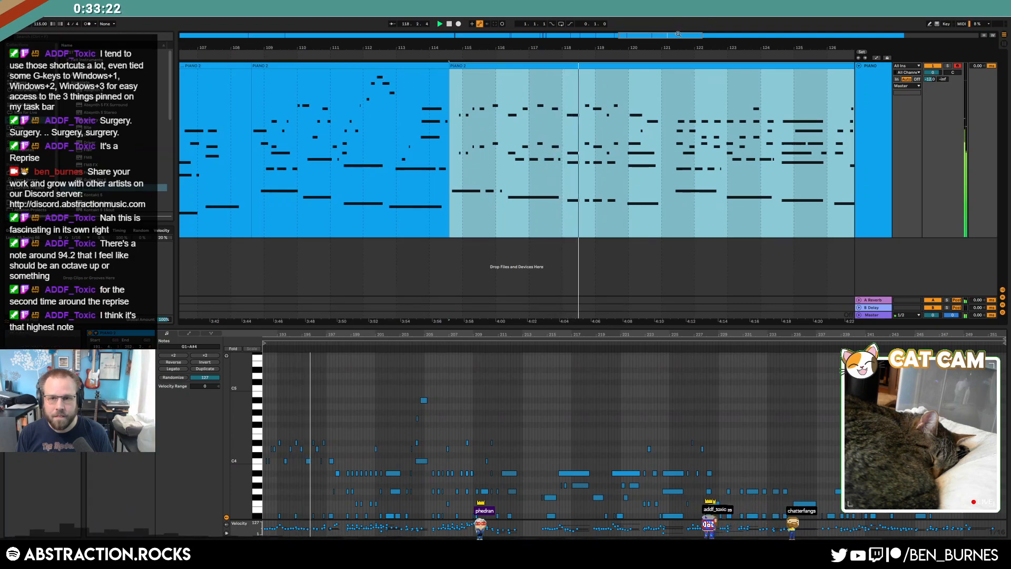
# - Delete the time from the middle of bar 114 to early in bar 121 and play from the new join
pyautogui.hscroll(3, 569, 148)
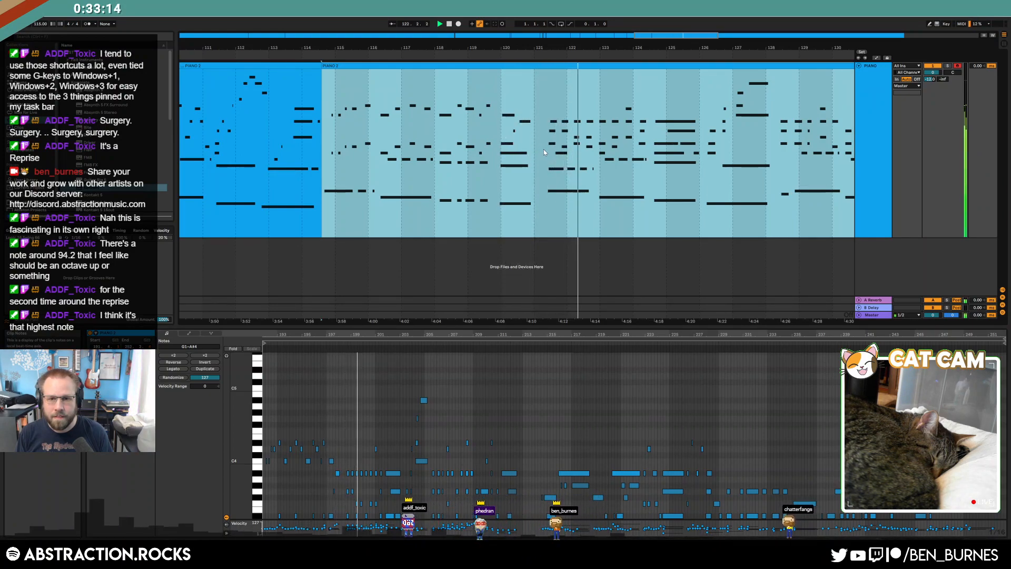
pyautogui.moveTo(546, 148); pyautogui.dragTo(322, 151)
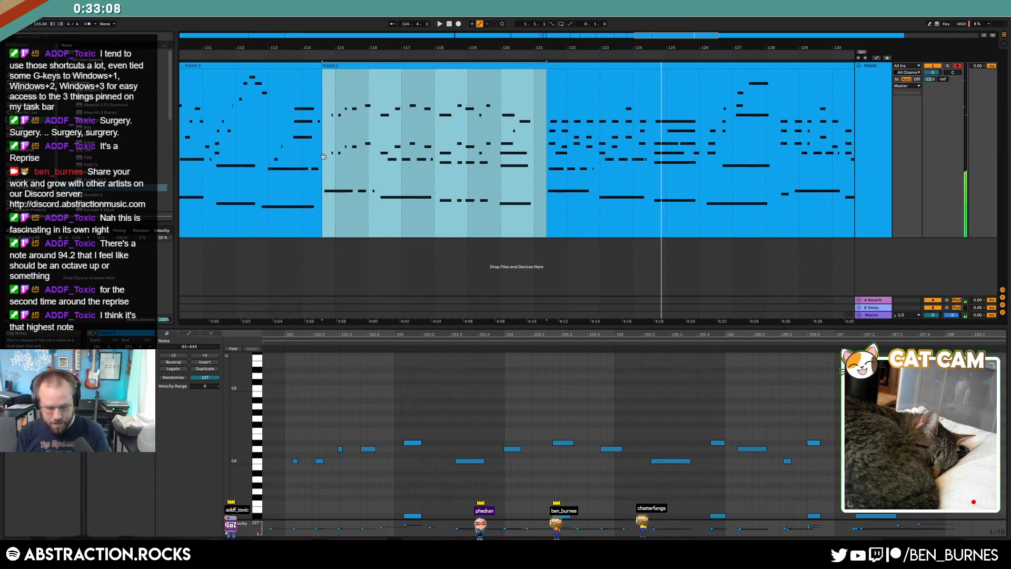
pyautogui.hotkey('ctrl', 'shift', 'Delete')
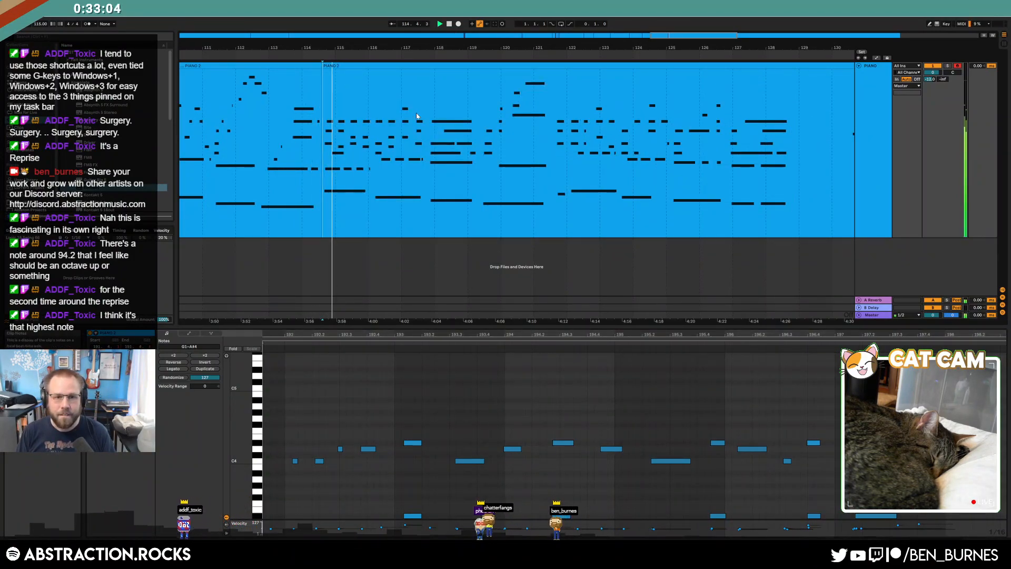
# - Raise the long A#3 note starting late in bar 117 by two semitones to C4
pyautogui.click(434, 64)
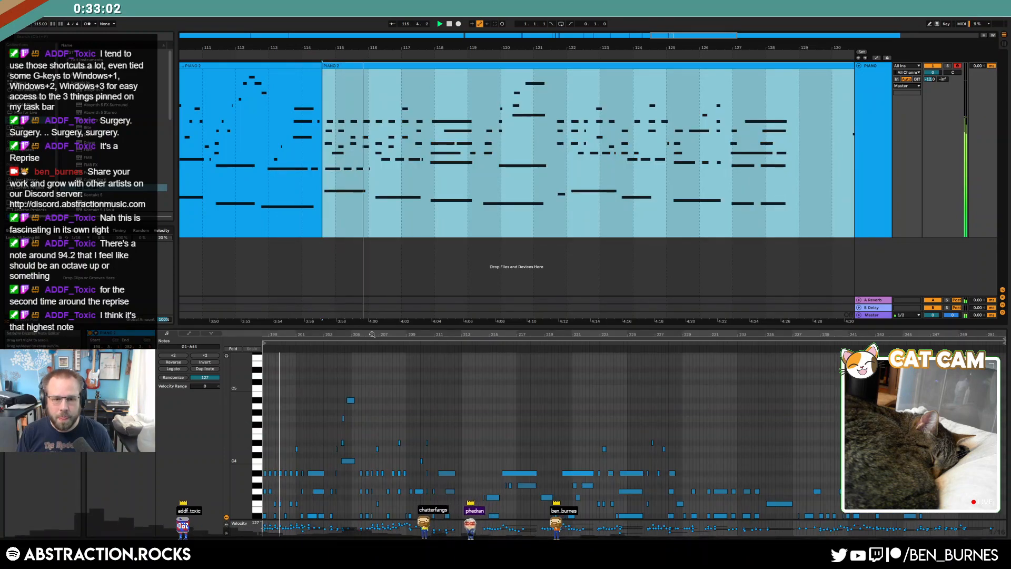
pyautogui.click(775, 388)
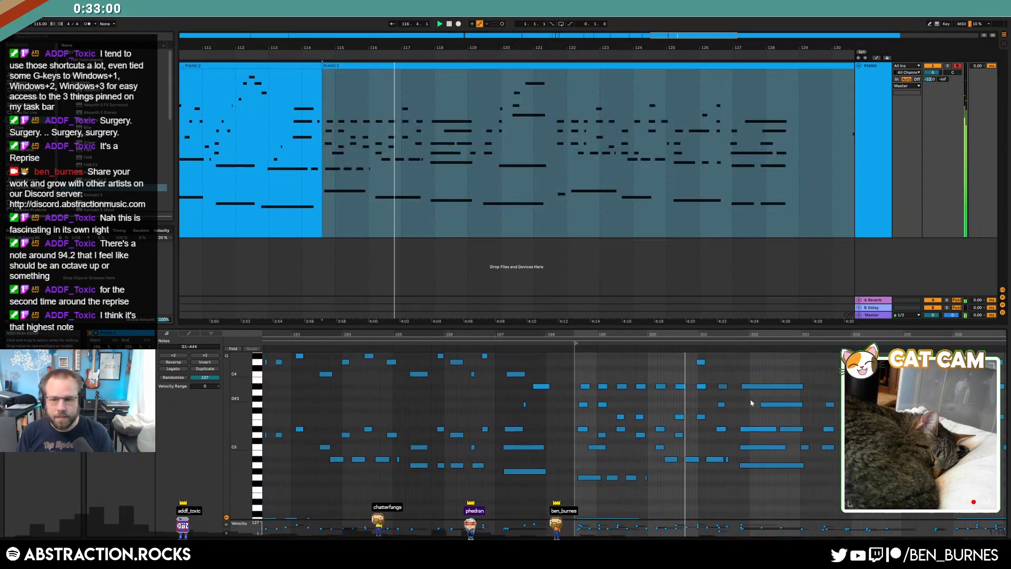
pyautogui.scroll(-1, 751, 402)
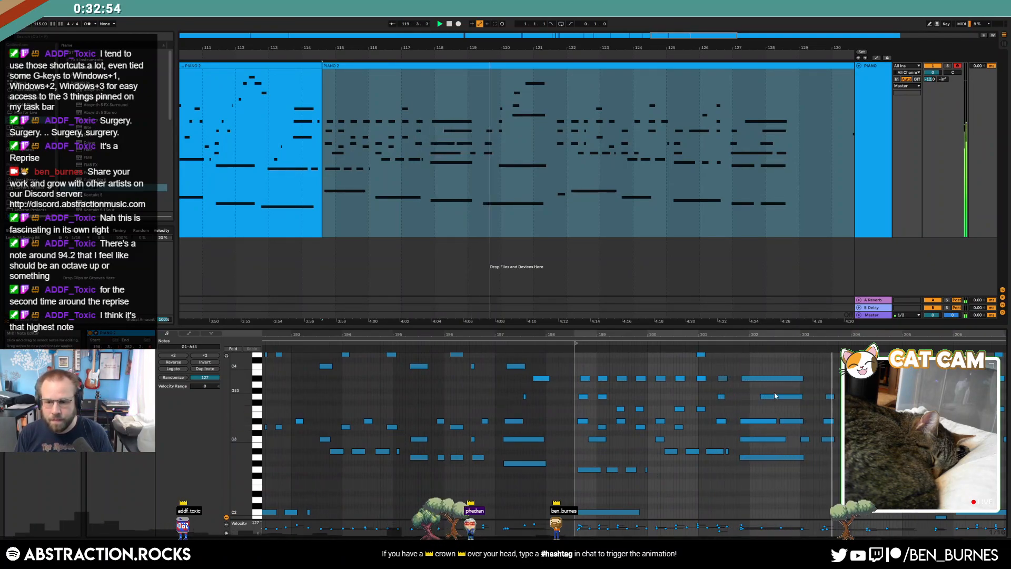
pyautogui.scroll(3, 769, 386)
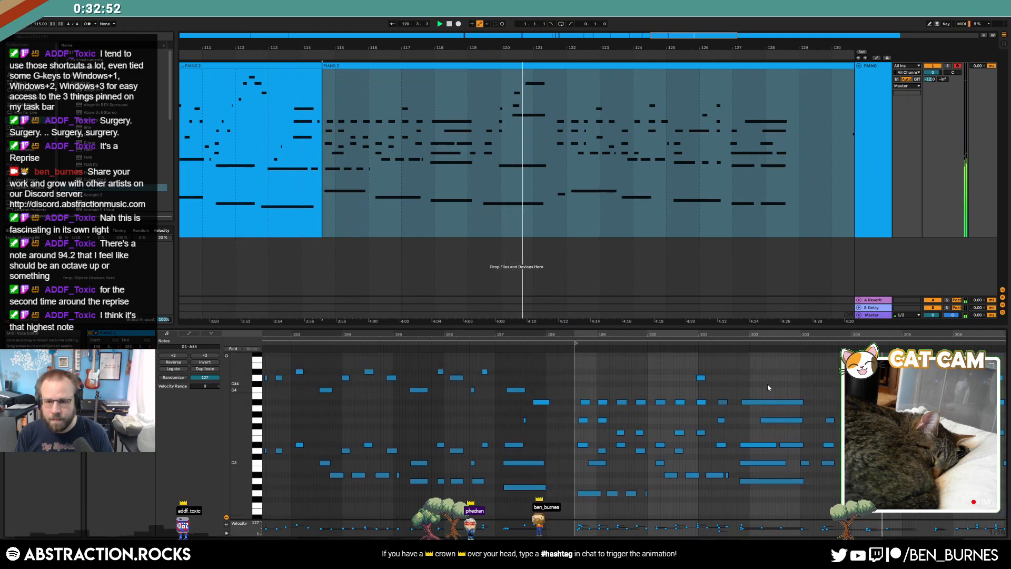
pyautogui.click(770, 400)
pyautogui.press('Up')
pyautogui.press('Up')
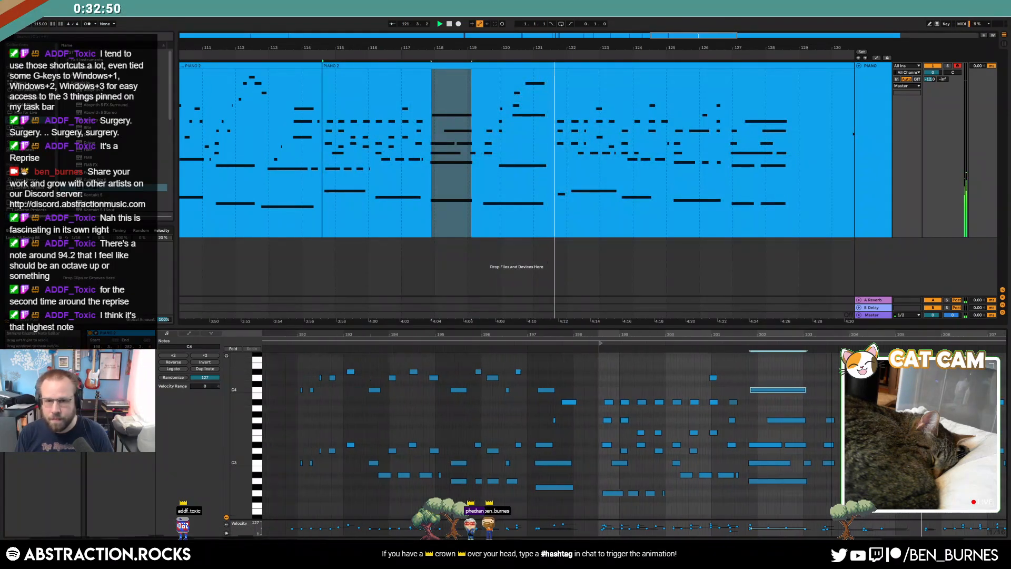
# - Delete the short stretch of time early in bar 121 between the long held notes and the next phrase
pyautogui.click(567, 176)
pyautogui.moveTo(555, 152); pyautogui.dragTo(546, 152)
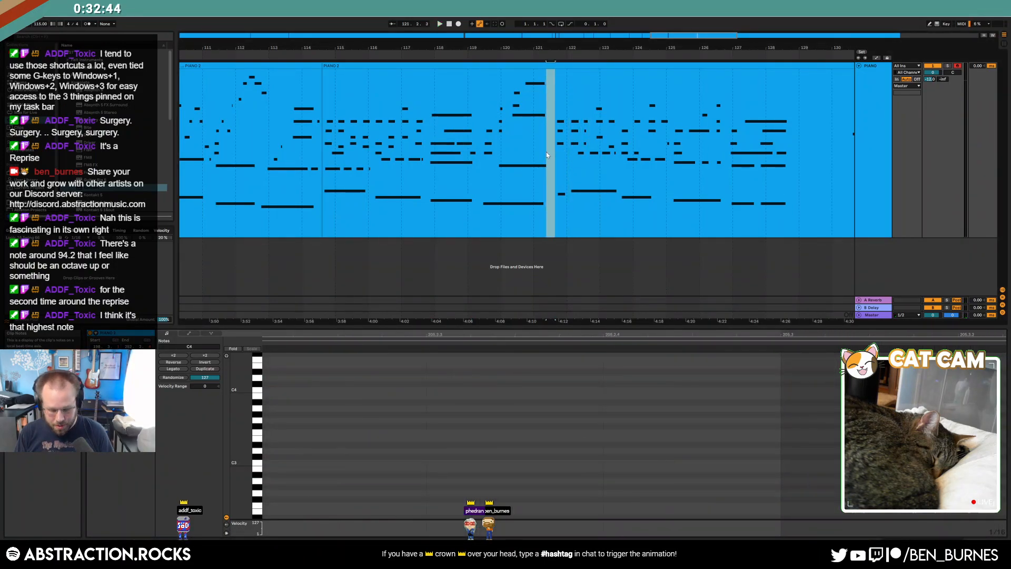
pyautogui.hotkey('ctrl', 'shift', 'Delete')
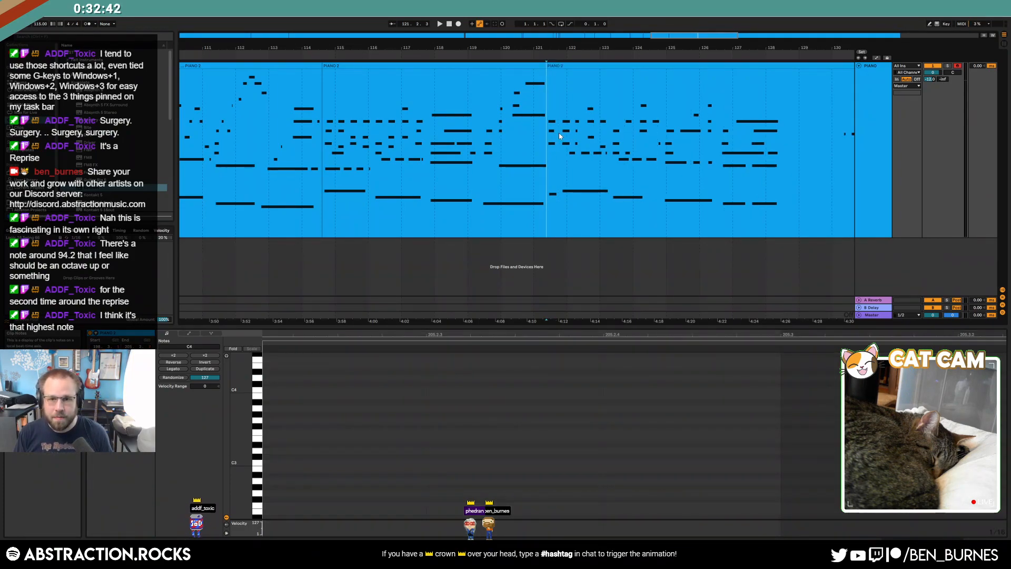
# - Open the piano clip starting early in bar 121 and delete its first short upper chord, keeping the low bass note
pyautogui.doubleClick(547, 90)
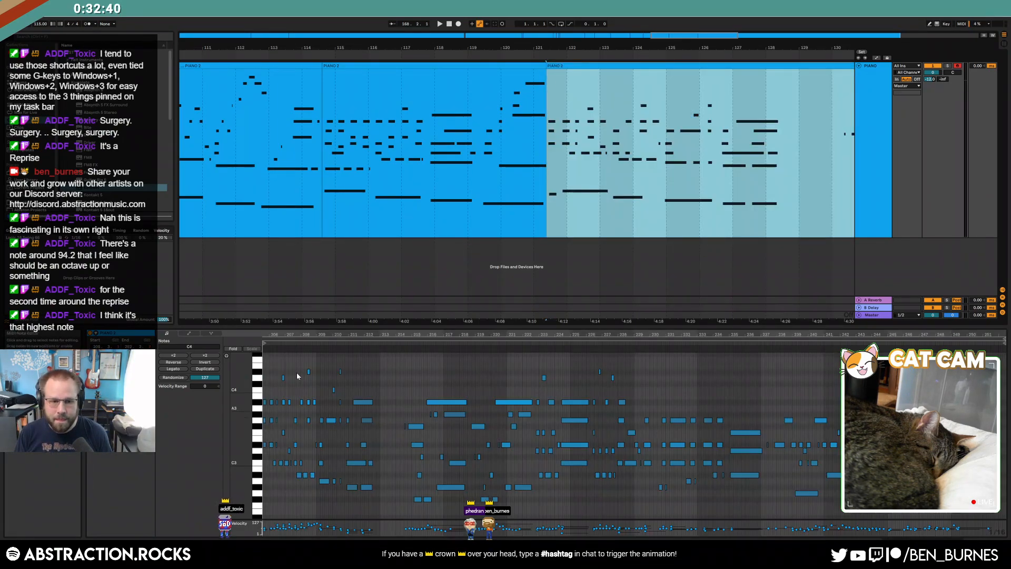
pyautogui.moveTo(276, 332); pyautogui.dragTo(652, 413)
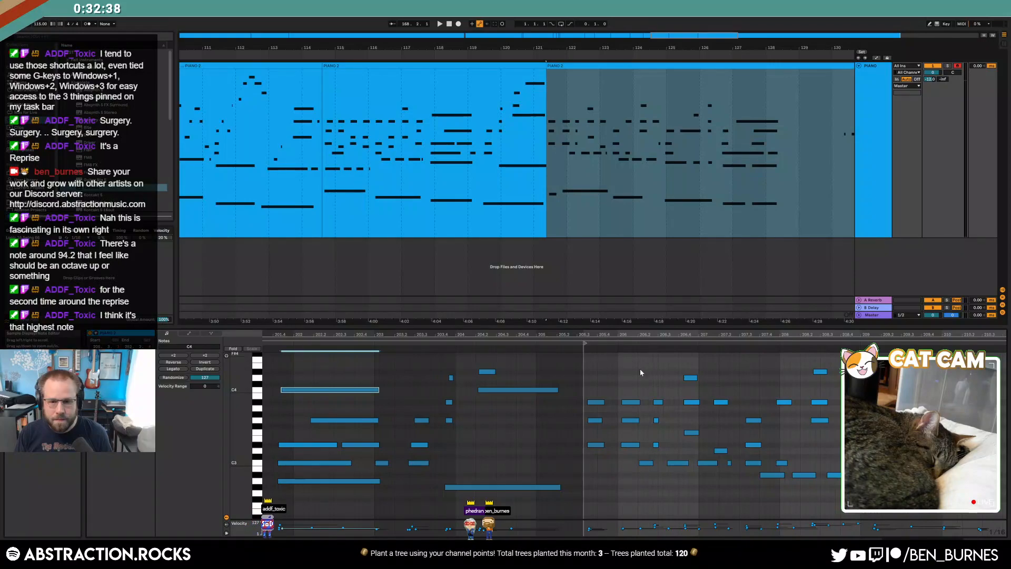
pyautogui.scroll(-1, 611, 472)
pyautogui.press('Delete')
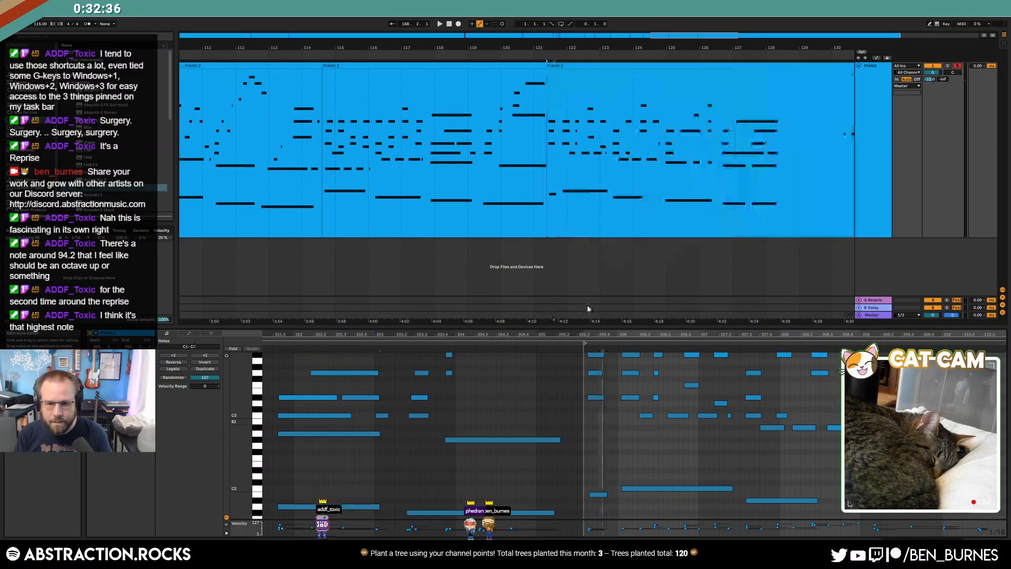
# - Delete a sliver of time just before the next chord in bar 121 and play from the new join
pyautogui.click(608, 411)
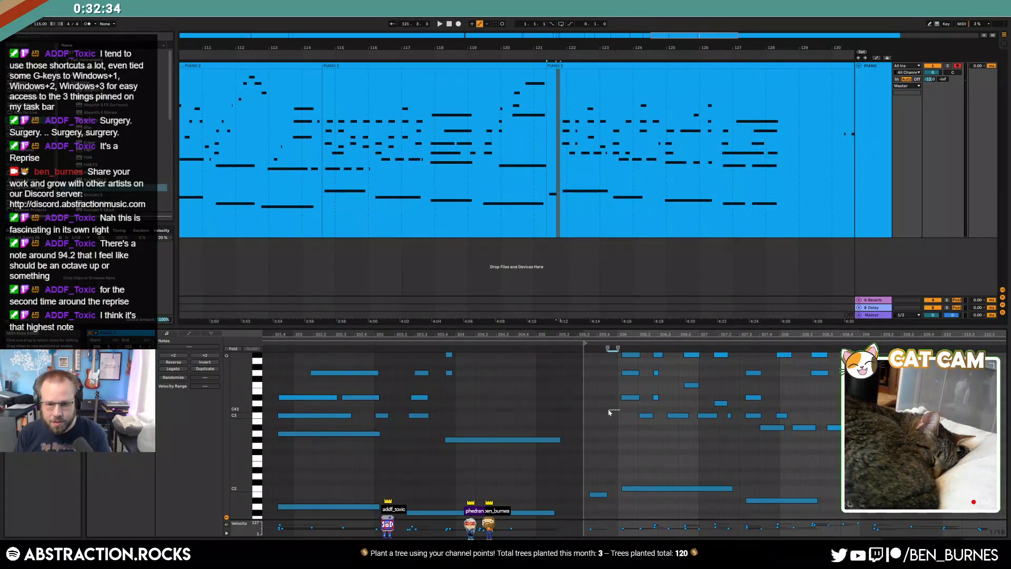
pyautogui.hotkey('ctrl', 'shift', 'Delete')
pyautogui.press('space')
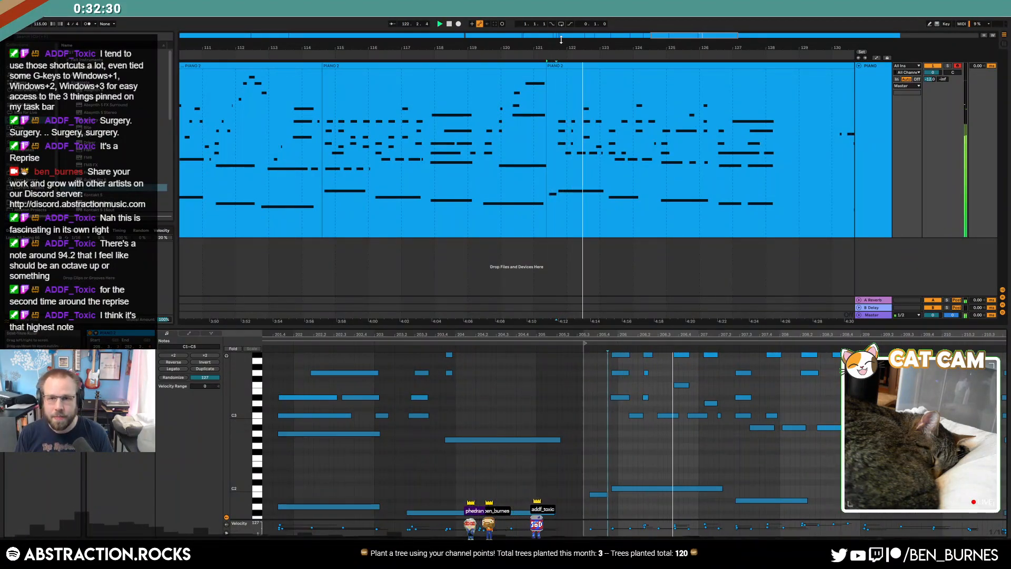
pyautogui.press('-')
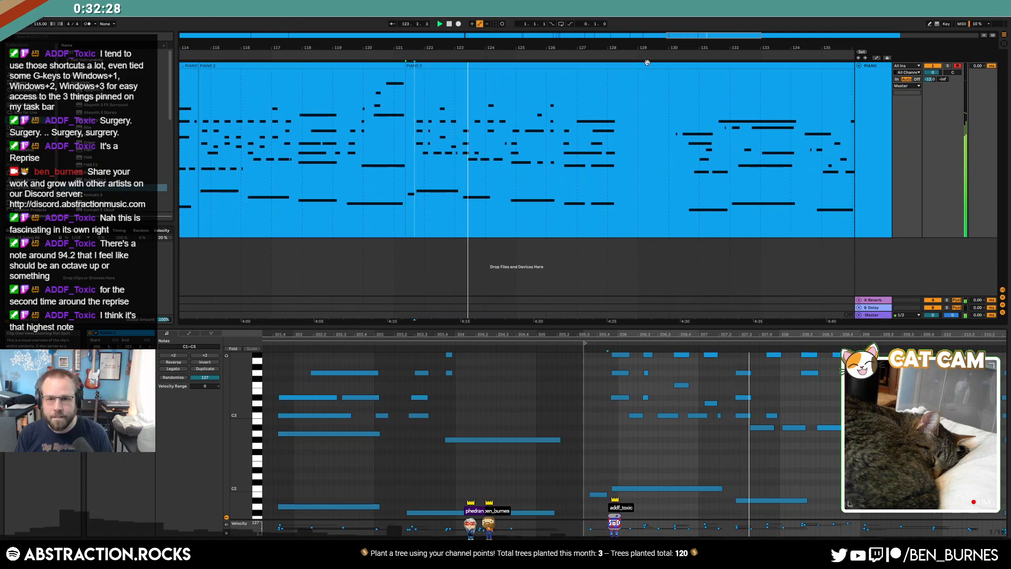
# - Check the A#3 notes in bars 122 to 124 and follow the playback through the gap after bar 128
pyautogui.scroll(3, 772, 402)
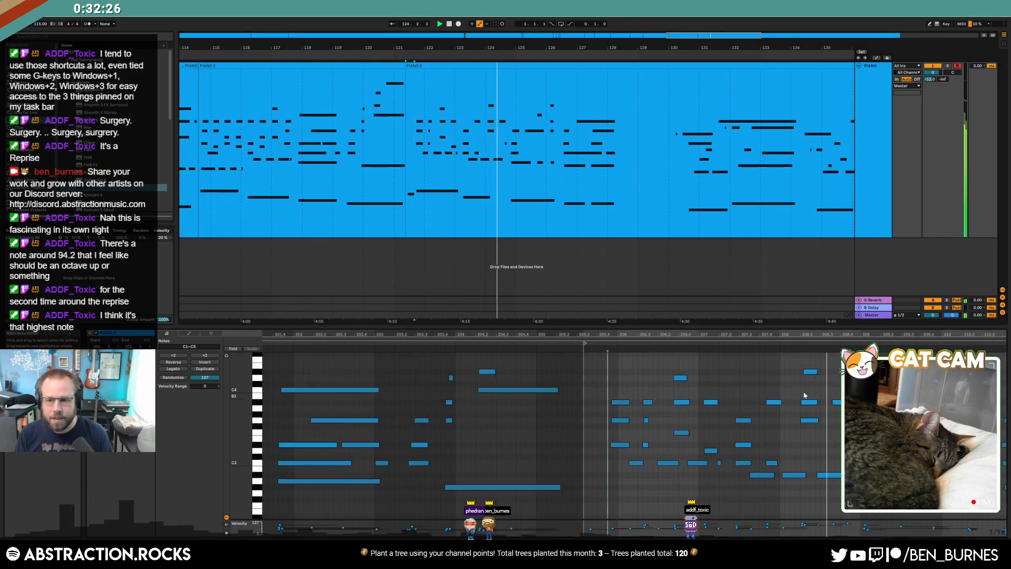
pyautogui.click(772, 402)
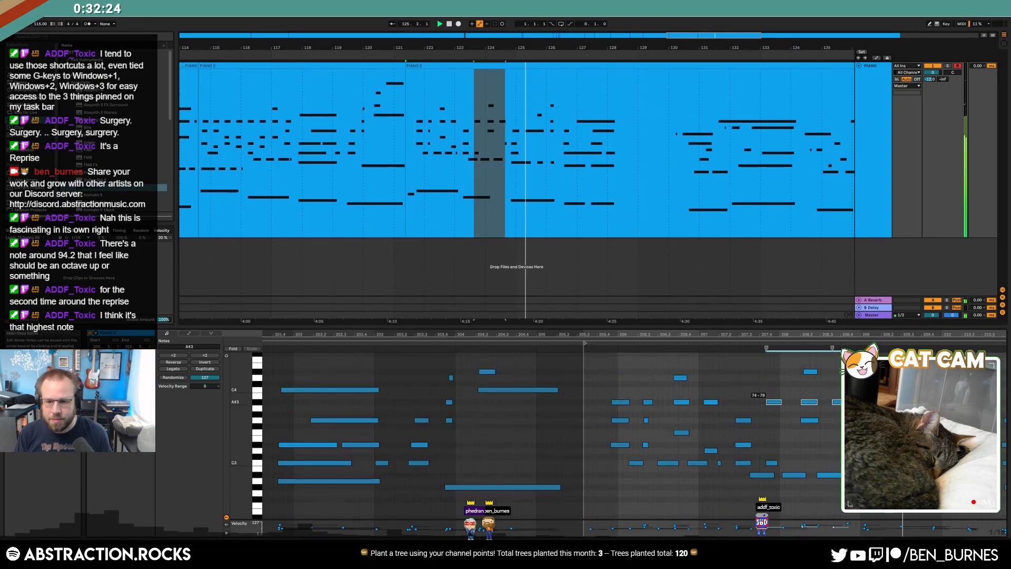
pyautogui.click(681, 402)
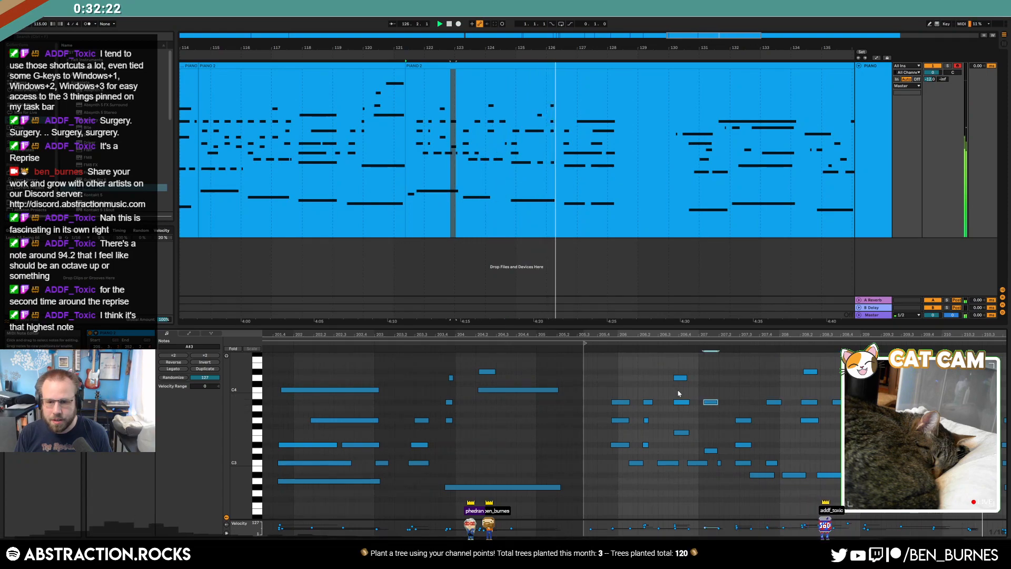
pyautogui.click(719, 377)
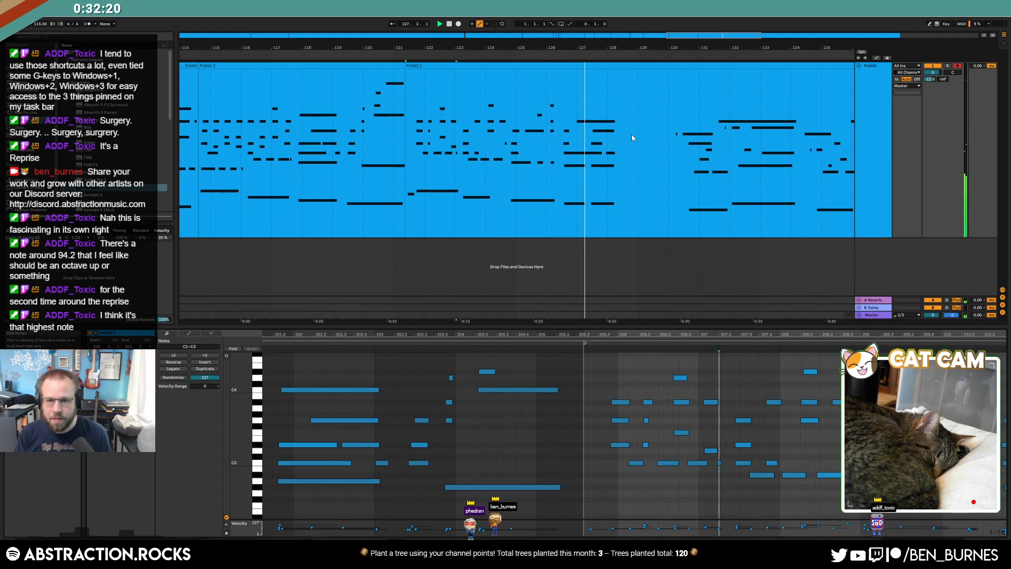
pyautogui.moveTo(678, 40); pyautogui.dragTo(690, 40)
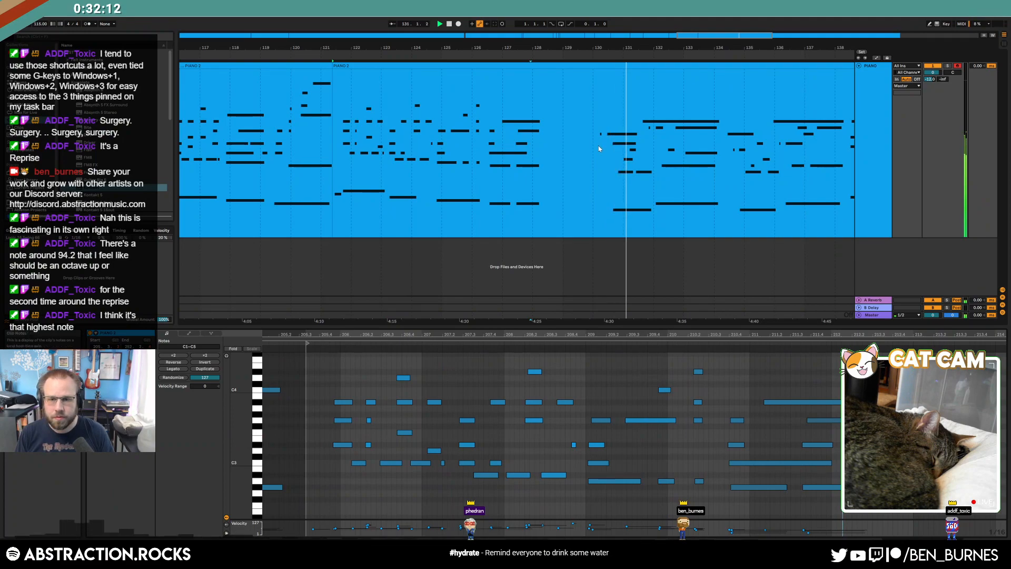
pyautogui.moveTo(701, 37); pyautogui.dragTo(715, 37)
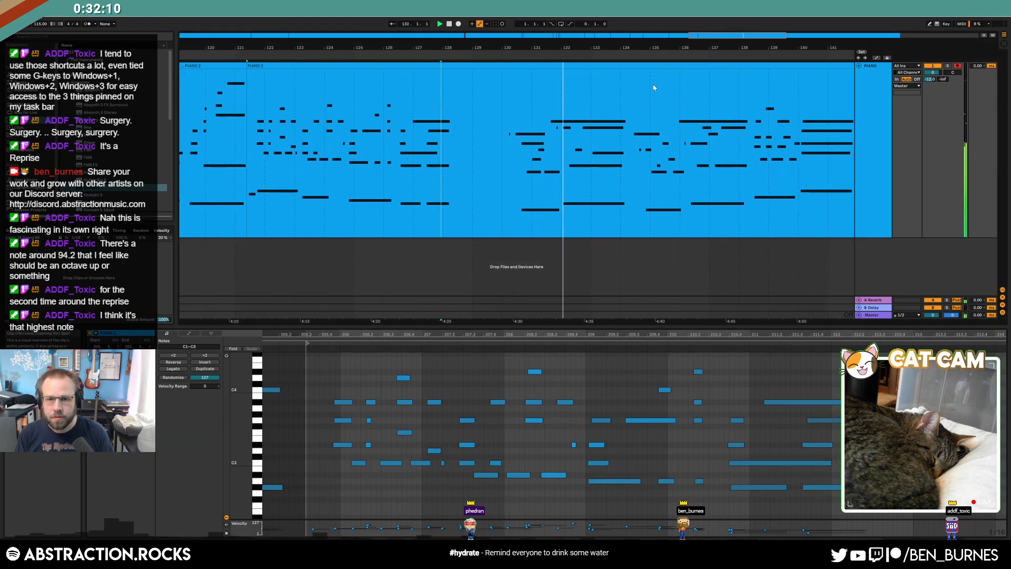
# - Delete the silent time from the middle of bar 128 to the start of bar 130 and play across the join
pyautogui.moveTo(506, 158); pyautogui.dragTo(460, 156)
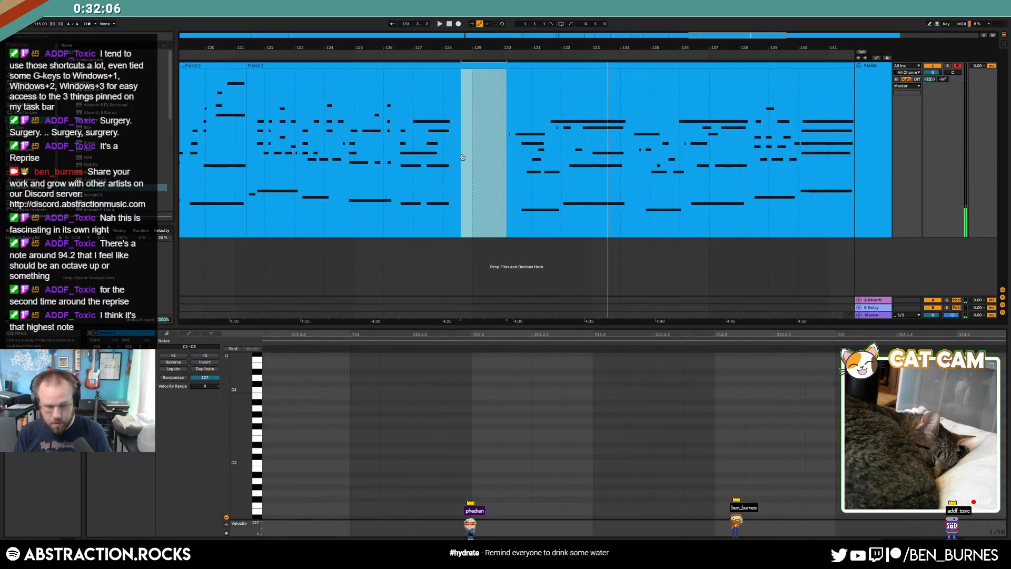
pyautogui.hotkey('ctrl', 'shift', 'Delete')
pyautogui.click(413, 54)
pyautogui.moveTo(714, 38); pyautogui.dragTo(679, 78)
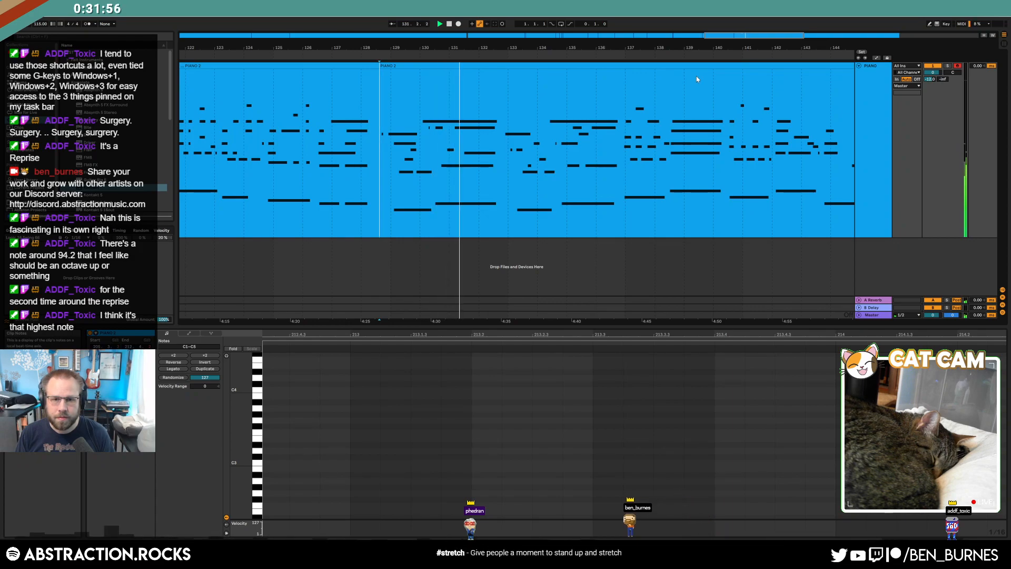
# - Open the piano clip starting in bar 128 and check its G#3, A#3, F#3 and D#3 notes during playback
pyautogui.doubleClick(472, 89)
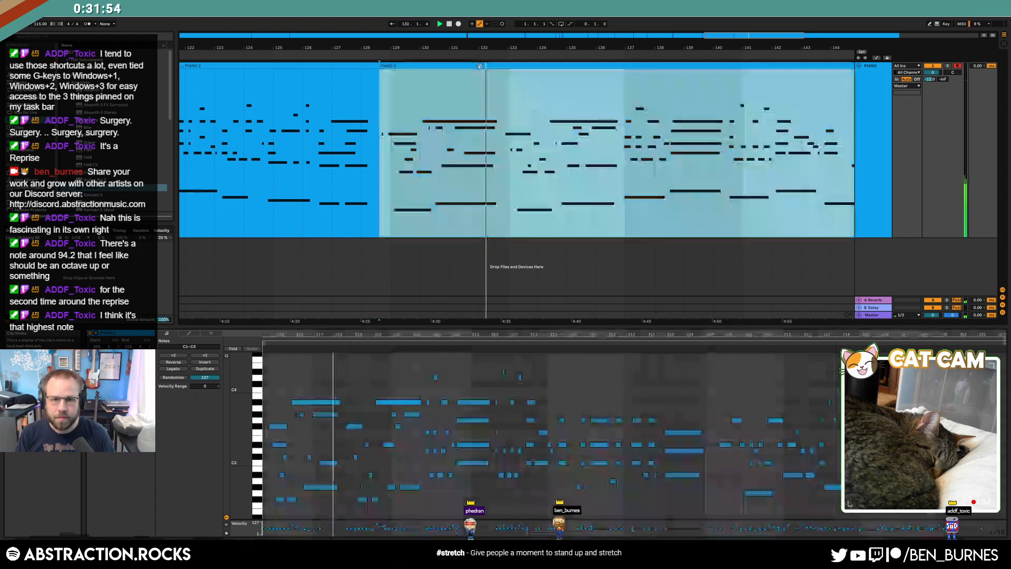
pyautogui.click(322, 414)
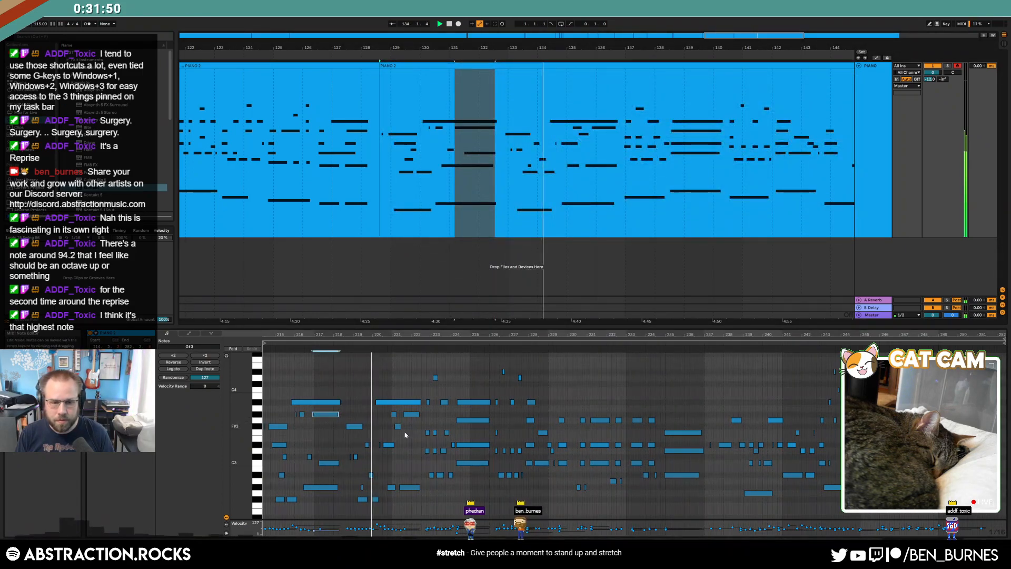
pyautogui.click(398, 402)
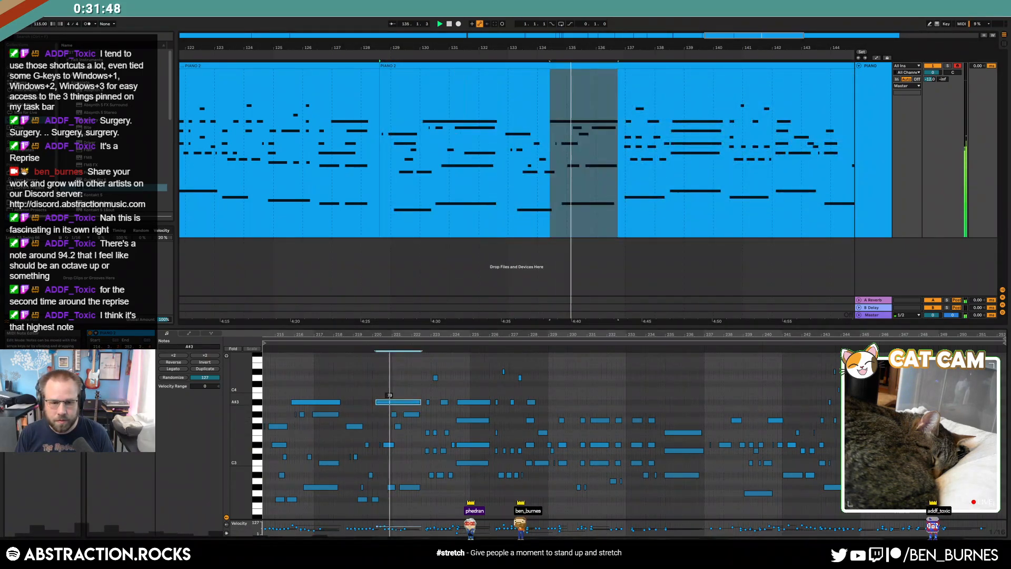
pyautogui.click(398, 426)
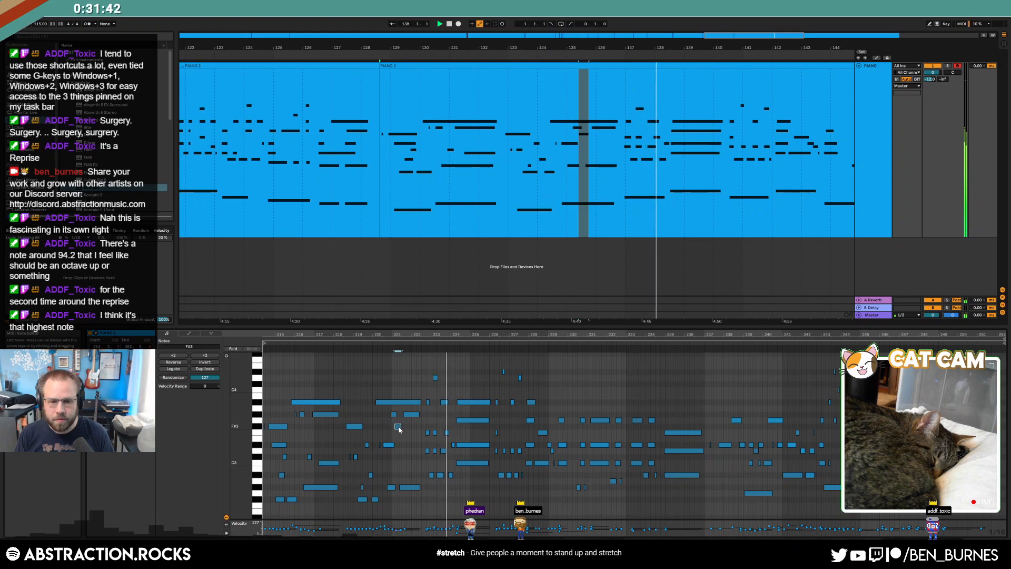
pyautogui.click(476, 445)
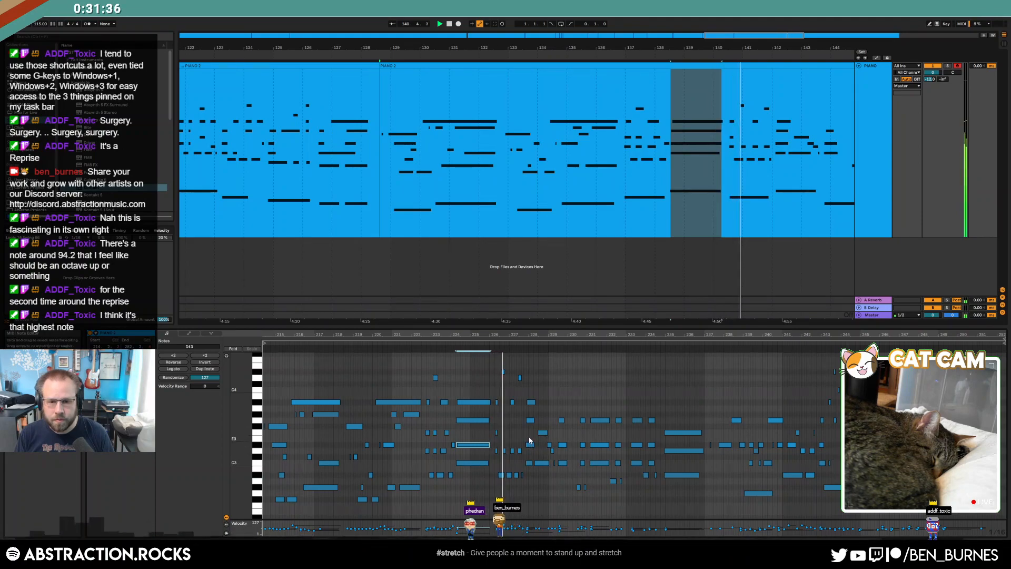
# - Raise the D#3 note at the start of bar 142 to E3 and copy that chord's G3 and A#3 onto the following chord
pyautogui.click(529, 444)
pyautogui.press('Up')
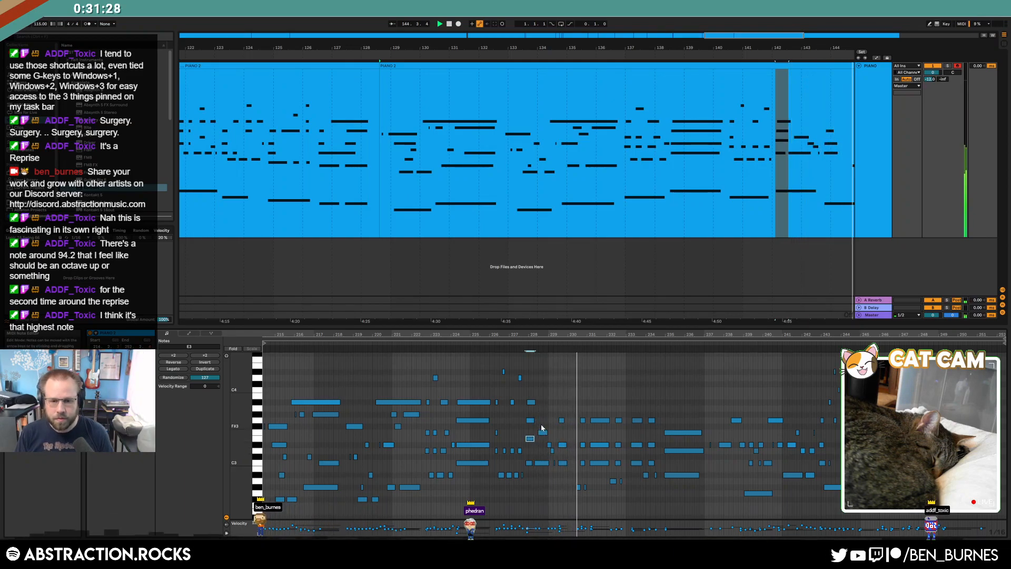
pyautogui.moveTo(531, 395)
pyautogui.mouseDown()
pyautogui.moveTo(531, 424)
pyautogui.moveTo(545, 425)
pyautogui.mouseUp()
pyautogui.hotkey('ctrl', 'd')
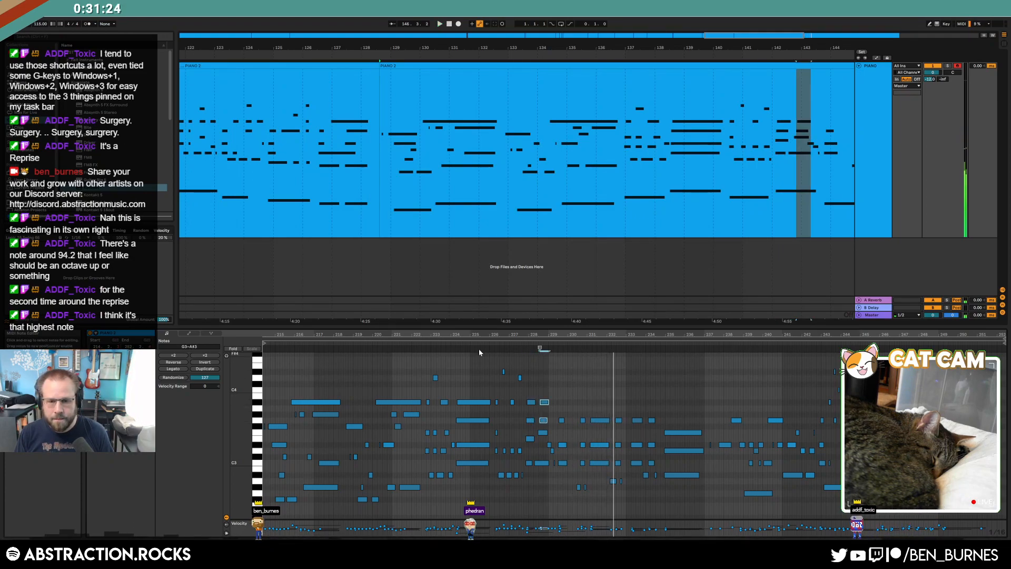
# - Replay the passage leading into bar 142 and lower the E3 note at the start of that bar to D#3
pyautogui.click(466, 343)
pyautogui.scroll(2, 501, 377)
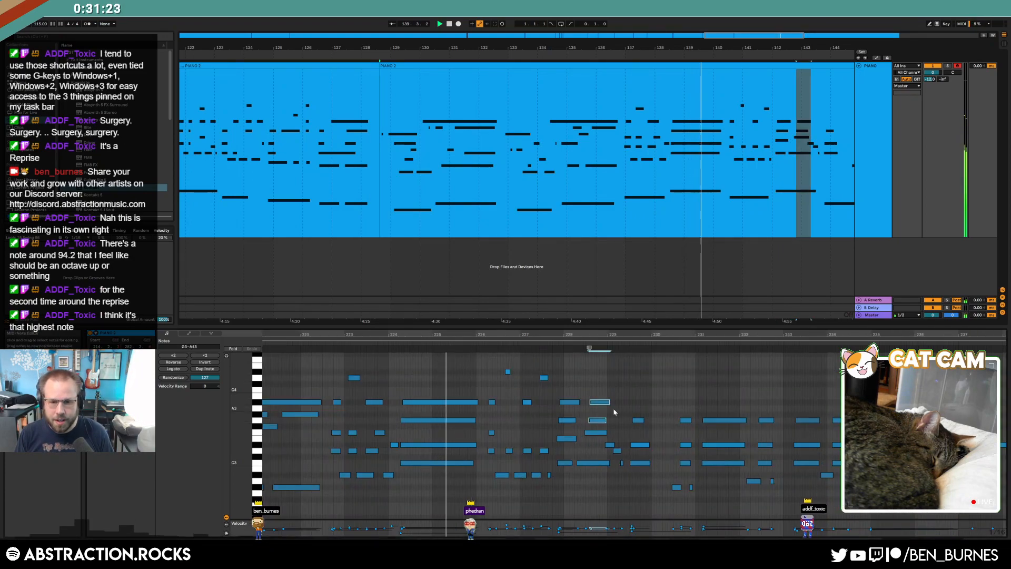
pyautogui.click(581, 456)
pyautogui.click(562, 439)
pyautogui.click(595, 432)
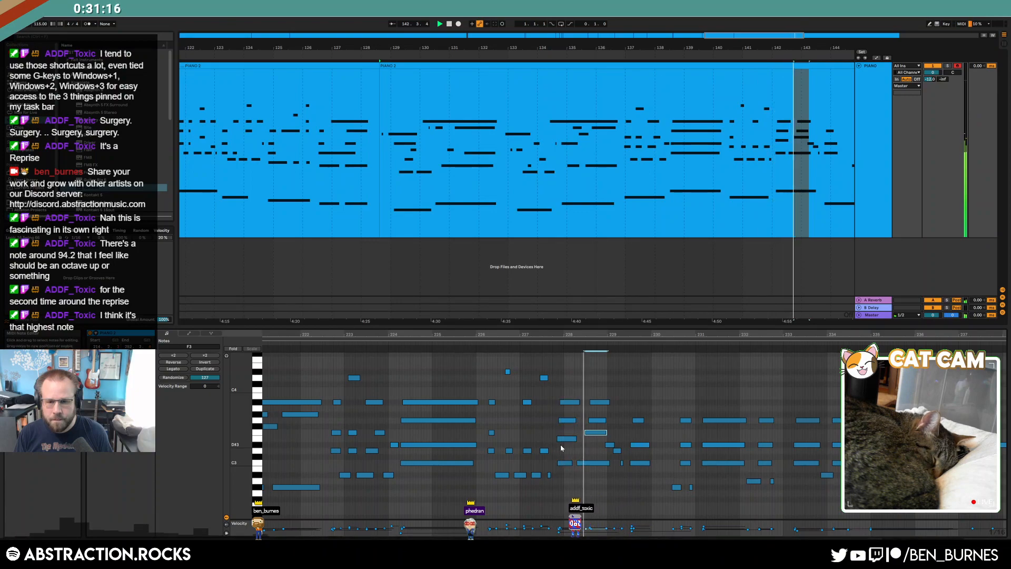
pyautogui.click(568, 438)
pyautogui.press('Down')
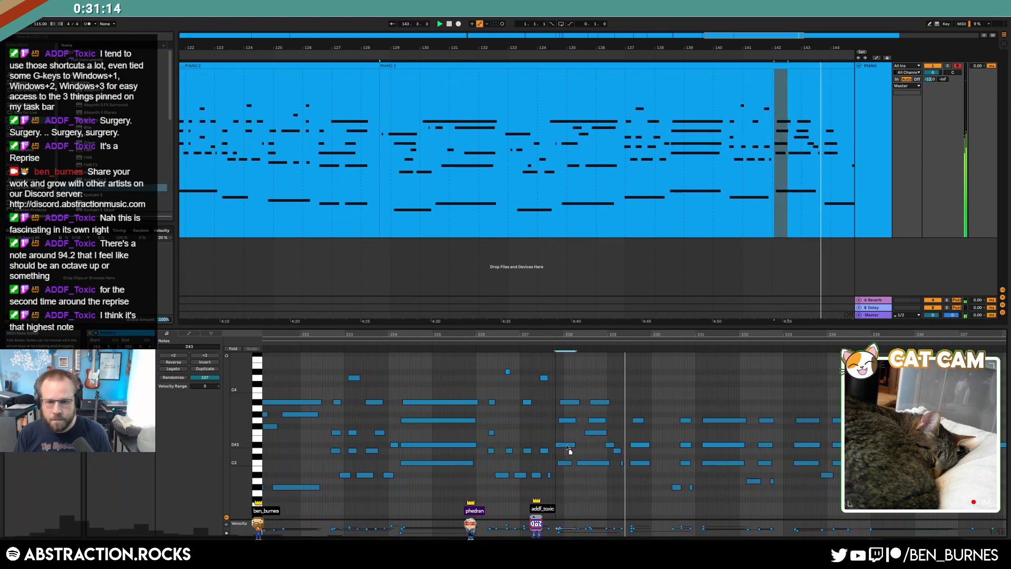
# - Shift the copied G3 and A#3 notes in the second half of bar 142 slightly earlier to line up with the chord
pyautogui.click(595, 420)
pyautogui.click(602, 403)
pyautogui.click(594, 421)
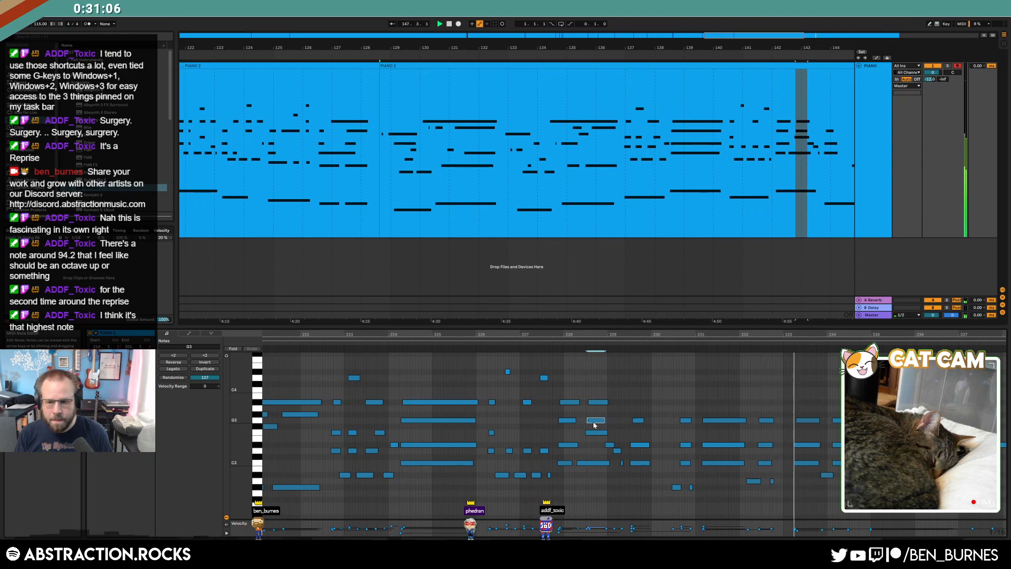
# - Check the C2 bass note under the bar 142 chords while the passage plays on
pyautogui.scroll(-2, 662, 435)
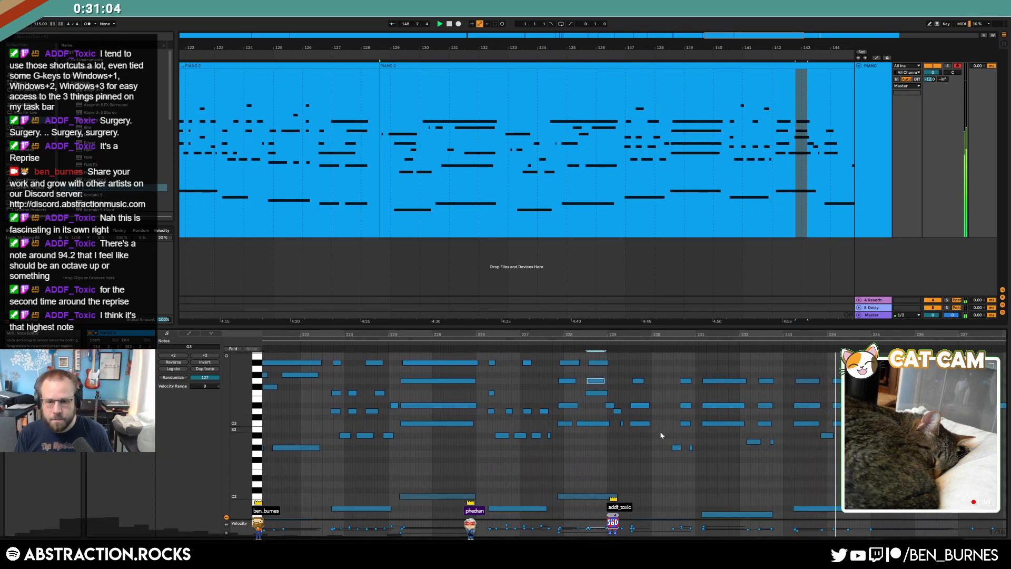
pyautogui.click(590, 496)
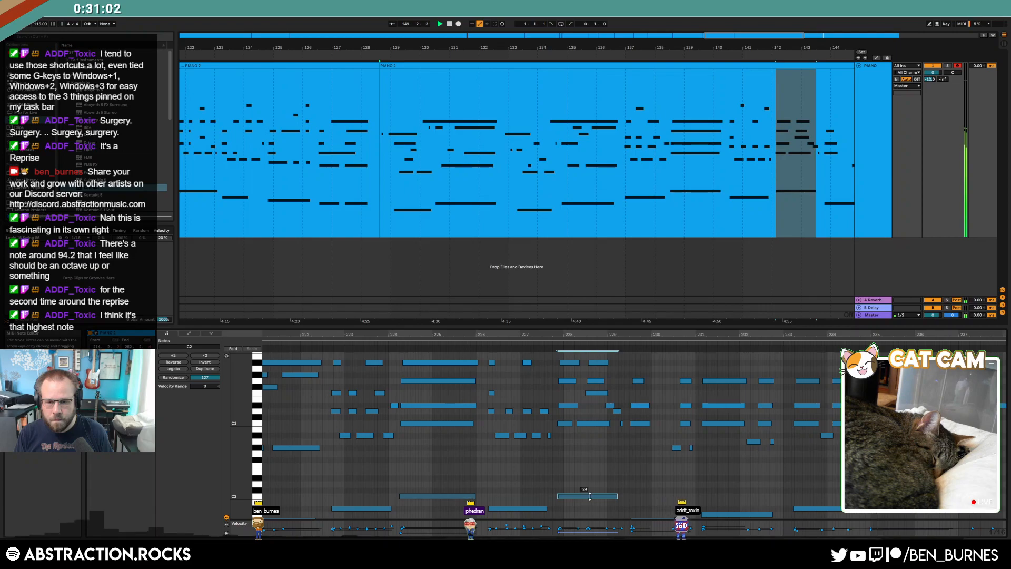
pyautogui.moveTo(823, 331); pyautogui.dragTo(746, 286)
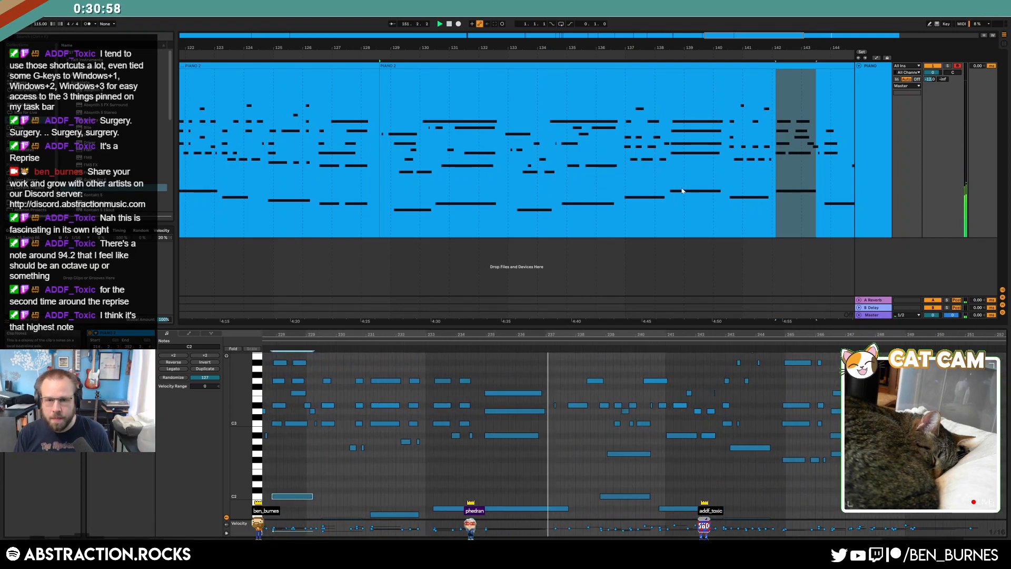
# - Trim the end of the last piano clip back to about bar 151, removing the closing material
pyautogui.scroll(-3, 823, 63)
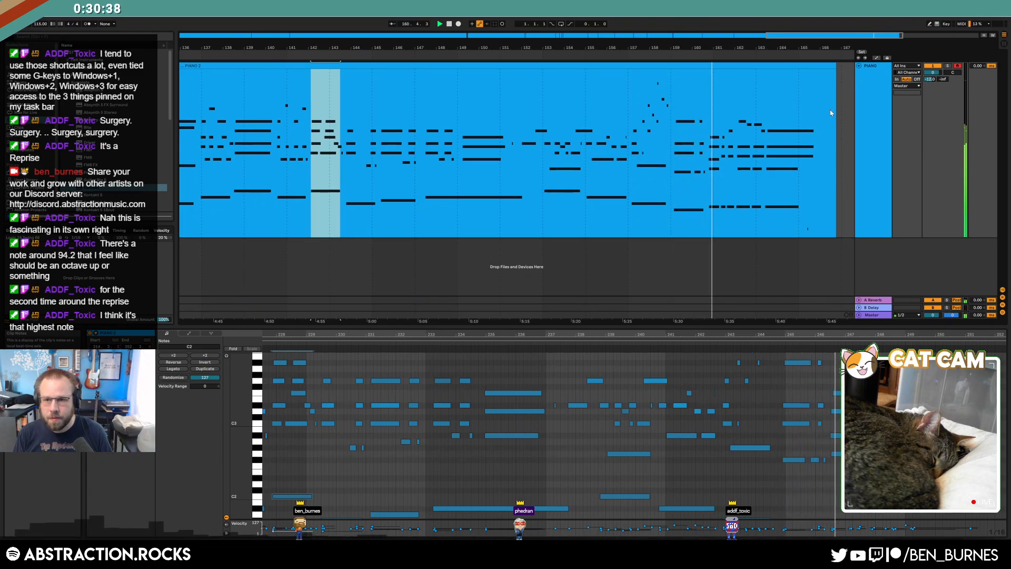
pyautogui.moveTo(833, 66); pyautogui.dragTo(555, 67)
pyautogui.moveTo(589, 105); pyautogui.dragTo(482, 156)
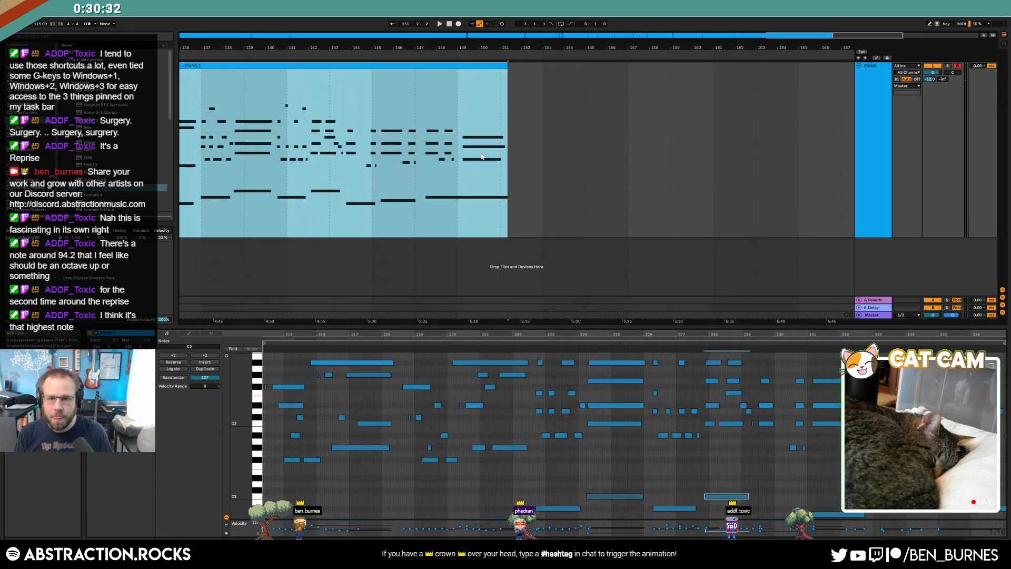
# - Play from about bar 150, record a new piano take continuing from bar 151, and stop the recording
pyautogui.click(481, 157)
pyautogui.press('space')
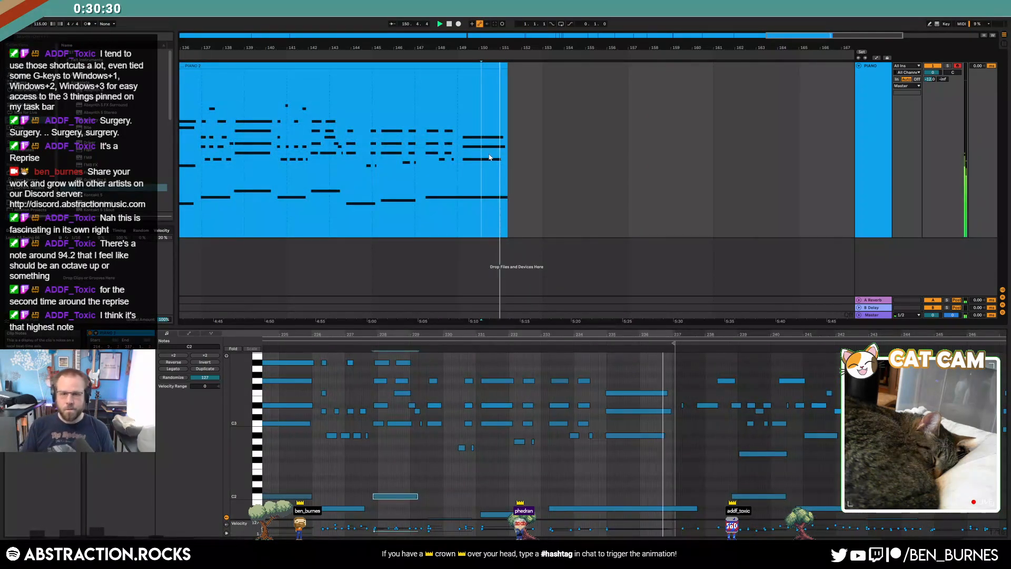
pyautogui.press('F9')
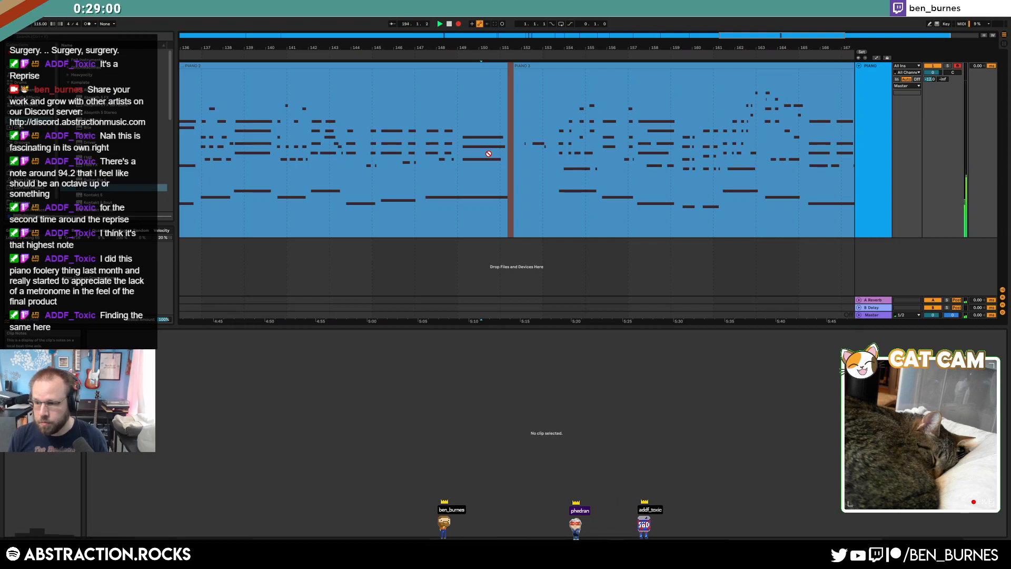
pyautogui.click(450, 146)
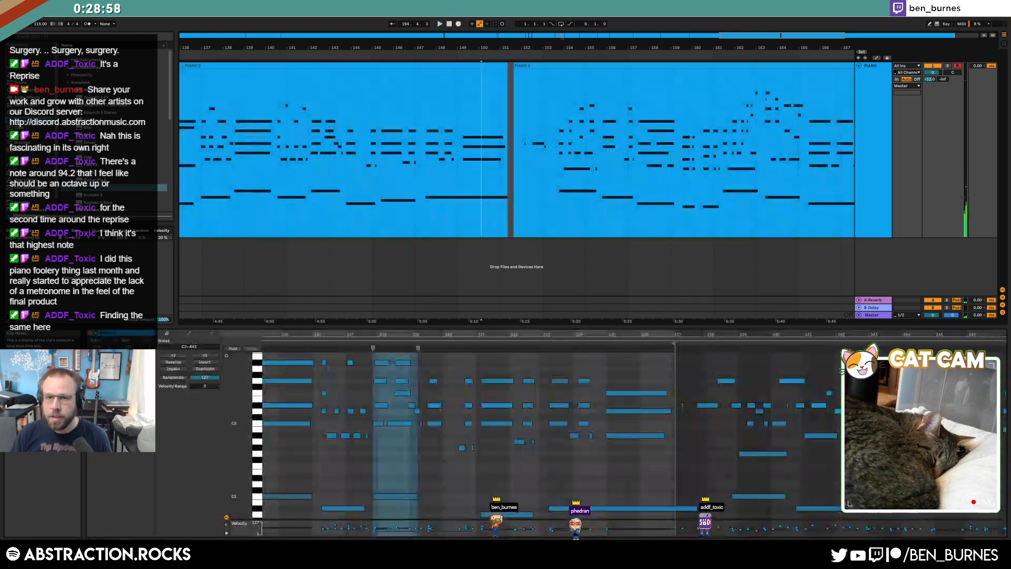
# - Delete the time from about bar 151 to about bar 174, removing the first attempt of the new take, and play across the join
pyautogui.moveTo(741, 37); pyautogui.dragTo(834, 36)
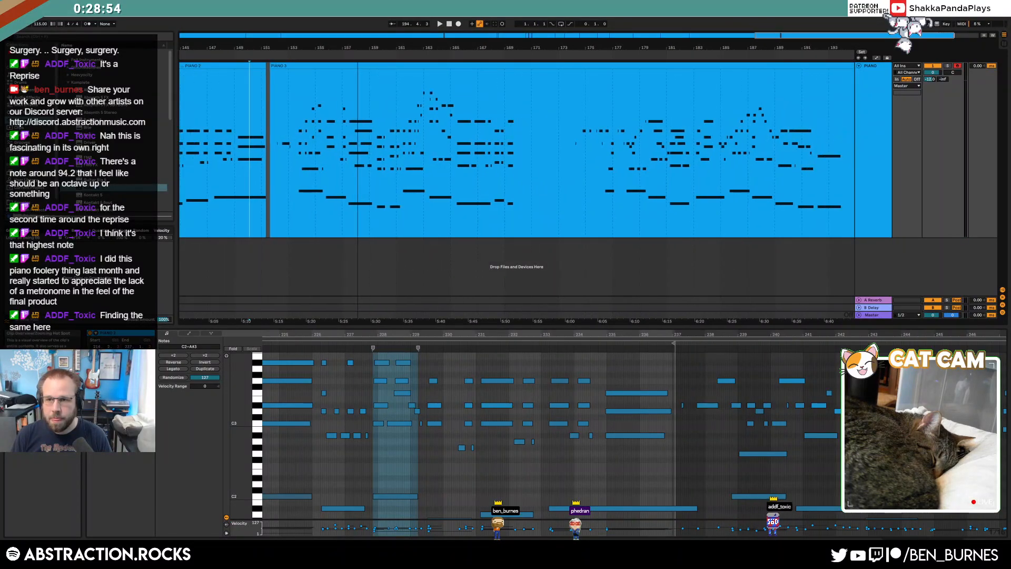
pyautogui.moveTo(573, 143); pyautogui.dragTo(268, 149)
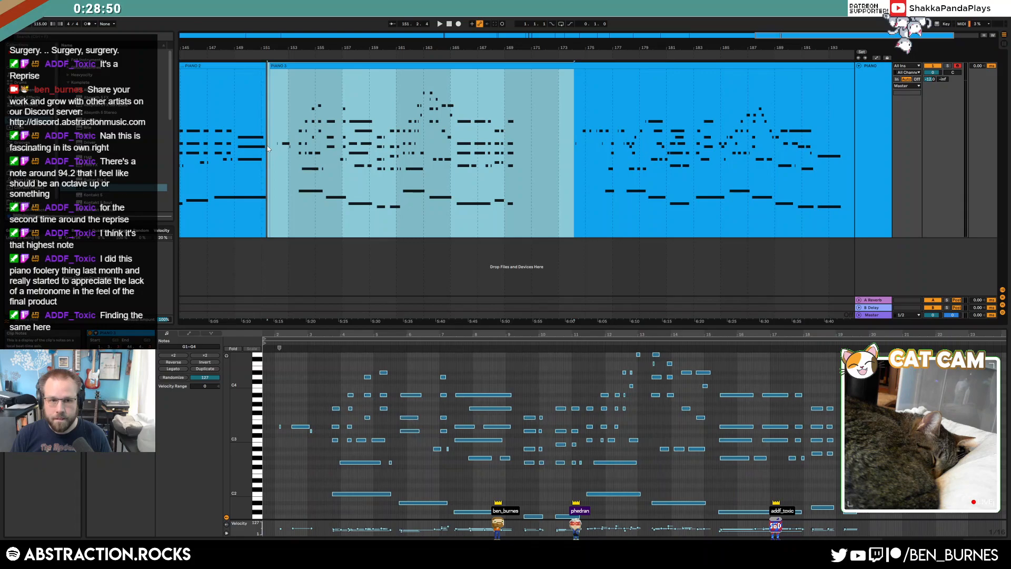
pyautogui.hotkey('ctrl', 'shift', 'Delete')
pyautogui.press('space')
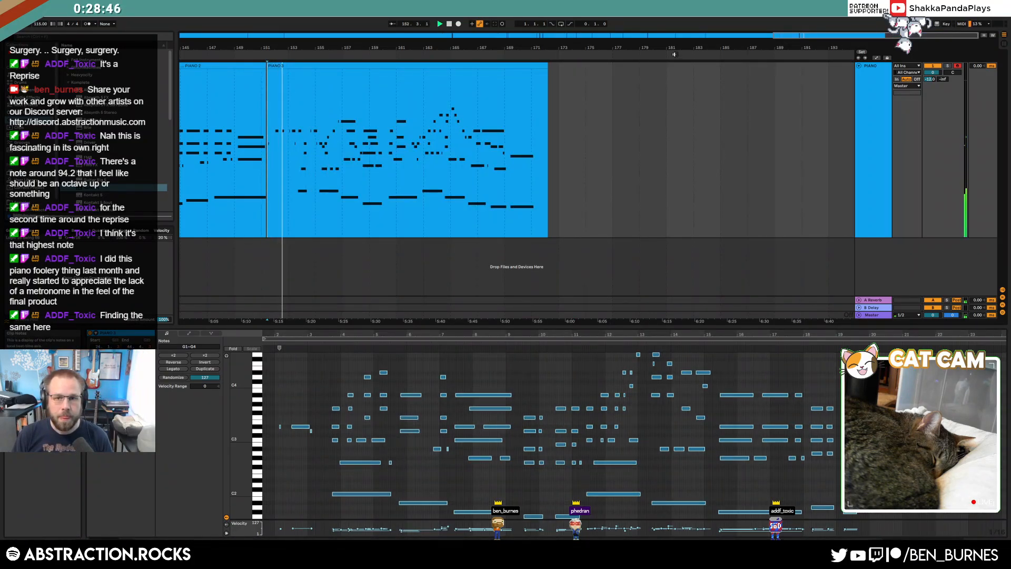
# - Delete the opening of the remaining take, from about bar 151 to midway through bar 154, closing the gap in time
pyautogui.moveTo(850, 42); pyautogui.dragTo(825, 42)
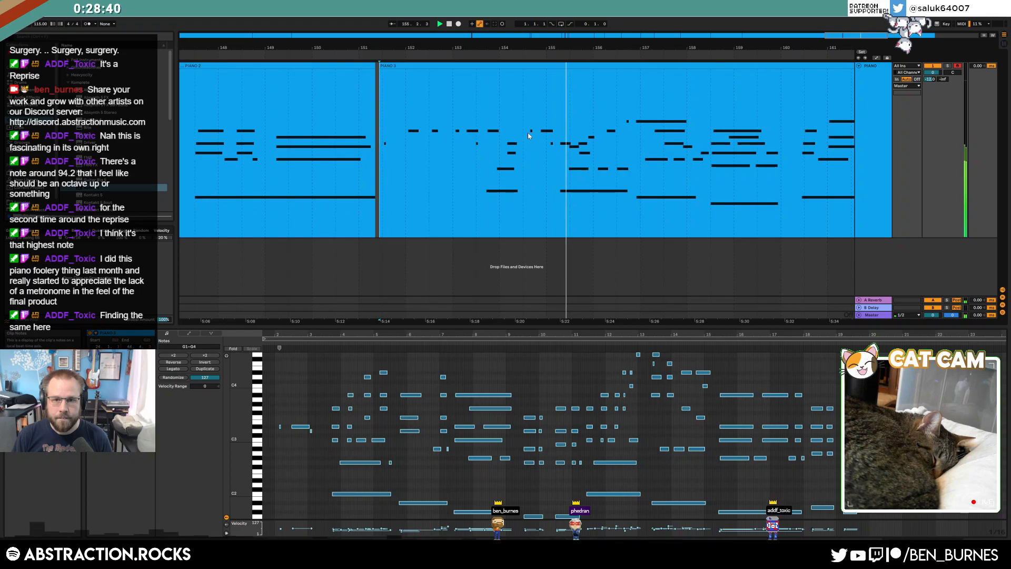
pyautogui.moveTo(529, 136); pyautogui.dragTo(379, 141)
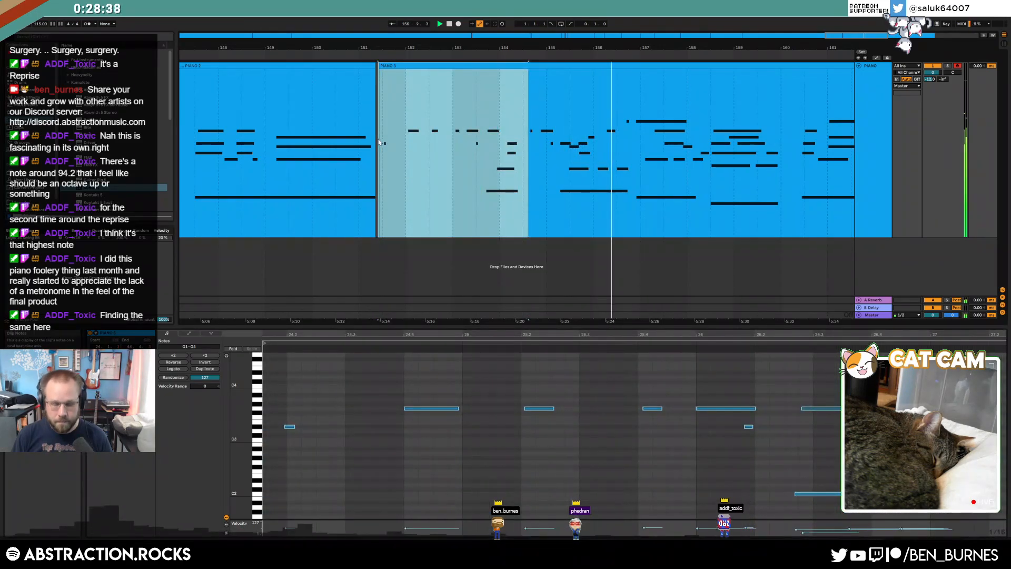
pyautogui.hotkey('ctrl', 'shift', 'Delete')
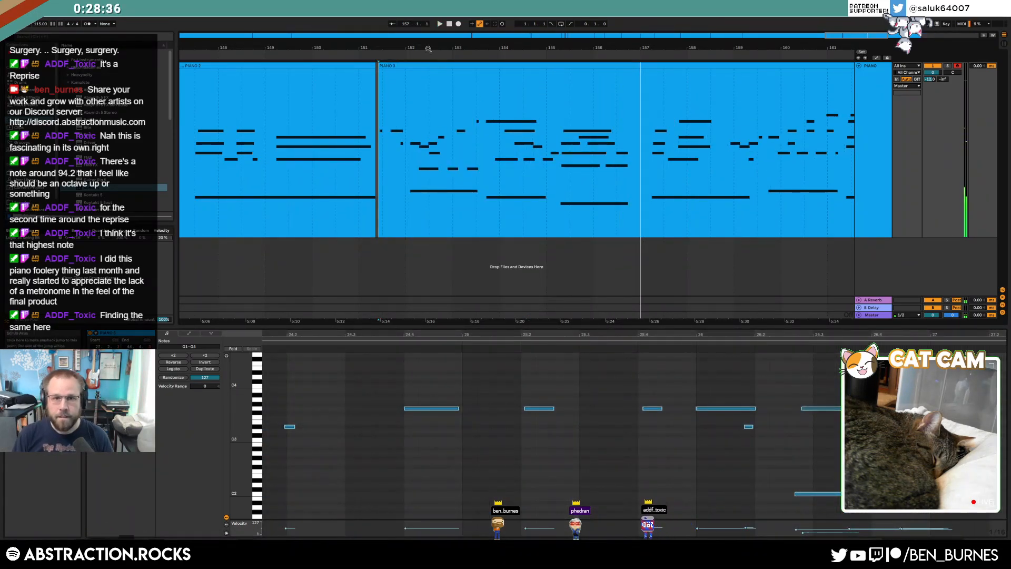
# - Stop playback, consolidate all the piano clips into one clip and return to the beginning of the arrangement
pyautogui.moveTo(812, 37); pyautogui.dragTo(813, 16)
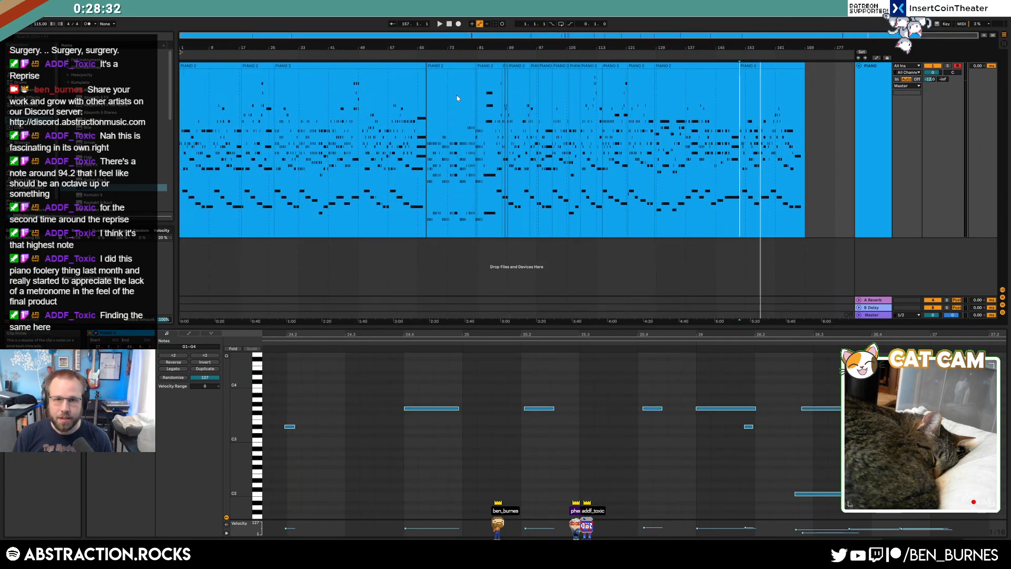
pyautogui.click(451, 24)
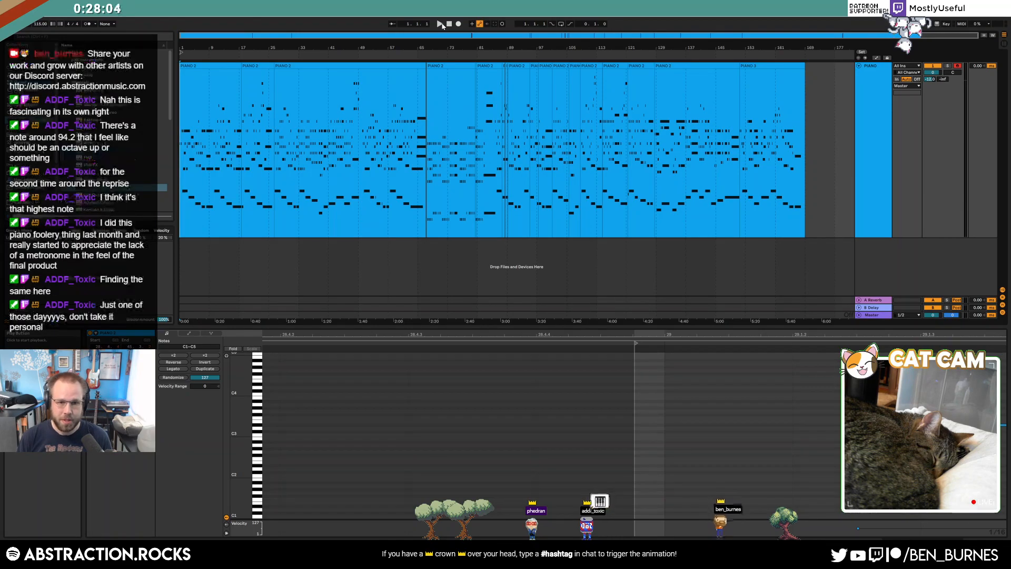
pyautogui.click(788, 76)
pyautogui.keyDown('shift'); pyautogui.click(216, 67); pyautogui.keyUp('shift')
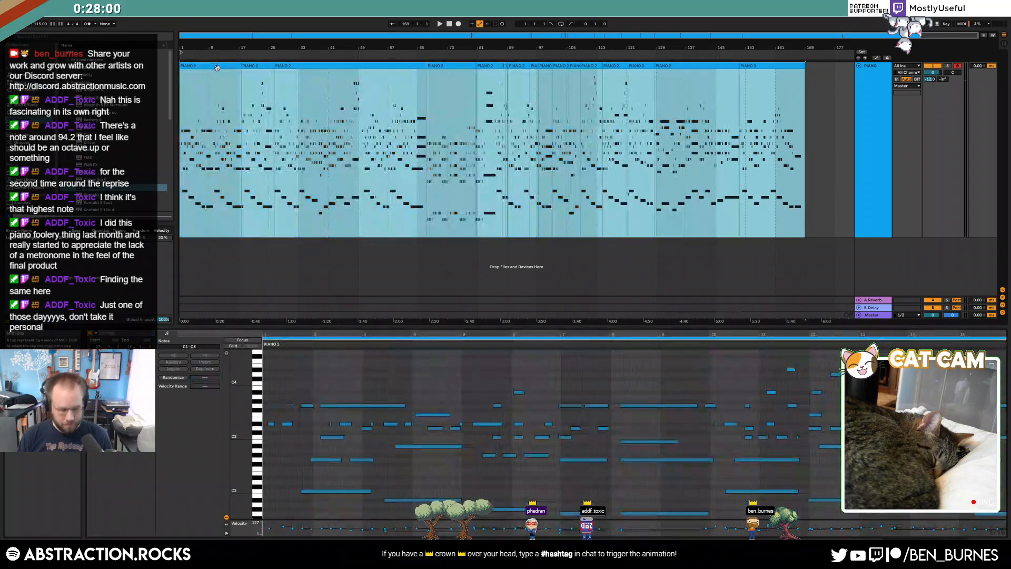
pyautogui.hotkey('ctrl', 'j')
pyautogui.click(449, 25)
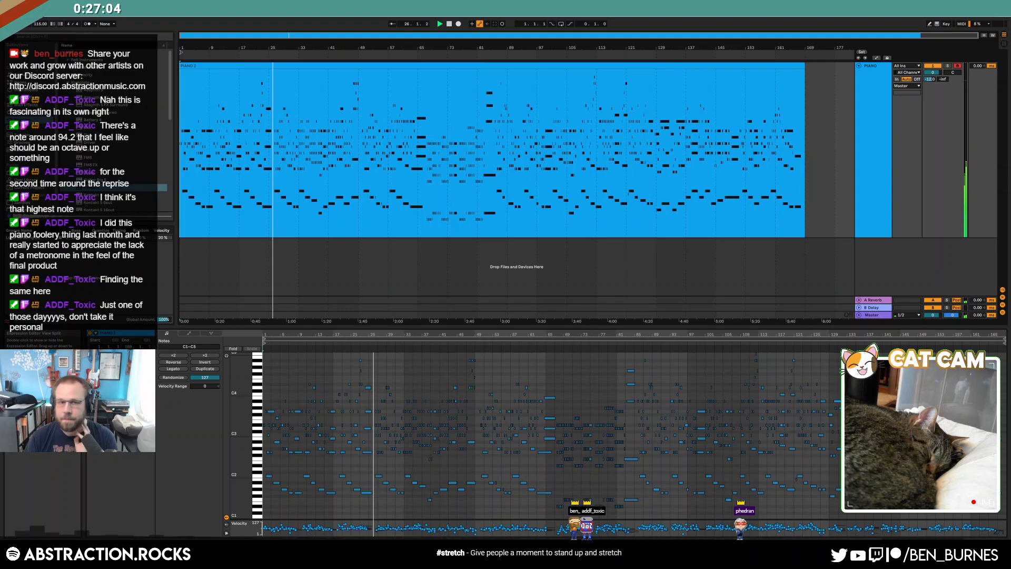
# - Cut two short slices of time before the high notes in bar 22 and replay the passage from there
pyautogui.moveTo(288, 33); pyautogui.dragTo(249, 72)
pyautogui.press('space')
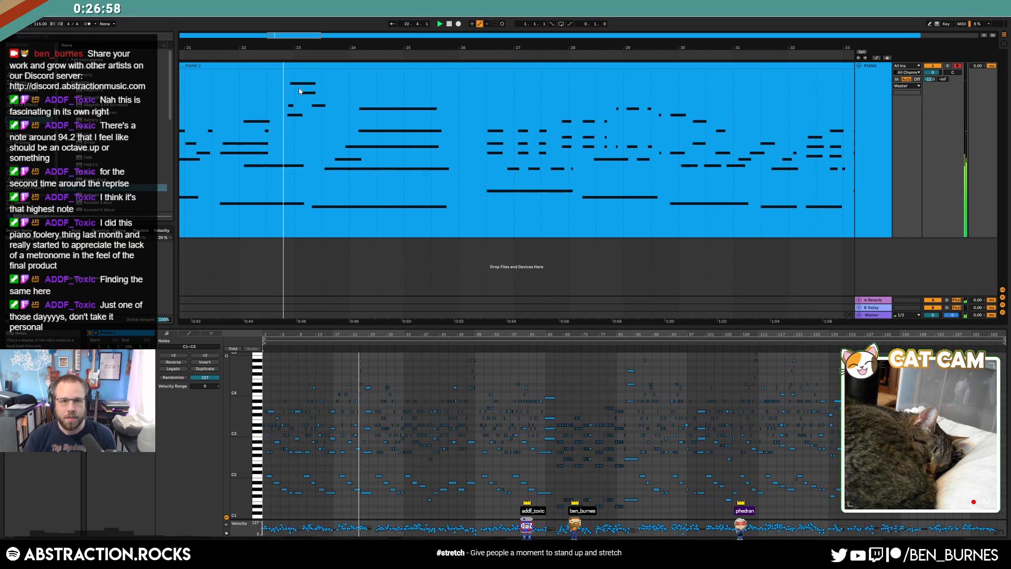
pyautogui.moveTo(264, 139)
pyautogui.mouseDown()
pyautogui.moveTo(254, 140)
pyautogui.moveTo(272, 124)
pyautogui.mouseUp()
pyautogui.hotkey('ctrl', 'shift', 'Delete')
pyautogui.hotkey('ctrl', 'shift', 'Delete')
pyautogui.click(222, 55)
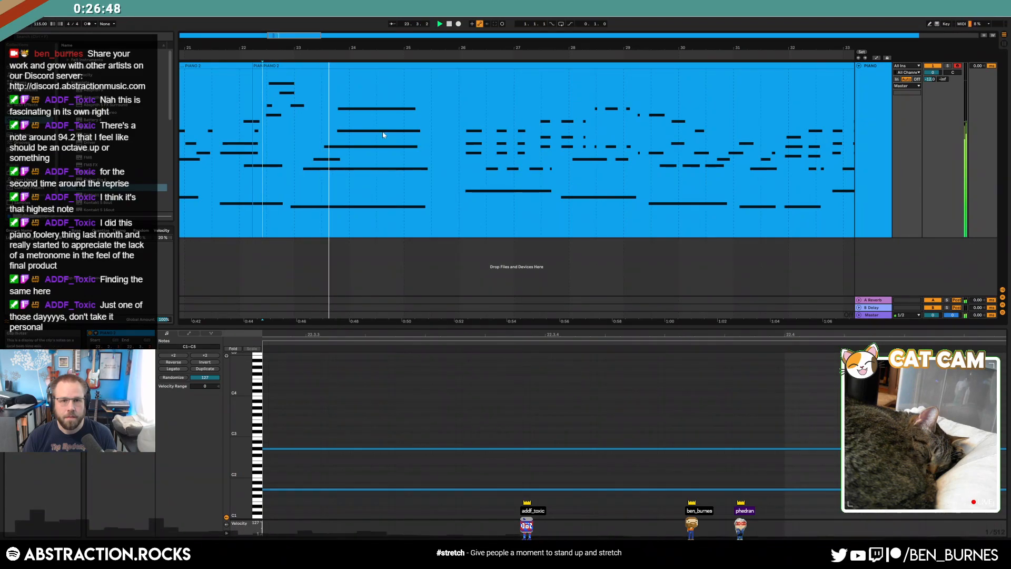
# - Delete the excess time from the start of bar 25 before the next phrase and consolidate the piano clips into one
pyautogui.moveTo(410, 88); pyautogui.dragTo(444, 101)
pyautogui.hotkey('ctrl', 'shift', 'Delete')
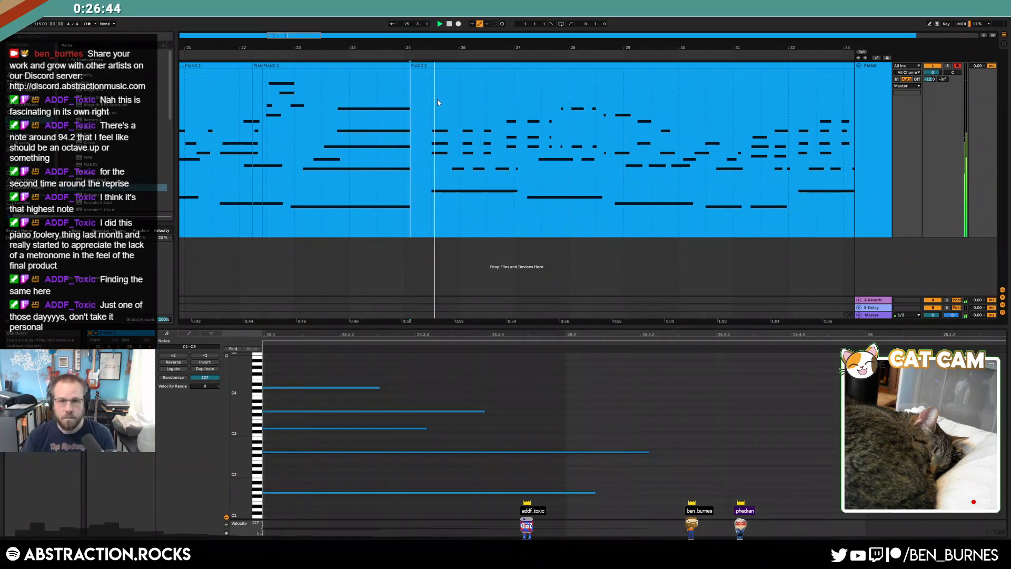
pyautogui.click(423, 66)
pyautogui.keyDown('shift'); pyautogui.click(240, 64); pyautogui.keyUp('shift')
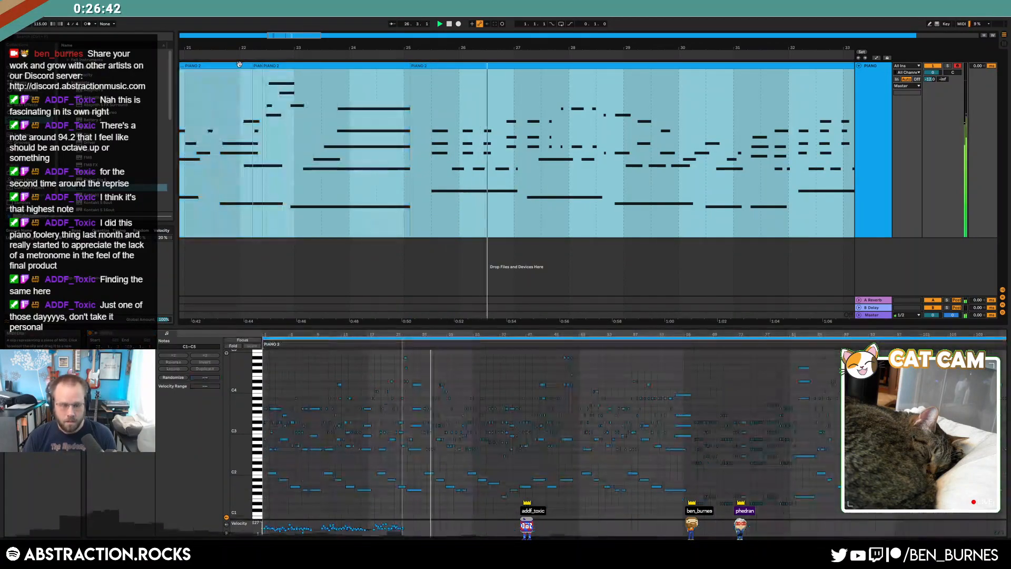
pyautogui.hotkey('ctrl', 'j')
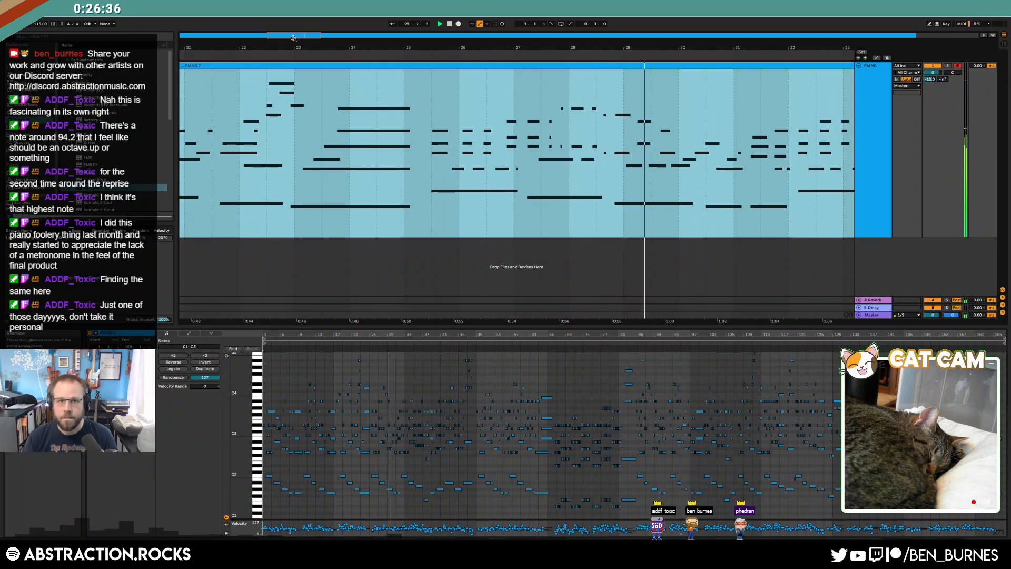
# - Listen through bars 33 to 60, checking the timing of the chords around bars 52 to 54
pyautogui.moveTo(293, 38); pyautogui.dragTo(330, 35)
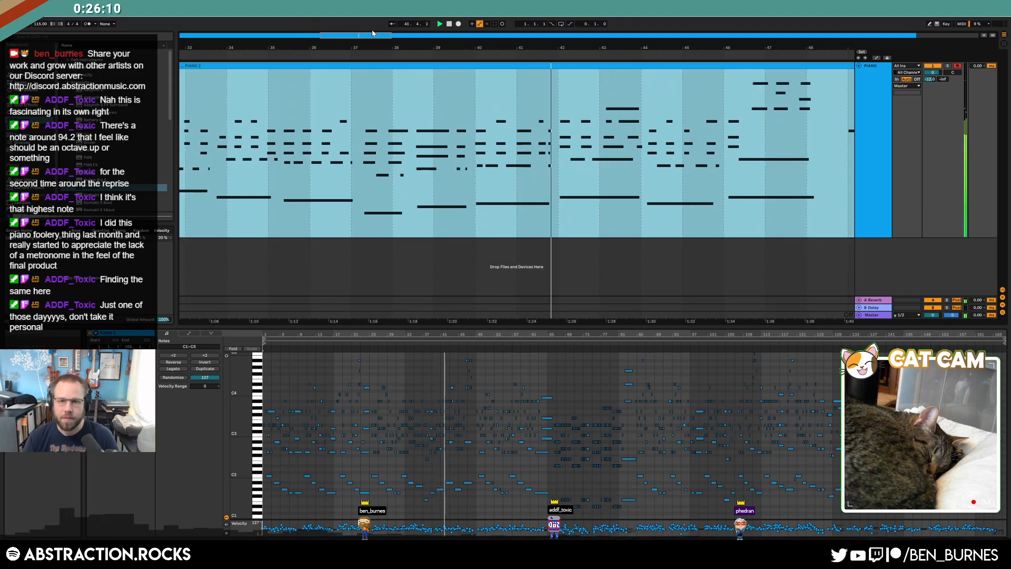
pyautogui.click(380, 35)
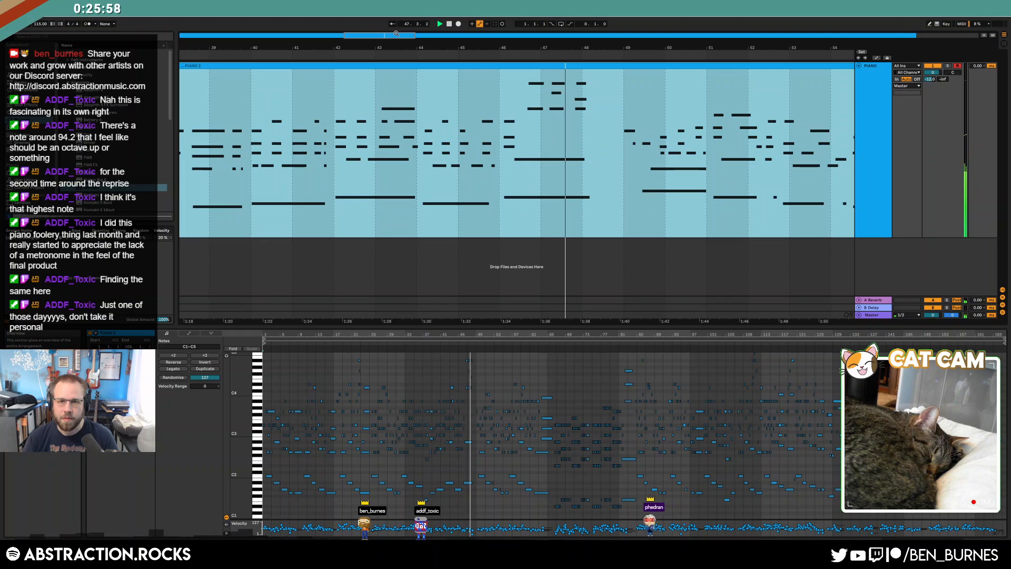
pyautogui.moveTo(395, 33); pyautogui.dragTo(417, 33)
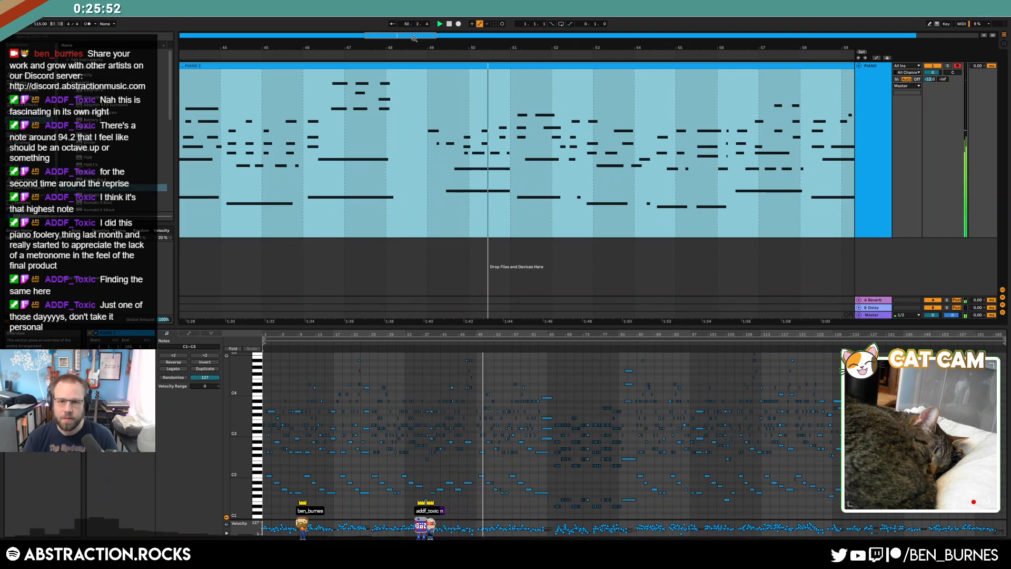
pyautogui.moveTo(416, 37); pyautogui.dragTo(436, 36)
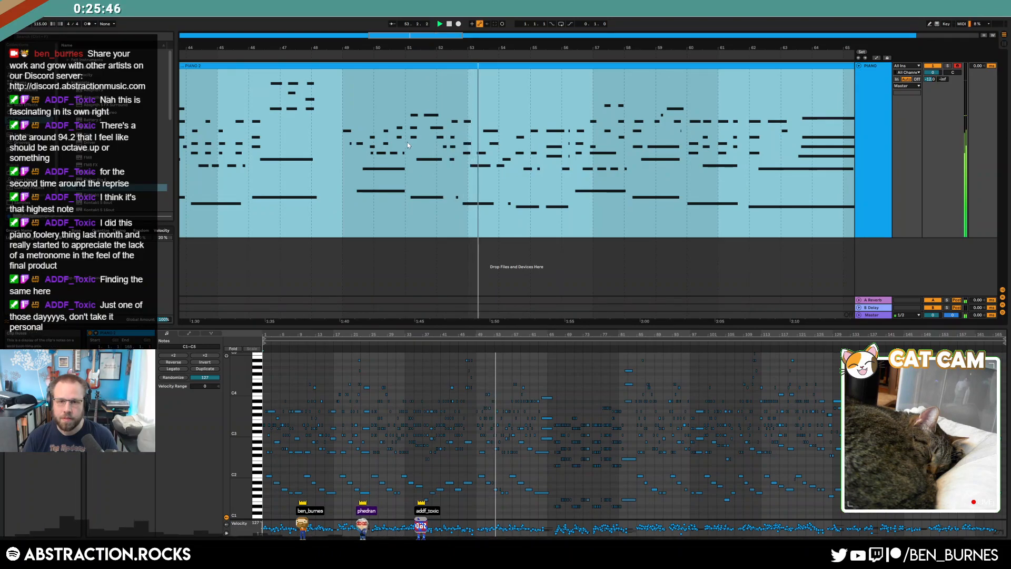
pyautogui.moveTo(447, 145)
pyautogui.mouseDown()
pyautogui.moveTo(379, 145)
pyautogui.moveTo(459, 145)
pyautogui.mouseUp()
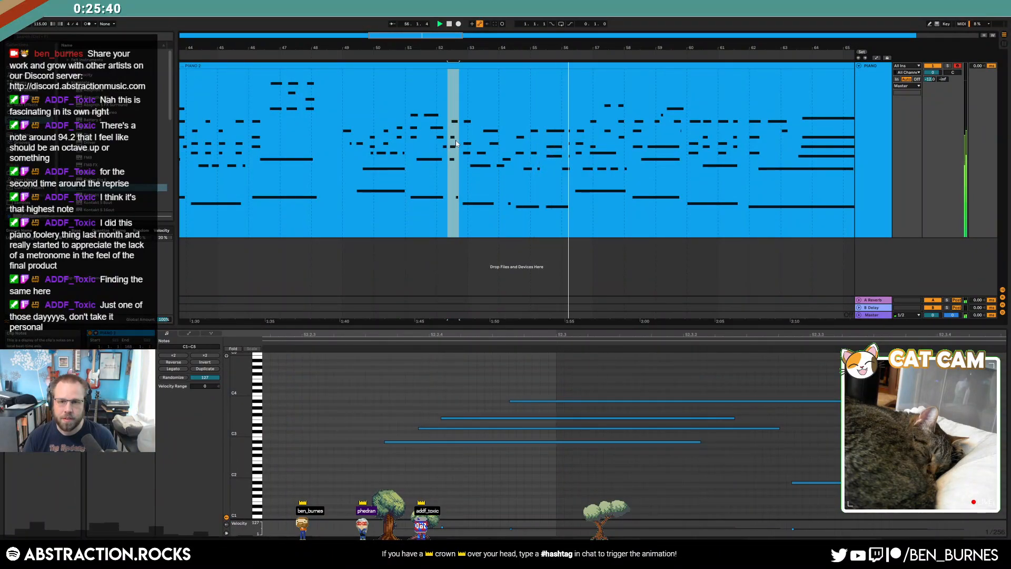
pyautogui.click(509, 93)
pyautogui.moveTo(459, 35); pyautogui.dragTo(495, 35)
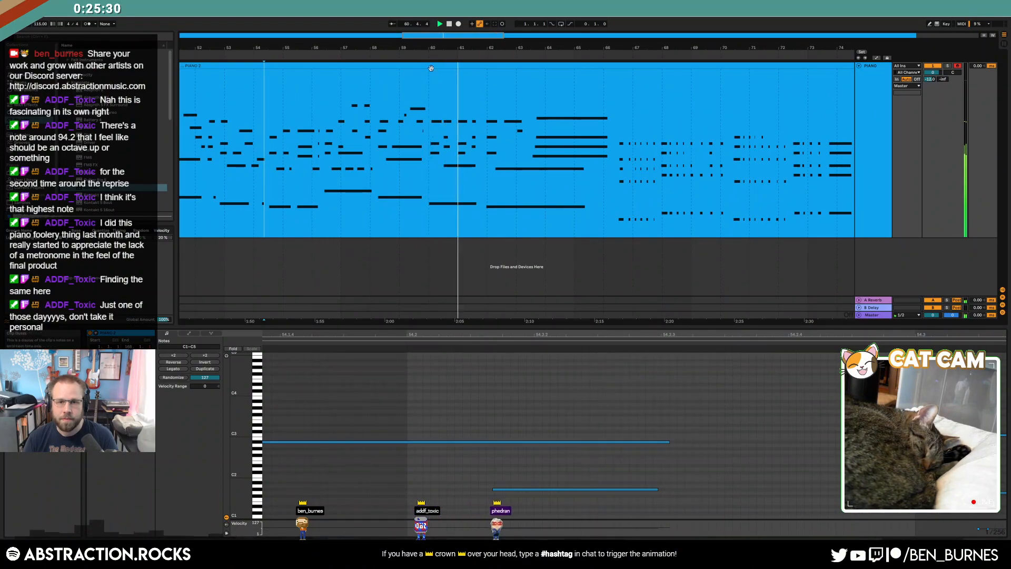
# - Show the clip's sustain pedal envelope for bars 59 to 62 and draw a brief pedal release at the start of bar 60
pyautogui.moveTo(400, 121); pyautogui.dragTo(503, 139)
pyautogui.hotkey('alt', 'e')
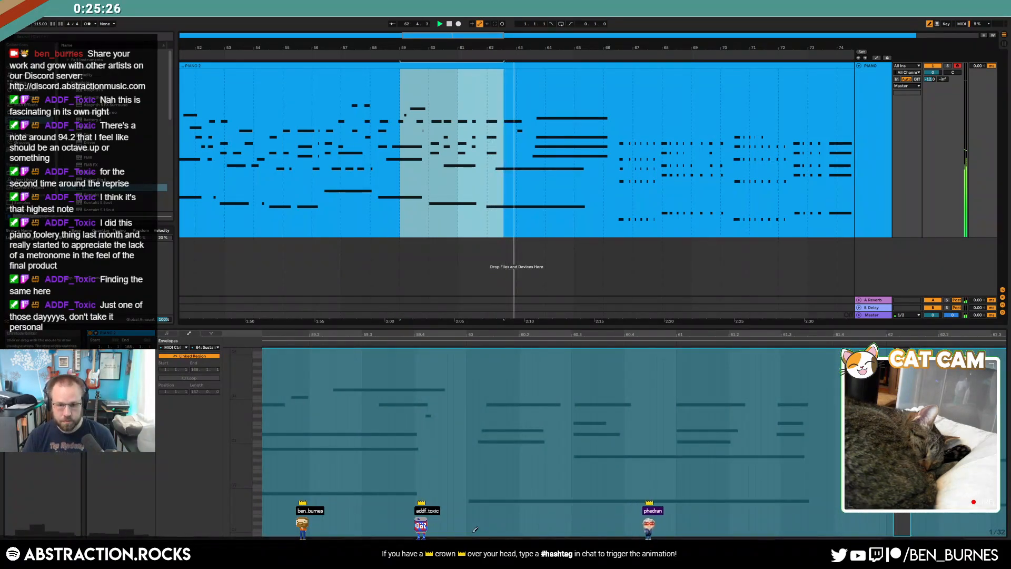
pyautogui.press('b')
pyautogui.click(472, 455)
pyautogui.press('b')
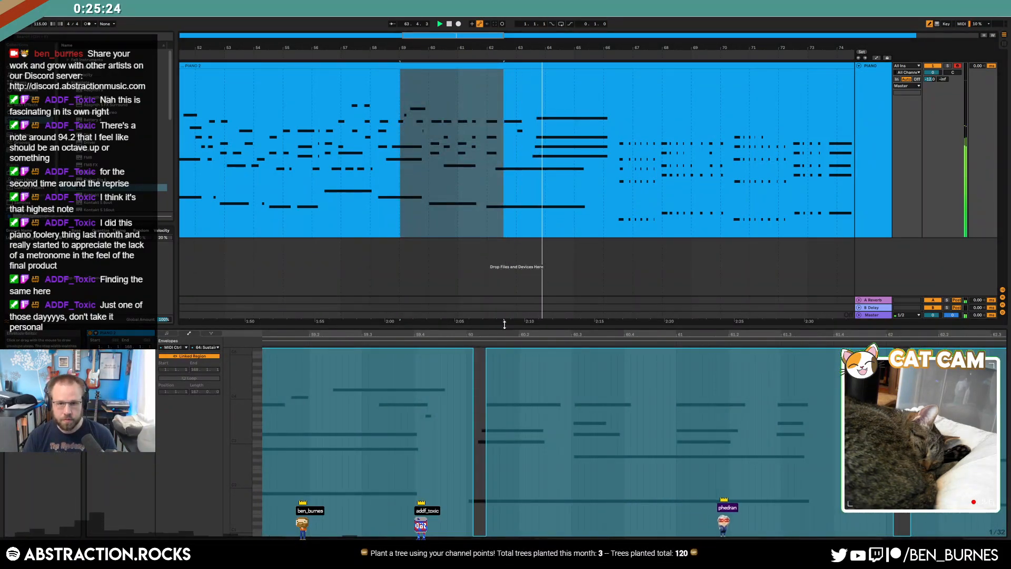
# - Delete a short stretch of time from midway through bar 65 to just before the next section and consolidate the piano clips
pyautogui.click(594, 161)
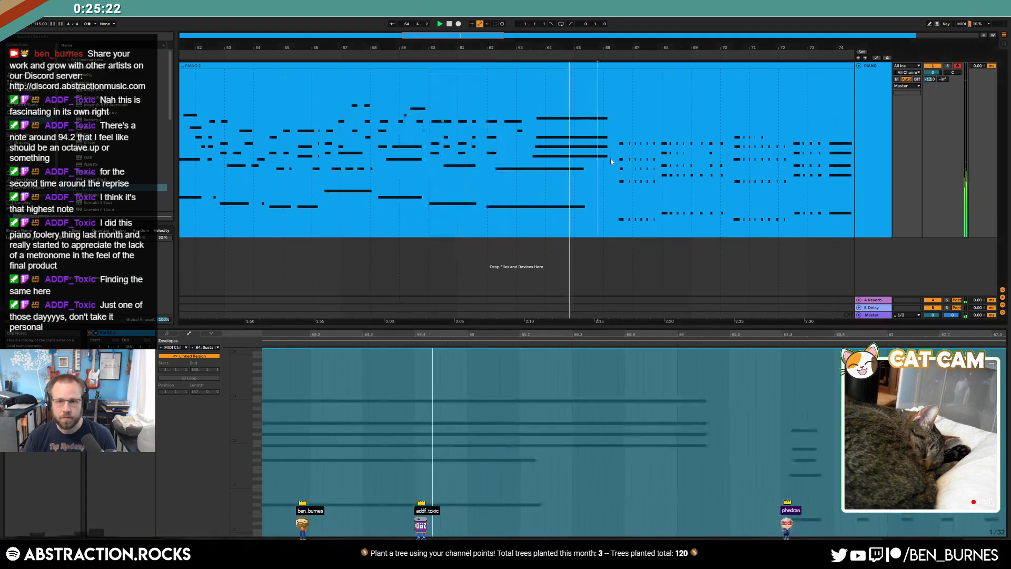
pyautogui.hotkey('ctrl', 'shift', 'Delete')
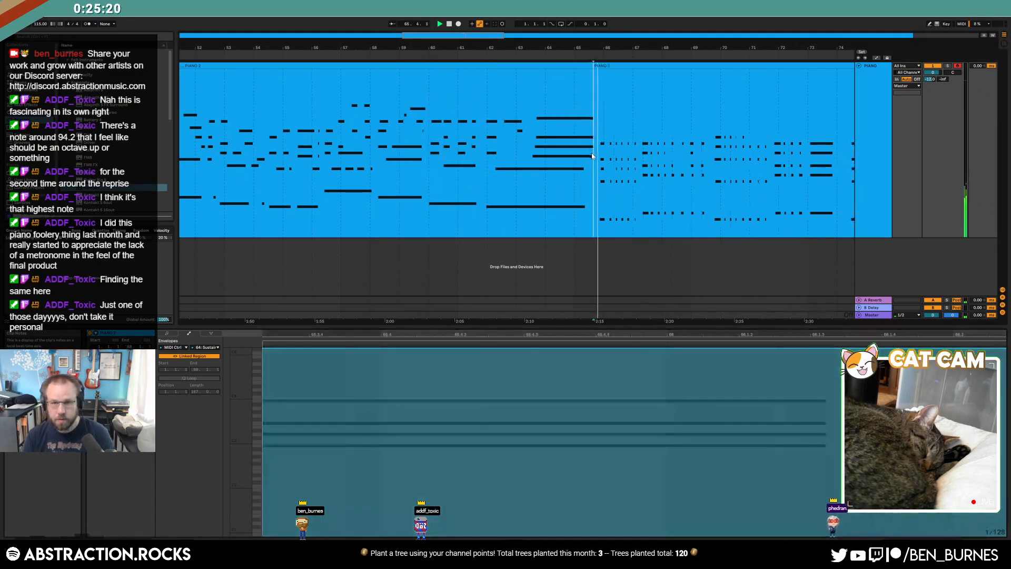
pyautogui.click(599, 67)
pyautogui.keyDown('shift'); pyautogui.click(575, 69); pyautogui.keyUp('shift')
pyautogui.hotkey('ctrl', 'j')
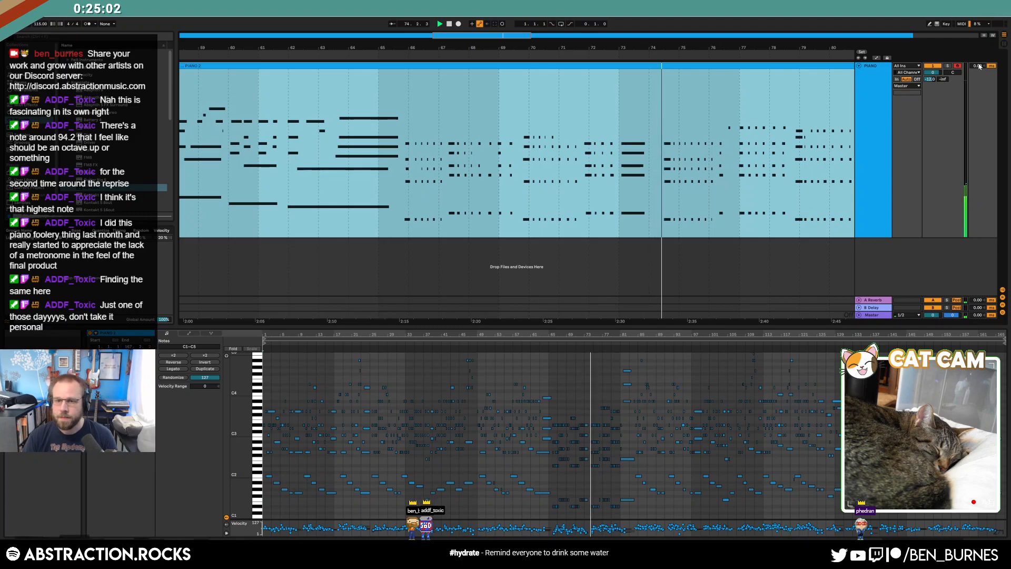
# - Examine the notes and sustain pedal envelope around bars 77 to 84 while replaying the transition at bar 81
pyautogui.moveTo(493, 37); pyautogui.dragTo(545, 33)
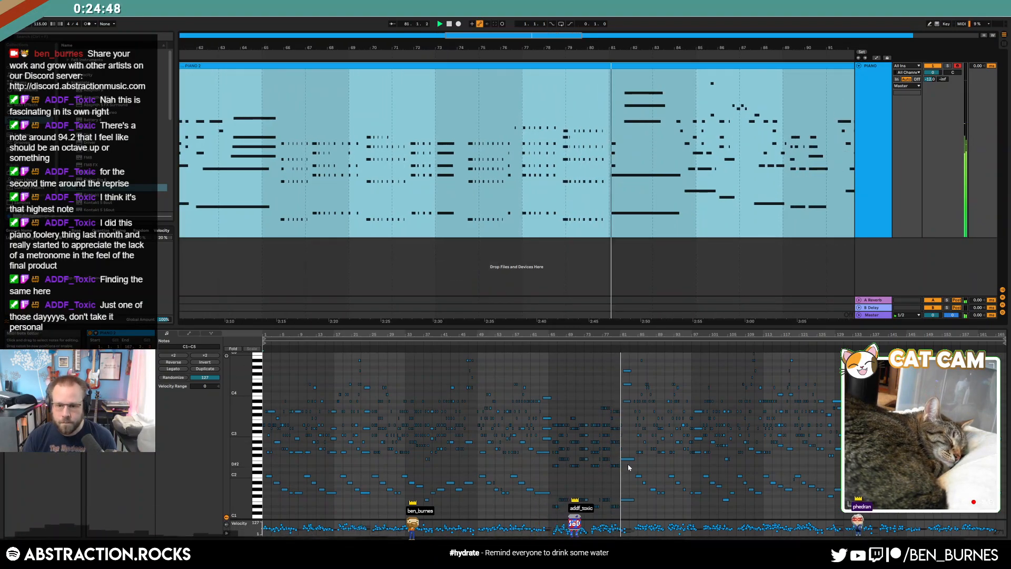
pyautogui.scroll(5, 628, 467)
pyautogui.scroll(3, 594, 521)
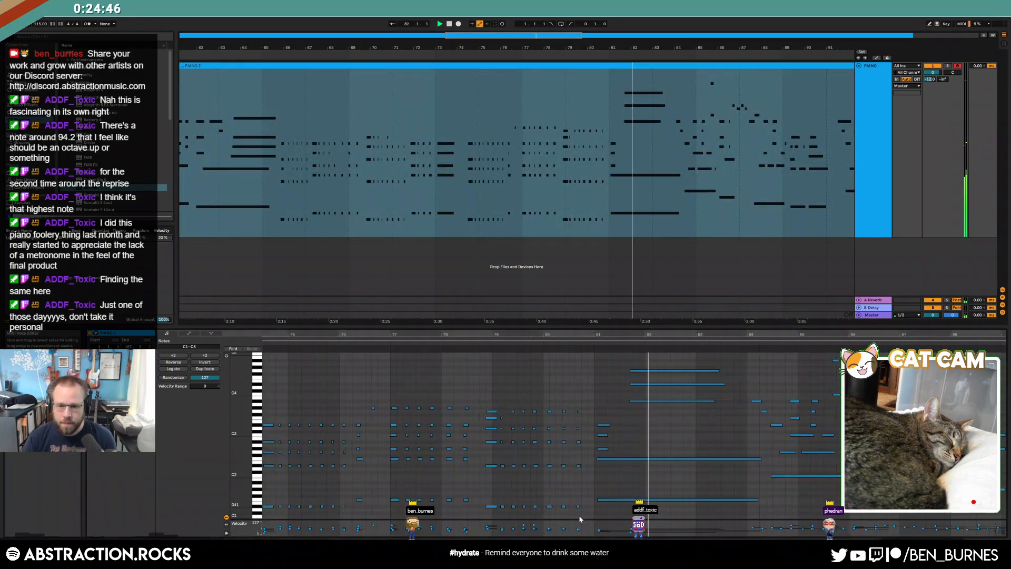
pyautogui.moveTo(595, 519); pyautogui.dragTo(533, 516)
pyautogui.press('space')
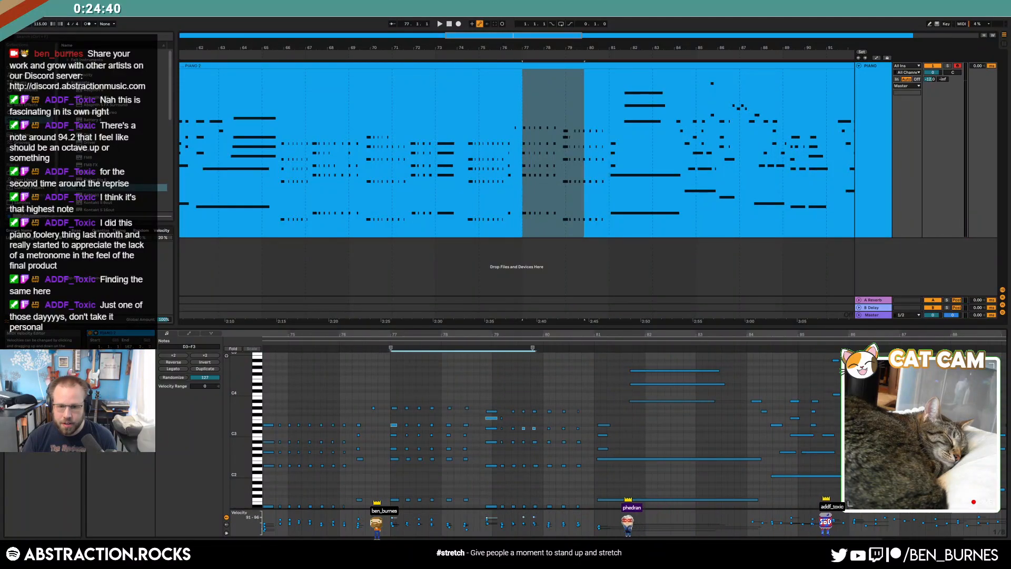
pyautogui.click(188, 333)
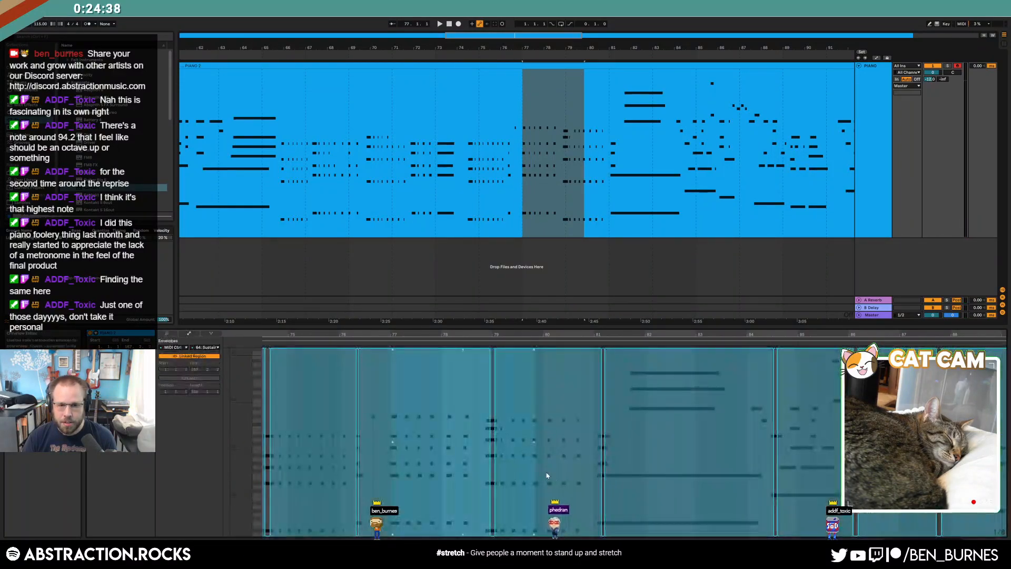
pyautogui.scroll(-2, 570, 453)
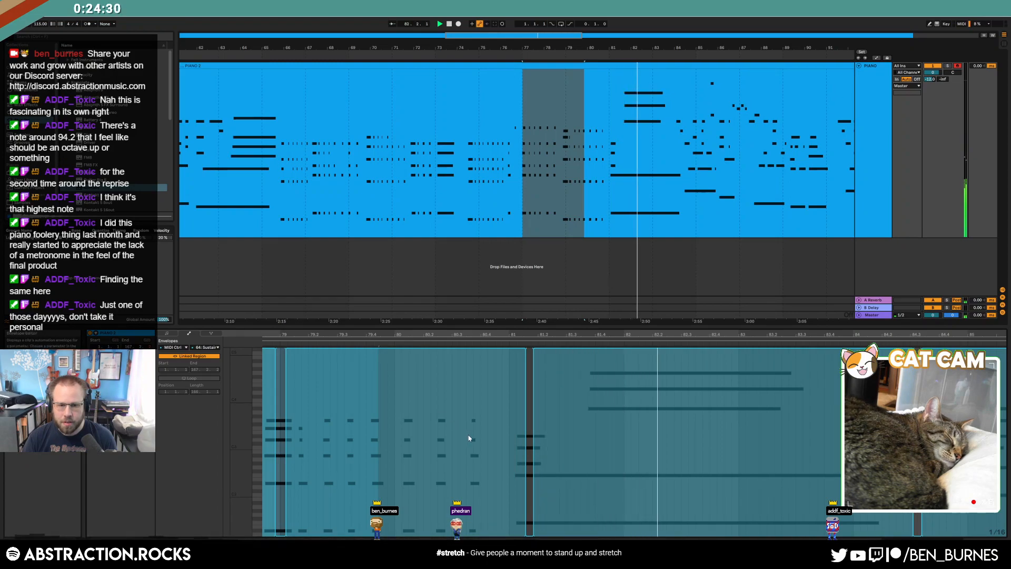
pyautogui.click(166, 333)
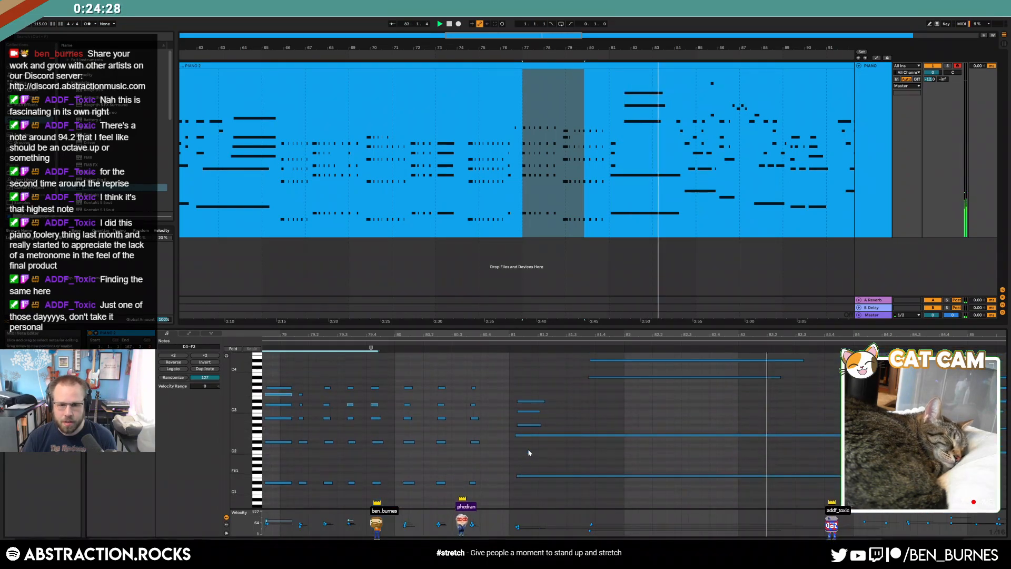
pyautogui.keyDown('ctrl'); pyautogui.scroll(-3, 529, 449); pyautogui.keyUp('ctrl')
pyautogui.click(587, 447)
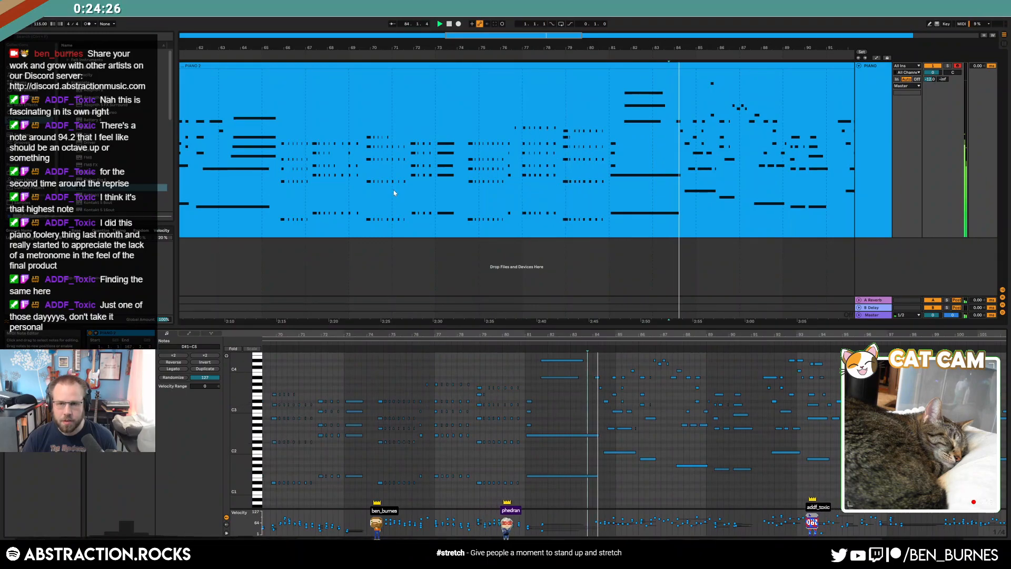
# - Delete a sliver of time around bar 87.3 to tighten the lead-in to the next low note
pyautogui.moveTo(578, 38); pyautogui.dragTo(628, 35)
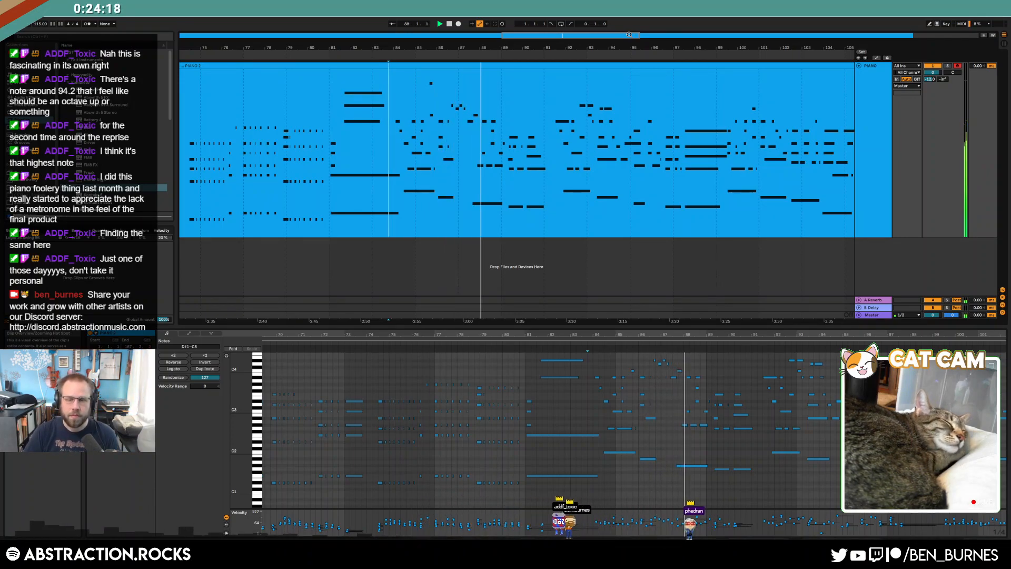
pyautogui.scroll(3, 476, 153)
pyautogui.scroll(3, 460, 134)
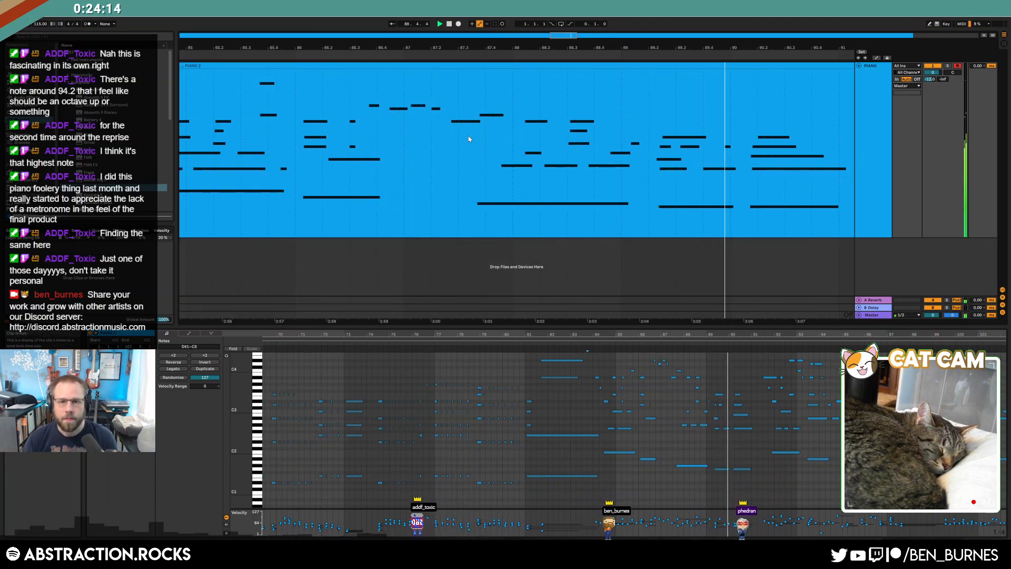
pyautogui.click(460, 136)
pyautogui.hotkey('ctrl', 'Delete')
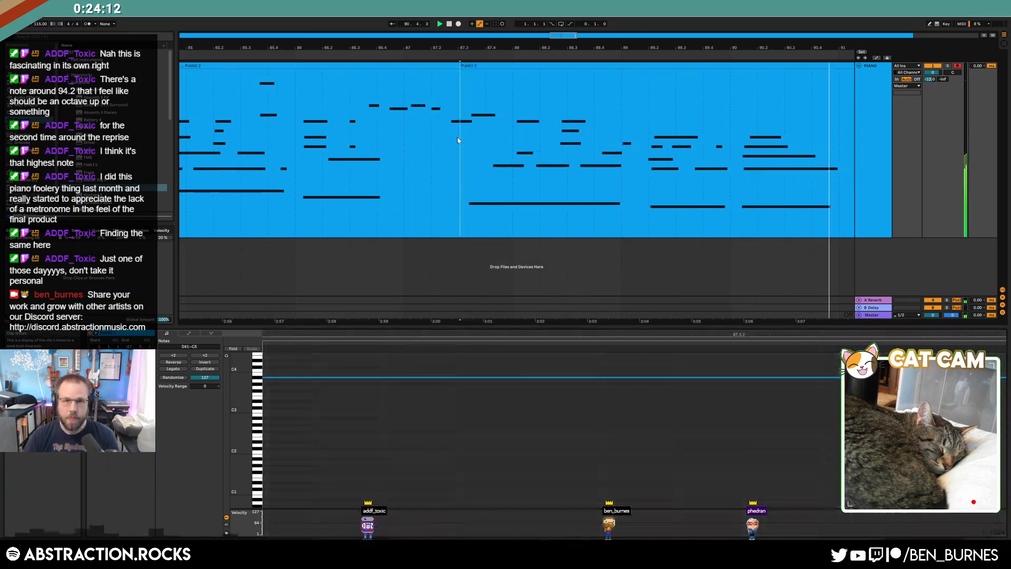
pyautogui.scroll(-2, 454, 96)
pyautogui.hotkey('ctrl', 'z')
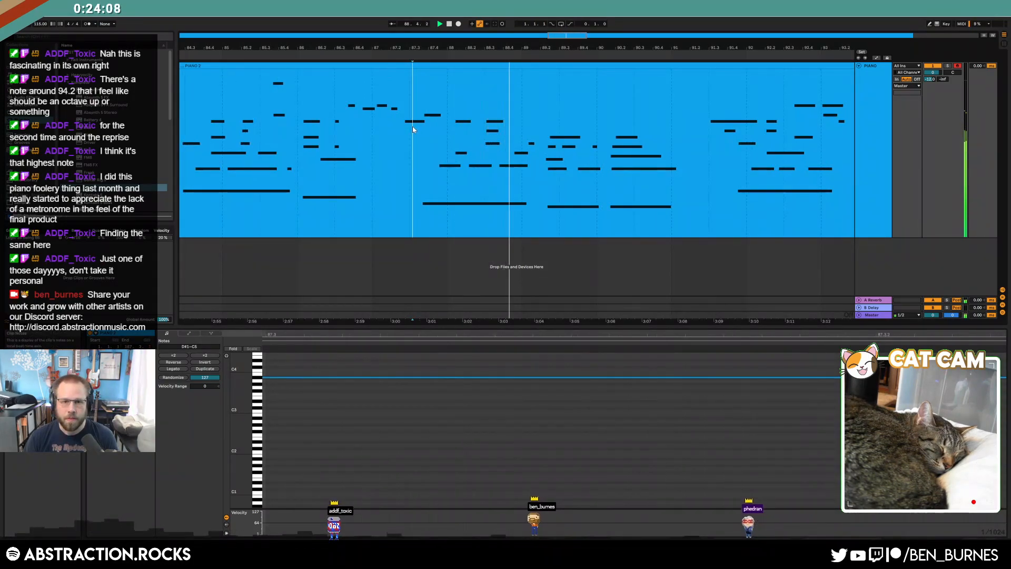
pyautogui.hotkey('ctrl', 'Delete')
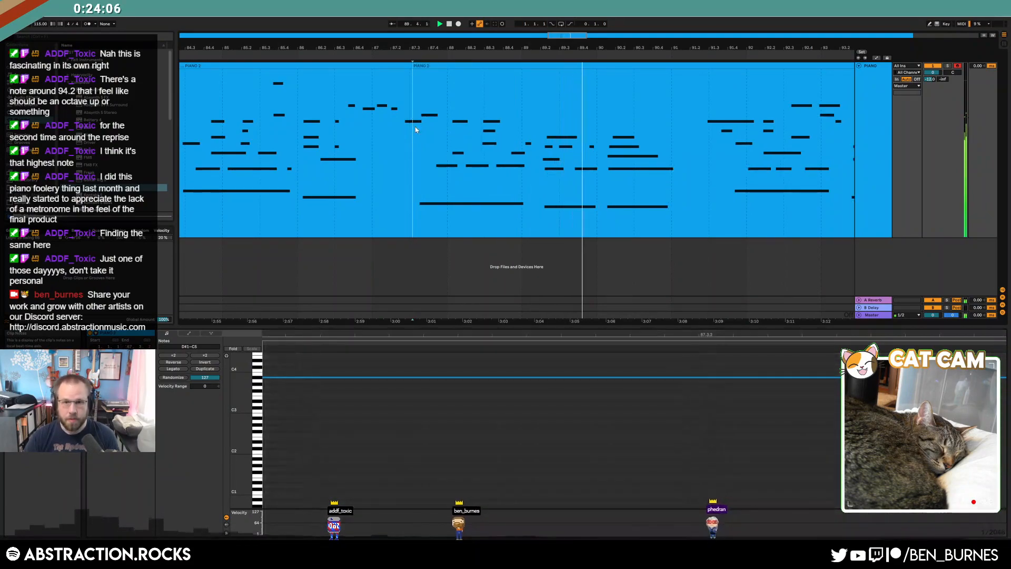
# - Delete the pause between the chord ending just before bar 91 and the following phrase, and replay the transition
pyautogui.hscroll(3, 526, 132)
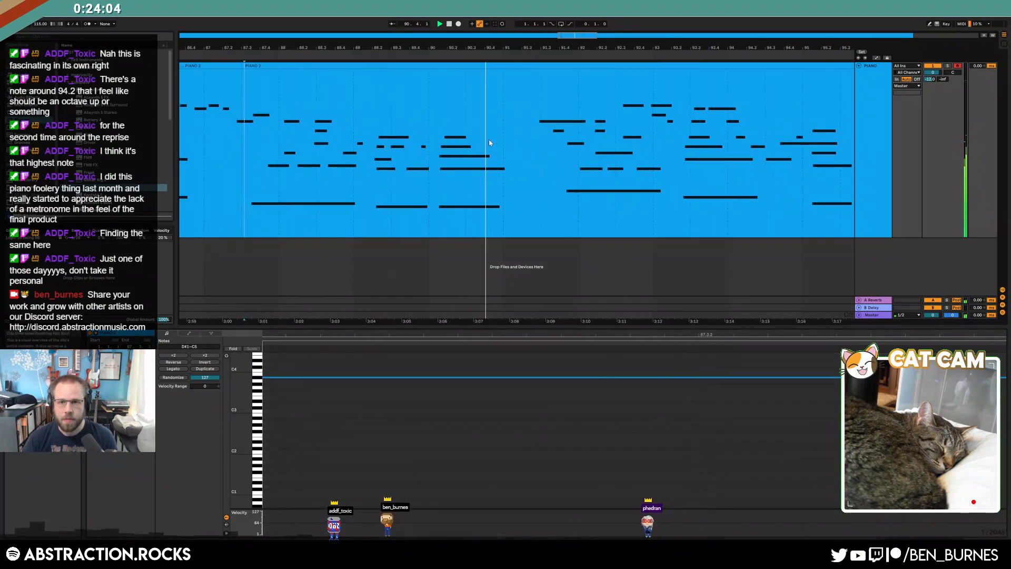
pyautogui.moveTo(535, 140); pyautogui.dragTo(495, 151)
pyautogui.hotkey('ctrl', 'Delete')
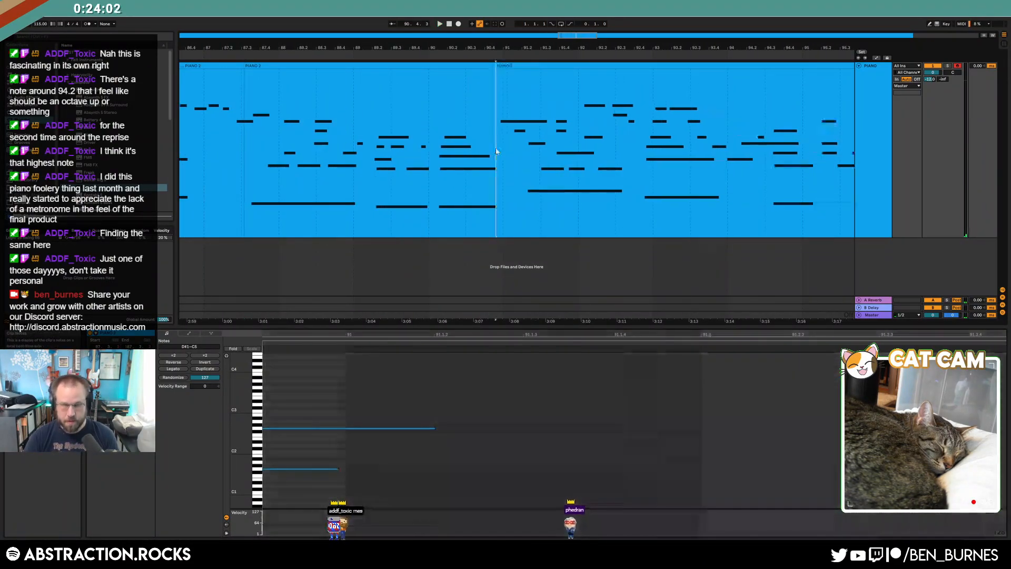
pyautogui.click(383, 56)
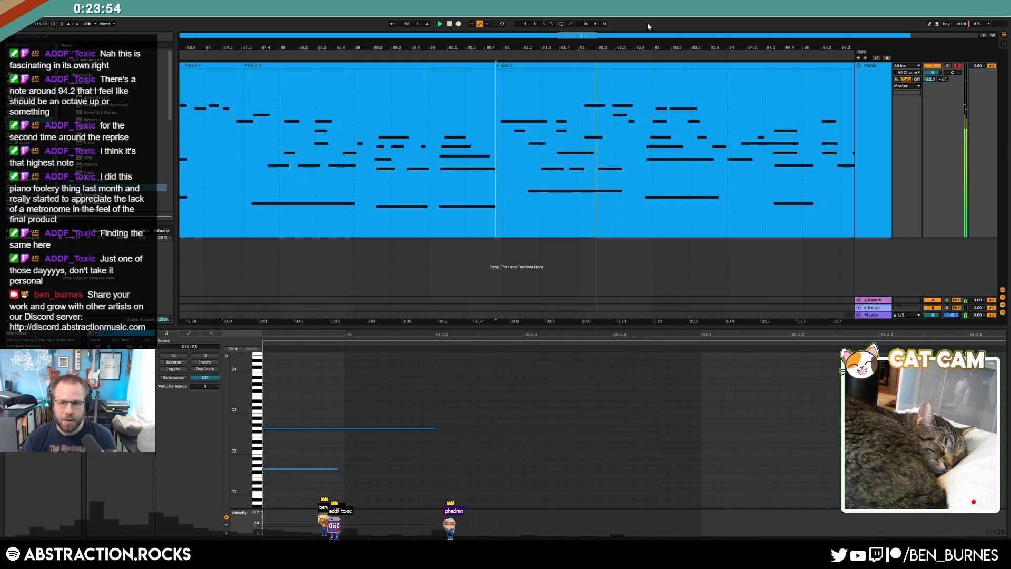
# - Lower the velocity of the short A♯3 note in the melody of bar 93 to about 38
pyautogui.moveTo(579, 37); pyautogui.dragTo(587, 42)
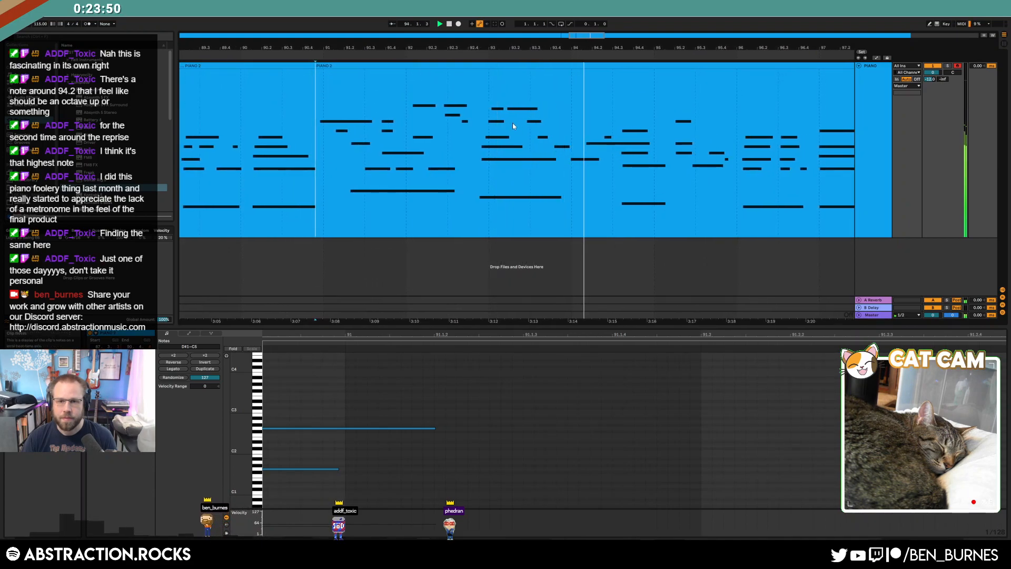
pyautogui.moveTo(515, 127); pyautogui.dragTo(626, 127)
pyautogui.click(507, 391)
pyautogui.click(427, 377)
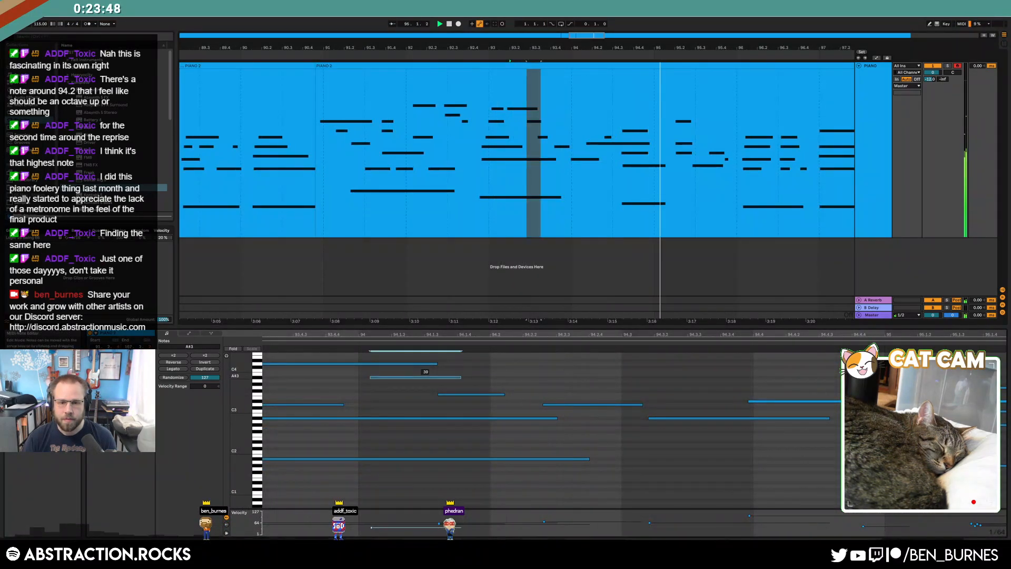
# - Examine the notes of the repeated chords in bar 96 and the long held chord from bar 97 to bar 98
pyautogui.moveTo(585, 35); pyautogui.dragTo(600, 34)
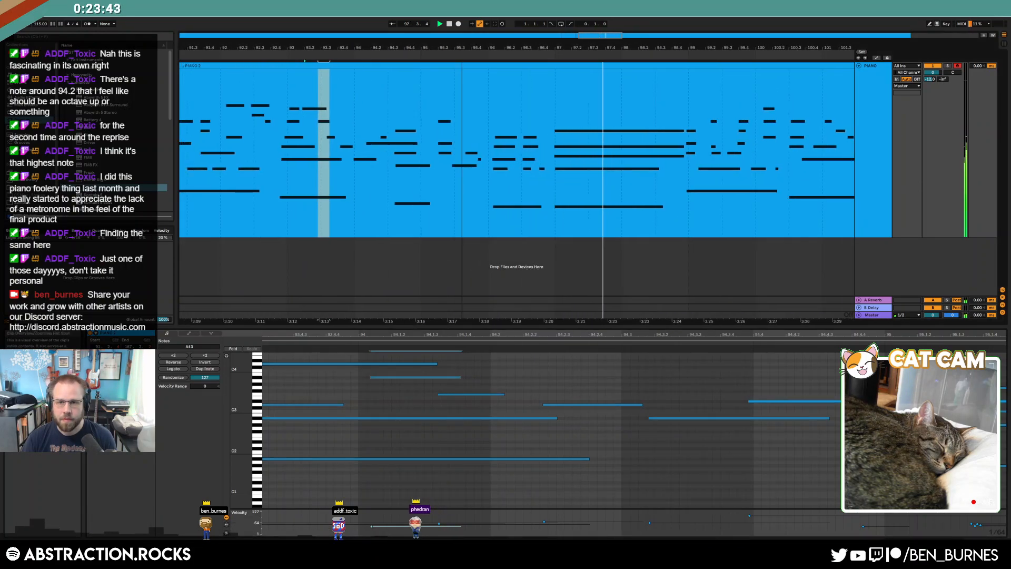
pyautogui.click(588, 63)
pyautogui.moveTo(529, 121); pyautogui.dragTo(696, 121)
pyautogui.click(479, 119)
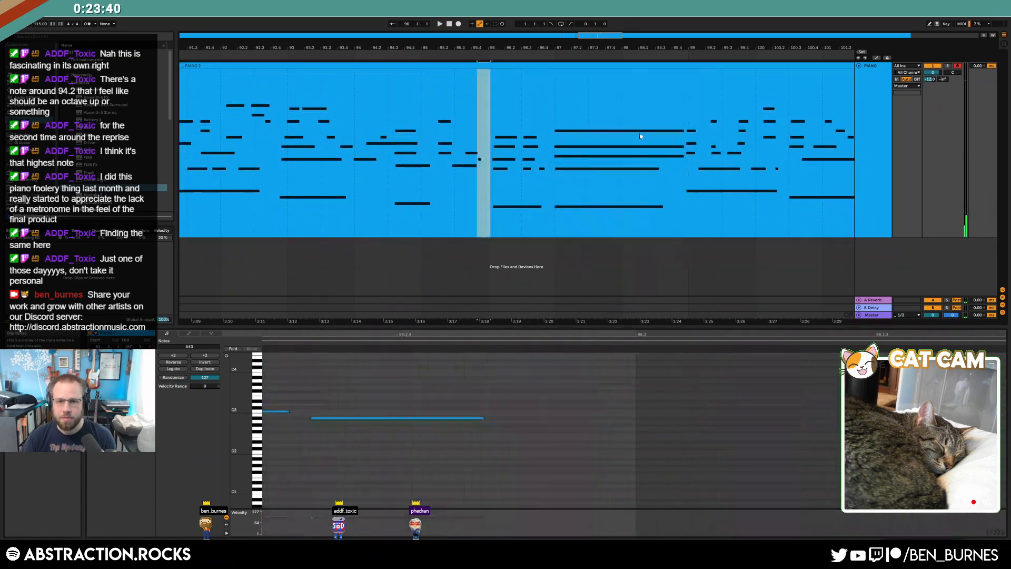
pyautogui.keyDown('shift'); pyautogui.click(690, 133); pyautogui.keyUp('shift')
pyautogui.click(326, 376)
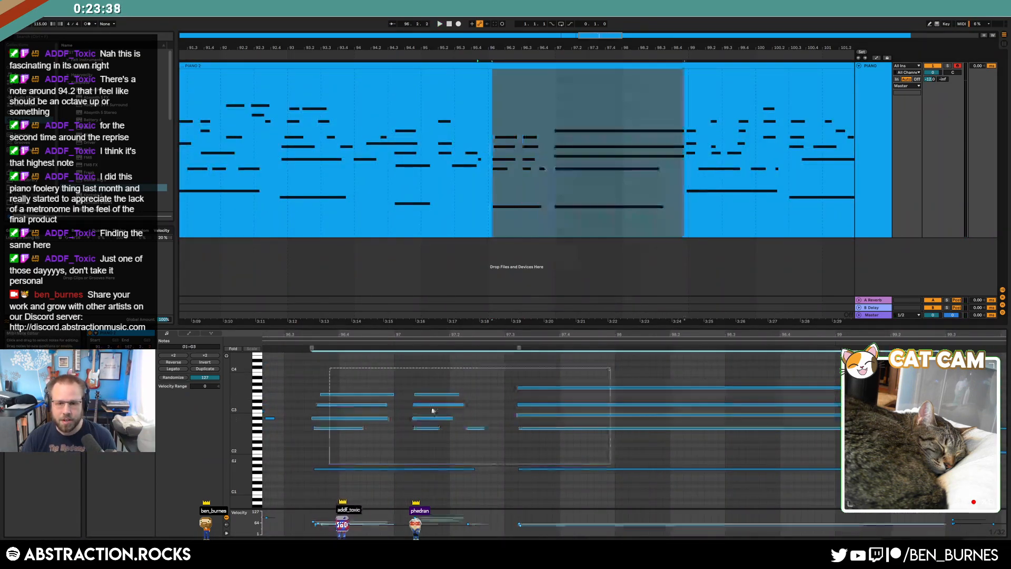
pyautogui.click(381, 389)
pyautogui.click(515, 398)
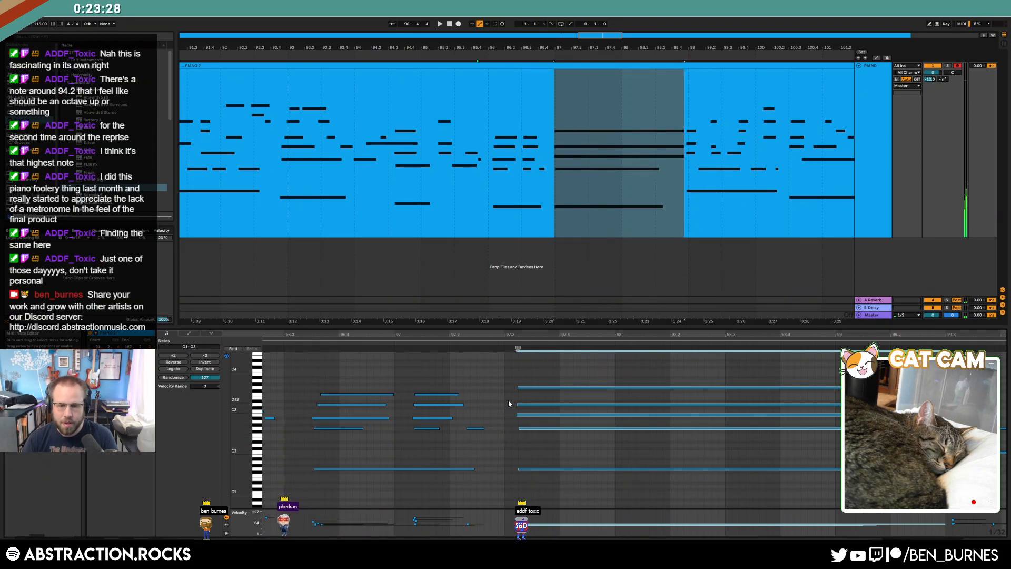
pyautogui.click(360, 374)
pyautogui.click(509, 386)
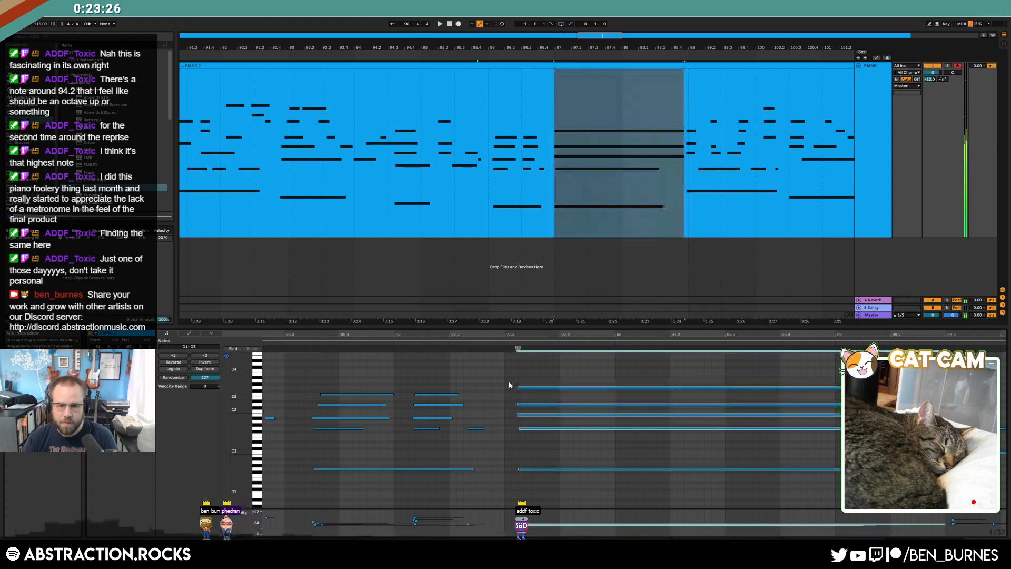
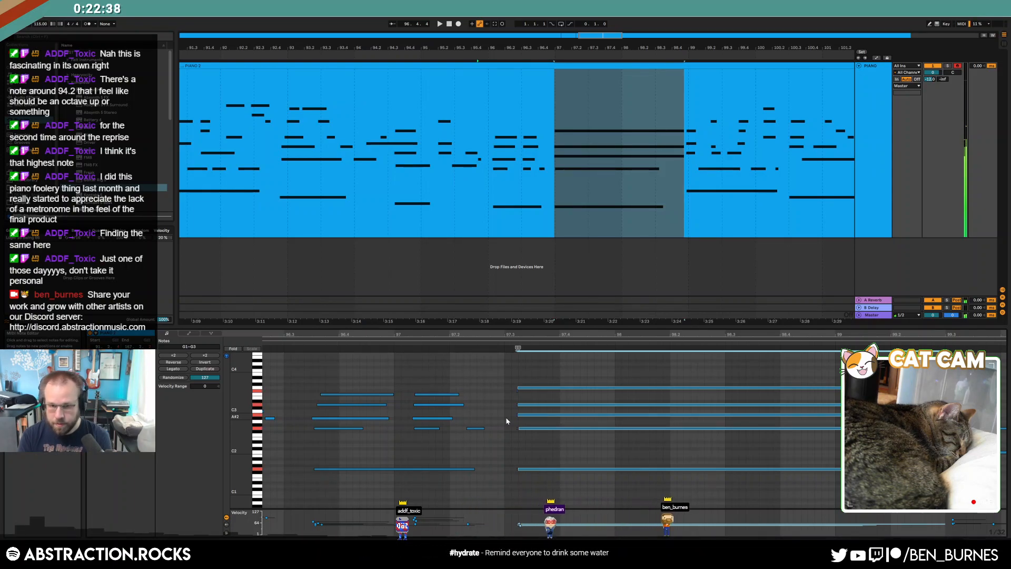
# - Lower the top note of the held chord at bar 97 by one semitone to F♯3 and split it near the end of bar 98
pyautogui.moveTo(516, 387); pyautogui.dragTo(516, 389)
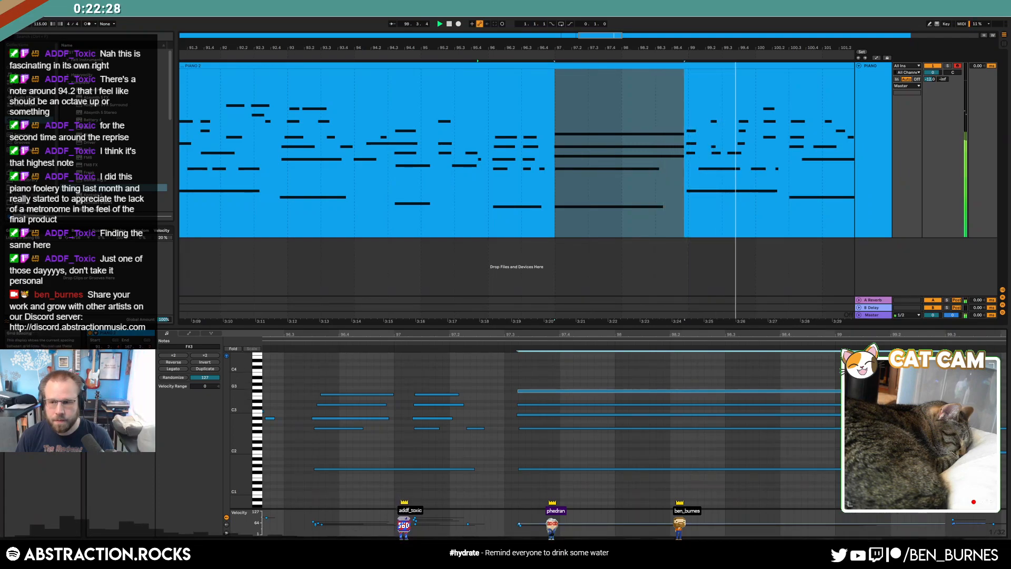
pyautogui.click(777, 390)
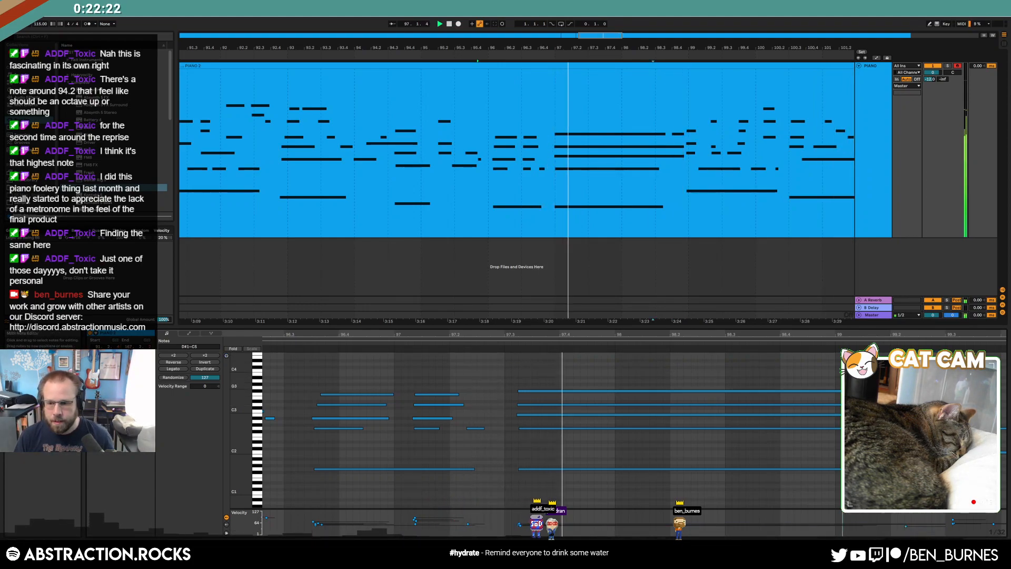
pyautogui.click(910, 383)
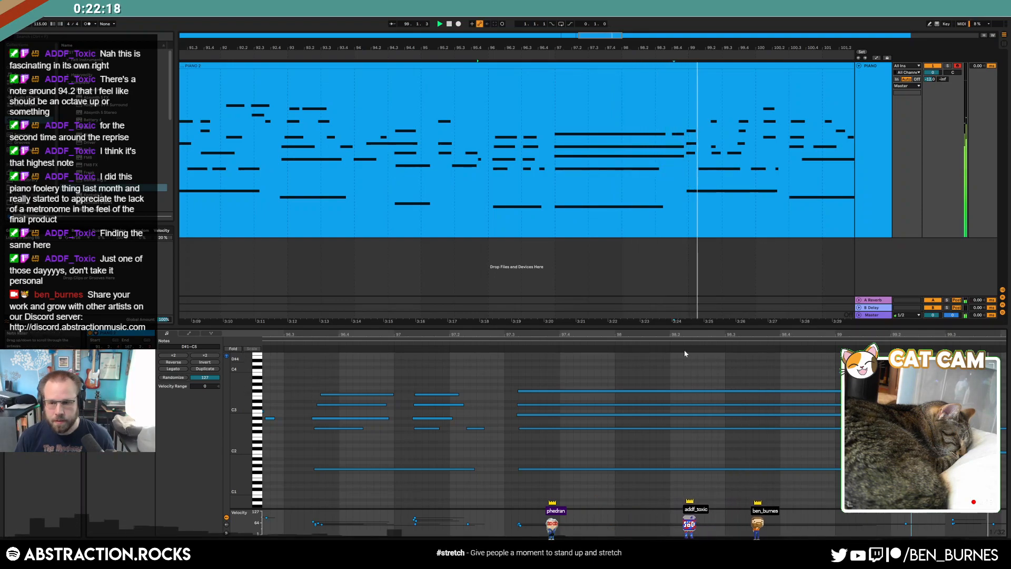
# - Listen on through bars 99 to 107, checking the low F1 note held in bars 103 to 104
pyautogui.moveTo(923, 334); pyautogui.dragTo(924, 316)
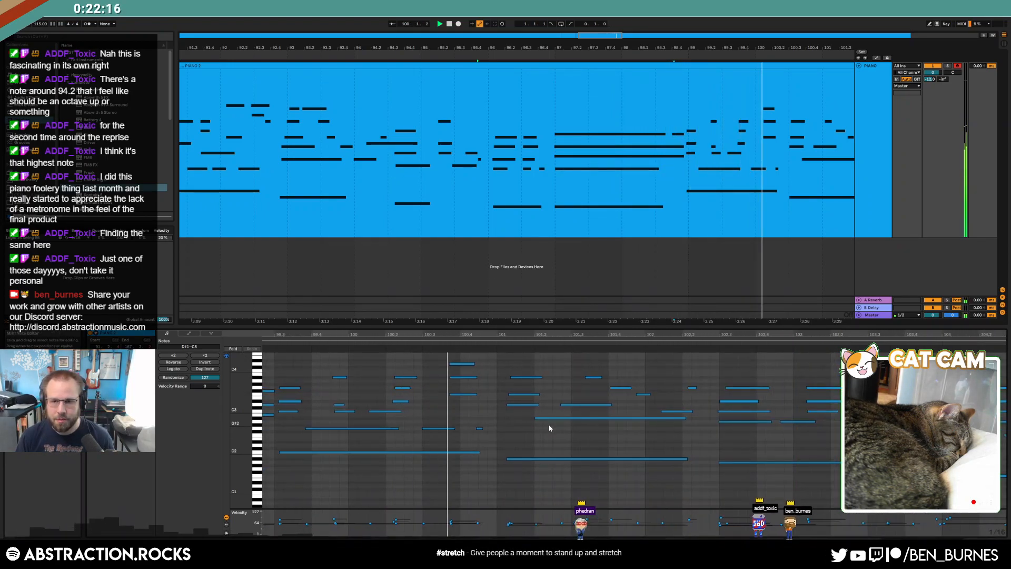
pyautogui.moveTo(589, 34); pyautogui.dragTo(612, 143)
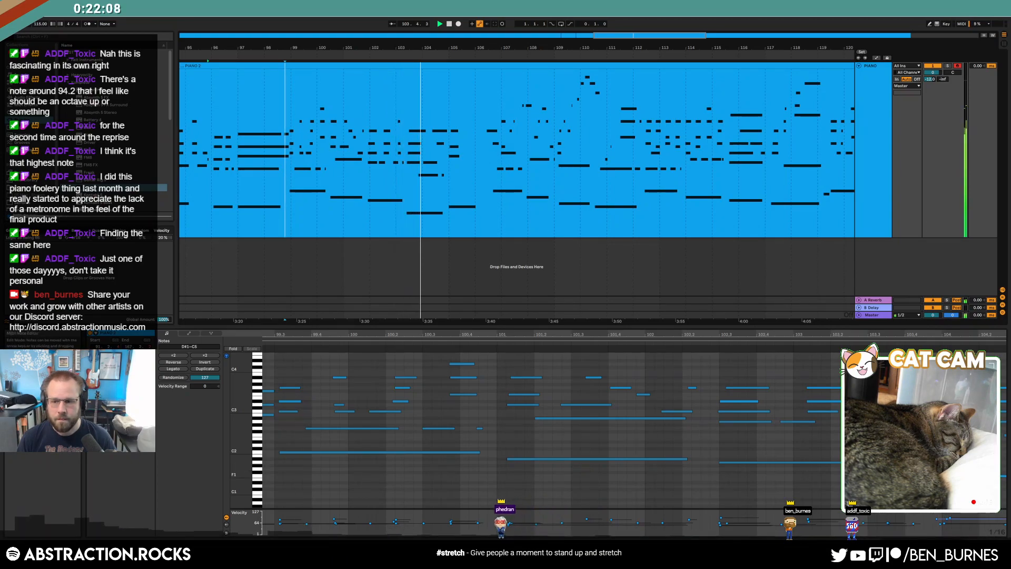
pyautogui.click(947, 476)
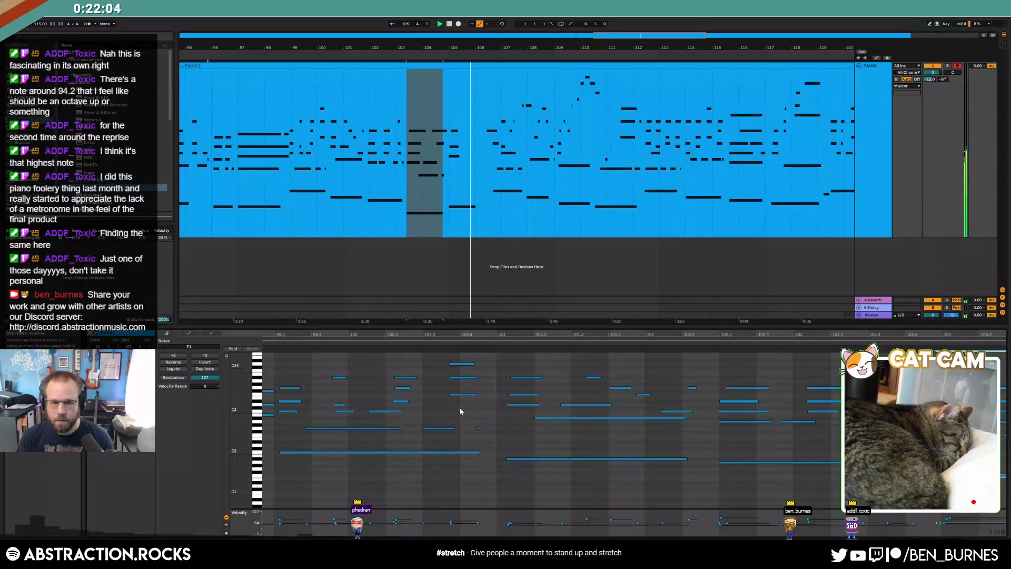
pyautogui.click(848, 503)
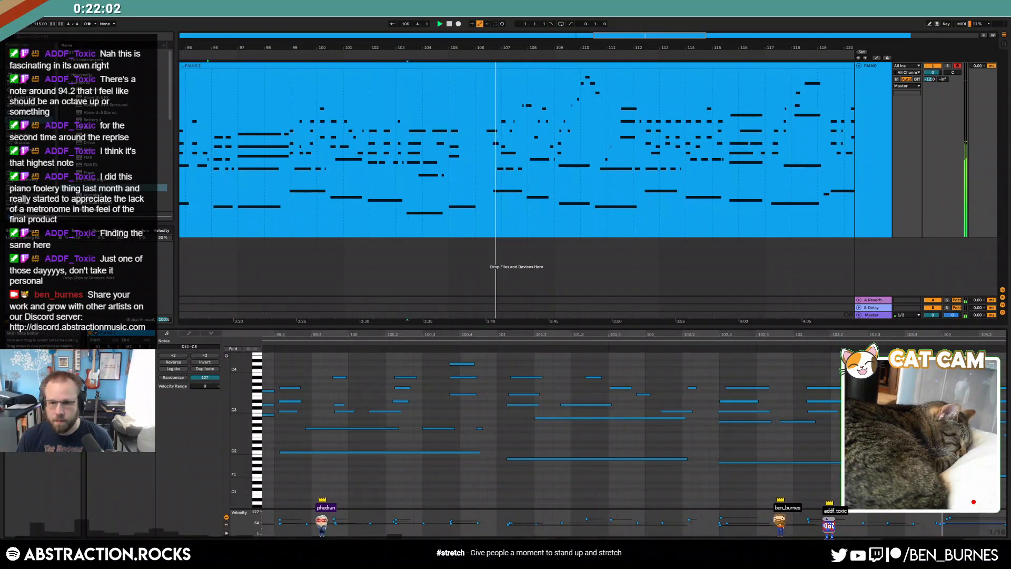
pyautogui.hotkey('ctrl', 'z')
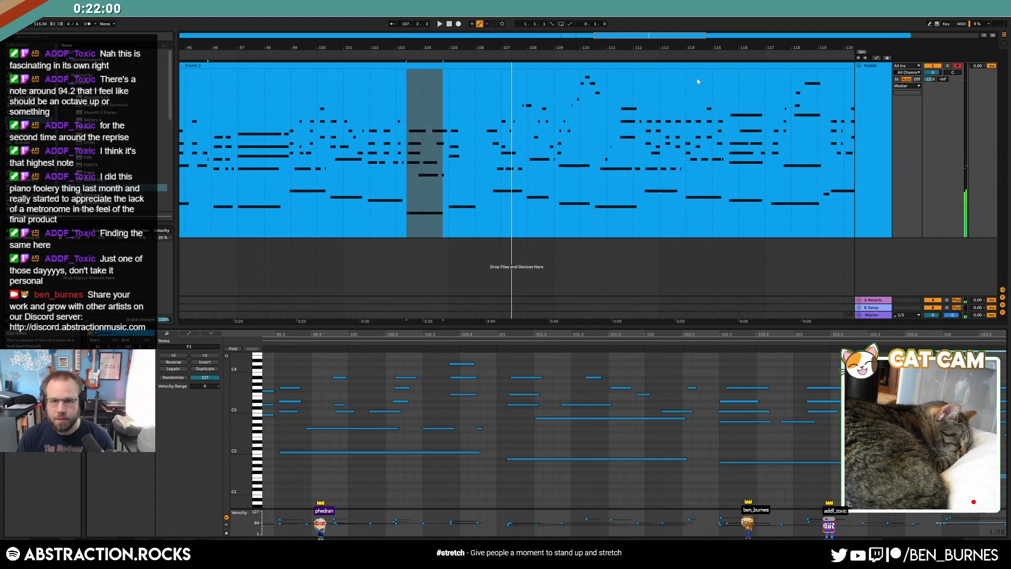
# - Show the clip's sustain pedal envelope around bars 104 to 109 and draw a brief pedal release just before bar 107
pyautogui.moveTo(966, 336); pyautogui.dragTo(247, 337)
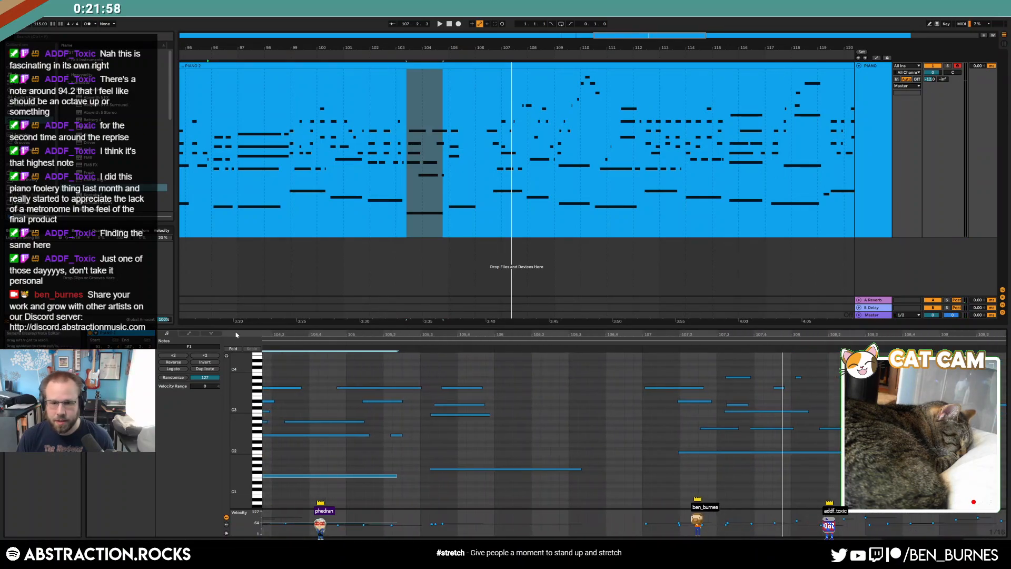
pyautogui.click(189, 333)
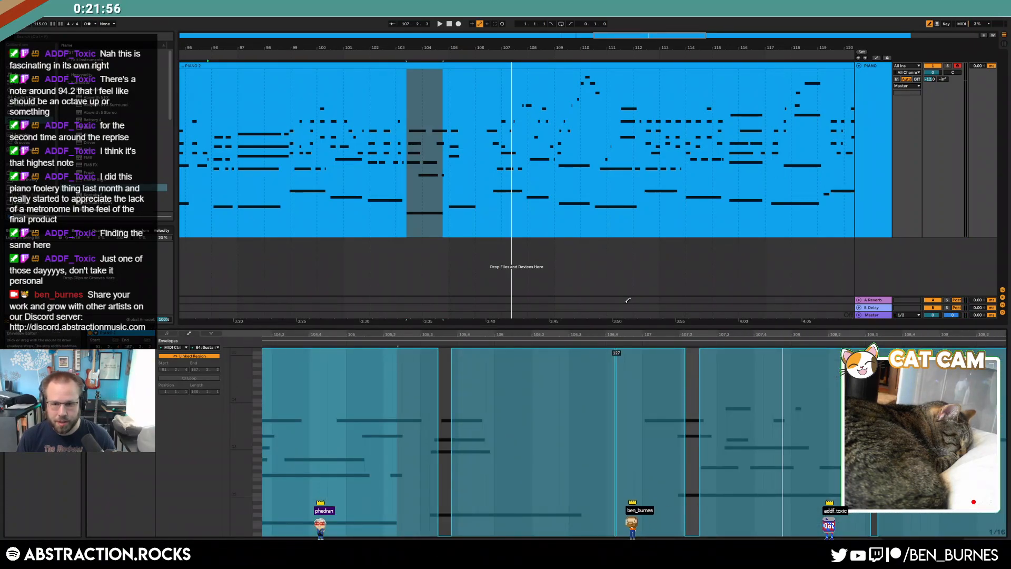
pyautogui.click(397, 343)
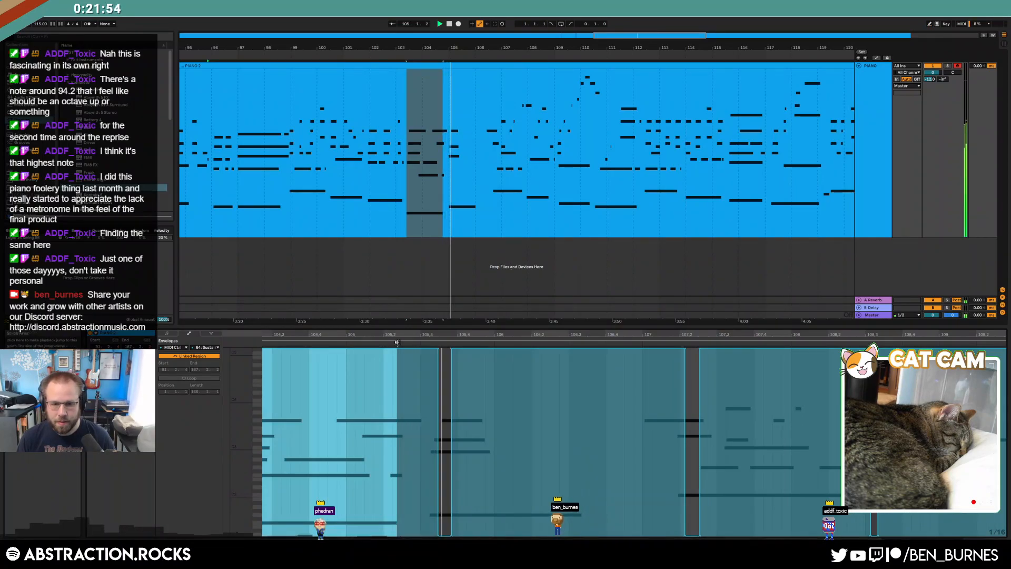
pyautogui.press('b')
pyautogui.click(638, 533)
pyautogui.moveTo(640, 534)
pyautogui.mouseDown()
pyautogui.moveTo(649, 533)
pyautogui.moveTo(624, 533)
pyautogui.mouseUp()
pyautogui.press('b')
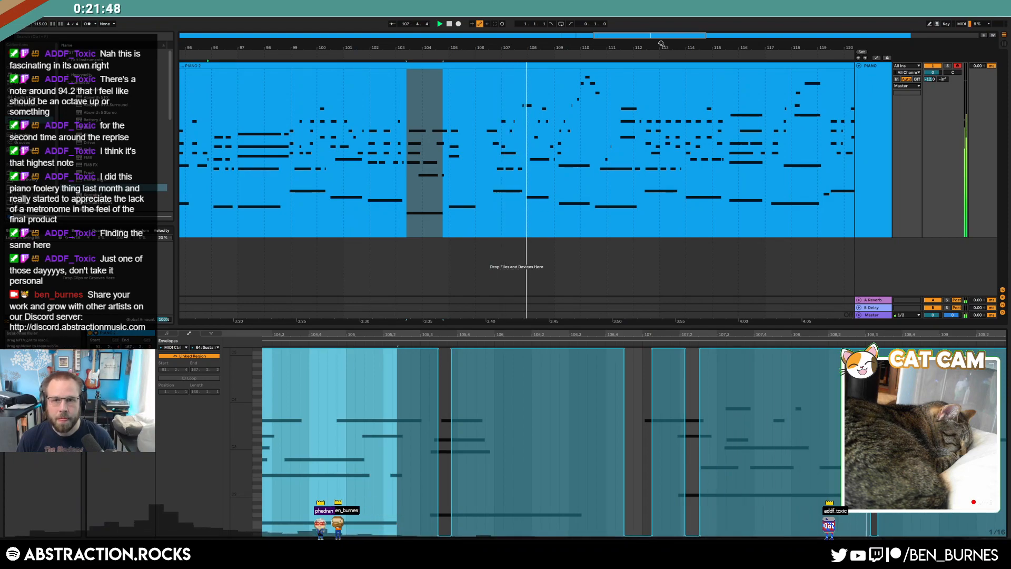
# - Delete a short stretch of time around bar 109.4, just before the high run
pyautogui.moveTo(659, 43); pyautogui.dragTo(643, 106)
pyautogui.hotkey('shift', 'Tab')
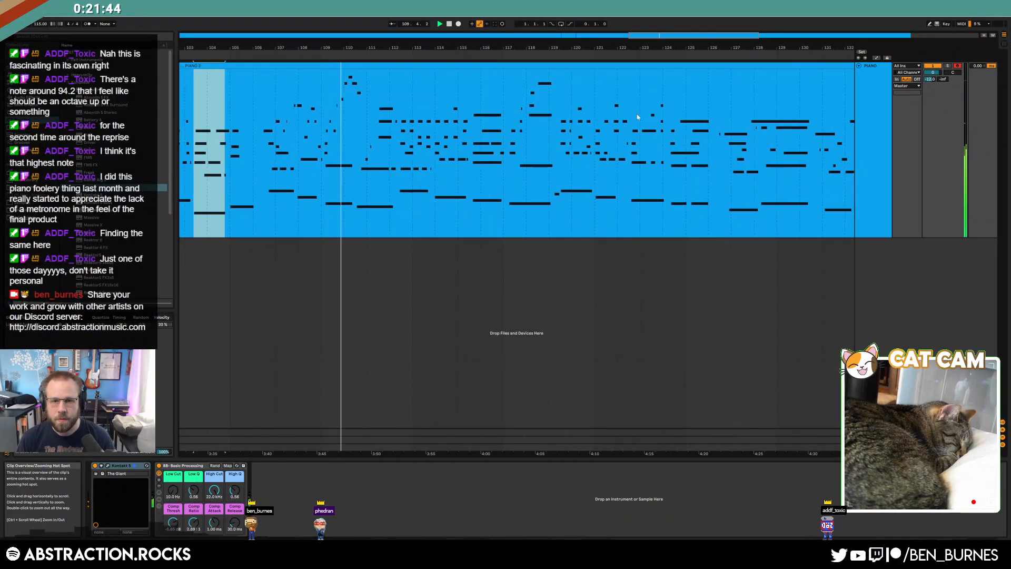
pyautogui.scroll(3, 333, 106)
pyautogui.scroll(3, 364, 131)
pyautogui.click(363, 129)
pyautogui.hotkey('ctrl', 'shift', 'Delete')
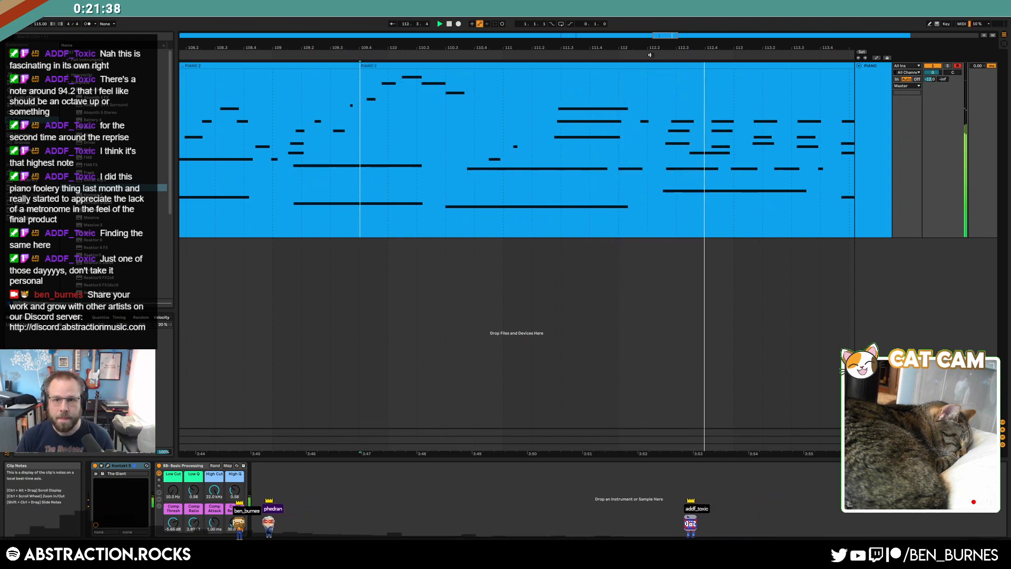
# - Examine the notes of the chord in bars 111 to 112 and listen on through to bar 119
pyautogui.click(556, 116)
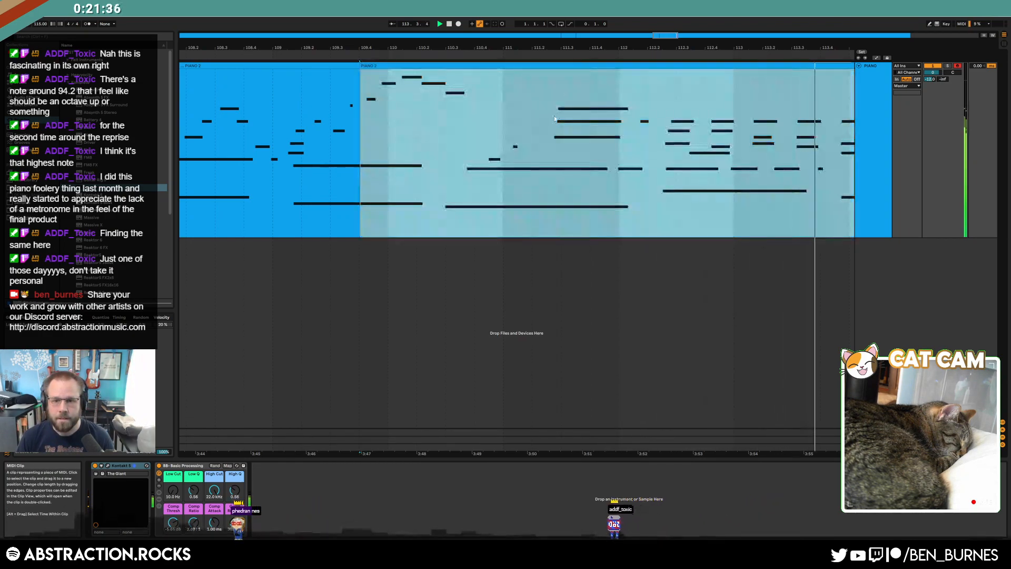
pyautogui.moveTo(515, 121); pyautogui.dragTo(662, 123)
pyautogui.doubleClick(647, 124)
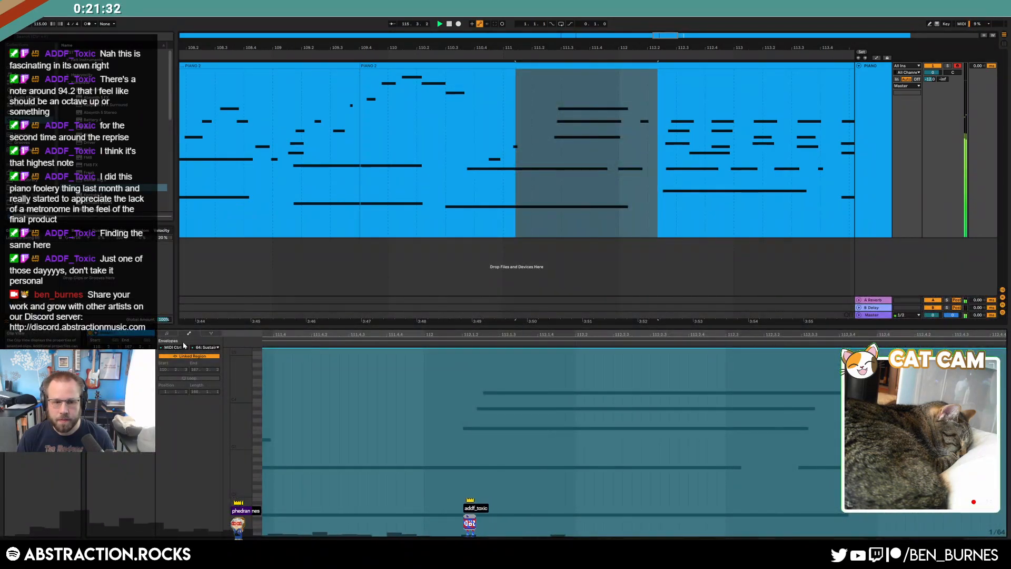
pyautogui.click(167, 334)
pyautogui.moveTo(672, 39); pyautogui.dragTo(656, 47)
pyautogui.click(409, 52)
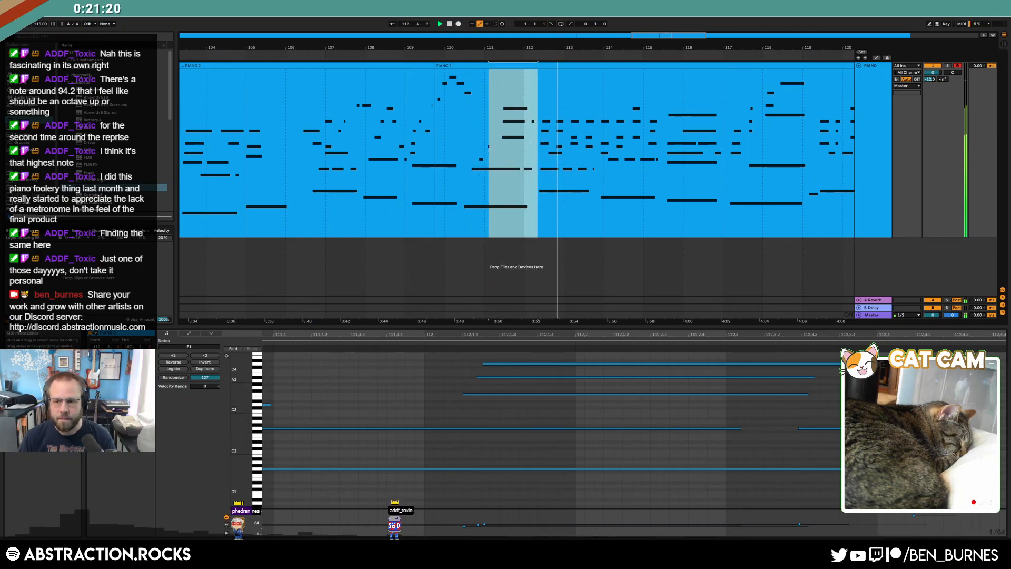
pyautogui.click(533, 153)
pyautogui.moveTo(559, 31); pyautogui.dragTo(658, 10)
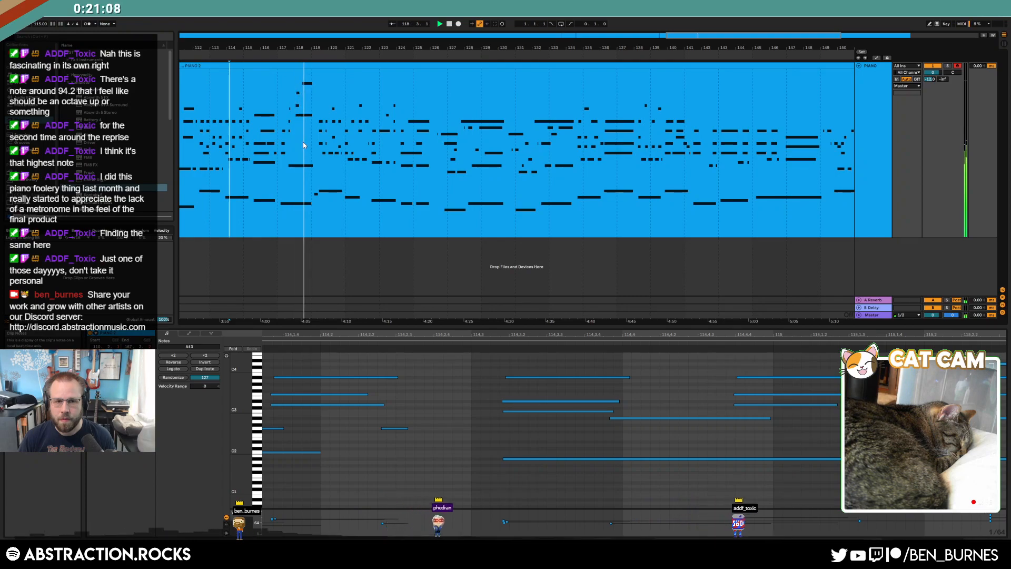
pyautogui.scroll(5, 302, 127)
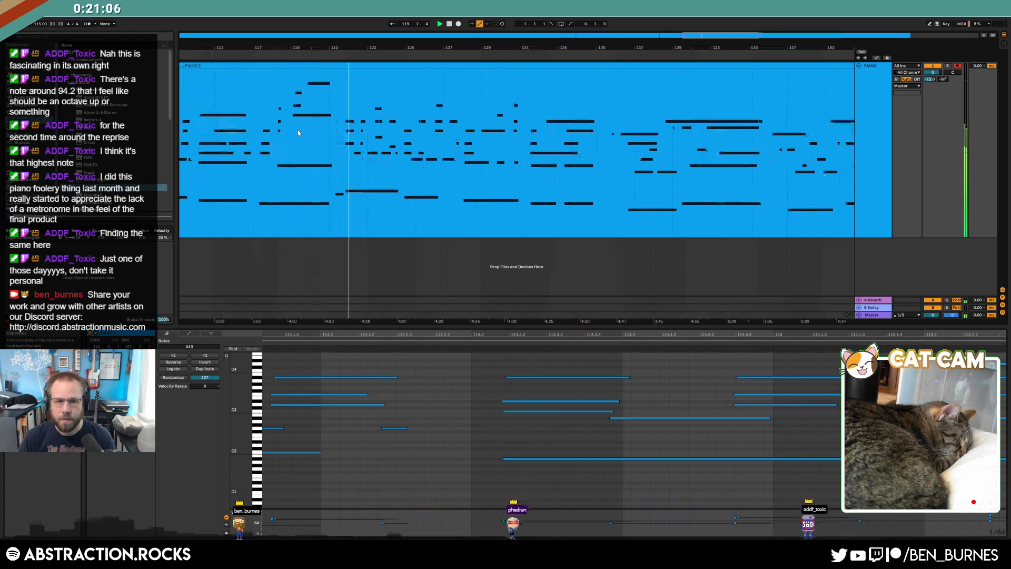
# - Delete three short stretches of time around bars 117.4 to 118.3 to tighten the rising high notes
pyautogui.moveTo(340, 138)
pyautogui.mouseDown()
pyautogui.moveTo(362, 141)
pyautogui.moveTo(345, 137)
pyautogui.mouseUp()
pyautogui.hotkey('ctrl', 'shift', 'Delete')
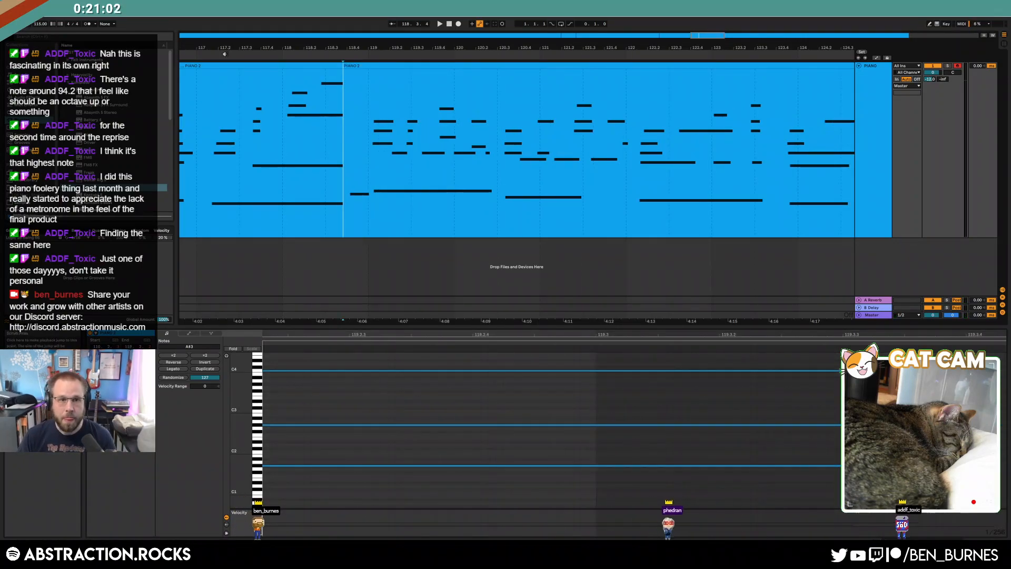
pyautogui.moveTo(273, 123); pyautogui.dragTo(280, 125)
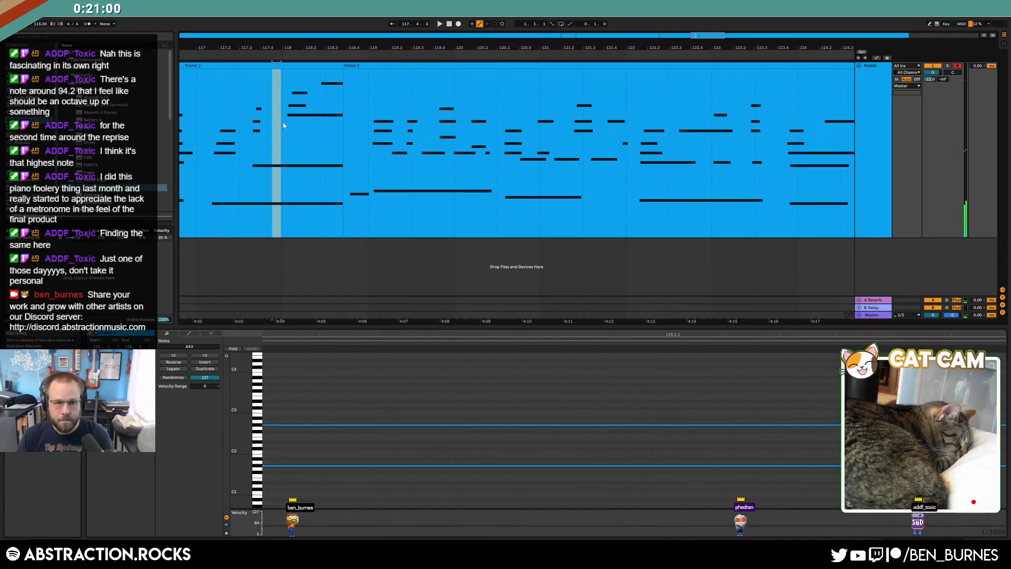
pyautogui.hotkey('ctrl', 'shift', 'Delete')
pyautogui.moveTo(306, 102); pyautogui.dragTo(313, 104)
pyautogui.hotkey('ctrl', 'shift', 'Delete')
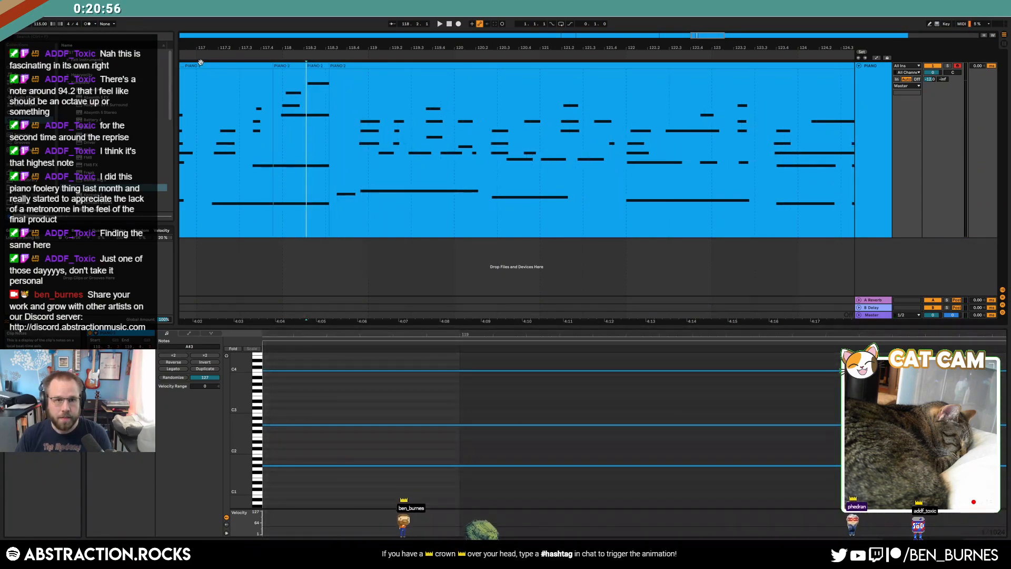
# - Play the tightened passage, delete the short gap before the chord around bar 118.4, and replay from bar 118
pyautogui.press('space')
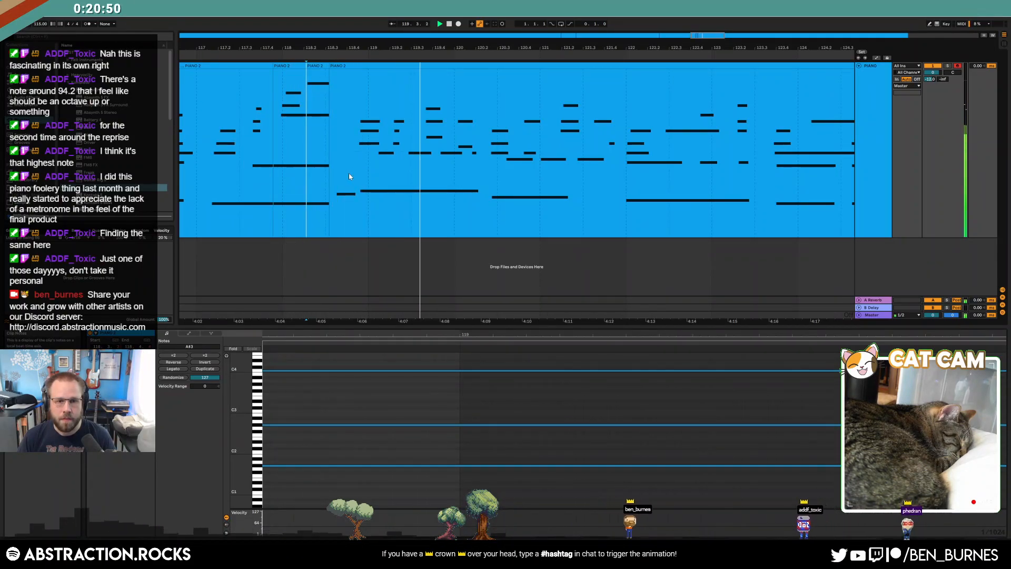
pyautogui.moveTo(349, 174); pyautogui.dragTo(357, 177)
pyautogui.hotkey('ctrl', 'shift', 'Delete')
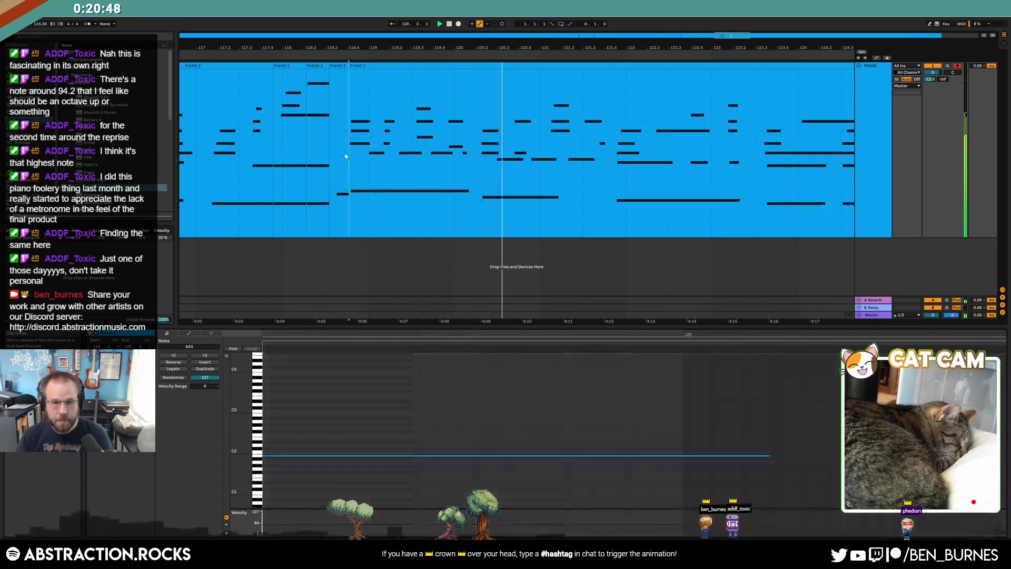
pyautogui.click(292, 57)
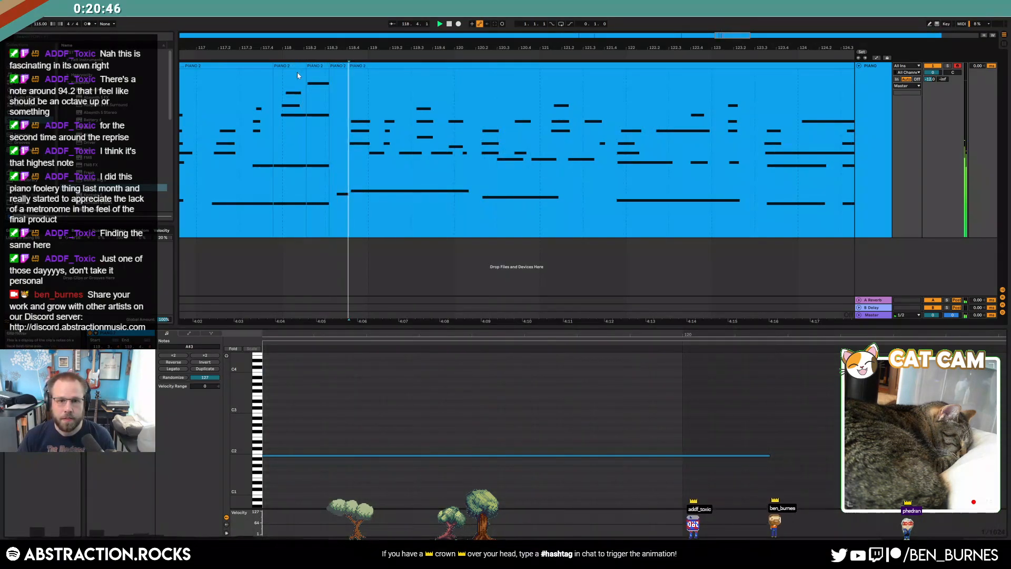
# - Listen on through bars 119 to 136, following the playback in the arrangement
pyautogui.moveTo(740, 35); pyautogui.dragTo(743, 35)
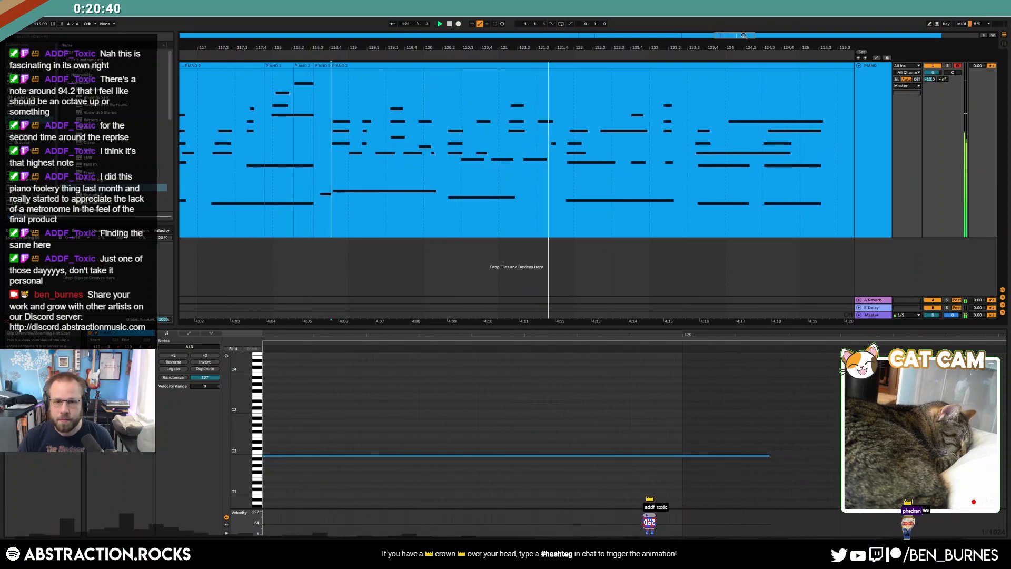
pyautogui.moveTo(743, 35); pyautogui.dragTo(762, 36)
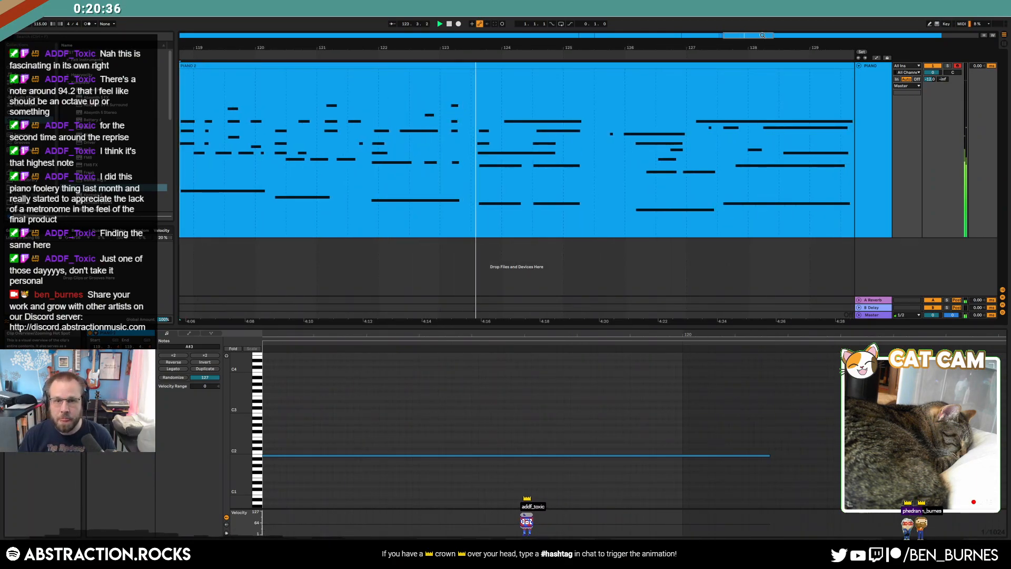
pyautogui.moveTo(762, 36); pyautogui.dragTo(771, 35)
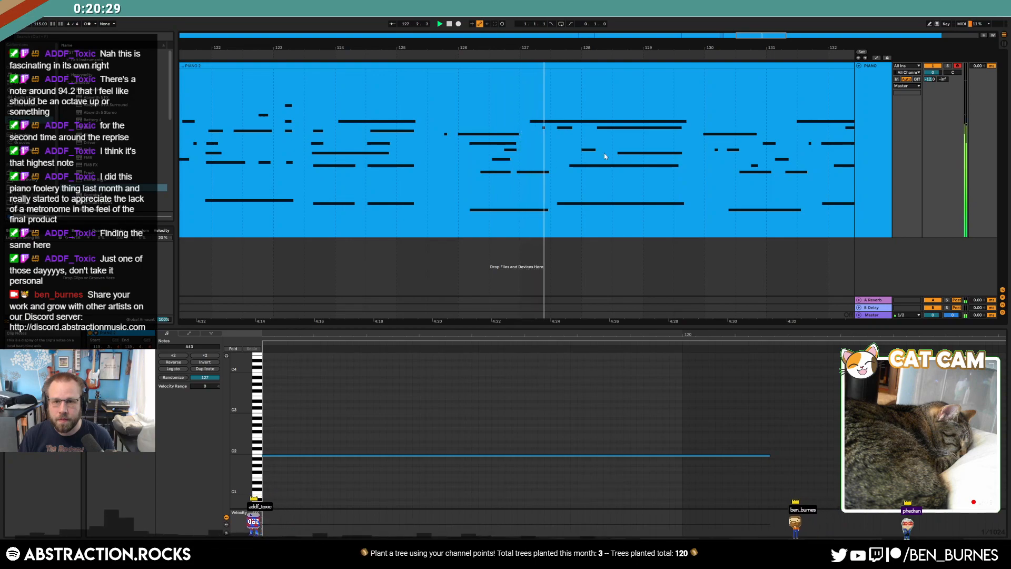
pyautogui.moveTo(772, 37); pyautogui.dragTo(776, 34)
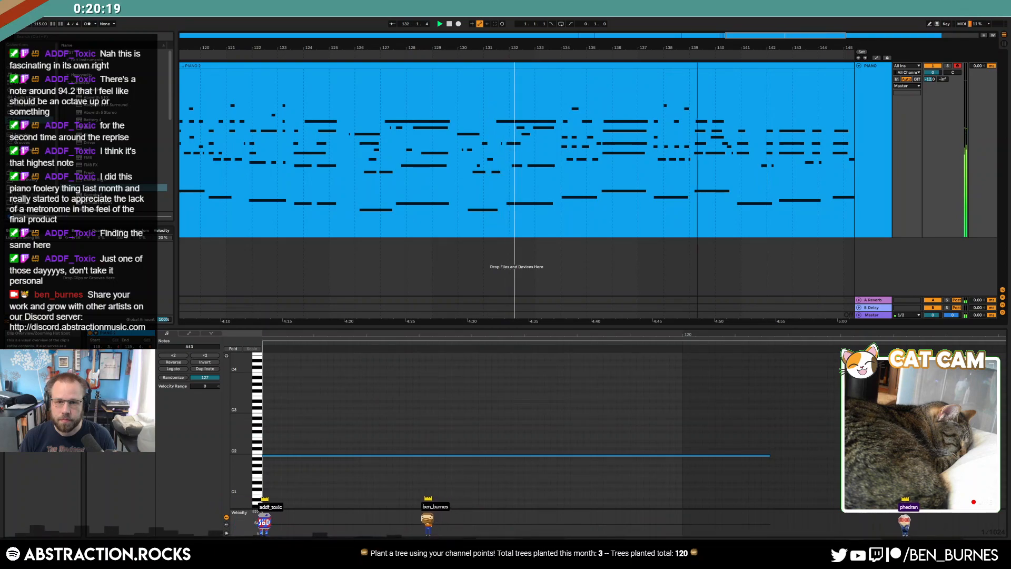
pyautogui.moveTo(818, 33); pyautogui.dragTo(817, 31)
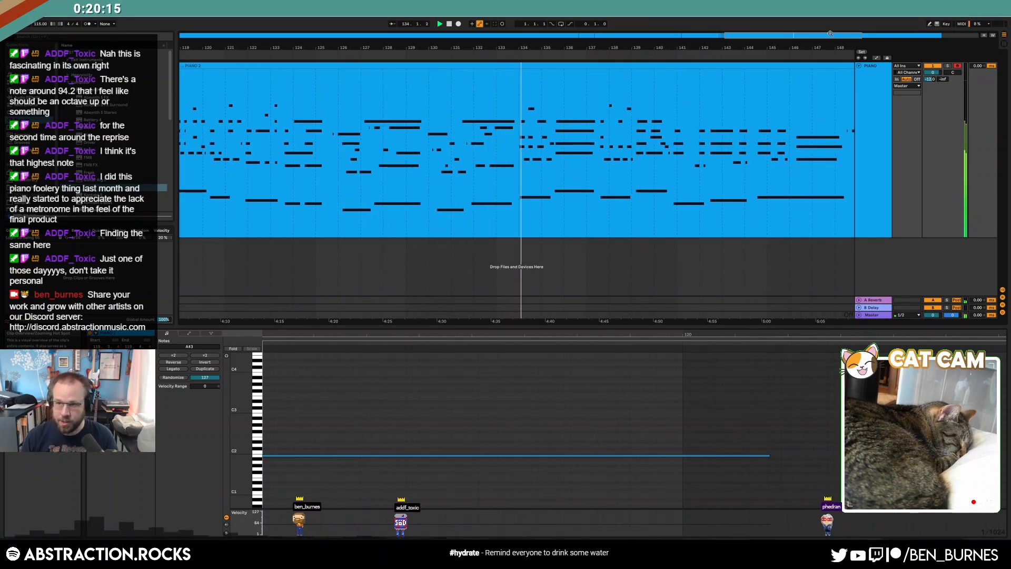
pyautogui.moveTo(829, 33); pyautogui.dragTo(829, 30)
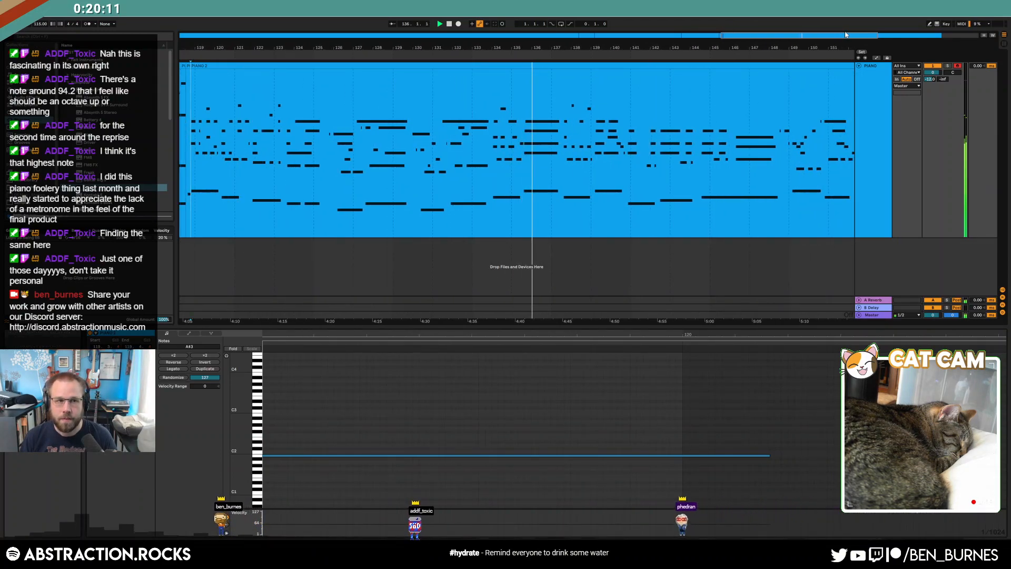
# - Shift the short A#1 note near bar 137 slightly later and shorten the held C2 note before it
pyautogui.moveTo(845, 35); pyautogui.dragTo(742, 94)
pyautogui.doubleClick(614, 73)
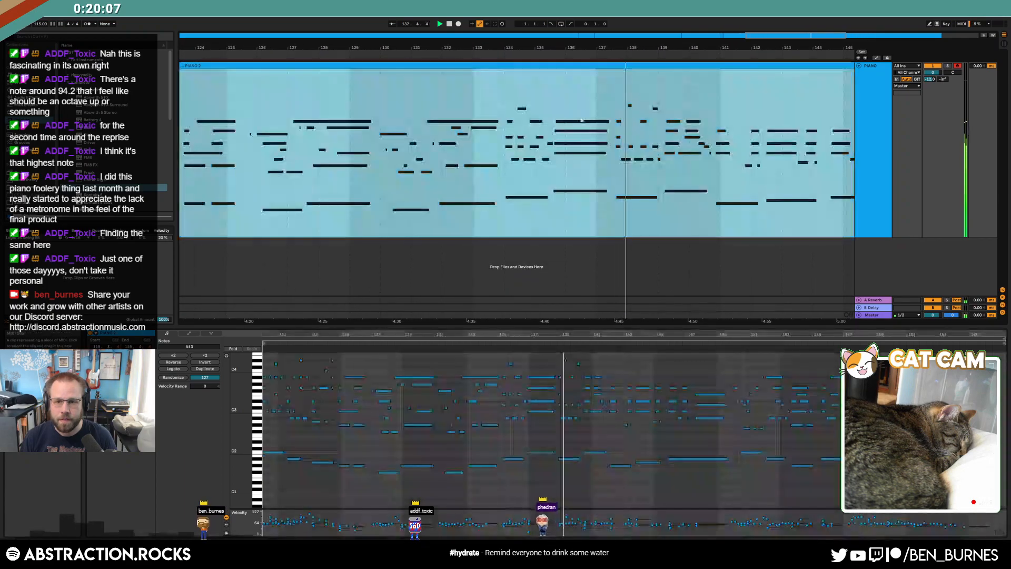
pyautogui.doubleClick(555, 458)
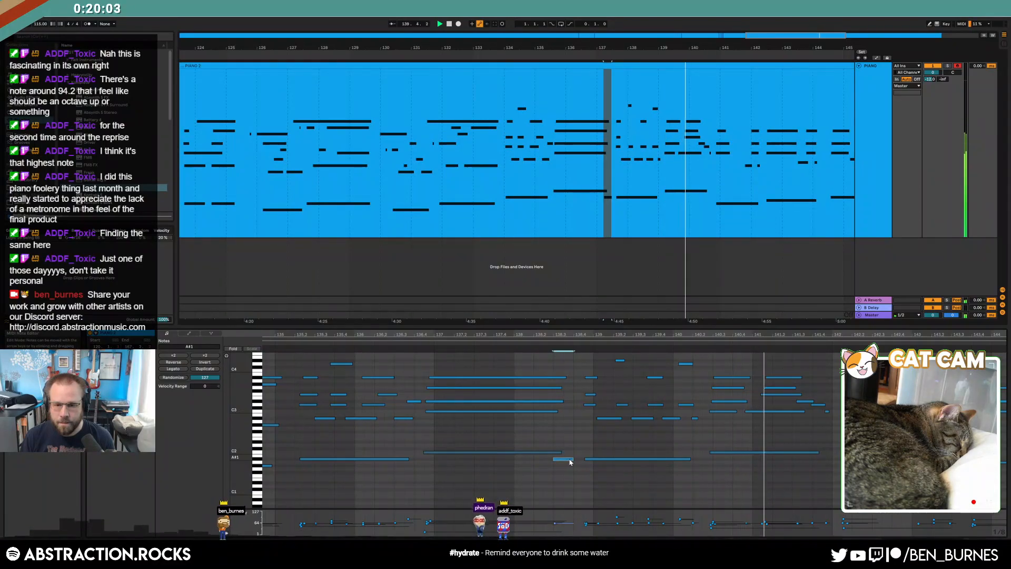
pyautogui.moveTo(561, 463); pyautogui.dragTo(572, 463)
pyautogui.click(557, 452)
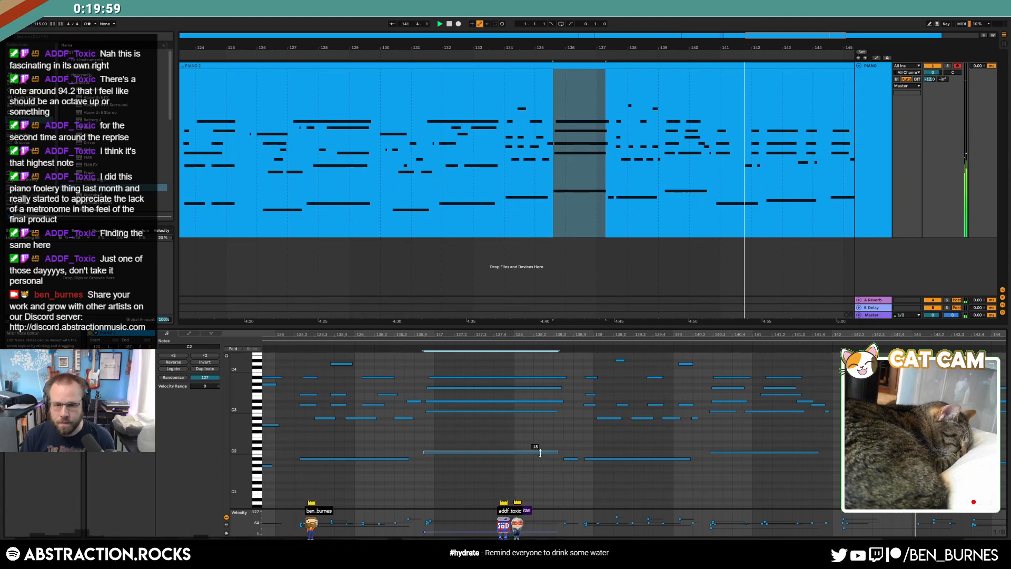
# - Delete a short stretch of time within the held chord in bar 136 and play through the cut
pyautogui.click(588, 210)
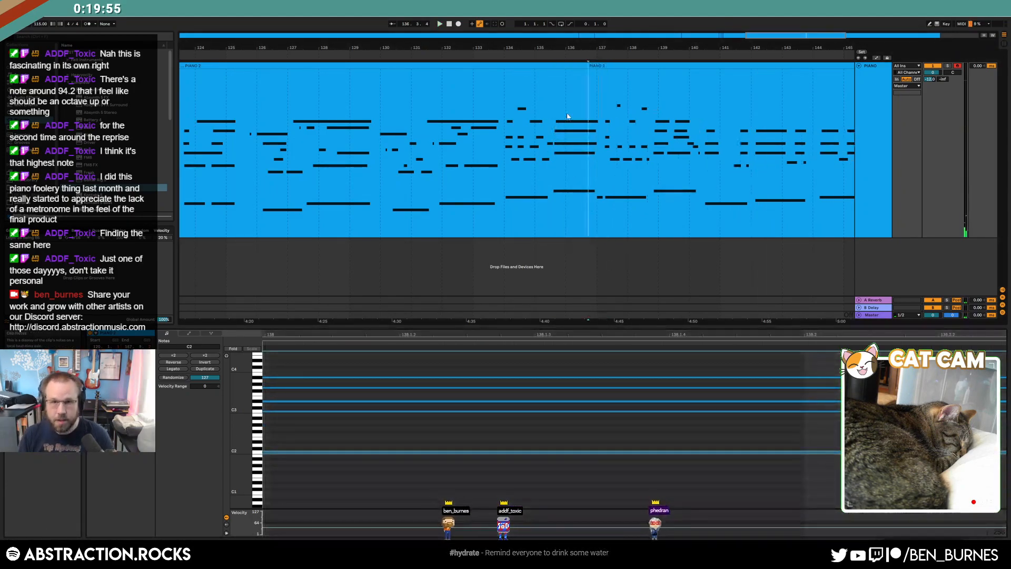
pyautogui.press('space')
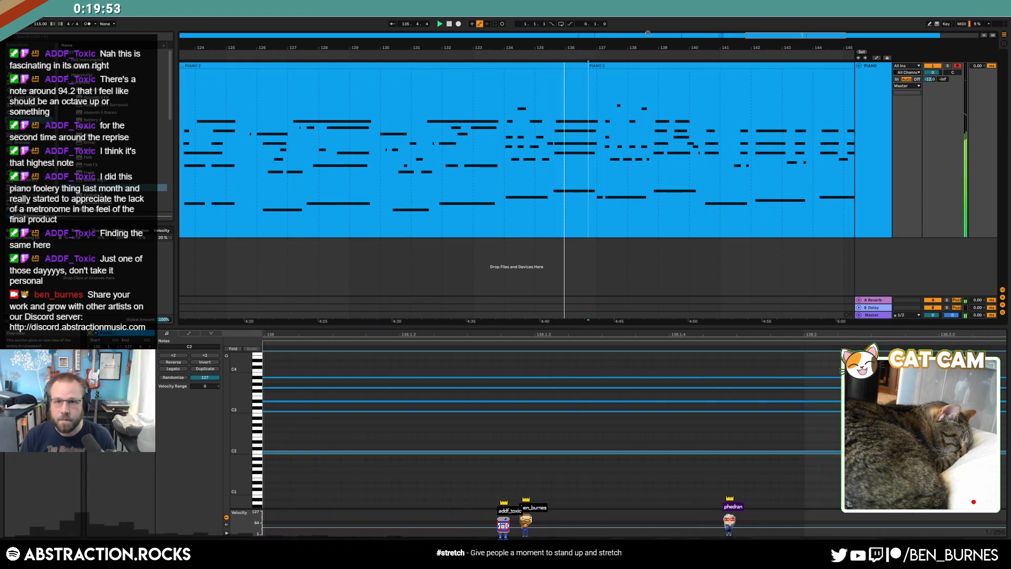
pyautogui.click(800, 34)
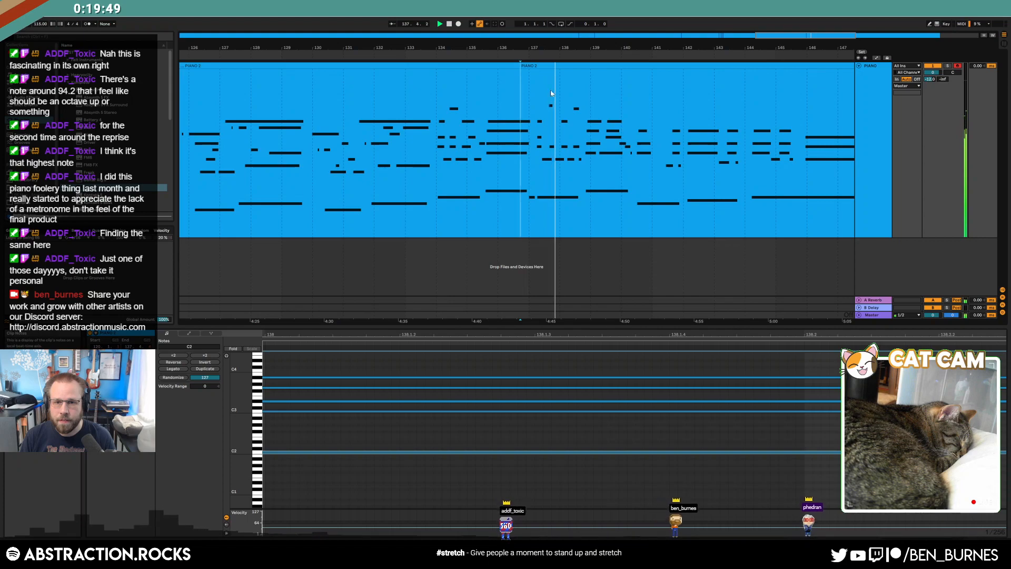
# - Raise the short A#1 bass note at bar 137 by two semitones to C2
pyautogui.click(553, 63)
pyautogui.press('Up')
pyautogui.press('Up')
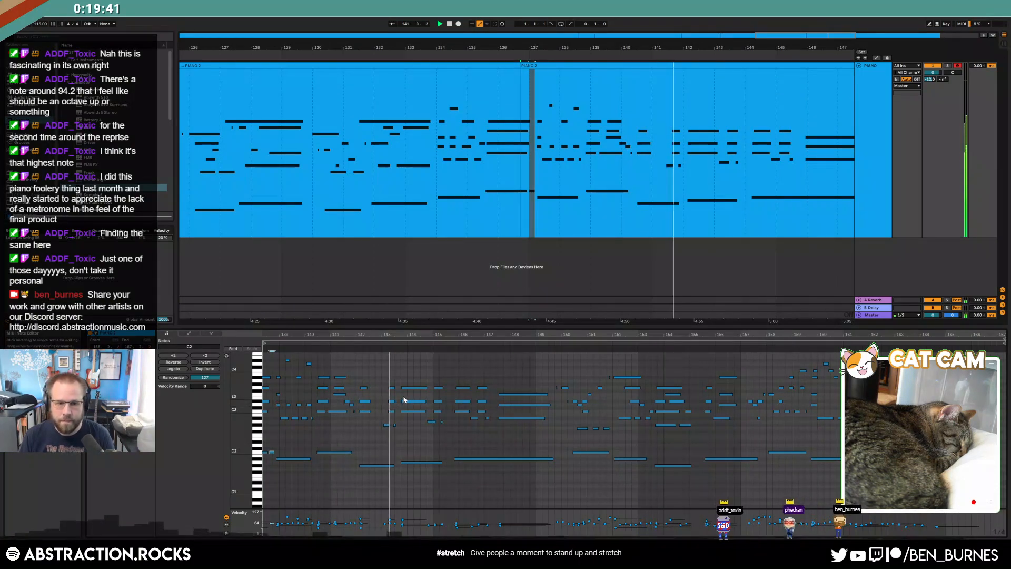
# - Lower the D3 note in the held chord at bar 142 to C3
pyautogui.click(414, 404)
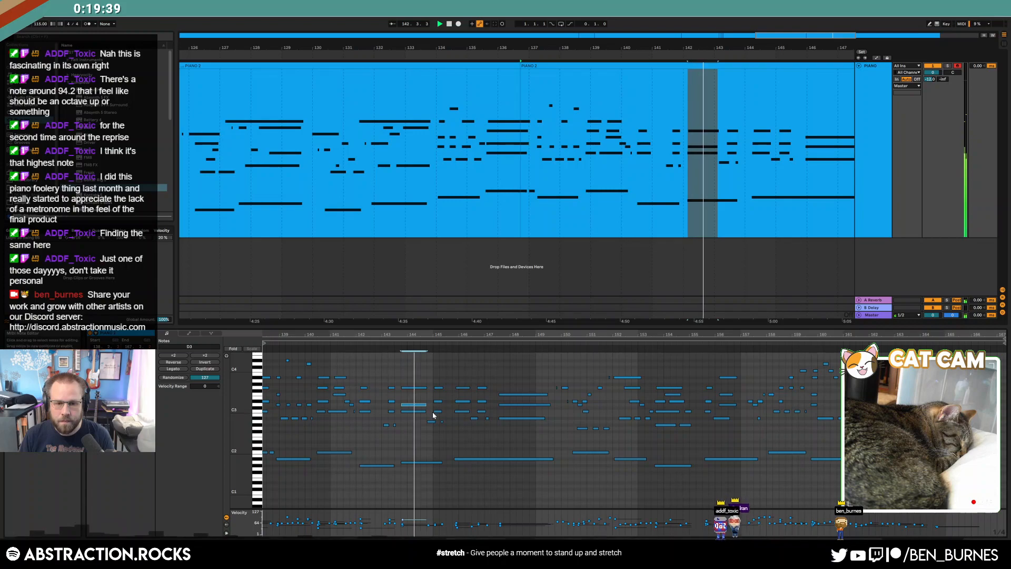
pyautogui.press('Down')
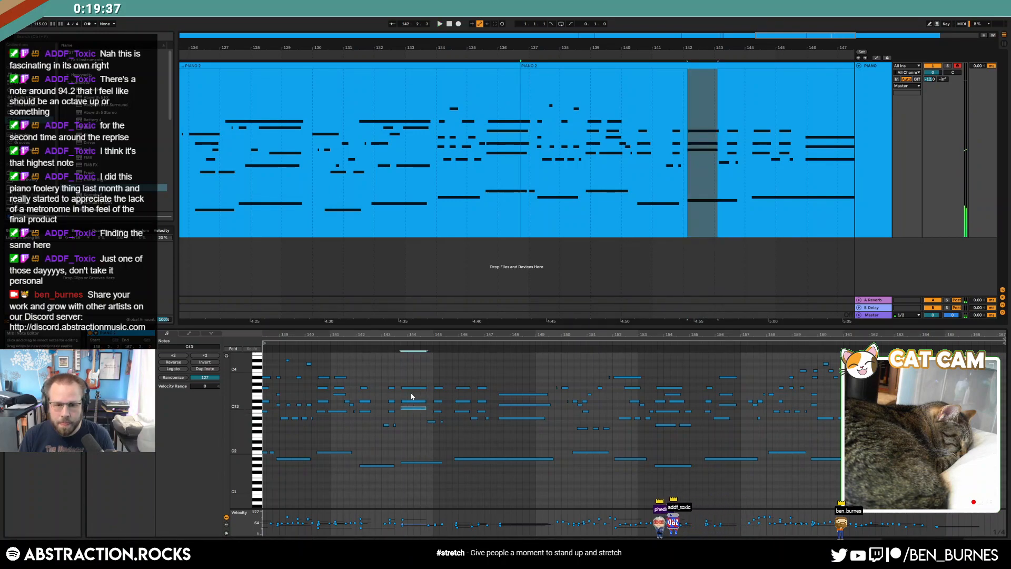
pyautogui.scroll(3, 389, 393)
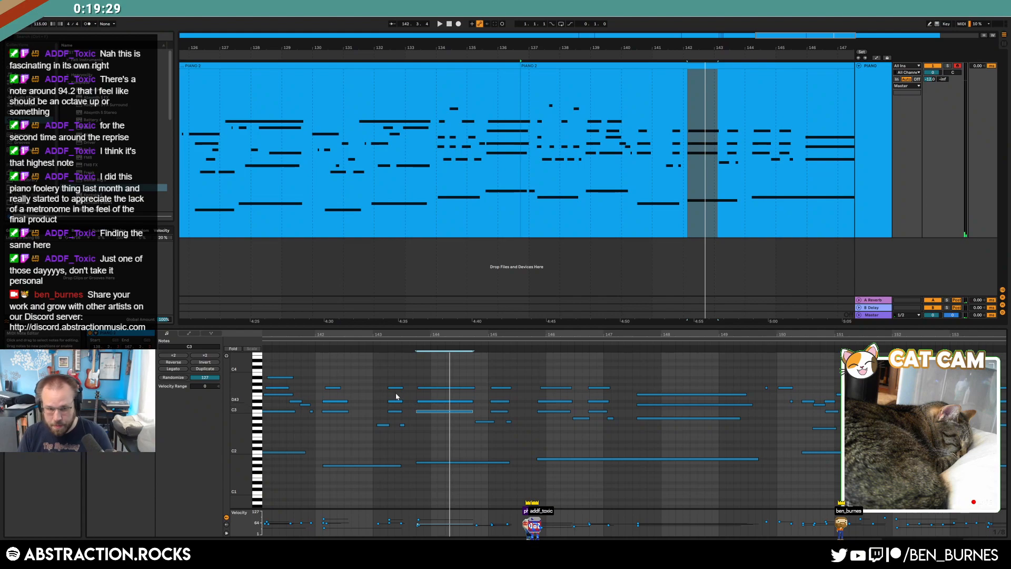
# - Replay from bar 140, test the lower note of the short chord before bar 142 at C#3, and set it to C3
pyautogui.click(315, 344)
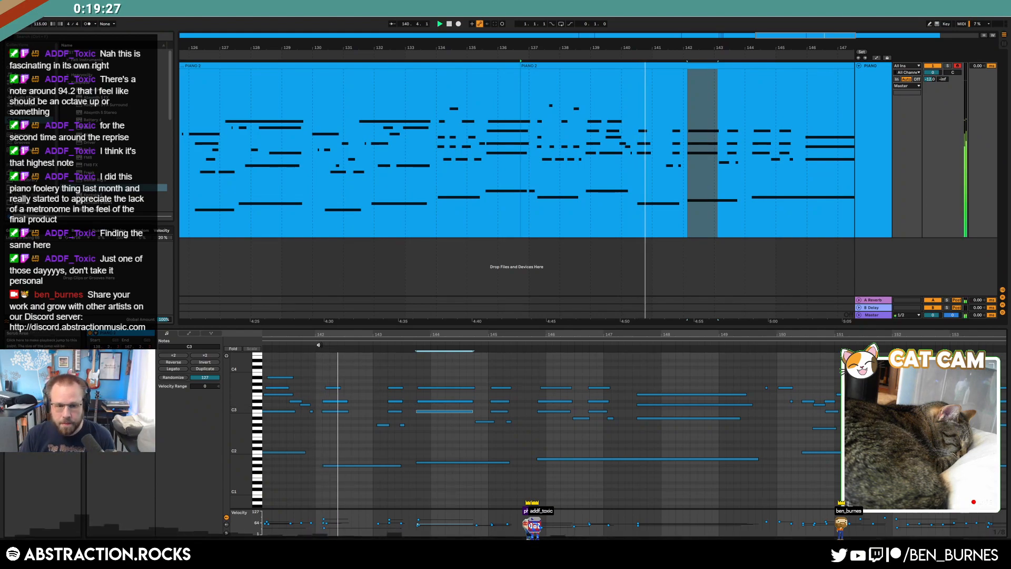
pyautogui.click(395, 411)
pyautogui.press('Up')
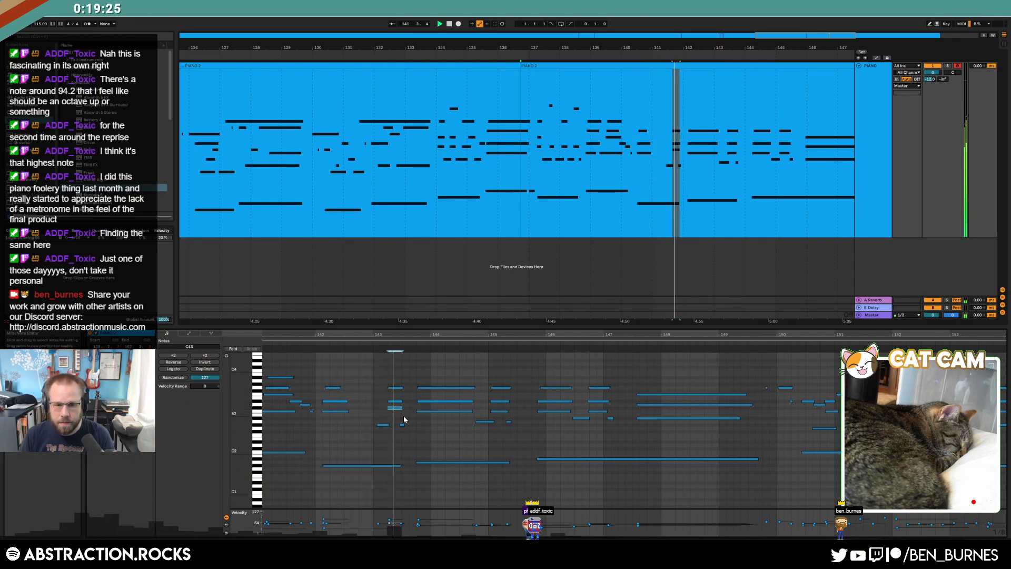
pyautogui.press('Down')
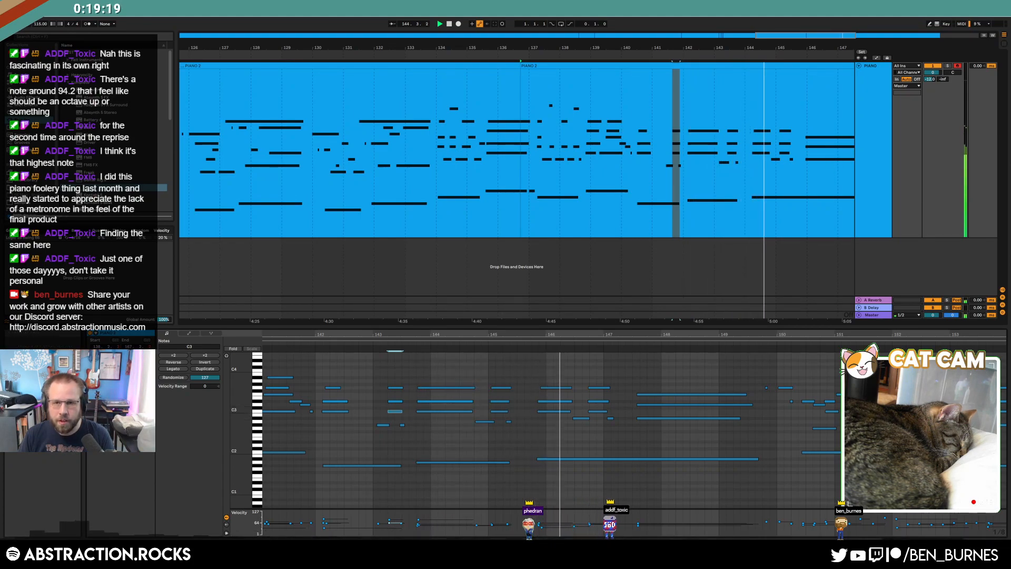
# - Raise the top note of the long held chord near bar 146 by two semitones and listen on to bar 153
pyautogui.press('-')
pyautogui.press('-')
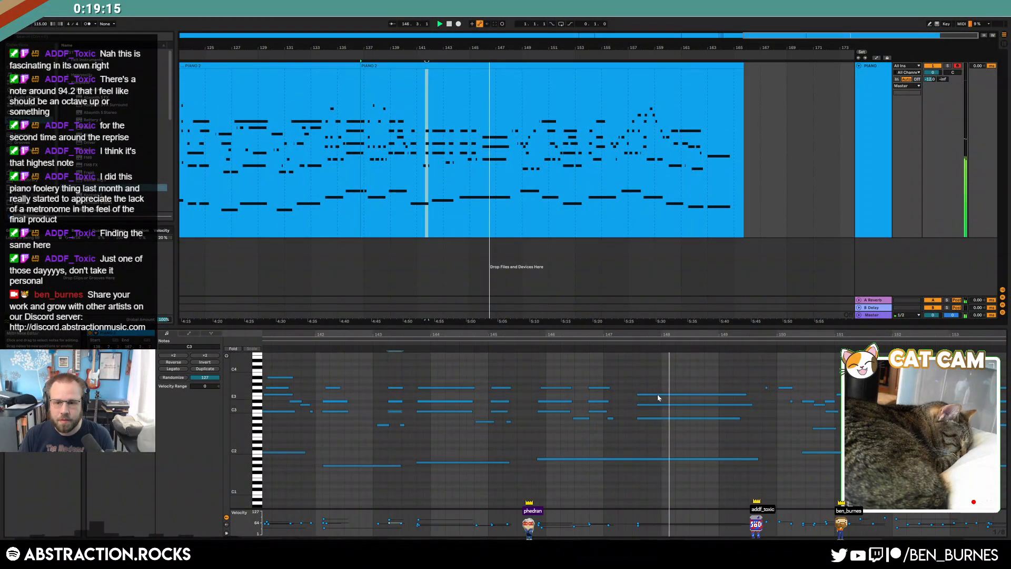
pyautogui.moveTo(662, 396); pyautogui.dragTo(661, 388)
pyautogui.hotkey('ctrl', 'a')
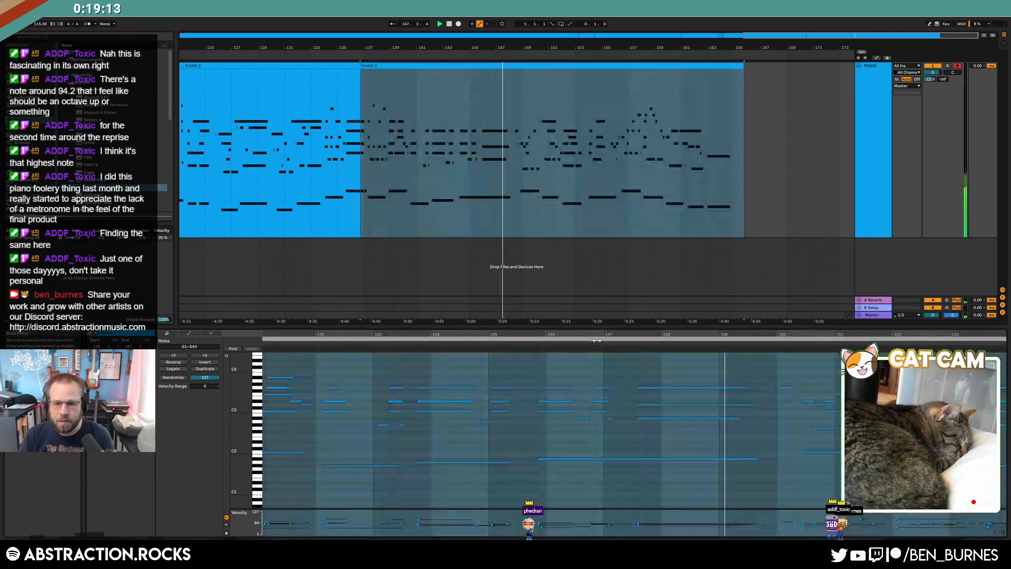
pyautogui.click(625, 375)
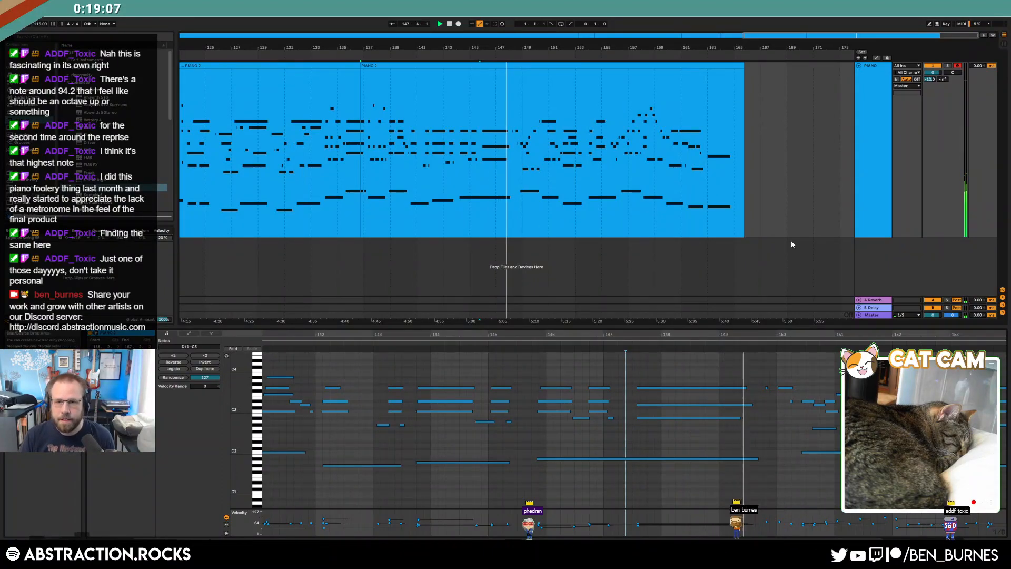
pyautogui.click(732, 232)
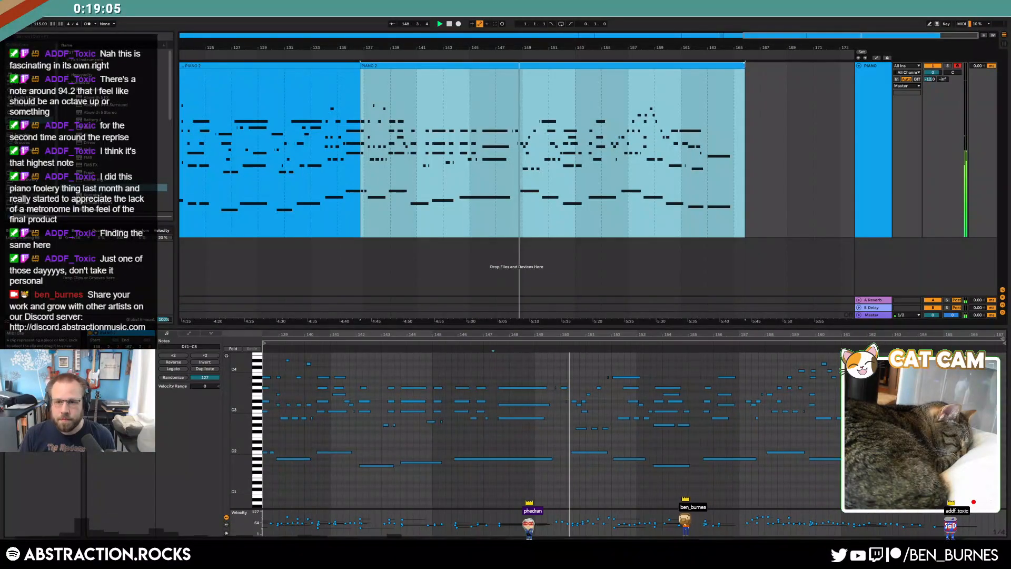
pyautogui.click(756, 109)
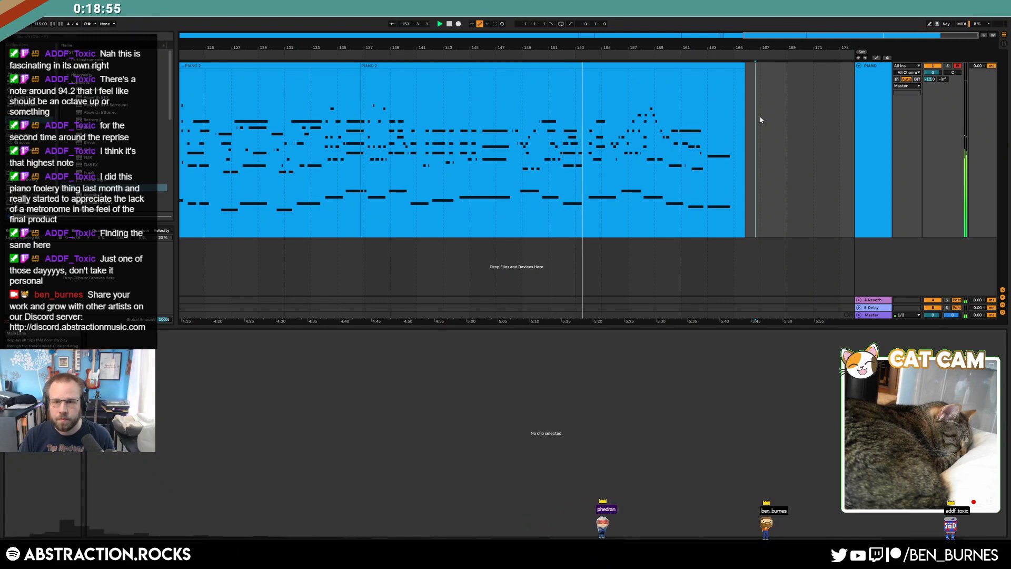
# - Delete a short stretch of time in bar 153 before the next low note and listen on to bar 162
pyautogui.scroll(5, 586, 163)
pyautogui.moveTo(586, 160); pyautogui.dragTo(558, 161)
pyautogui.hotkey('ctrl', 'shift', 'Delete')
pyautogui.click(512, 58)
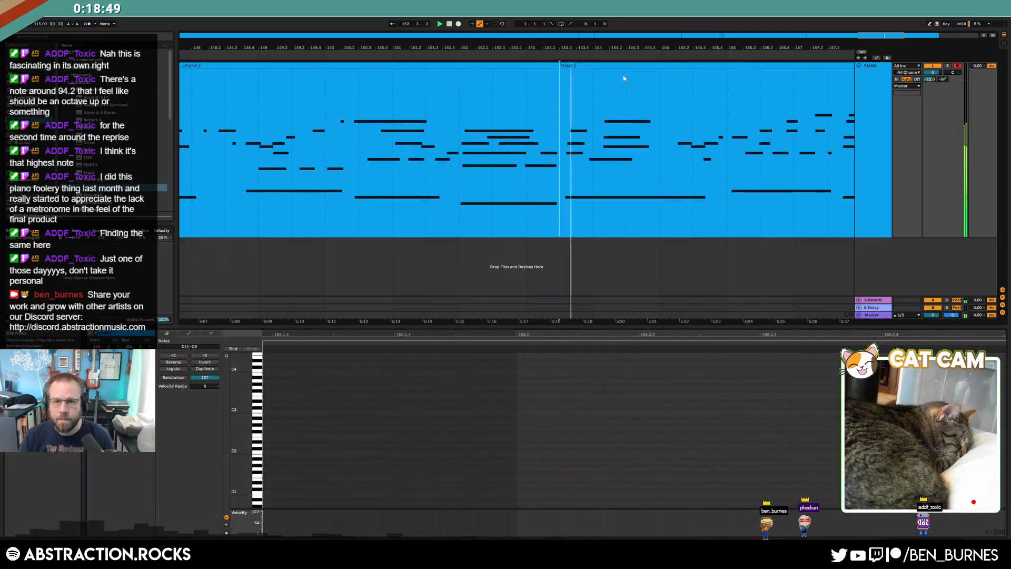
pyautogui.moveTo(853, 49); pyautogui.dragTo(851, 46)
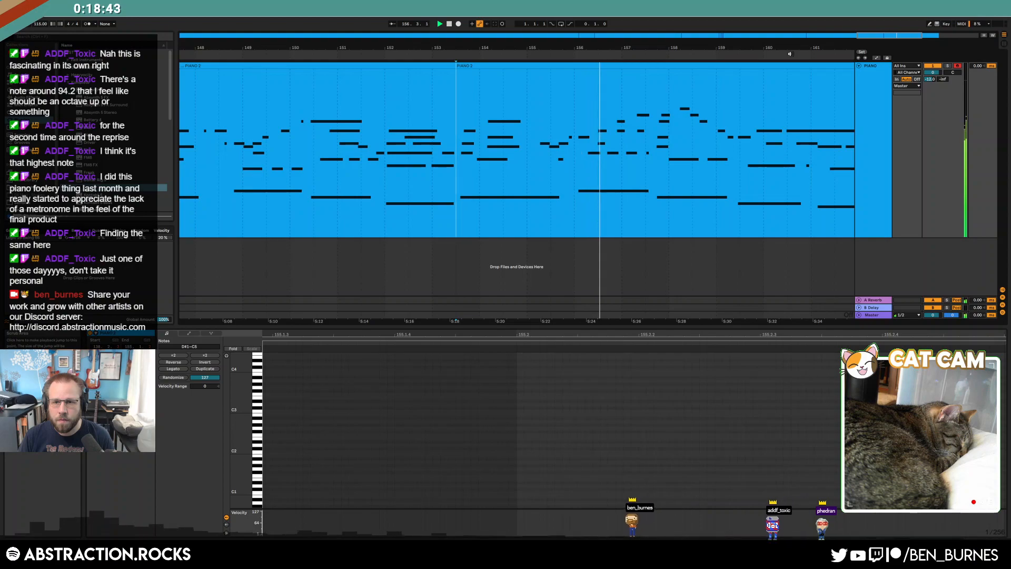
pyautogui.moveTo(890, 38); pyautogui.dragTo(891, 33)
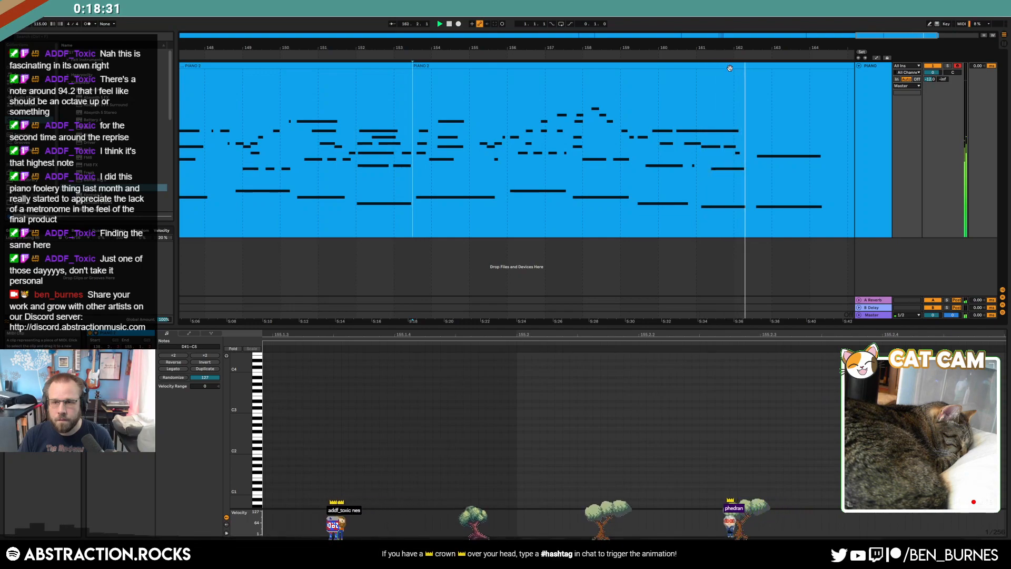
# - Add a B3 note to the final held chord, spanning the chord's full length
pyautogui.click(785, 65)
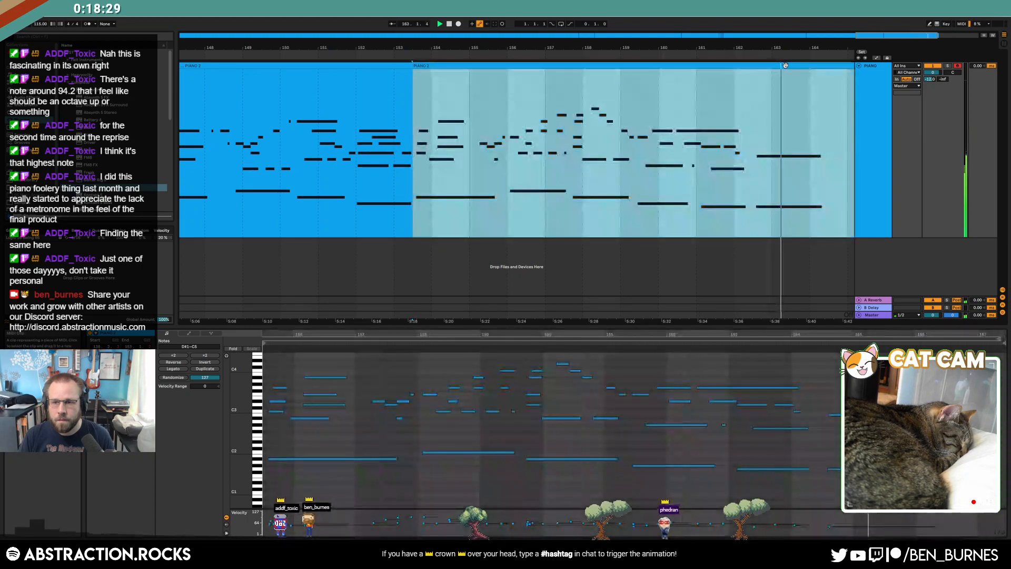
pyautogui.moveTo(757, 158); pyautogui.dragTo(820, 158)
pyautogui.doubleClick(829, 374)
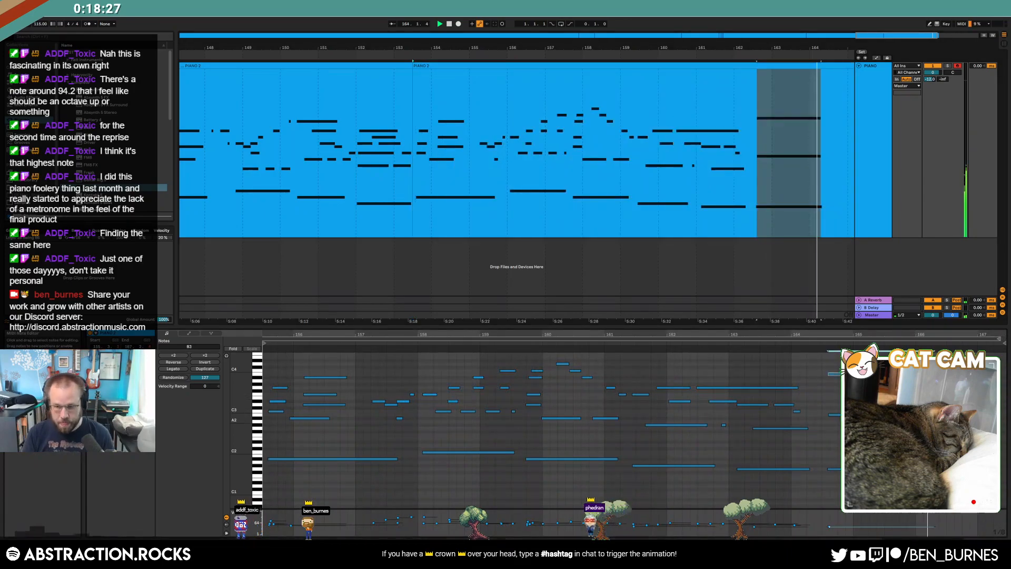
# - Replay the final chord, and consolidate all PIANO clips from bar 1 to the end into one clip
pyautogui.click(783, 339)
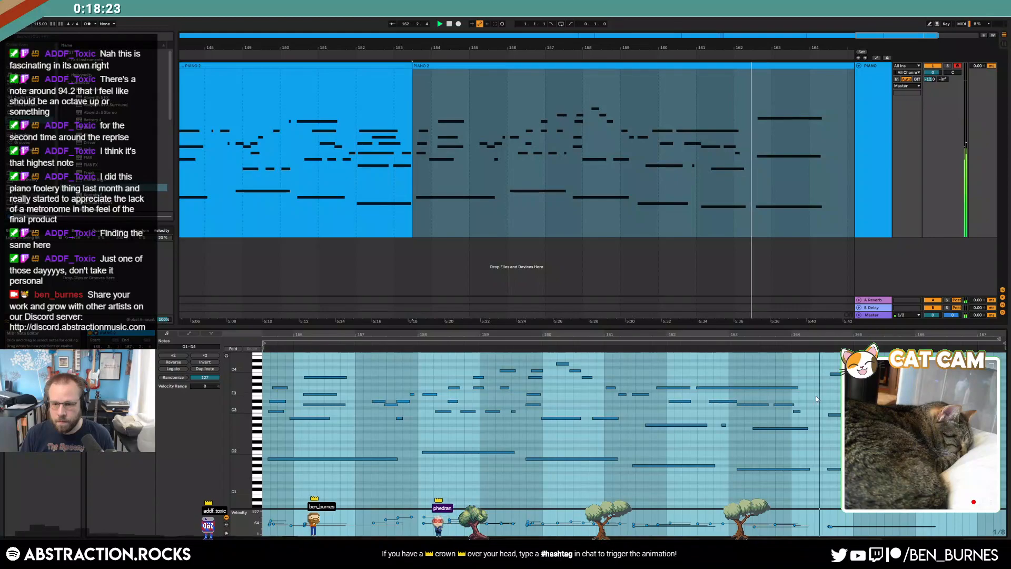
pyautogui.hotkey('ctrl', 'a')
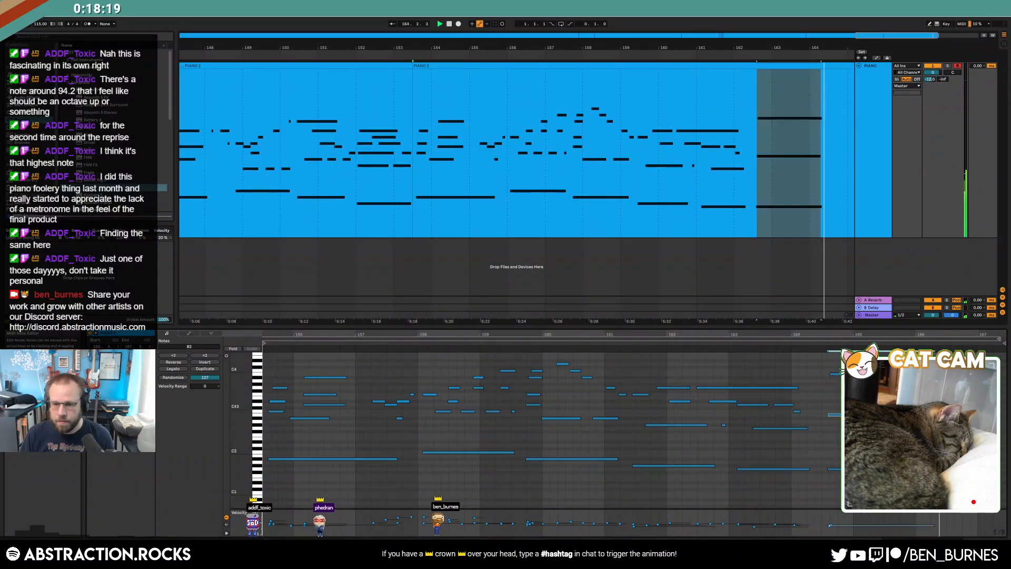
pyautogui.press('z')
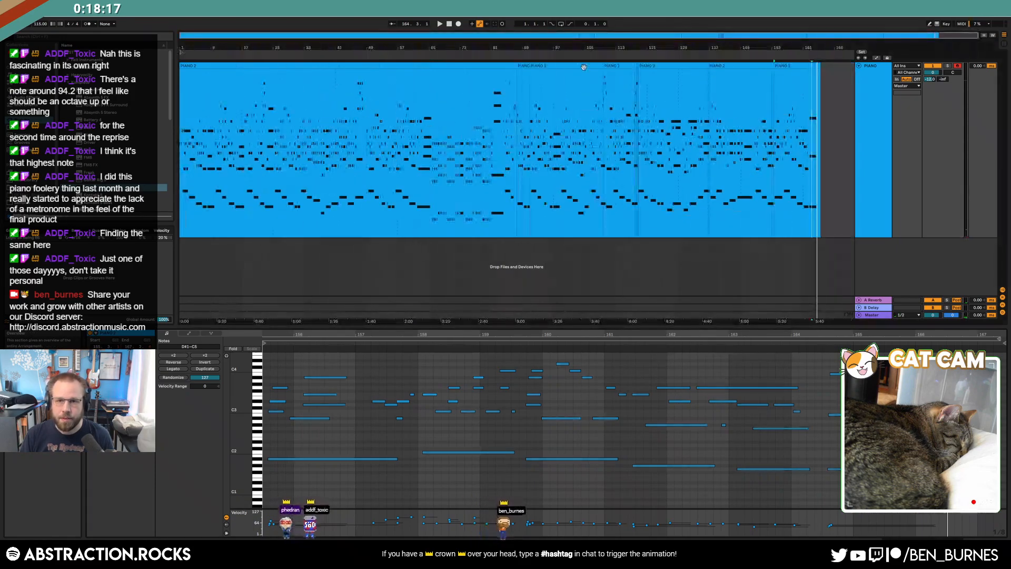
pyautogui.click(801, 68)
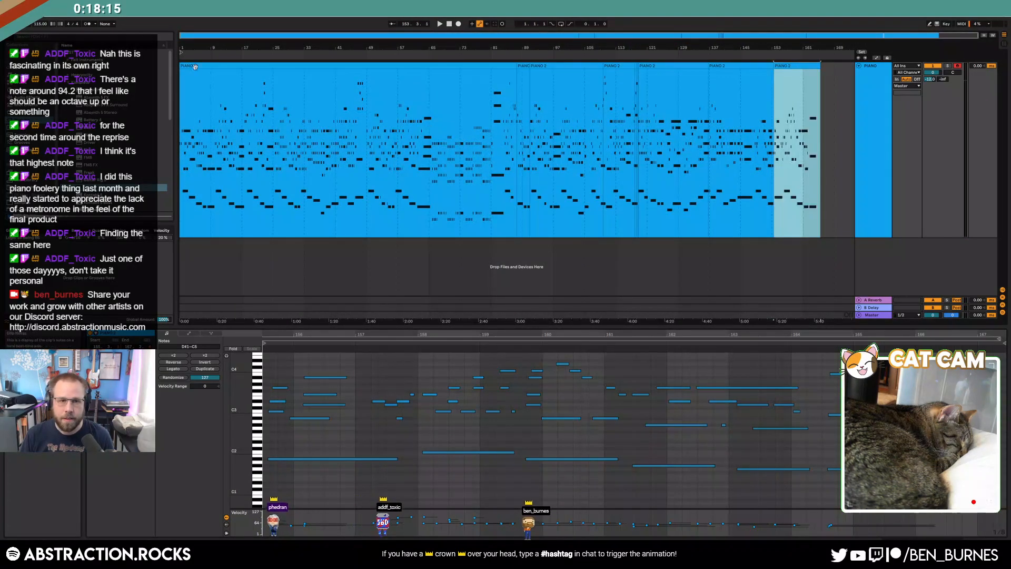
pyautogui.keyDown('shift'); pyautogui.click(216, 64); pyautogui.keyUp('shift')
pyautogui.hotkey('ctrl', 'j')
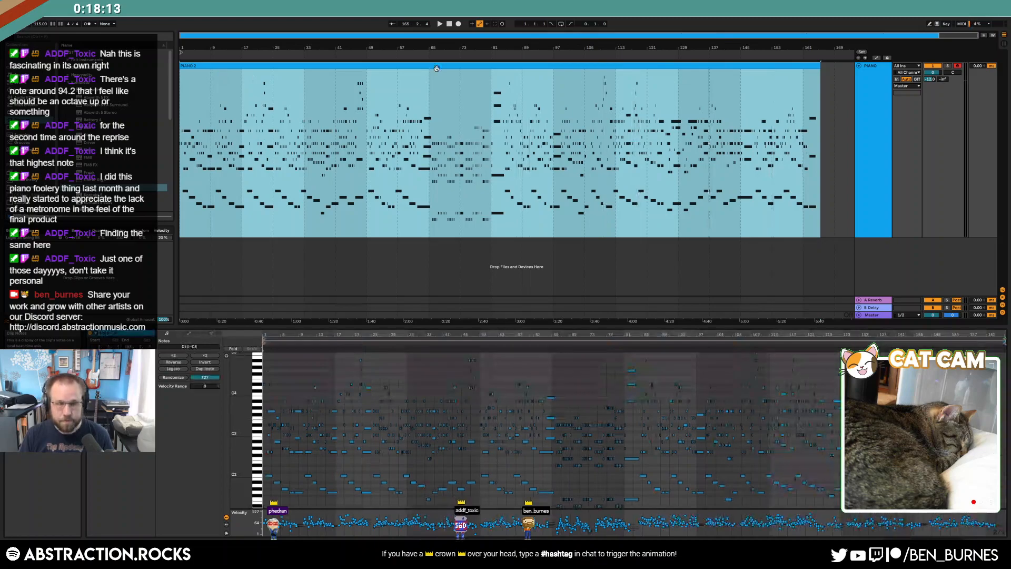
# - Raise the low cut in the master's EQ Eight and boost 4.64 kHz by 1.81 dB
pyautogui.click(860, 124)
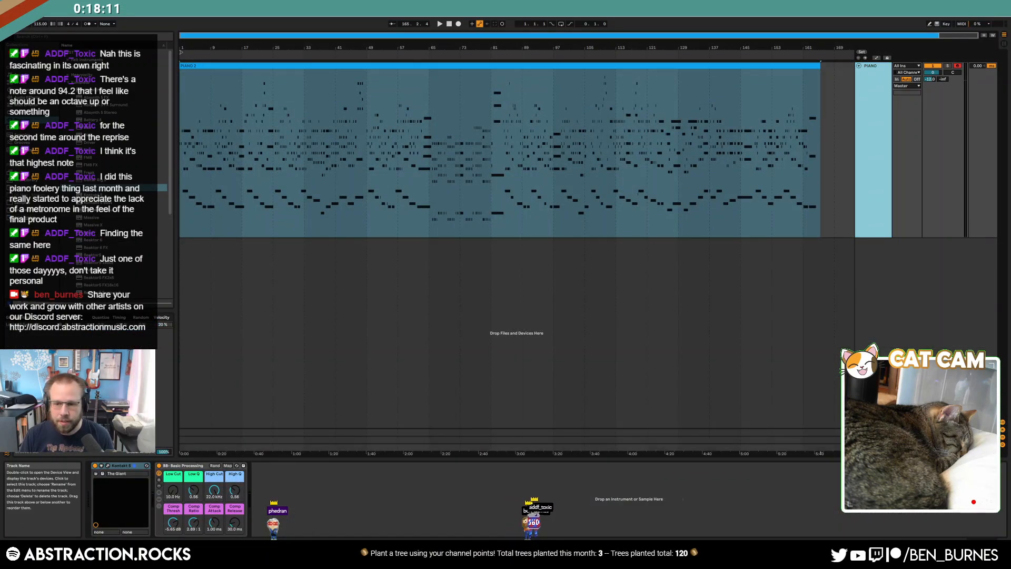
pyautogui.scroll(-5, 155, 486)
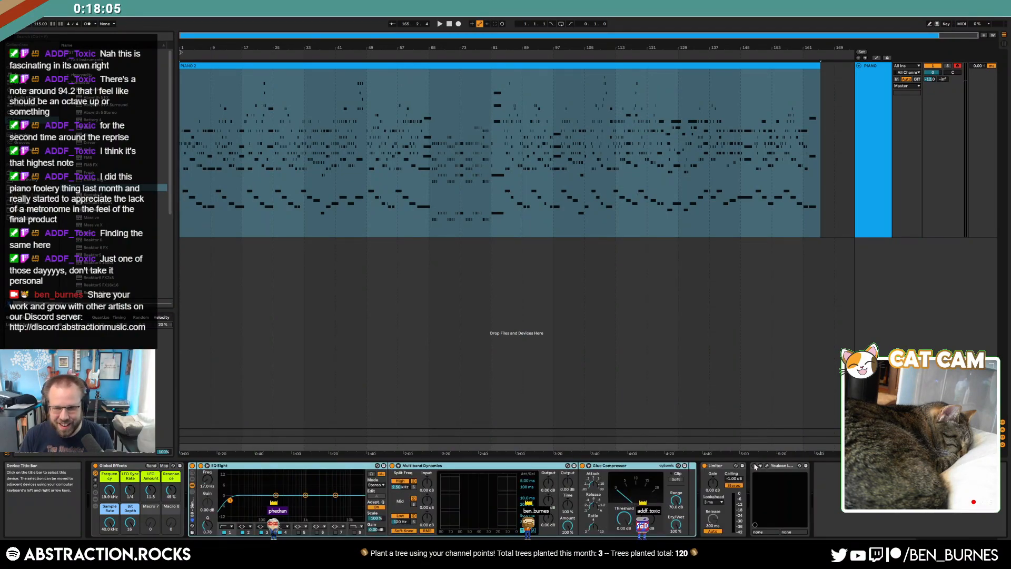
pyautogui.click(230, 501)
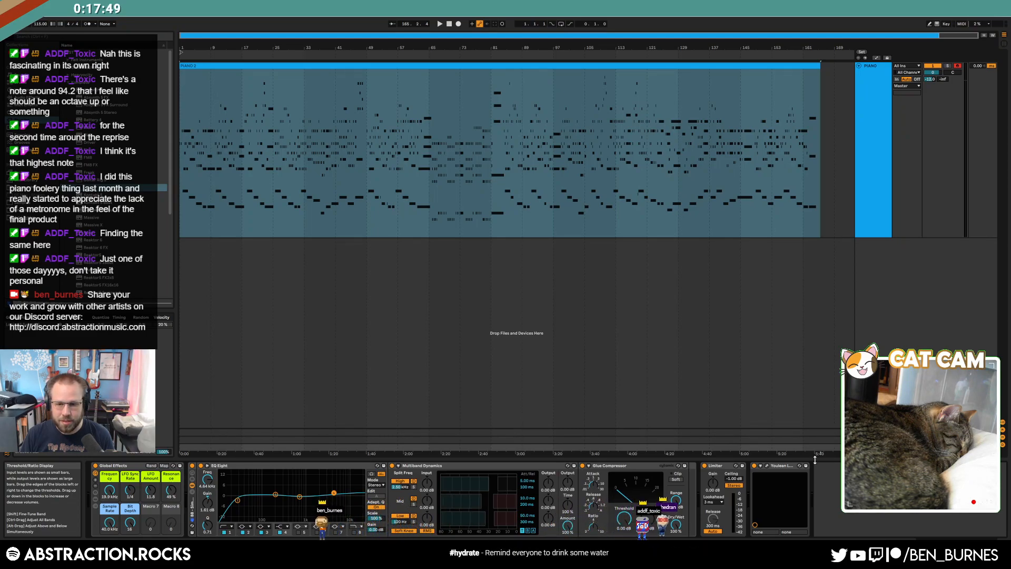
# - Try the master's Glue Compressor threshold at -12.7 dB, play from bar 104, and raise it to about -7 dB
pyautogui.moveTo(624, 518); pyautogui.dragTo(624, 531)
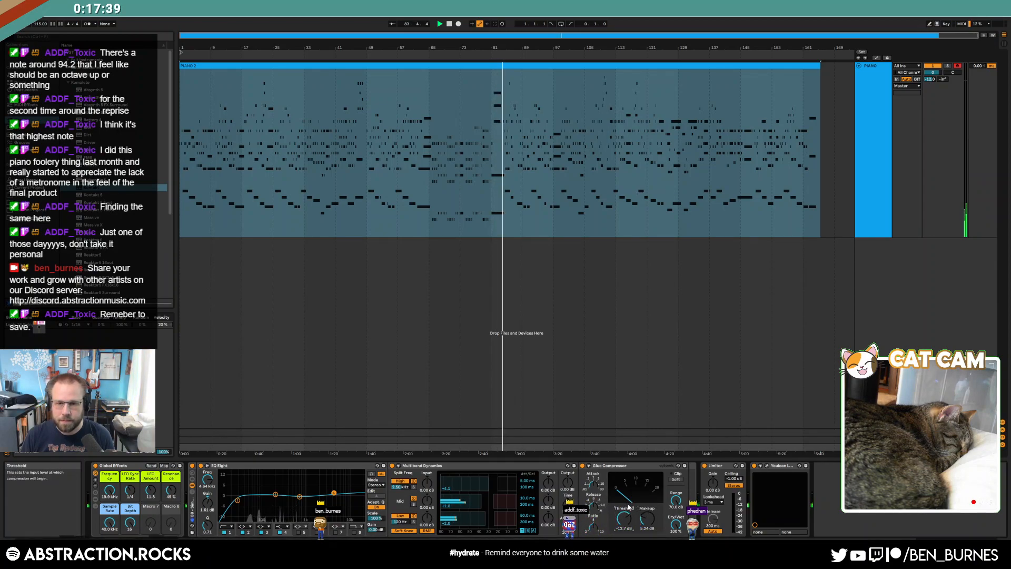
pyautogui.click(581, 453)
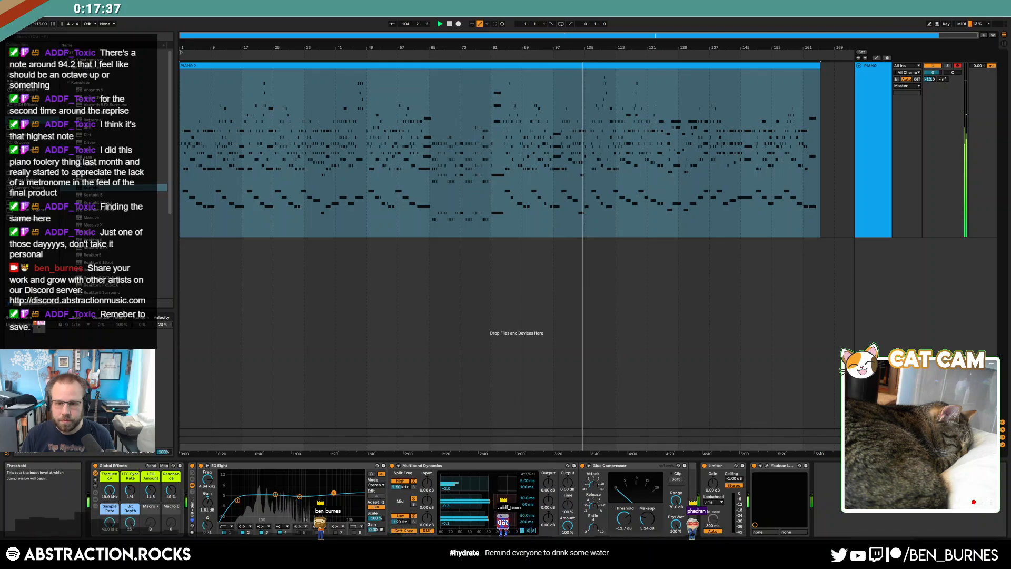
pyautogui.moveTo(624, 519); pyautogui.dragTo(624, 506)
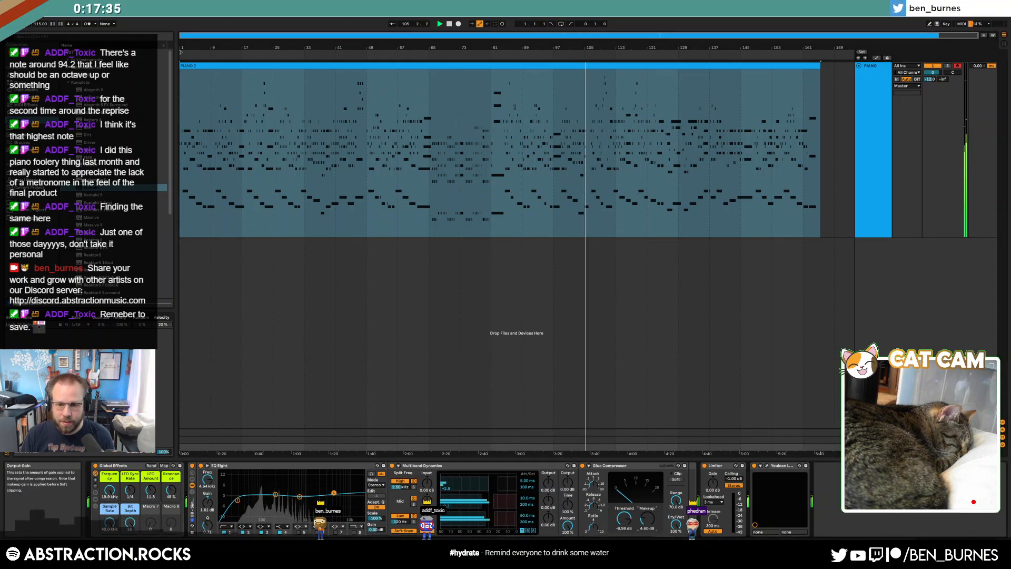
# - With the master's Youlean Loudness Meter open, set the Glue Compressor threshold to -5.08 dB and makeup to 4.44 dB
pyautogui.click(767, 465)
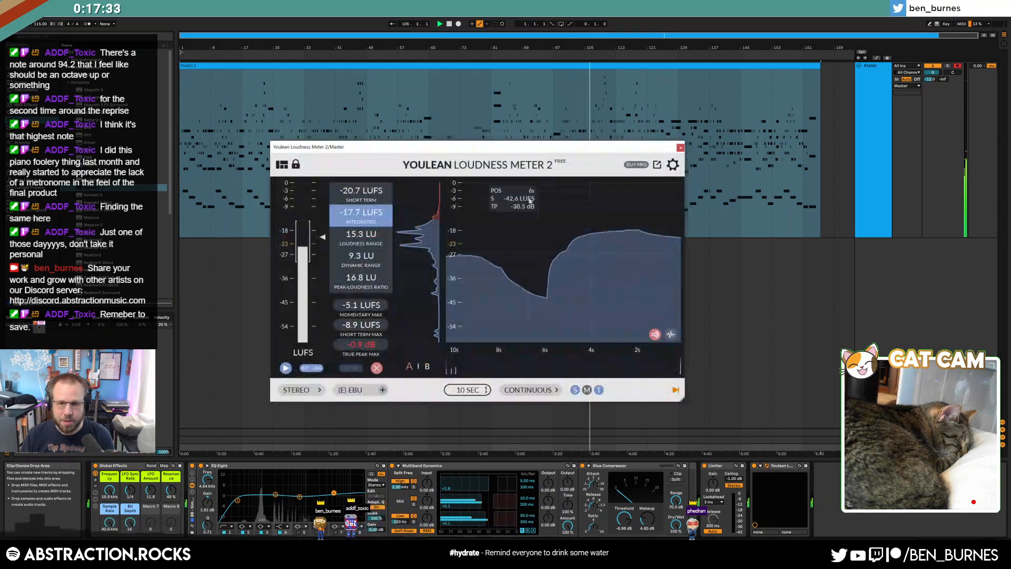
pyautogui.moveTo(587, 147); pyautogui.dragTo(515, 207)
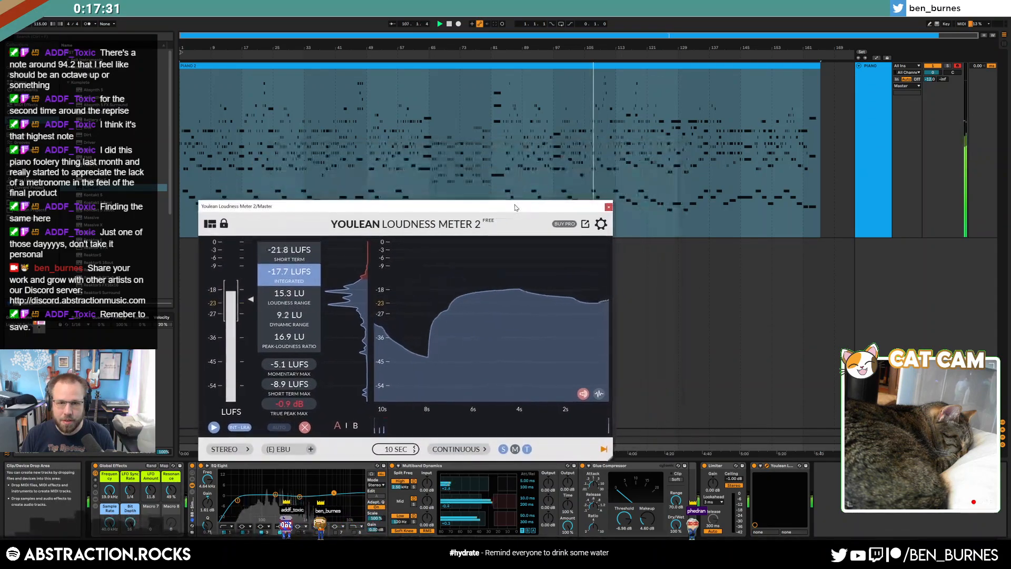
pyautogui.moveTo(578, 208); pyautogui.dragTo(554, 184)
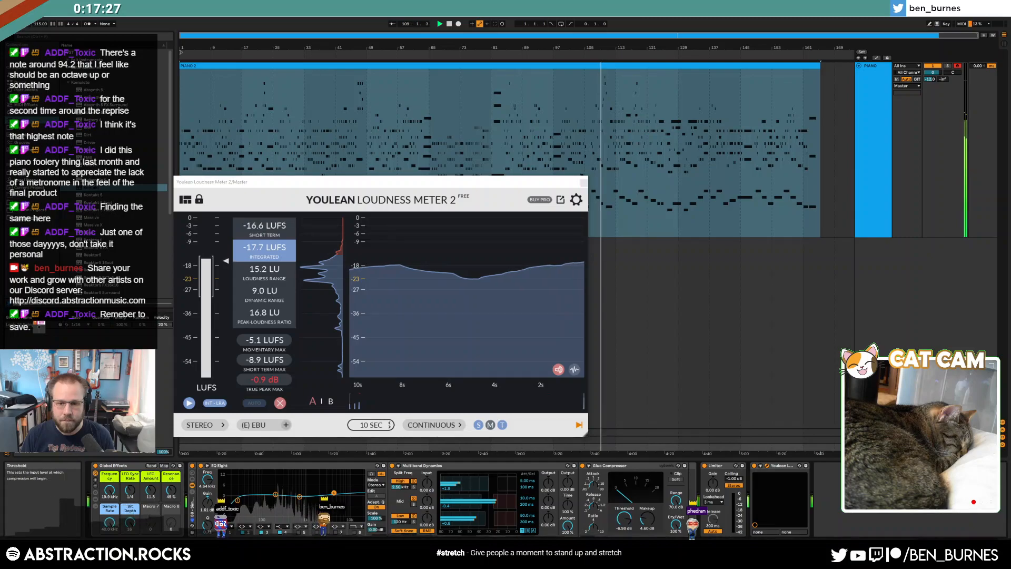
pyautogui.moveTo(623, 518); pyautogui.dragTo(646, 505)
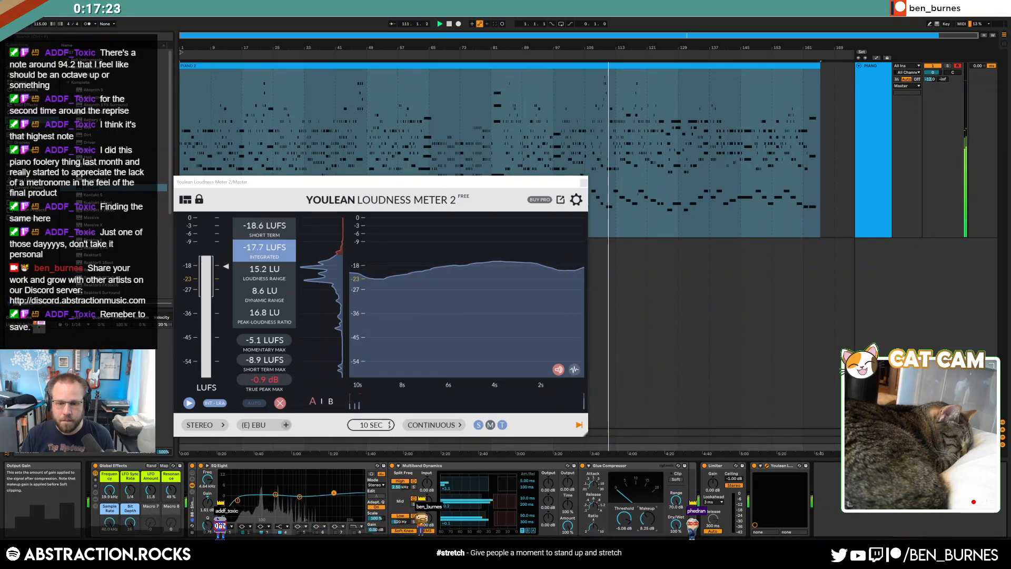
pyautogui.moveTo(647, 521); pyautogui.dragTo(646, 534)
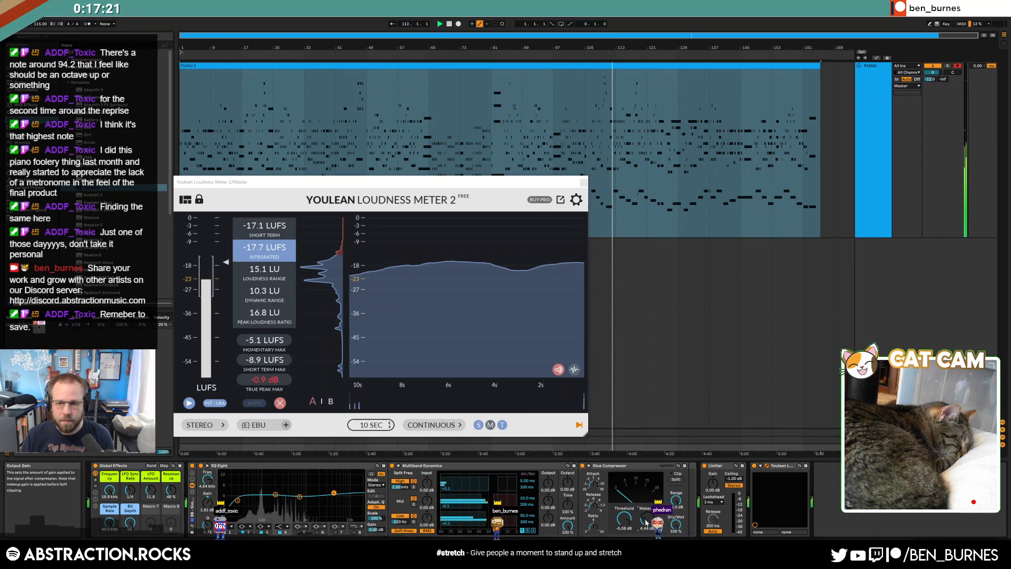
# - Inspect The Giant piano in Kontakt on the PIANO track, and check the master's loudness in the Youlean Loudness Meter
pyautogui.click(879, 100)
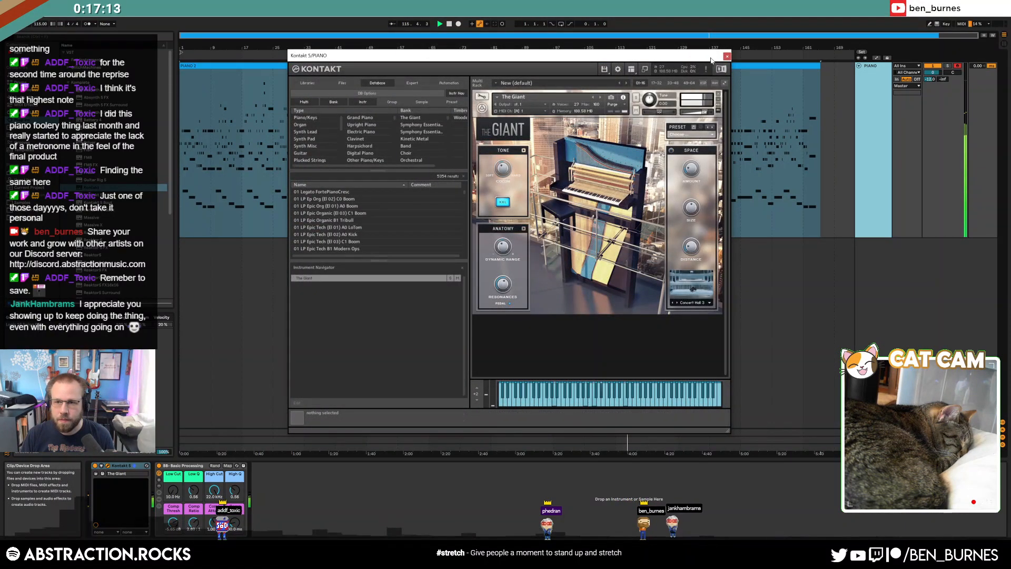
pyautogui.click(726, 55)
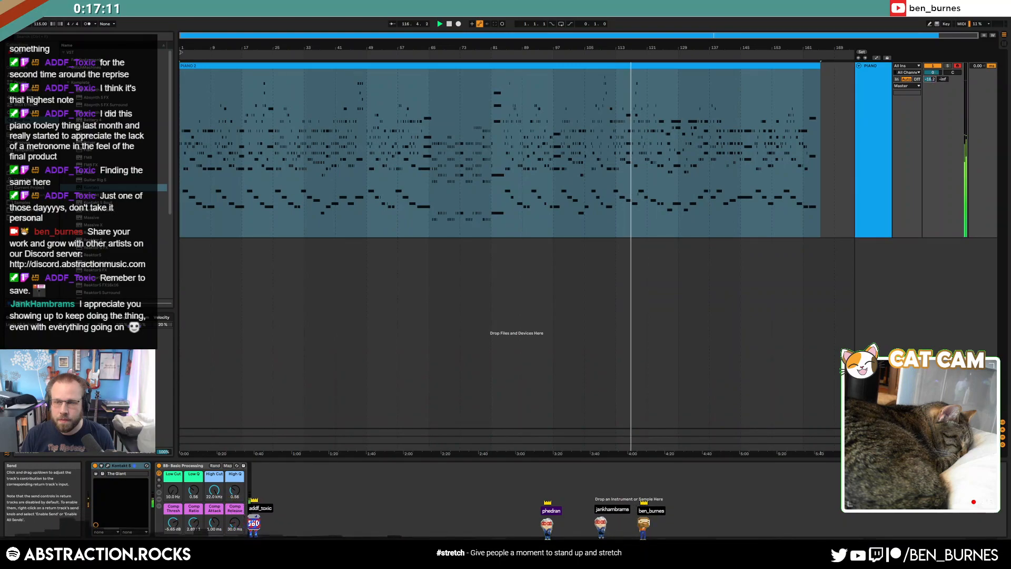
pyautogui.click(869, 432)
pyautogui.click(767, 466)
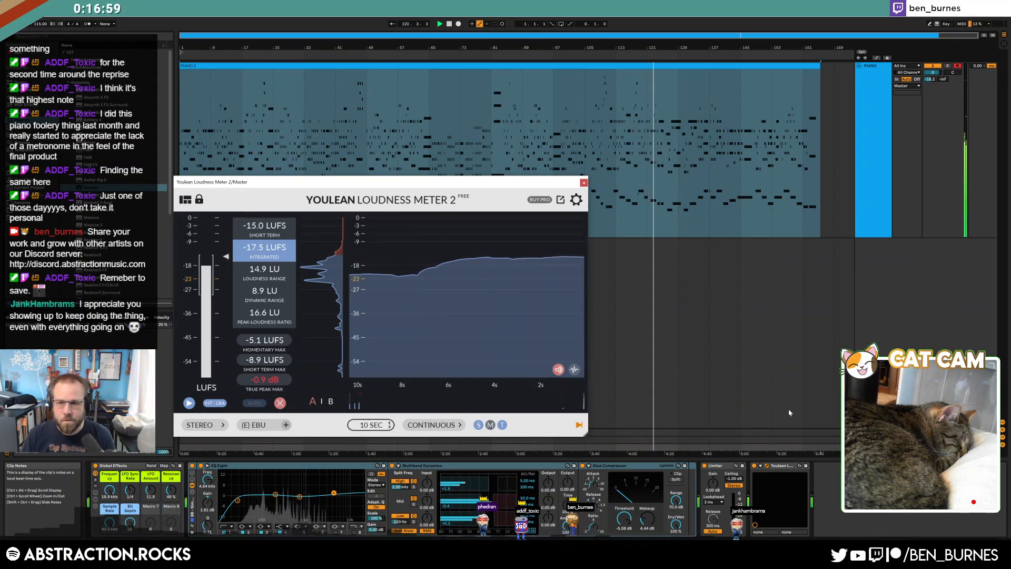
# - Open the consolidated clip's notes and review the loudest velocities across the whole piece
pyautogui.doubleClick(724, 188)
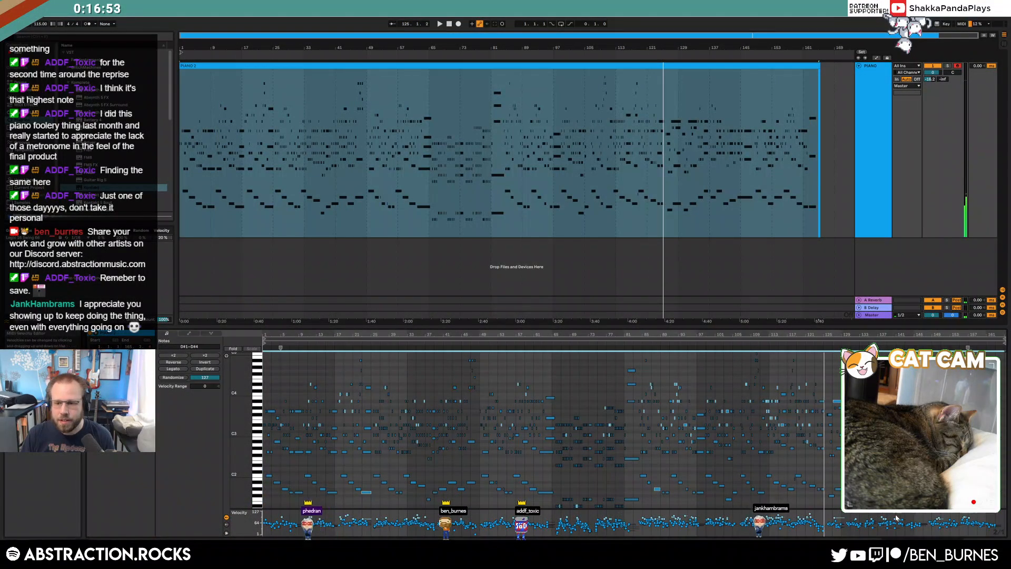
pyautogui.press('space')
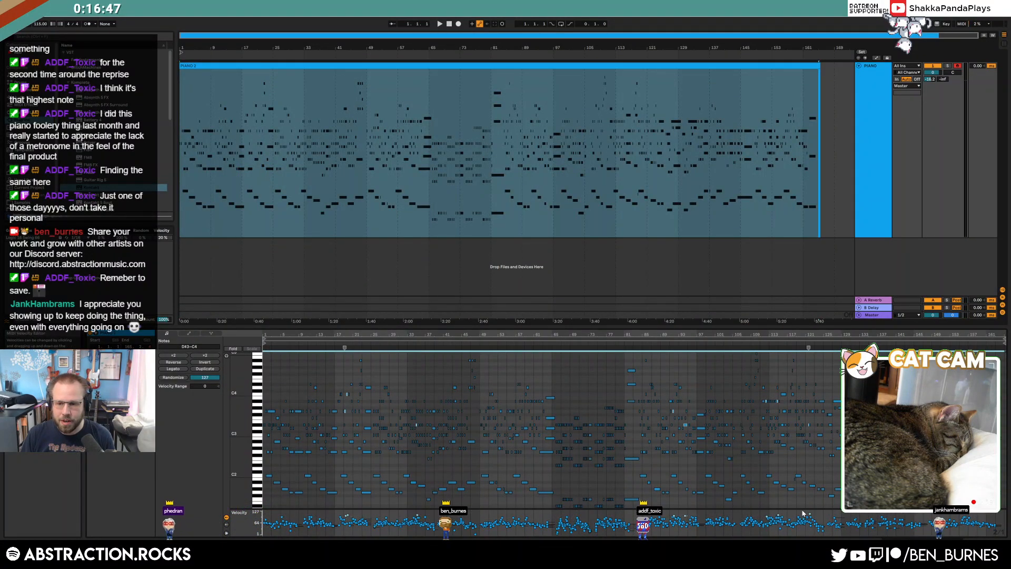
pyautogui.click(789, 348)
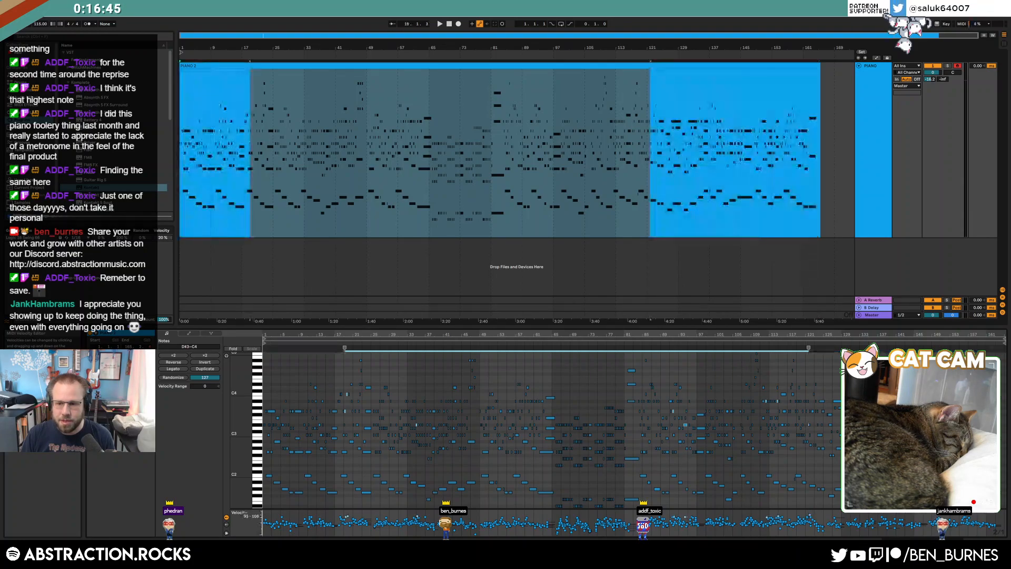
pyautogui.click(476, 191)
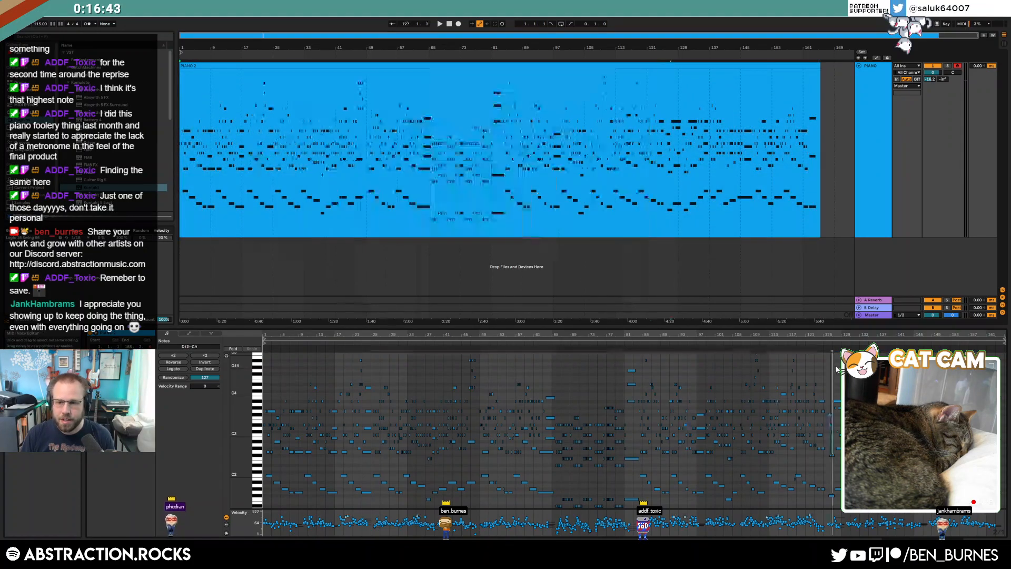
# - Export the full clip from the Master as a 16-bit 44100 Hz WAV named 2021-09-15 One of Those Days on the Desktop
pyautogui.click(447, 183)
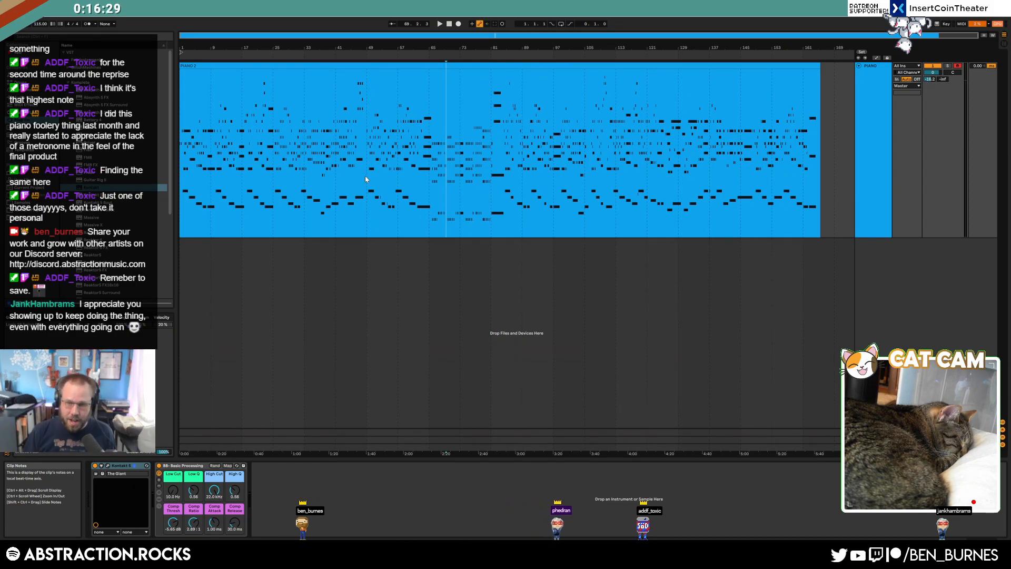
pyautogui.click(479, 184)
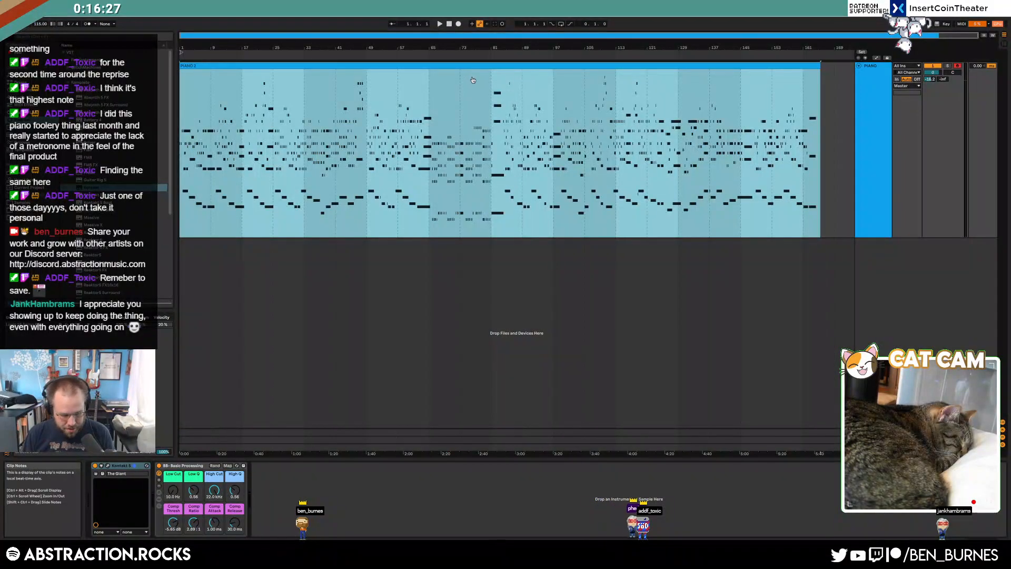
pyautogui.hotkey('ctrl', 'shift', 'r')
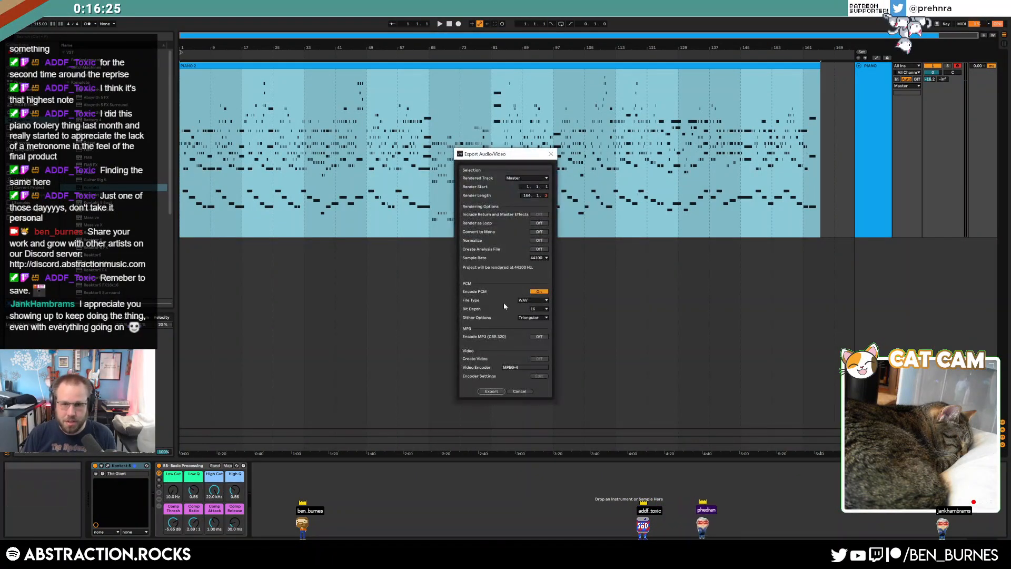
pyautogui.click(492, 392)
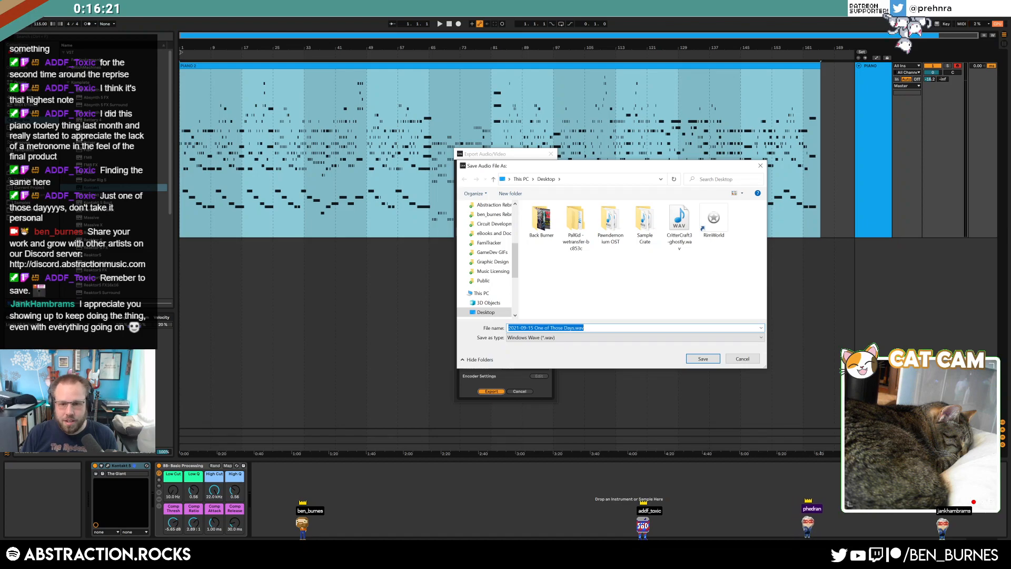
pyautogui.click(689, 361)
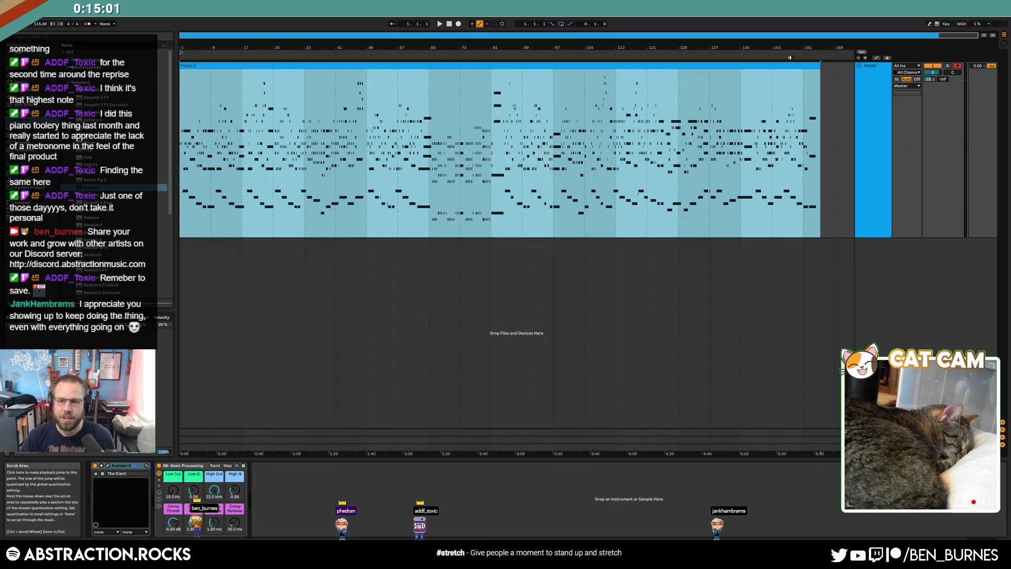
# - Listen around bar 147 and set the arrangement loop from bar 1 to the end of the long held chord near bar 148
pyautogui.scroll(10, 764, 165)
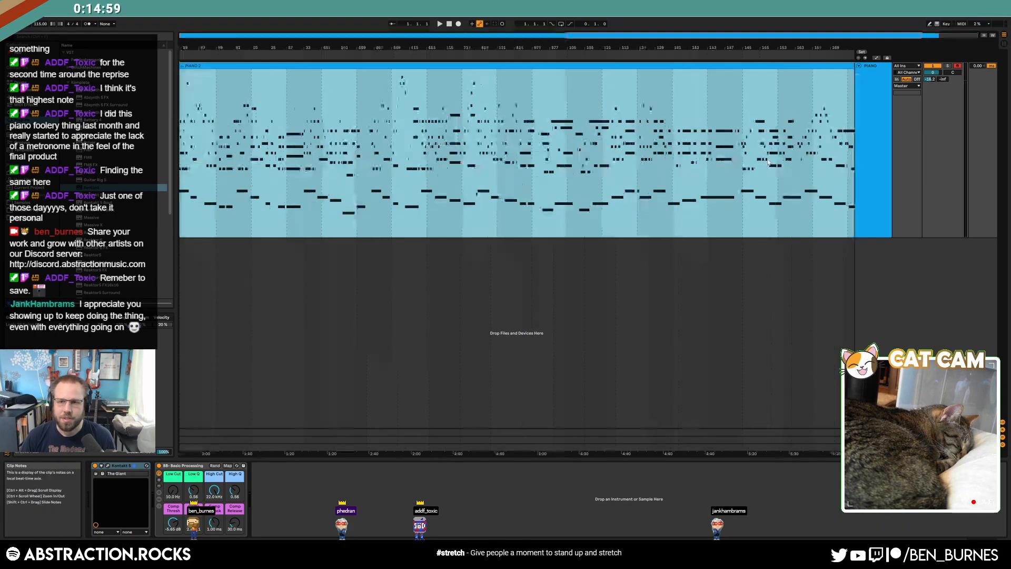
pyautogui.press('space')
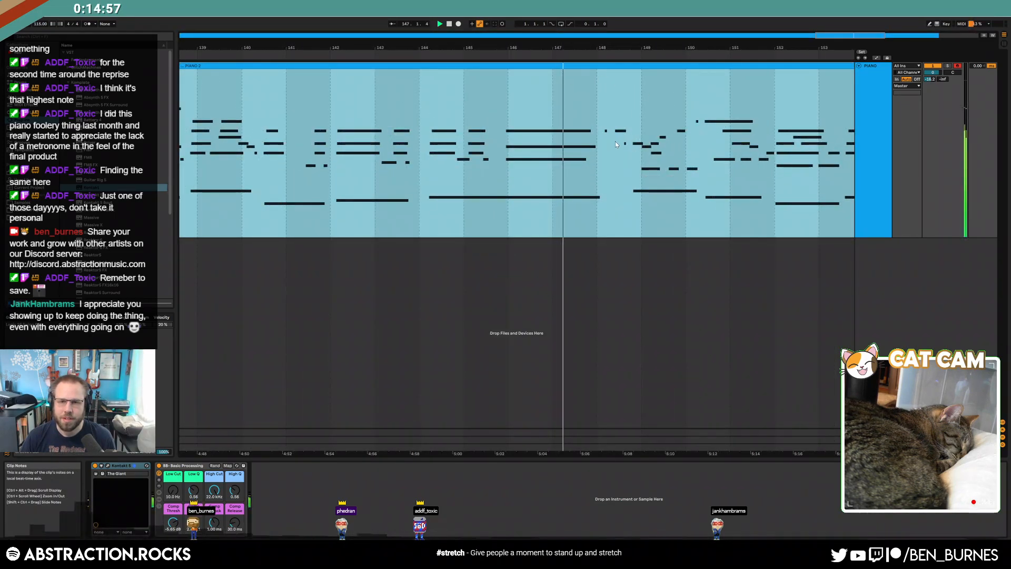
pyautogui.click(599, 151)
pyautogui.click(603, 157)
pyautogui.press('space')
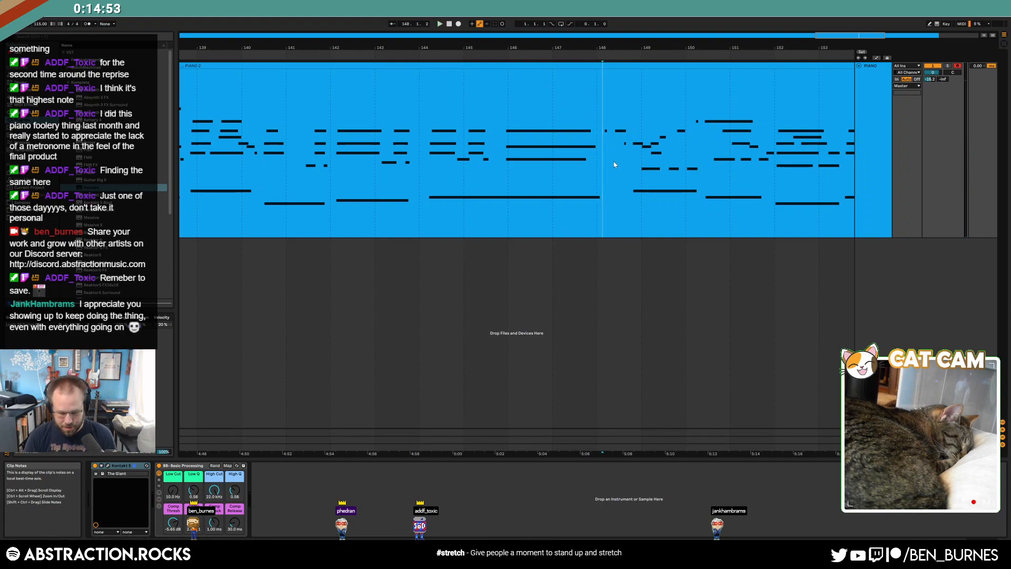
pyautogui.hotkey('ctrl', 'l')
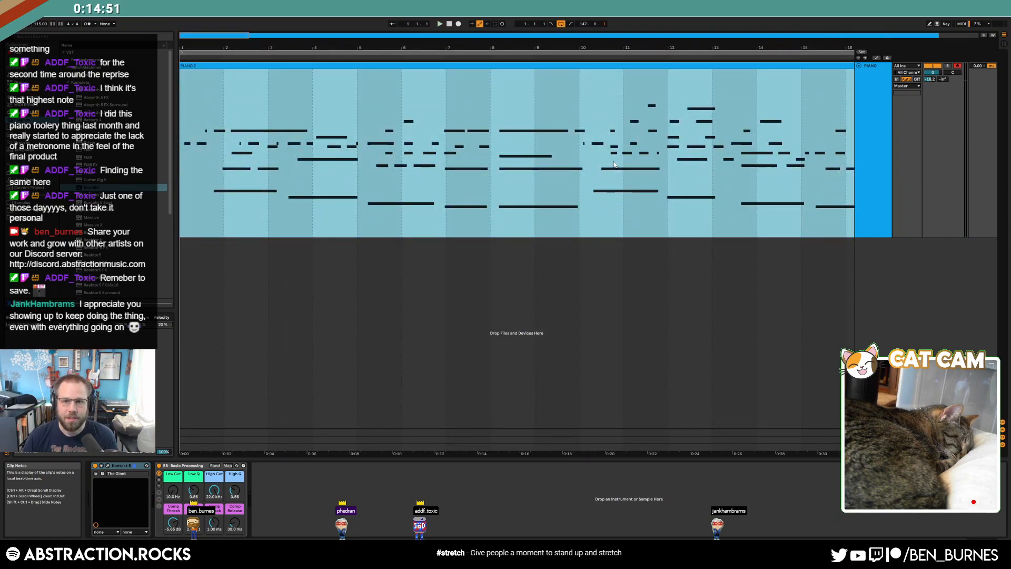
pyautogui.scroll(-5, 610, 163)
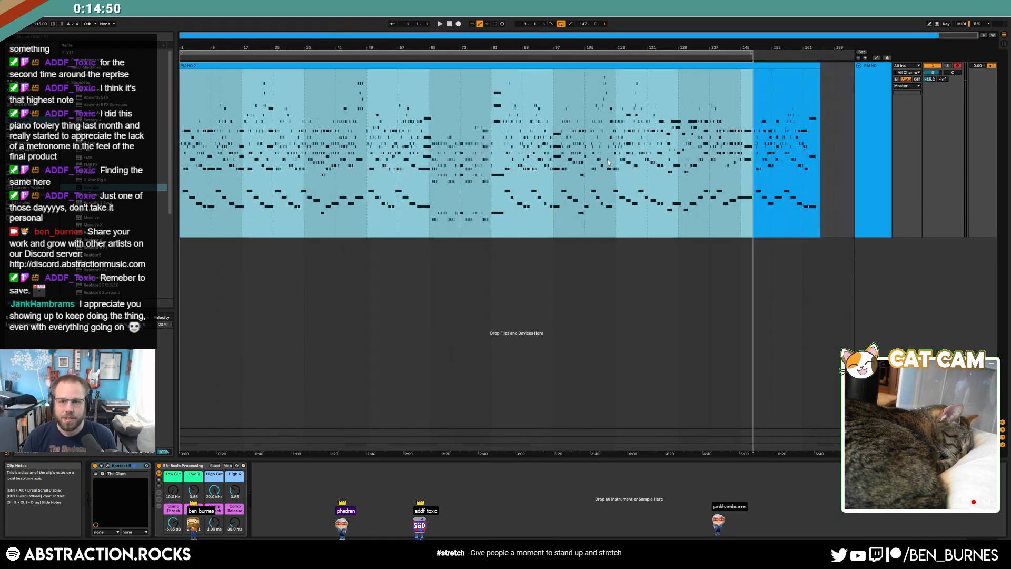
# - Play the loop, then export the looped range from the Master as a 16-bit 44100 Hz WAV named 2021-09-15 One of Those Days LOOP
pyautogui.click(735, 57)
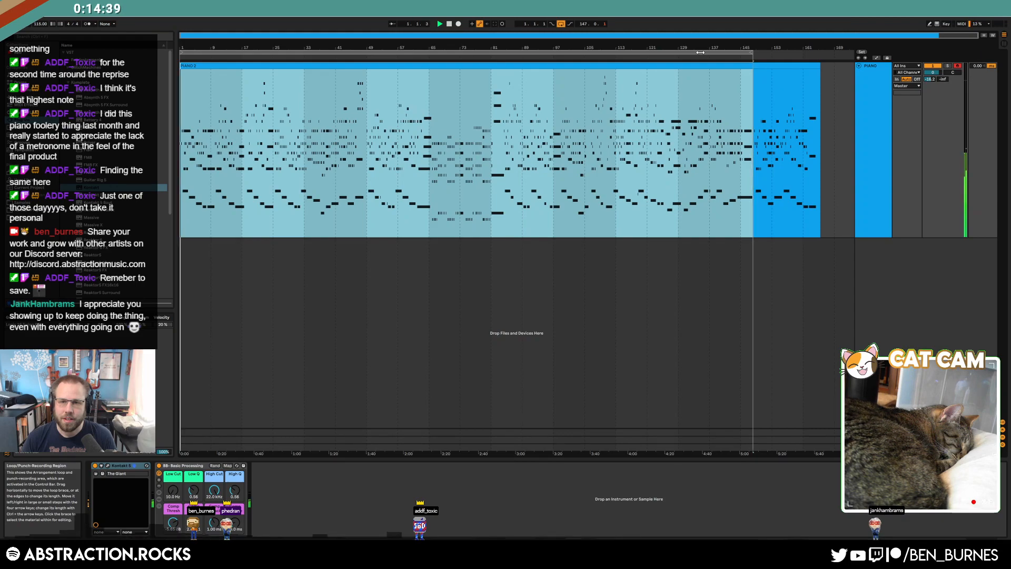
pyautogui.press('space')
pyautogui.click(700, 52)
pyautogui.hotkey('ctrl', 'shift', 'r')
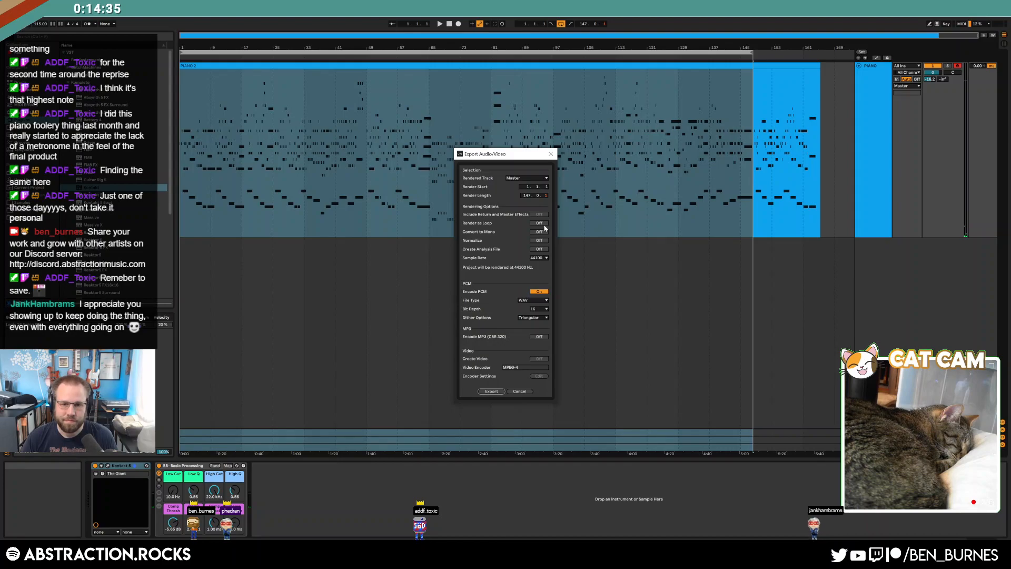
pyautogui.press('Return')
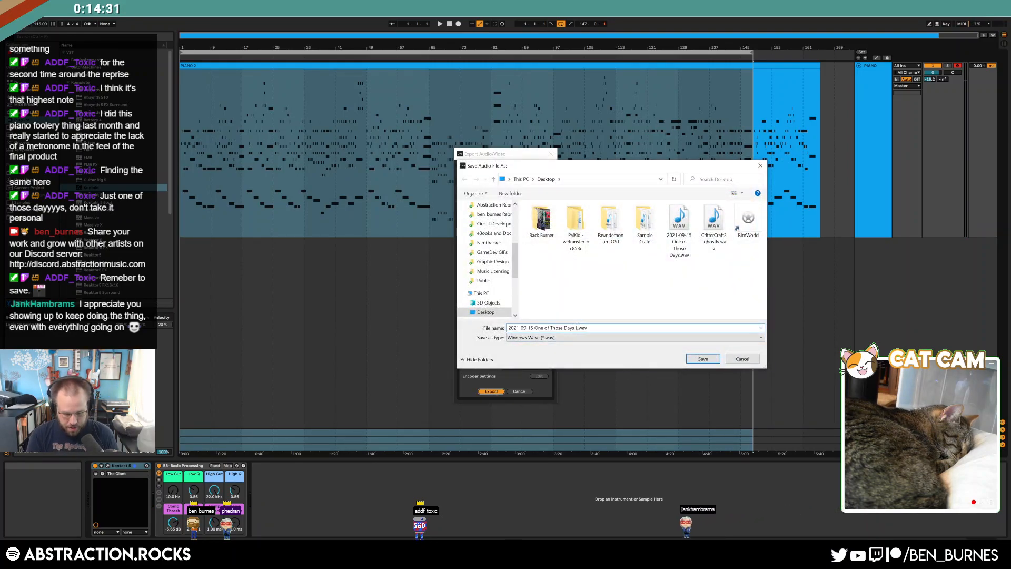
pyautogui.press('Return')
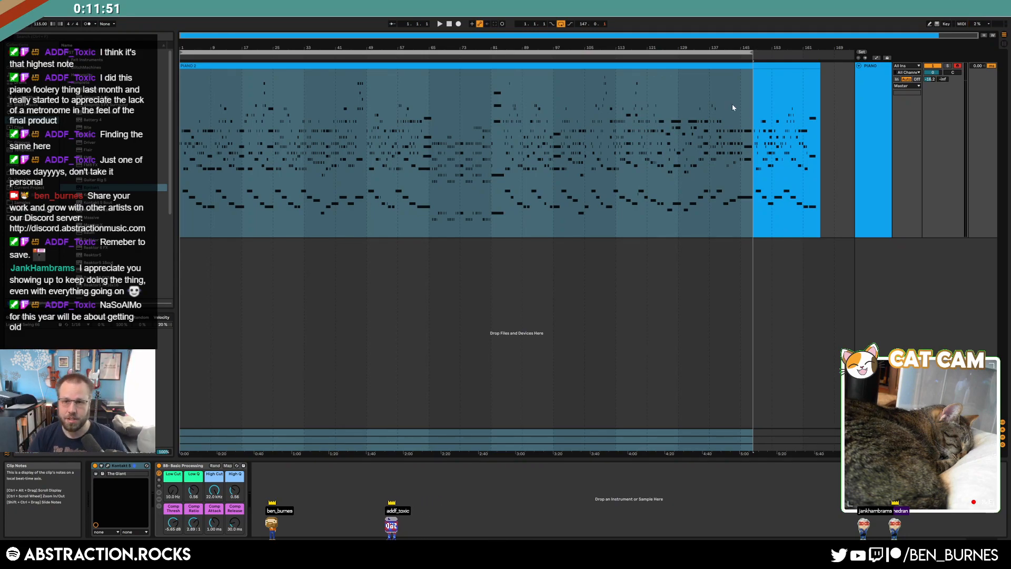
# - Close the browser page and the Sample Crate folder window covering the exported WAV files on the desktop
pyautogui.click(586, 147)
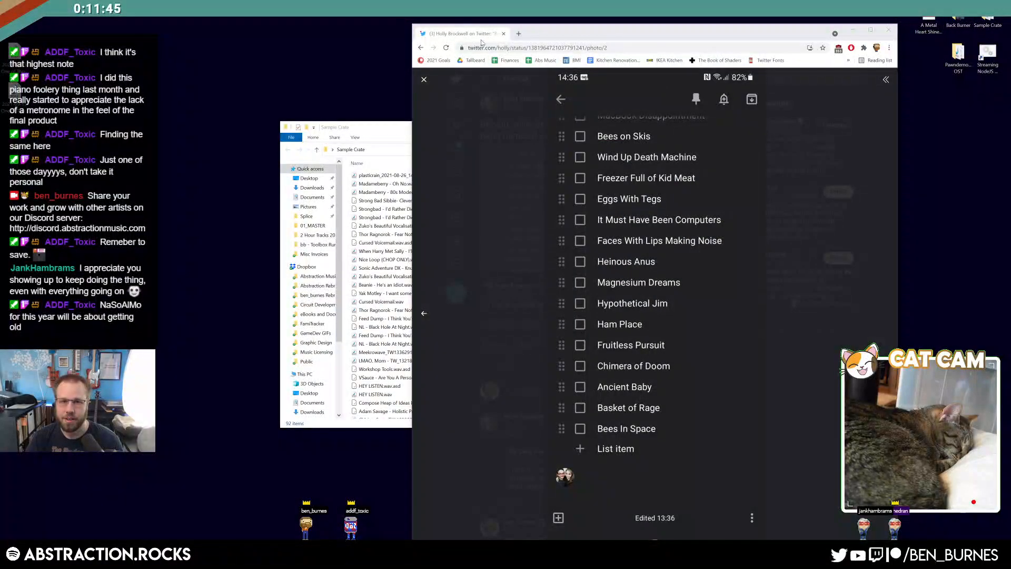
pyautogui.click(504, 33)
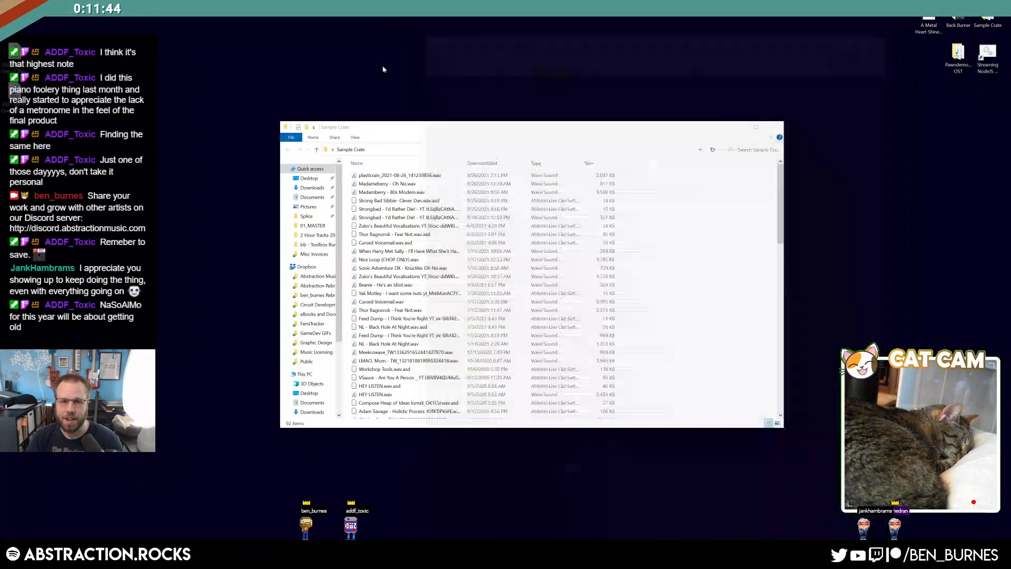
pyautogui.click(774, 127)
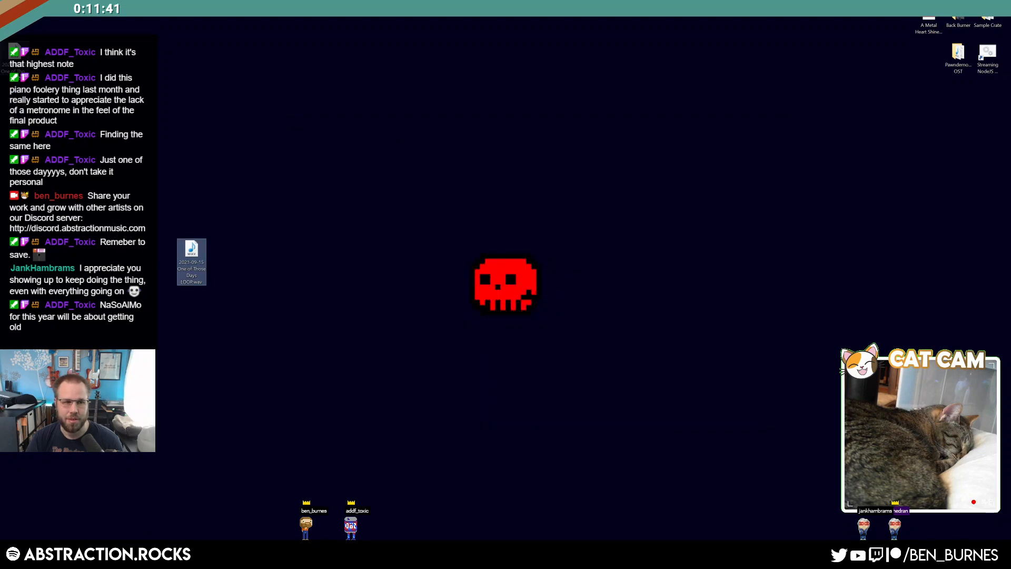
# - Switch to Audacity and load 2021-09-15 One of Those Days.wav from the desktop
pyautogui.press('super')
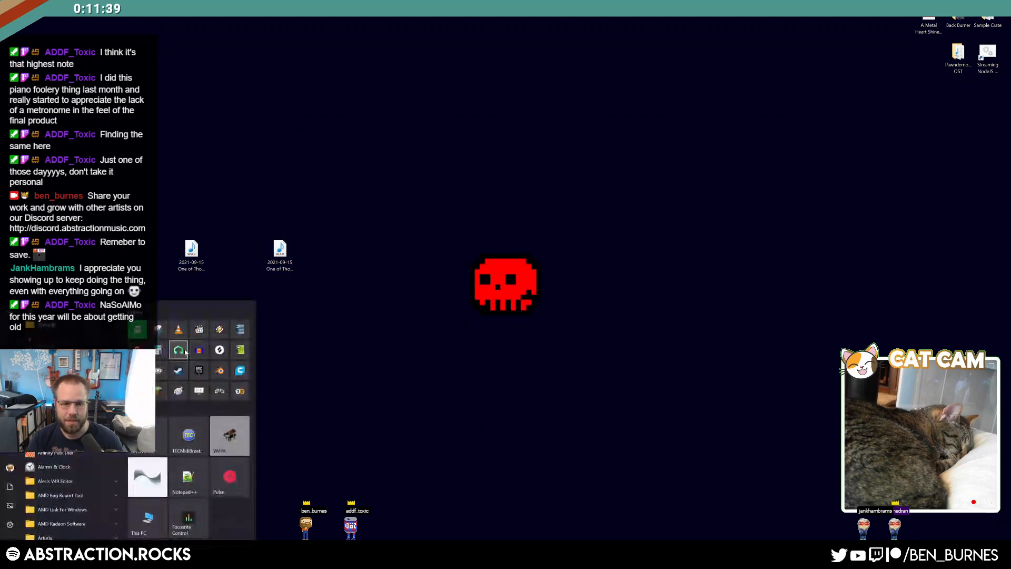
pyautogui.click(198, 349)
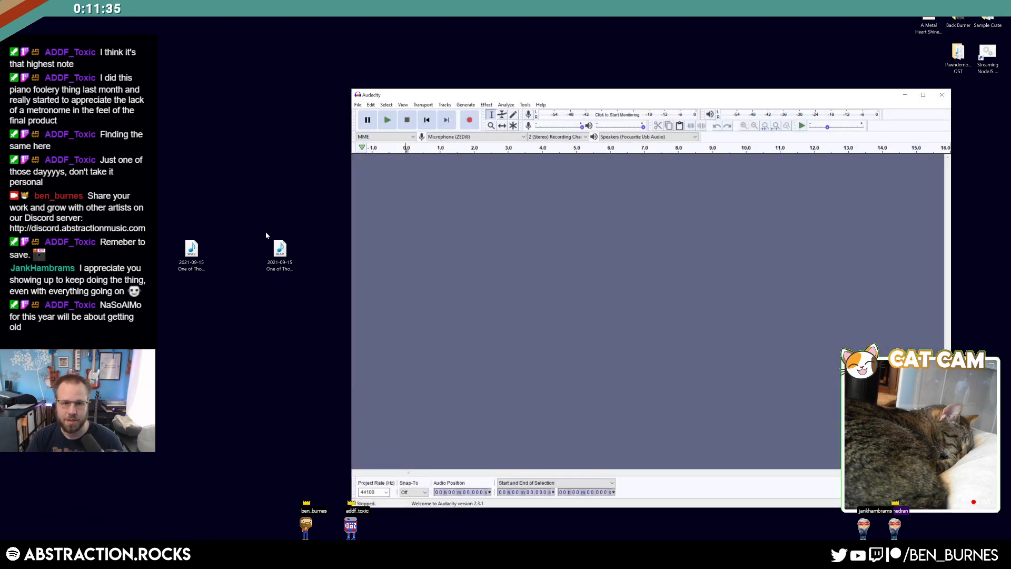
pyautogui.click(280, 252)
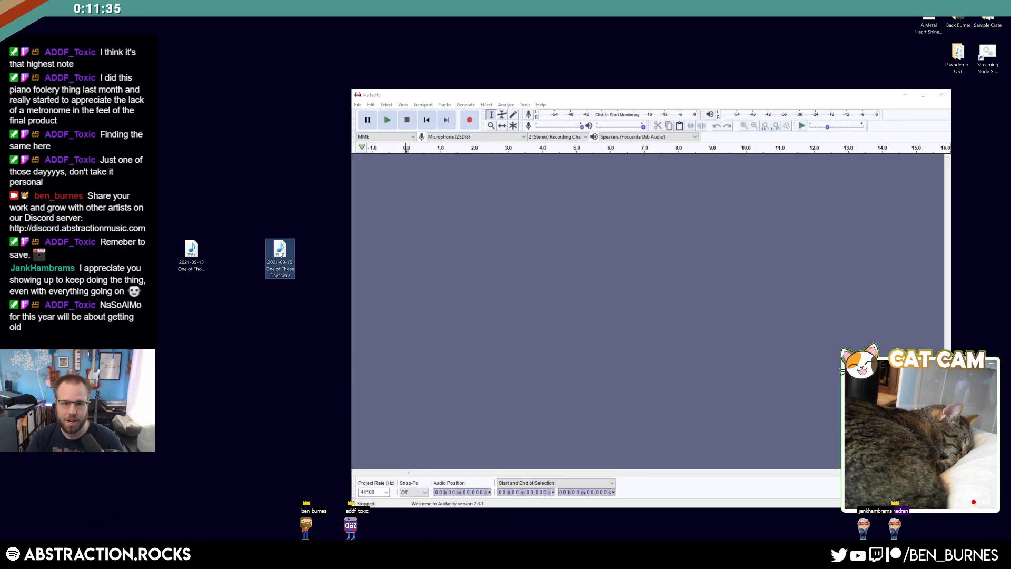
pyautogui.moveTo(309, 268); pyautogui.dragTo(443, 284)
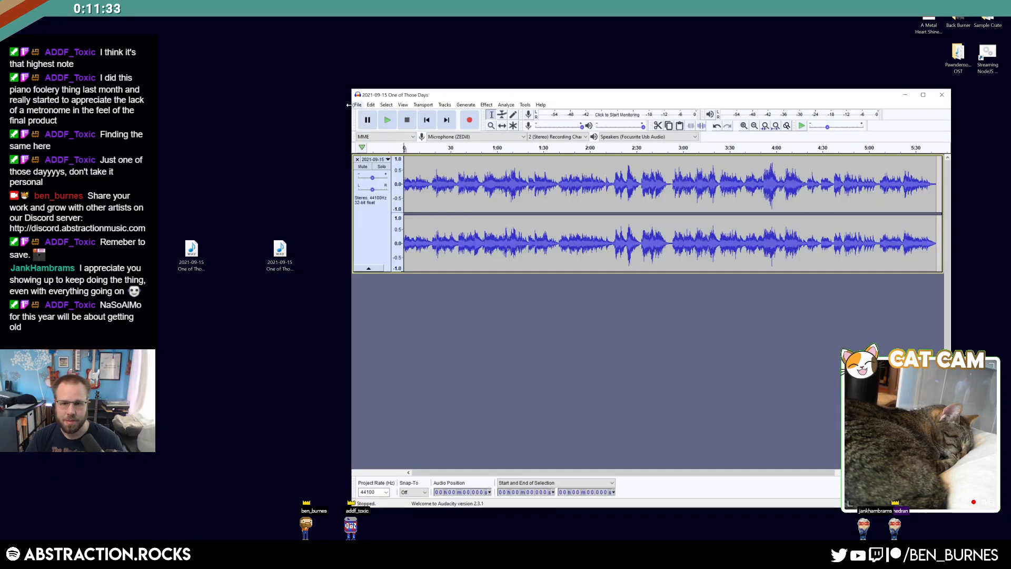
# - Start a 16-bit WAV export of the full track to the Desktop under its existing file name
pyautogui.click(357, 104)
pyautogui.moveTo(388, 162)
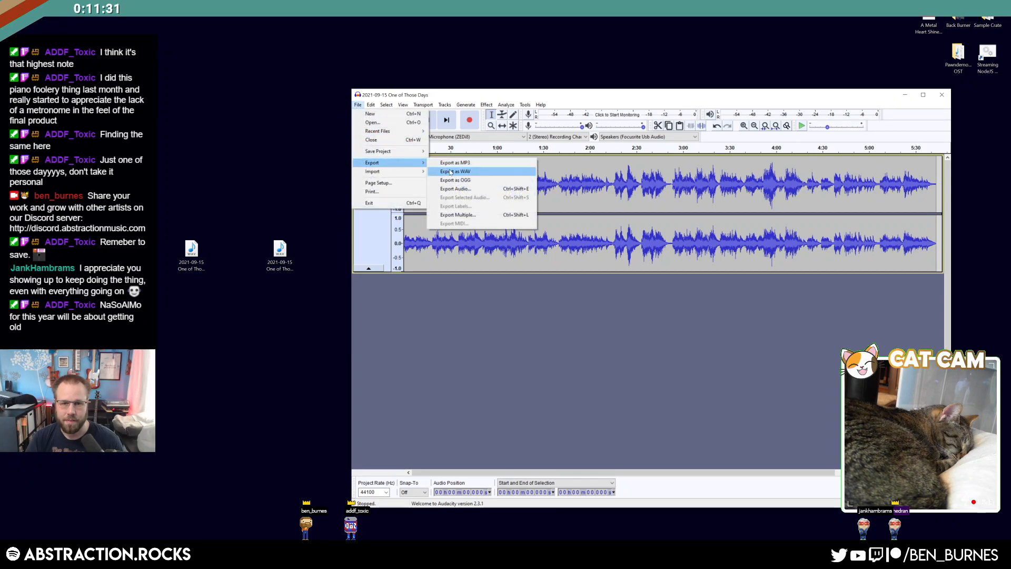
pyautogui.click(454, 171)
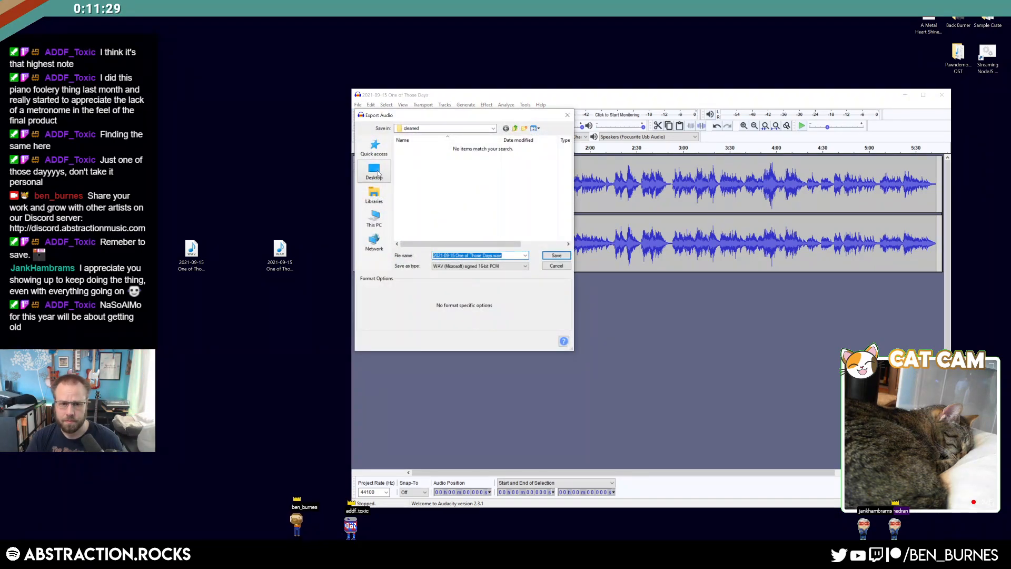
pyautogui.click(374, 171)
pyautogui.click(556, 254)
pyautogui.click(705, 306)
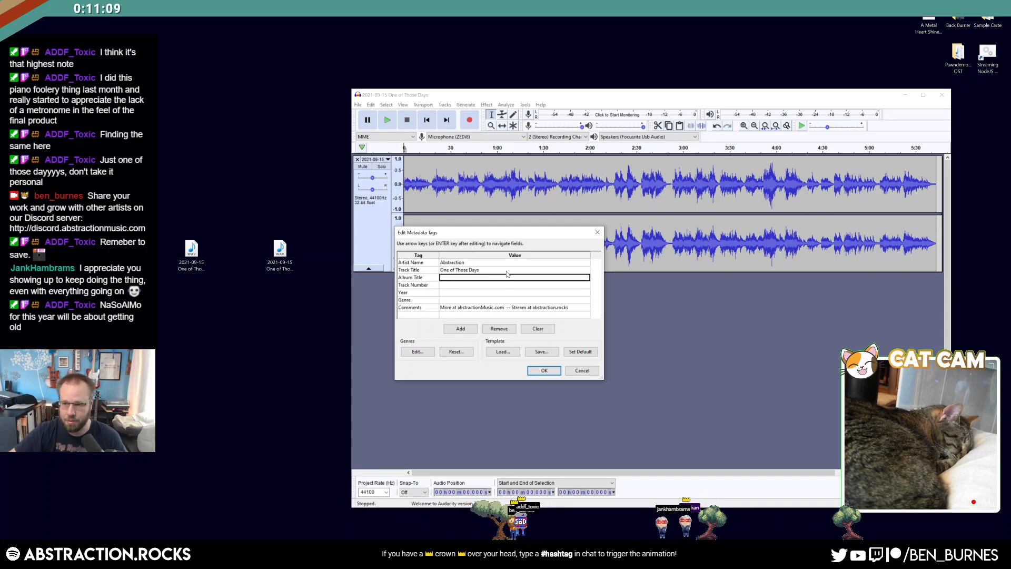
# - Set the album title to Two Hour Track Challenge, Season Sixteen, track number 12, year 2021 and genre Piano in the metadata tags
pyautogui.write('Two Hour Track Challenge, Season 5')
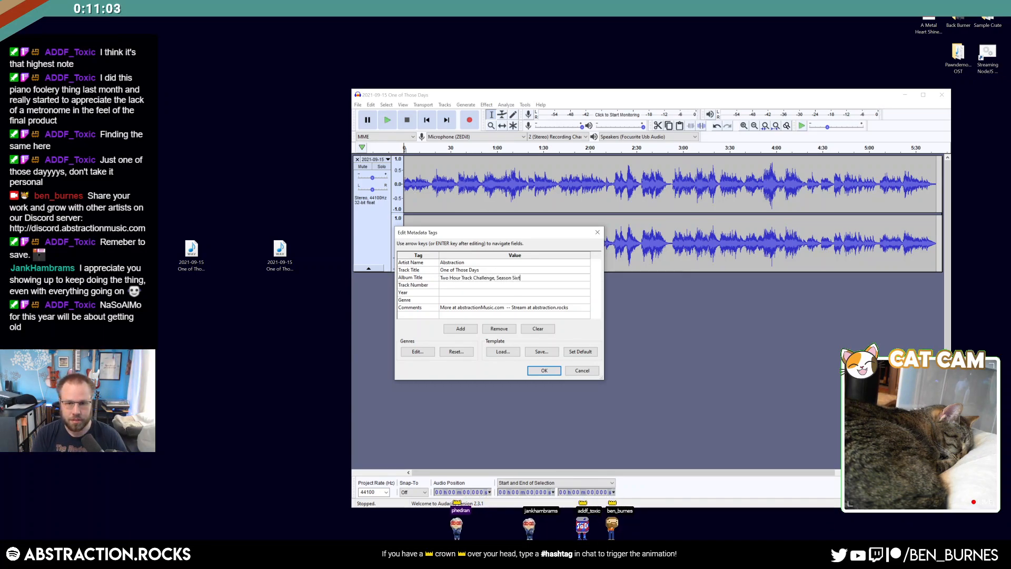
pyautogui.press('Right')
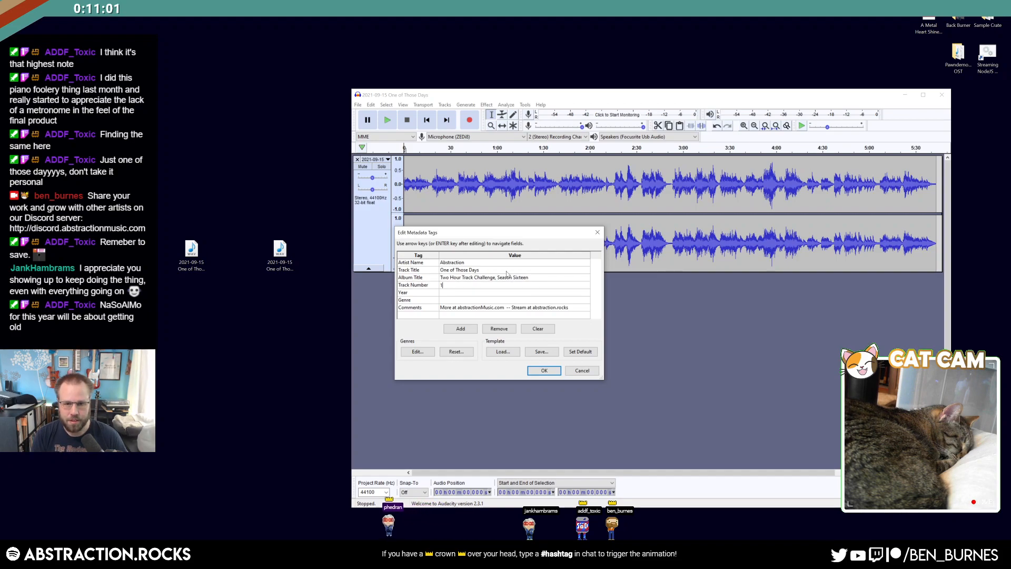
pyautogui.press('Right')
pyautogui.write('2021')
pyautogui.press('Return')
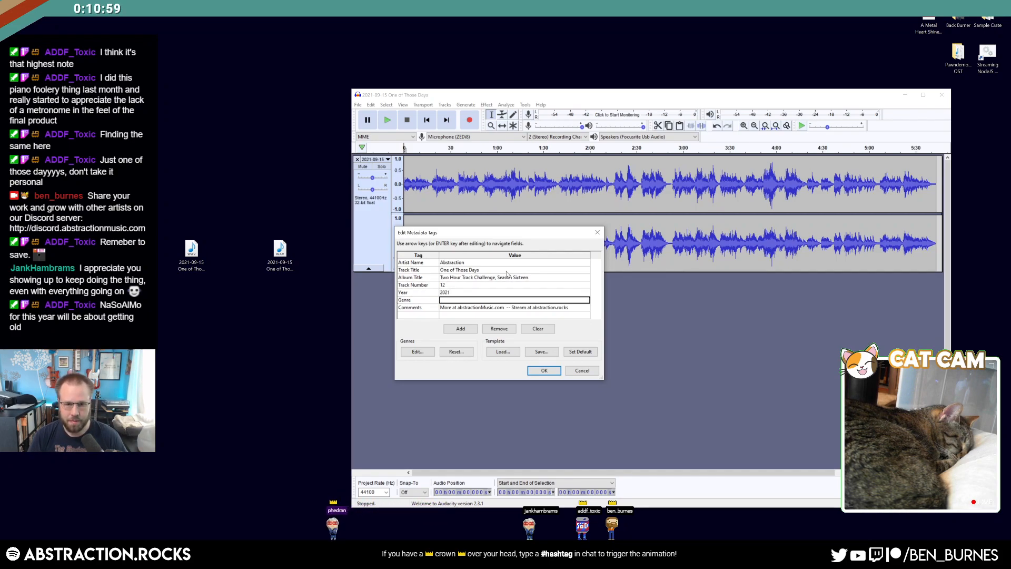
pyautogui.write('Piano')
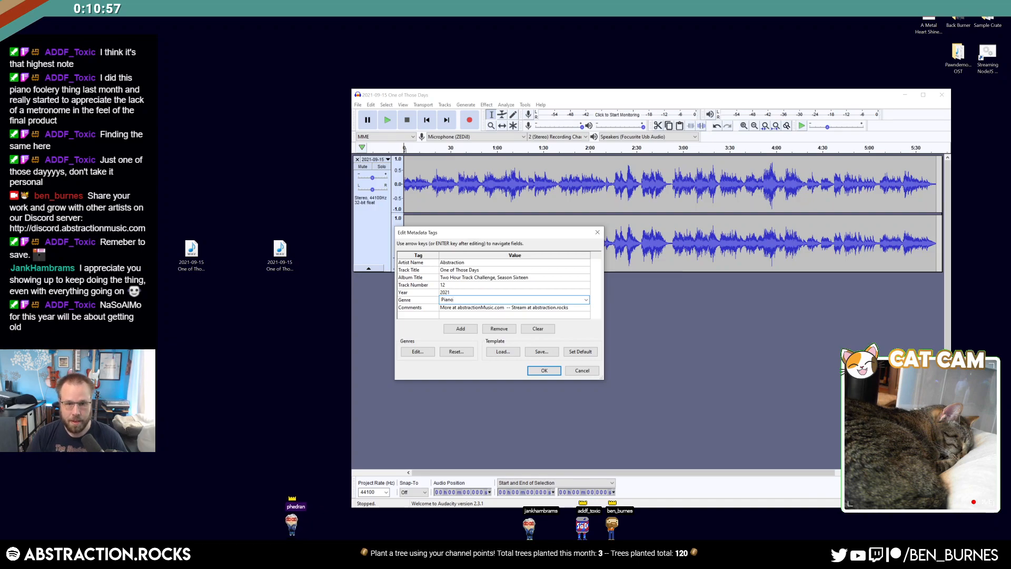
# - Check earlier tracks' numbers and albums in the 2021 Two Hour Challenges folder under Media, Music and Audio, MP3s, Abstraction on File Storage (F:)
pyautogui.click(229, 459)
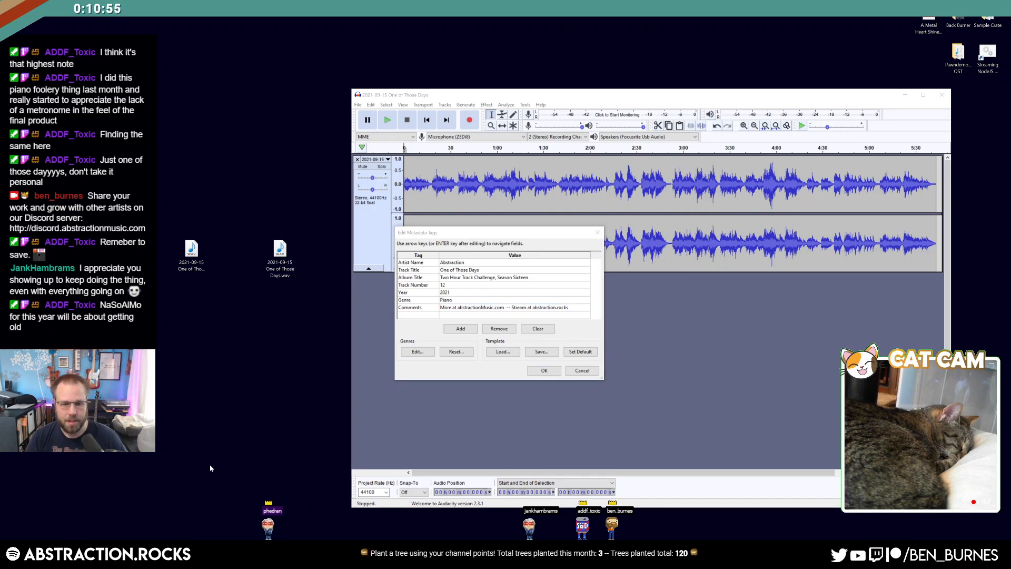
pyautogui.press('super+e')
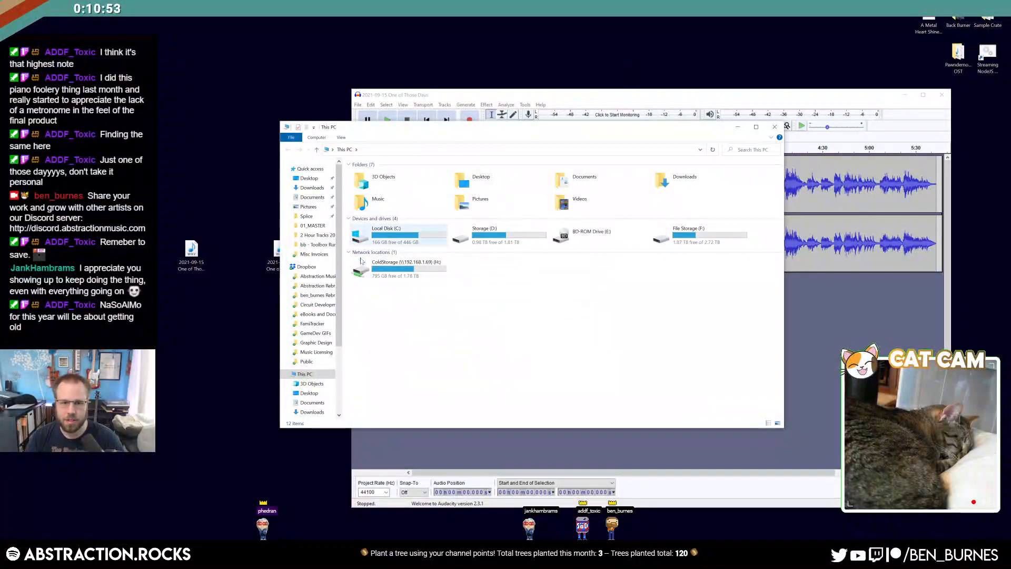
pyautogui.doubleClick(678, 235)
pyautogui.doubleClick(381, 202)
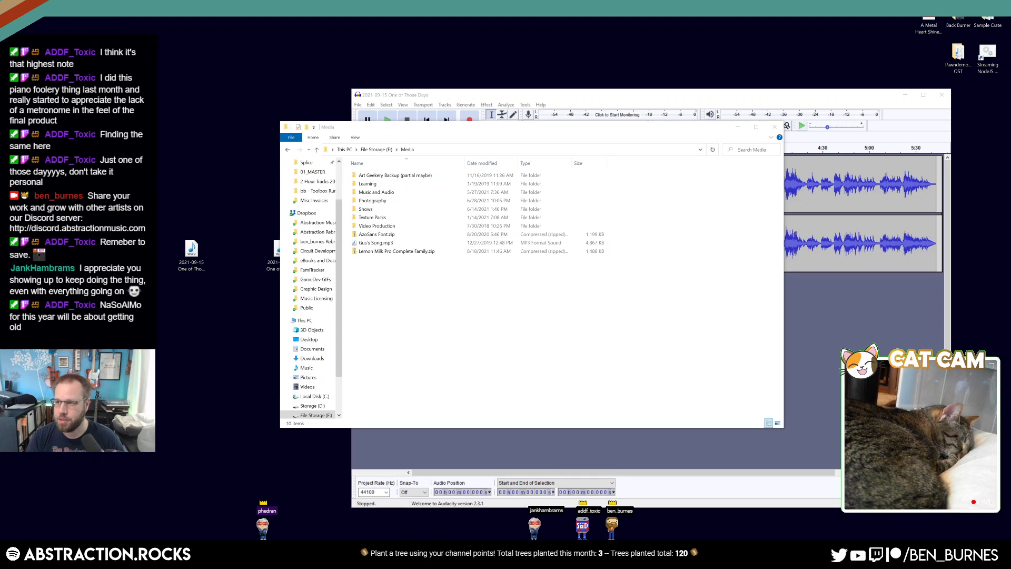
pyautogui.doubleClick(375, 192)
pyautogui.doubleClick(371, 217)
pyautogui.doubleClick(372, 243)
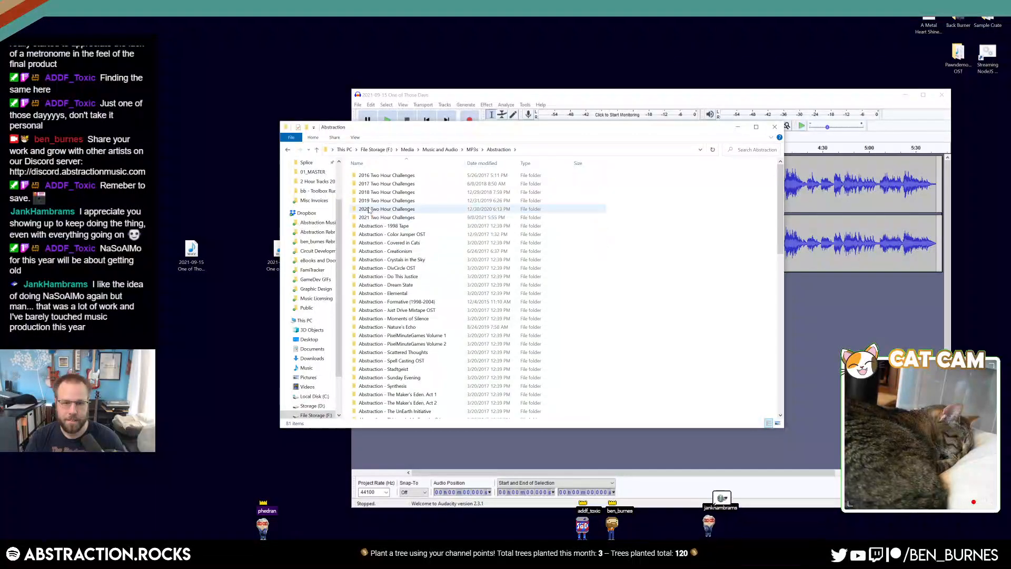
pyautogui.click(377, 219)
pyautogui.doubleClick(377, 219)
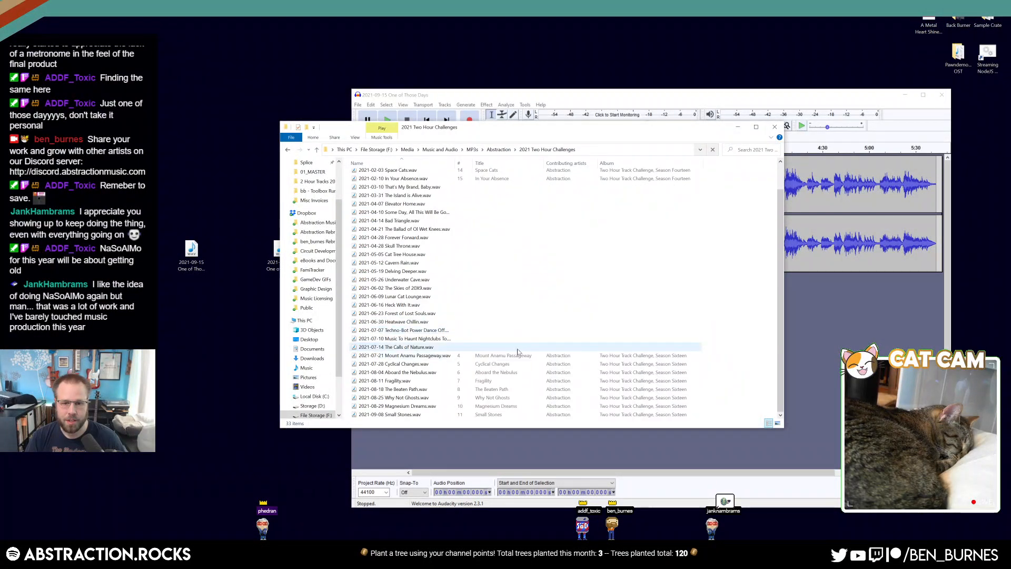
pyautogui.moveTo(533, 128); pyautogui.dragTo(305, 112)
# - Confirm the metadata tags to run the WAV export, and close the 2021 Two Hour Challenges folder
pyautogui.click(524, 288)
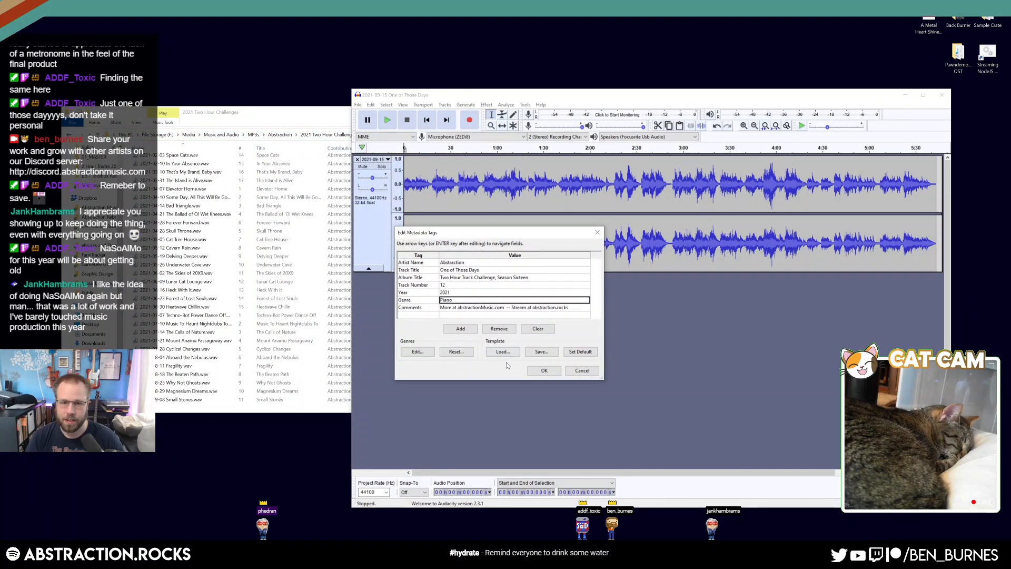
pyautogui.click(543, 371)
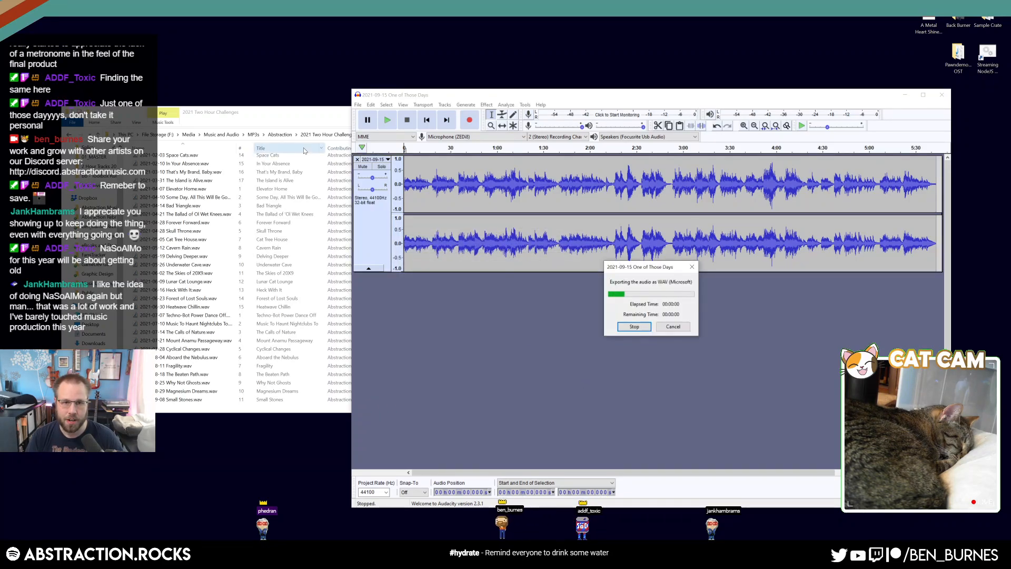
pyautogui.click(328, 115)
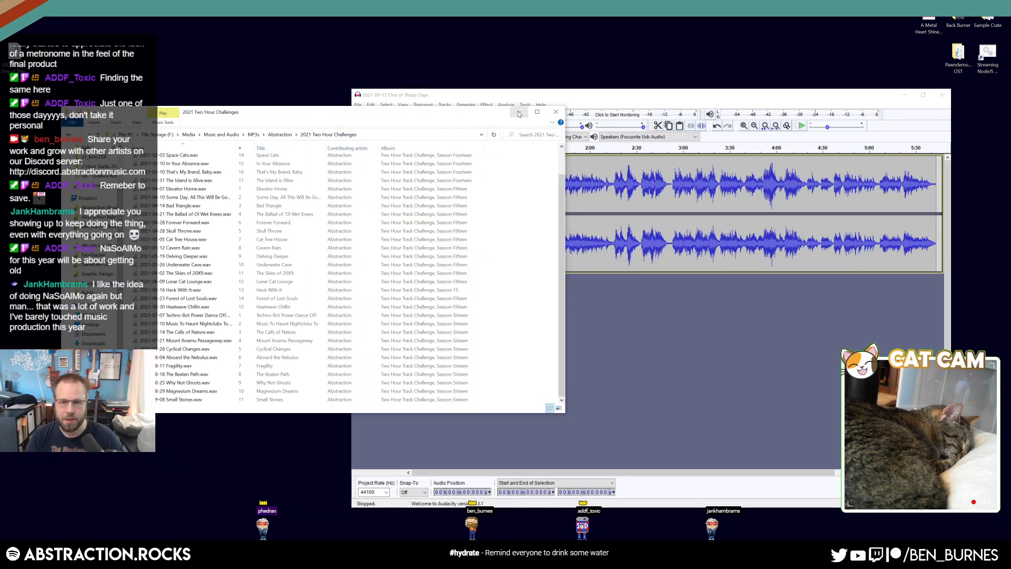
pyautogui.click(553, 115)
# - Replace the loaded track with 2021-09-15 One of Those Days LOOP.wav and listen to its ending from about 4:58
pyautogui.click(355, 159)
pyautogui.moveTo(191, 250); pyautogui.dragTo(699, 214)
pyautogui.click(920, 146)
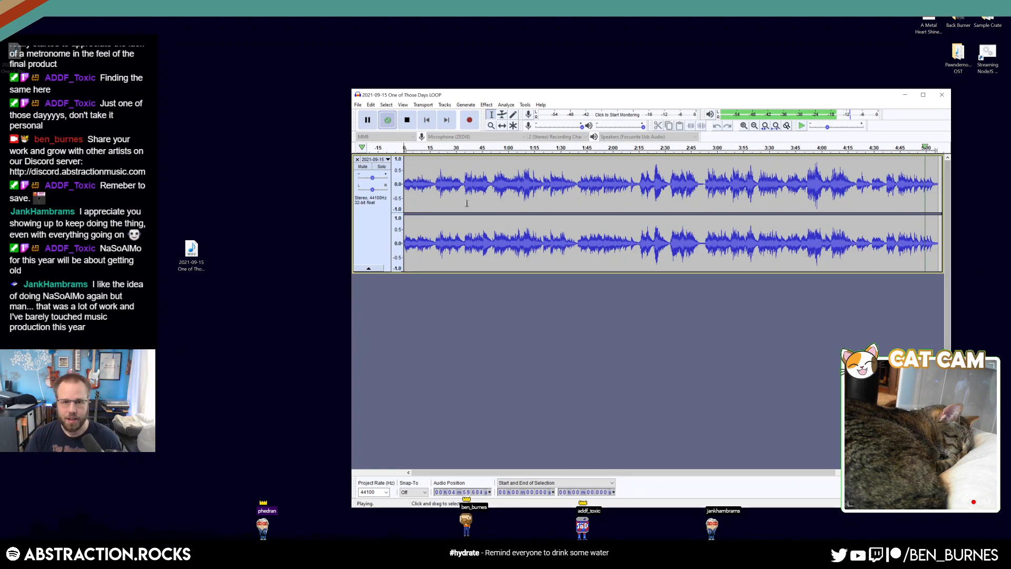
pyautogui.click(368, 240)
pyautogui.click(358, 105)
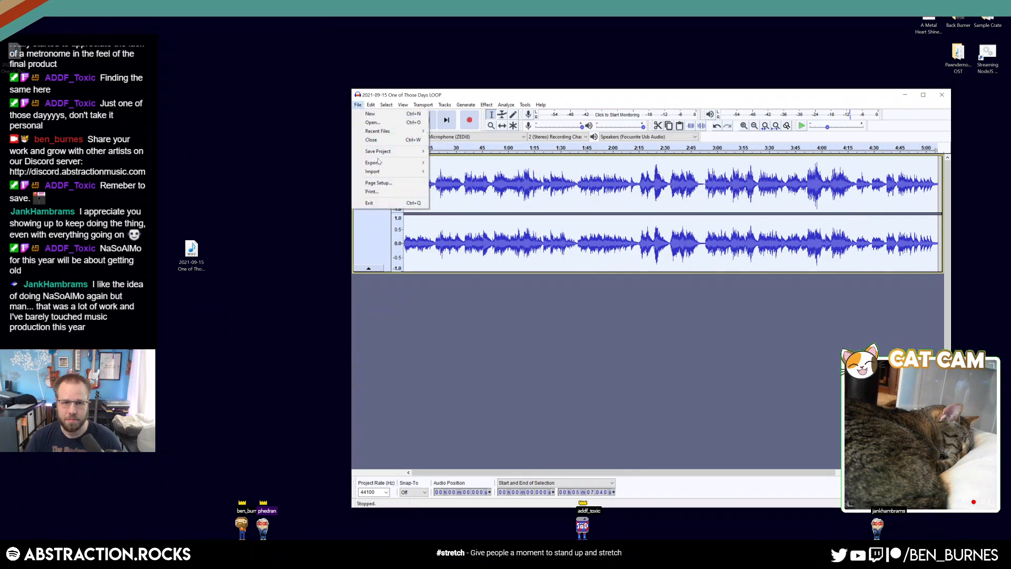
pyautogui.moveTo(377, 162)
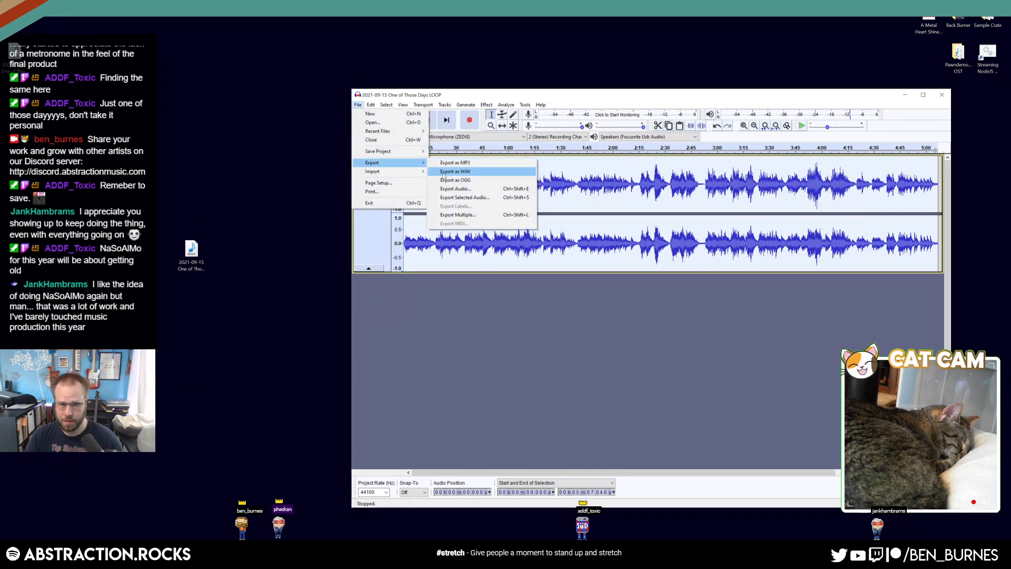
pyautogui.click(417, 351)
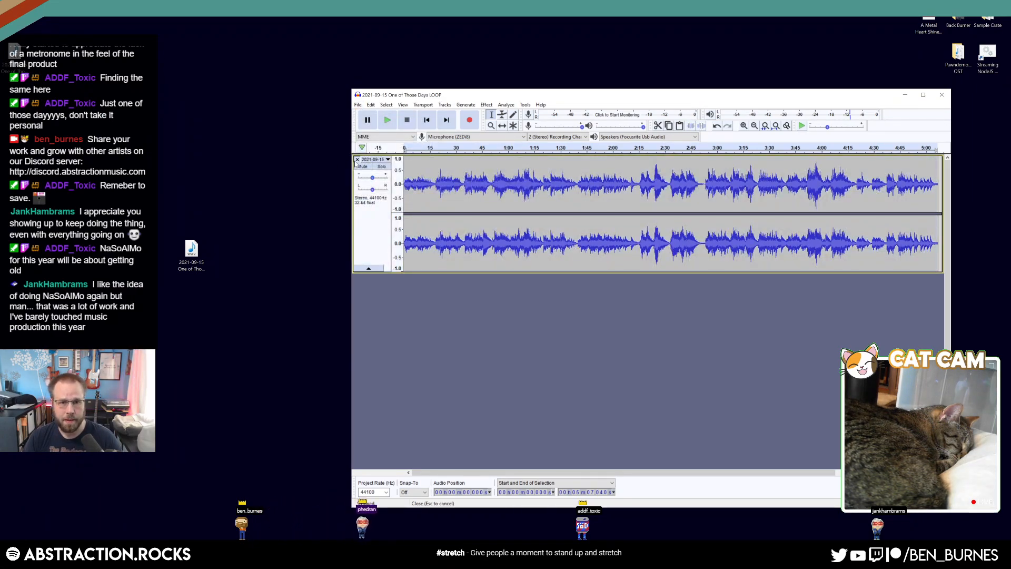
# - Replace the loop track with 2021-09-15 One of Those Days.wav and export it to the Desktop as a 320 kbps MP3 with the same tags
pyautogui.click(357, 159)
pyautogui.moveTo(191, 249); pyautogui.dragTo(509, 269)
pyautogui.click(357, 104)
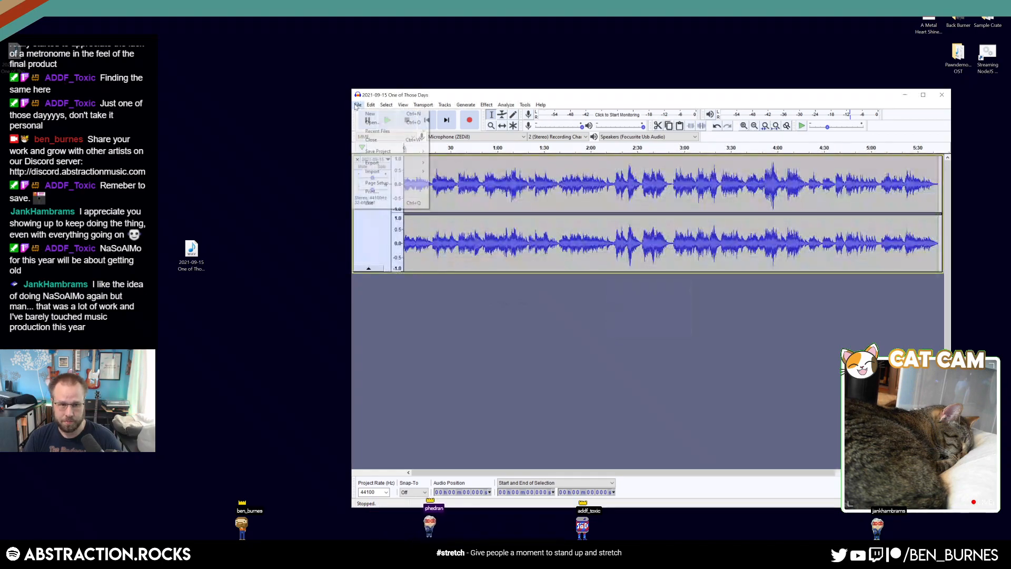
pyautogui.moveTo(379, 162)
pyautogui.click(472, 165)
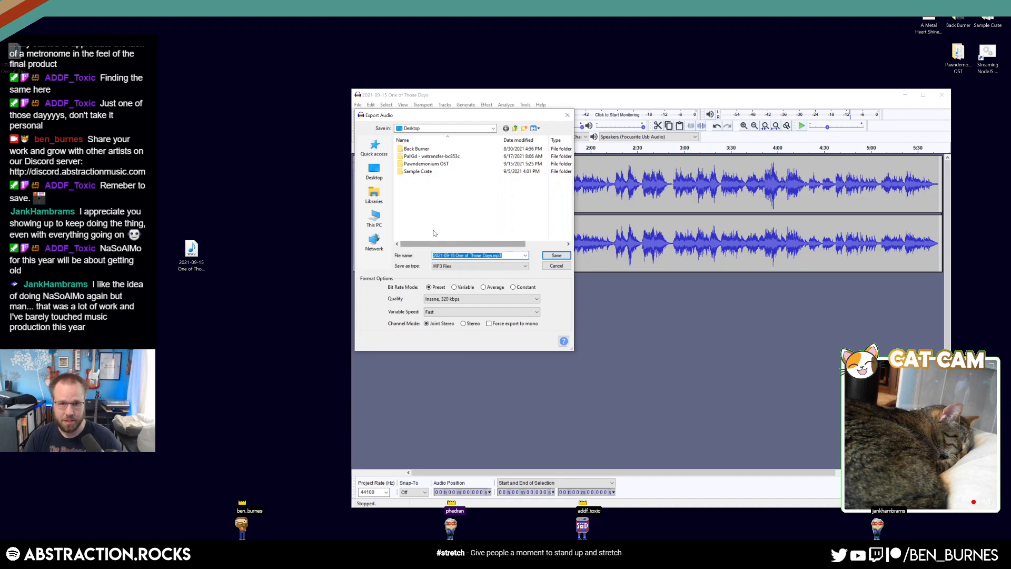
pyautogui.click(557, 256)
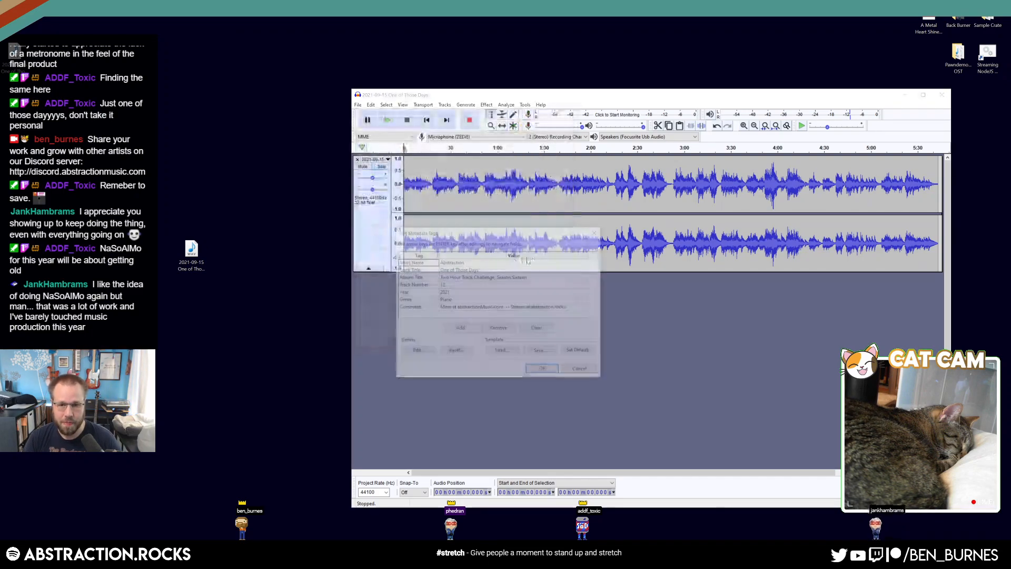
pyautogui.click(551, 370)
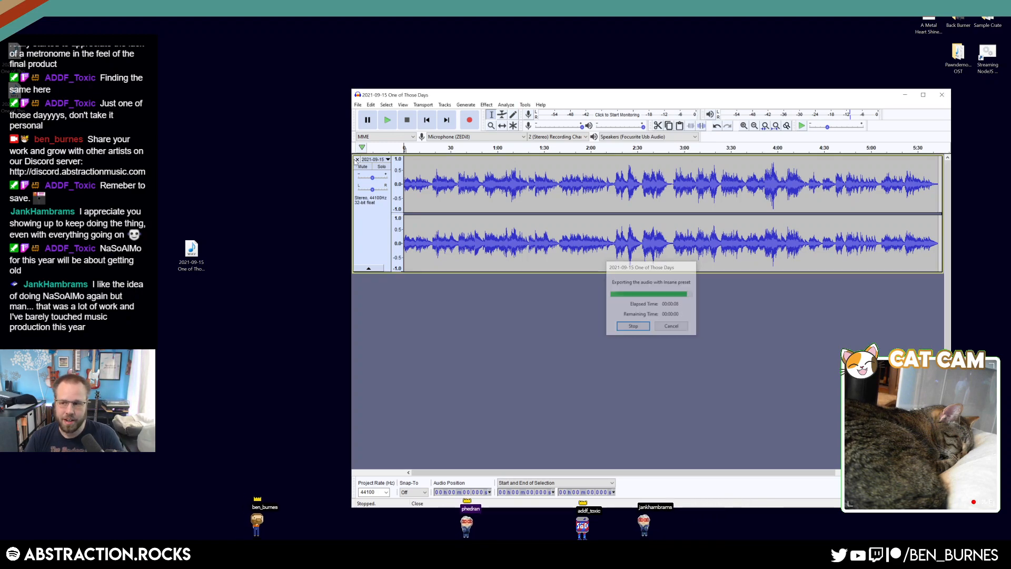
# - Replace the loaded track with 2021-09-15 One of Those Days LOOP.wav and overwrite its Desktop WAV, setting the track title to One of Those Days LOOP
pyautogui.click(357, 159)
pyautogui.moveTo(191, 251); pyautogui.dragTo(423, 263)
pyautogui.click(358, 104)
pyautogui.moveTo(372, 162)
pyautogui.click(462, 171)
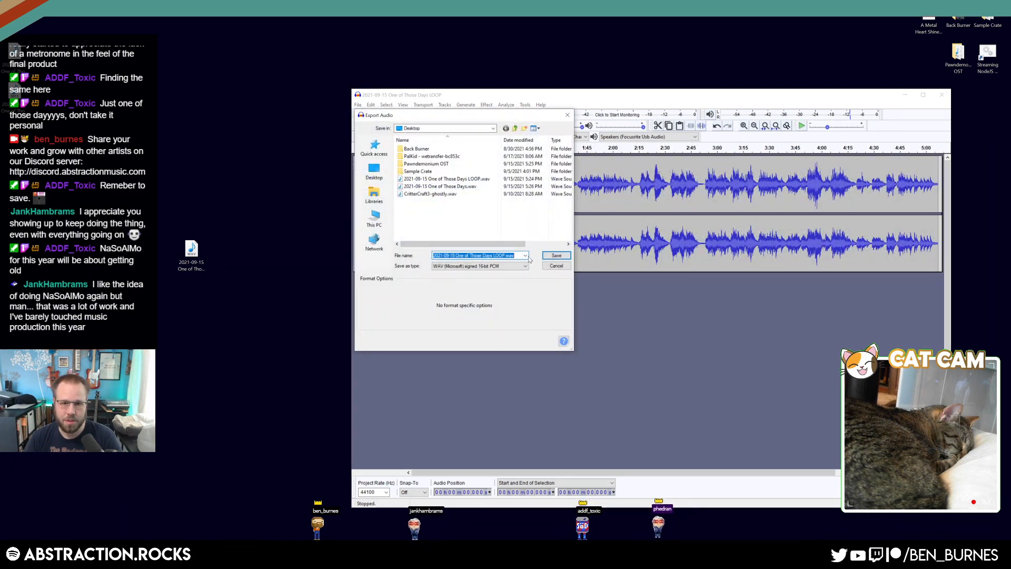
pyautogui.click(556, 255)
pyautogui.click(708, 303)
pyautogui.click(529, 271)
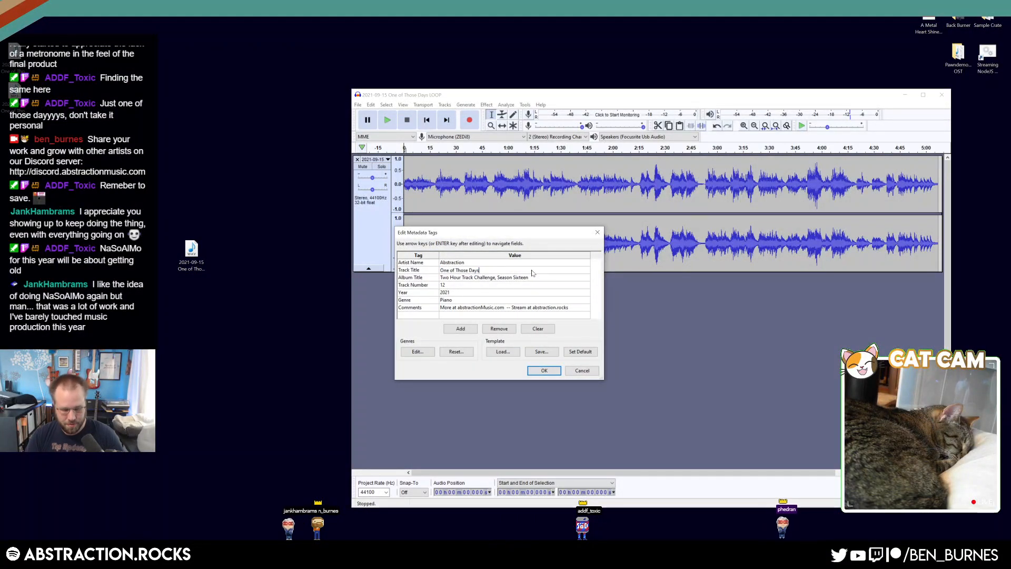
pyautogui.press('Return')
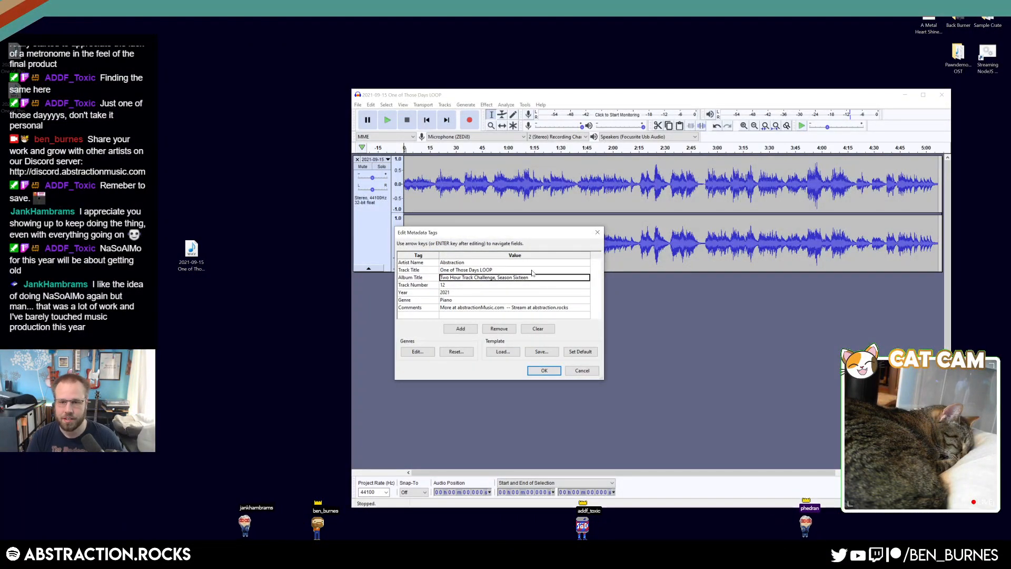
pyautogui.press('Return')
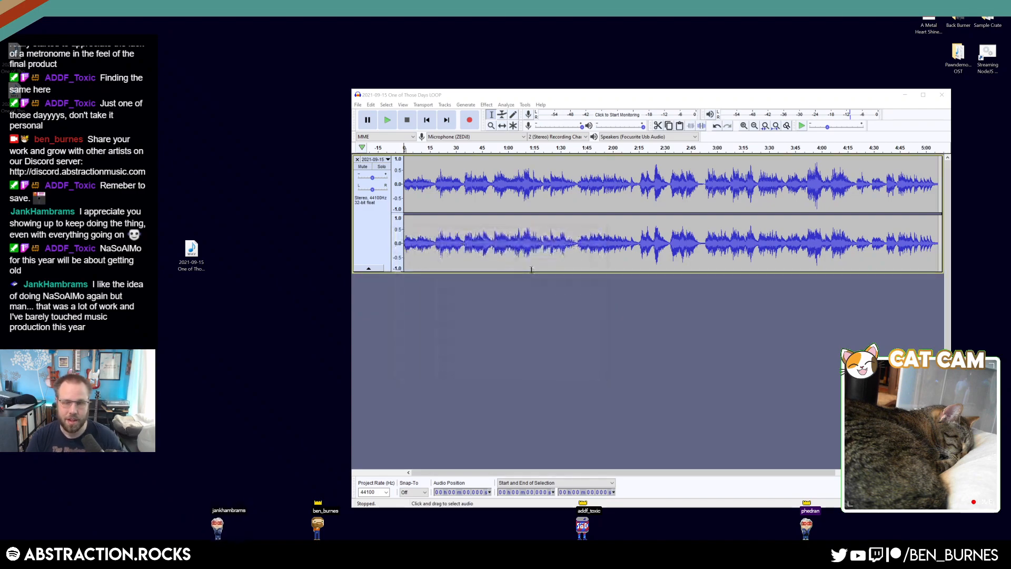
# - Export the loop to the Desktop as Ogg Vorbis at quality 10 with the same tags, and close Audacity without saving the project
pyautogui.click(358, 104)
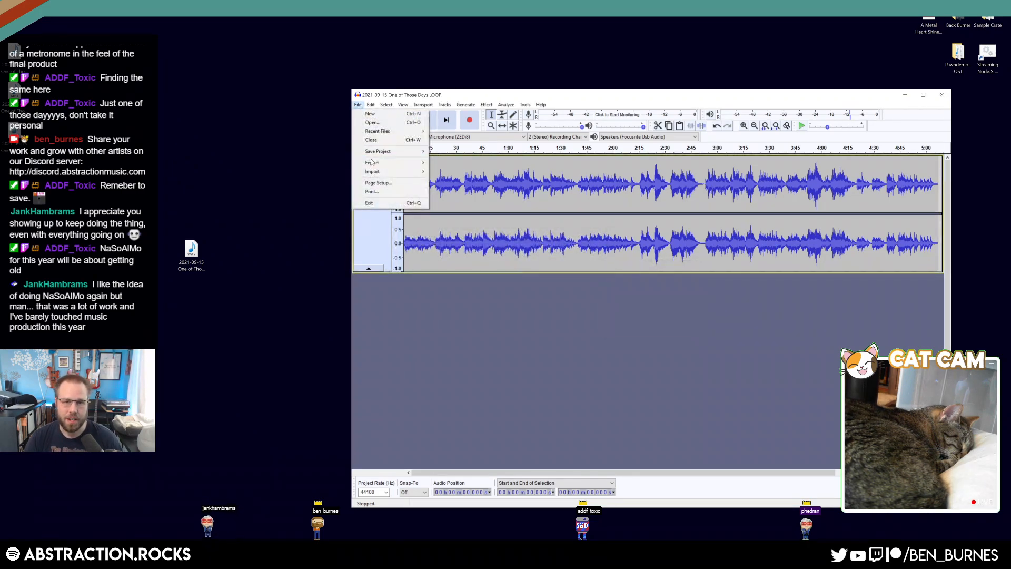
pyautogui.moveTo(372, 163)
pyautogui.click(474, 180)
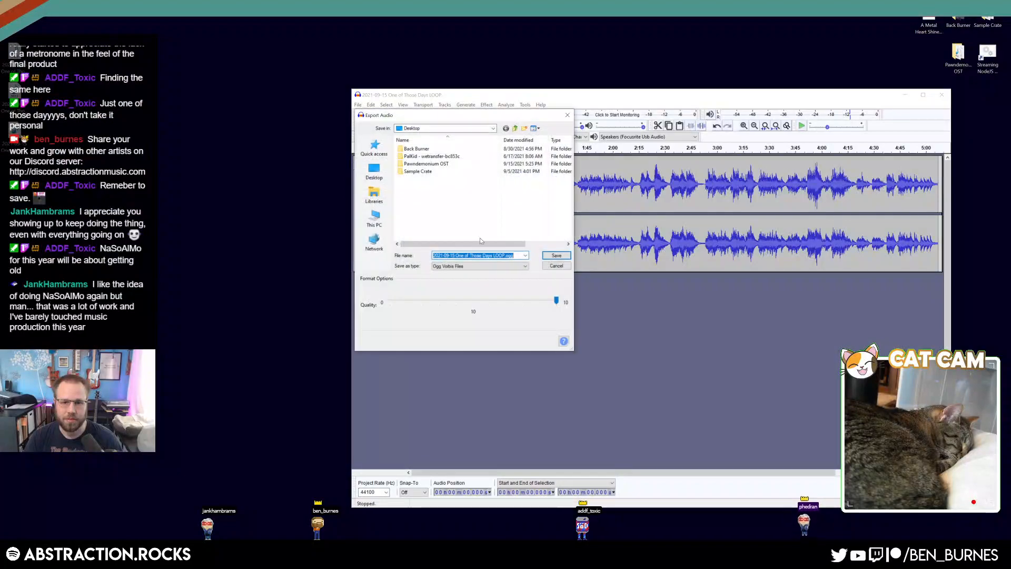
pyautogui.click(555, 256)
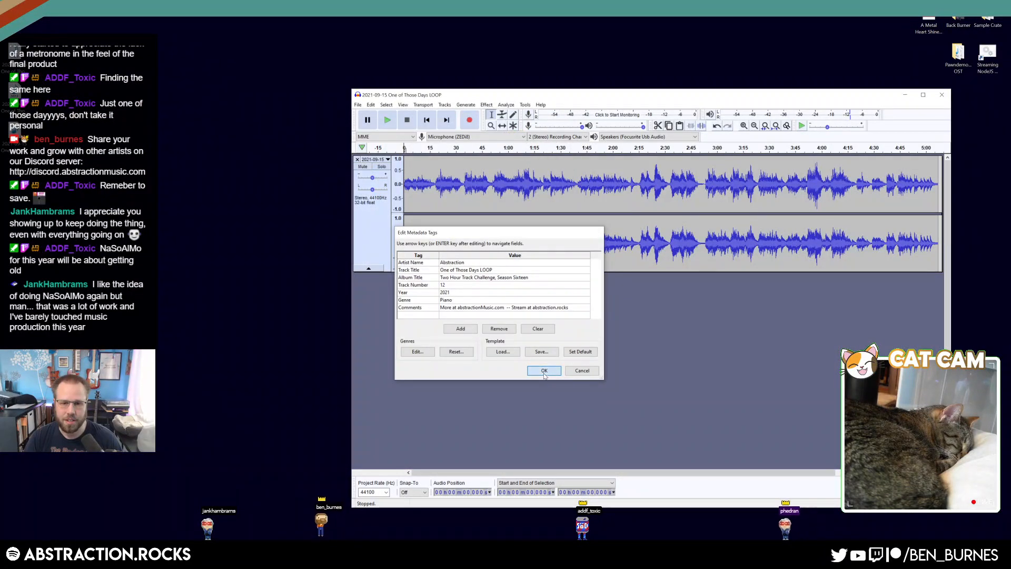
pyautogui.press('Return')
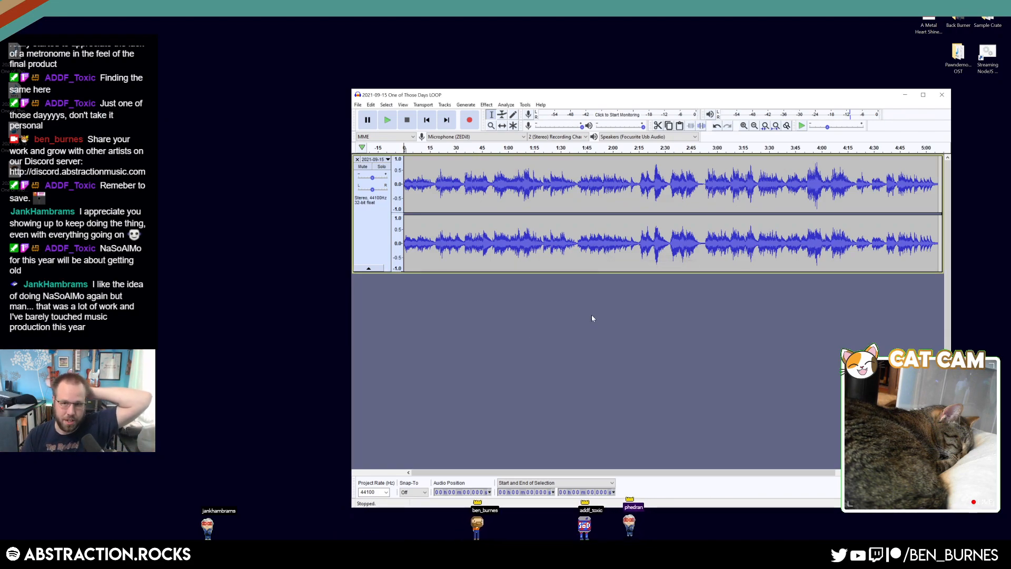
pyautogui.hotkey('alt', 'F4')
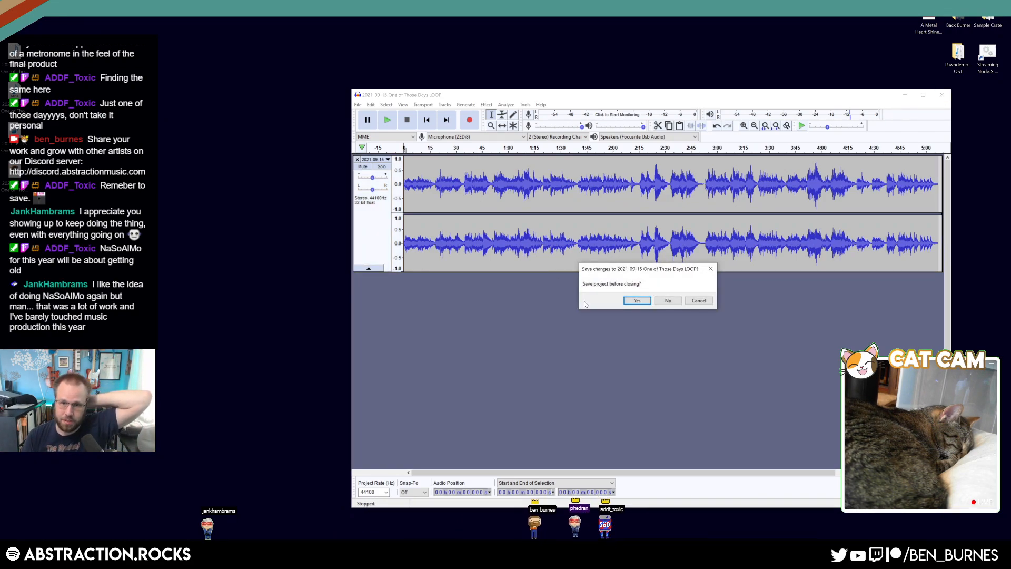
pyautogui.click(668, 301)
# - Arrange the exported files together on the Desktop and create a zip archive there for the full version
pyautogui.moveTo(193, 242); pyautogui.dragTo(17, 132)
pyautogui.moveTo(15, 131); pyautogui.dragTo(158, 196)
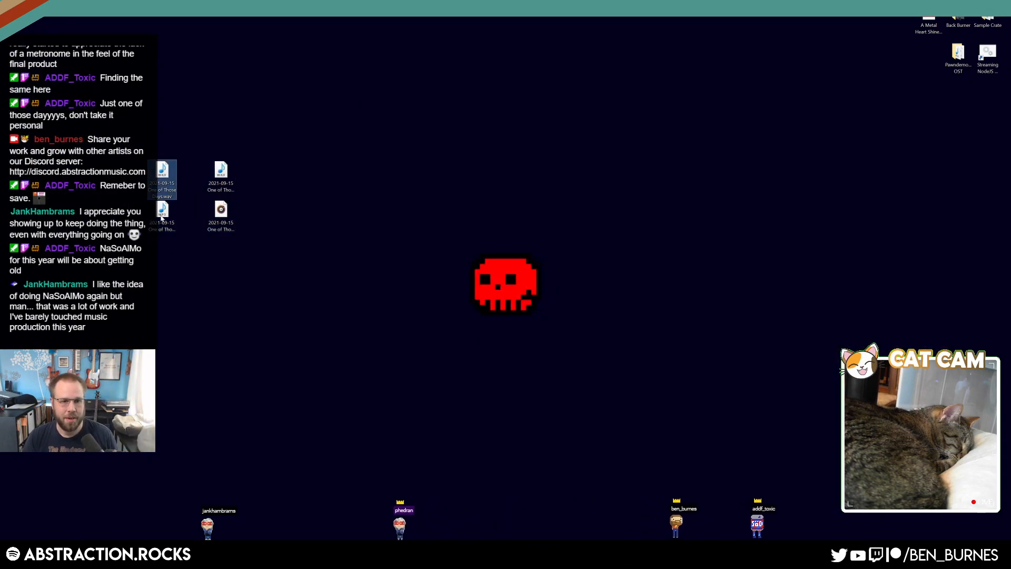
pyautogui.rightClick(156, 257)
pyautogui.moveTo(200, 378)
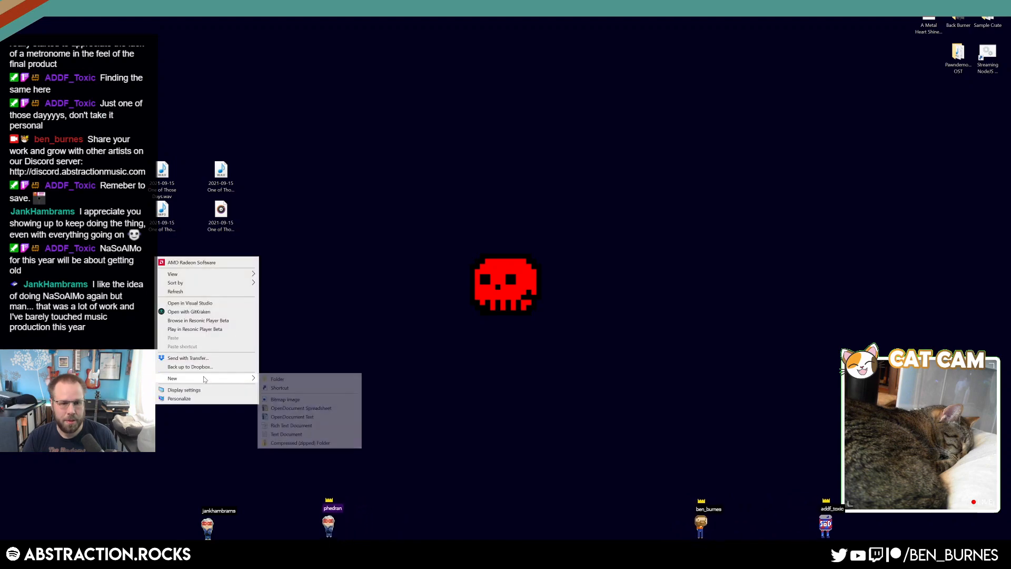
pyautogui.click(305, 437)
# - Create a second zip archive on the Desktop and name it after the loop version of 2021-09-15 One of Those Days
pyautogui.click(220, 211)
pyautogui.rightClick(214, 259)
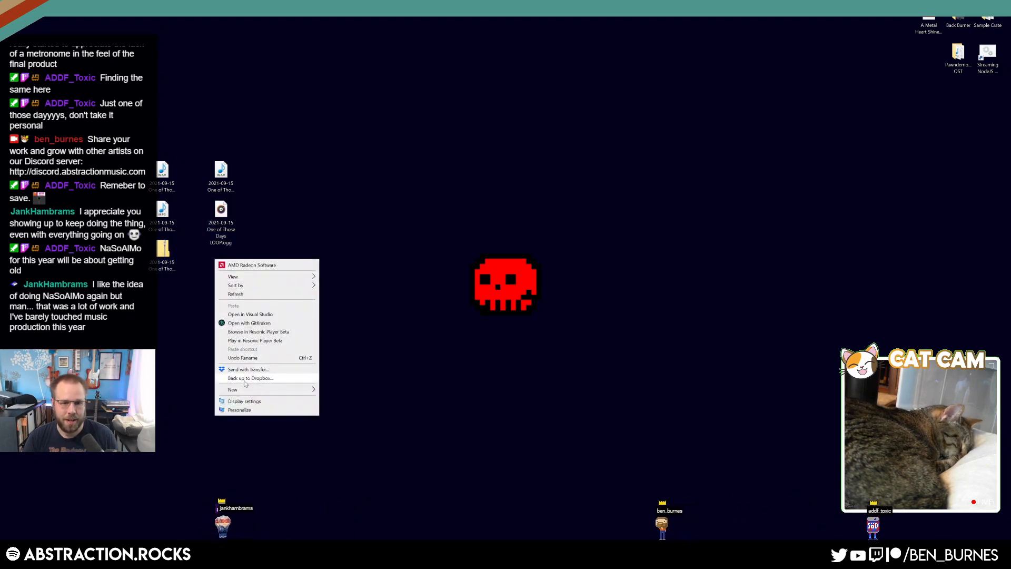
pyautogui.moveTo(257, 380)
pyautogui.click(354, 453)
pyautogui.write('2021-09-15 One of Those Days')
pyautogui.press('Return')
# - Add the loop's WAV and OGG files to the loop archive and the full version's WAV and MP3 files to the other archive
pyautogui.moveTo(243, 231); pyautogui.dragTo(221, 250)
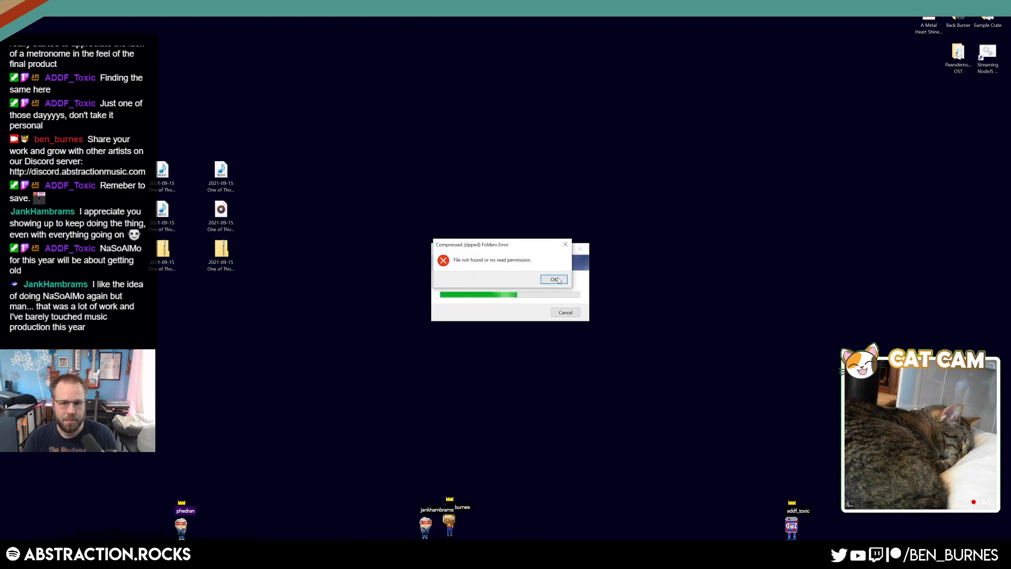
pyautogui.press('Return')
pyautogui.moveTo(179, 158); pyautogui.dragTo(159, 222)
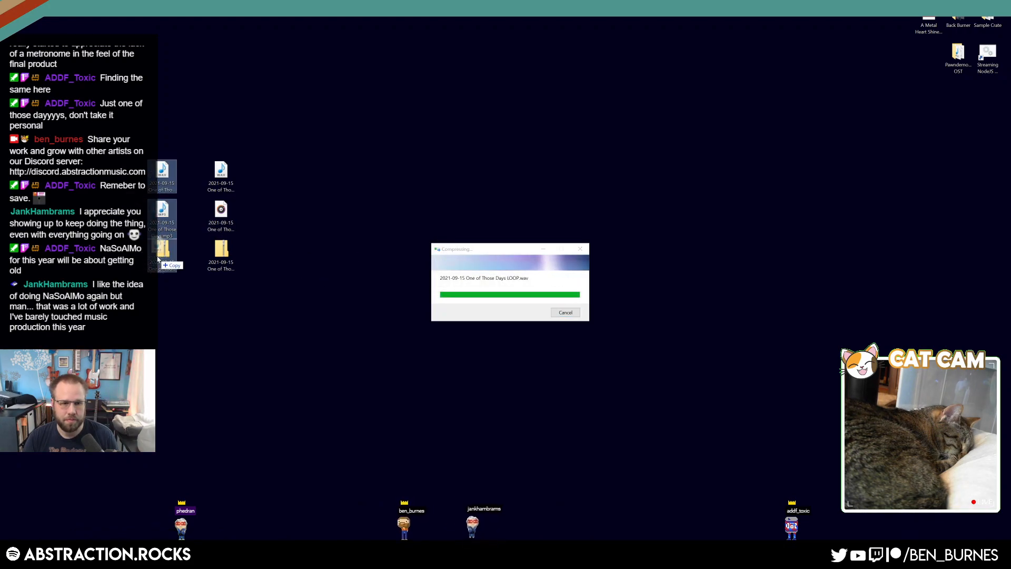
pyautogui.click(261, 404)
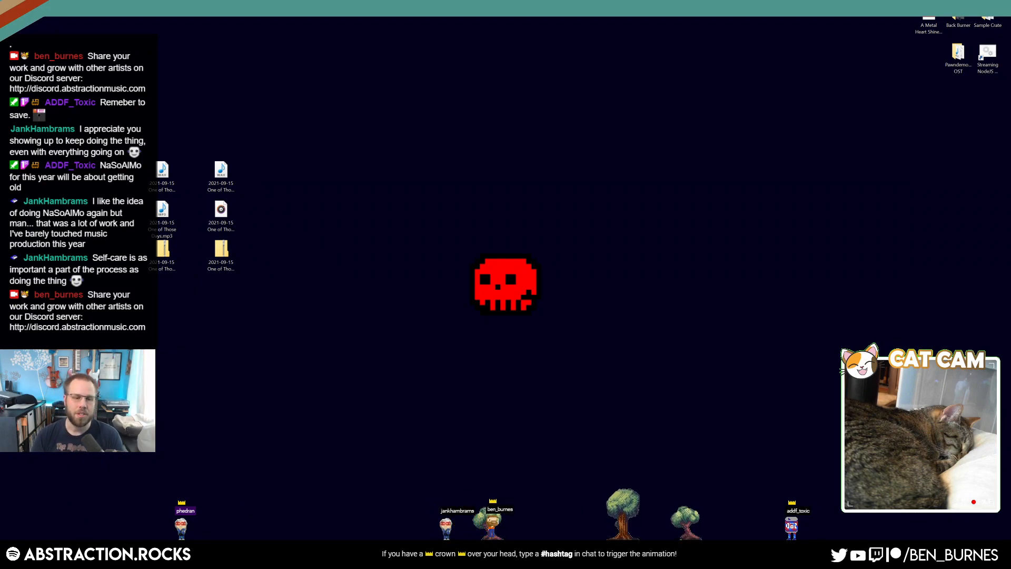
# - Switch to Ableton Live and open the recent set 2021-09-15 Struggles.als
pyautogui.hotkey('alt', 'Tab')
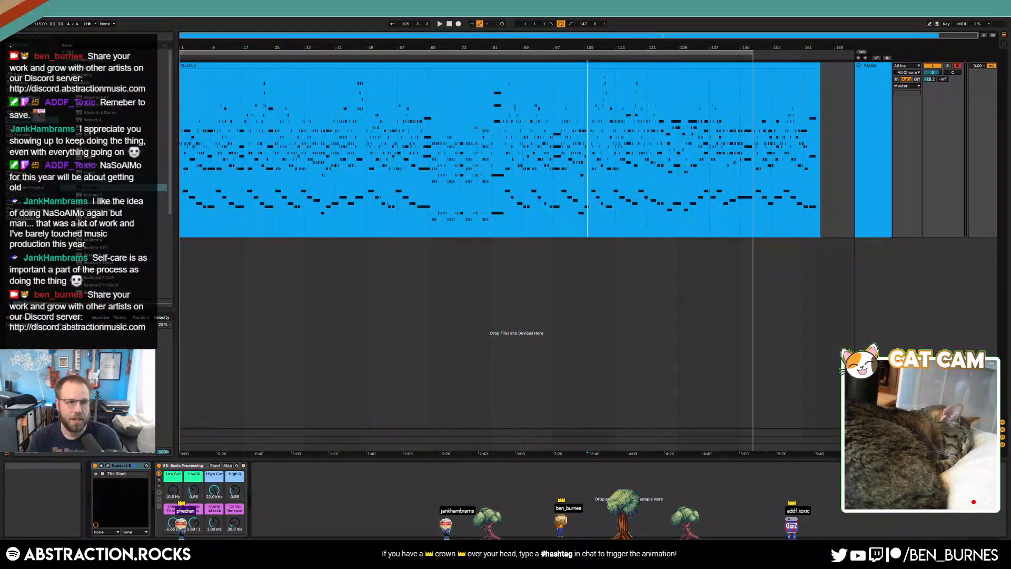
pyautogui.click(10, 10)
pyautogui.moveTo(32, 38)
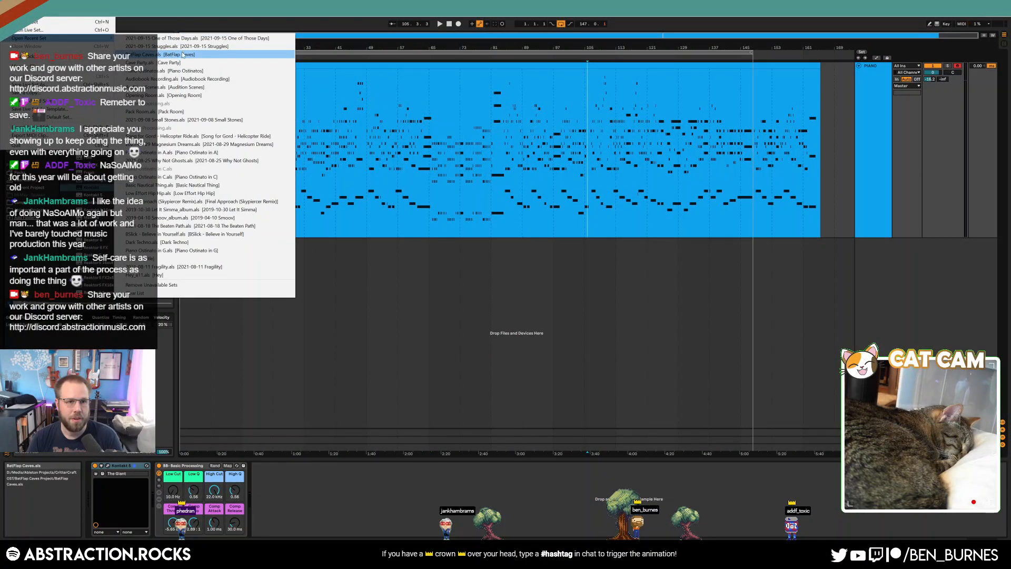
pyautogui.click(179, 47)
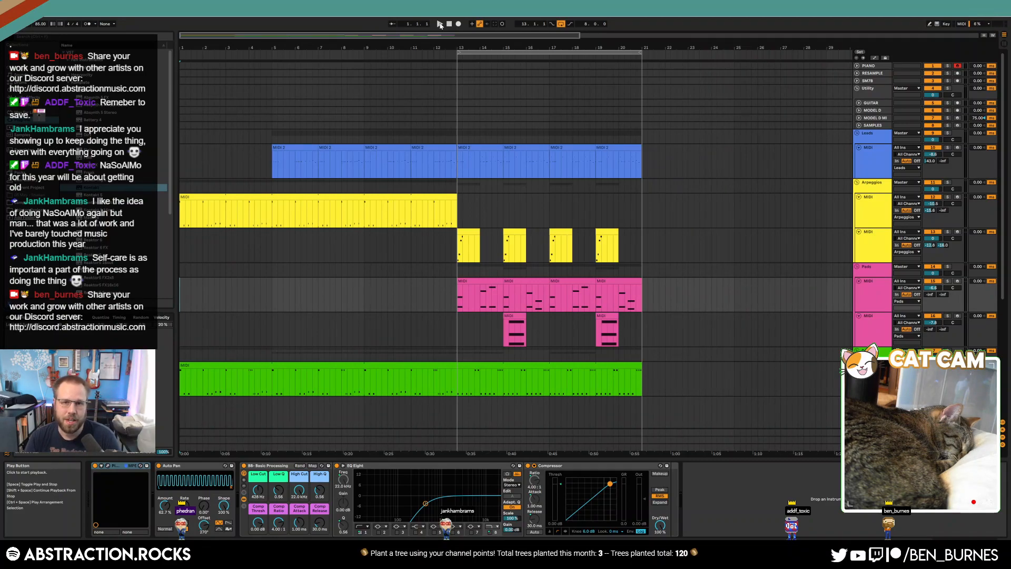
# - Play the Struggles arrangement from the beginning and review its lead, arpeggio, pad and bass parts
pyautogui.click(439, 25)
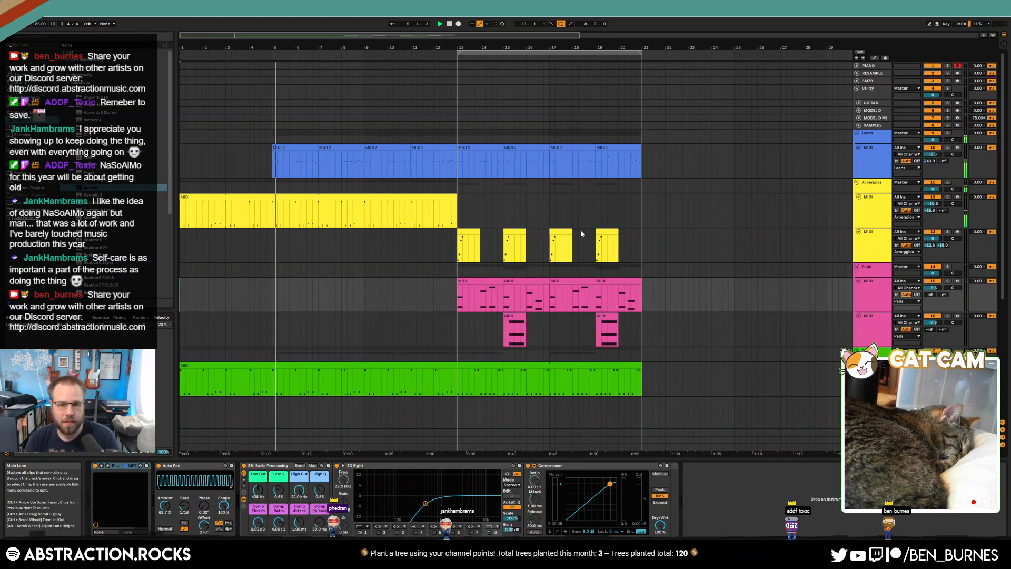
pyautogui.scroll(-3, 581, 233)
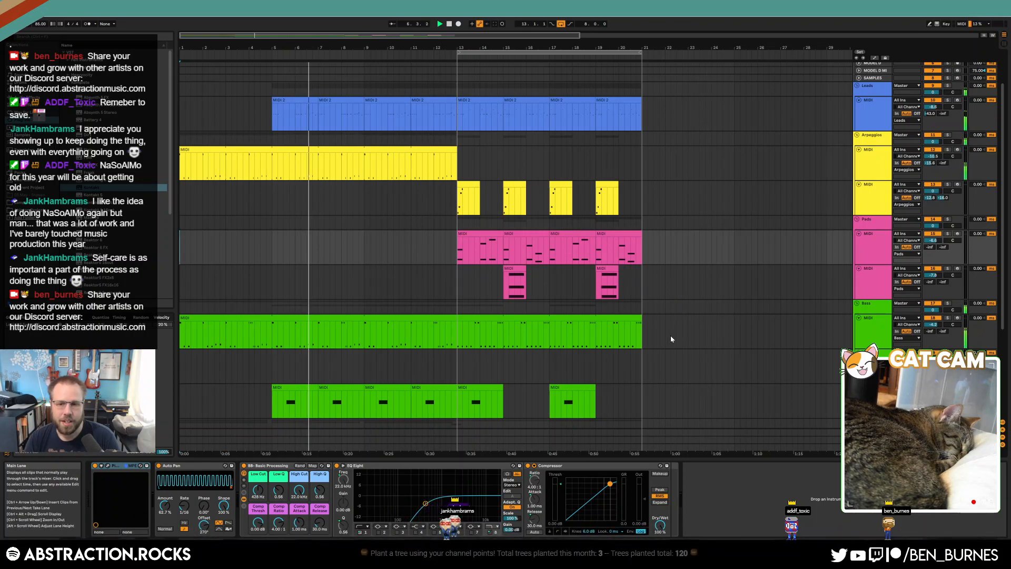
pyautogui.click(382, 366)
pyautogui.scroll(3, 335, 320)
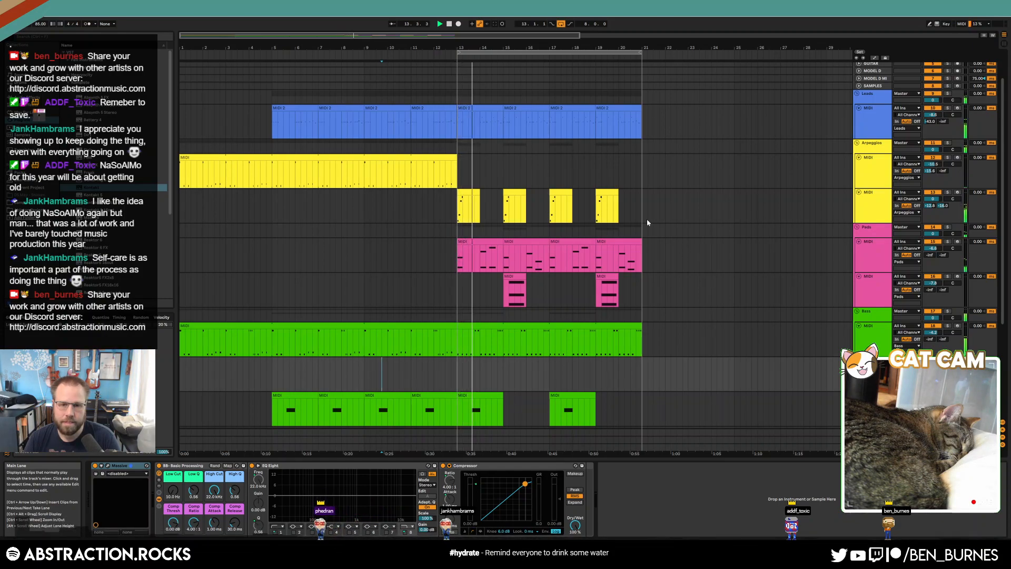
pyautogui.press('space')
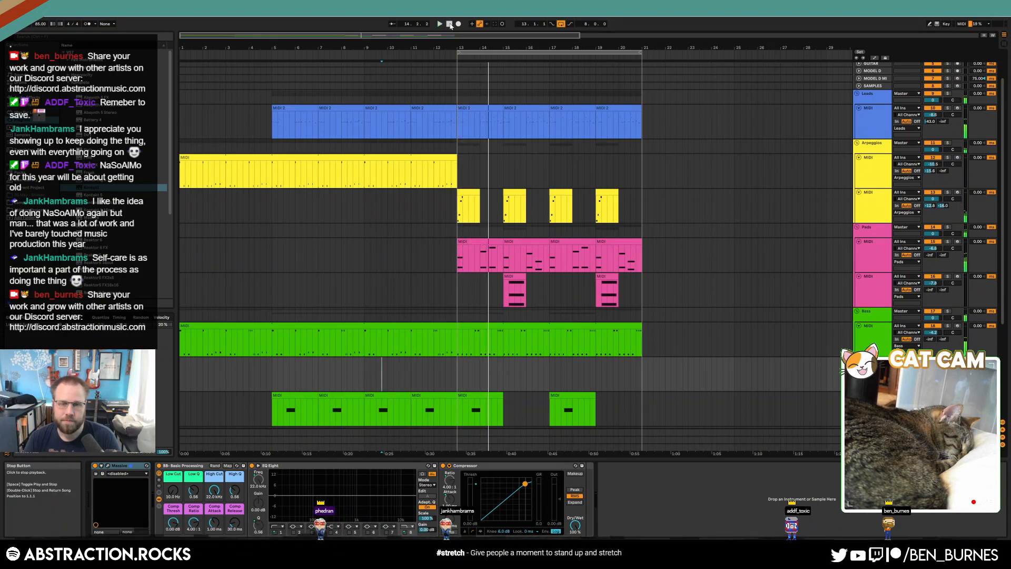
pyautogui.moveTo(461, 225); pyautogui.dragTo(647, 285)
pyautogui.click(670, 290)
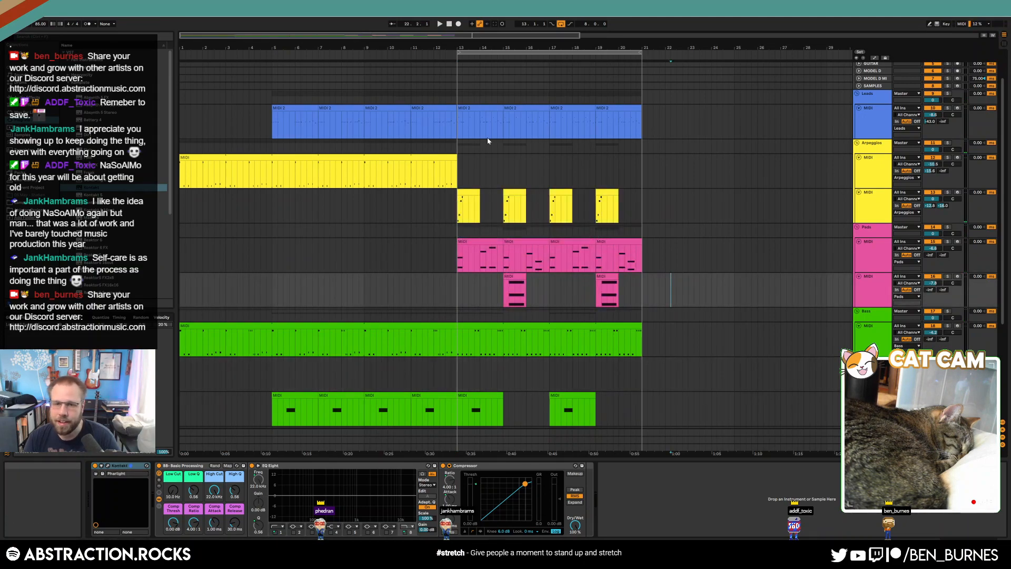
pyautogui.moveTo(640, 125); pyautogui.dragTo(204, 372)
pyautogui.click(283, 230)
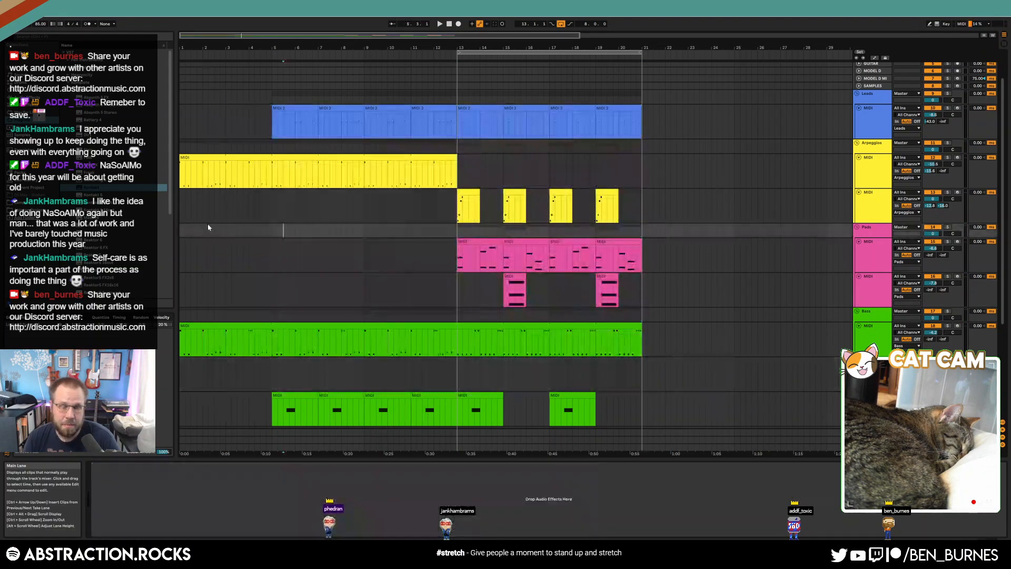
pyautogui.click(10, 9)
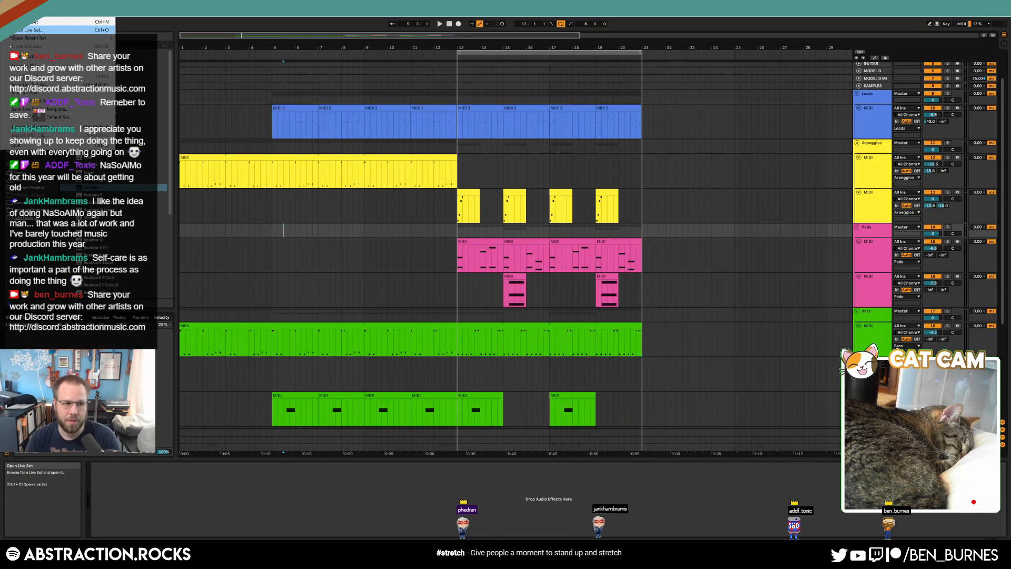
pyautogui.click(29, 30)
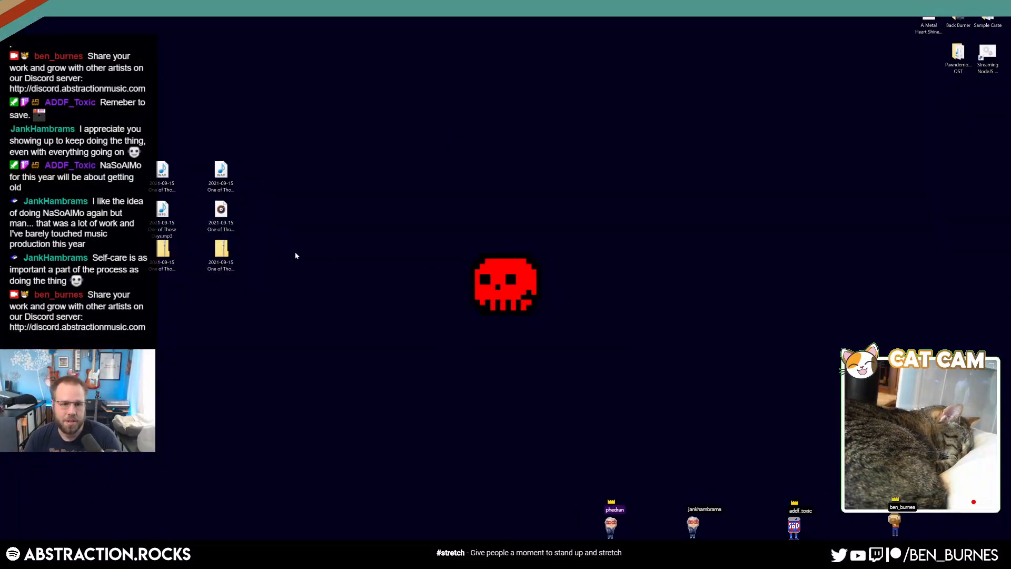
pyautogui.click(154, 188)
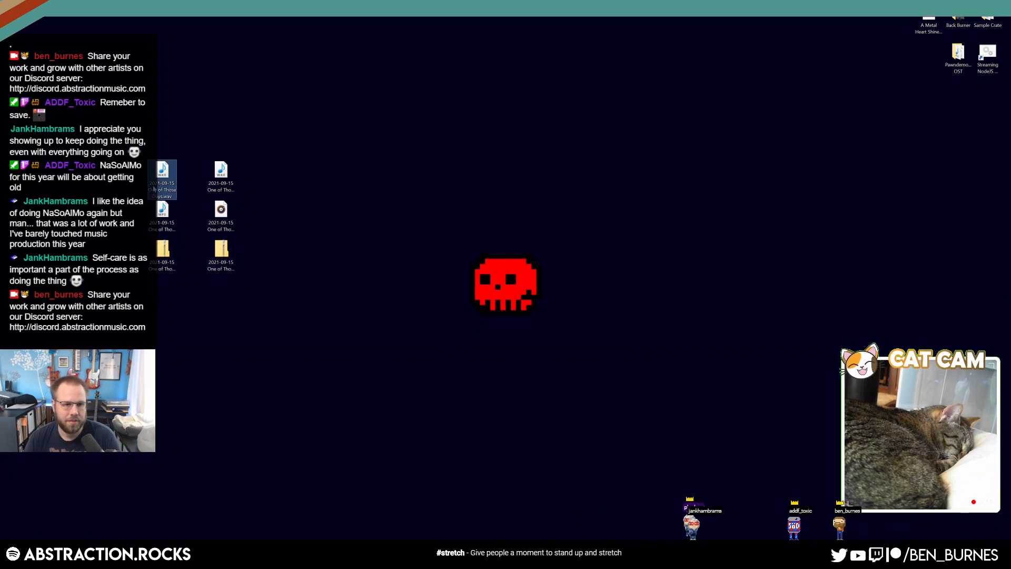
pyautogui.click(353, 211)
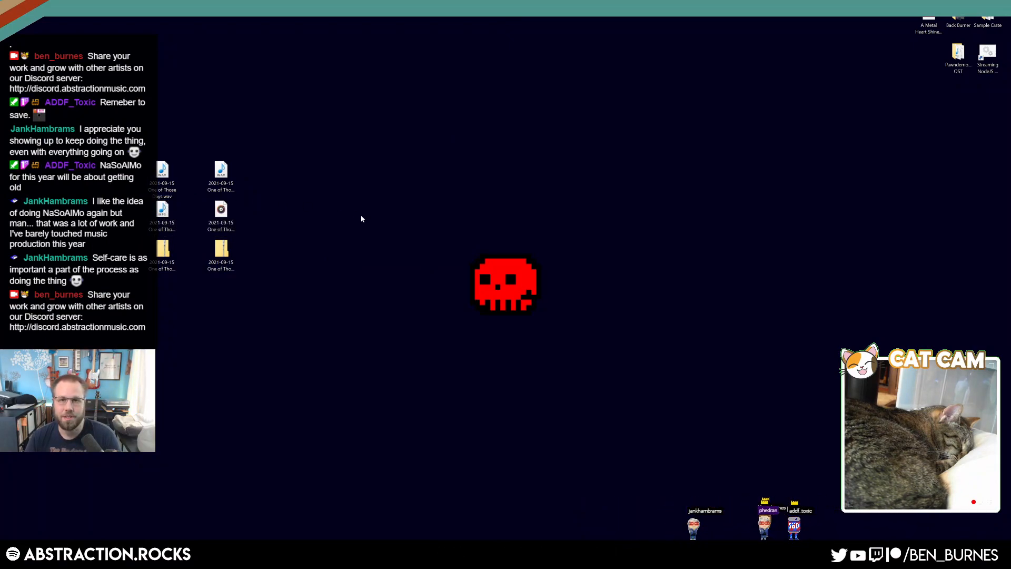